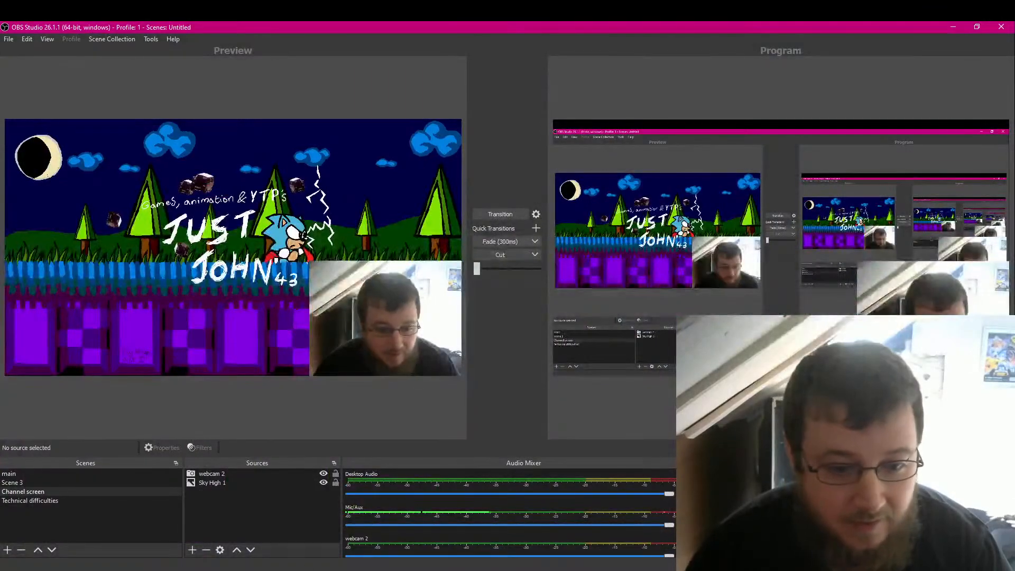
Step: Switch to VEGAS Pro and move the long source v2 clip to start at about 00:00:01.22, just after the chopped opening clips
key(alt+Tab)
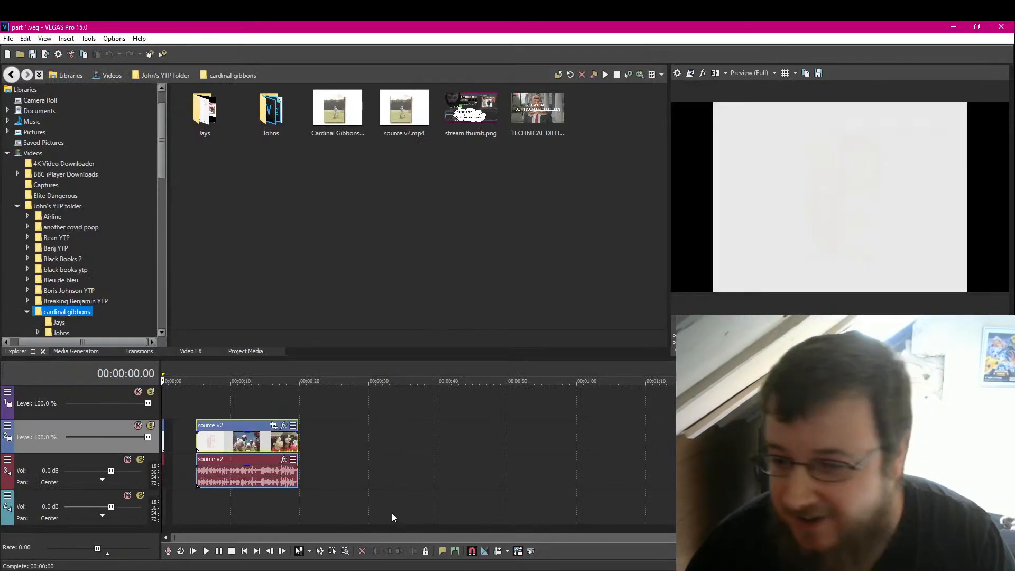
scroll(392, 513, up, 2)
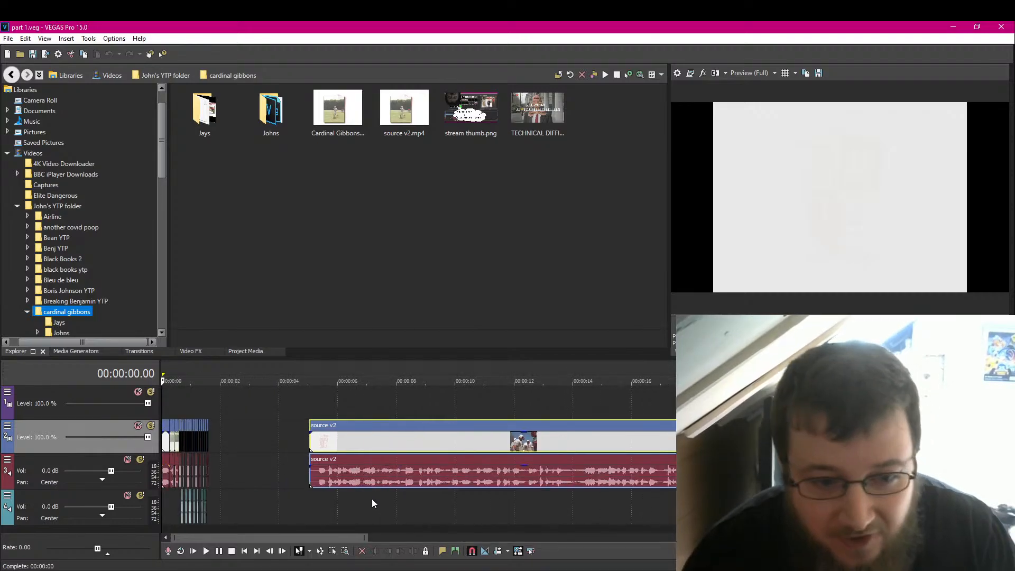
click(419, 435)
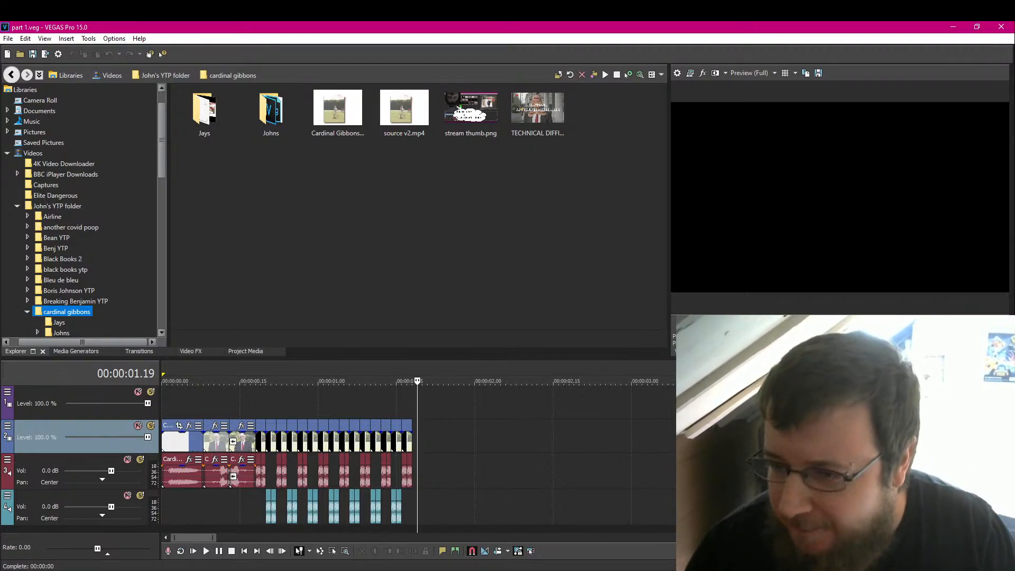
drag(404, 108, 436, 435)
click(437, 439)
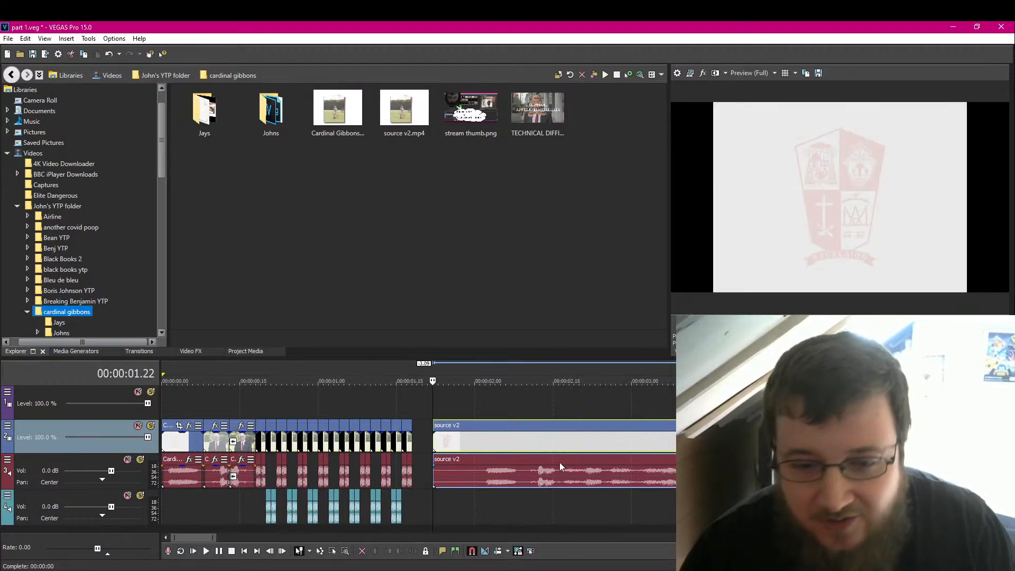
Step: Play back the source v2 clip from its start to review the footage
click(418, 437)
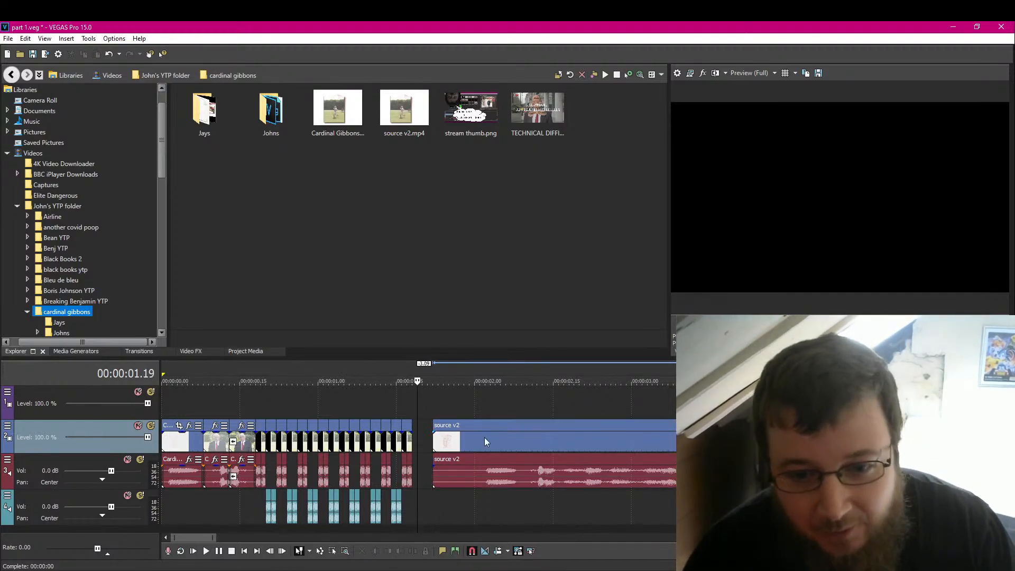
click(470, 443)
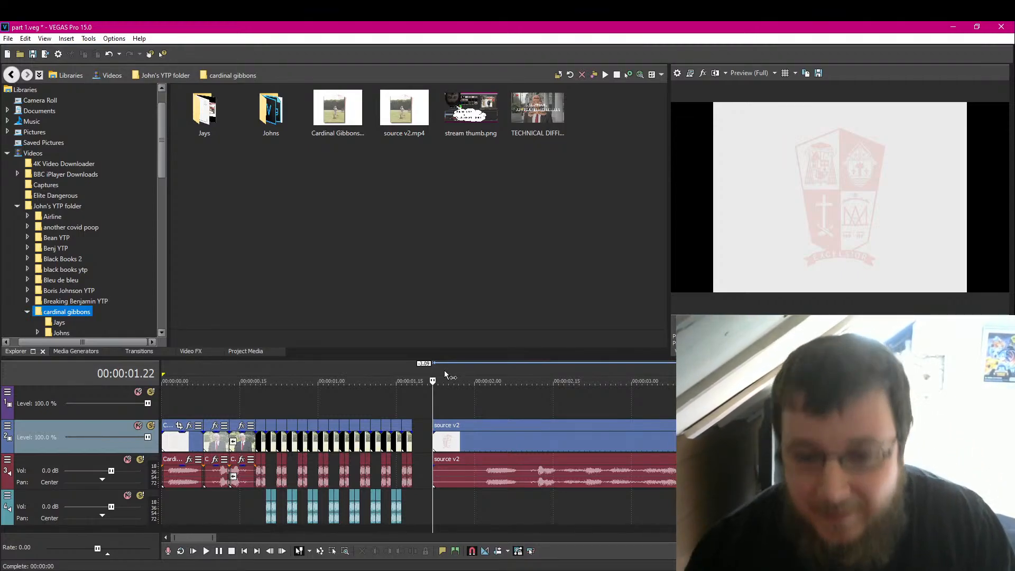
click(221, 553)
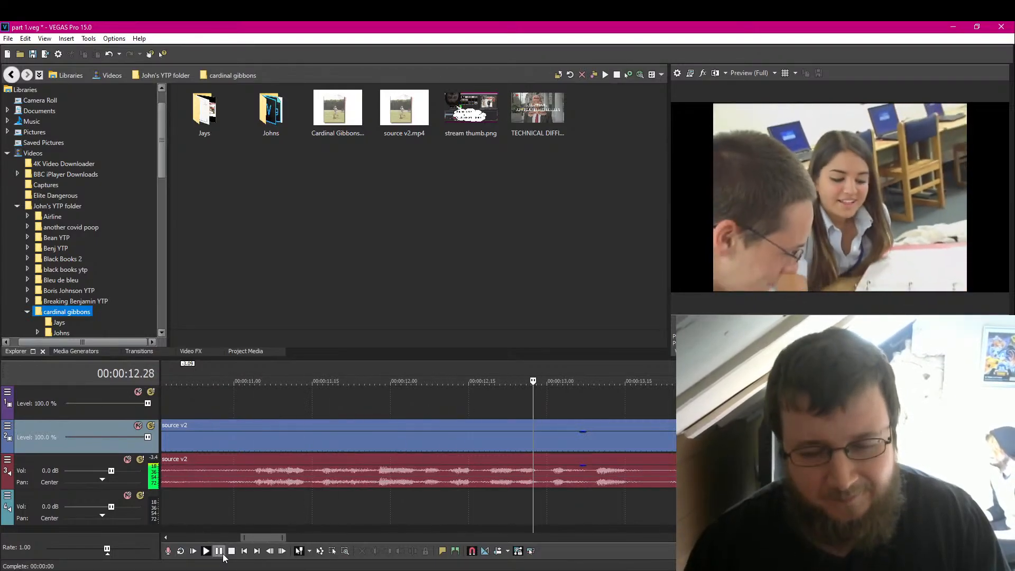
Step: Shift the source v2 clip and its audio about 1.23 further along the timeline, leaving a wider gap after the opening clips
scroll(270, 497, down, 3)
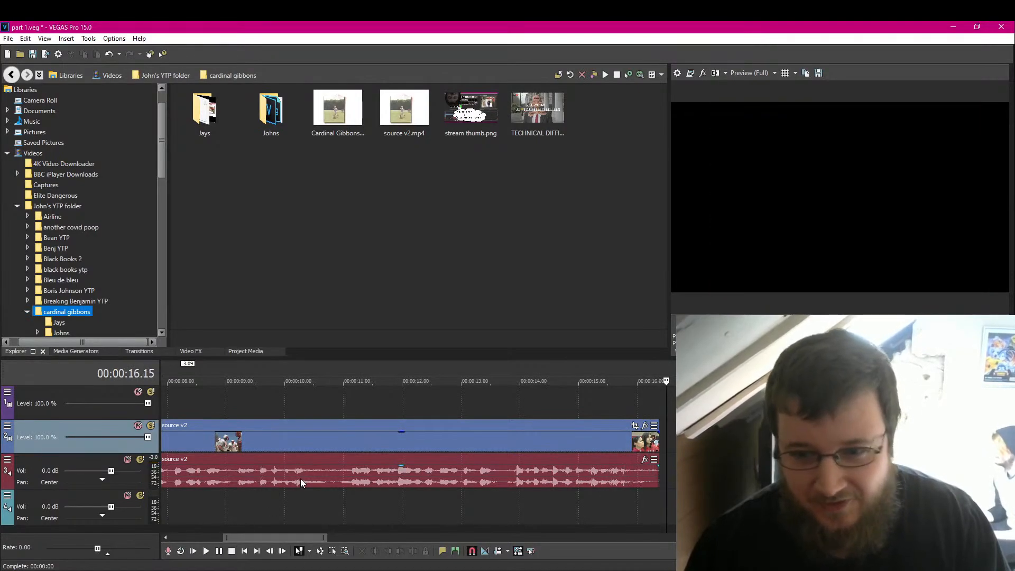
drag(243, 438, 348, 434)
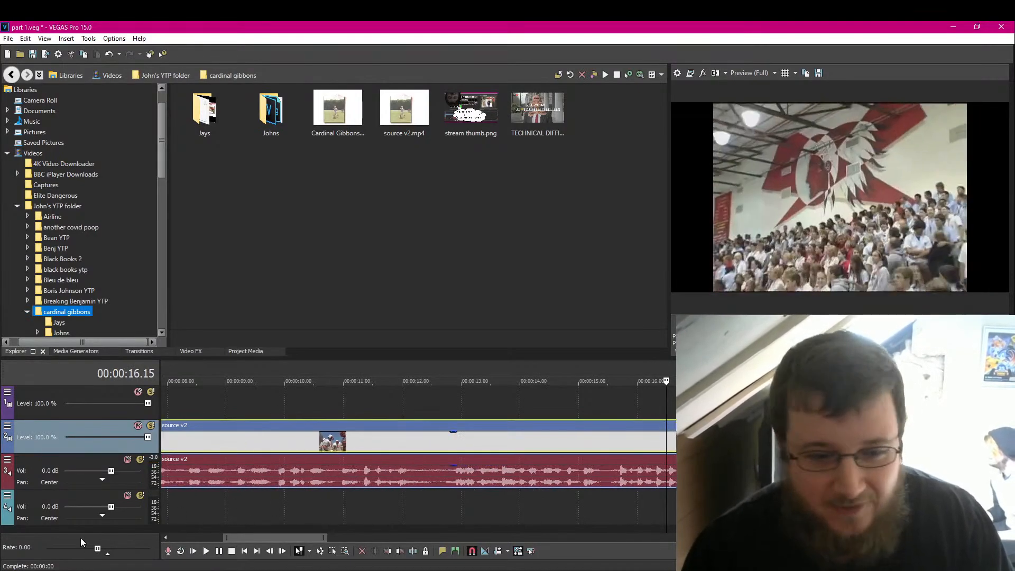
scroll(284, 494, down, 2)
click(200, 441)
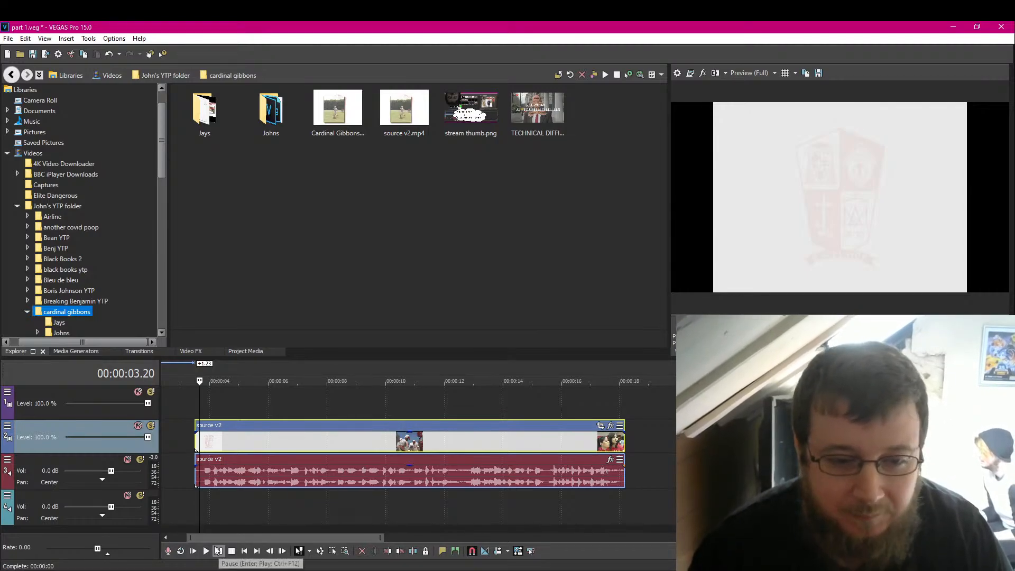
Step: Play the chopped opening clips from the start of the timeline and return to the beginning
click(244, 551)
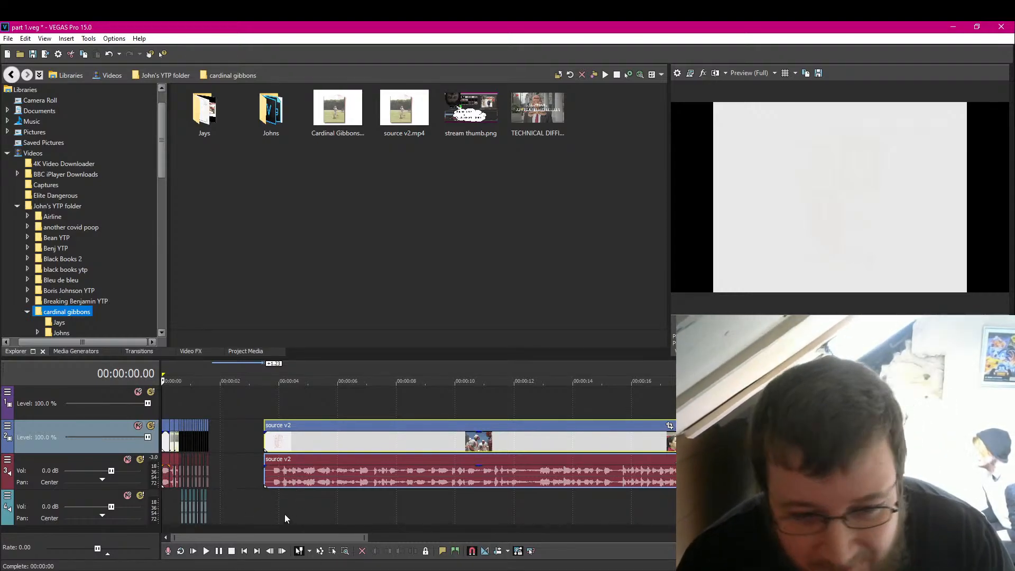
scroll(291, 519, up, 3)
click(223, 551)
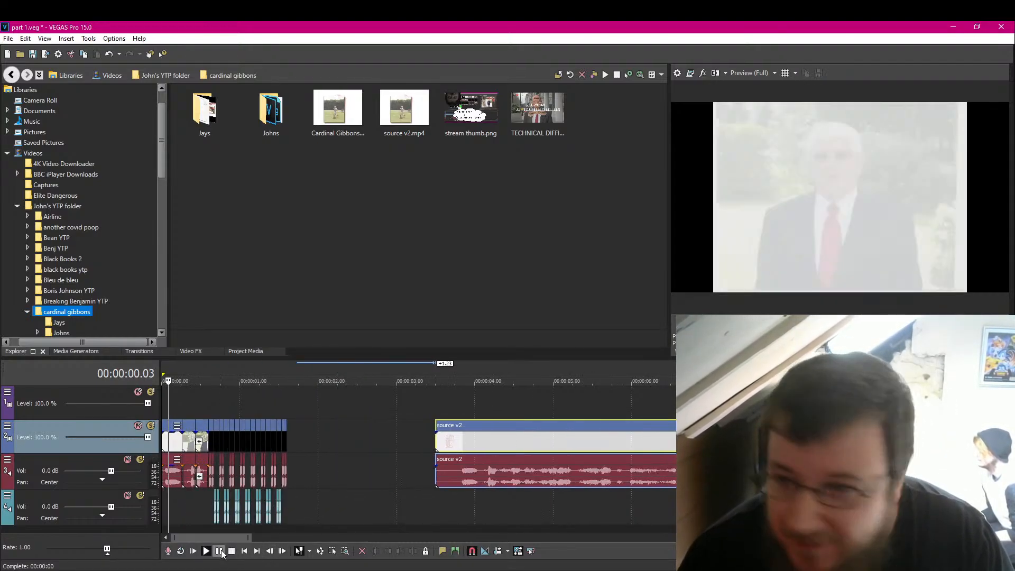
click(219, 551)
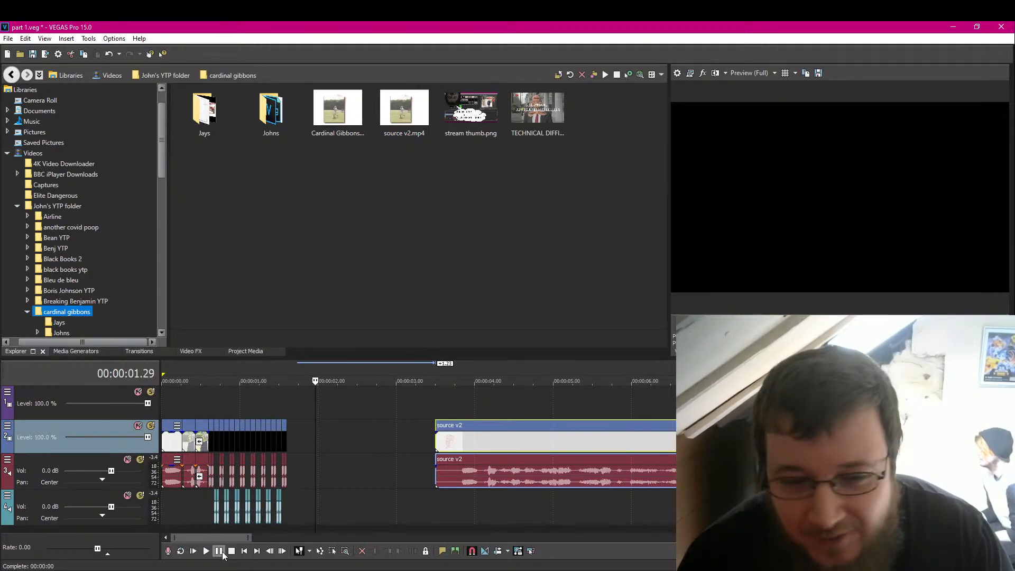
scroll(207, 524, up, 3)
click(244, 551)
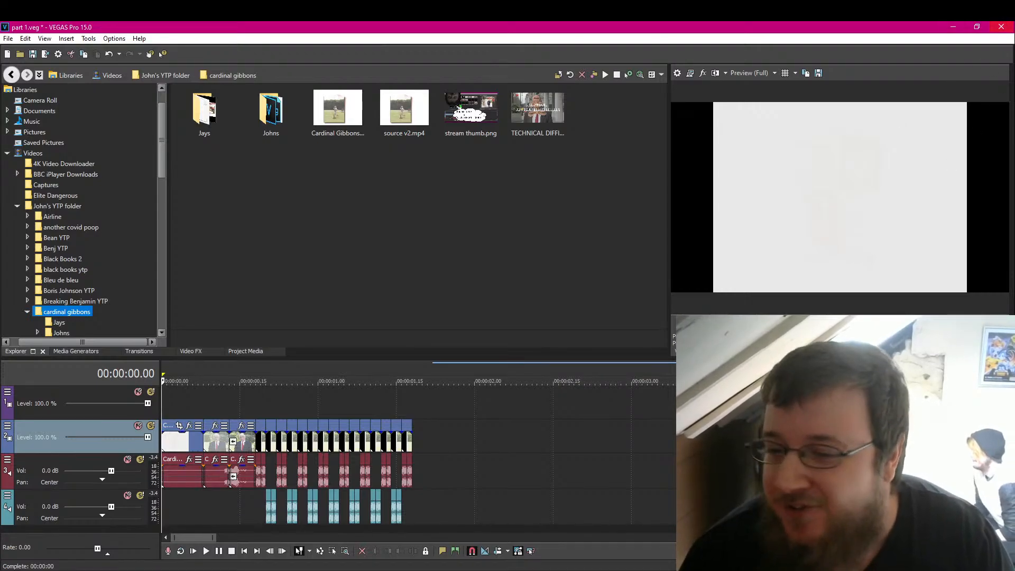
Step: Close VEGAS Pro, saving the changes to part 1.veg, and reopen the project
click(746, 471)
click(776, 436)
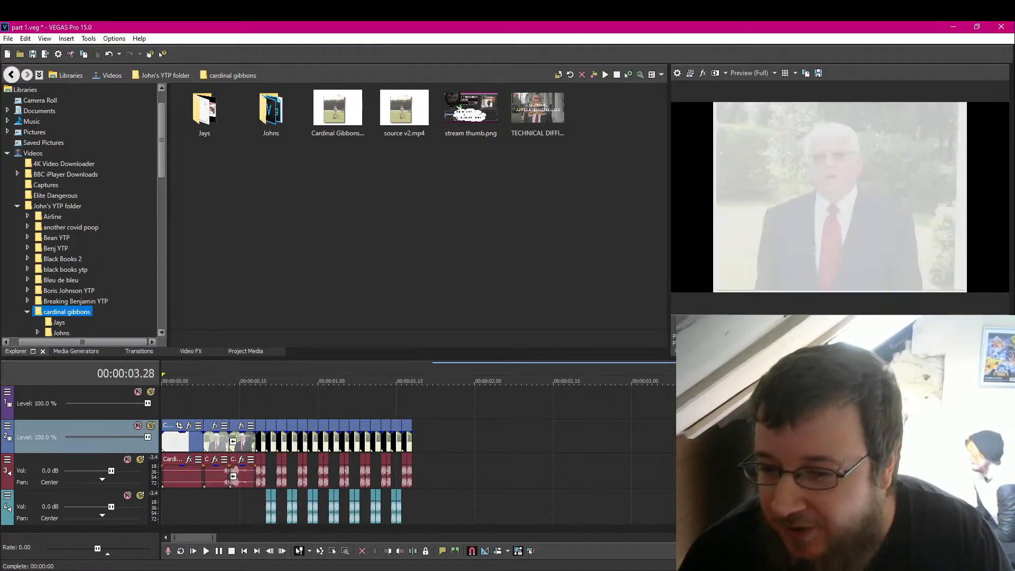
click(1001, 26)
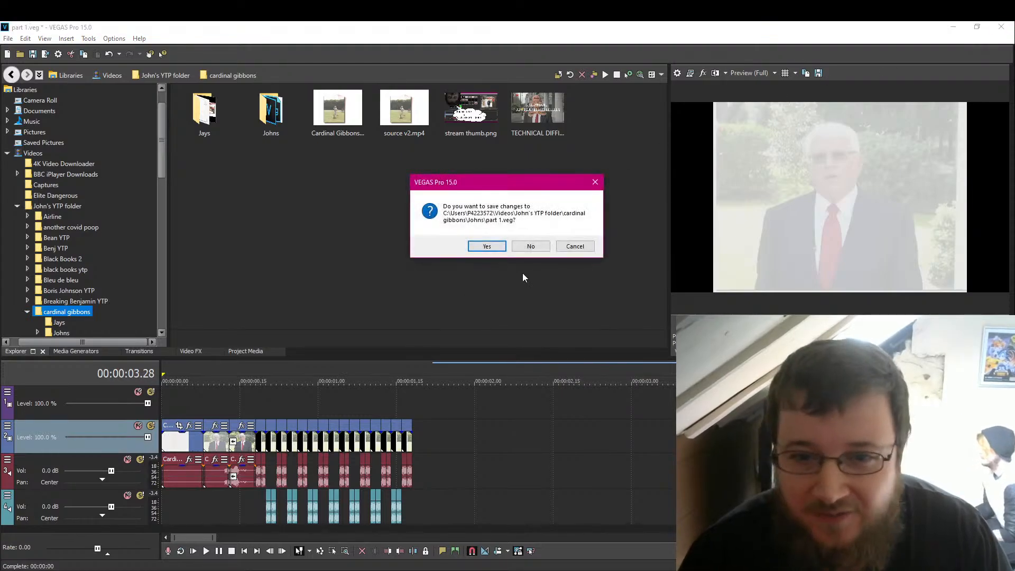
click(485, 247)
click(275, 570)
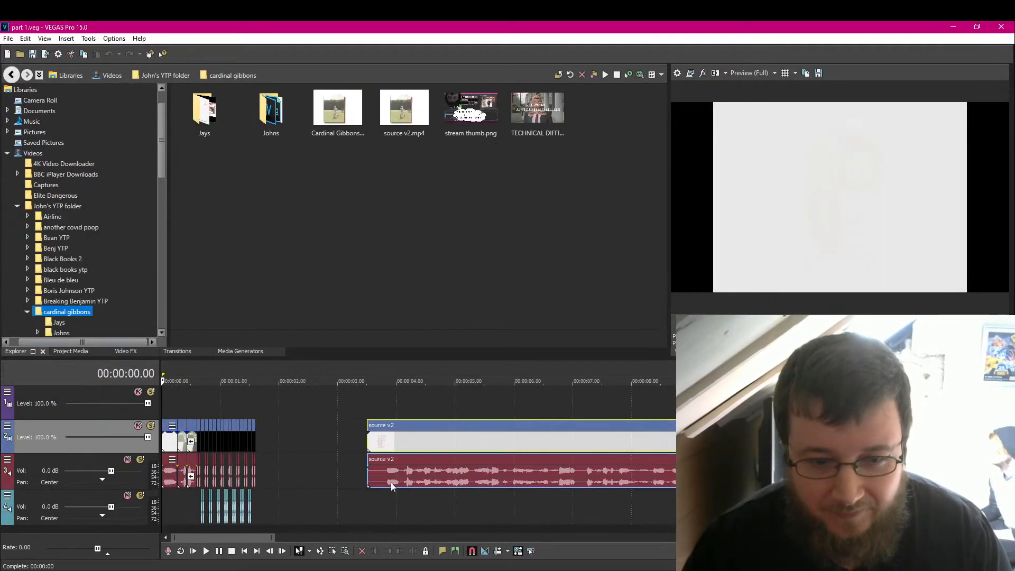
Step: Replay the opening clips in the reopened project from the start to check their playback
click(219, 553)
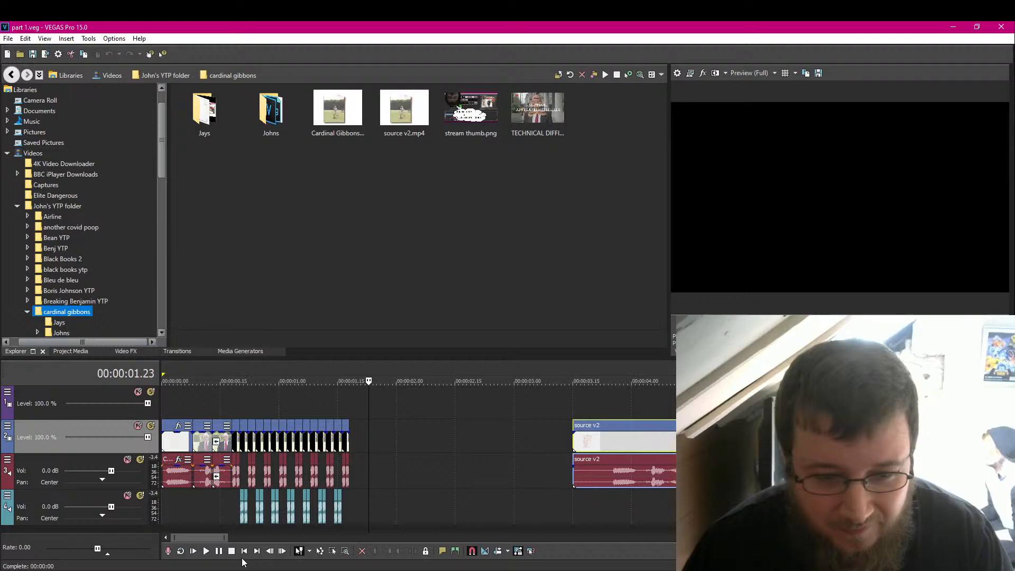
key(space)
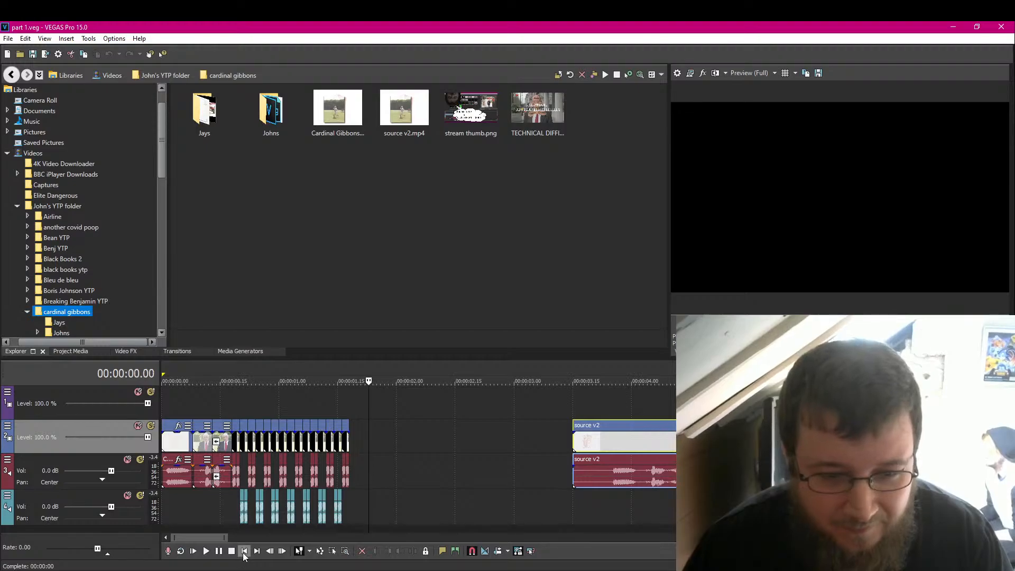
click(219, 553)
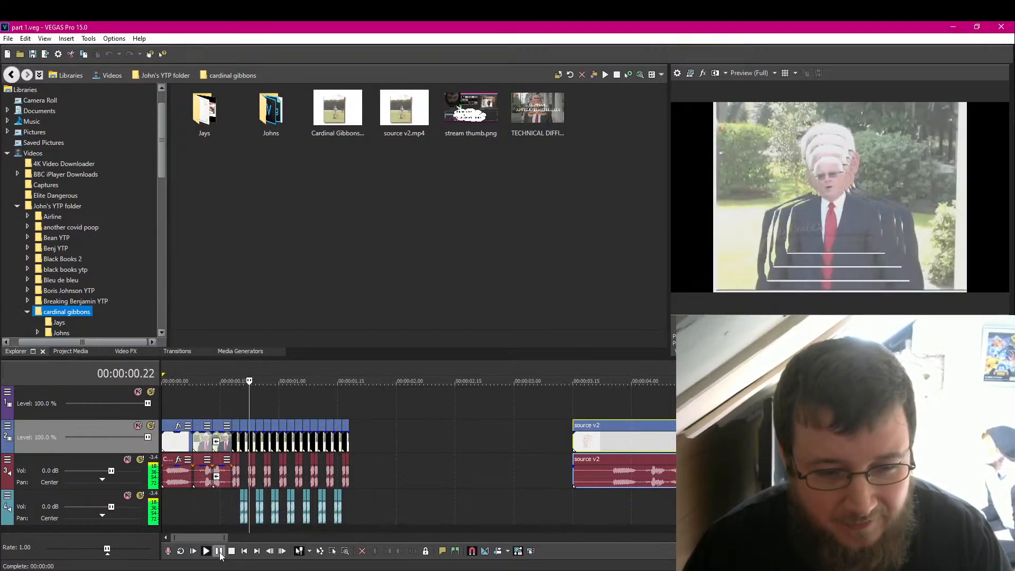
click(219, 551)
scroll(430, 500, up, 2)
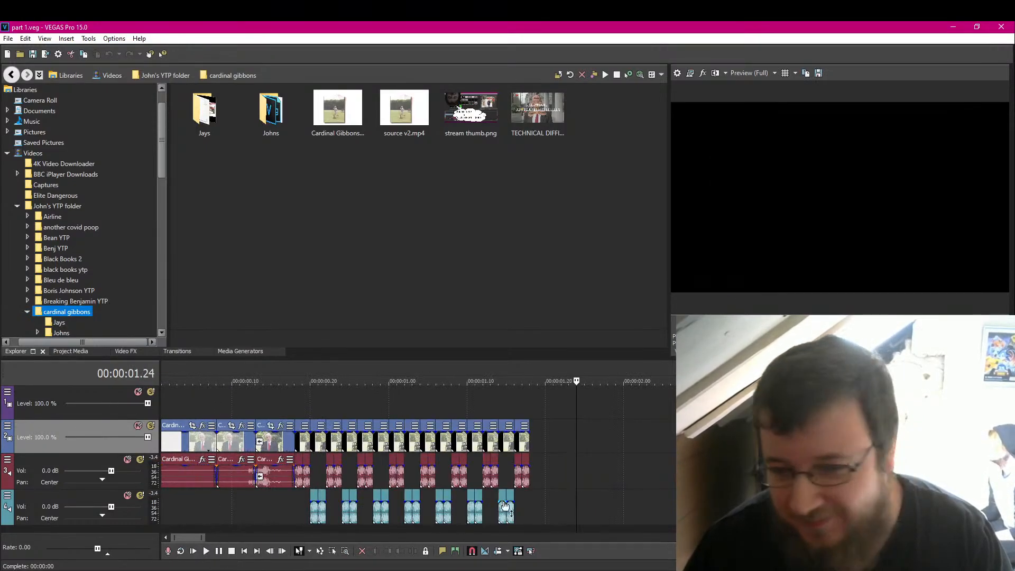
Step: Select all the chopped opening clips before source v2 on the video and audio tracks and delete them
scroll(538, 504, down, 4)
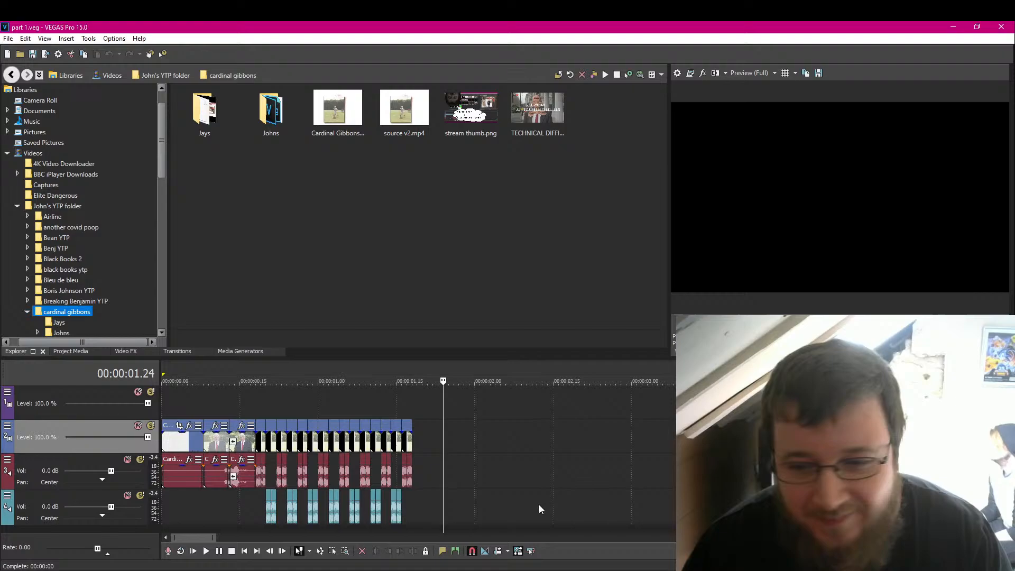
click(333, 552)
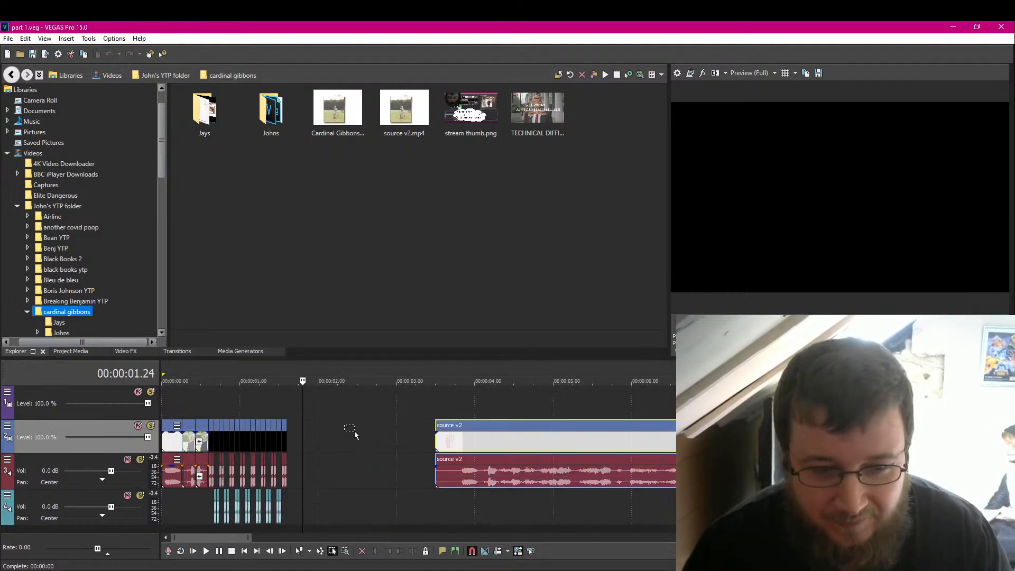
click(442, 439)
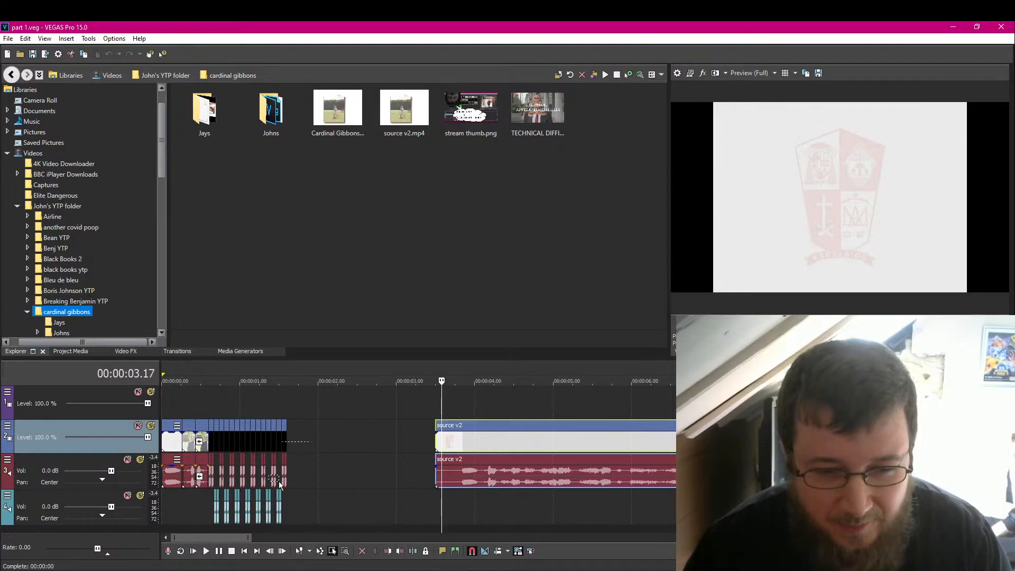
drag(278, 482, 128, 509)
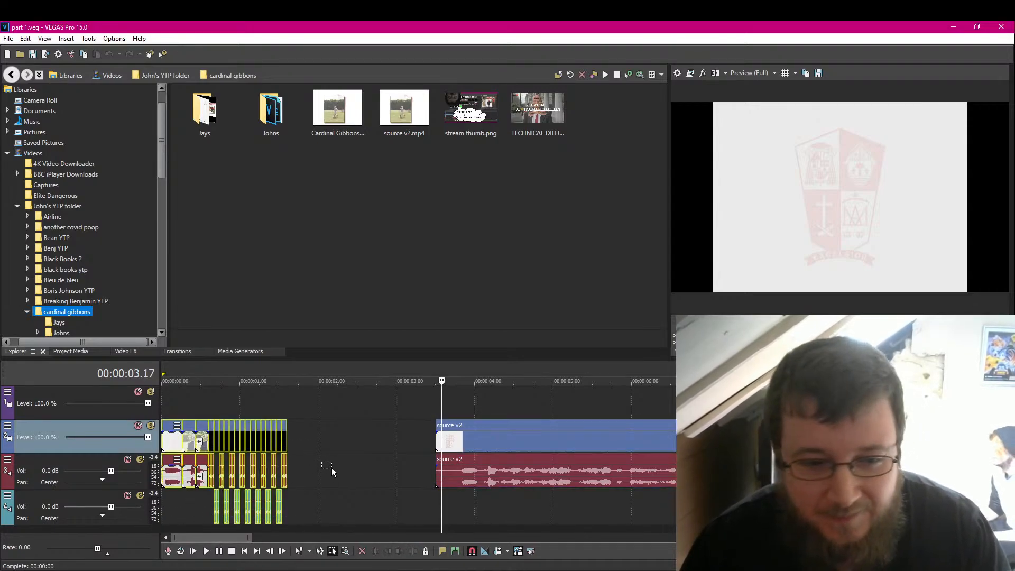
key(Delete)
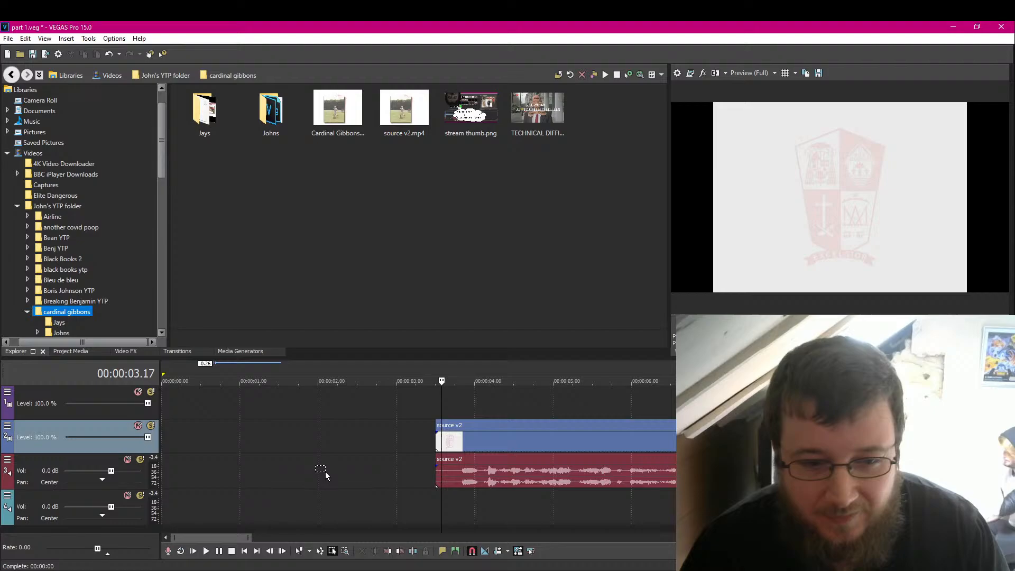
Step: Preview the source v2 clip and move it with its audio to the start of the timeline
click(219, 551)
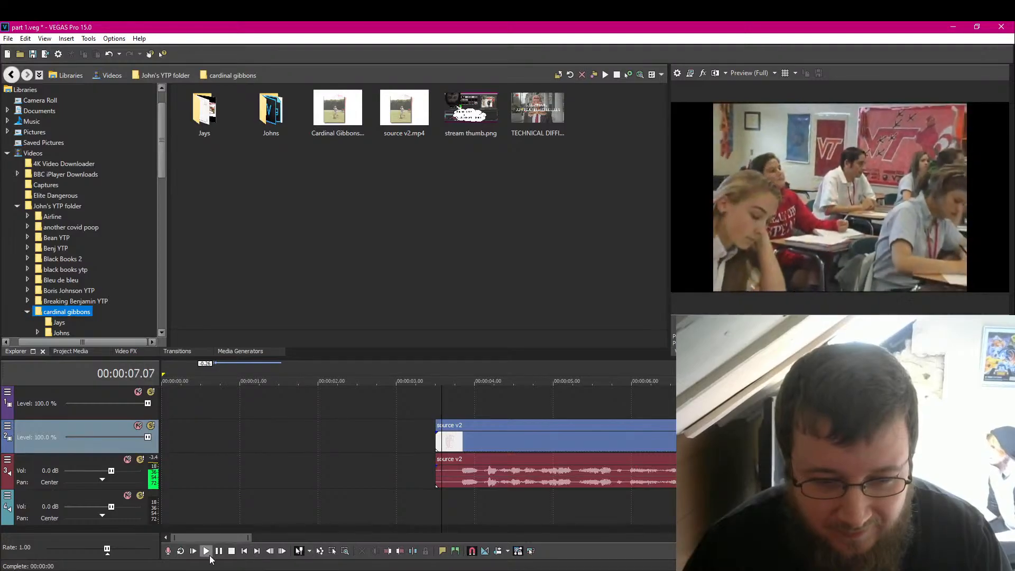
click(207, 553)
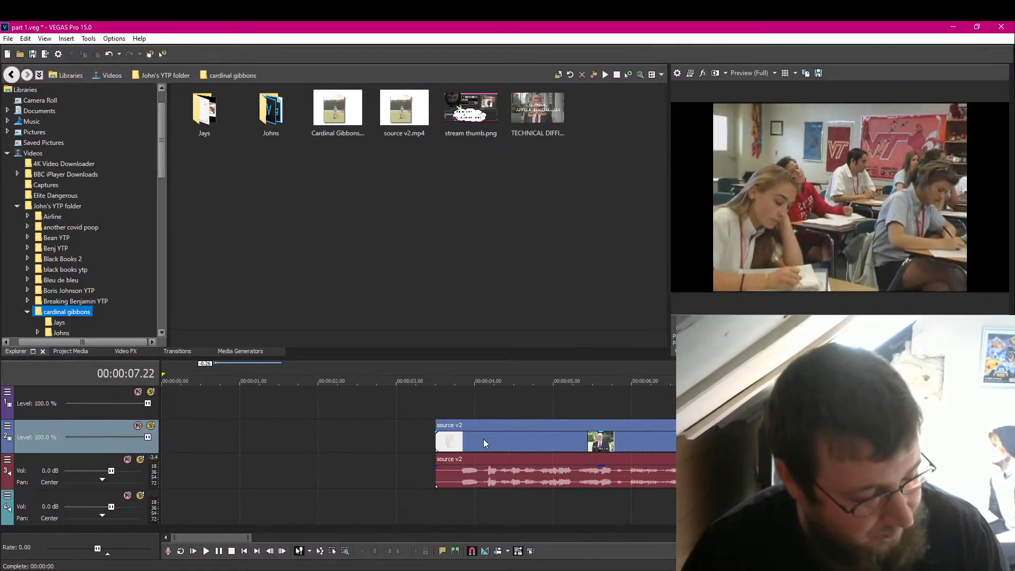
drag(478, 444, 192, 451)
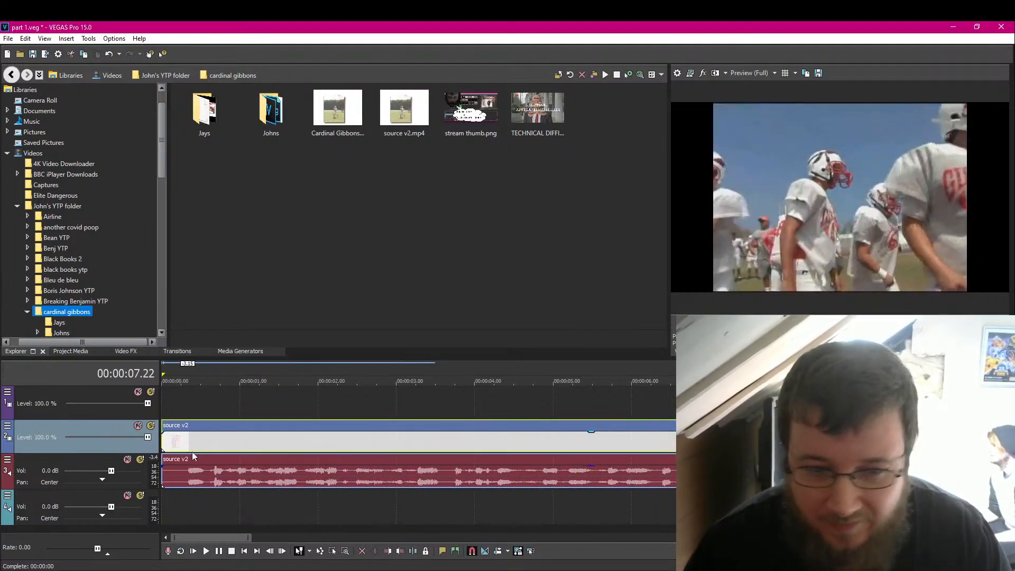
Step: Split the source v2 clip at 00:00:00.24 and move the longer remainder about 2.28 further along the timeline
click(207, 551)
click(219, 551)
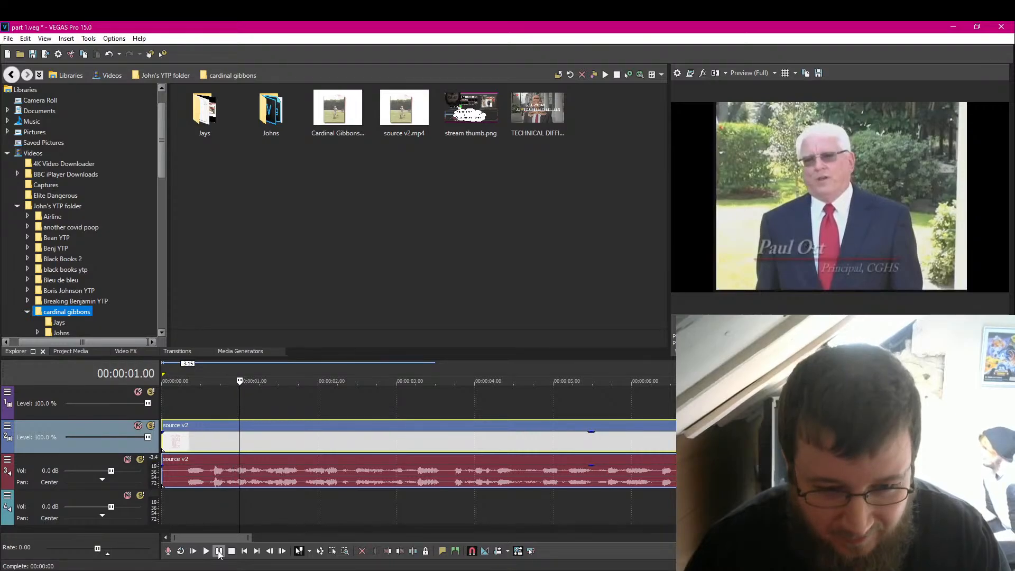
click(413, 551)
drag(439, 448, 662, 447)
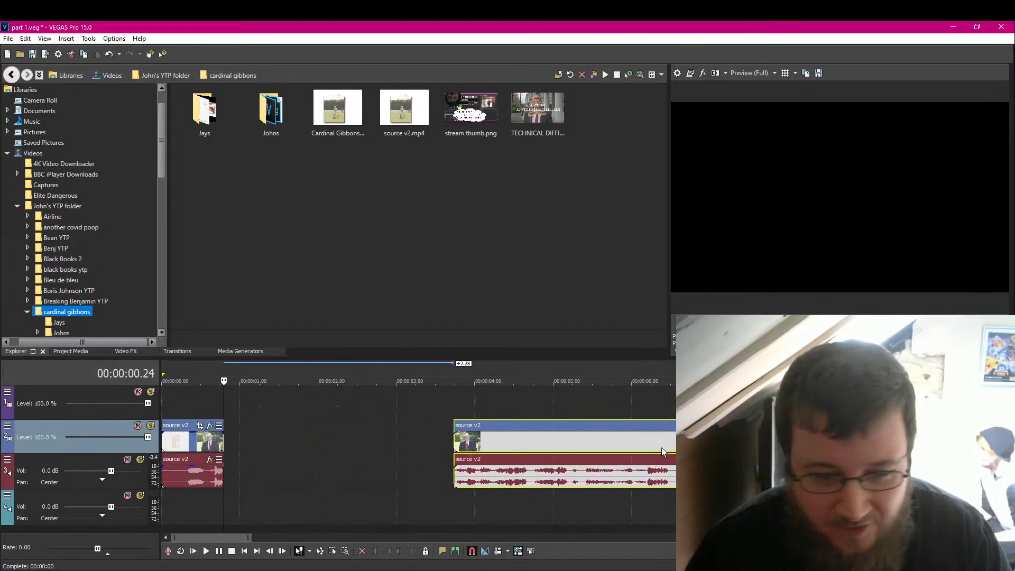
Step: Play back the short opening piece of source v2 from its start to find the next cut point
click(200, 446)
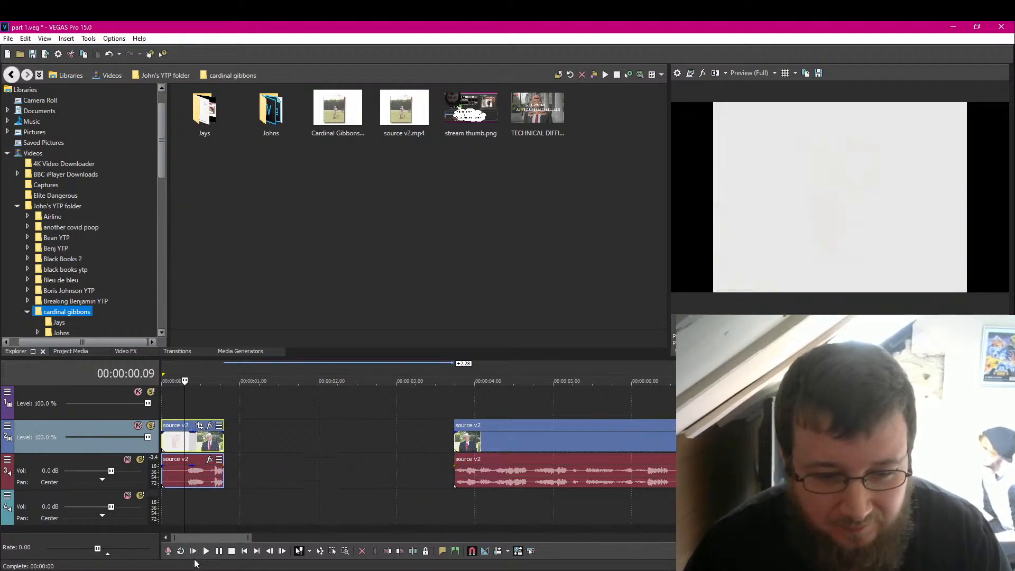
key(Left)
key(Left)
key(Left)
key(Left)
key(Left)
key(Left)
key(Left)
key(Left)
key(Left)
key(space)
click(220, 553)
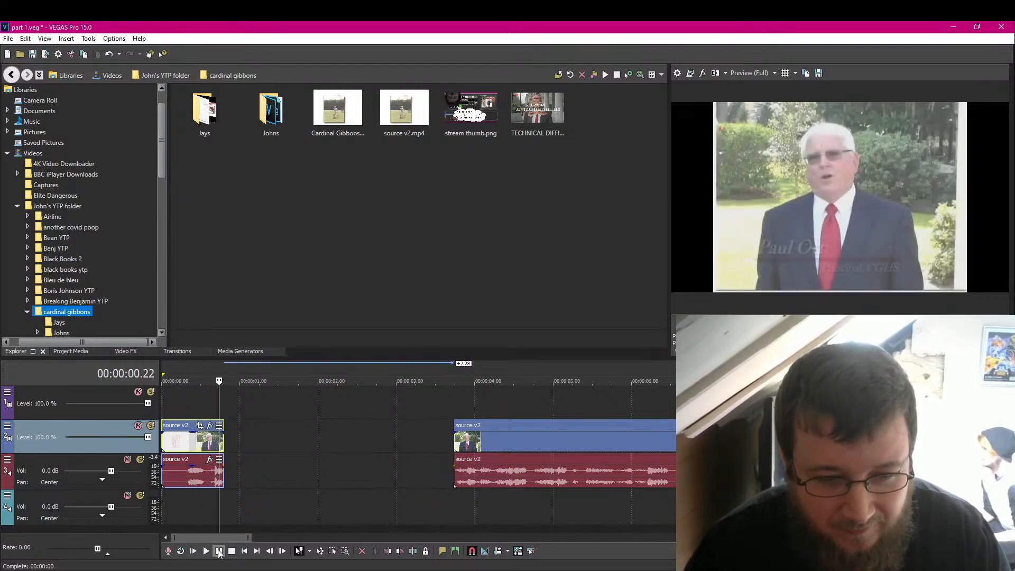
Step: Split the opening source v2 piece and its audio at 00:00:00.19
key(Right)
click(211, 449)
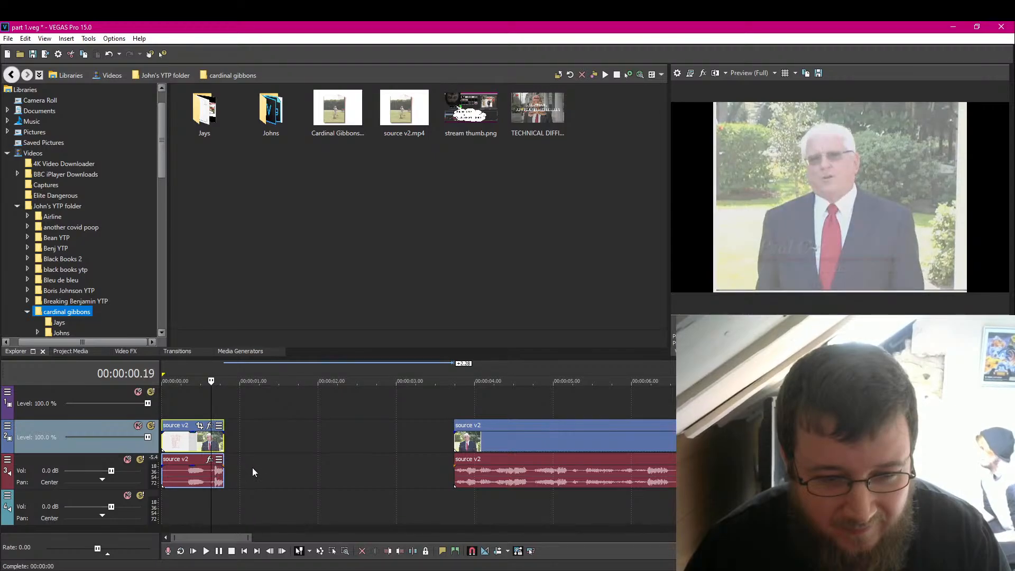
click(420, 552)
Step: Paste a copy of the short split-off end piece directly after it and reverse the copy
right_click(220, 447)
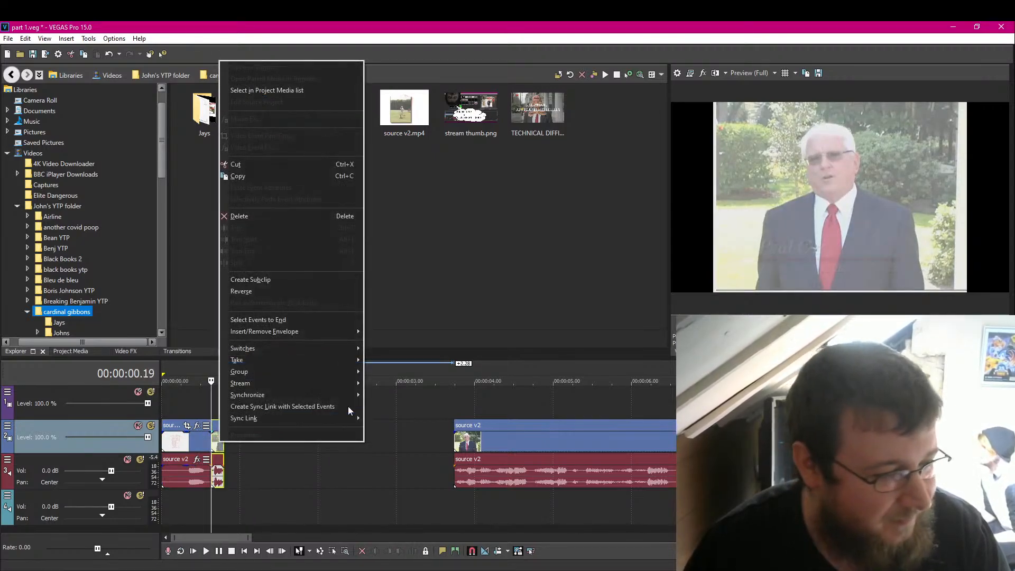
click(293, 176)
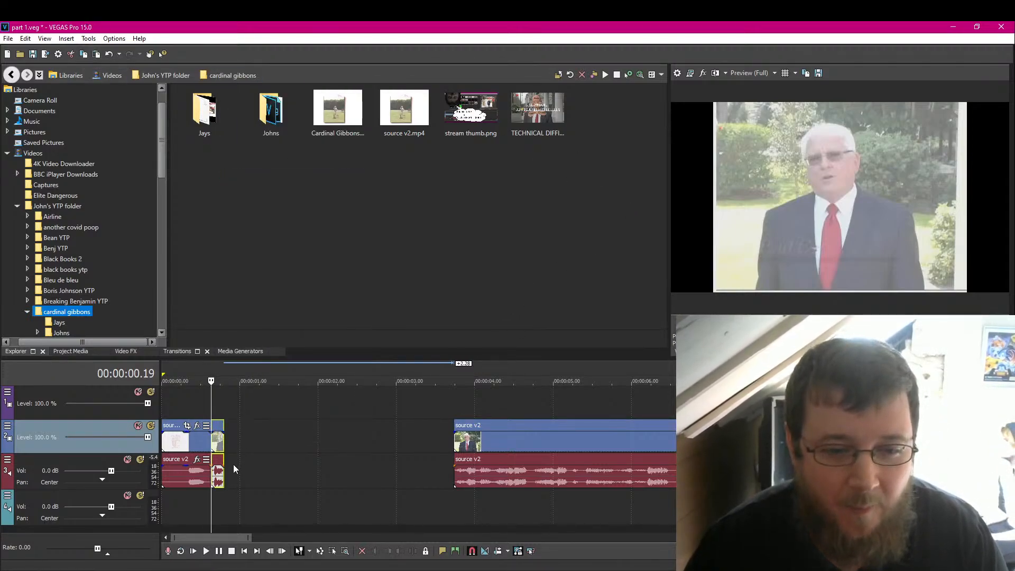
click(227, 438)
key(ctrl+v)
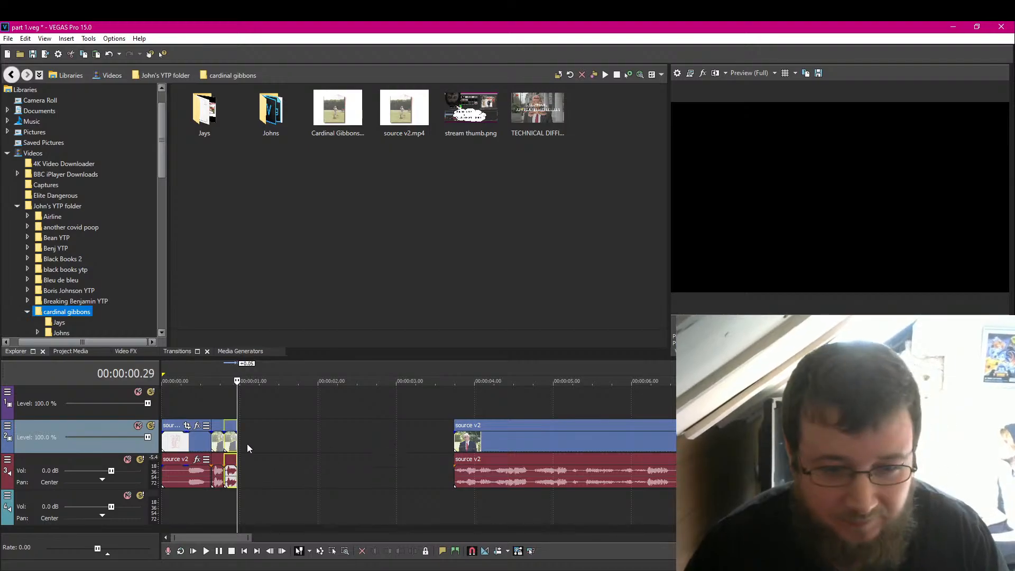
right_click(231, 479)
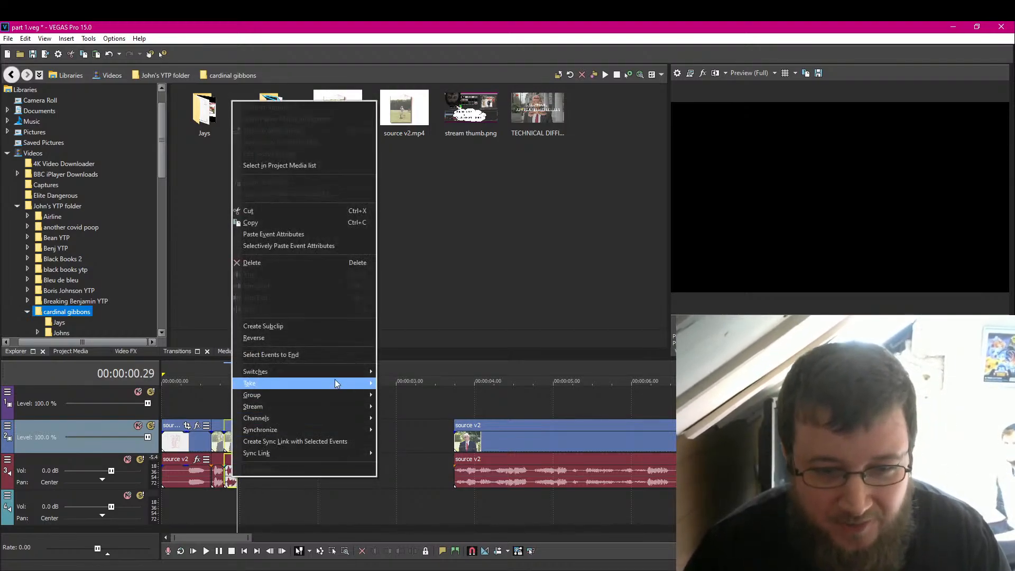
click(337, 337)
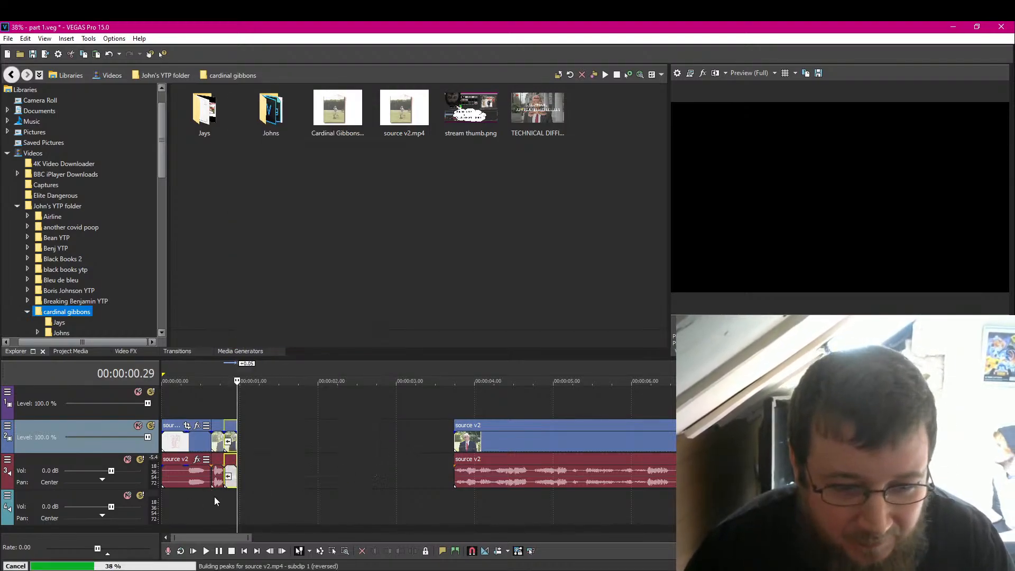
Step: Play back the opening from its start to check how the reversed piece sounds
click(179, 497)
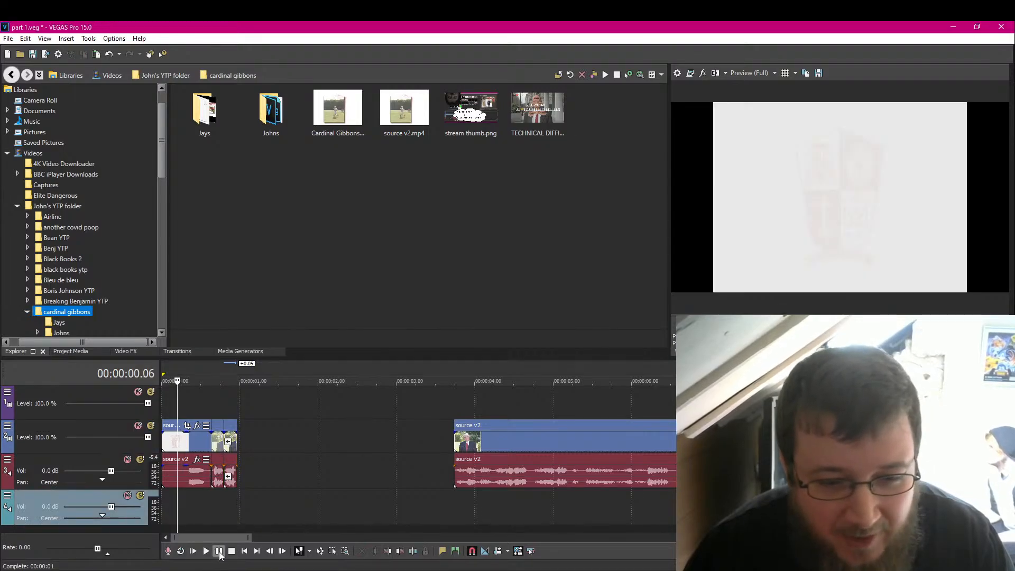
key(Home)
click(219, 551)
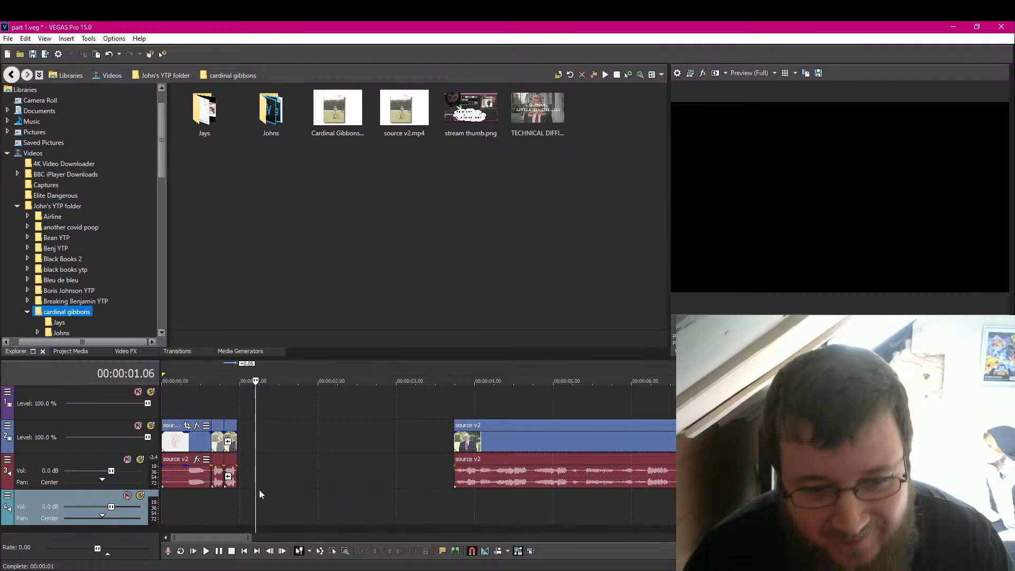
key(space)
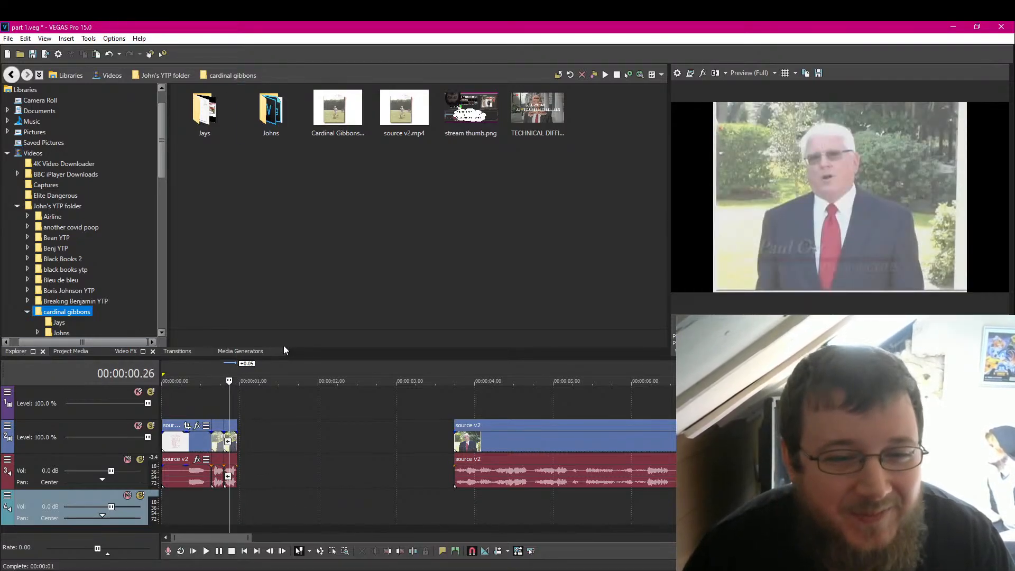
Step: Add 12.png from the stills folder inside Johns to the video track directly after the reversed piece
double_click(271, 110)
double_click(268, 110)
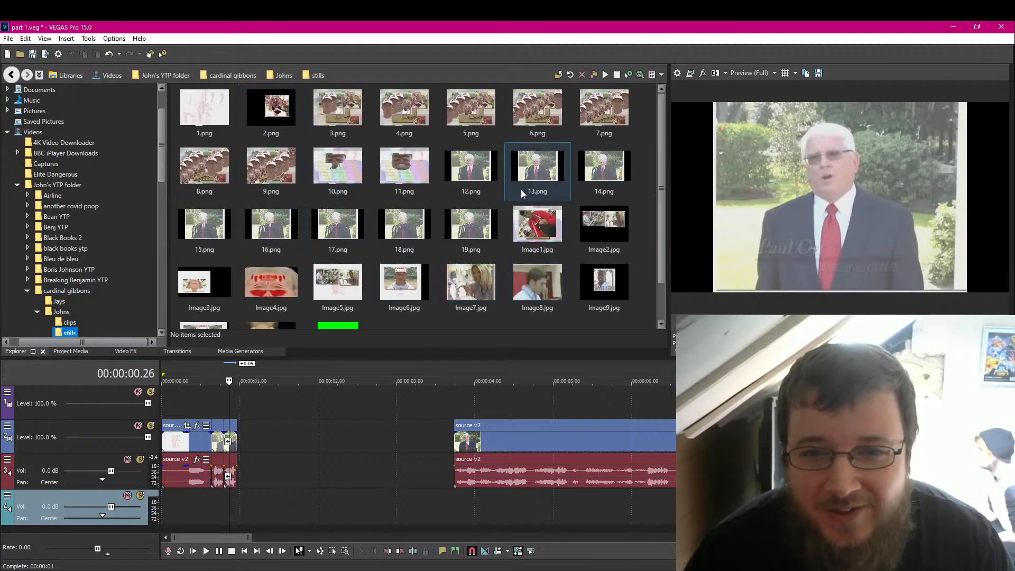
drag(471, 167, 300, 428)
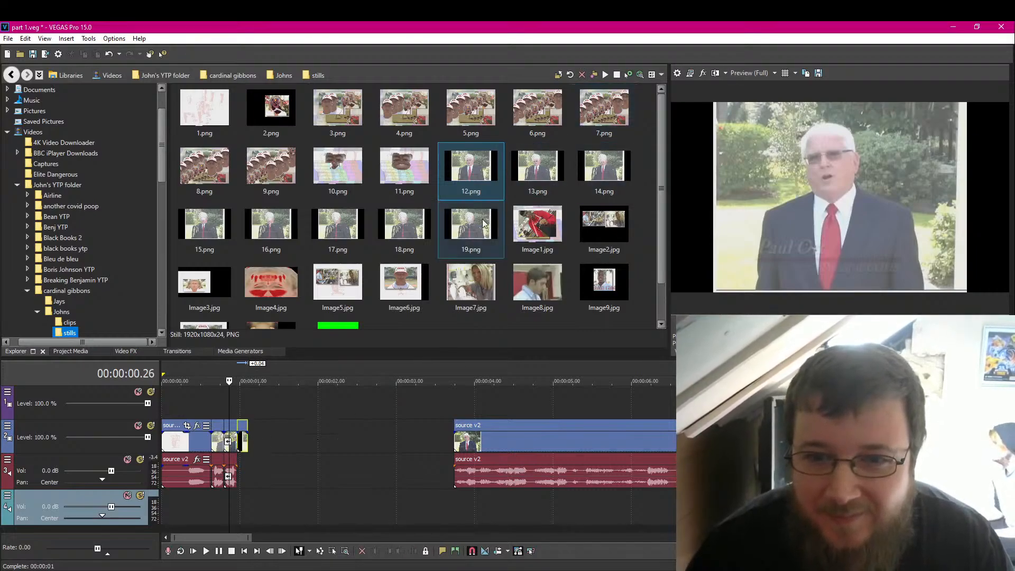
scroll(323, 413, up, 10)
click(470, 479)
key(space)
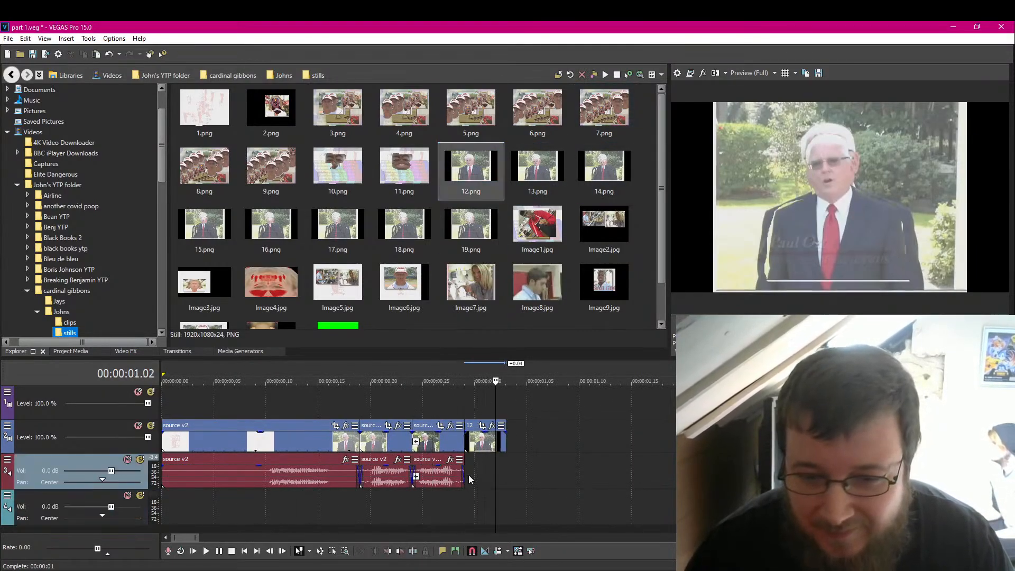
Step: Add the stills 13.png through 19.png together to the video track, directly after still 12
click(542, 170)
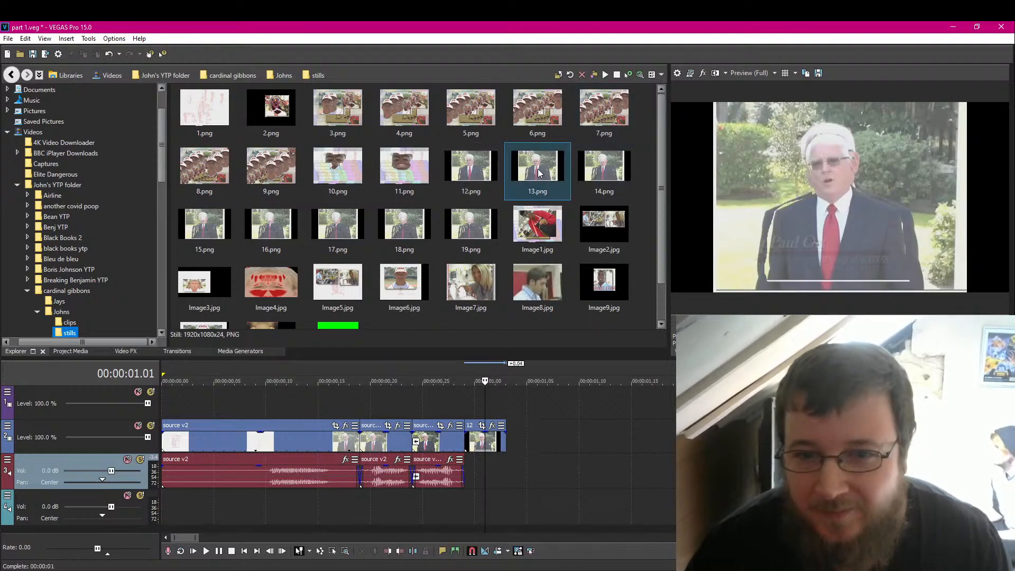
shift+click(604, 170)
ctrl+click(204, 228)
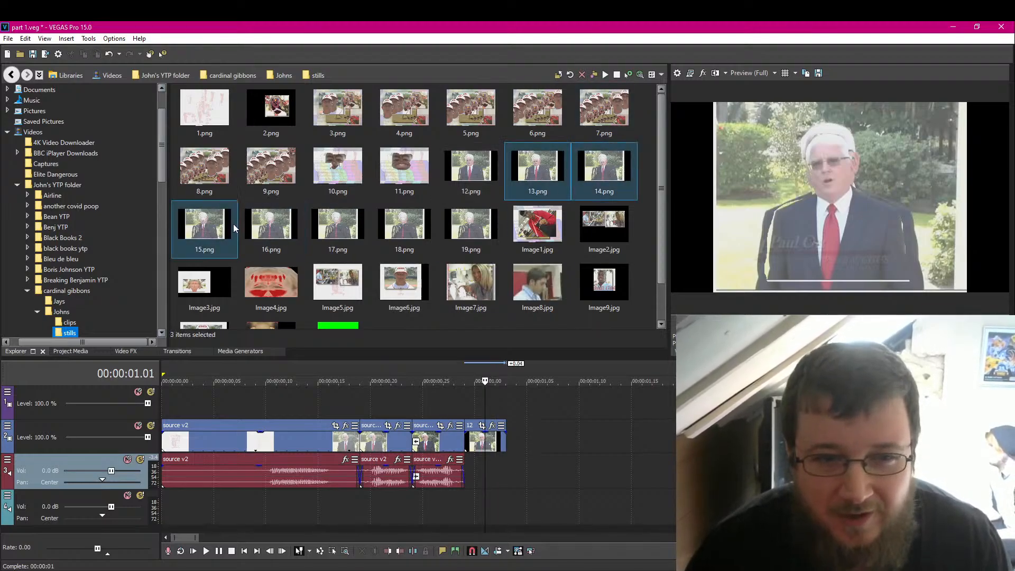
ctrl+click(266, 229)
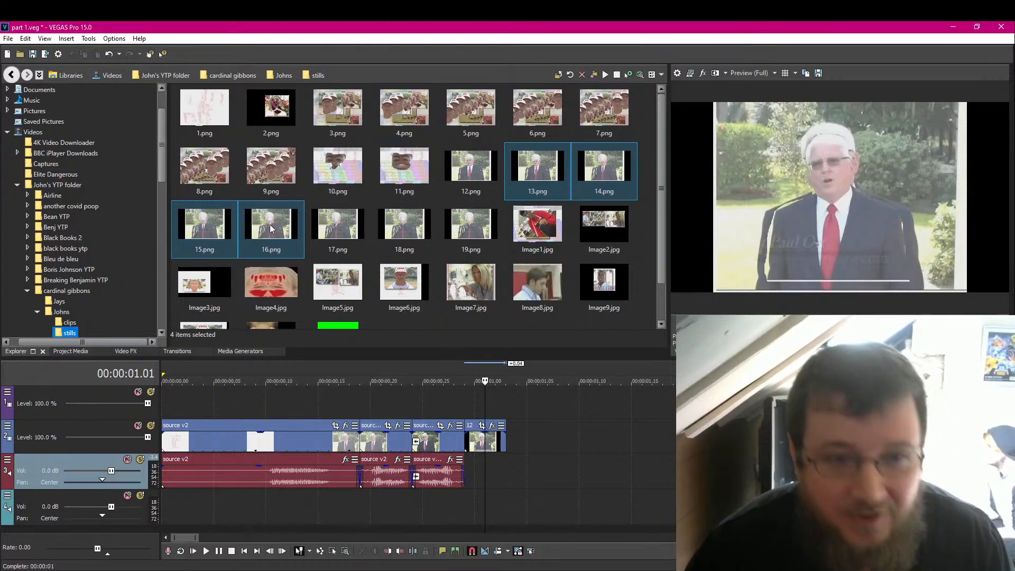
ctrl+click(341, 231)
ctrl+click(418, 231)
ctrl+click(455, 231)
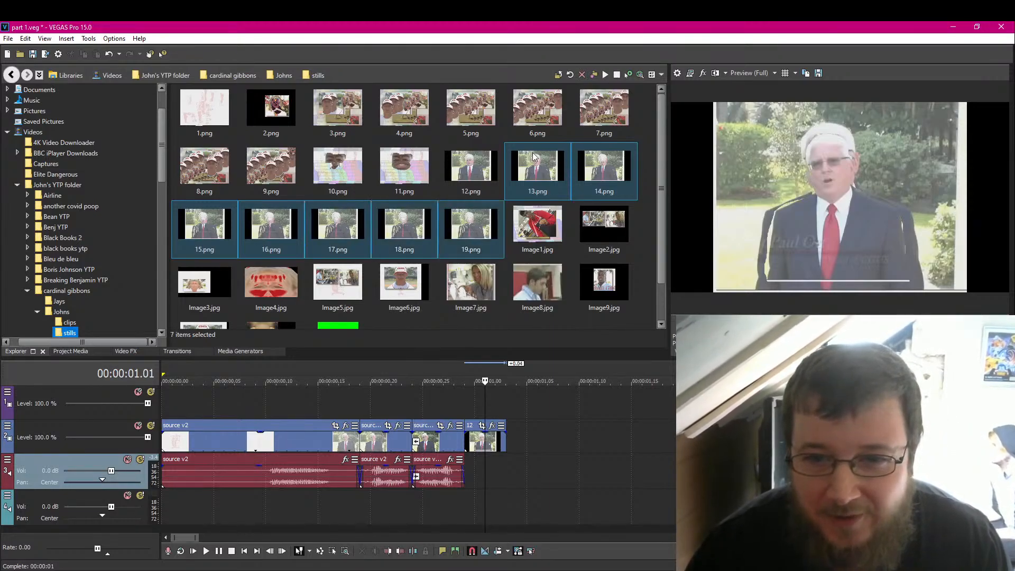
drag(531, 206, 514, 449)
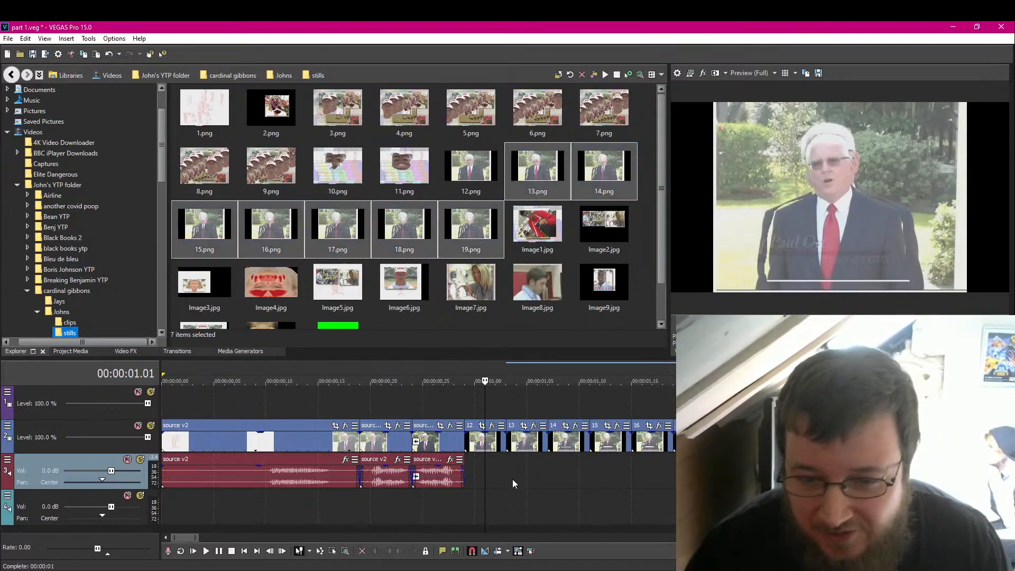
Step: Shorten each of the stills 12 to 19 to three frames and close the gaps between them
click(477, 462)
key(Left)
key(Right)
key(Right)
key(Right)
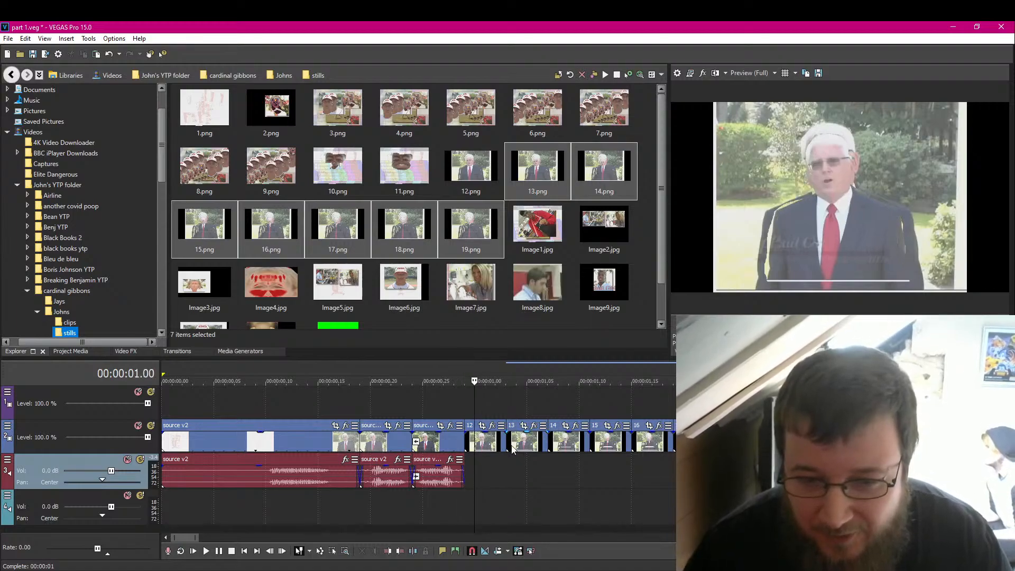
drag(505, 443, 621, 442)
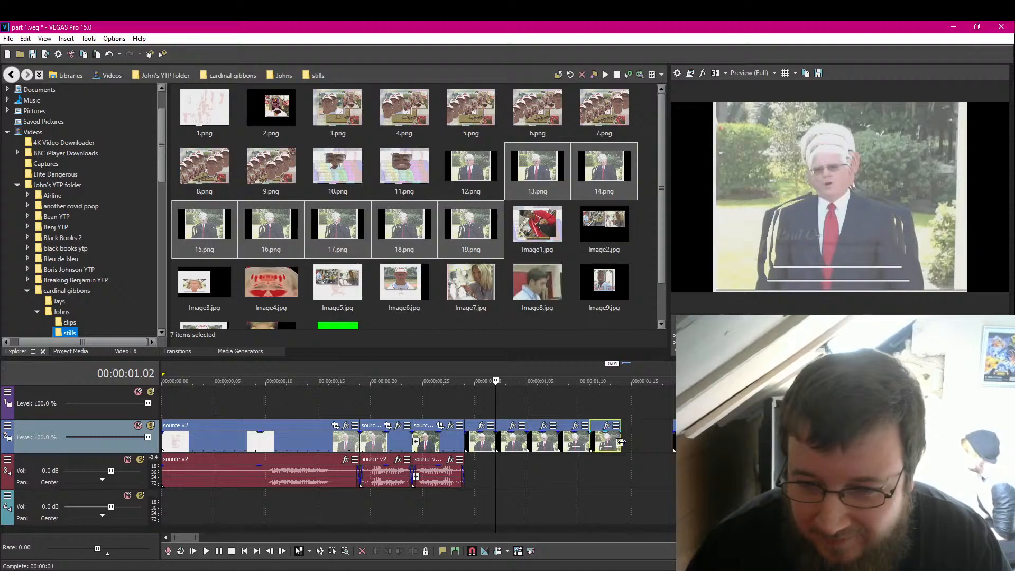
mouse_move(690, 443)
mouse_down()
mouse_move(640, 443)
mouse_move(690, 444)
mouse_up()
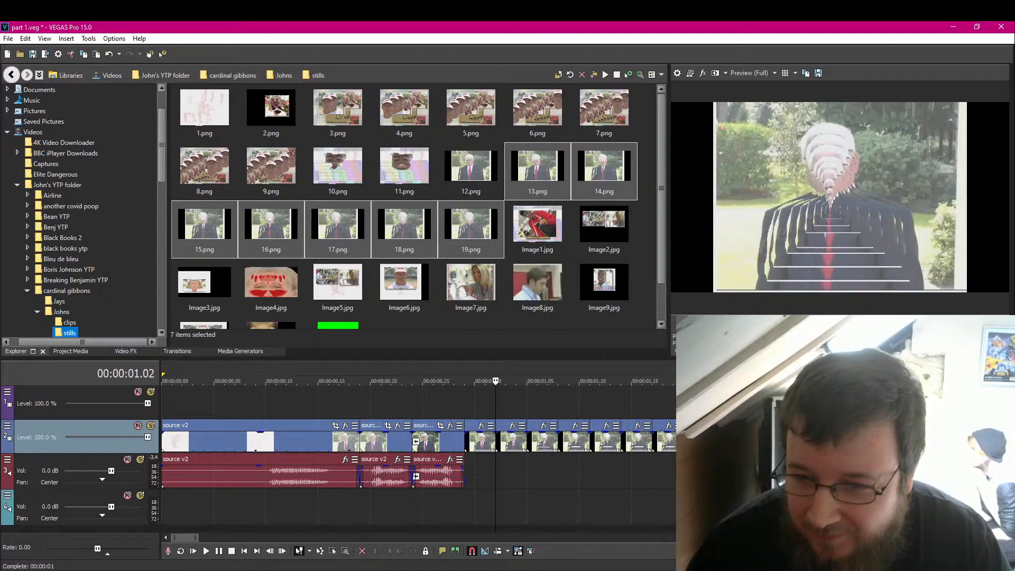
Step: Step through the reversed piece and the stills frame by frame to check their timing
click(498, 471)
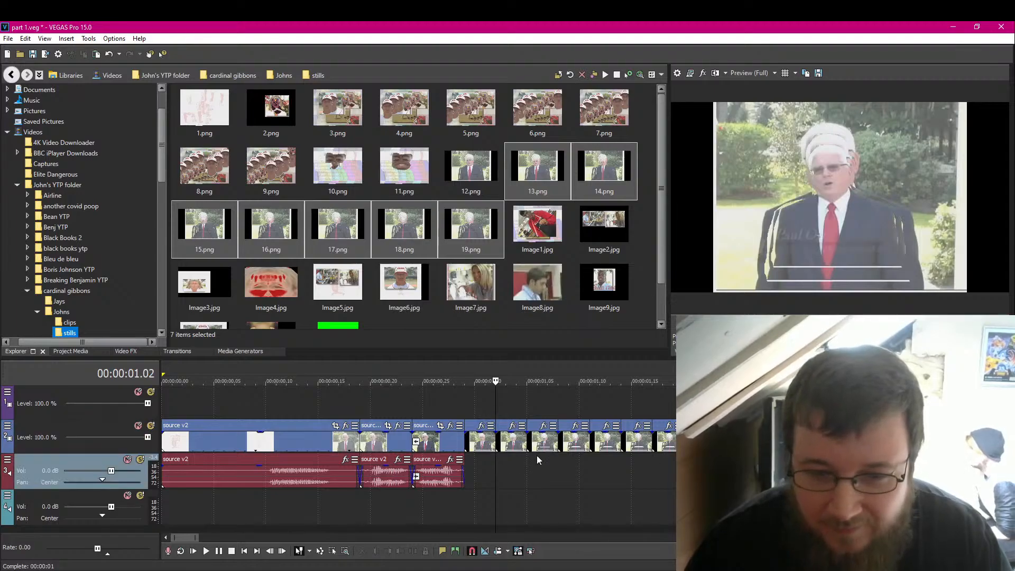
click(431, 497)
key(Left)
key(Right)
key(Right)
key(Right)
key(Right)
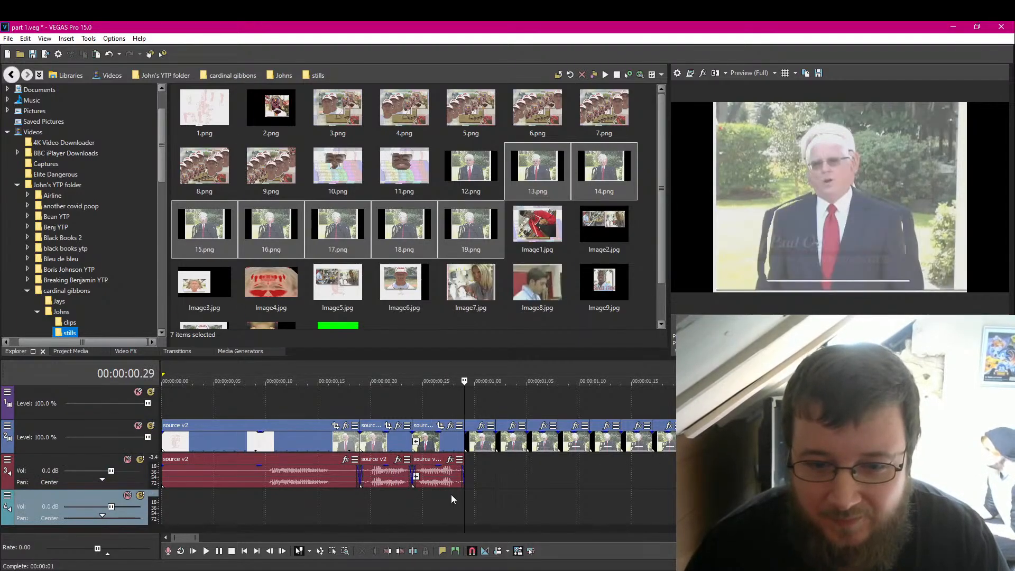
key(Left)
key(Left)
key(Left)
key(Left)
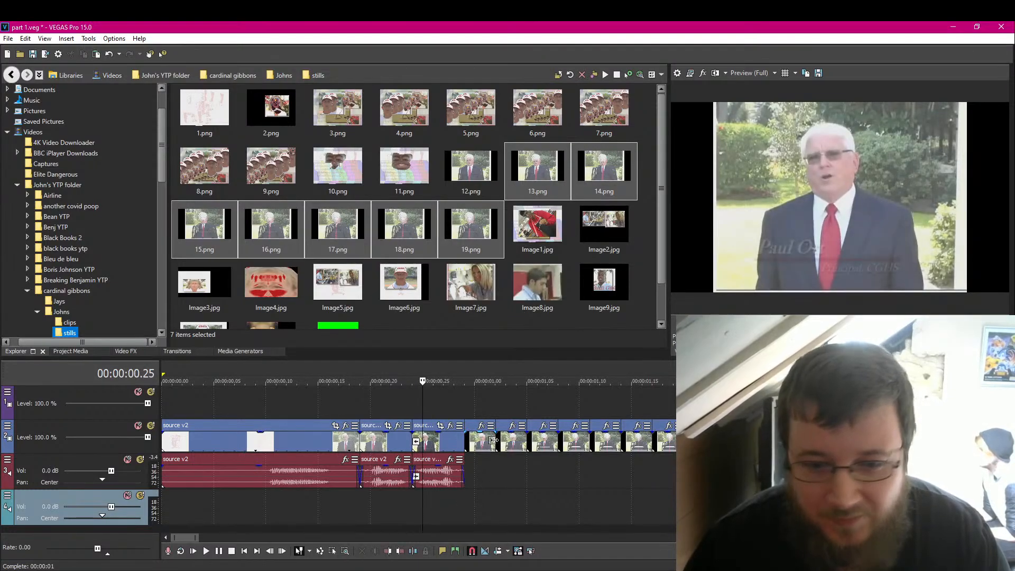
Step: Trim one more frame off each of the stills 12 to 19 and butt them together
drag(493, 440, 569, 448)
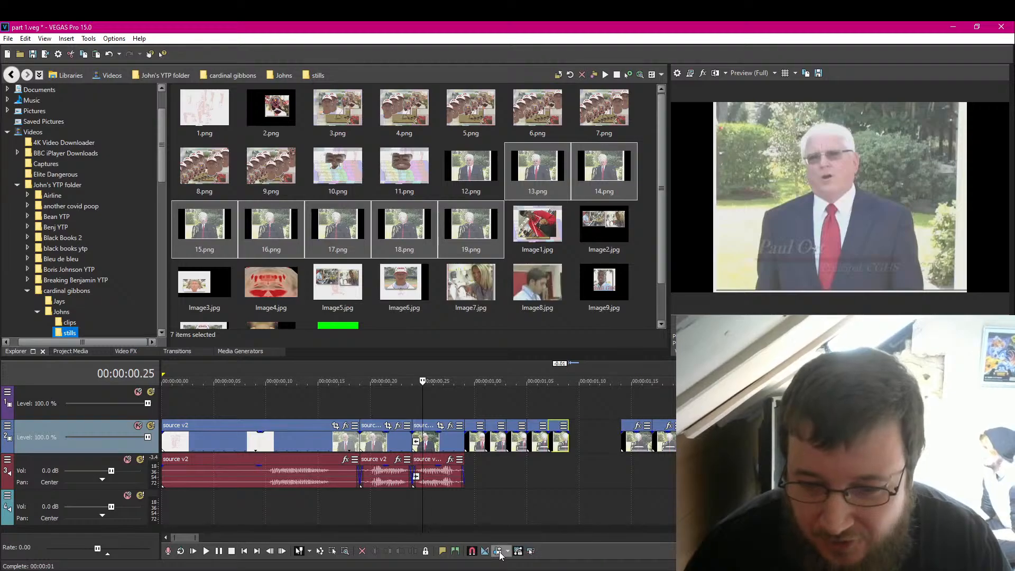
mouse_move(641, 443)
mouse_down()
mouse_move(592, 439)
mouse_move(631, 445)
mouse_up()
click(637, 446)
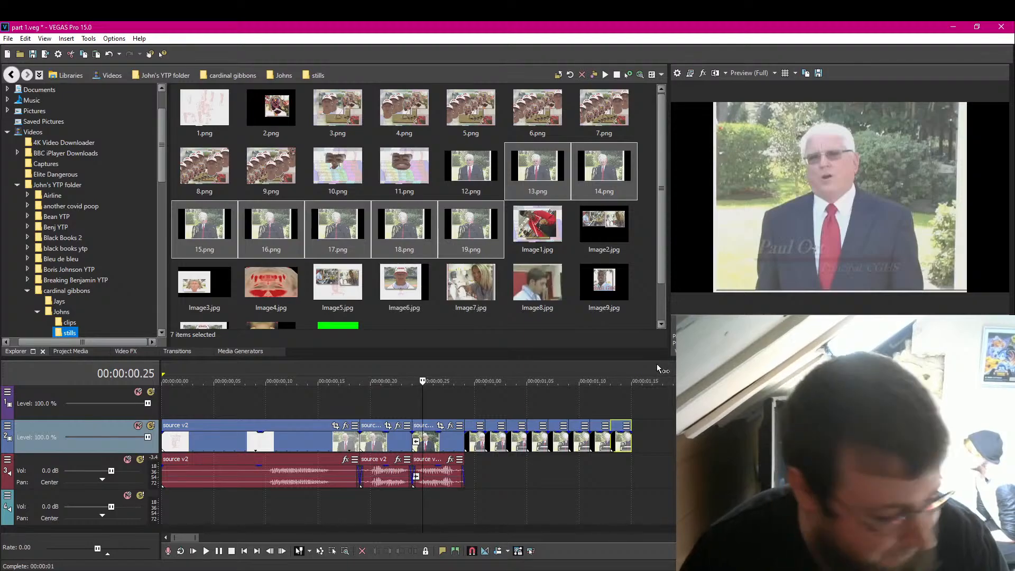
Step: Play back the shortened run of stills and inspect its final frames
click(513, 471)
key(space)
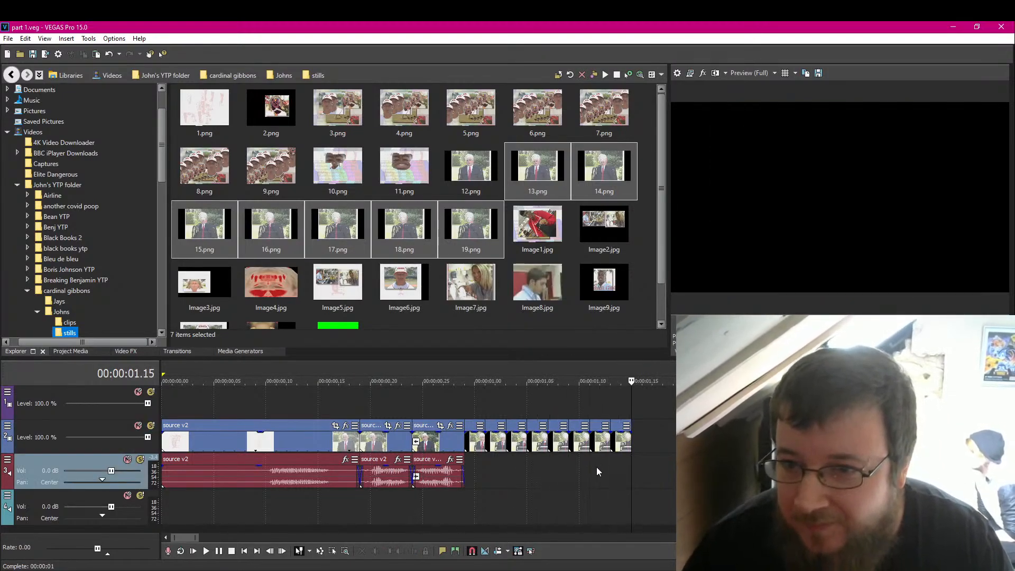
click(597, 468)
click(611, 467)
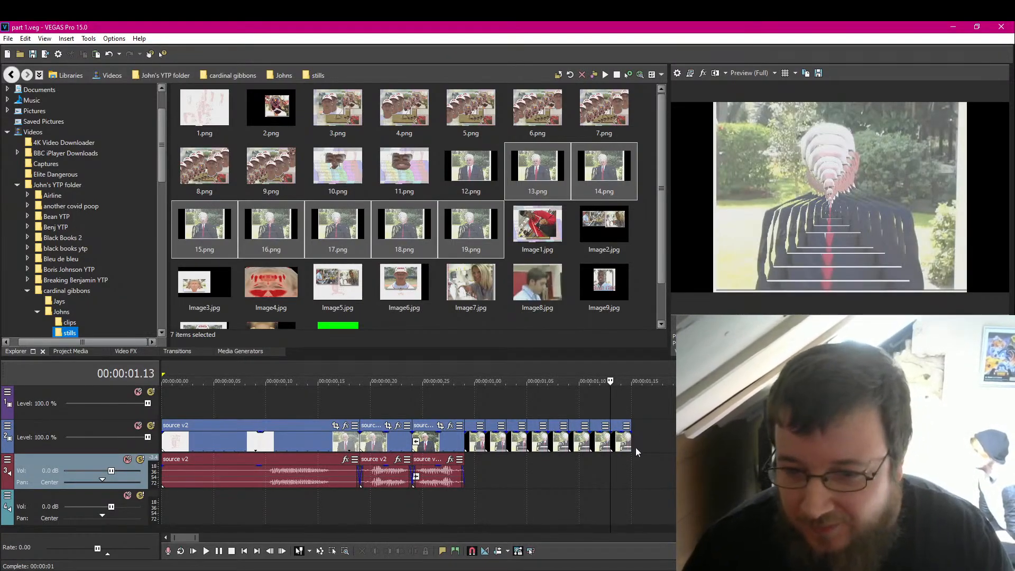
Step: Append copies of stills 18 and 17, in that order, after still 19 at 00:00:01.15
click(633, 446)
click(605, 446)
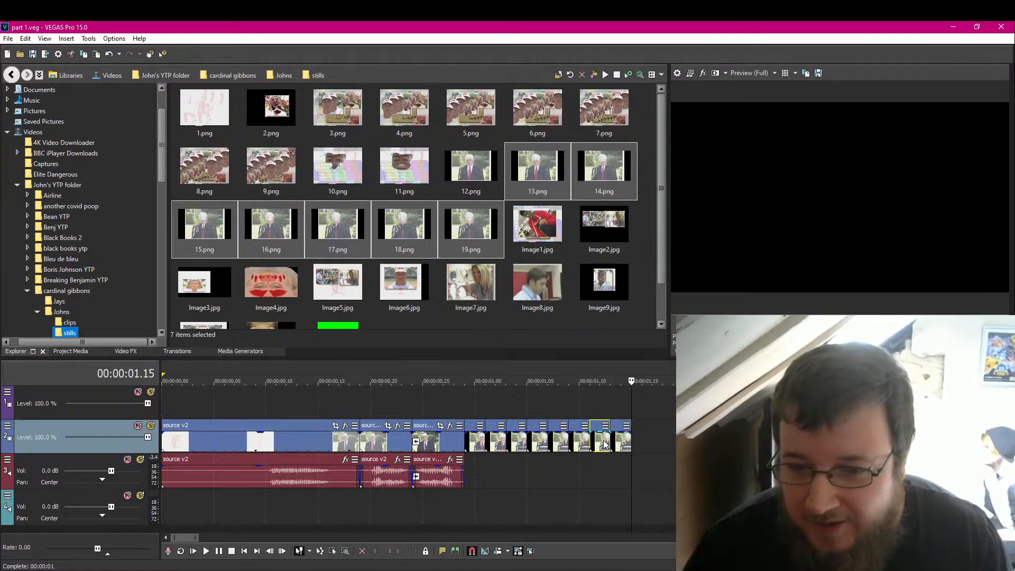
right_click(606, 446)
click(656, 173)
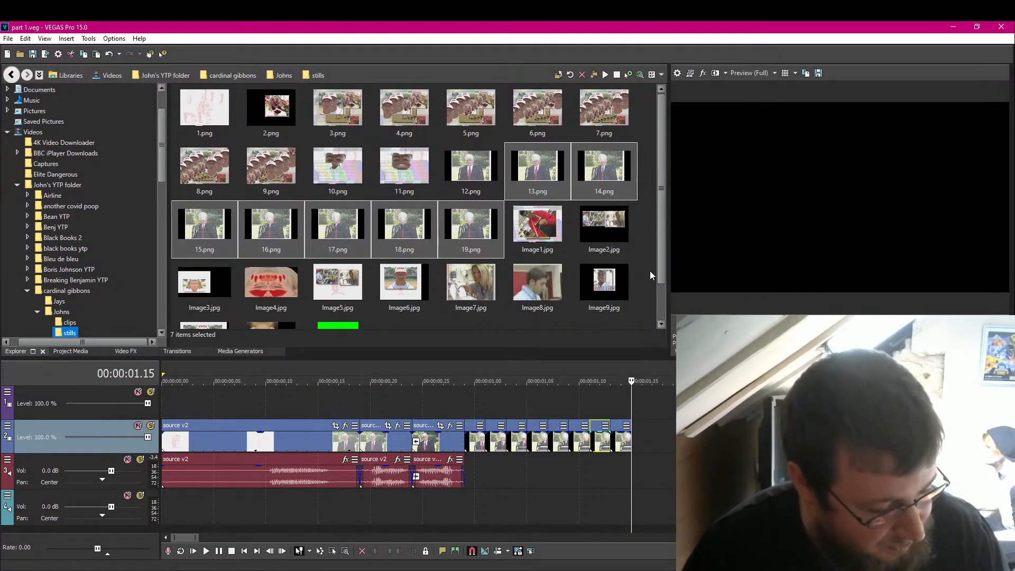
key(ctrl+v)
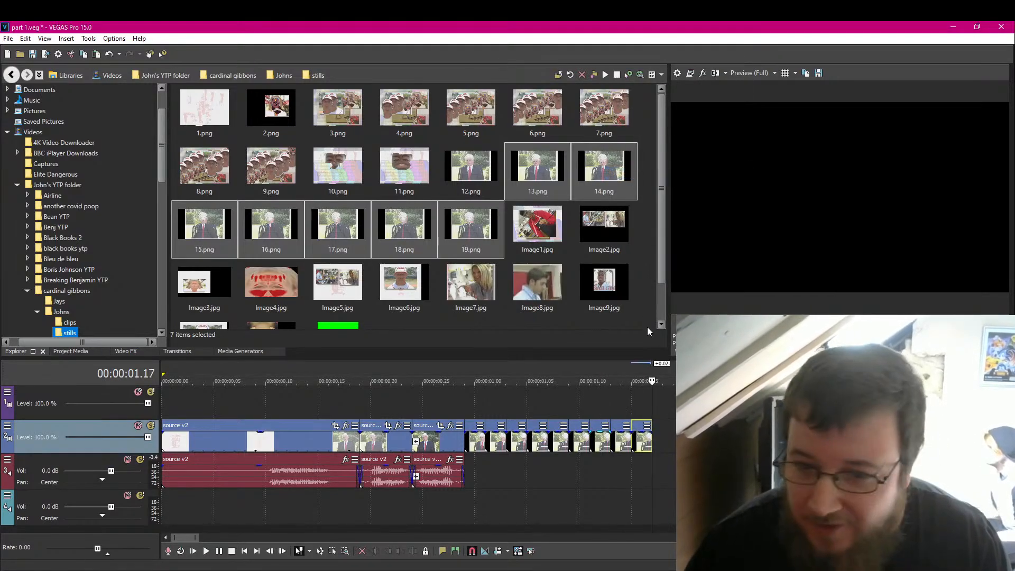
right_click(583, 446)
click(656, 173)
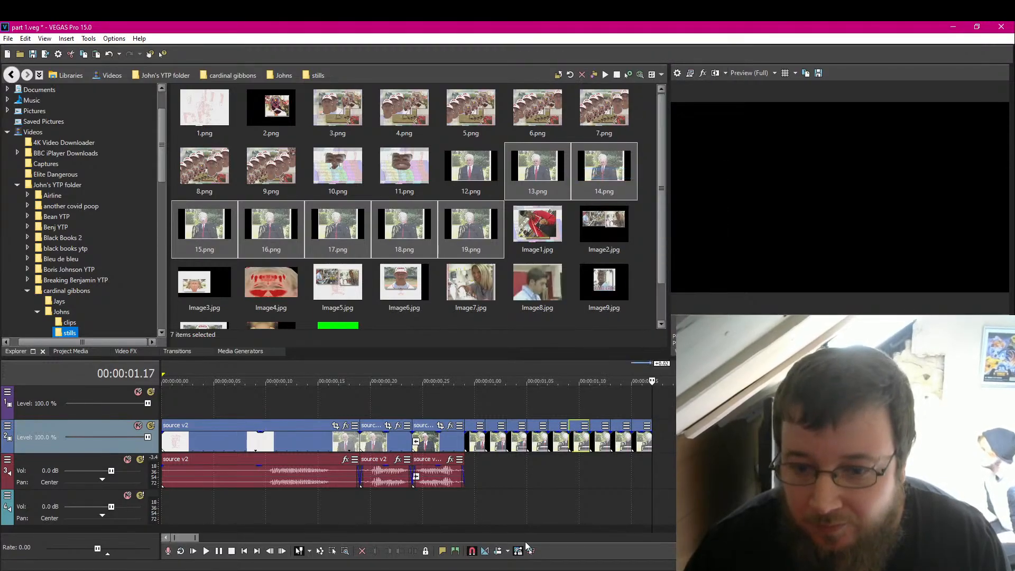
Step: Append copies of stills 16 and 15 to the end of the run to continue the backward sequence
right_click(560, 443)
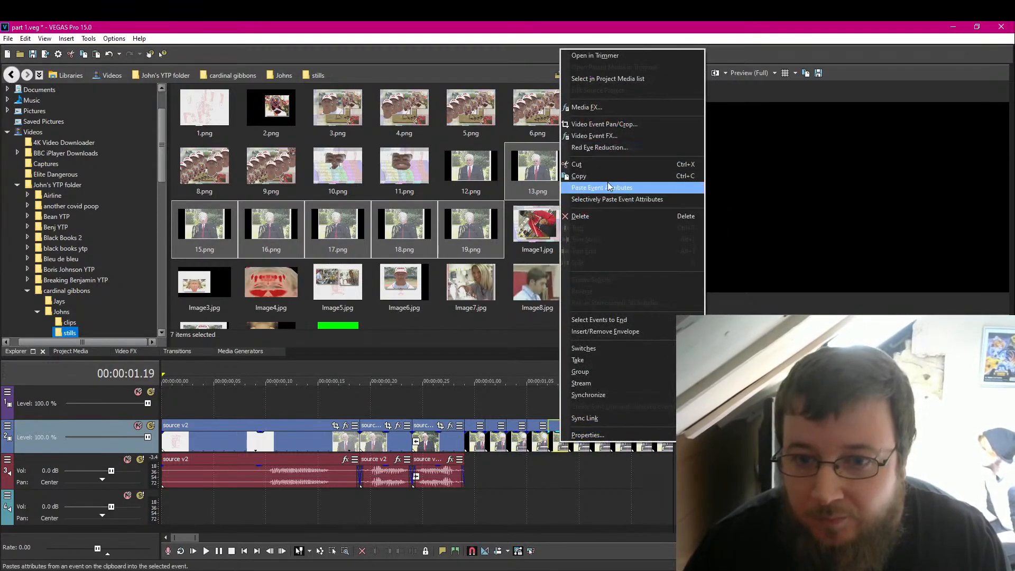
click(610, 177)
key(ctrl+v)
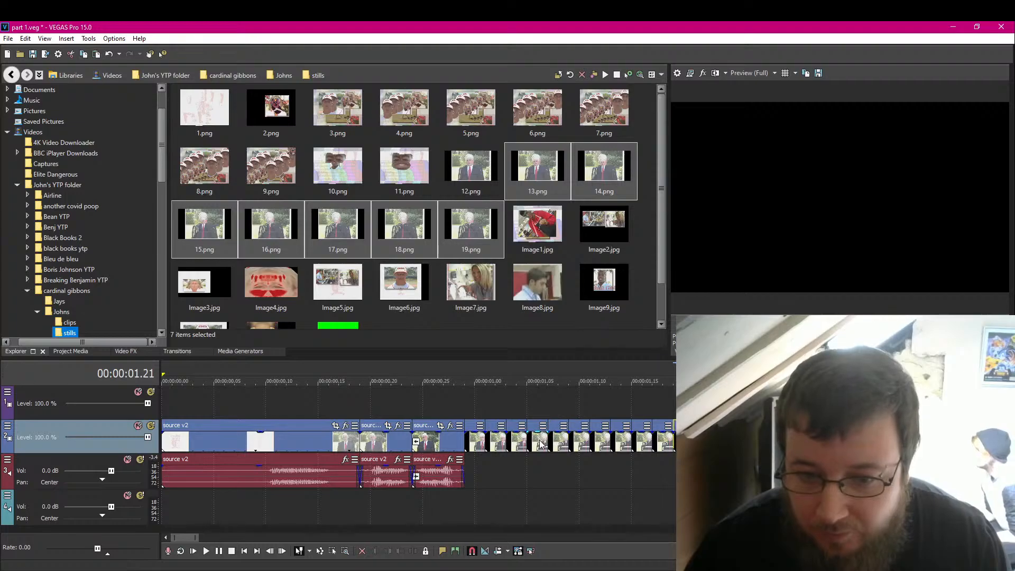
right_click(539, 443)
click(570, 173)
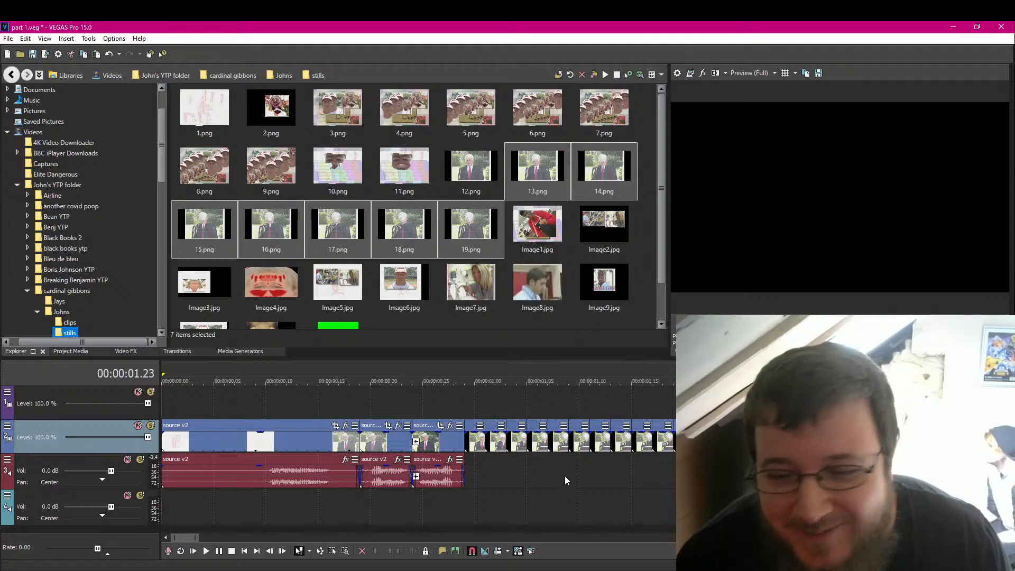
click(642, 461)
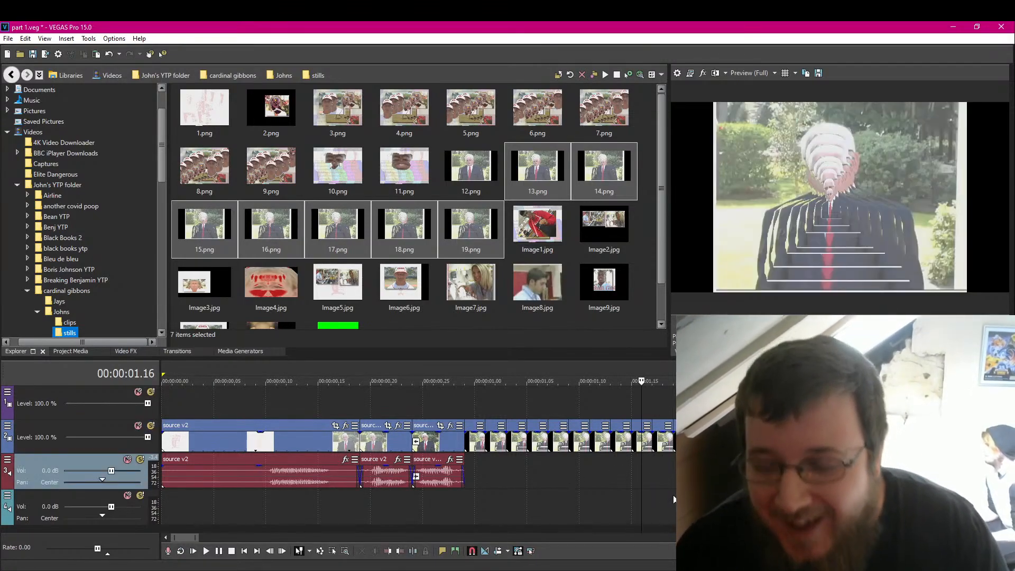
Step: Step frame by frame through the final stills of the run to examine the backward sequence
key(Left)
key(Left)
key(Left)
key(Left)
key(Left)
key(Right)
key(Right)
key(Right)
key(Right)
key(Right)
key(Right)
key(Right)
key(Right)
key(Right)
key(Right)
key(Right)
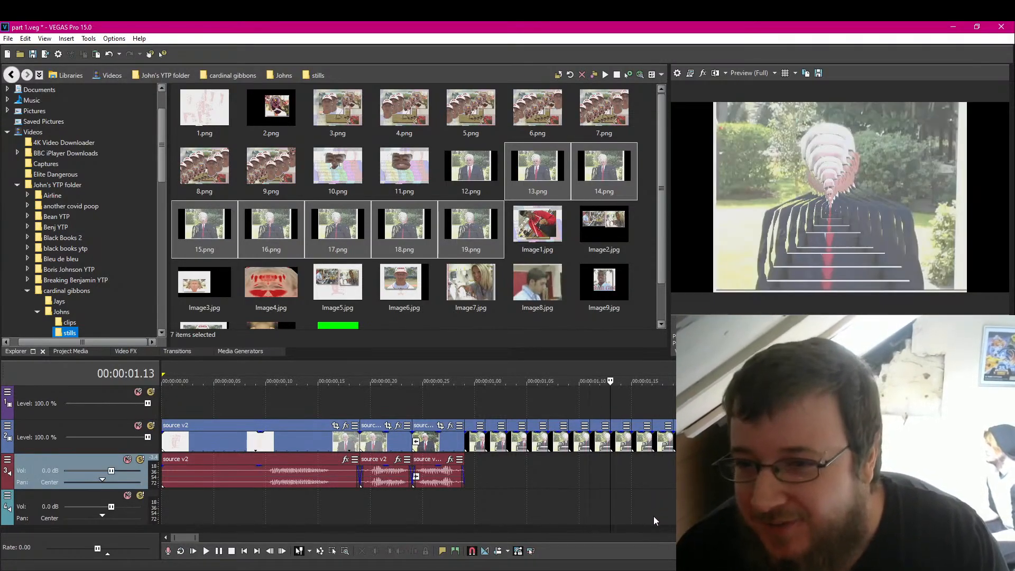
key(Right)
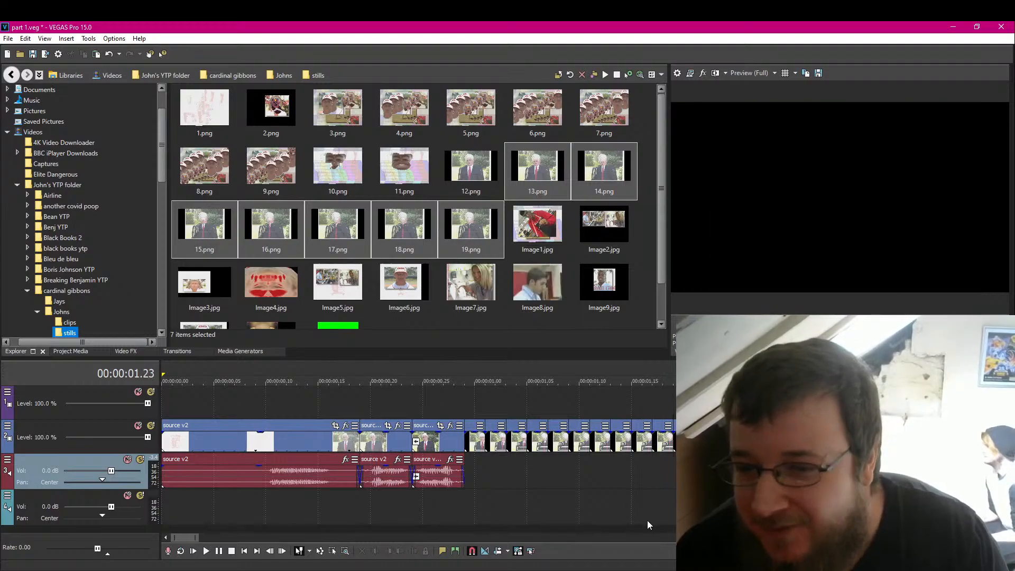
key(Left)
key(Left)
key(Left)
key(Right)
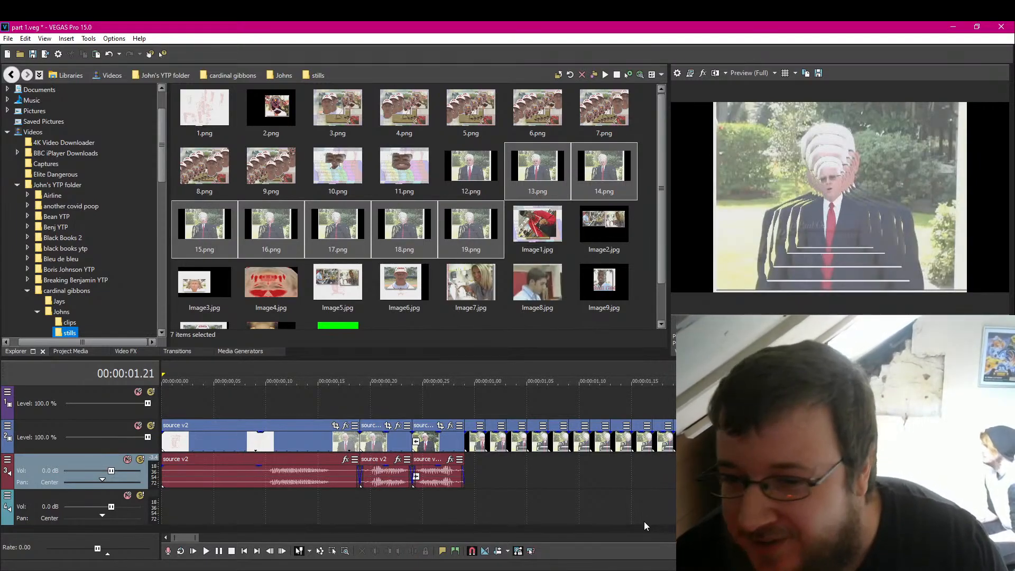
key(Left)
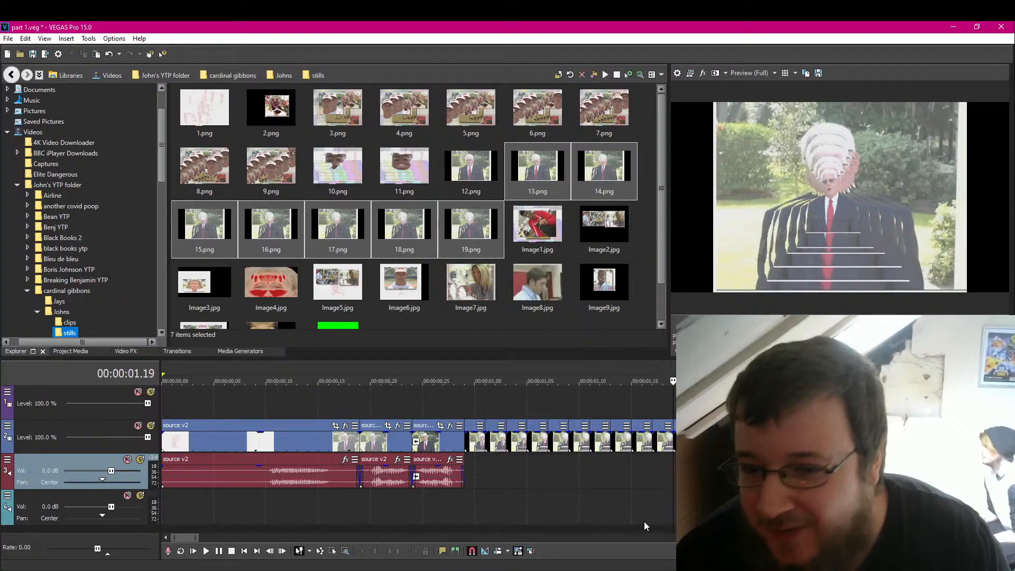
key(Right)
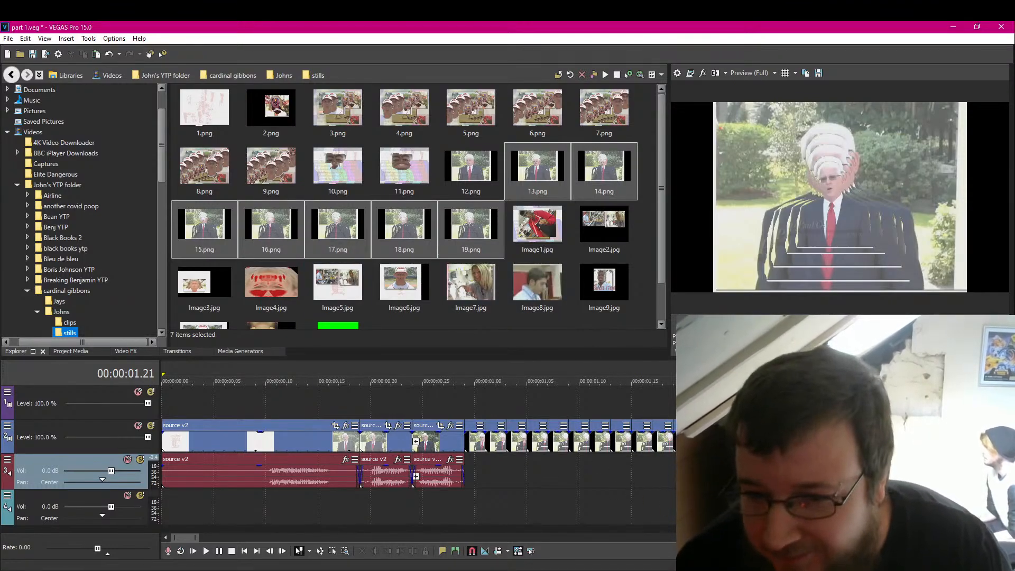
Step: Step back from the last still to the start of the run, examining each frame in reverse
scroll(418, 438, up, 5)
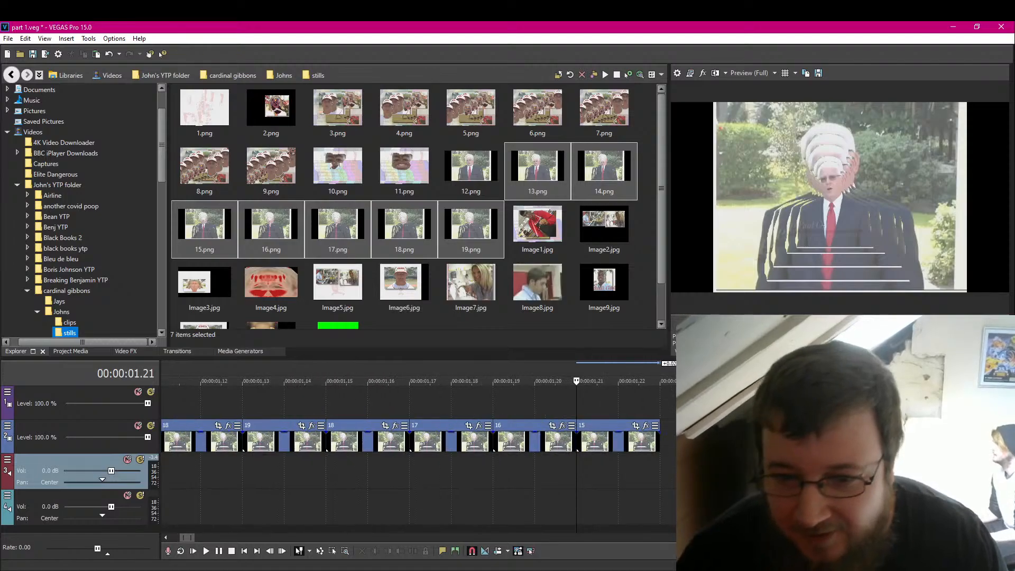
scroll(494, 461, down, 1)
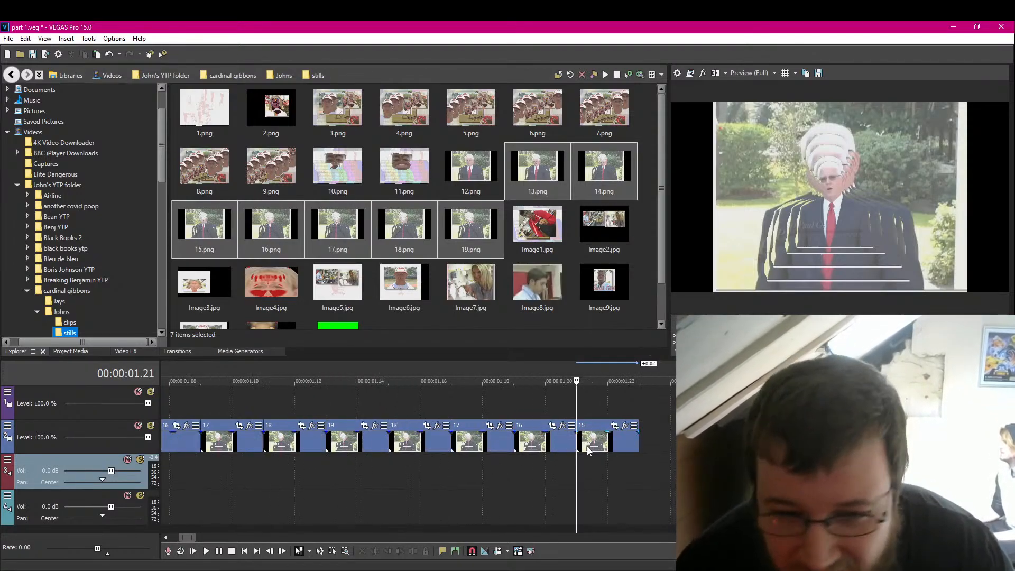
scroll(358, 489, down, 4)
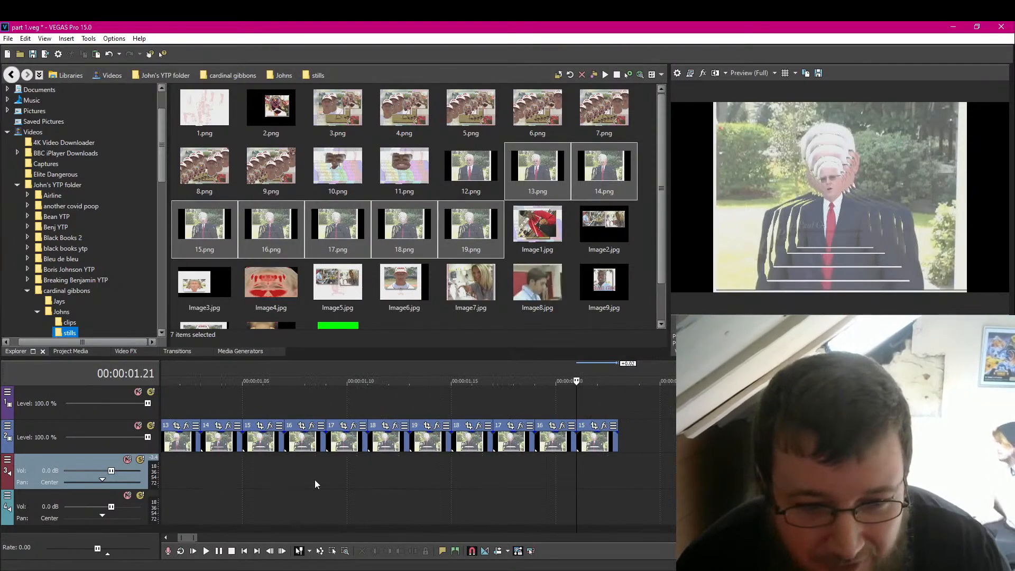
scroll(348, 463, up, 3)
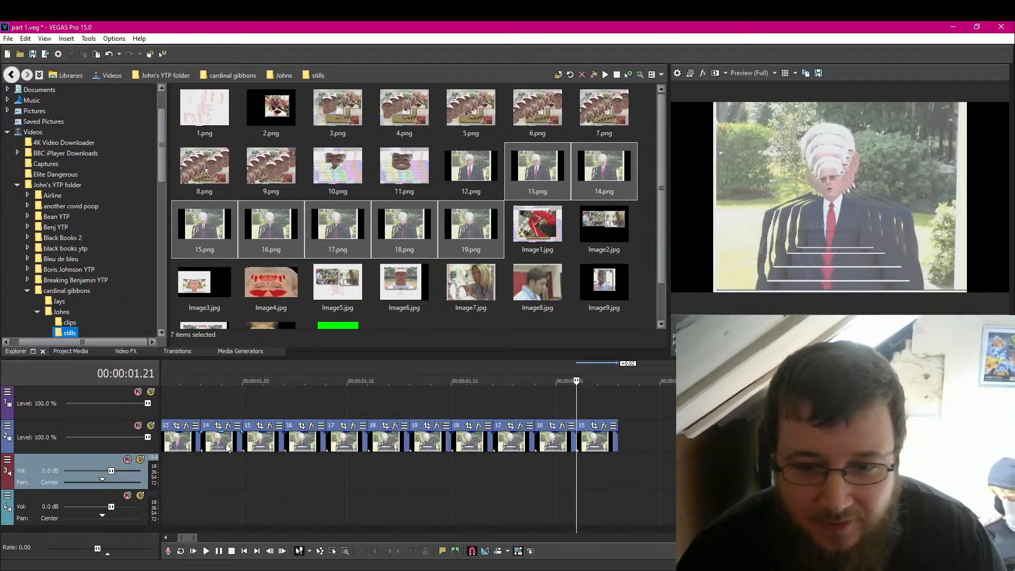
key(Left)
key(Left)
key(Left)
key(Left)
key(Left)
key(Left)
key(Left)
key(Left)
key(Left)
key(Left)
key(Left)
key(Left)
key(Left)
key(Left)
key(Left)
key(Left)
key(Left)
key(Left)
key(Left)
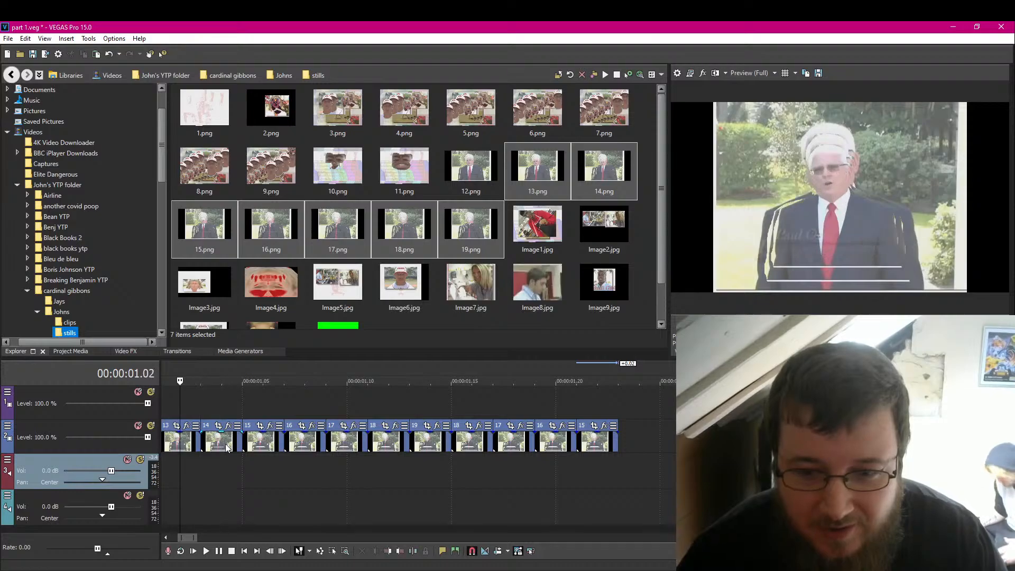
key(Left)
key(Left)
key(Right)
key(Right)
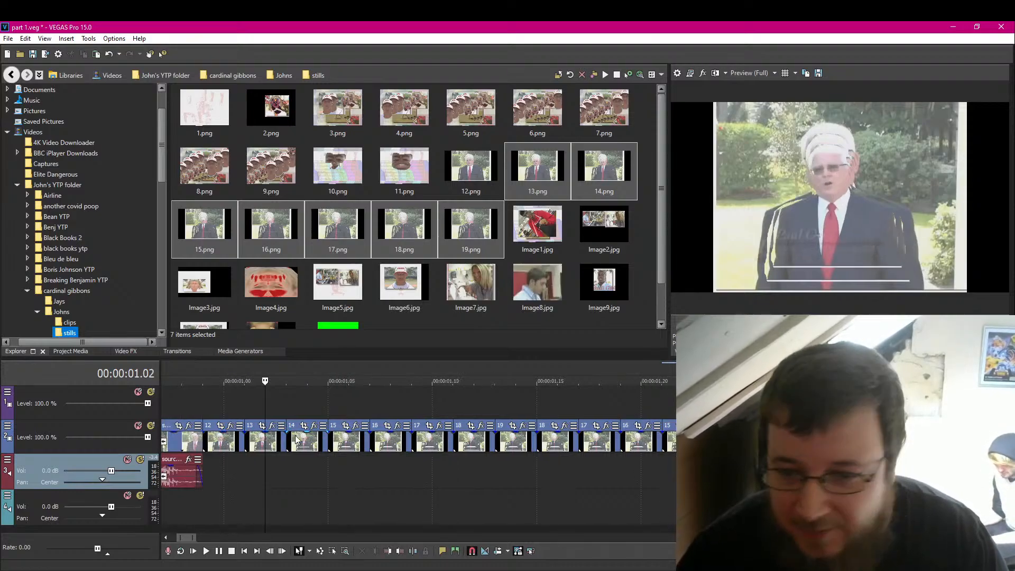
Step: Append copies of stills 14, 13 and 12, in that order, to the end of the run to complete the backward sequence
right_click(297, 443)
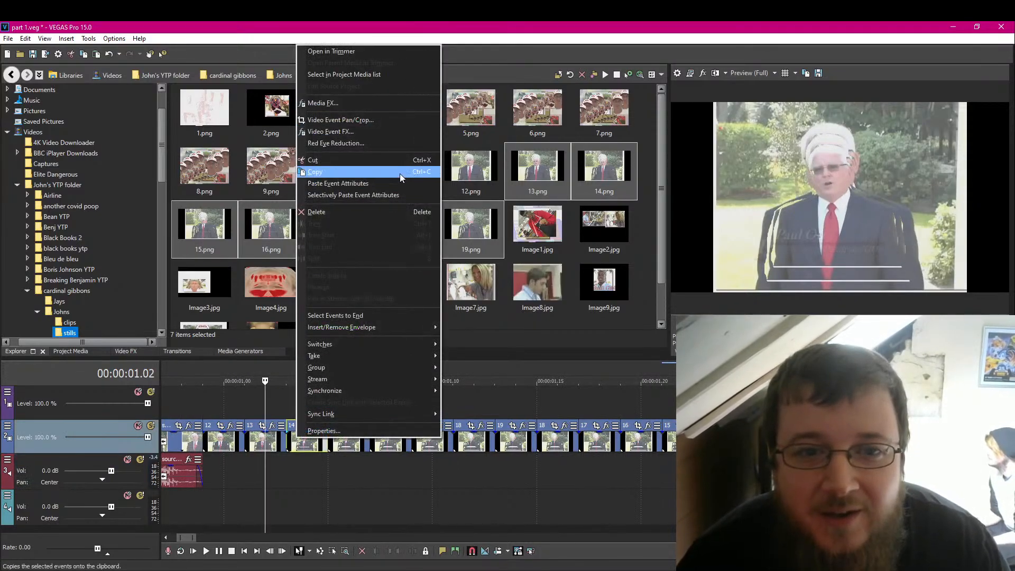
click(400, 174)
click(697, 442)
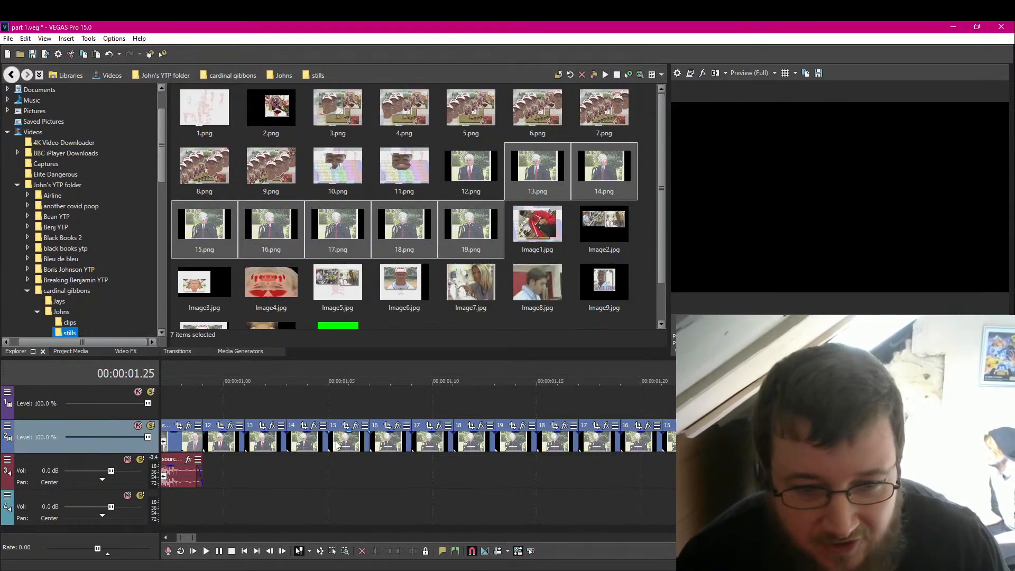
right_click(274, 444)
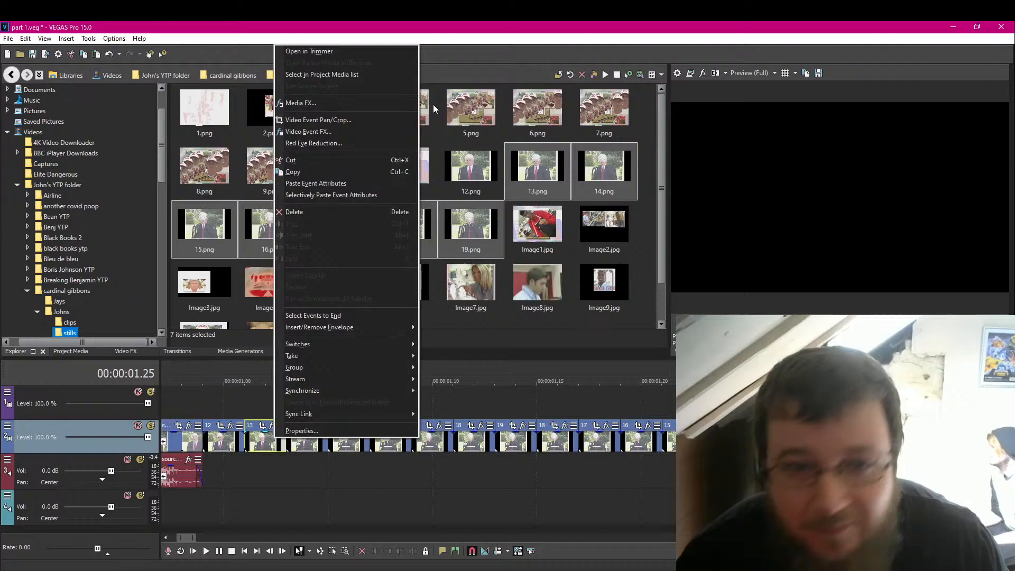
click(356, 180)
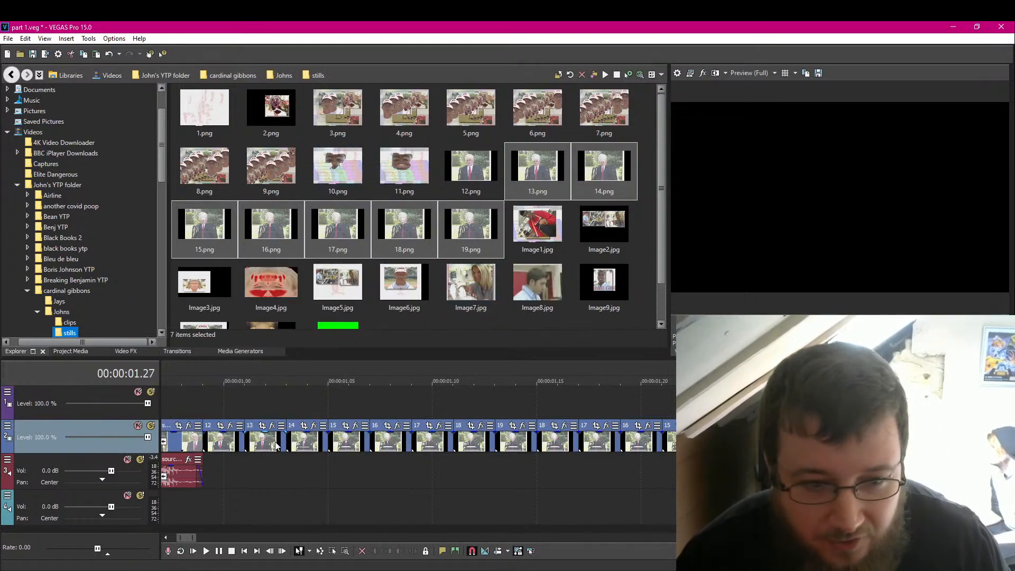
right_click(220, 443)
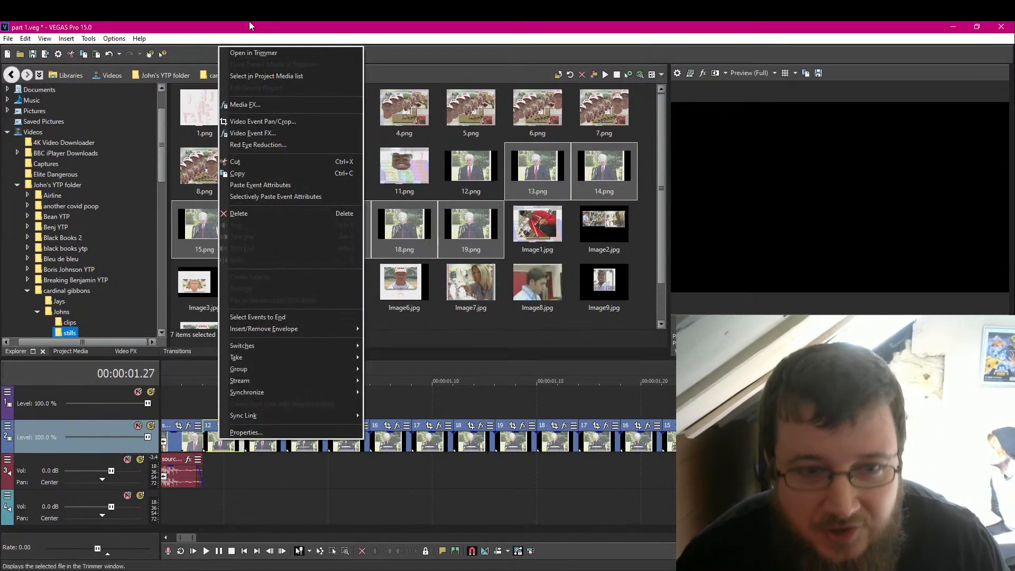
click(270, 173)
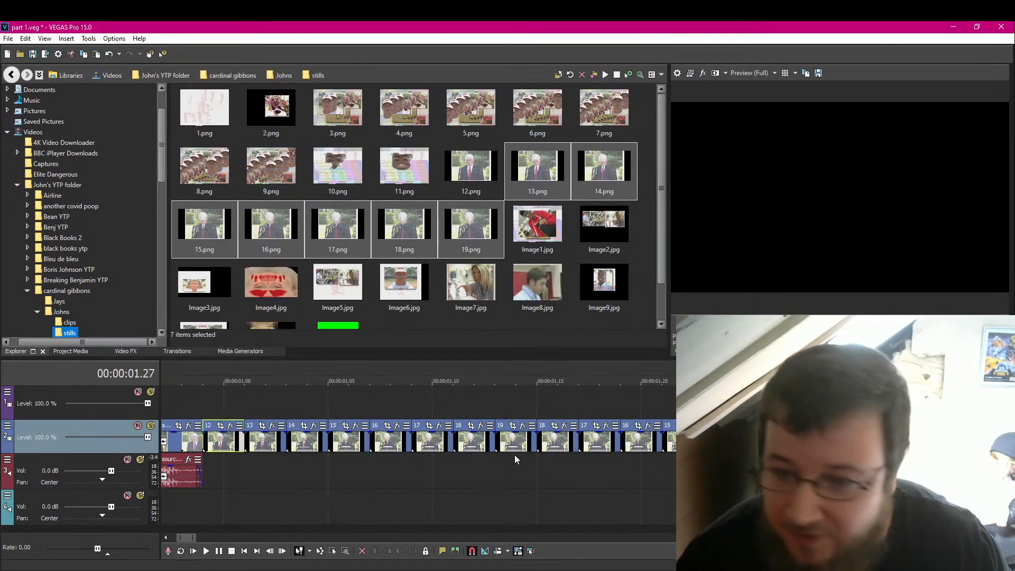
scroll(653, 456, down, 5)
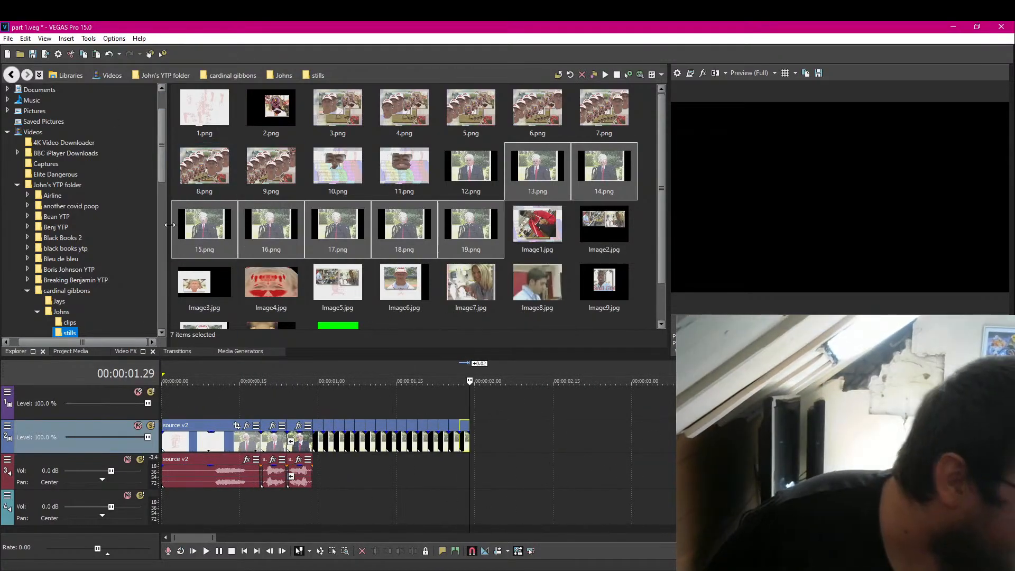
scroll(550, 426, up, 2)
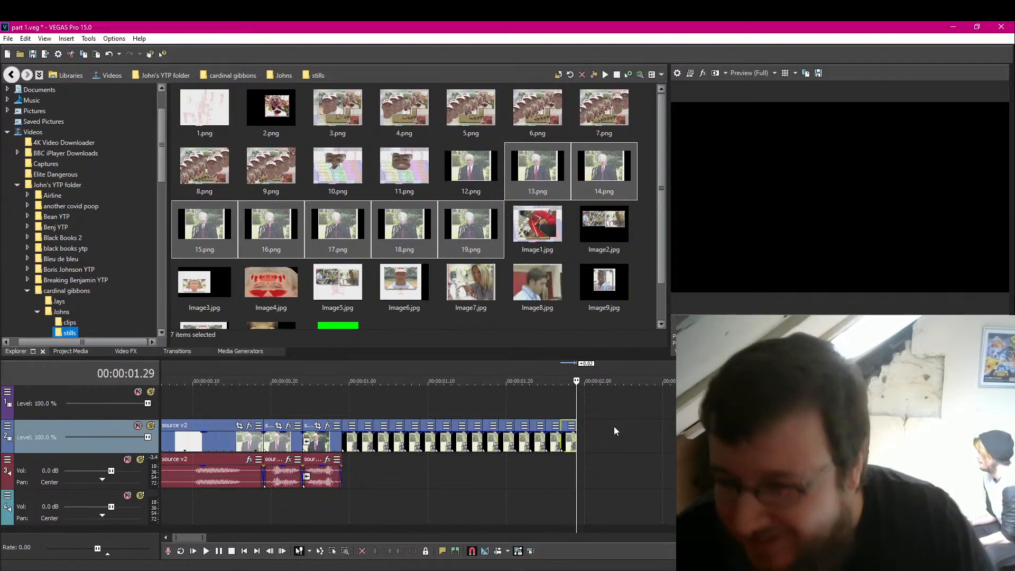
scroll(595, 398, up, 3)
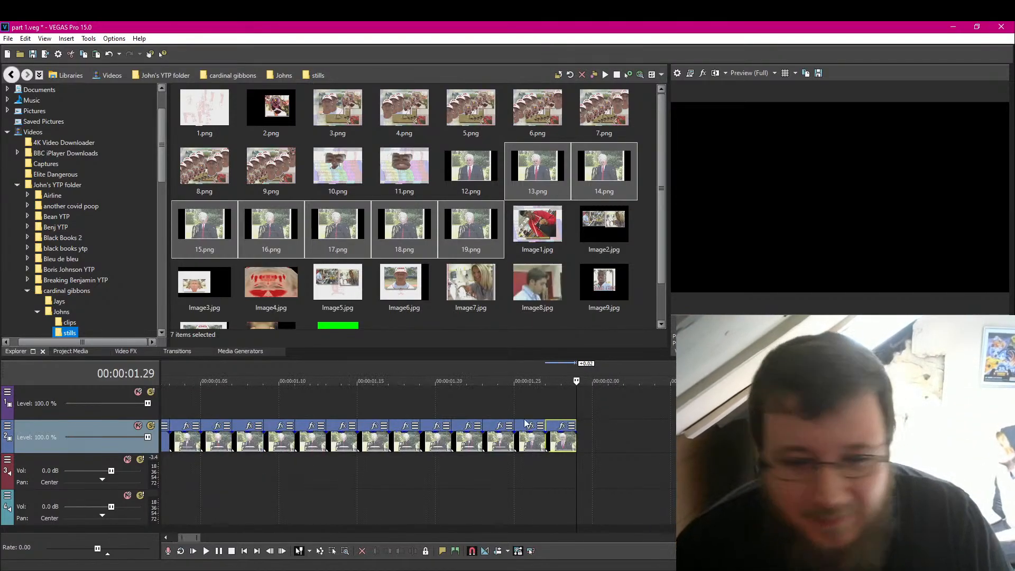
Step: Switch to the browser, look through the favourite YTP's playlist on YouTube, close it and return to VEGAS Pro
key(alt+Tab)
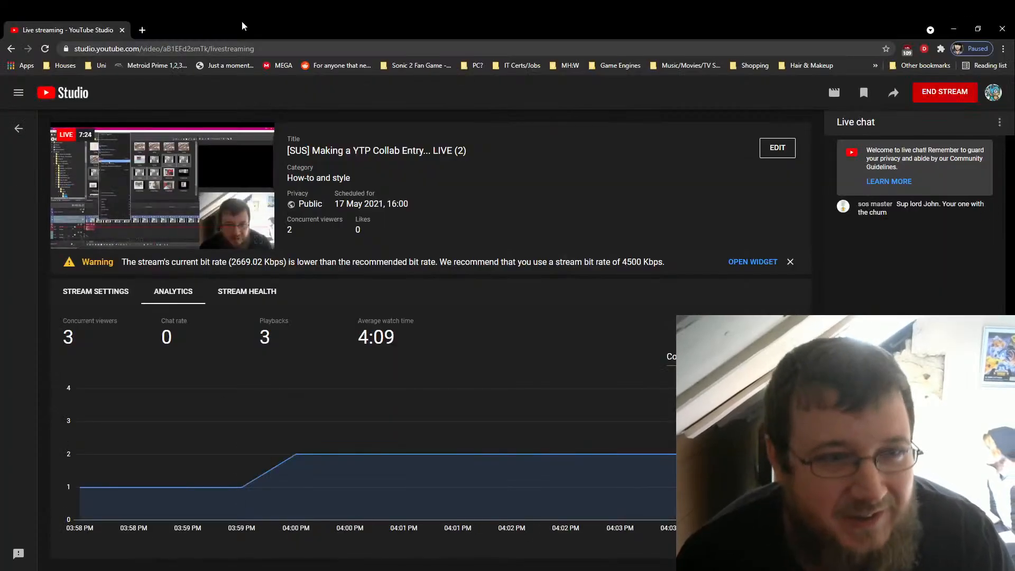
click(142, 30)
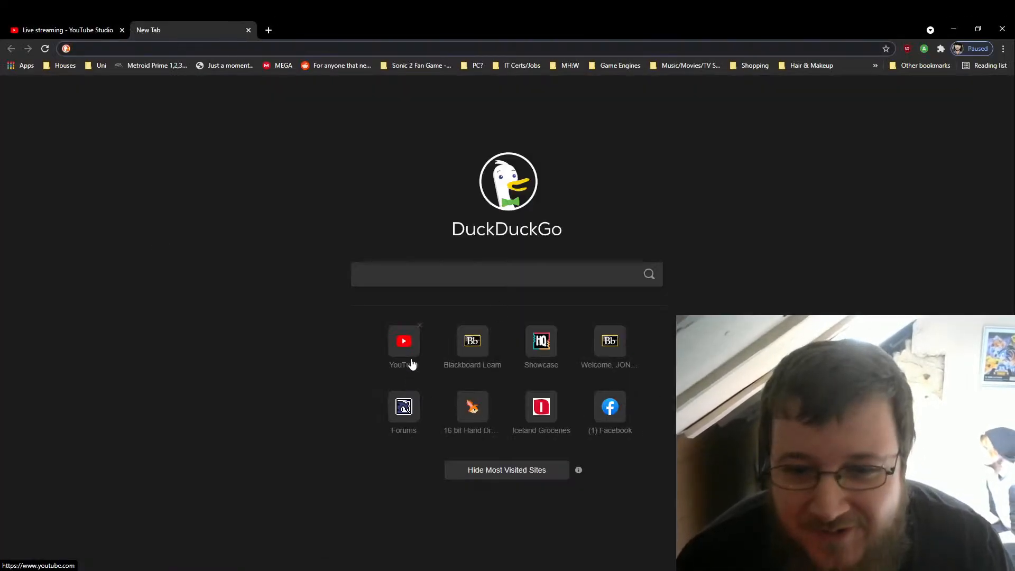
click(395, 353)
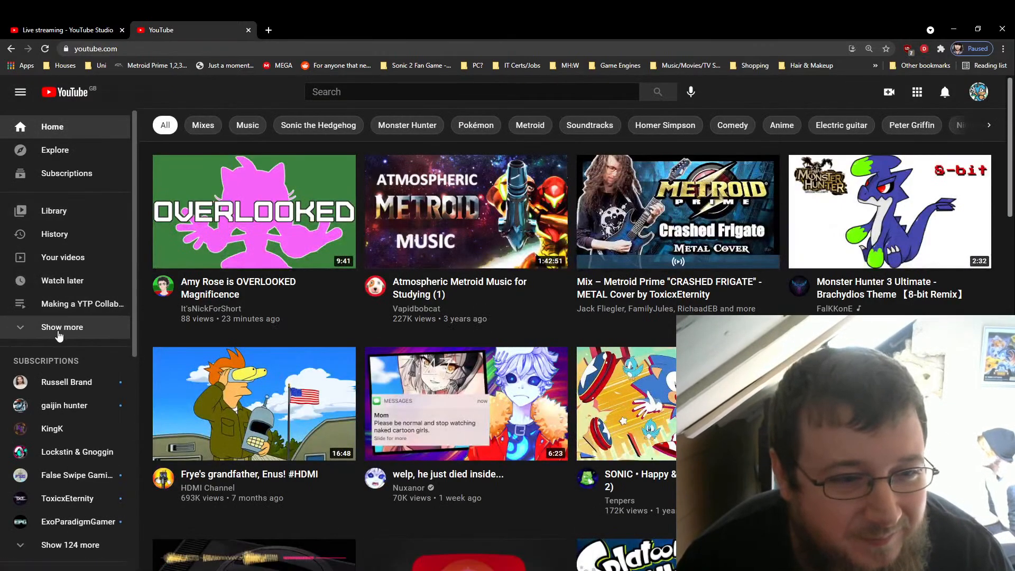
click(67, 326)
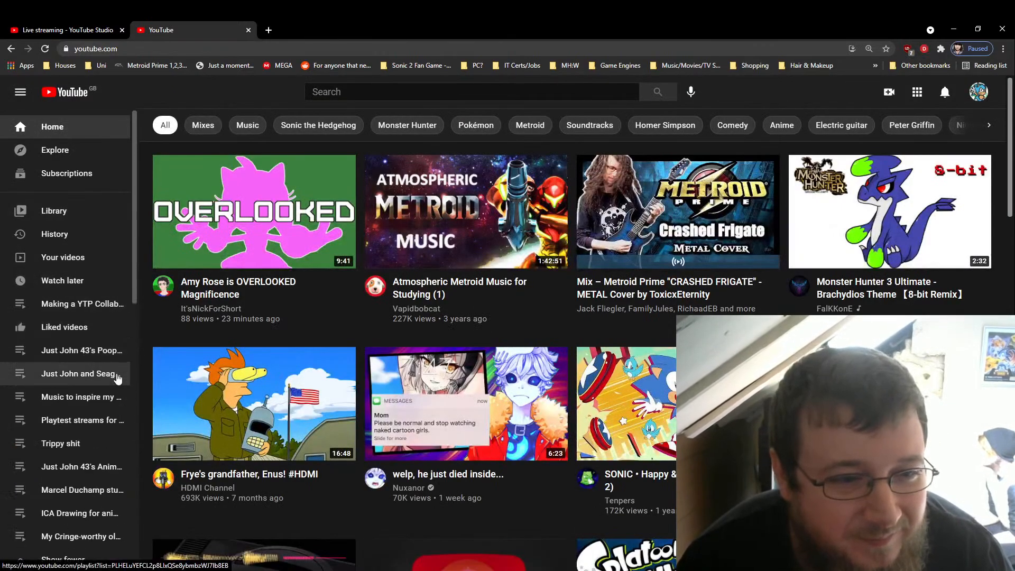
click(88, 380)
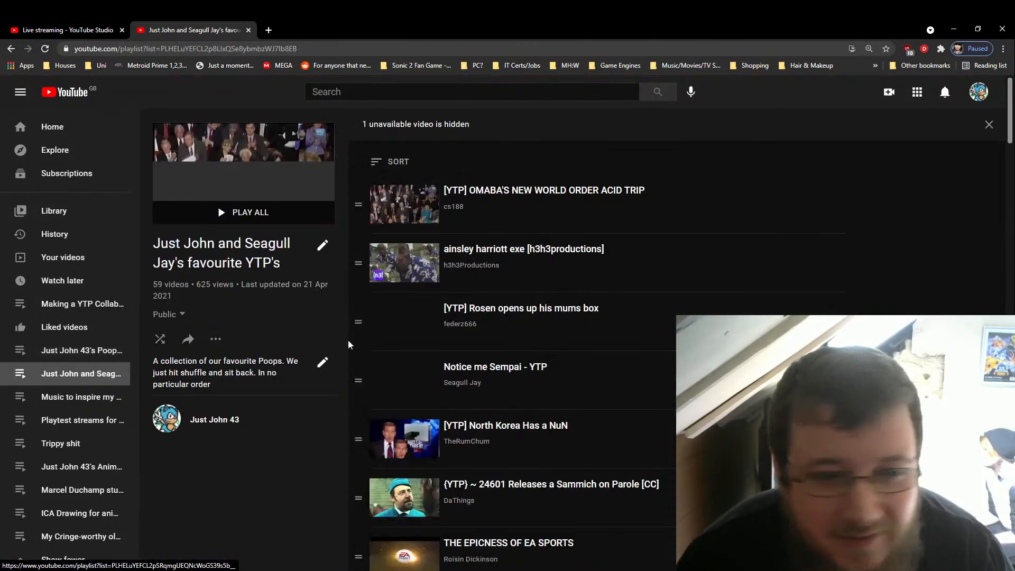
scroll(557, 372, down, 10)
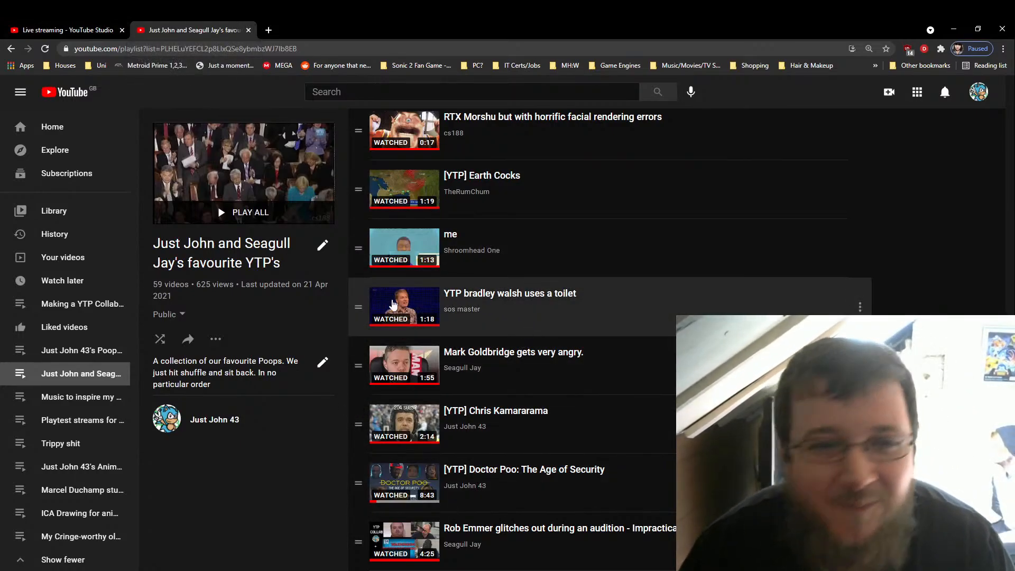
click(250, 32)
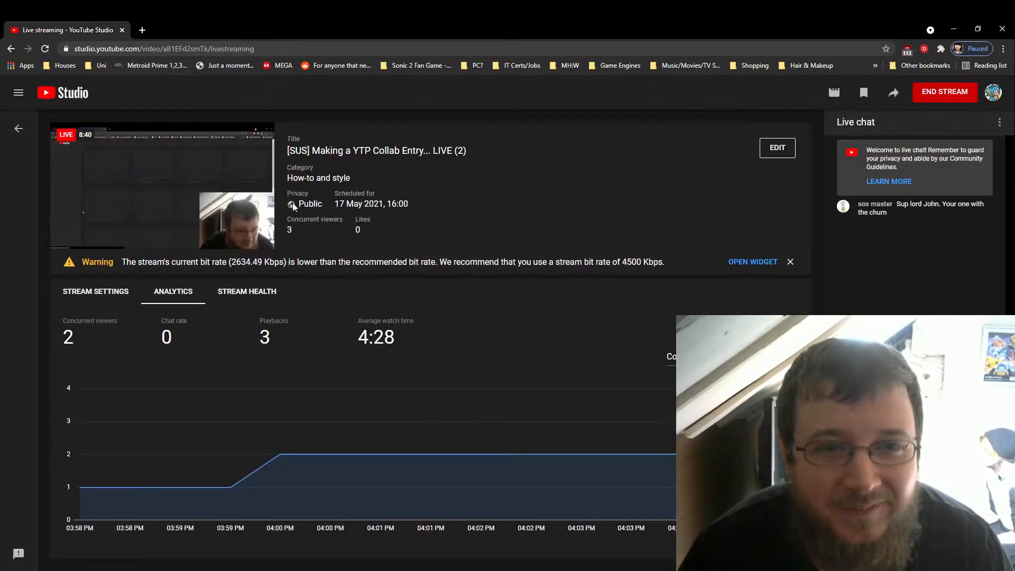
key(alt+Tab)
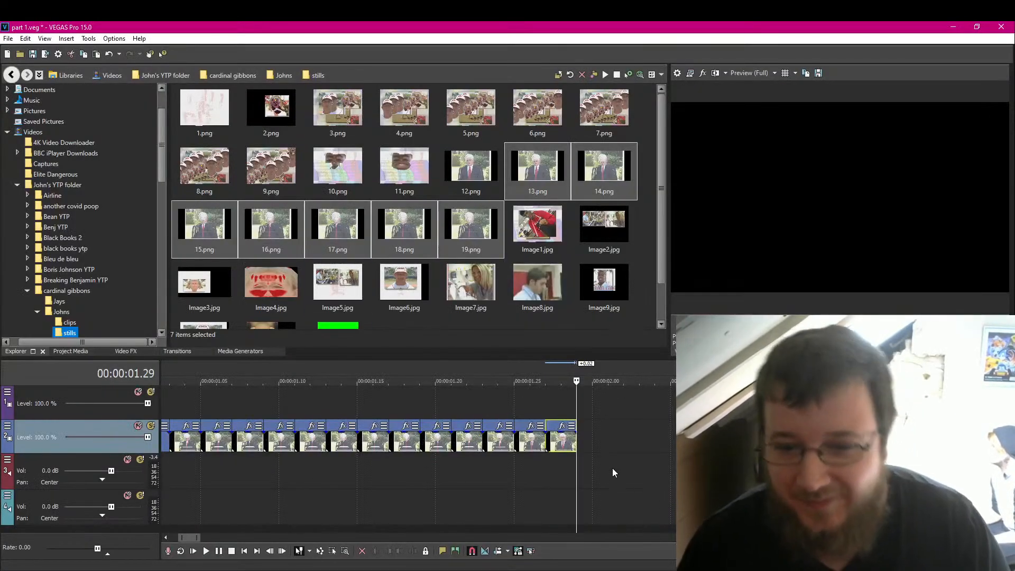
Step: Split the audio of the third source v2 clip at 00:00:00.25
scroll(322, 488, down, 3)
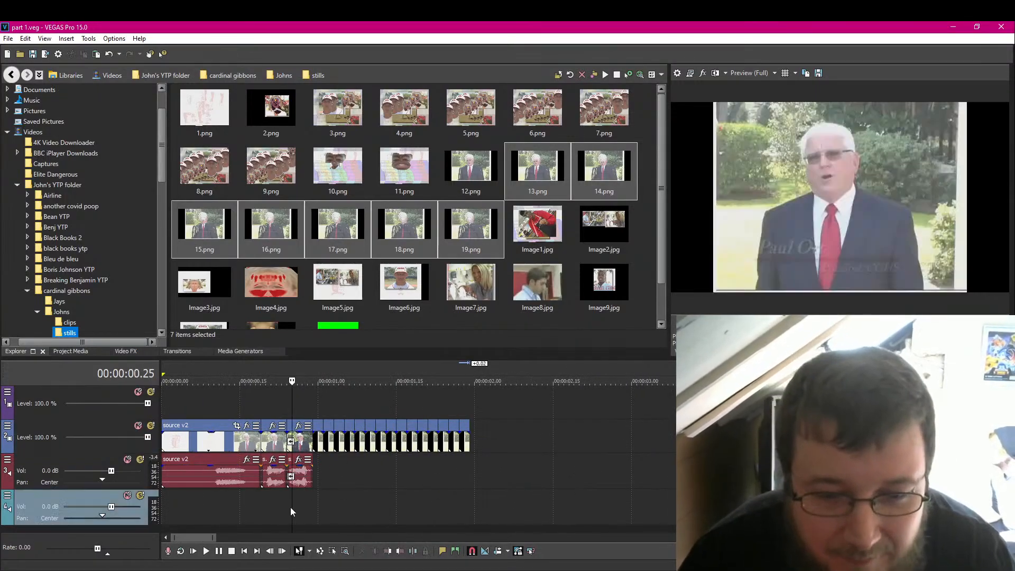
click(291, 507)
scroll(369, 490, up, 3)
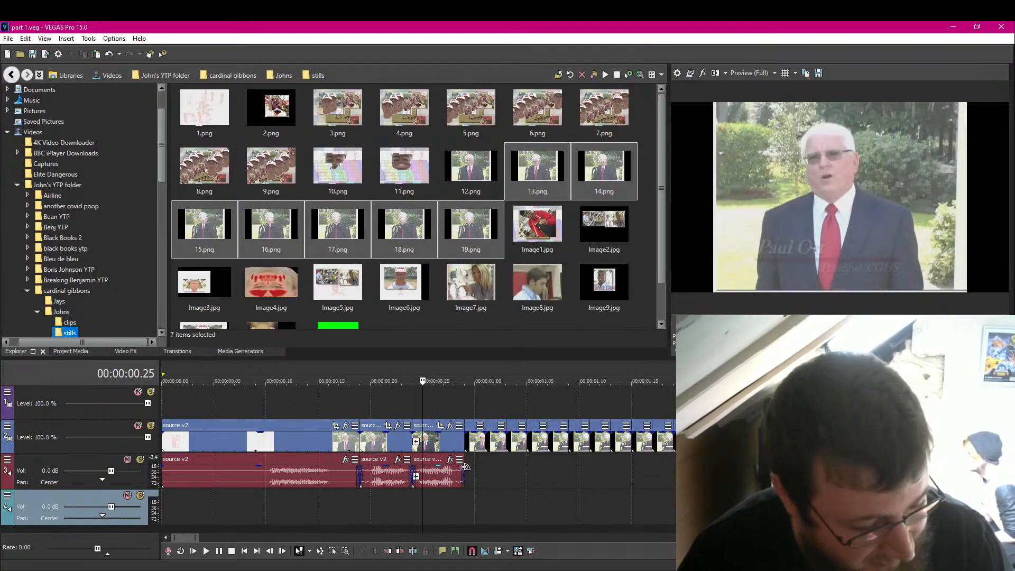
click(443, 477)
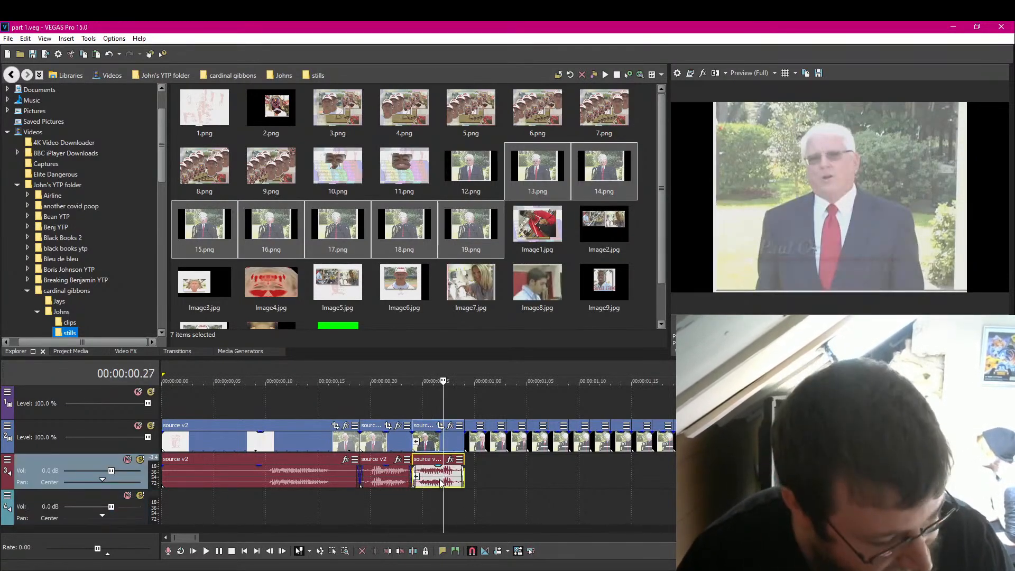
click(441, 483)
key(Left)
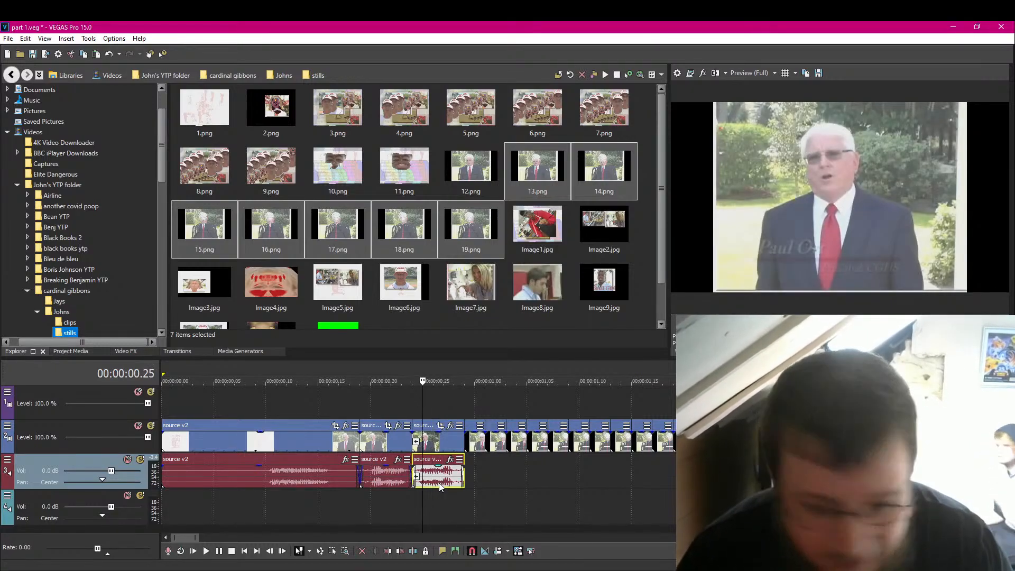
key(s)
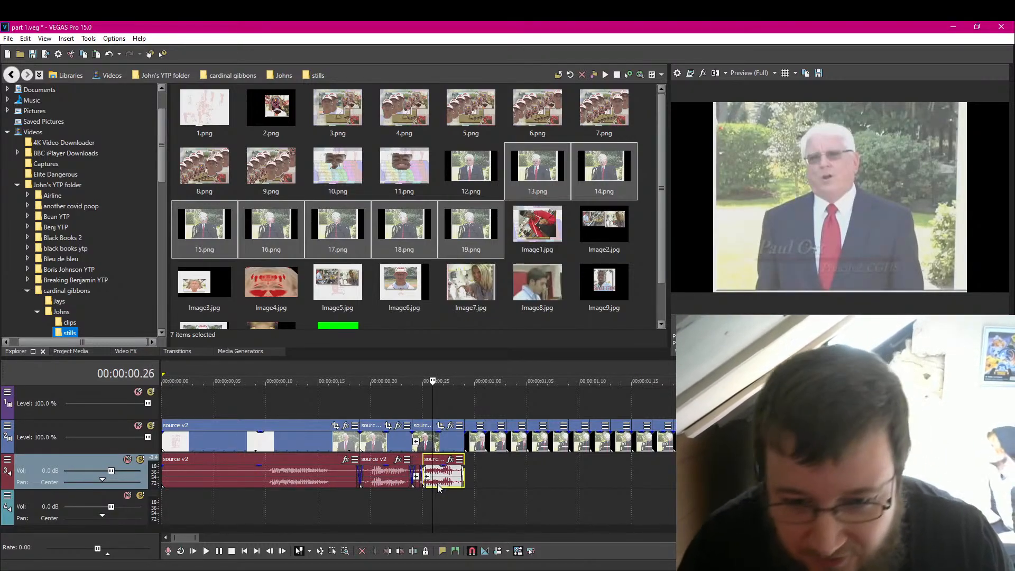
Step: Split the same audio again at 00:00:00.27 and copy the two-frame slice between the cuts
click(443, 478)
key(s)
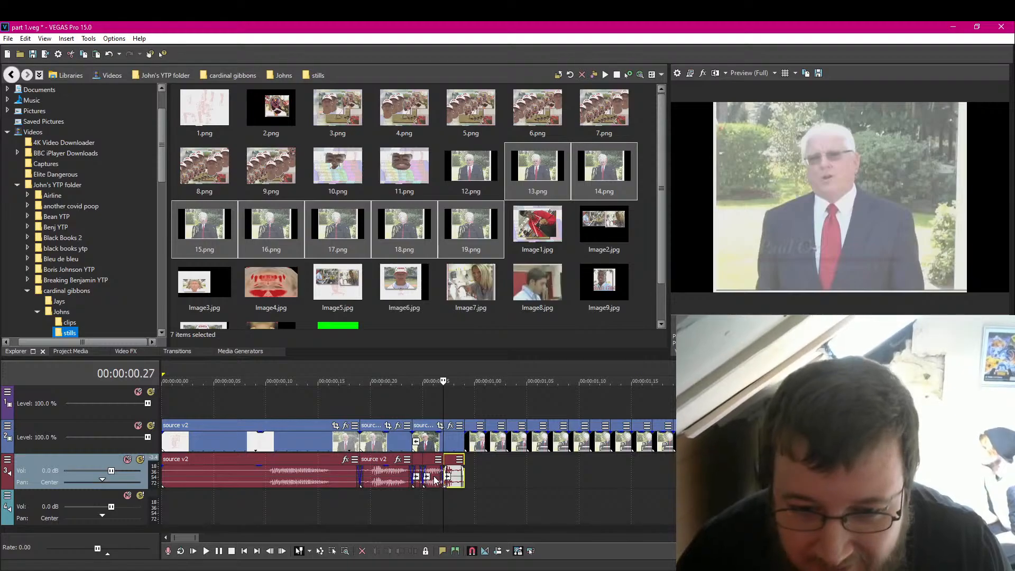
right_click(434, 478)
click(497, 221)
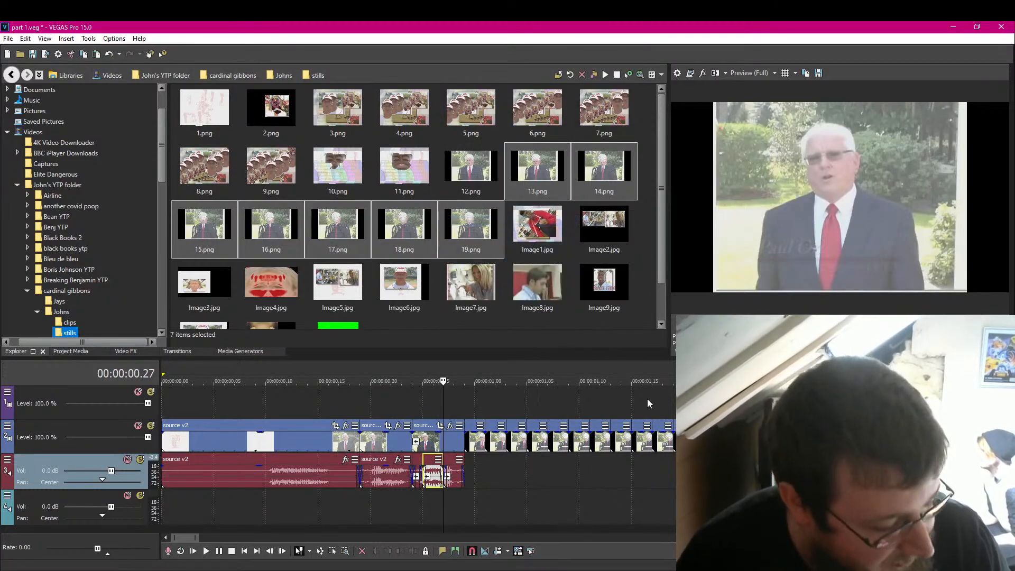
Step: Undo the third clip's audio splits, save the project, and paste the copied two-frame slice directly after the clip at 00:00:00.29
key(ctrl+s)
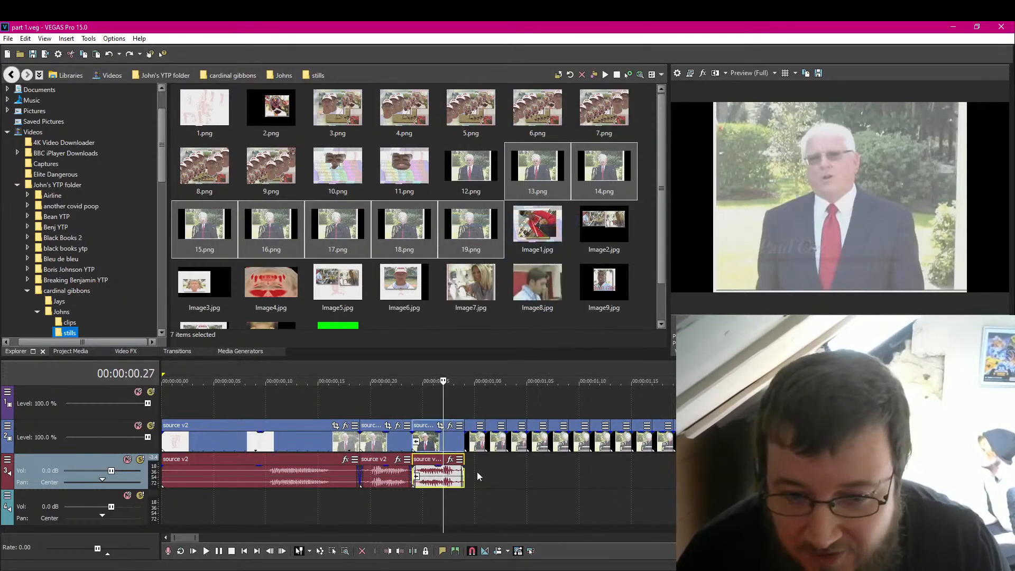
click(467, 472)
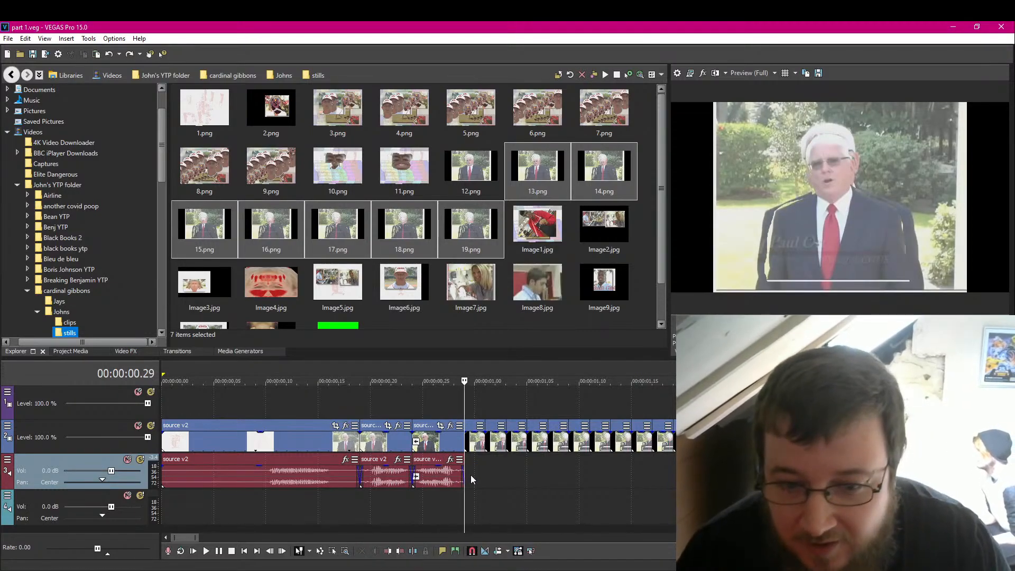
key(space)
key(space)
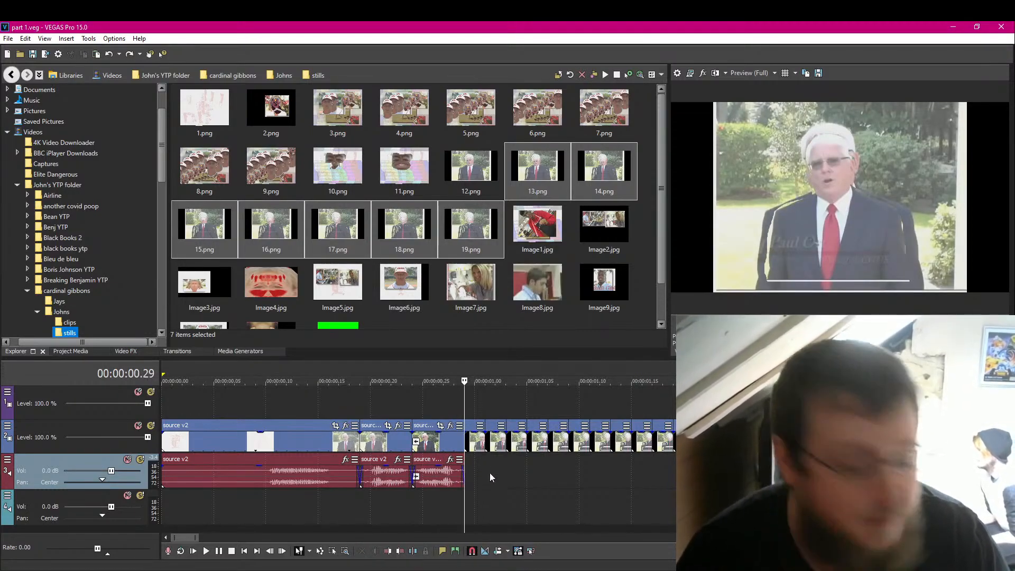
key(ctrl+v)
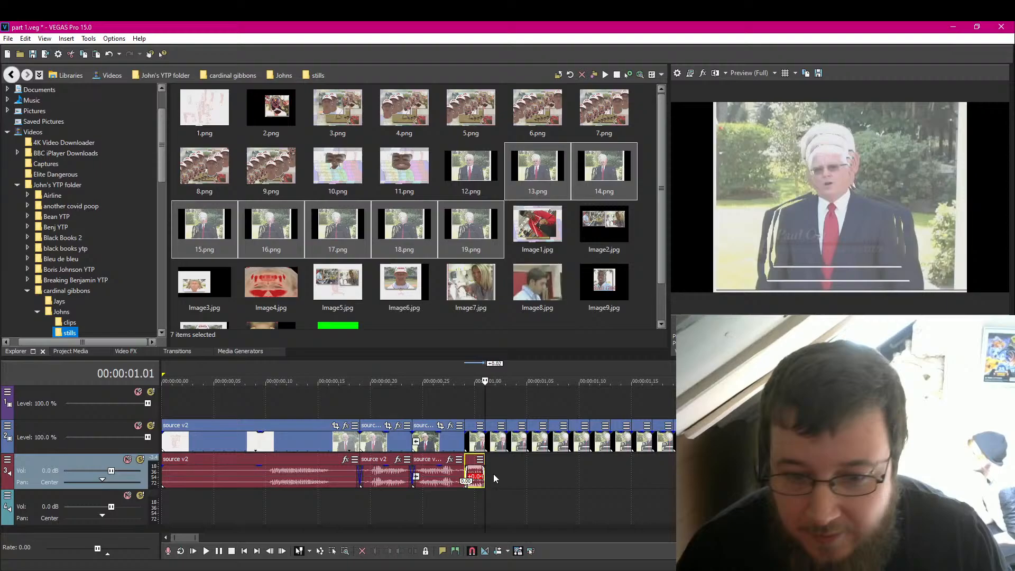
Step: Paste the slice on audio track 4 at 00:00:01.01 and add a Pitch Shift effect of -1 semitone to it
click(484, 506)
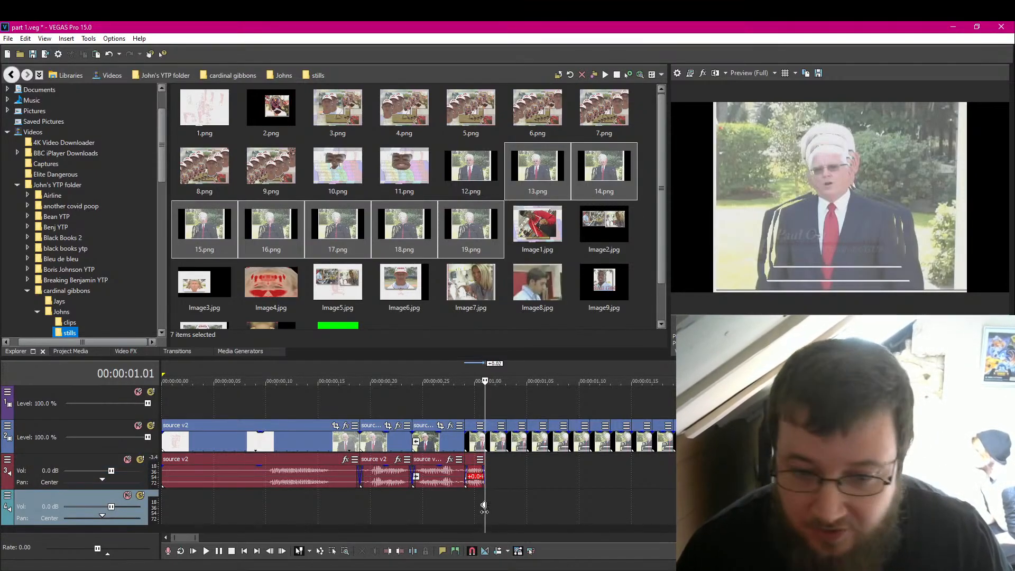
key(ctrl+v)
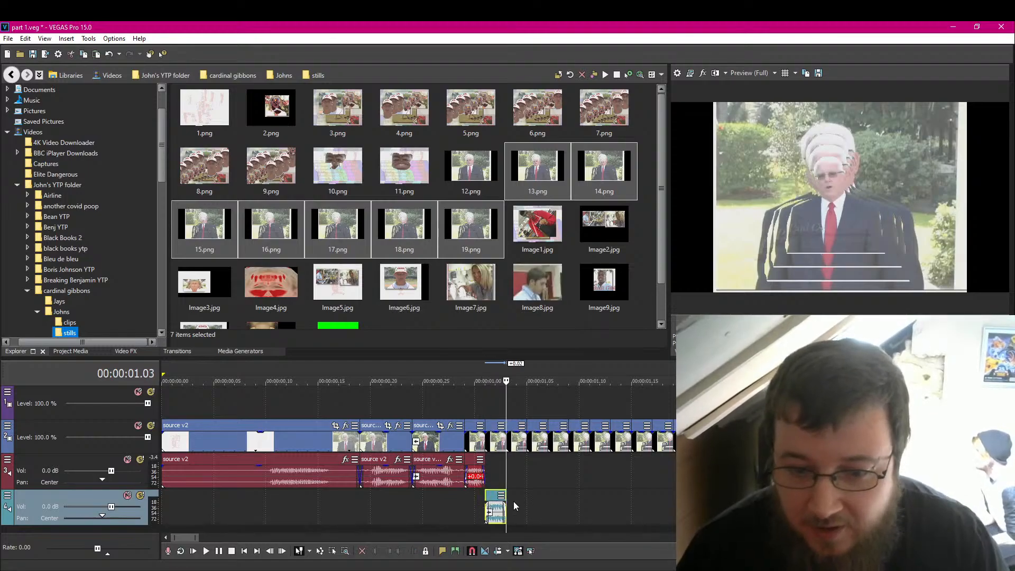
scroll(520, 501, up, 3)
click(562, 498)
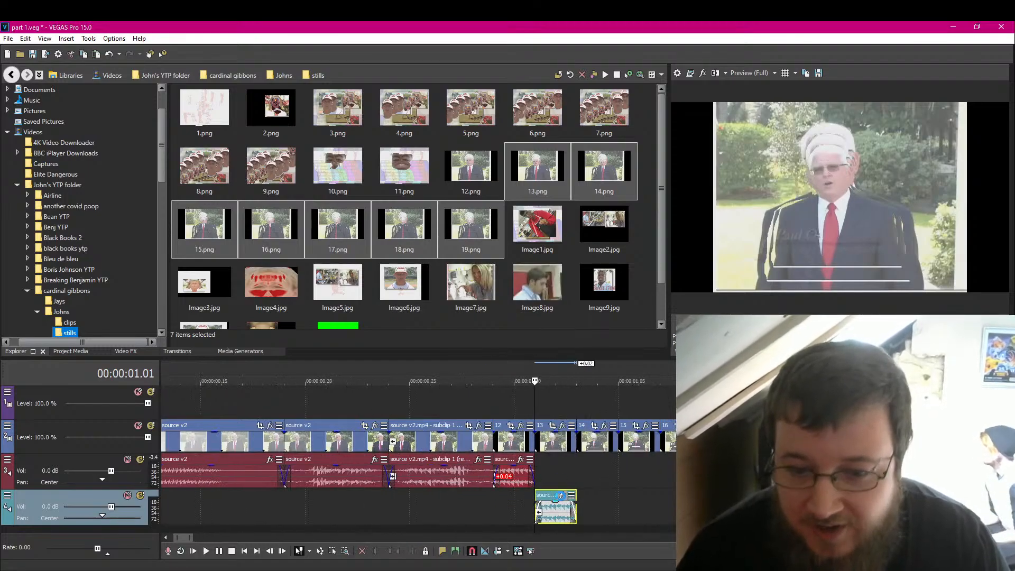
click(562, 495)
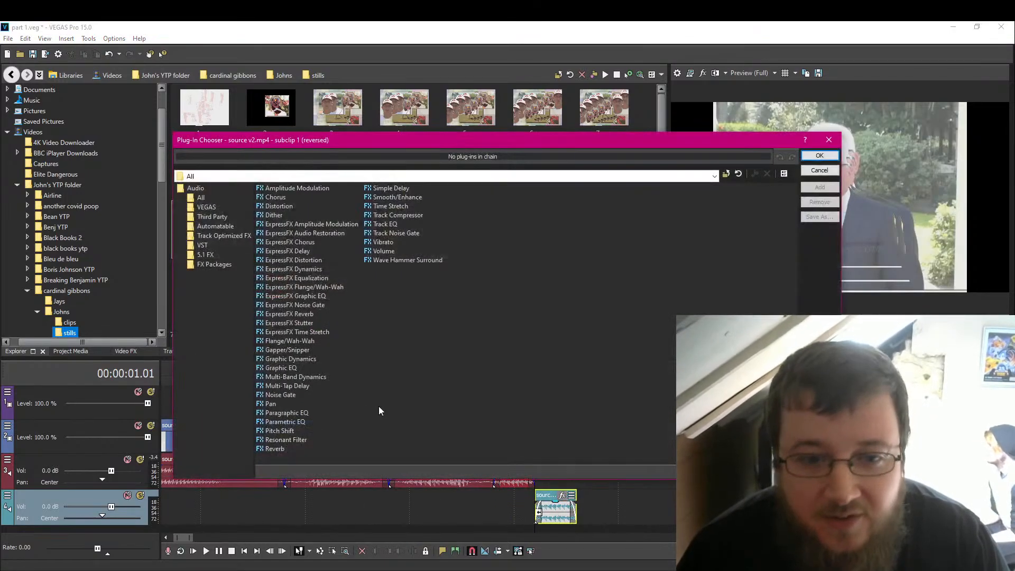
double_click(289, 431)
click(823, 157)
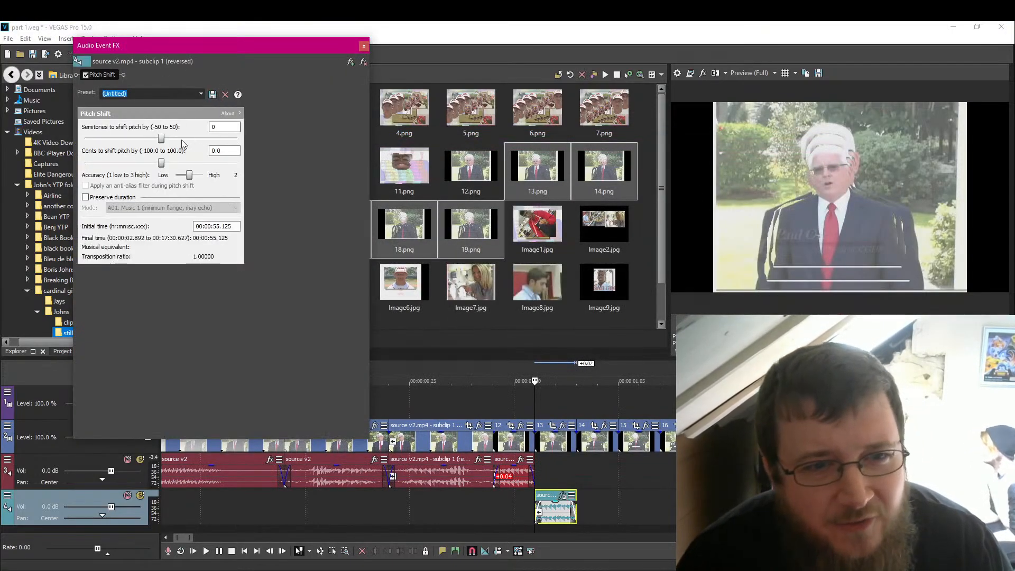
key(Left)
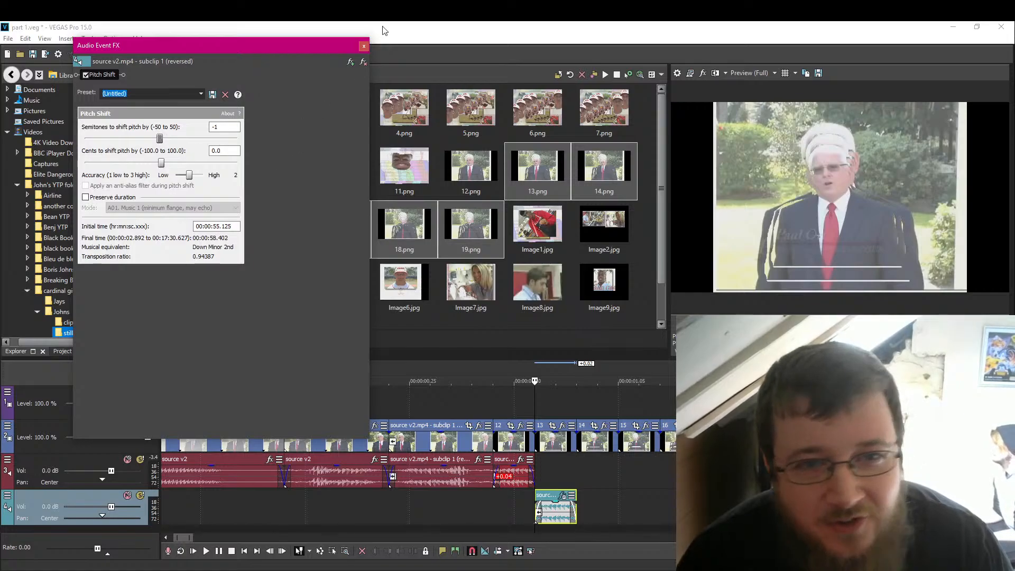
click(365, 47)
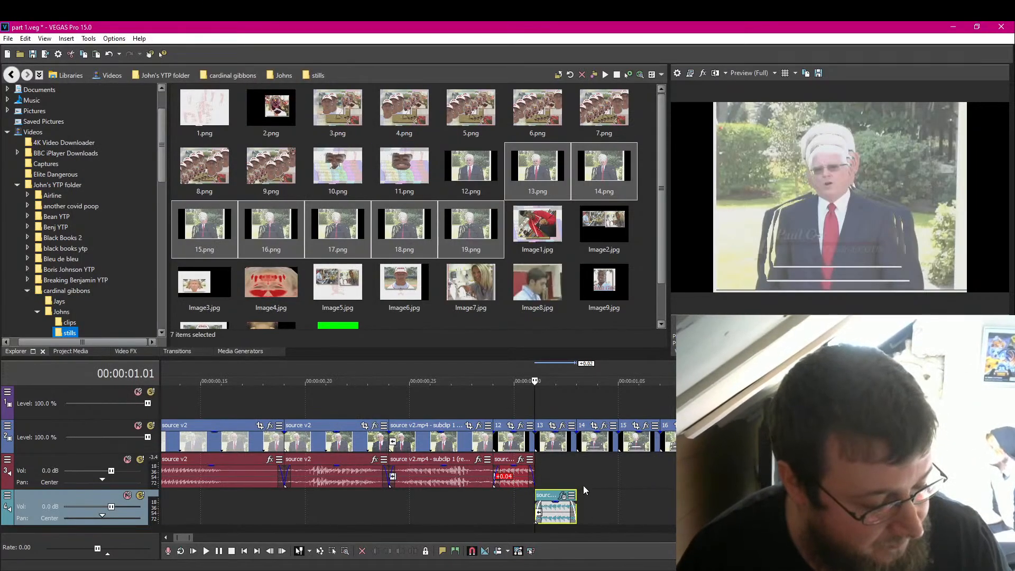
Step: Paste a copy of the pitched slice on audio track 3 at 00:00:01.03 and set its Pitch Shift to -2 semitones
click(583, 503)
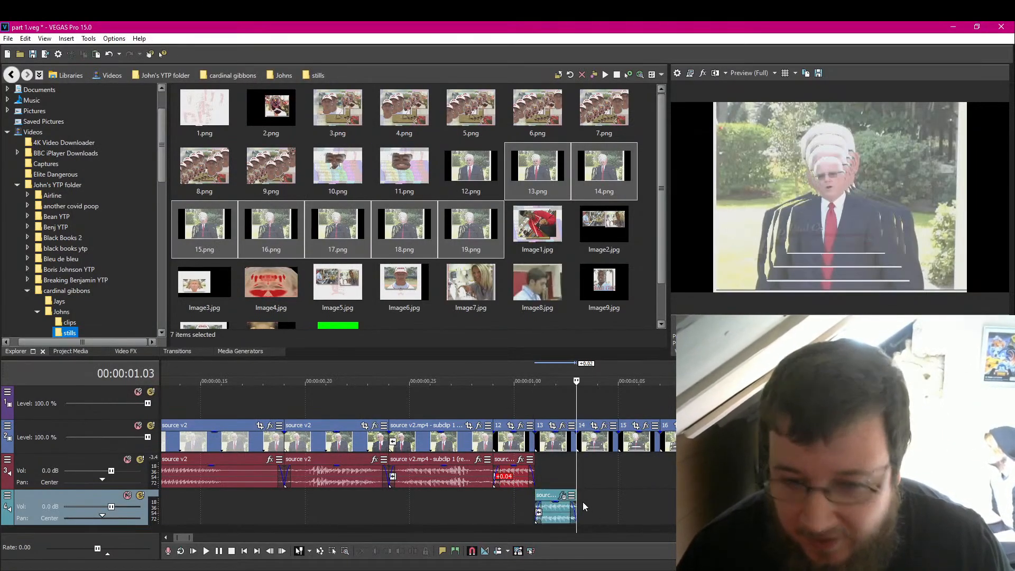
click(575, 481)
key(ctrl+v)
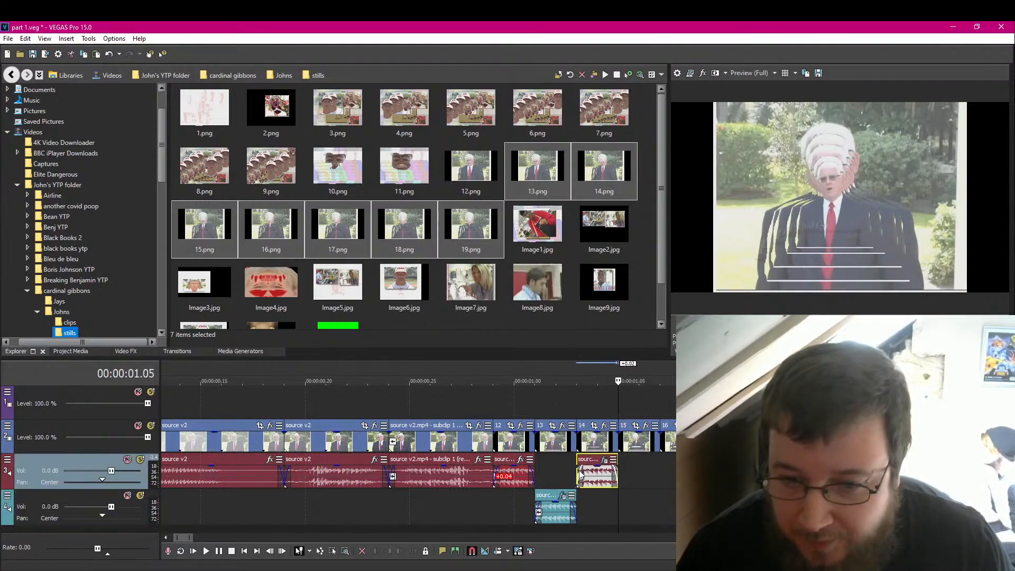
click(604, 460)
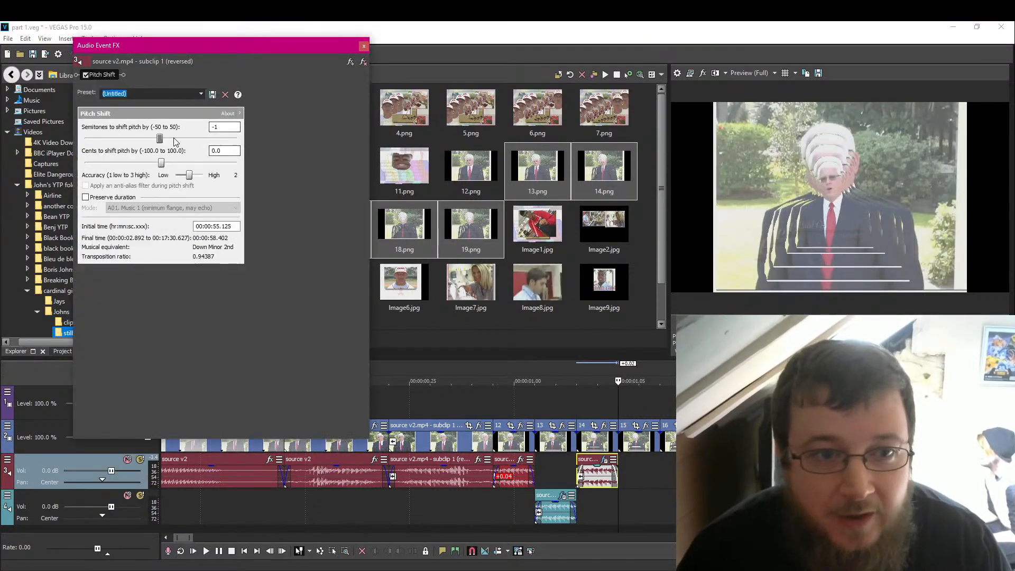
click(364, 47)
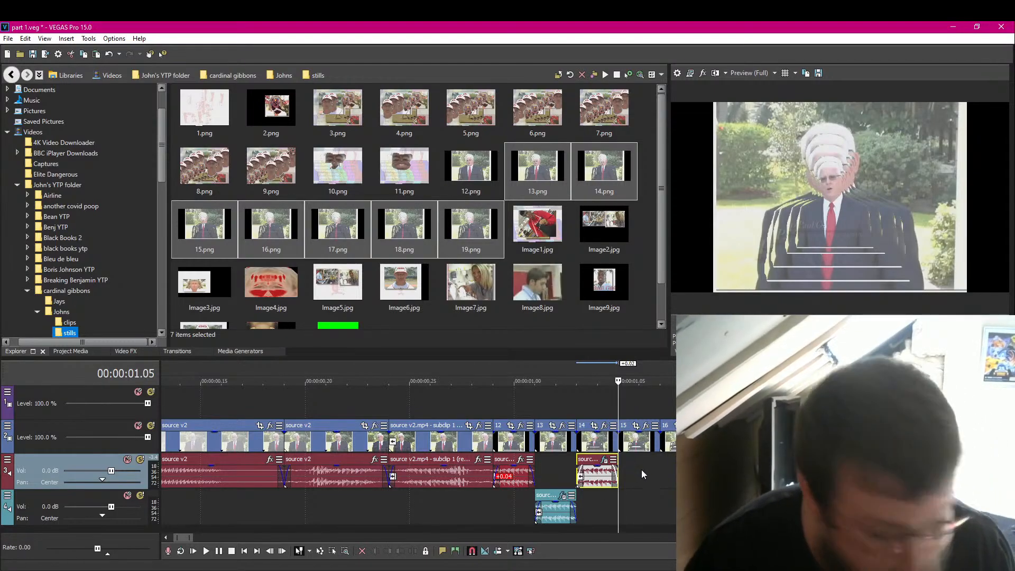
Step: Paste a copy of the last slice on audio track 4 at 00:00:01.05 and set its Pitch Shift to -3 semitones
click(621, 509)
key(ctrl+v)
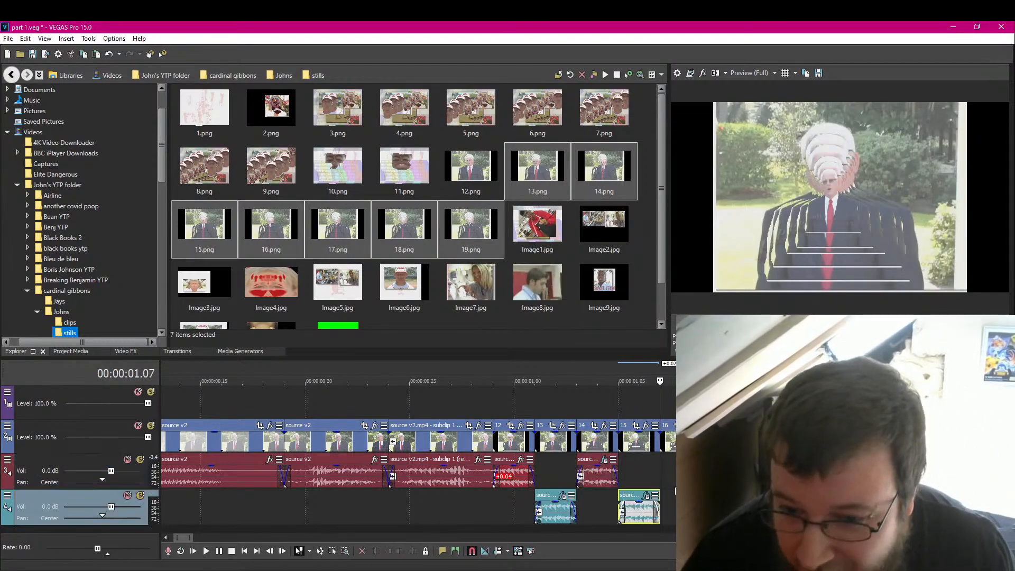
click(646, 496)
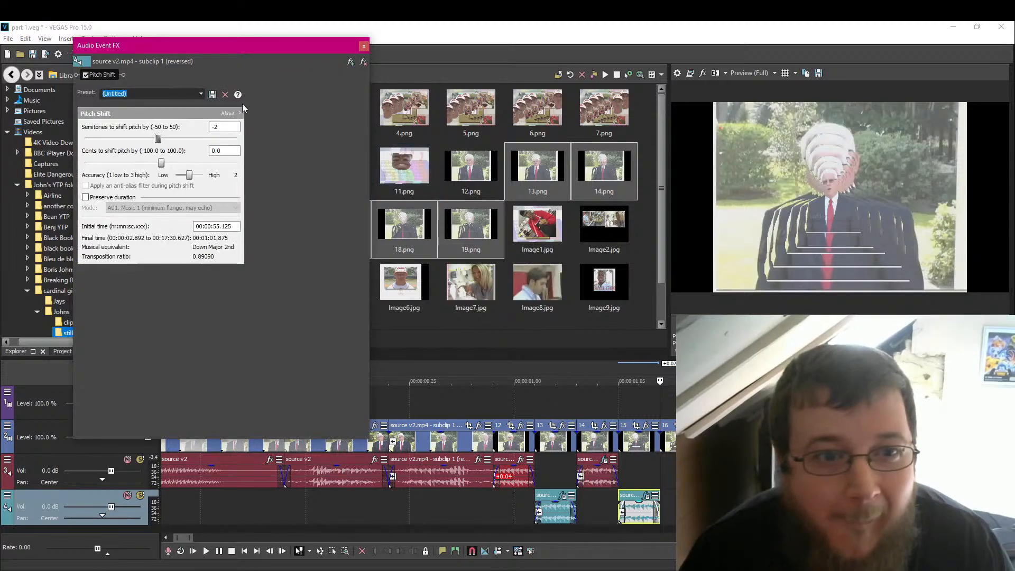
drag(159, 139, 157, 139)
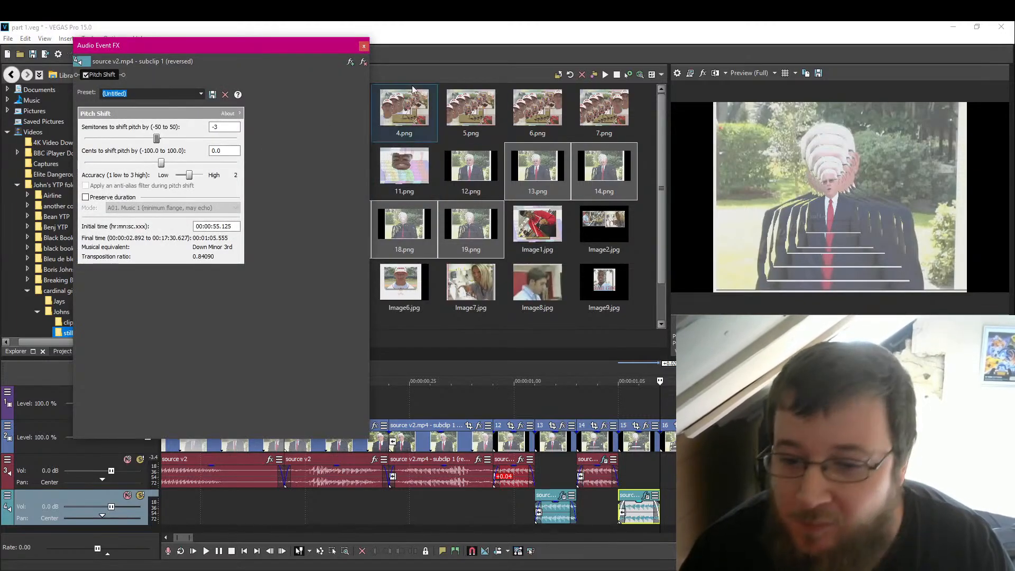
click(364, 47)
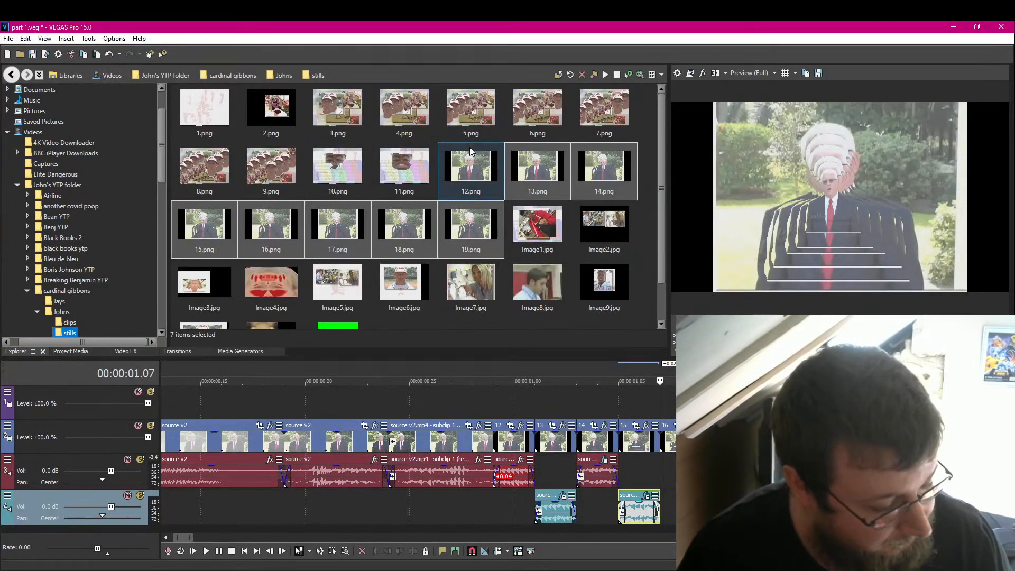
Step: Paste a copy of the last slice on audio track 3 at 00:00:01.07 and set its Pitch Shift to -4 semitones
click(659, 468)
key(ctrl+v)
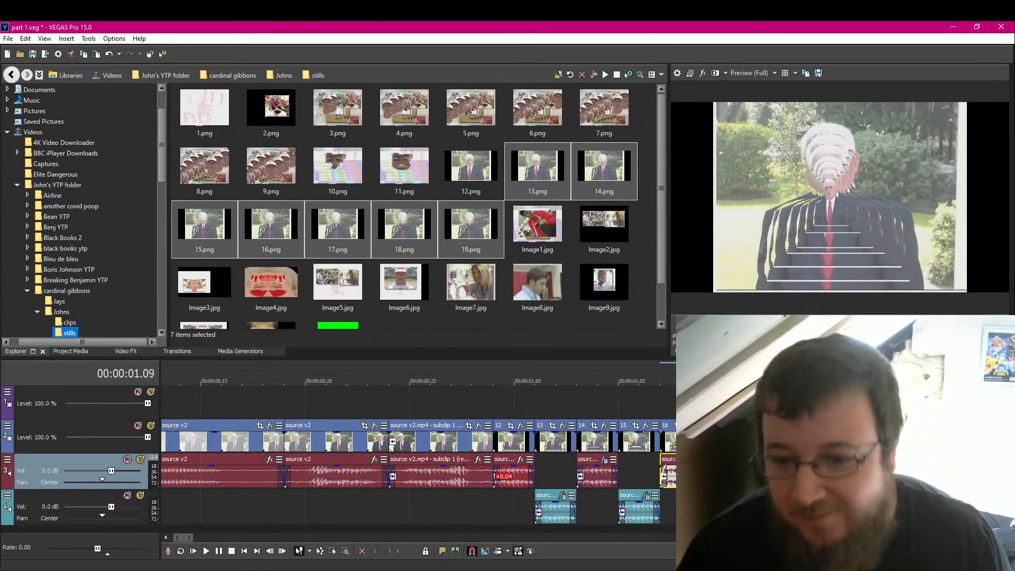
click(478, 459)
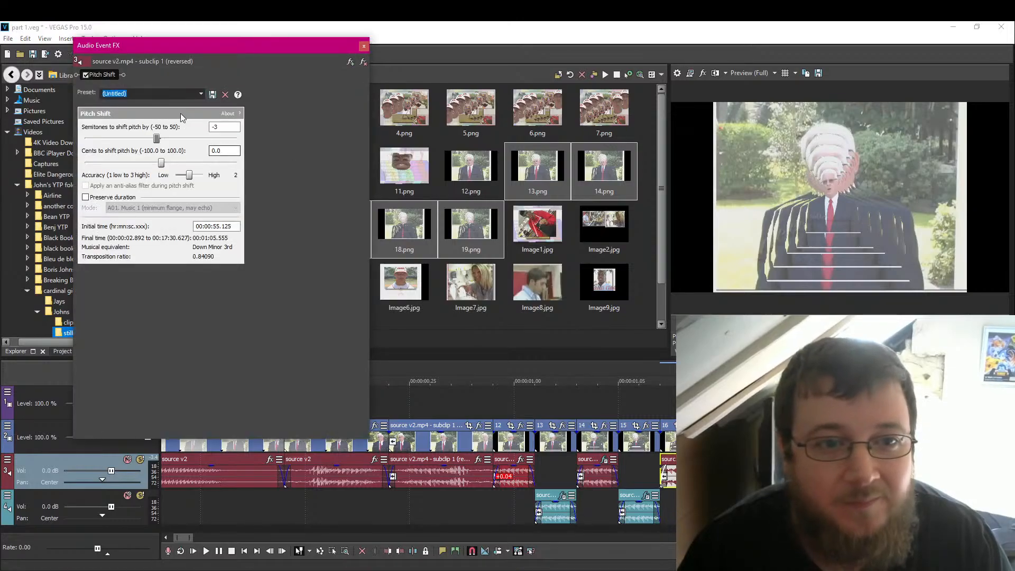
drag(162, 137, 154, 138)
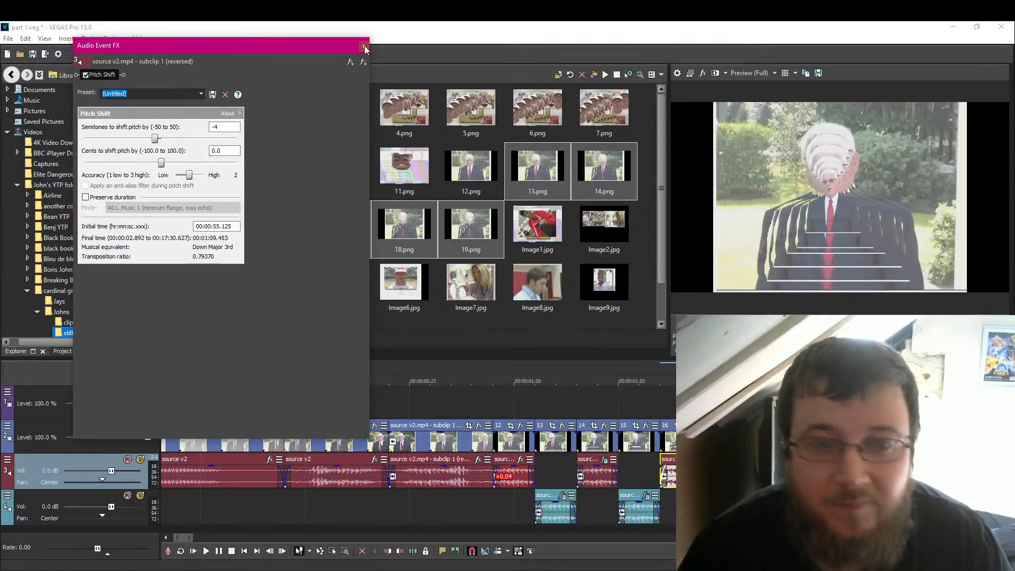
click(365, 48)
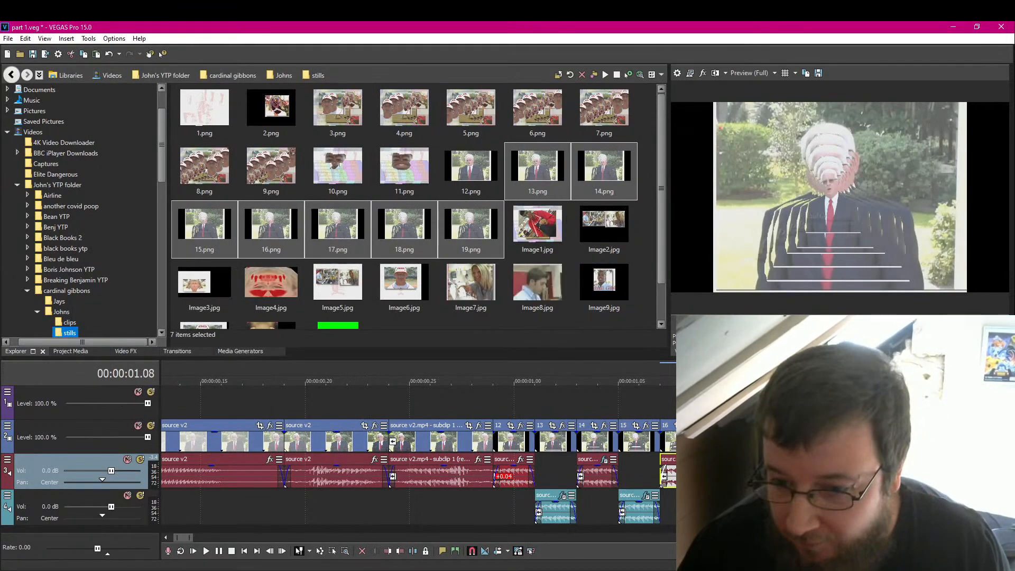
Step: Paste a copy of the last slice on audio track 4 at 00:00:01.09 and set its Pitch Shift to -6 semitones
click(702, 507)
key(ctrl+v)
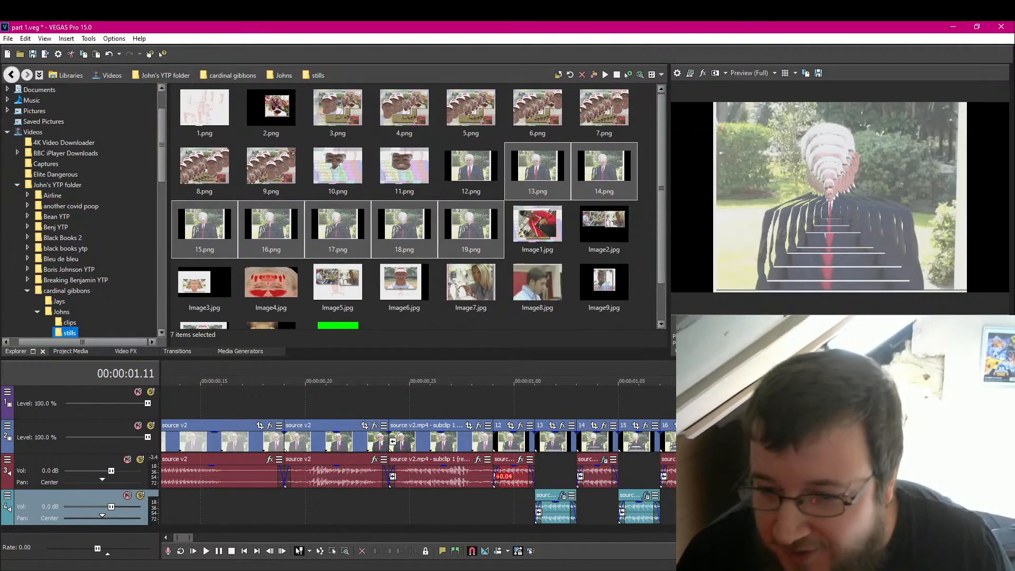
key(Left)
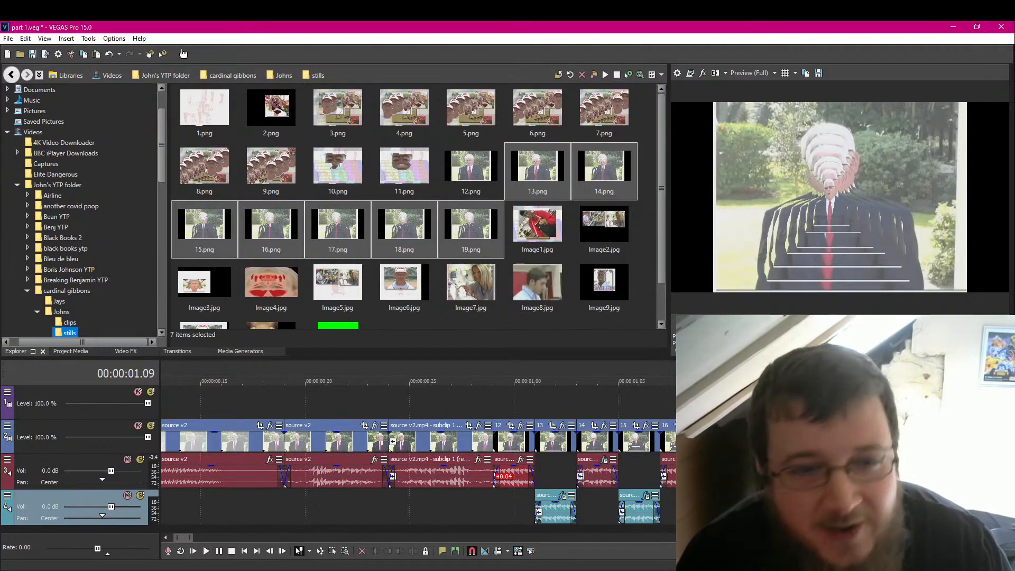
drag(155, 138, 152, 138)
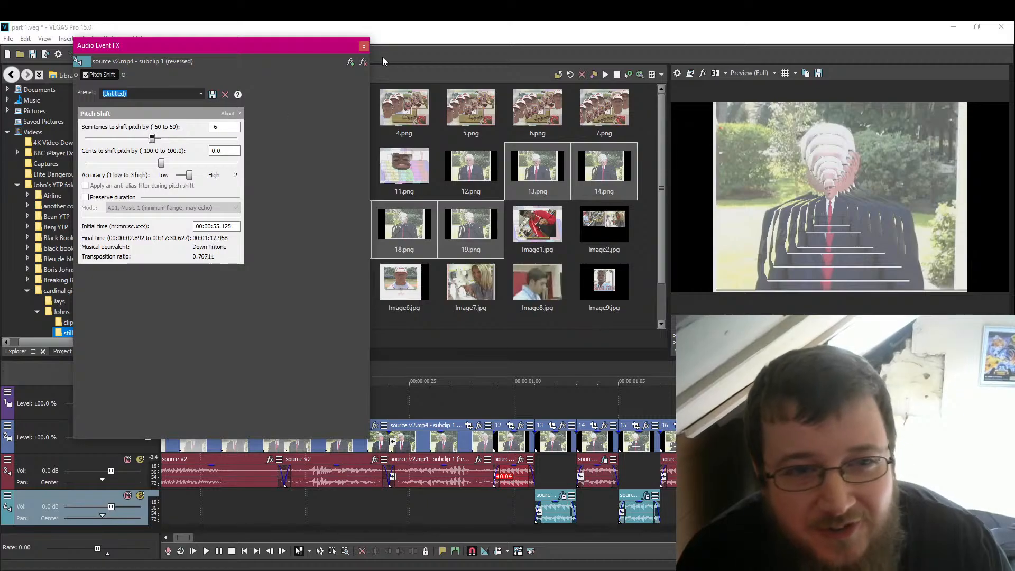
click(363, 47)
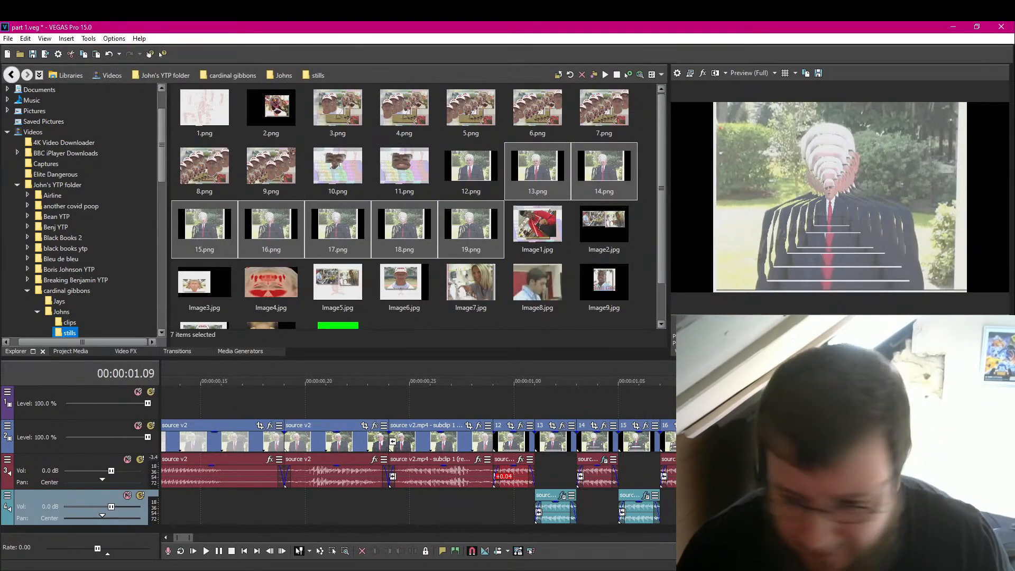
Step: Add another slice copy on audio track 3 at 00:00:01.11 with its Pitch Shift at -6 semitones, and save the project
click(744, 476)
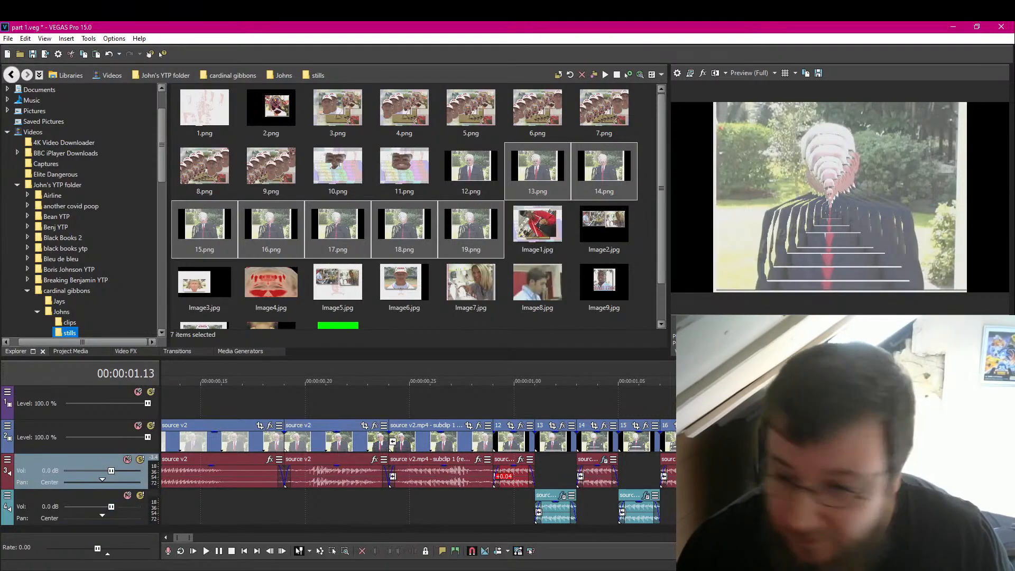
key(Left)
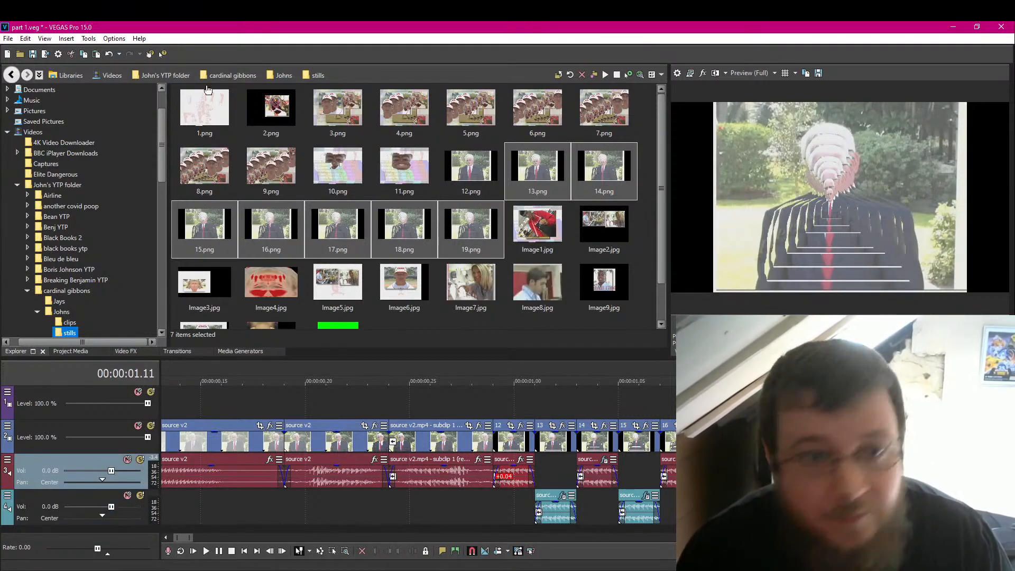
drag(155, 140, 152, 139)
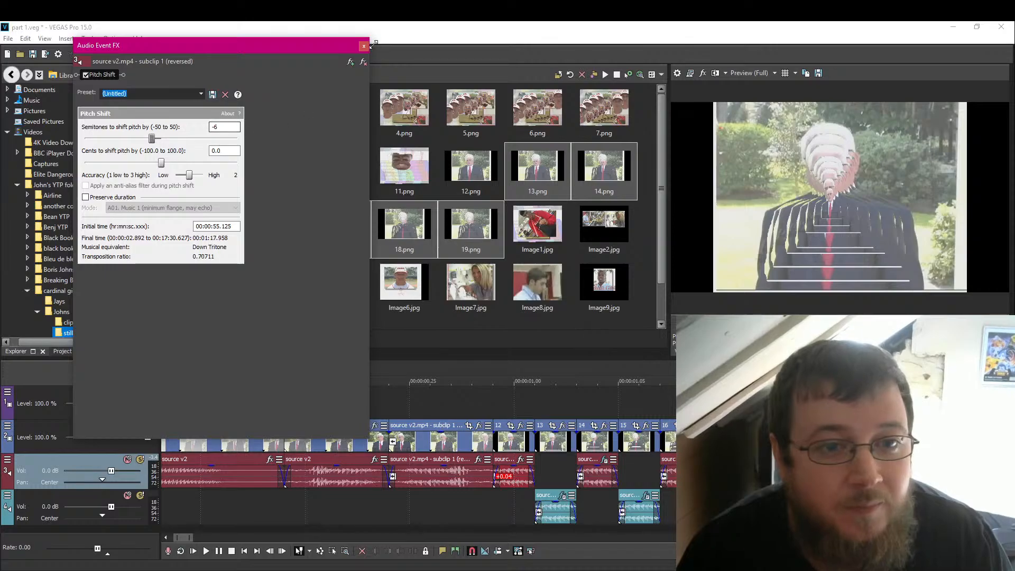
click(364, 47)
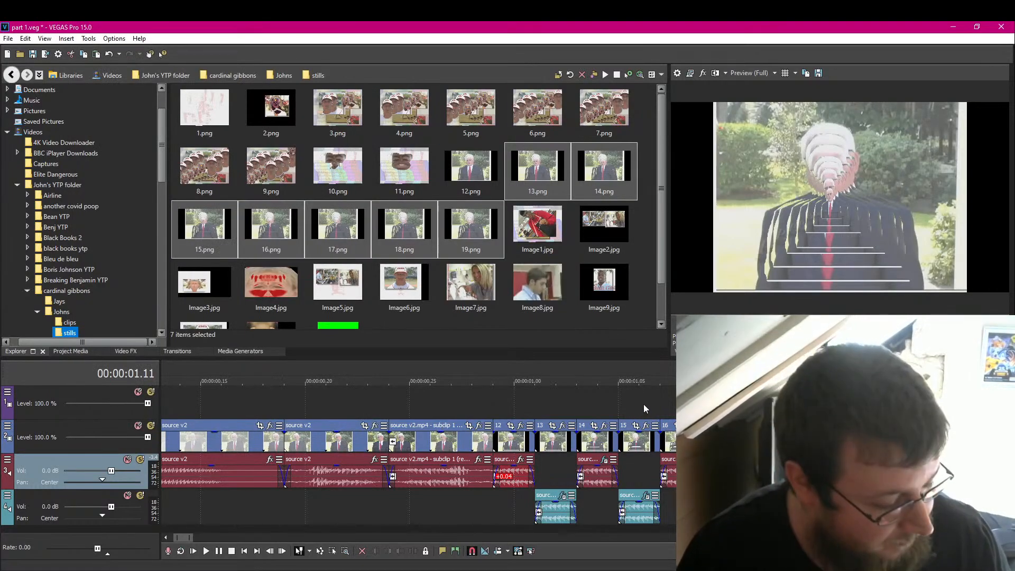
key(ctrl+s)
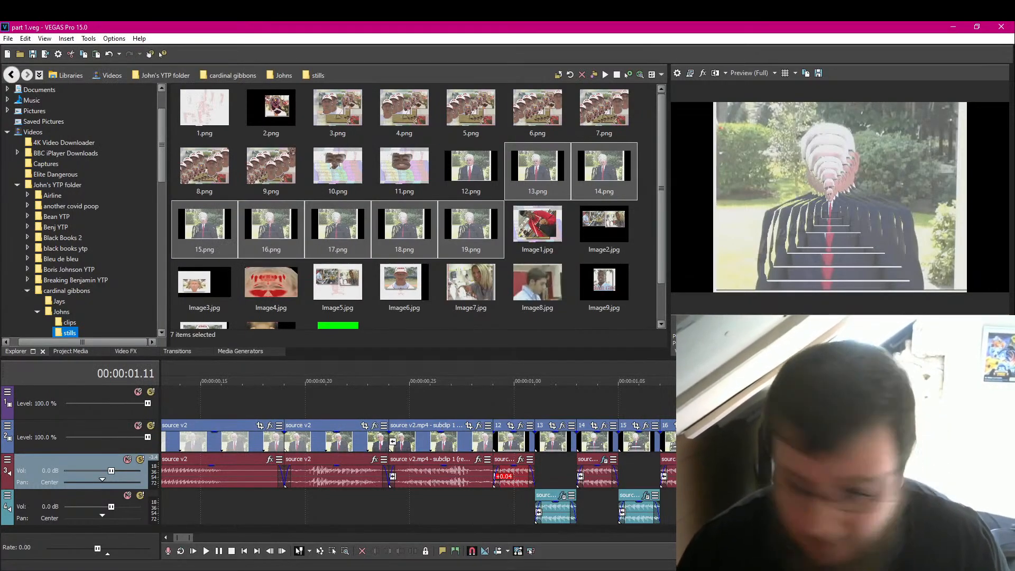
Step: Paste a copy of the last slice on audio track 4 at 00:00:01.13 and lower its Pitch Shift further
click(786, 508)
key(ctrl+v)
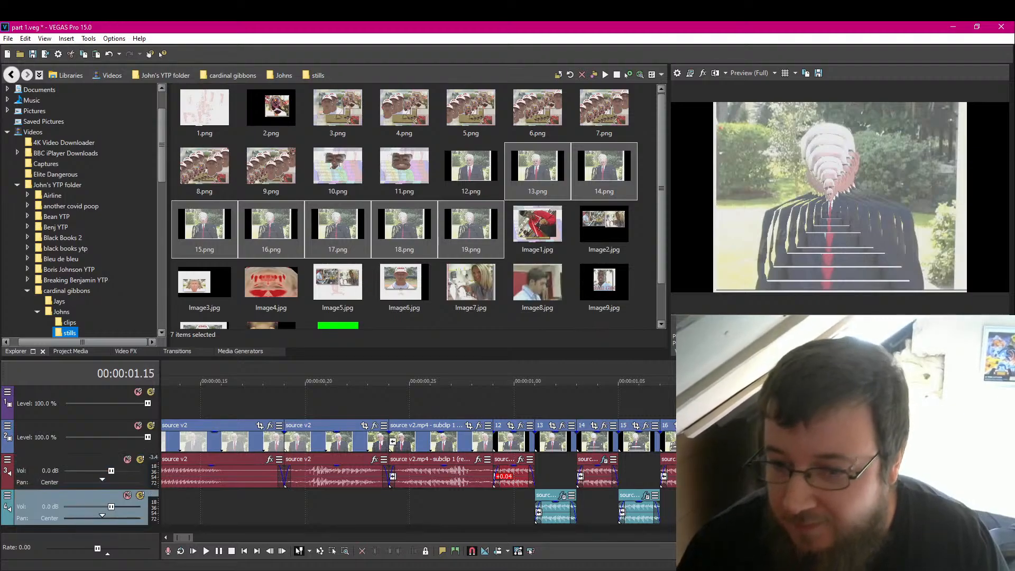
click(814, 495)
drag(153, 137, 151, 138)
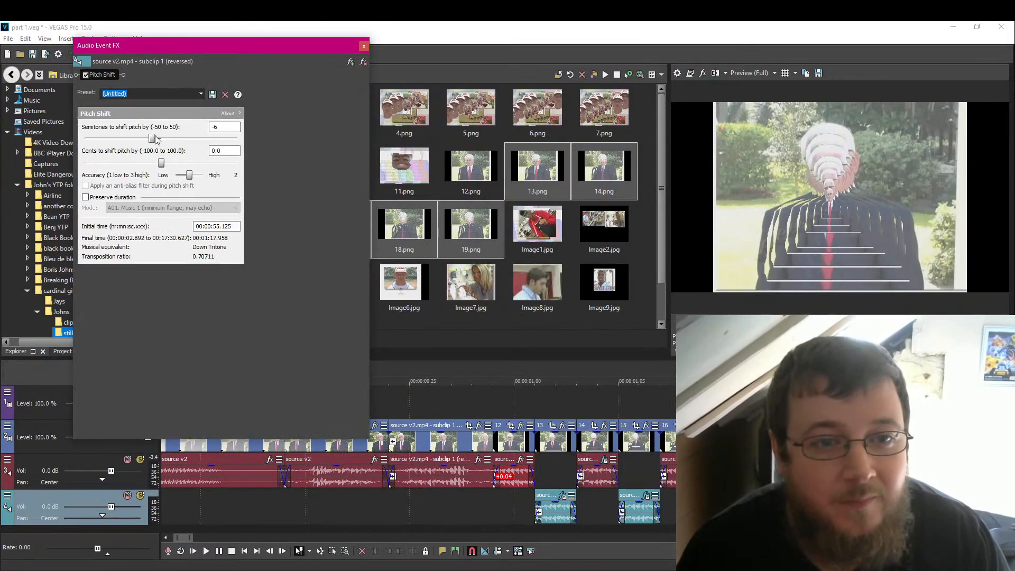
click(363, 46)
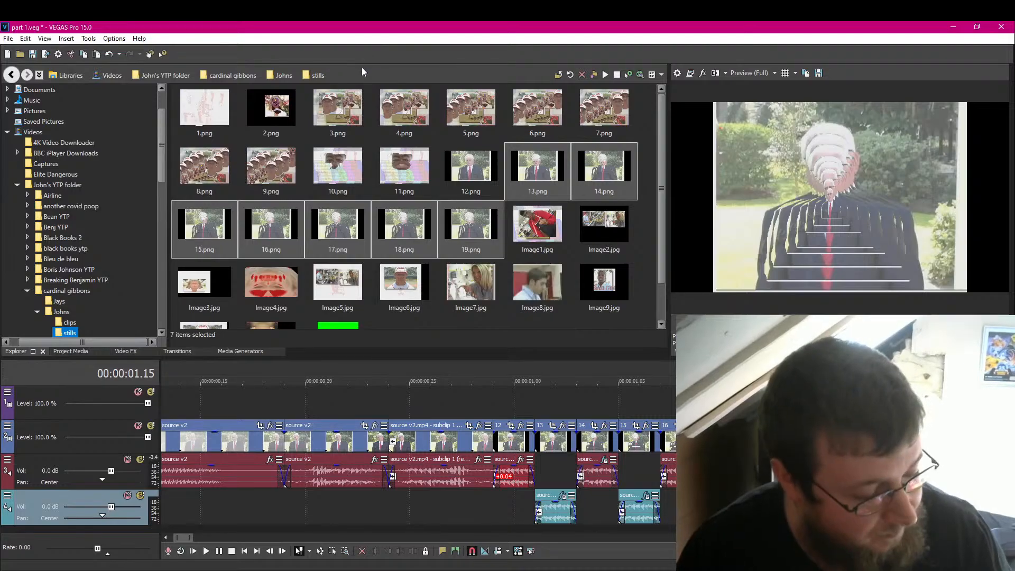
Step: Copy the audio slice at 00:00:01.11 on track 3 and paste it at 00:00:01.15 on the same track
scroll(687, 497, down, 1)
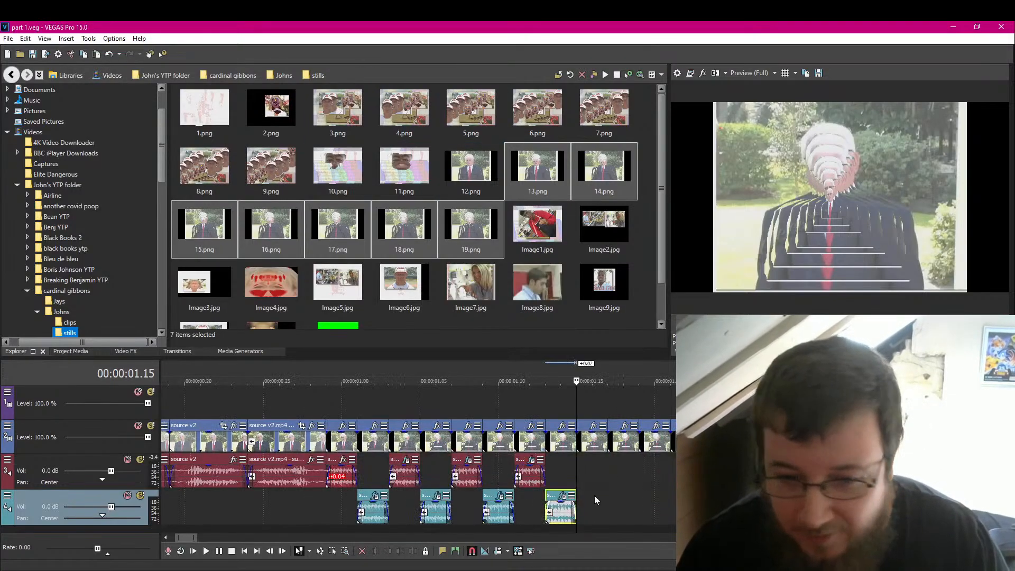
right_click(525, 479)
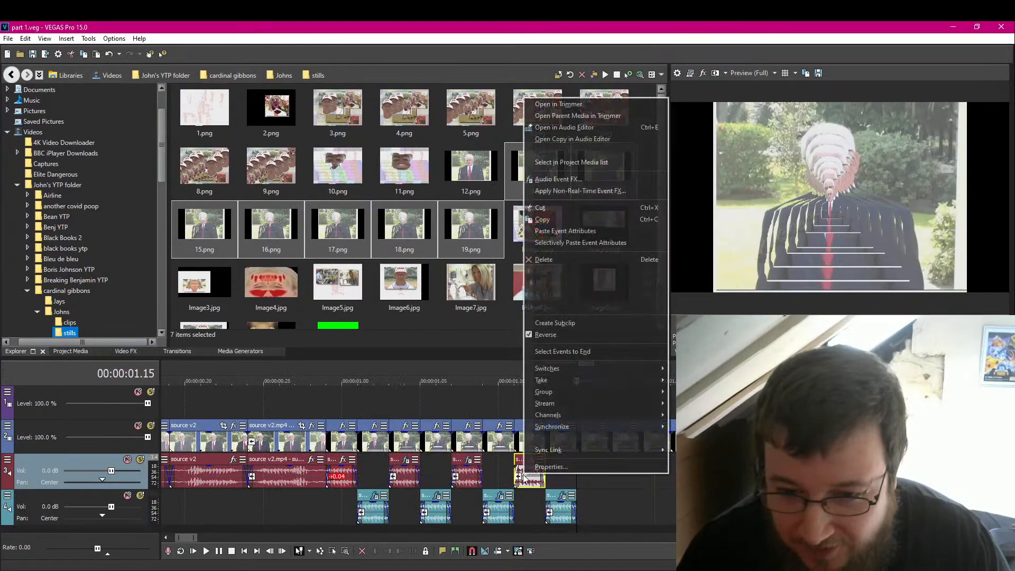
key(Escape)
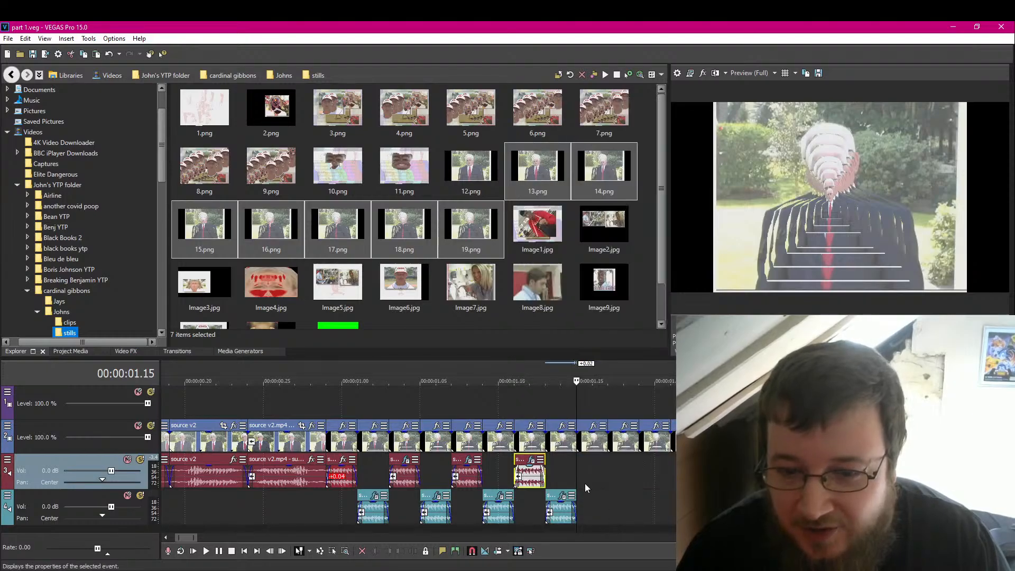
click(585, 483)
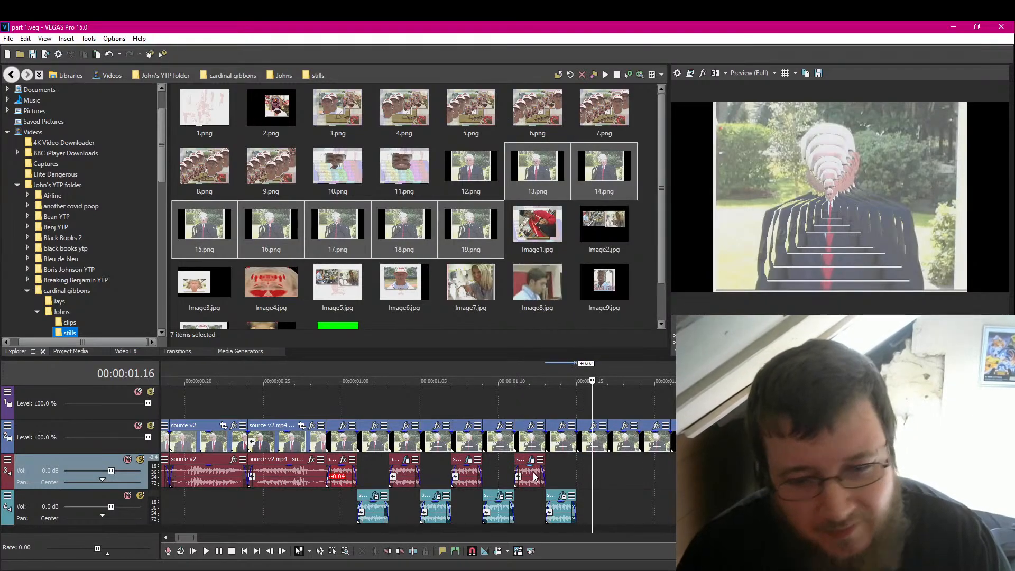
right_click(533, 473)
click(570, 223)
click(580, 464)
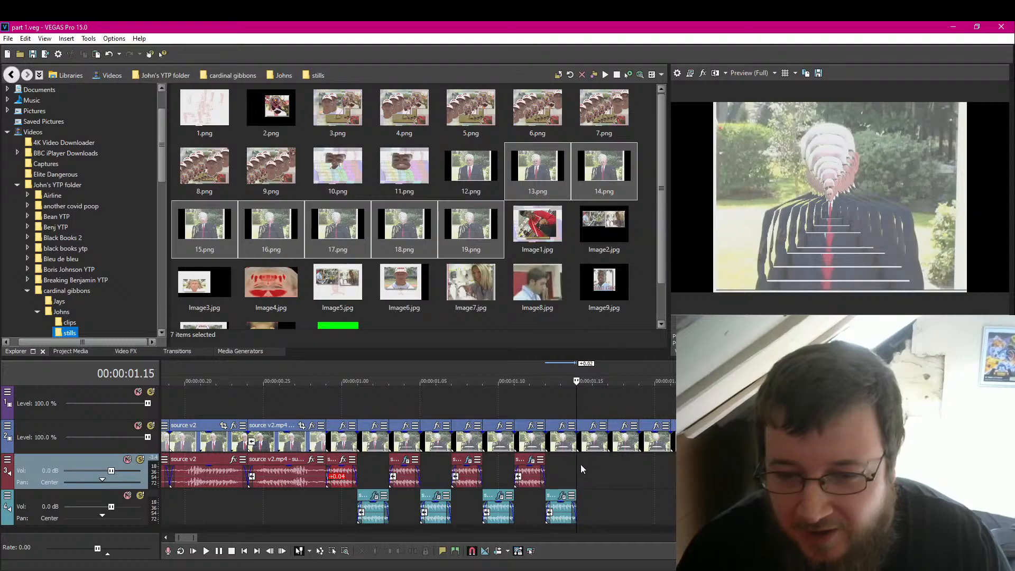
key(ctrl+v)
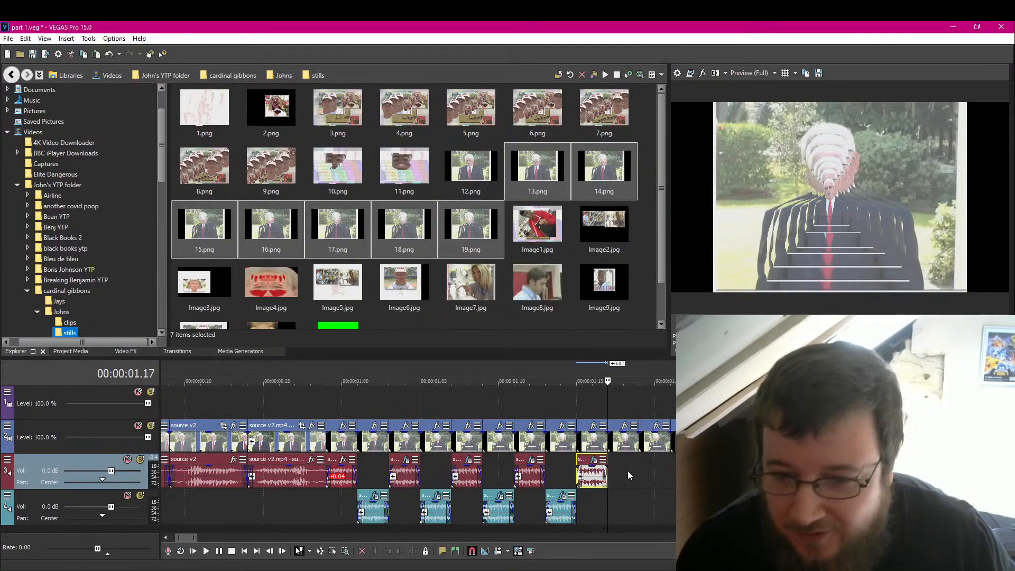
Step: Copy the track 4 slice at 00:00:01.09 to 00:00:01.17 and the track 3 slice at 00:00:01.07 to 00:00:01.19, each on its own track
right_click(498, 512)
click(538, 264)
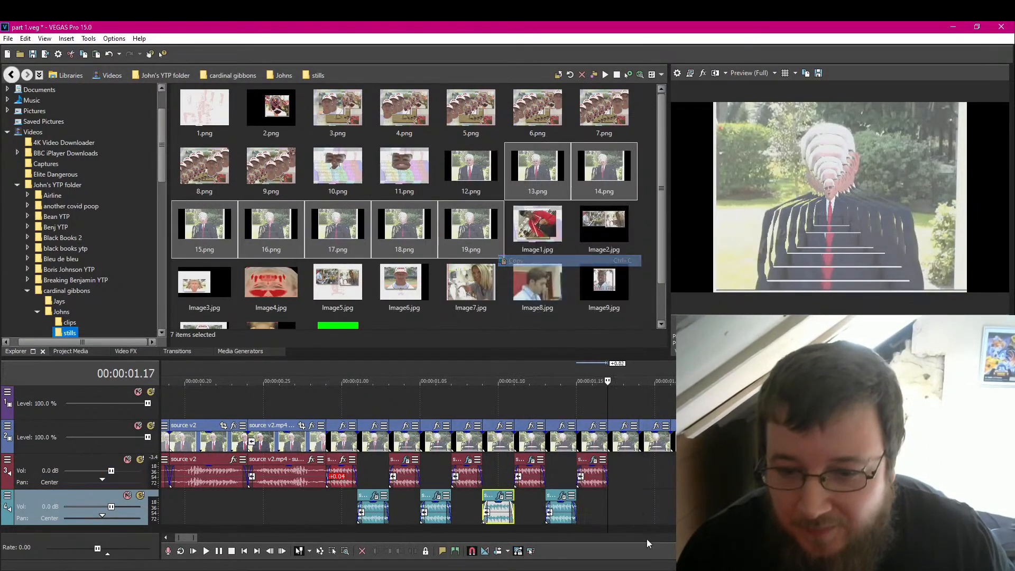
click(608, 510)
key(ctrl+v)
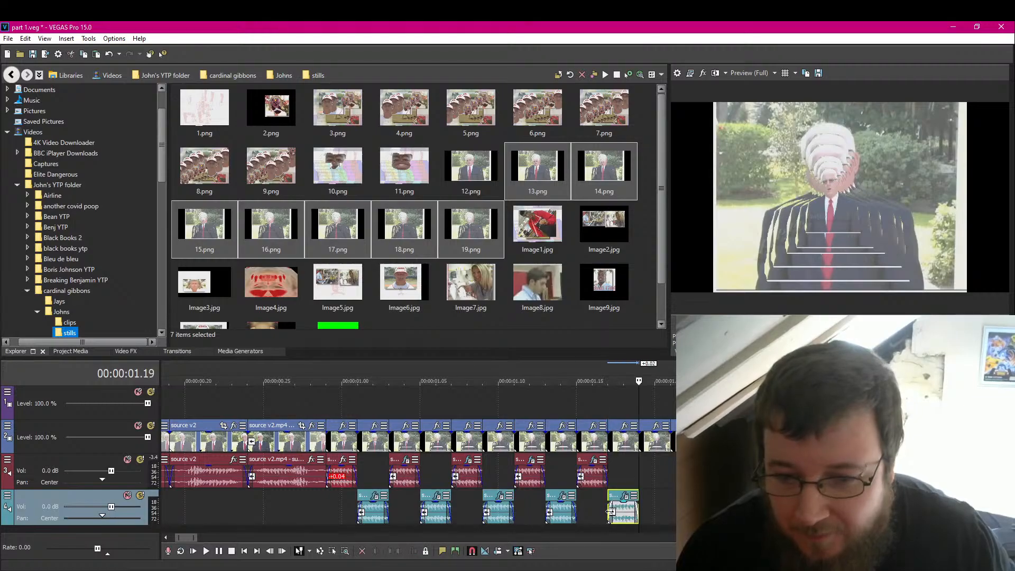
right_click(465, 475)
click(506, 227)
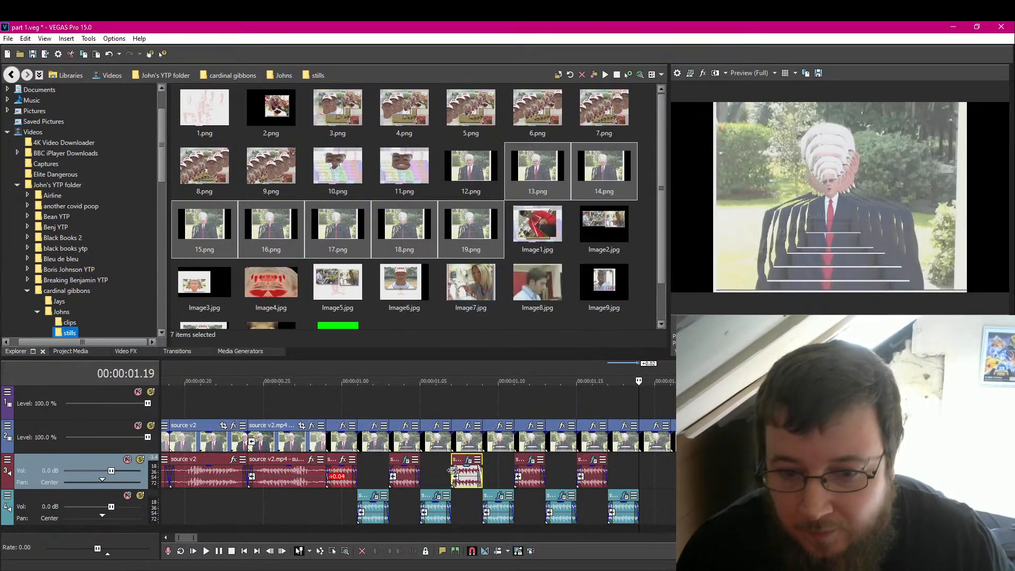
click(641, 469)
key(ctrl+v)
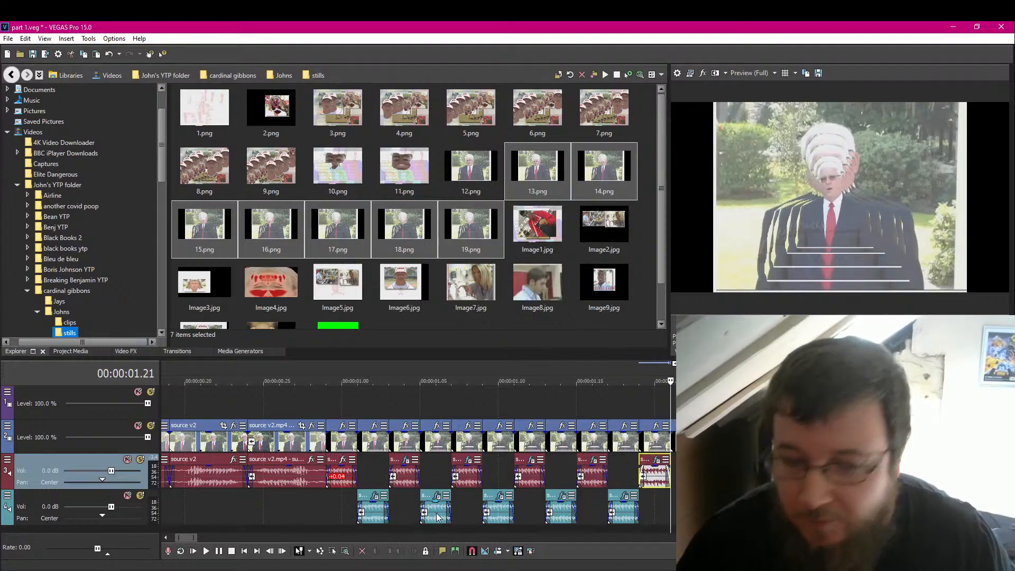
Step: Copy the track 4 slice at 00:00:01.05 to 00:00:01.21 and the track 3 slice at 00:00:01.03 to 00:00:01.23
right_click(441, 517)
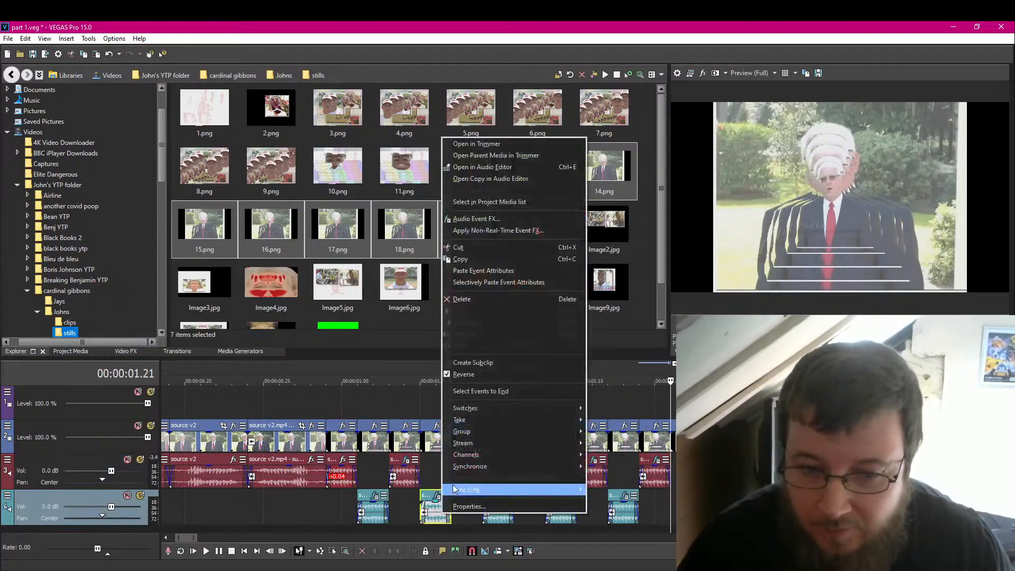
click(464, 269)
key(ctrl+v)
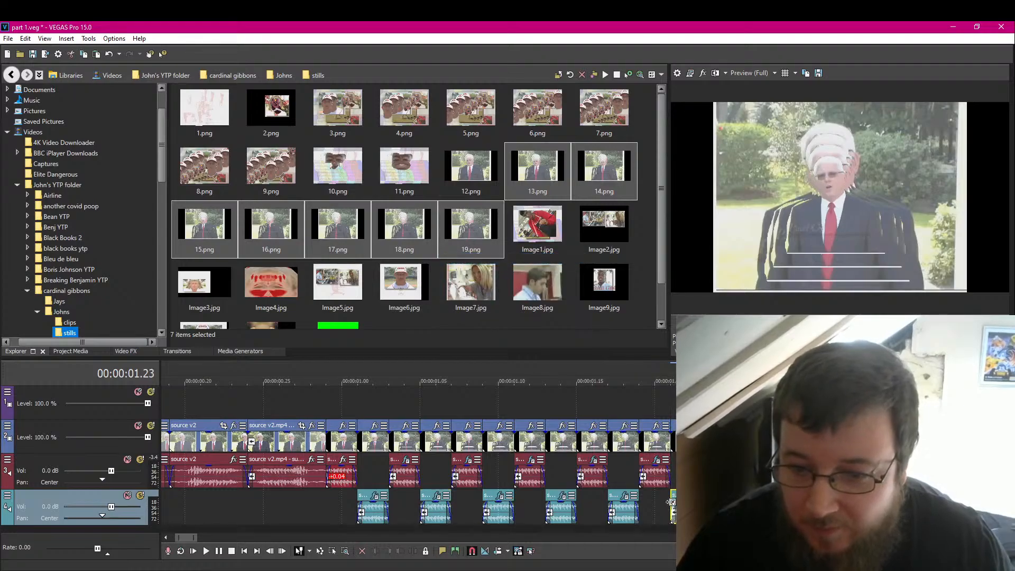
right_click(403, 482)
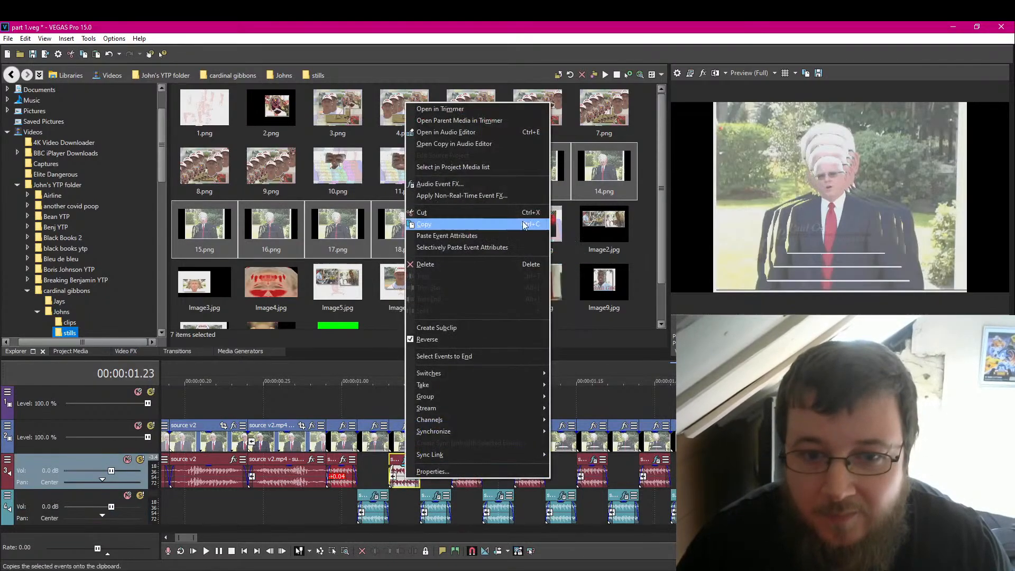
click(471, 221)
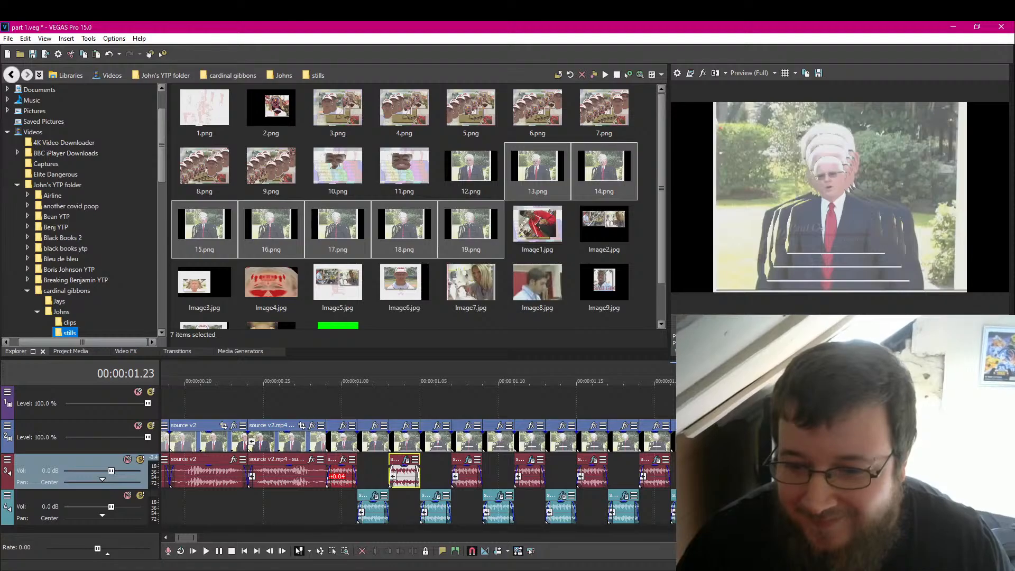
key(ctrl+v)
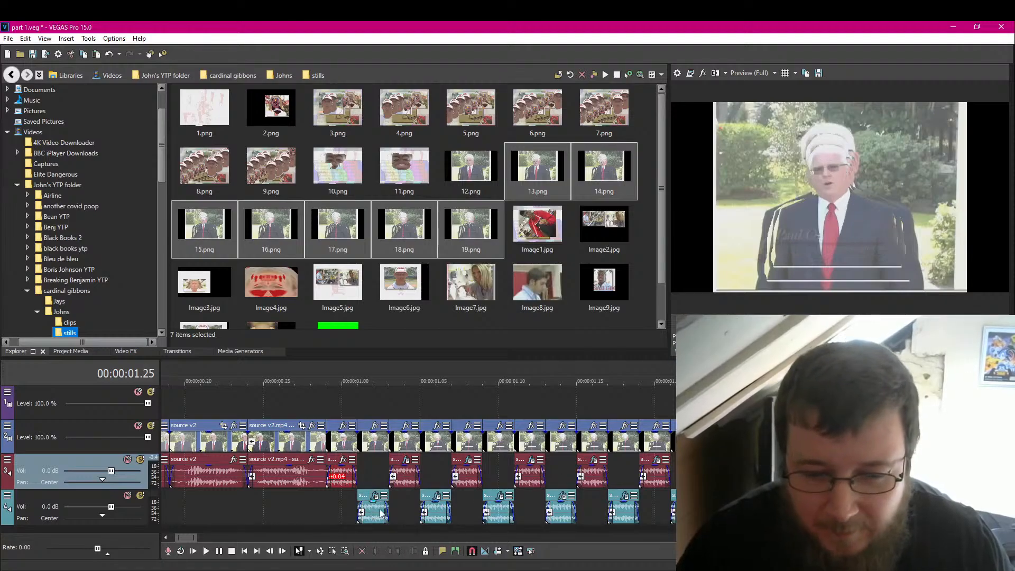
Step: Copy the track 4 slice at 00:00:01.01 to 00:00:01.25 and the track 3 slice at 00:00:00.29 to 00:00:01.27
right_click(381, 513)
click(449, 253)
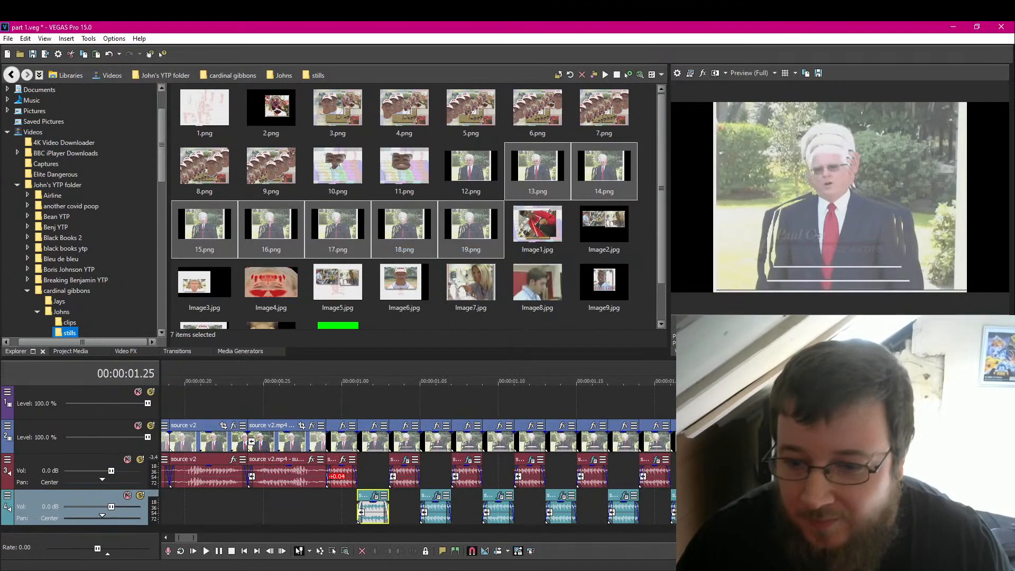
key(ctrl+v)
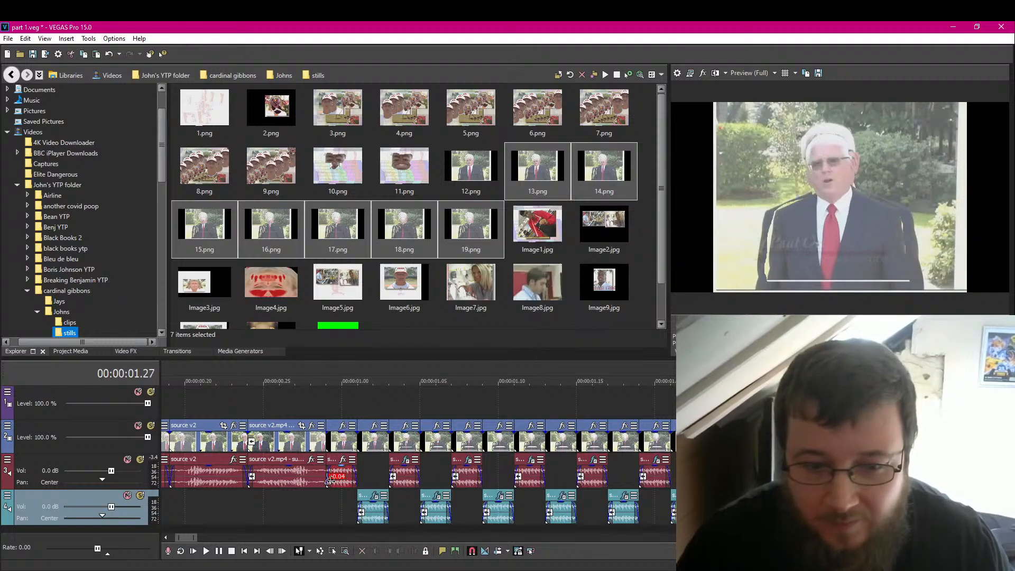
right_click(347, 468)
click(389, 217)
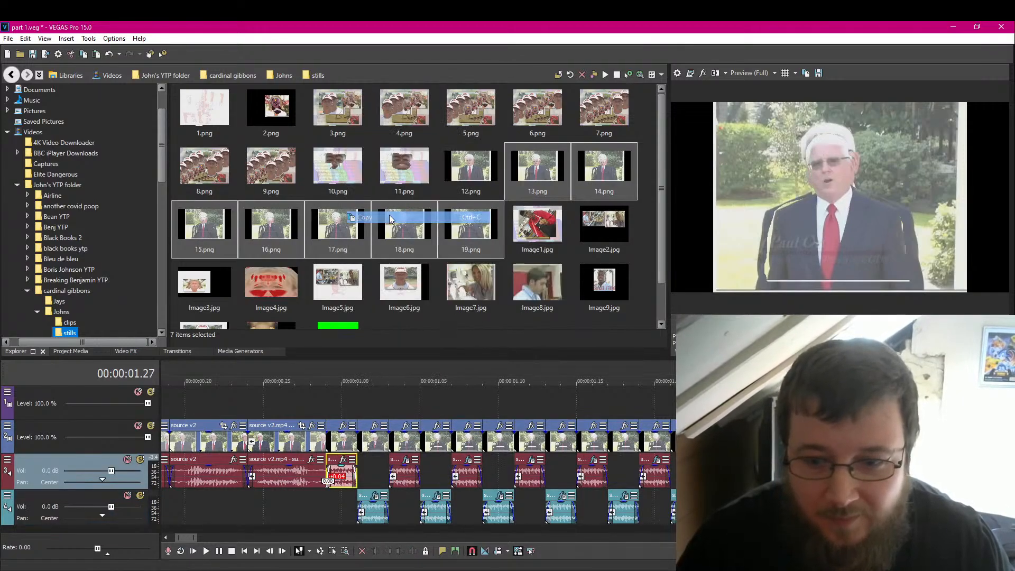
key(ctrl+v)
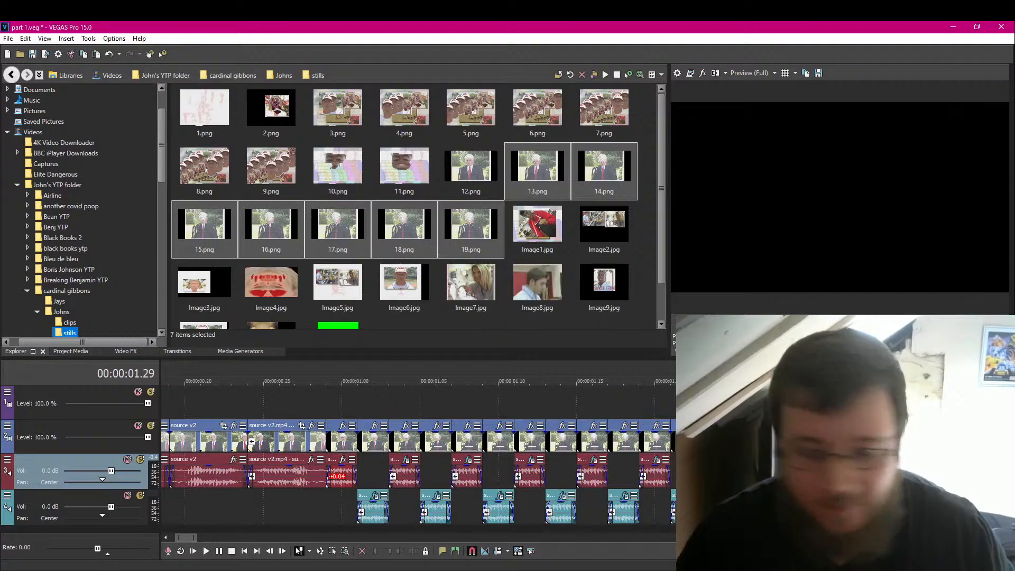
Step: Play the opening from the start through the finished run of slices, and save the project
scroll(232, 502, down, 5)
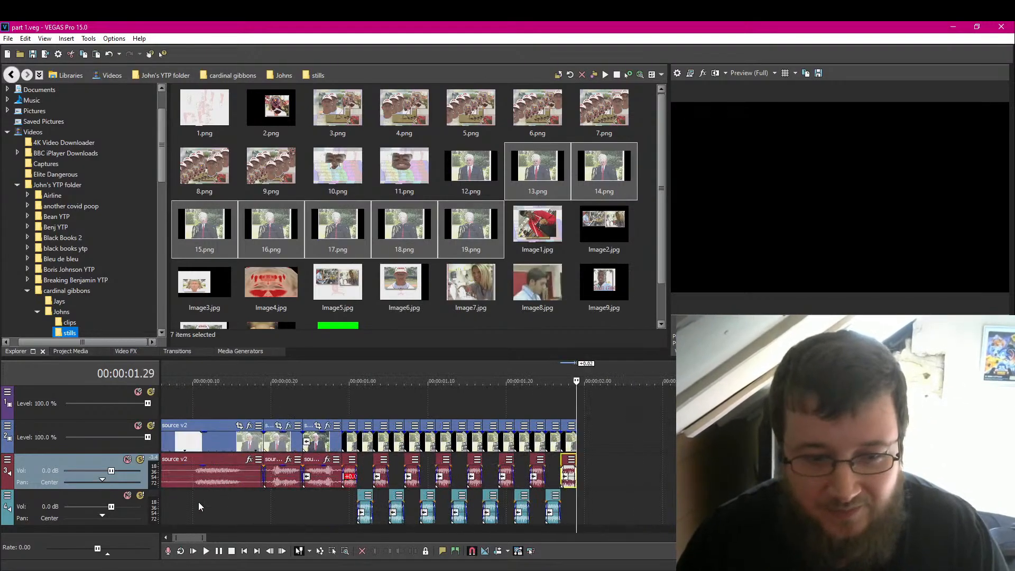
click(244, 551)
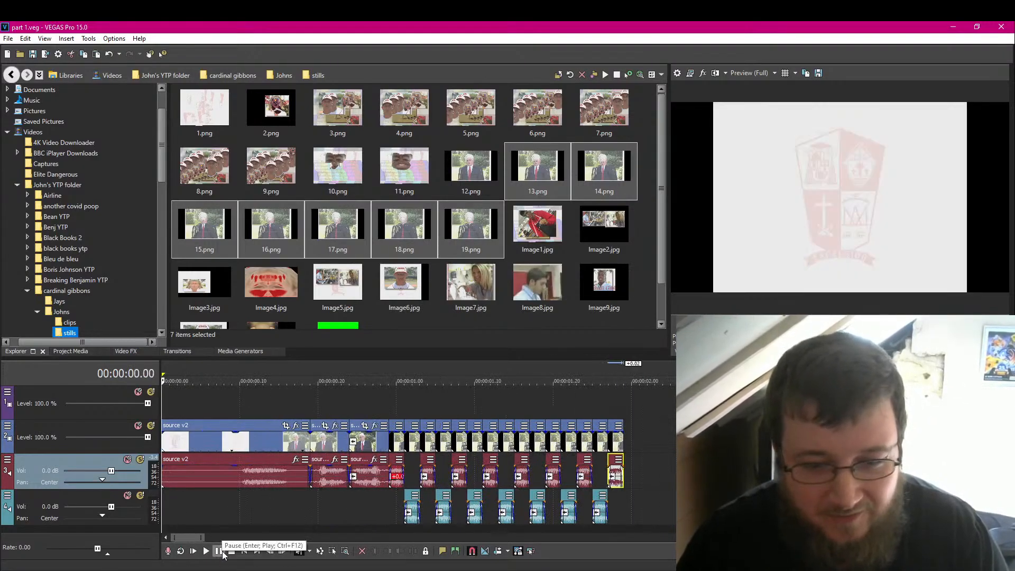
click(223, 554)
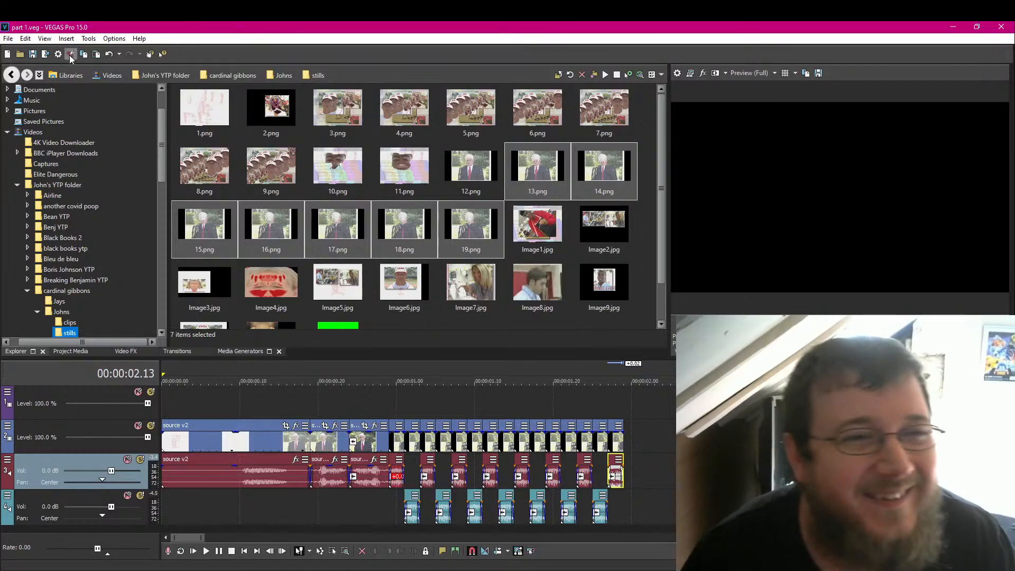
scroll(268, 511, up, 3)
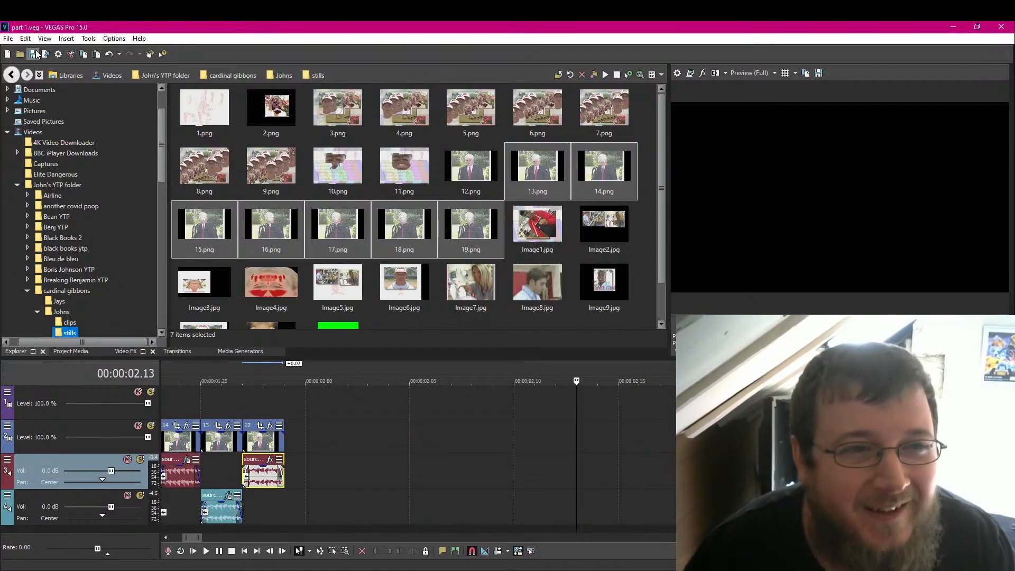
Step: Reopen the recent project "part 1" in VEGAS Pro
key(alt+Tab)
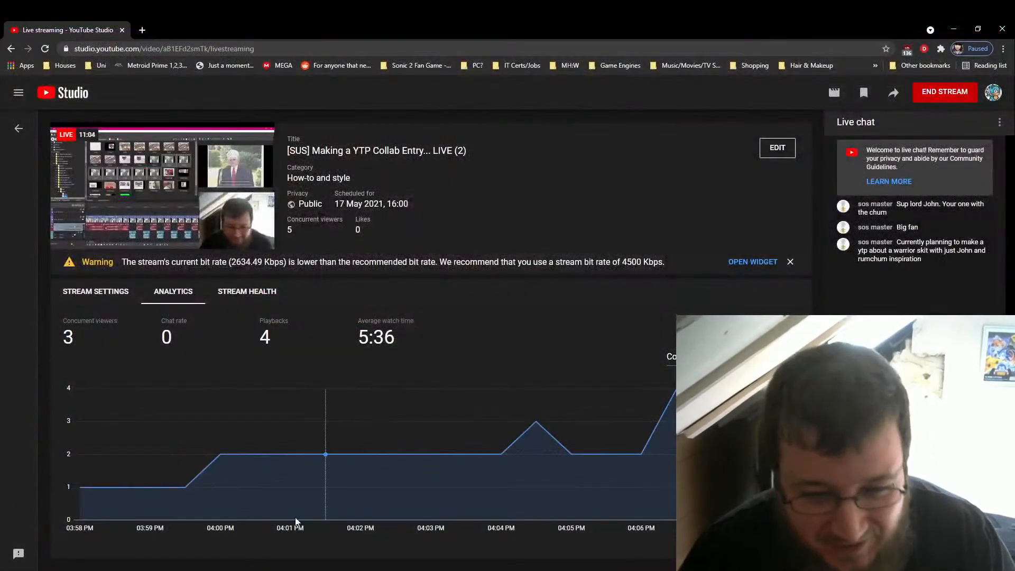
right_click(267, 569)
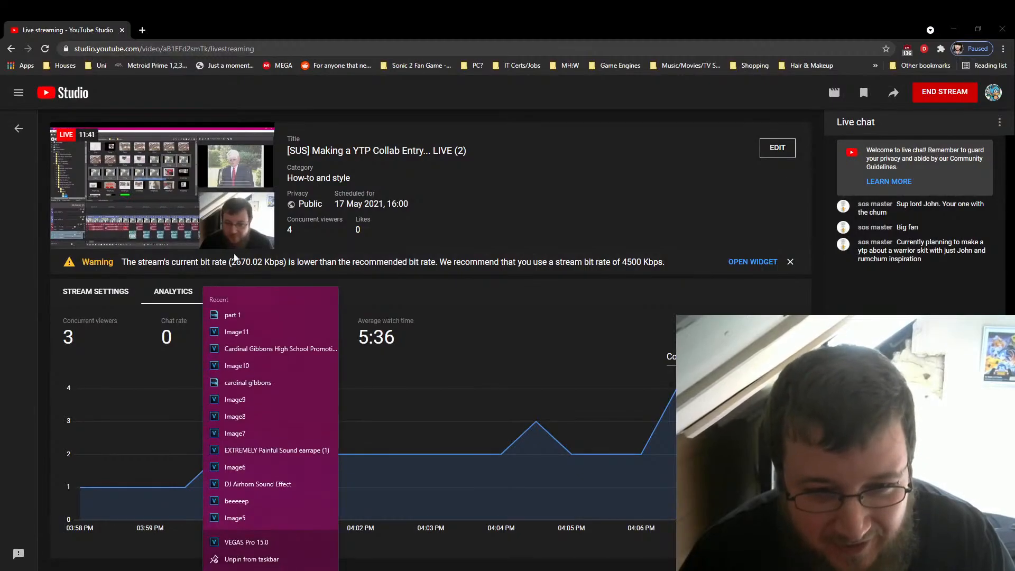
click(262, 315)
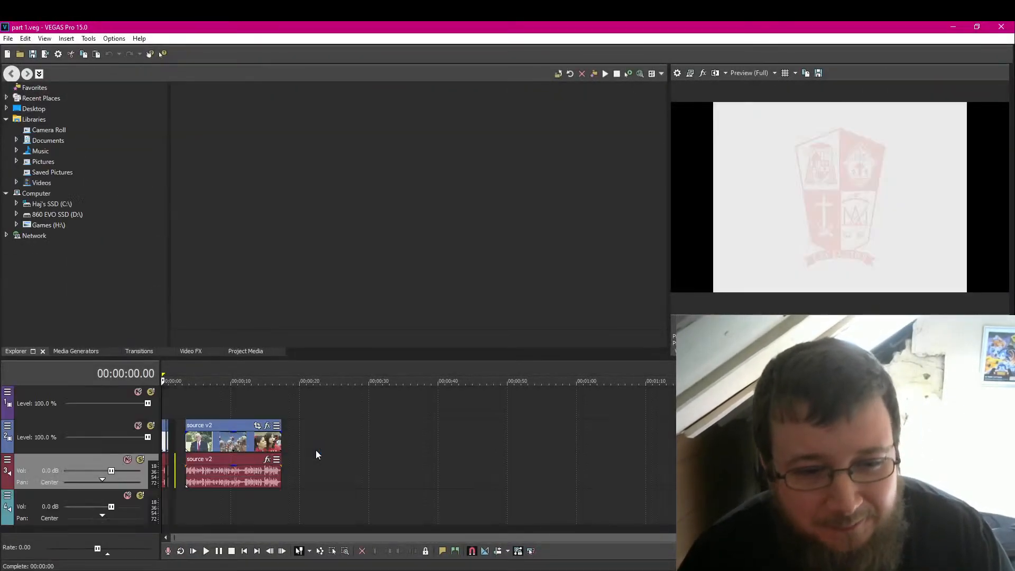
Step: Play back the opening from the start of the reopened project through the end of the stills
scroll(363, 489, up, 5)
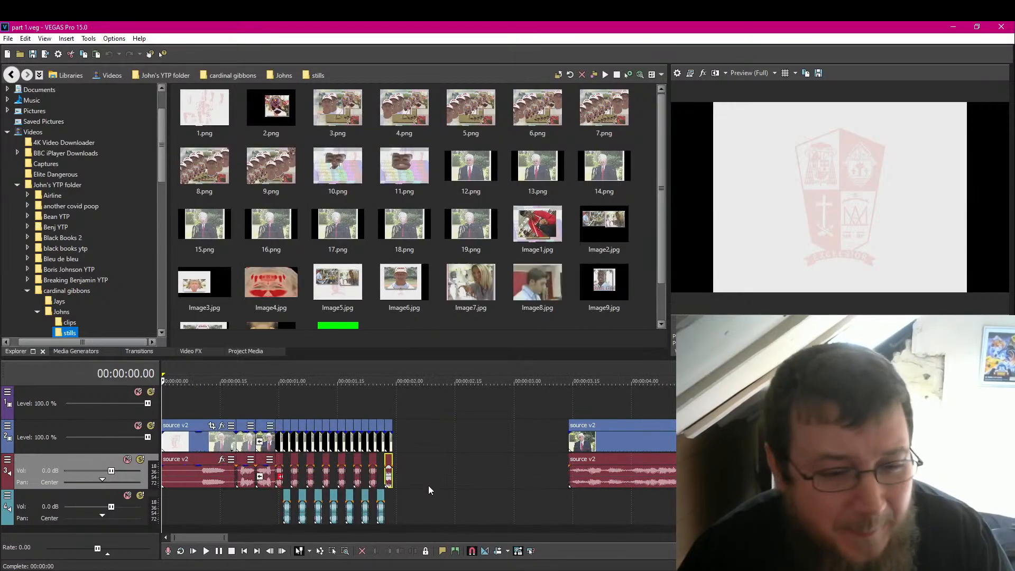
scroll(429, 486, up, 2)
key(space)
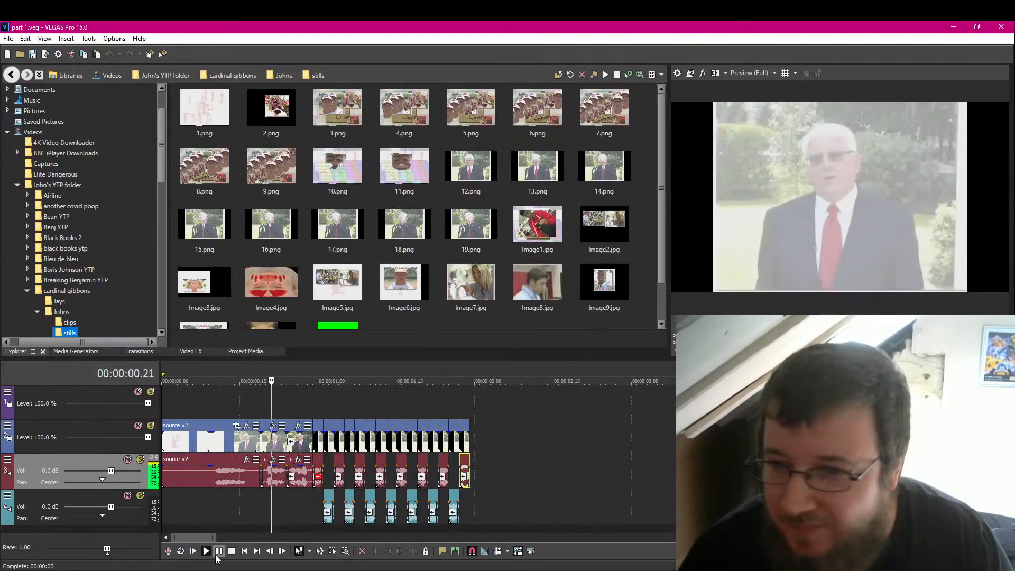
click(218, 551)
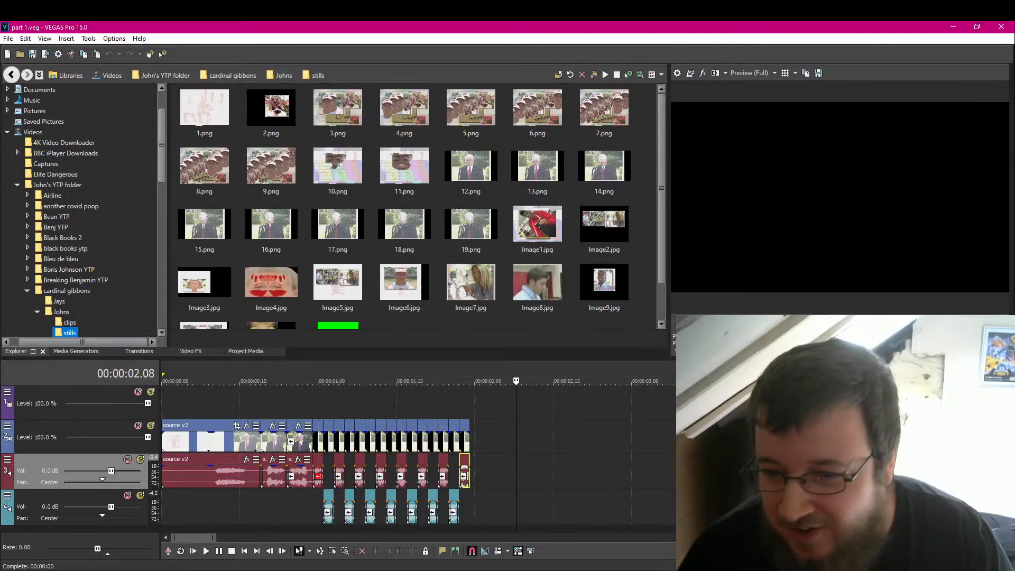
Step: Move the long source v2 clip after the stills earlier so that it starts at 00:00:02.08
drag(464, 479, 531, 427)
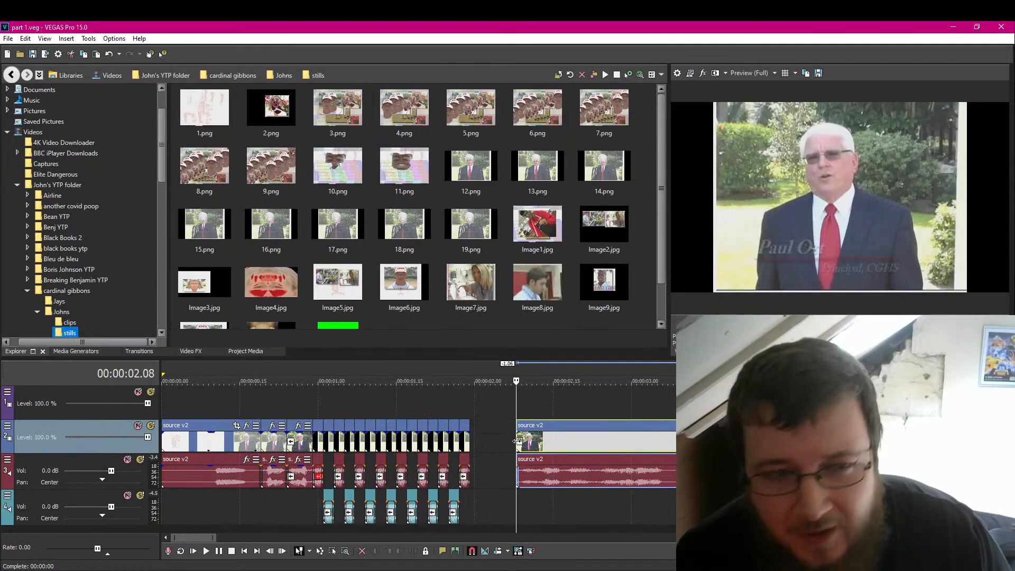
scroll(547, 506, up, 2)
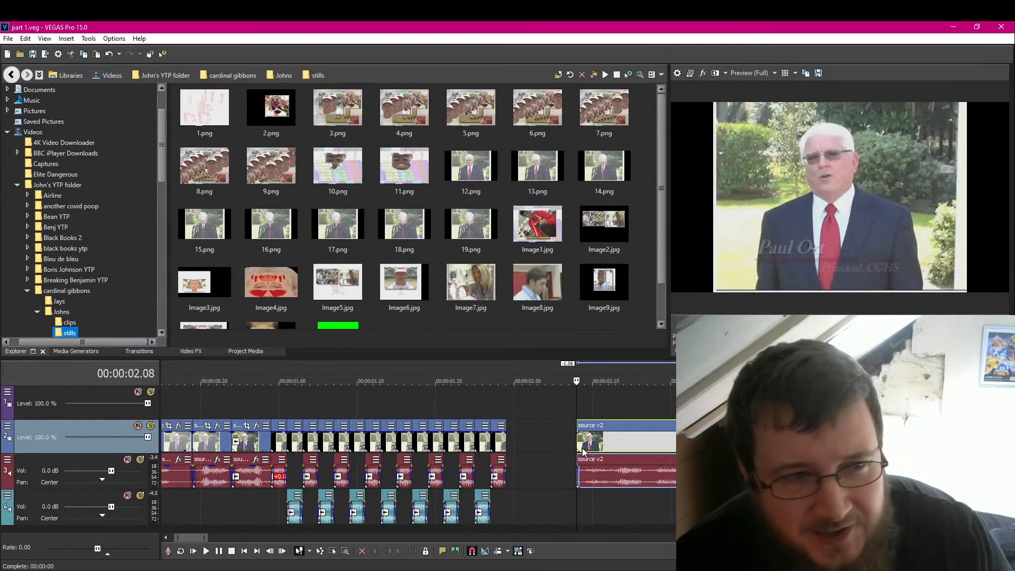
scroll(583, 451, down, 3)
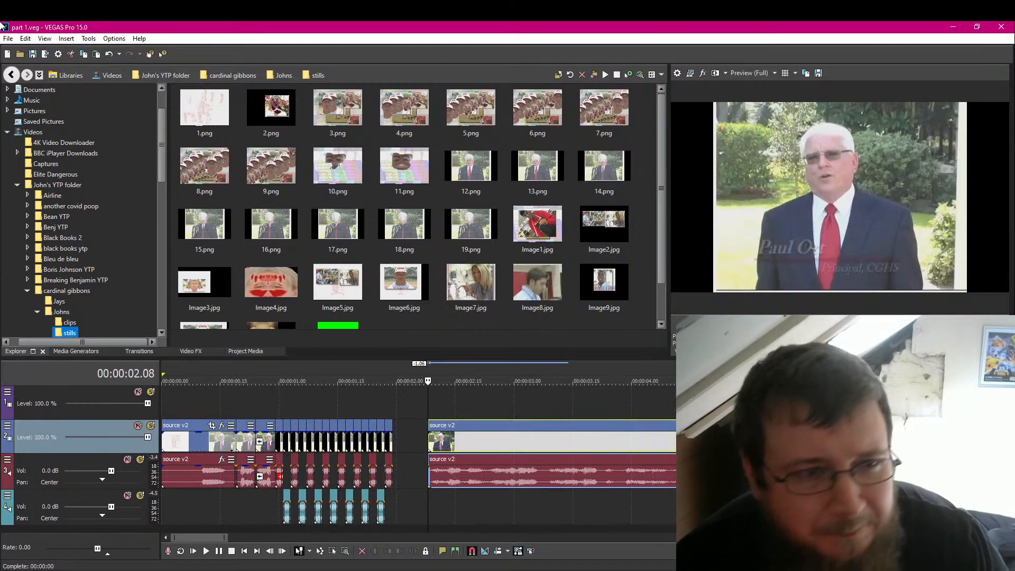
Step: Play the start of the repositioned source v2 clip from 00:00:02.08
scroll(489, 476, up, 2)
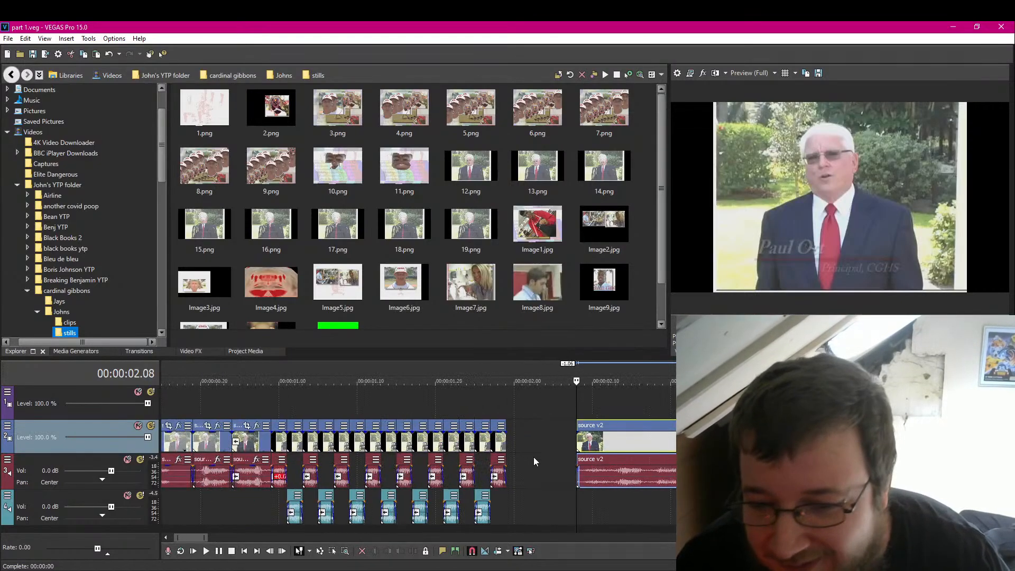
click(221, 555)
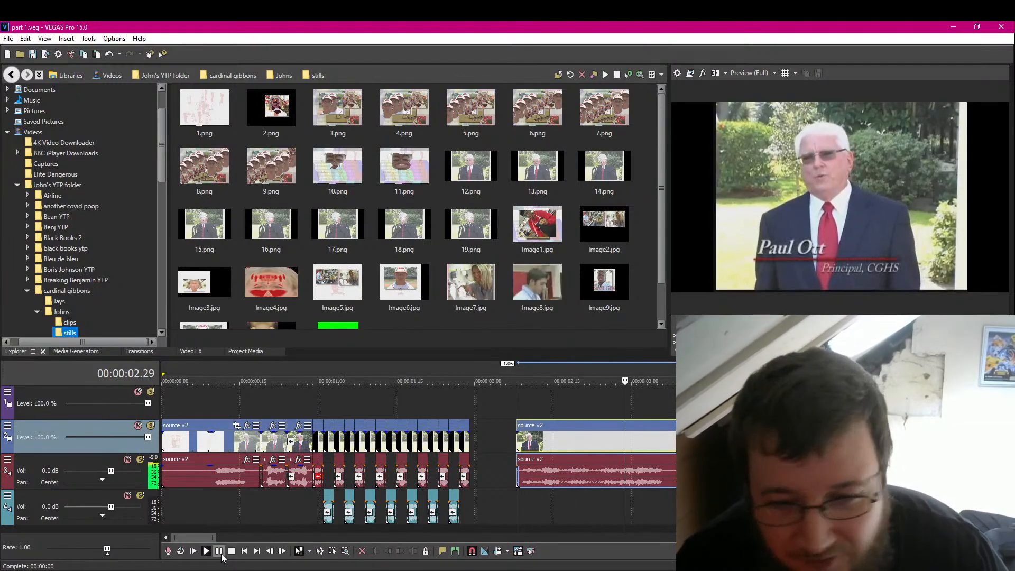
key(space)
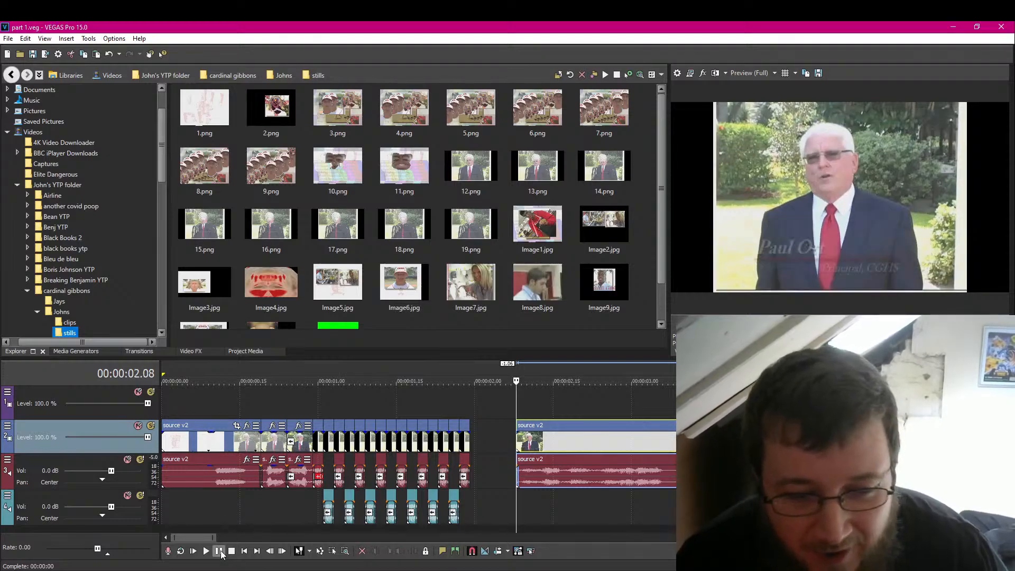
Step: Split the source v2 clip at 00:00:02.23 and delete the part before the cut
click(221, 553)
click(220, 552)
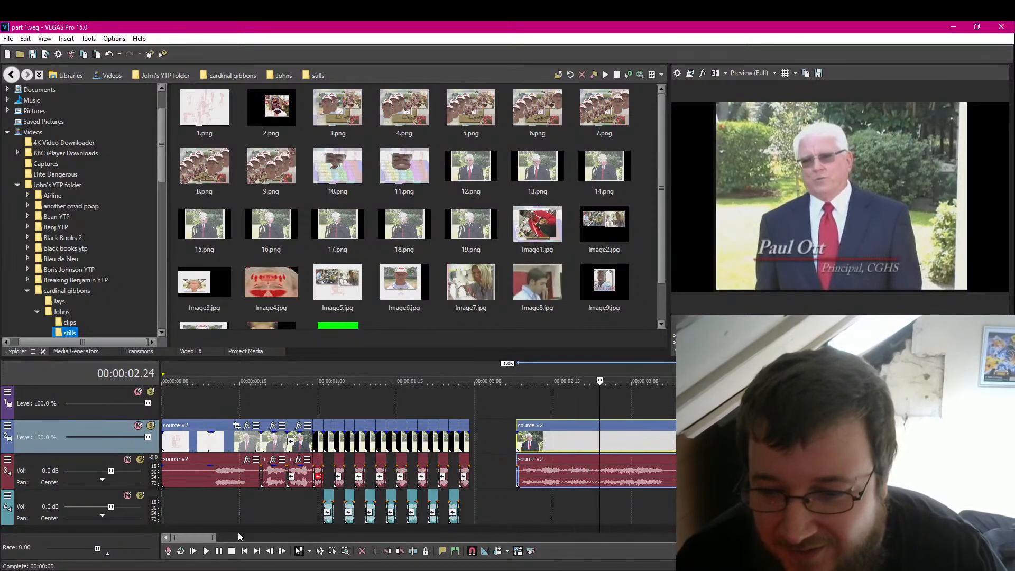
click(413, 551)
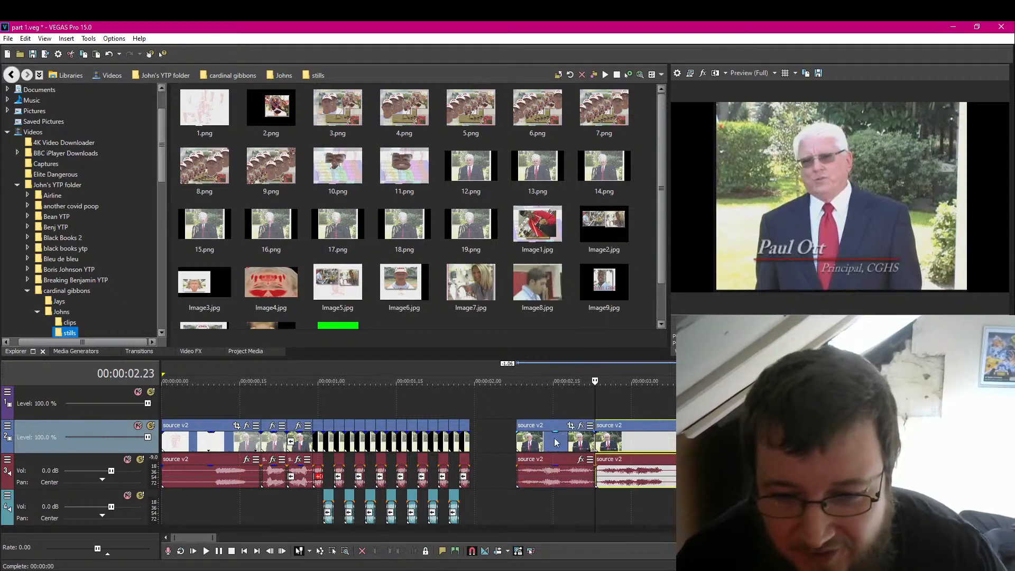
click(555, 437)
key(Delete)
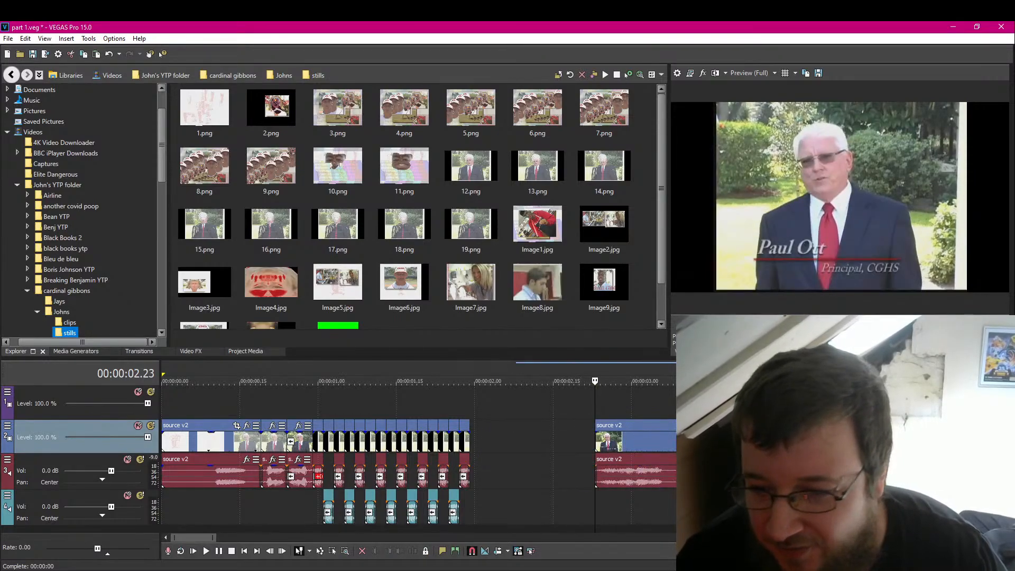
Step: Delete the short source v2 piece lying over the long clip at about 00:00:04.00
key(Down)
key(Down)
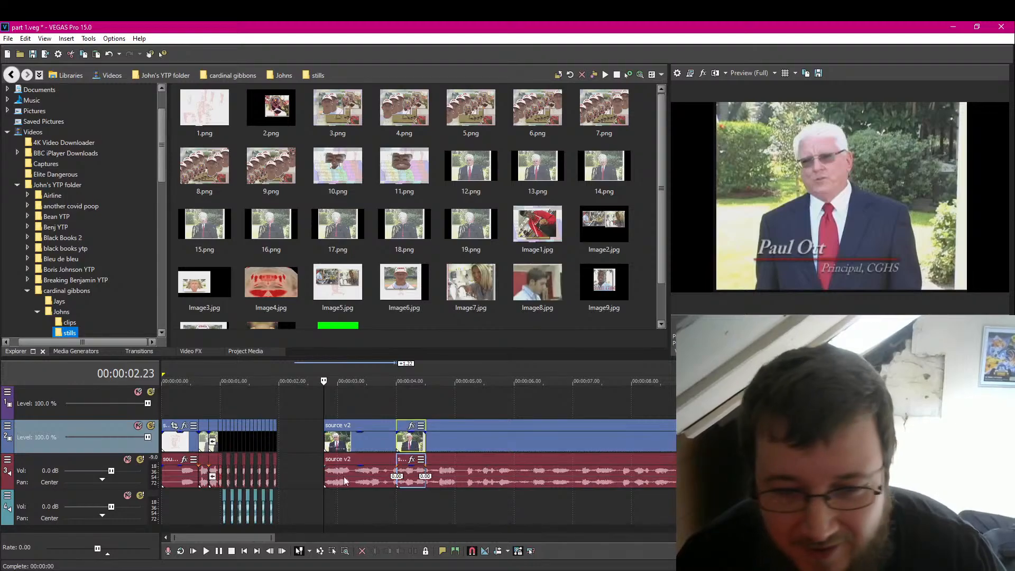
key(Down)
key(Delete)
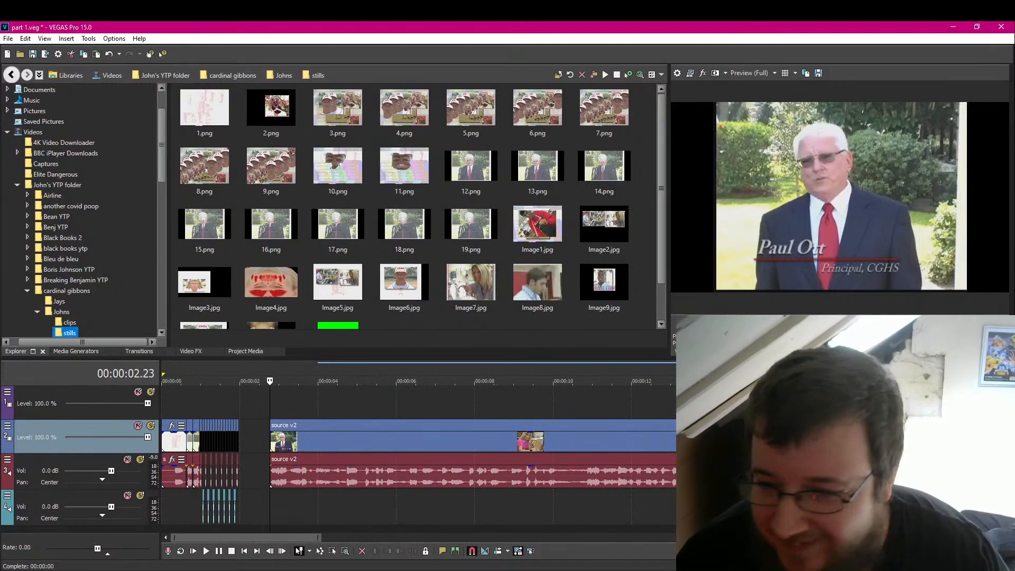
Step: Split the source v2 clip at 00:00:03.05 and move the piece before the cut earlier to 00:00:02.02
click(252, 443)
click(271, 443)
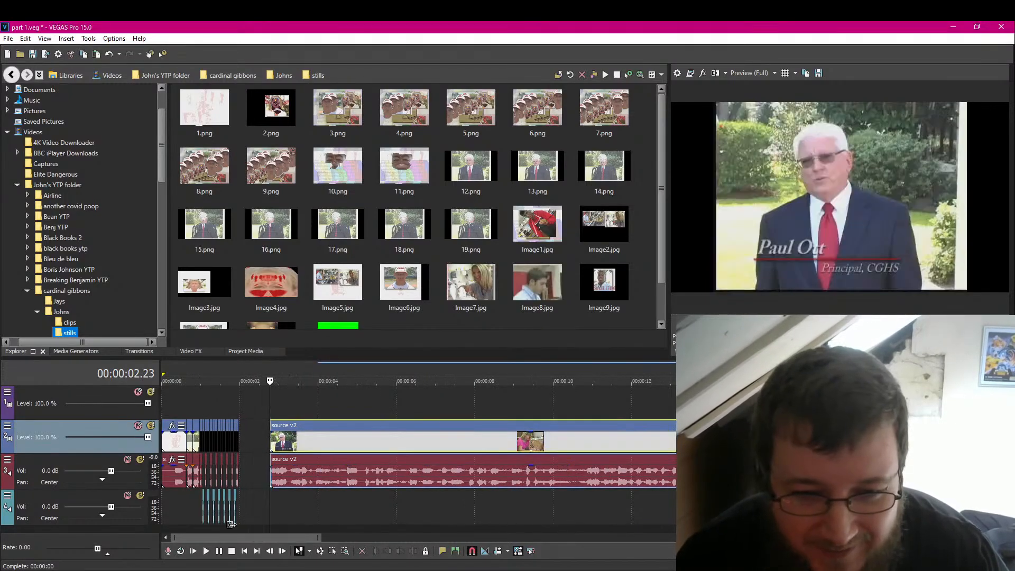
click(219, 551)
click(224, 554)
scroll(391, 516, up, 5)
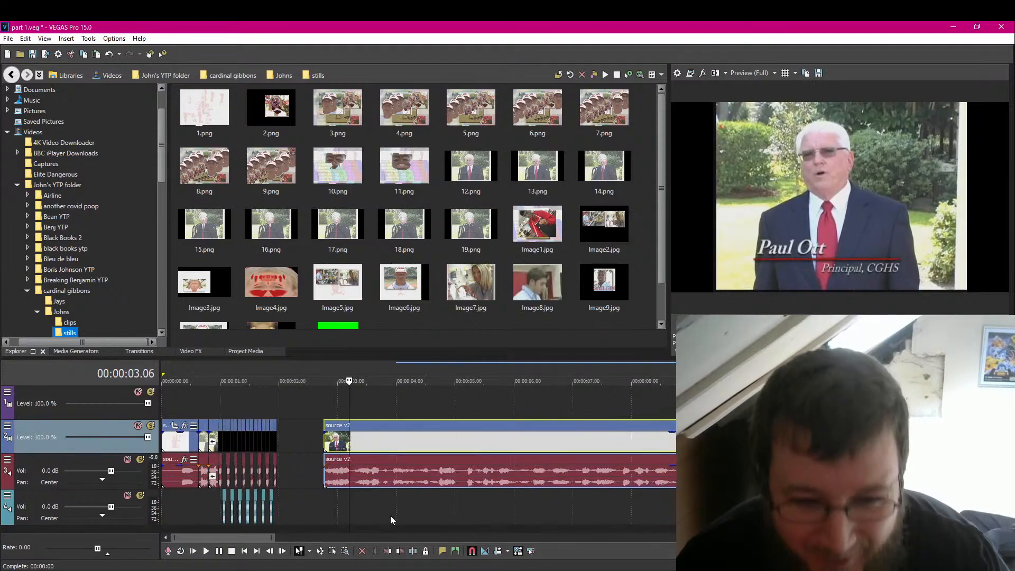
scroll(391, 515, up, 2)
click(506, 499)
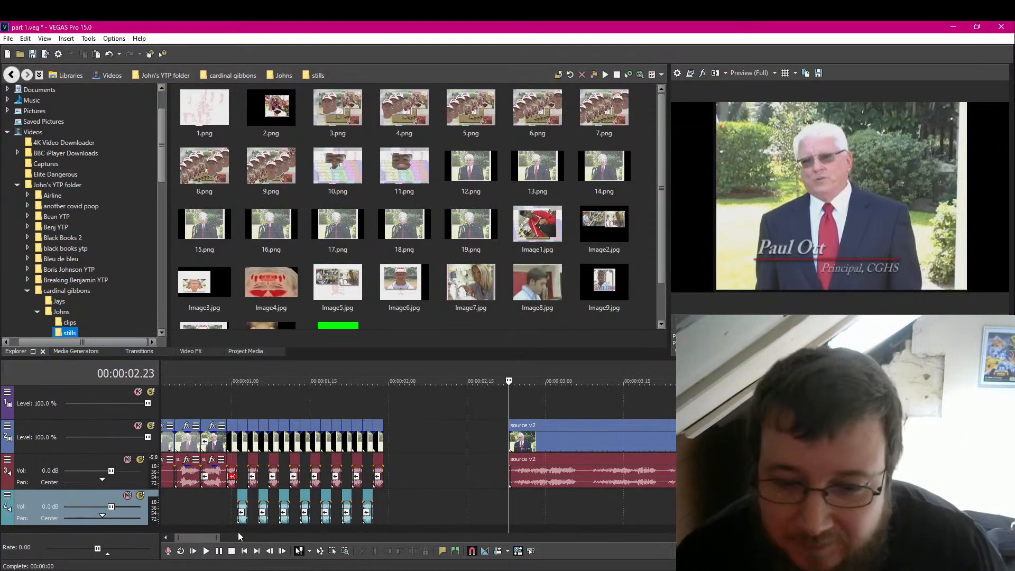
click(220, 555)
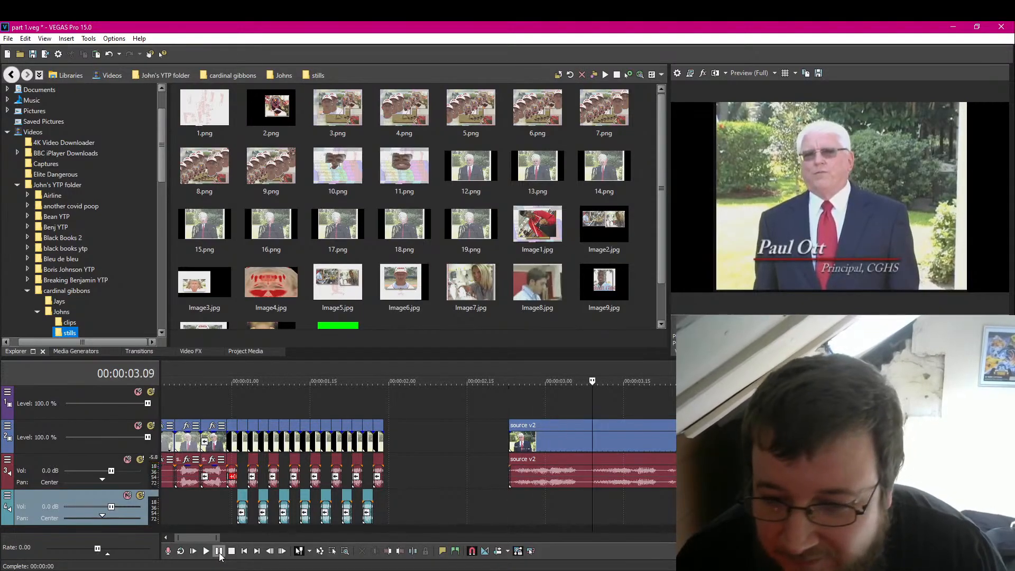
click(219, 555)
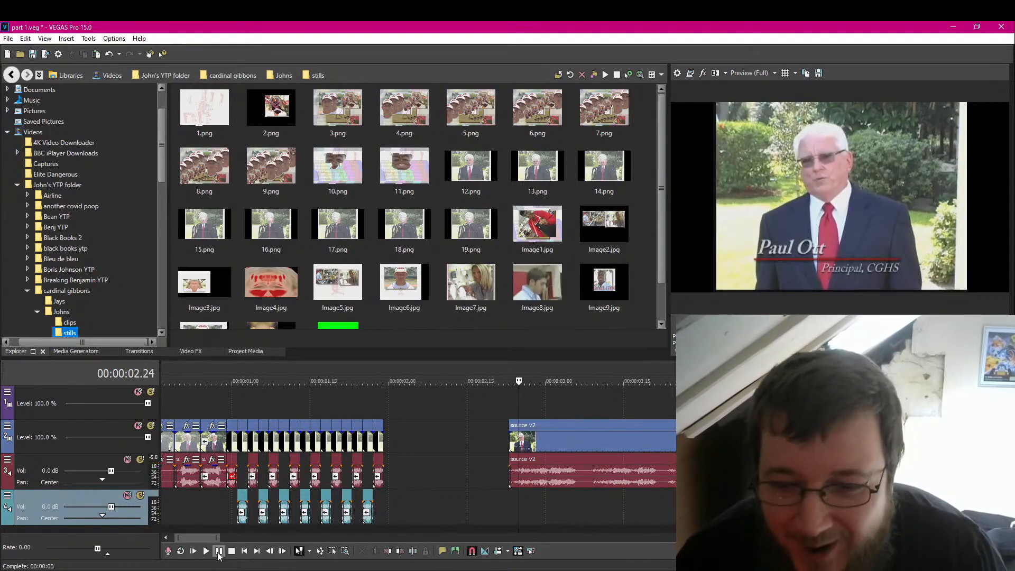
click(219, 555)
click(218, 554)
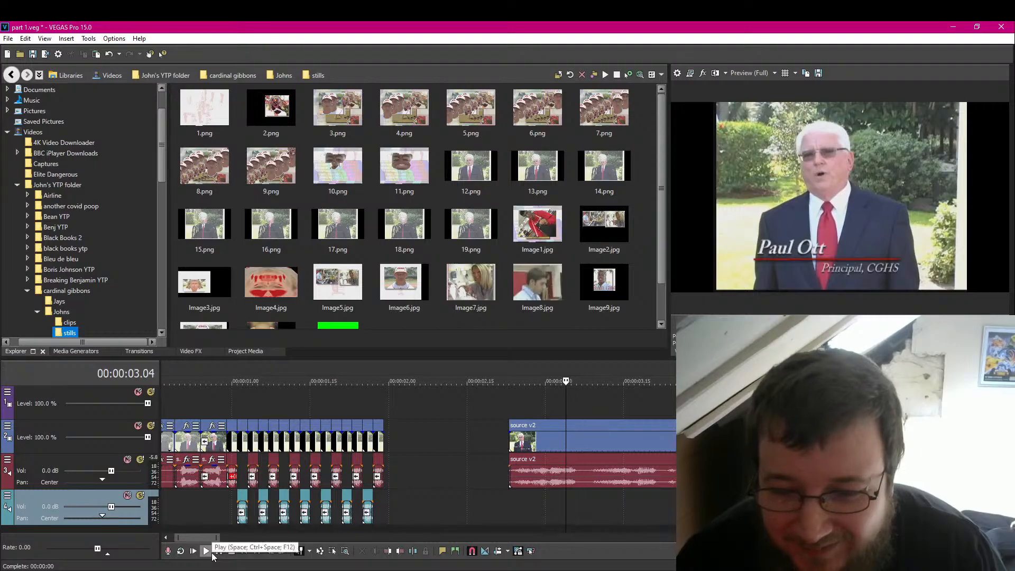
click(399, 552)
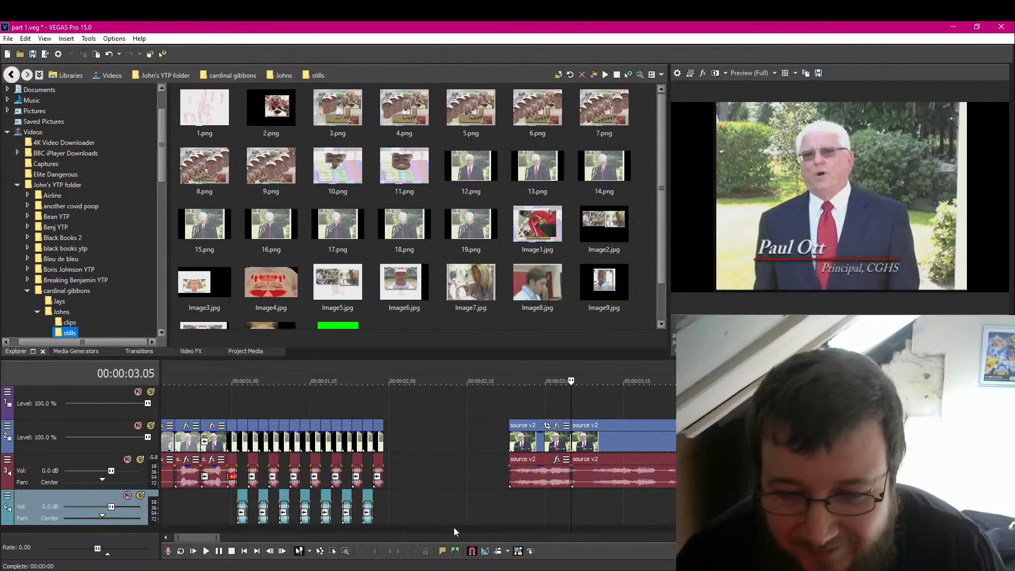
drag(550, 452, 440, 452)
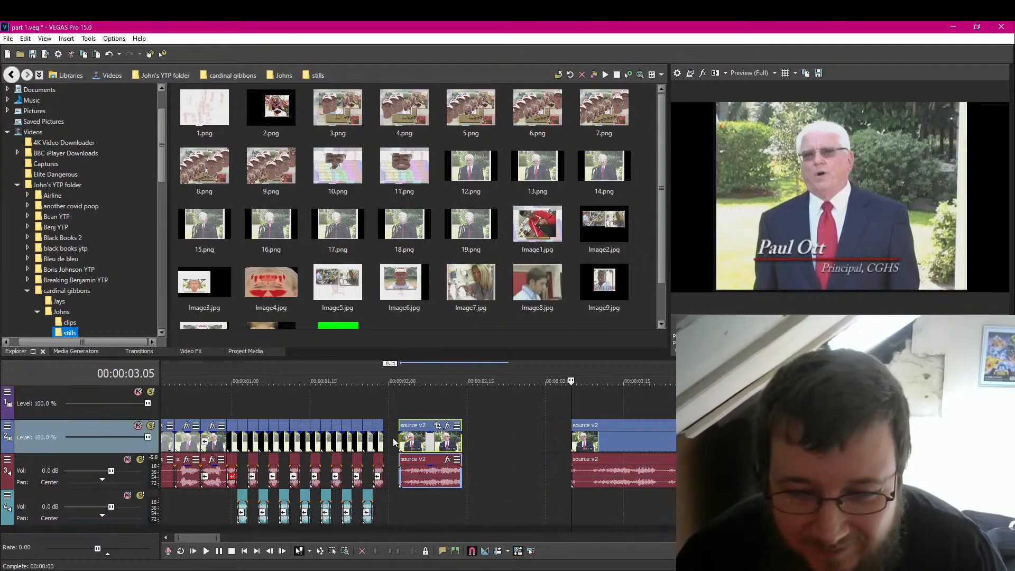
Step: Split the moved source v2 piece at 00:00:02.10 and place its first part directly after the stills at 00:00:01.29
click(398, 440)
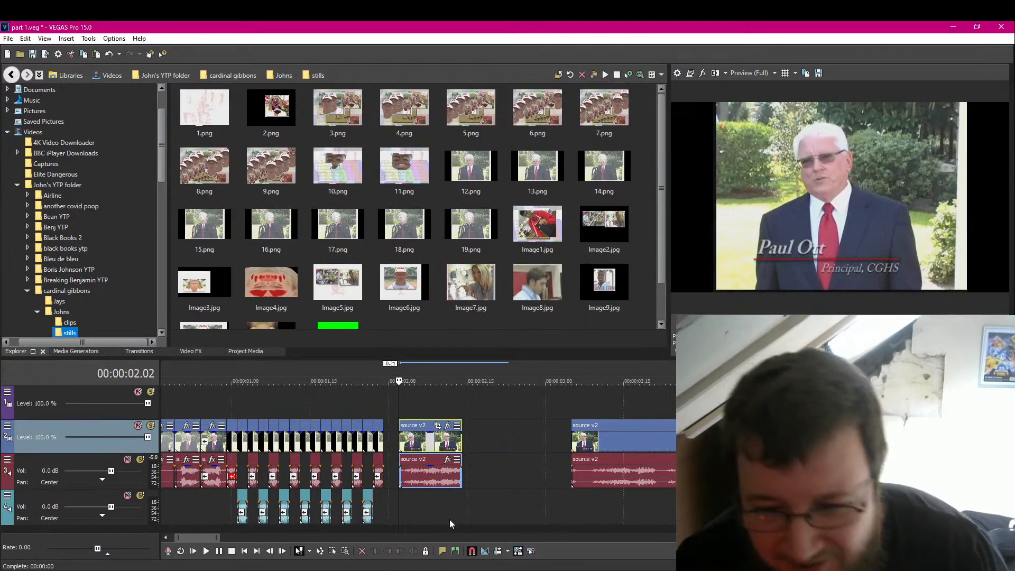
click(217, 552)
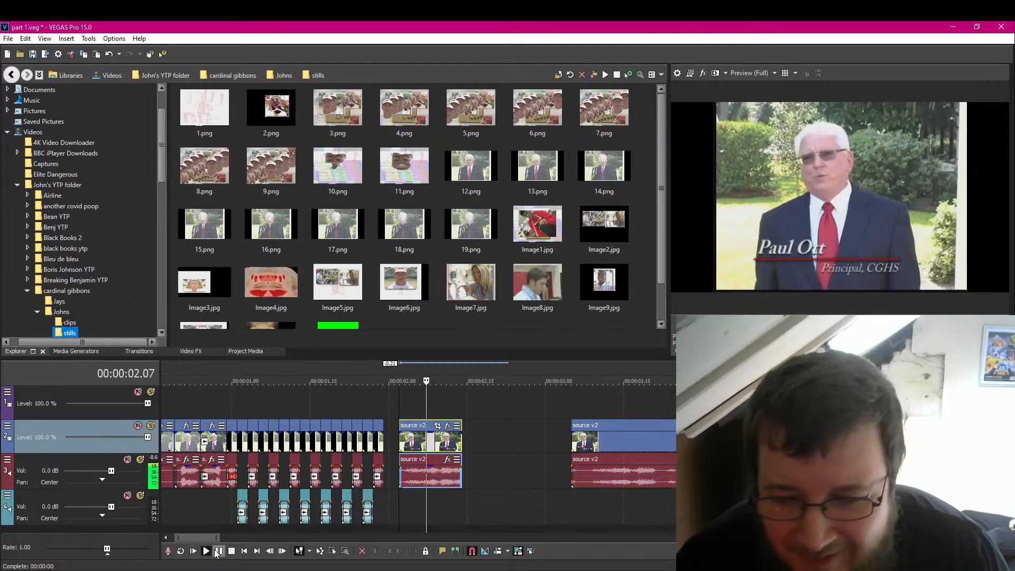
click(440, 447)
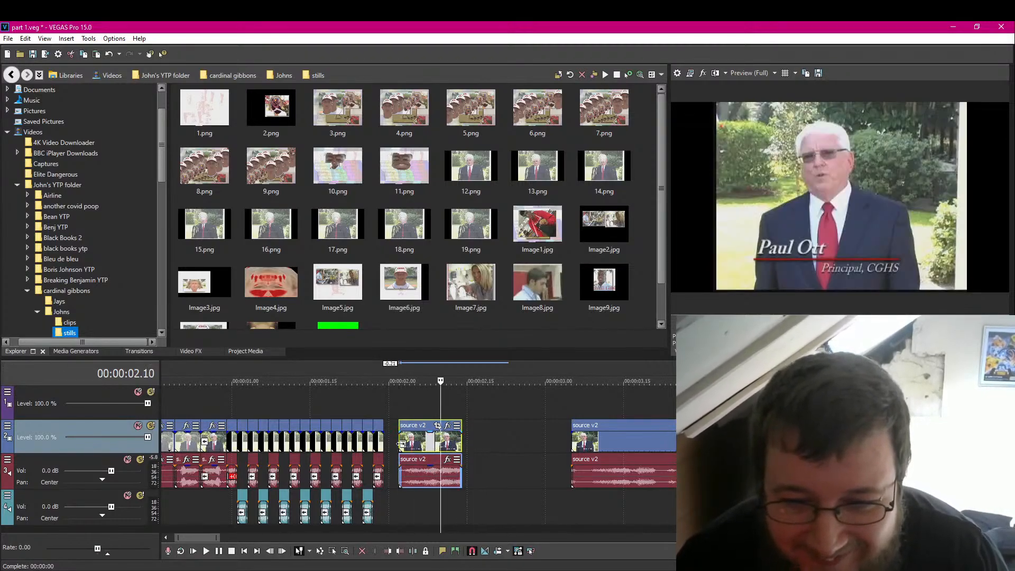
click(206, 552)
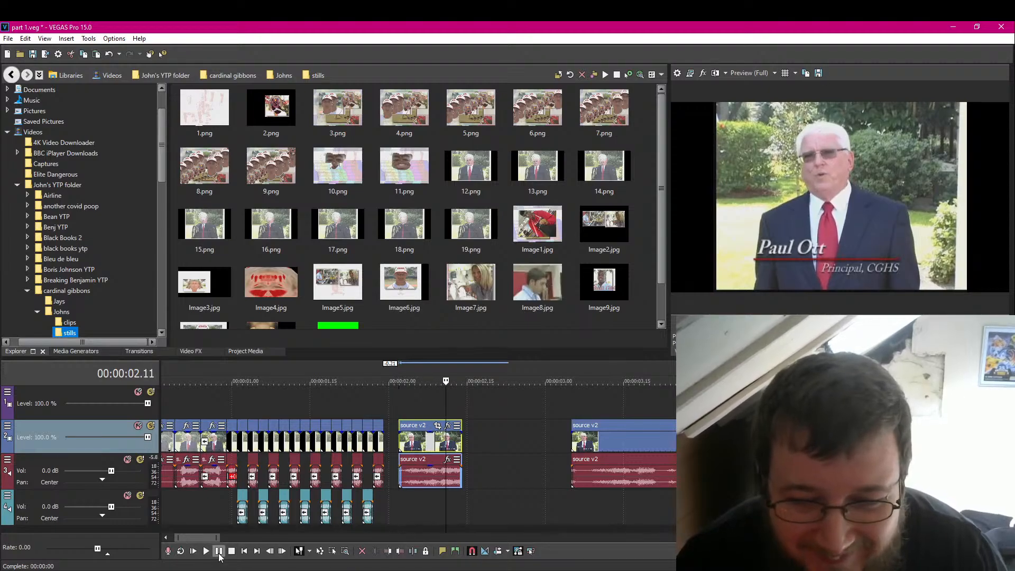
key(space)
click(414, 551)
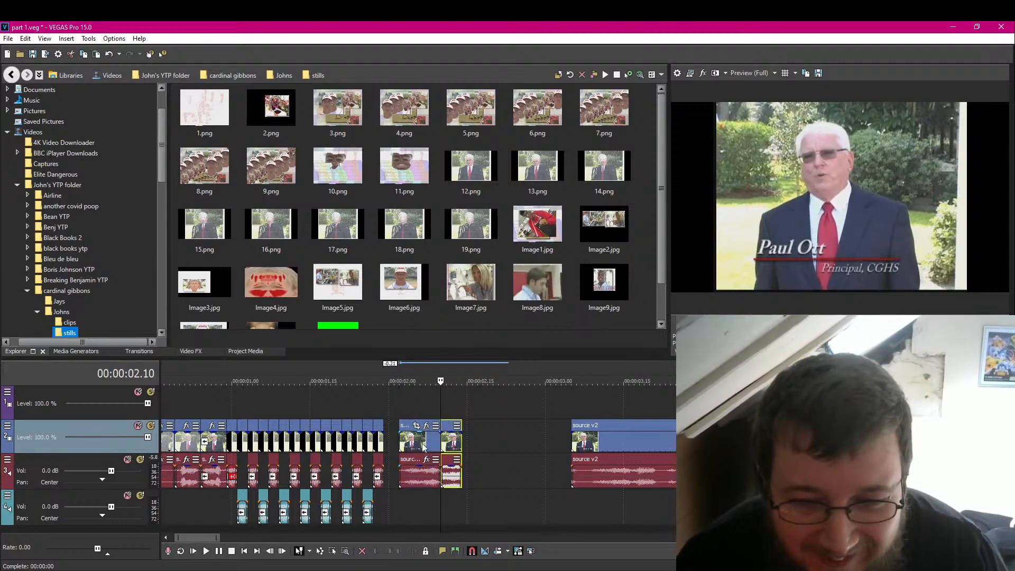
drag(425, 442, 408, 441)
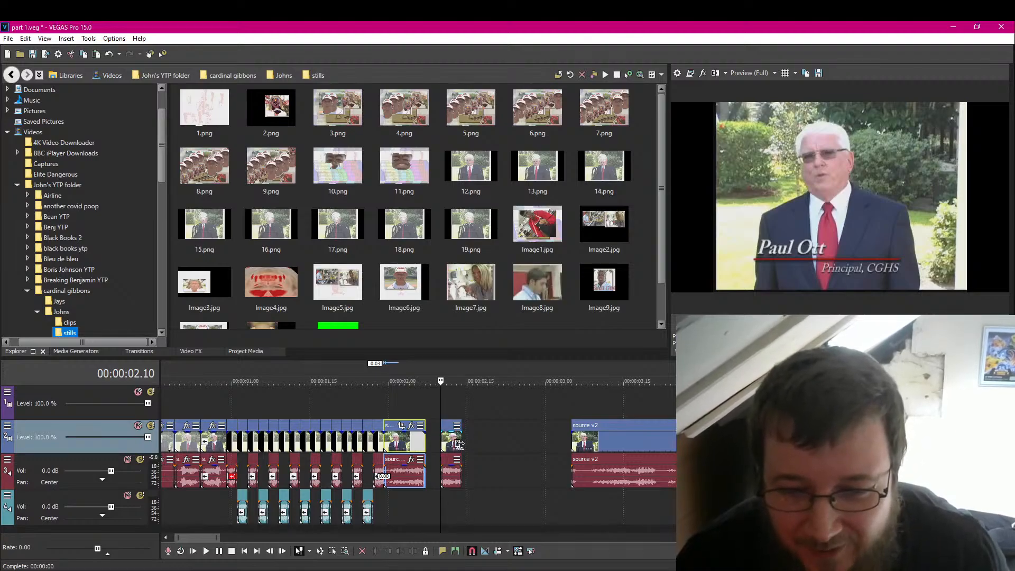
Step: Stretch the second part to 25% speed directly behind the first part and play both from 00:00:01.29
mouse_move(459, 444)
mouse_down()
mouse_move(514, 443)
mouse_move(460, 450)
mouse_up()
click(383, 501)
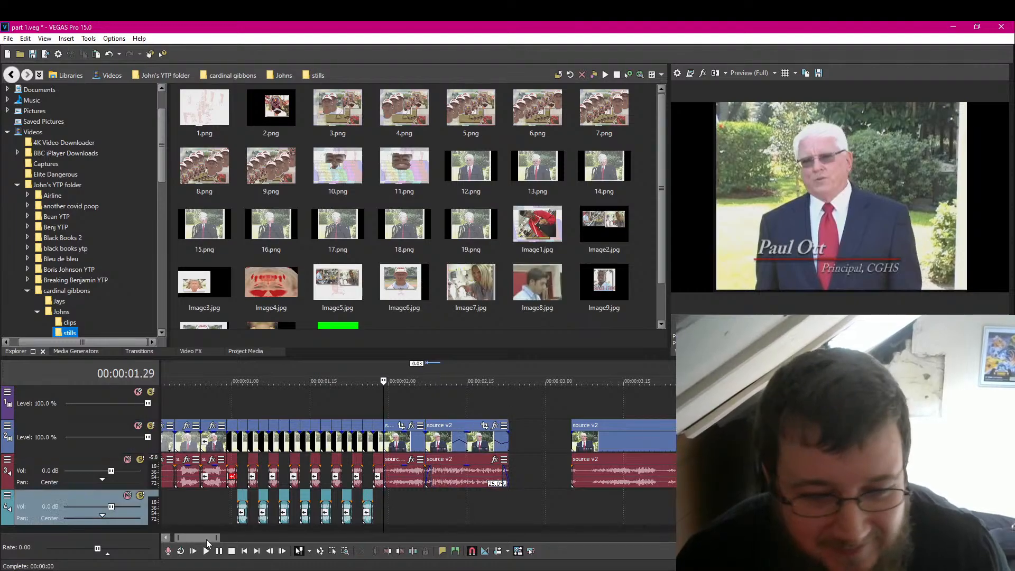
click(206, 551)
click(219, 551)
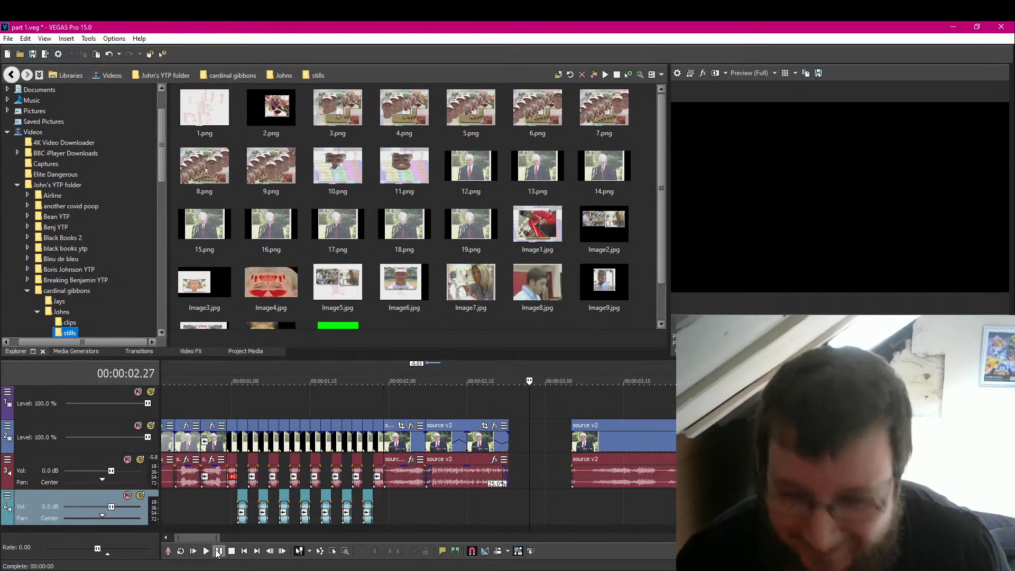
Step: Raise track 4's volume to 5.0 dB and move the slowed piece's audio down to that track at 00:00:02.07
click(483, 471)
key(Left)
key(Left)
key(Left)
key(Left)
key(Left)
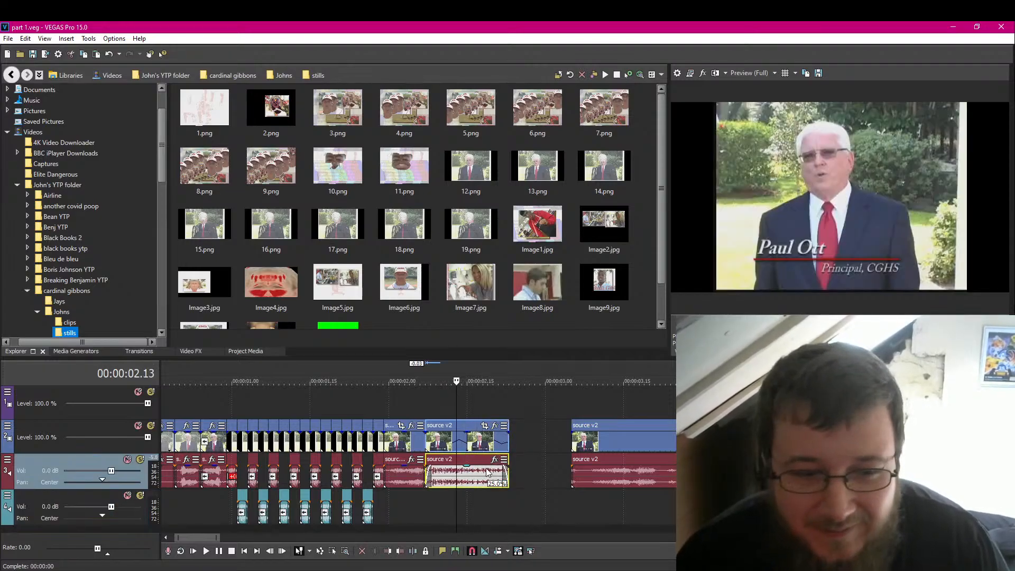
key(Left)
key(Left)
key(Left)
key(Left)
key(Left)
key(Left)
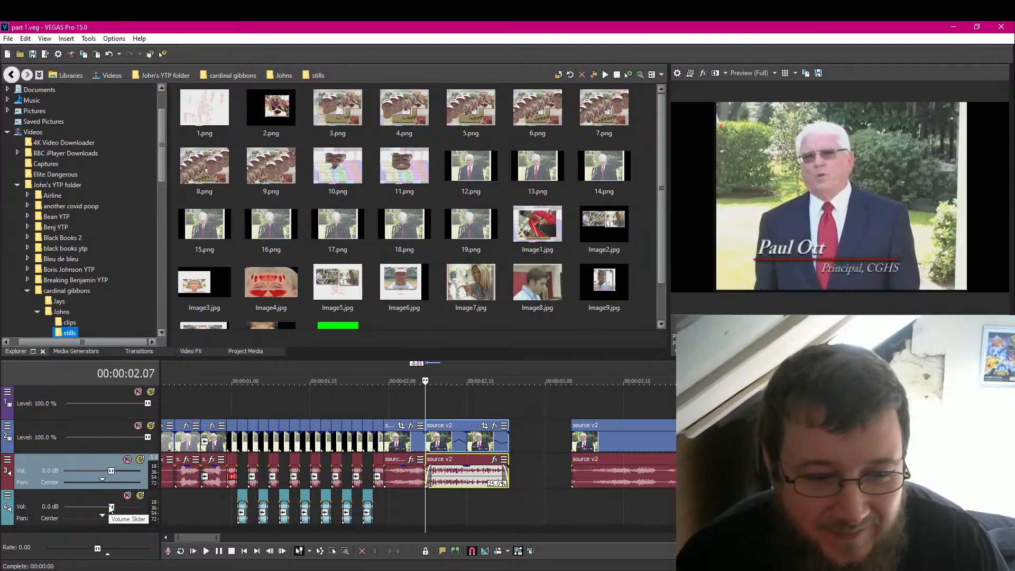
drag(110, 506, 114, 507)
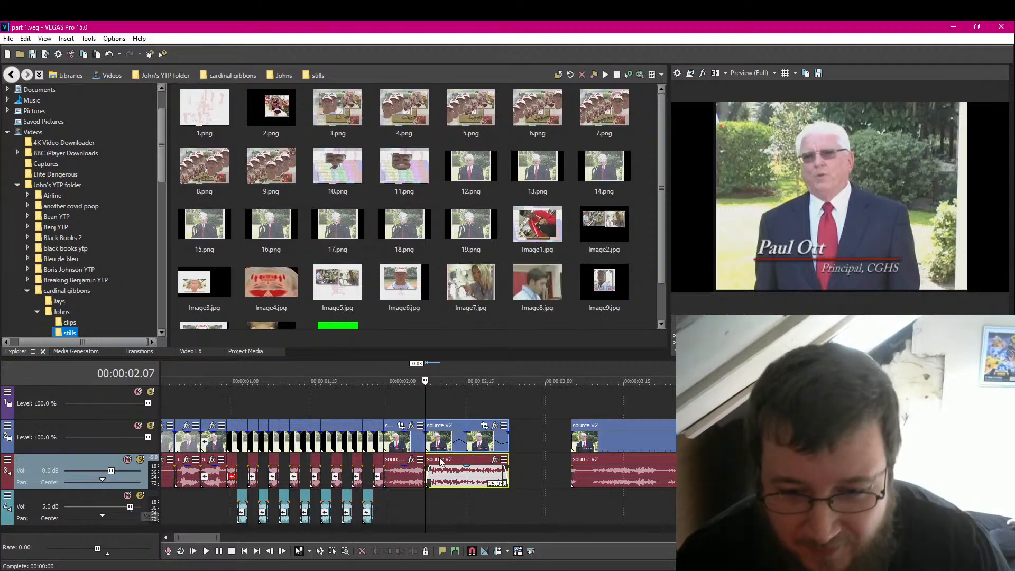
drag(441, 462, 465, 500)
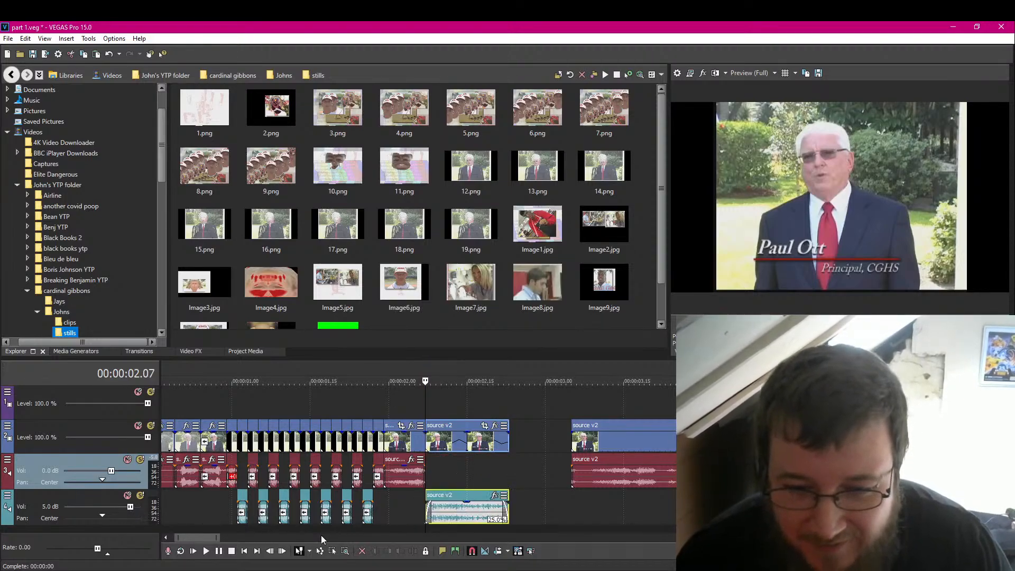
Step: Play back the slowed piece with its audio on track 4, then return to its start at 00:00:02.07
click(219, 551)
click(219, 551)
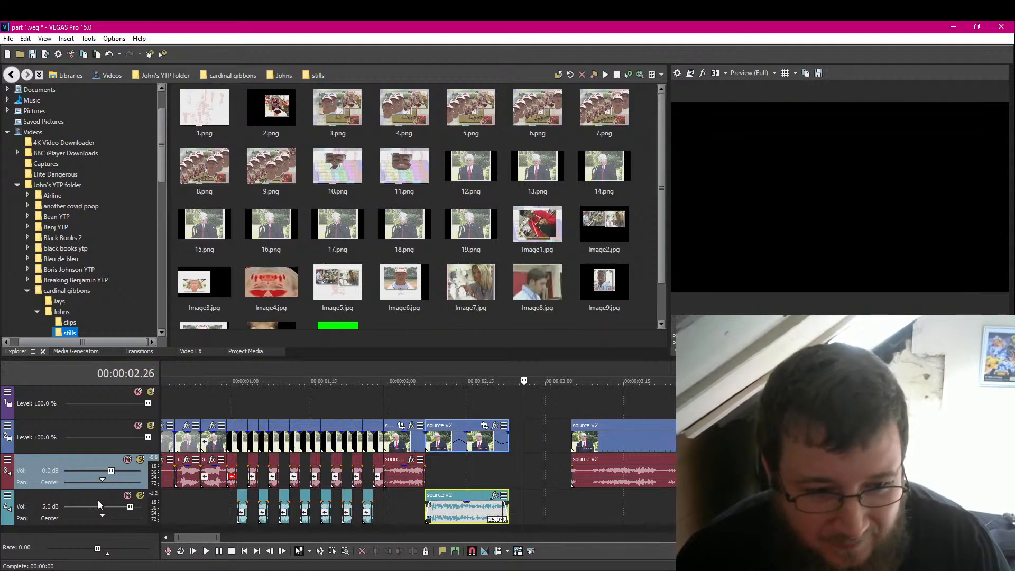
key(Left)
key(Left)
key(Left)
key(Left)
key(Left)
key(Left)
key(Left)
key(Left)
key(Left)
key(Left)
key(Left)
key(Left)
key(Left)
key(Left)
key(Left)
key(Left)
key(Left)
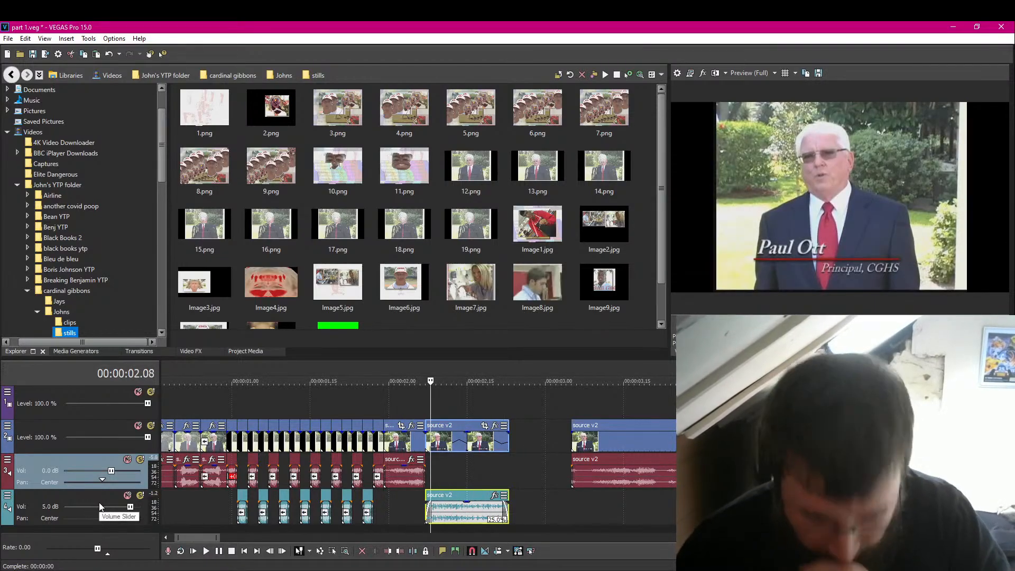
key(Left)
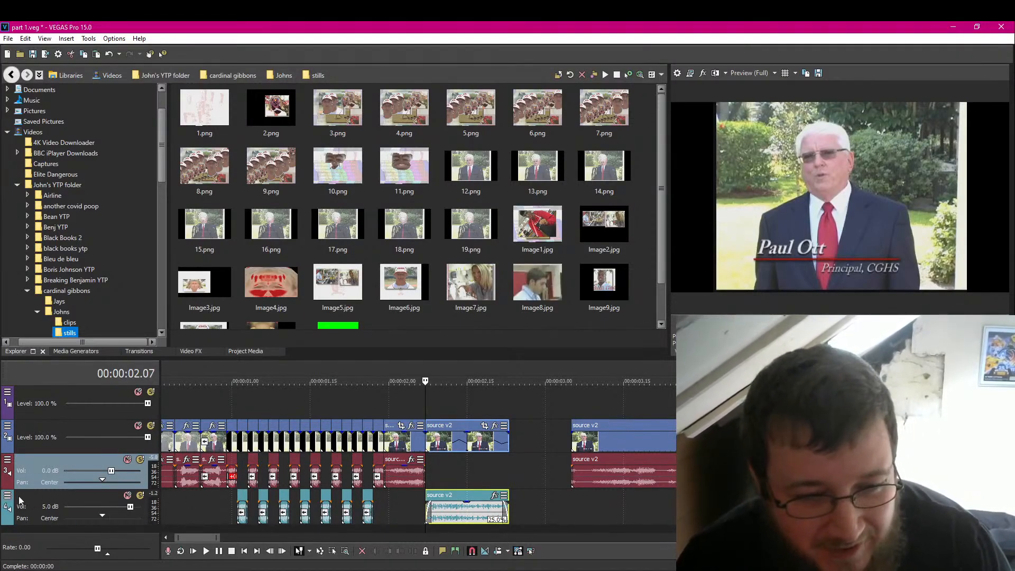
mouse_move(130, 507)
mouse_down()
mouse_move(164, 513)
mouse_move(127, 507)
mouse_up()
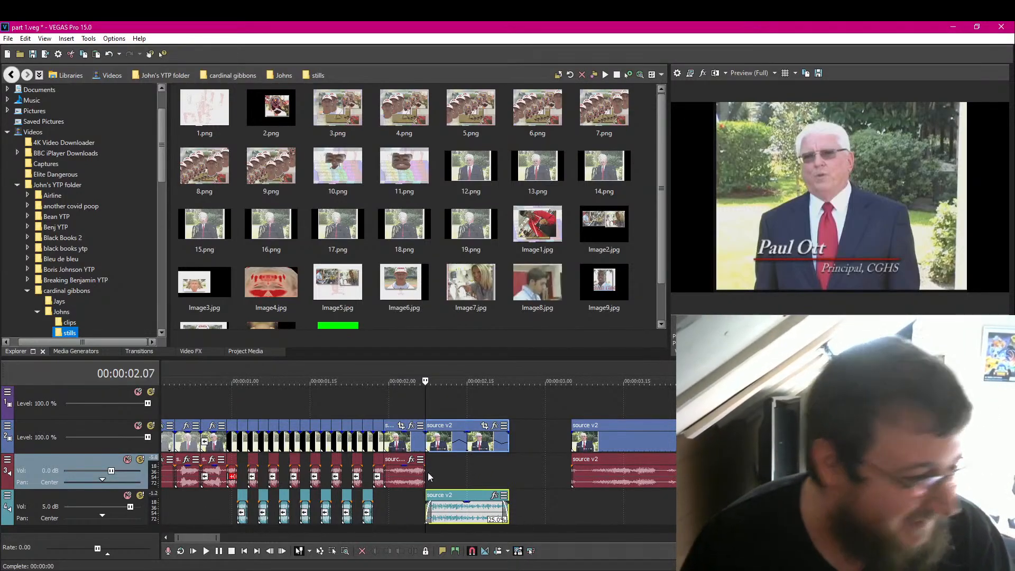
Step: Copy the preview frame at 00:00:02.07, the start of the slowed piece, and paste it into a blank Paint canvas
click(513, 447)
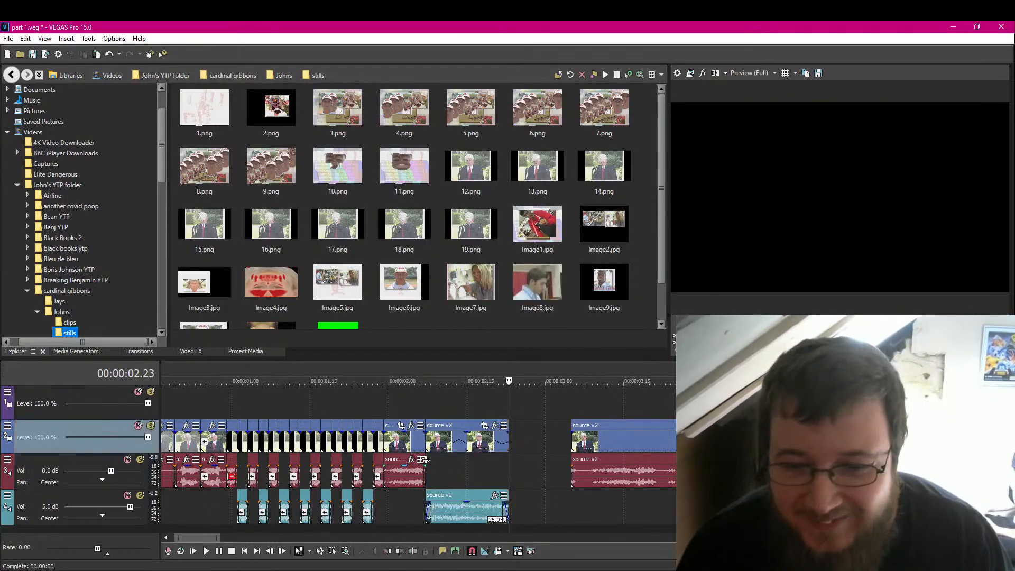
click(426, 472)
key(Right)
key(Right)
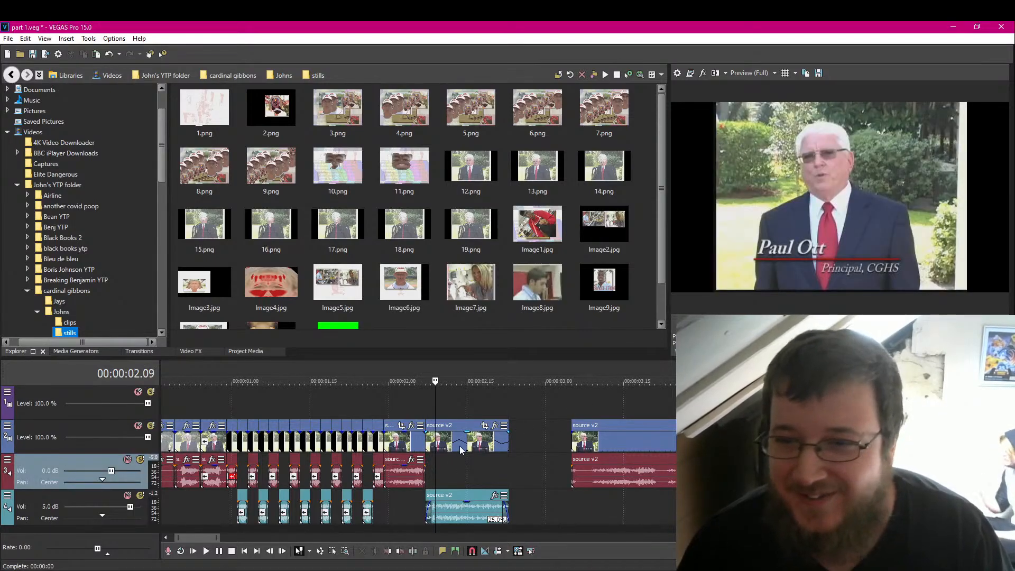
key(Right)
key(Right)
key(Right)
key(Left)
key(Left)
key(Left)
key(Left)
key(Left)
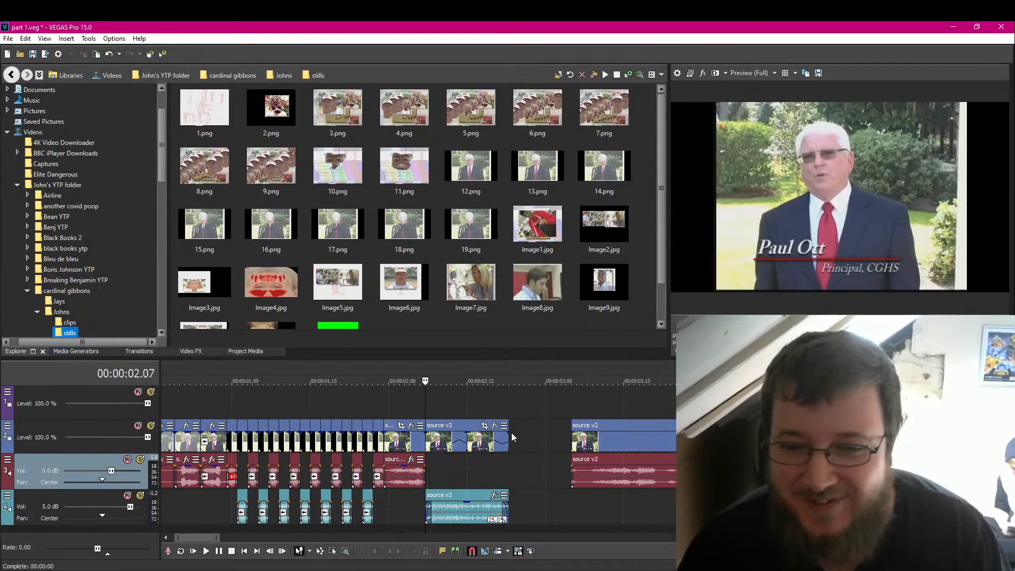
click(805, 75)
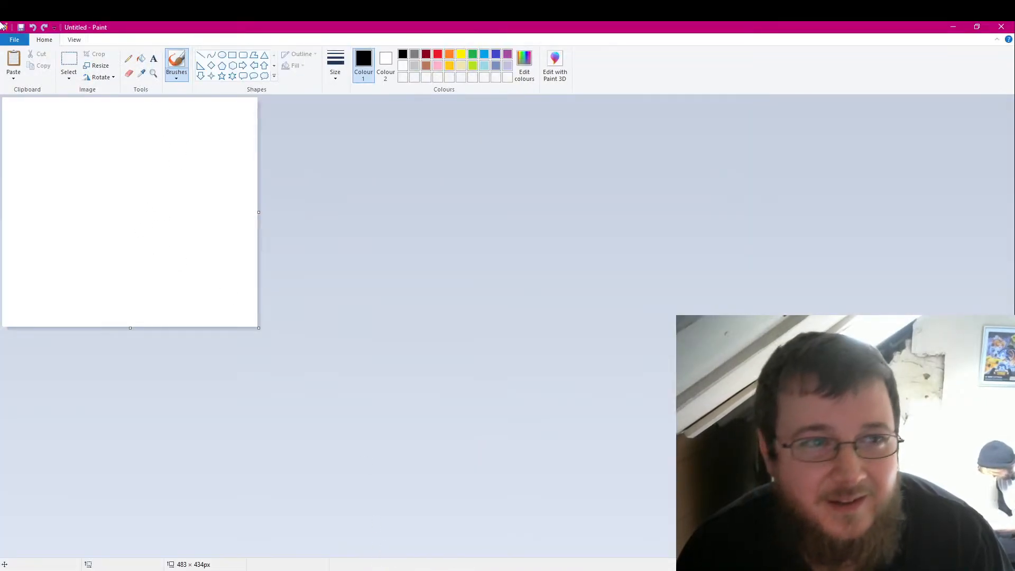
click(16, 68)
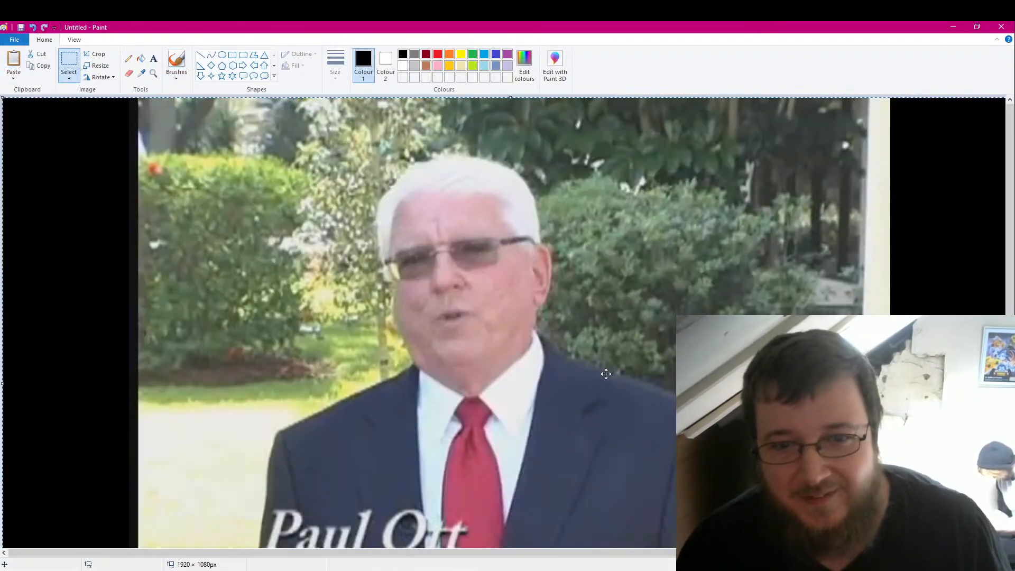
ctrl+scroll(605, 374, down, 1)
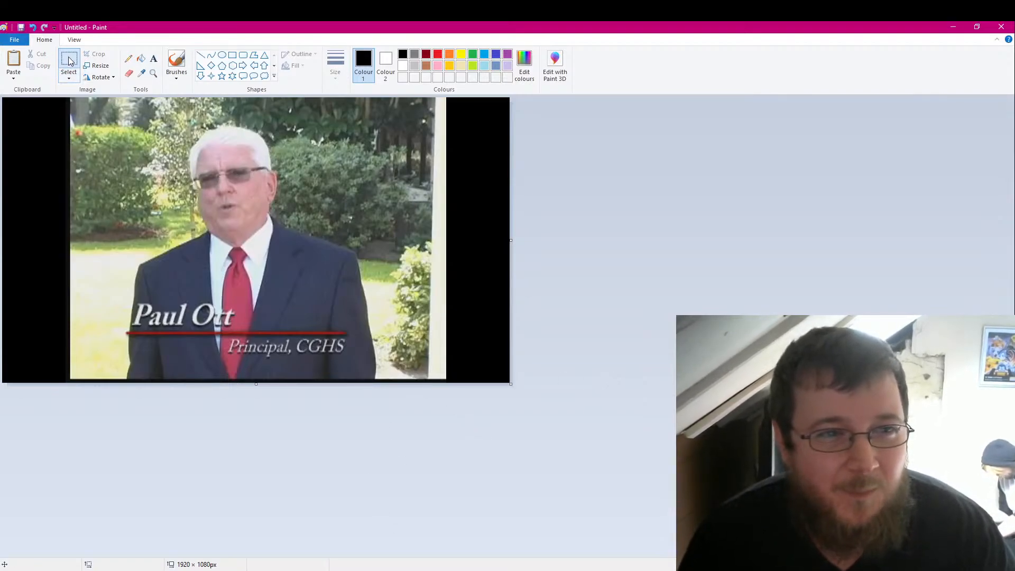
Step: Outline the man's head with a free-form selection, invert it and delete everything around the head
click(71, 78)
click(79, 113)
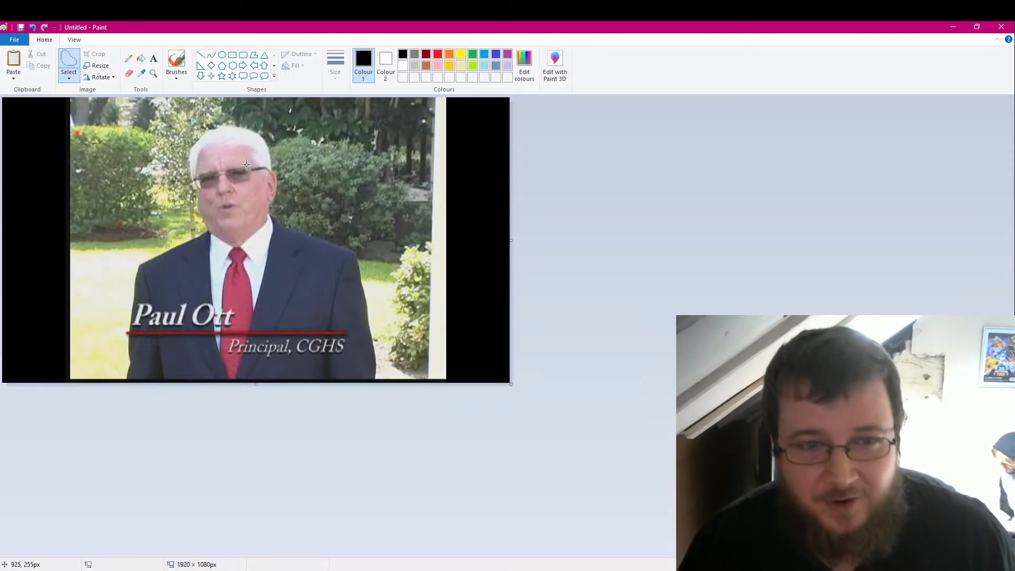
ctrl+scroll(254, 164, up, 1)
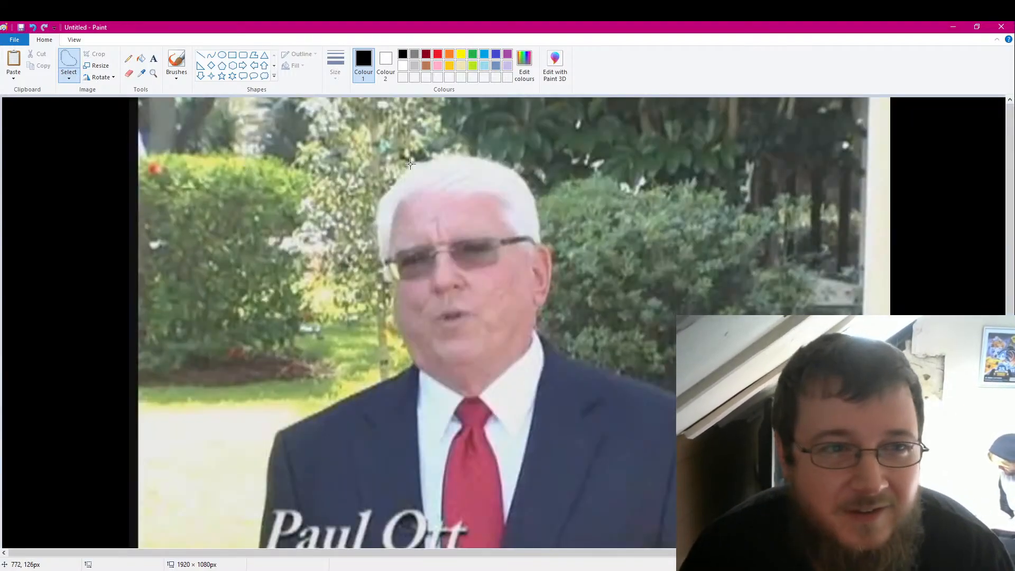
drag(411, 165, 423, 159)
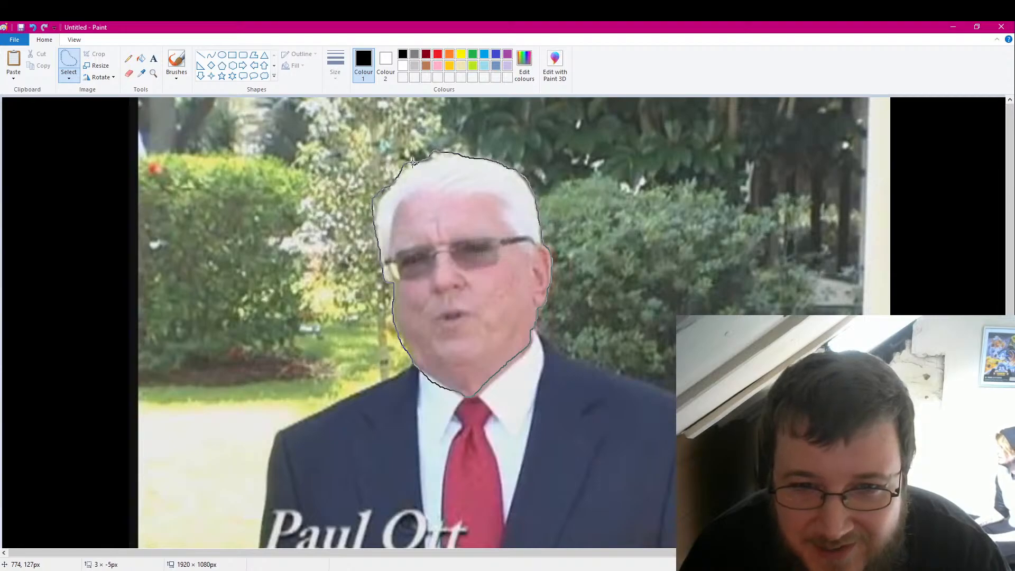
drag(415, 166, 412, 167)
click(69, 76)
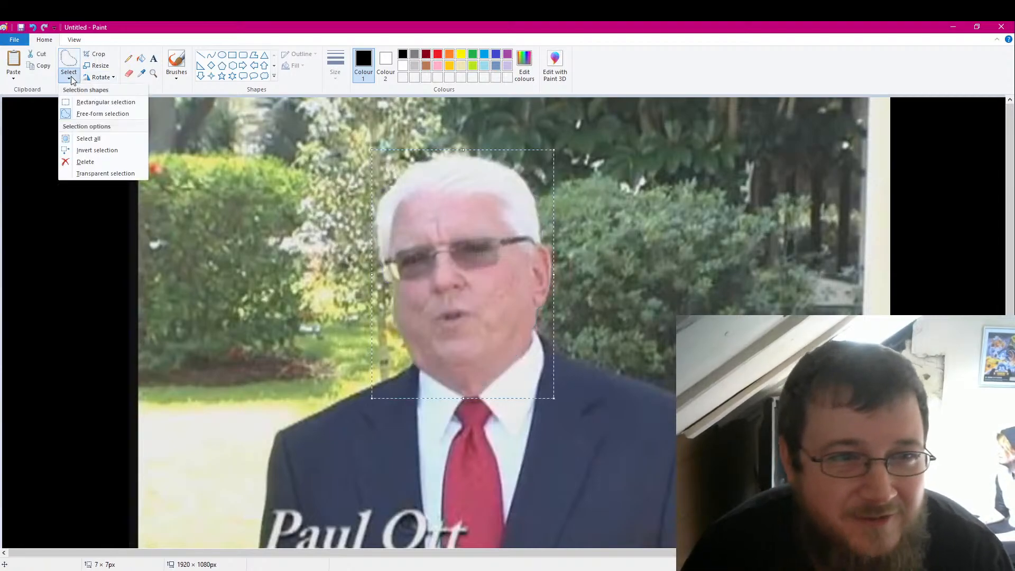
click(90, 151)
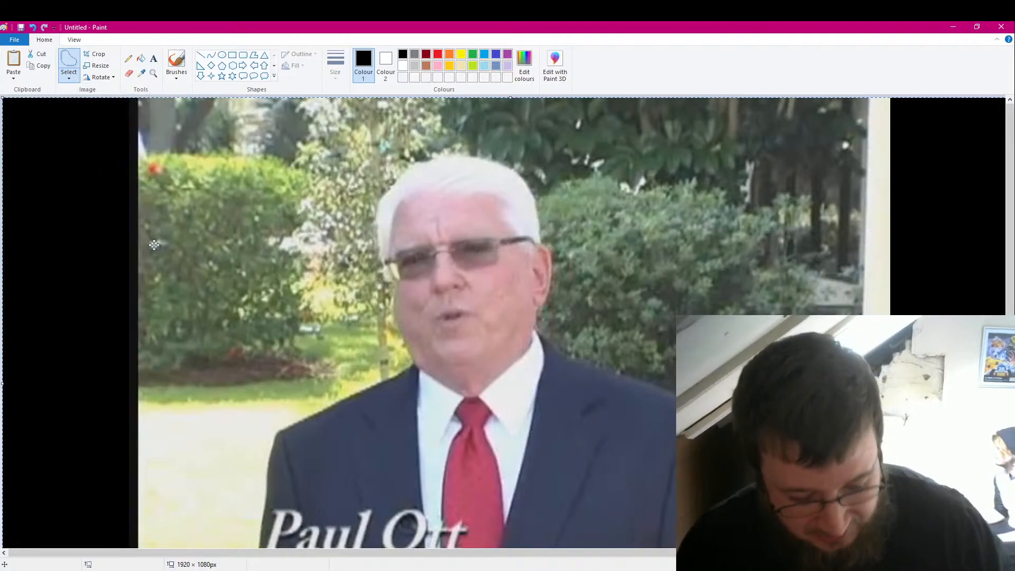
key(Delete)
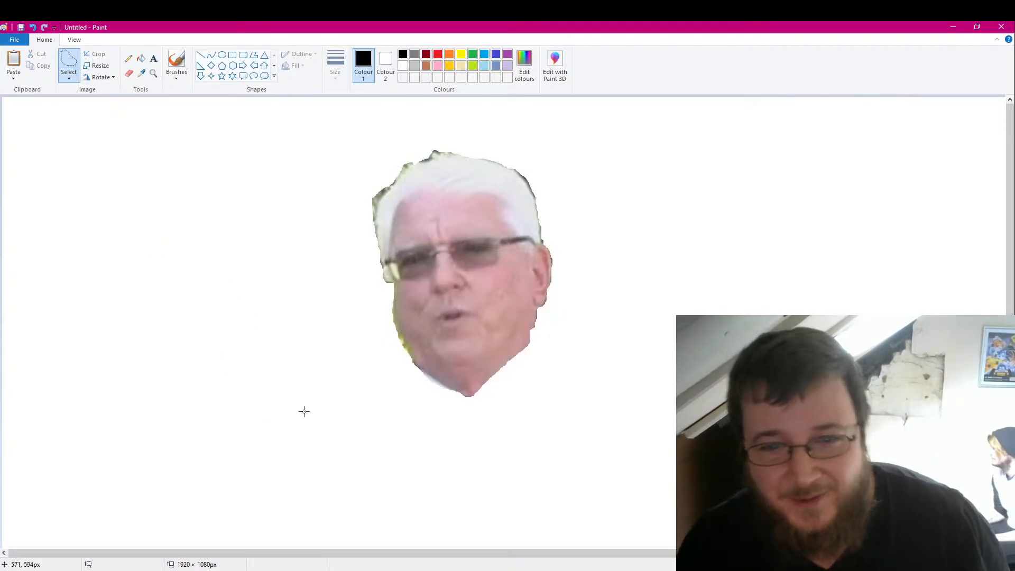
Step: Fill the white background around the cut-out head with bright green (Red 0, Green 255, Blue 0)
scroll(265, 376, down, 1)
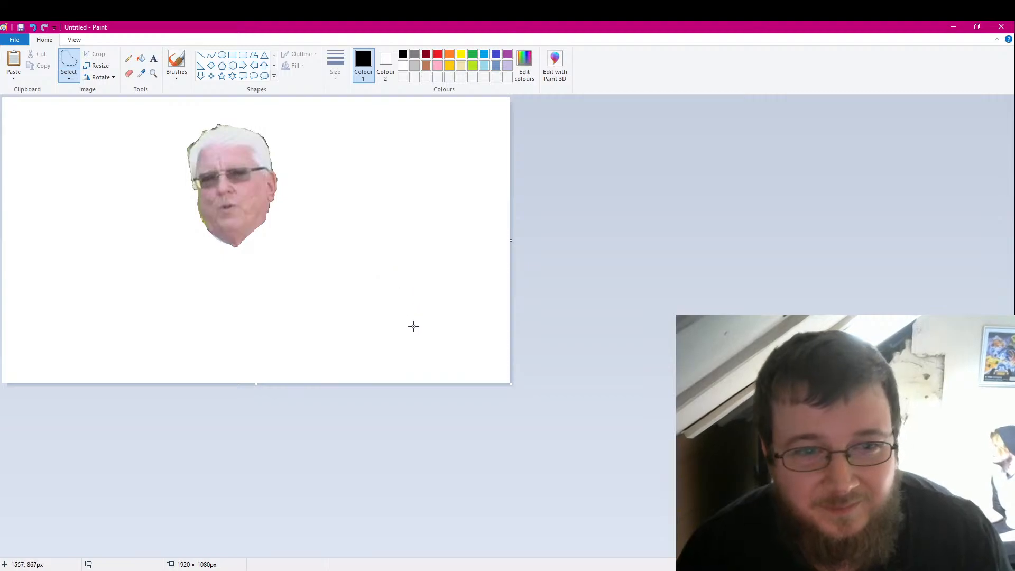
ctrl+scroll(414, 327, up, 2)
ctrl+scroll(411, 329, down, 1)
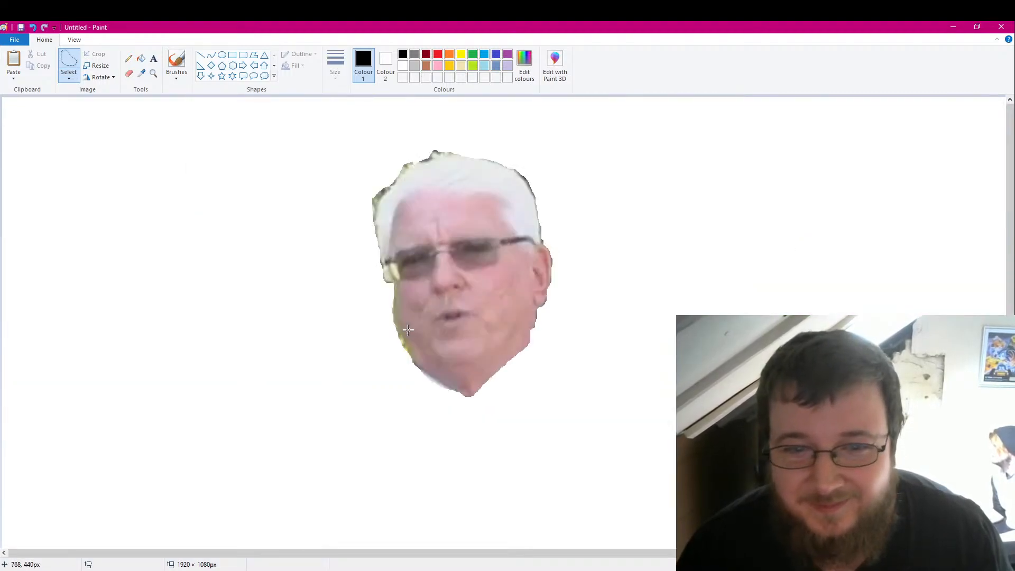
ctrl+scroll(224, 153, down, 1)
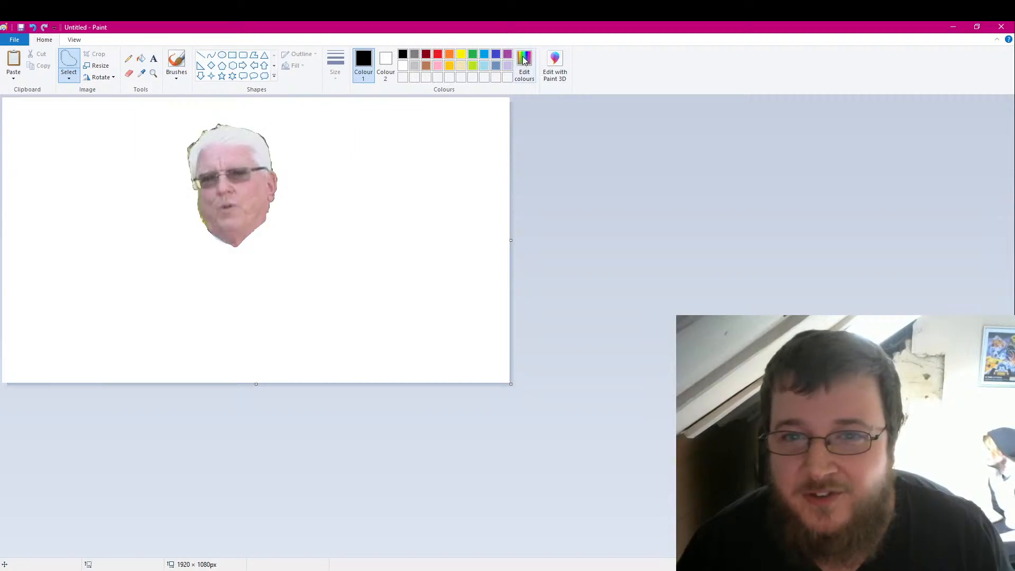
click(524, 61)
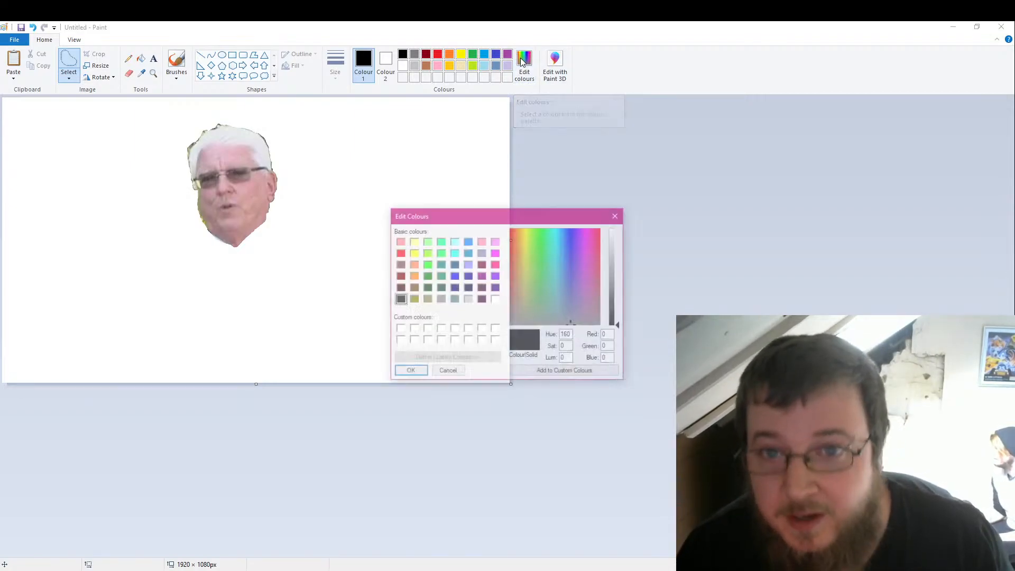
click(427, 264)
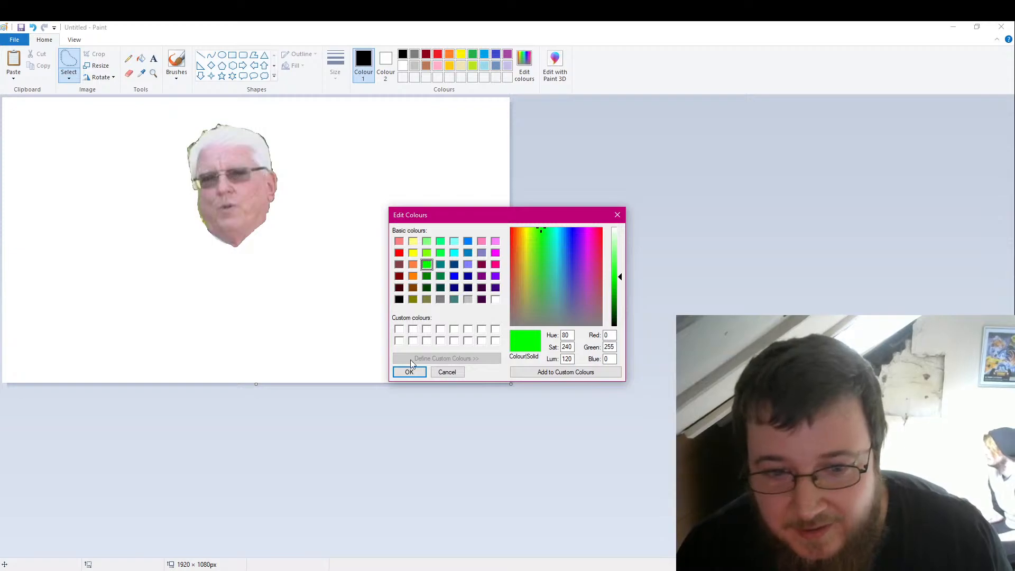
click(409, 374)
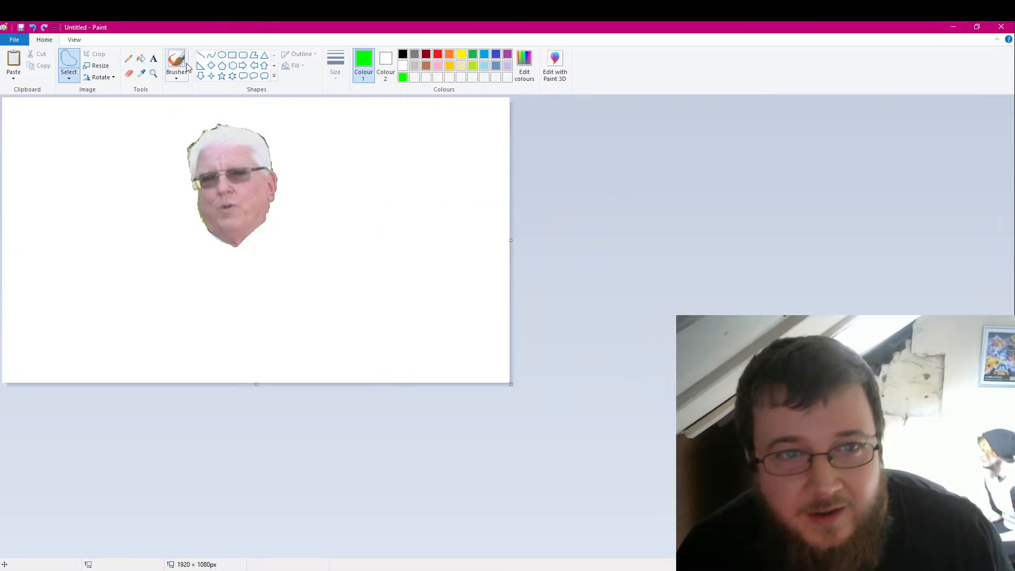
click(140, 58)
click(404, 217)
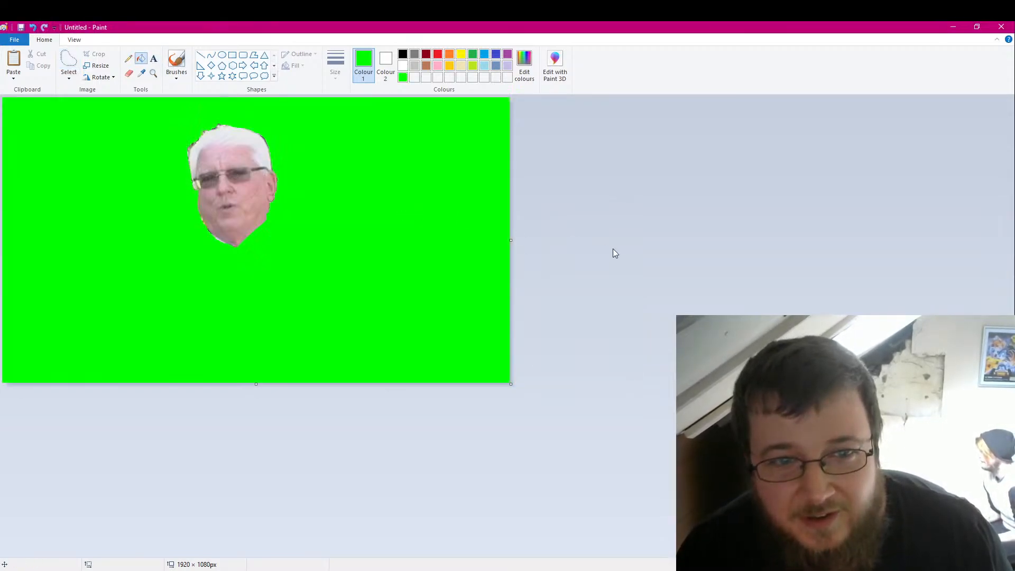
Step: Save the green-screen head as a PNG named 20 in the stills folder
click(22, 27)
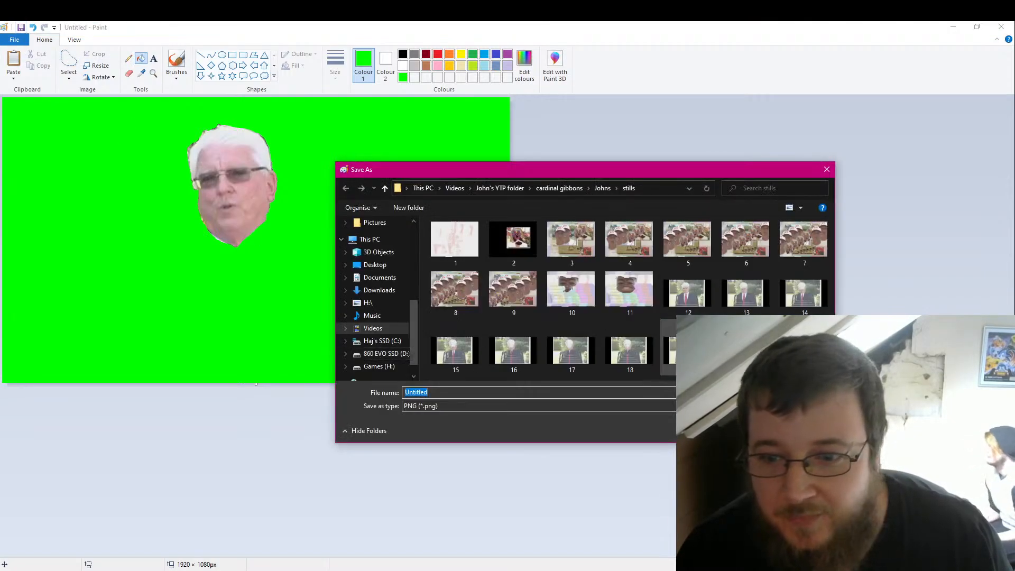
double_click(661, 392)
text(20)
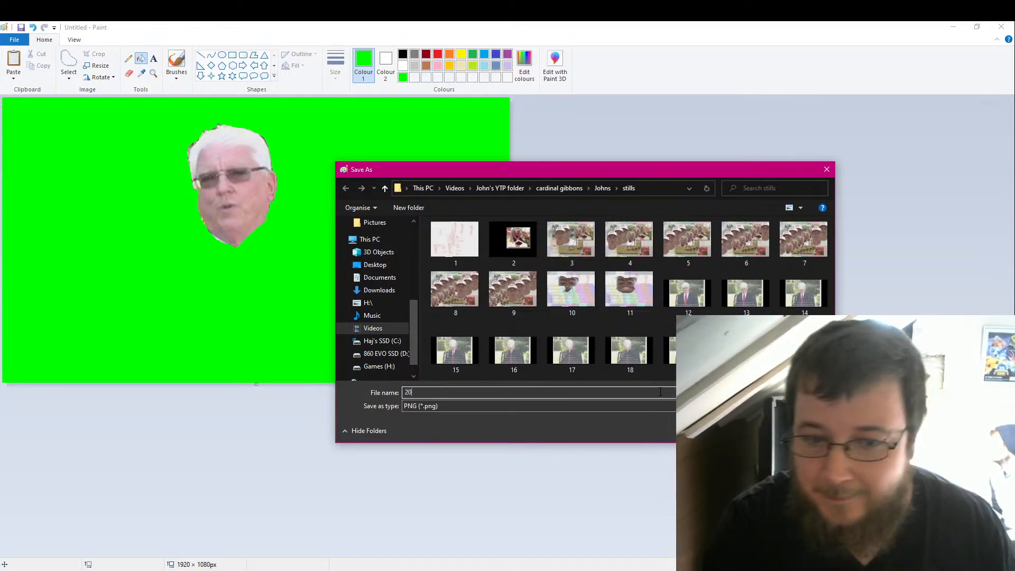
key(Return)
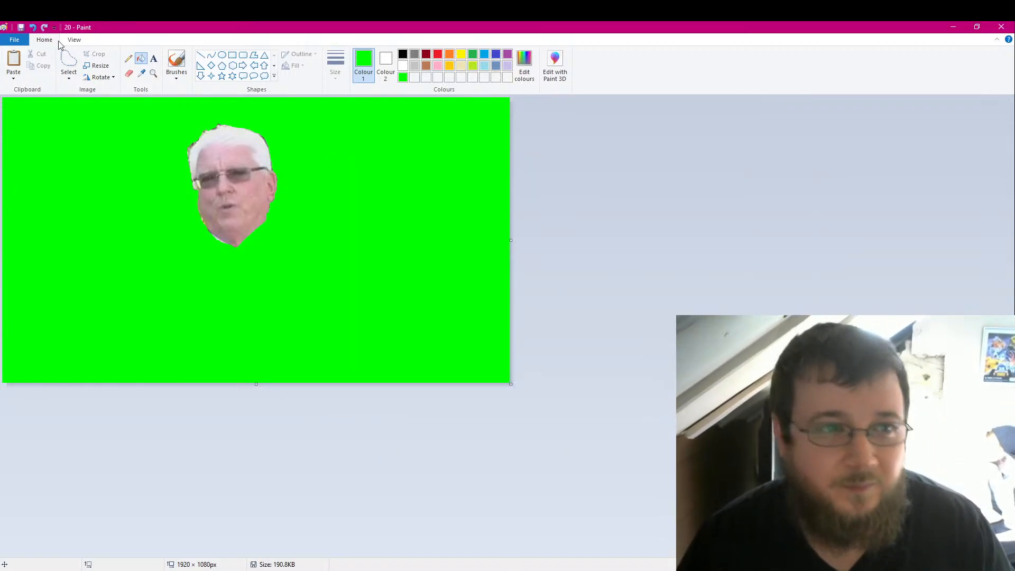
Step: Undo the green fill and the background deletion to restore the full frame
key(ctrl+z)
key(ctrl+z)
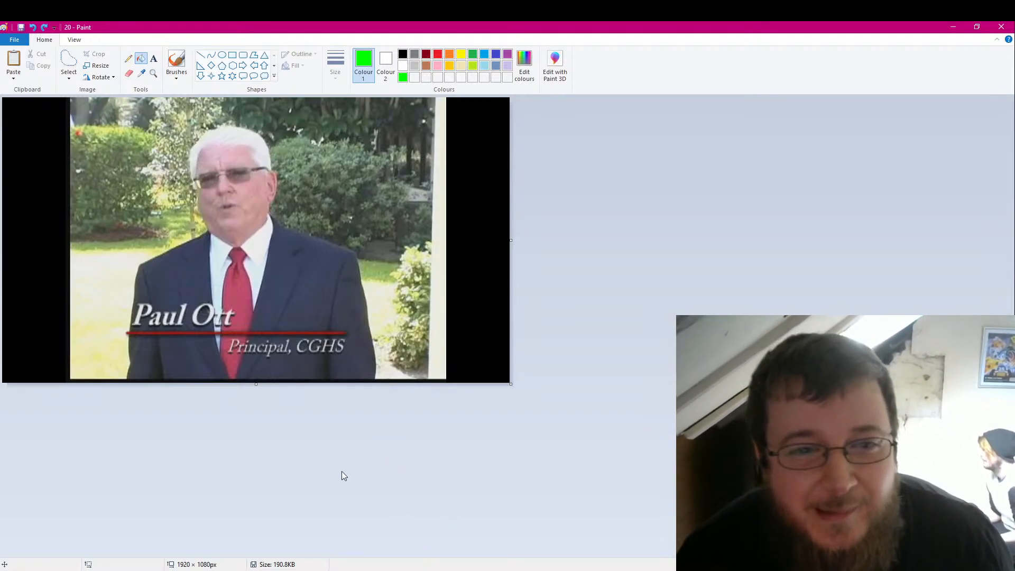
scroll(345, 477, up, 1)
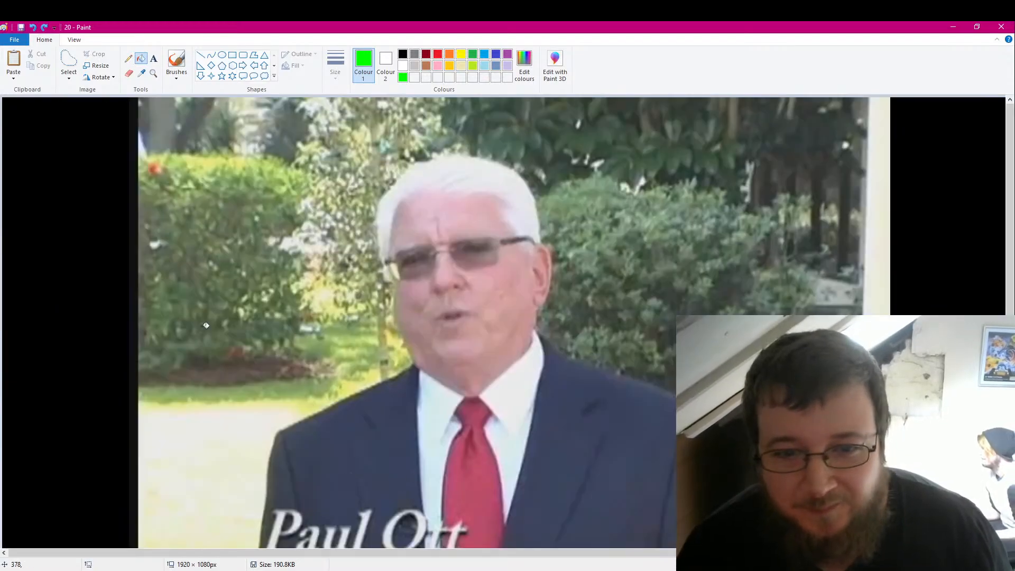
Step: Select the man's visible ear with a free-form selection and enlarge it to about 235 × 251 px beside his head
click(69, 74)
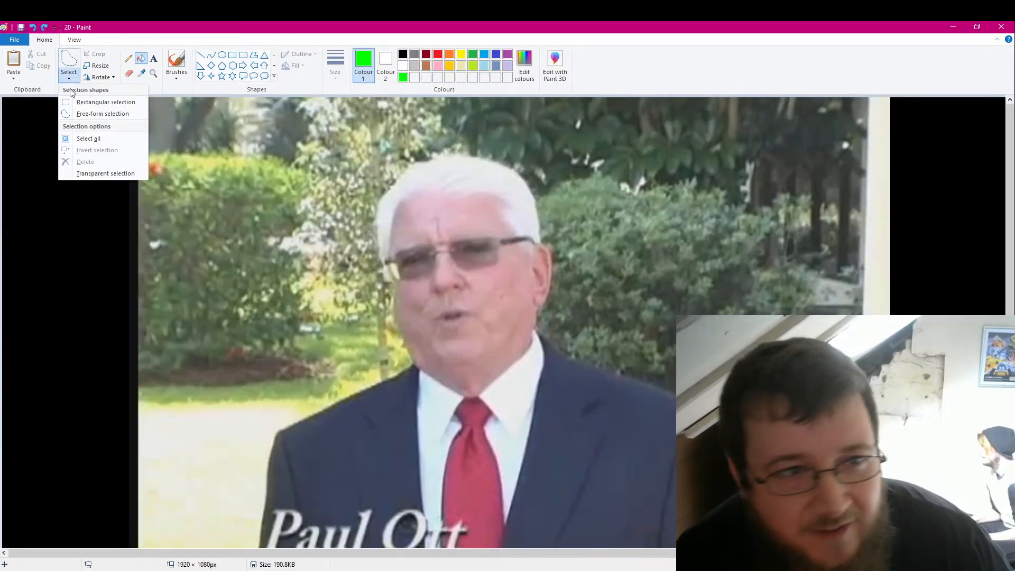
click(89, 114)
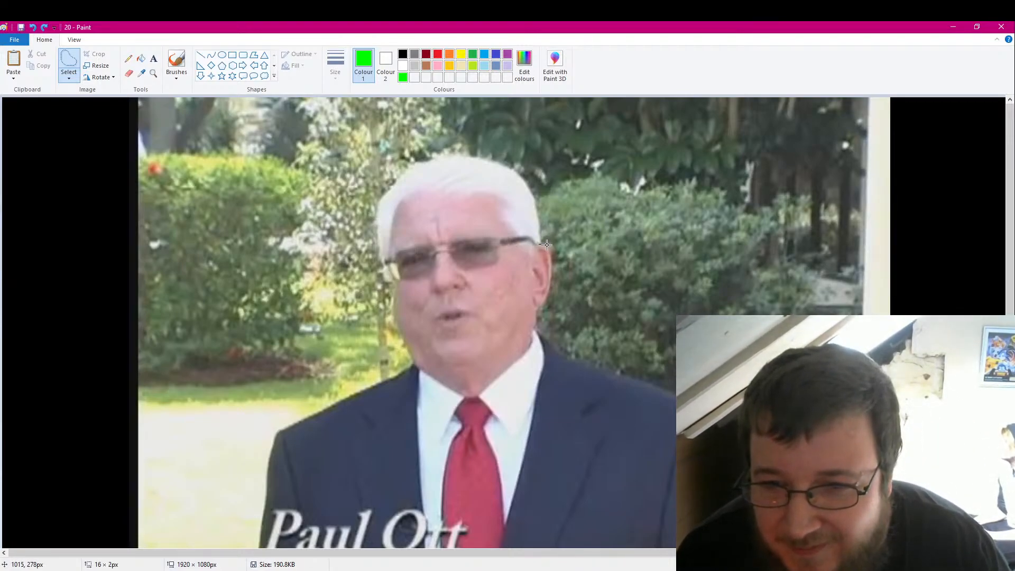
drag(550, 280, 541, 302)
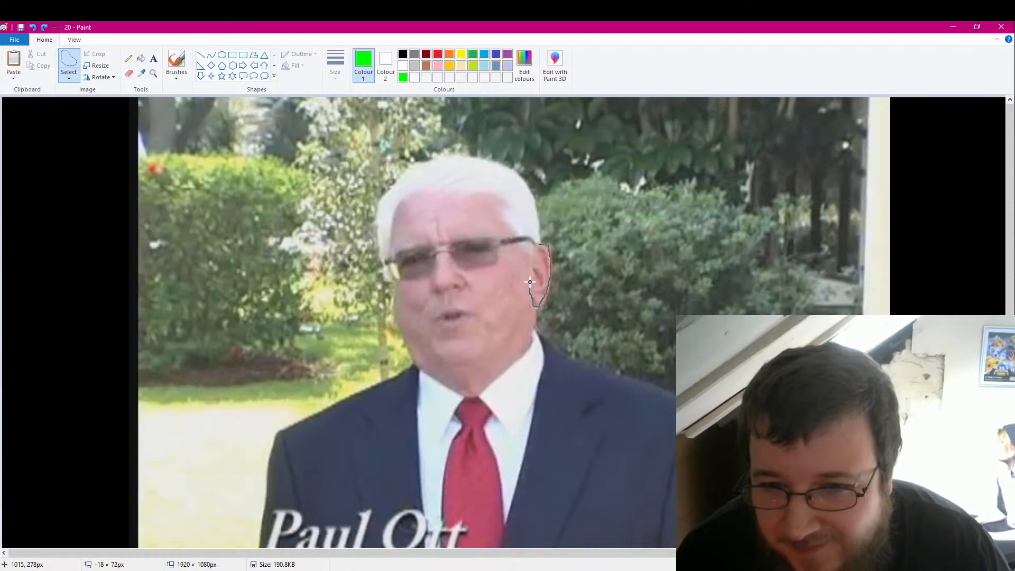
mouse_move(530, 282)
mouse_down()
mouse_move(539, 244)
mouse_move(654, 175)
mouse_move(570, 292)
mouse_up()
key(ctrl+v)
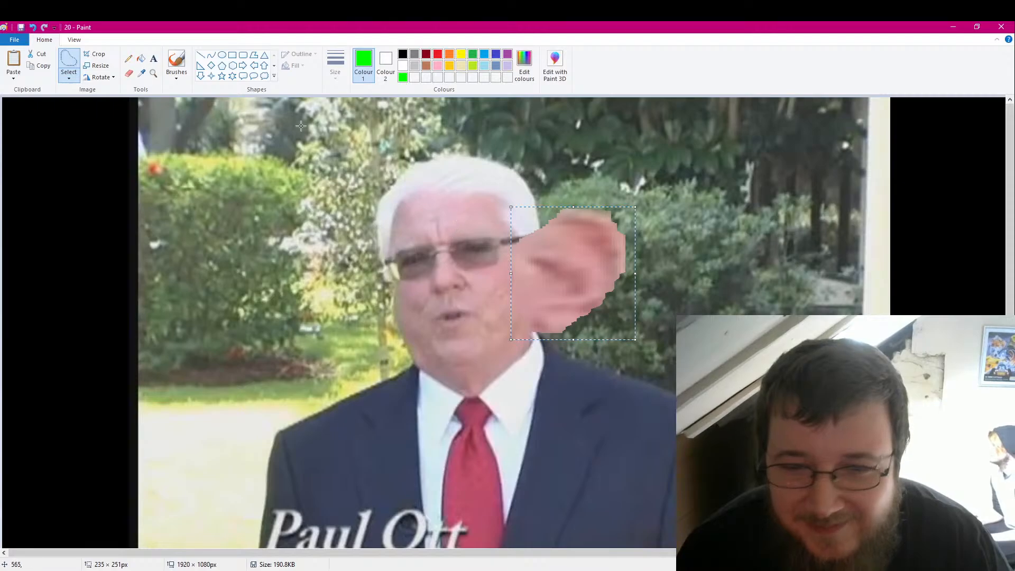
Step: Paste a second copy of the enlarged ear with transparent selection on and flip it horizontally
click(69, 75)
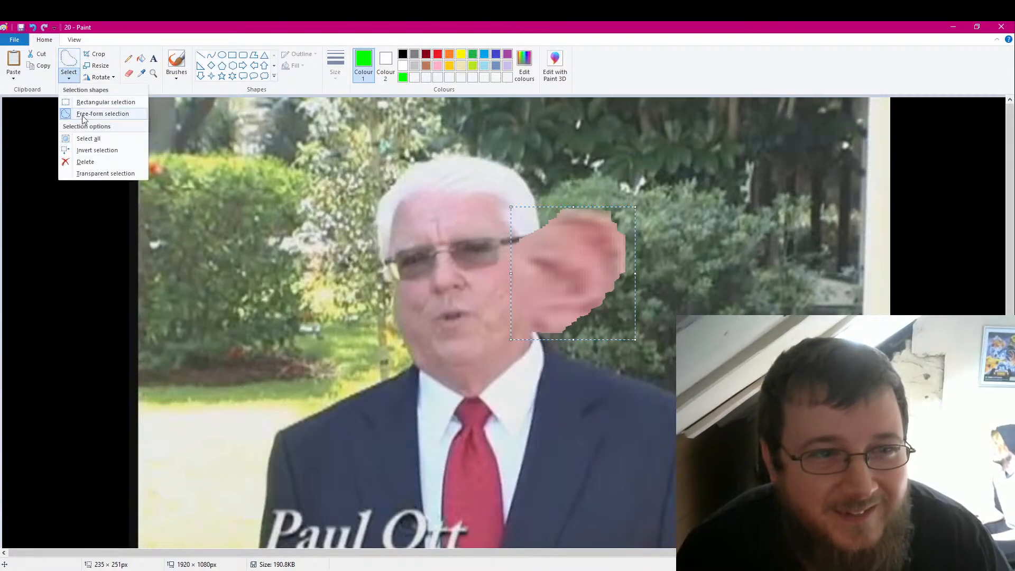
click(14, 60)
click(69, 76)
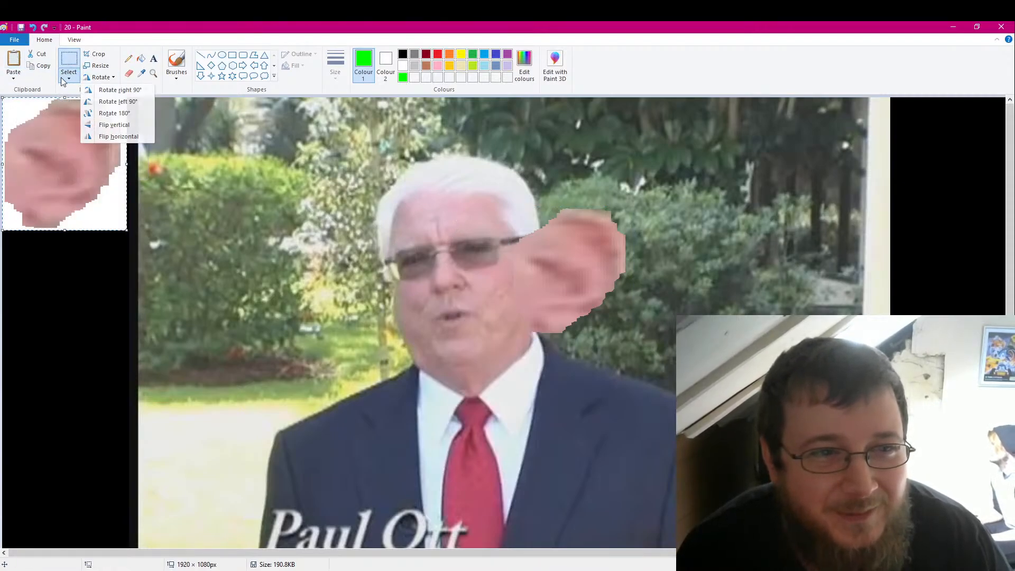
click(106, 102)
click(103, 173)
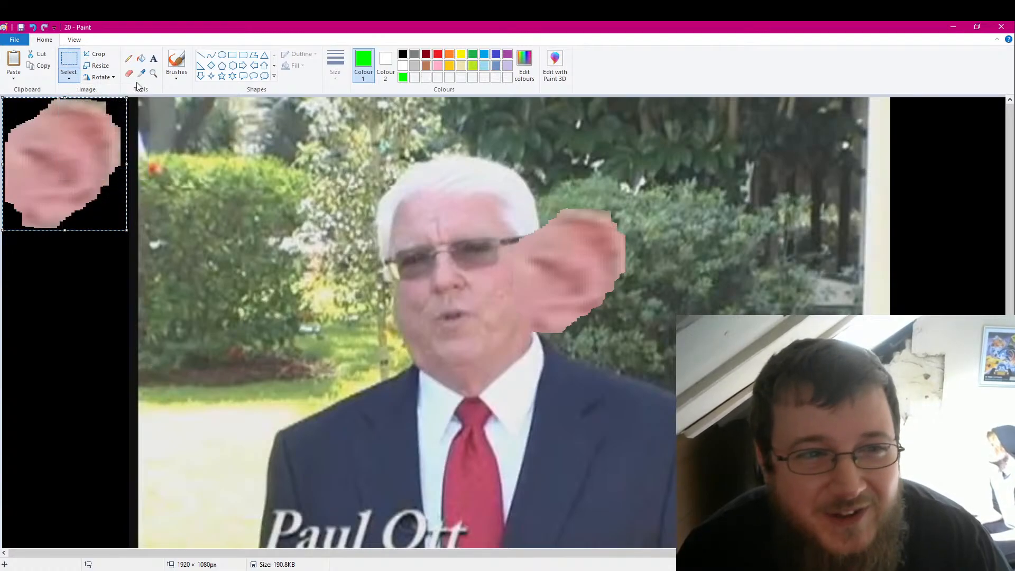
click(104, 77)
click(118, 137)
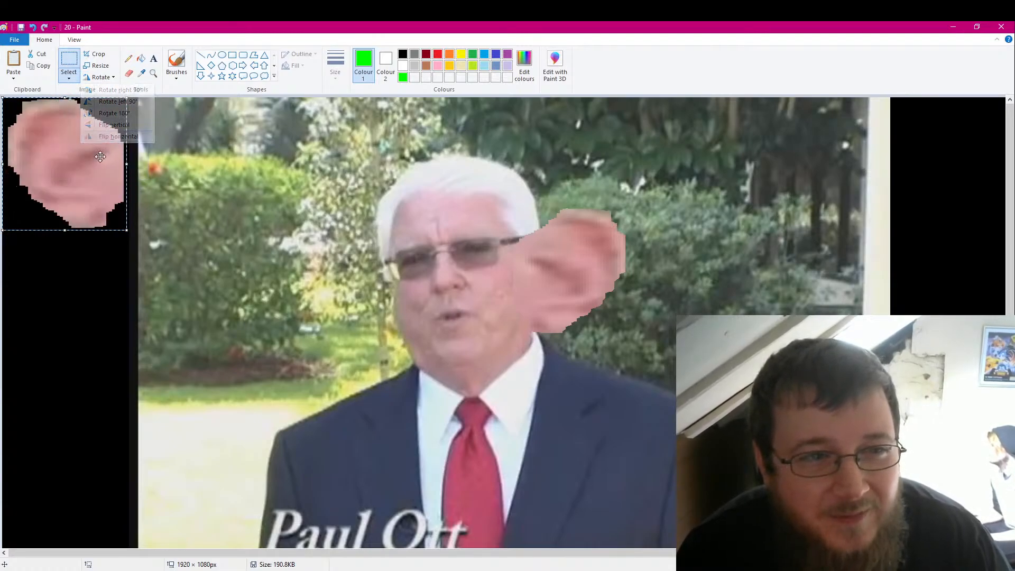
Step: Place the flipped ear on the other side of the man's head and shrink it to about 221 × 236 px
drag(68, 169, 334, 271)
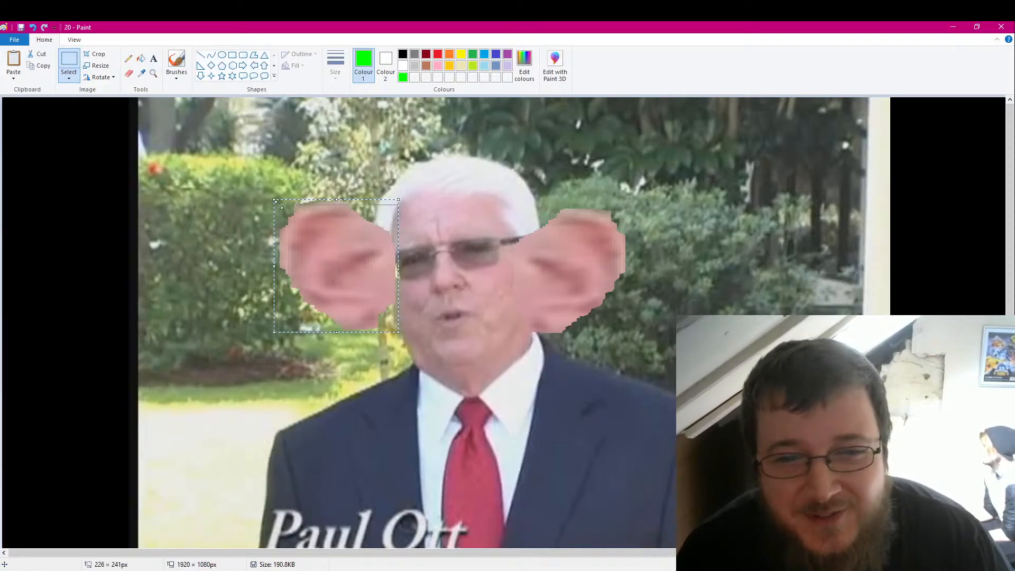
drag(275, 201, 279, 204)
drag(371, 290, 373, 291)
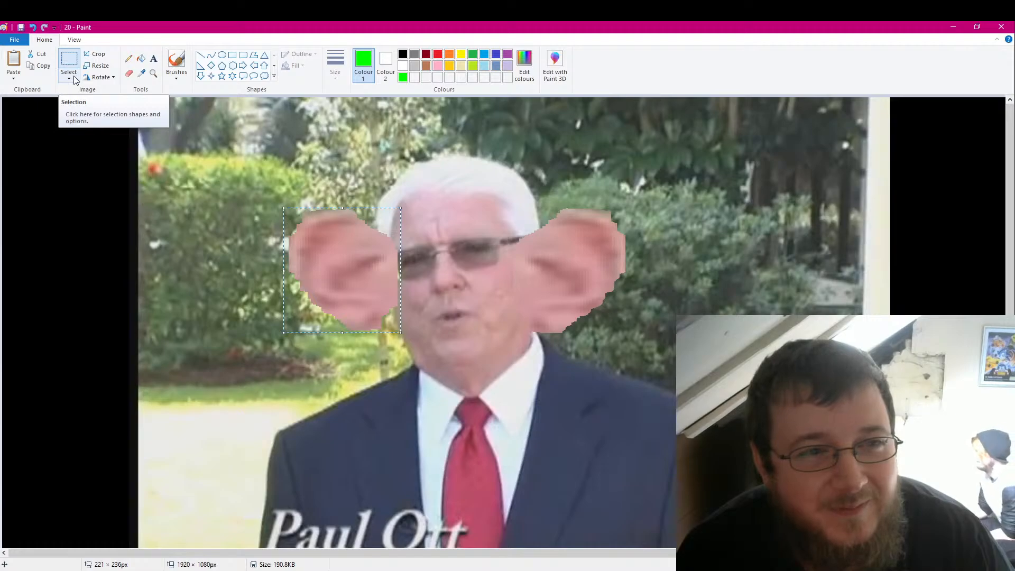
Step: Draw a rectangle about 104 × 56 px with black outline and solid fill over the sunglass lens beside the flipped ear
click(404, 55)
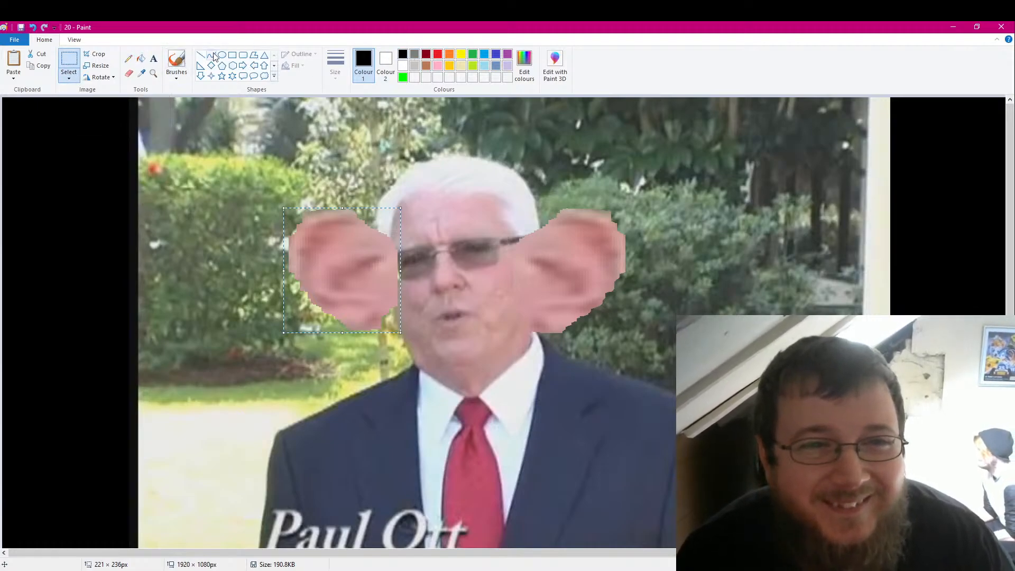
click(233, 55)
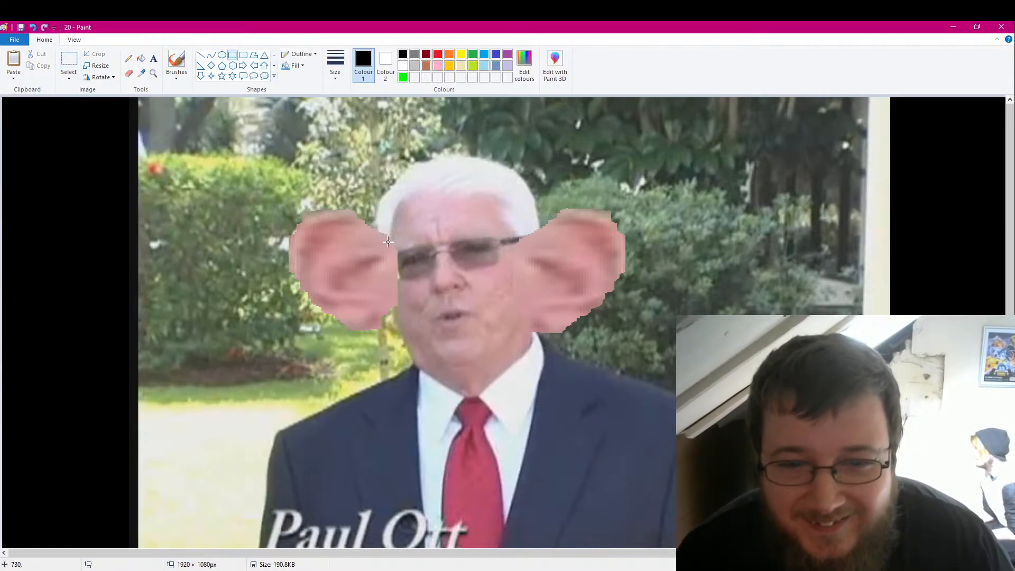
click(294, 65)
click(309, 93)
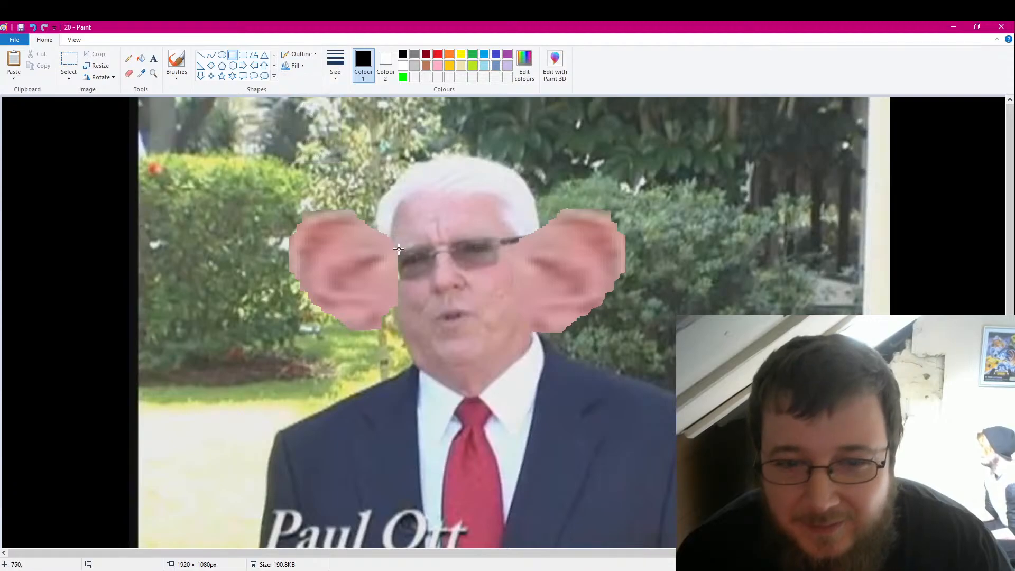
mouse_move(394, 246)
mouse_down()
mouse_move(423, 272)
mouse_move(450, 275)
mouse_up()
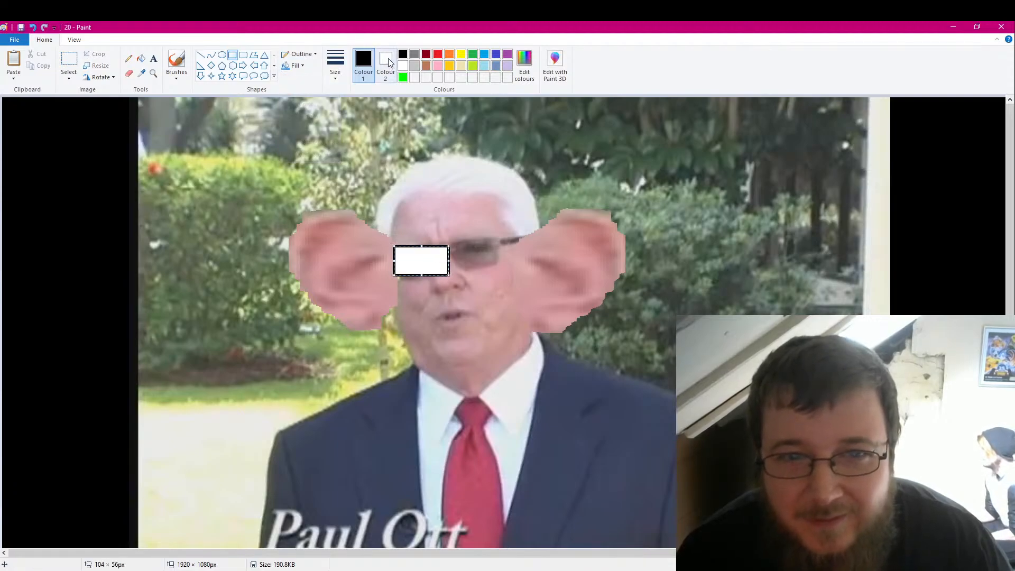
Step: Make the rectangle's fill black, refit it to its lens and cover the other lens with a black rectangle about 128 × 52 px
click(388, 63)
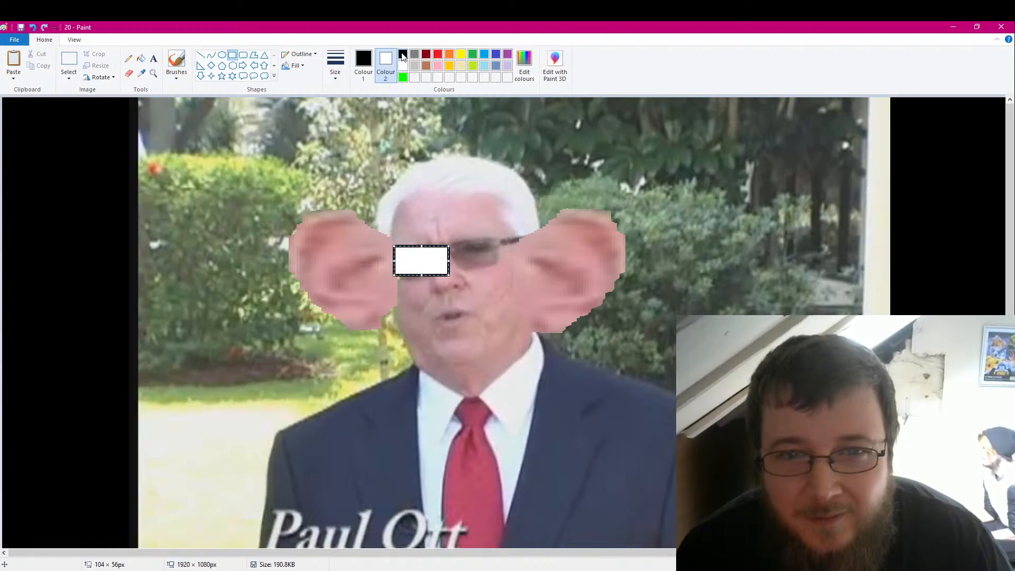
click(404, 55)
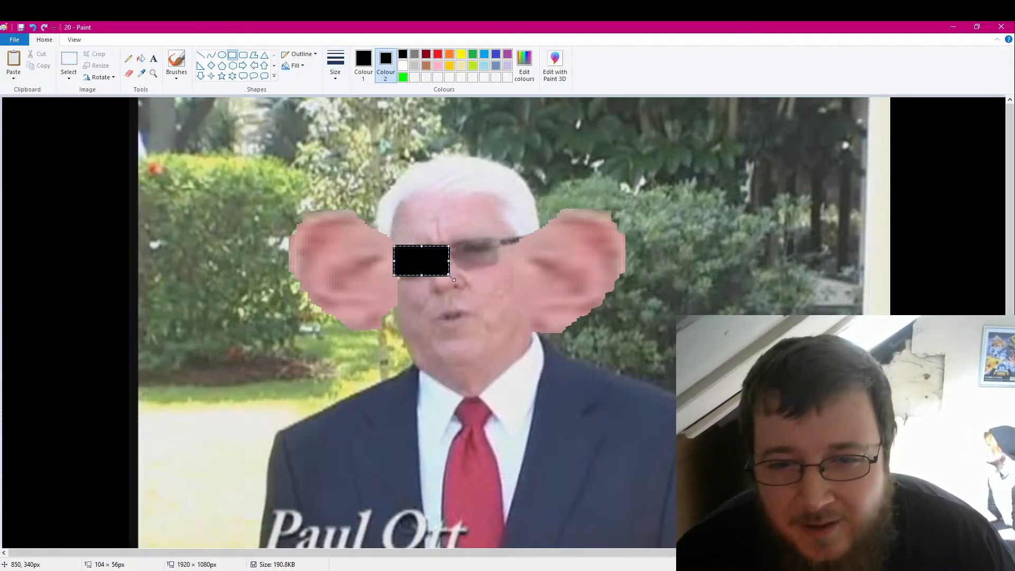
drag(449, 276, 522, 272)
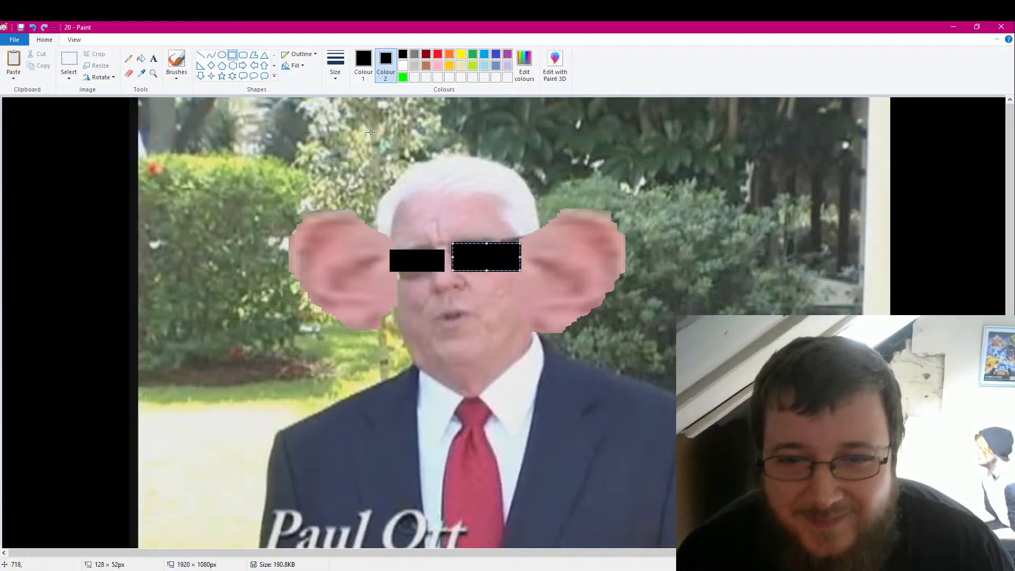
Step: Draw the sunglasses' frame with thickest-size black lines: an arm about 60 × 30 px to the ear and a bridge about 23 × 1 px between lenses
click(201, 56)
click(335, 66)
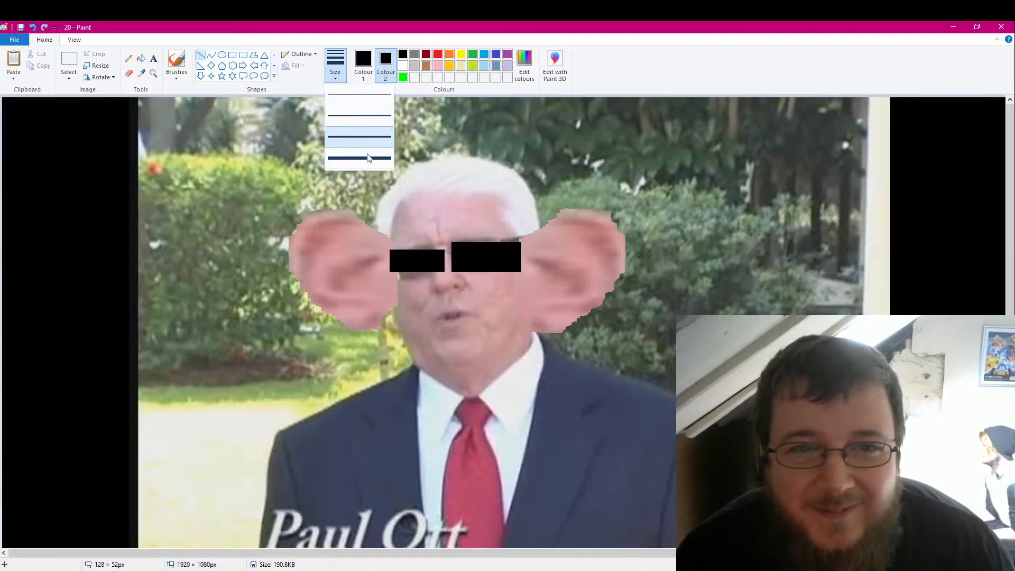
click(372, 160)
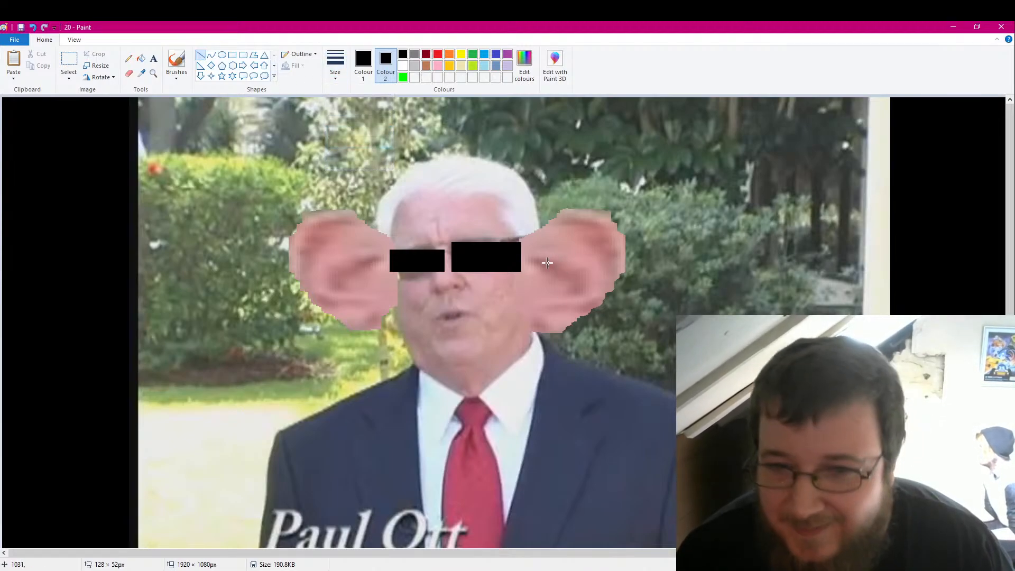
drag(518, 242, 550, 227)
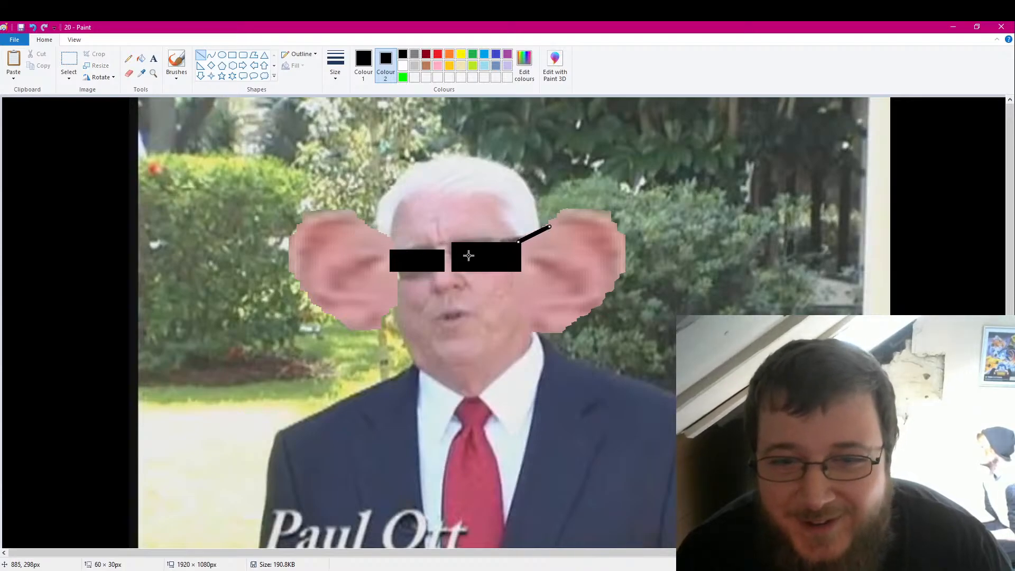
drag(442, 251, 450, 252)
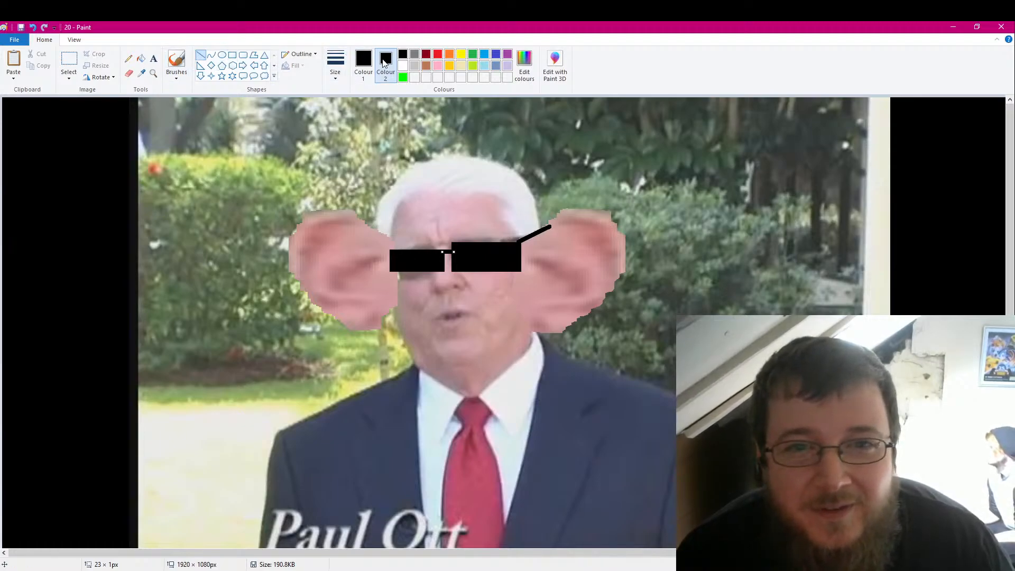
Step: Add a white rectangular highlight to each black lens, about 28 × 6 px on the smaller and 30 × 6 px on the larger
click(363, 62)
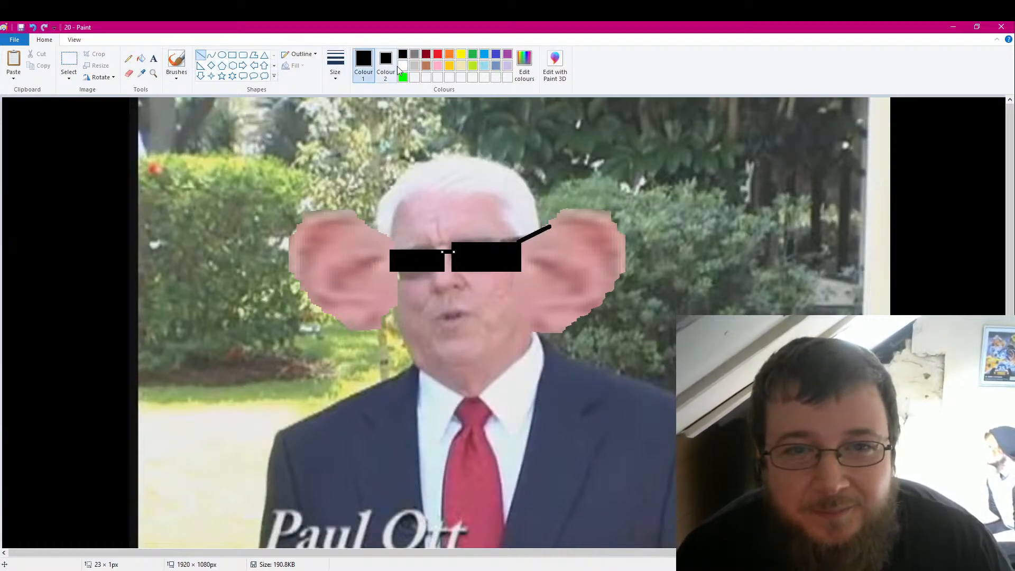
click(402, 66)
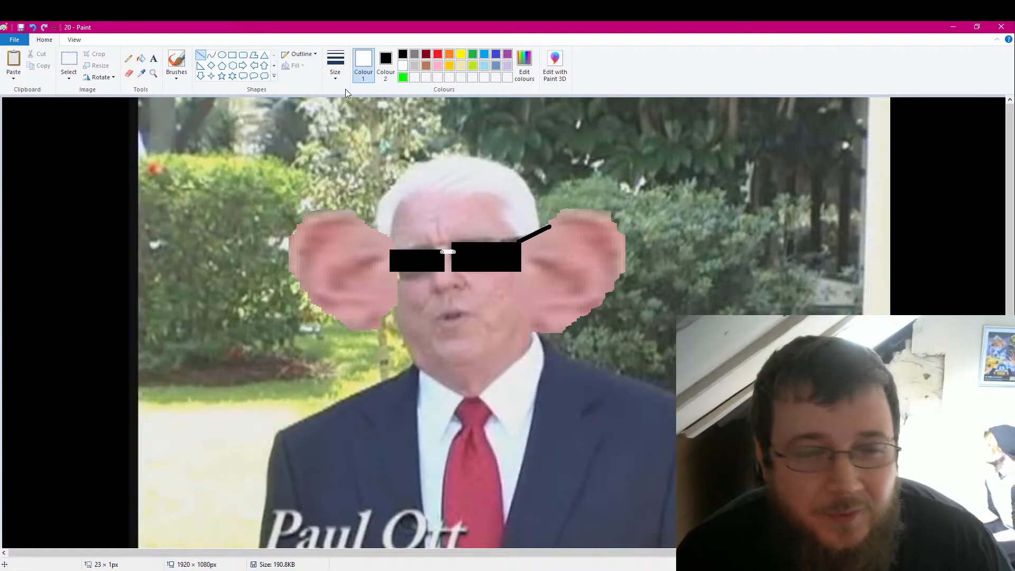
click(402, 54)
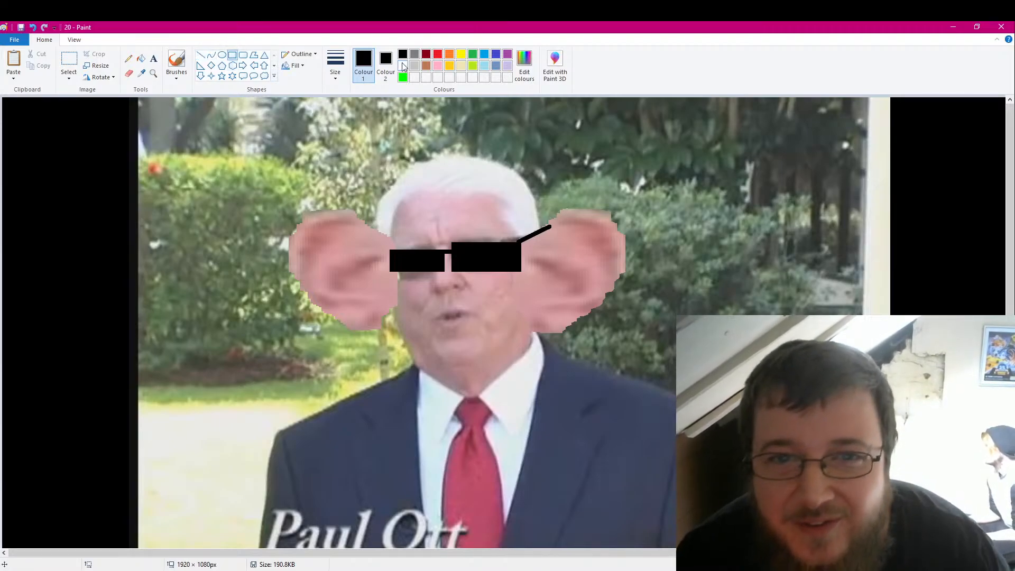
click(403, 66)
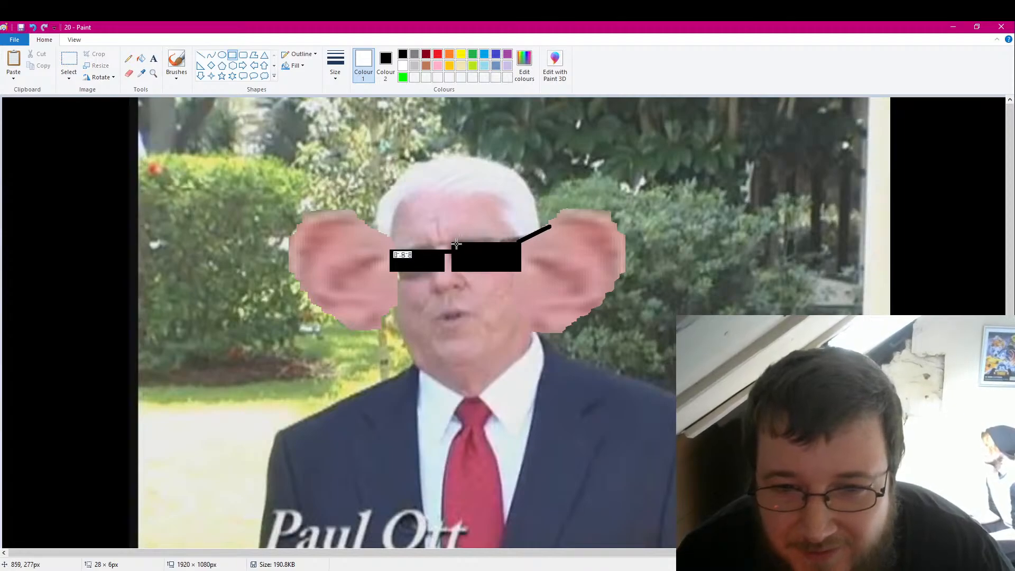
drag(454, 245, 465, 247)
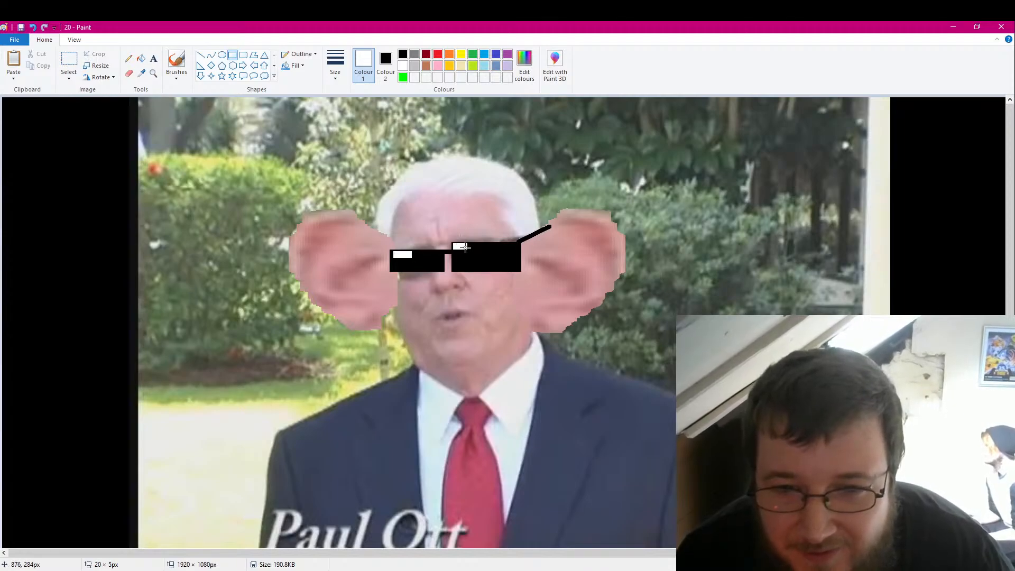
Step: Save the altered picture as a PNG named 21 in the stills folder
click(14, 39)
click(49, 132)
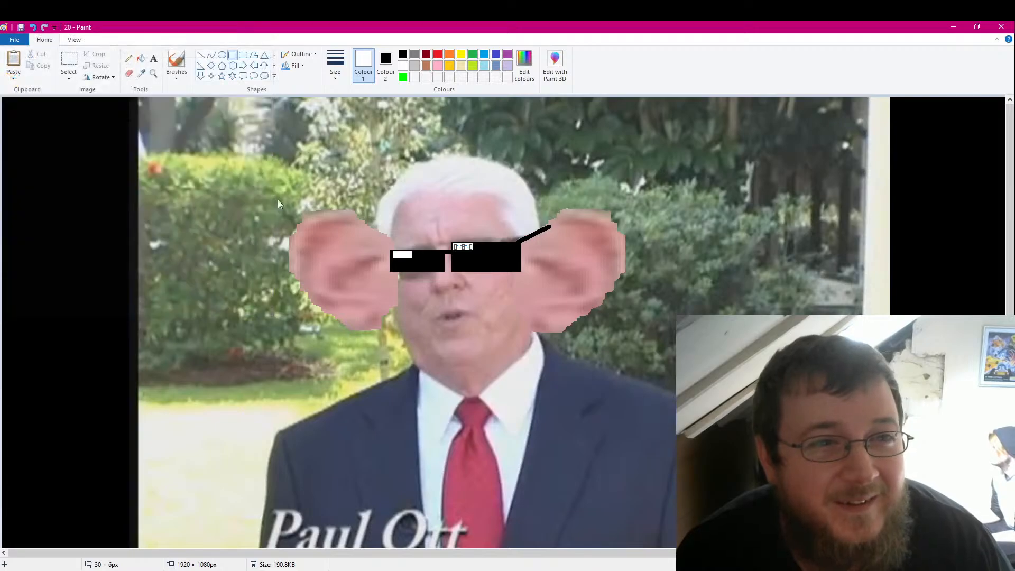
text(20)
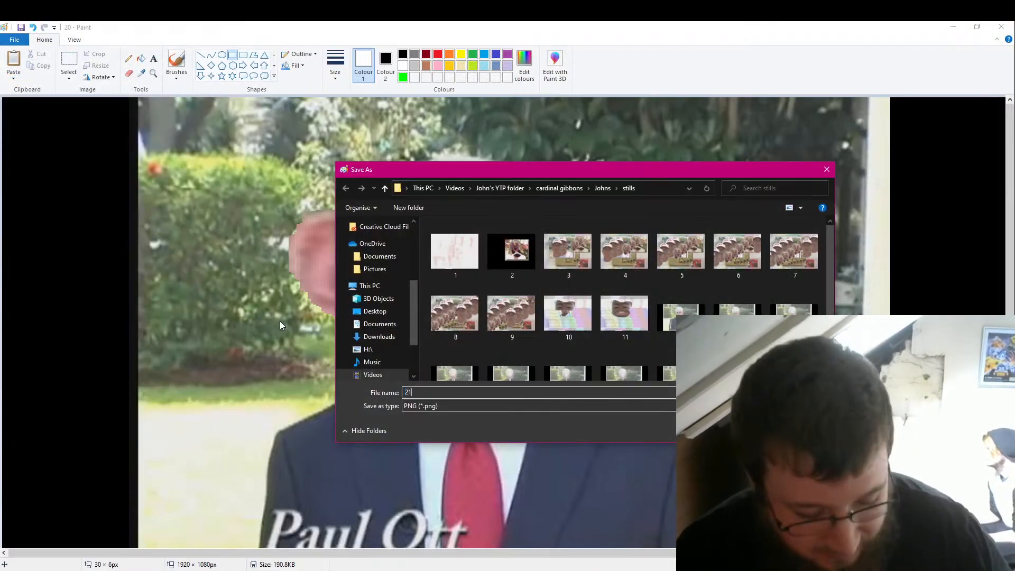
key(Return)
Step: Switch to VEGAS Pro and look through the frames of the source v2 clip that starts at 00:00:02.07
key(alt+Tab)
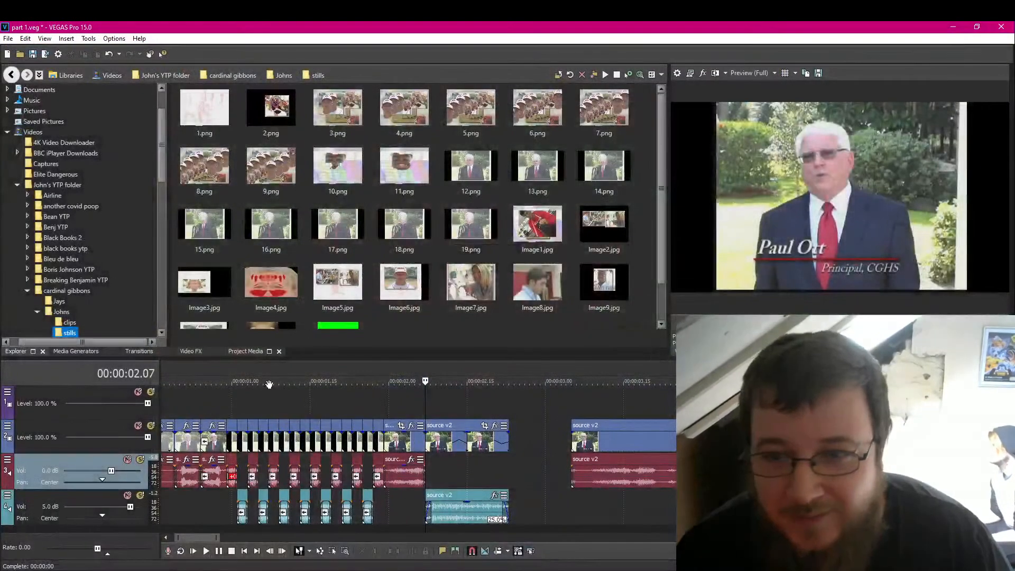
click(513, 437)
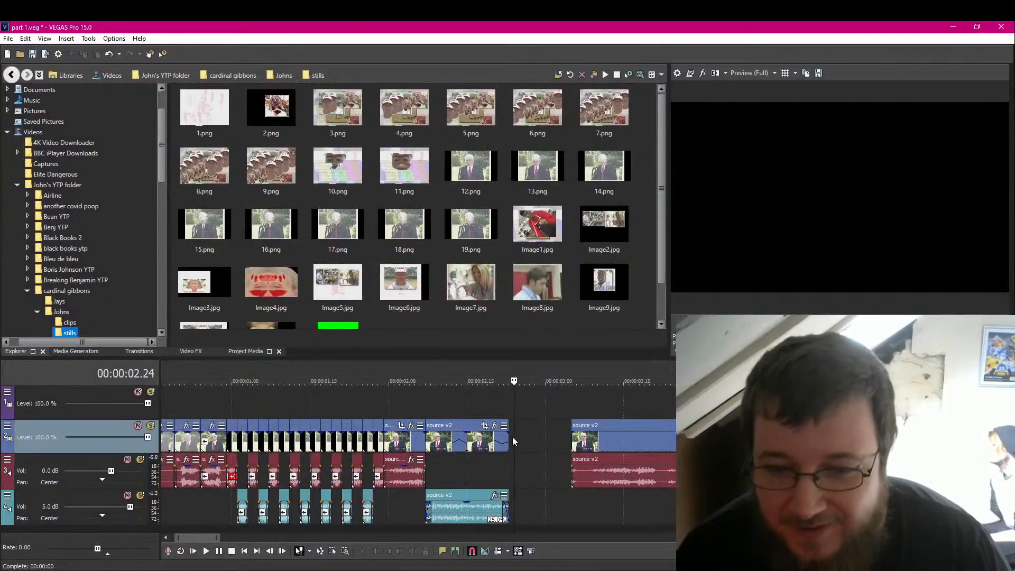
click(423, 399)
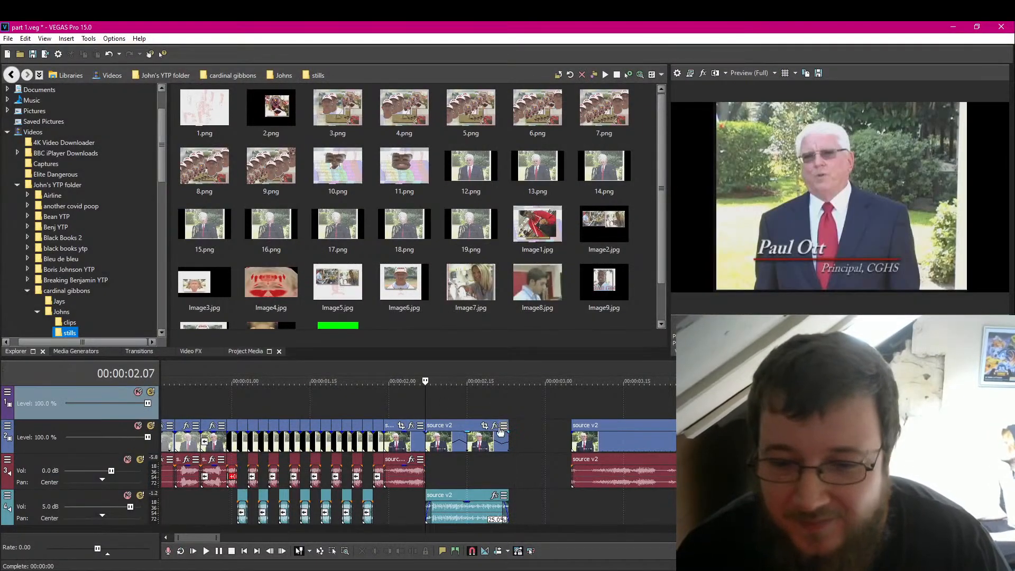
click(487, 448)
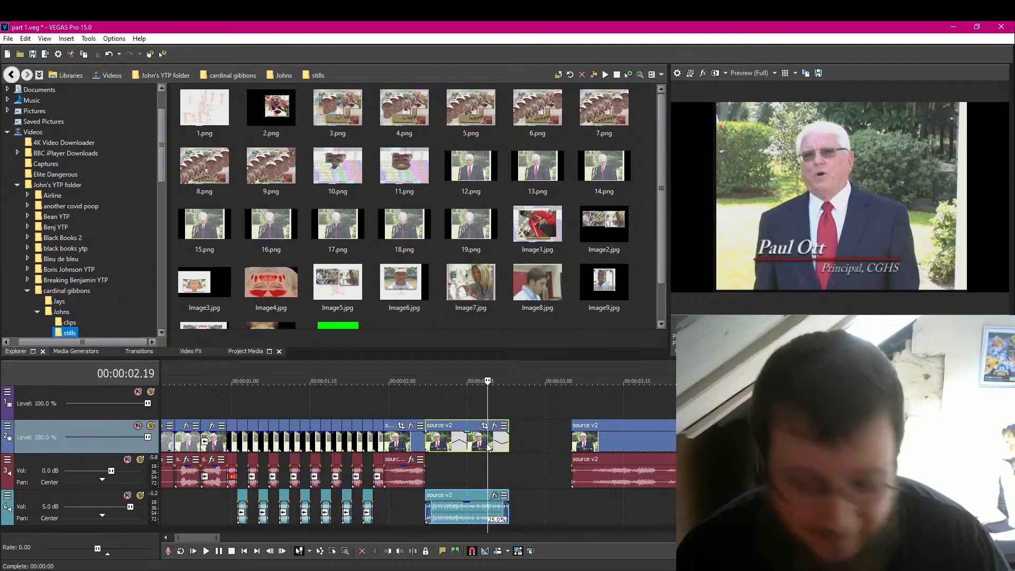
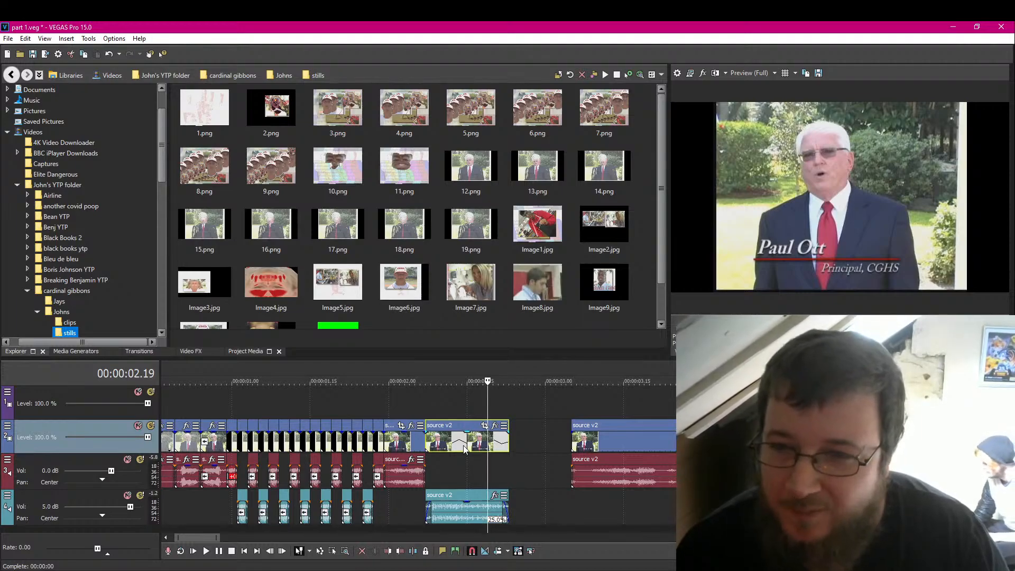
click(442, 445)
key(Left)
key(Left)
key(Left)
key(Left)
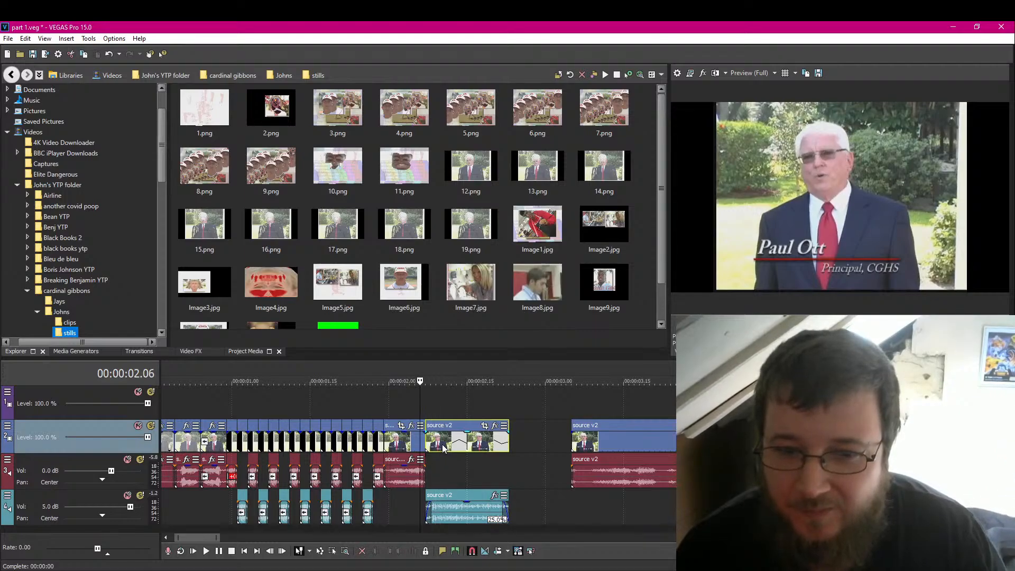
click(446, 445)
Step: Place 20.png on the empty video track directly above the source v2 clip and match it to that clip's length
scroll(370, 301, down, 1)
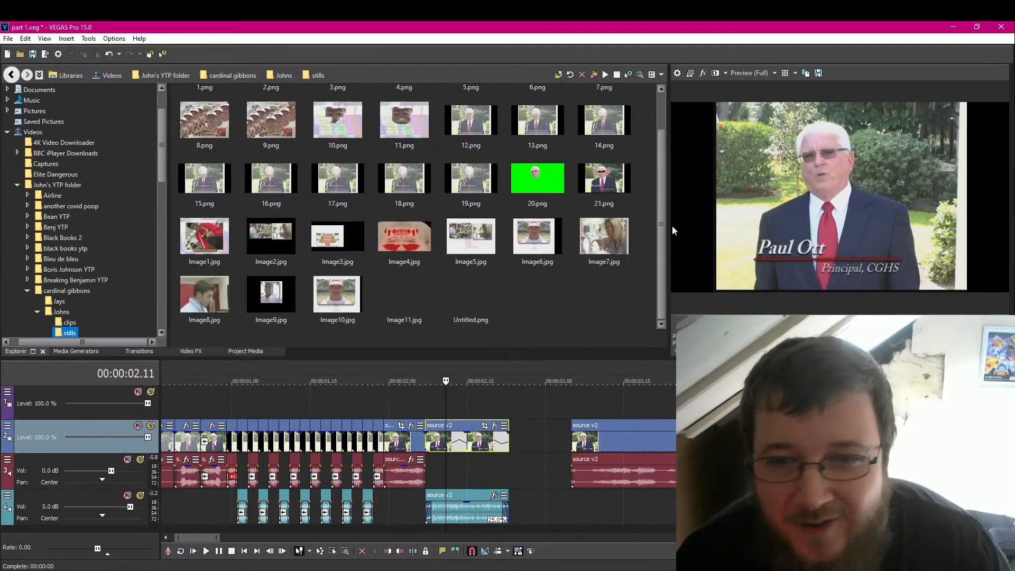
click(543, 182)
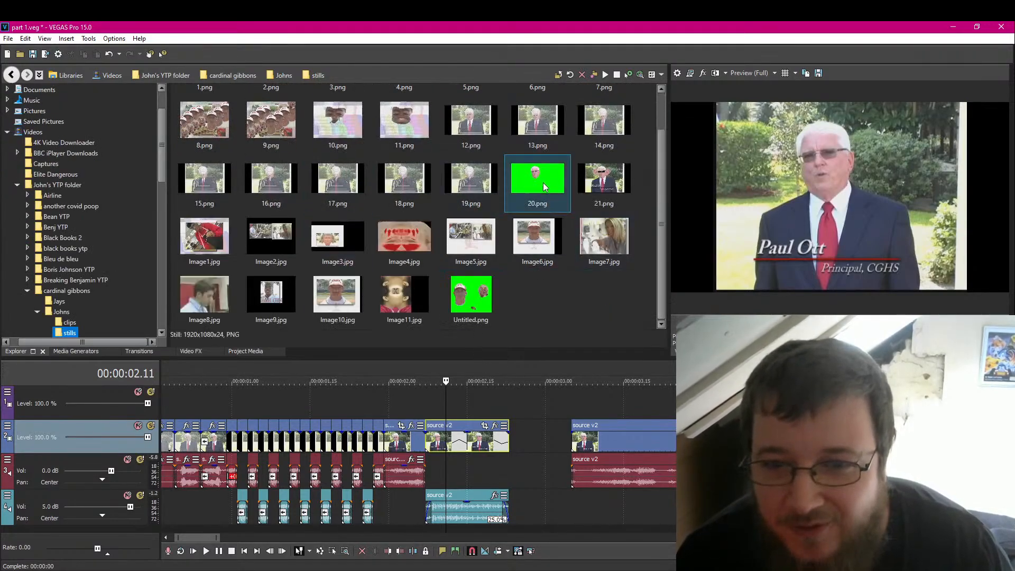
mouse_move(446, 386)
mouse_down()
mouse_move(430, 404)
mouse_move(455, 404)
mouse_up()
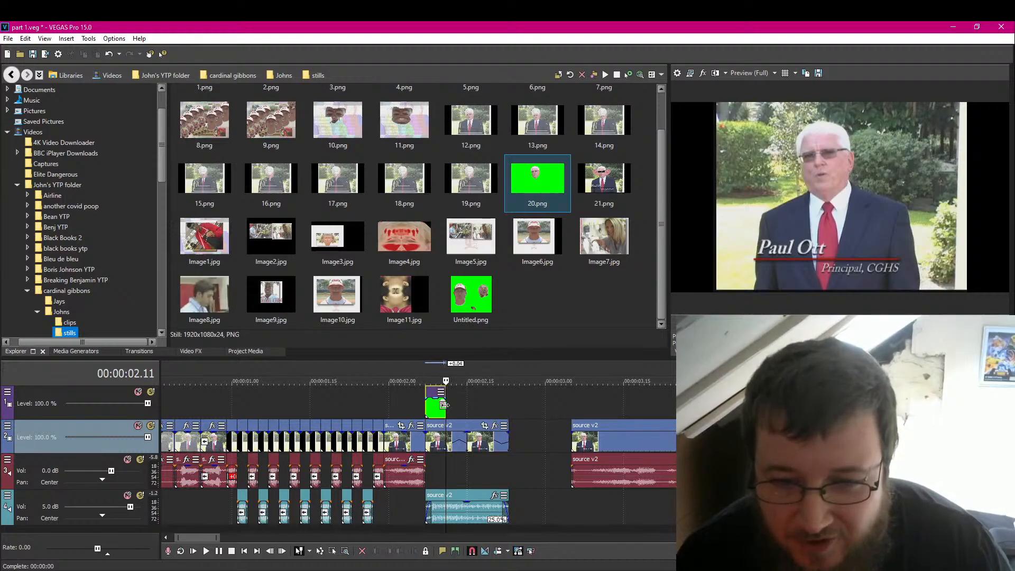
drag(521, 404, 496, 396)
Step: Add the VEGAS Chroma Keyer effect to the 20.png event
click(495, 393)
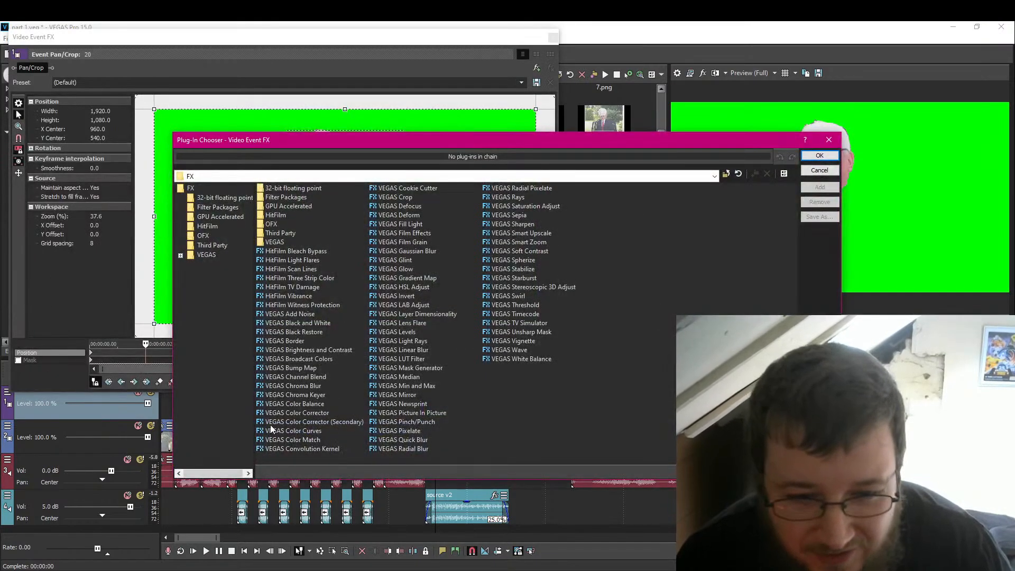
click(300, 395)
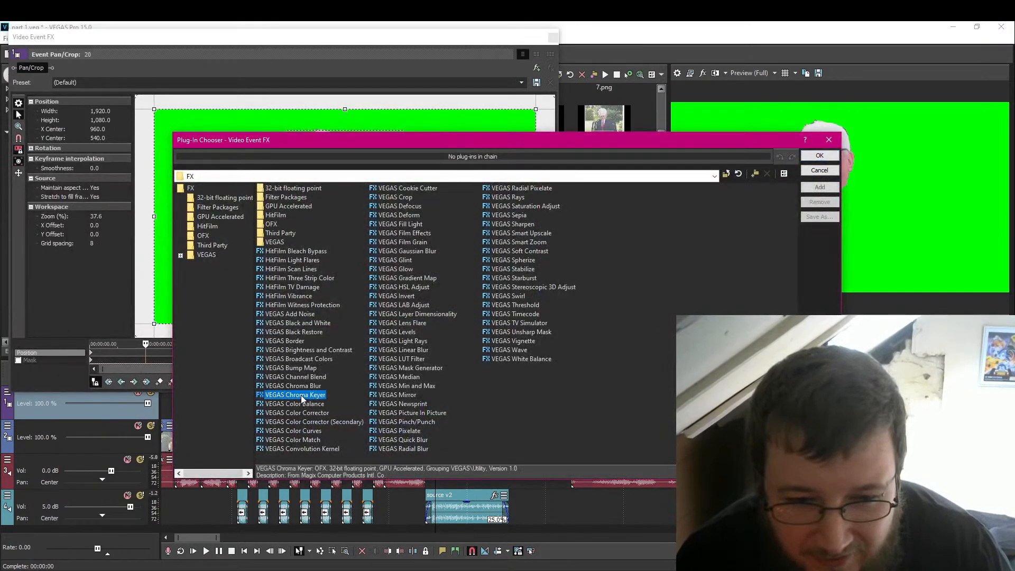
double_click(301, 395)
click(819, 156)
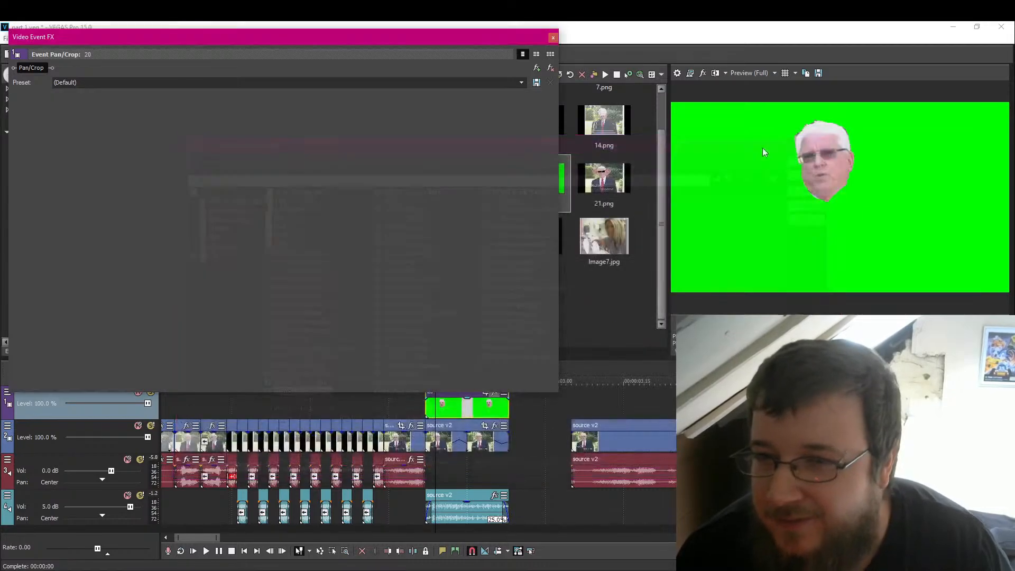
Step: Set the Chroma Keyer colour to the still's green background, 120, 1.0, 1.0, by sampling it from the 20.png thumbnail
drag(364, 39, 411, 243)
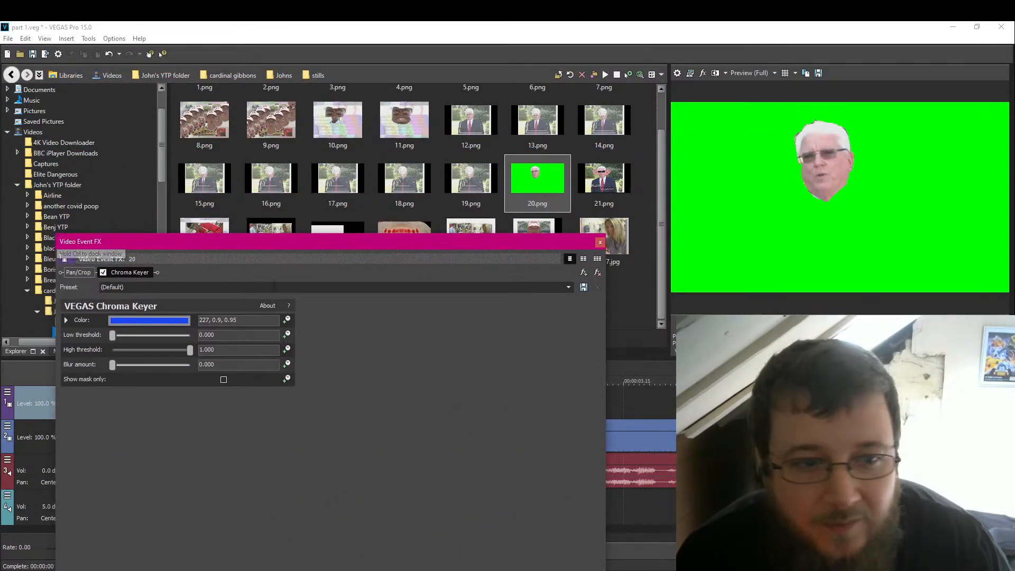
click(163, 320)
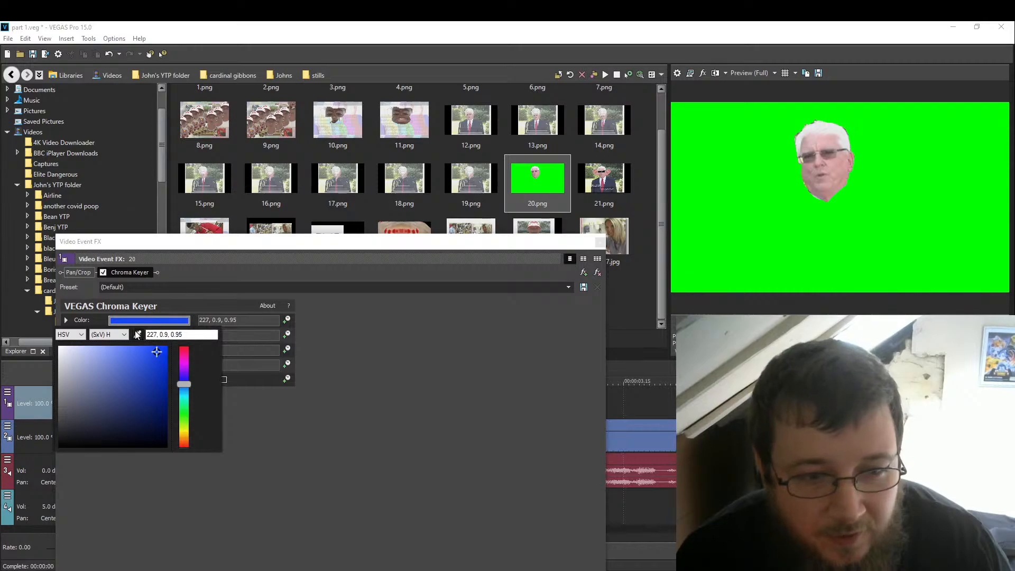
click(556, 168)
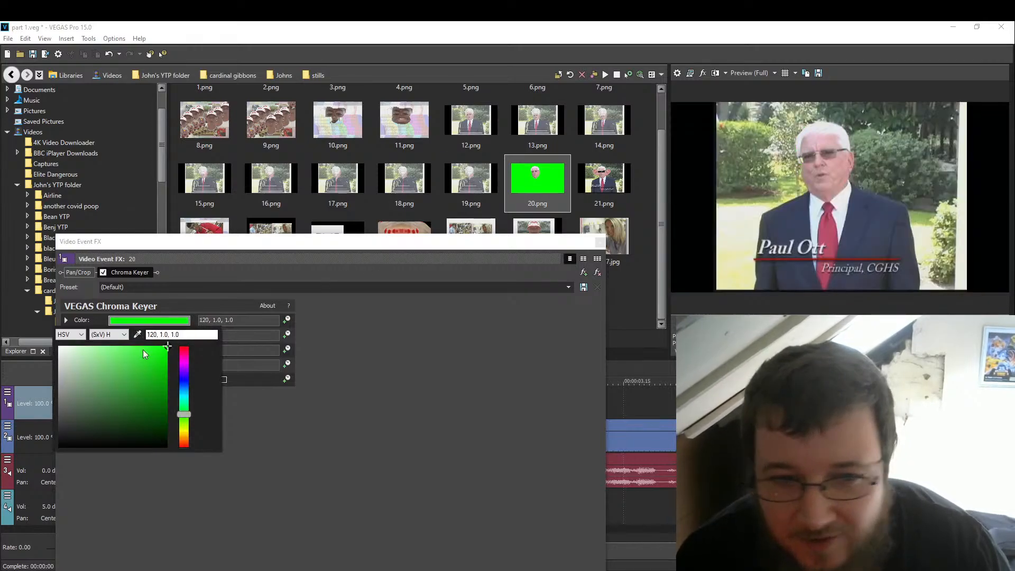
Step: Check the live stream dashboard in YouTube Studio, then return to VEGAS Pro, close the effect settings and play back the keyed section
key(alt+Tab)
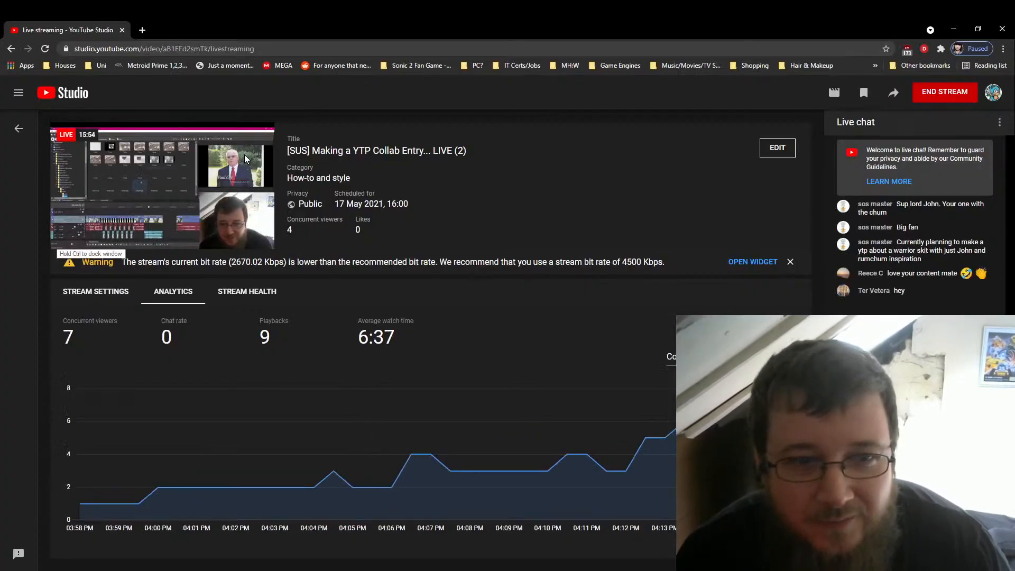
key(alt+Tab)
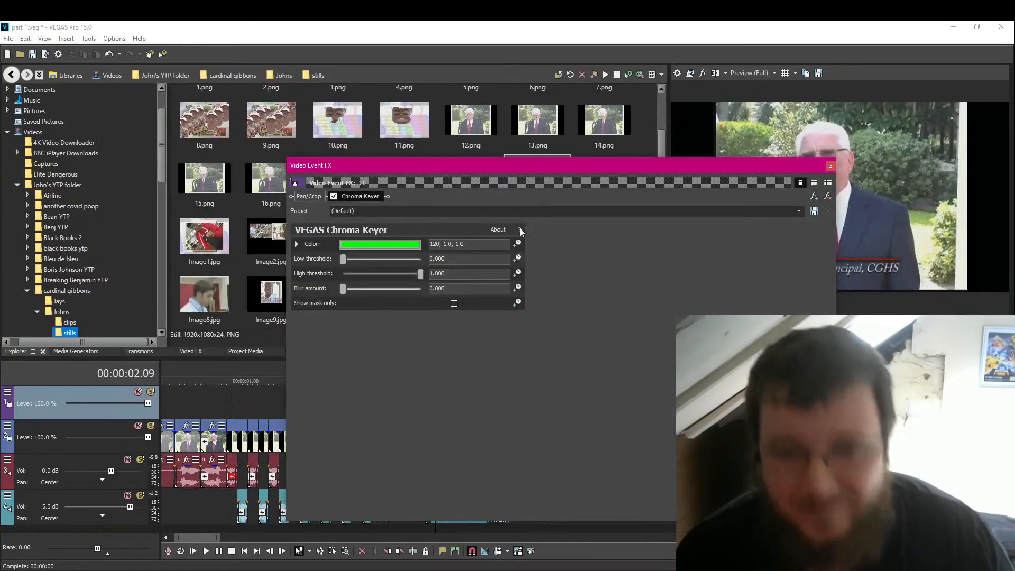
drag(547, 165, 395, 109)
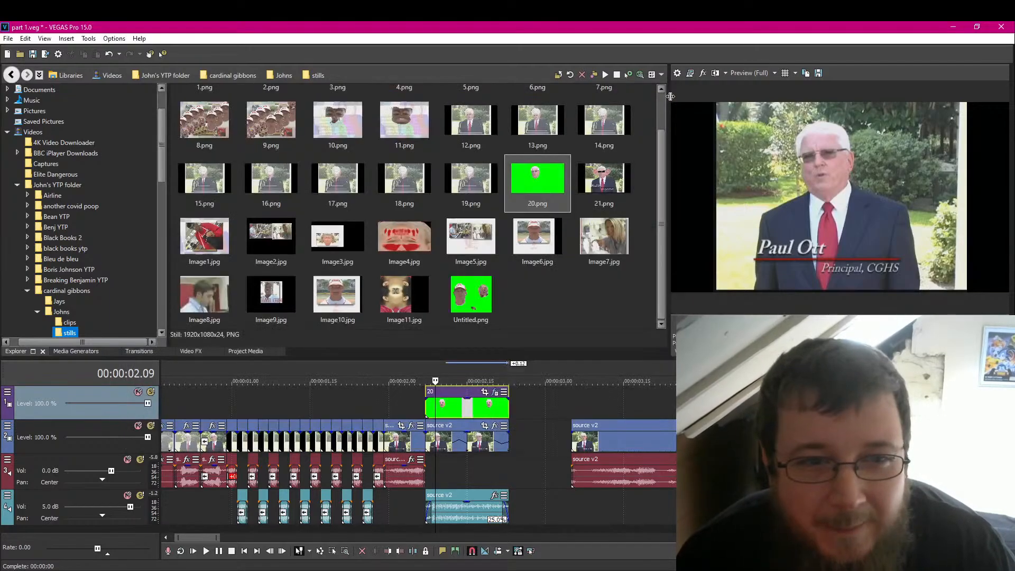
click(670, 96)
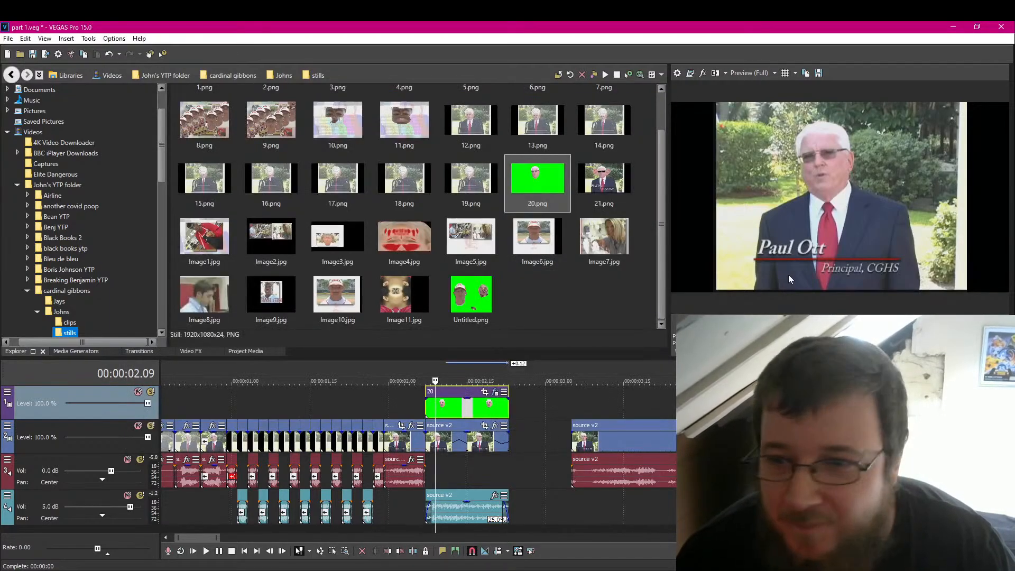
key(space)
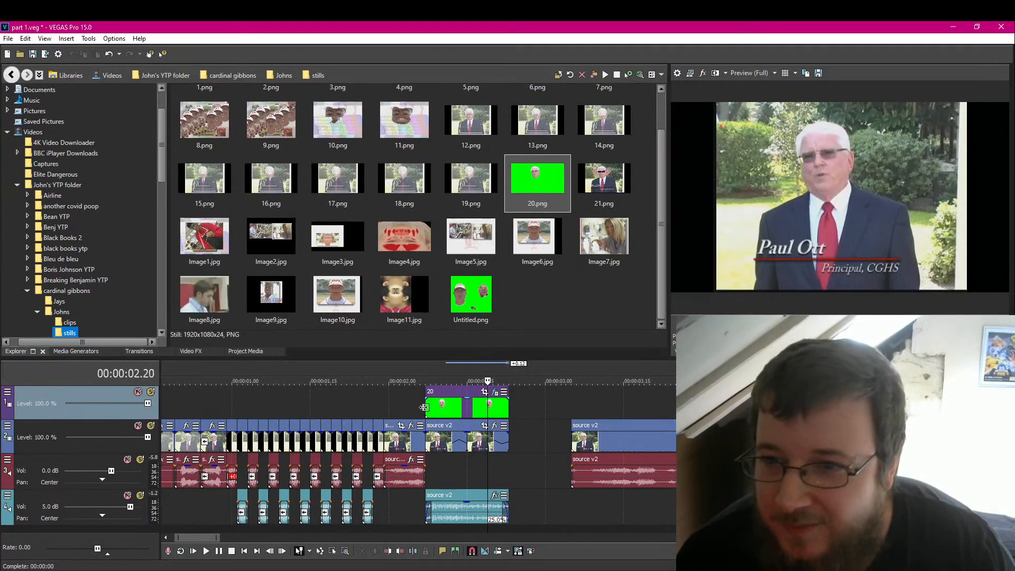
key(space)
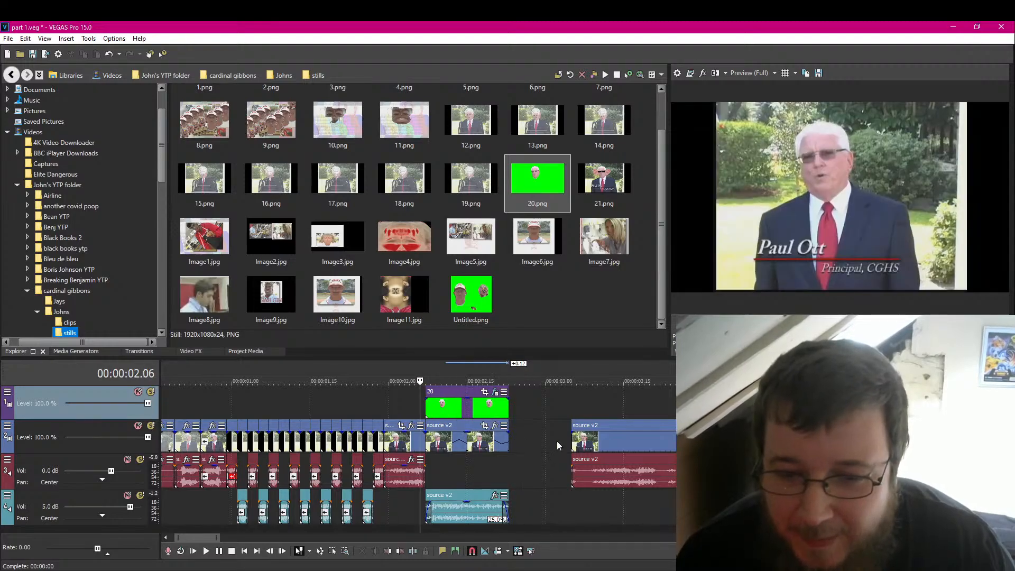
Step: Delete the separate source v2 clip with its audio after the gap and save the project
double_click(626, 443)
key(Delete)
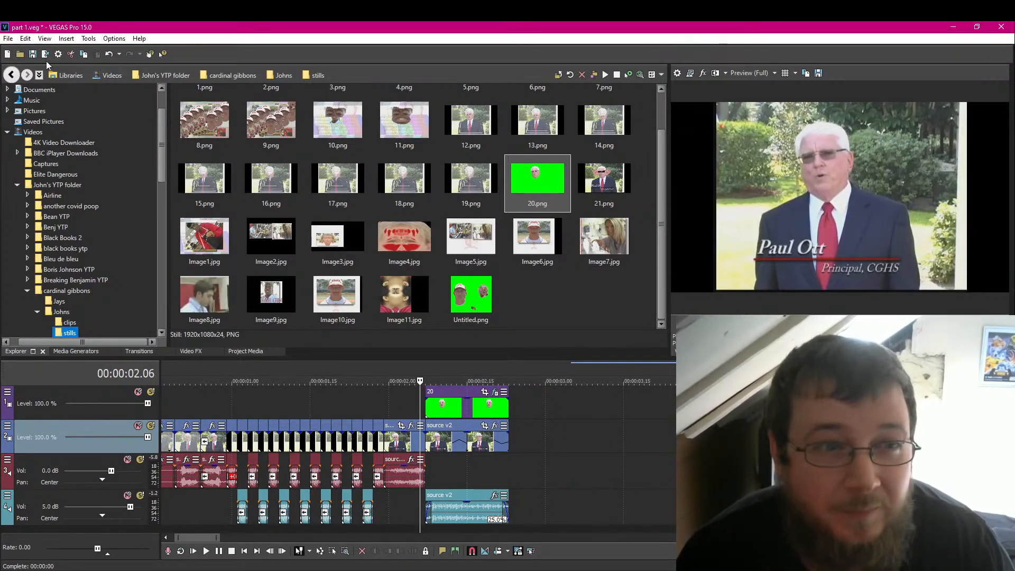
key(space)
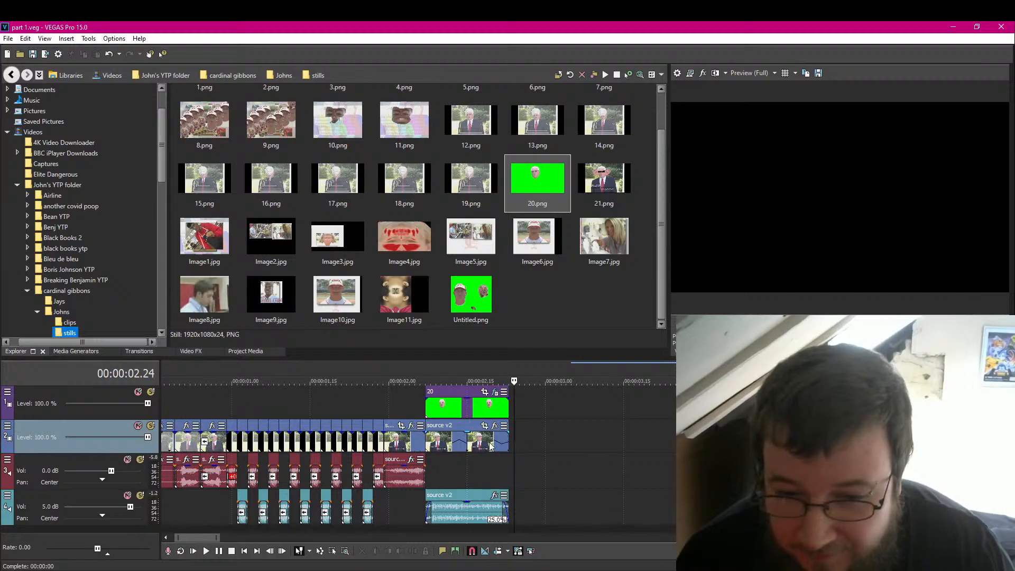
click(498, 446)
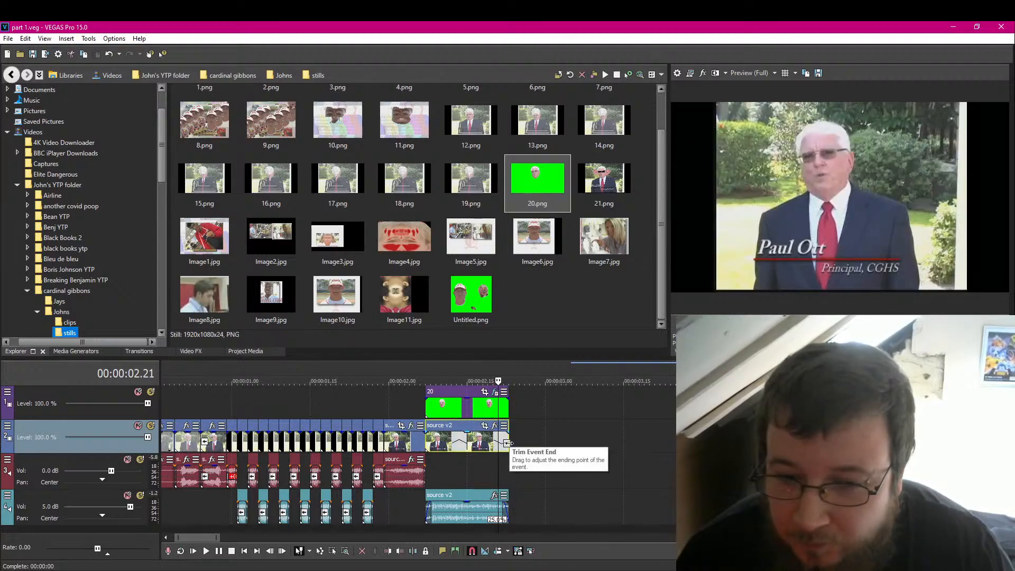
Step: Open the Track Motion settings for the head still's track with the cursor at the start of the 20.png event
key(Right)
key(Right)
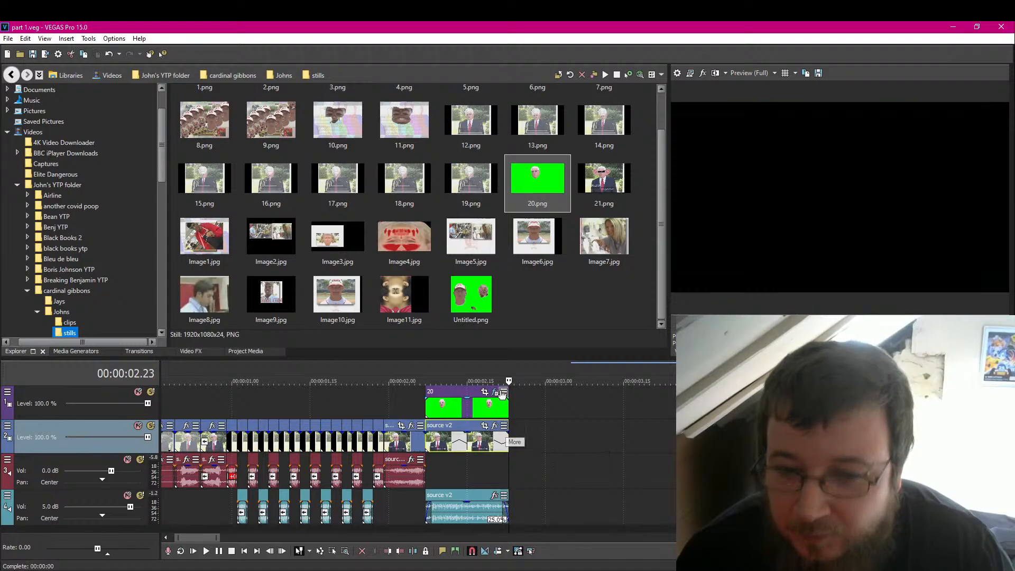
click(426, 405)
click(8, 393)
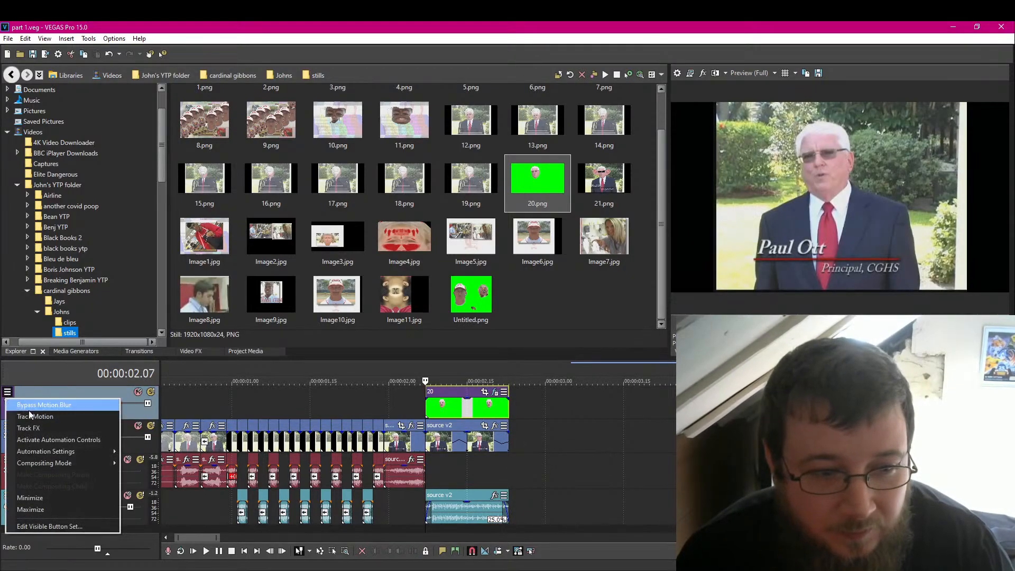
click(34, 418)
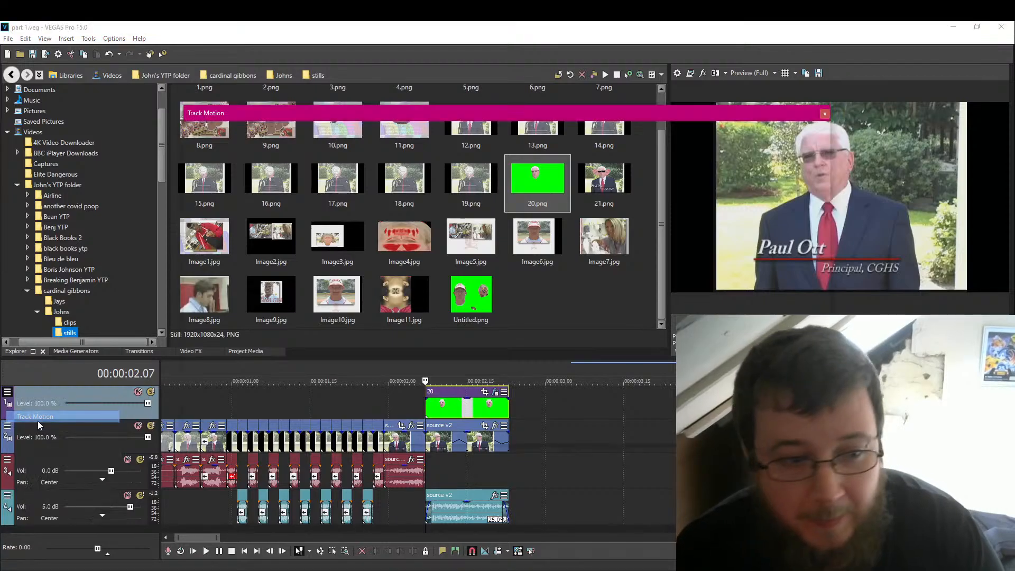
drag(462, 109, 300, 45)
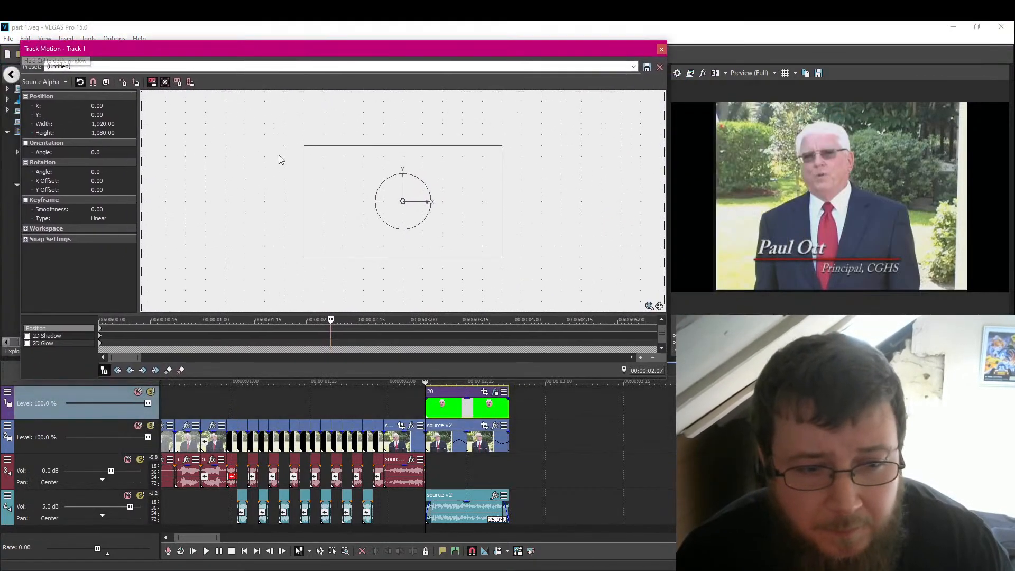
Step: Add position keyframes to track 1 at 00:00:02.06 and 00:00:02.07, keeping the default position
click(421, 401)
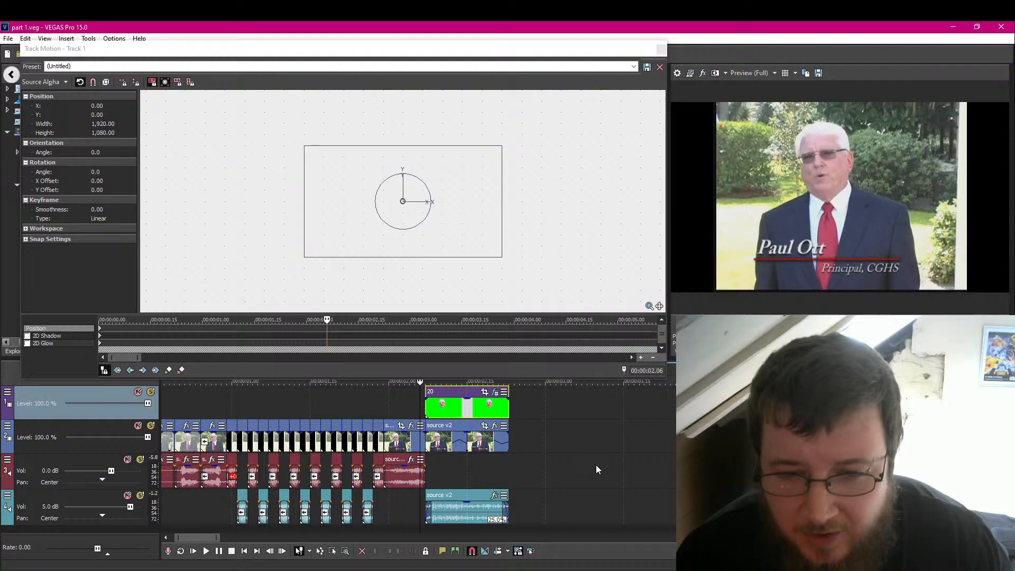
click(169, 371)
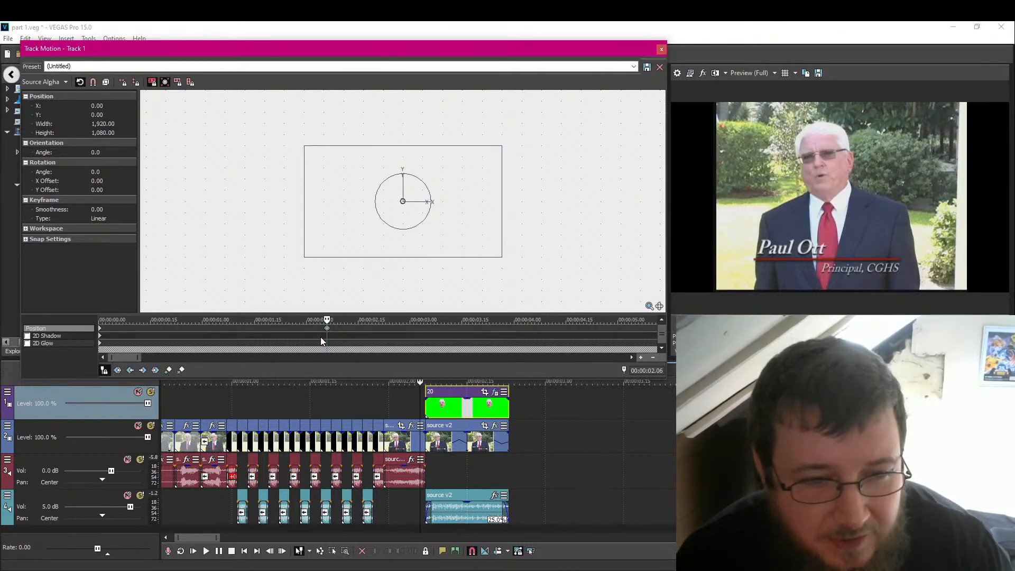
click(426, 410)
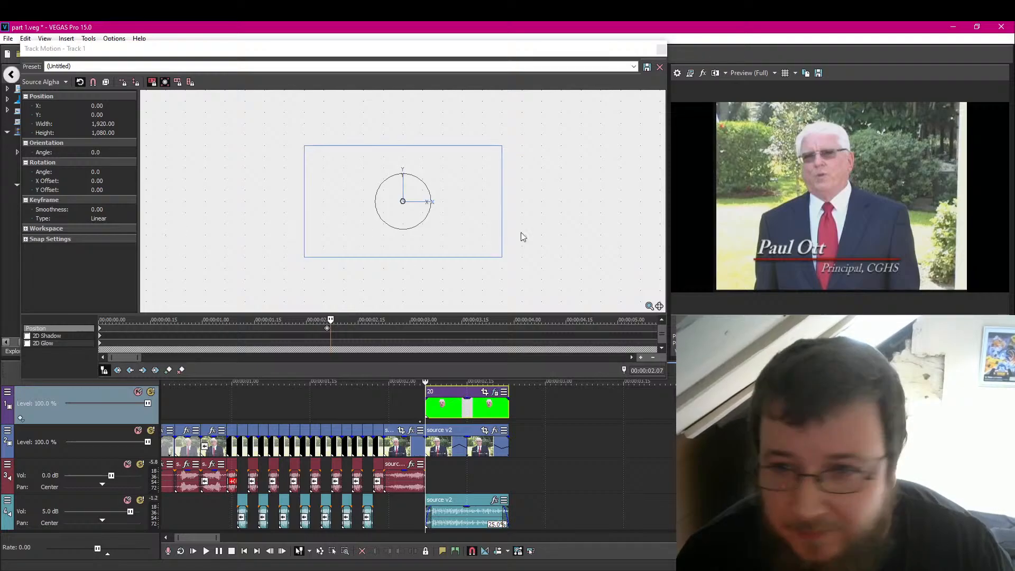
click(168, 370)
Step: At 00:00:02.22, shift track 1 straight upward so the keyed head flies out of frame, then close Track Motion
click(503, 422)
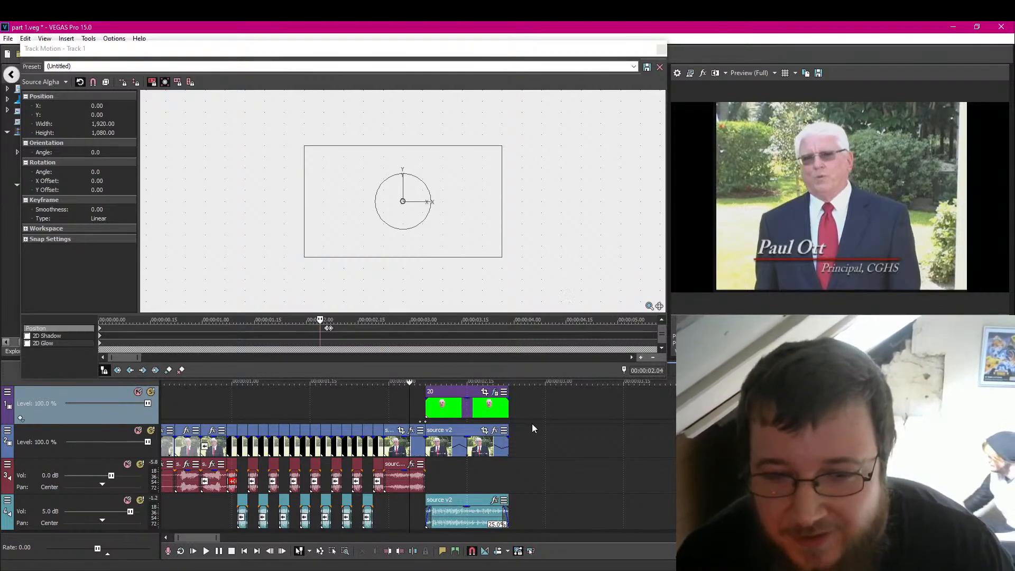
click(488, 406)
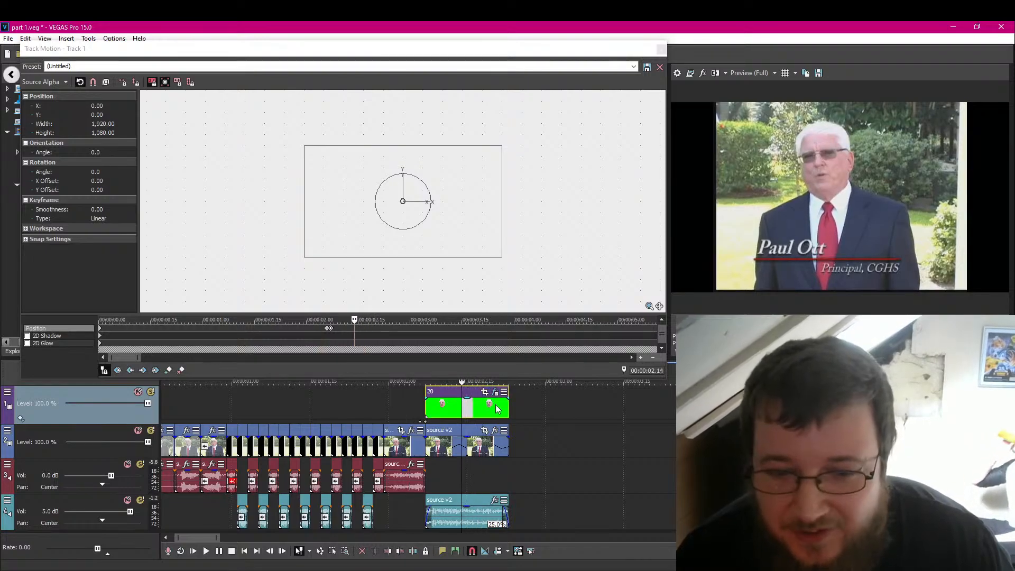
click(499, 413)
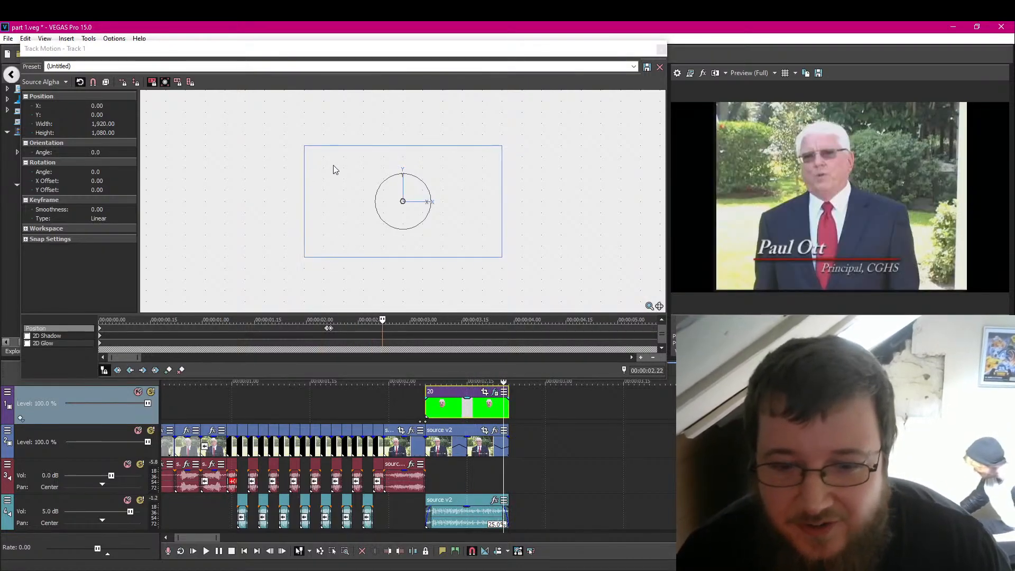
drag(376, 242, 376, 240)
scroll(538, 241, down, 5)
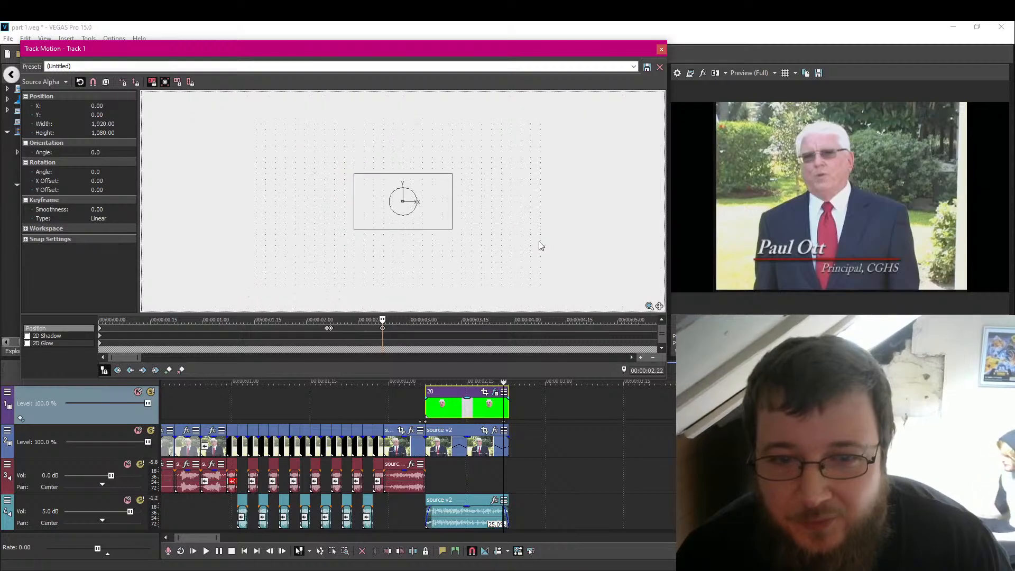
key(Up)
key(Up)
key(Up)
key(Up)
key(Up)
key(Up)
key(Up)
key(Up)
key(Up)
key(Up)
key(Up)
key(Up)
key(Up)
key(Up)
key(Up)
key(Up)
key(Up)
key(Up)
key(Up)
key(Up)
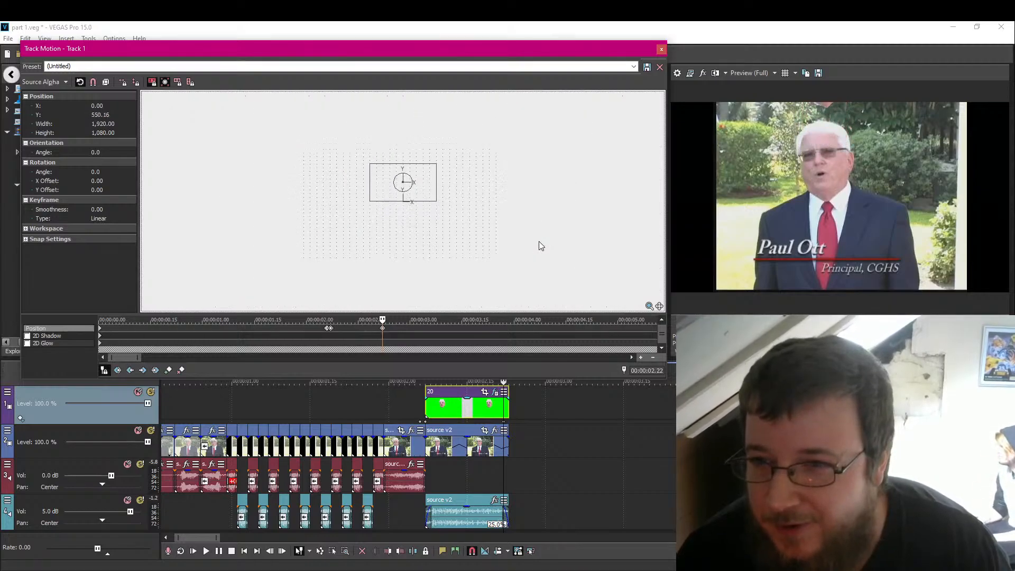
click(661, 49)
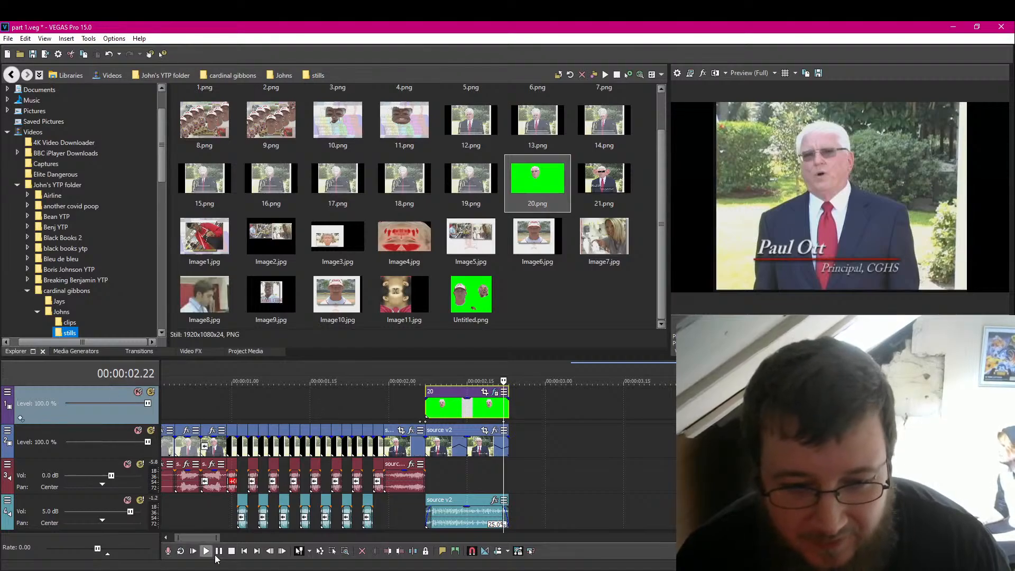
Step: Play back the project from the beginning to check the rising head animation
key(ctrl+Home)
key(space)
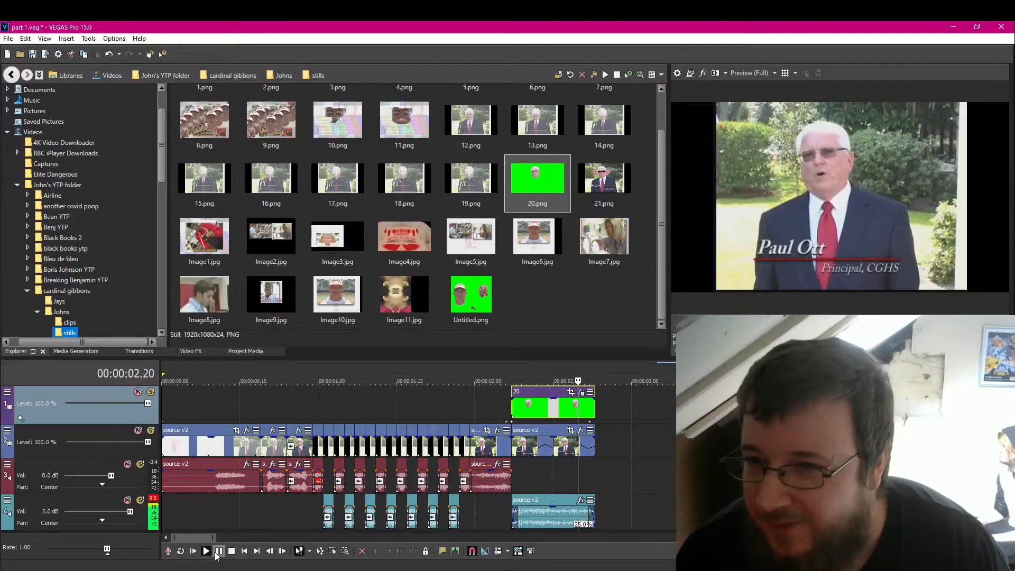
click(510, 408)
Step: Replace the source v2 video event beneath the head still with 21.png, ending it level with the 20.png event
click(541, 450)
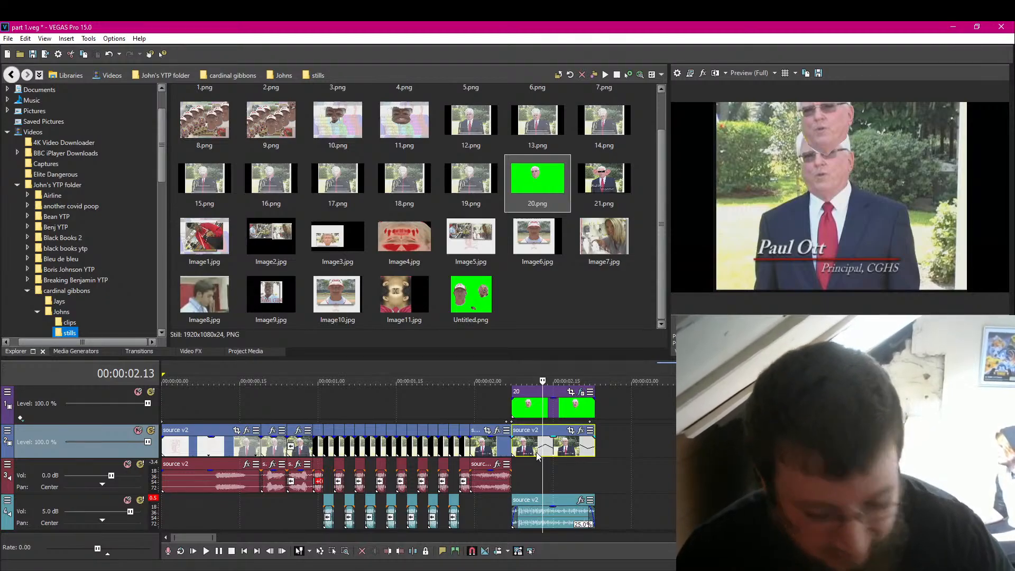
key(Delete)
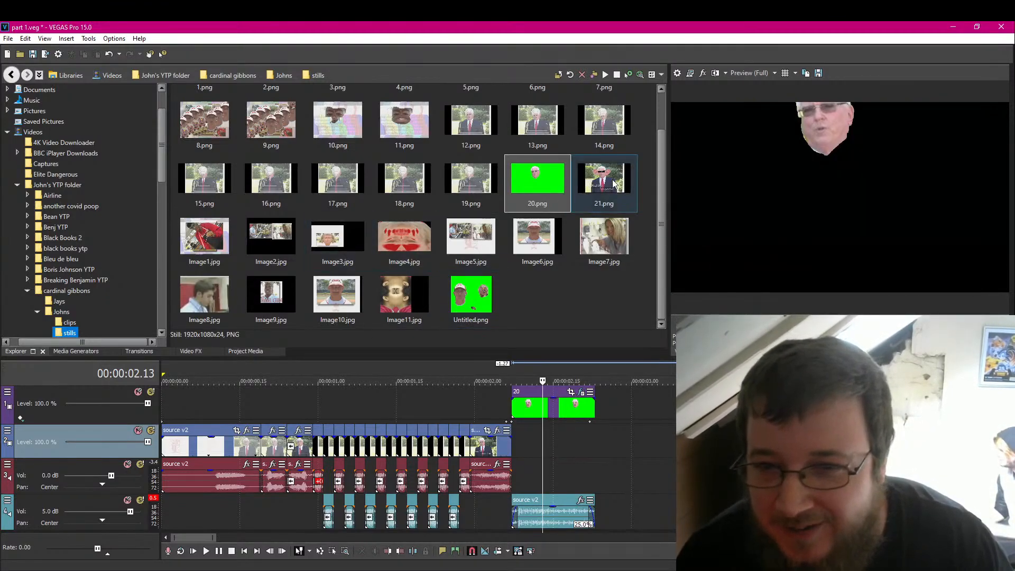
drag(613, 183, 532, 446)
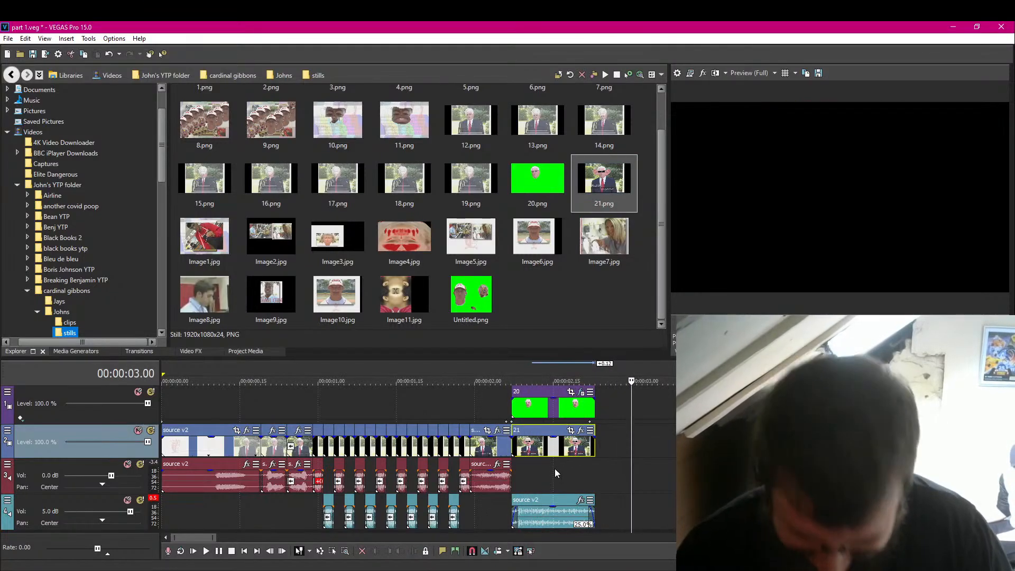
key(j)
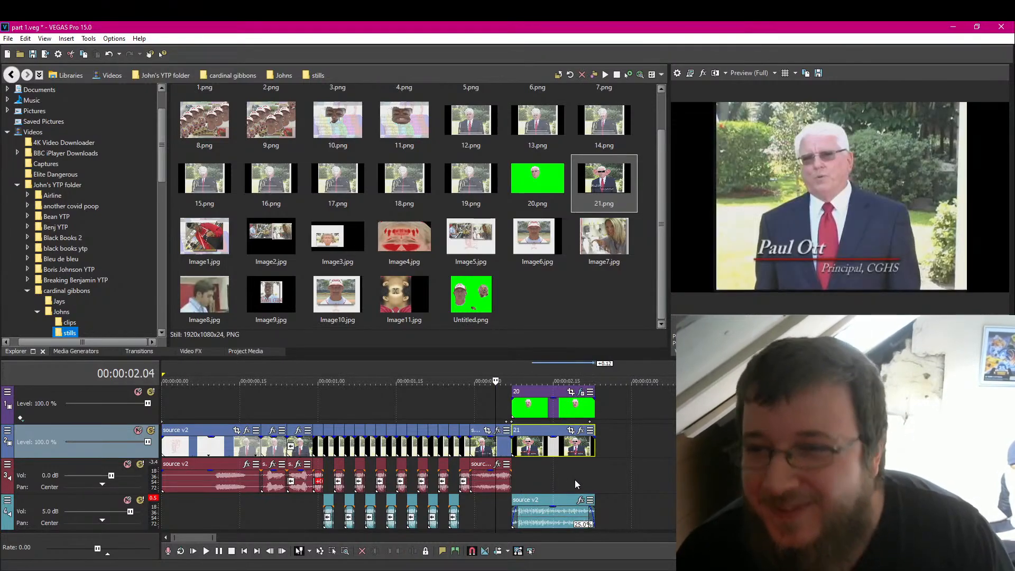
Step: Copy the last source v2 audio event, move the original to track 3 and paste the copy on track 4 at 00:00:02.07
right_click(561, 518)
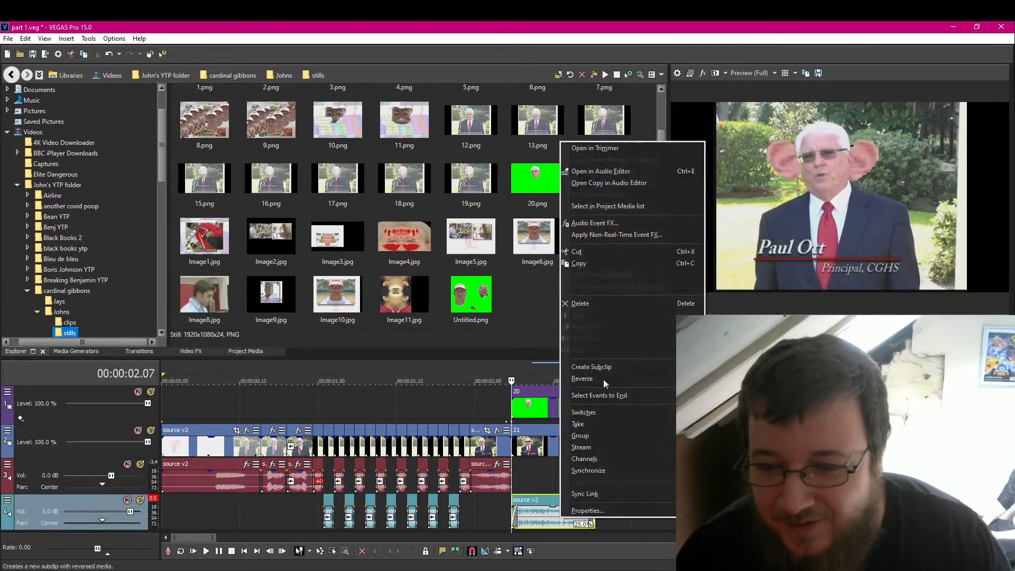
click(621, 268)
drag(563, 522, 563, 480)
click(512, 513)
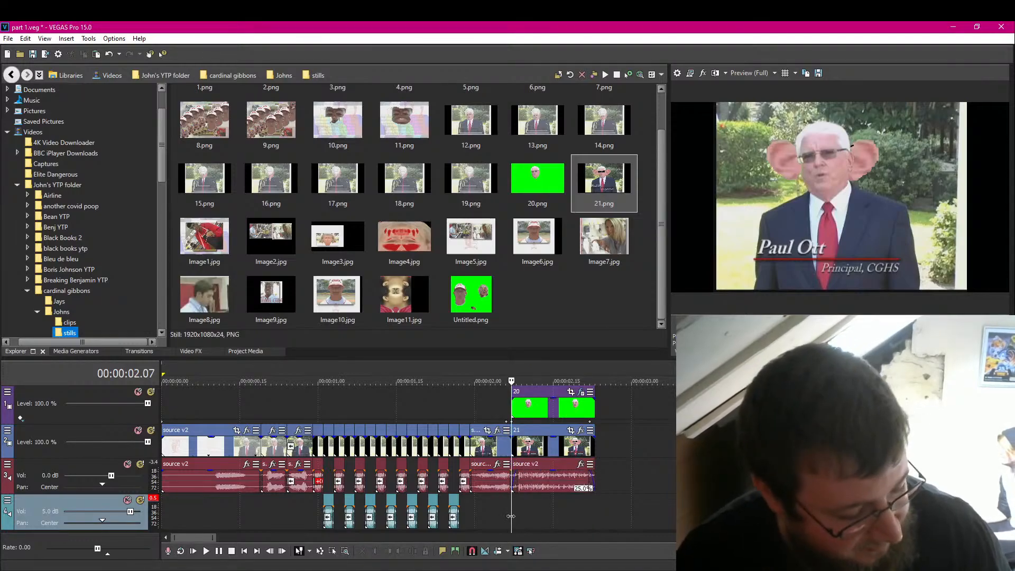
key(ctrl+v)
click(511, 514)
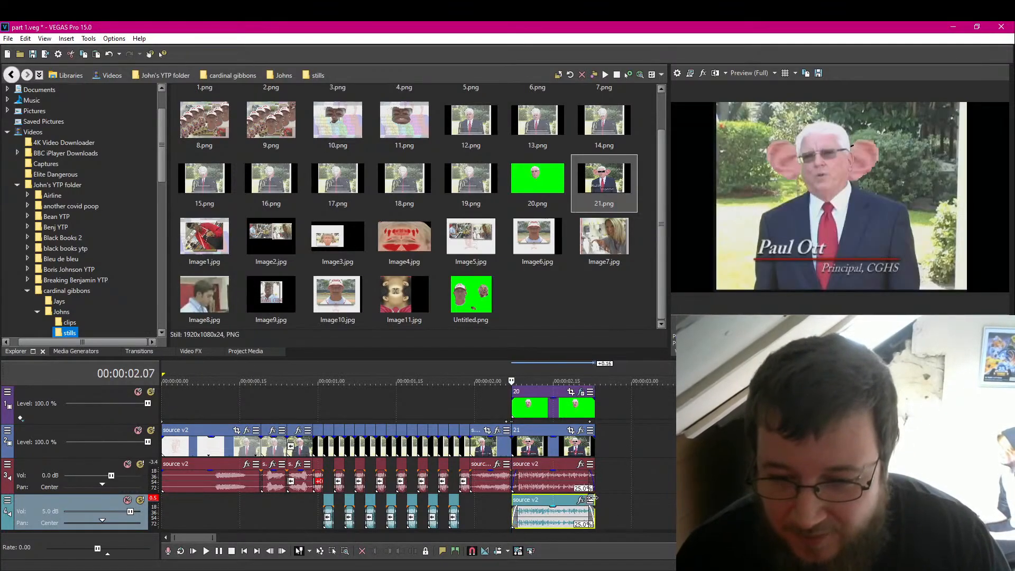
Step: Add ExpressFX Equalization to the pasted audio event on track 4 and apply the 2.5db preset
click(582, 501)
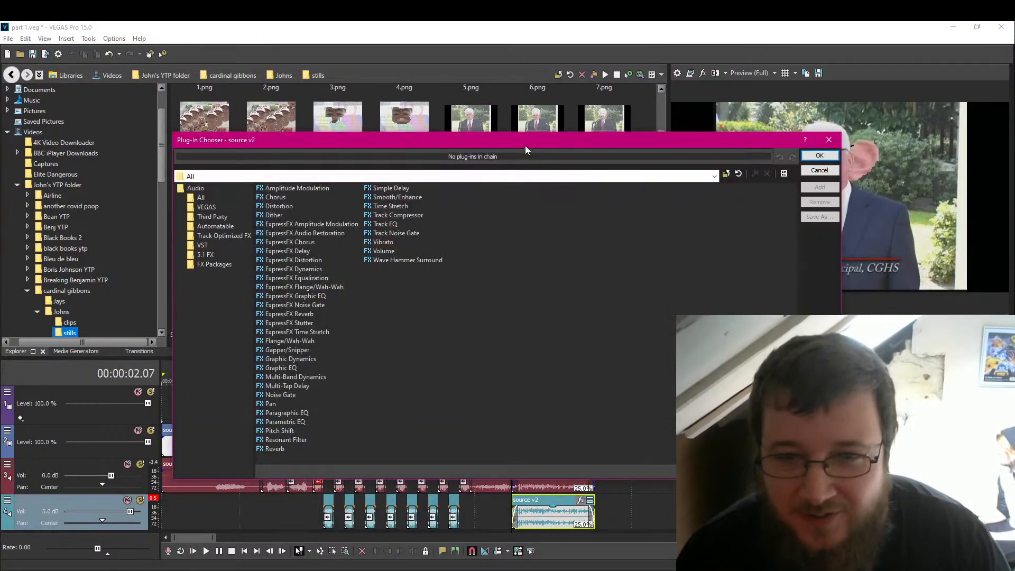
drag(522, 140, 348, 67)
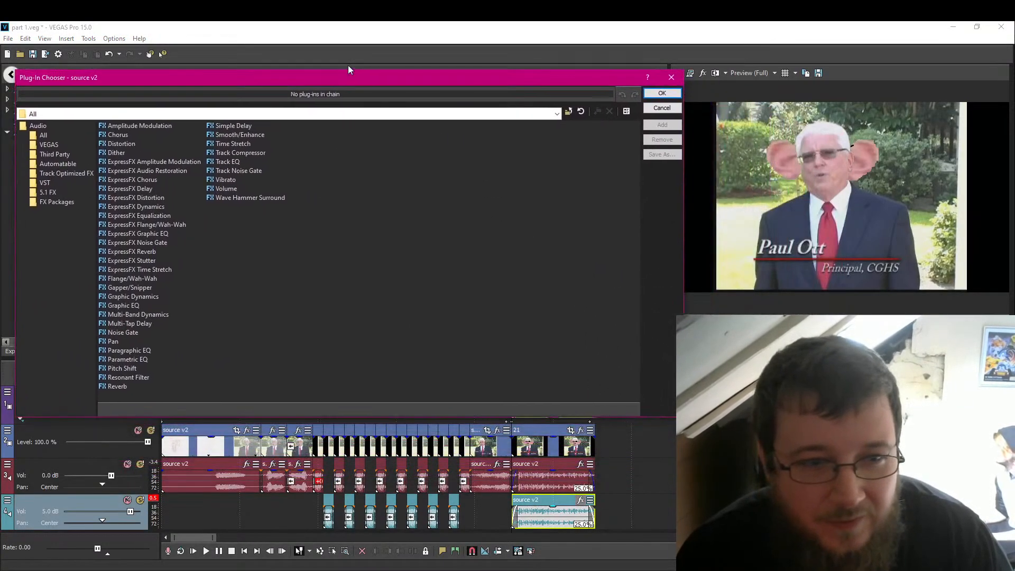
double_click(156, 215)
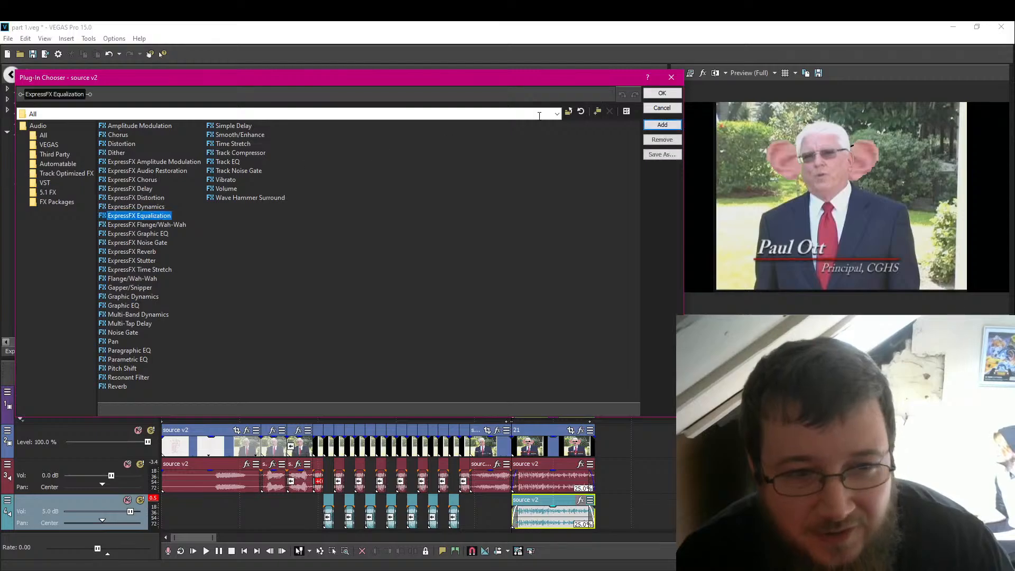
click(661, 94)
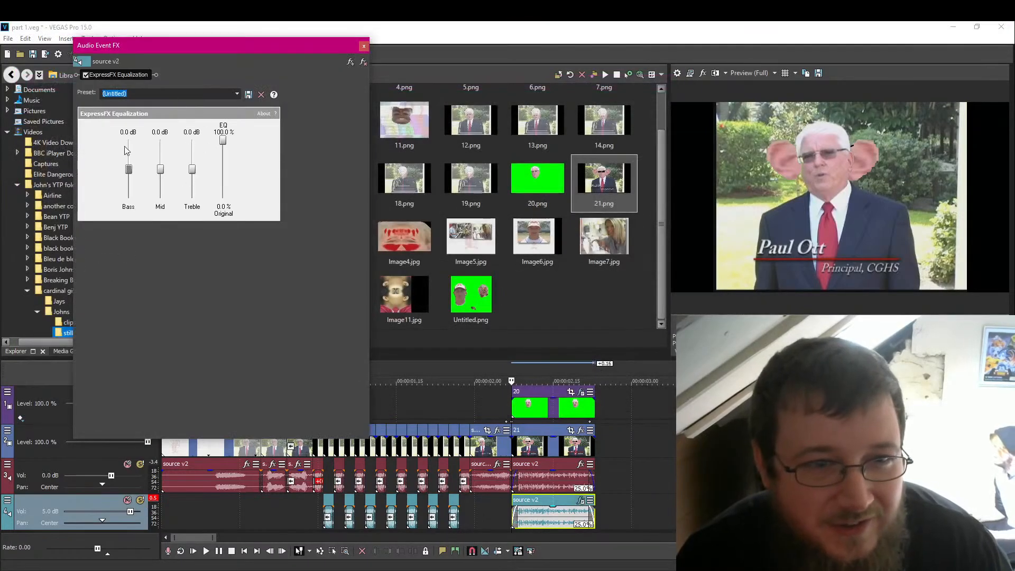
click(233, 93)
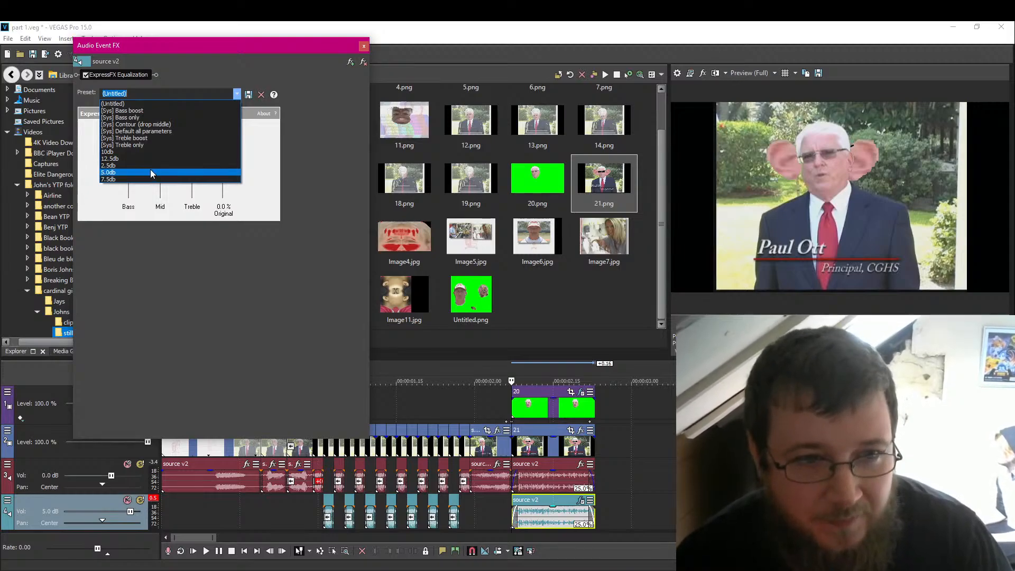
click(150, 166)
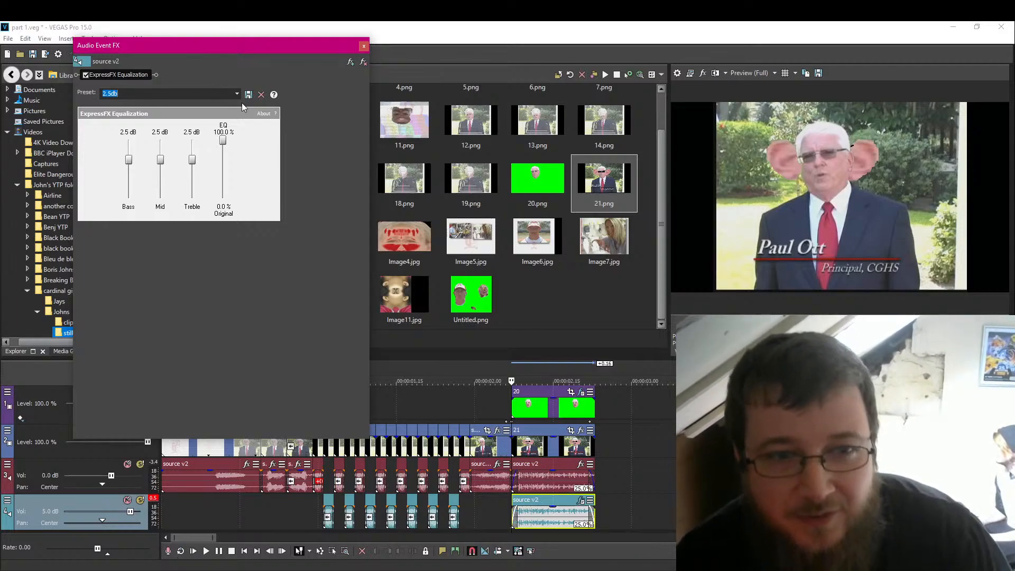
click(364, 49)
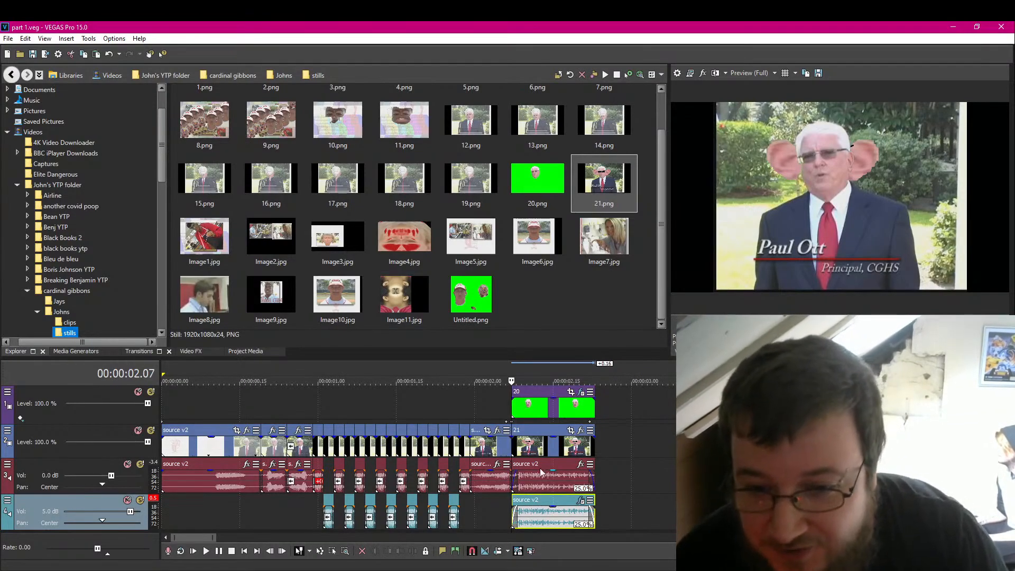
Step: Add ExpressFX Reverb to the track 4 audio event and set its room type to Cavernous space
click(528, 446)
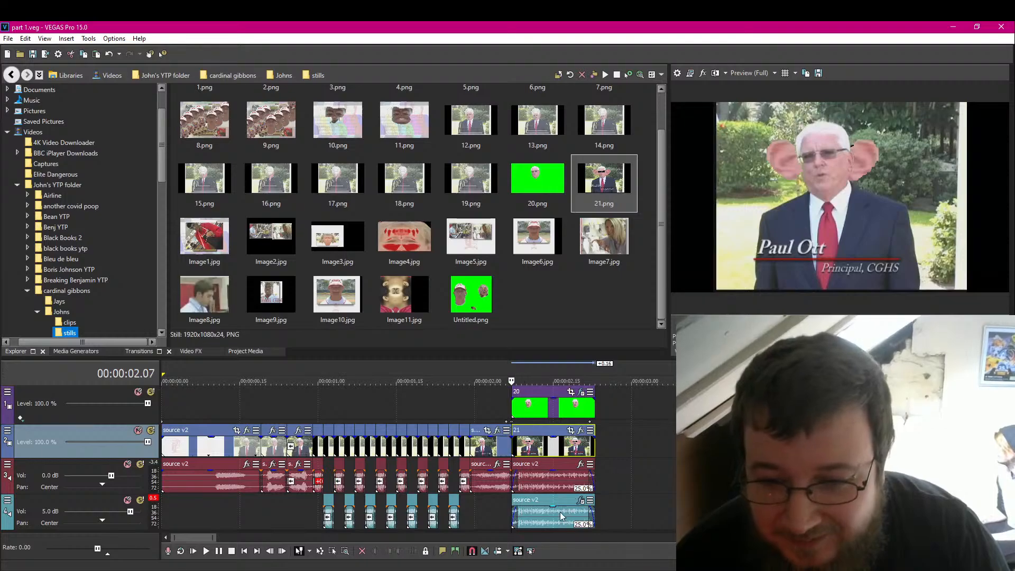
click(580, 500)
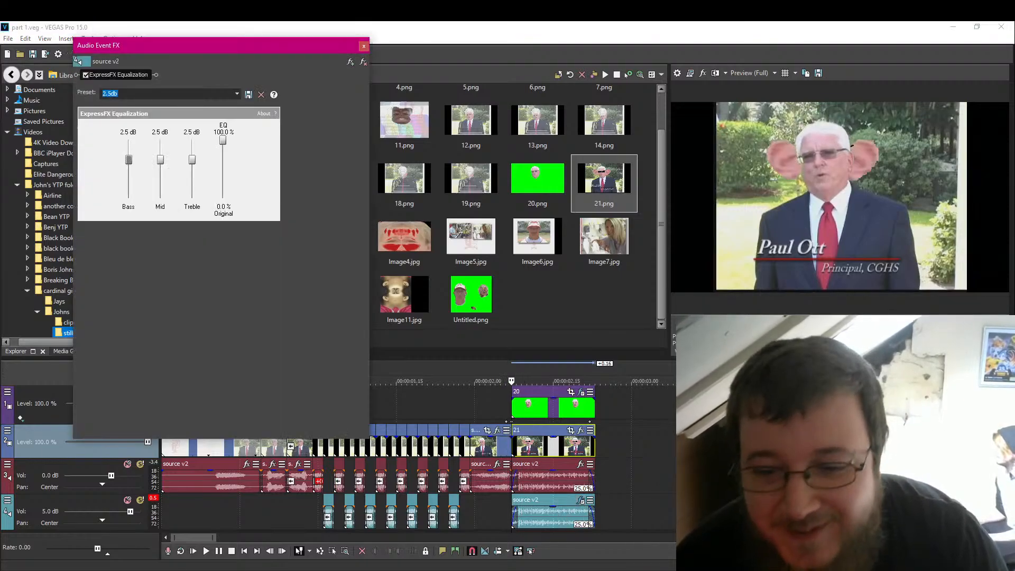
click(350, 61)
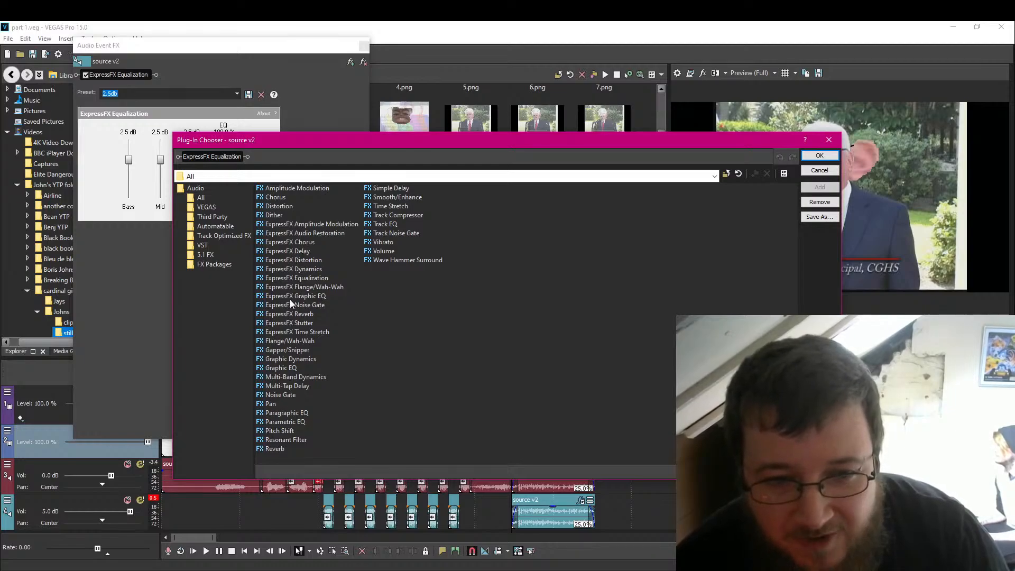
double_click(287, 314)
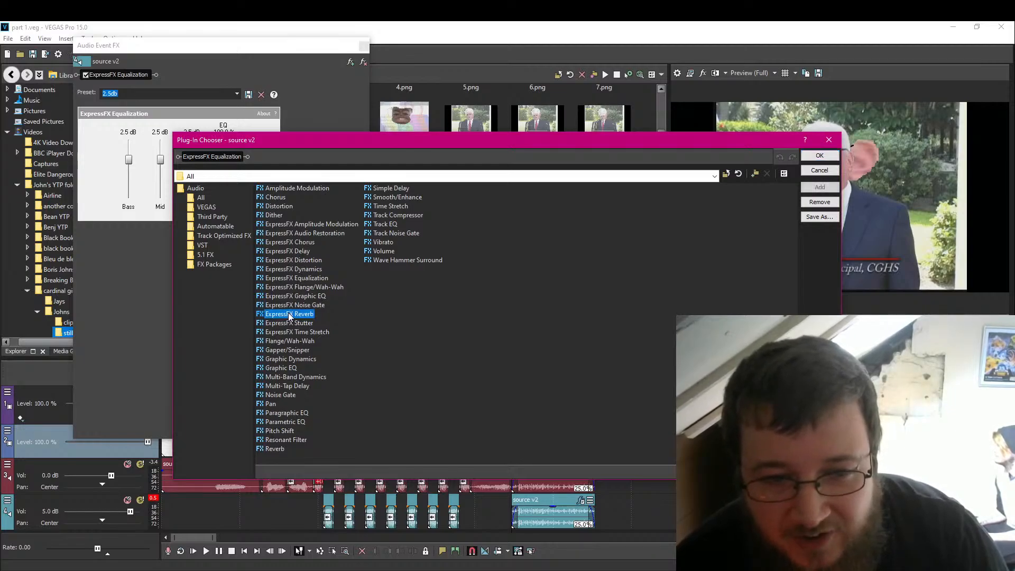
click(819, 155)
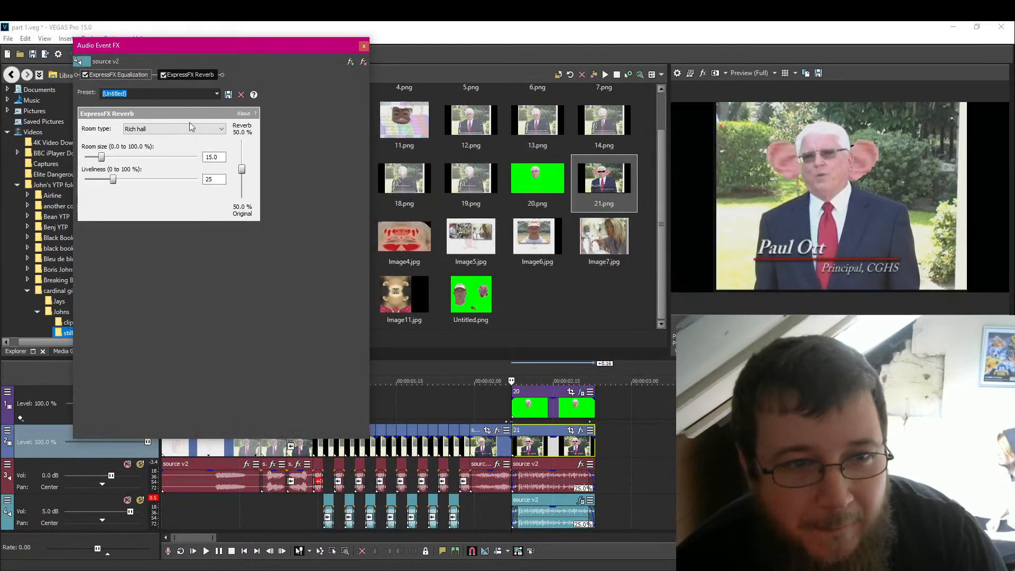
click(221, 132)
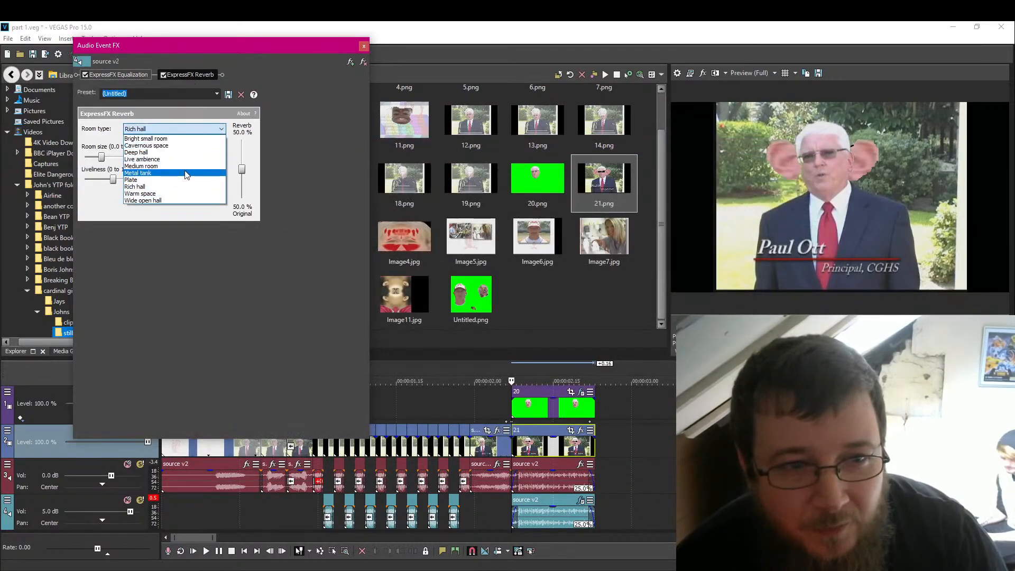
click(159, 146)
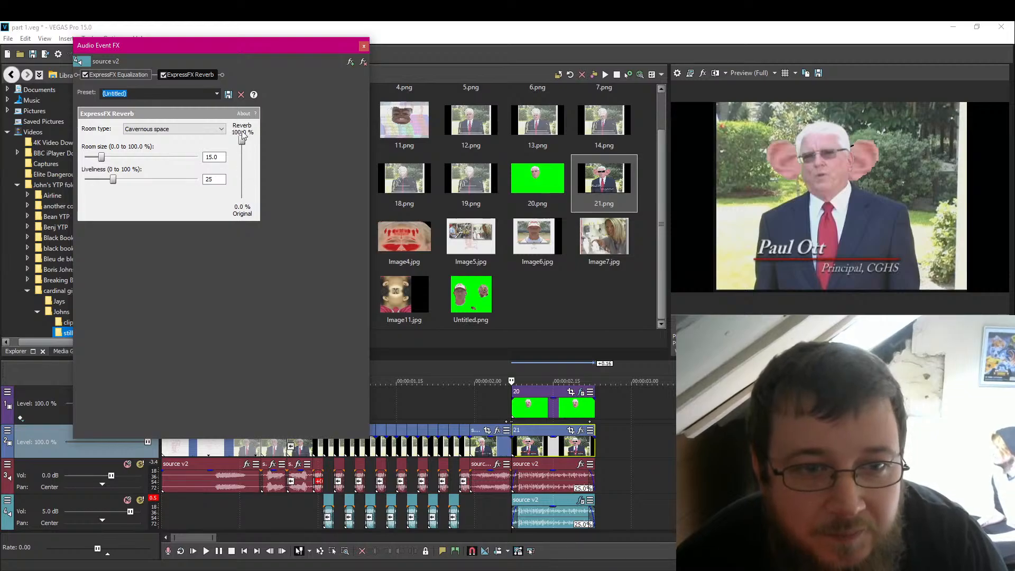
Step: Close the track 4 audio event's effects and play the whole edit back from the start
click(364, 47)
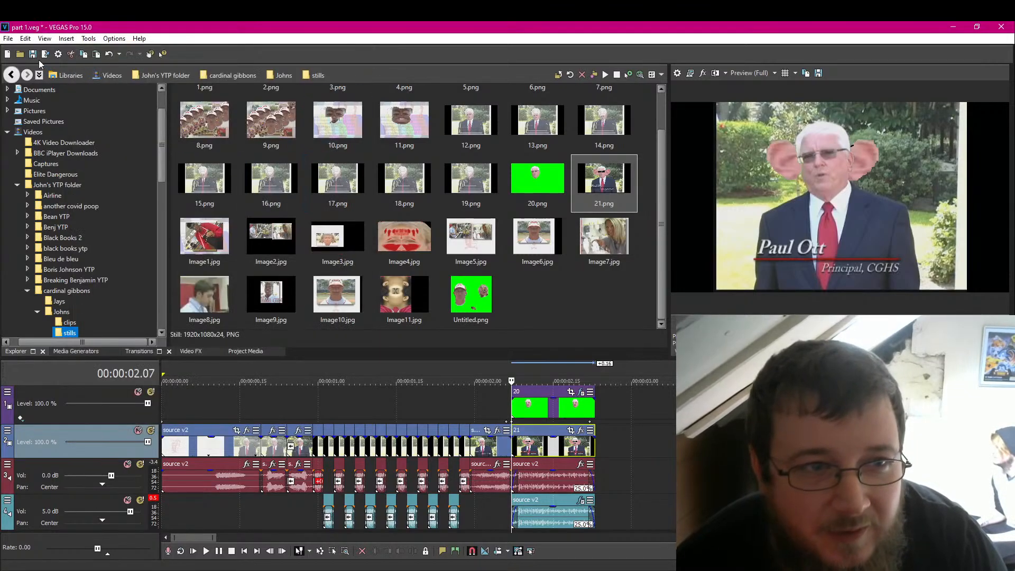
click(244, 551)
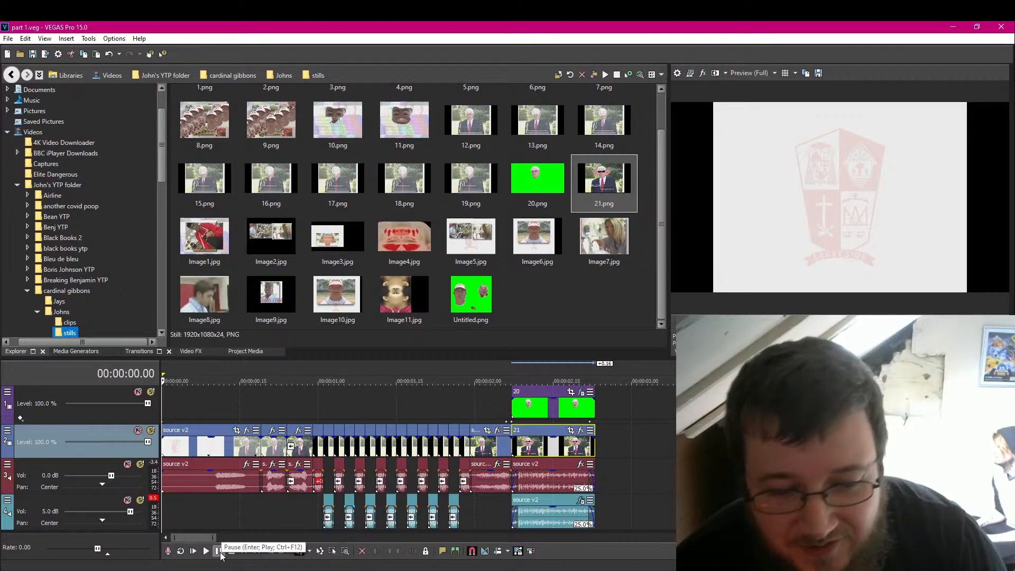
click(218, 552)
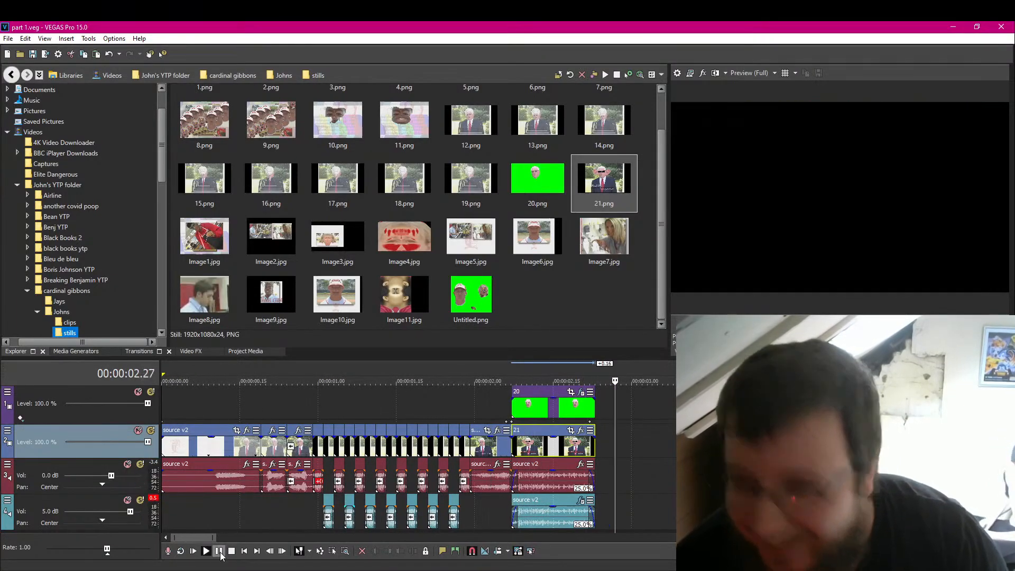
Step: Place the next source v2 clip after the 21.png event, starting at 00:00:03.05
click(600, 439)
key(Left)
key(Left)
key(Left)
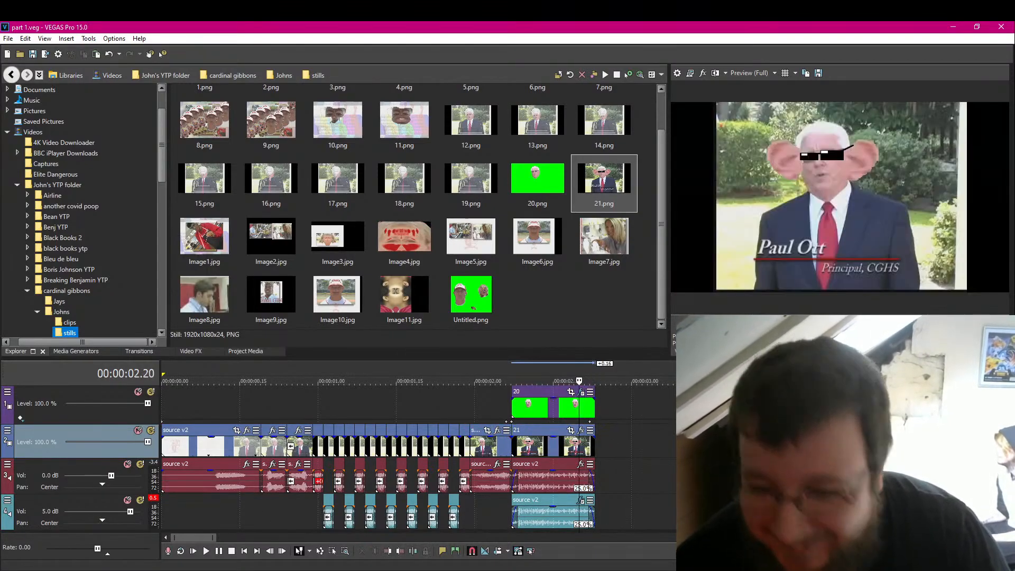
key(Right)
key(Right)
key(Right)
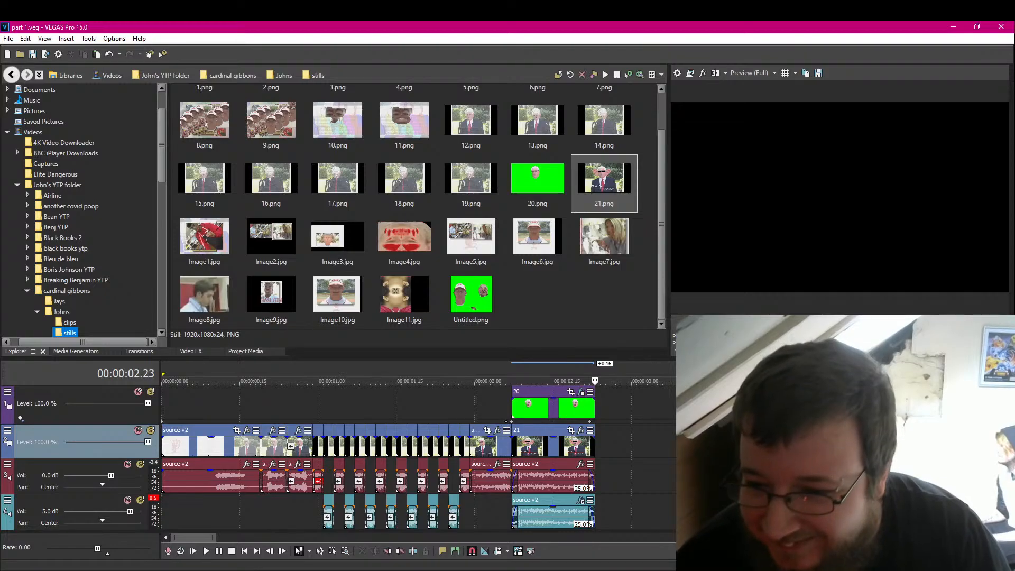
key(ctrl+v)
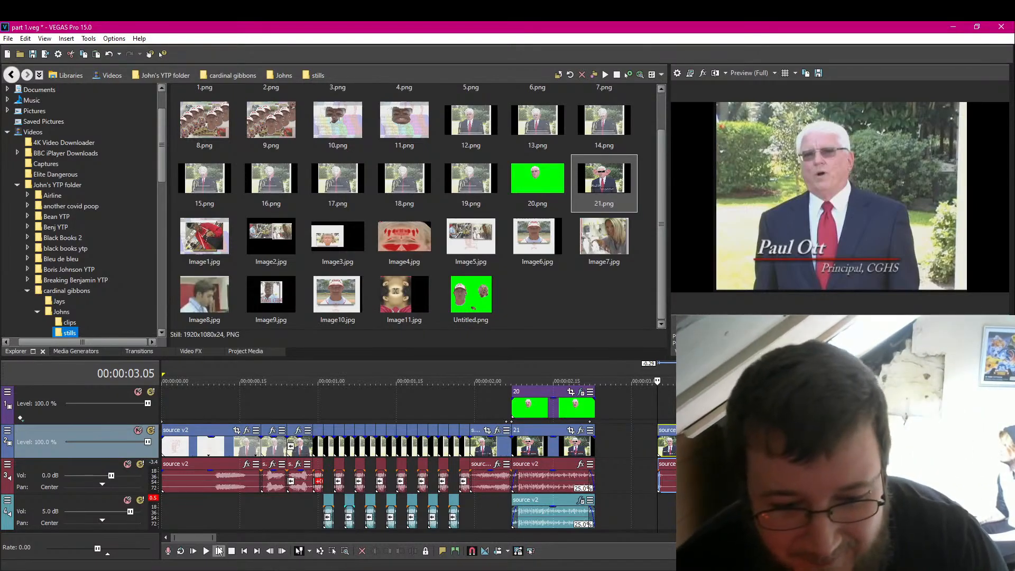
Step: Play through the source v2 clip from 00:00:03.05 to find the next passage to cut
click(218, 551)
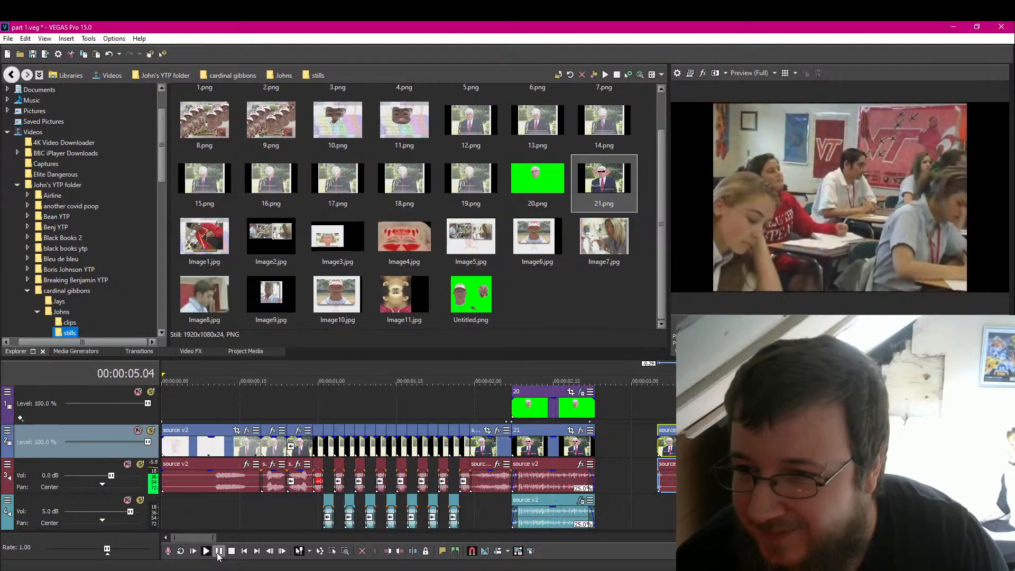
click(218, 551)
click(218, 553)
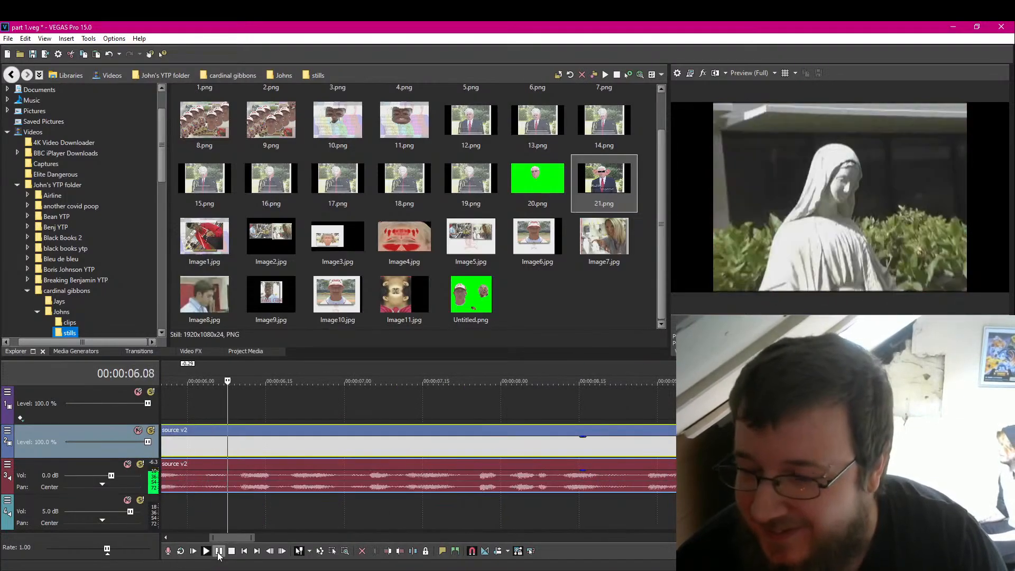
click(220, 553)
scroll(307, 505, down, 5)
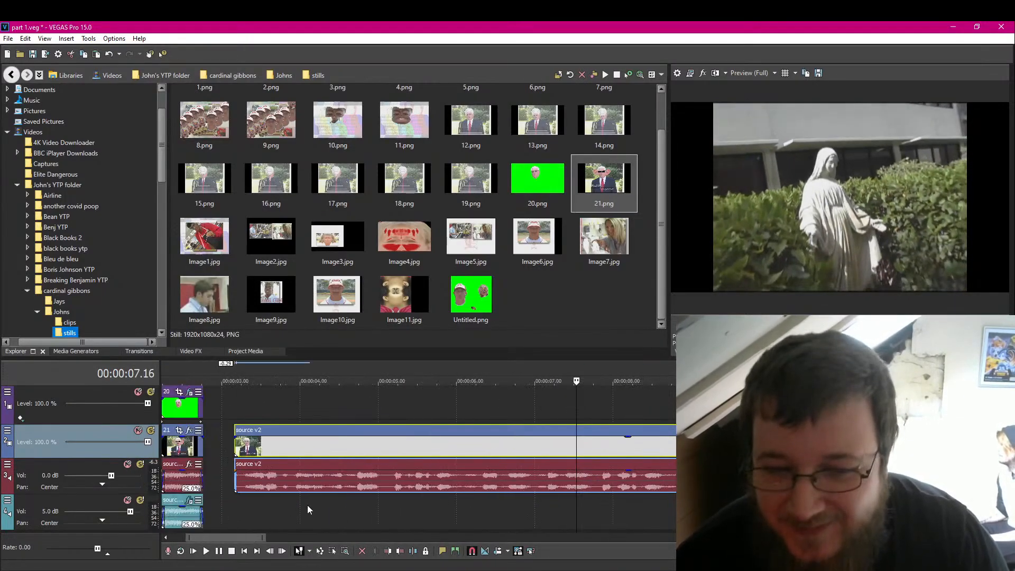
click(508, 497)
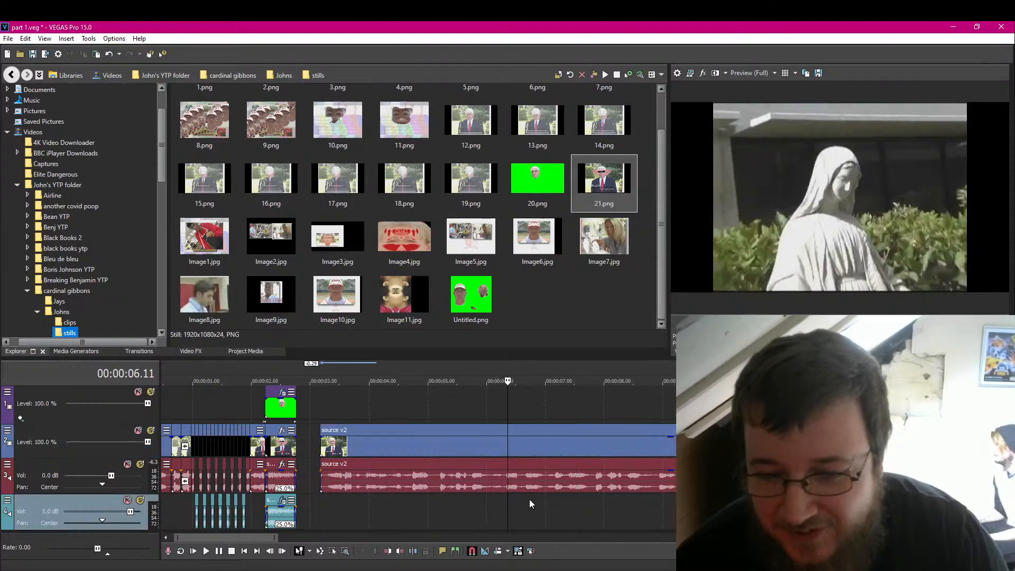
click(468, 497)
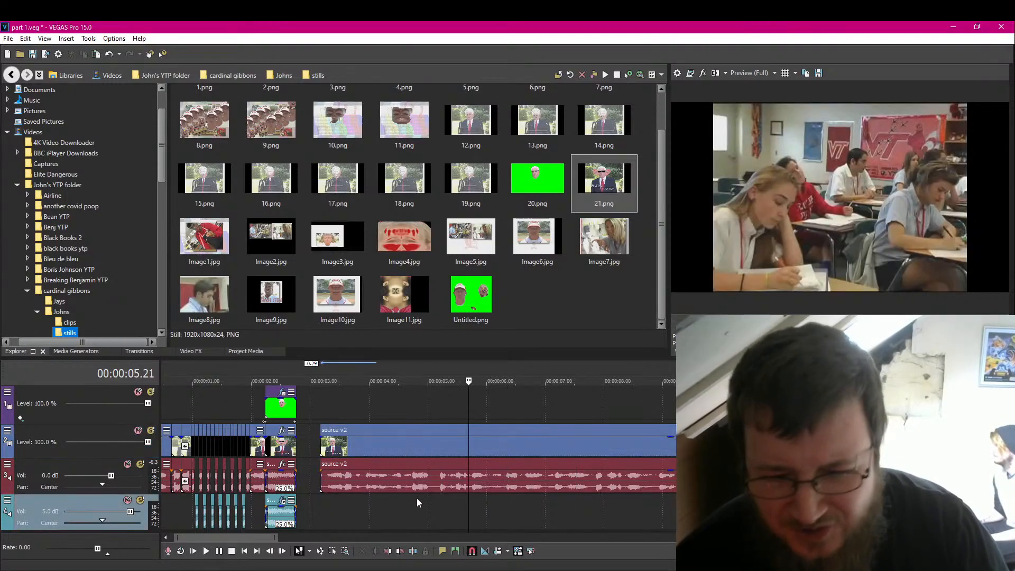
click(321, 500)
click(211, 552)
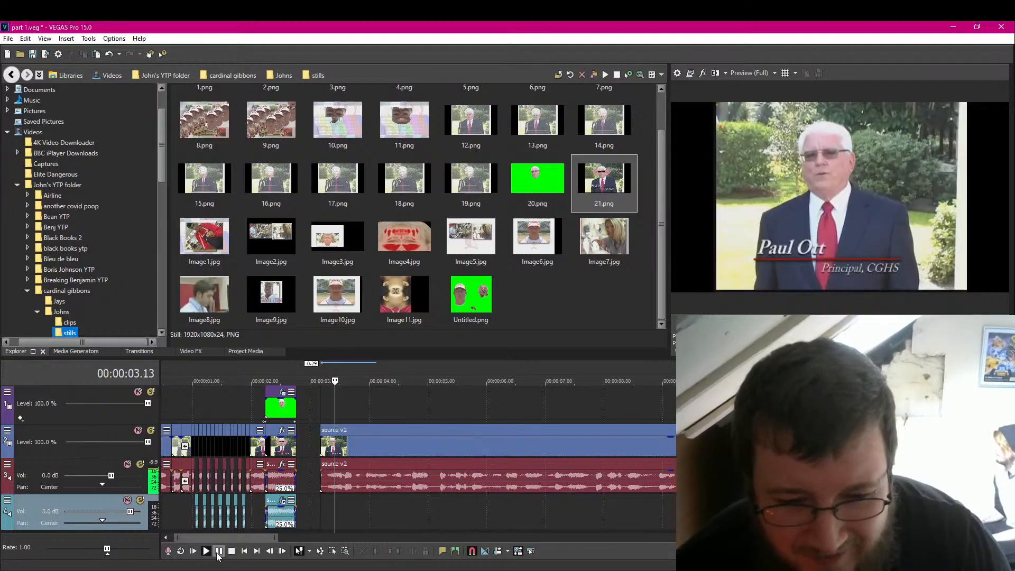
click(220, 552)
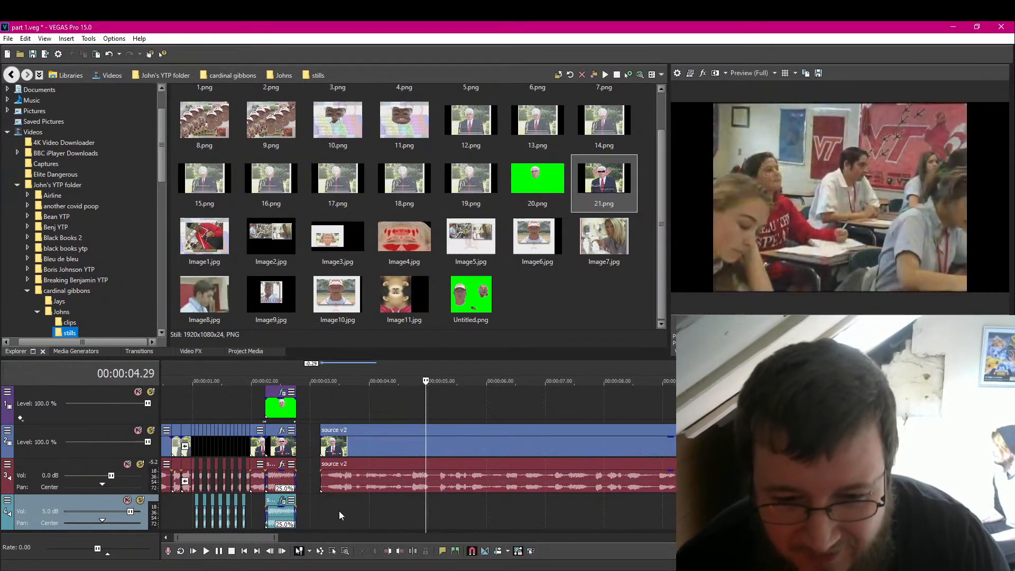
Step: Trim the start of the source v2 clip to 00:00:04.10
click(360, 500)
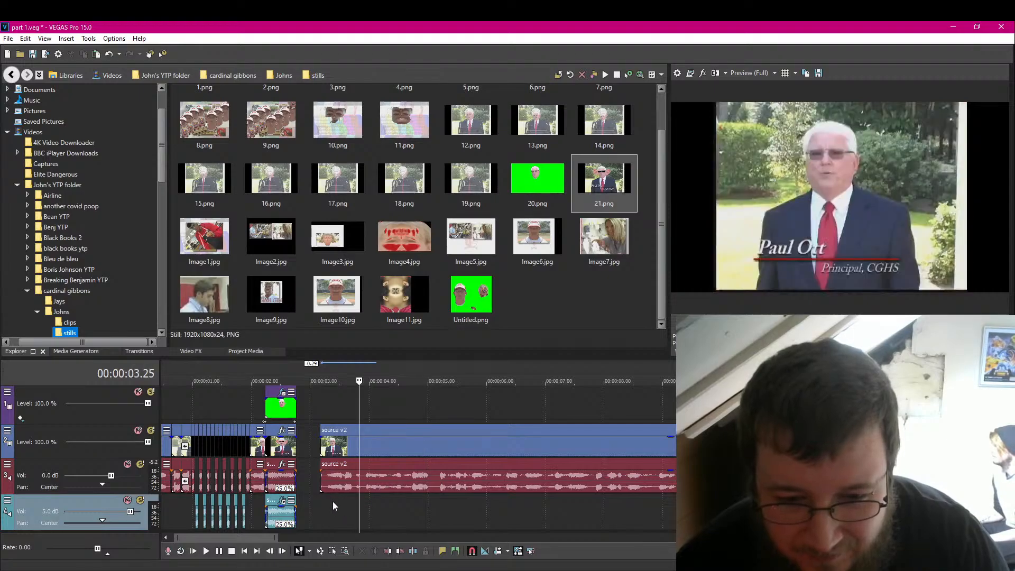
click(325, 444)
drag(325, 444, 328, 446)
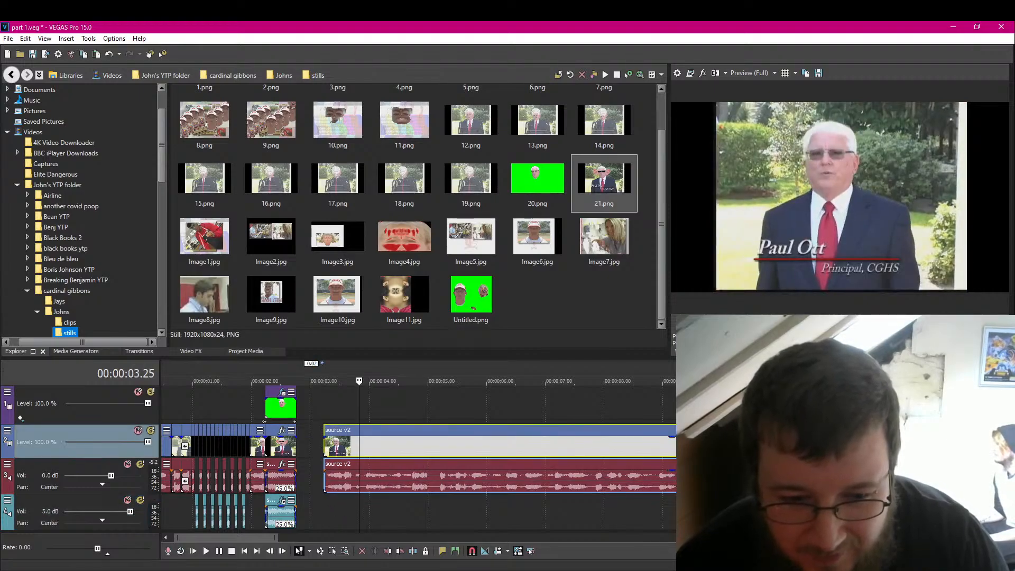
click(340, 507)
click(220, 551)
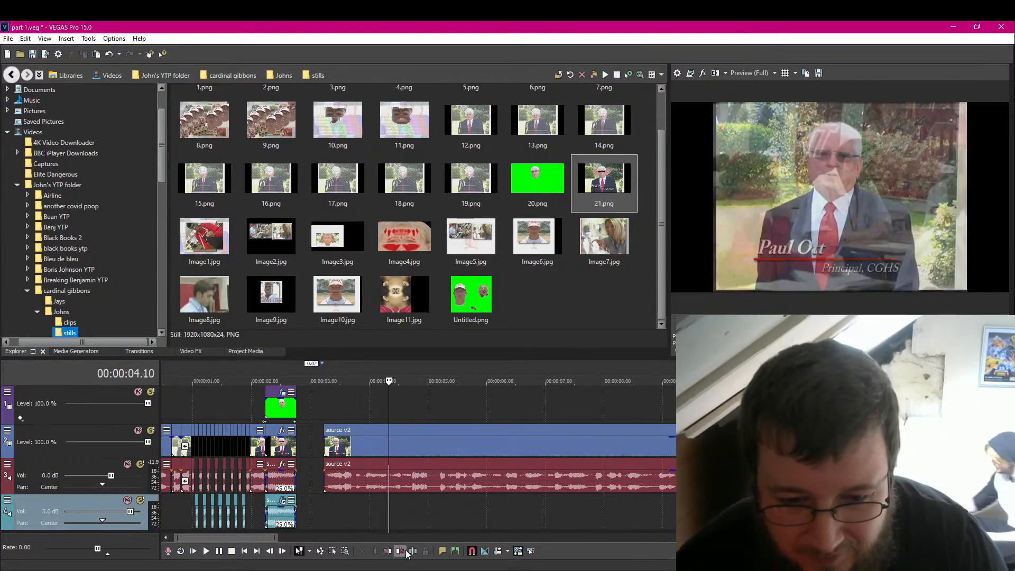
drag(364, 449, 429, 449)
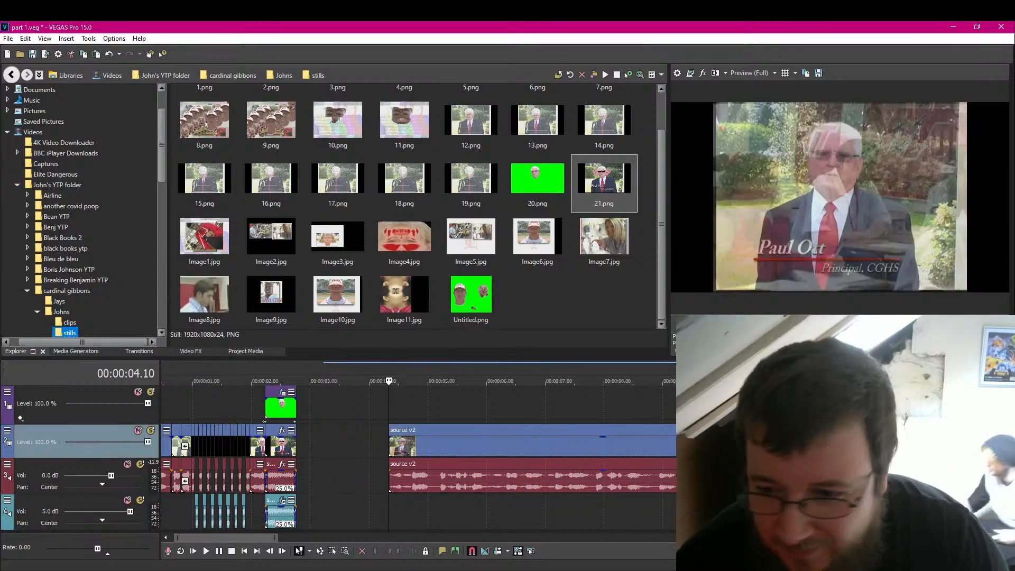
Step: Play the opening of the trimmed source v2 clip to judge where its first sound should be cut
scroll(418, 455, right, 5)
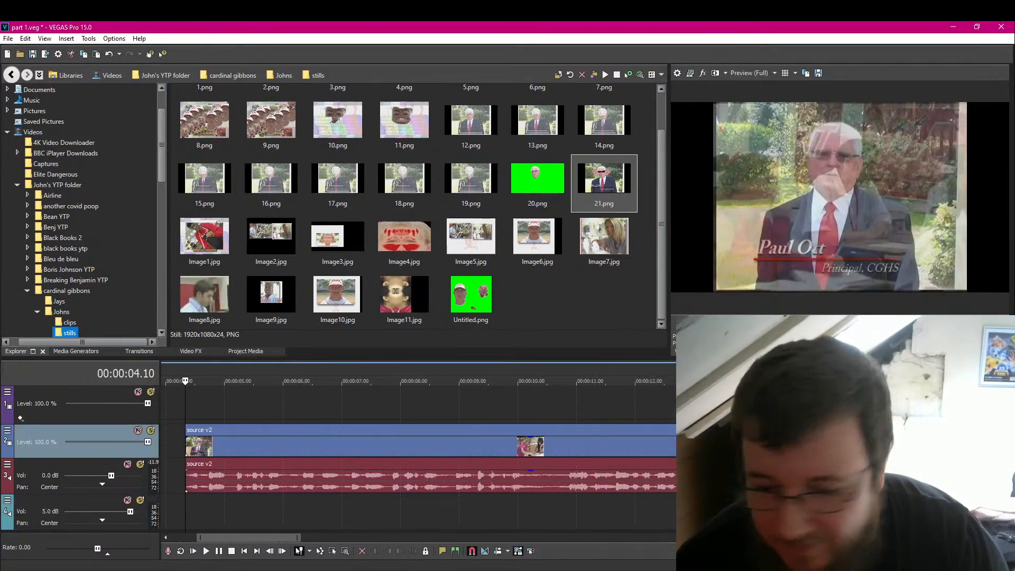
click(188, 442)
click(219, 551)
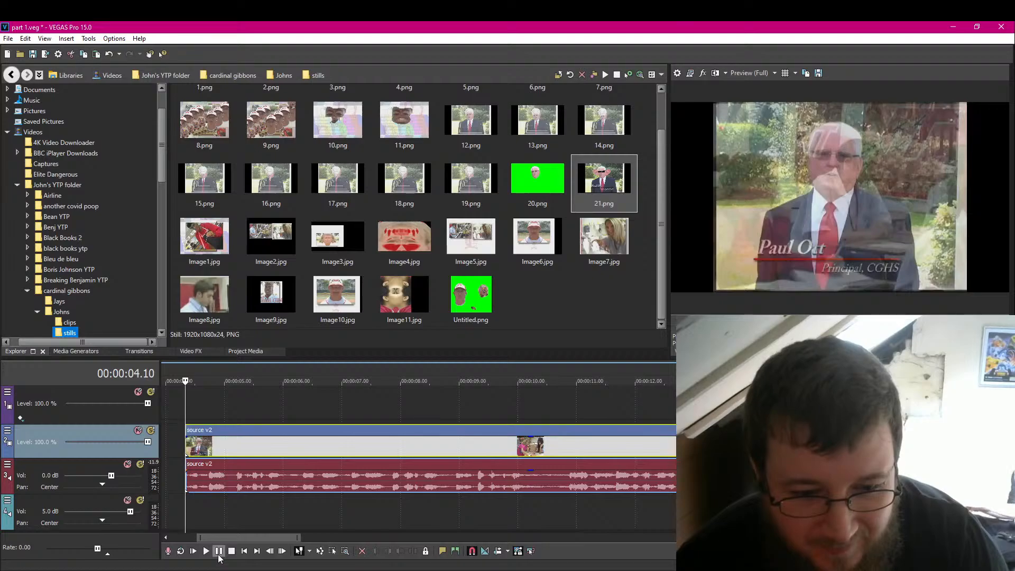
click(219, 551)
click(232, 551)
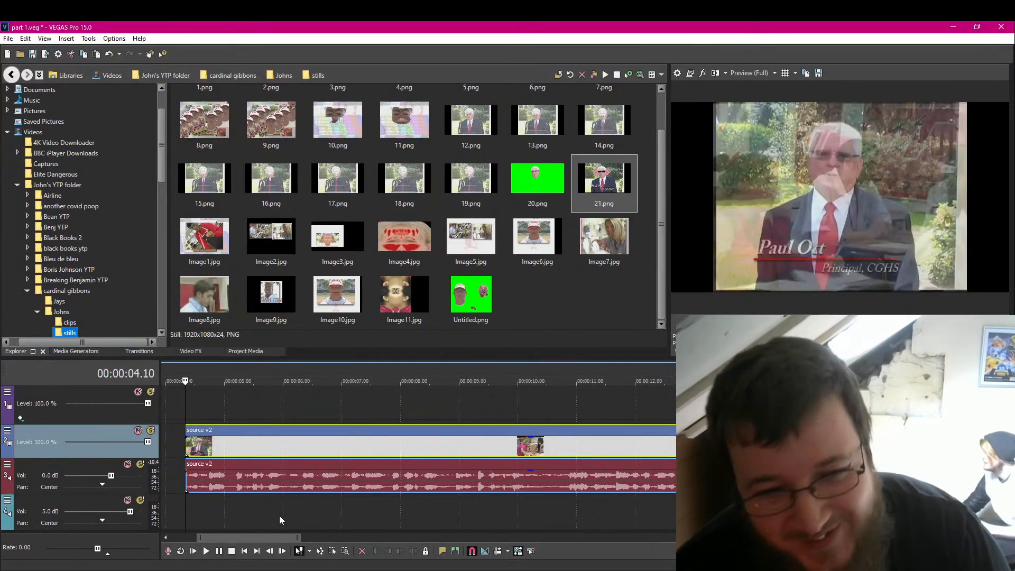
scroll(279, 515, down, 2)
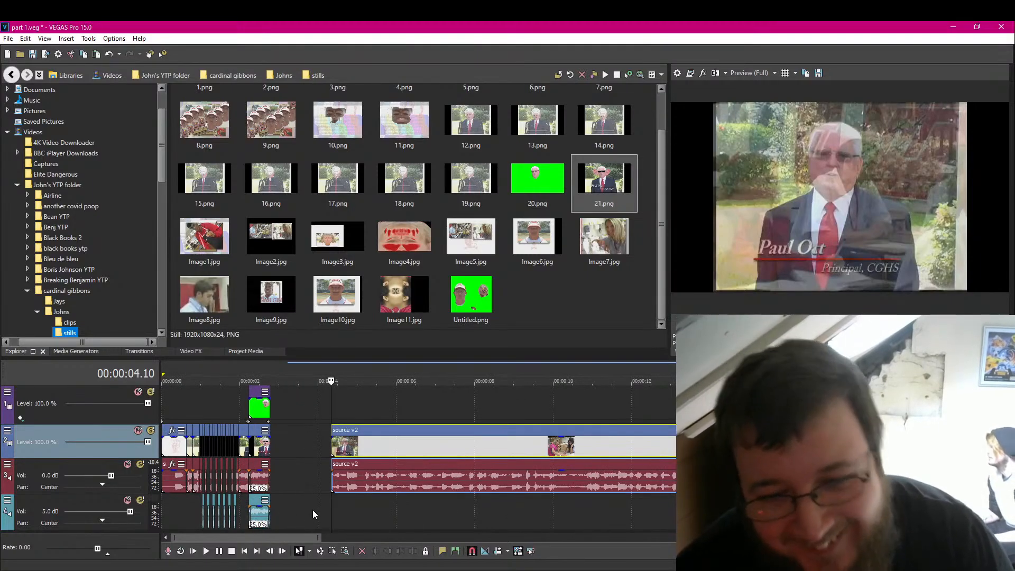
scroll(328, 524, up, 1)
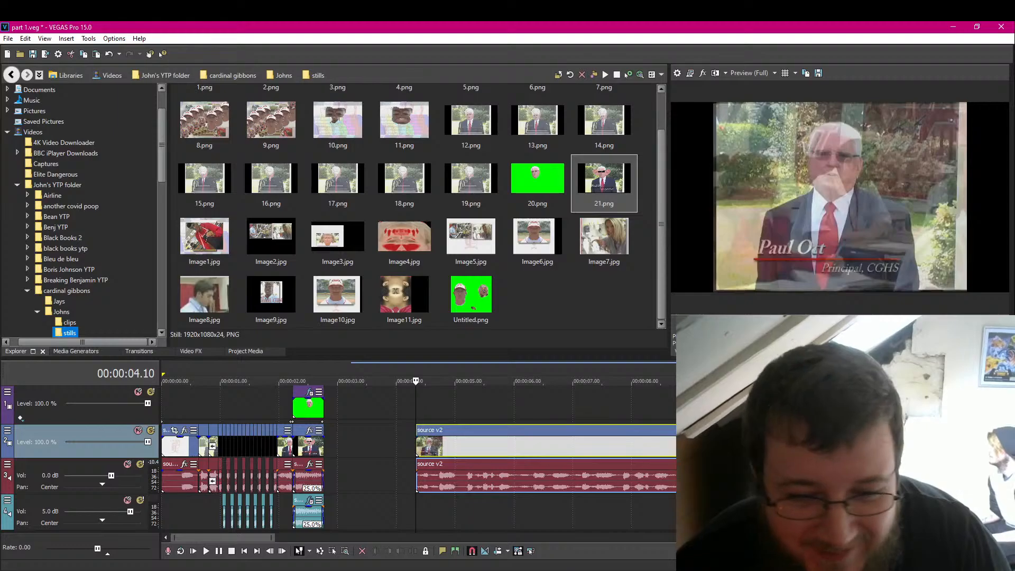
click(218, 551)
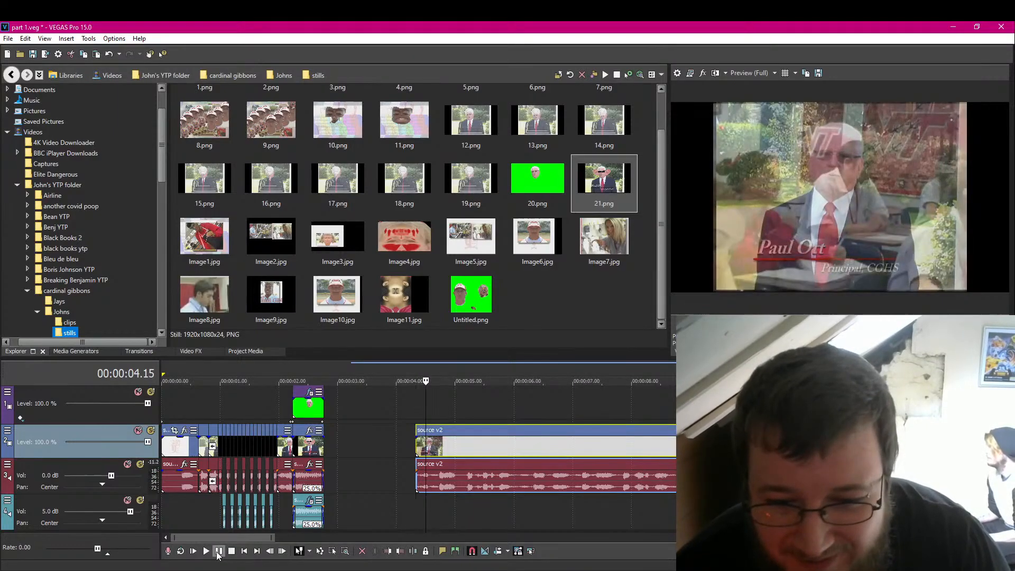
scroll(427, 532, up, 3)
Step: Split the source v2 clip at 00:00:04.12 and move its short first piece back to 00:00:03.03
click(554, 503)
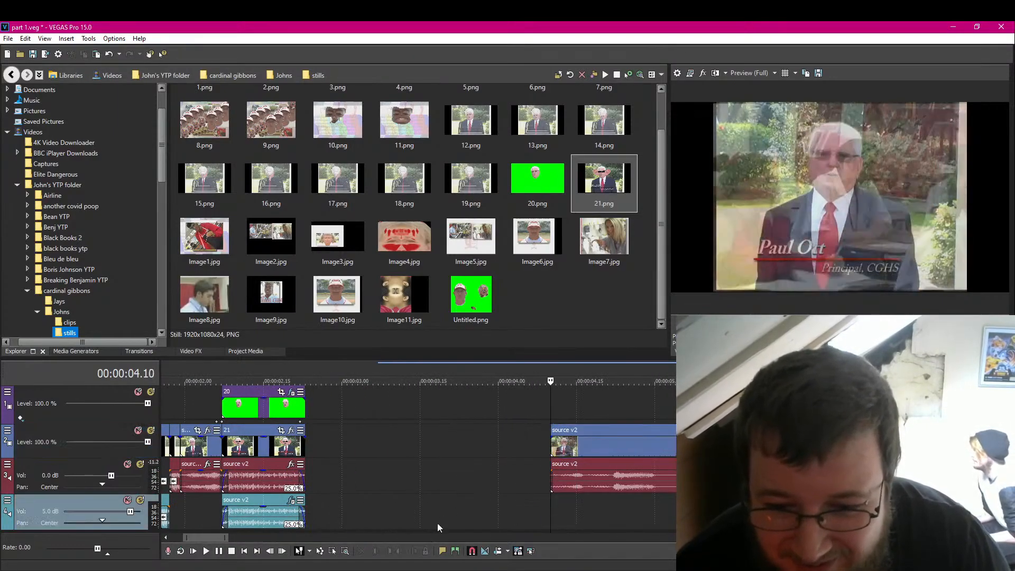
click(217, 551)
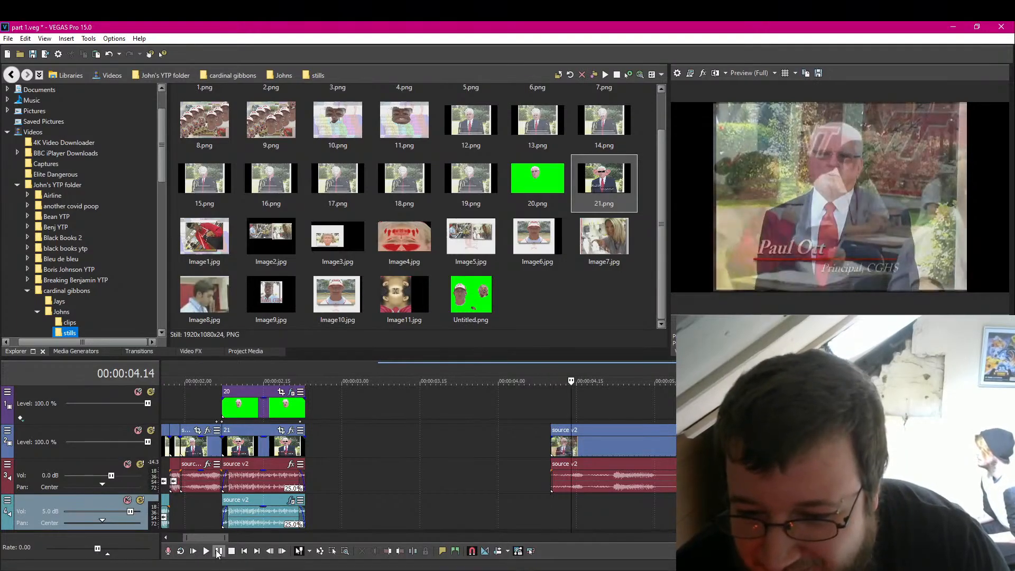
click(217, 551)
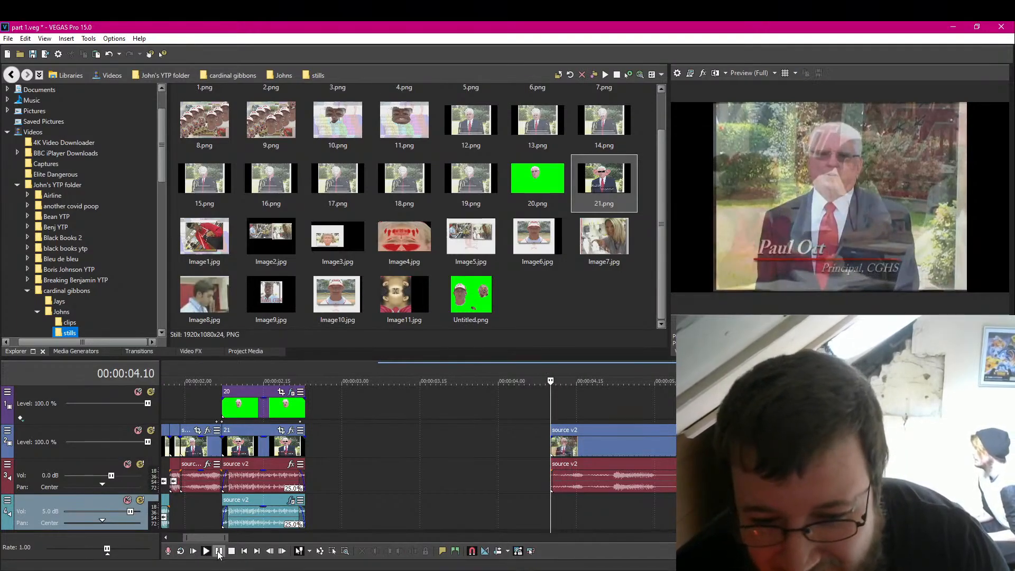
click(206, 551)
click(219, 551)
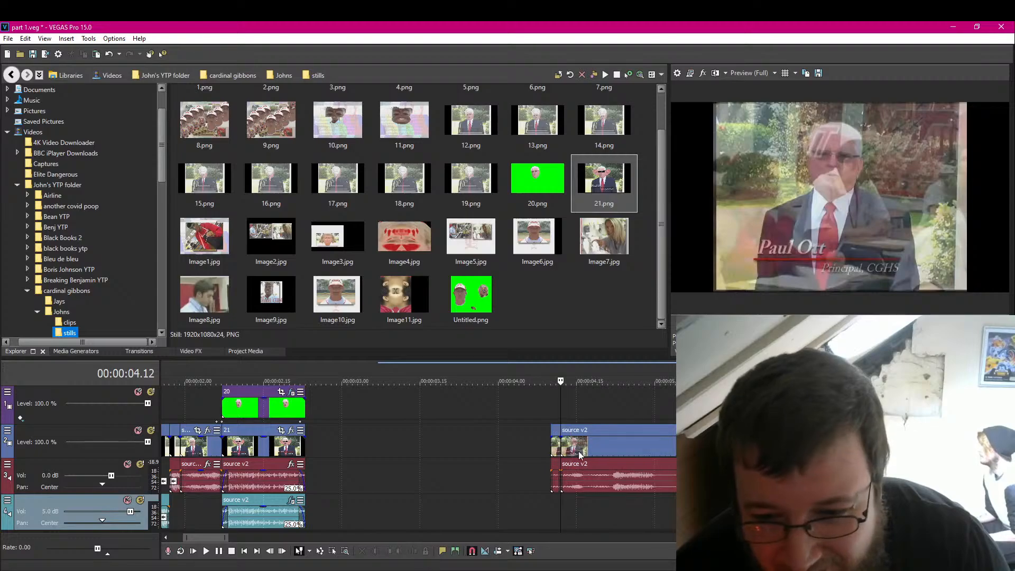
key(s)
drag(557, 447, 362, 450)
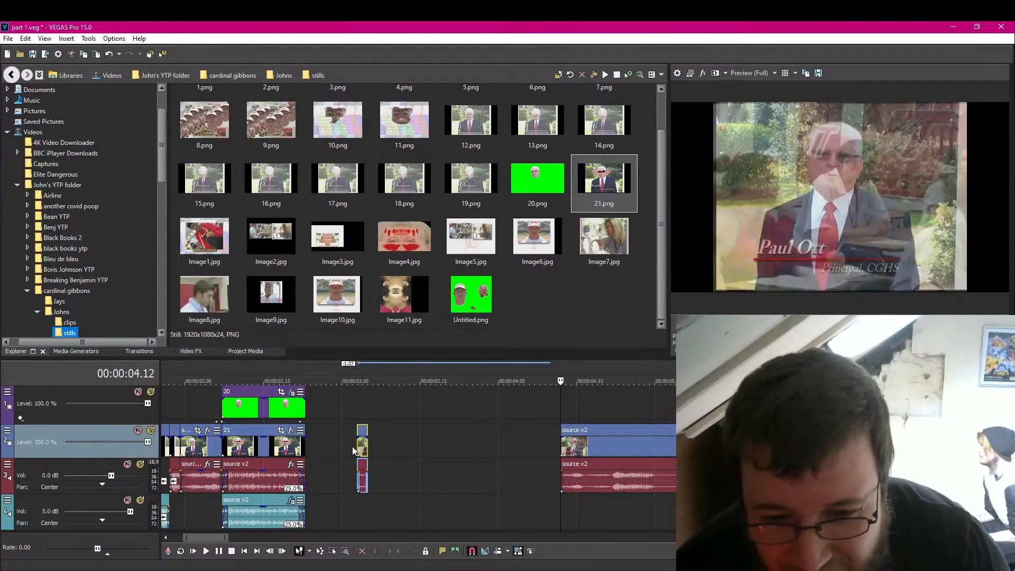
Step: Extend the end of the short source v2 piece by four frames to 00:00:03.09, playing it between adjustments
click(207, 551)
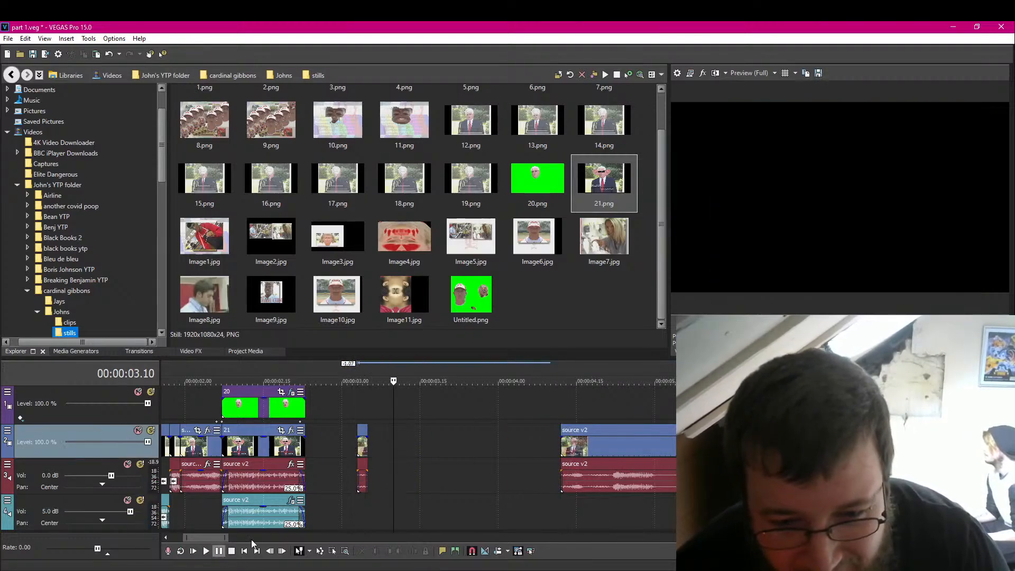
drag(369, 443, 379, 443)
click(358, 443)
click(207, 551)
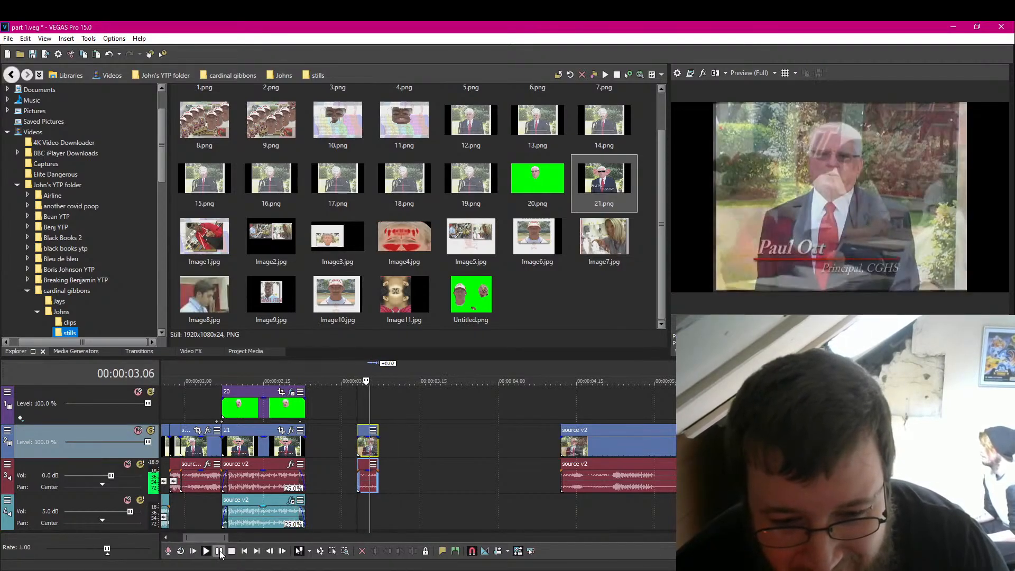
drag(375, 447, 388, 446)
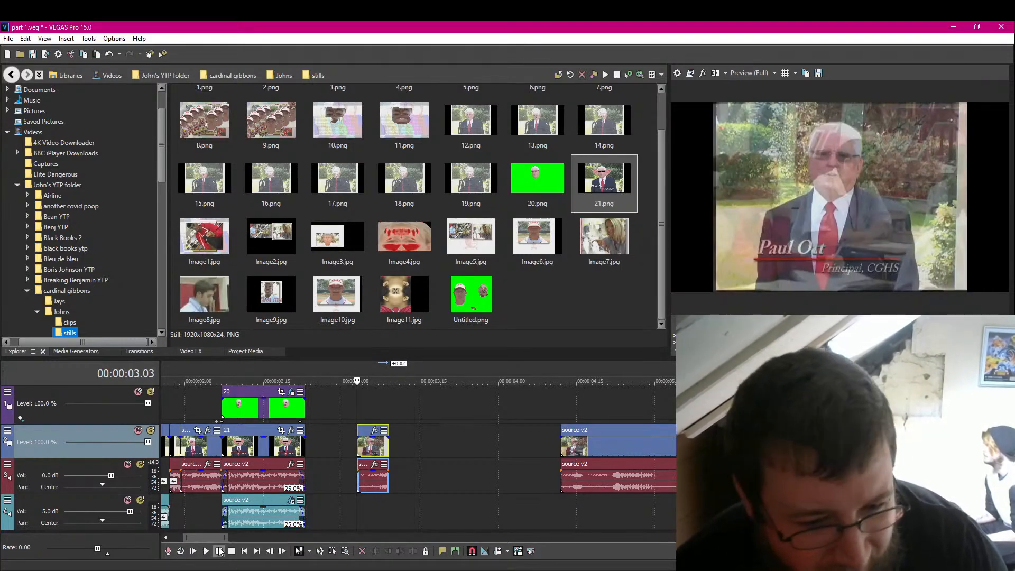
Step: Shorten the end of the short source v2 piece by one frame and play it back
click(220, 555)
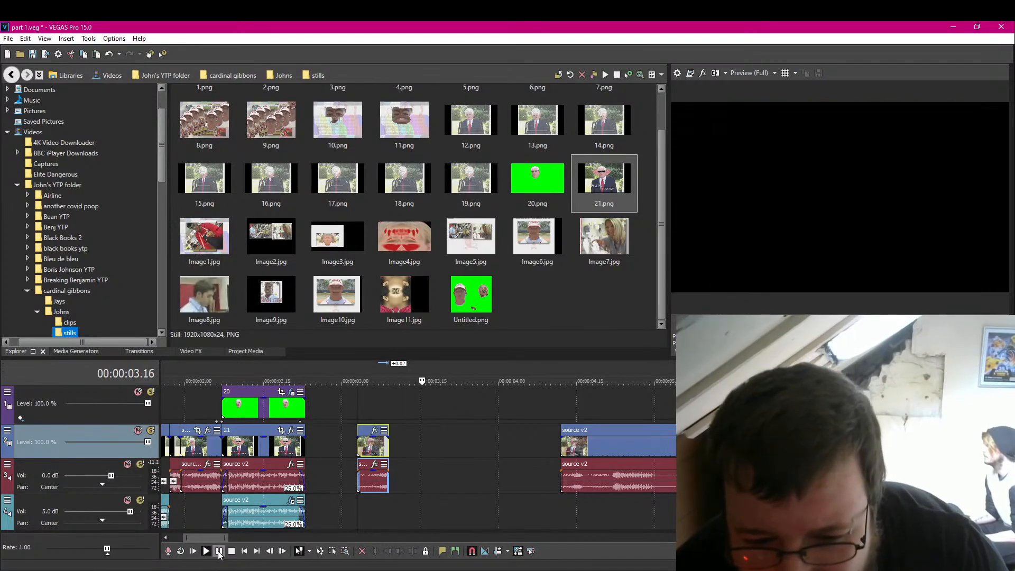
drag(389, 450, 384, 450)
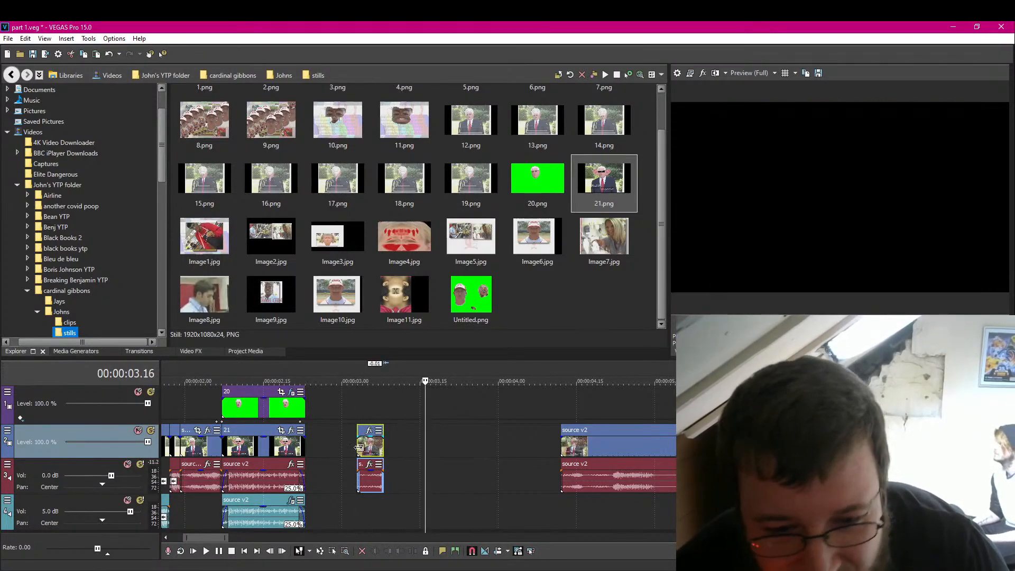
click(350, 443)
click(219, 551)
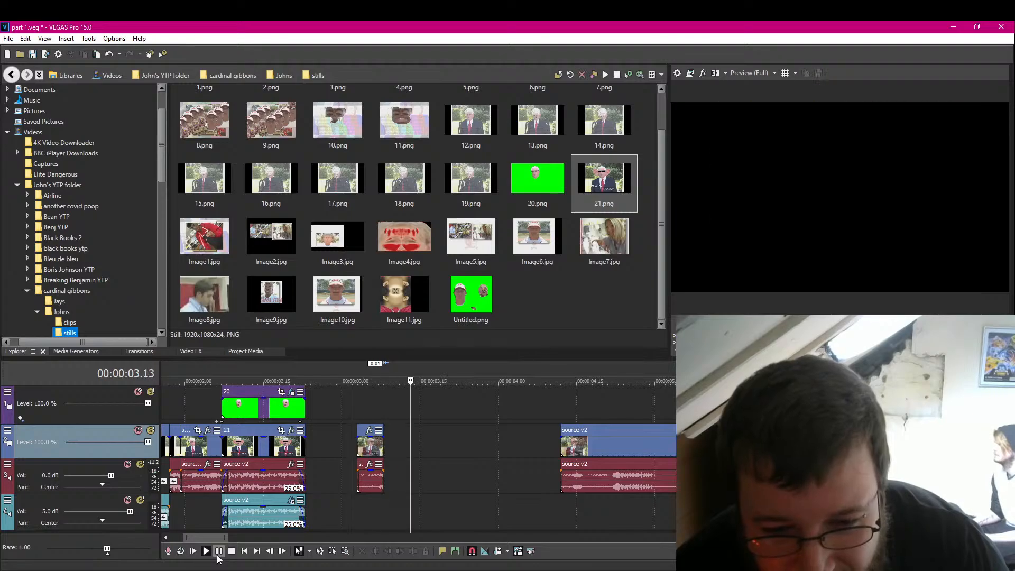
click(219, 551)
click(351, 445)
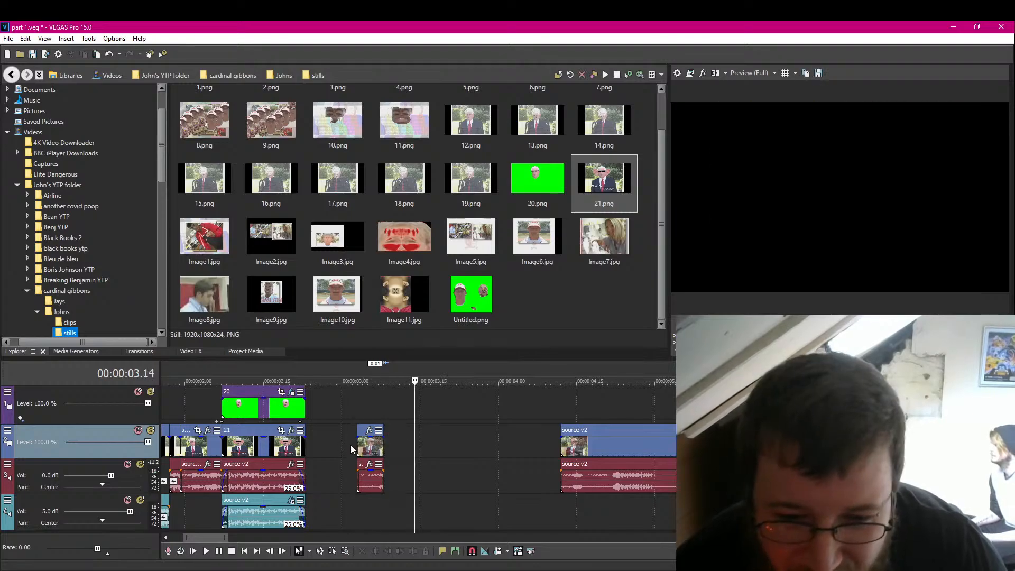
Step: Move the short source v2 piece directly after the still 21 clip, and move the long source v2 clip back to start at 00:00:03.22
click(220, 553)
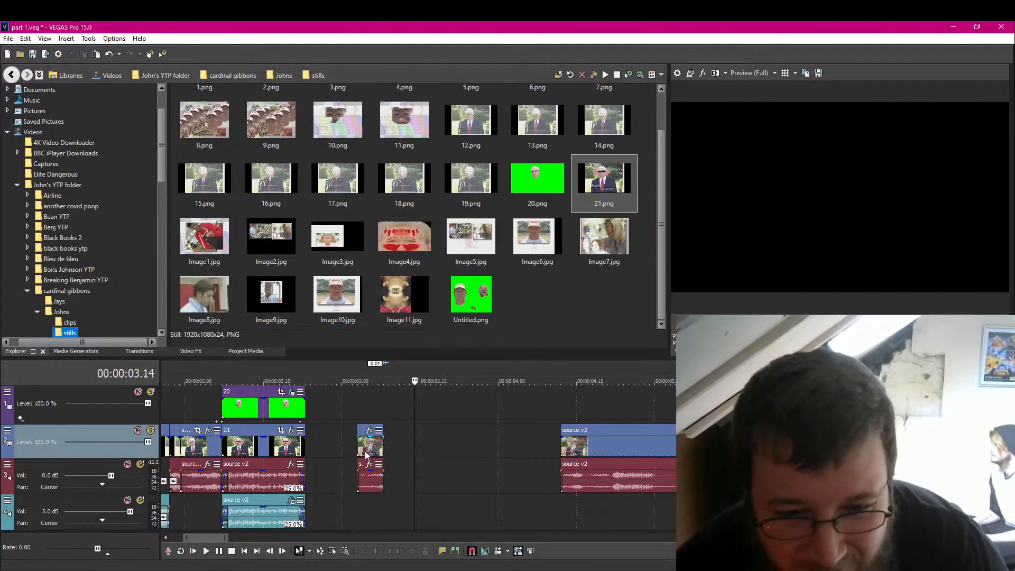
drag(365, 452, 313, 452)
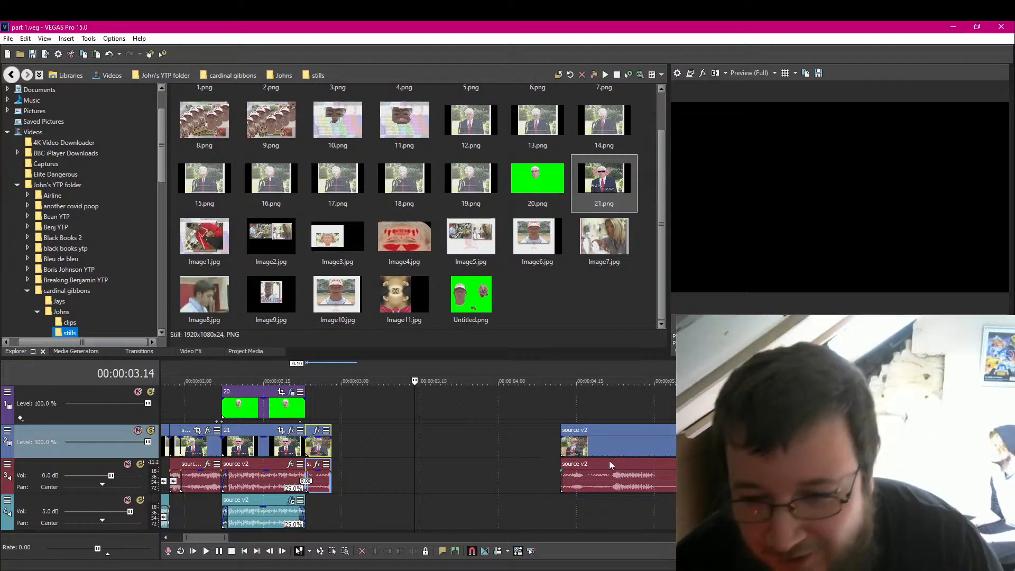
click(560, 443)
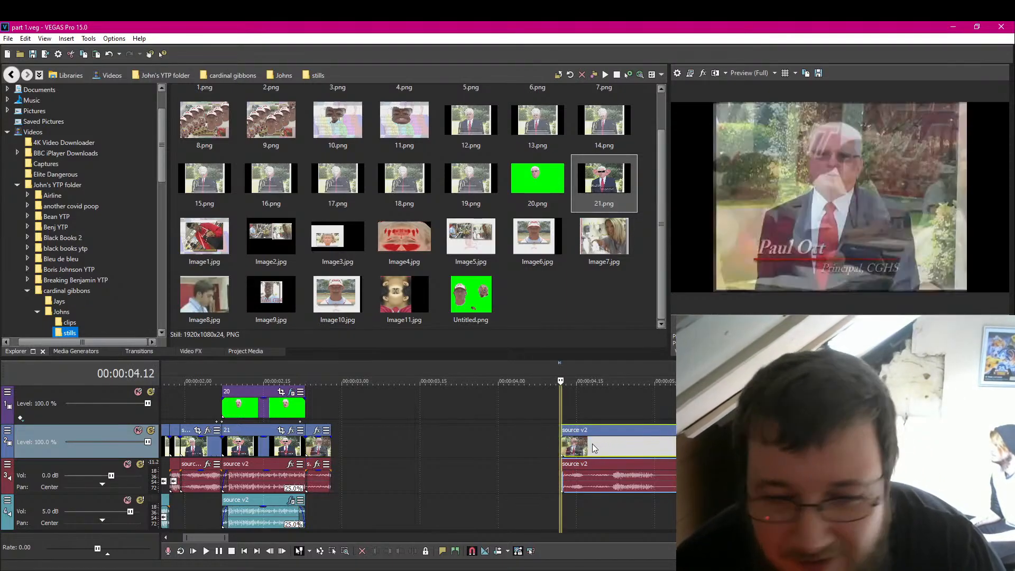
drag(560, 443, 465, 448)
click(458, 449)
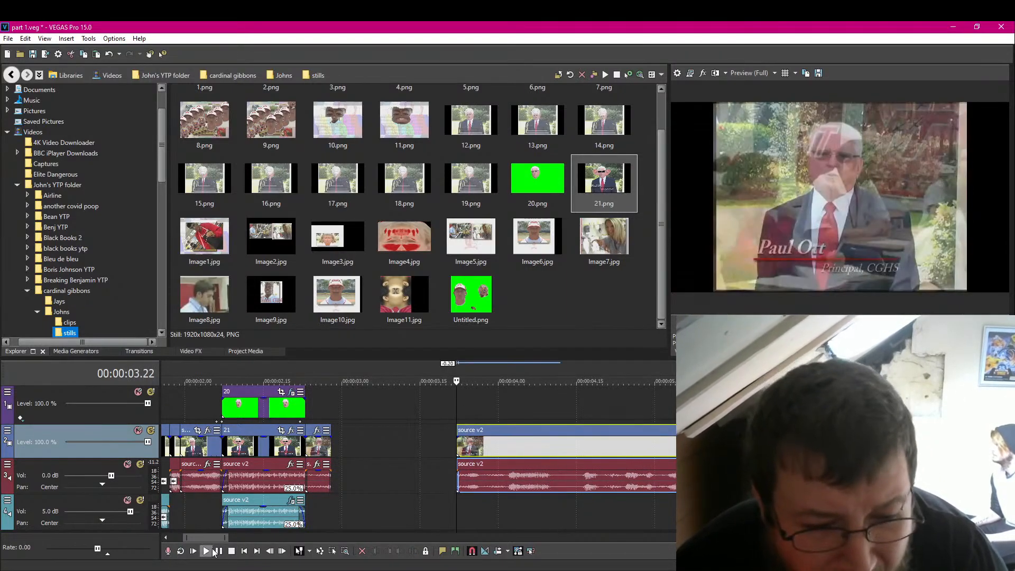
Step: Play the long source v2 clip from its start to about 00:00:14.24 to review the material for further cuts
click(213, 552)
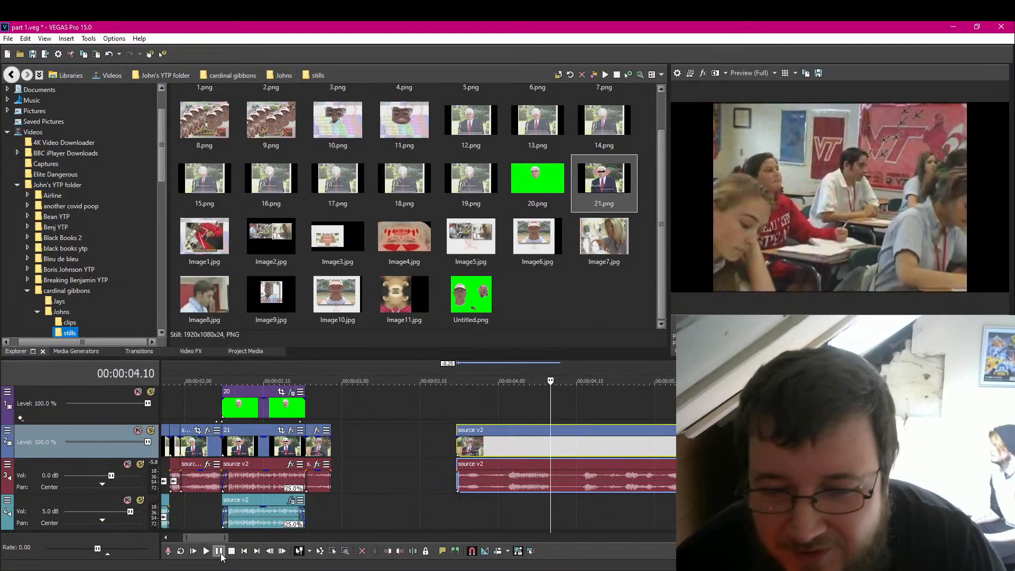
click(220, 553)
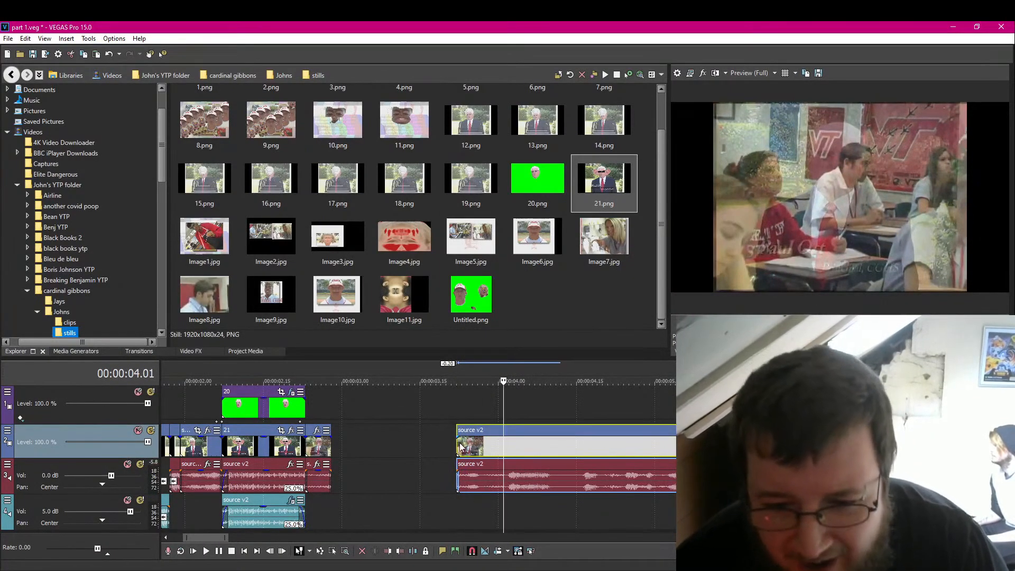
click(458, 443)
click(221, 552)
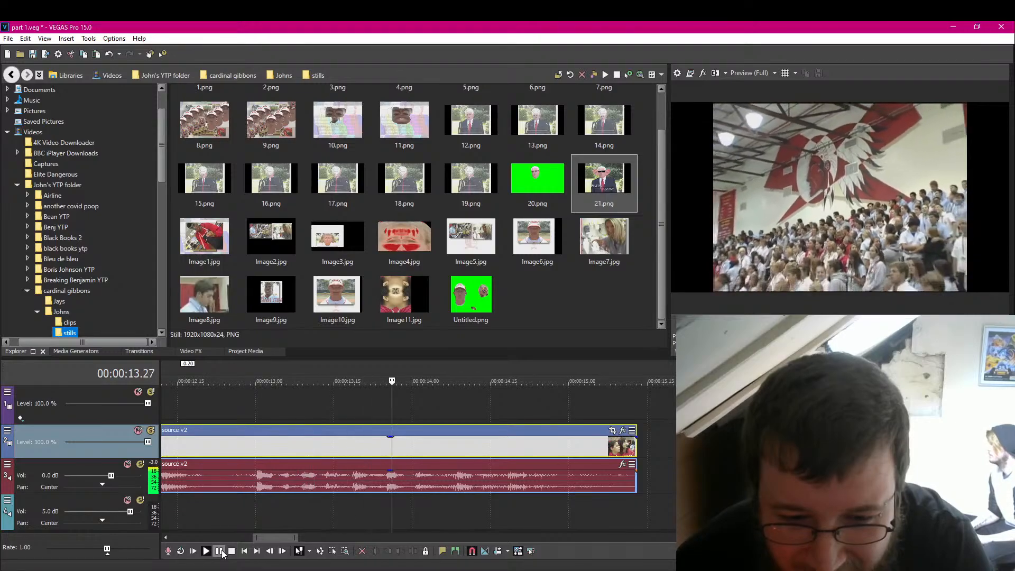
click(222, 553)
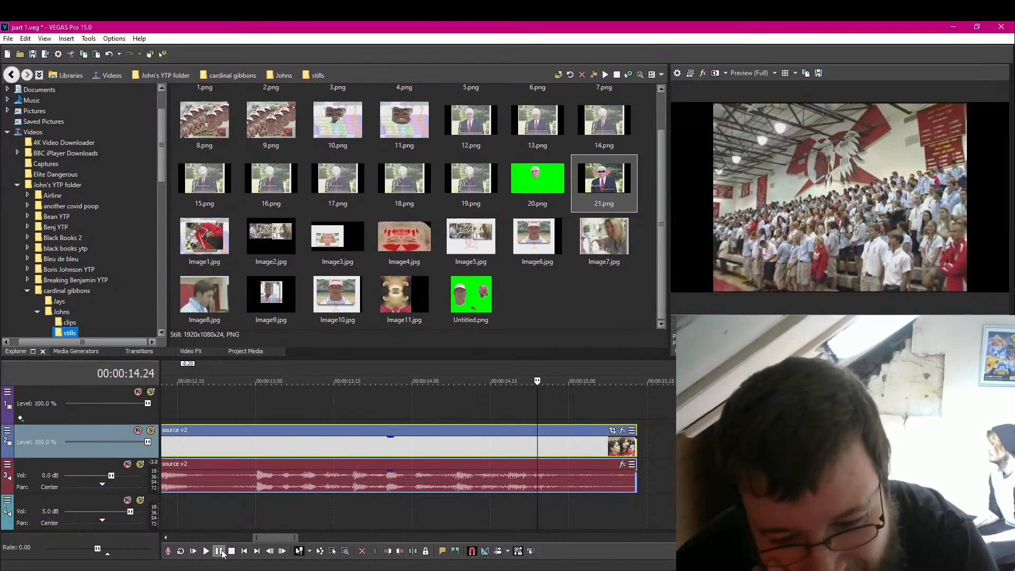
Step: Move the long source v2 clip 23 frames forward so its end meets the following source v2 clip, and deselect it
scroll(260, 503, down, 3)
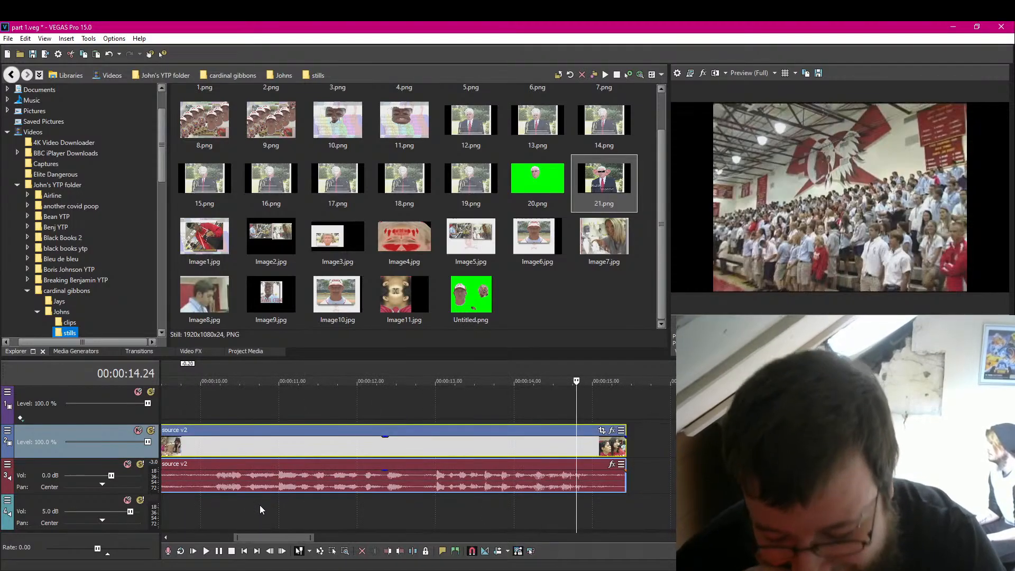
scroll(258, 509, down, 2)
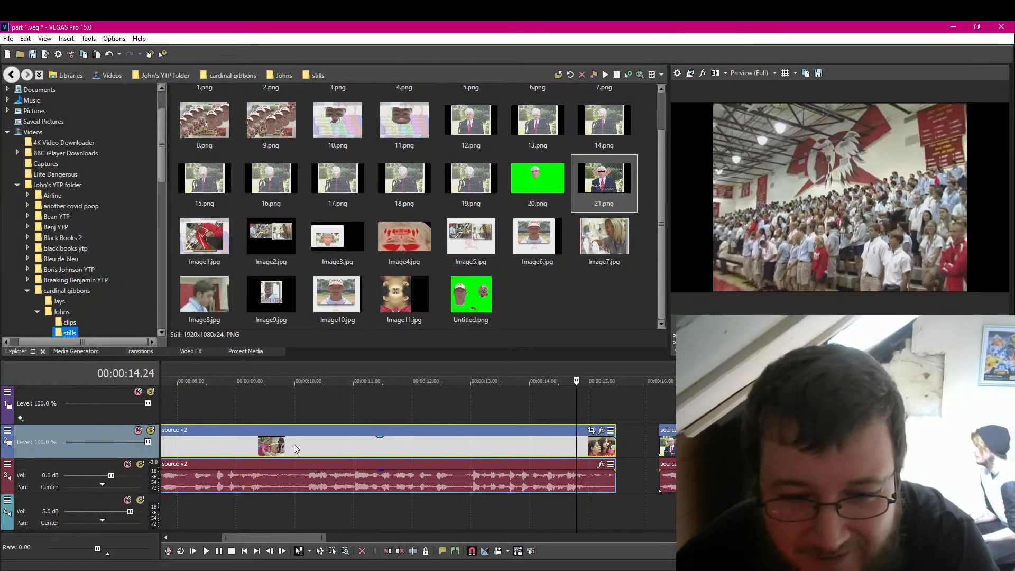
drag(294, 444, 331, 443)
scroll(227, 508, down, 2)
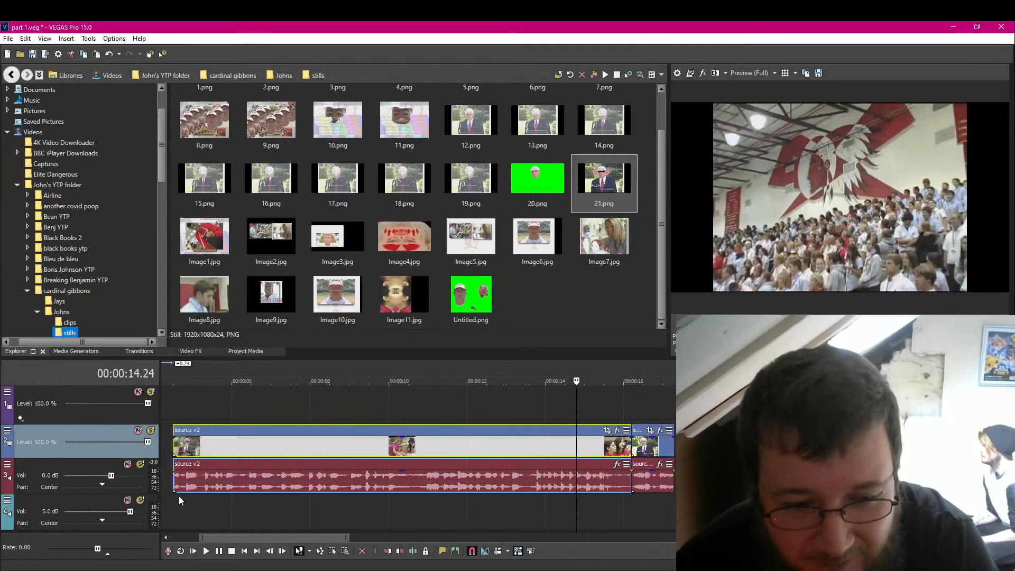
key(Escape)
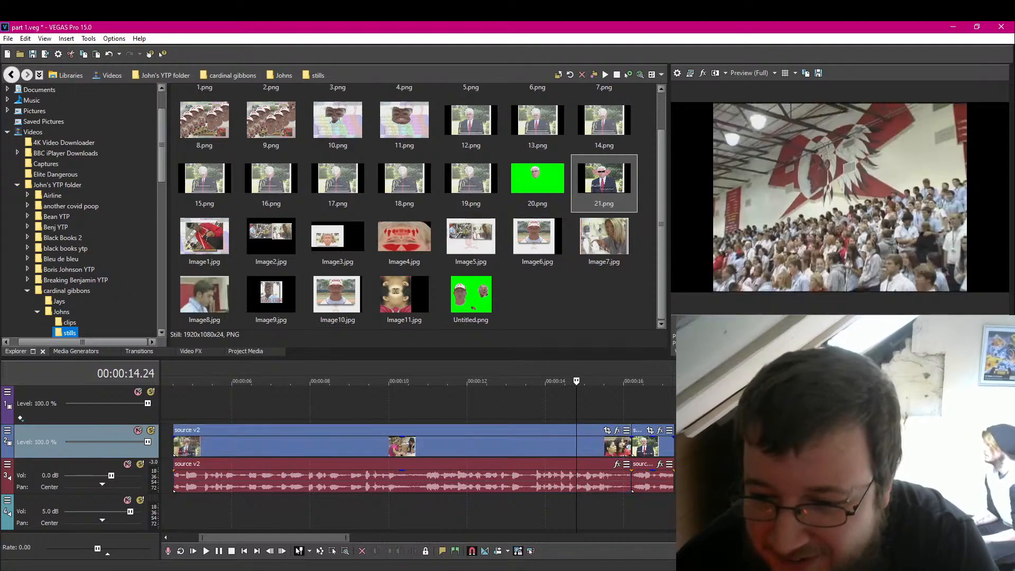
Step: Cut out a short fragment of the suited principal's footage around 00:00:18 and trim its start to 00:00:18.01
click(702, 381)
click(218, 551)
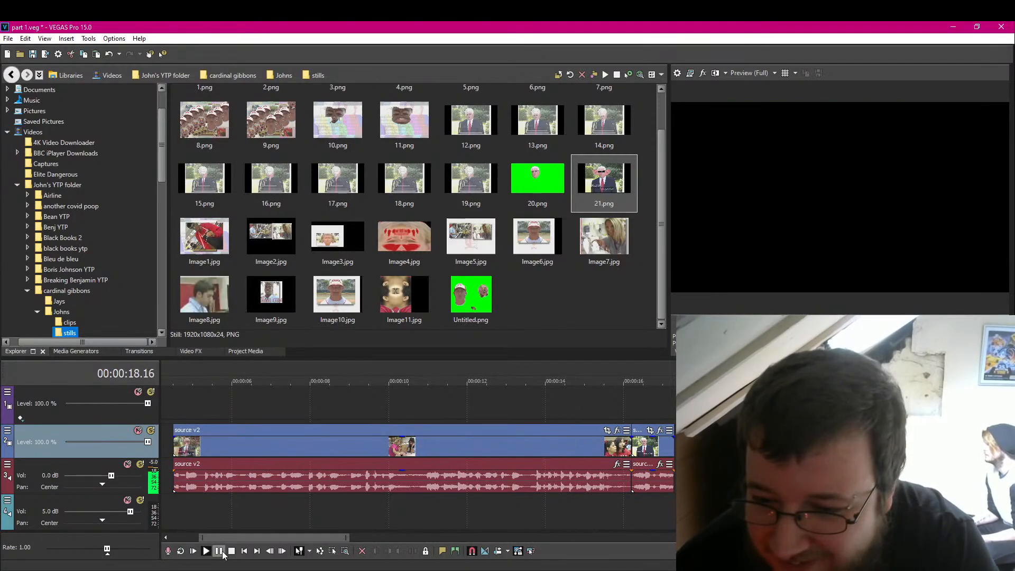
key(ctrl+Left)
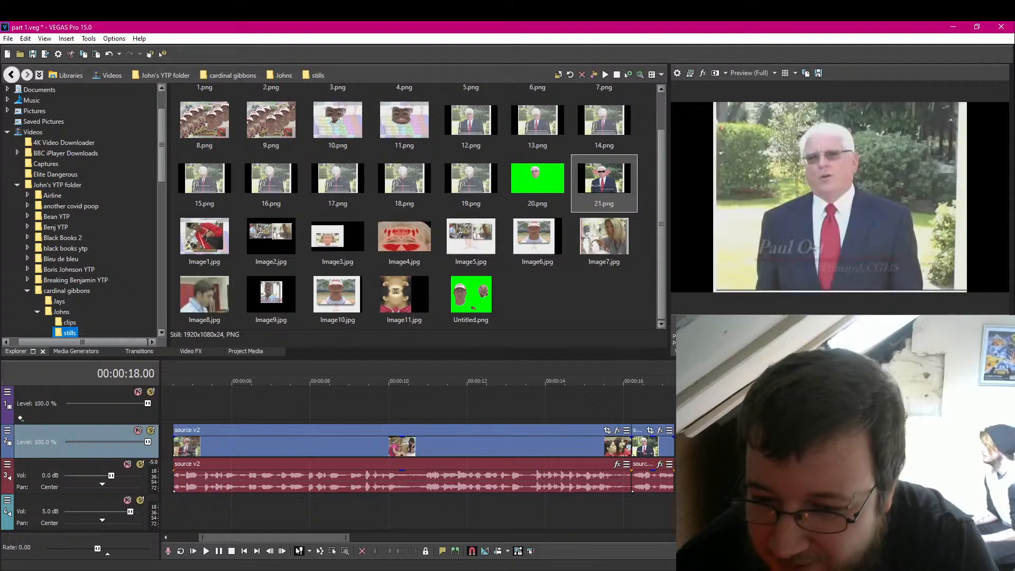
scroll(626, 534, up, 5)
click(218, 552)
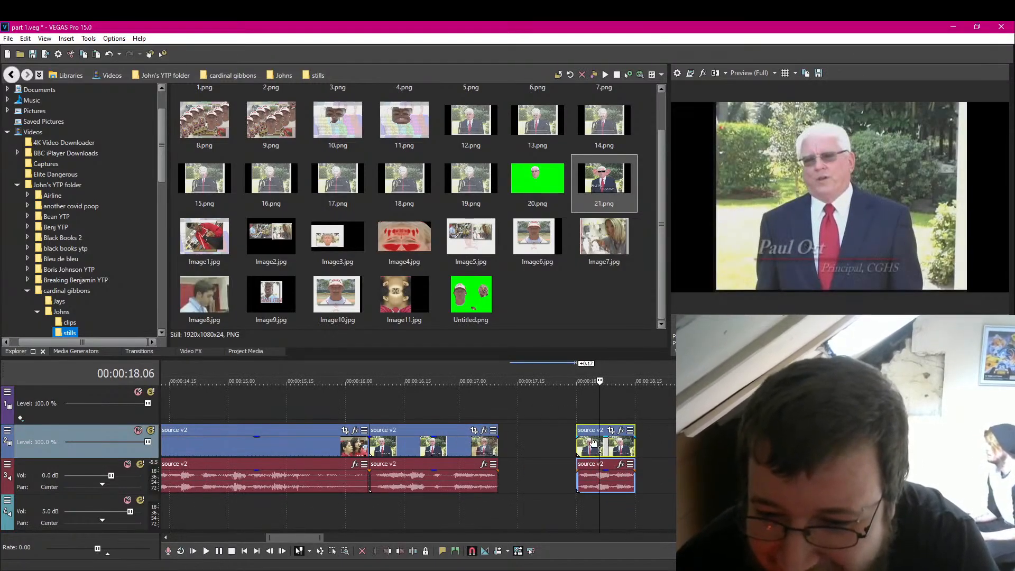
drag(577, 448, 581, 448)
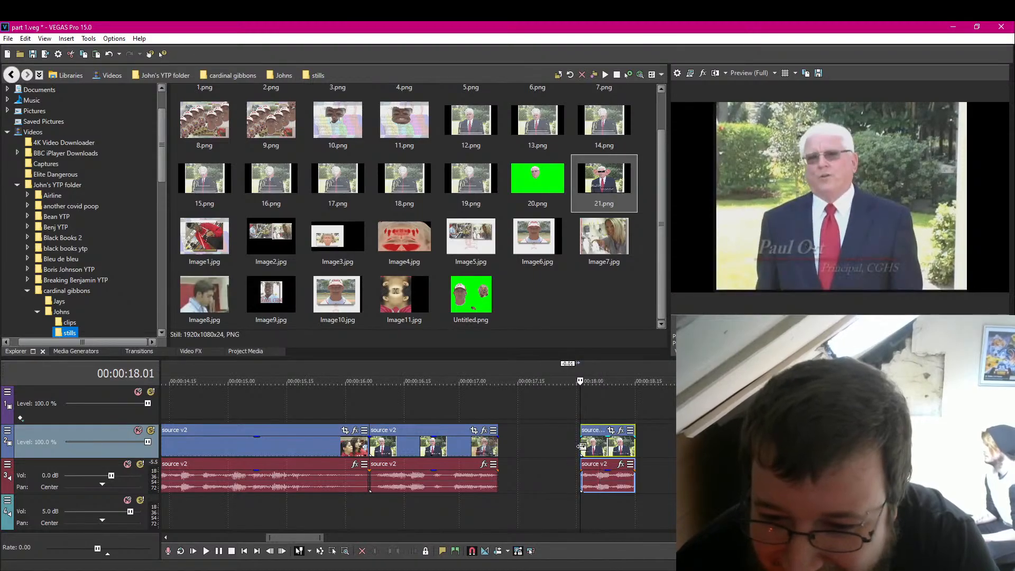
Step: Play the trimmed fragment and move it into the gap after the edited sequence, starting at about 00:00:03.24
click(206, 551)
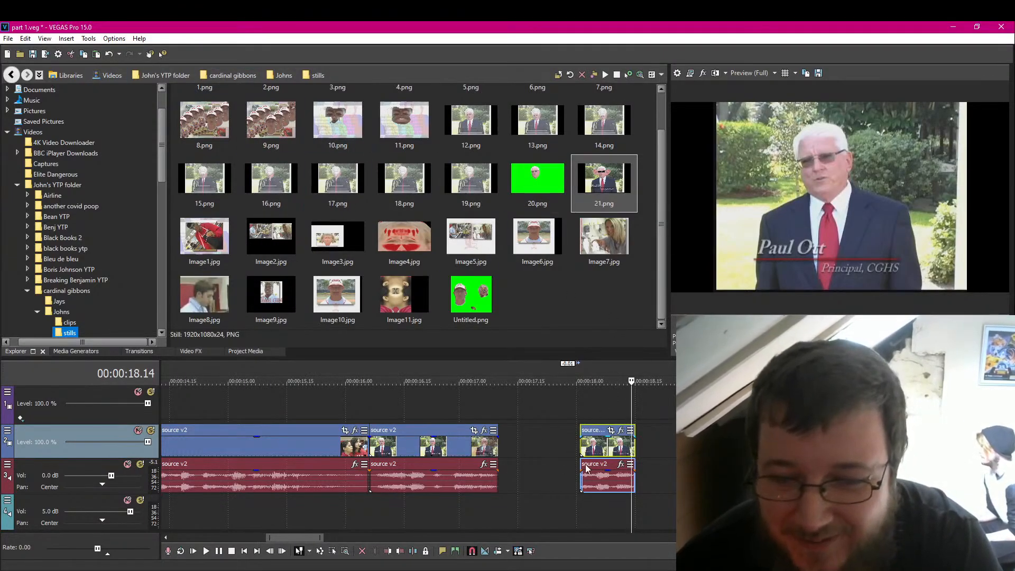
drag(585, 468, 354, 452)
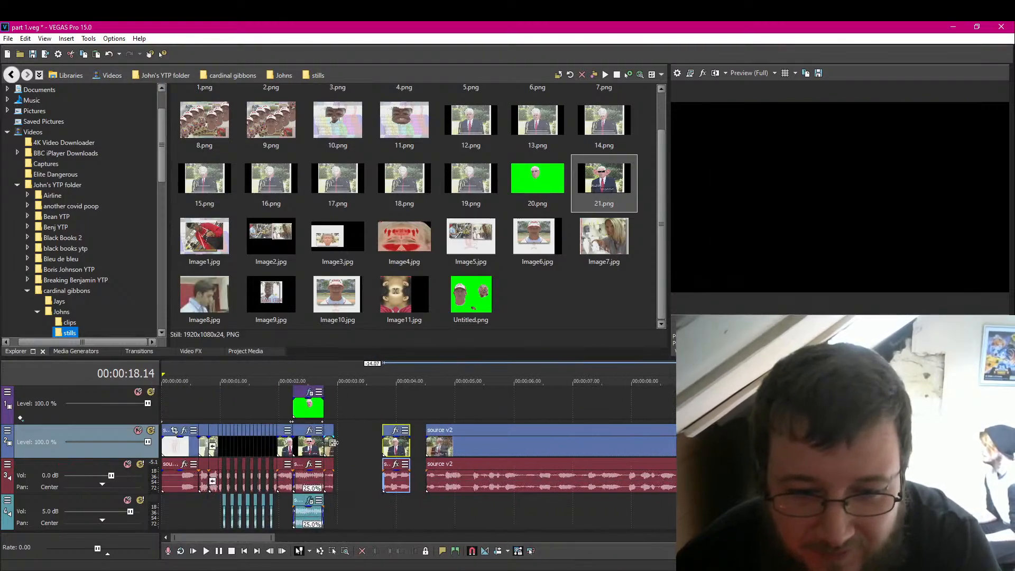
click(334, 443)
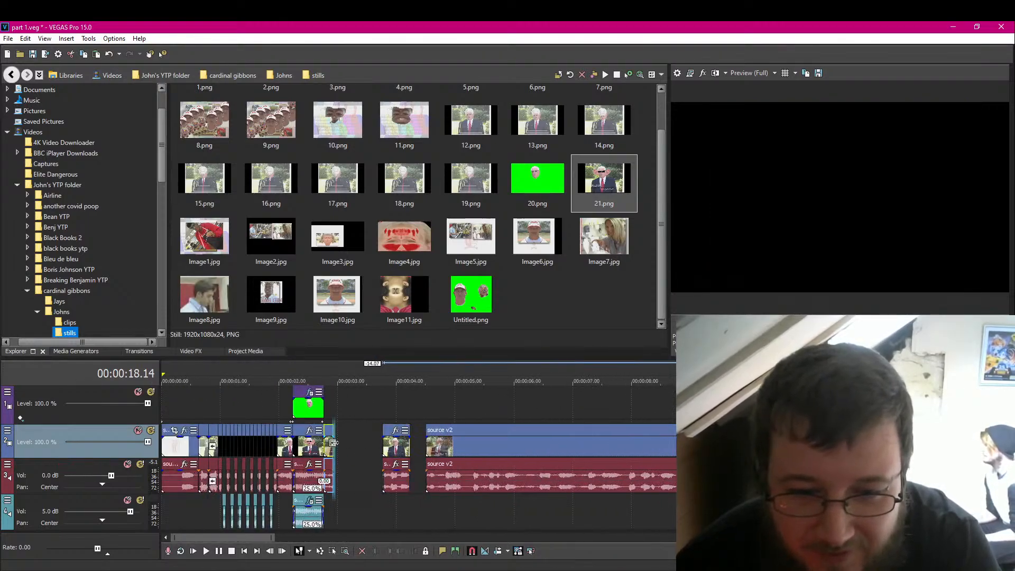
Step: Play through the long source v2 clip to locate the next sound and split the clip at 00:00:09.12
click(426, 442)
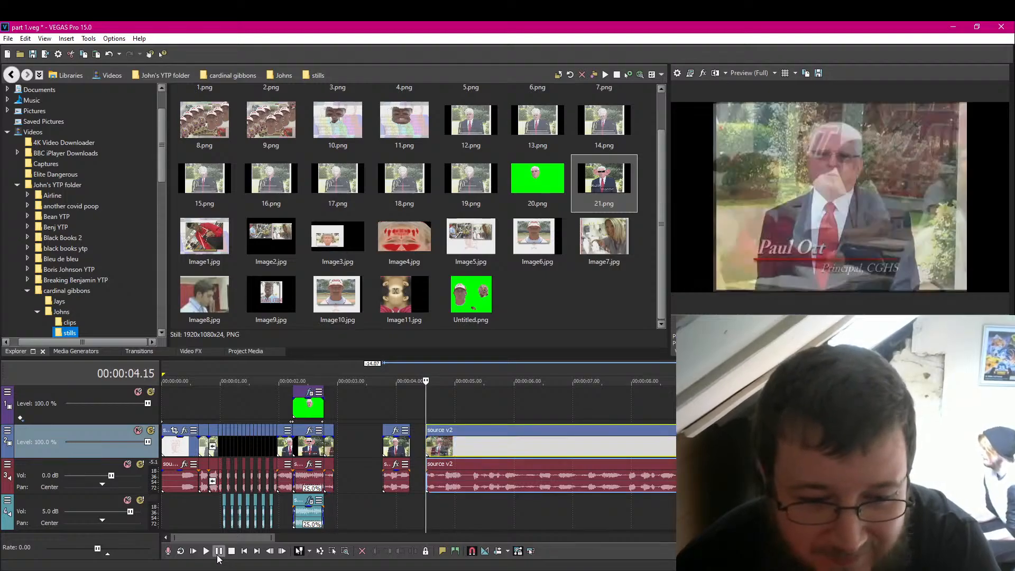
click(218, 554)
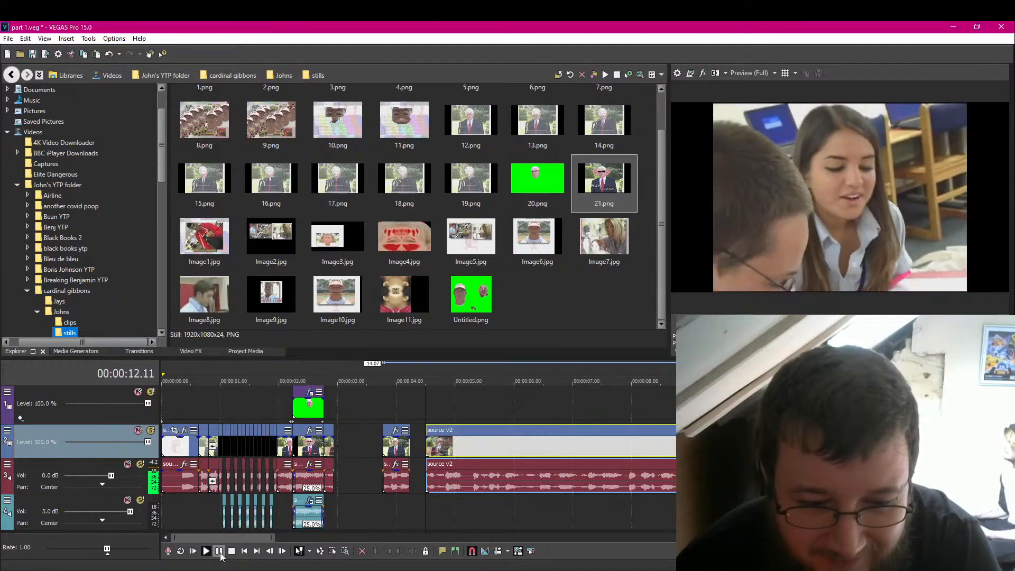
click(219, 551)
click(293, 512)
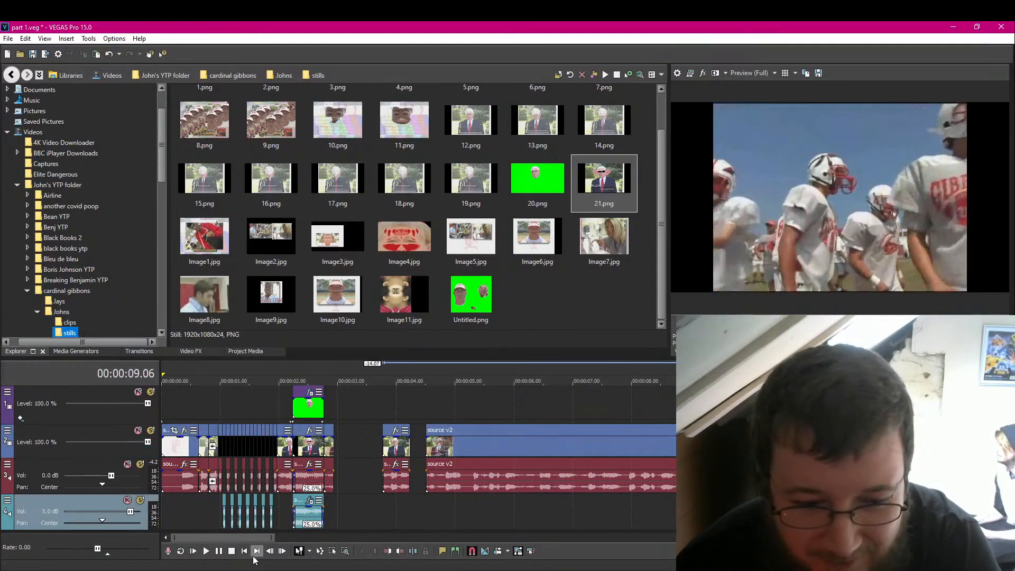
click(219, 551)
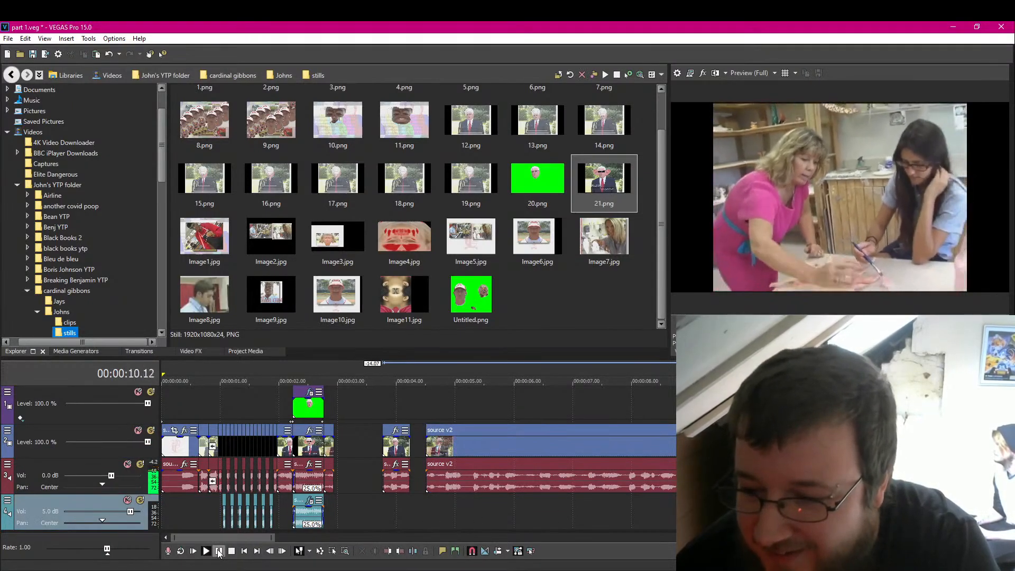
key(space)
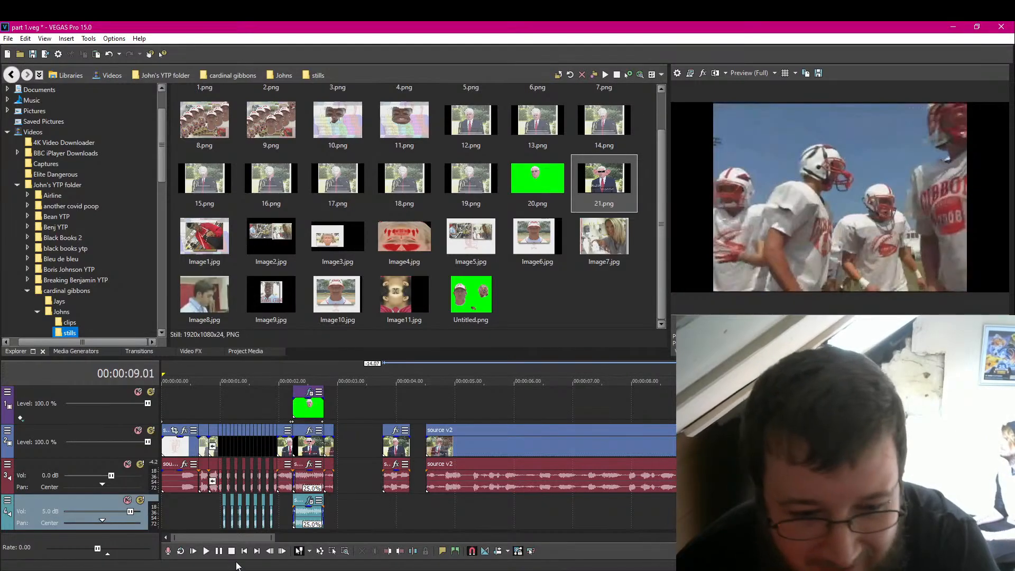
click(219, 551)
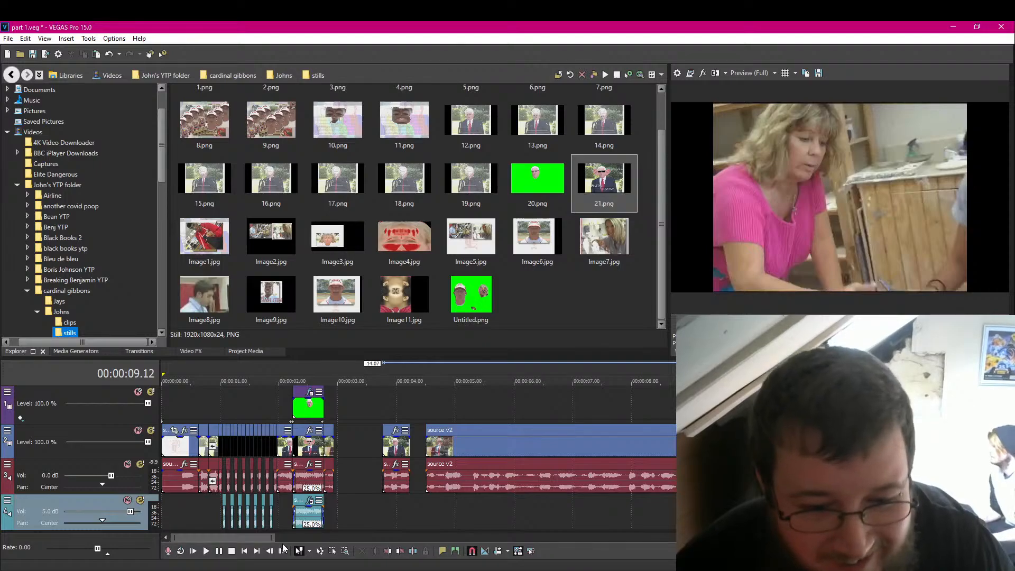
click(413, 551)
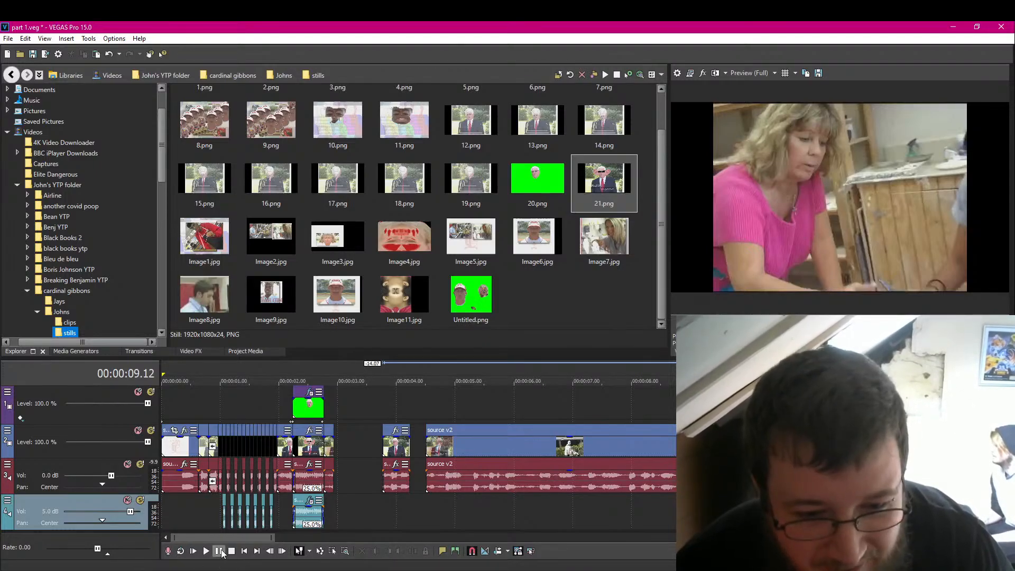
Step: Split the long source v2 clip again at 00:00:09.16 and copy the four-frame fragment between the splits
click(218, 551)
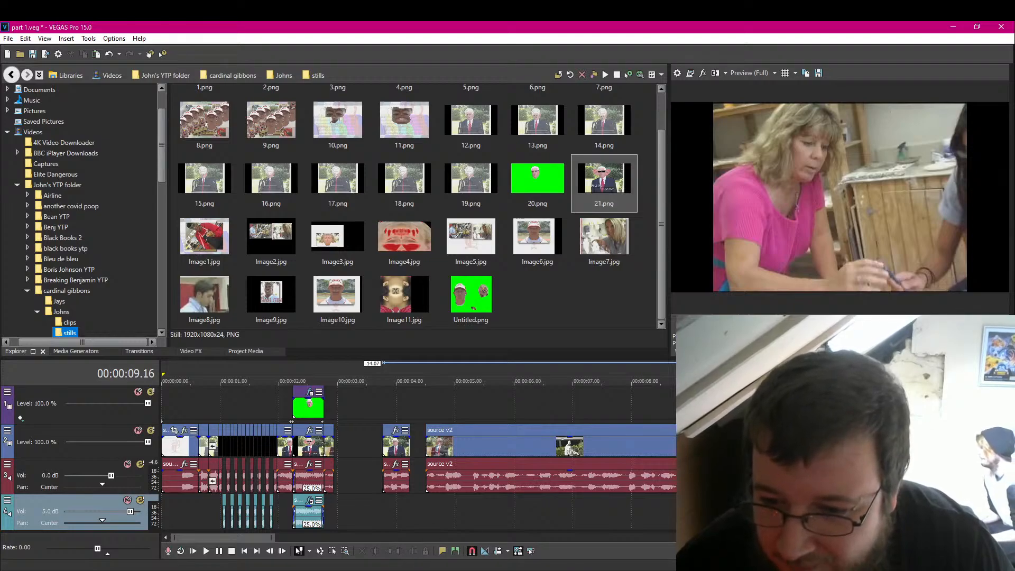
click(740, 445)
key(Left)
key(Left)
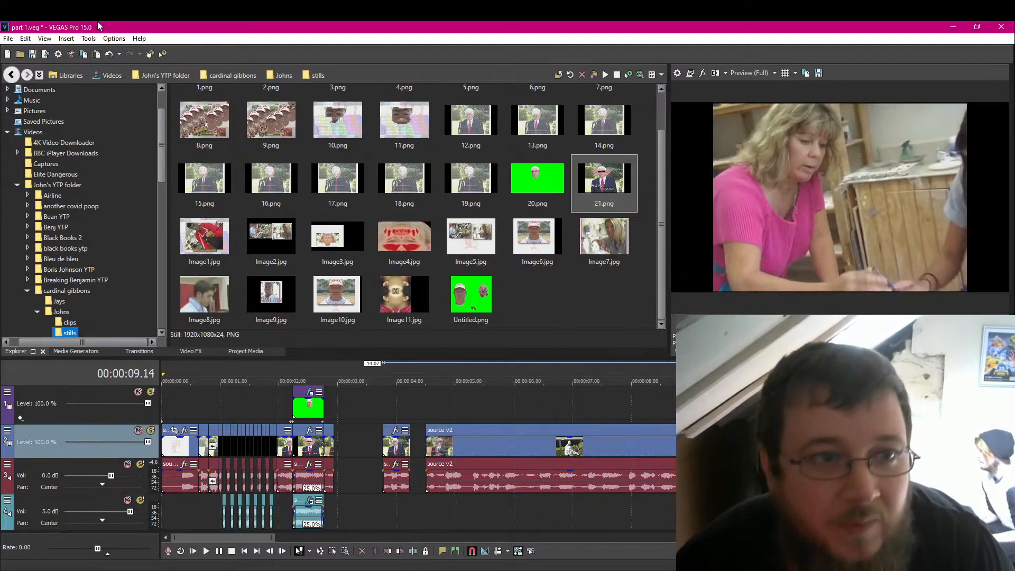
Step: Paste the copied fragment into the gap at 00:00:03.05 and move it just before the long source v2 clip, at about 00:00:04.09
click(345, 452)
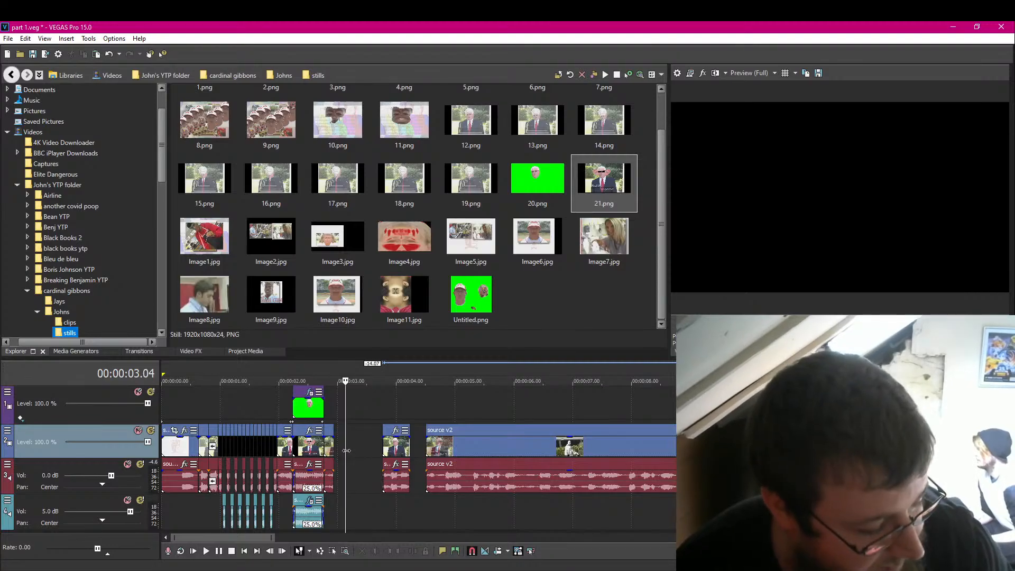
click(348, 449)
key(ctrl+v)
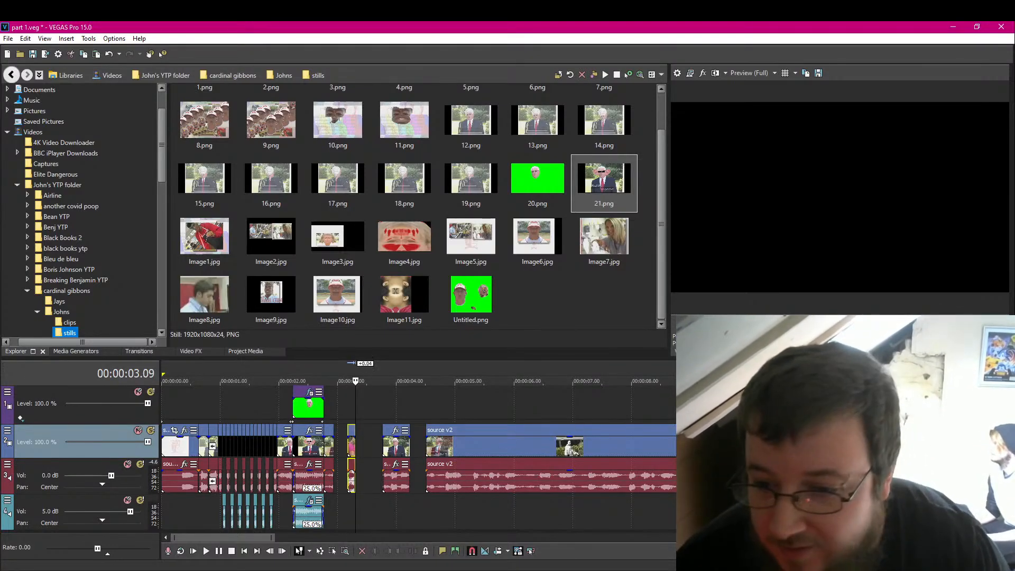
key(ctrl+z)
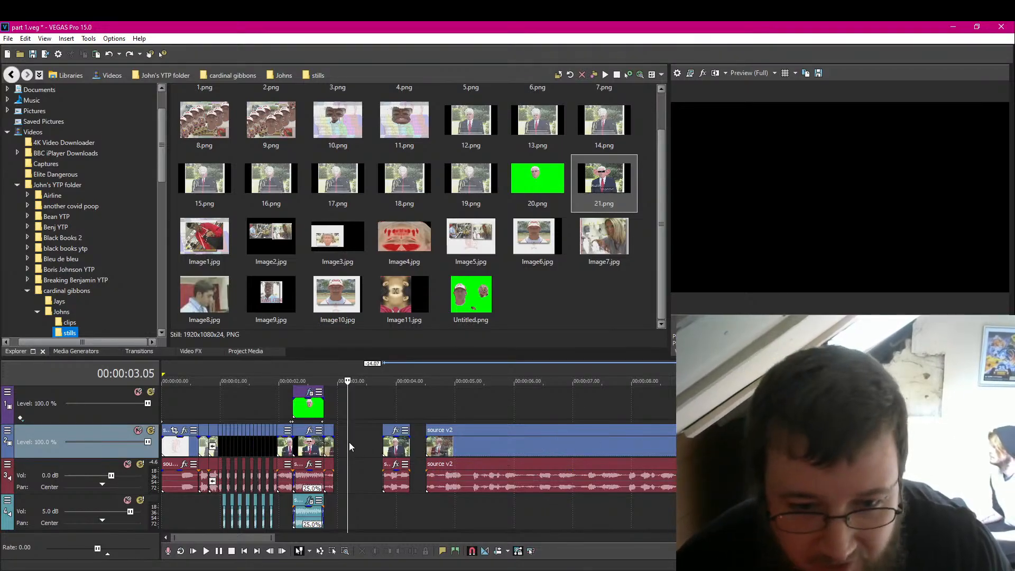
key(ctrl+v)
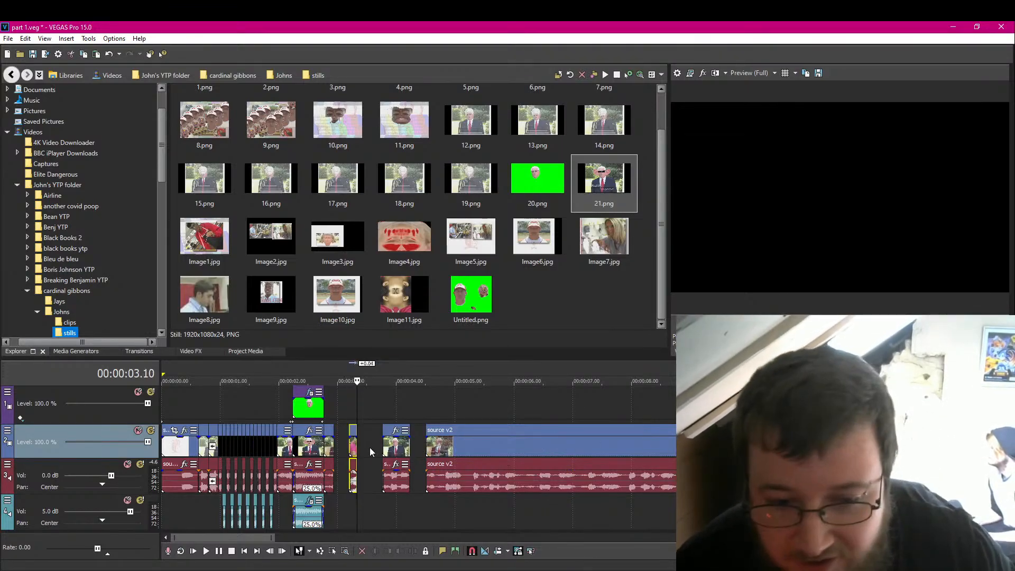
scroll(390, 480, up, 3)
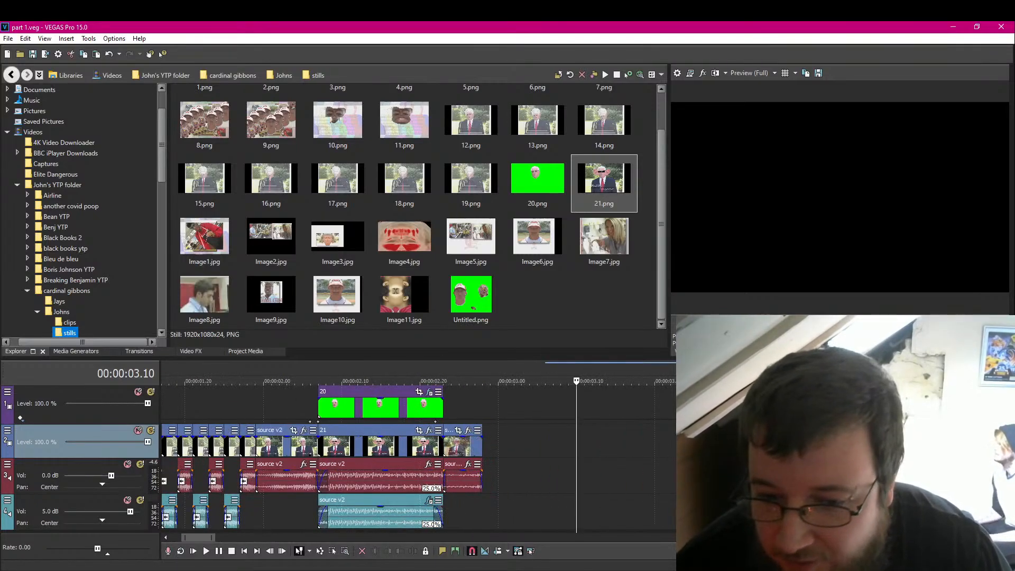
scroll(389, 480, down, 2)
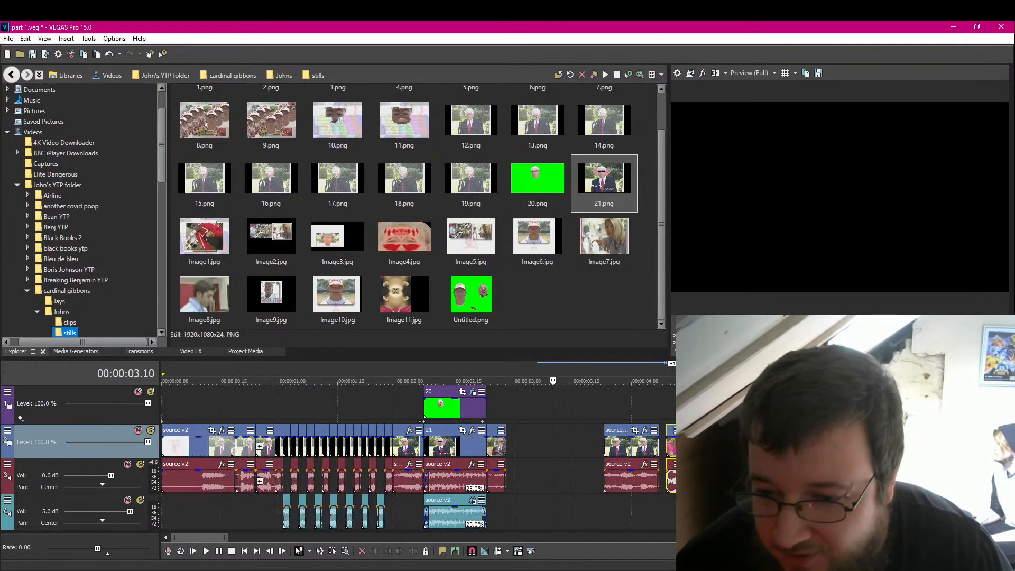
Step: Play the long source v2 clip to find the next usable sound and split the clip at 00:00:12.24
key(space)
click(223, 554)
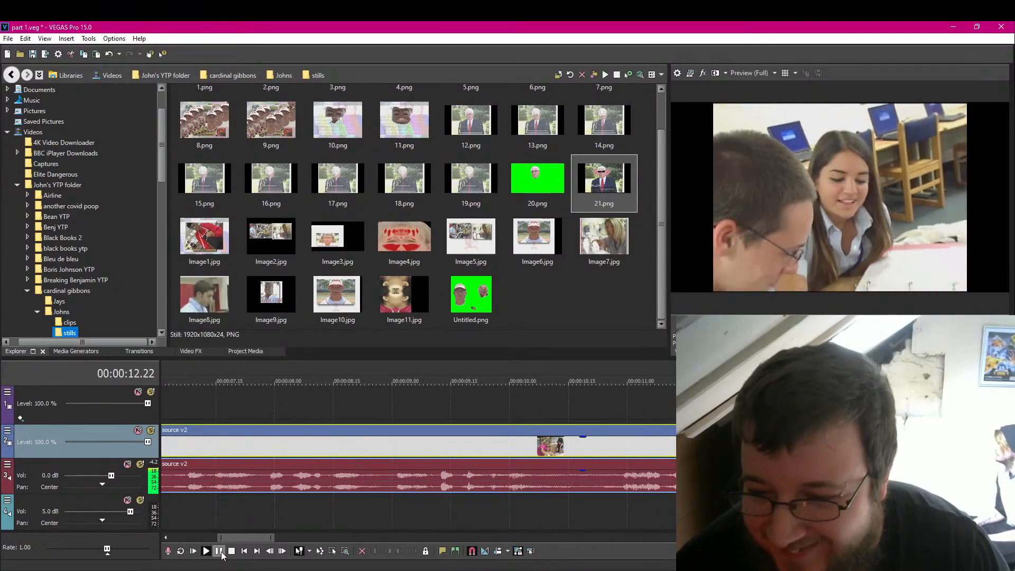
click(218, 551)
click(835, 481)
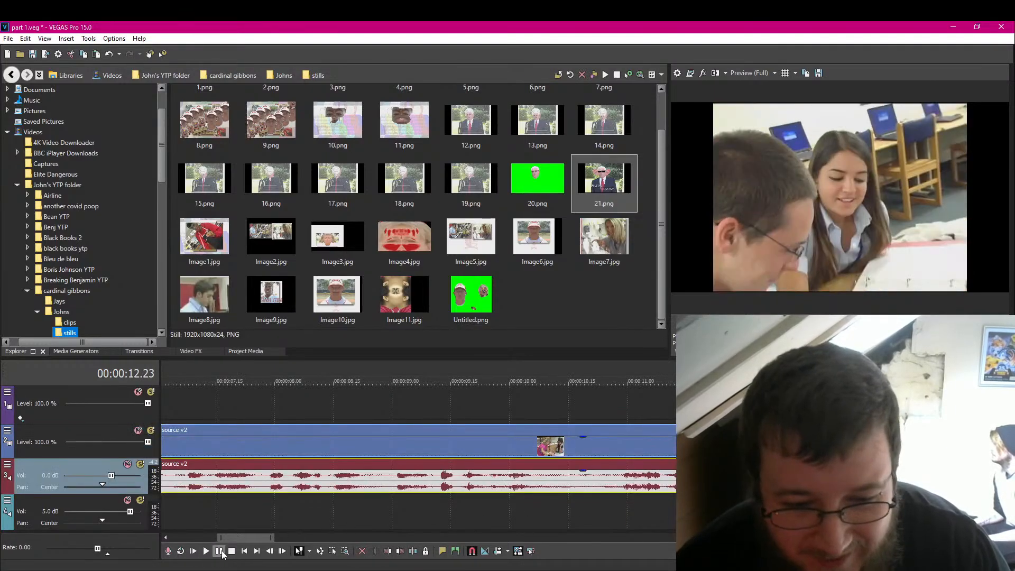
click(222, 551)
click(222, 551)
key(Left)
key(Left)
key(Left)
key(Left)
key(Left)
key(Left)
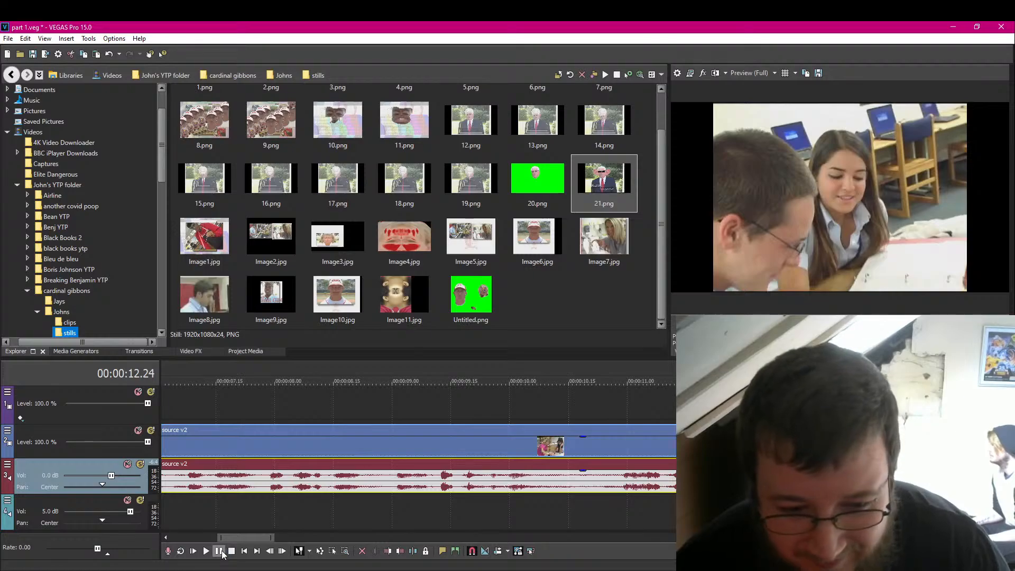
Step: Split the source v2 clip at 00:00:13.01 to isolate the fragment with the two students
click(219, 551)
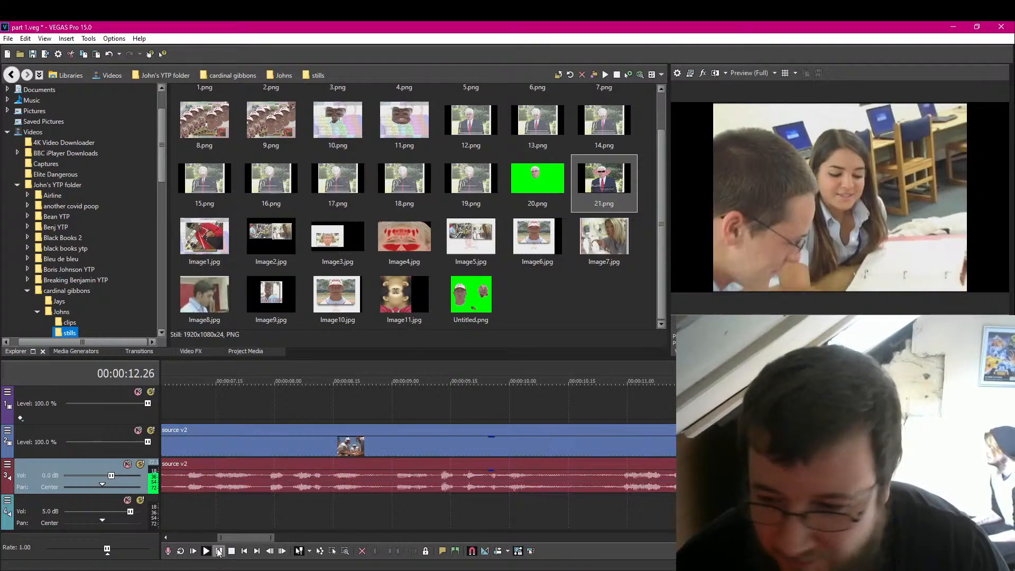
key(Right)
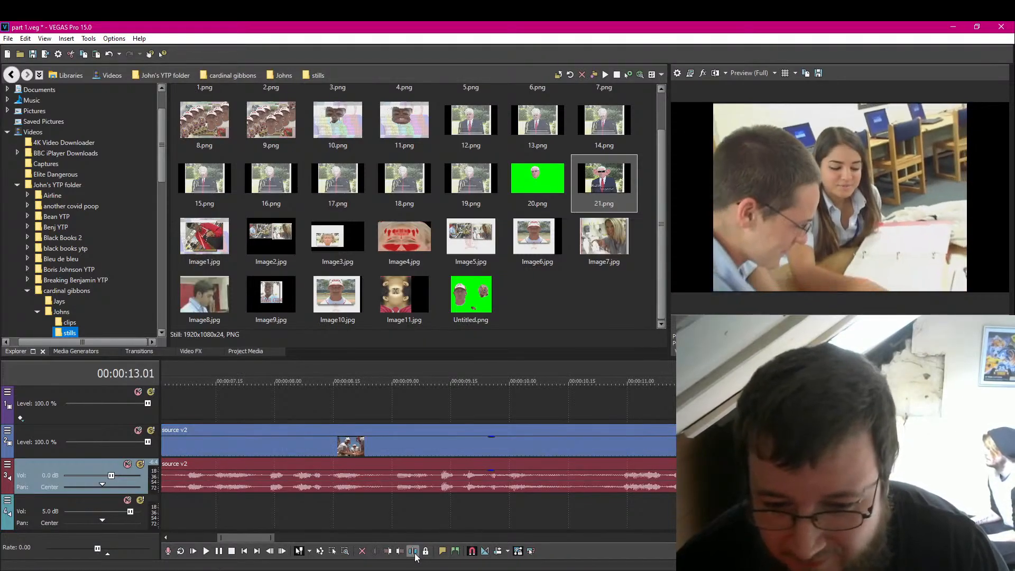
click(415, 553)
Step: Copy the isolated student fragment and undo the splits in the long source v2 clip
right_click(846, 445)
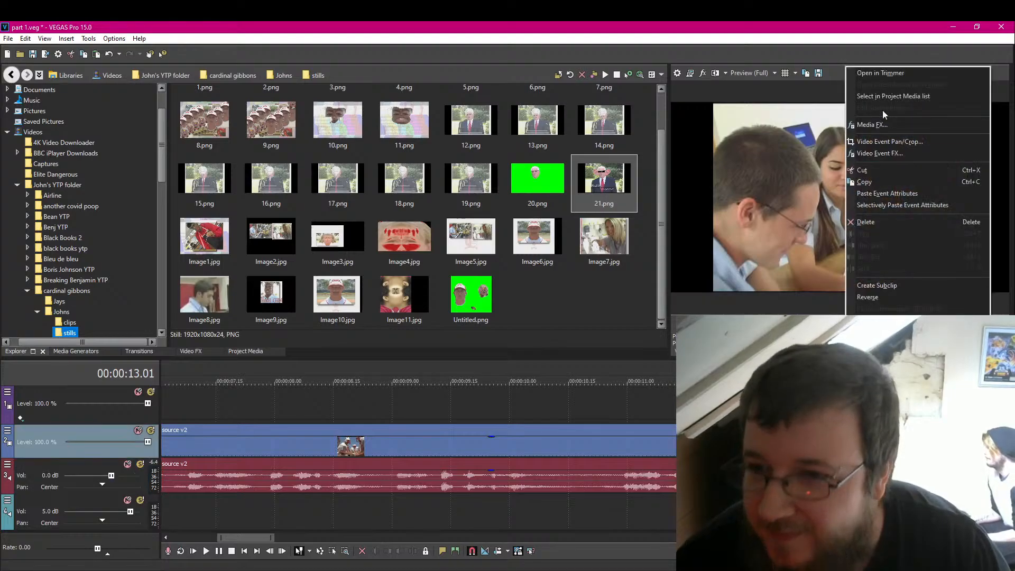
click(887, 185)
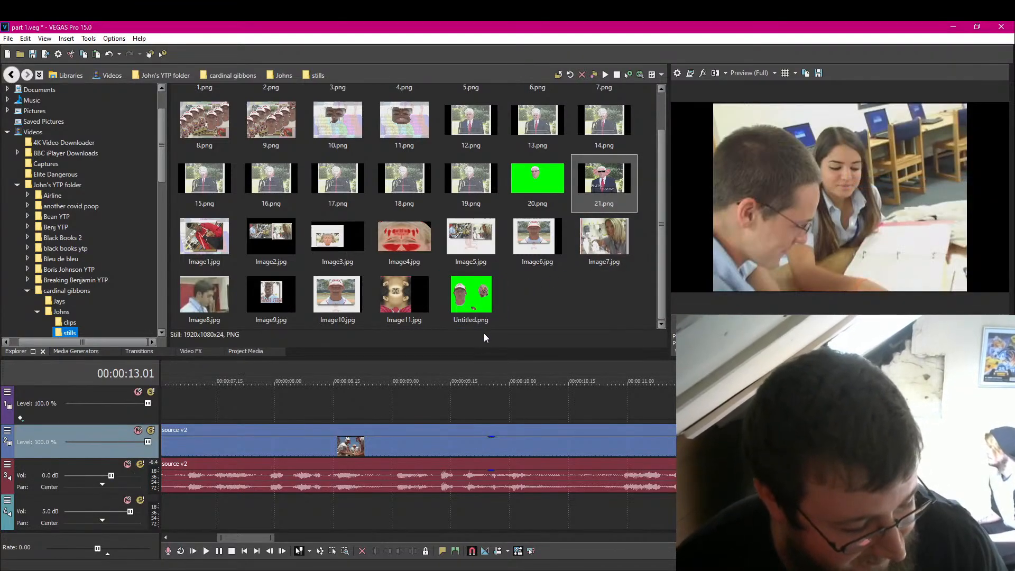
key(ctrl+z)
scroll(405, 496, down, 8)
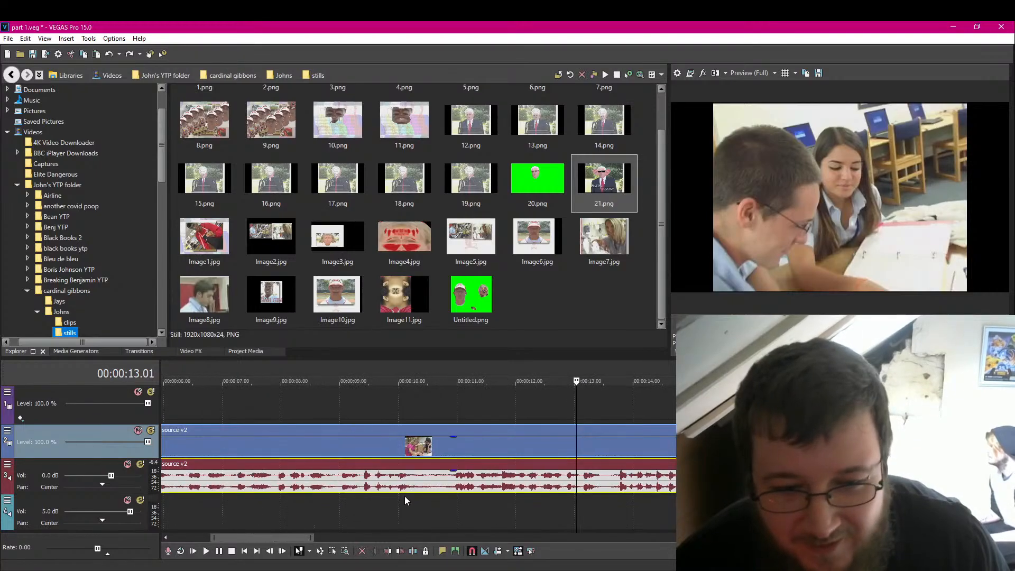
Step: Paste the copied student fragment at 00:00:02.28, directly after the edited sequence, and play it back
click(220, 445)
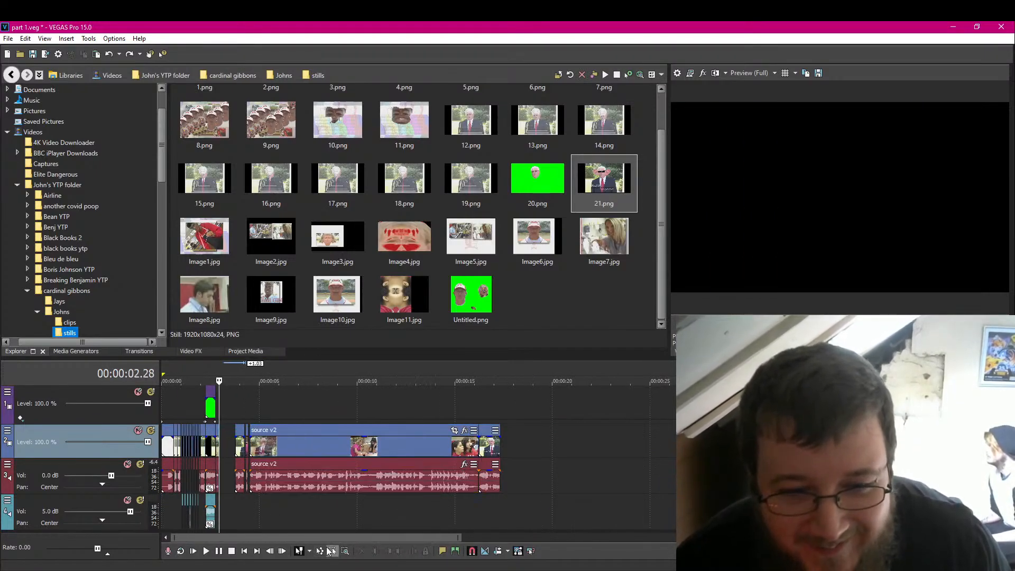
scroll(333, 486, up, 6)
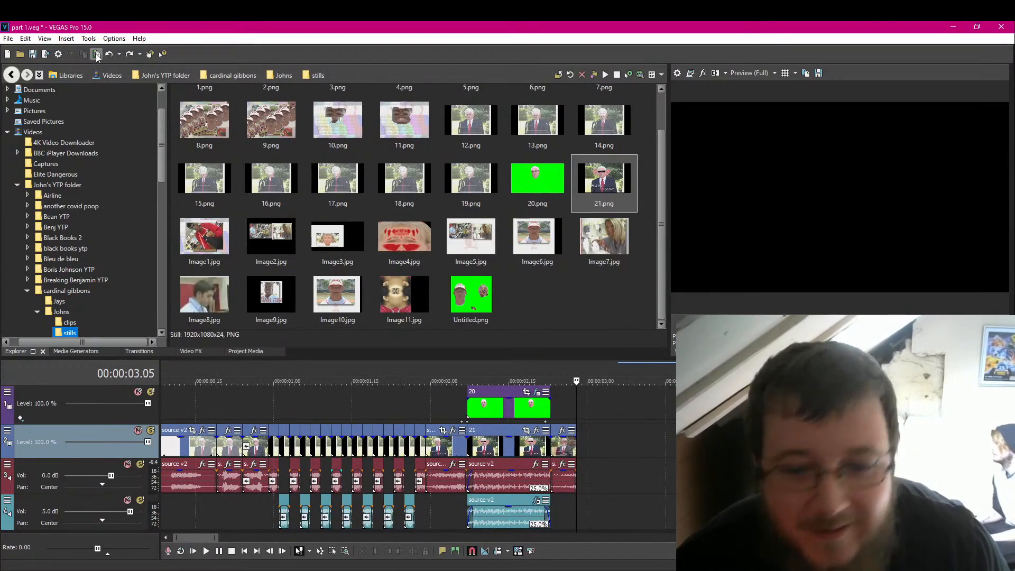
key(ctrl+v)
click(581, 447)
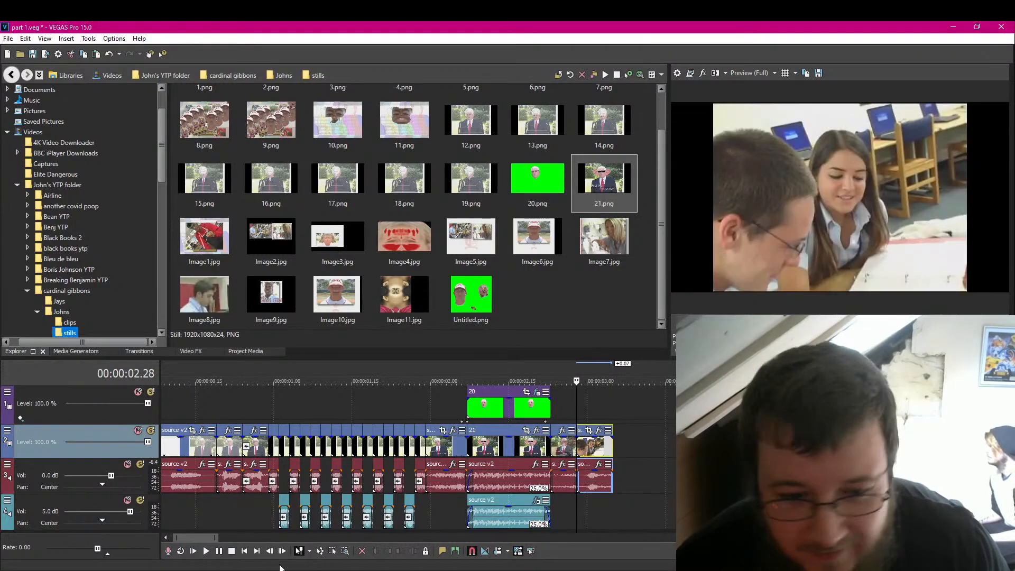
click(210, 551)
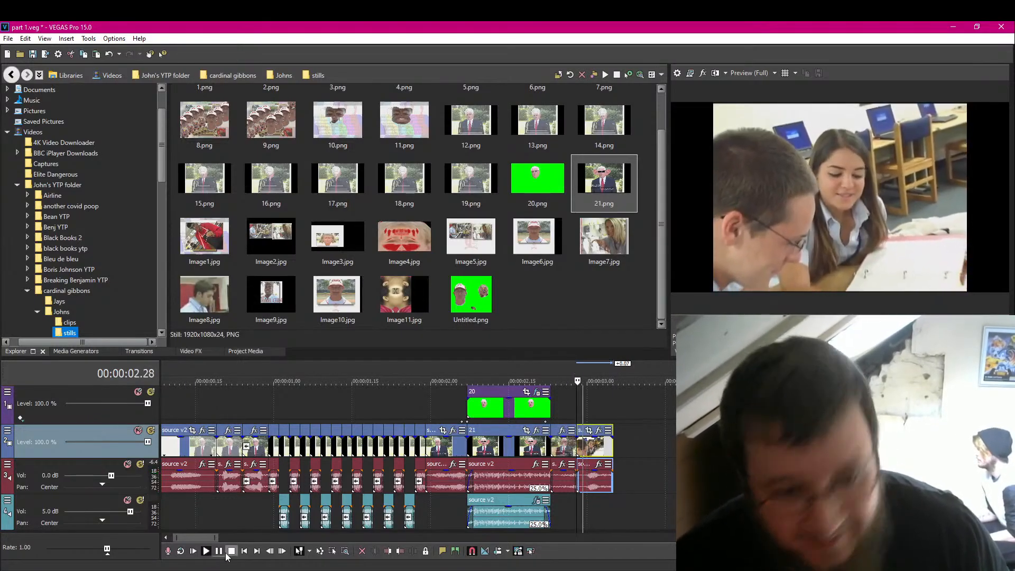
click(214, 556)
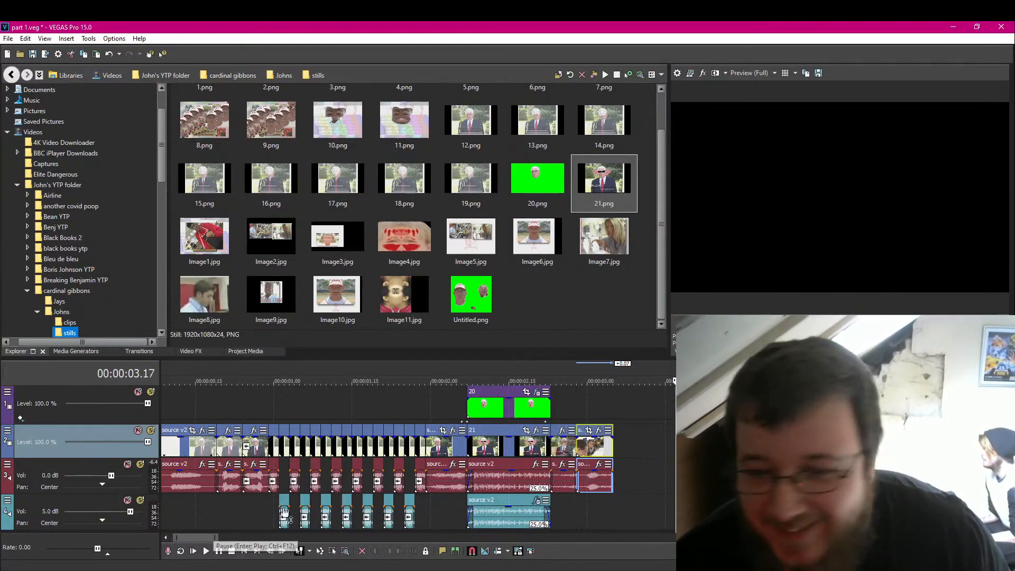
Step: Play the source v2 footage that follows the pasted student fragment up to about 00:00:05.25 to hear how it continues
click(577, 447)
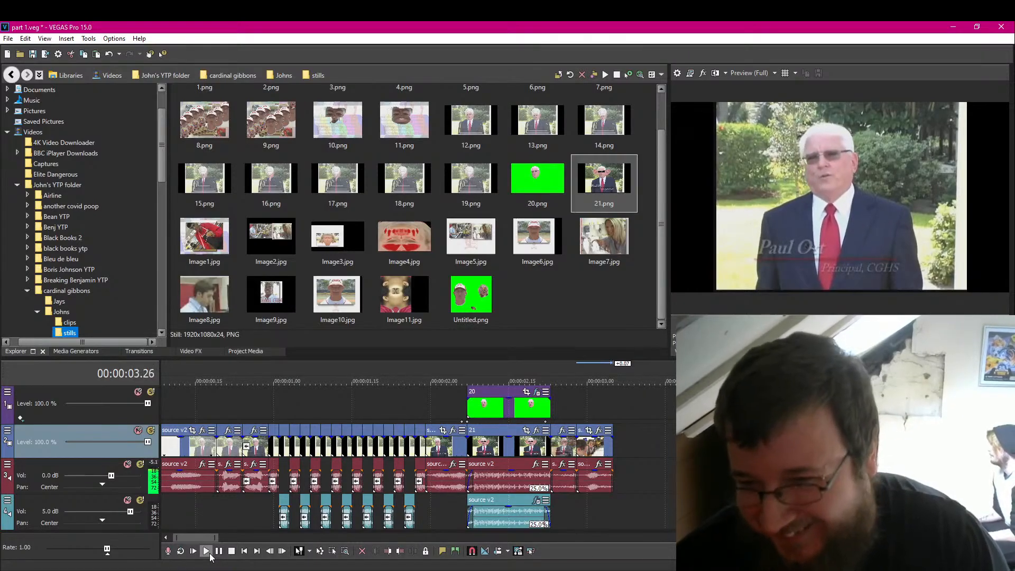
click(208, 551)
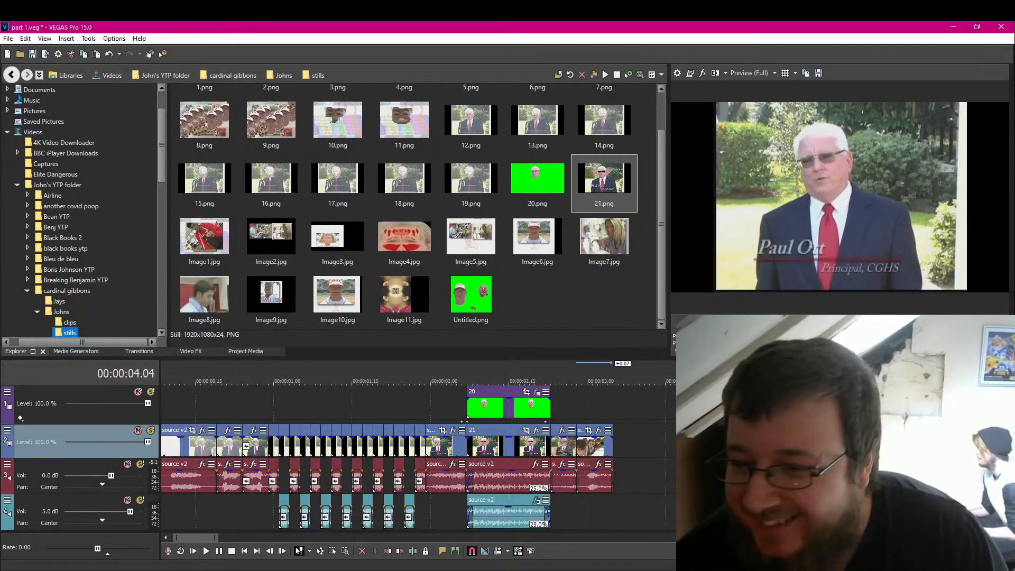
key(space)
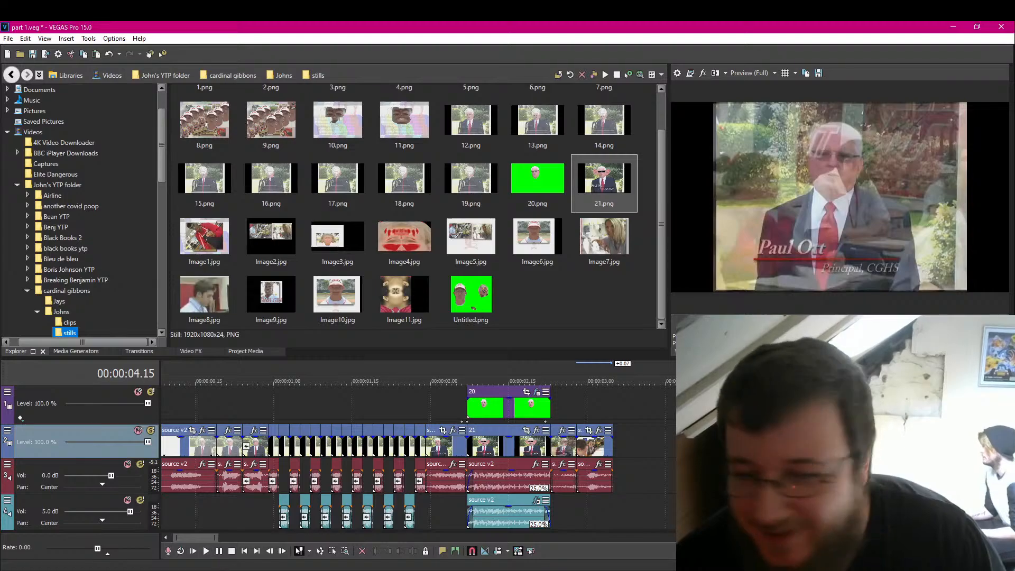
click(233, 552)
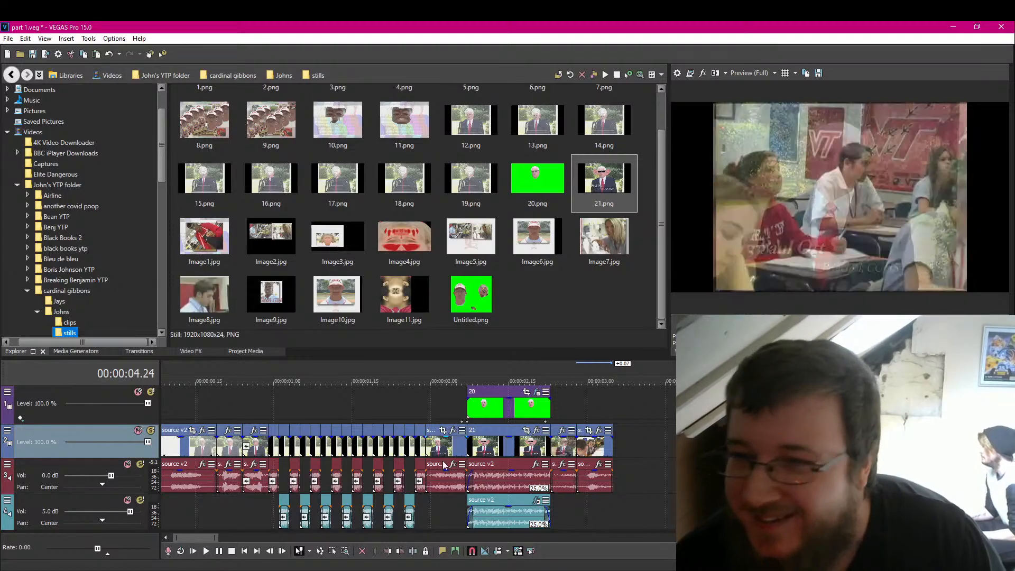
click(206, 552)
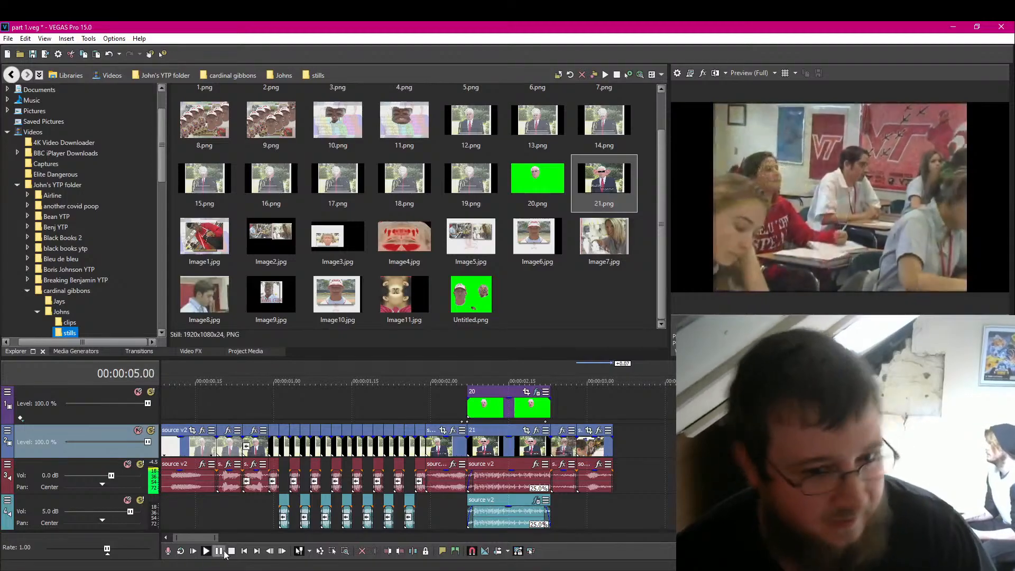
click(218, 552)
Step: Trim the end of the pasted student fragment by one frame, to about 00:00:03.04, and play it back
scroll(348, 486, down, 2)
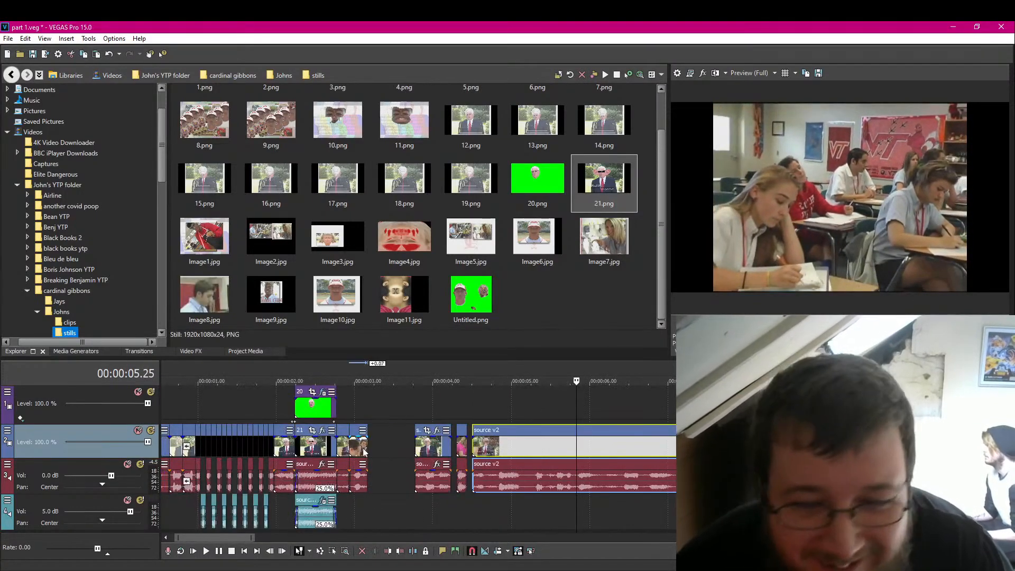
click(371, 448)
scroll(371, 450, up, 3)
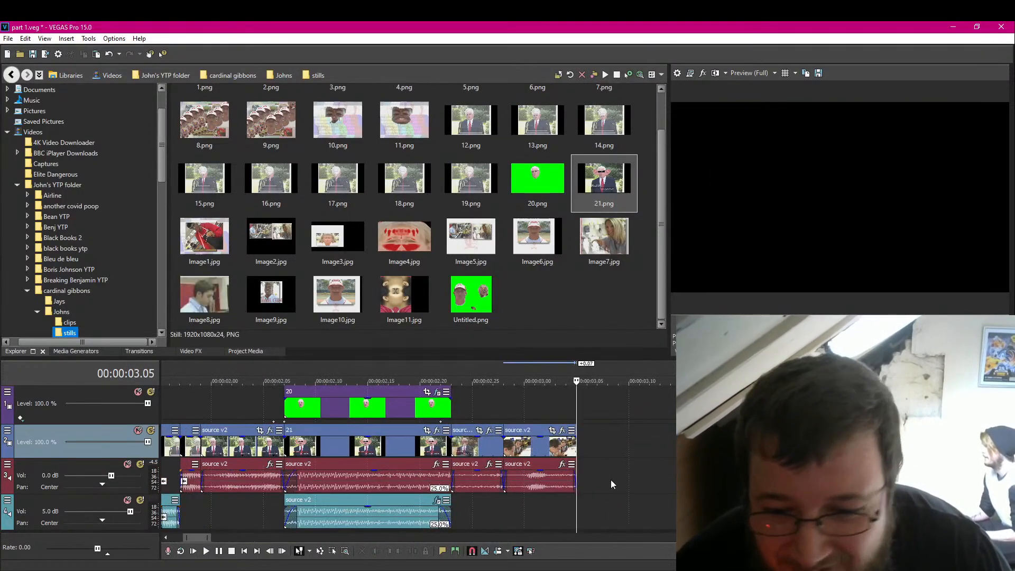
click(455, 502)
click(206, 551)
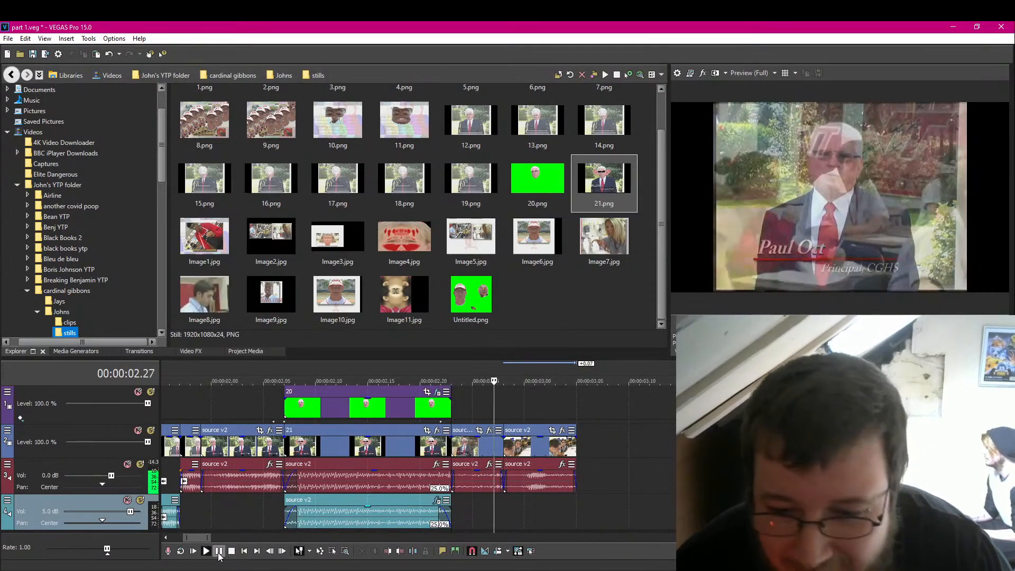
click(219, 553)
drag(577, 444, 564, 445)
click(501, 510)
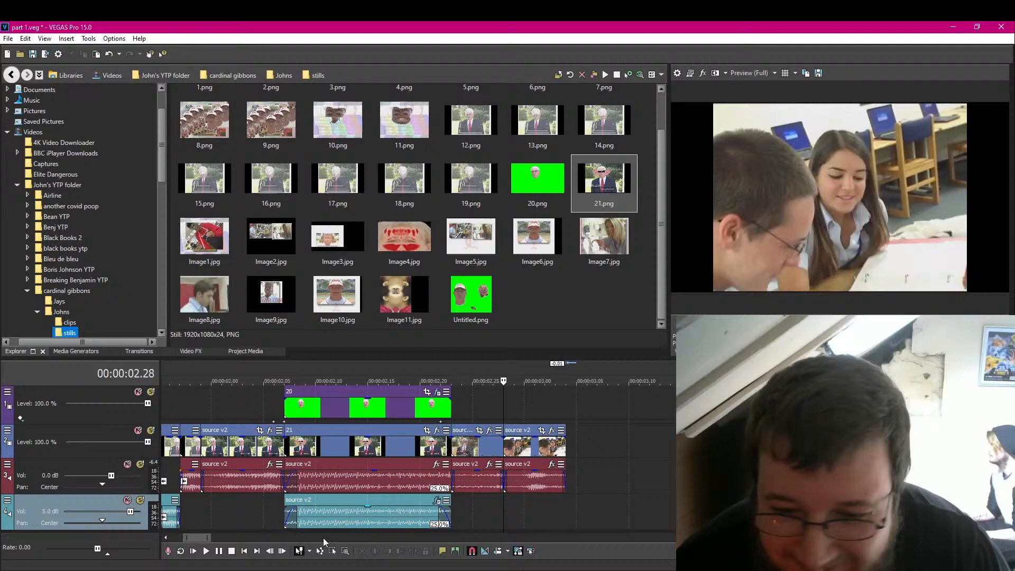
click(219, 551)
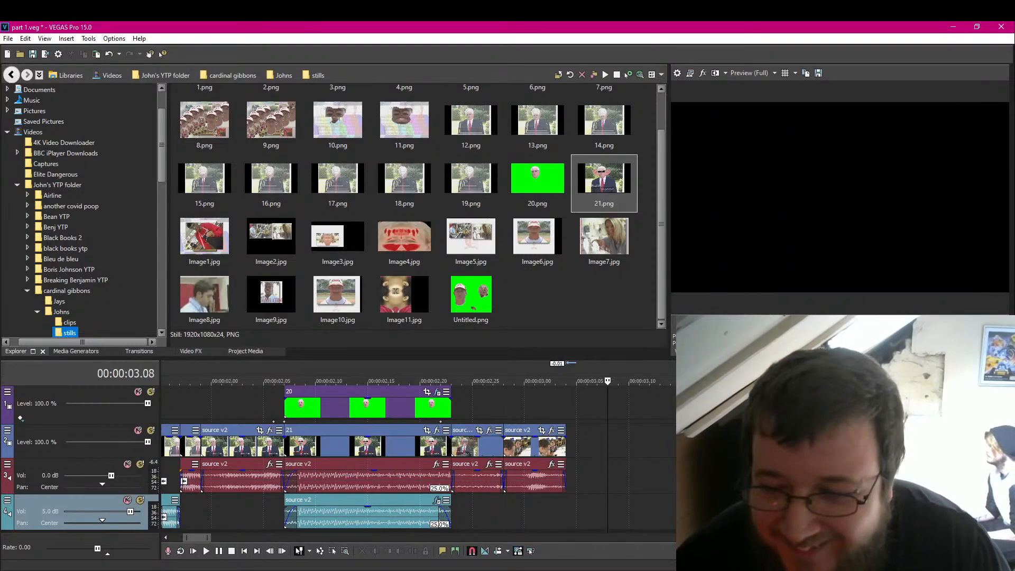
Step: Play the long source v2 clip up to about 00:00:12.17 and replay the part around 00:00:11 to find the next usable sound
scroll(666, 492, down, 1)
scroll(358, 475, down, 1)
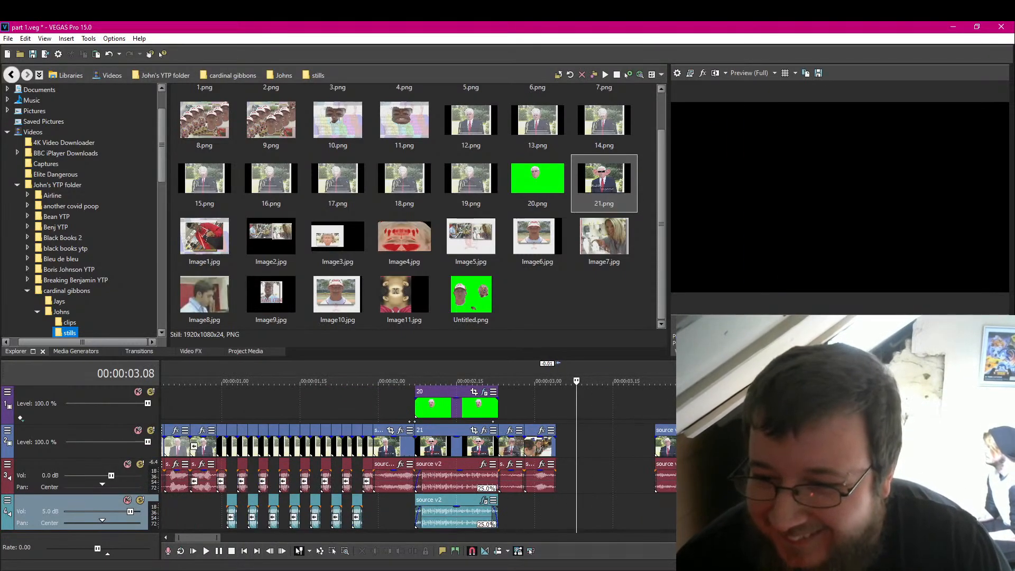
click(769, 446)
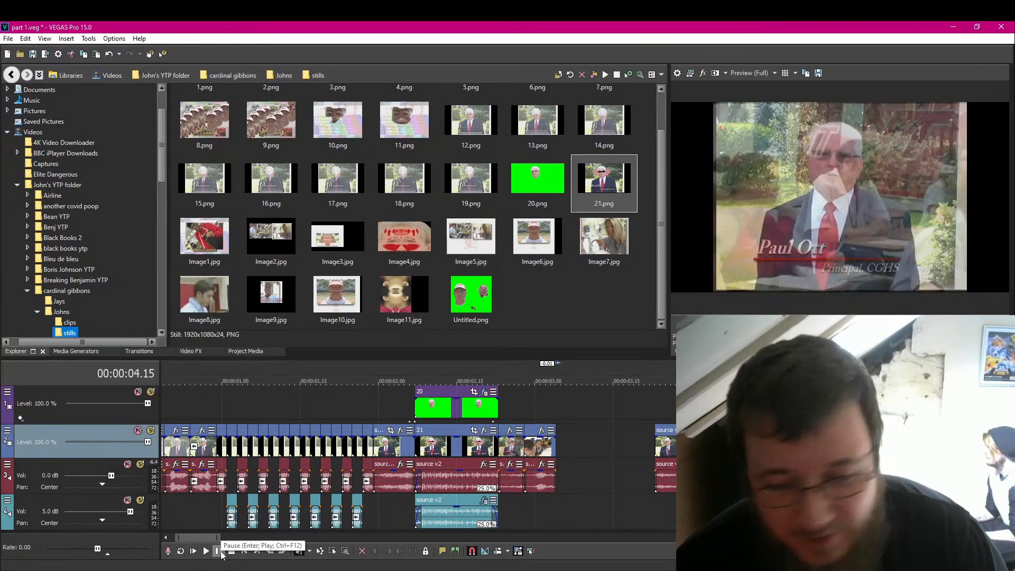
click(218, 551)
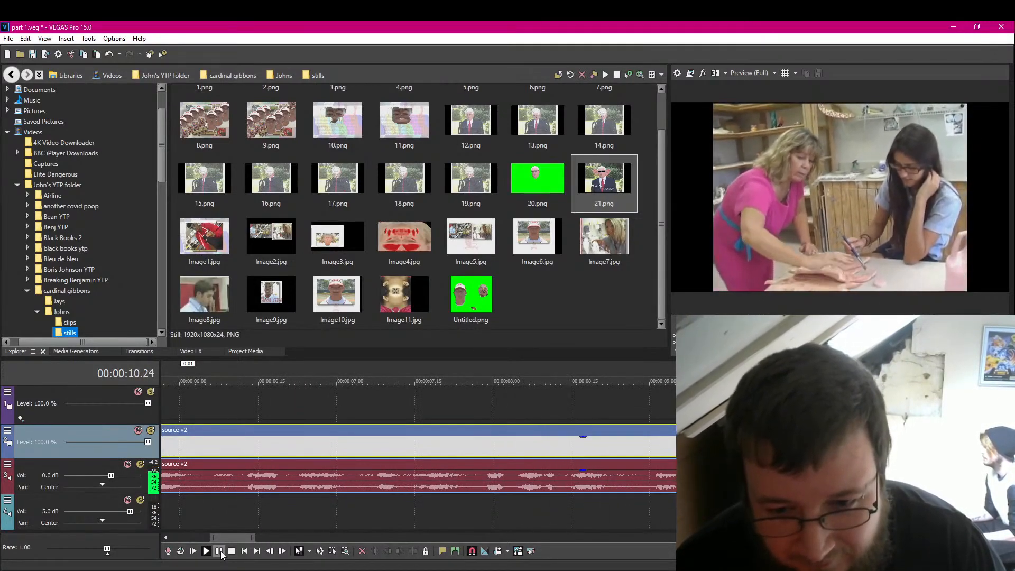
click(219, 551)
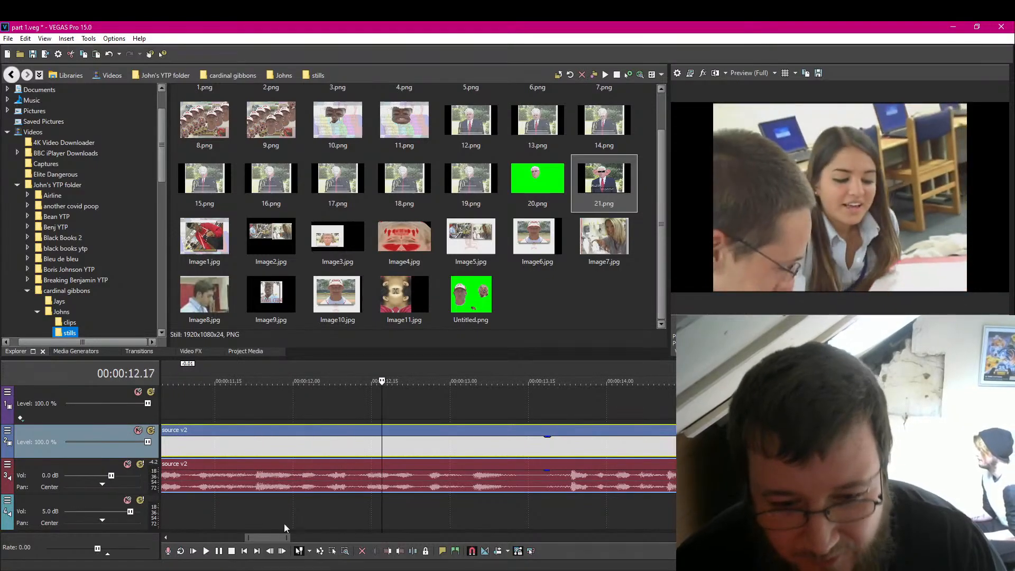
click(239, 506)
click(219, 551)
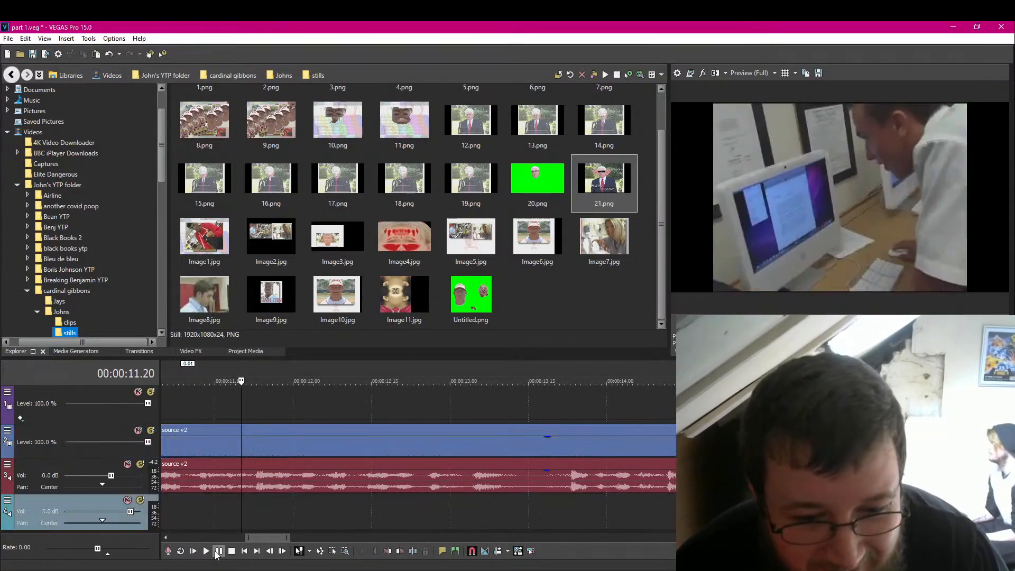
click(192, 502)
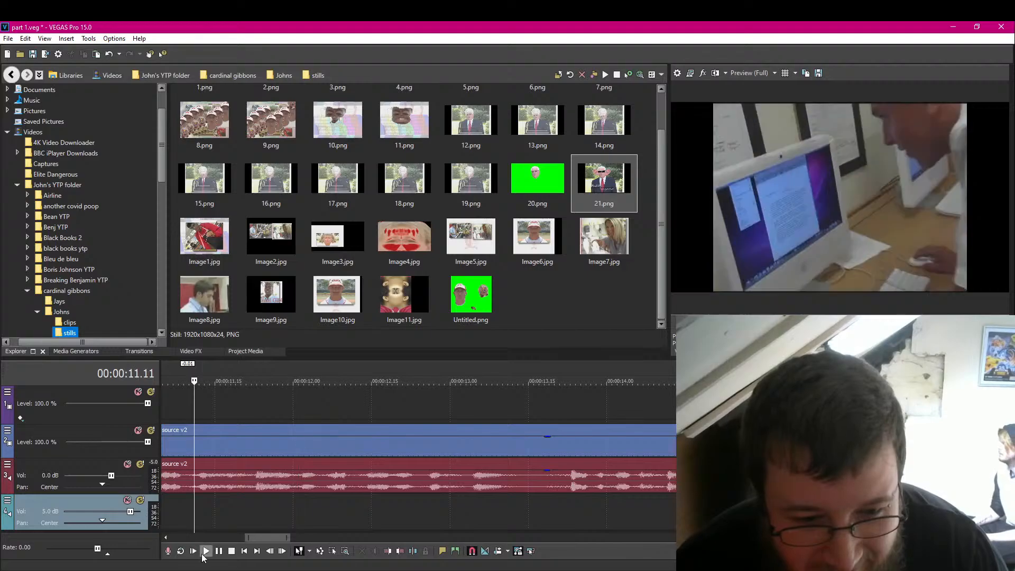
click(219, 551)
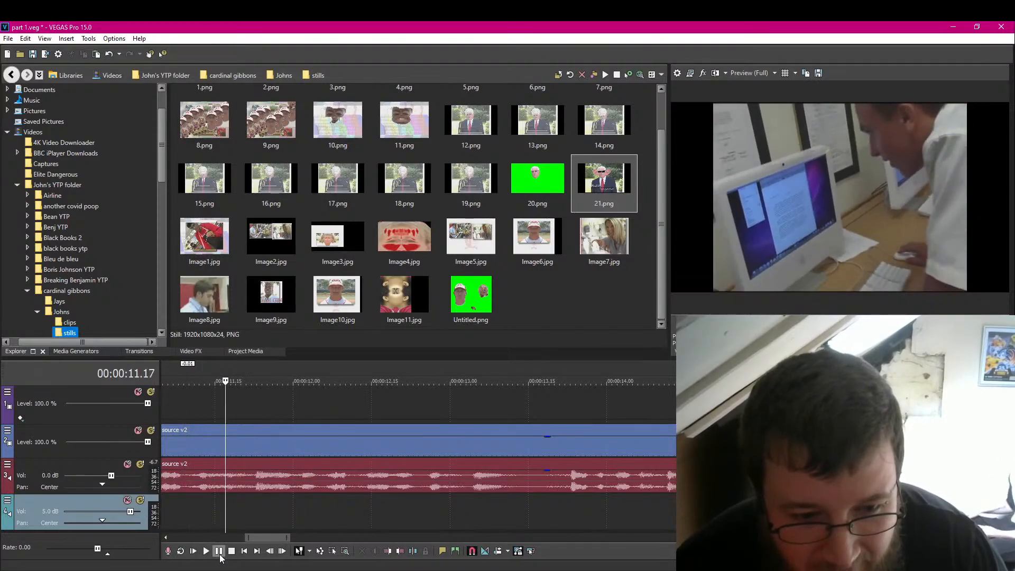
scroll(241, 512, down, 3)
click(526, 506)
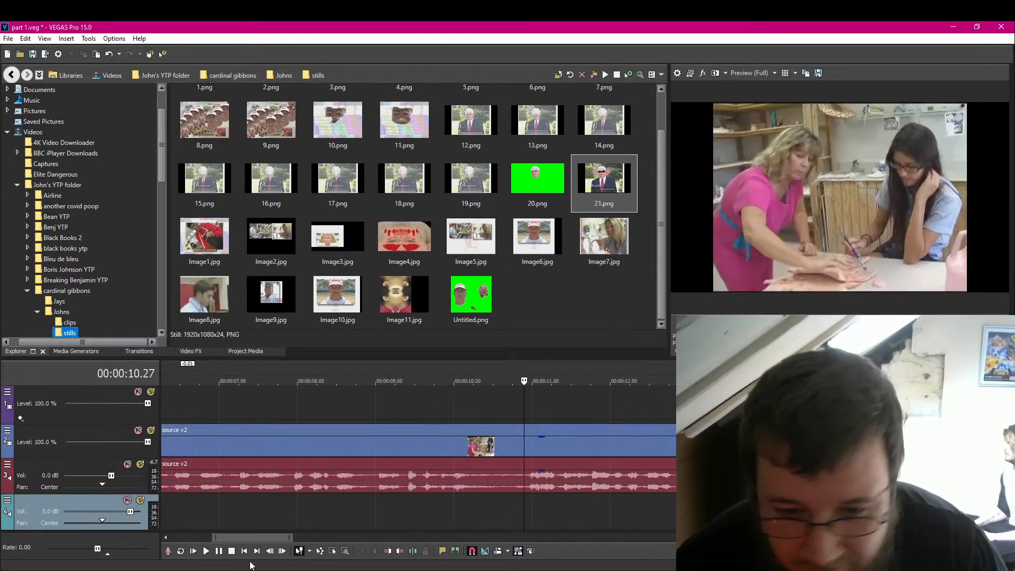
click(219, 551)
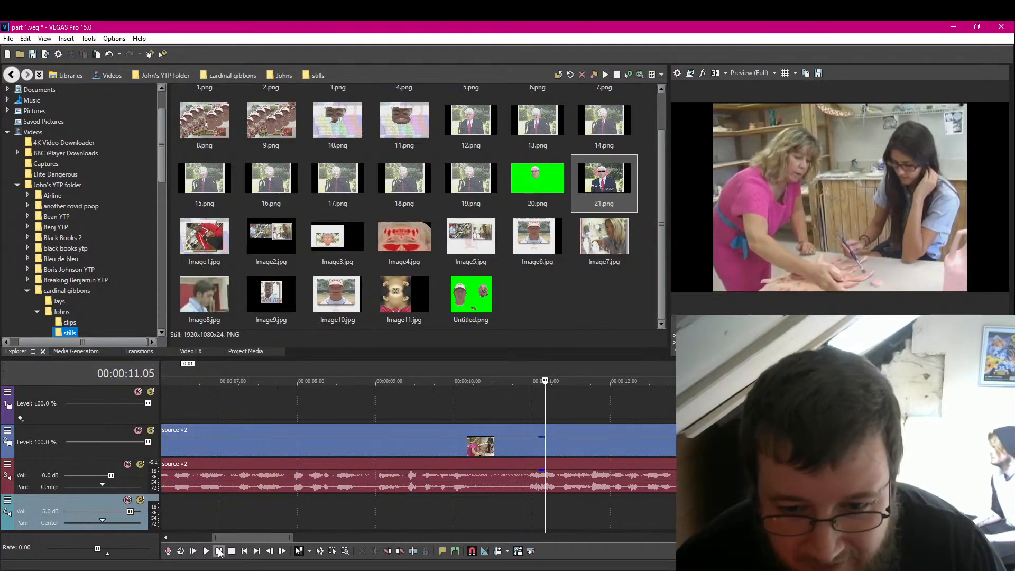
Step: Find the exact start of the sound in the shot of the woman in pink and split the long source v2 clip at 00:00:10.27
click(527, 521)
scroll(544, 534, up, 3)
scroll(583, 519, up, 2)
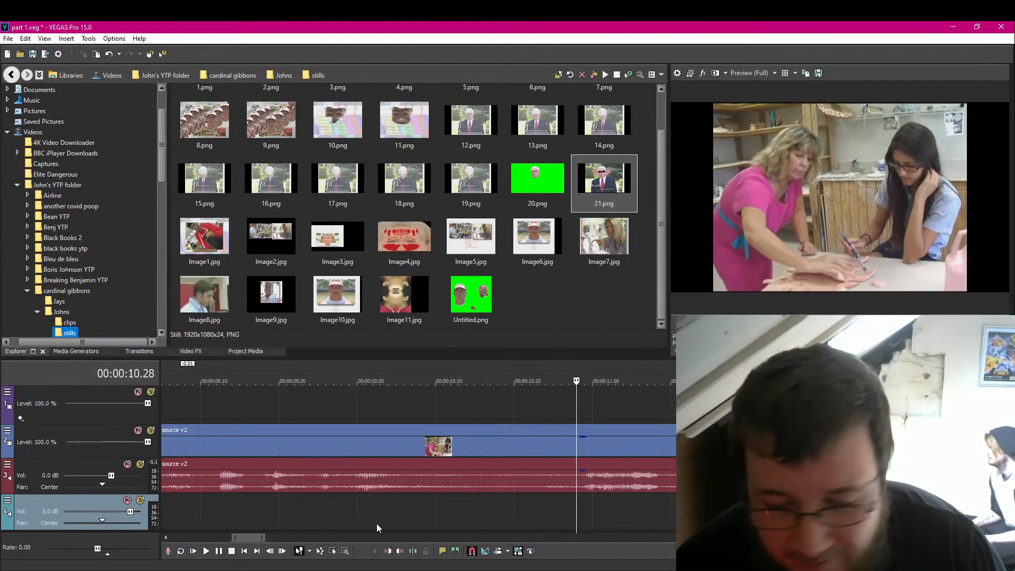
click(220, 552)
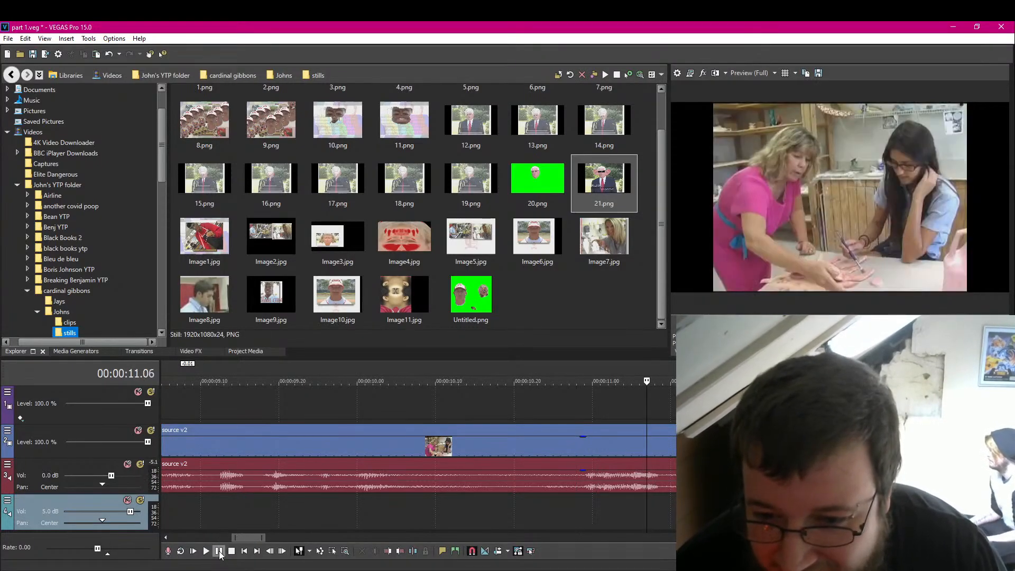
key(Left)
key(Left)
key(Left)
key(Left)
key(Left)
key(Left)
key(Left)
key(Left)
key(Left)
key(Right)
key(Right)
key(Right)
key(Right)
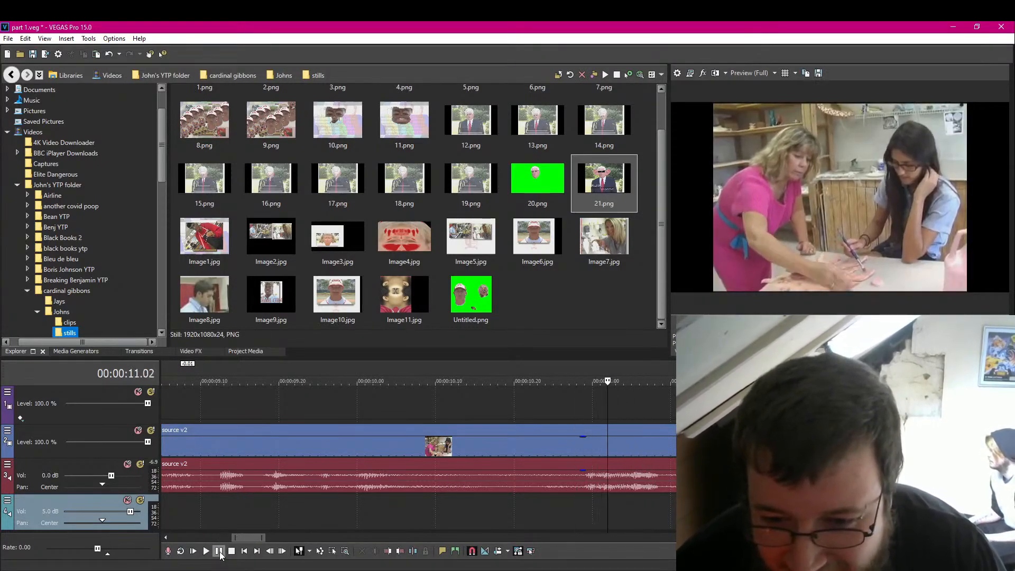
key(Left)
key(Left)
key(Left)
key(Left)
key(Left)
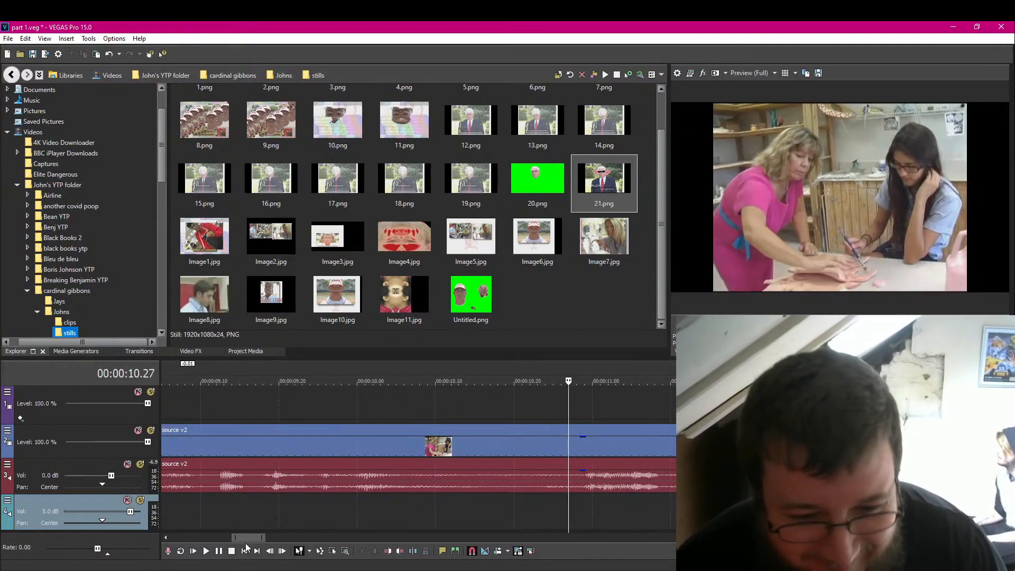
click(413, 551)
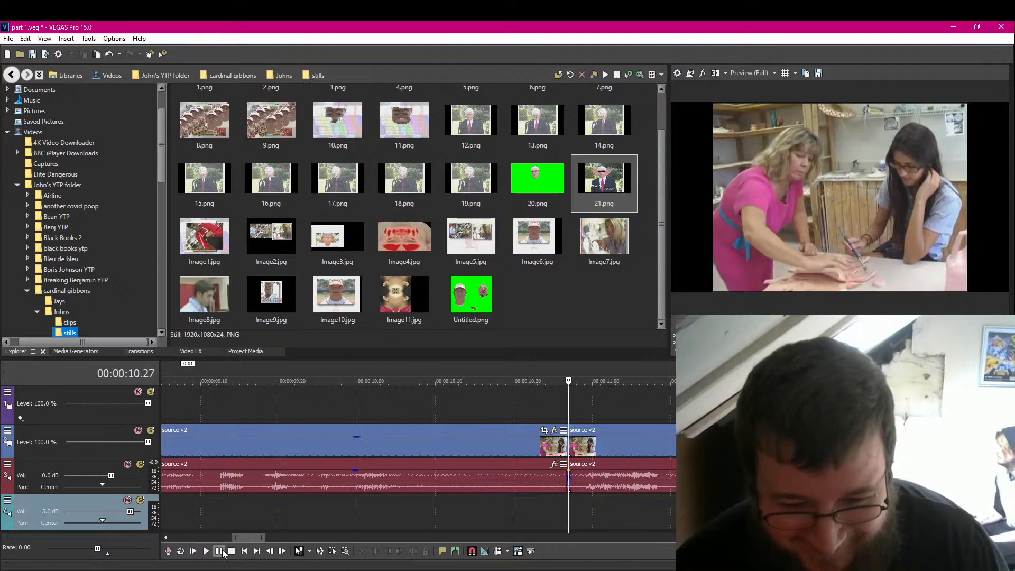
Step: Split the long source v2 clip at 00:00:11.03 to isolate the six-frame fragment with the woman in pink
key(Right)
key(Right)
key(Right)
key(Right)
key(Right)
key(Right)
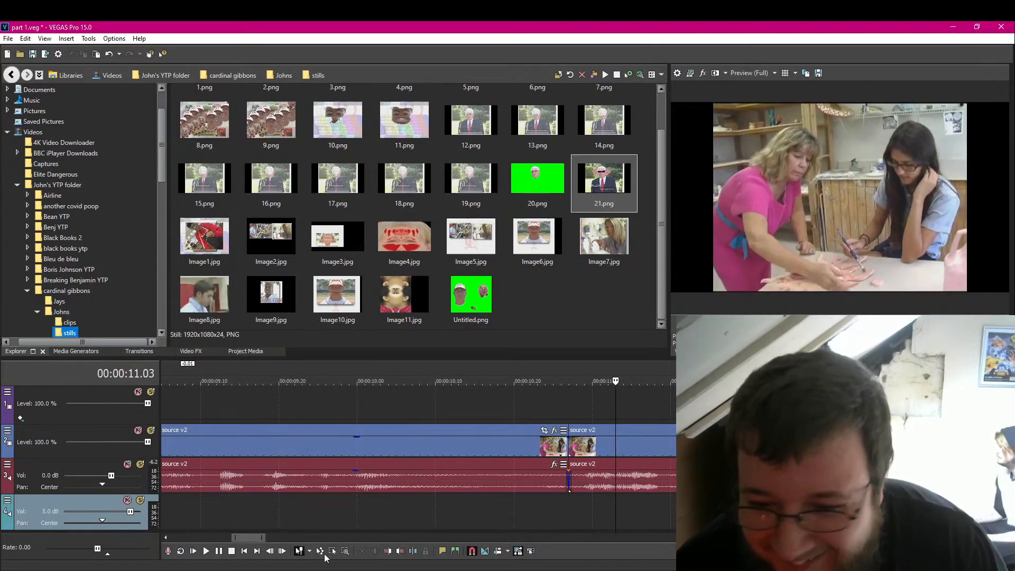
click(416, 552)
Step: Copy the isolated fragment with the woman in pink and undo both splits in the long source v2 clip
right_click(606, 457)
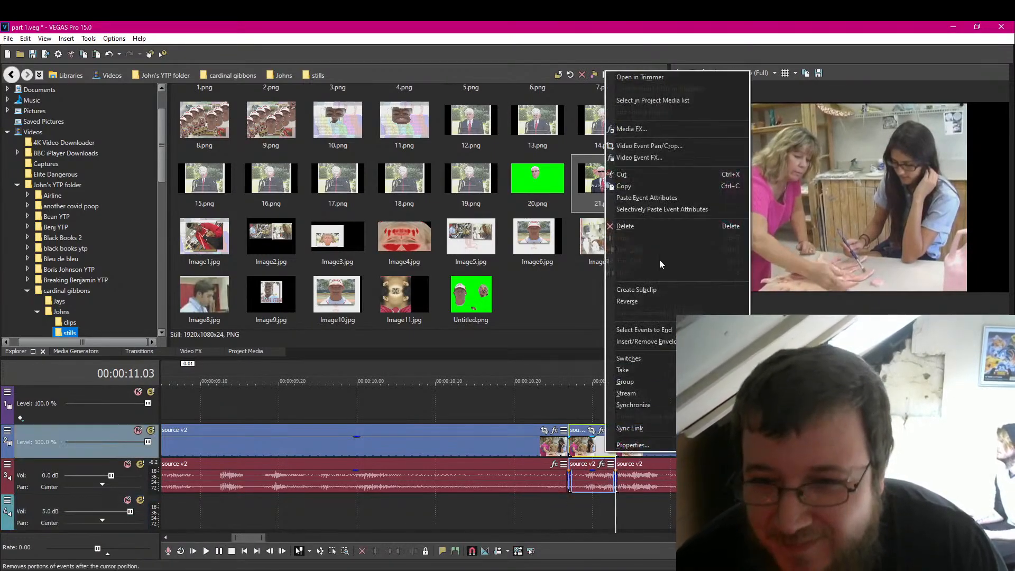
click(657, 183)
key(ctrl+z)
key(ctrl+z)
key(ctrl+z)
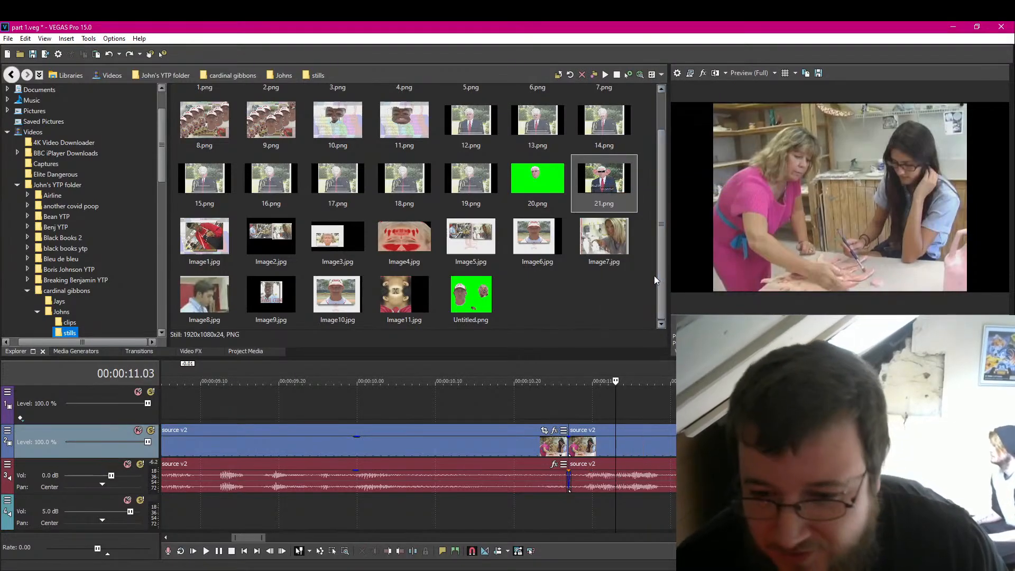
scroll(432, 498, down, 8)
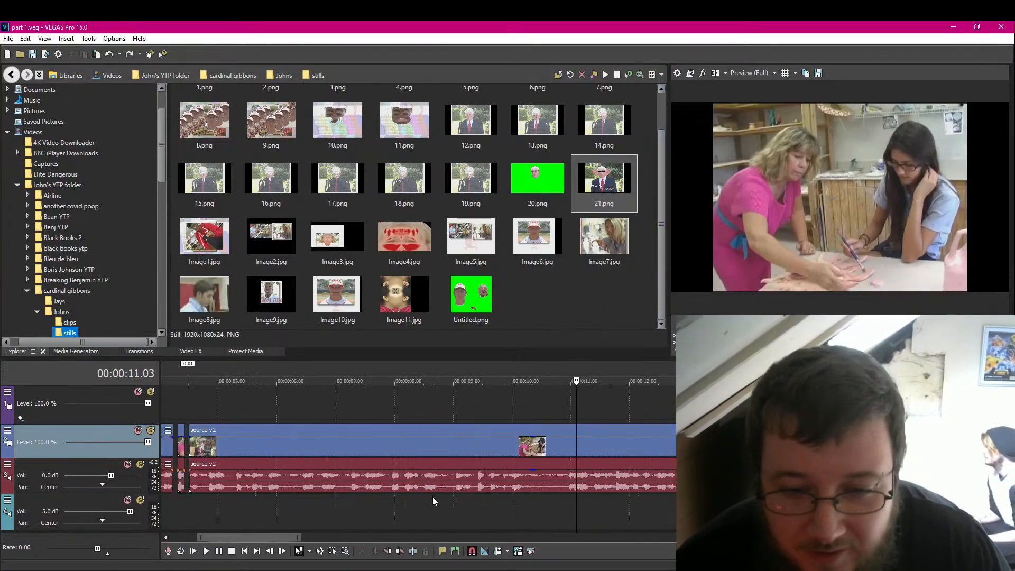
Step: Paste the copied fragment into the gap after the edited sequence, starting at 00:00:03.08, and play it back
click(262, 445)
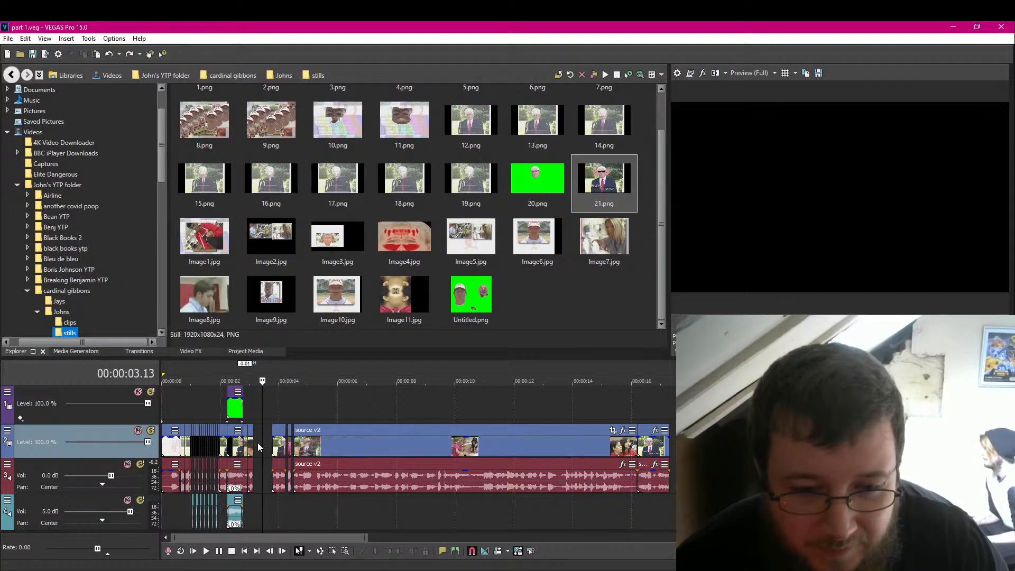
key(ctrl+v)
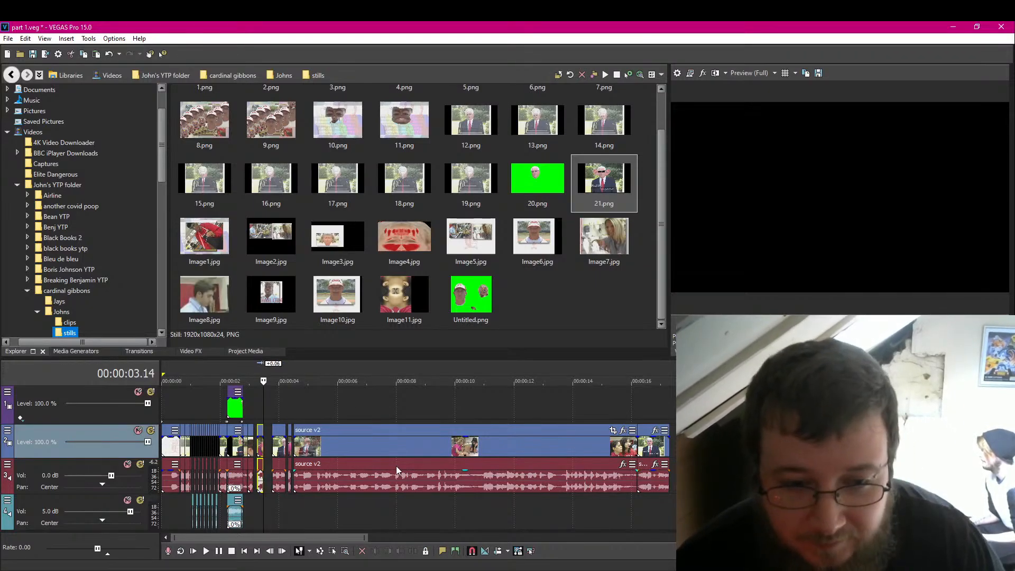
scroll(398, 470, up, 8)
click(535, 449)
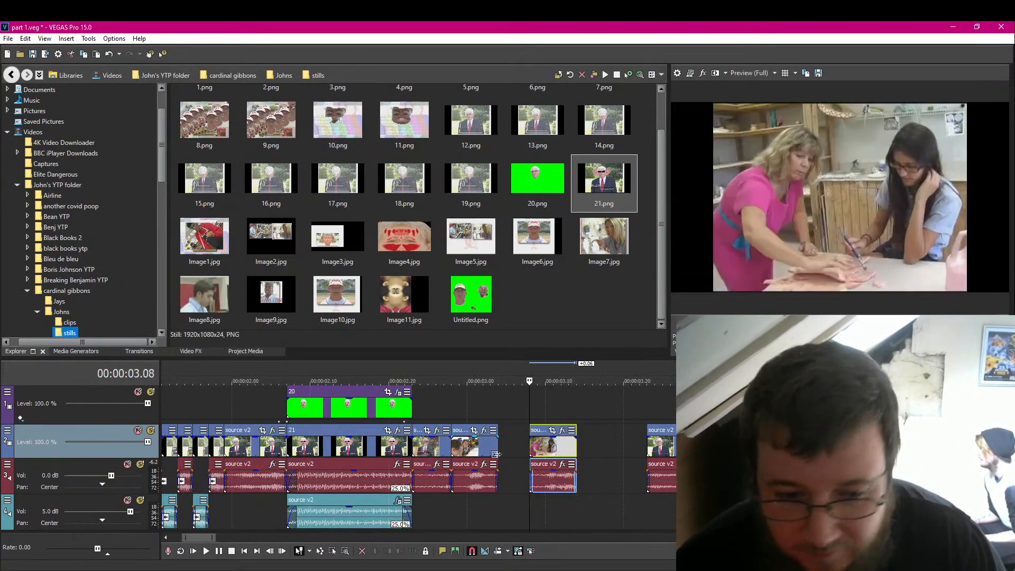
click(219, 551)
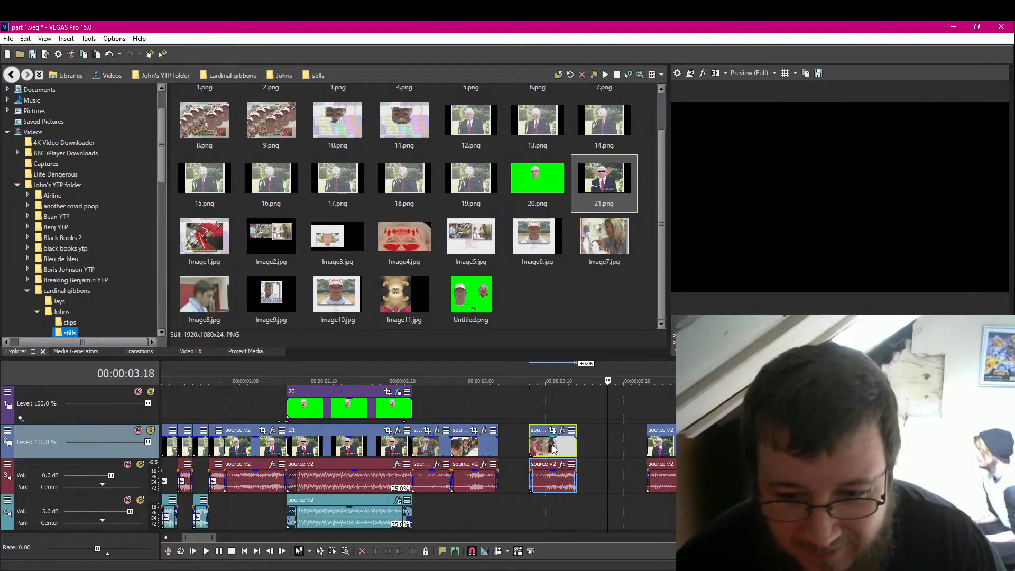
Step: Close the gaps by moving the woman-in-pink fragment directly after the student fragment and the following clip of the principal directly behind it
drag(557, 450, 525, 449)
drag(705, 438, 596, 438)
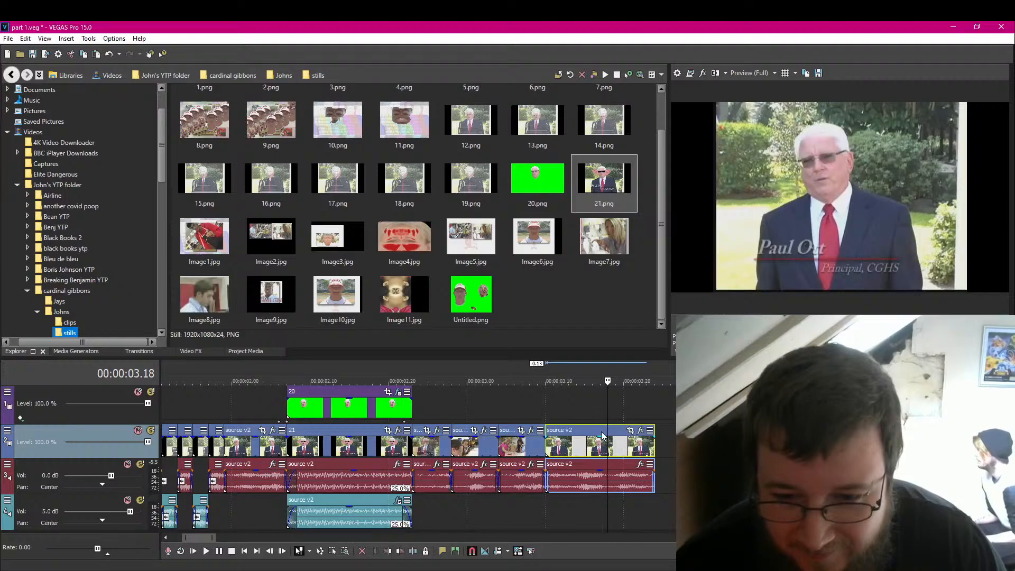
drag(788, 448, 671, 449)
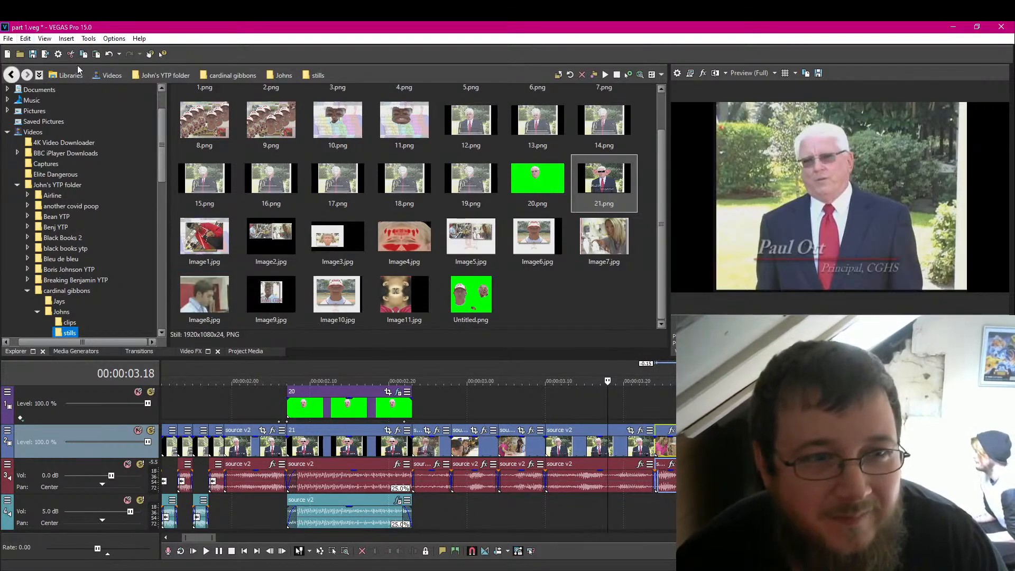
drag(668, 455, 703, 449)
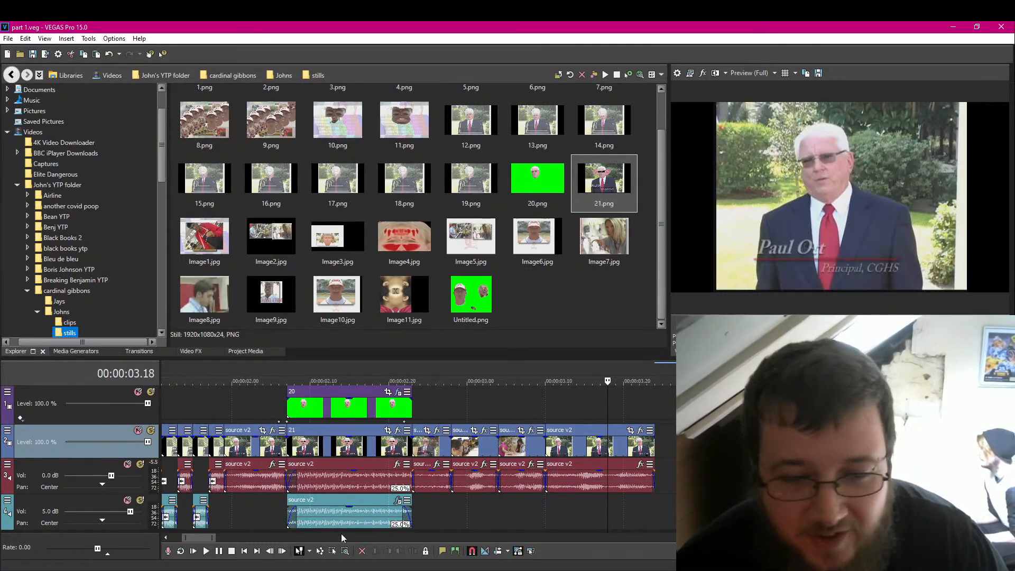
Step: Play back the edit and shorten the end of the principal's source v2 clip by one frame, to 00:00:03.23
scroll(295, 511, down, 2)
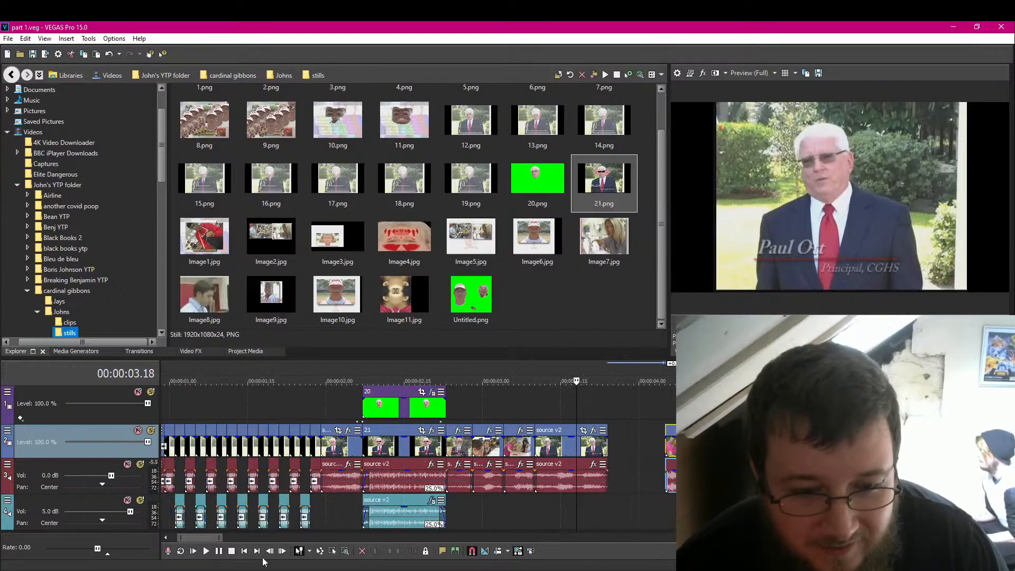
click(244, 551)
click(219, 551)
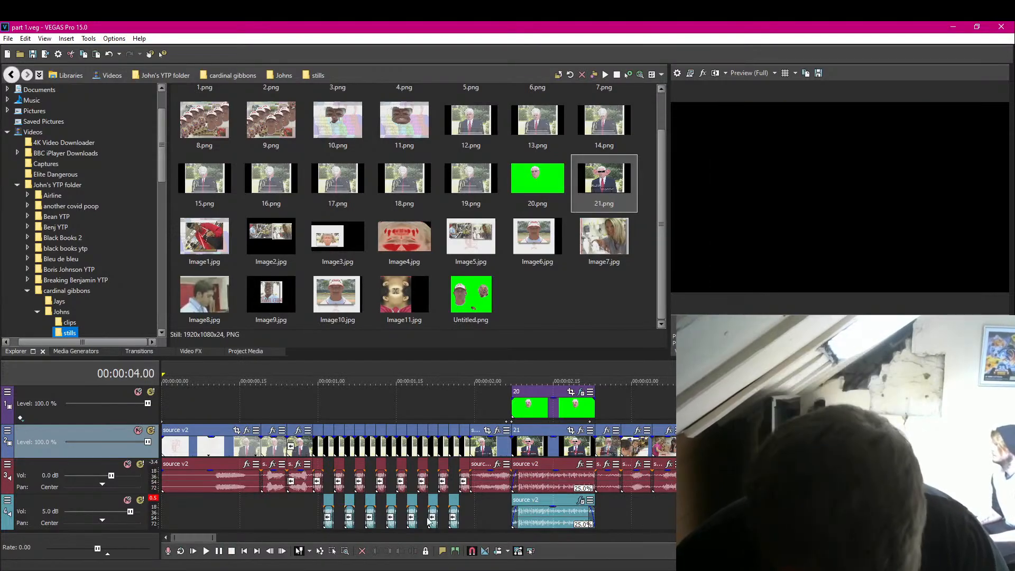
click(520, 449)
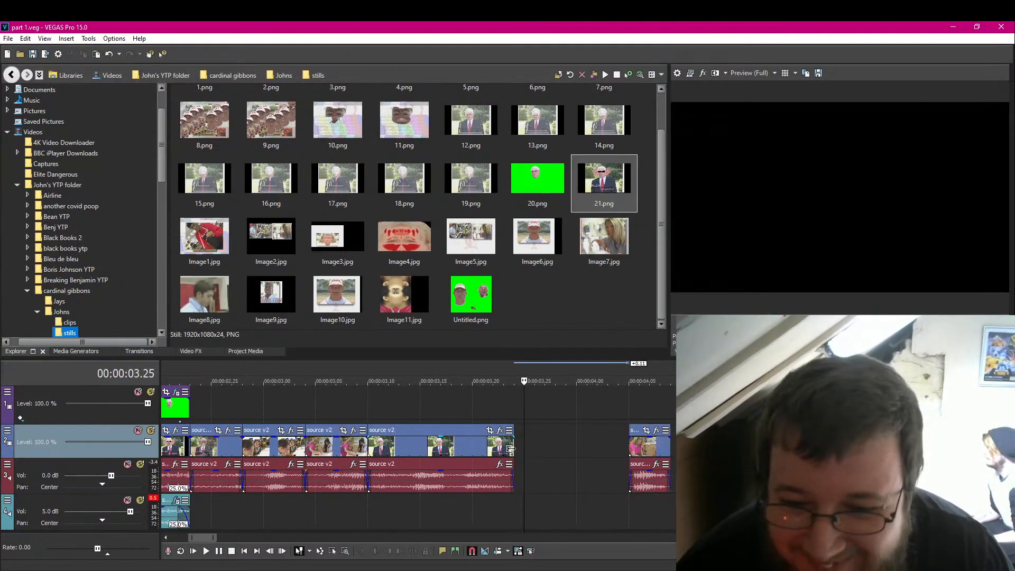
drag(513, 447, 505, 445)
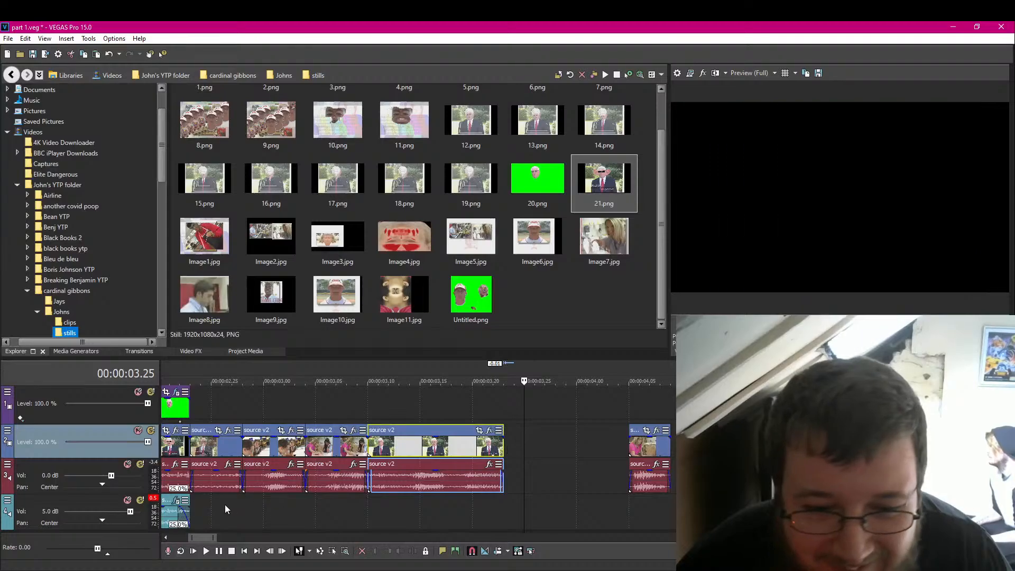
click(199, 504)
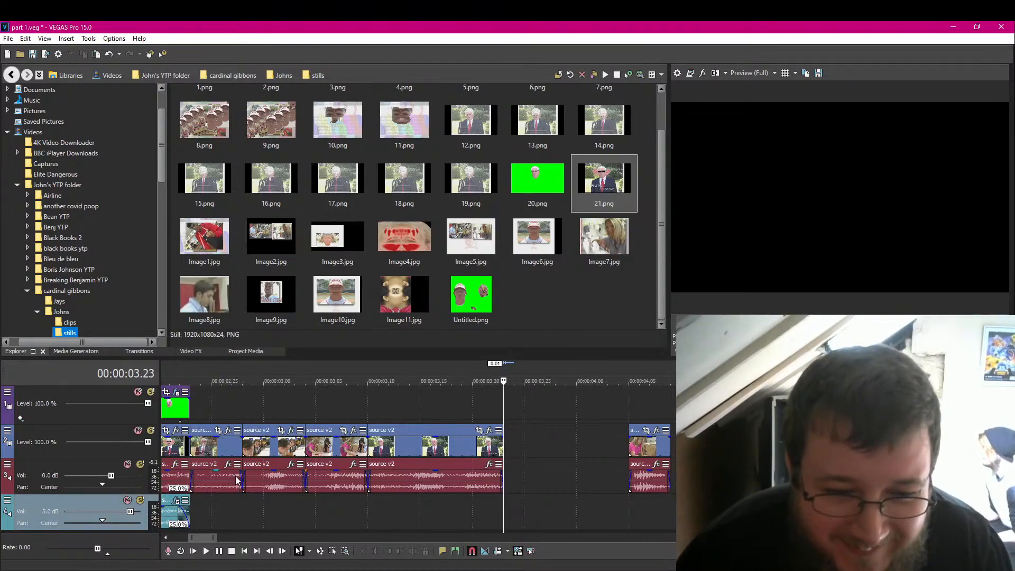
Step: Move the audio of the last four joined source v2 fragments to the lower audio track and play them back
drag(236, 476, 288, 510)
drag(339, 485, 338, 503)
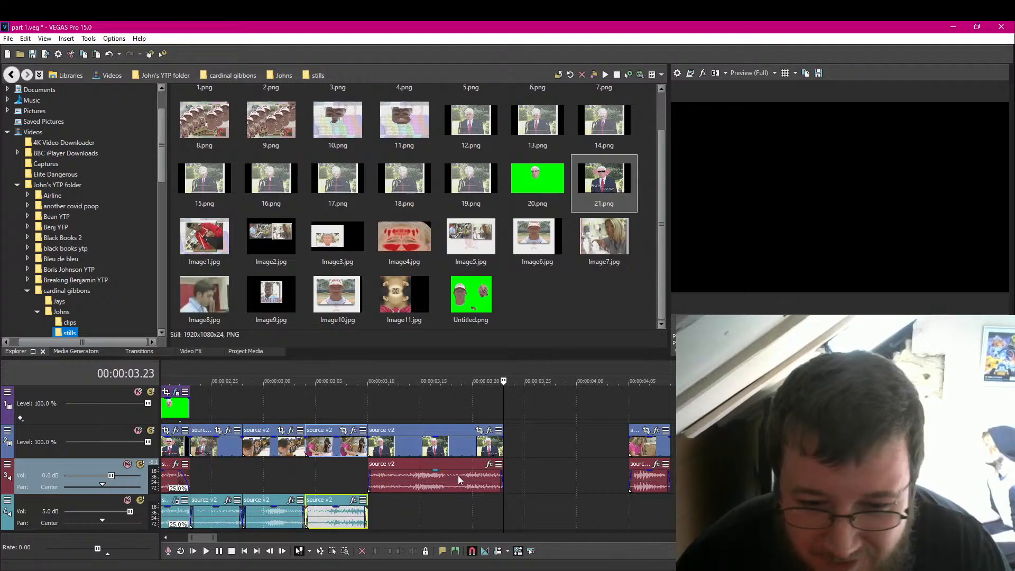
drag(458, 475, 454, 507)
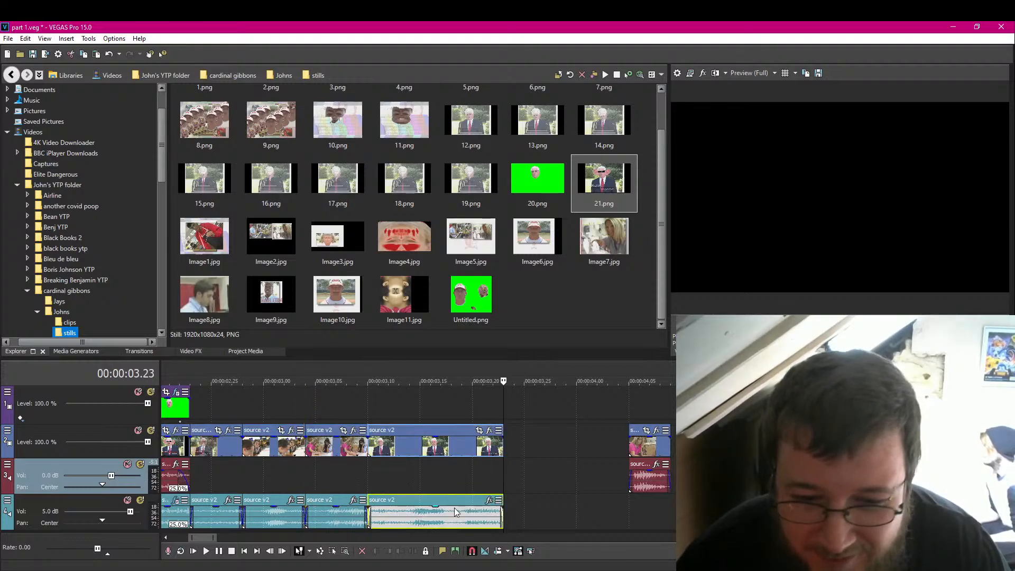
click(190, 472)
click(217, 553)
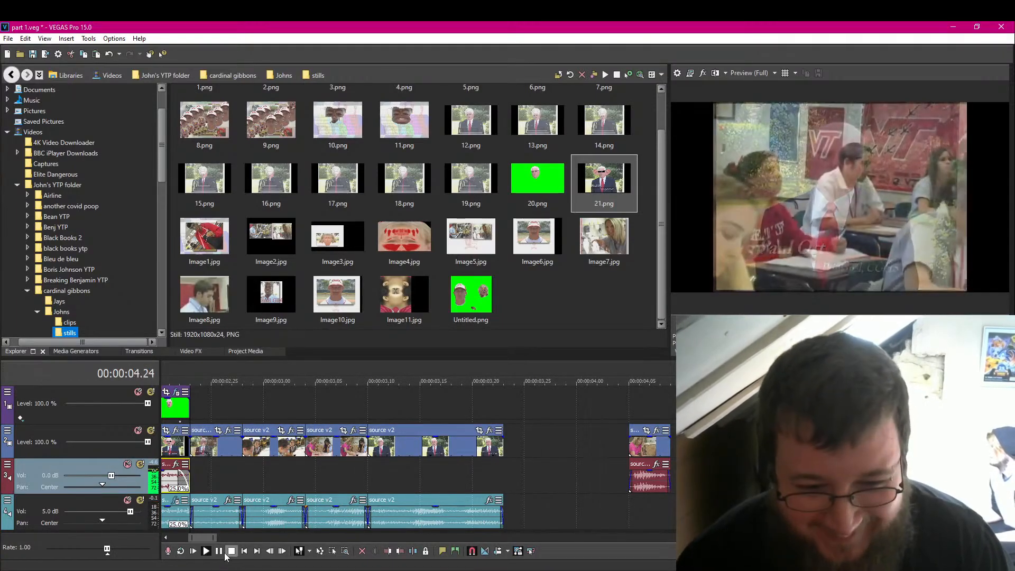
click(225, 552)
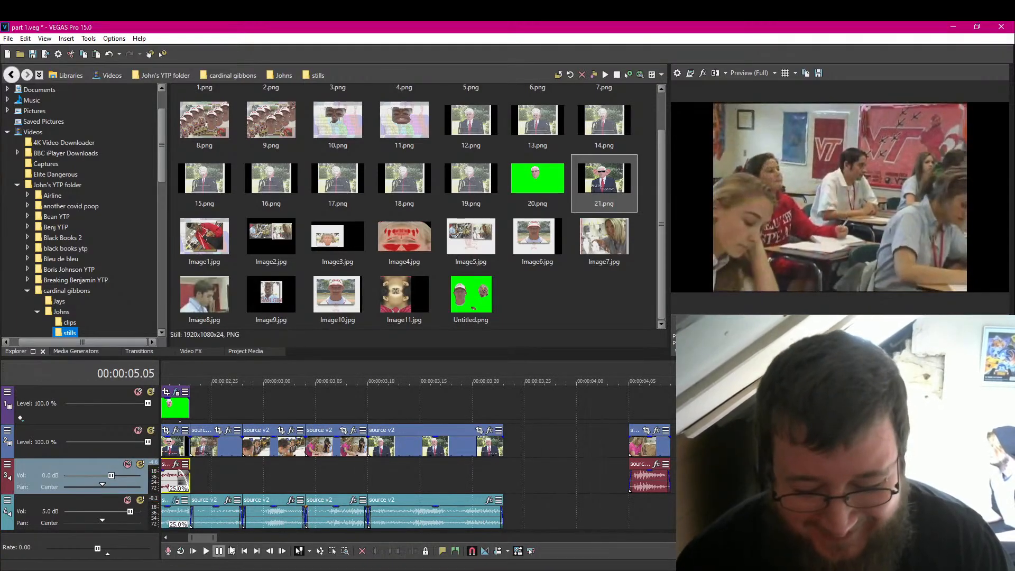
Step: Play the separate woman-in-pink fragment at 00:00:04.05 and delete its video, keeping only its audio
click(506, 443)
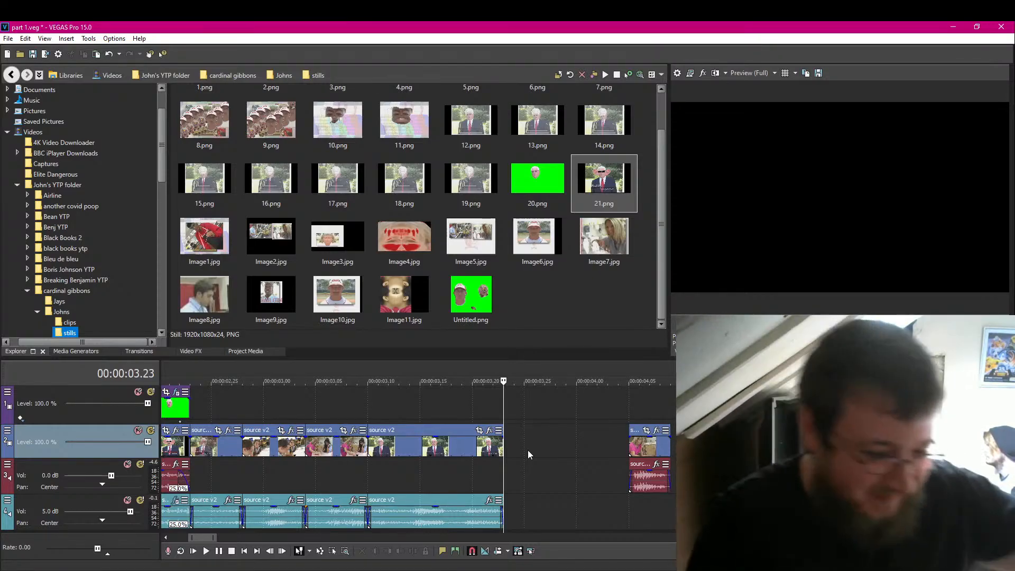
click(641, 458)
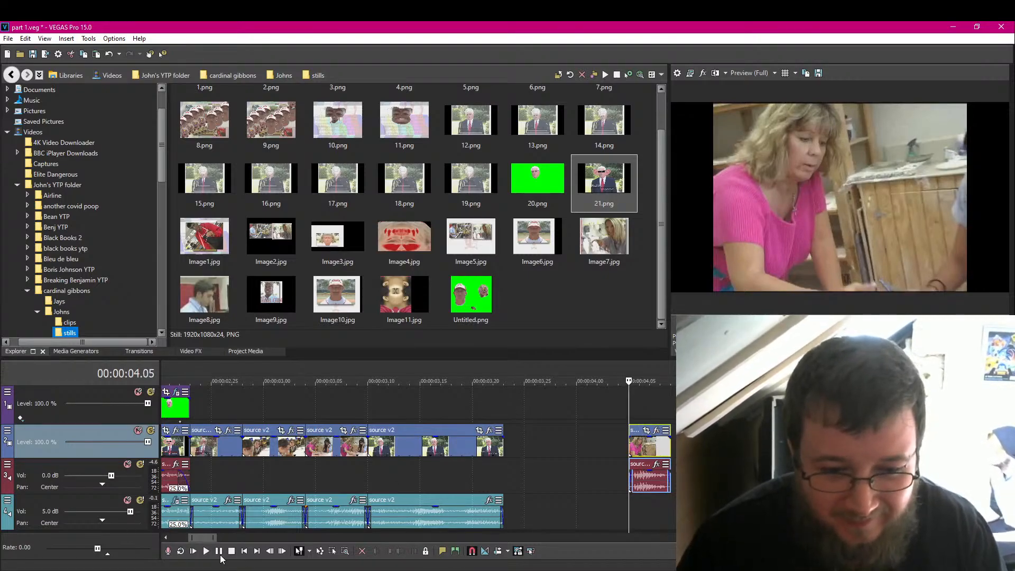
click(207, 551)
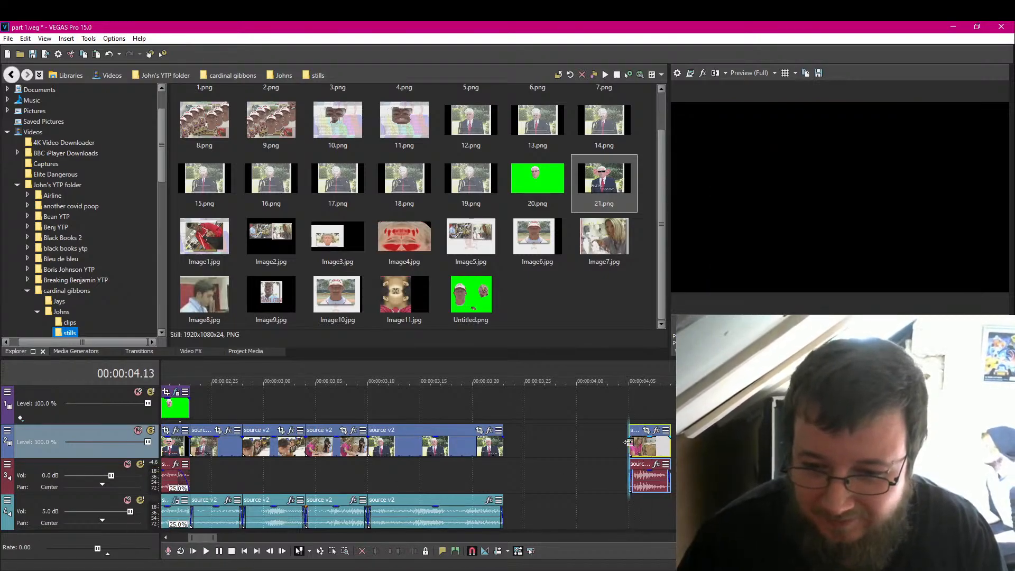
click(629, 443)
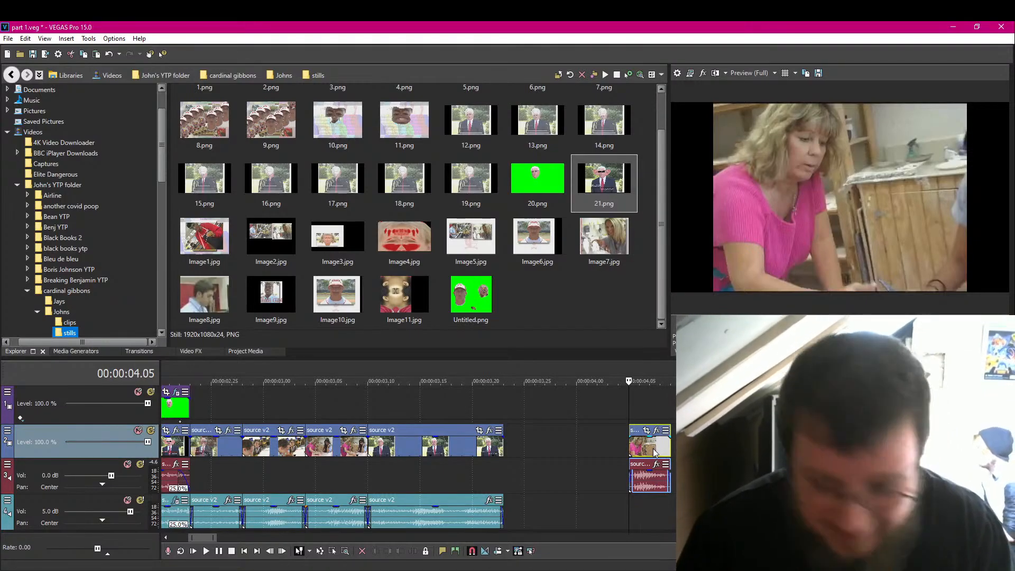
key(Right)
key(Right)
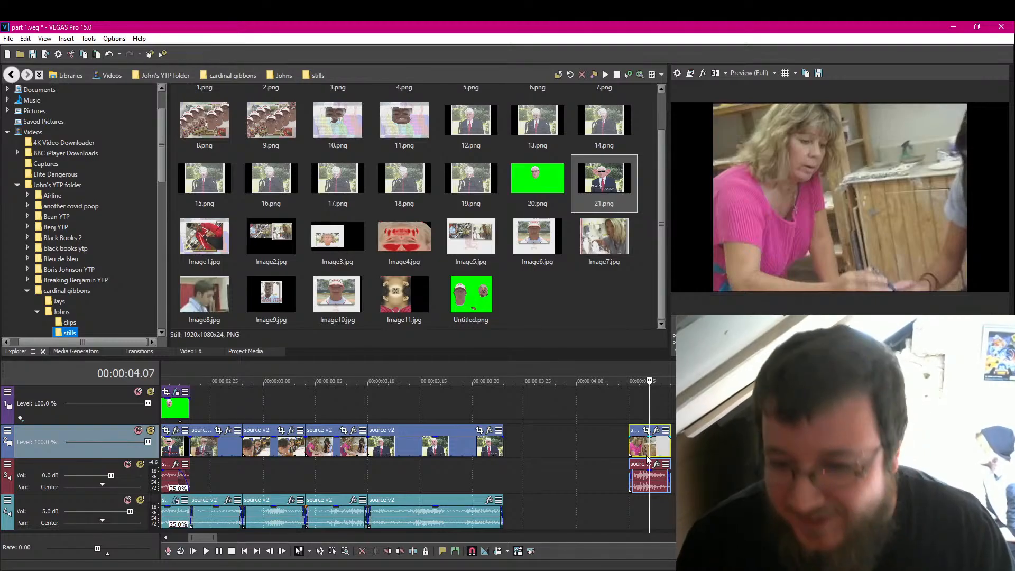
key(Delete)
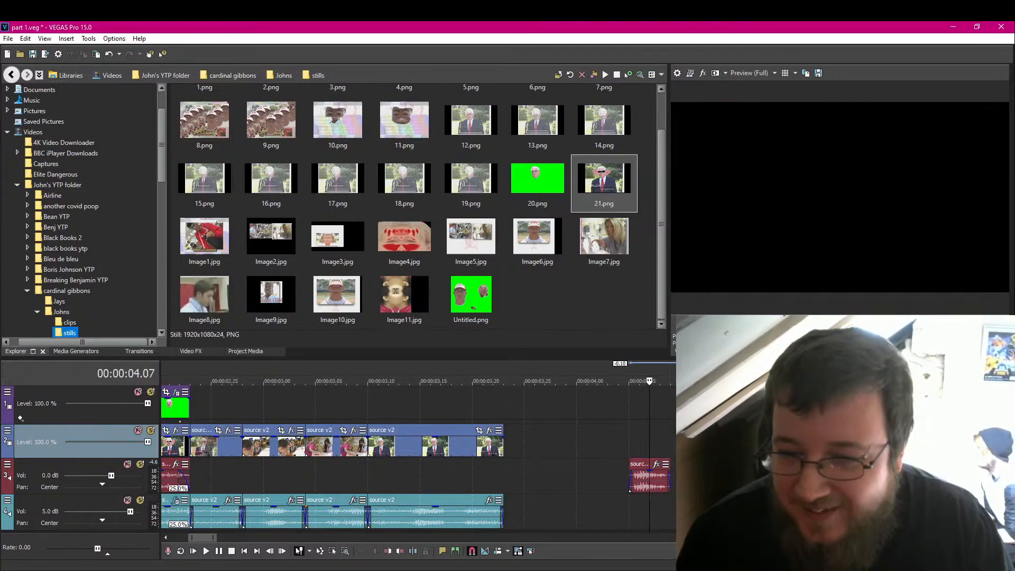
Step: Play the long source v2 clip and split it at 00:00:07.28 and 00:00:08.01 to isolate the three-frame football-players fragment
key(space)
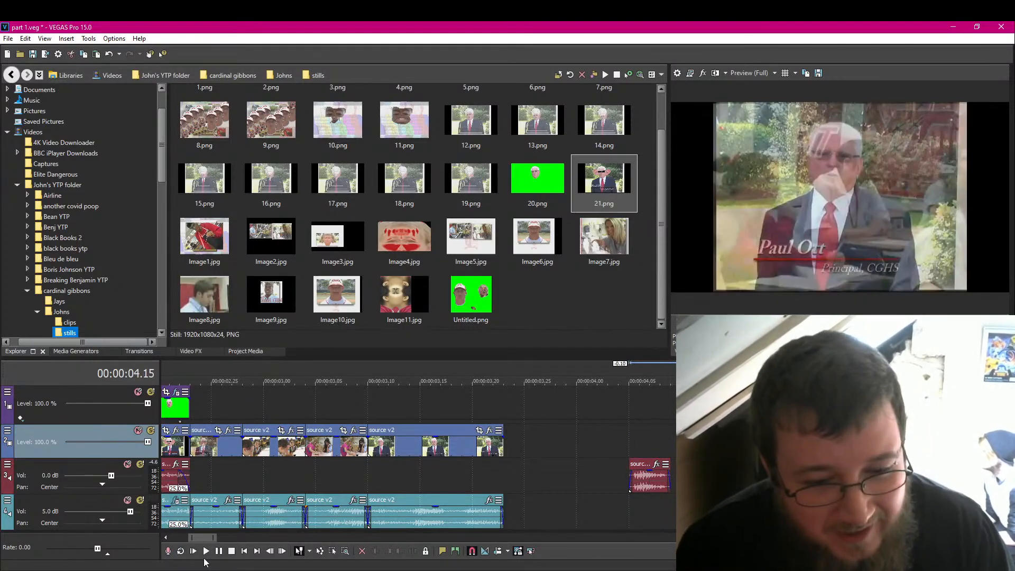
key(space)
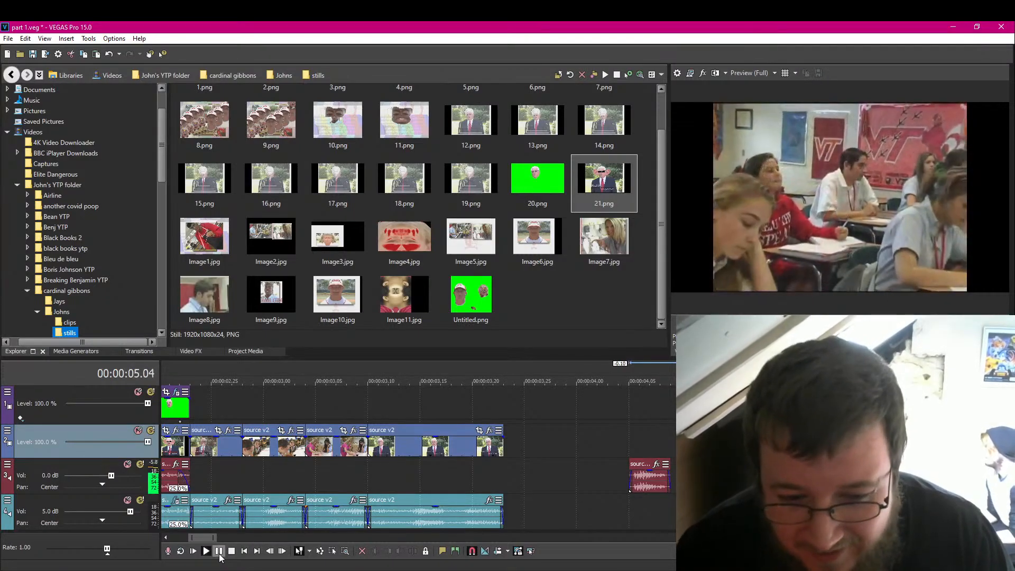
key(space)
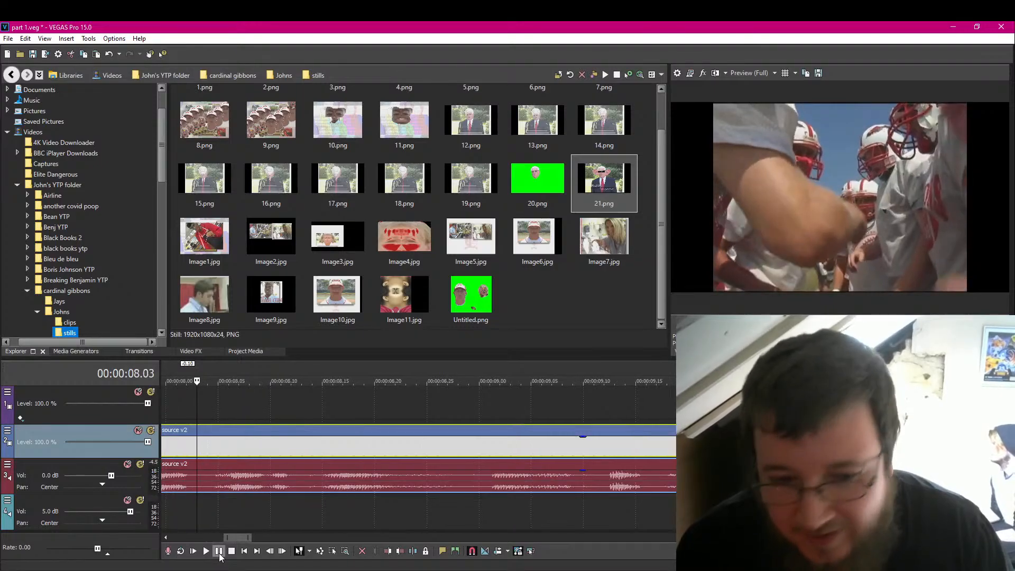
click(218, 552)
scroll(363, 506, down, 1)
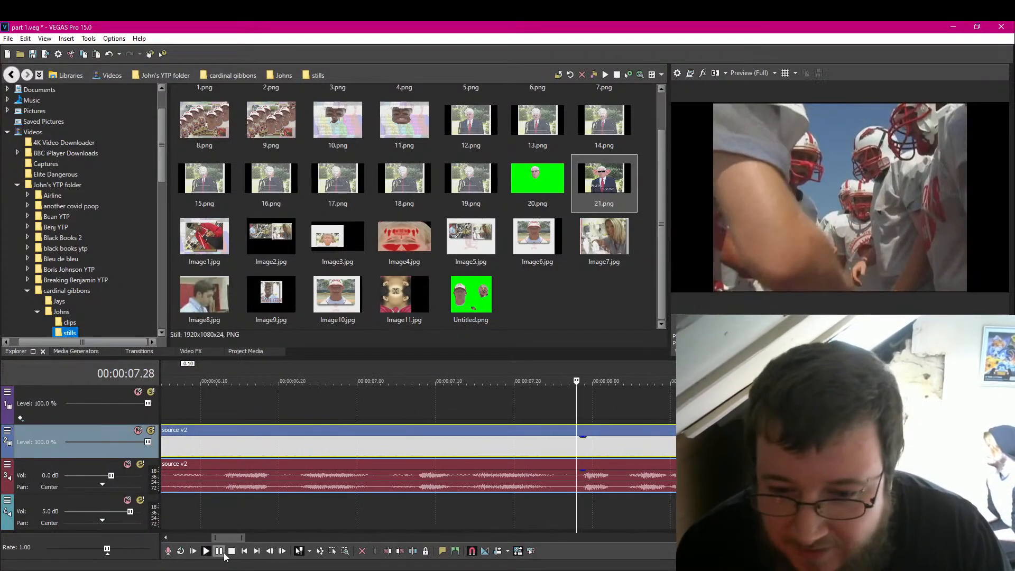
click(219, 553)
click(224, 552)
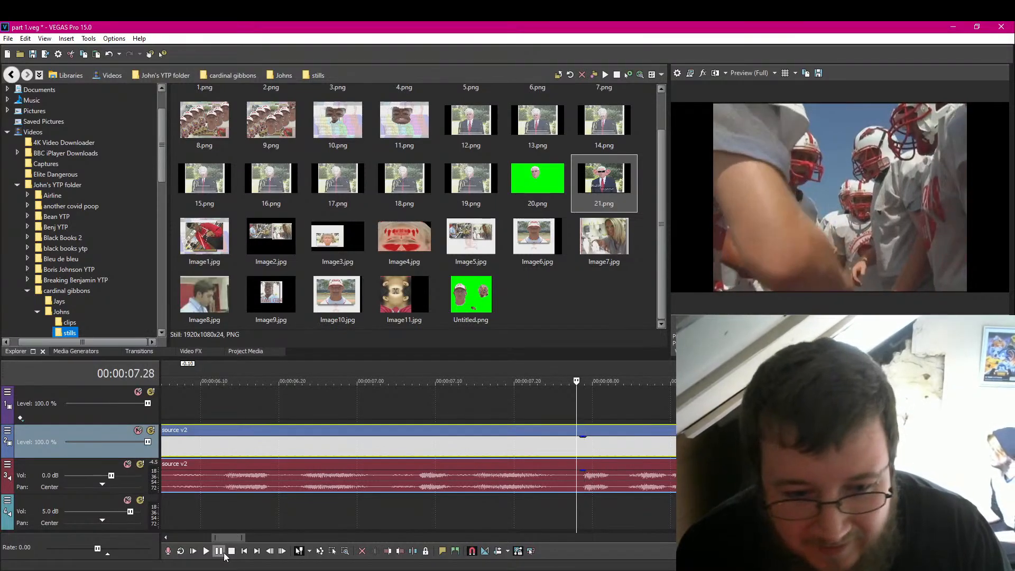
key(s)
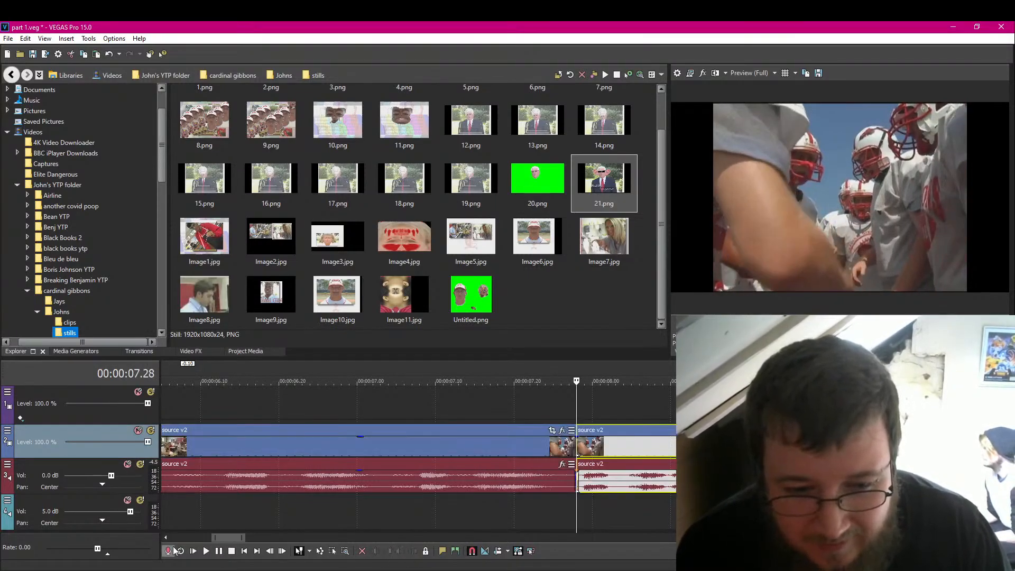
click(220, 553)
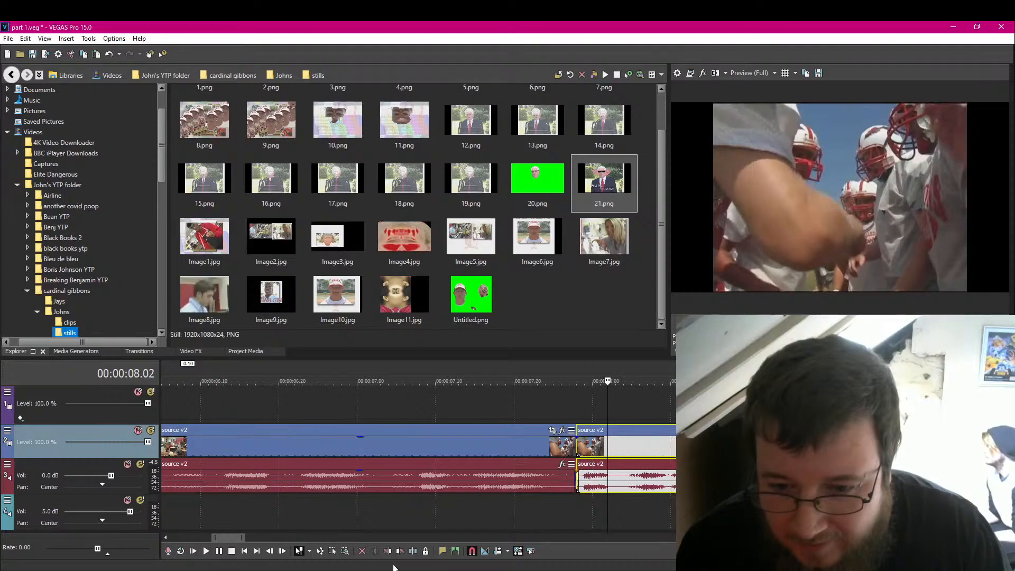
click(414, 551)
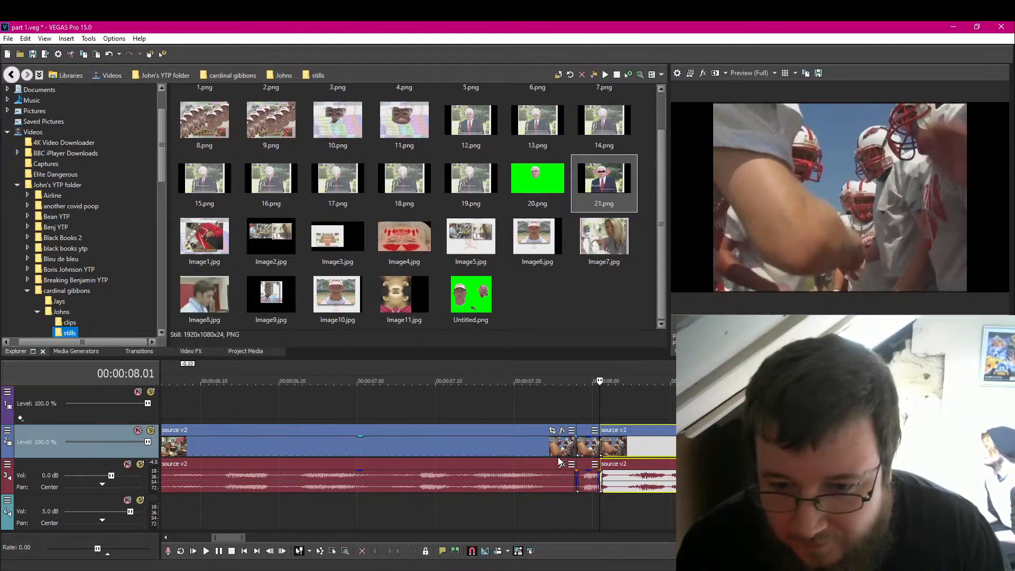
Step: Copy the isolated football-players fragment and undo both splits in the long source v2 clip
right_click(593, 454)
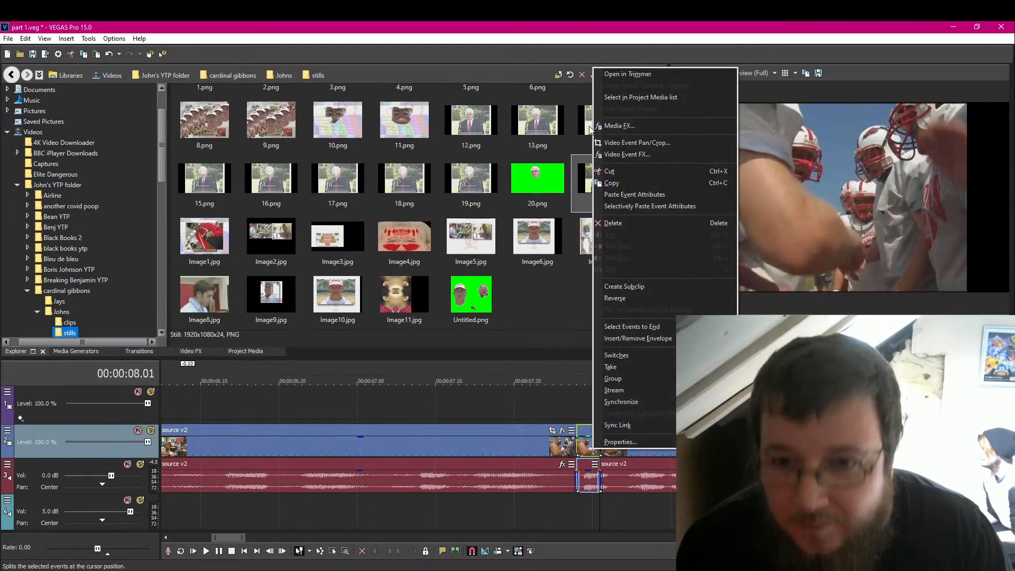
click(624, 183)
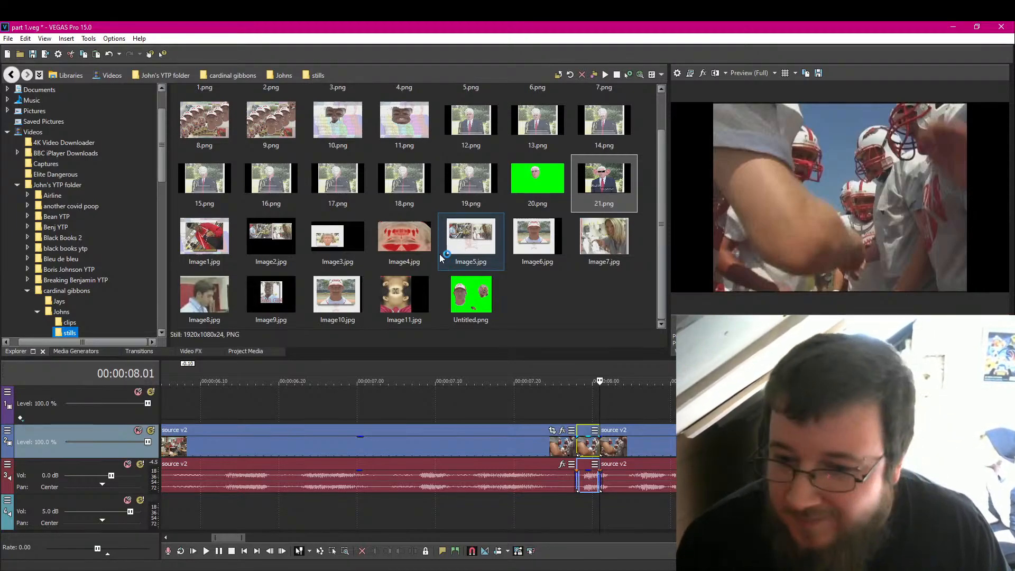
key(ctrl+z)
key(ctrl+z)
Step: Paste the football-players fragment into the gap at 00:00:03.26 and delete its video, keeping only its audio
scroll(452, 411, down, 5)
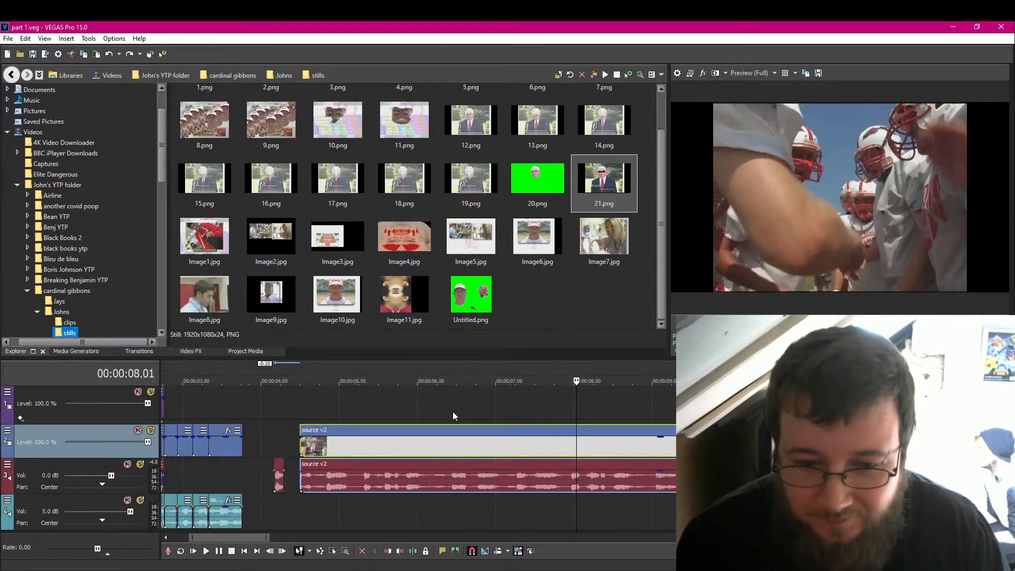
click(331, 440)
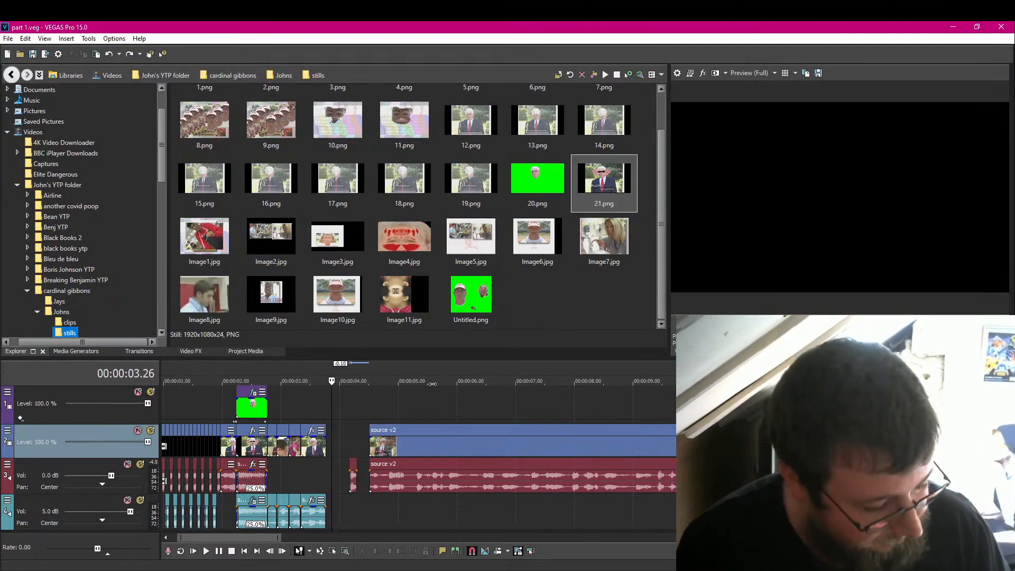
scroll(396, 456, up, 5)
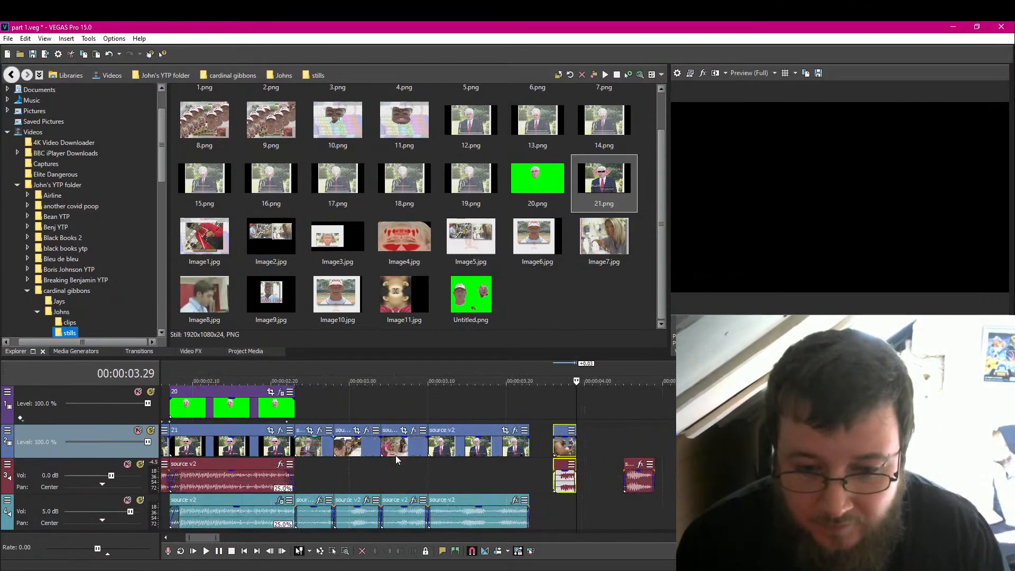
key(ctrl+v)
click(556, 453)
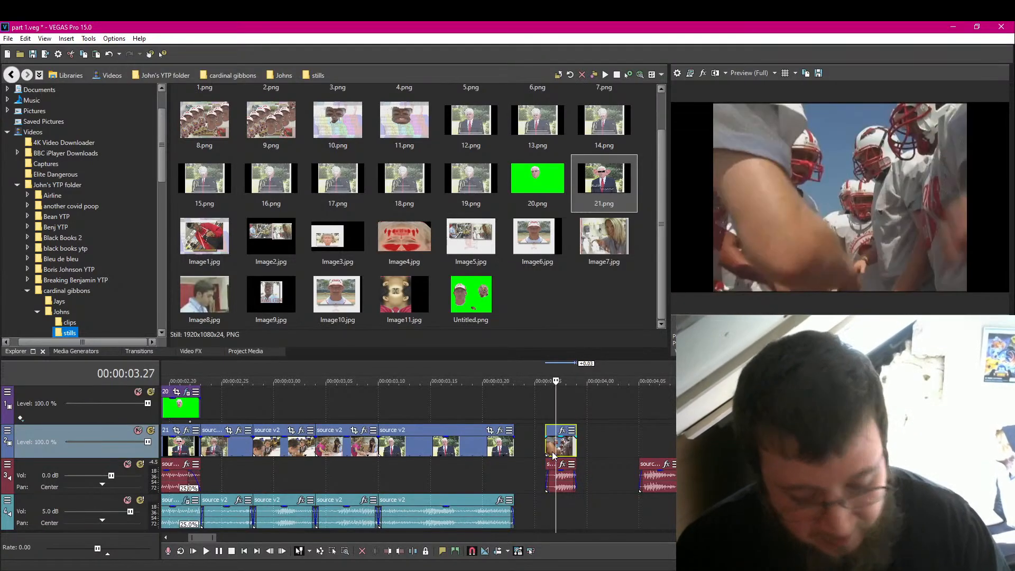
key(Delete)
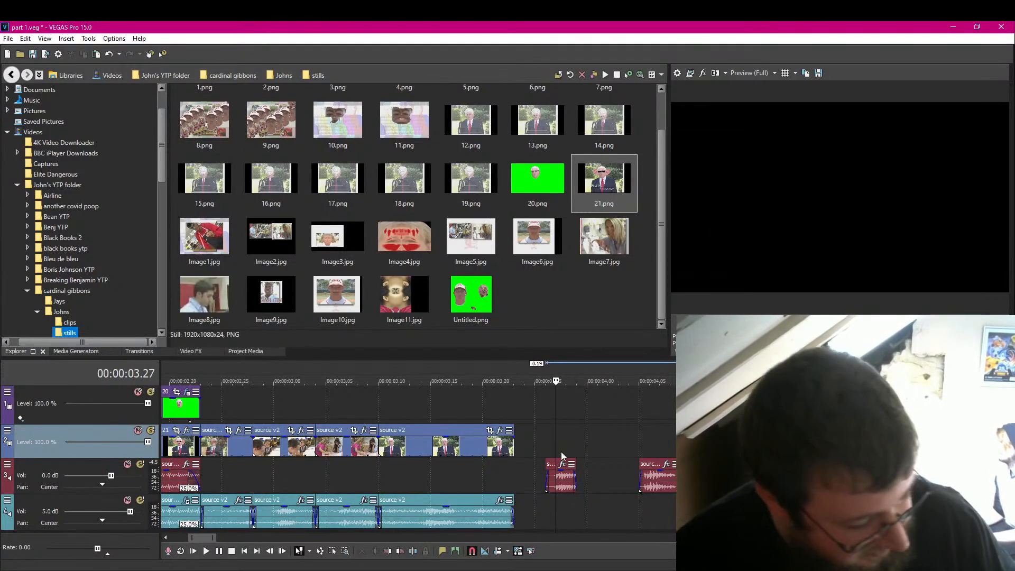
Step: Move the woman-in-pink audio directly behind the football-players audio and trim its end by about half a frame or one frame
click(544, 484)
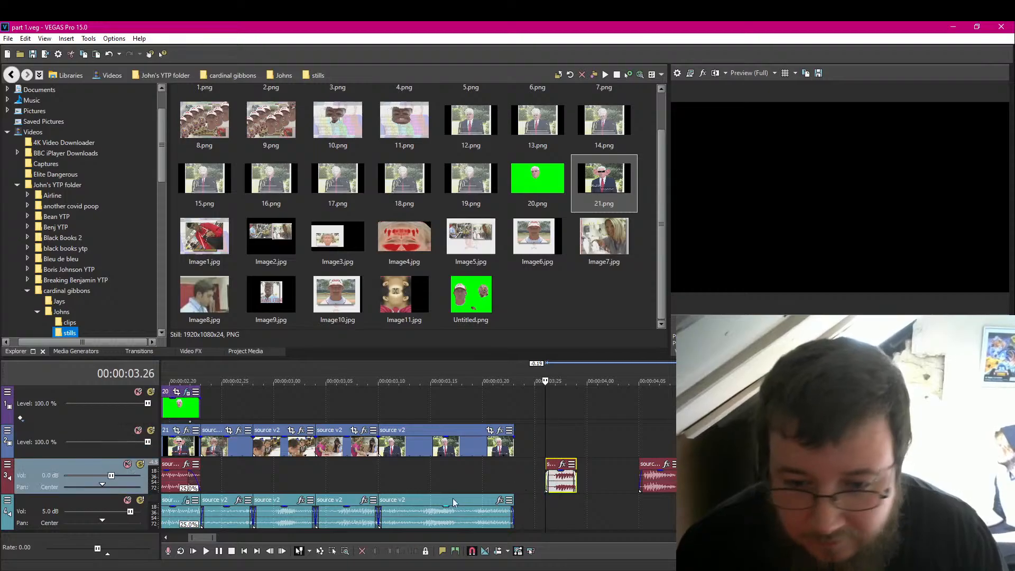
drag(656, 480, 593, 480)
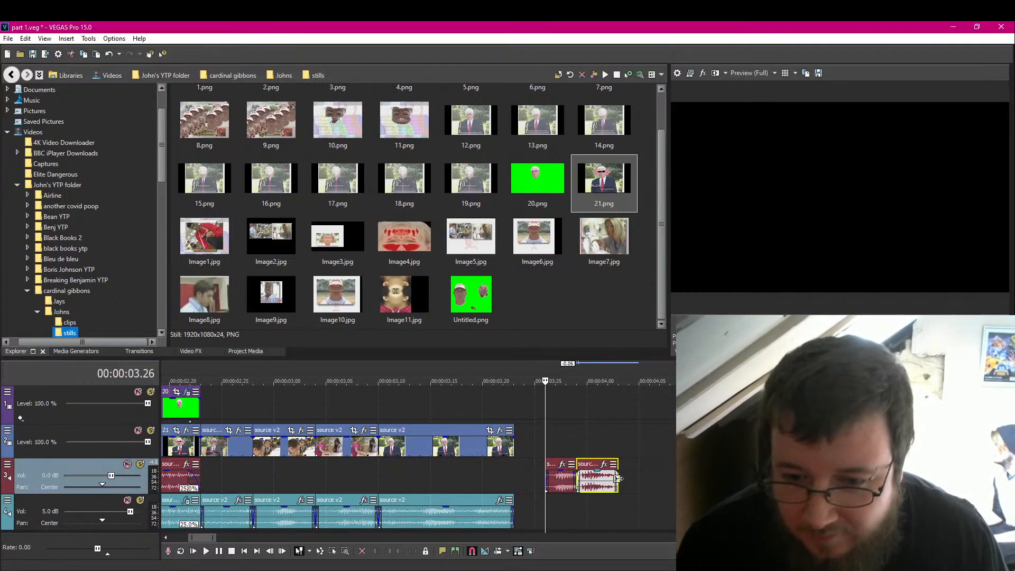
drag(616, 480, 611, 479)
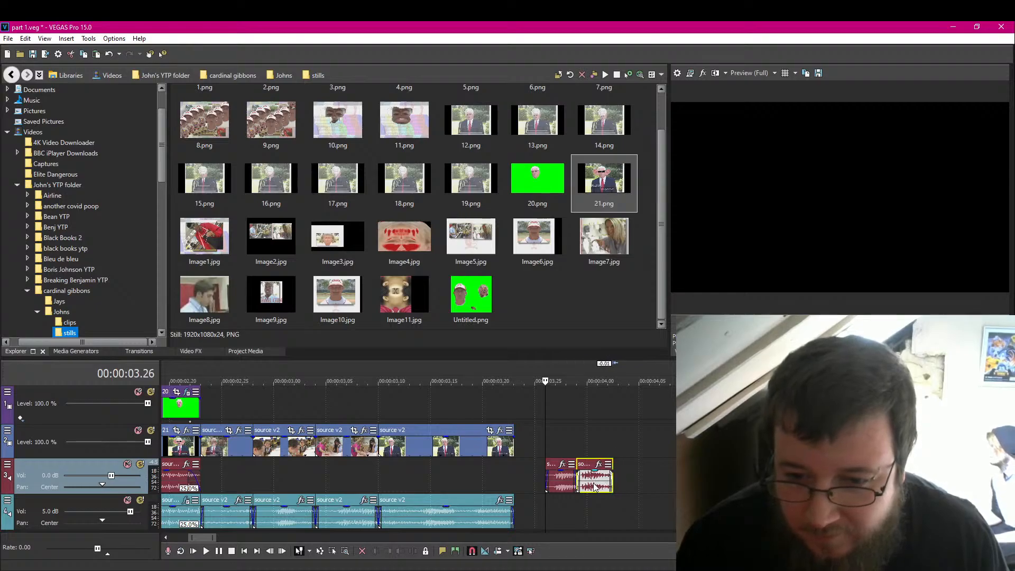
ctrl+click(560, 484)
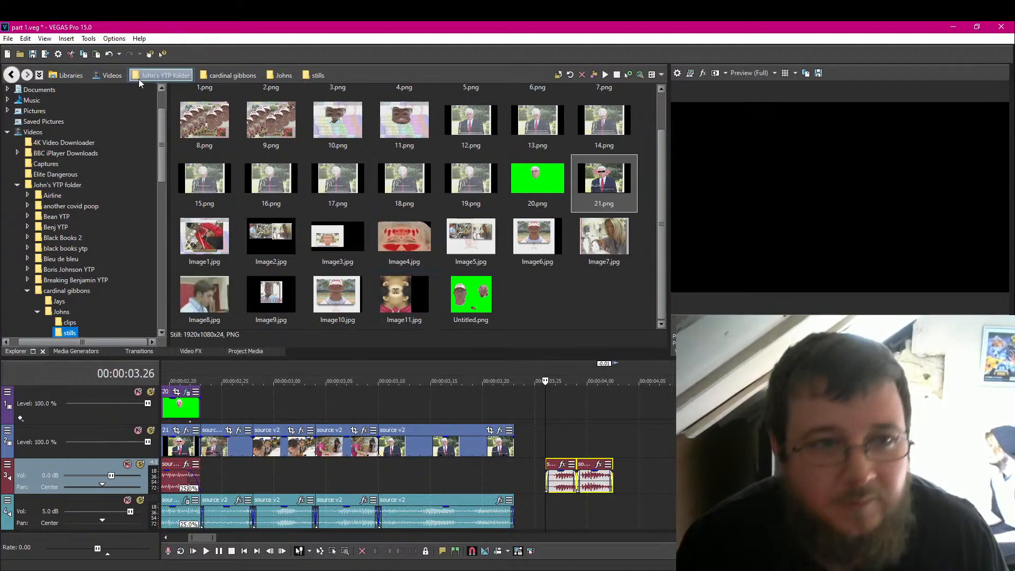
click(615, 481)
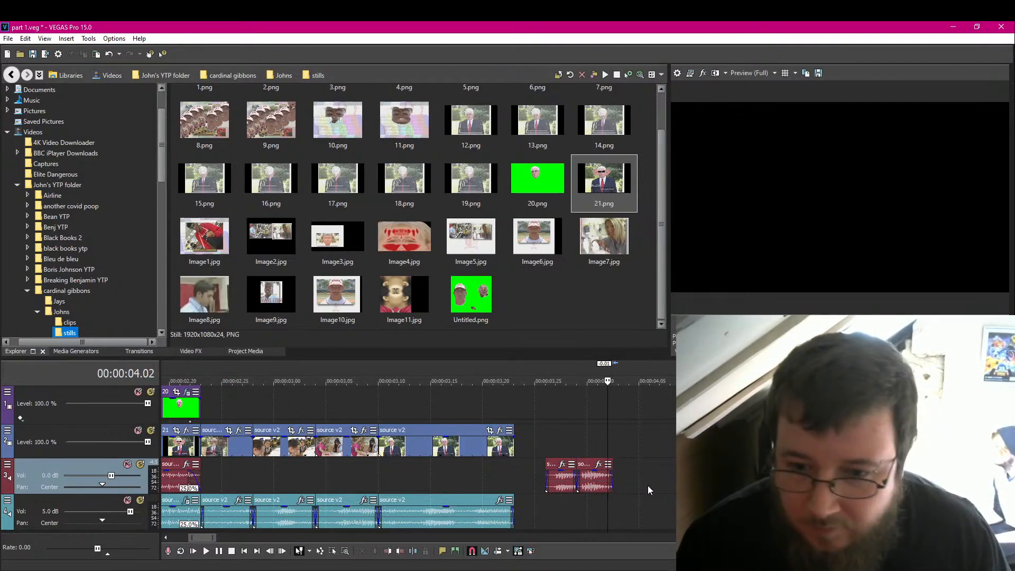
Step: Try repeating the two audio fragments on track 3 directly behind the first pair and play the sequence
key(ctrl+v)
click(539, 508)
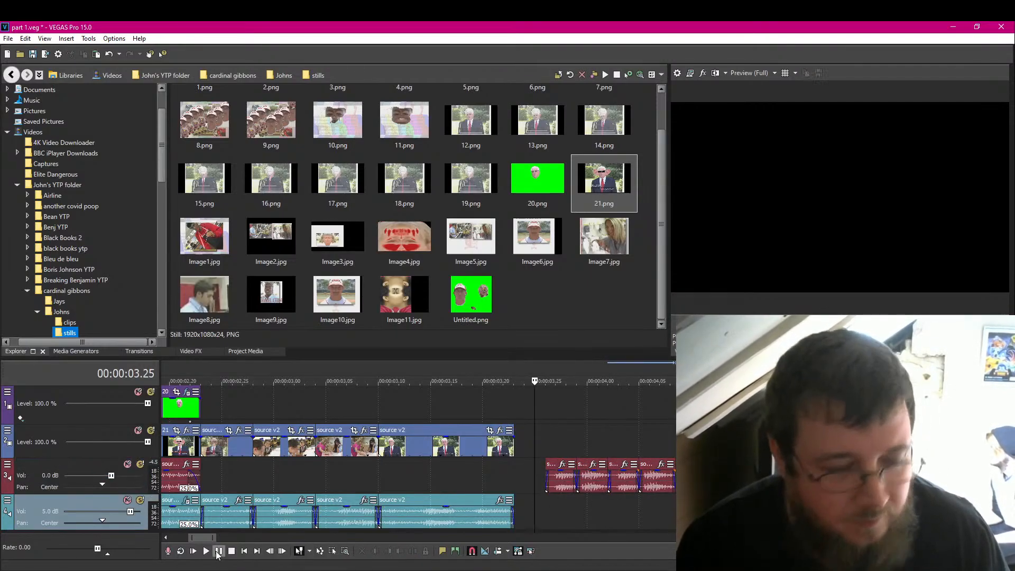
click(218, 553)
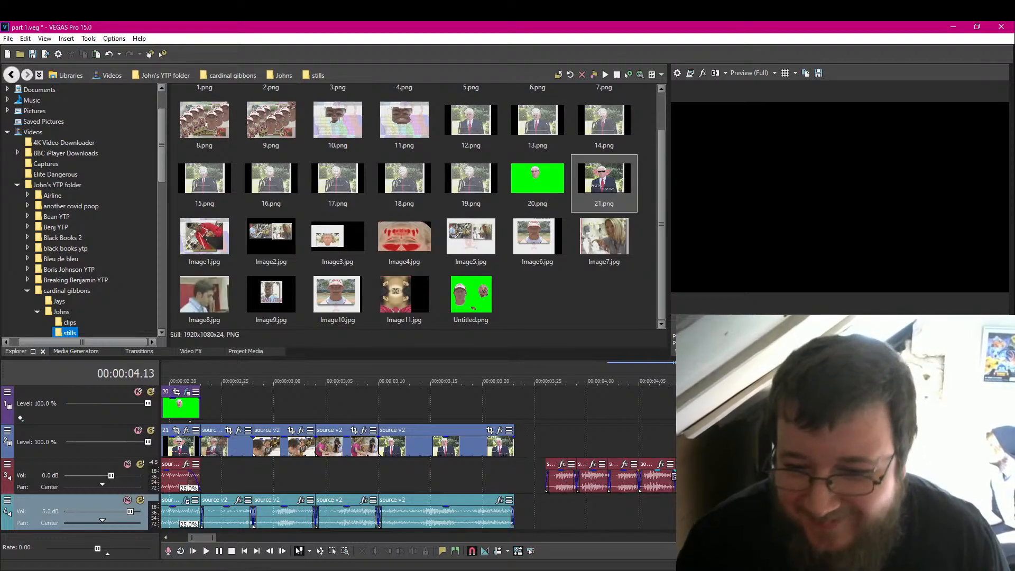
drag(635, 489, 693, 491)
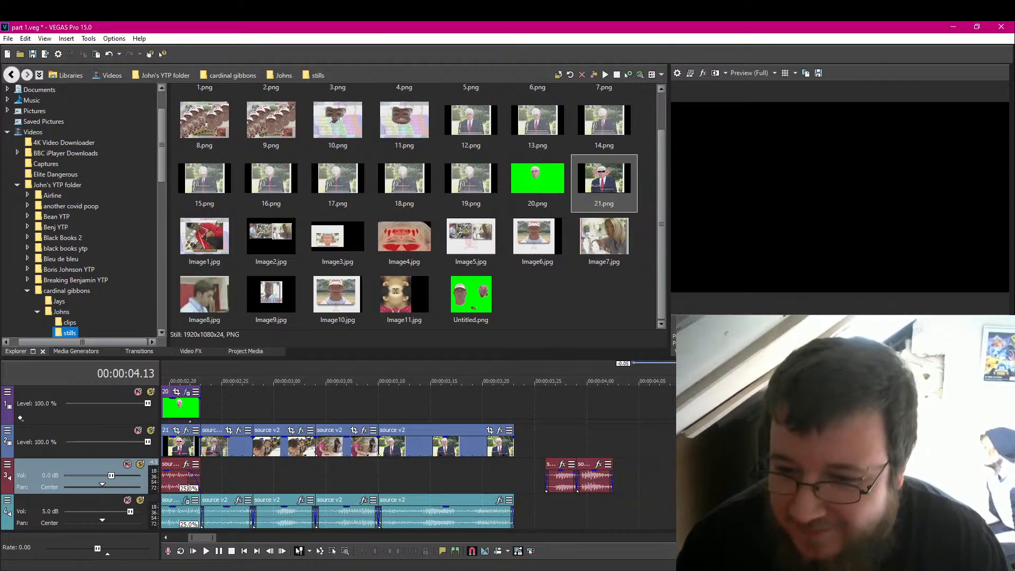
Step: Move the woman-in-pink audio clear, slow the football-players audio to 33.1% speed with two frames trimmed from its start, and play both
drag(591, 487, 671, 486)
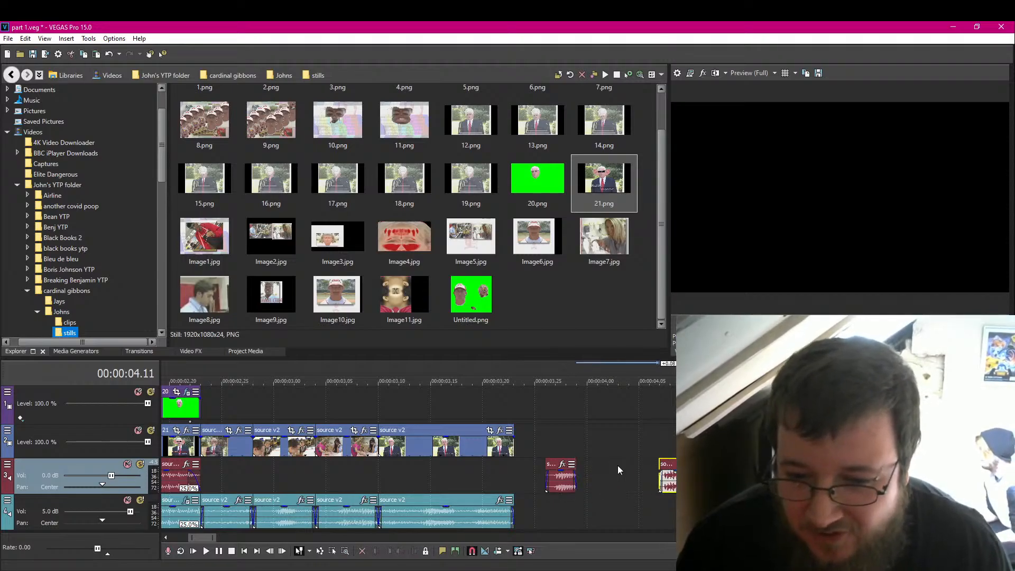
drag(576, 482, 640, 484)
drag(548, 481, 565, 485)
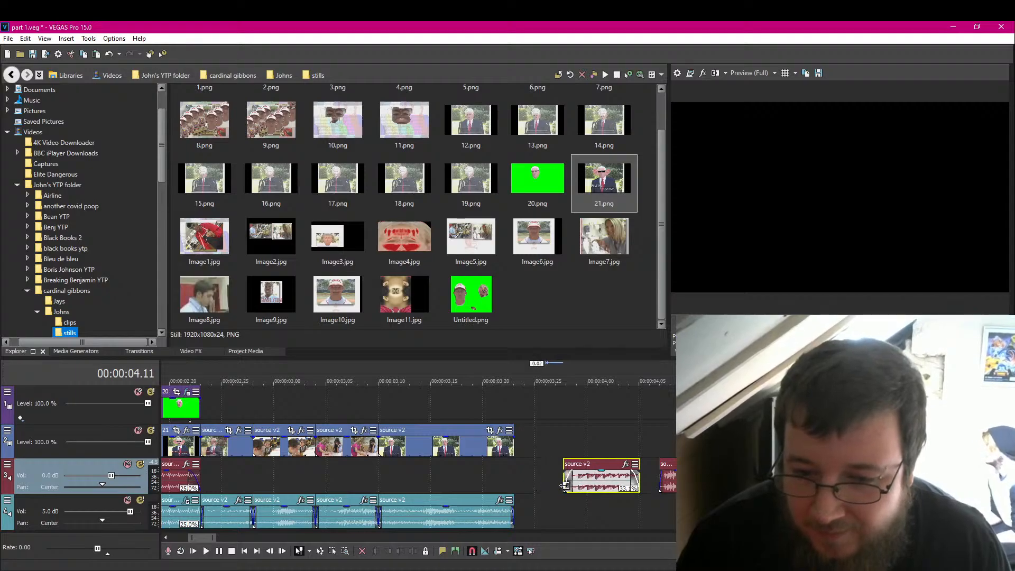
click(559, 498)
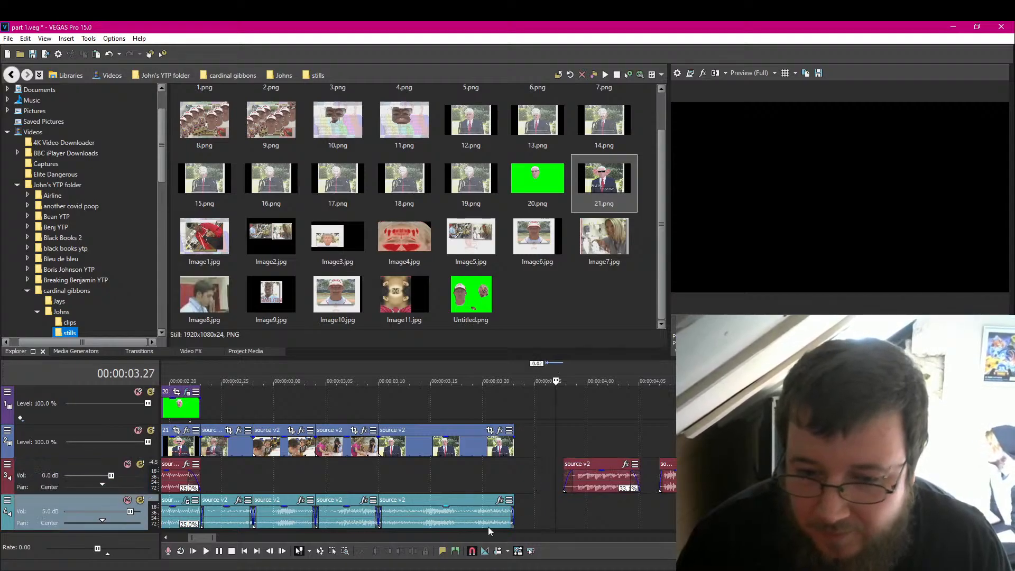
click(219, 553)
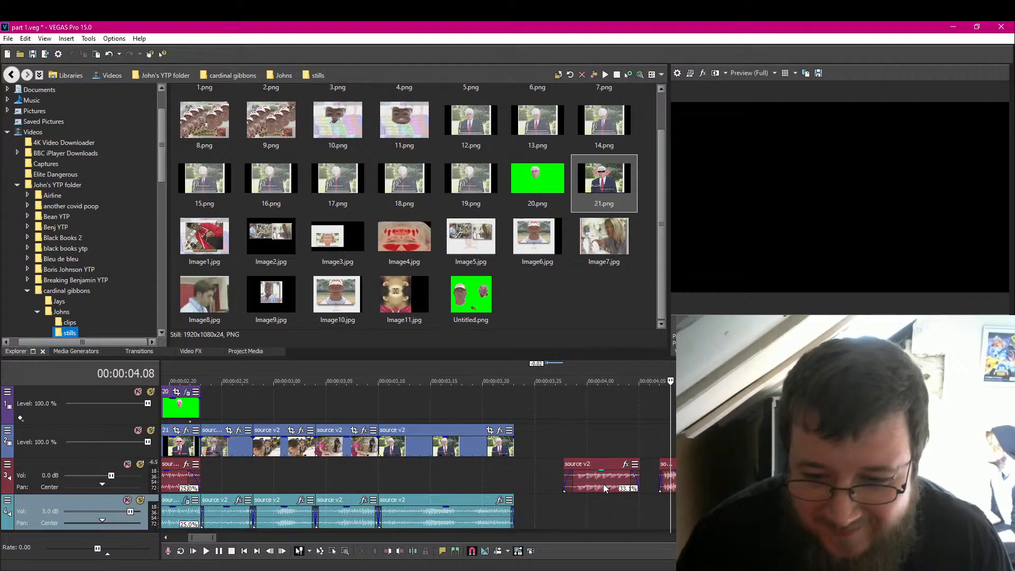
Step: Move both audio fragments onto track 4, with the football-players audio directly behind the last source v2 clip
drag(604, 484, 605, 509)
drag(661, 475, 663, 511)
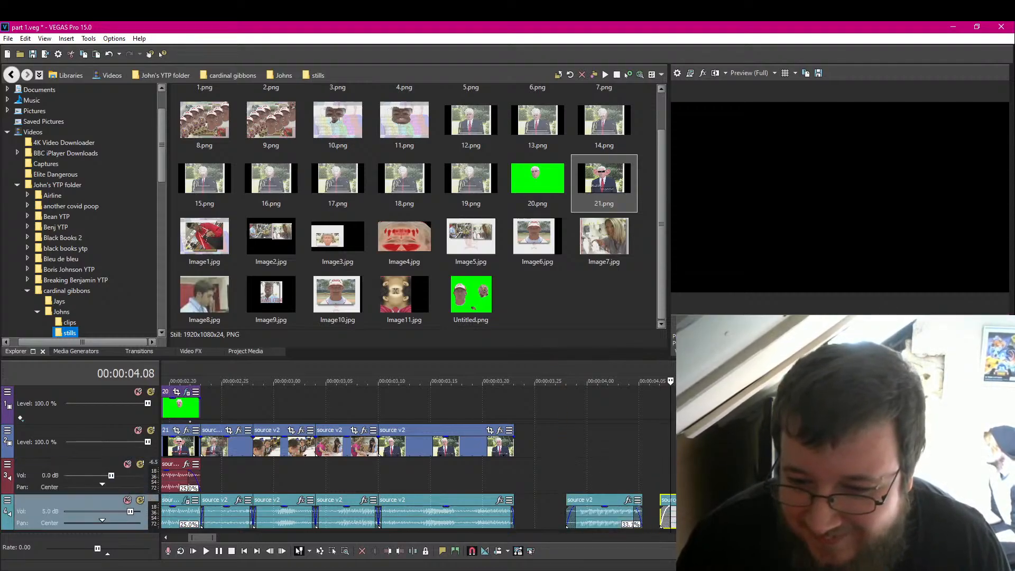
drag(601, 513, 690, 512)
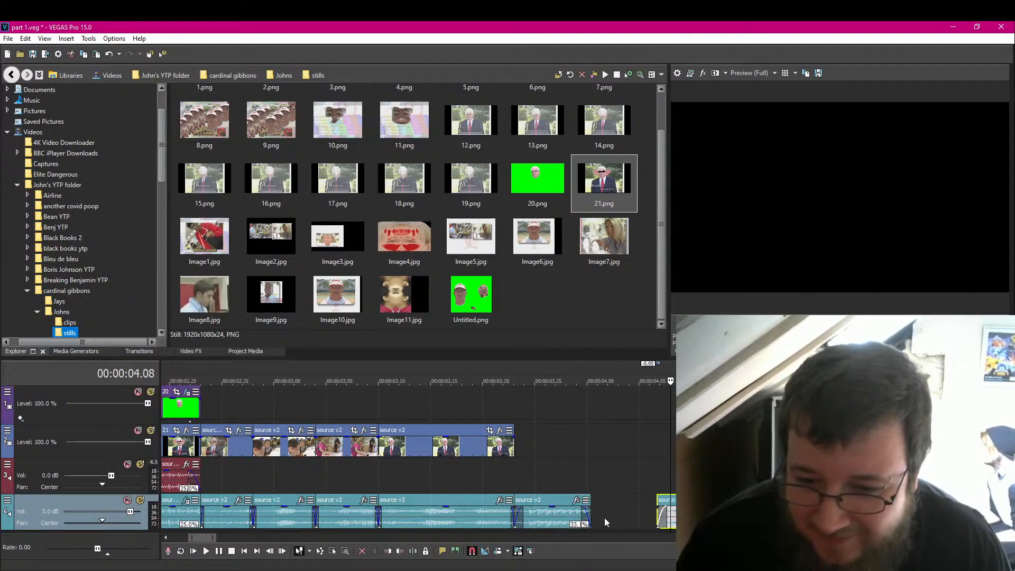
Step: Slow both audio fragments on track 4 to 25% speed, placed back to back, and save the project
drag(587, 514, 650, 524)
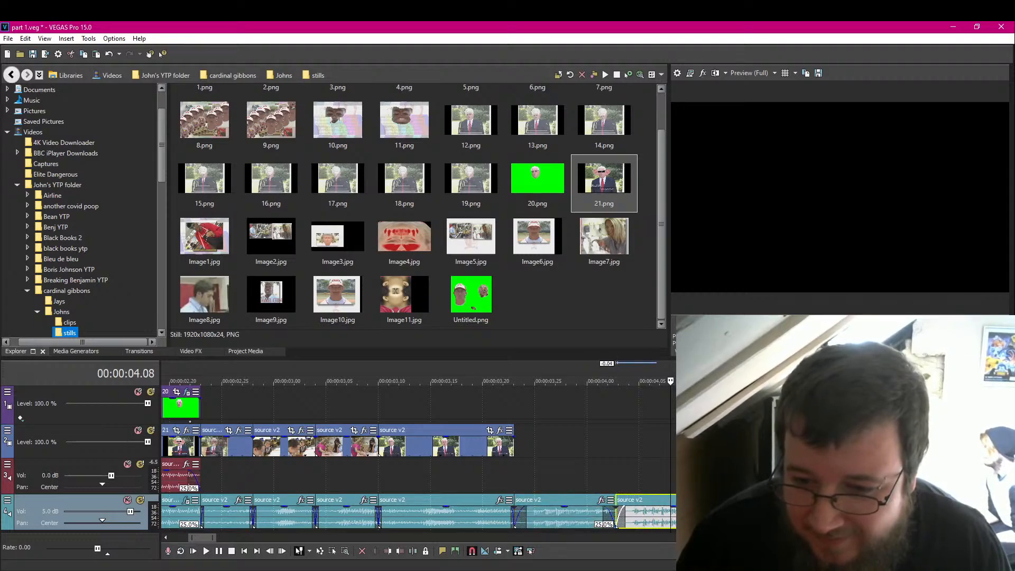
click(80, 452)
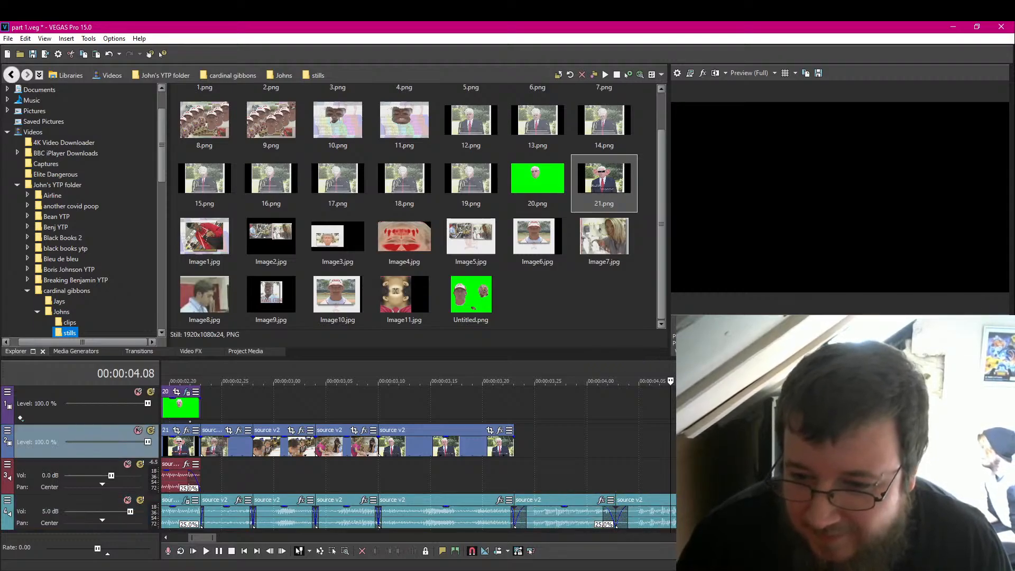
key(ctrl+s)
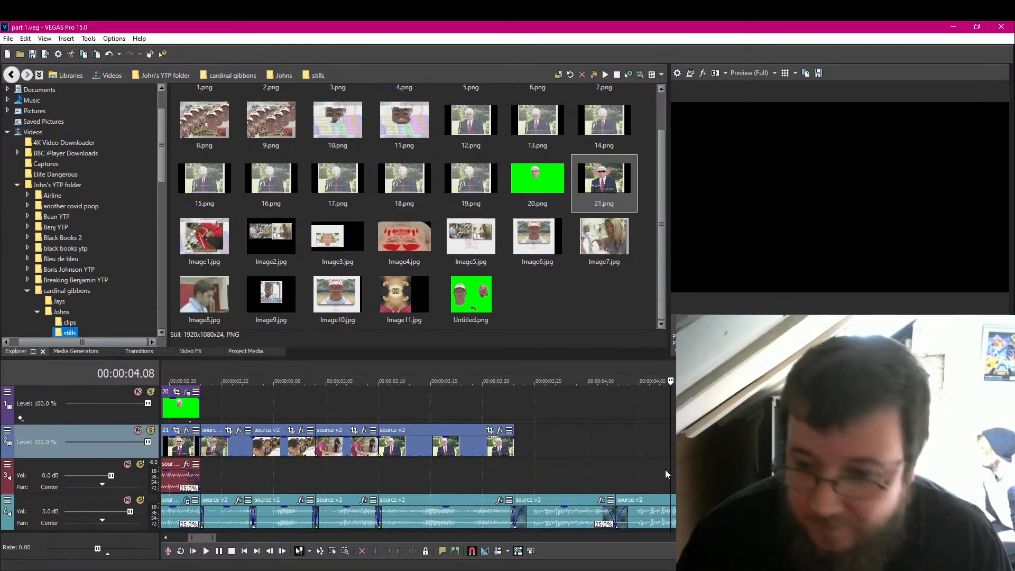
Step: Add 20.png to track 2 at 00:00:03.23, spanning the two slowed audio fragments, and save the project
click(557, 436)
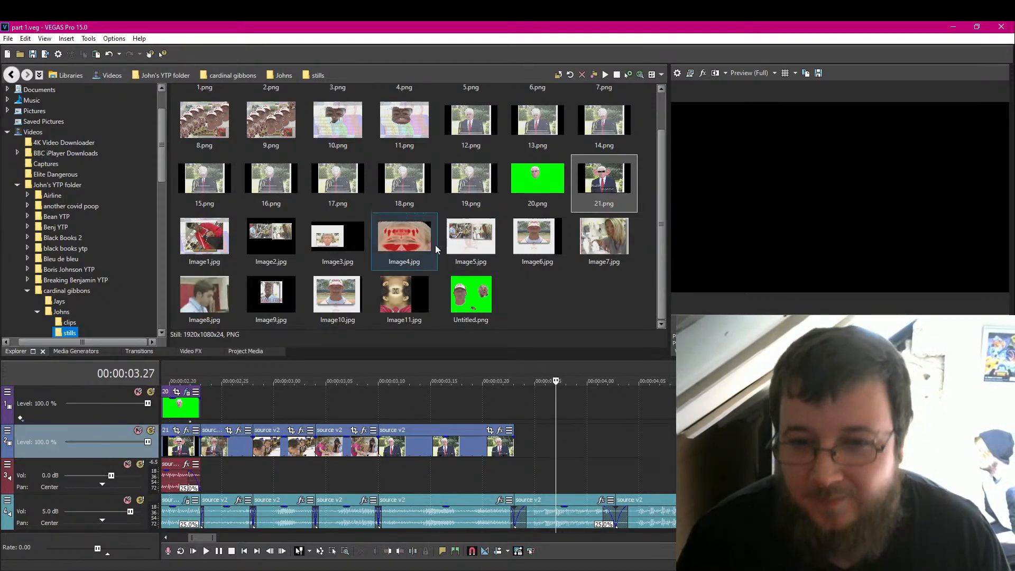
click(514, 443)
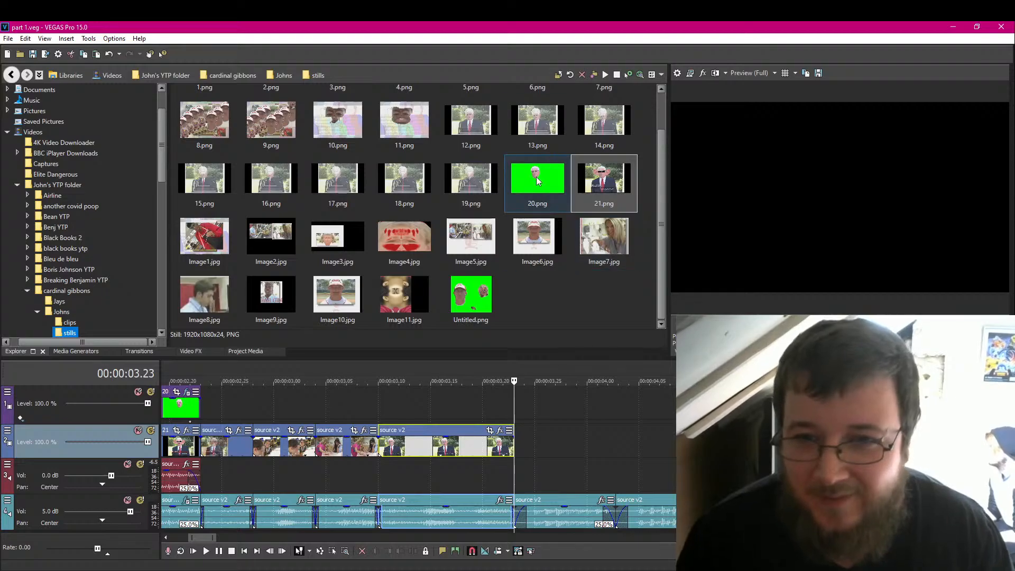
drag(536, 181, 680, 450)
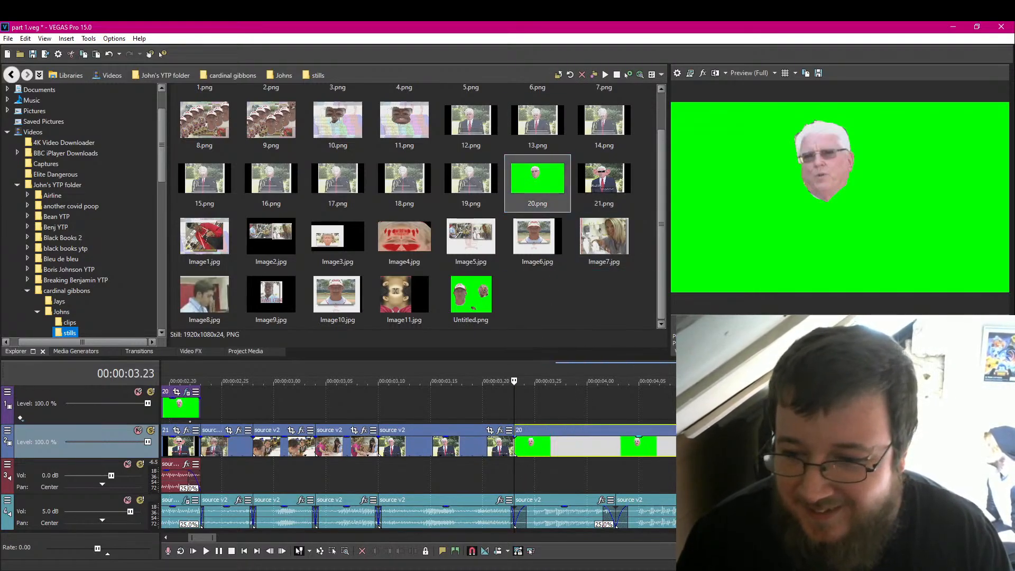
click(33, 54)
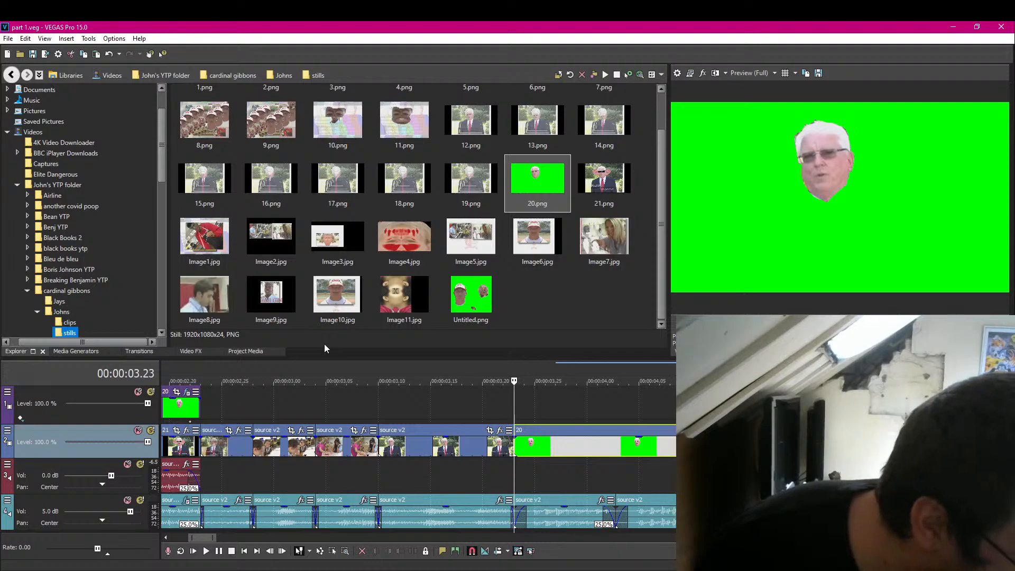
Step: Play the remixed section and continue into the long source v2 clip as far as the statue shot
click(440, 463)
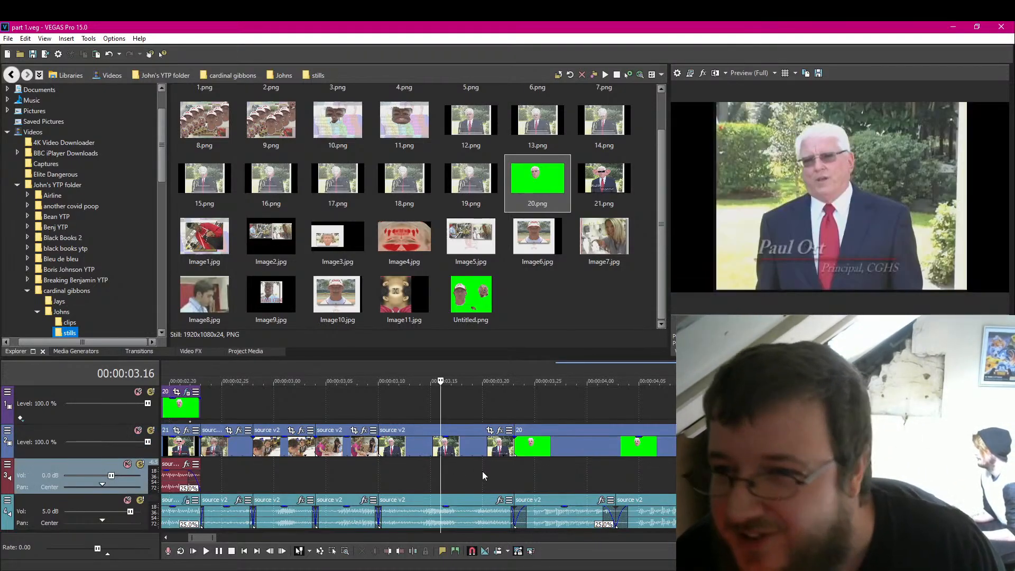
click(357, 472)
click(807, 445)
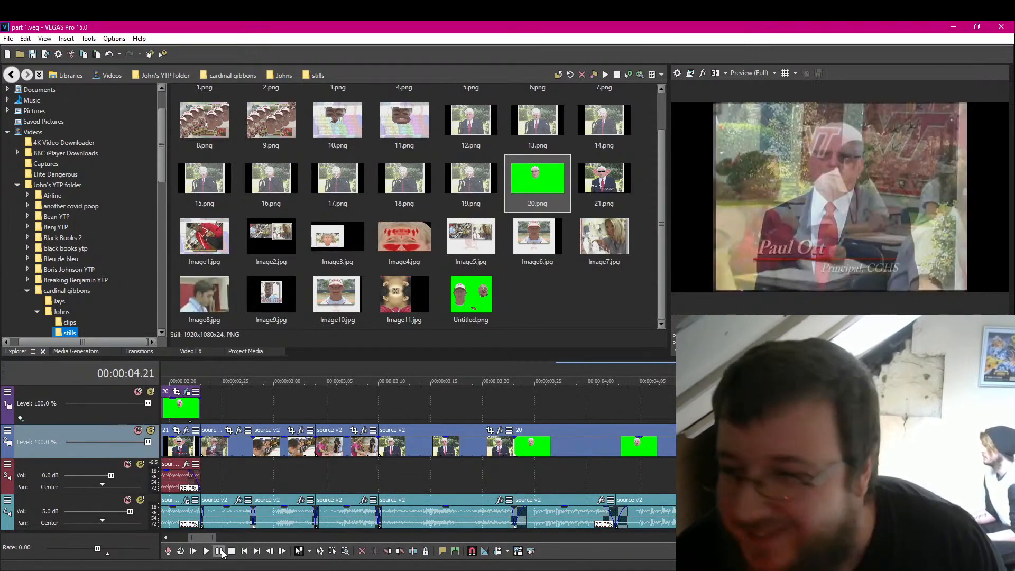
click(221, 551)
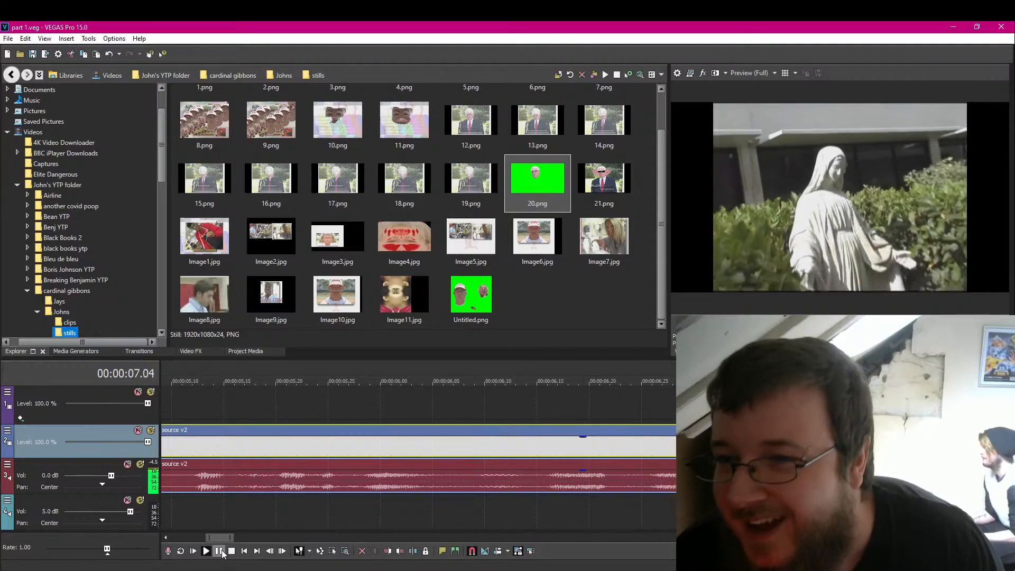
click(220, 552)
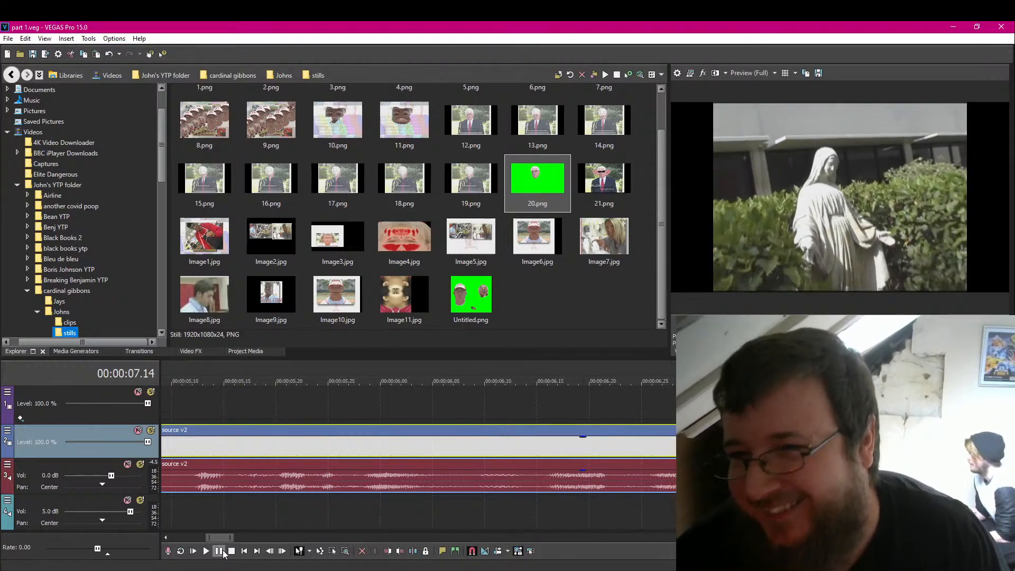
Step: Split the long source v2 clip at 00:00:06.22, in the statue shot
key(Left)
key(Left)
key(Left)
key(Left)
key(Left)
key(Left)
key(Left)
key(Left)
key(Left)
key(Left)
key(Left)
key(Left)
key(Left)
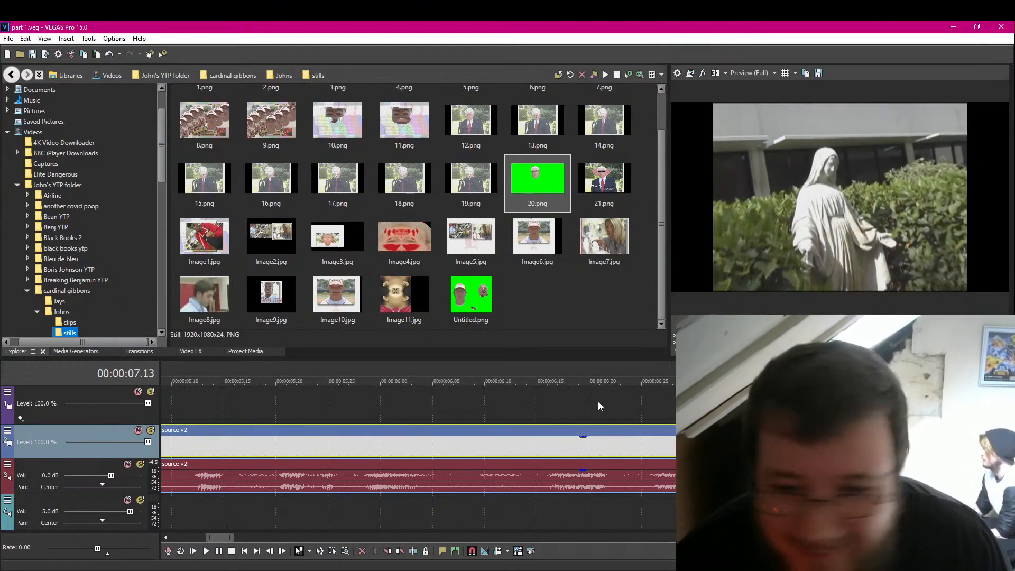
key(Left)
key(Left)
key(Left)
key(Left)
key(Left)
key(Left)
key(Left)
key(Left)
key(Left)
key(Left)
key(Left)
key(Left)
key(Left)
key(Left)
key(Left)
key(Left)
key(Left)
key(Left)
key(Left)
key(Left)
key(Right)
key(Right)
key(Right)
key(Right)
key(Right)
key(Right)
key(Right)
key(Right)
key(Right)
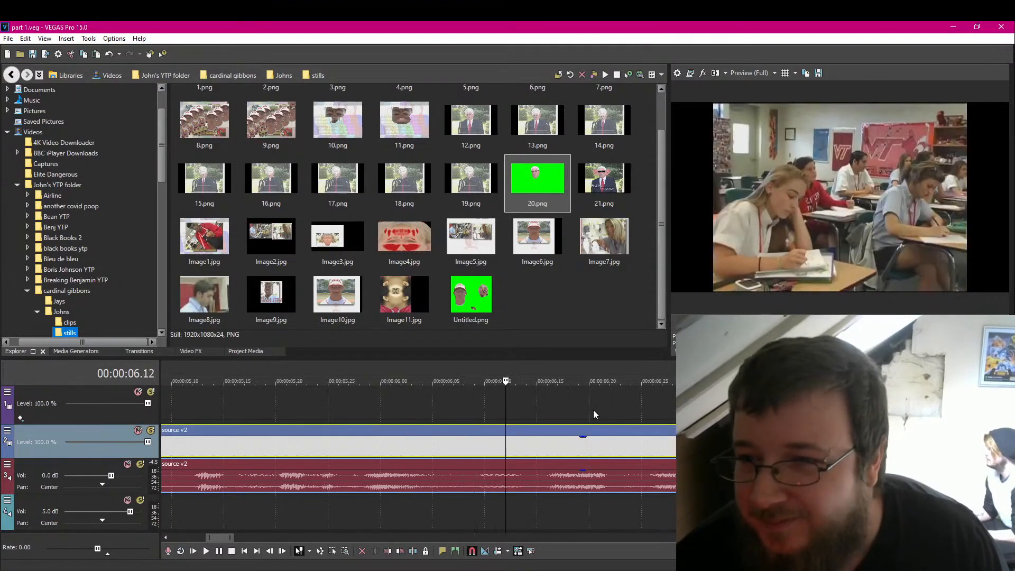
click(614, 453)
key(s)
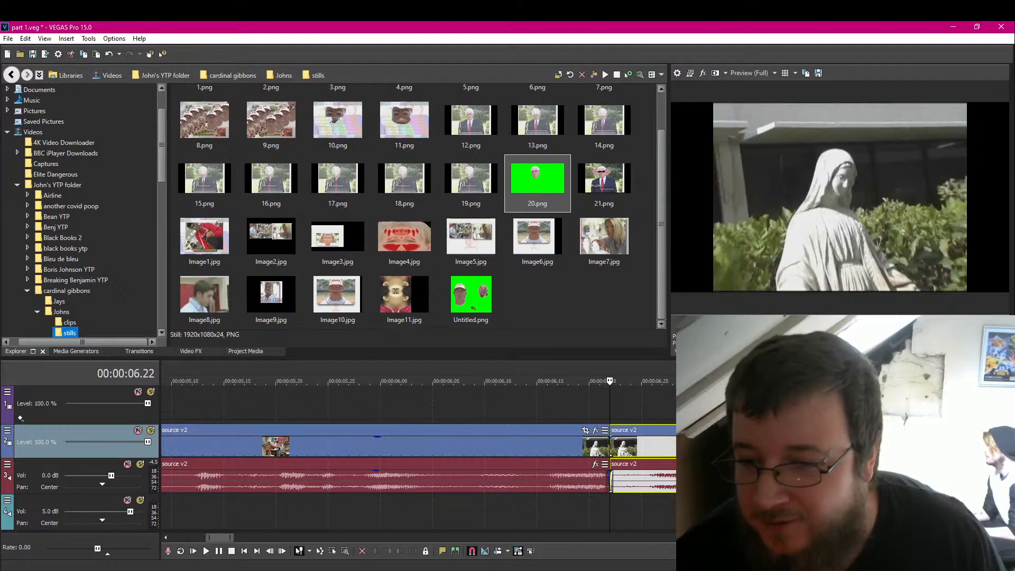
Step: Delete the footage after the split and move the remaining source v2 clip later by 00:00:01.11
scroll(376, 483, down, 4)
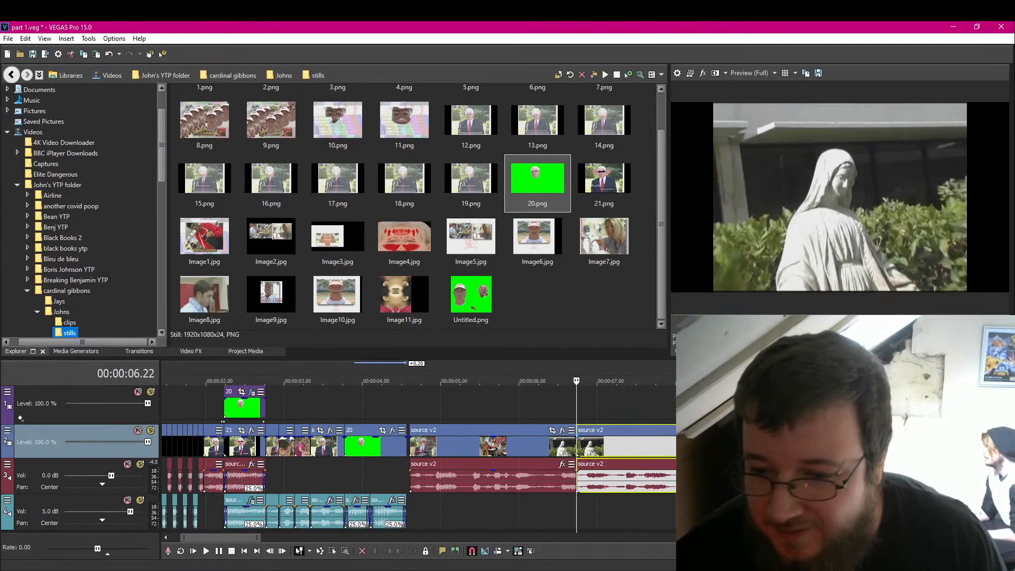
key(Delete)
drag(488, 448, 601, 446)
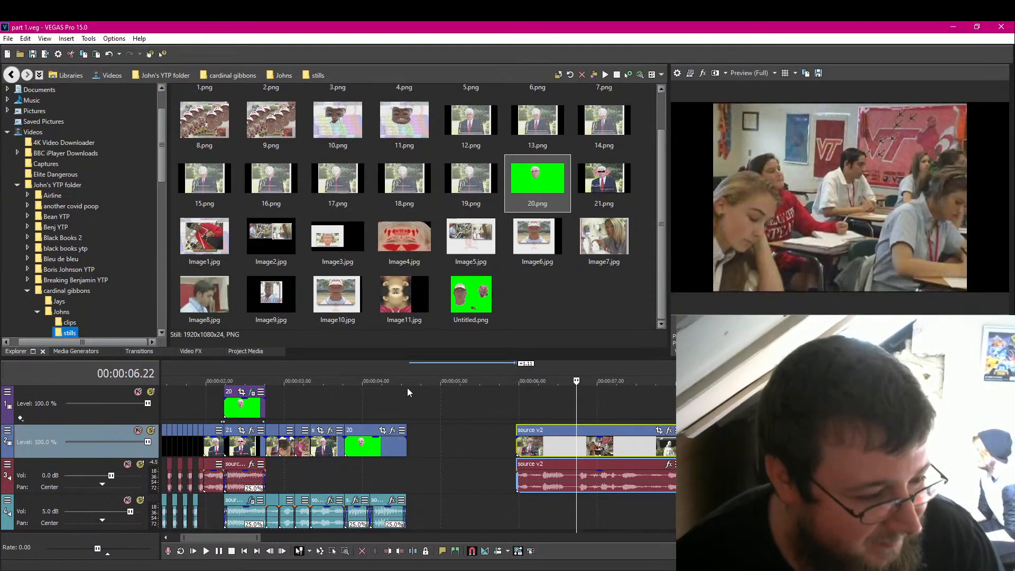
Step: Move the 20.png clip from track 2 up to track 1, keeping its start at 00:00:03.23
click(418, 443)
key(Left)
key(Left)
key(Left)
key(Left)
key(Left)
key(Left)
key(Left)
key(Left)
key(Left)
key(Left)
key(Left)
key(Left)
key(Left)
key(Left)
key(Left)
key(Left)
key(Left)
key(Left)
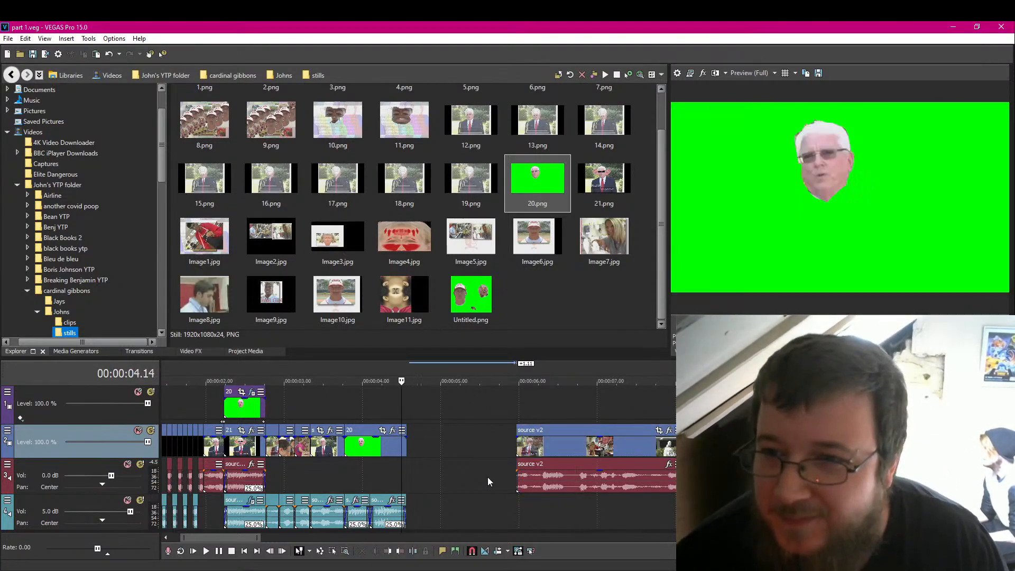
drag(385, 435, 379, 405)
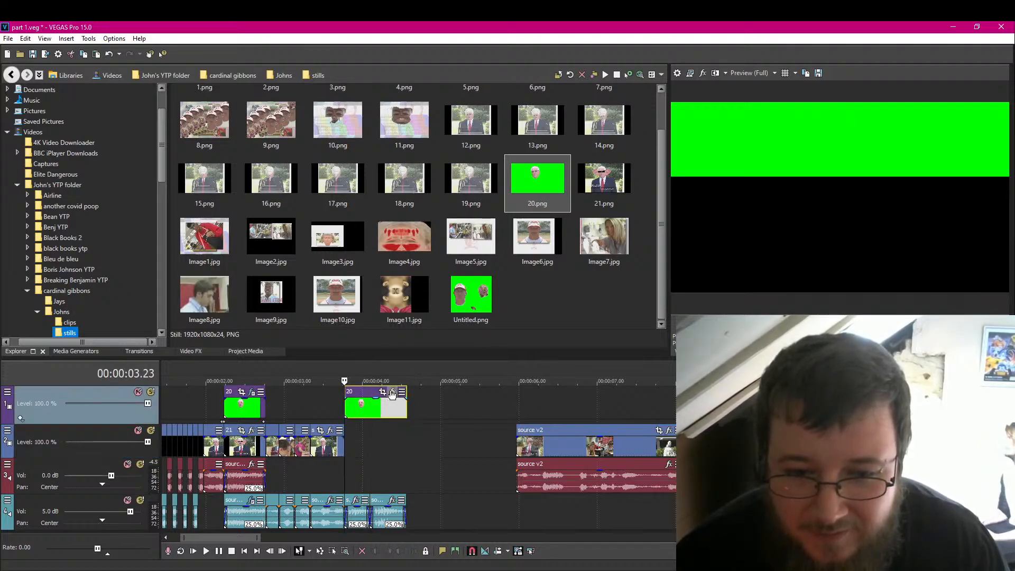
Step: Open Track Motion for track 1 and add a position keyframe at 00:00:03.22, one frame before the 20.png clip
key(Right)
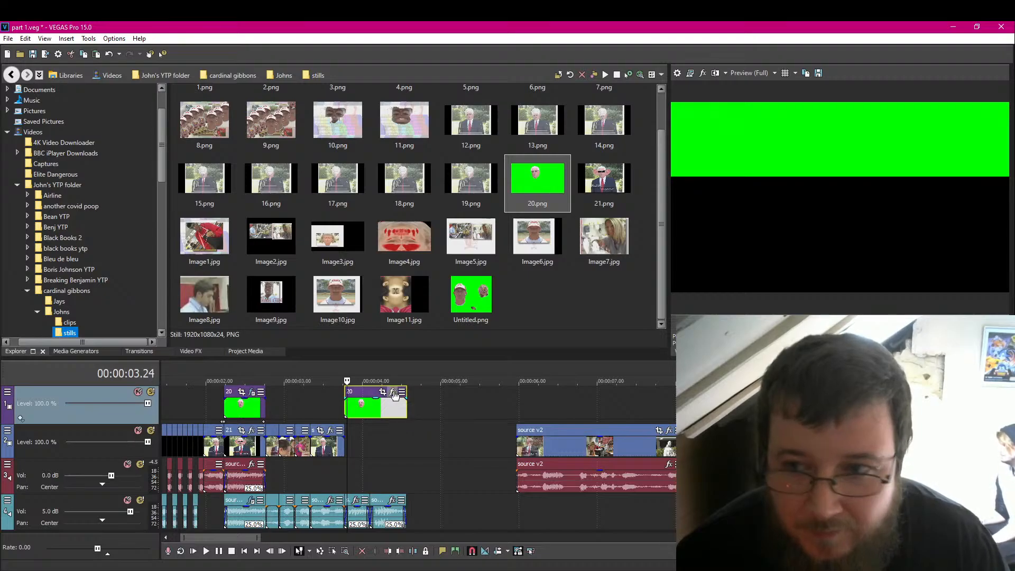
key(Left)
key(Left)
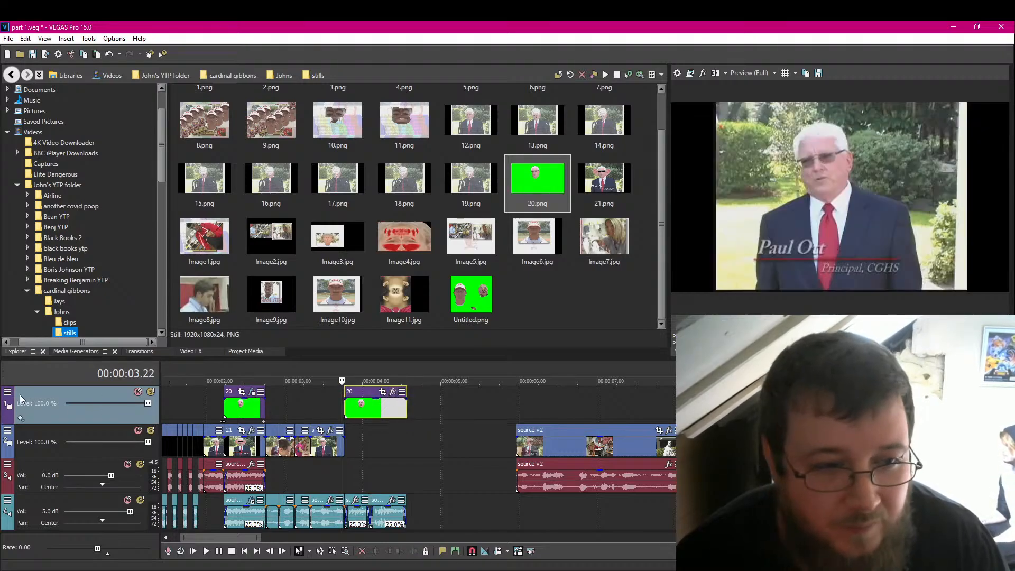
key(Right)
key(Left)
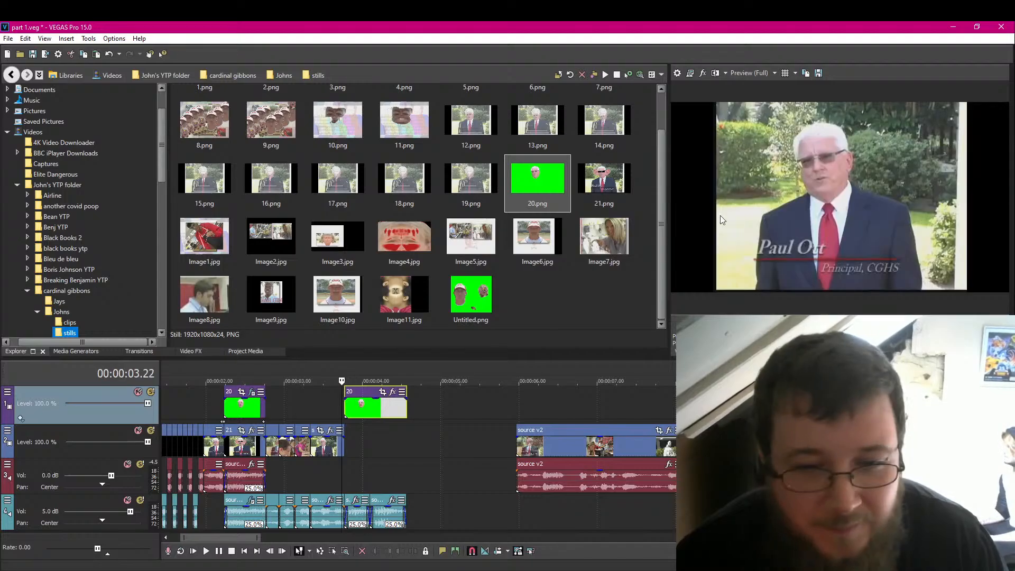
key(Right)
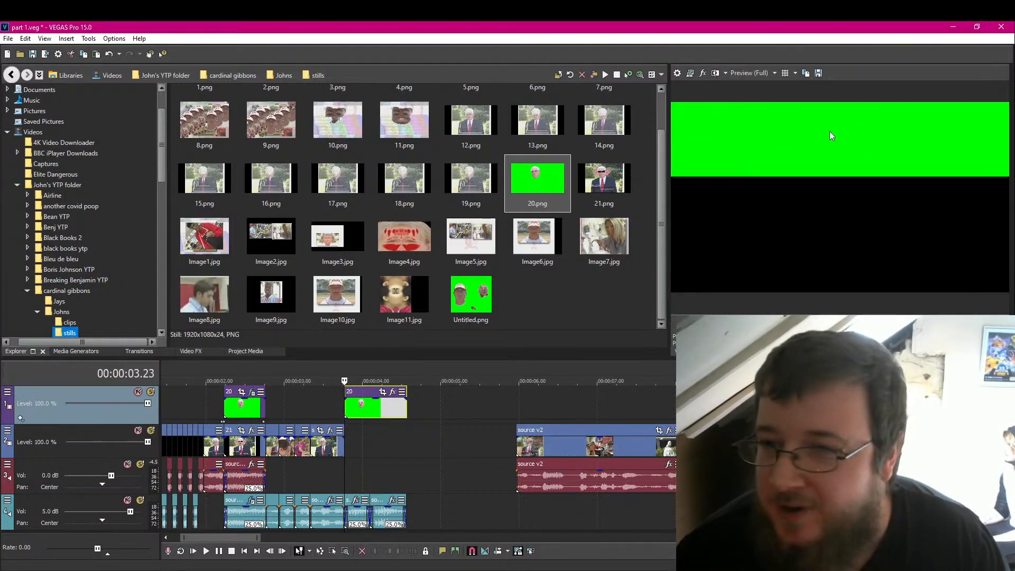
key(Left)
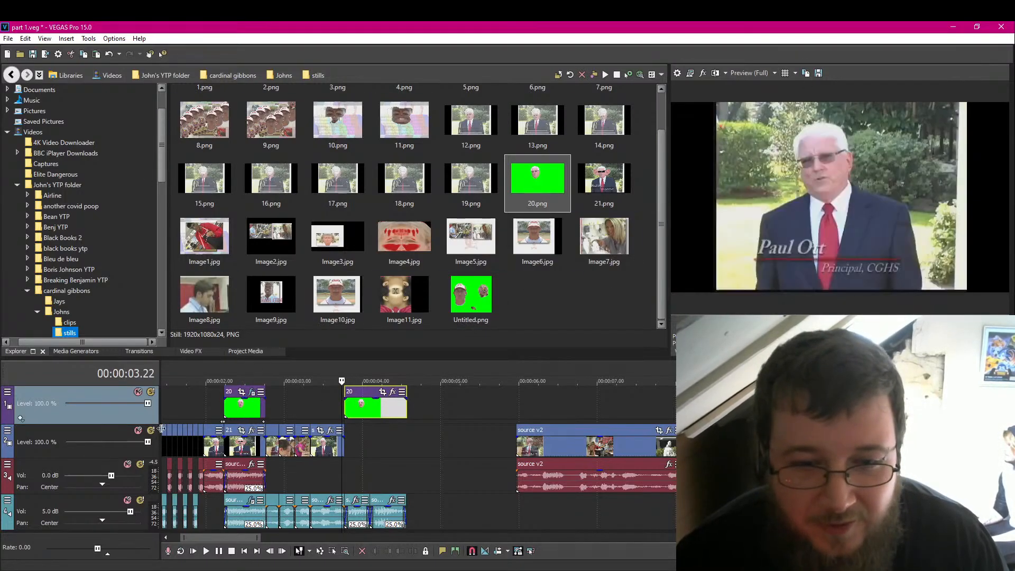
click(8, 393)
click(40, 417)
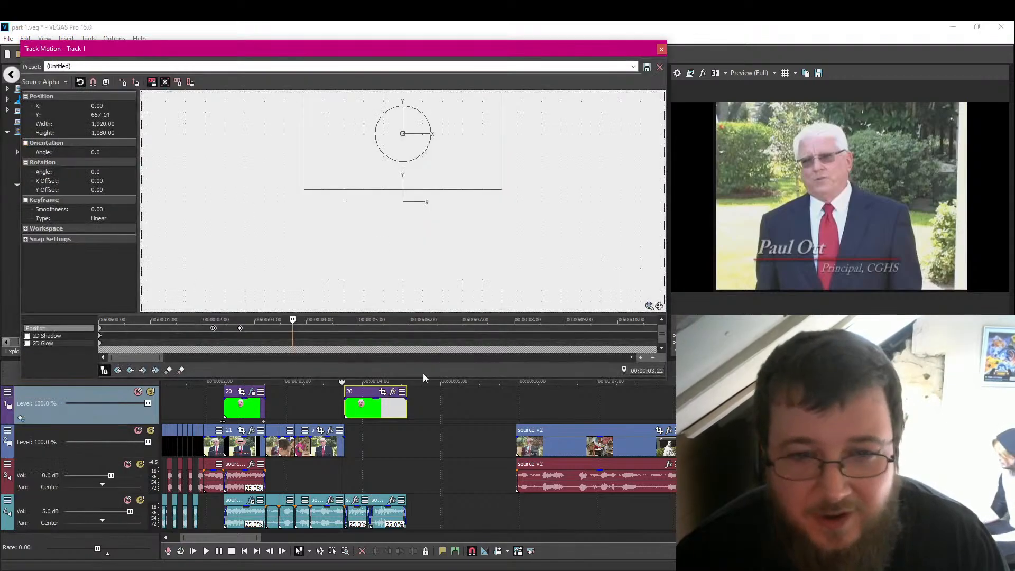
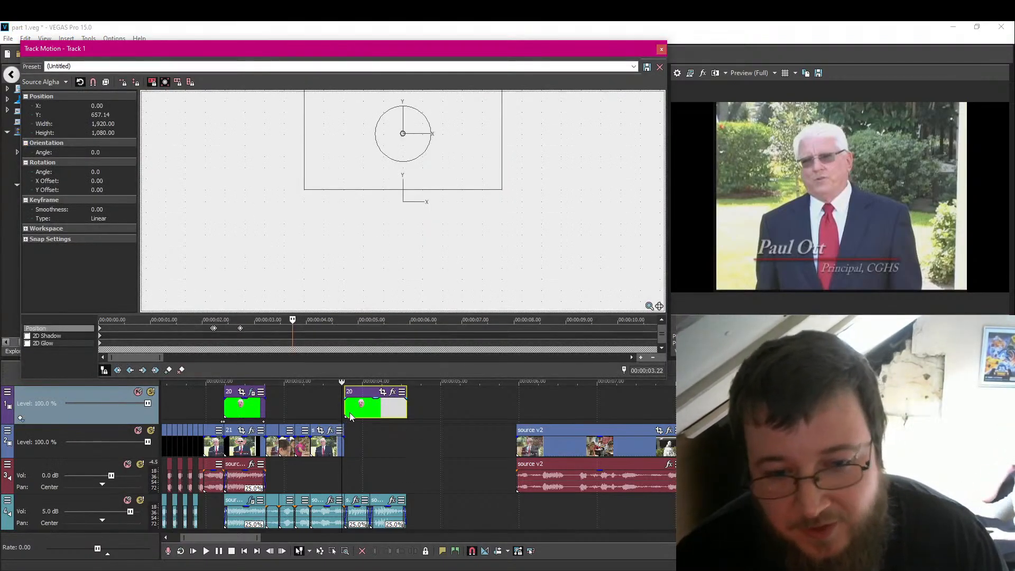
click(169, 370)
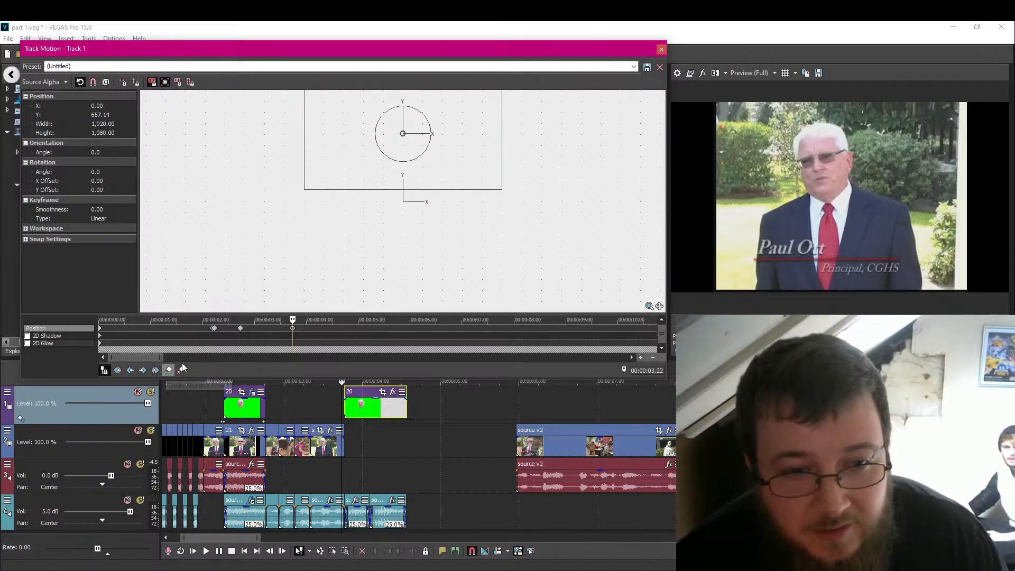
Step: Restore track 1's motion box to its default position at 00:00:03.23 and close Track Motion
click(632, 358)
key(Right)
right_click(271, 280)
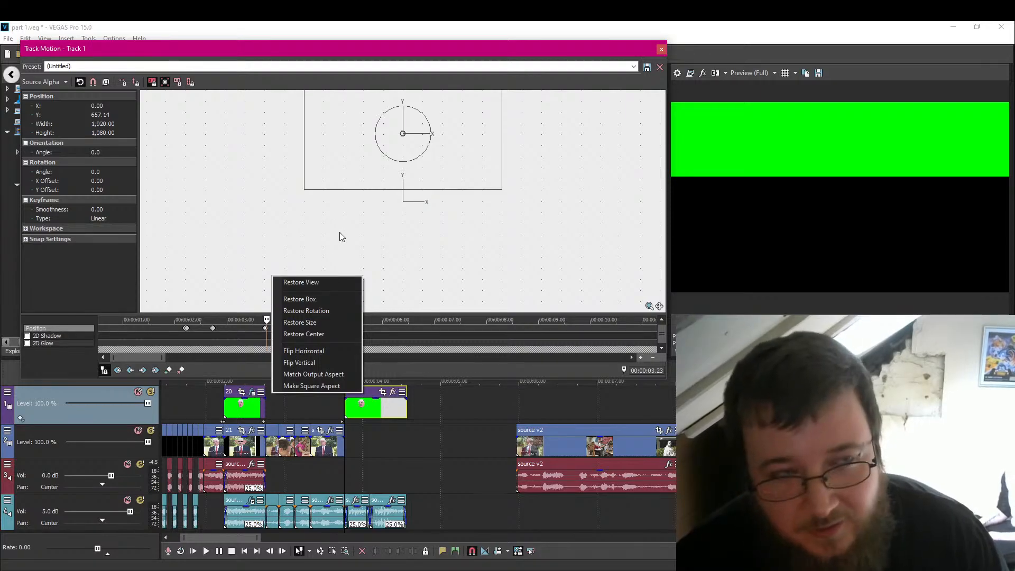
click(332, 299)
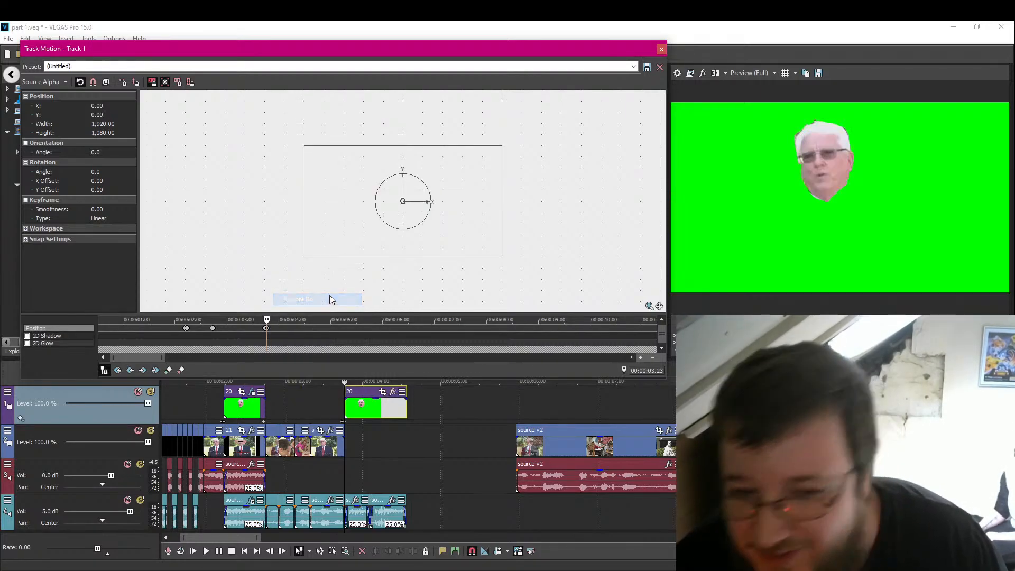
click(661, 49)
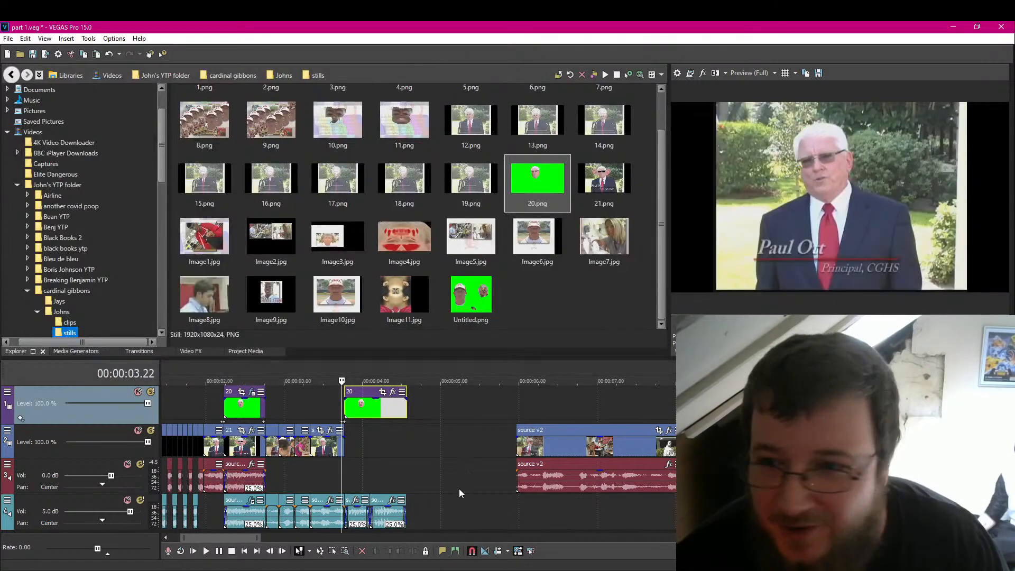
Step: Step through the frames at the second 20.png clip and in the source v2 clip just before the 21.png clip
key(Right)
key(Right)
key(Right)
key(Right)
key(Right)
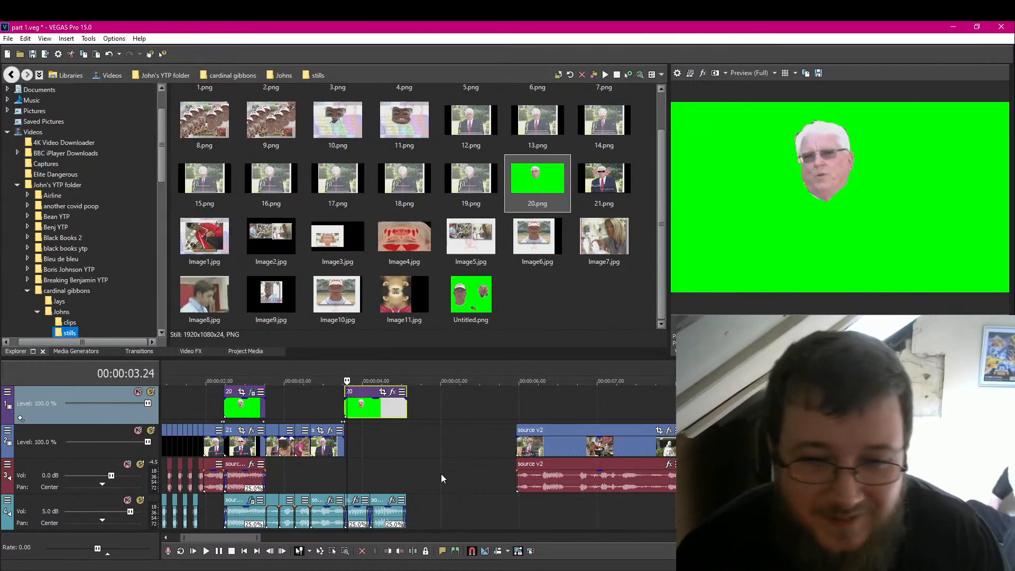
click(351, 436)
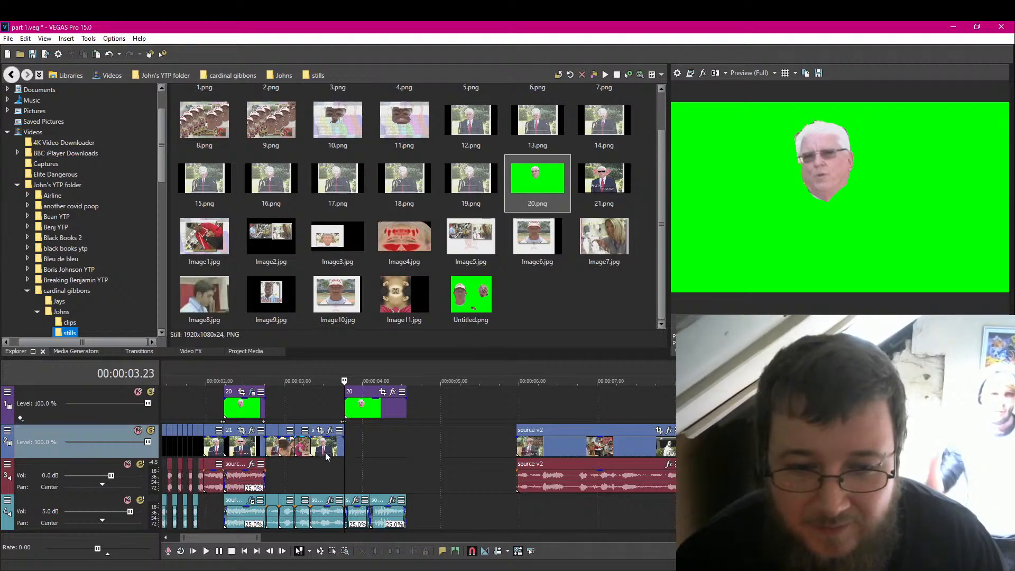
click(214, 450)
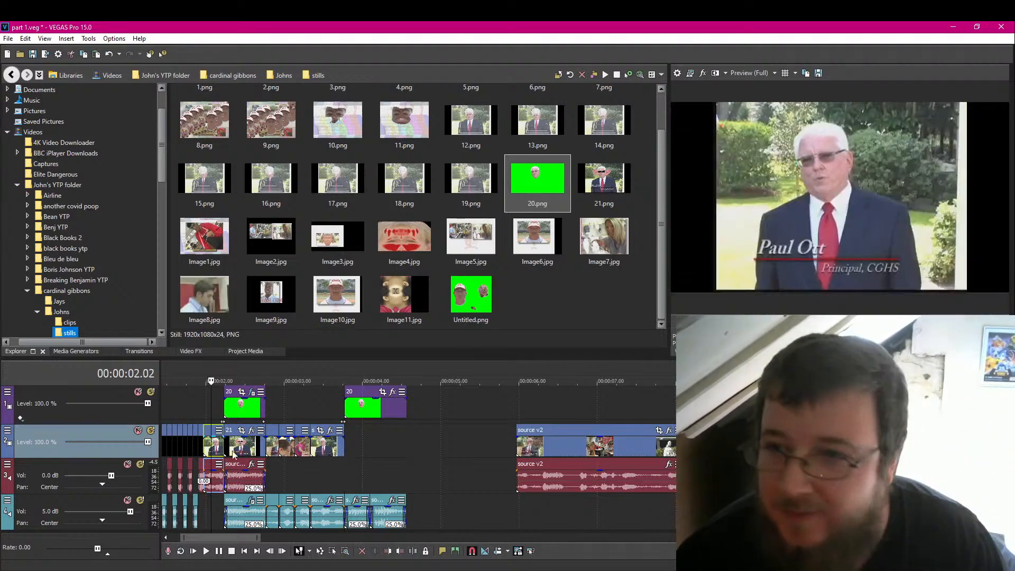
key(Right)
key(Right)
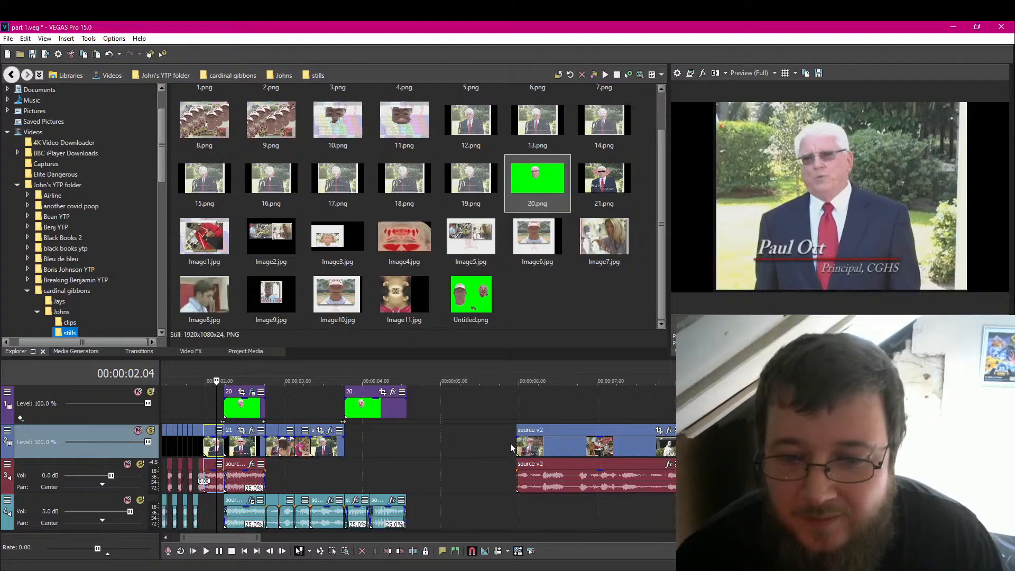
Step: Save the preview frame at 00:00:02.04, just before the 21.png clip, as a JPEG still
click(522, 449)
key(Left)
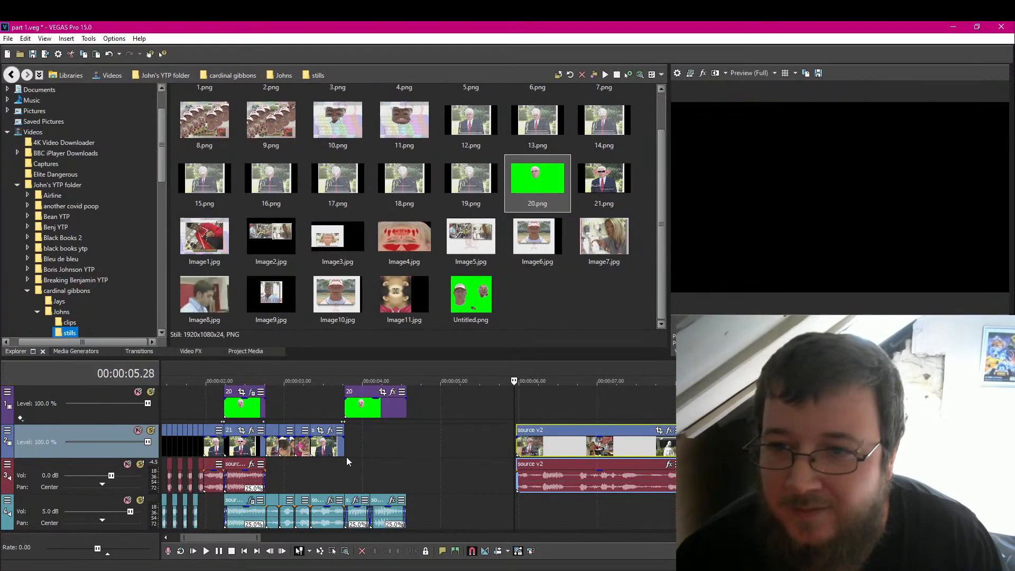
click(248, 449)
click(218, 450)
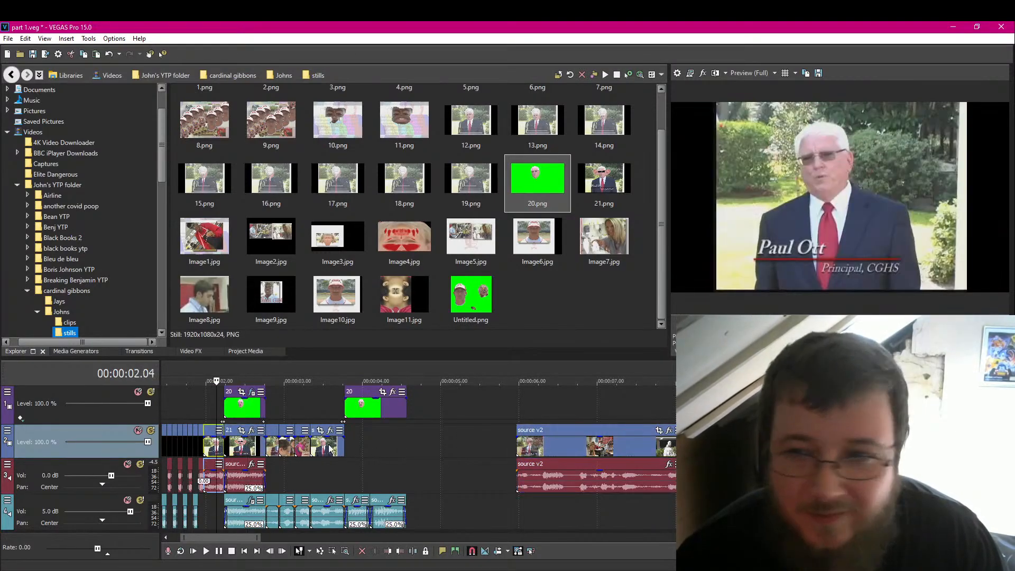
scroll(415, 446, up, 2)
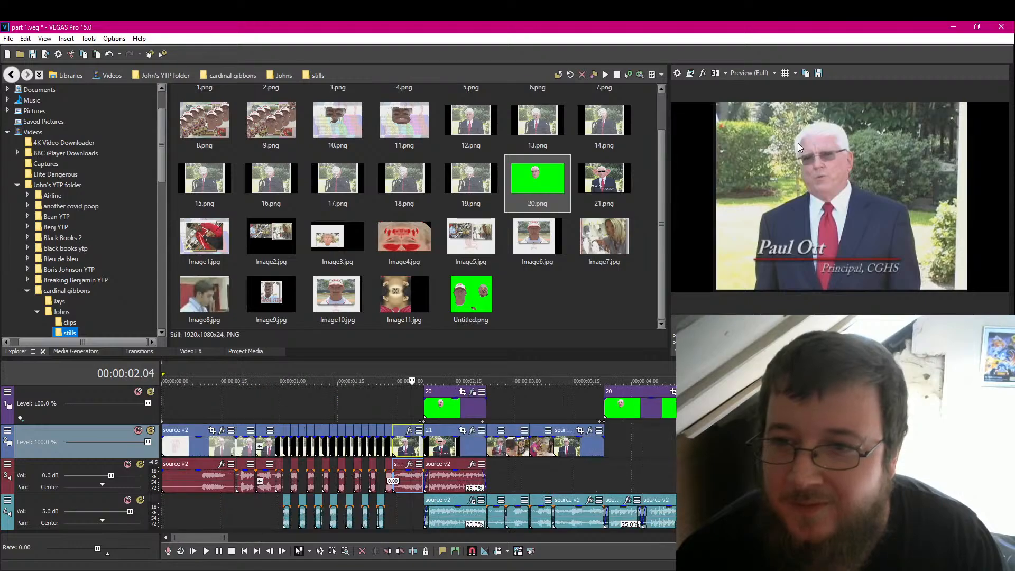
click(818, 73)
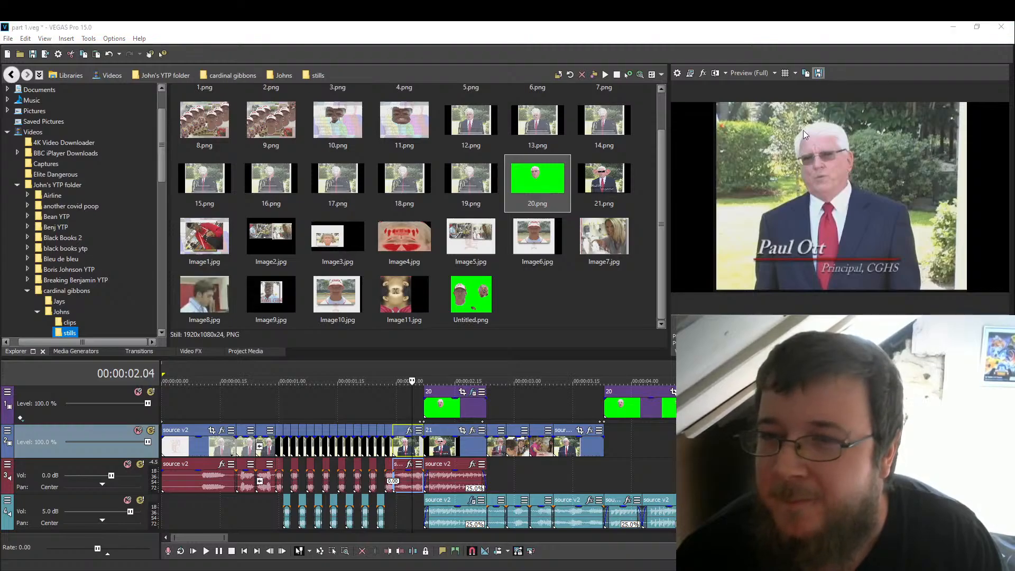
click(628, 344)
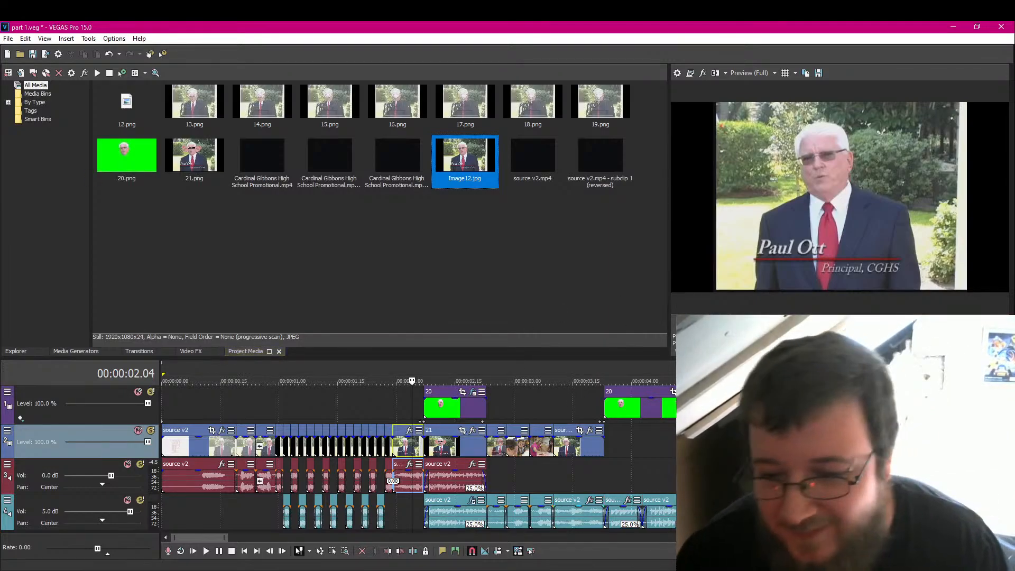
Step: Add the VEGAS Chroma Keyer effect to the 20.png clip starting at 00:00:03.23 on track 1
click(617, 381)
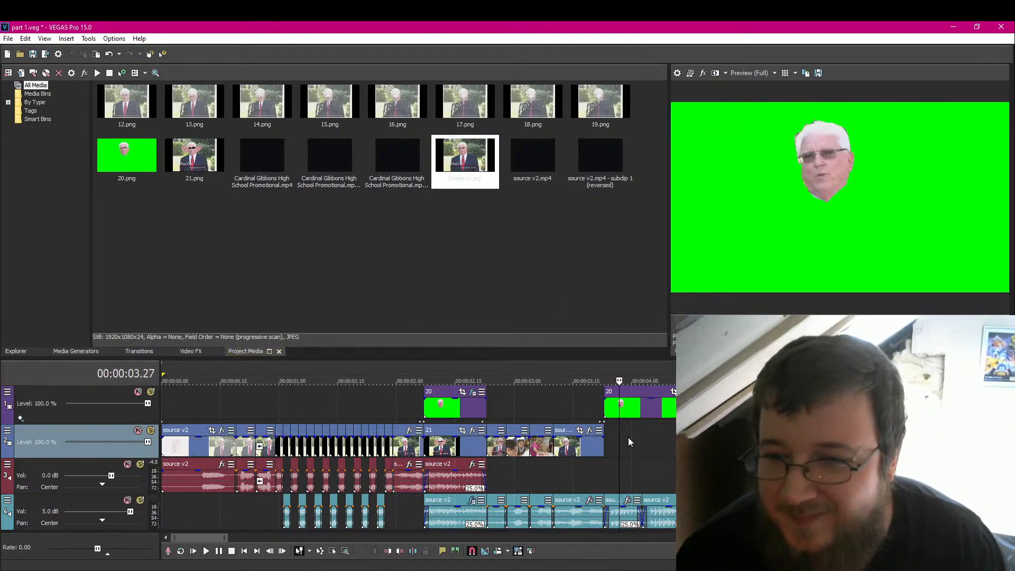
drag(639, 380, 604, 381)
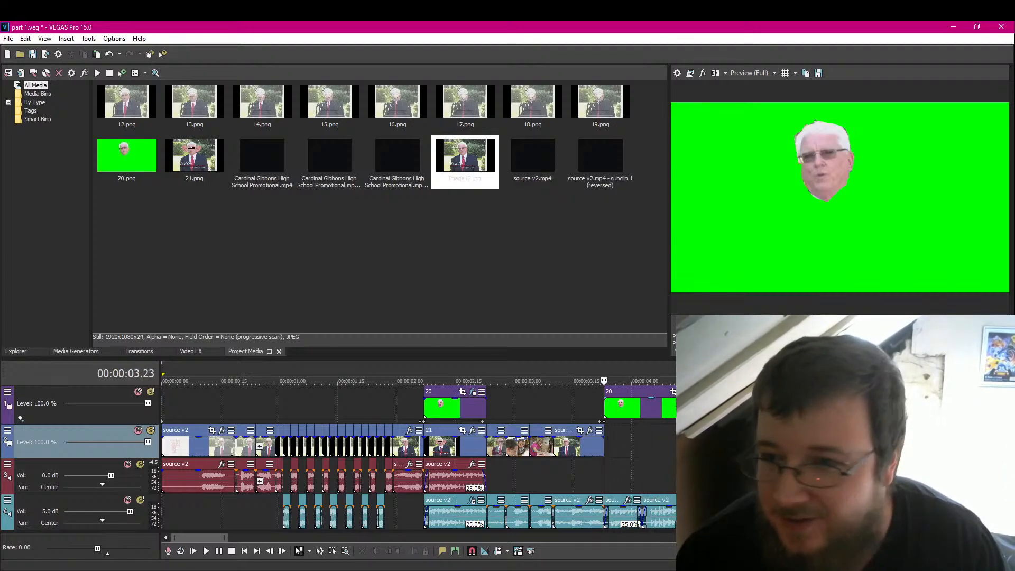
click(473, 392)
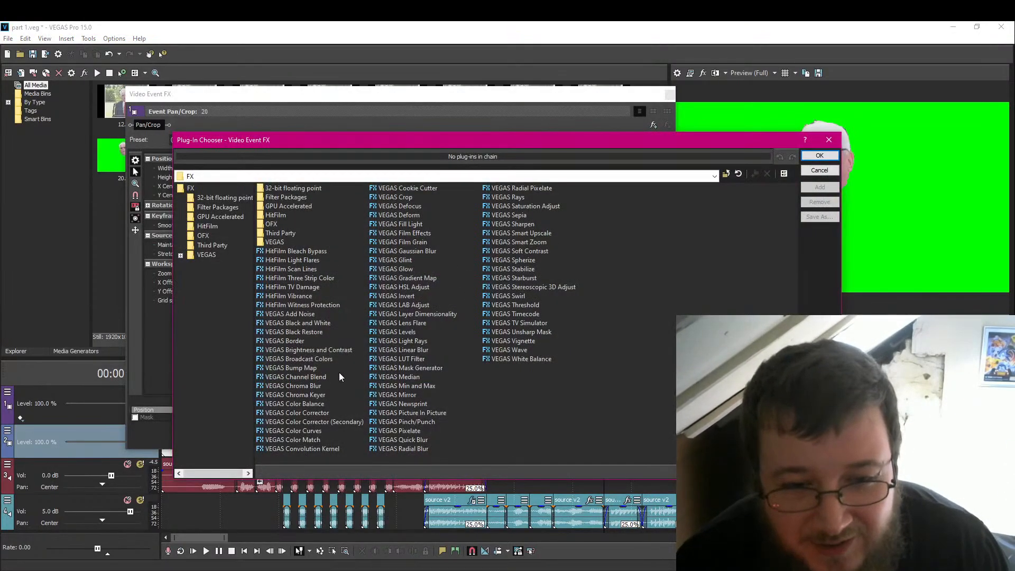
double_click(302, 395)
click(818, 157)
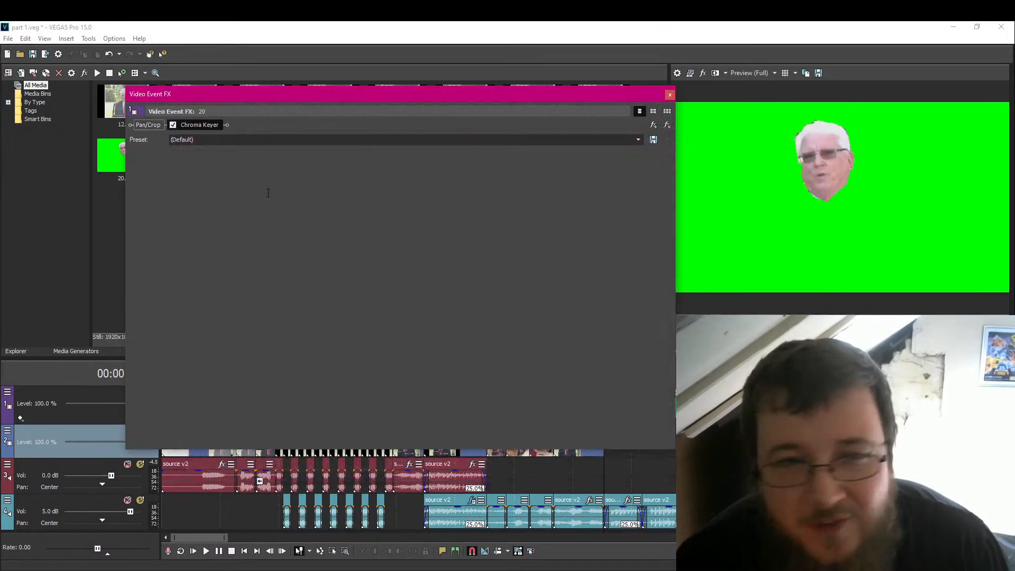
Step: Sample the green background as the Chroma Keyer color (120, 1.0, 1.0) and close the effect window
drag(309, 111, 310, 259)
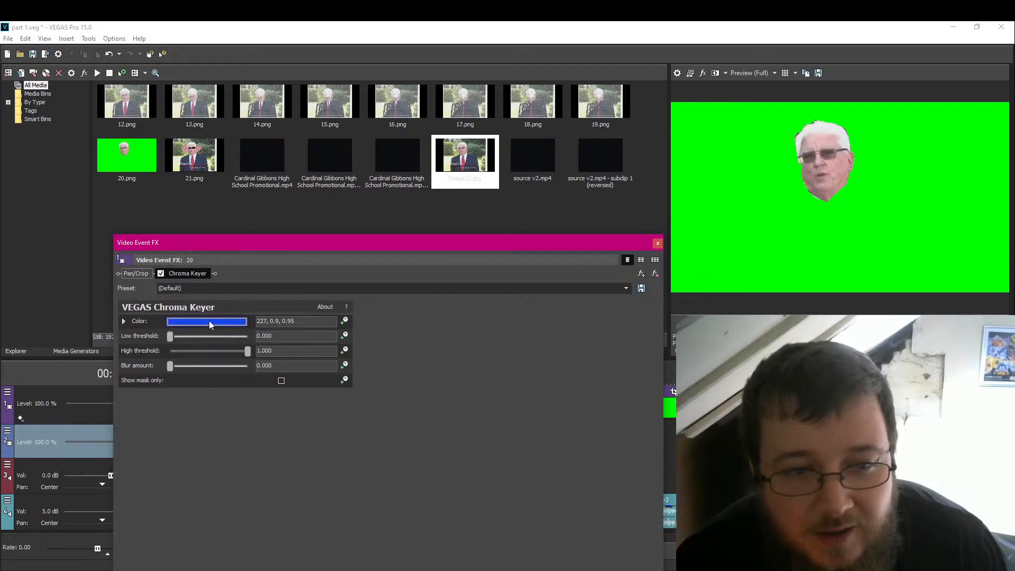
click(208, 320)
click(195, 336)
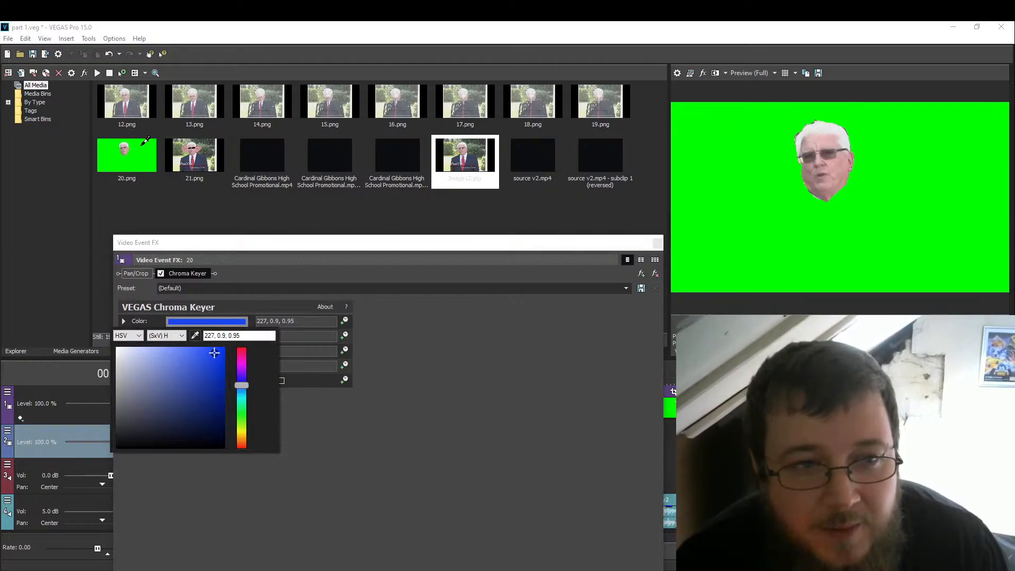
click(784, 234)
click(657, 244)
key(alt+Tab)
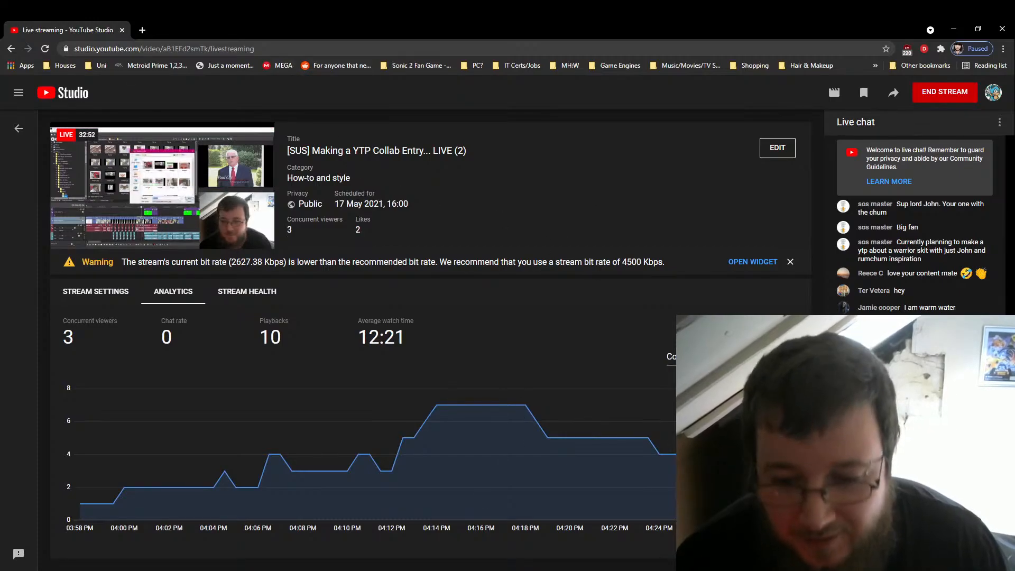
key(alt+Tab)
drag(560, 241, 487, 53)
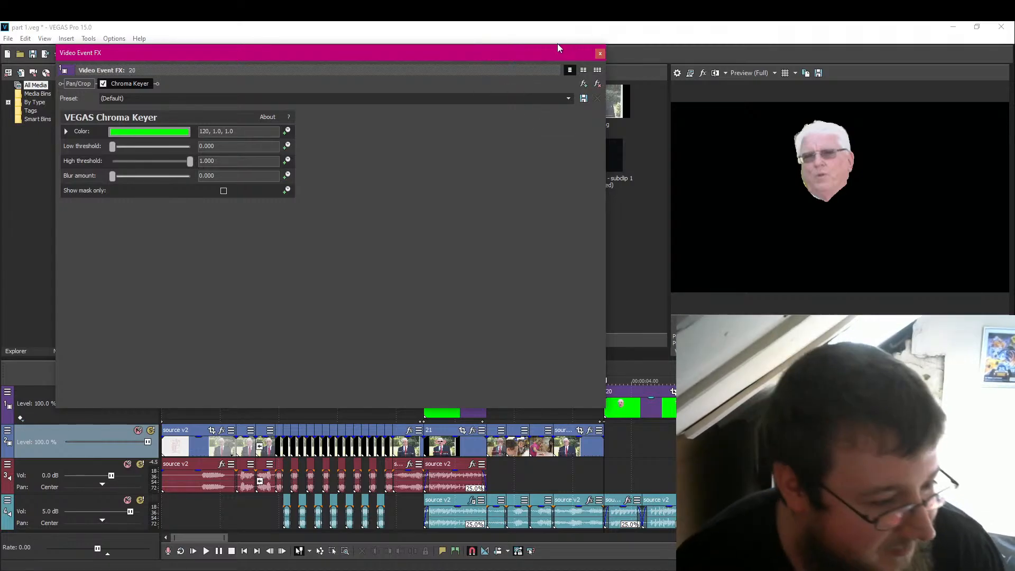
click(600, 53)
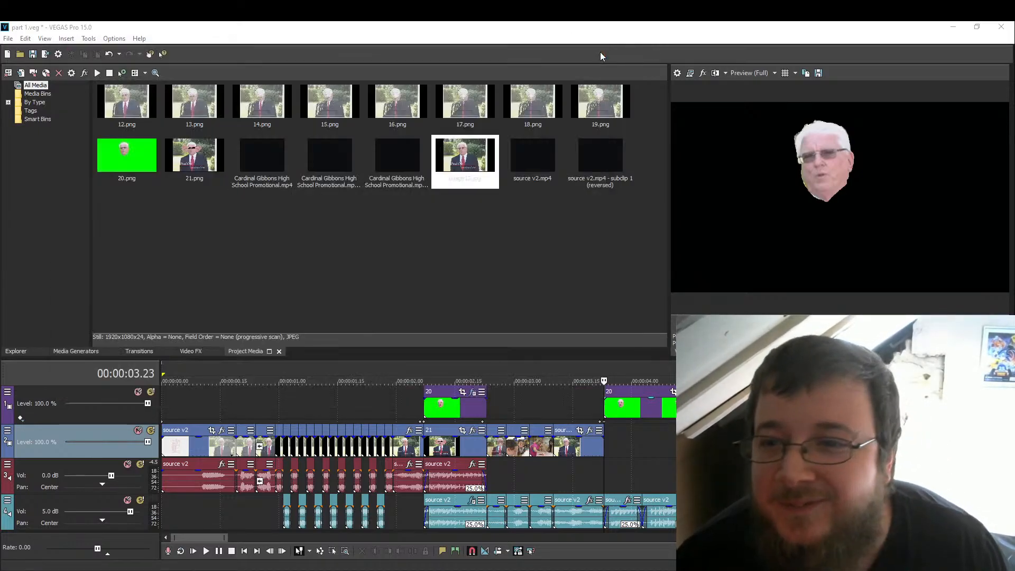
Step: Copy the preview frame at 00:00:03.16, in the source v2 clip before the second 20.png clip, to the clipboard
key(space)
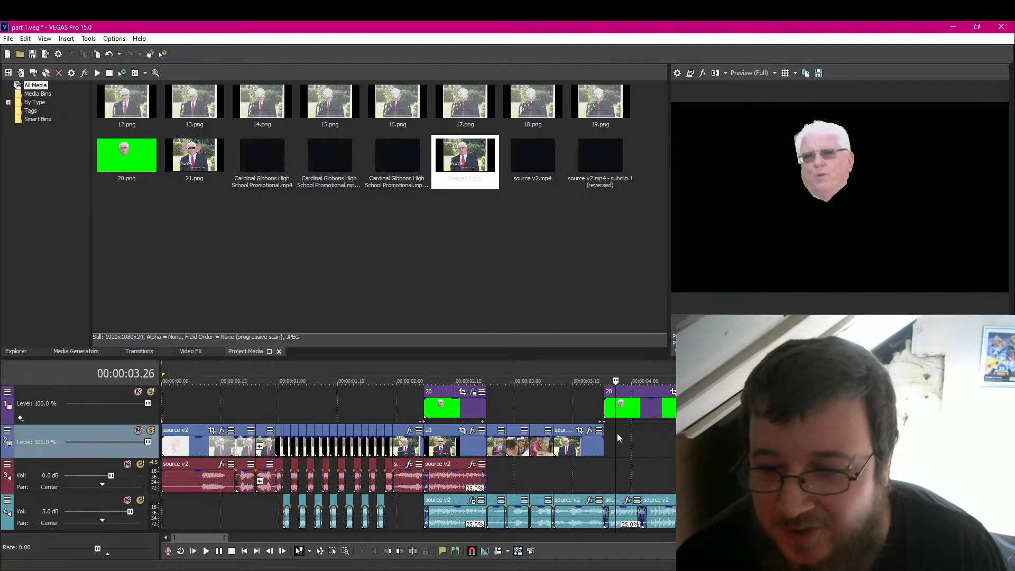
click(584, 448)
key(Left)
key(Left)
key(Left)
key(Left)
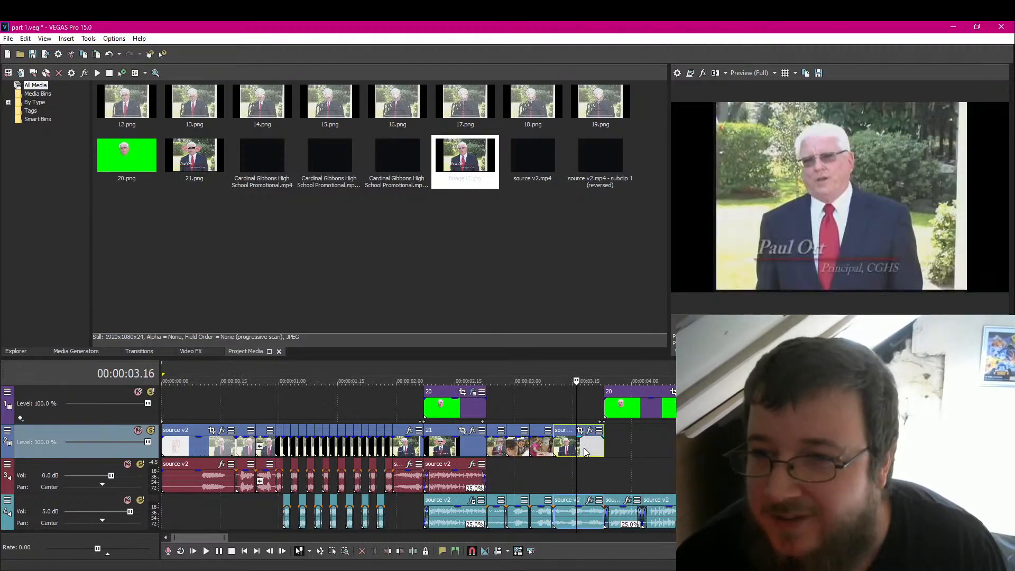
key(Right)
key(Right)
key(Right)
key(Right)
key(Right)
key(Right)
key(Left)
key(Left)
key(Left)
key(Left)
key(Left)
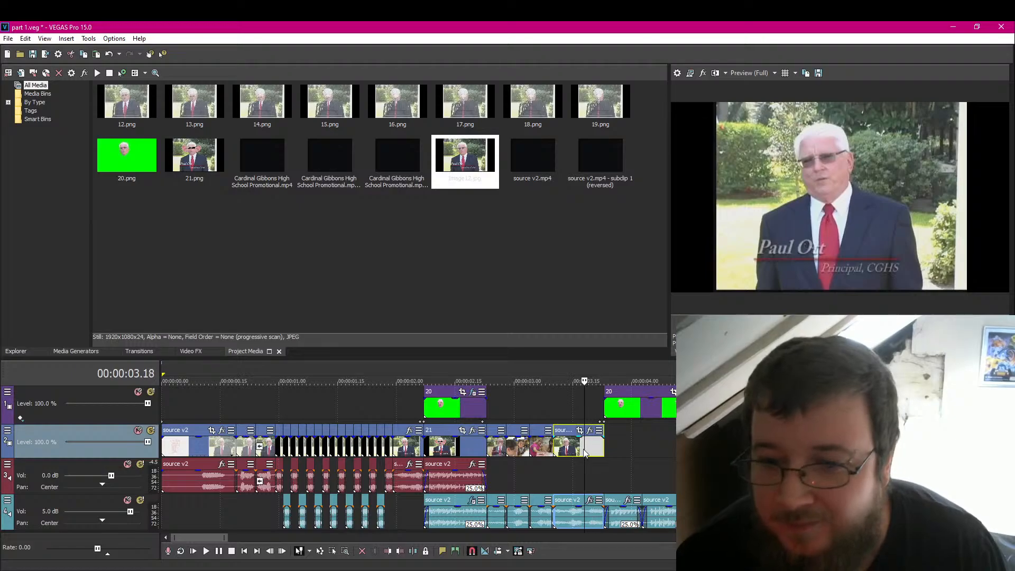
key(Right)
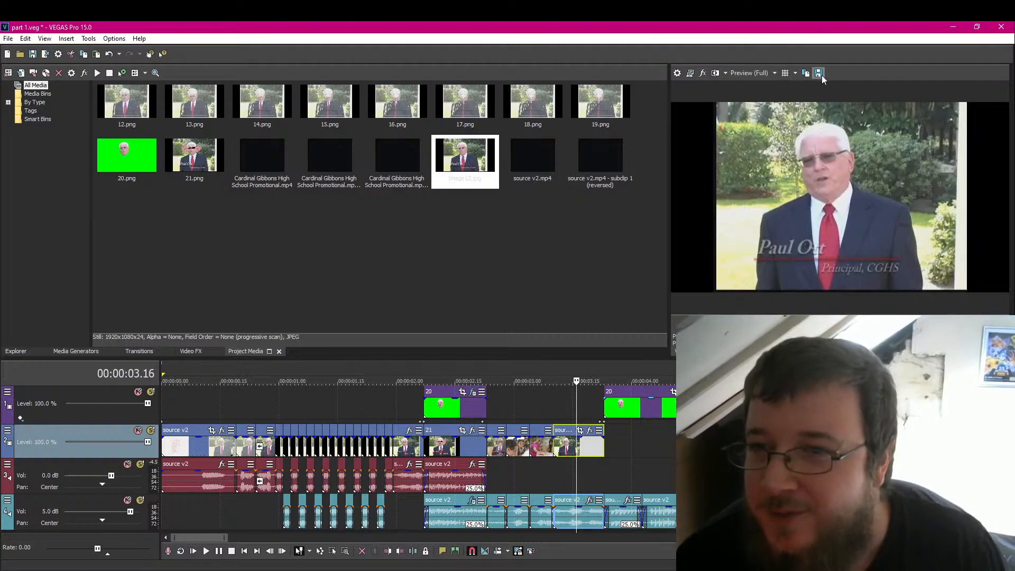
click(806, 74)
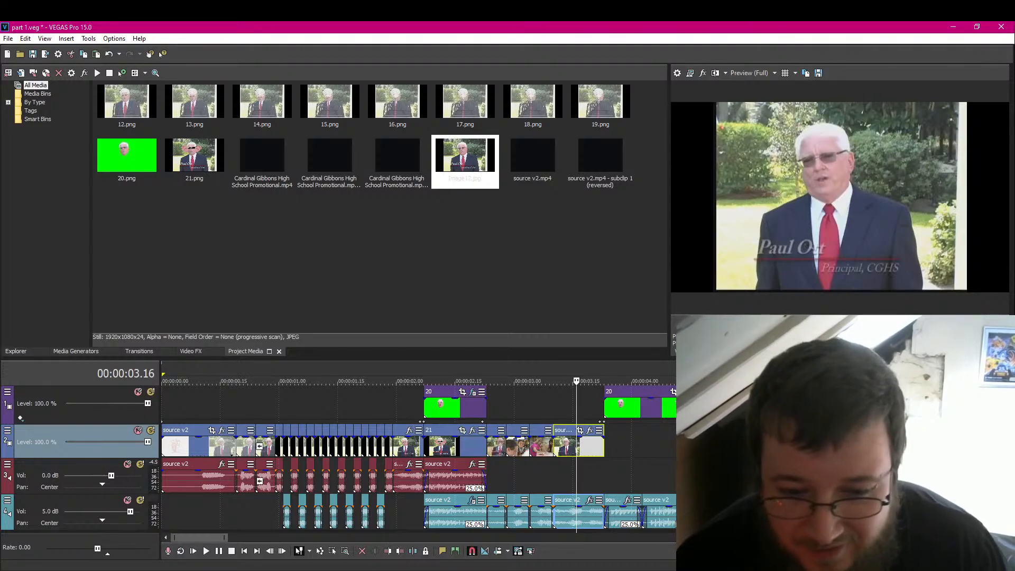
Step: Switch to Paint and paste the copied 1920 × 1080 px frame into a new image
key(alt+Tab)
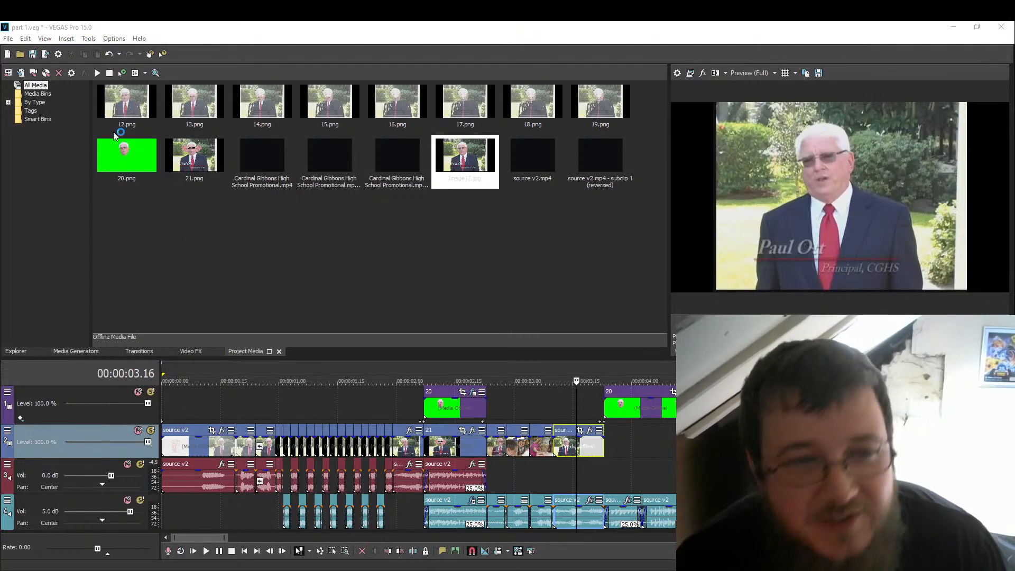
click(13, 61)
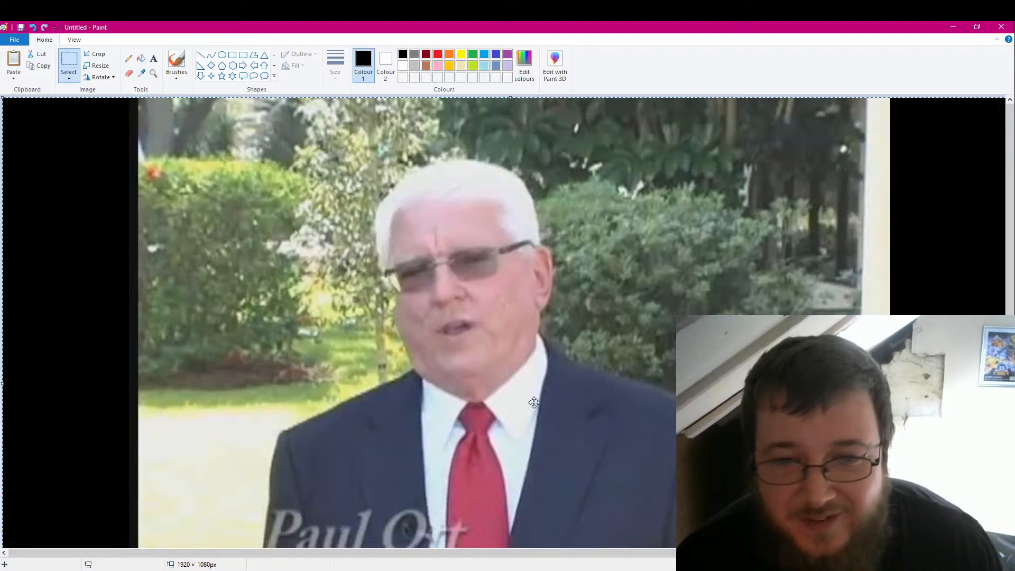
scroll(298, 305, down, 1)
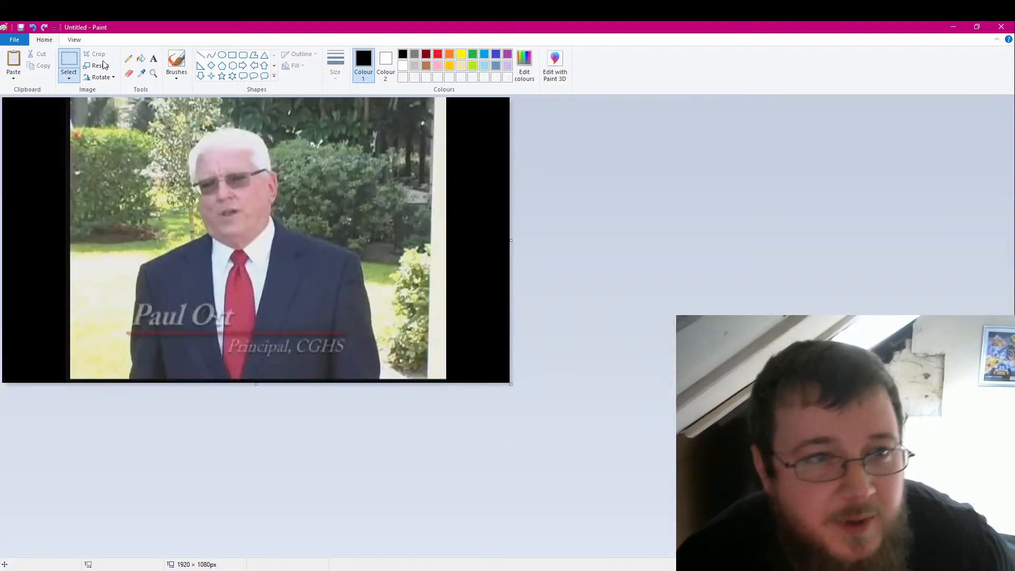
Step: Select the man's mouth with a free-form selection and enlarge it to about 460 × 338 px over his face
click(69, 79)
click(94, 114)
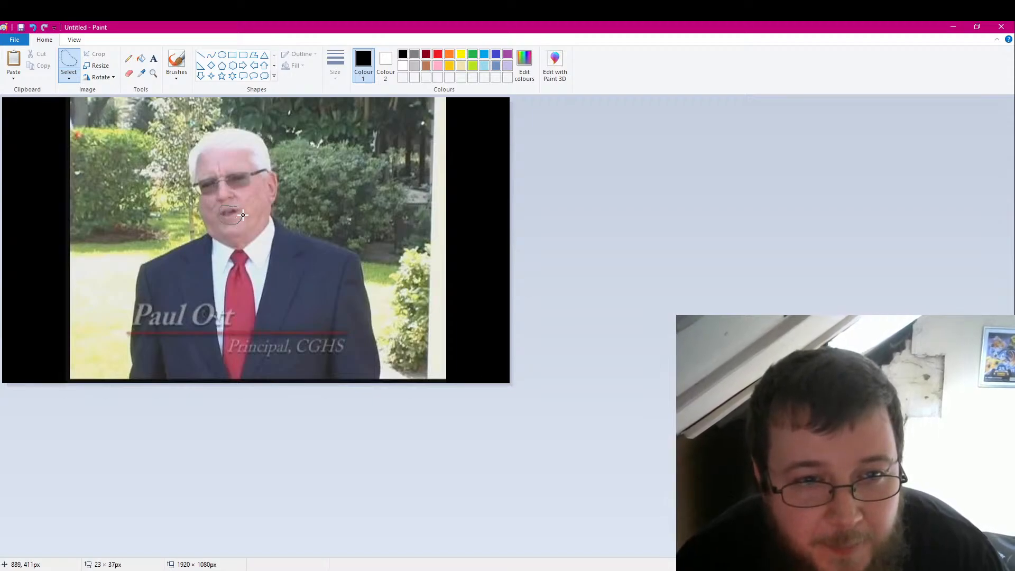
drag(234, 206, 234, 207)
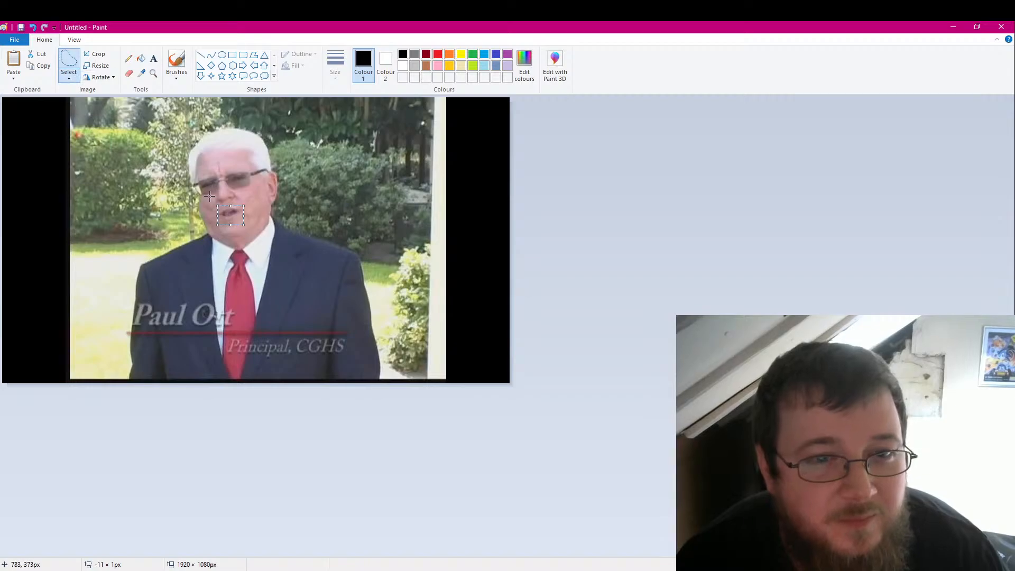
drag(128, 139, 122, 134)
drag(187, 185, 234, 207)
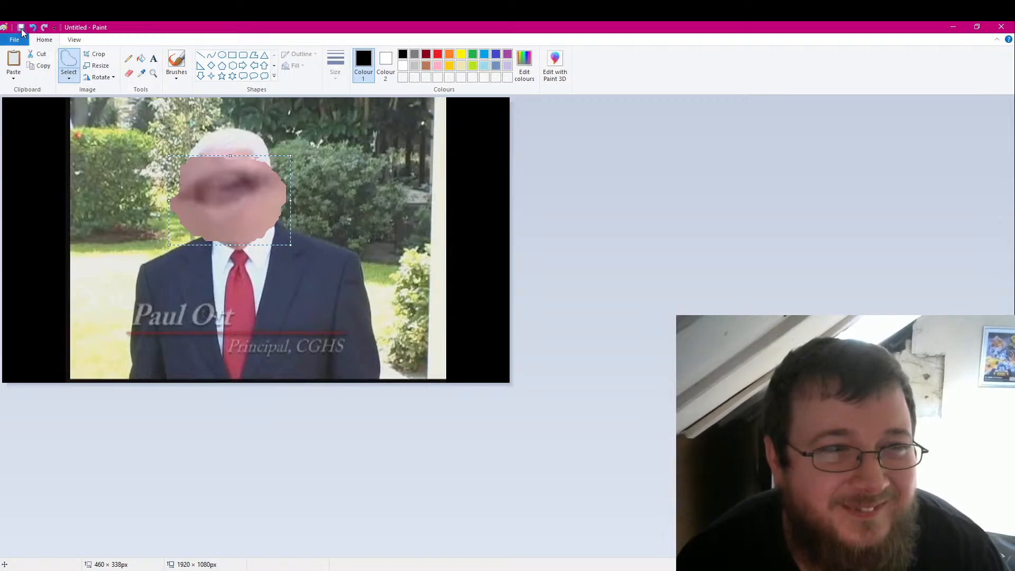
Step: Save the edited image as 22 in PNG format in the stills folder
click(21, 27)
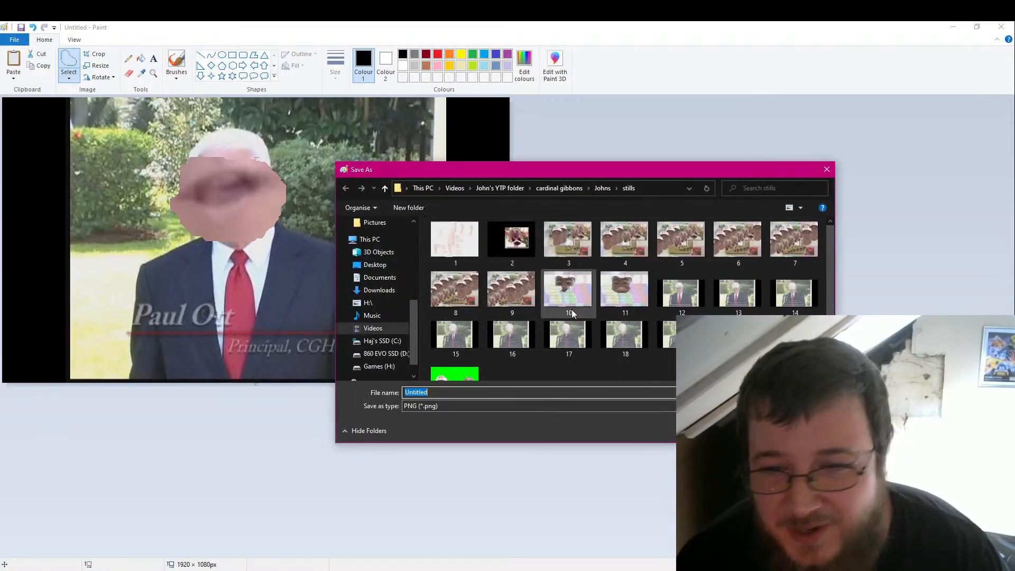
scroll(574, 308, down, 1)
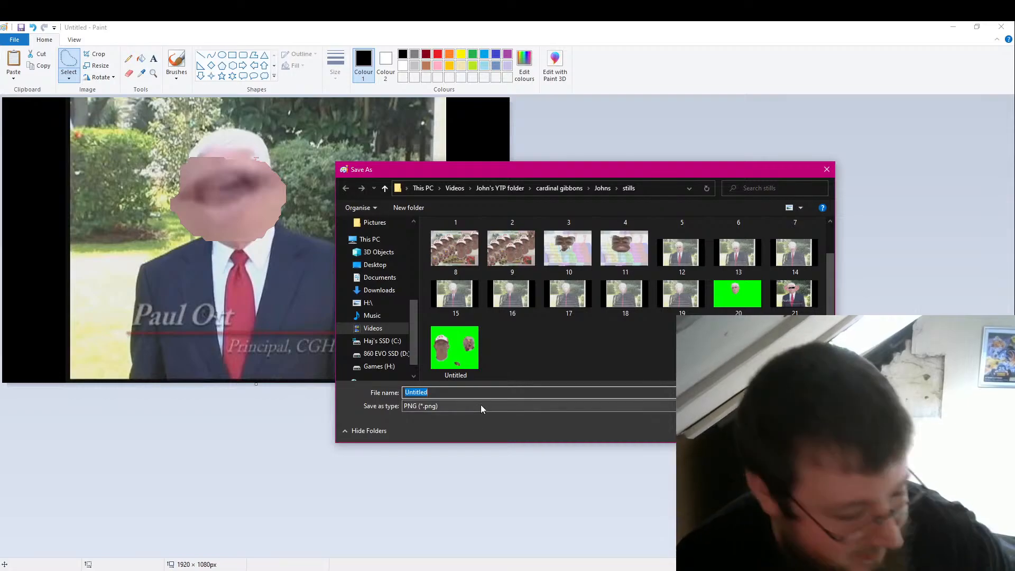
text(22)
key(Return)
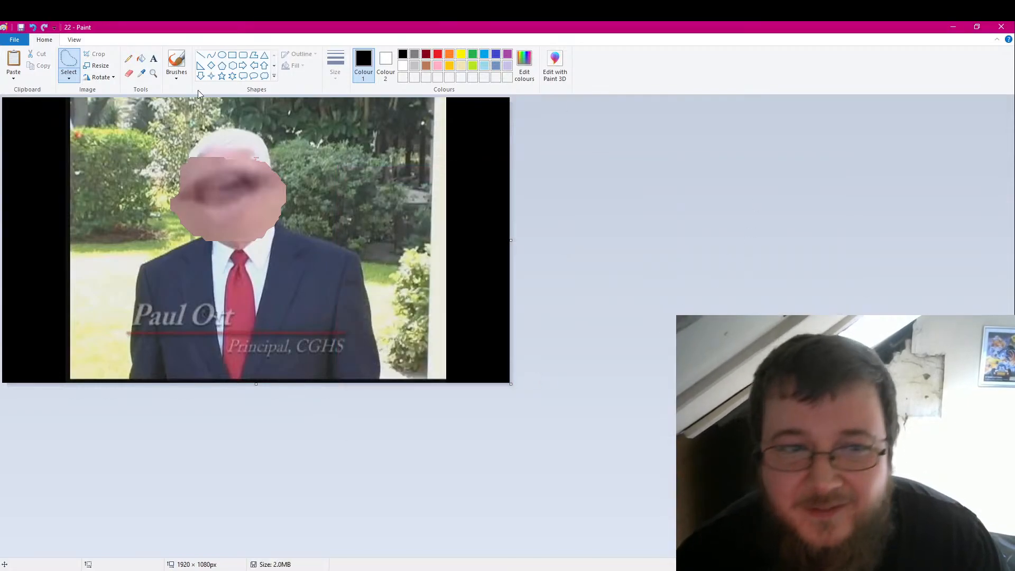
Step: Close Paint and place 22.png from the refreshed stills folder on track 2, above the last slowed source v2 audio clip
click(1003, 26)
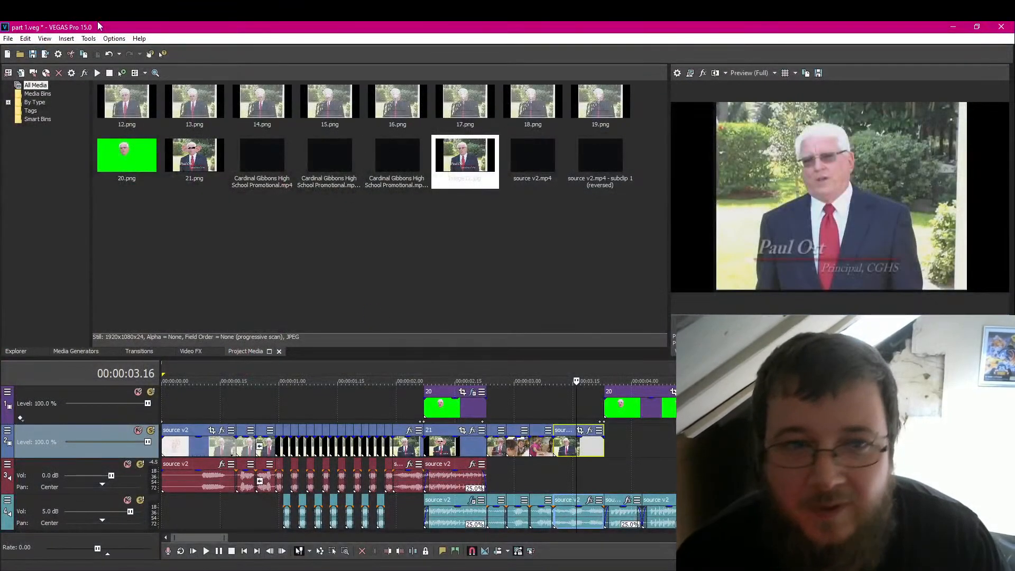
click(16, 351)
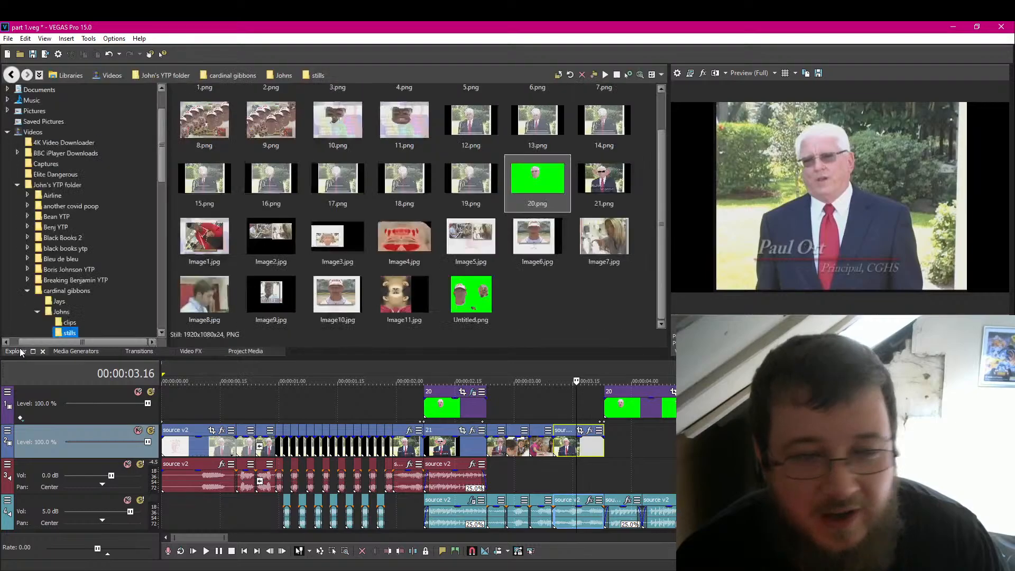
click(571, 75)
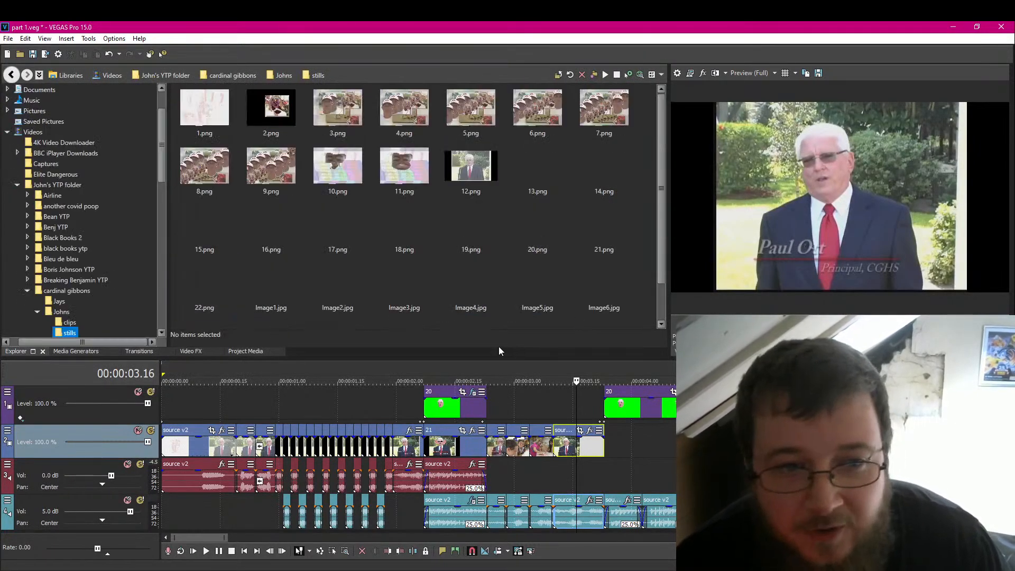
drag(204, 257, 645, 441)
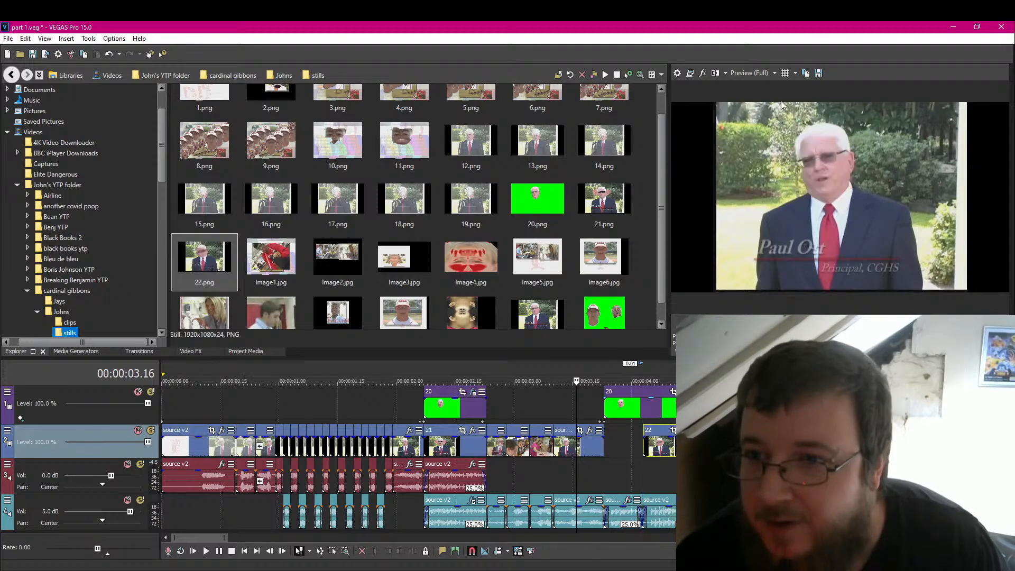
Step: Save the preview frame at 00:00:03.16 as the JPEG snapshot Image13 and place it in the gap before the 22.png clip
click(819, 73)
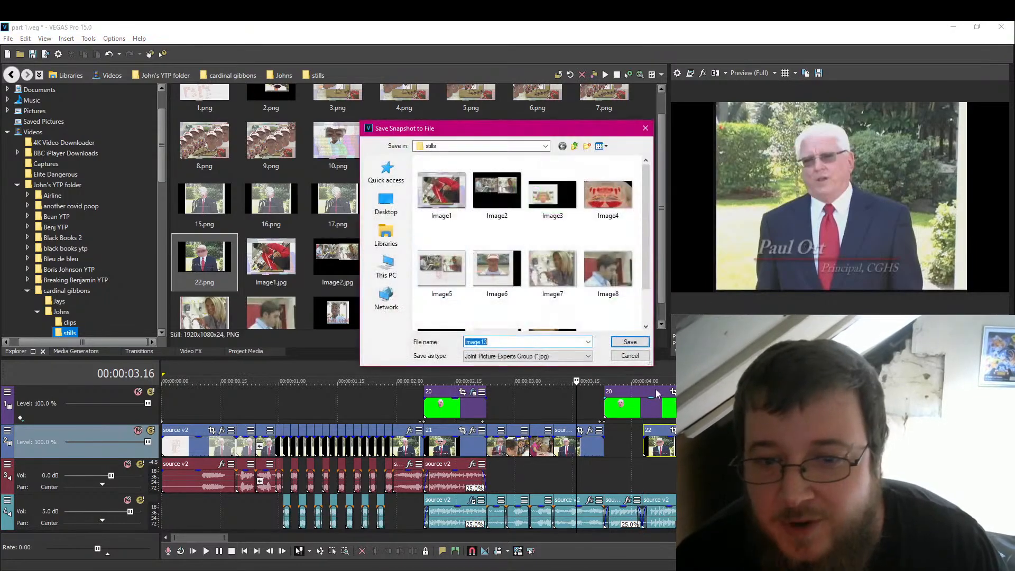
click(637, 341)
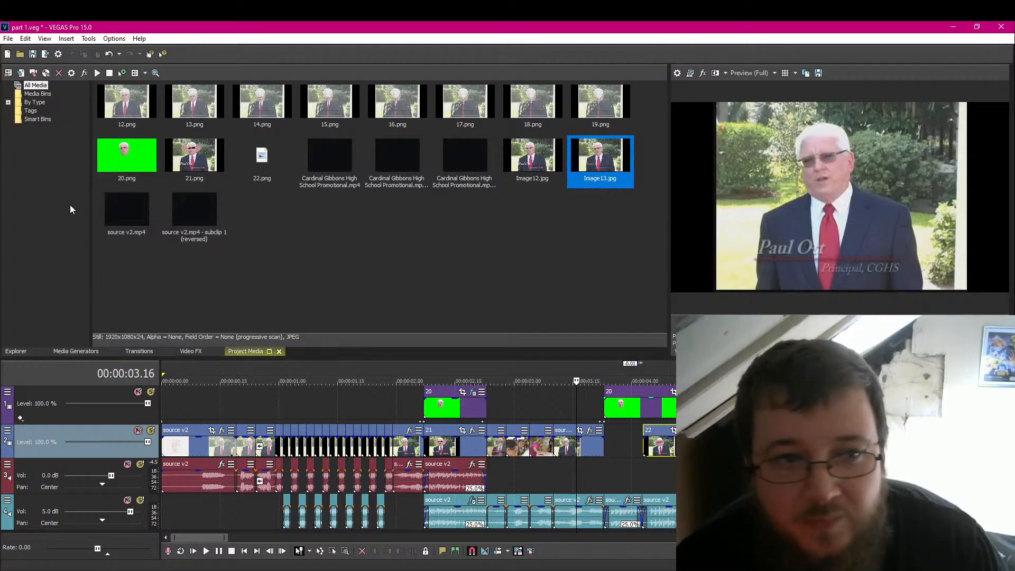
drag(590, 149, 612, 452)
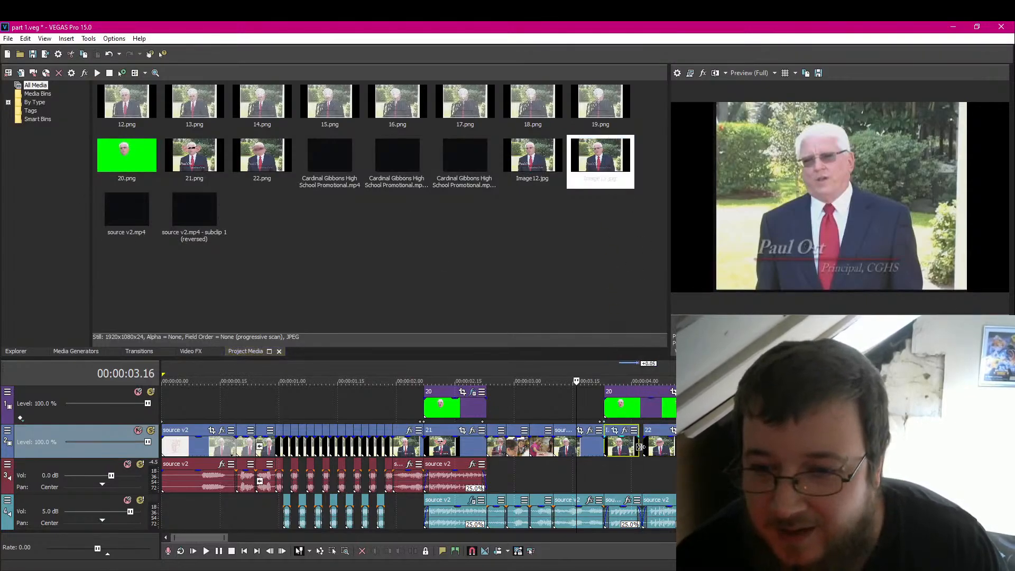
Step: Play back the section with the Image13 and 22.png stills, and save the project
click(608, 468)
key(space)
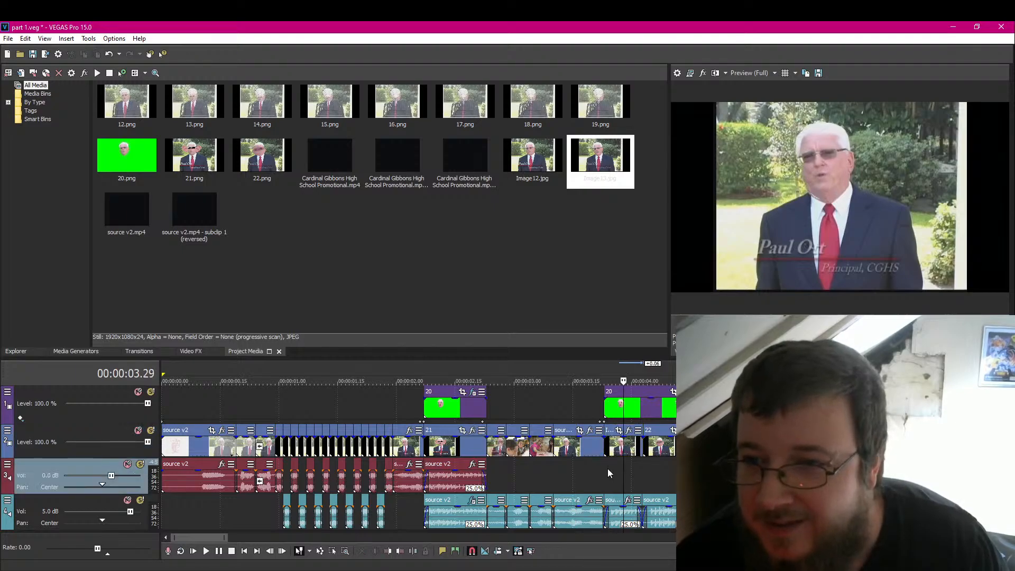
key(space)
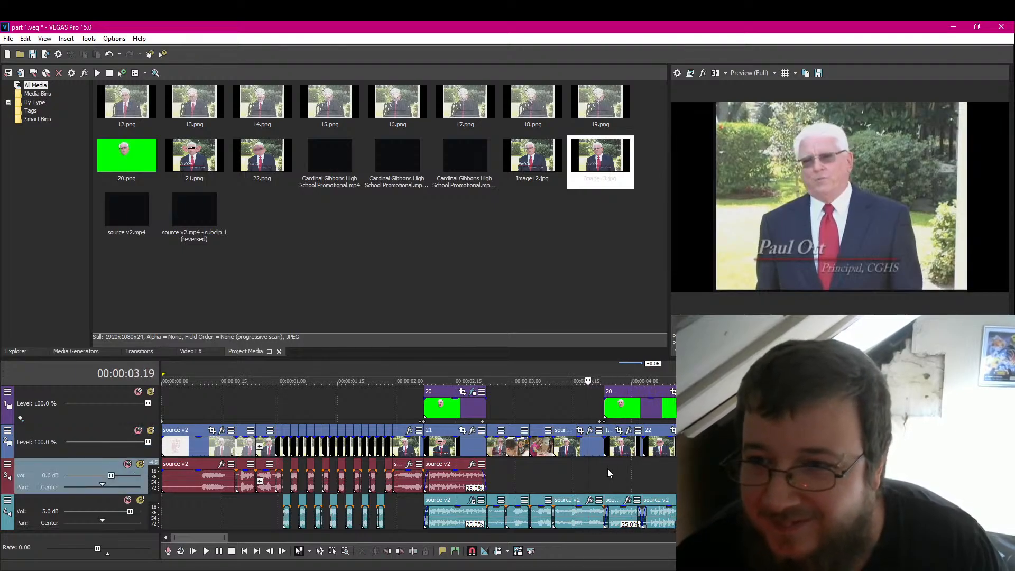
key(Right)
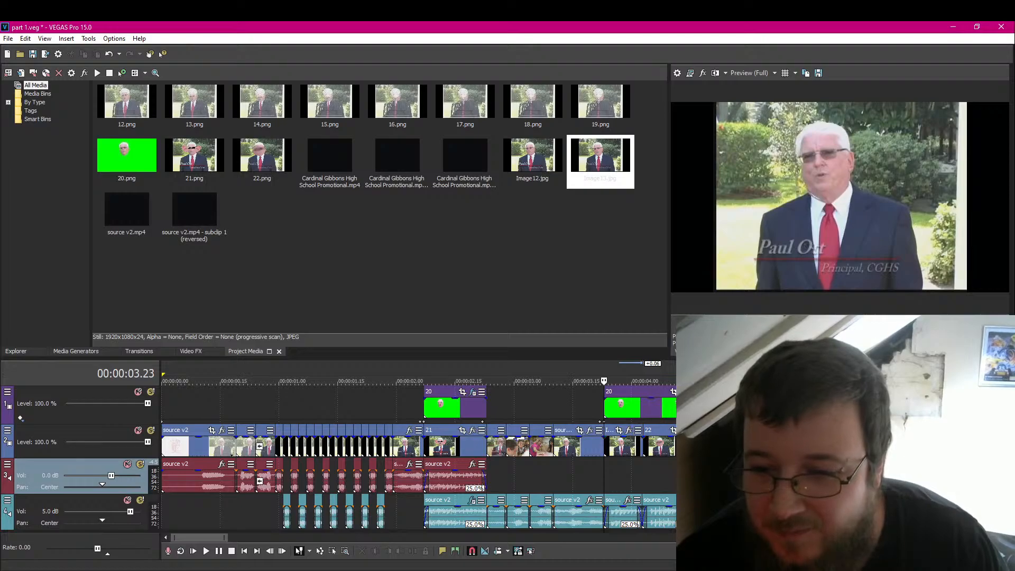
click(206, 551)
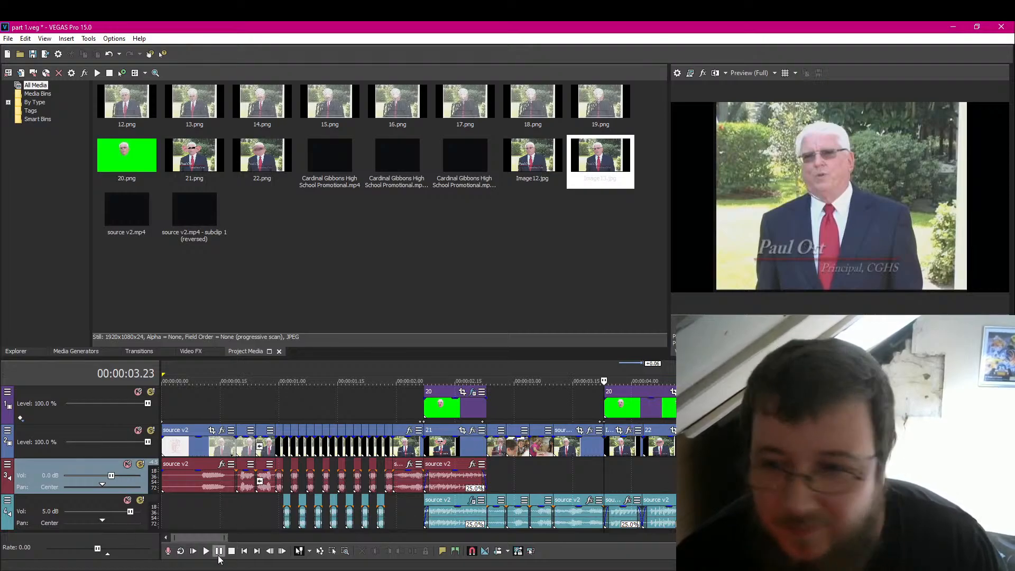
click(219, 551)
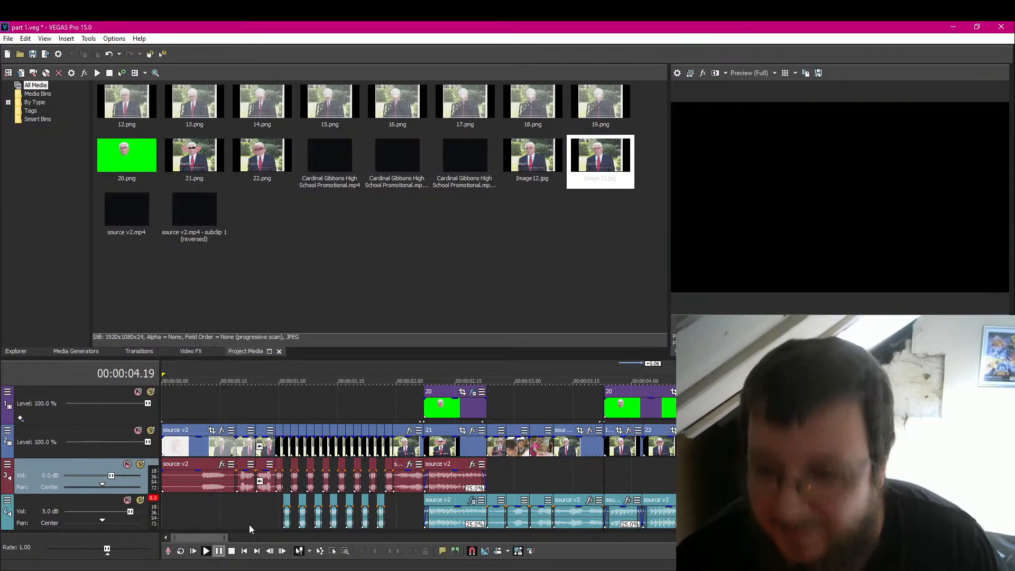
click(32, 54)
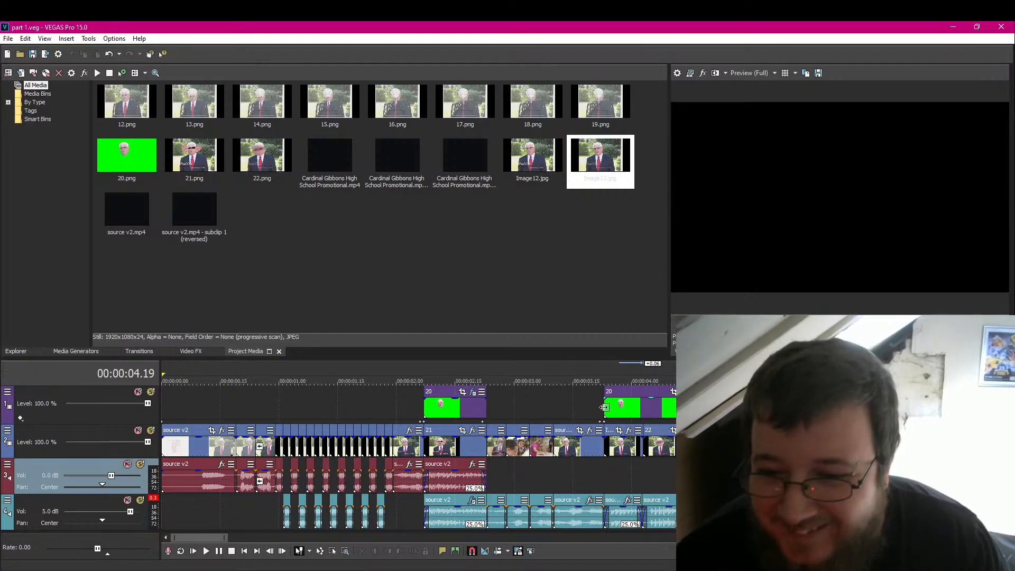
Step: In Track Motion for track 1, move the frame at 00:00:03.23 to about X 1,298, Y -241
click(604, 407)
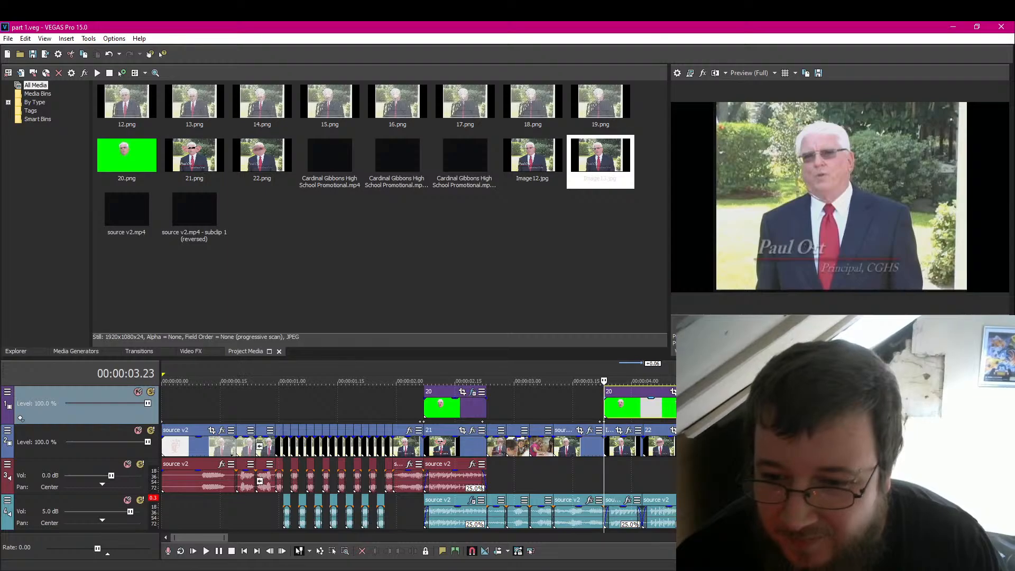
click(698, 381)
click(606, 421)
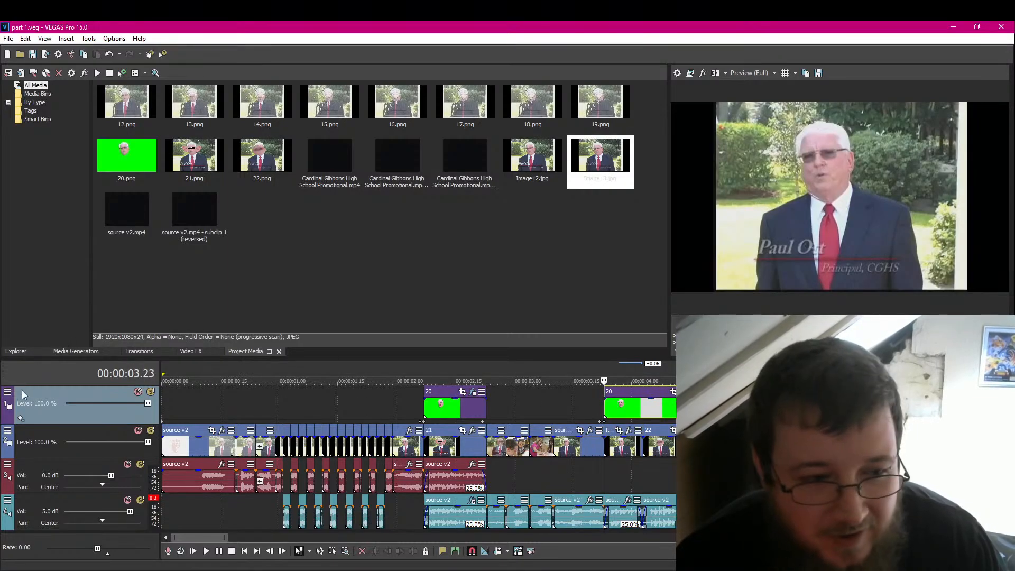
click(8, 392)
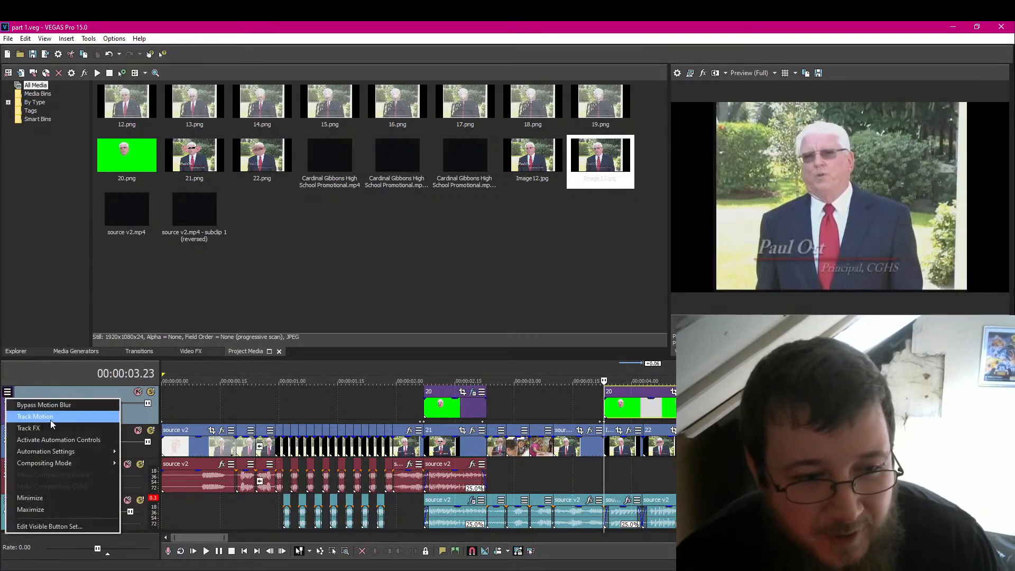
click(35, 417)
drag(440, 219, 575, 244)
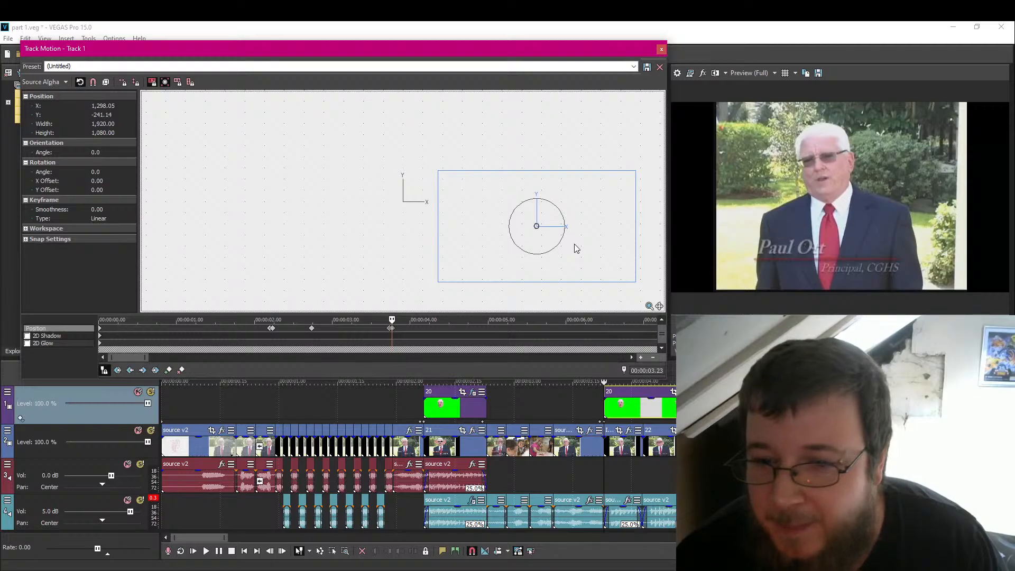
Step: Add track 1 motion keyframes at 00:00:04.16 at about X -1,190, Y -369 and at 00:00:04.05 at about X 66, Y 72
click(452, 323)
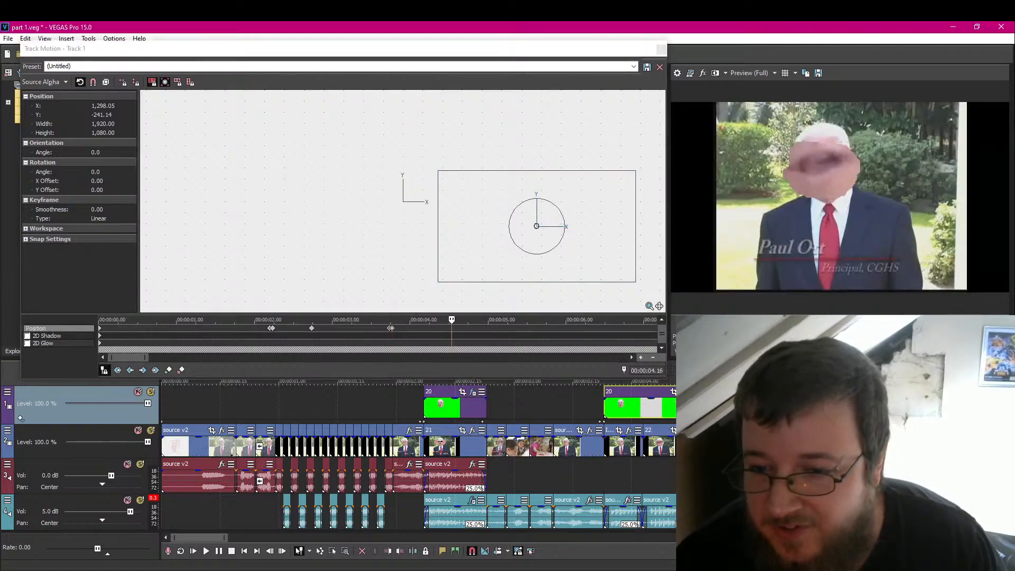
drag(606, 242, 352, 258)
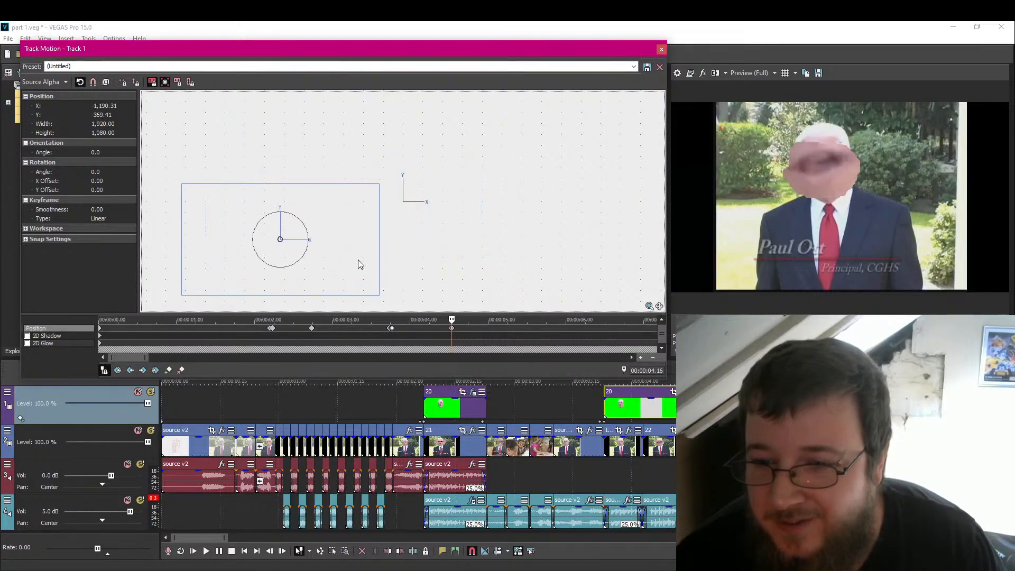
click(650, 413)
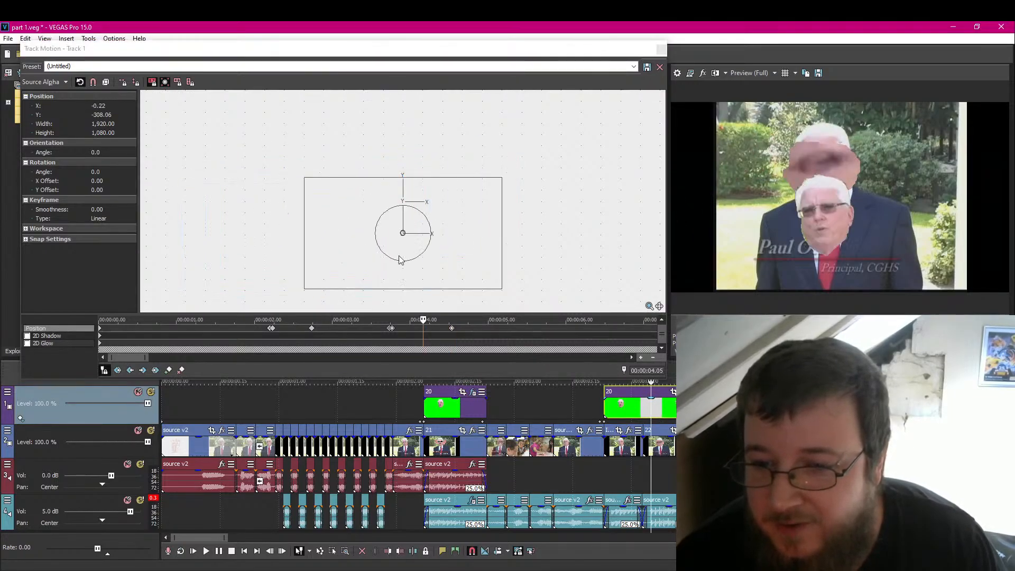
drag(349, 235, 354, 195)
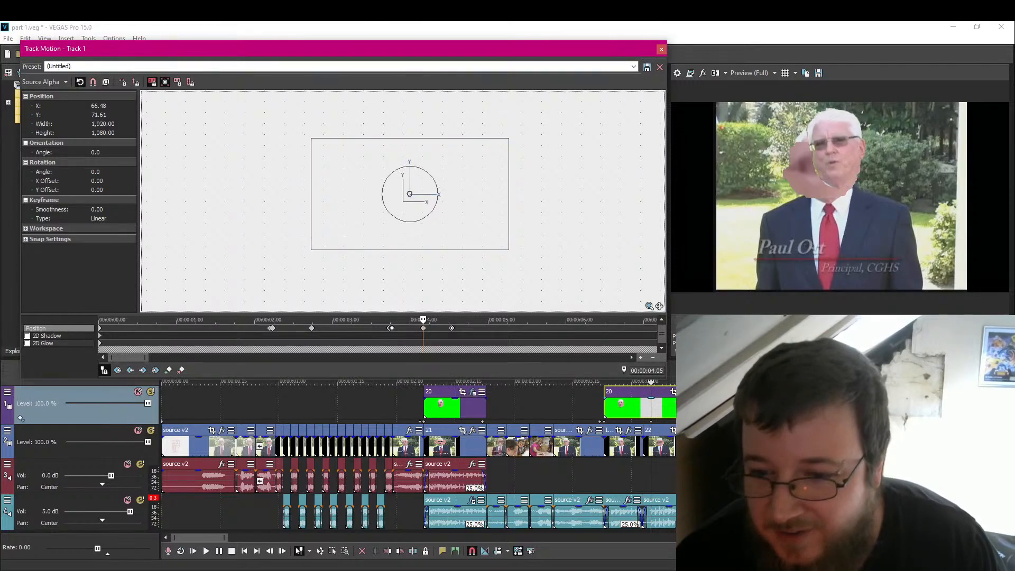
Step: Rotate the track 1 frame to about -1,084° at the 00:00:04.16 keyframe and close Track Motion
click(694, 411)
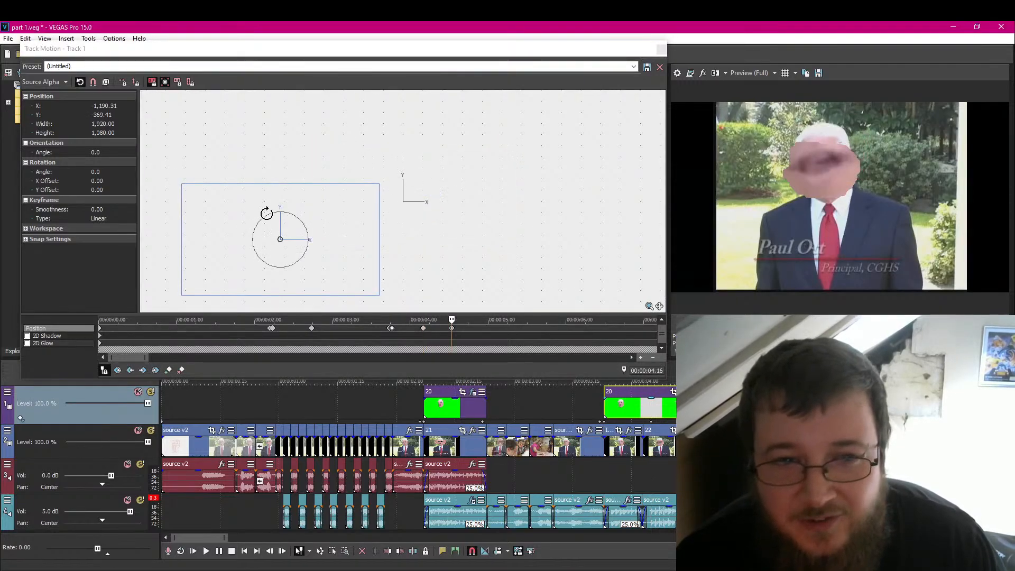
drag(266, 214, 236, 170)
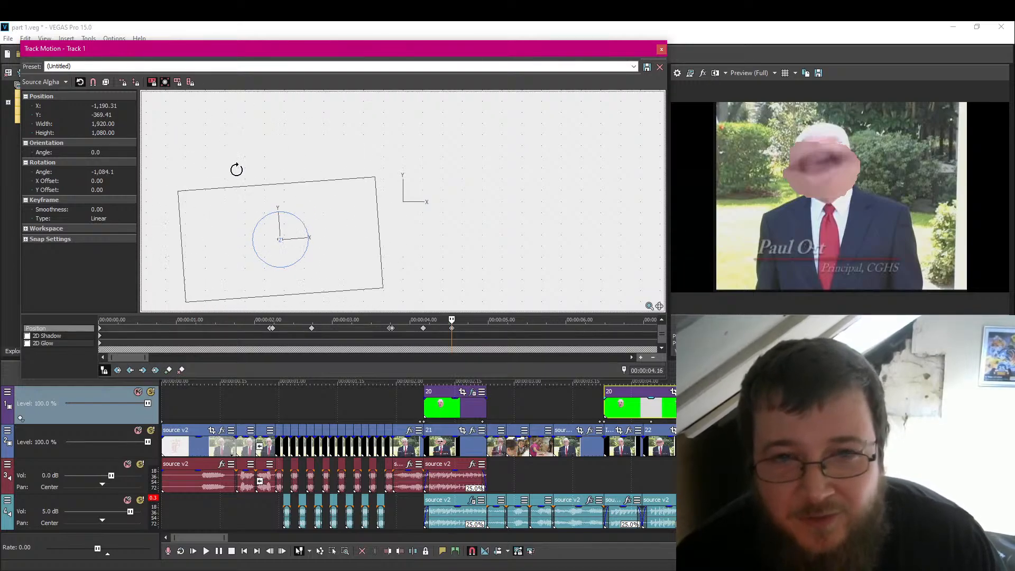
click(661, 49)
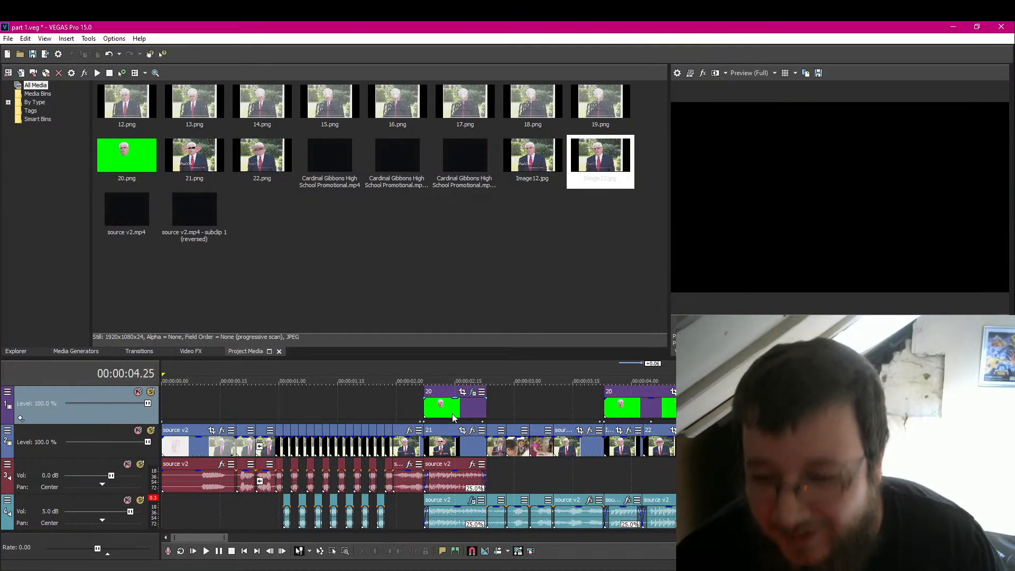
Step: Save the project and play back the animated face cut-out over the Image13 and 22.png stills
key(j)
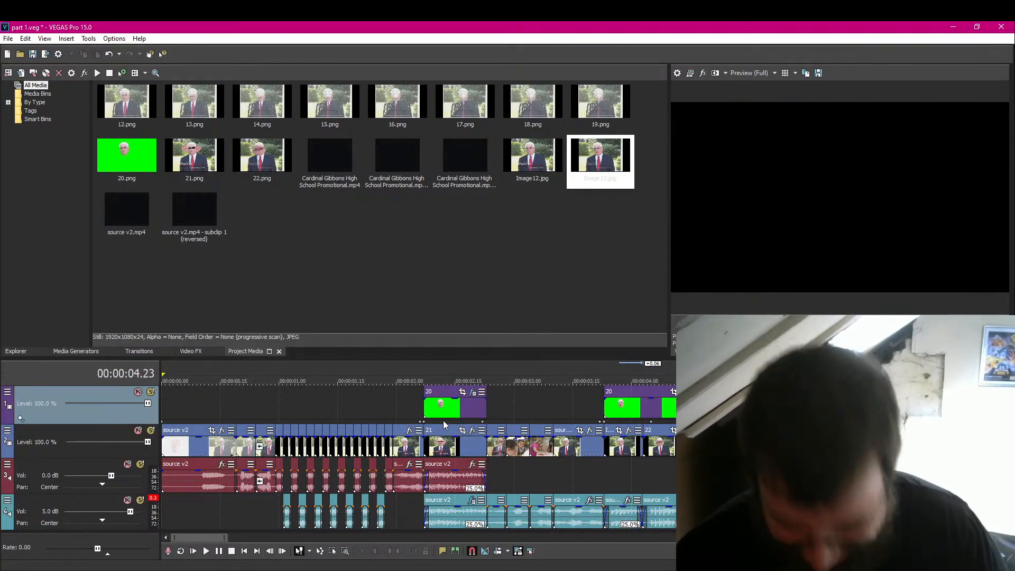
click(32, 54)
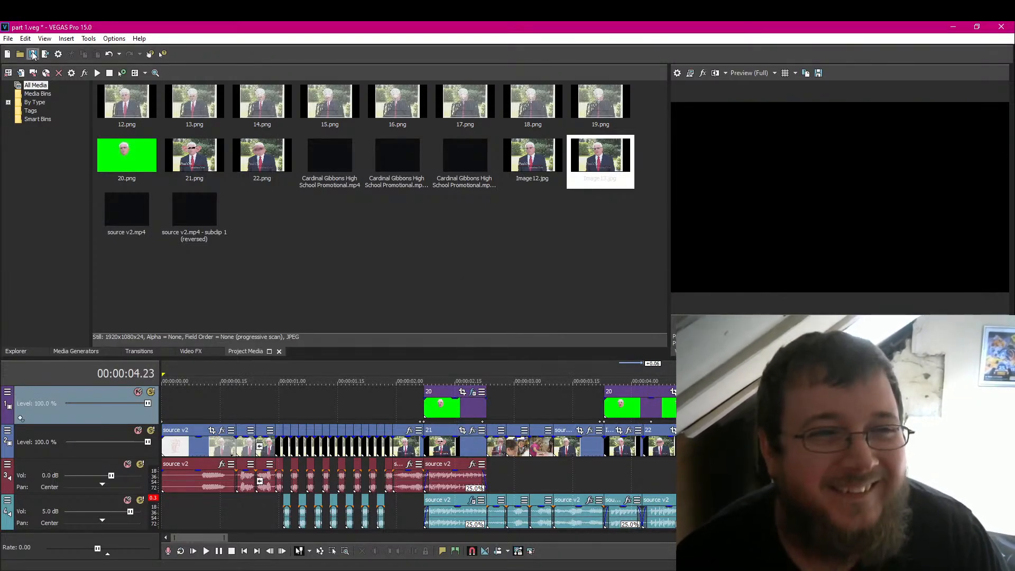
click(489, 408)
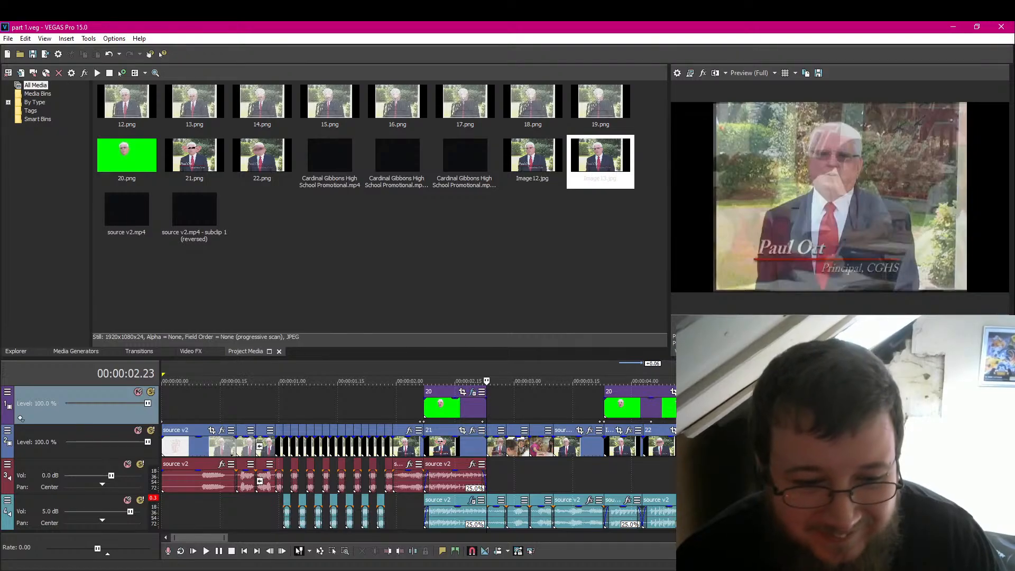
click(206, 551)
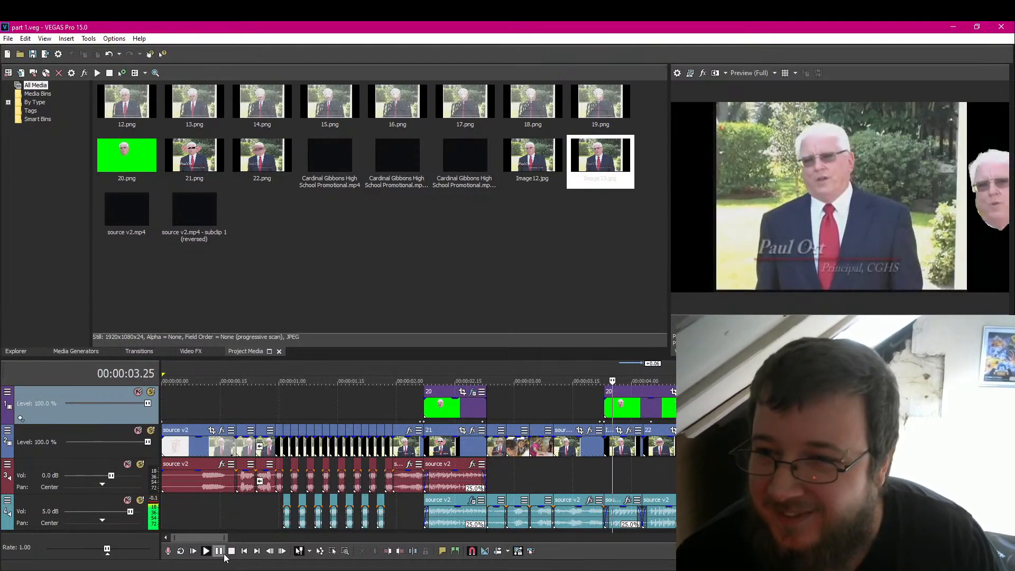
click(220, 552)
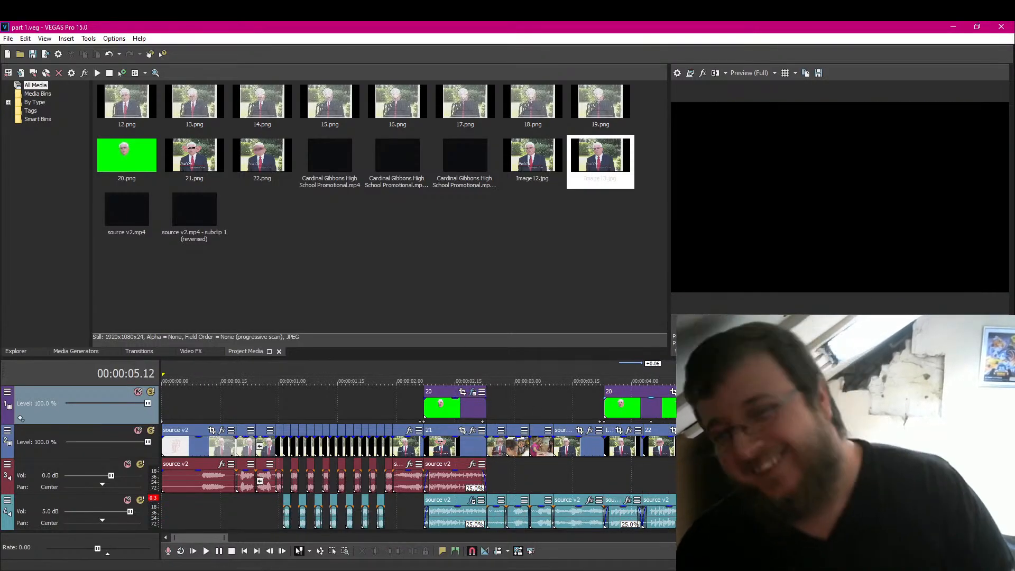
click(615, 445)
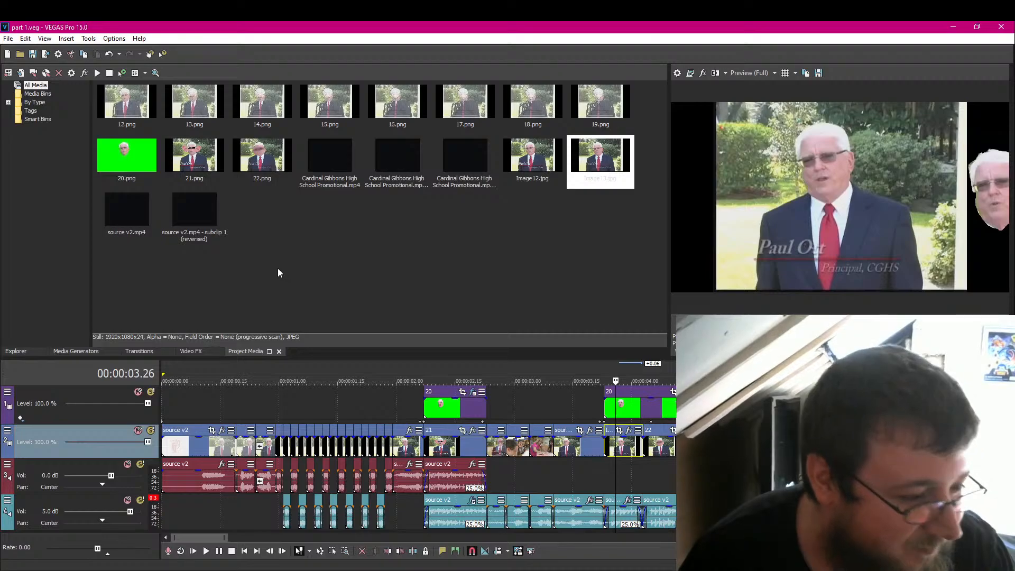
click(603, 481)
scroll(603, 481, up, 2)
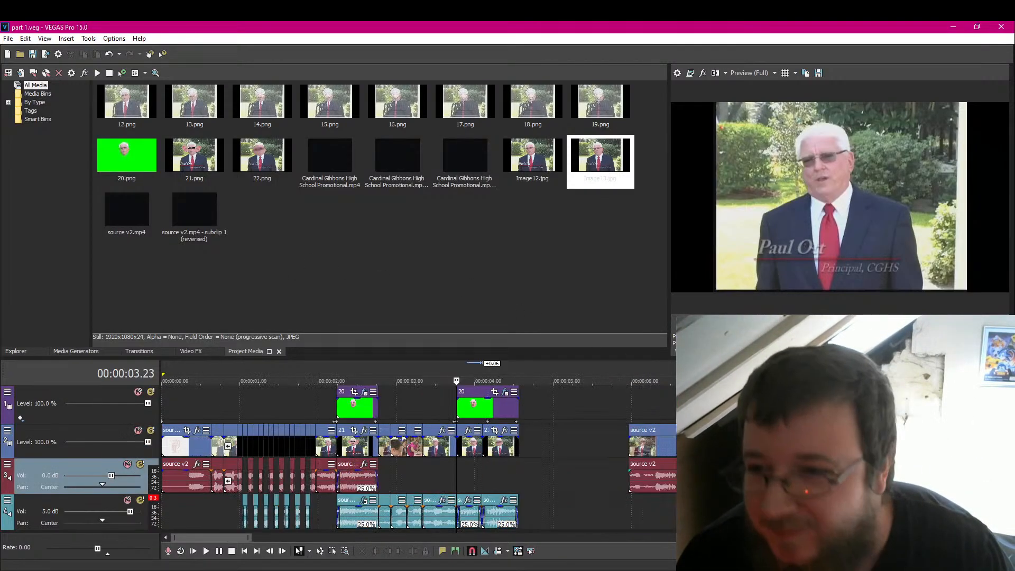
scroll(603, 465, up, 2)
key(space)
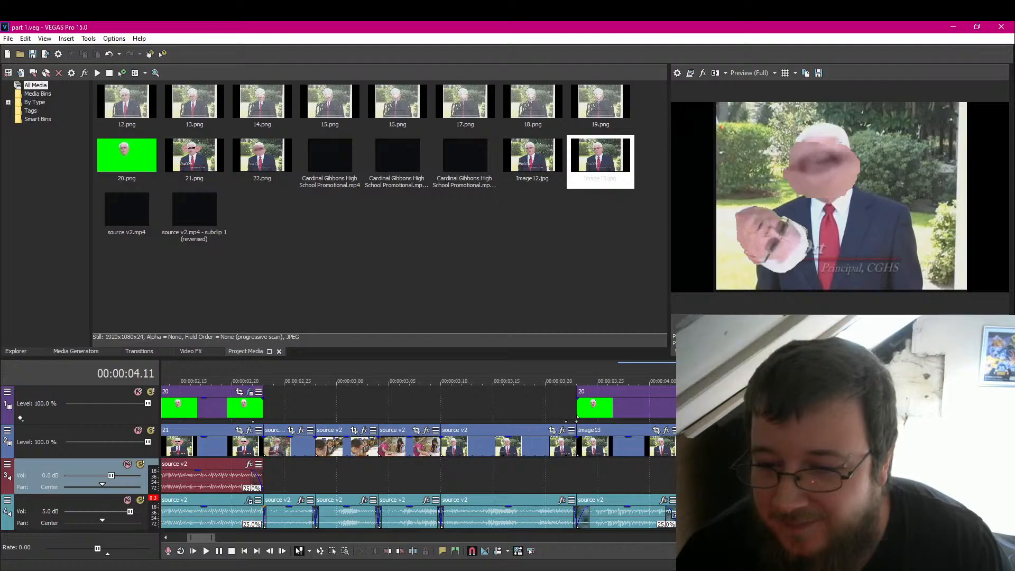
Step: Add ExpressFX Equalization with the 2.5db preset to the source v2 audio event under Image13 and play it back
click(632, 515)
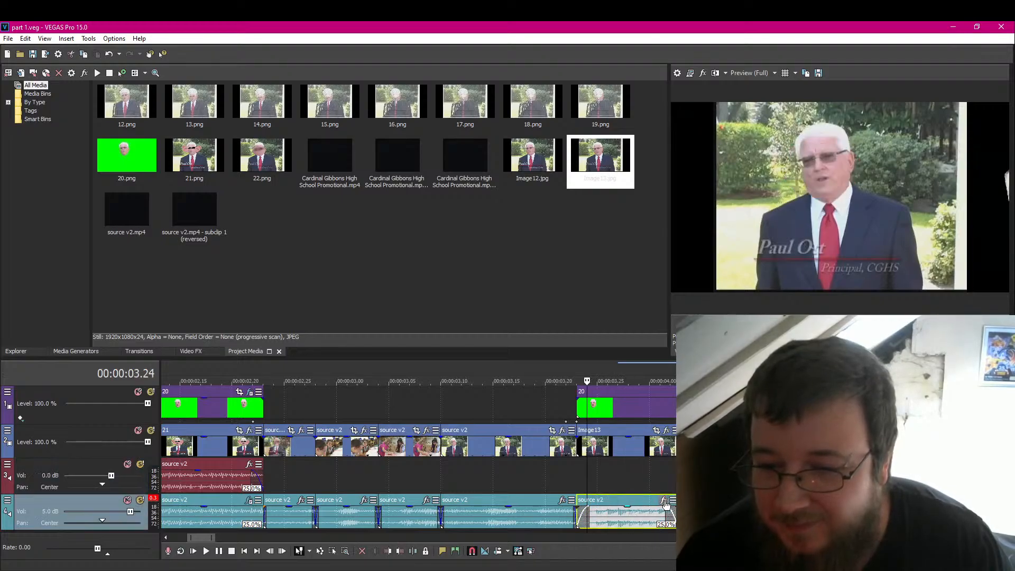
click(664, 502)
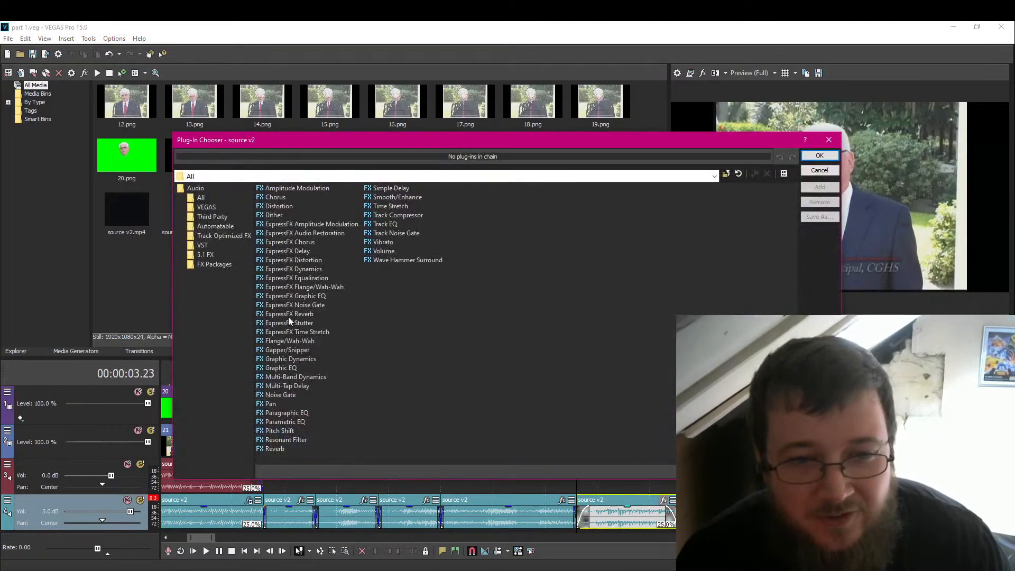
double_click(309, 276)
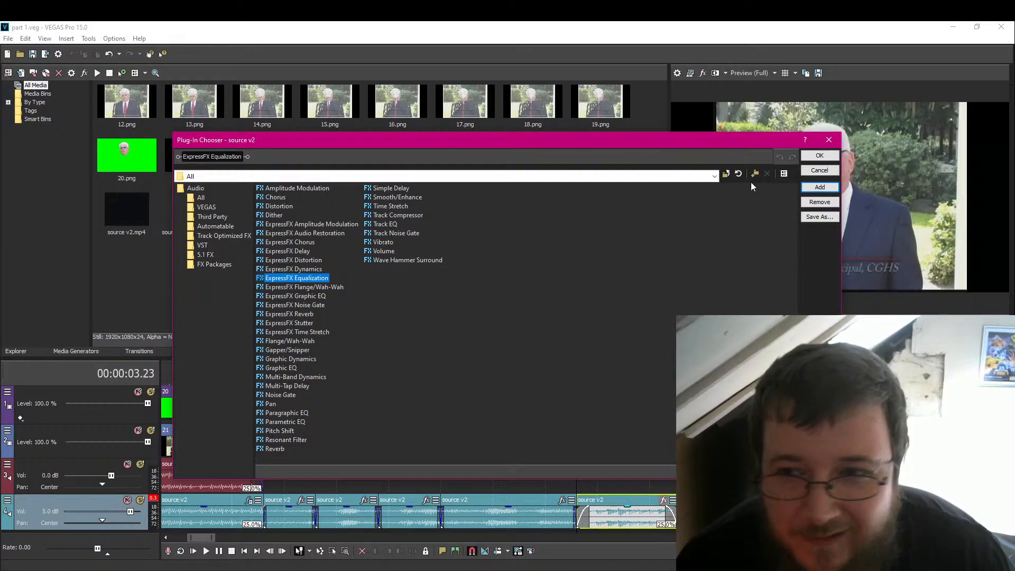
click(818, 155)
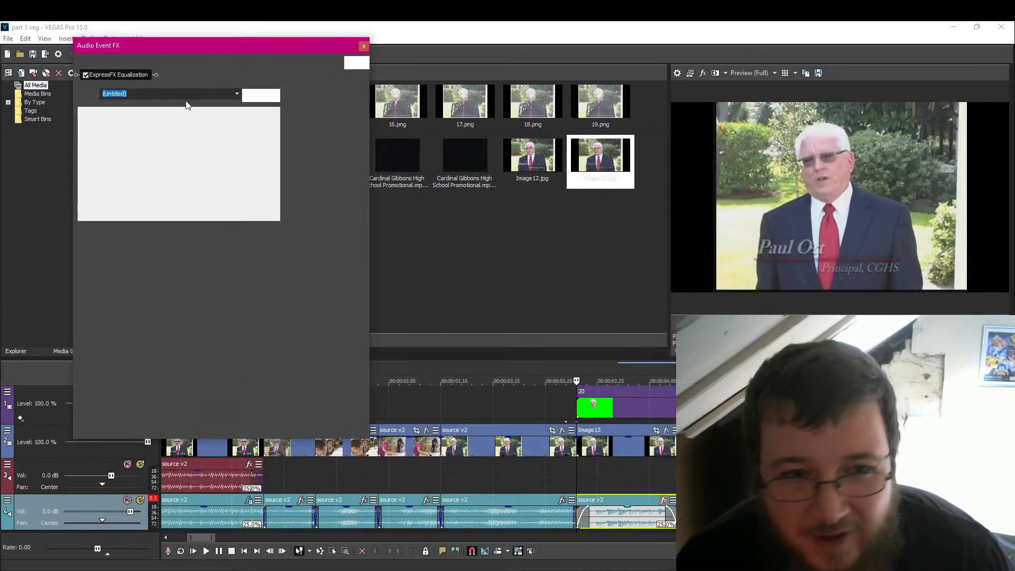
click(237, 94)
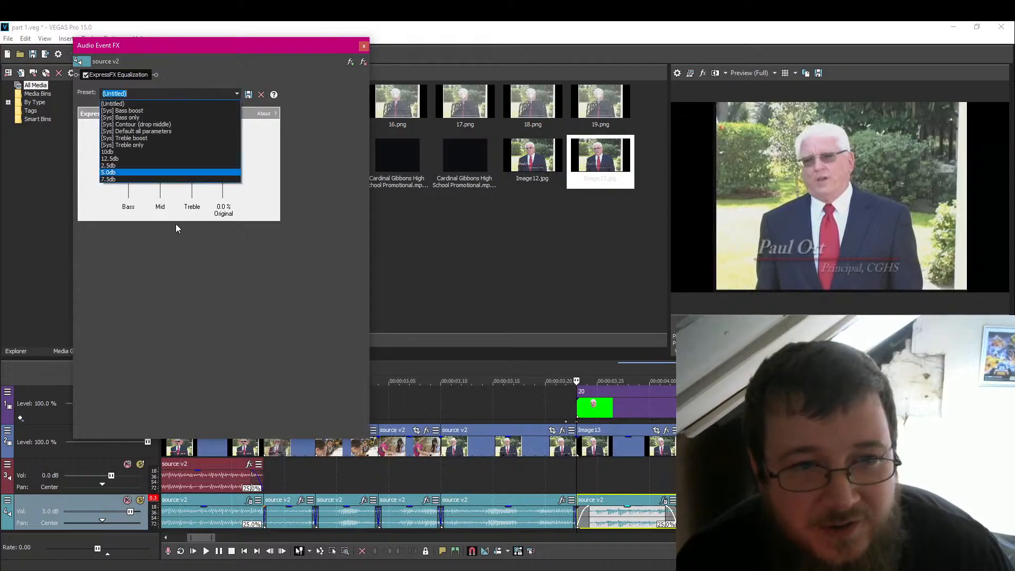
click(127, 165)
click(364, 46)
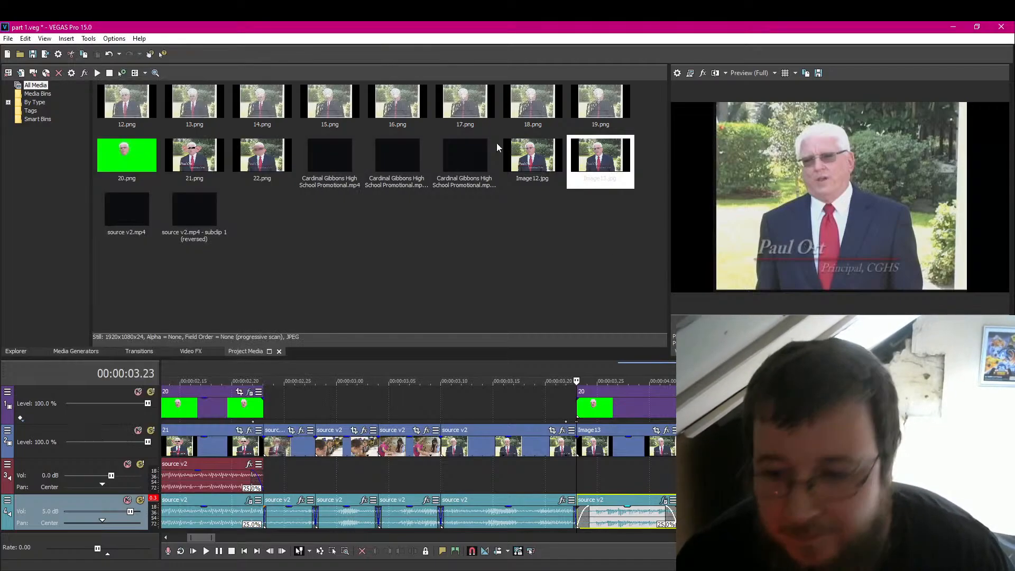
key(space)
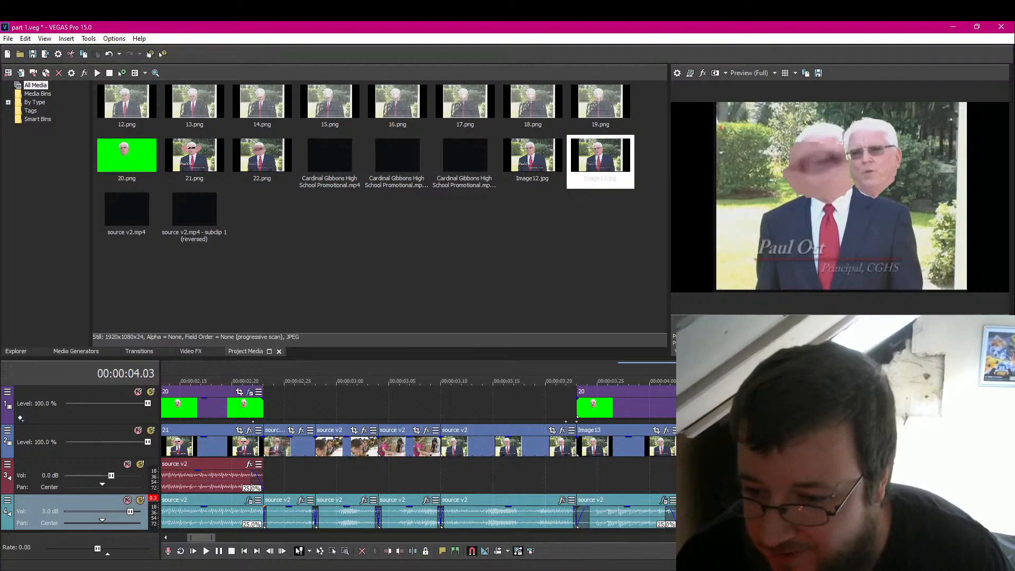
Step: Add ExpressFX Equalization, Vibrato and Amplitude Modulation to the next source v2 audio event on track 4
click(720, 500)
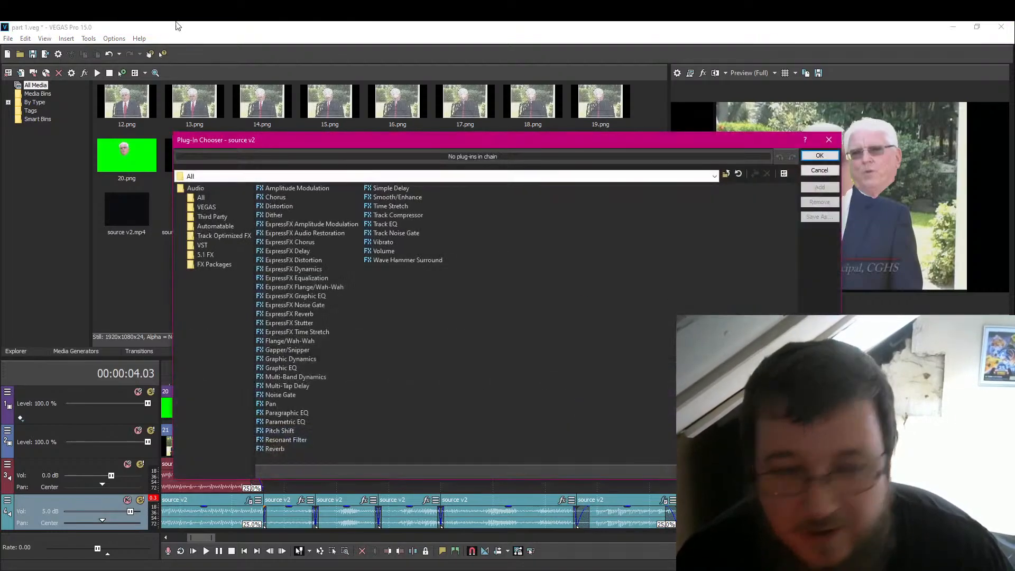
double_click(300, 279)
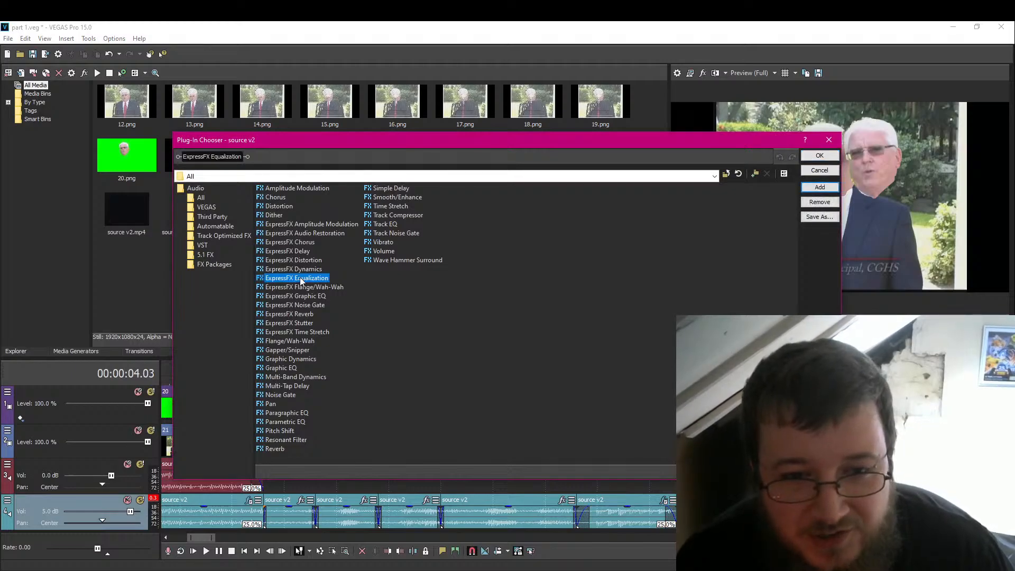
double_click(387, 243)
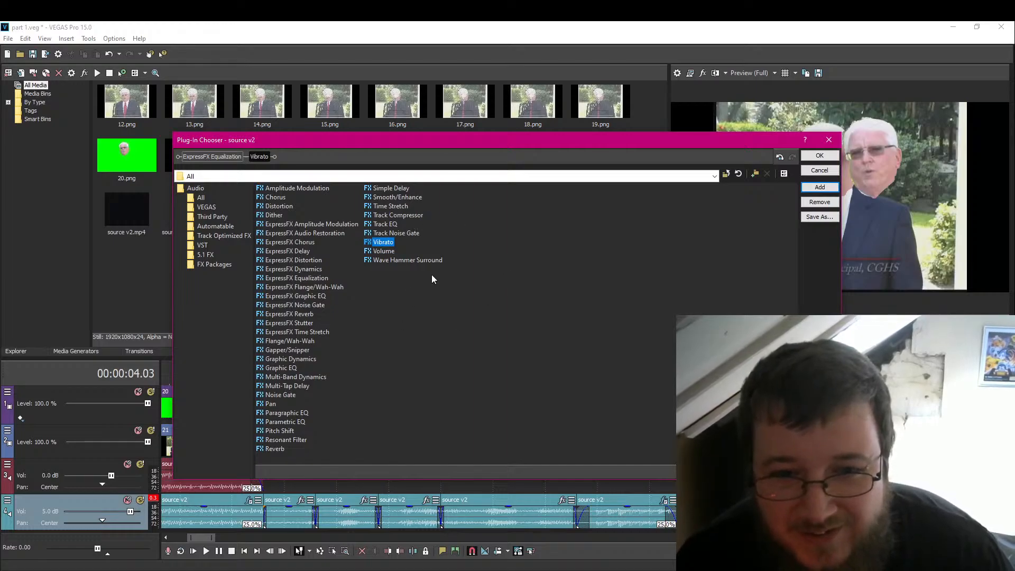
double_click(309, 187)
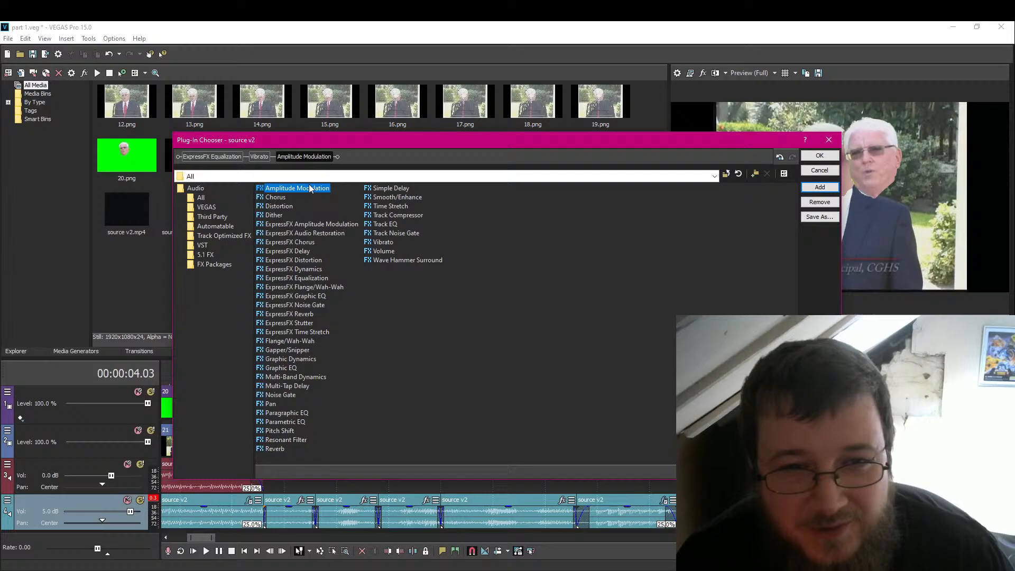
click(820, 155)
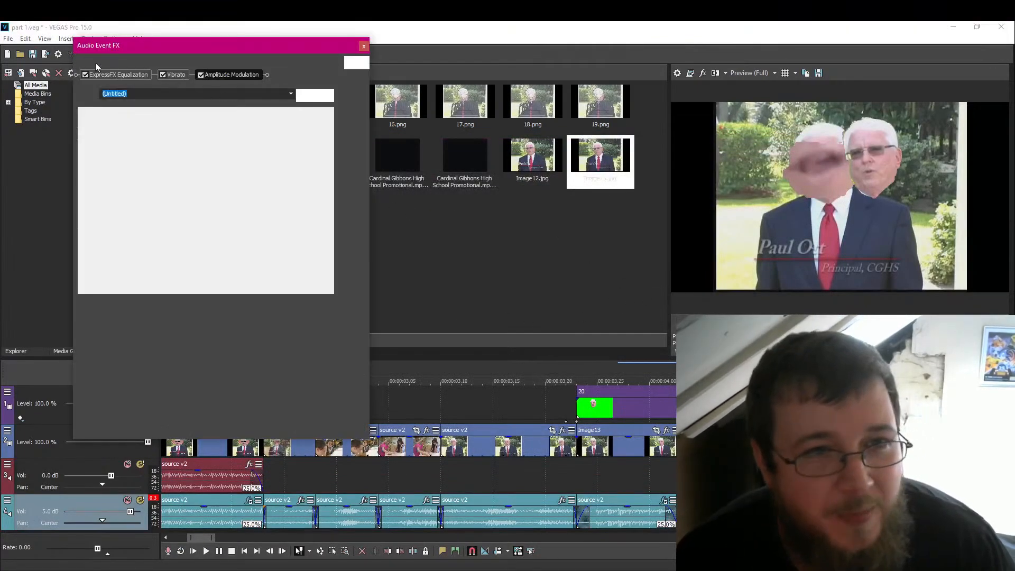
Step: Apply the 5.0db preset to the event's ExpressFX Equalization
click(129, 78)
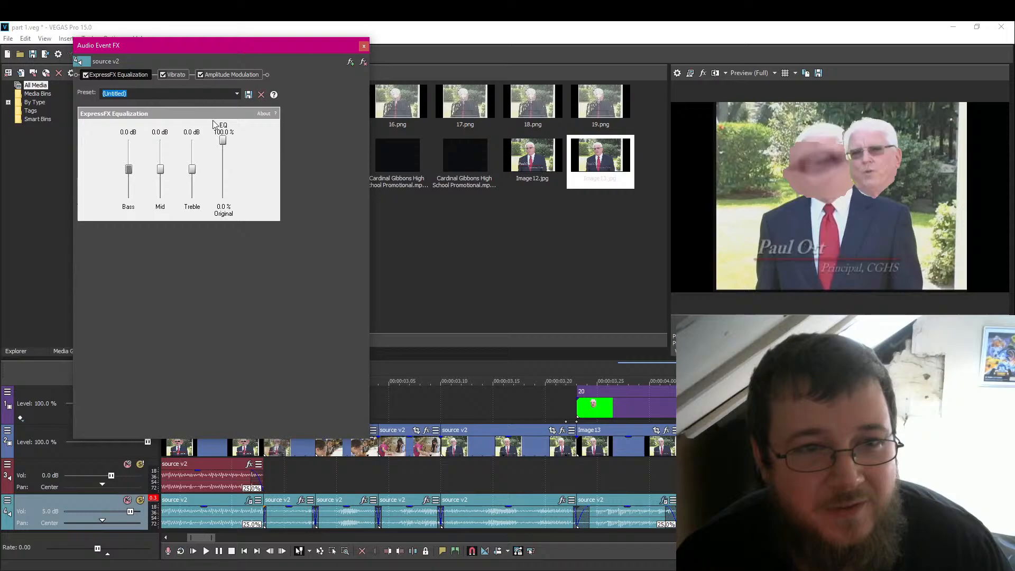
click(236, 94)
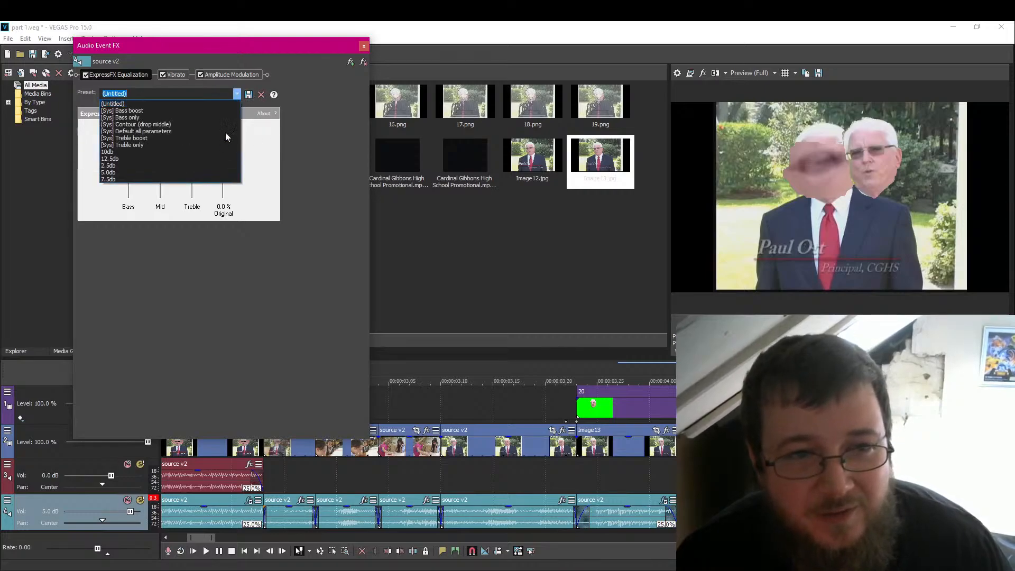
click(137, 173)
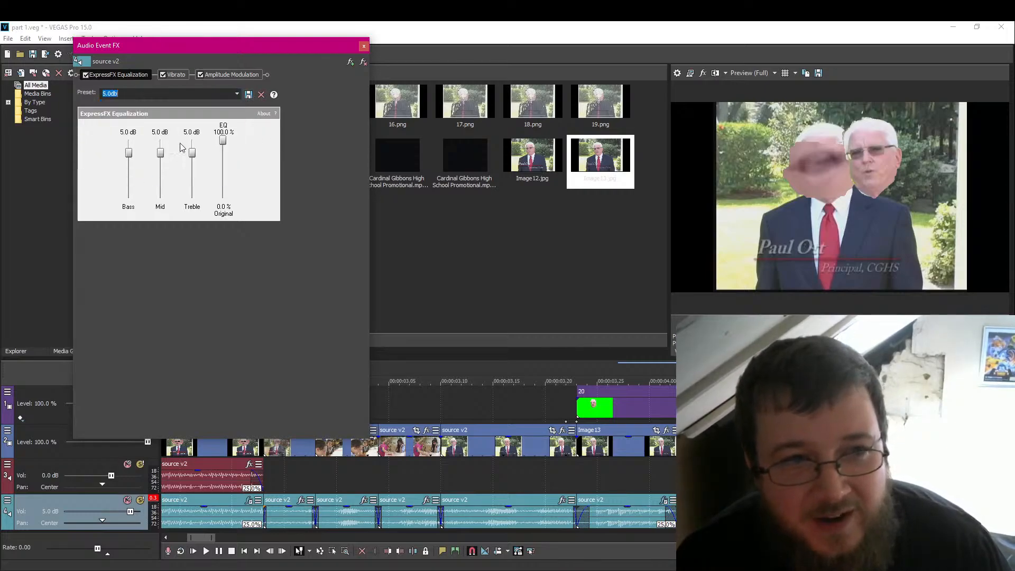
Step: Slope the Vibrato graph from its maximum at the start to its minimum at the end, with 3.2 dB output gain and 3.07 semitones
click(179, 75)
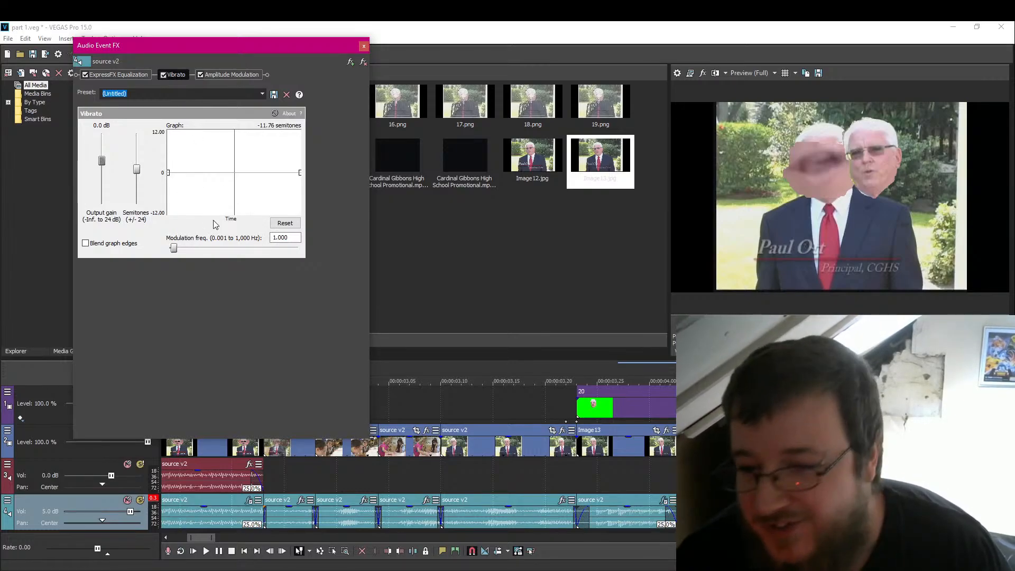
click(301, 175)
drag(302, 175, 302, 226)
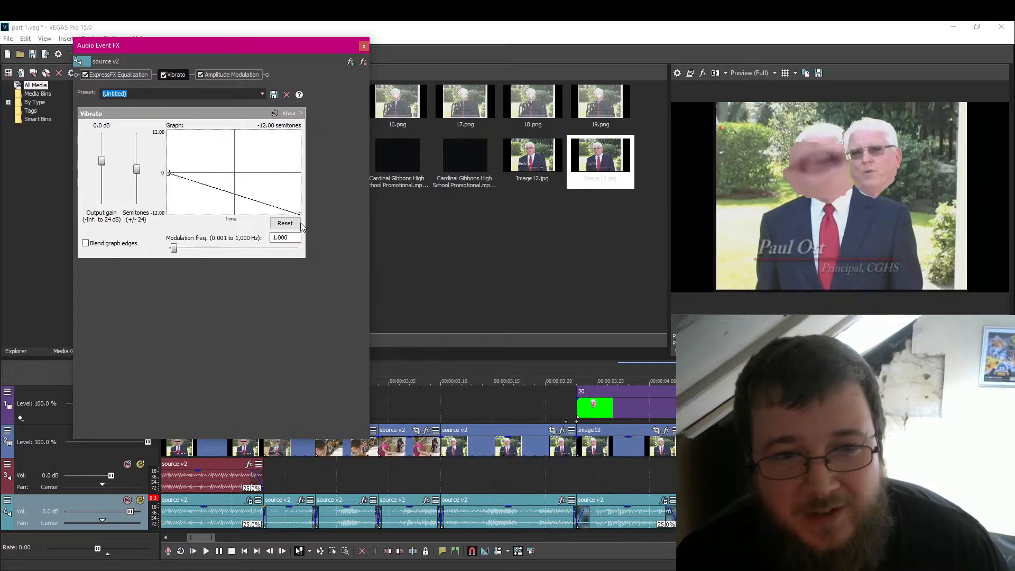
drag(169, 178, 165, 132)
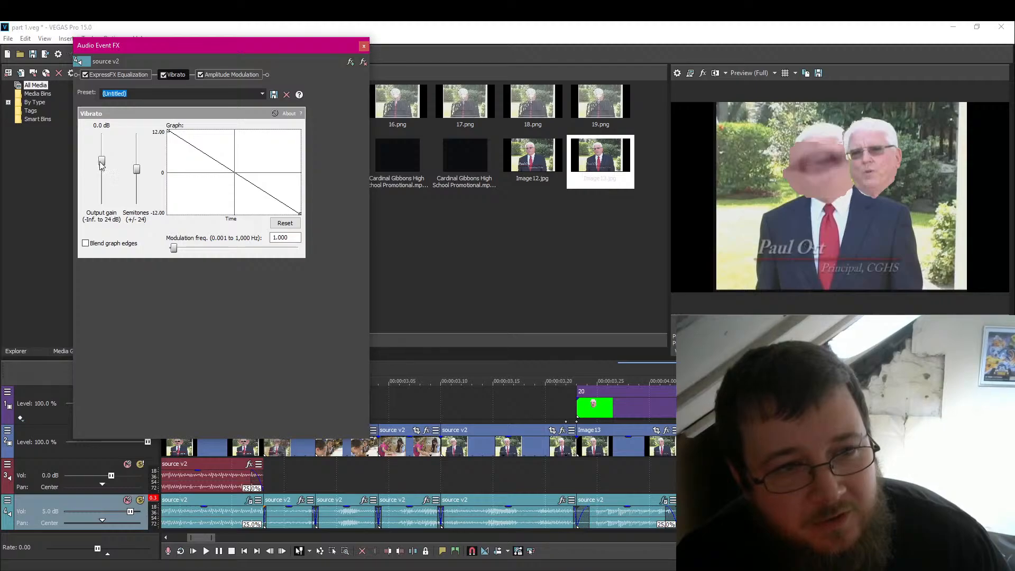
drag(100, 160, 137, 195)
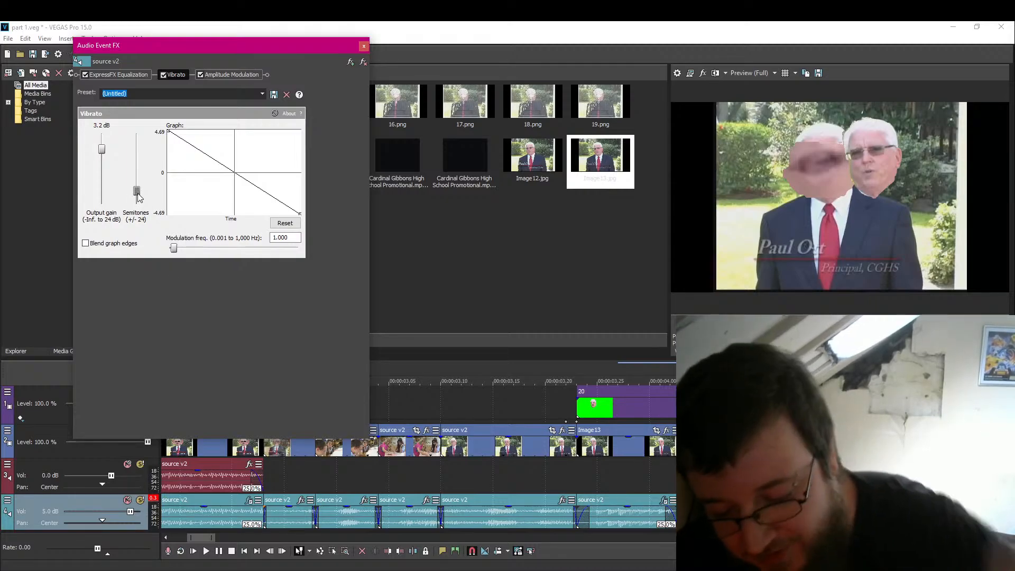
mouse_move(138, 195)
mouse_down()
mouse_move(139, 136)
mouse_move(151, 197)
mouse_up()
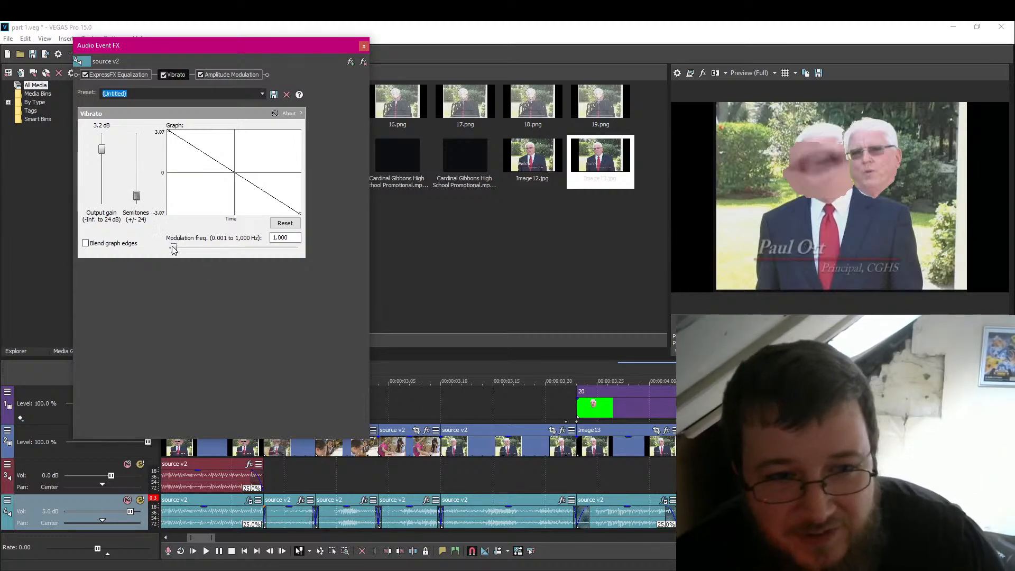
Step: Lower the Vibrato modulation frequency to about 0.139 Hz
drag(174, 250, 174, 250)
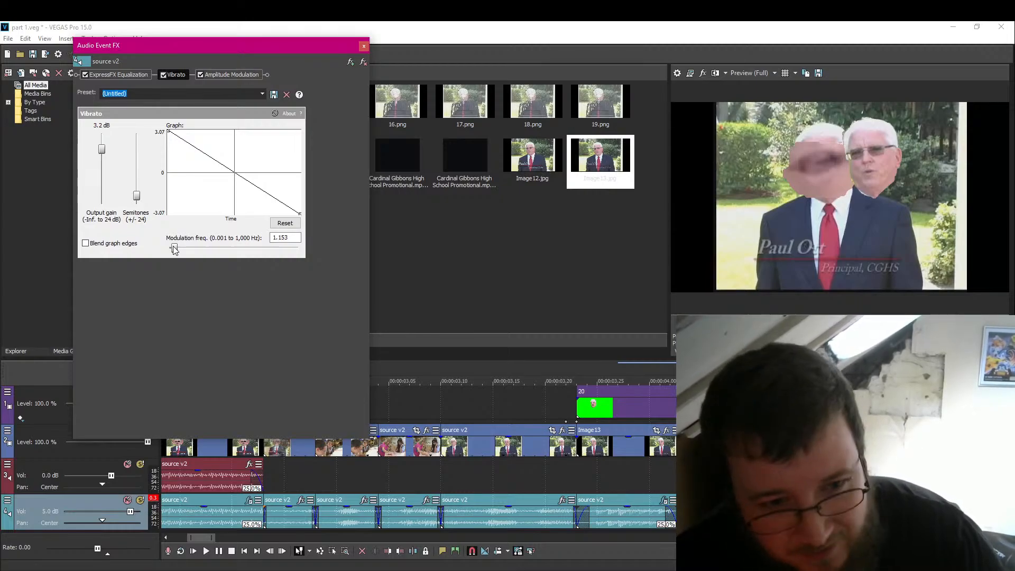
mouse_move(180, 251)
mouse_down()
mouse_move(255, 251)
mouse_move(176, 254)
mouse_up()
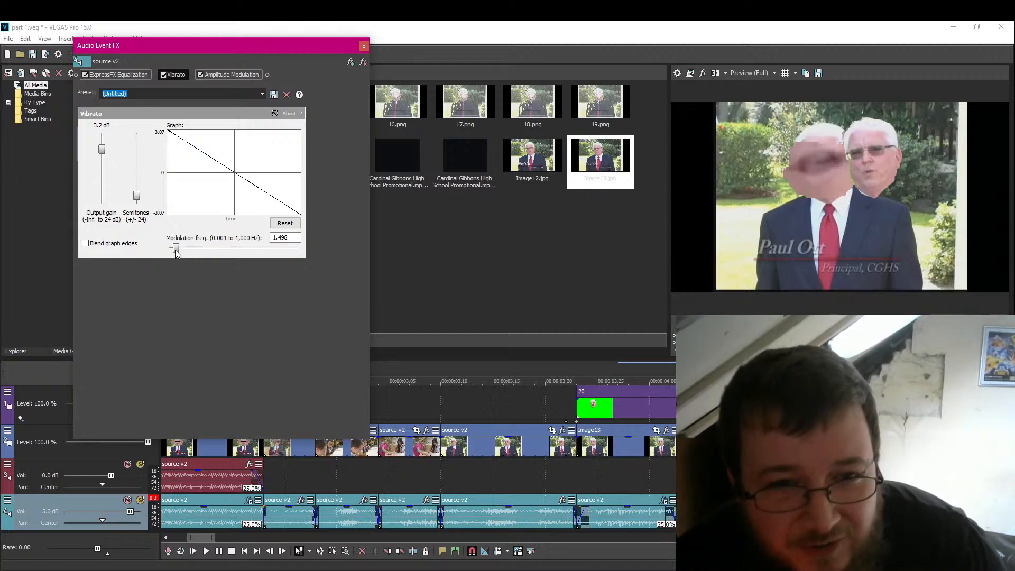
drag(175, 251, 172, 249)
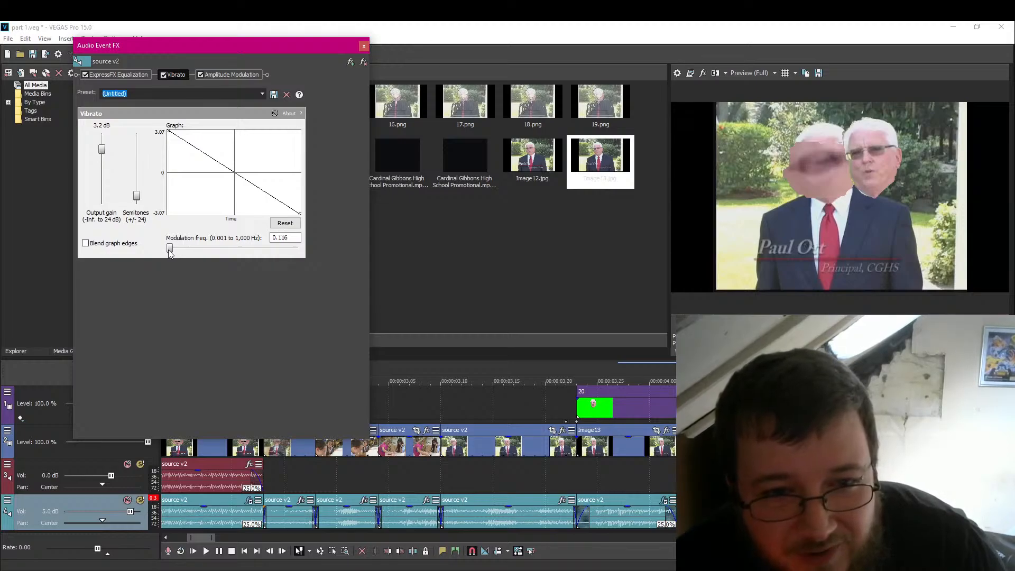
key(Right)
key(Right)
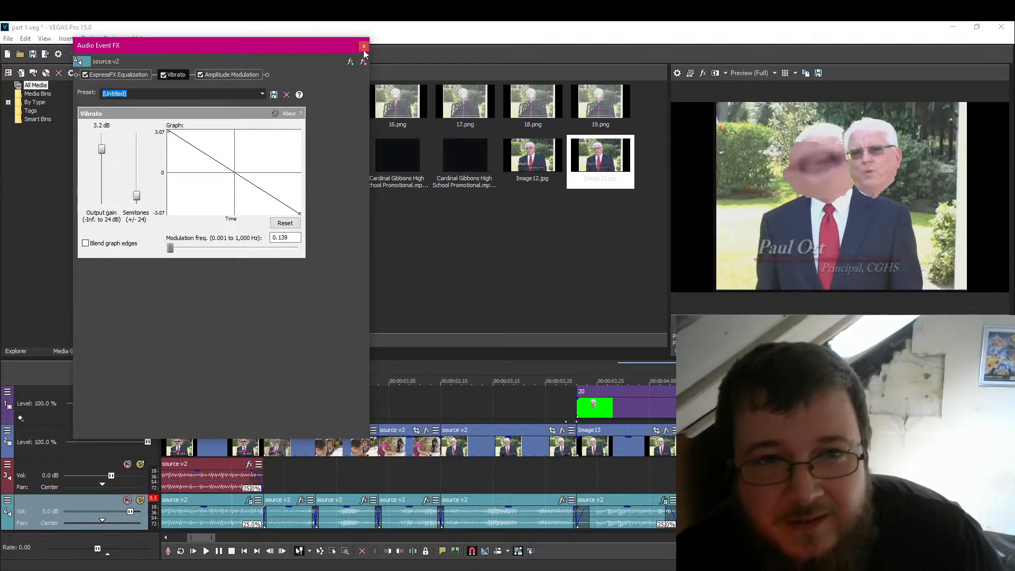
Step: Shape the Amplitude Modulation graph with a peak about a quarter of the way in and a low end point, and close the audio effects
click(227, 75)
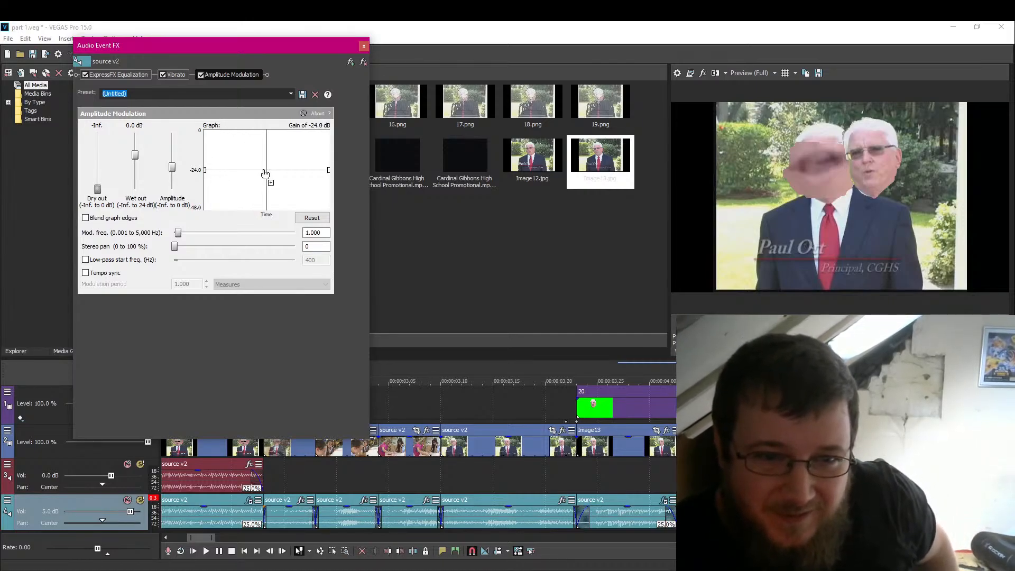
drag(267, 174, 266, 147)
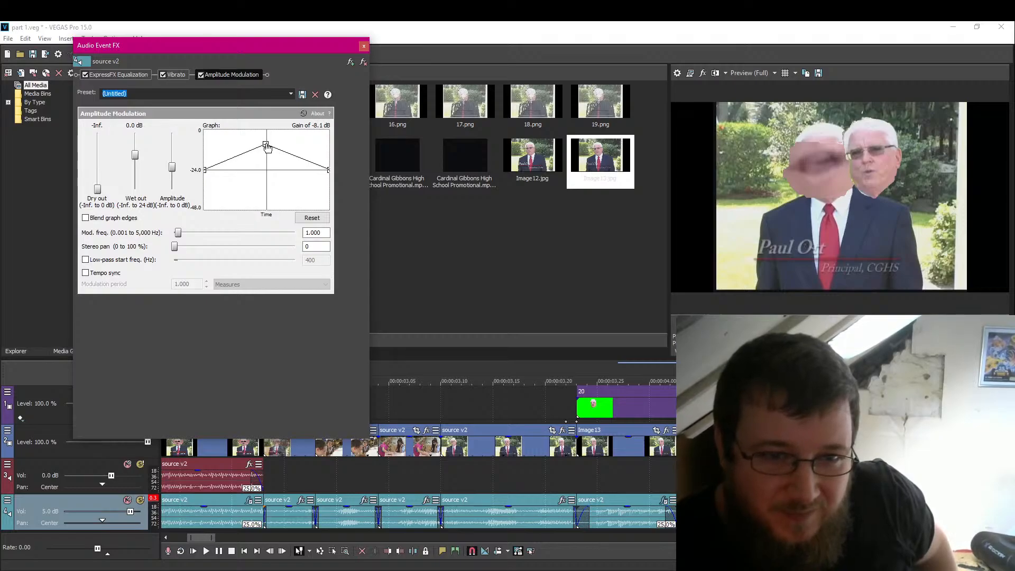
mouse_move(205, 169)
mouse_down()
mouse_move(207, 195)
mouse_move(206, 169)
mouse_up()
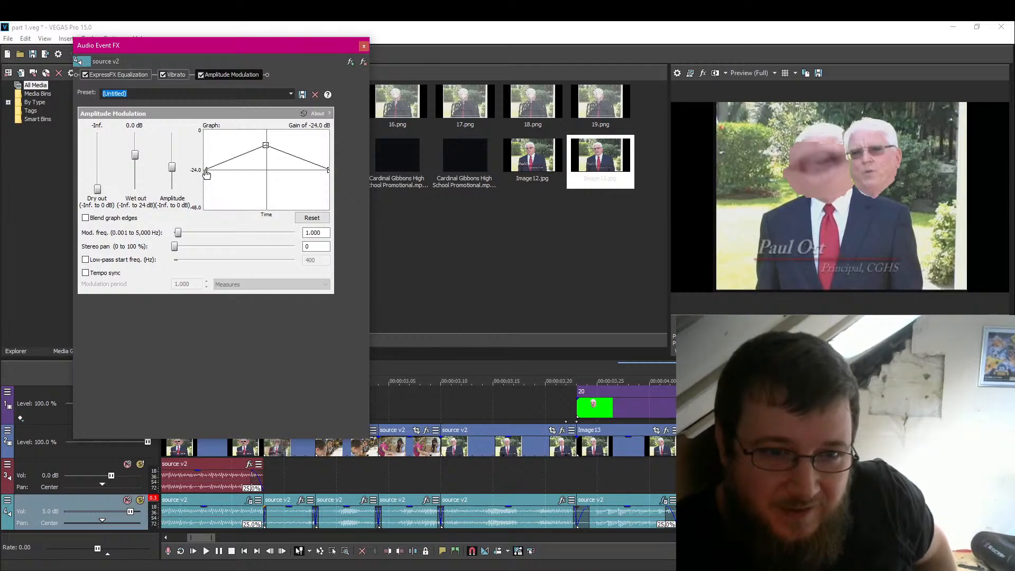
drag(267, 147, 267, 170)
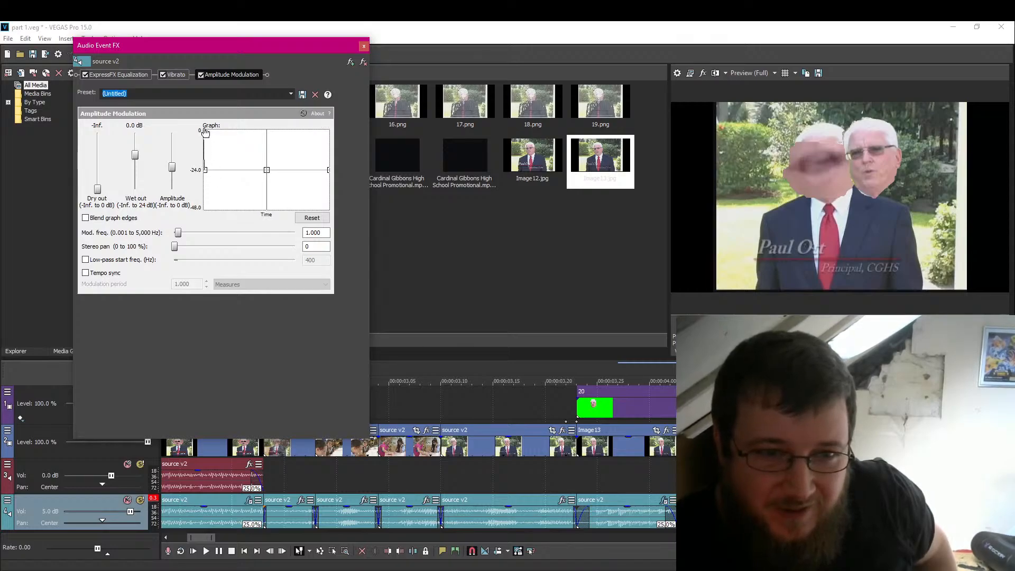
drag(267, 170, 237, 146)
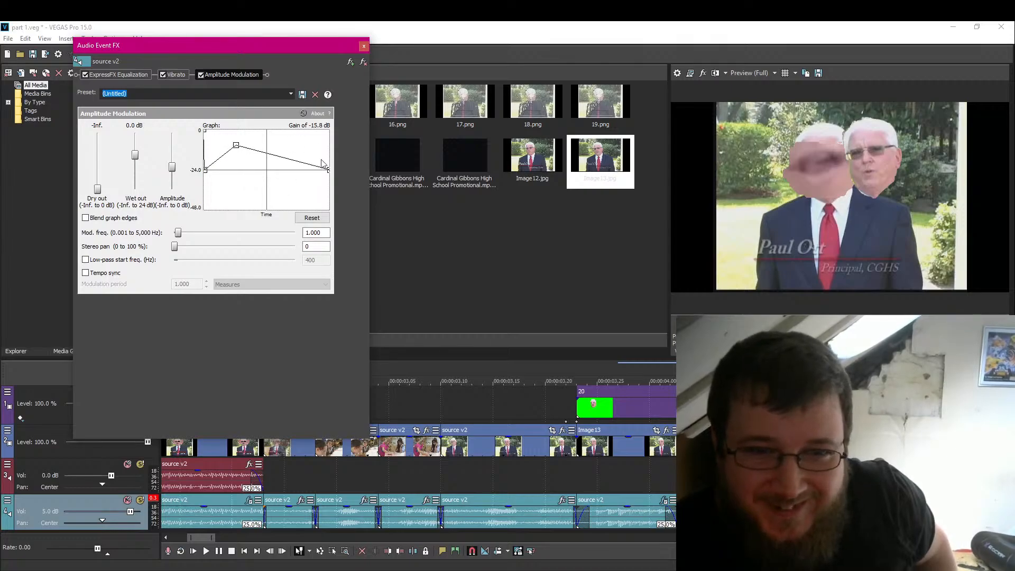
drag(327, 169, 329, 198)
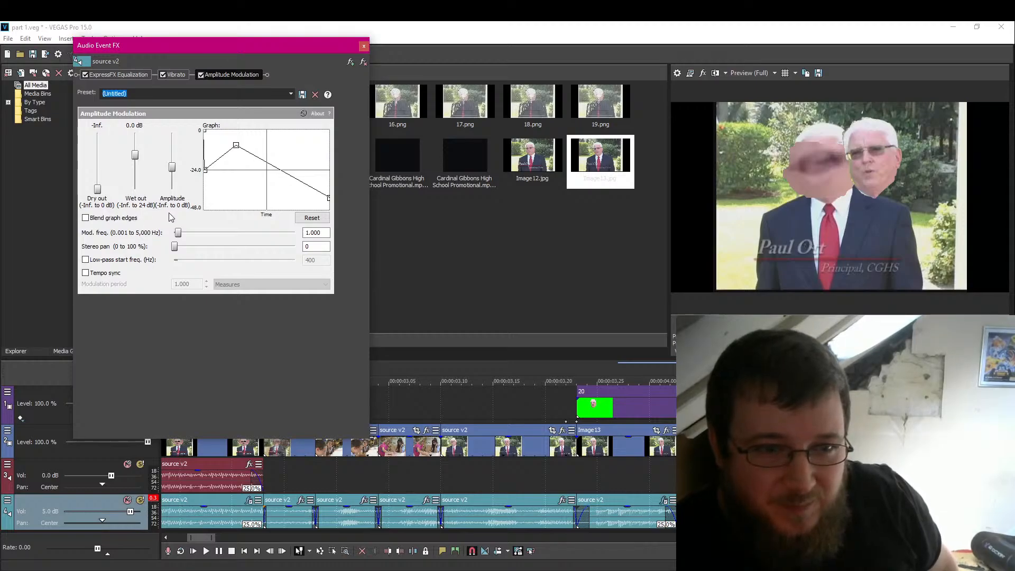
click(364, 46)
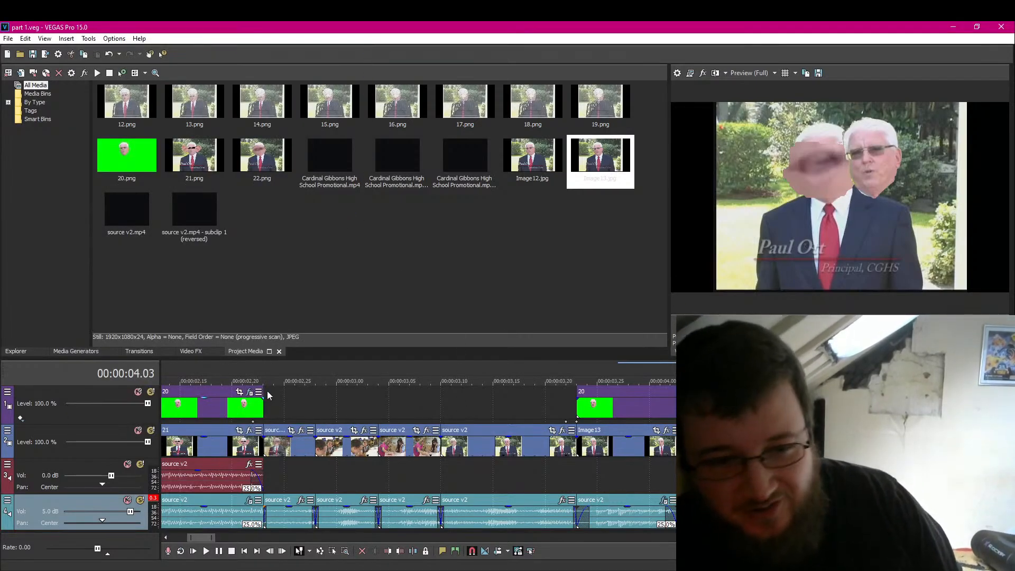
Step: Play back the remix from 00:00:02.23 through the final stills and close VEGAS Pro
click(268, 406)
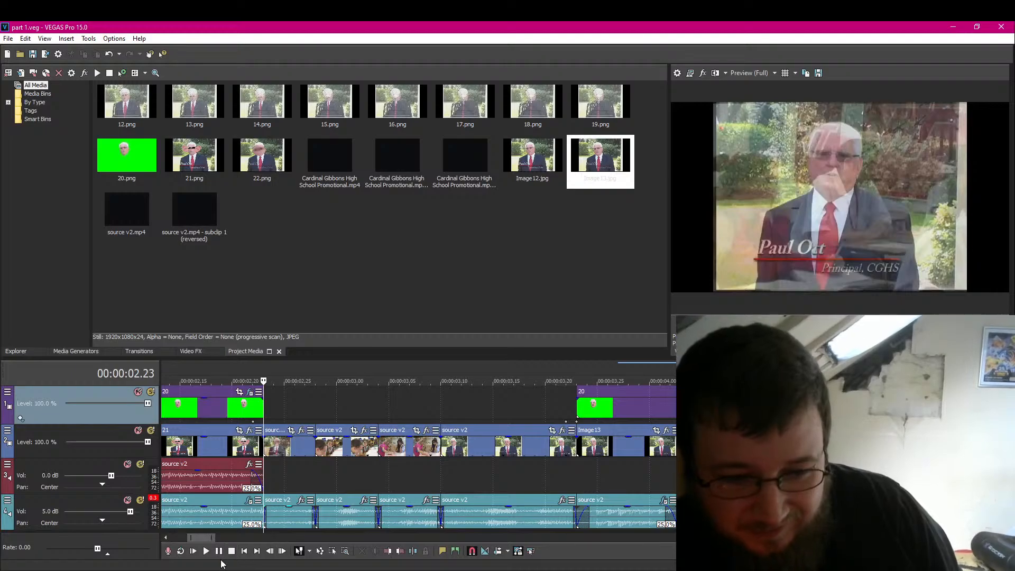
click(219, 552)
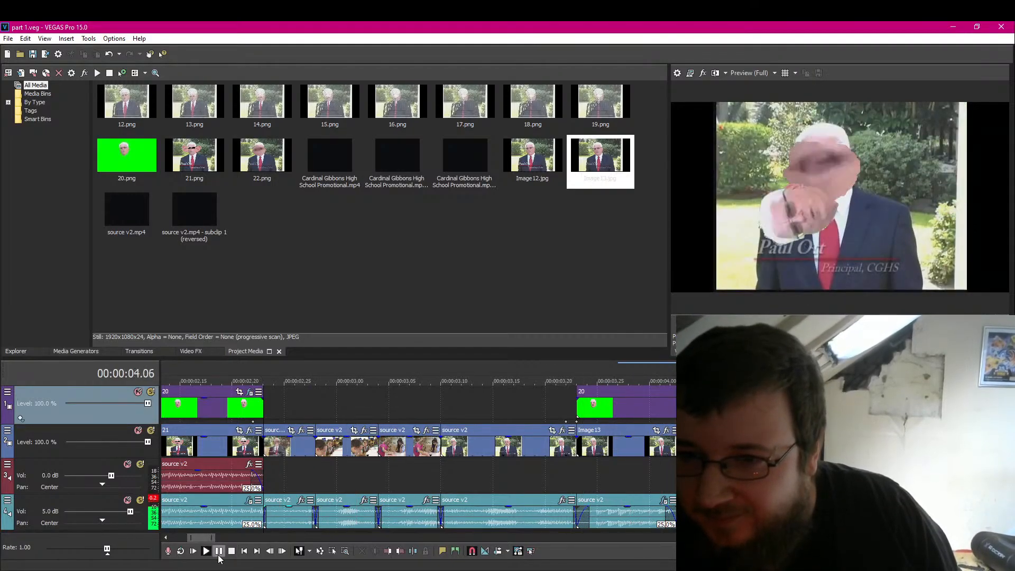
click(219, 553)
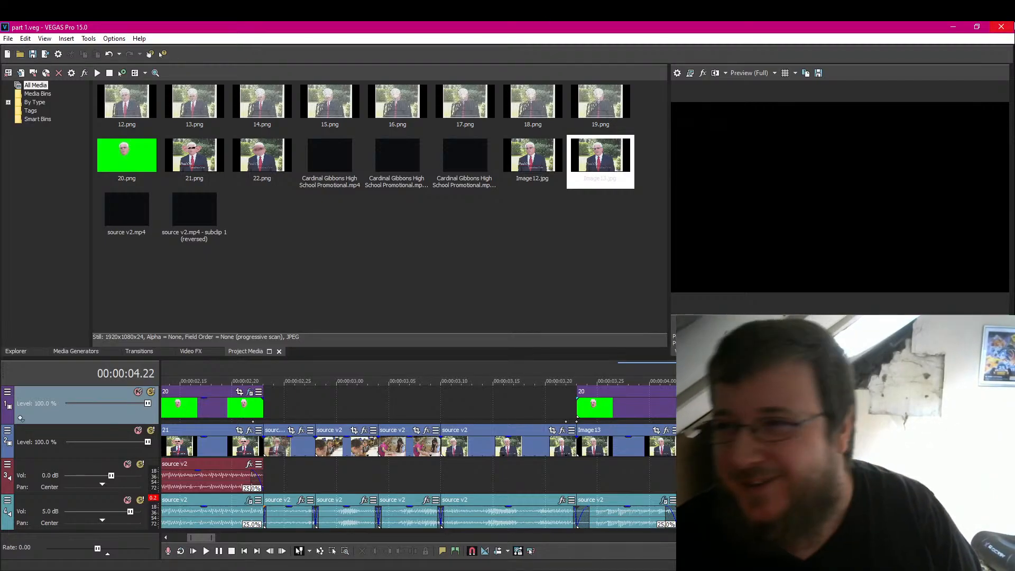
click(1001, 27)
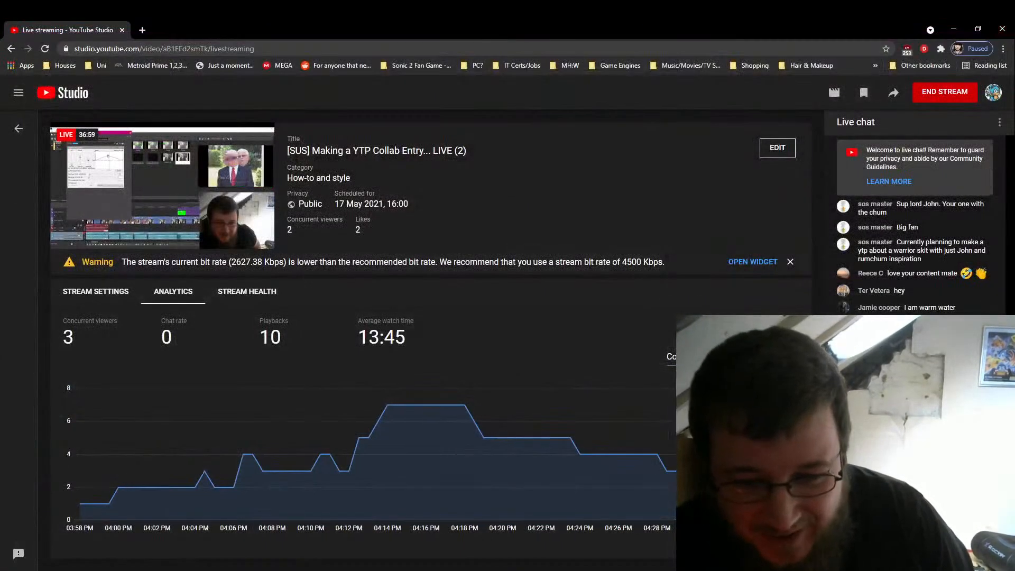
Step: Reopen the recent part 1 project in VEGAS Pro and bring the edited opening section into view
right_click(278, 566)
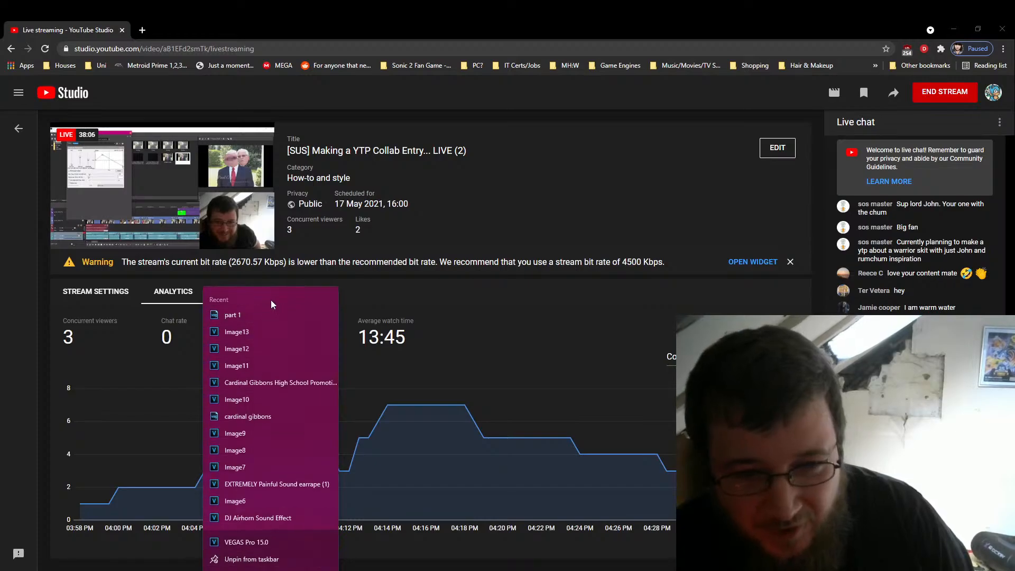
click(275, 313)
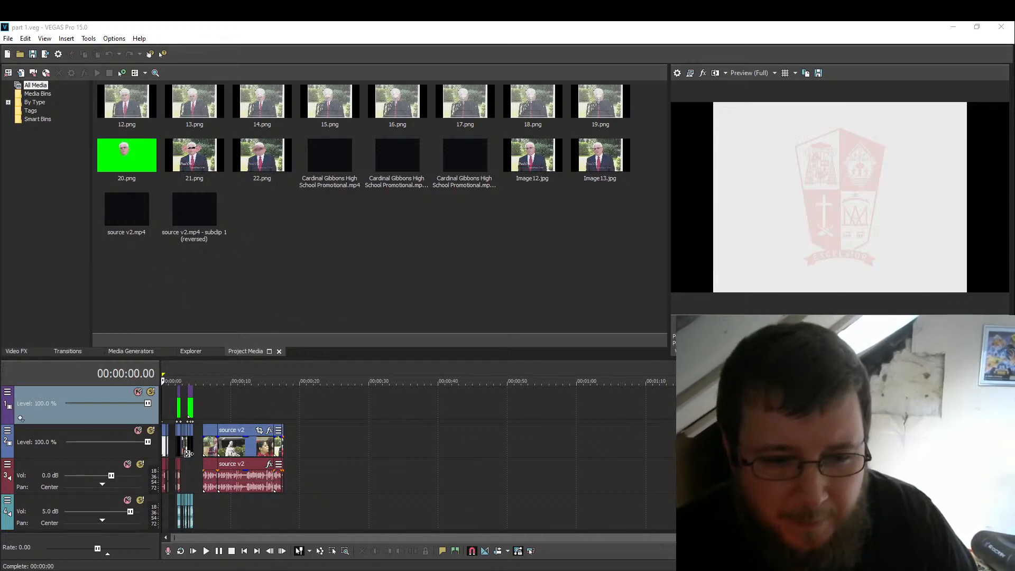
scroll(241, 427, up, 5)
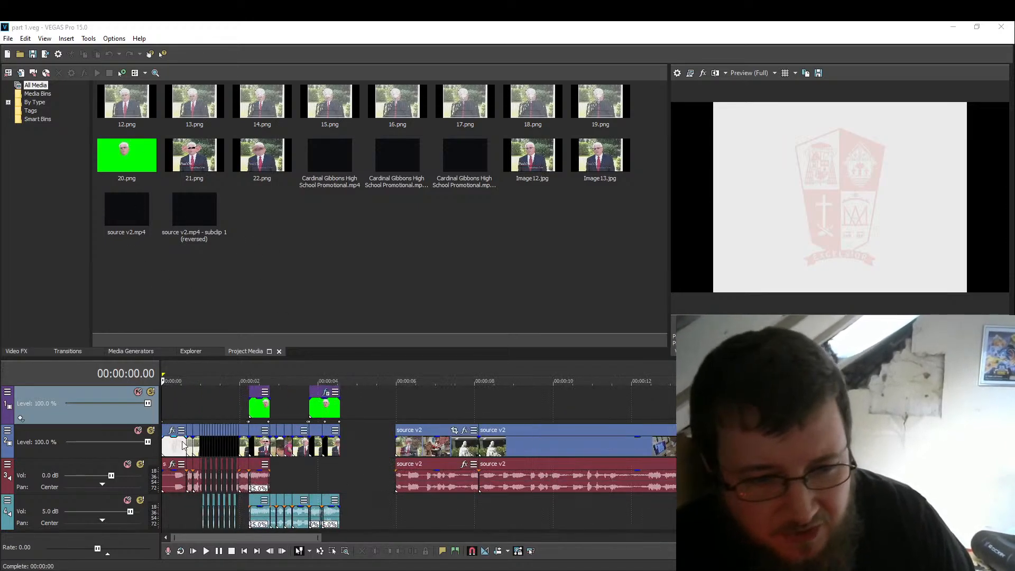
scroll(183, 445, up, 3)
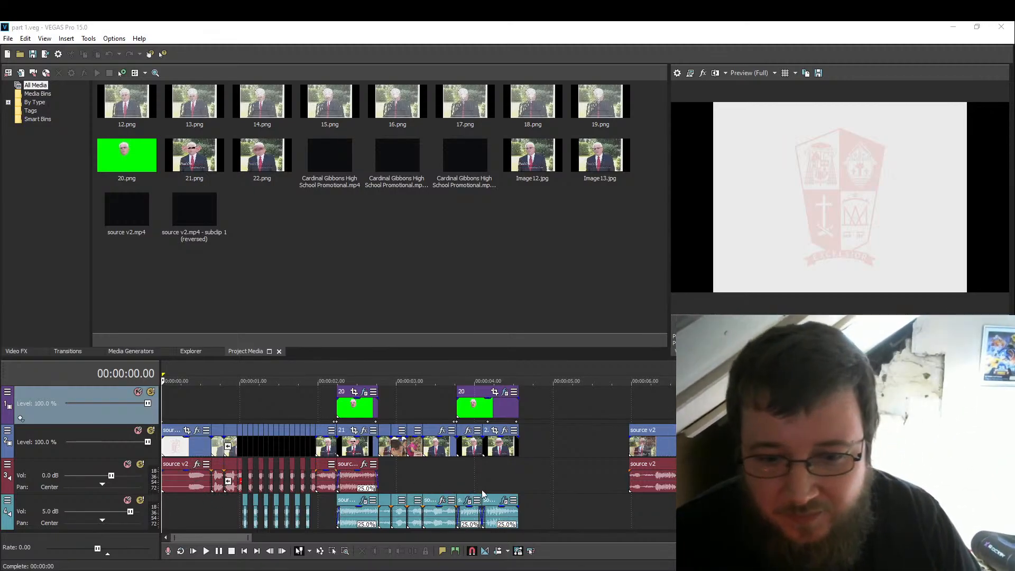
Step: Play back the remix from the start through the final stills
click(219, 551)
click(219, 551)
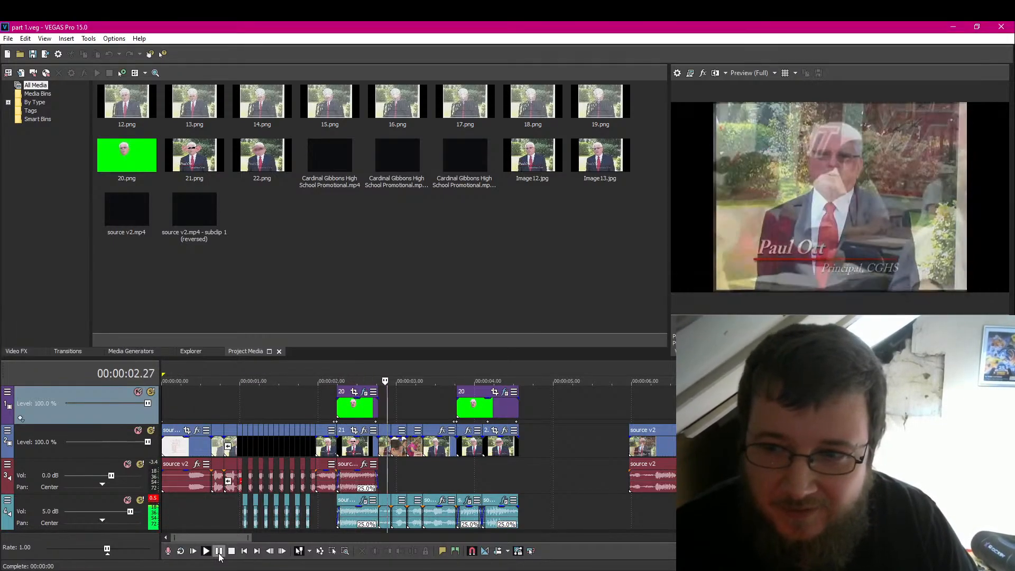
key(Return)
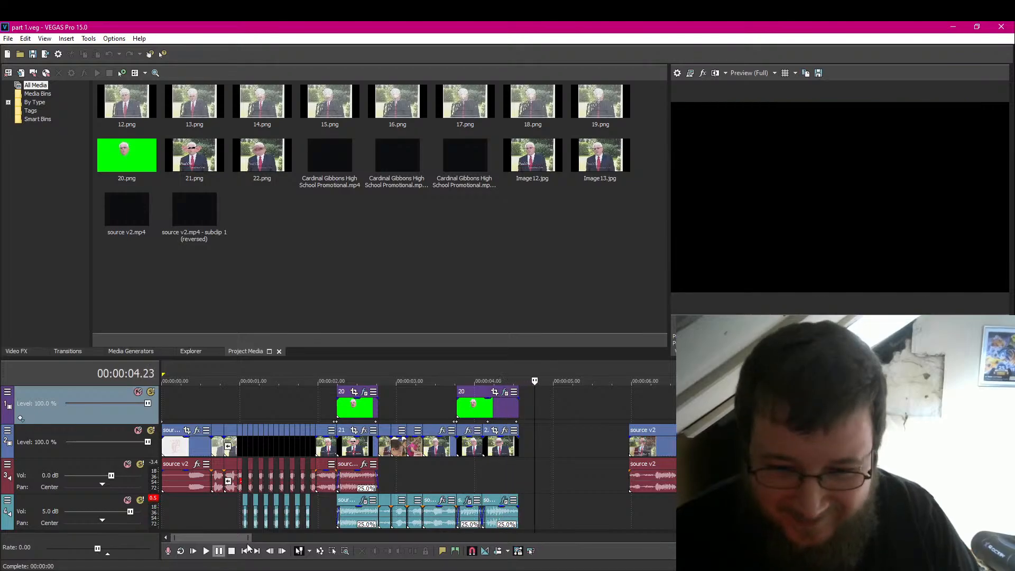
Step: Remove the Amplitude Modulation effect from the audio clip under still 22 and preview that clip
click(483, 513)
scroll(483, 513, up, 3)
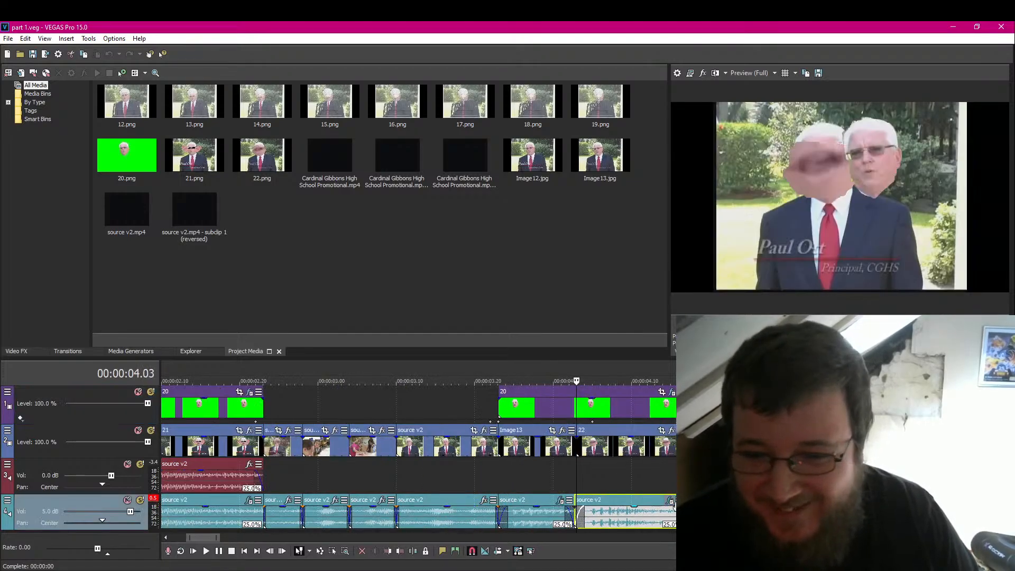
click(670, 501)
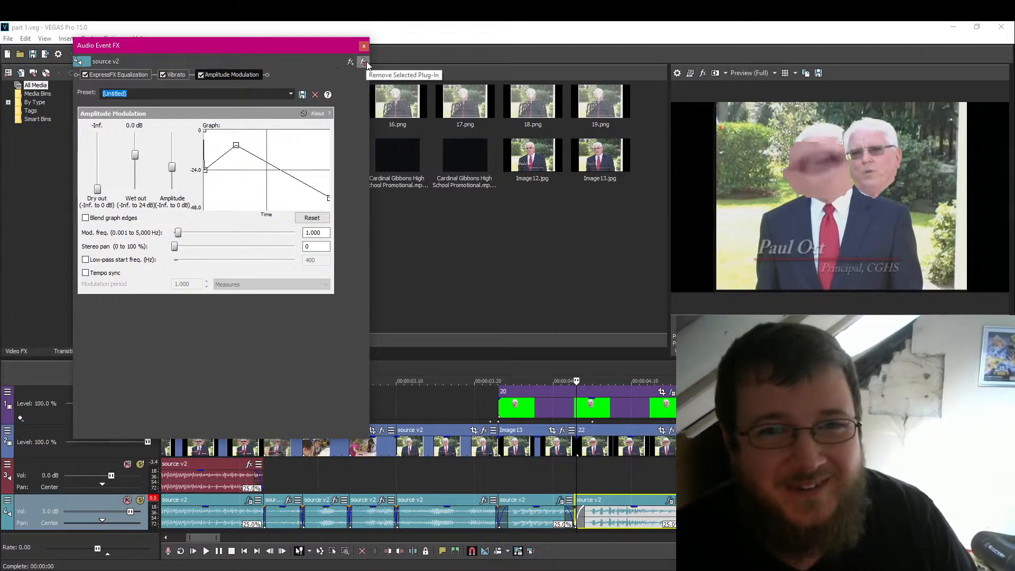
click(364, 62)
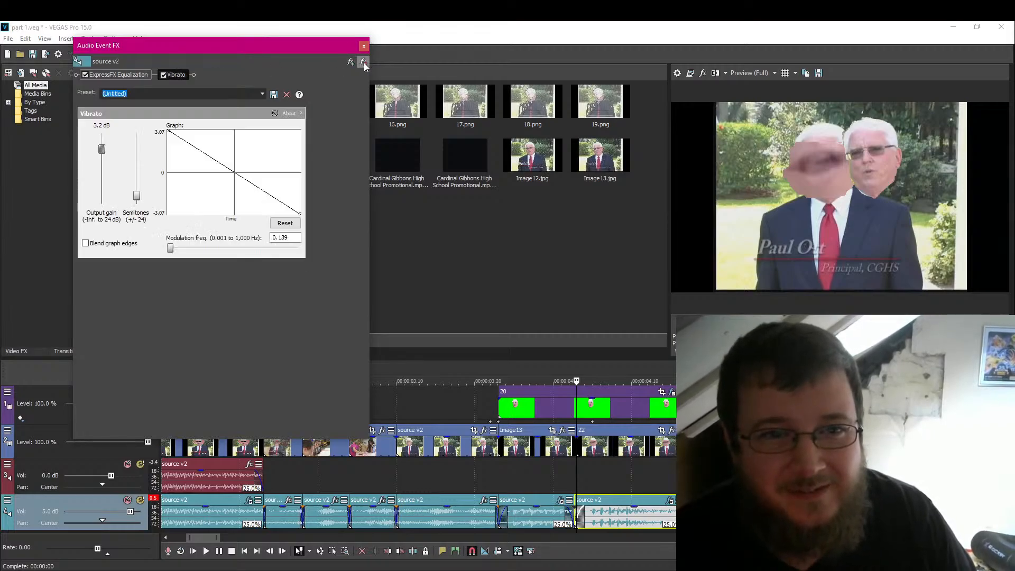
click(364, 49)
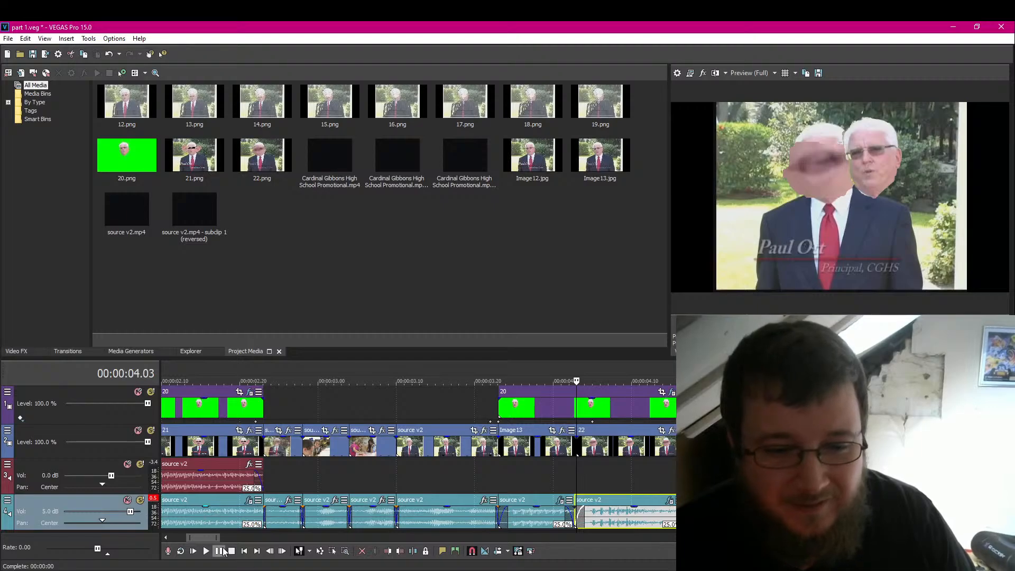
click(221, 551)
click(220, 551)
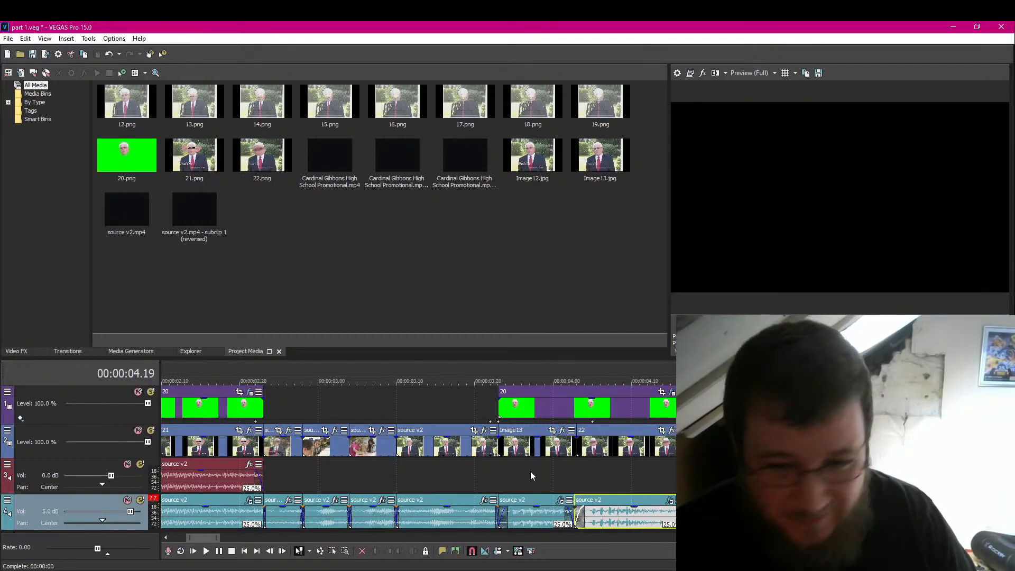
Step: Raise the Vibrato modulation frequency on the audio clip under still 22 to about 1.959 Hz and preview the sound
click(577, 474)
click(670, 500)
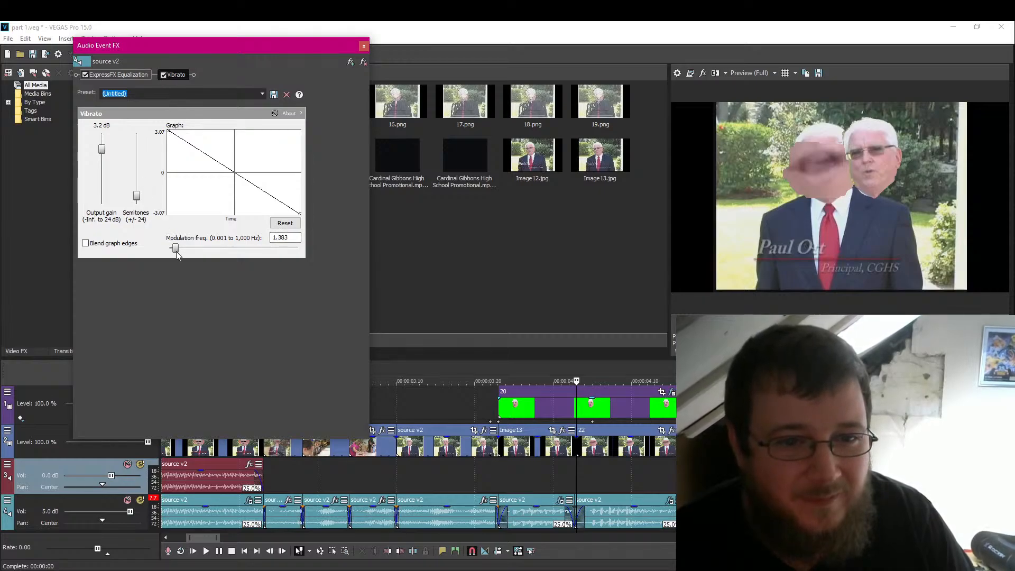
drag(177, 256, 179, 256)
click(364, 47)
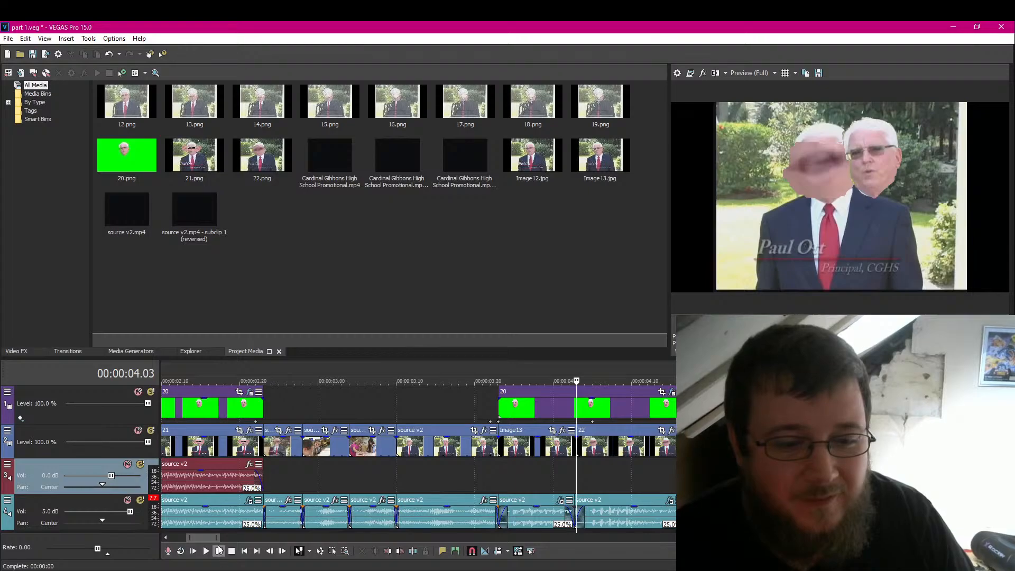
key(space)
click(219, 551)
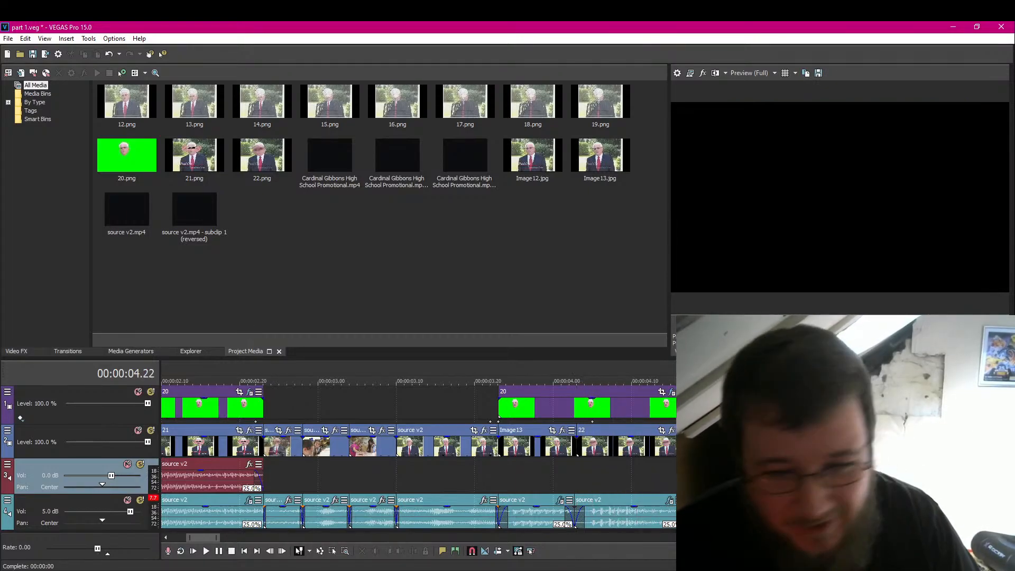
click(579, 472)
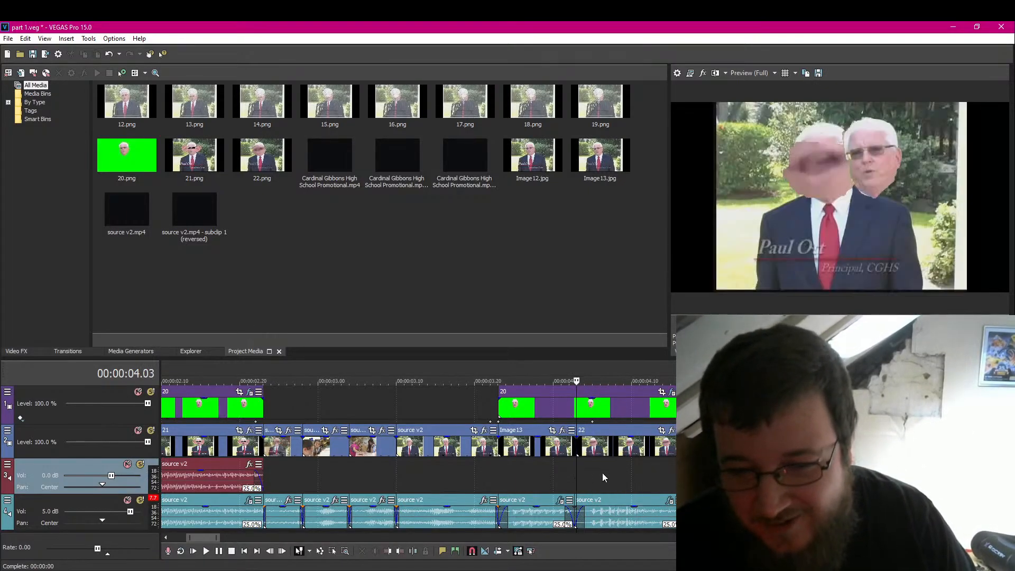
click(669, 499)
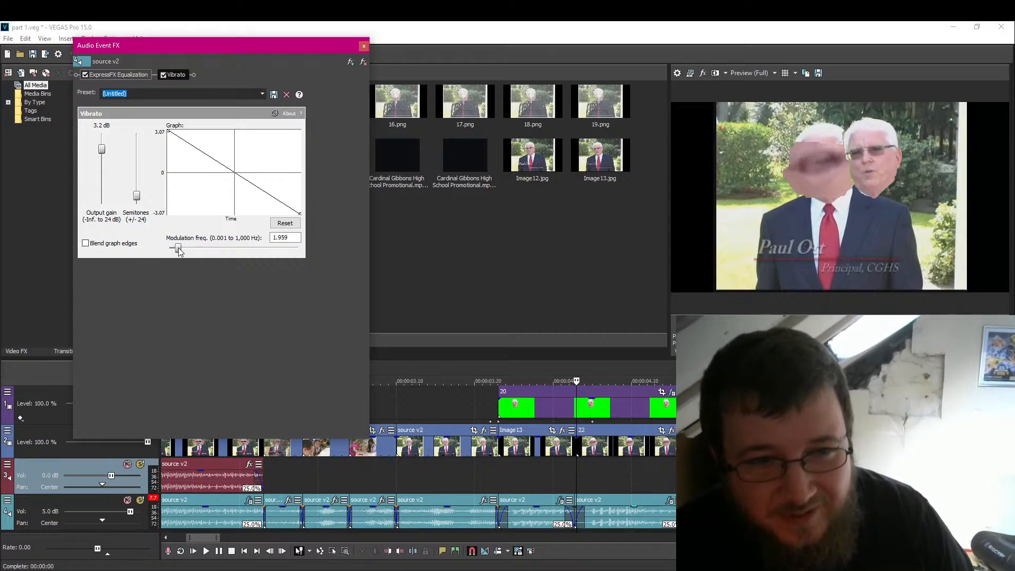
click(364, 46)
click(220, 552)
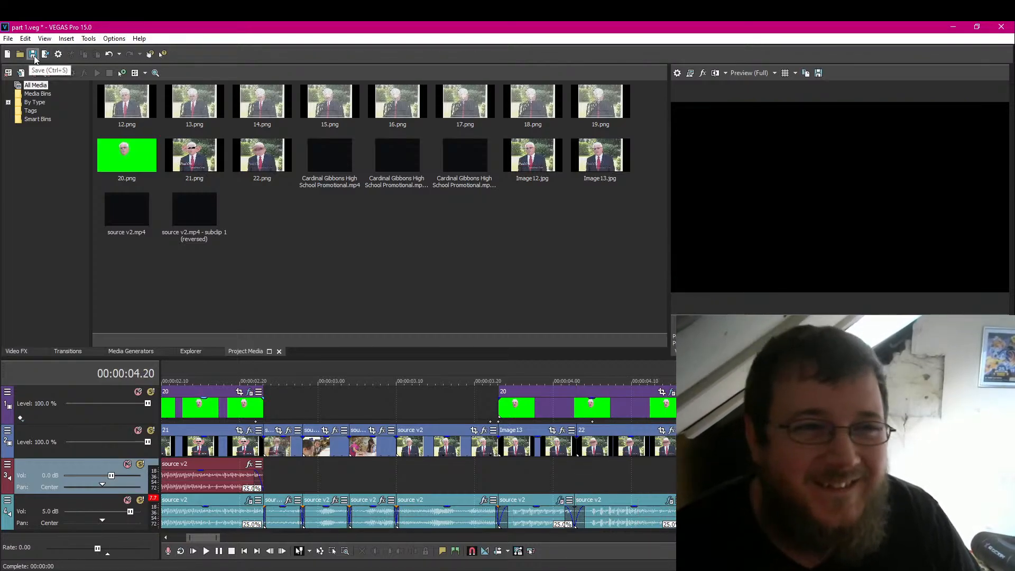
Step: Save the project and play back the whole remix from the start
click(33, 54)
click(501, 476)
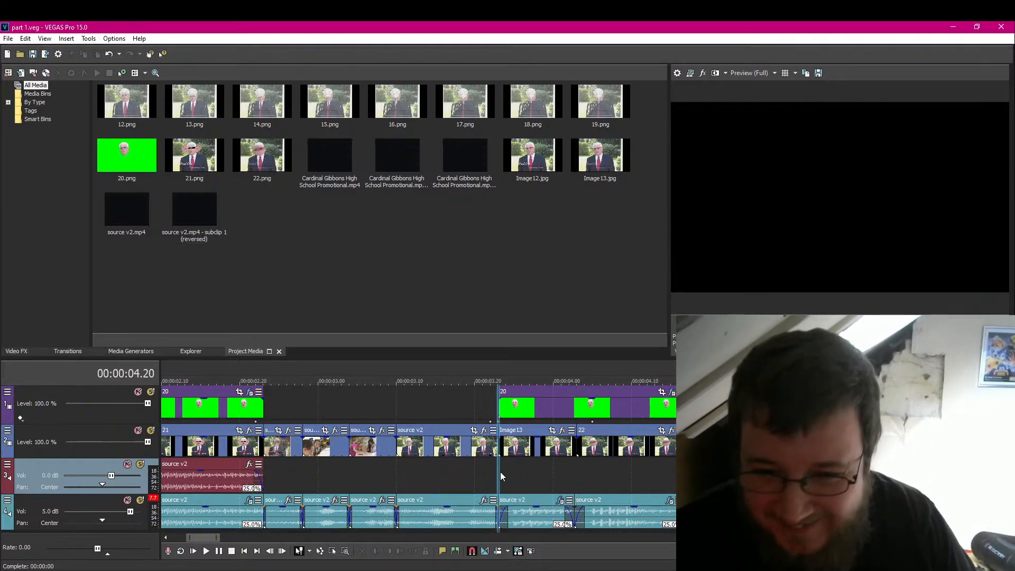
click(582, 446)
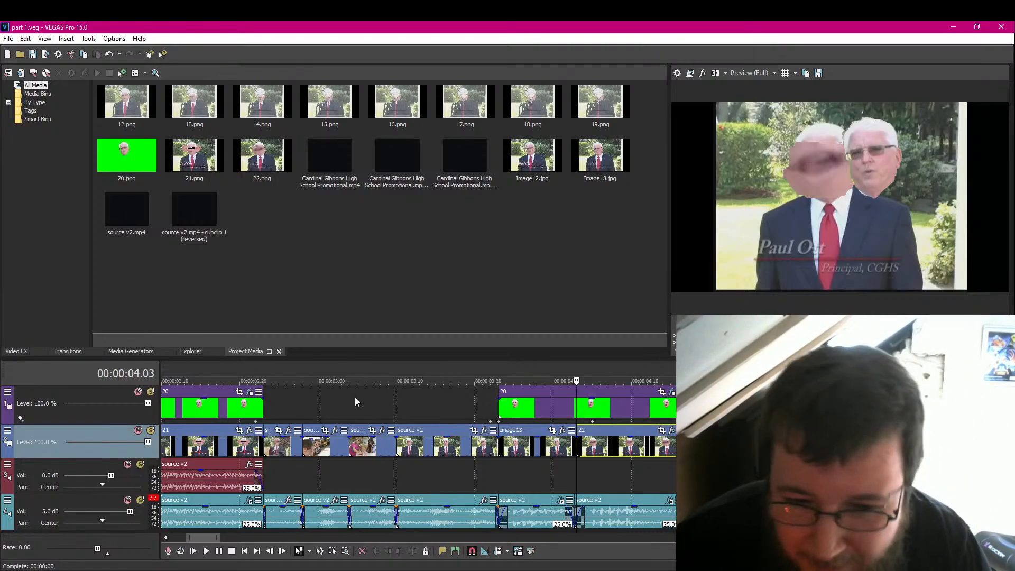
click(263, 408)
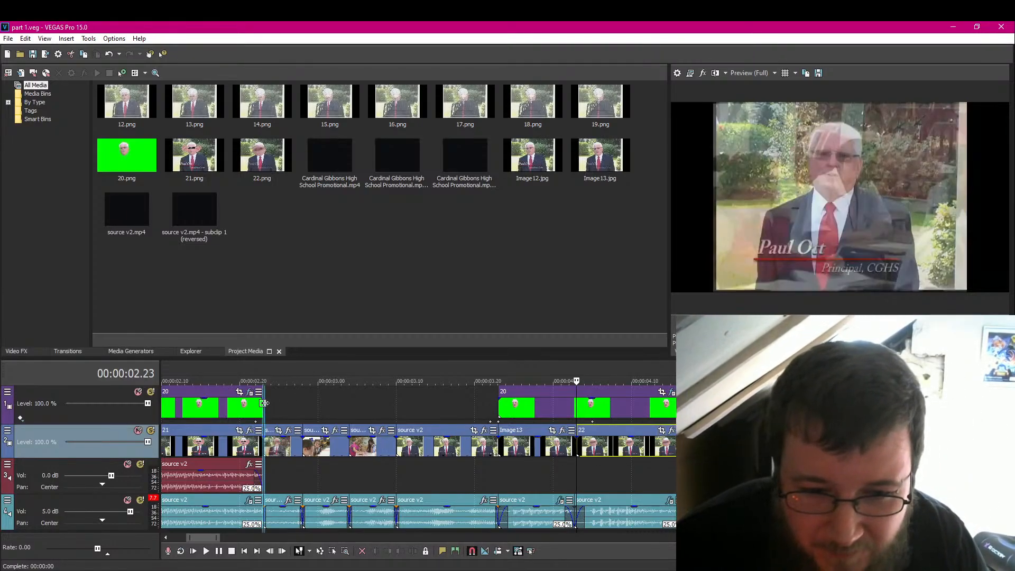
click(246, 551)
scroll(317, 407, down, 3)
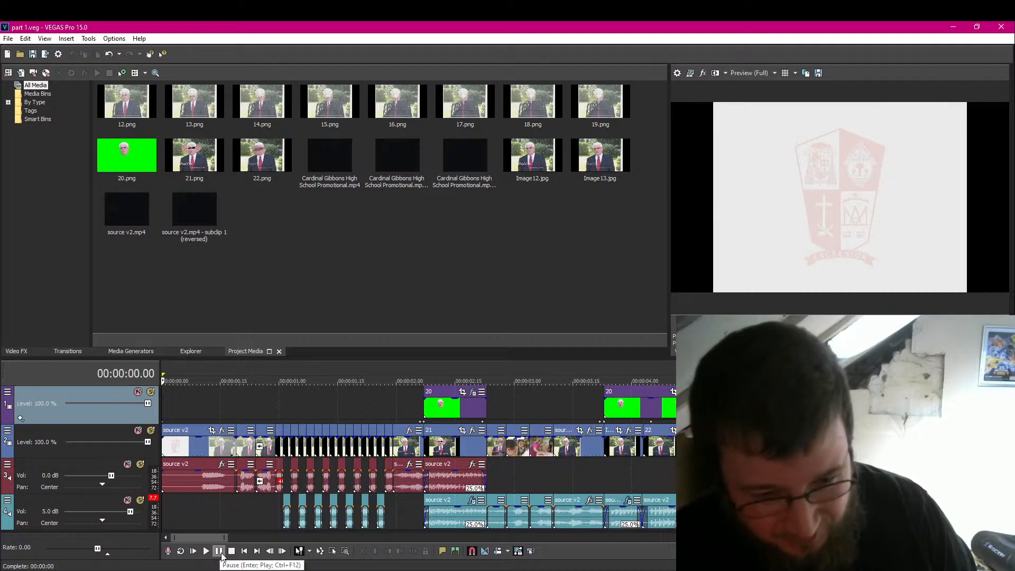
click(219, 551)
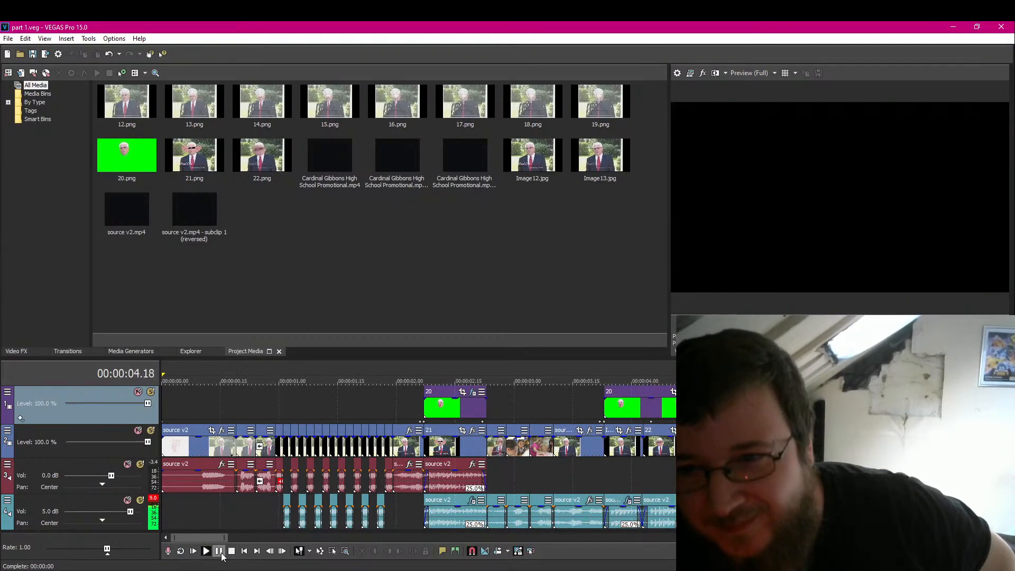
click(220, 552)
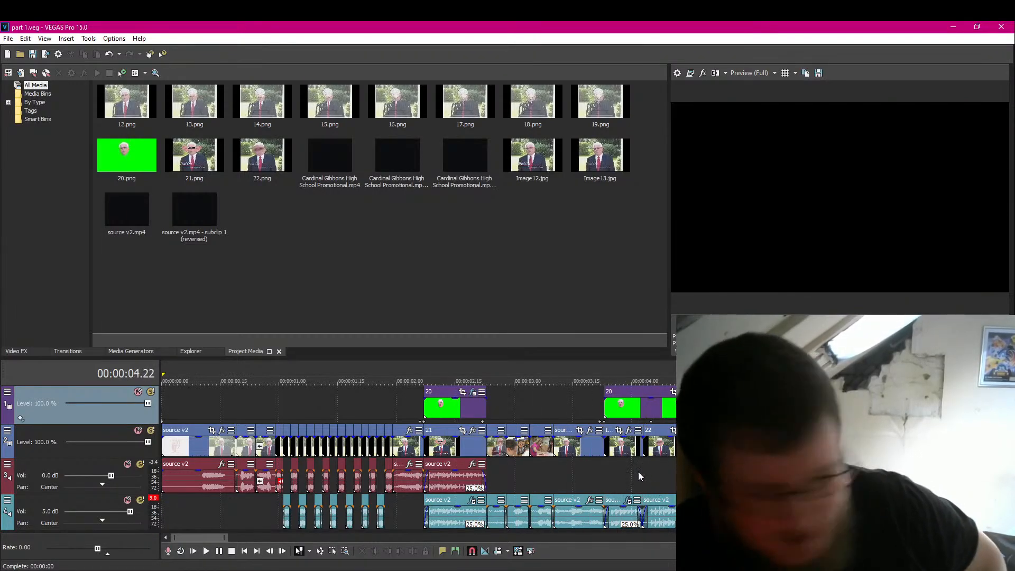
Step: Keyframe still 22's Pan/Crop position at about X 914.8, Y 537.3 at its start and X 1,061, Y 537.3 at frame 2
click(636, 471)
scroll(519, 479, right, 2)
scroll(637, 467, up, 2)
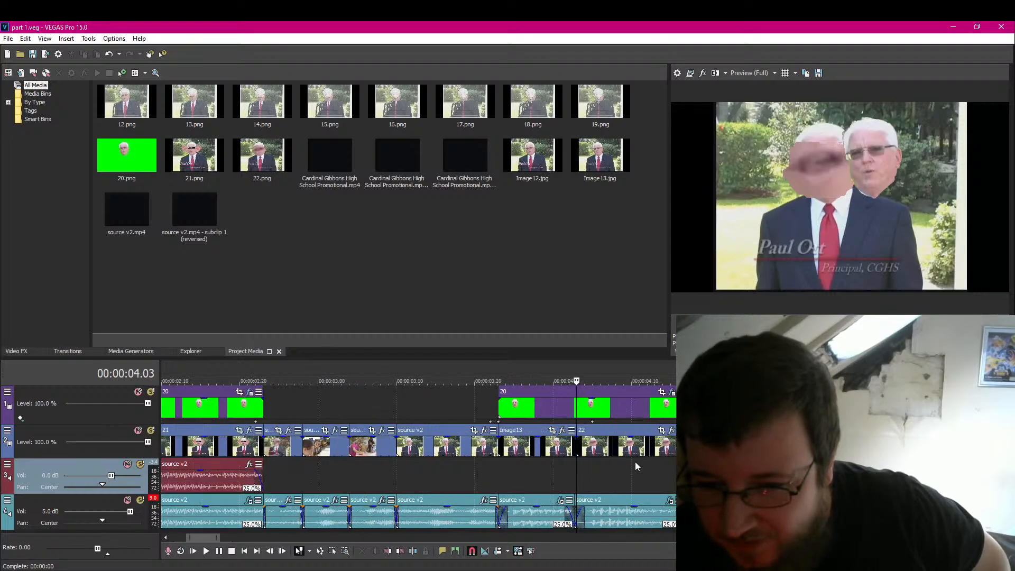
click(661, 432)
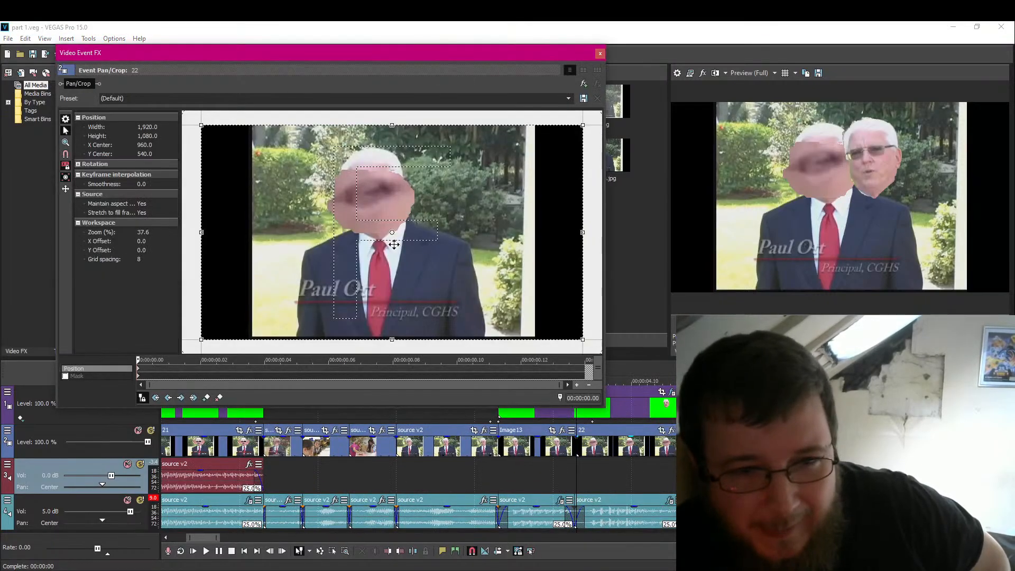
drag(310, 247, 351, 253)
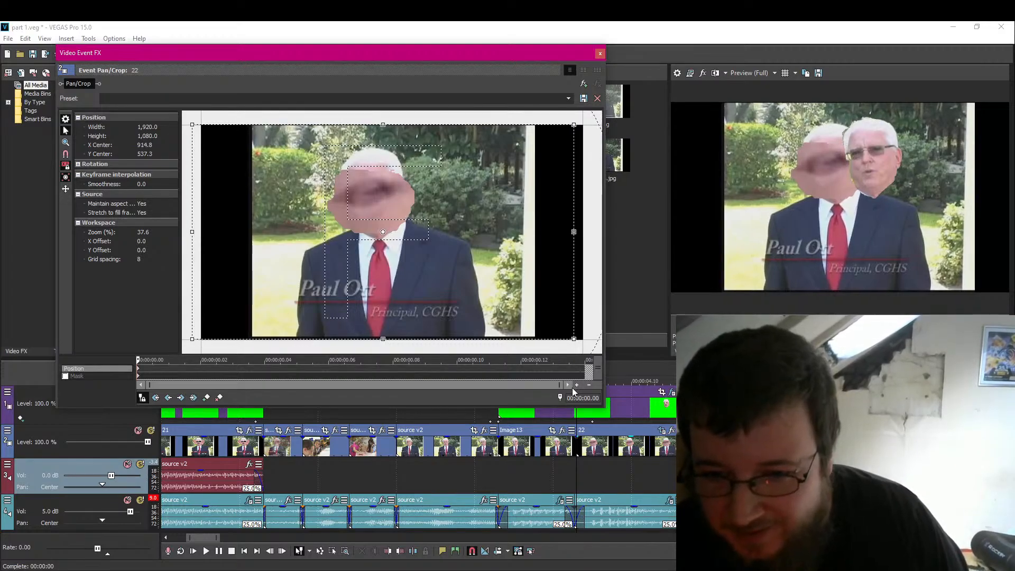
click(584, 444)
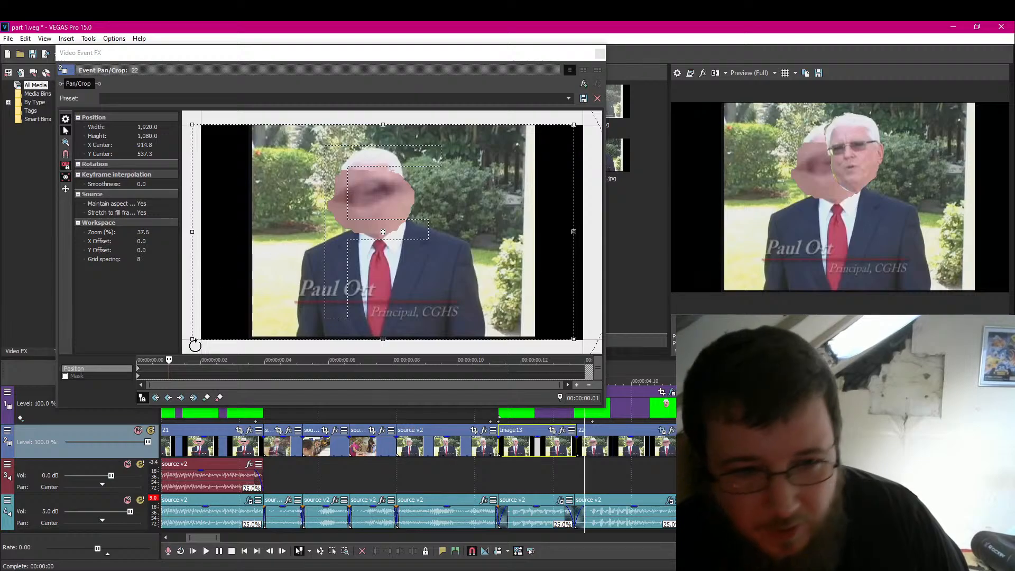
key(Right)
drag(455, 259, 479, 250)
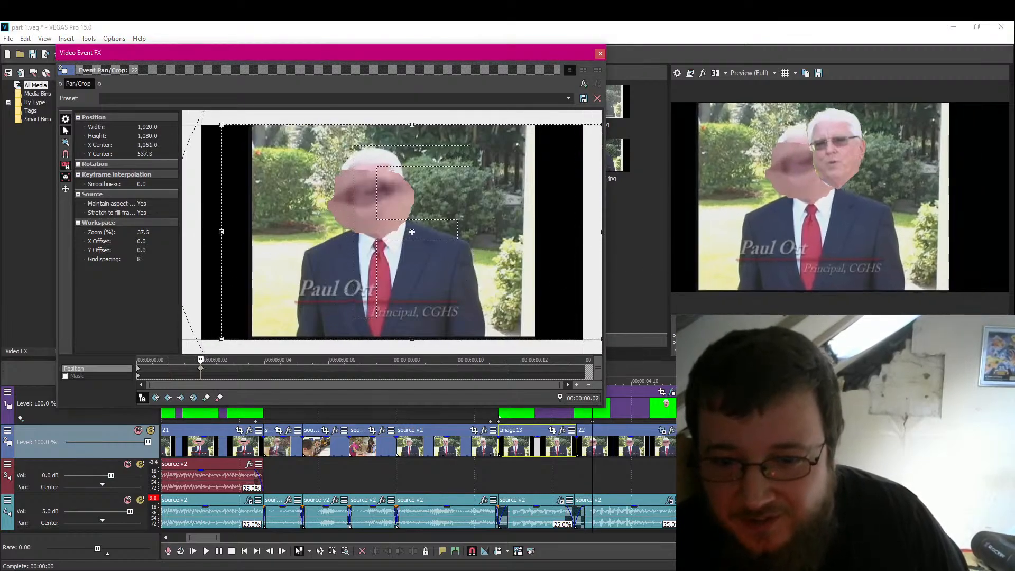
Step: Add Pan/Crop position keyframes to still 22 at frames 4, 5 and 7, with X about 869.7 at frame 4 and 875 at frame 7
click(610, 450)
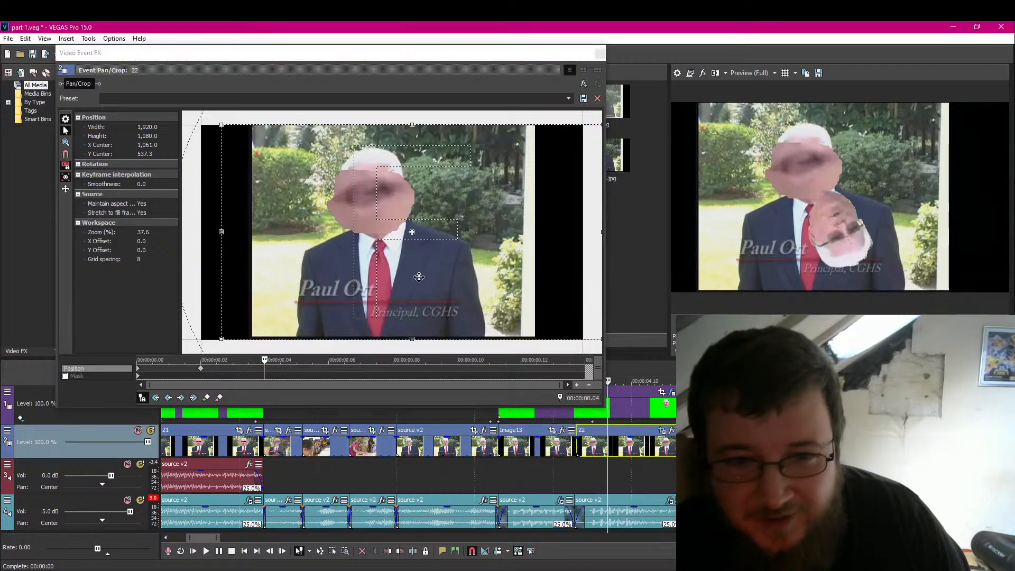
drag(419, 277, 384, 280)
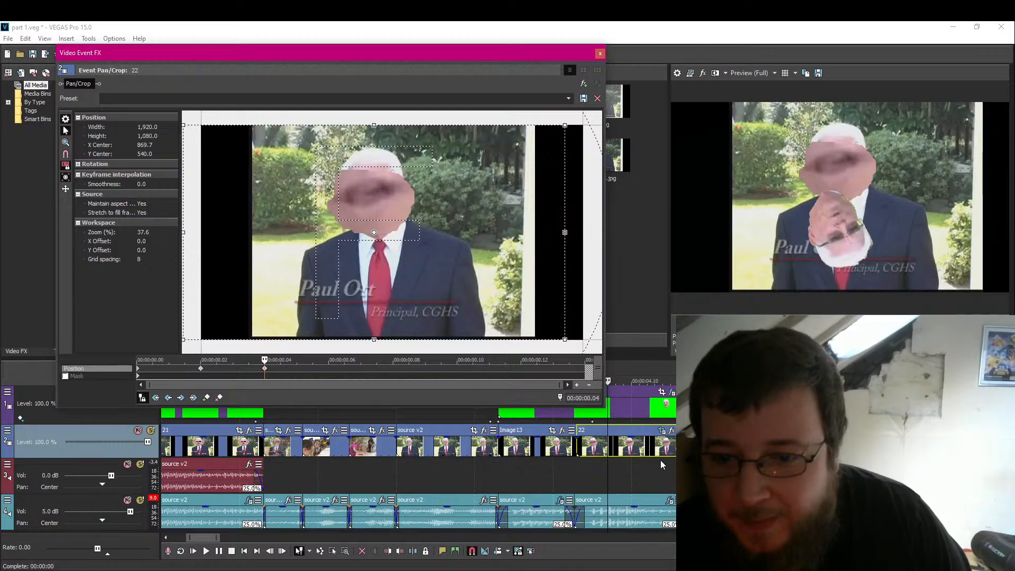
click(617, 451)
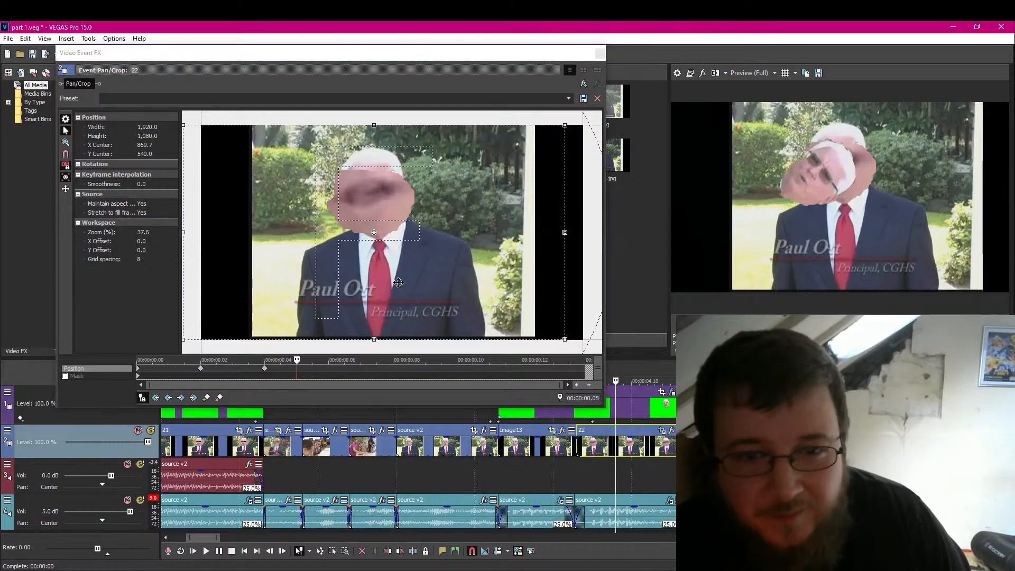
drag(416, 290, 479, 269)
click(632, 450)
click(477, 273)
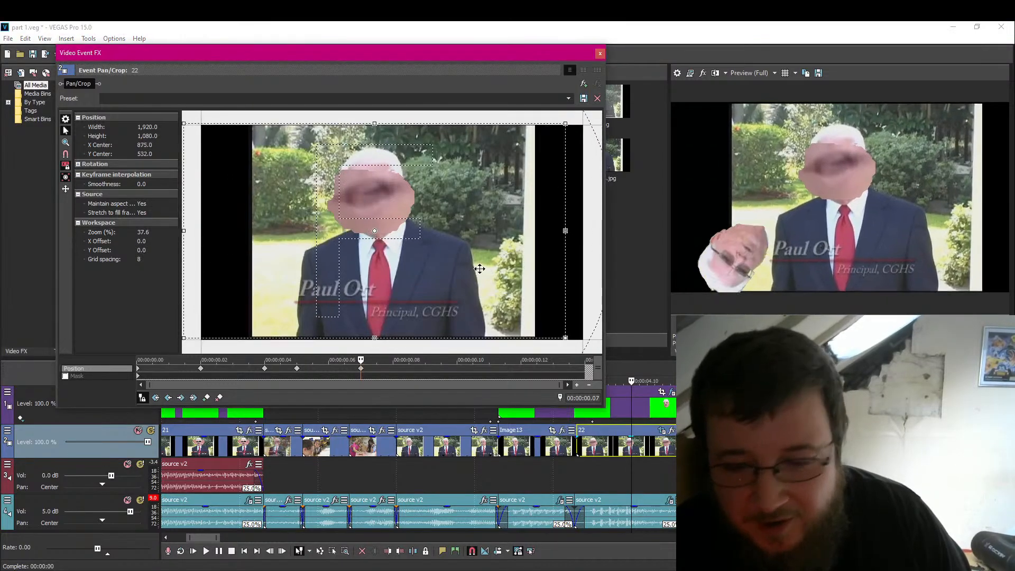
Step: Shift still 22 to about X 1,289.4, Y 574.5 at frame 9, reposition it again near its end, and close Pan/Crop
click(646, 450)
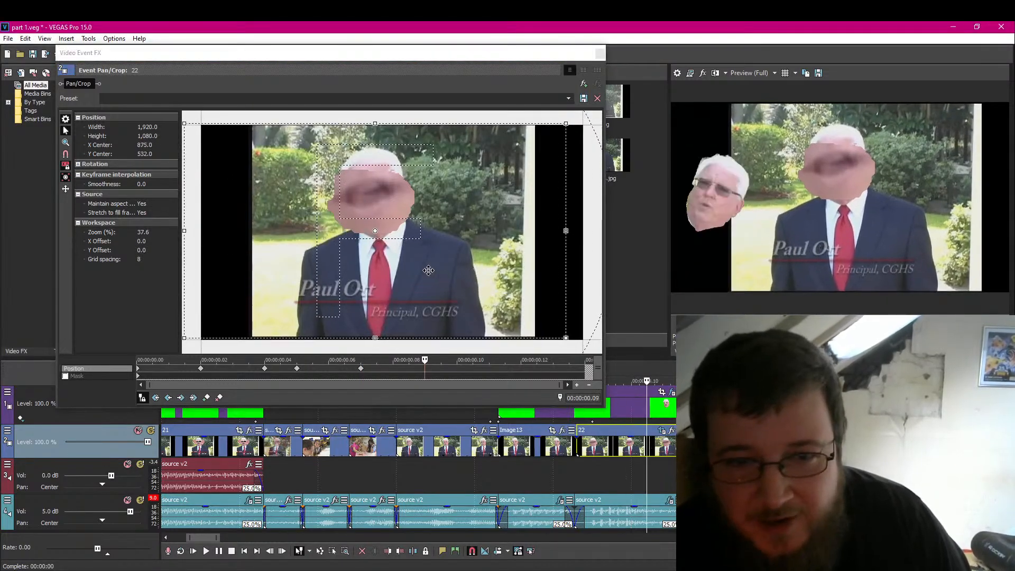
drag(429, 267, 511, 276)
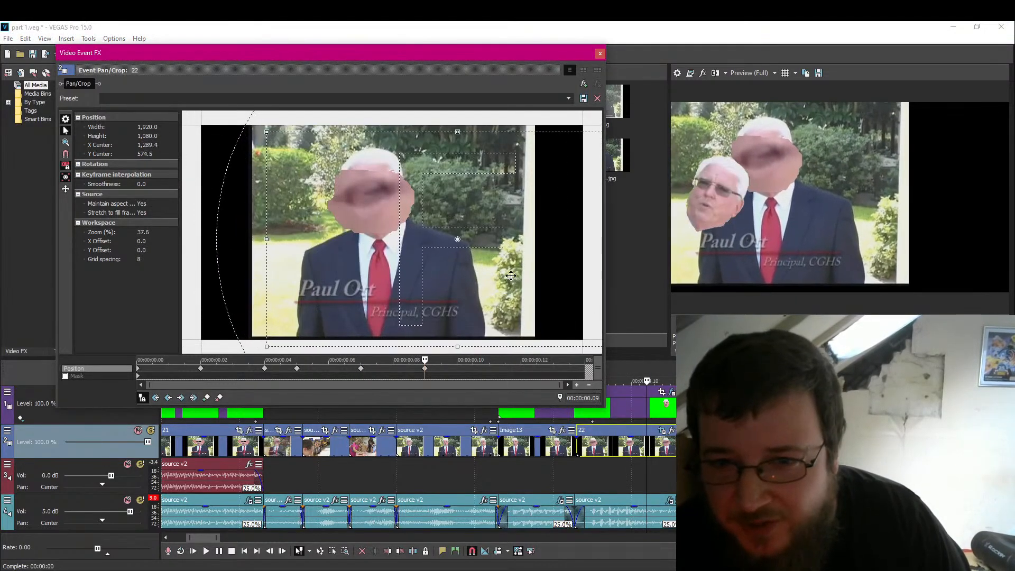
click(662, 447)
drag(530, 326, 526, 302)
click(676, 451)
click(600, 54)
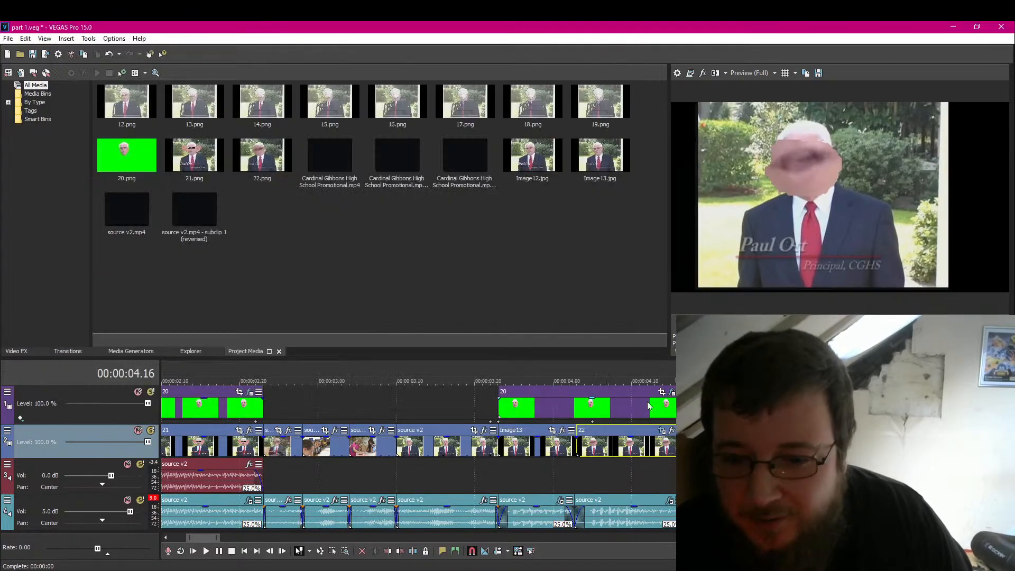
Step: Copy the source v2 audio event under still 22 and paste it onto the third track at 00:00:04.03
right_click(617, 525)
click(669, 267)
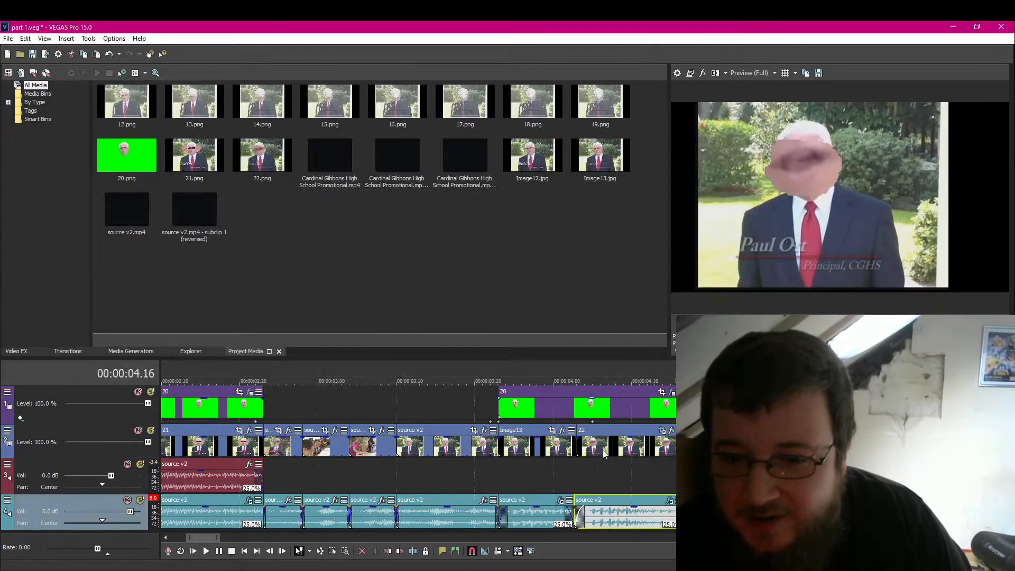
click(578, 479)
key(ctrl+v)
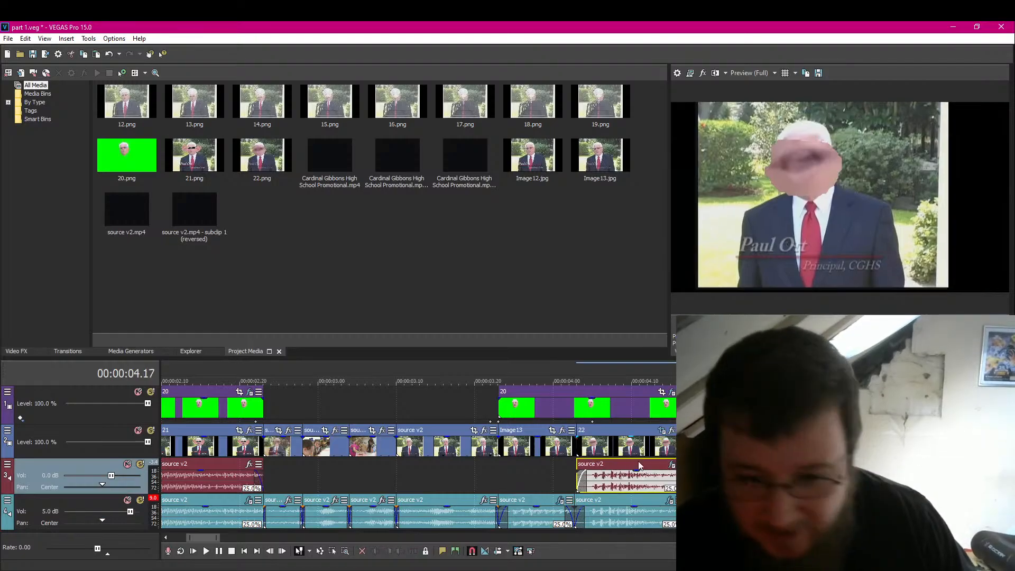
click(577, 479)
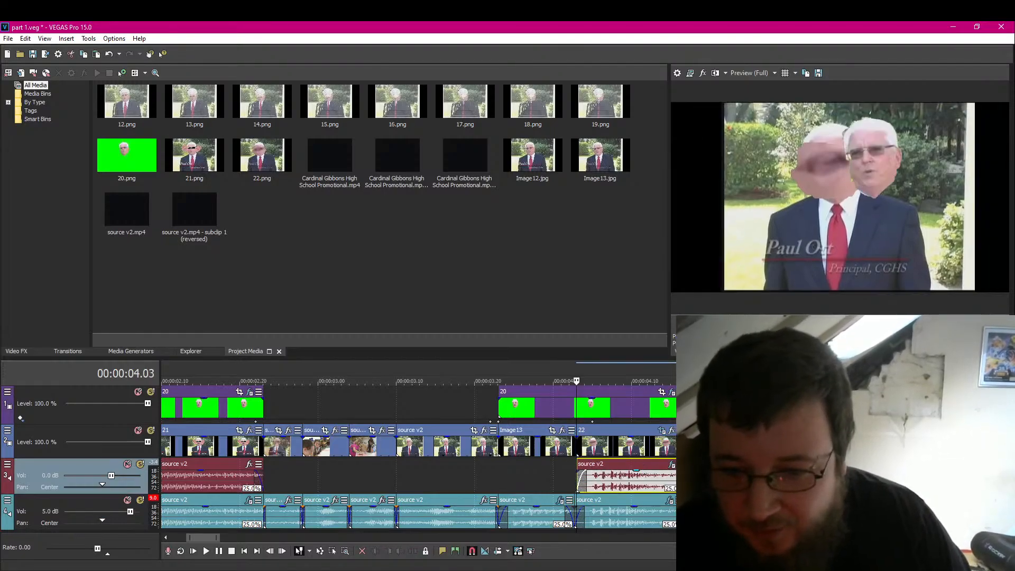
Step: Add the Amplitude Modulation plug-in to the pasted source v2 event's audio effects chain
click(671, 466)
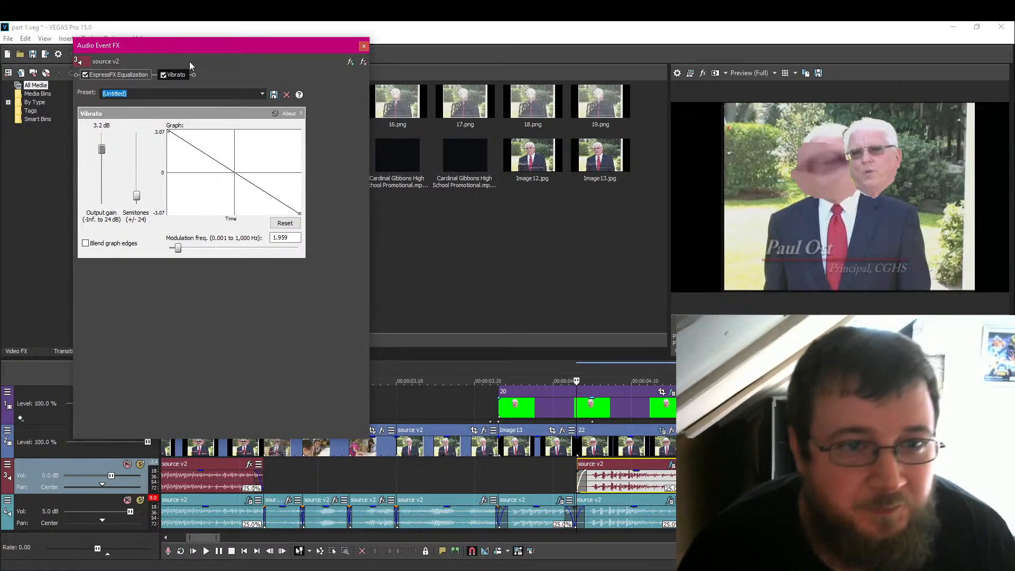
click(350, 61)
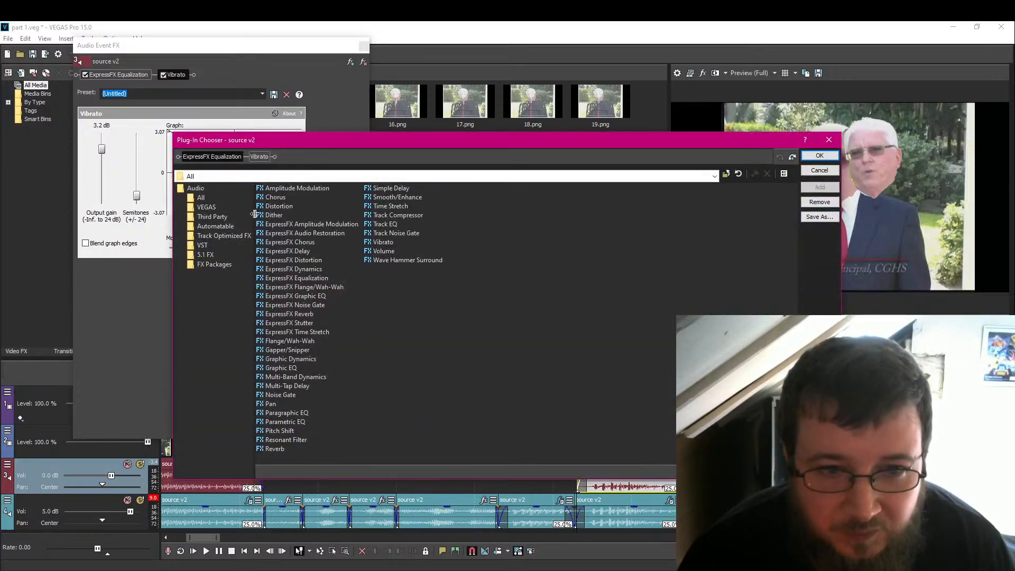
double_click(301, 190)
key(Return)
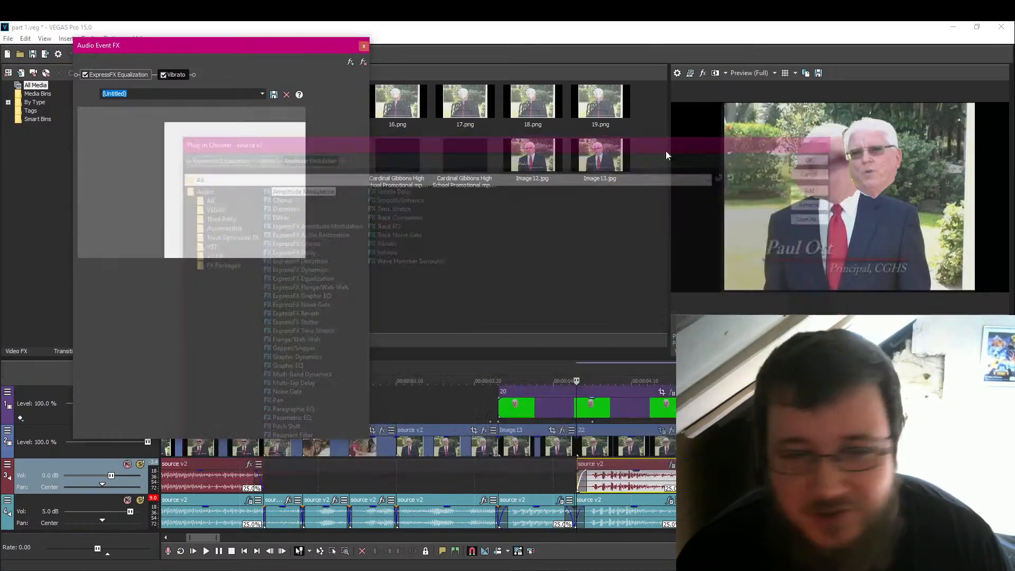
Step: Shape the Amplitude Modulation graph into a rising line from about -35 dB at its start to -7.2 dB at its end
drag(205, 170, 204, 130)
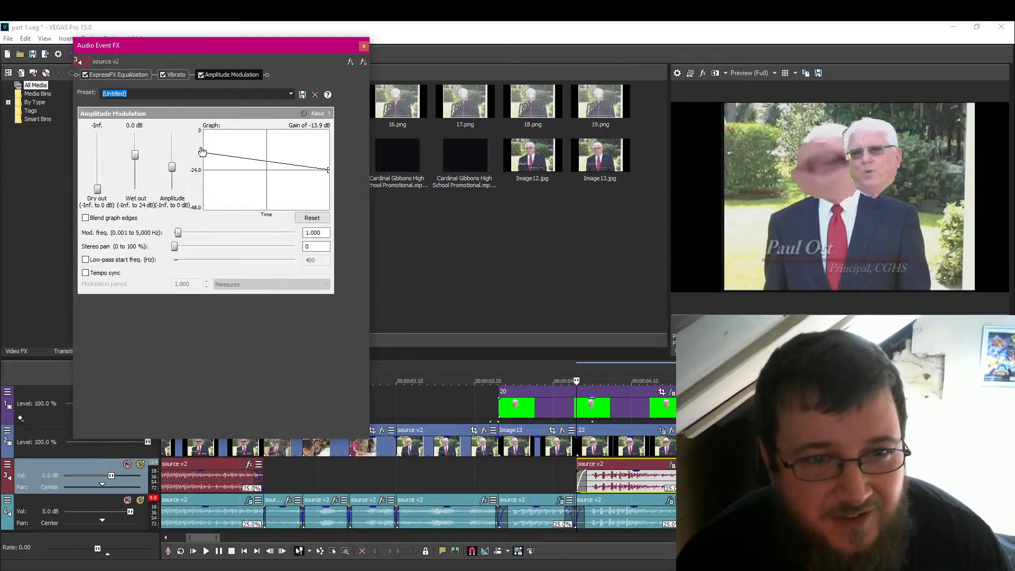
drag(329, 171, 329, 191)
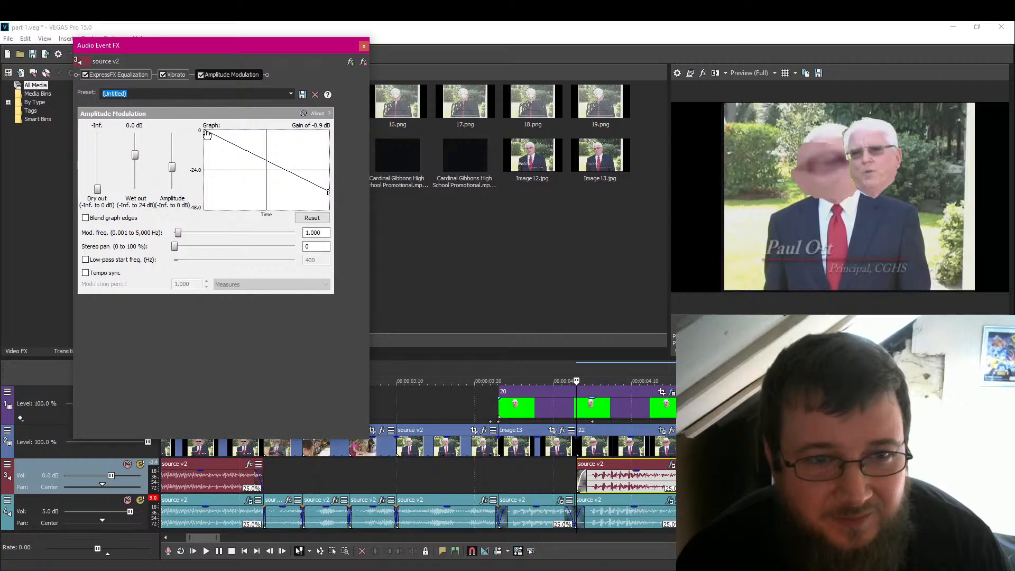
drag(205, 133, 197, 195)
mouse_move(327, 192)
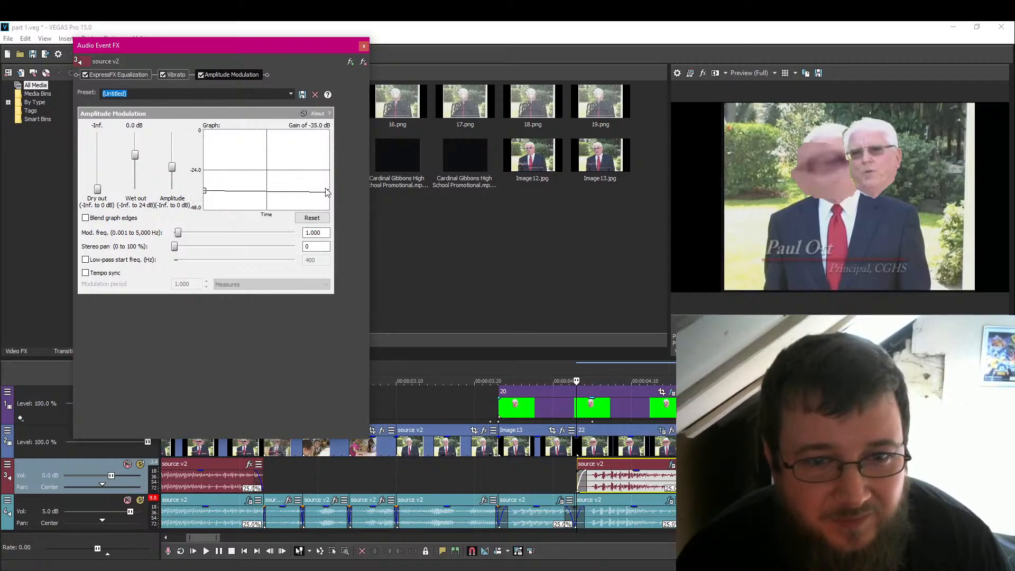
drag(328, 192, 329, 142)
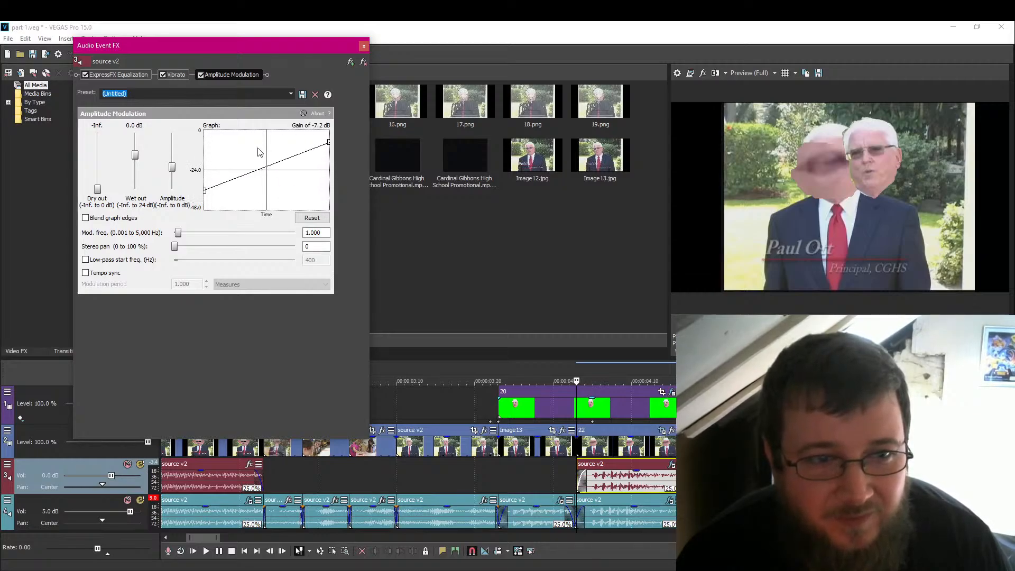
Step: Raise the modulation's Amplitude for a graph floor of -28.0 and set Dry out to 0.0 dB and Wet out to -2.7 dB
drag(174, 173, 175, 159)
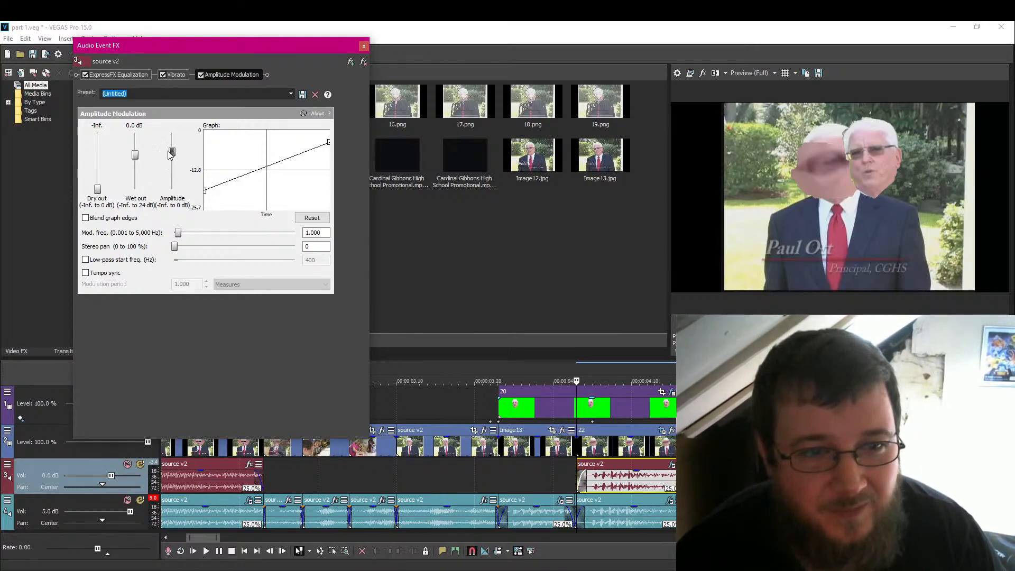
mouse_move(174, 153)
mouse_down()
mouse_move(175, 193)
mouse_move(177, 159)
mouse_up()
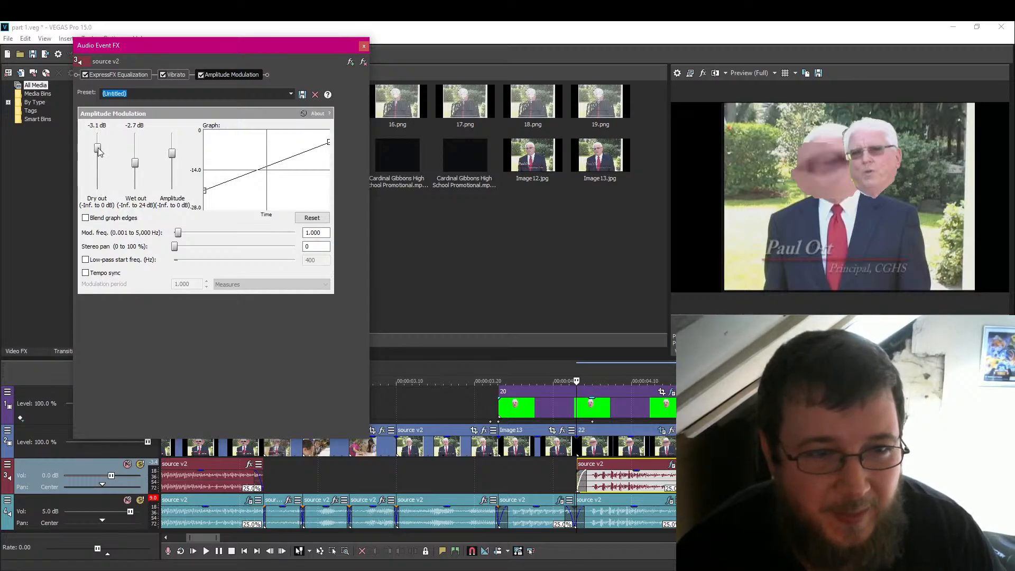
drag(98, 143, 98, 132)
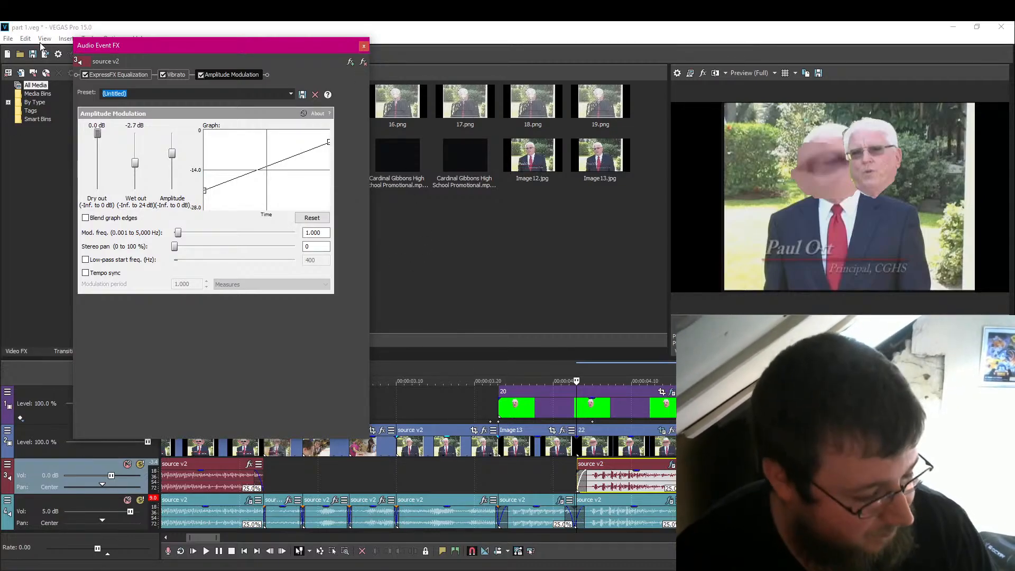
Step: Play back the section from the start of Image13, then raise the Amplitude slightly for a graph floor of -22.7
click(482, 481)
click(500, 472)
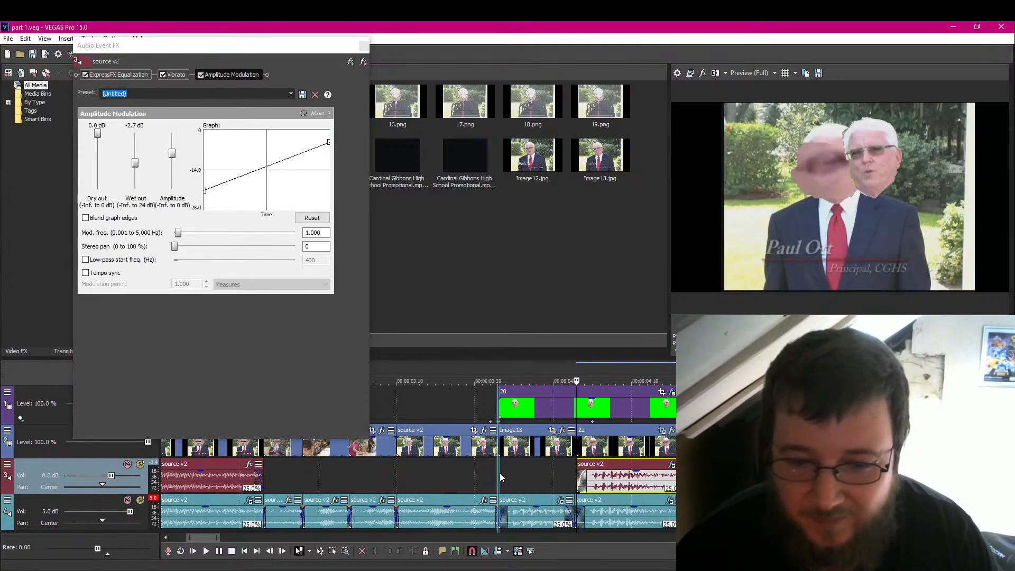
click(219, 552)
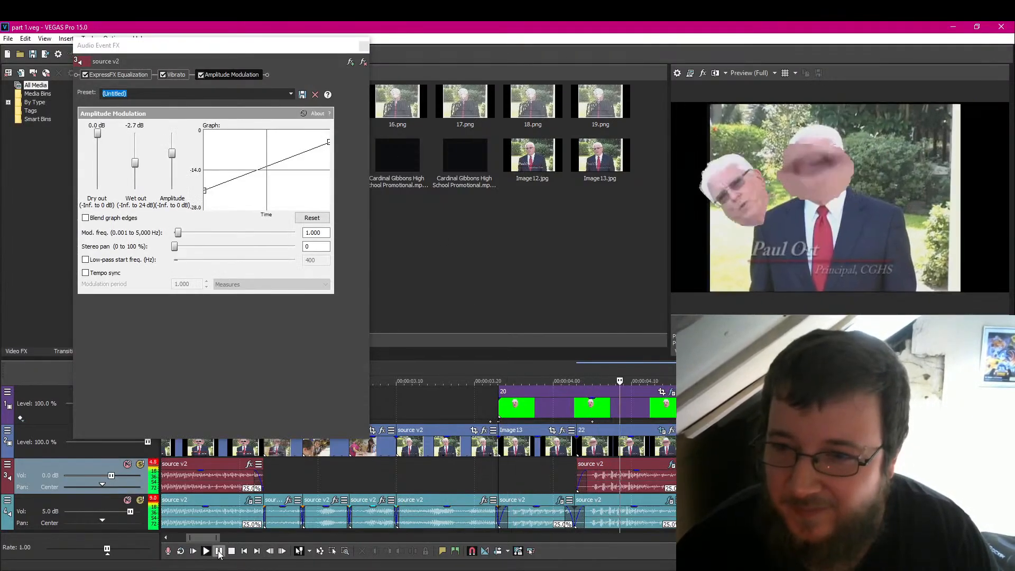
key(space)
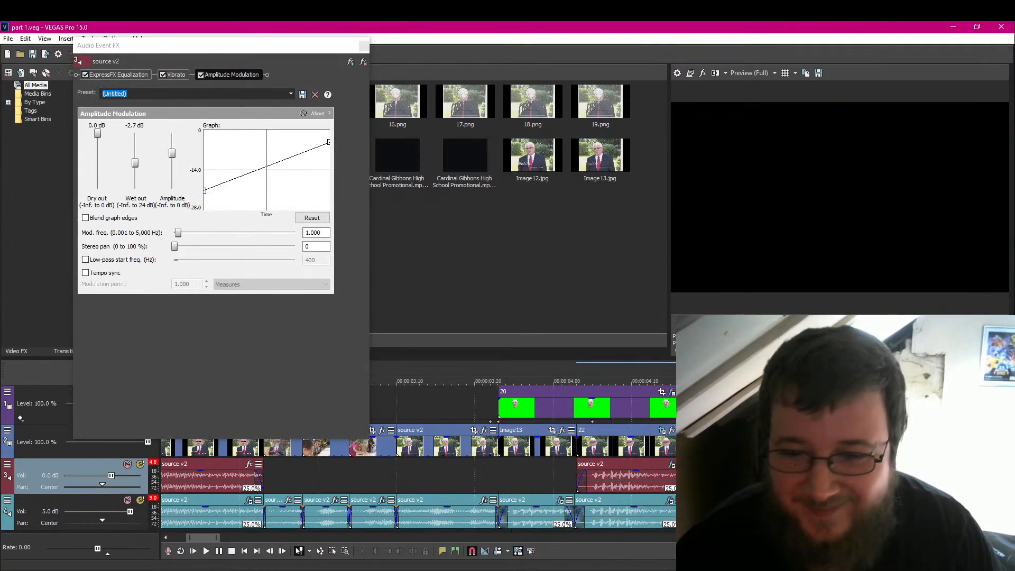
click(174, 157)
drag(172, 148, 172, 151)
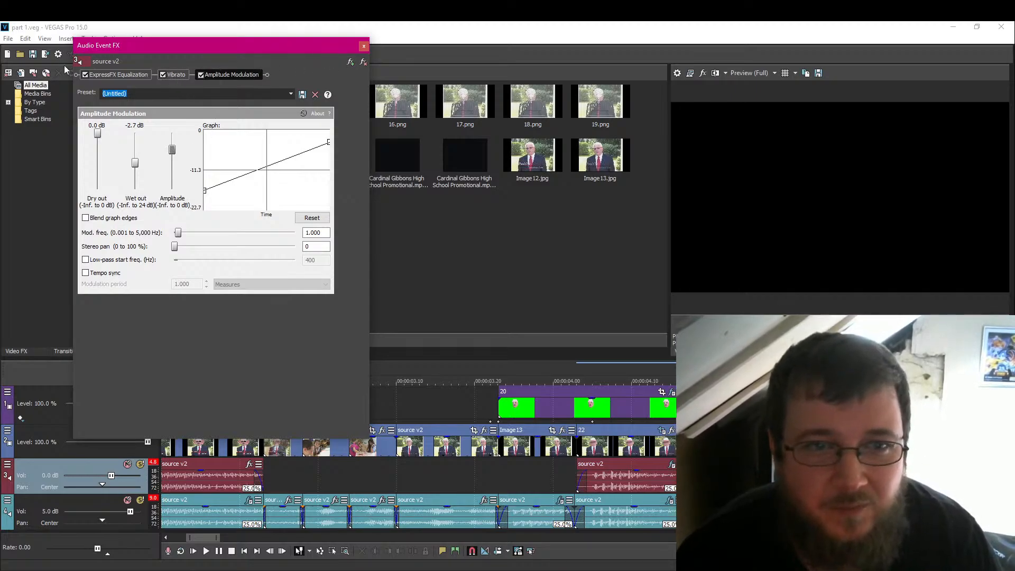
Step: Add the ExpressFX Reverb plug-in to the end of the pasted source v2 event's audio effects chain
click(351, 61)
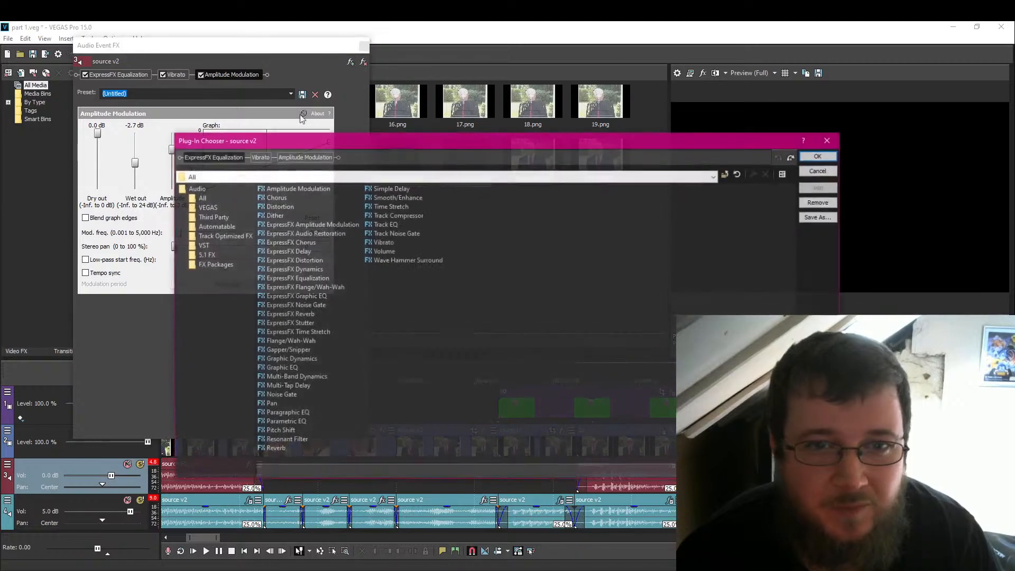
click(274, 449)
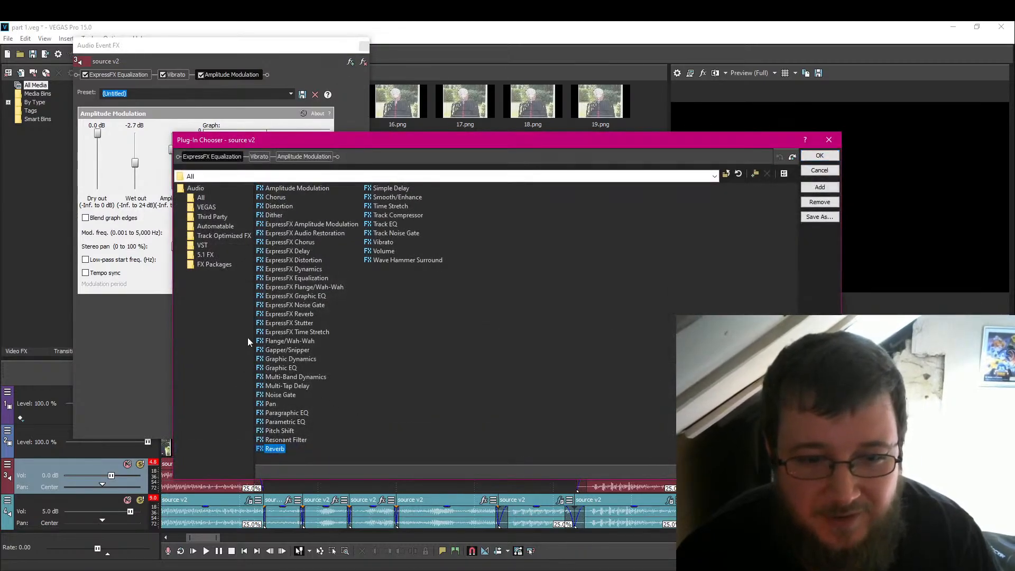
click(290, 314)
click(819, 187)
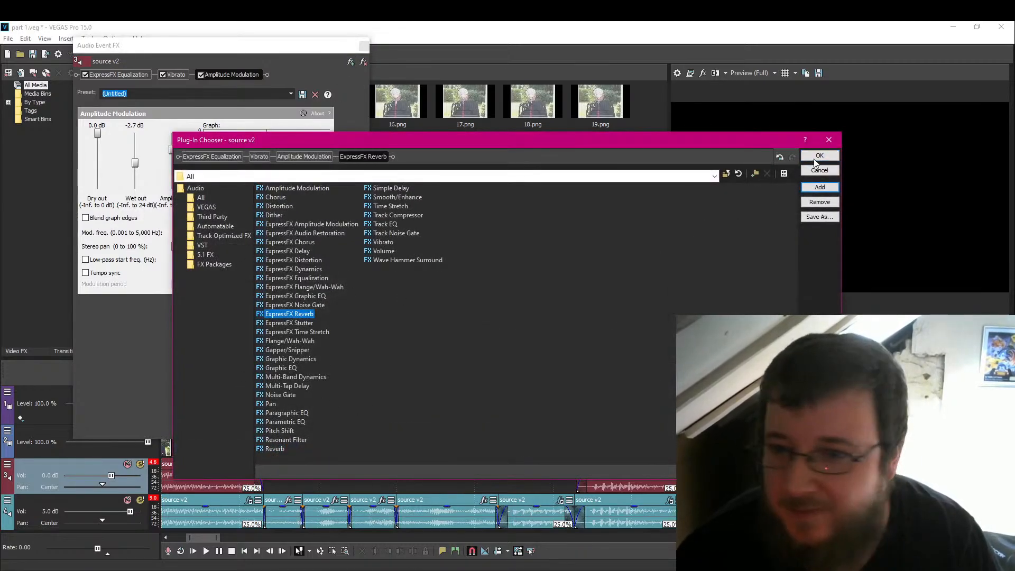
click(819, 156)
Step: Set the reverb to the Metal tank room type with 100% reverb and room size 39.0, and close the audio effects
click(175, 129)
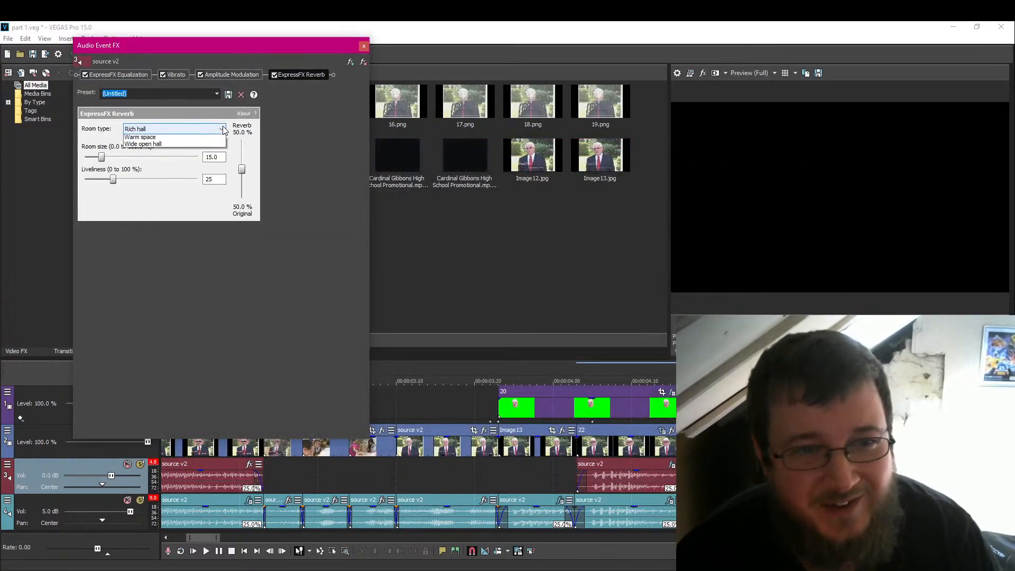
click(191, 172)
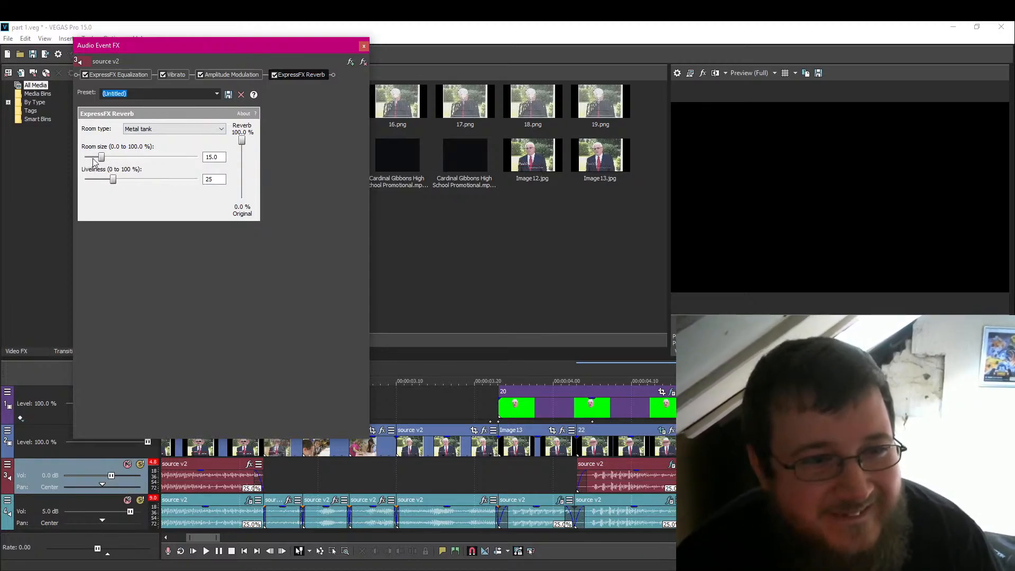
drag(102, 161, 131, 165)
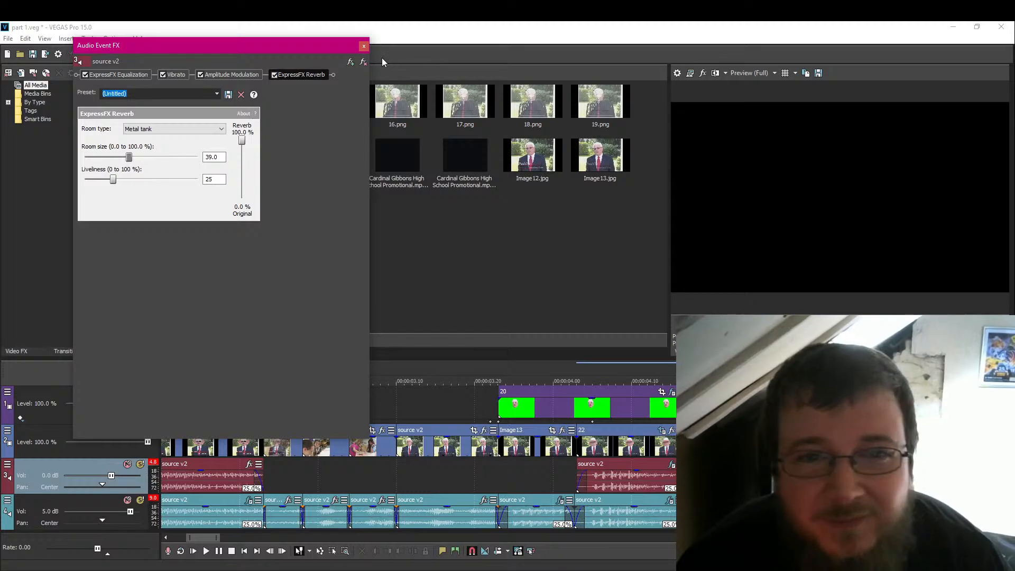
click(364, 46)
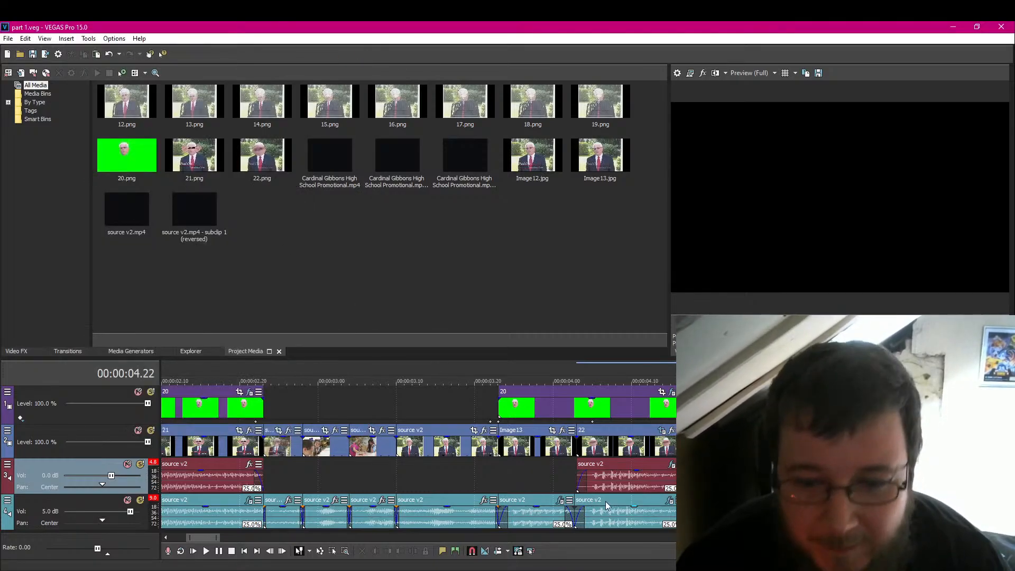
Step: Play back the ending of the remix from 00:00:02.24 to hear the reverb
click(271, 469)
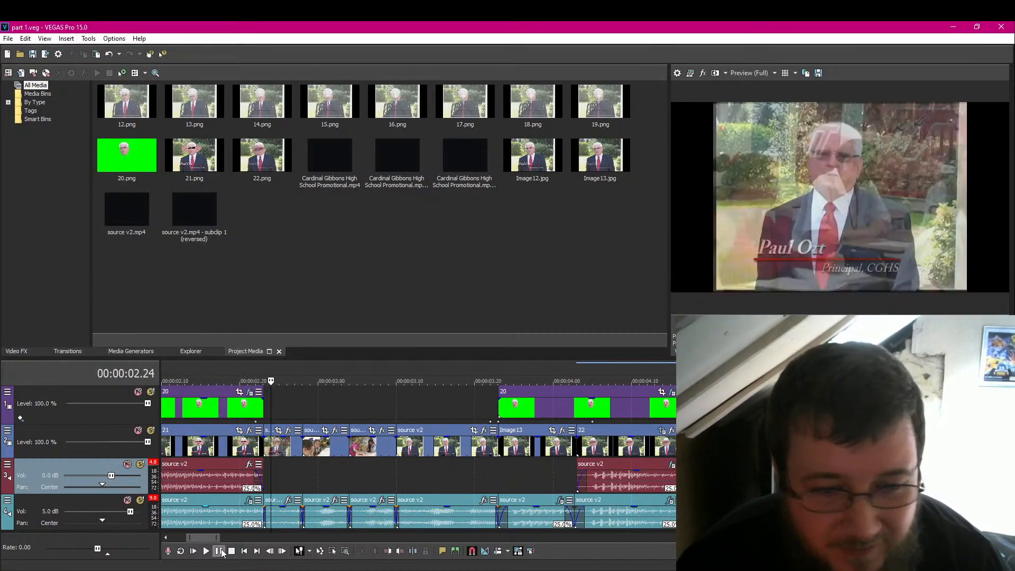
click(222, 553)
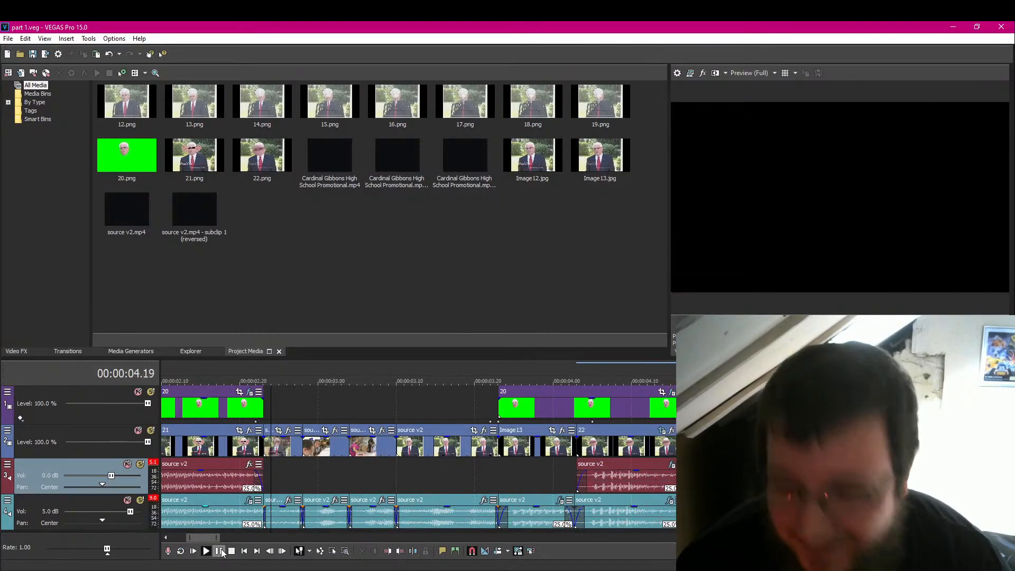
click(221, 551)
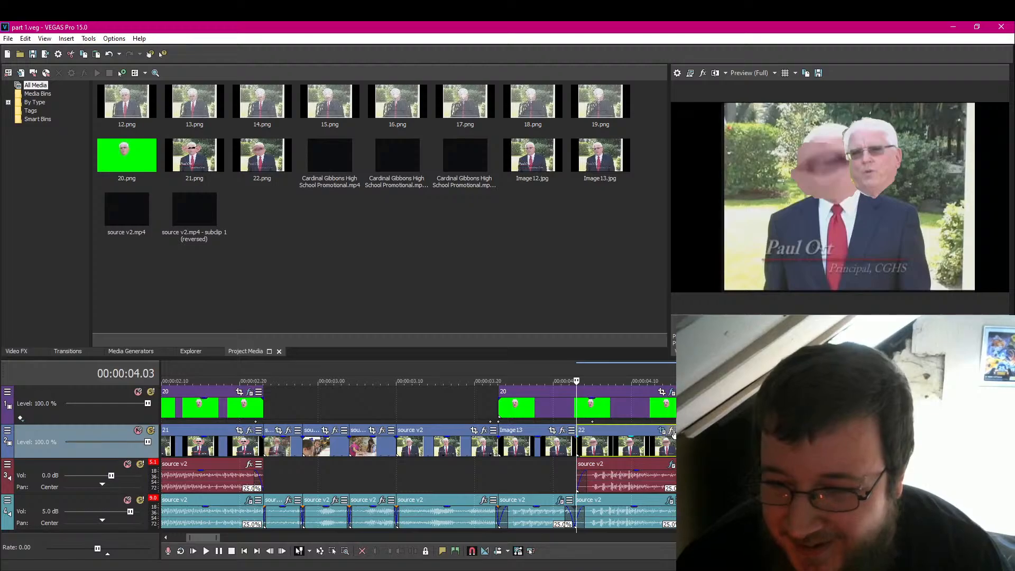
Step: Add the HitFilm TV Damage effect to still 22
click(563, 430)
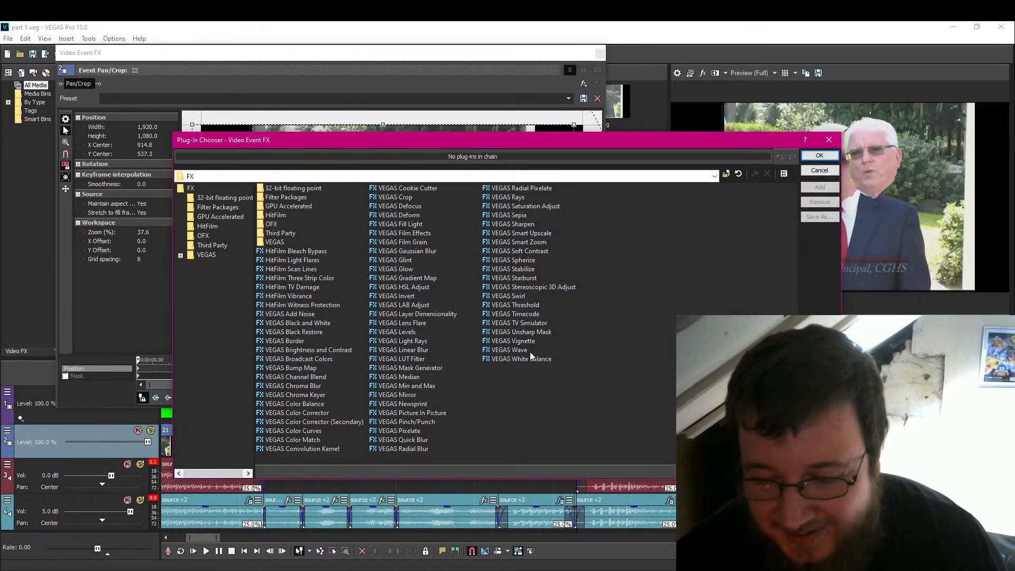
double_click(312, 288)
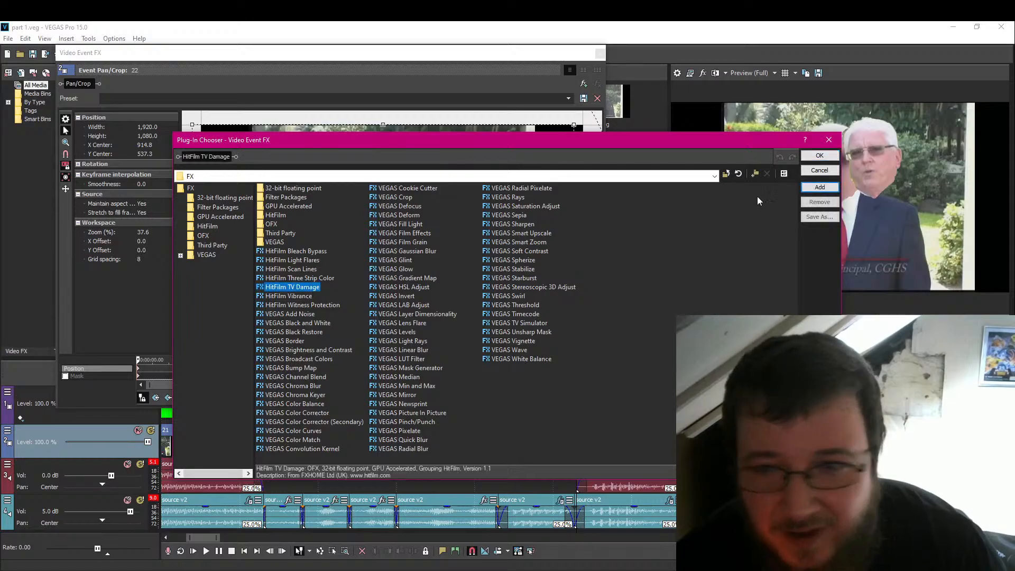
key(Return)
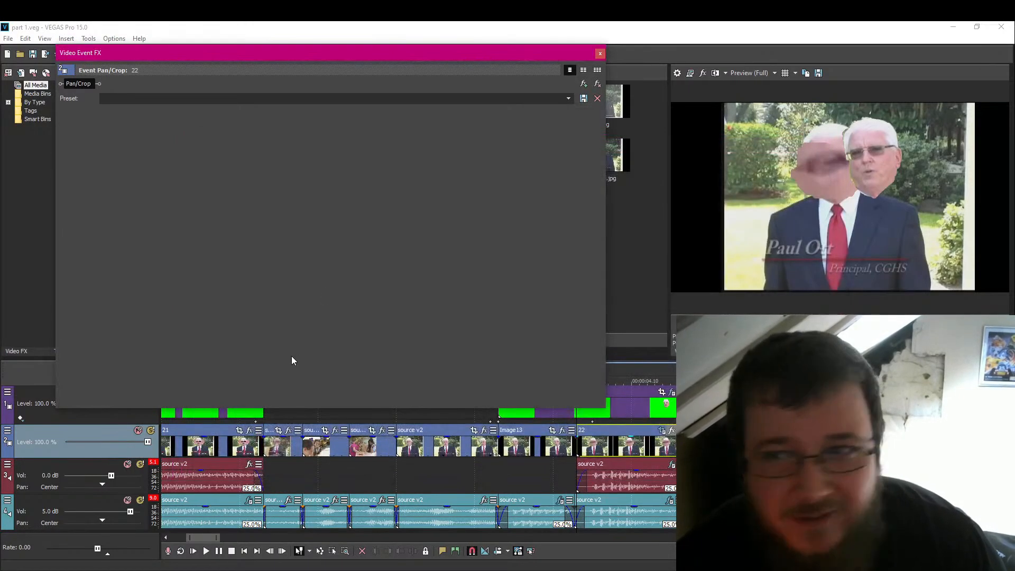
Step: Expand TV Damage's Ghosting settings, set the Seed to 1224, and close still 22's video effects
click(69, 147)
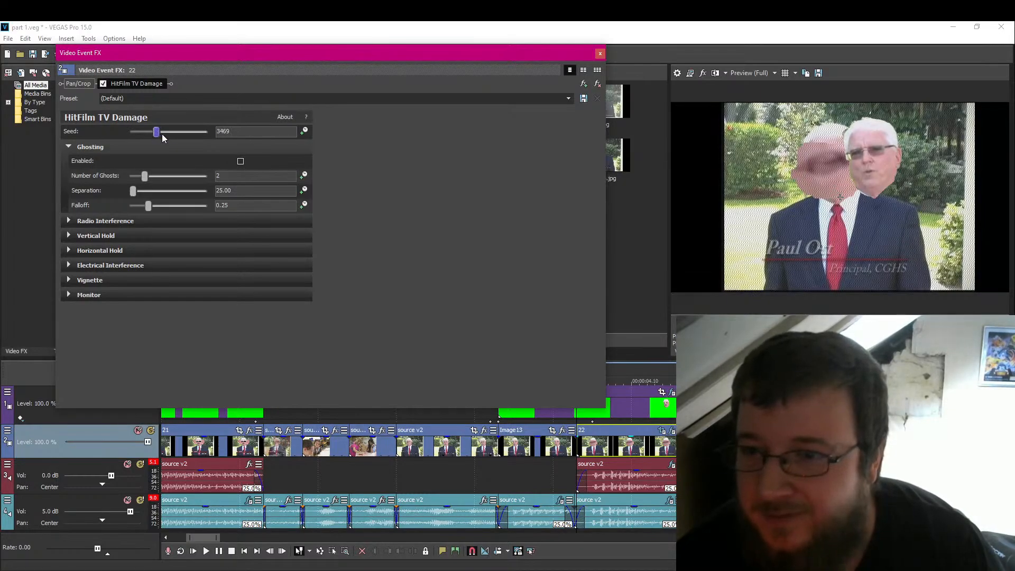
drag(162, 135, 142, 135)
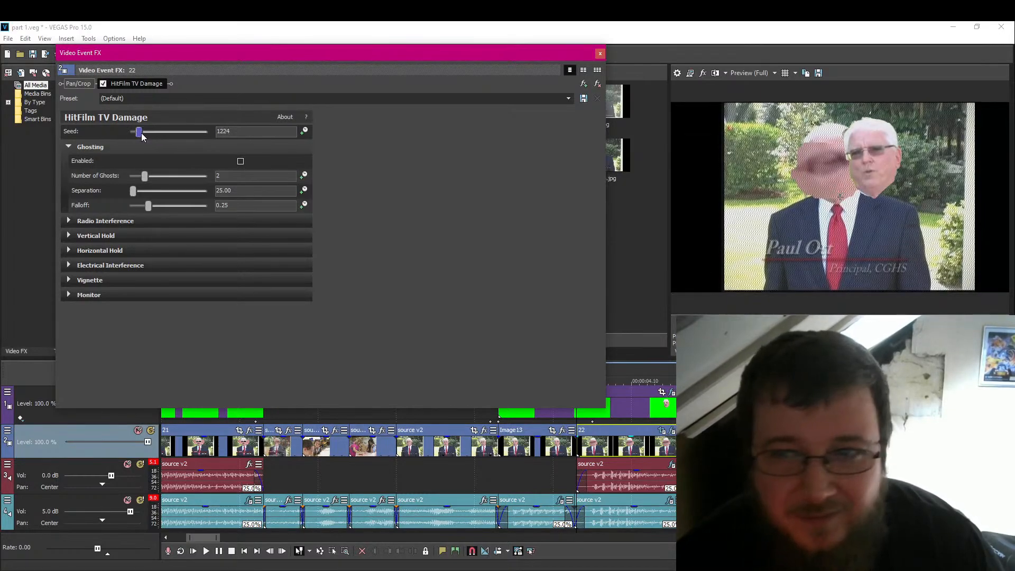
click(599, 53)
Step: Play back the ending with the TV Damage effect on still 22 and place the cursor at 00:00:02.23
key(space)
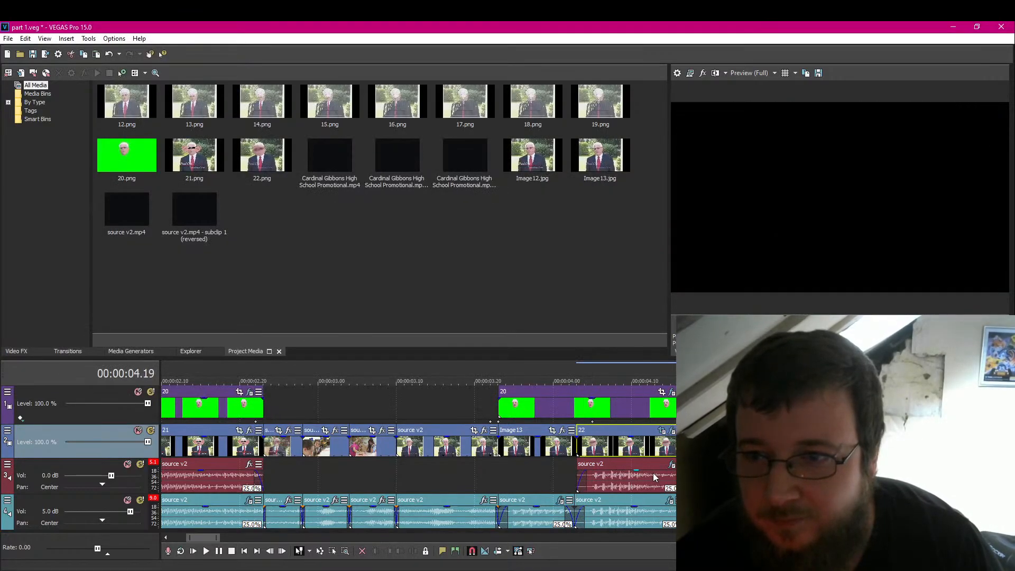
key(space)
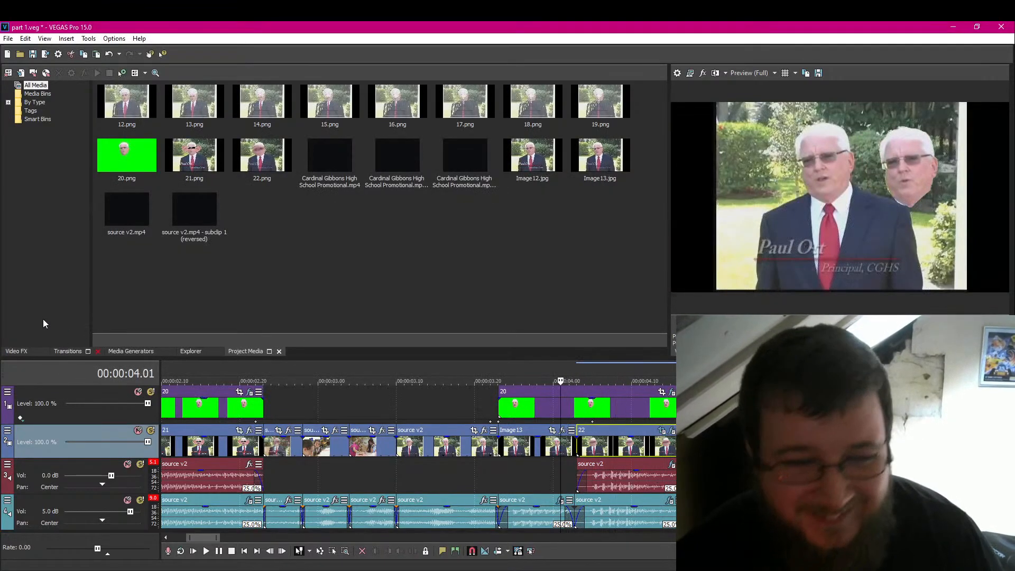
click(263, 403)
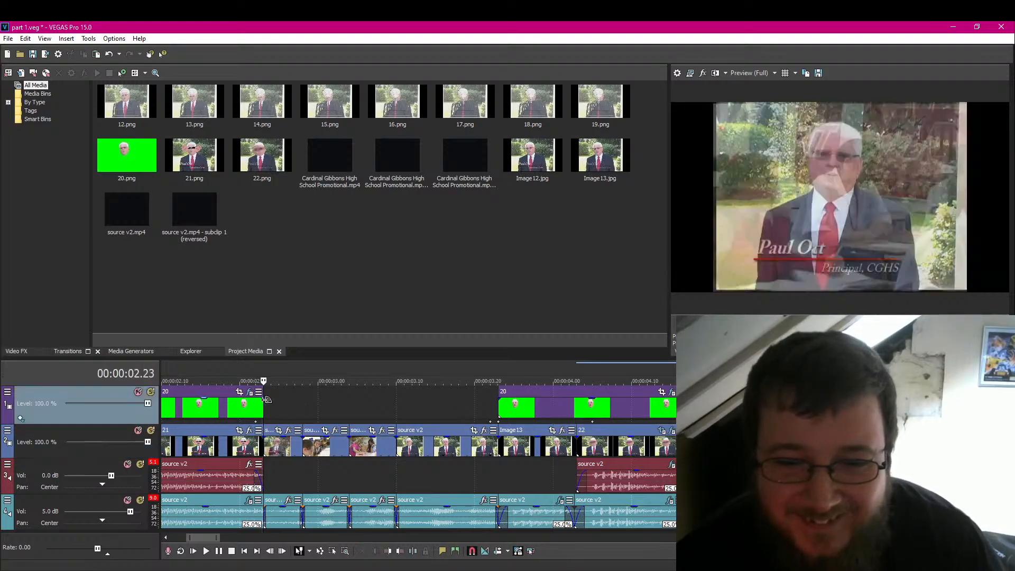
Step: Play back the remix's ending from 00:00:02.23 and save the project
click(220, 551)
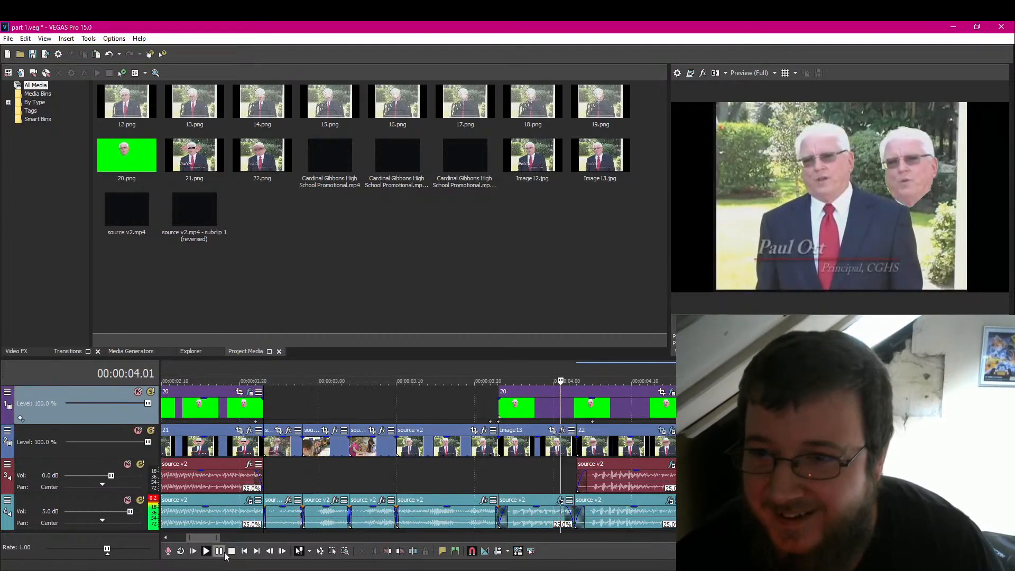
click(218, 551)
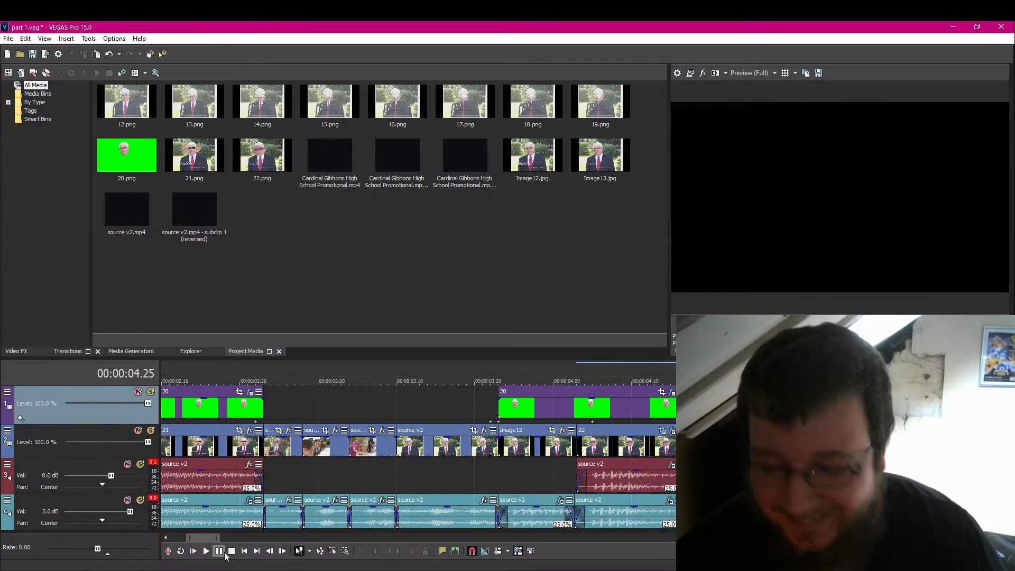
click(32, 53)
Step: Move the next source v2 clip to start at about 00:00:05.02 and save the project
click(684, 446)
scroll(684, 446, down, 2)
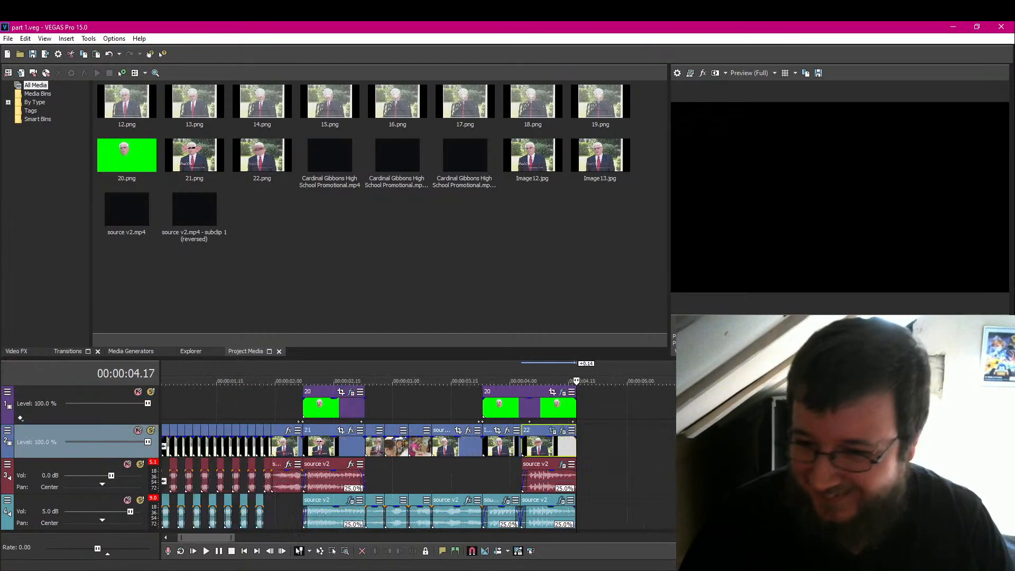
drag(684, 447, 614, 446)
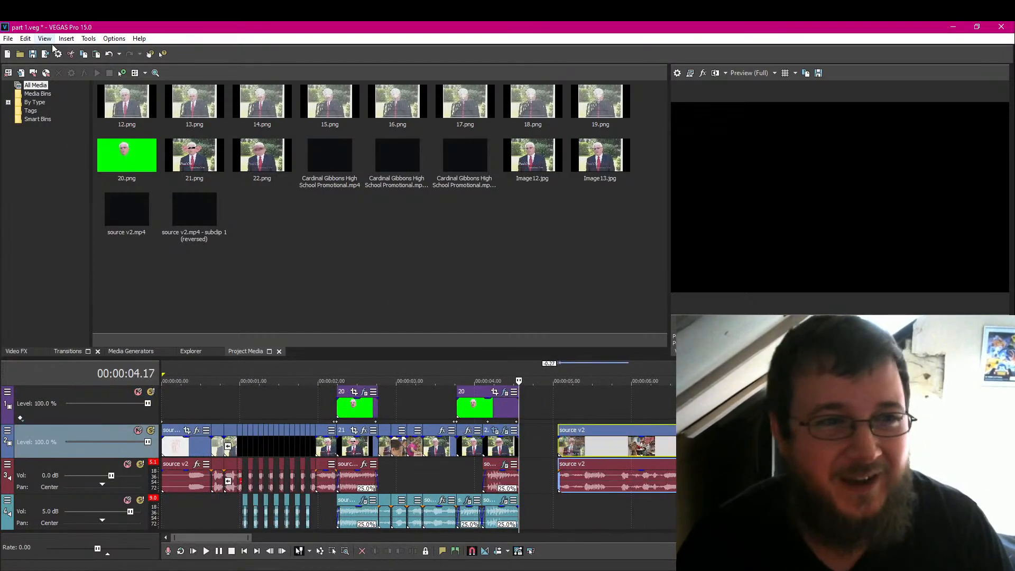
click(33, 55)
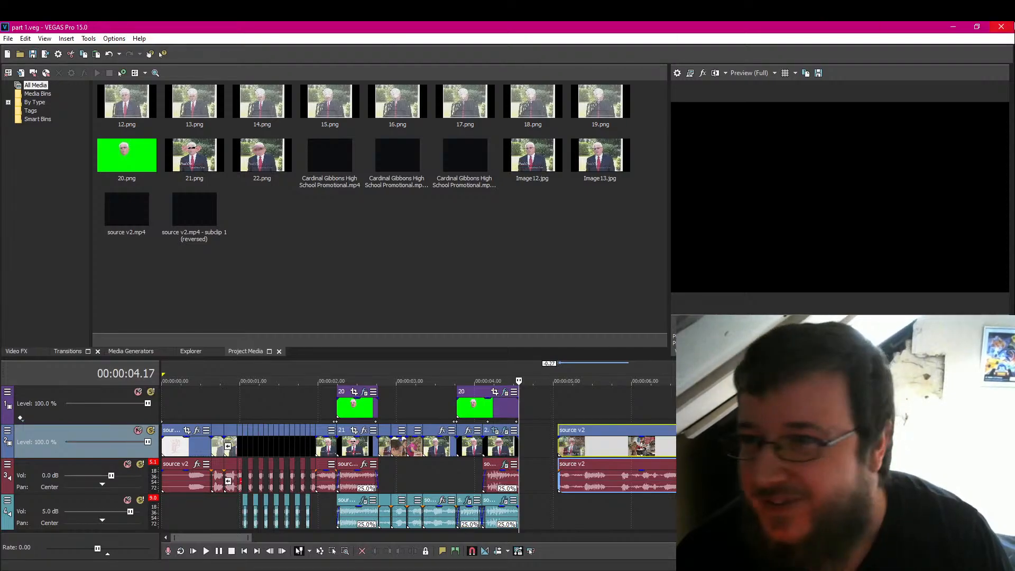
Step: Close VEGAS Pro, switch to OBS Studio, and transition the live output to the Channel screen scene
click(1003, 27)
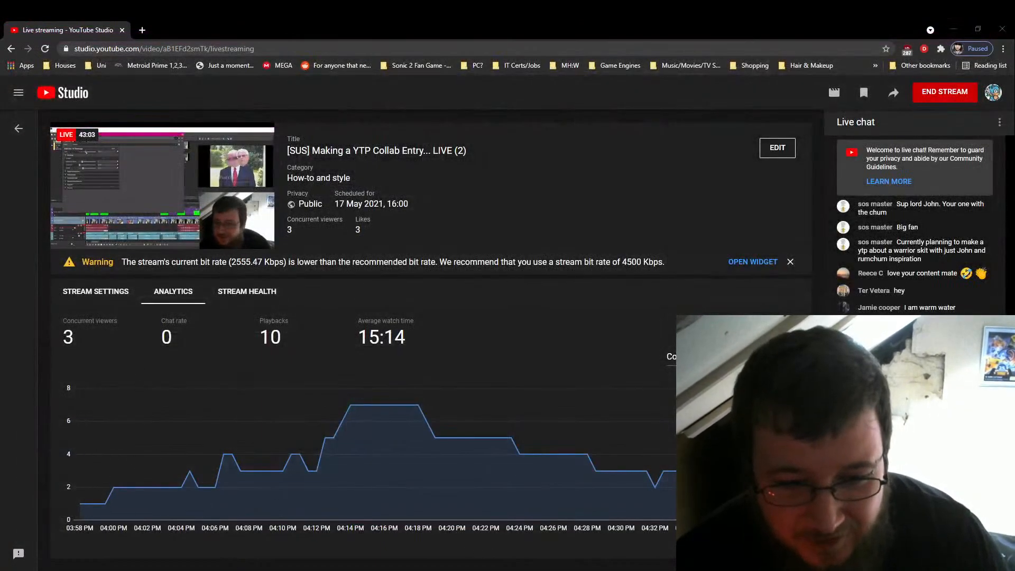
key(alt+Tab)
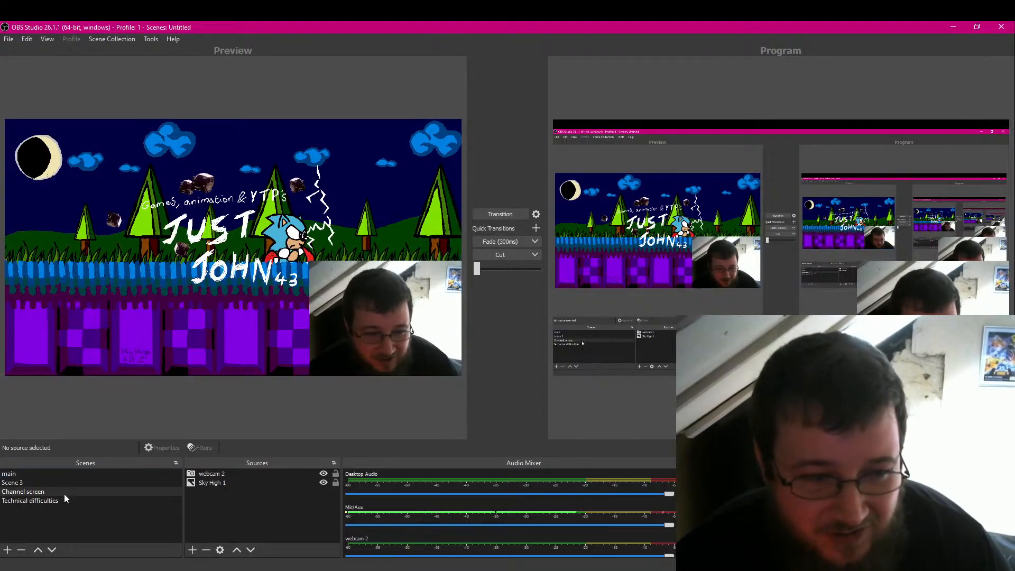
click(509, 213)
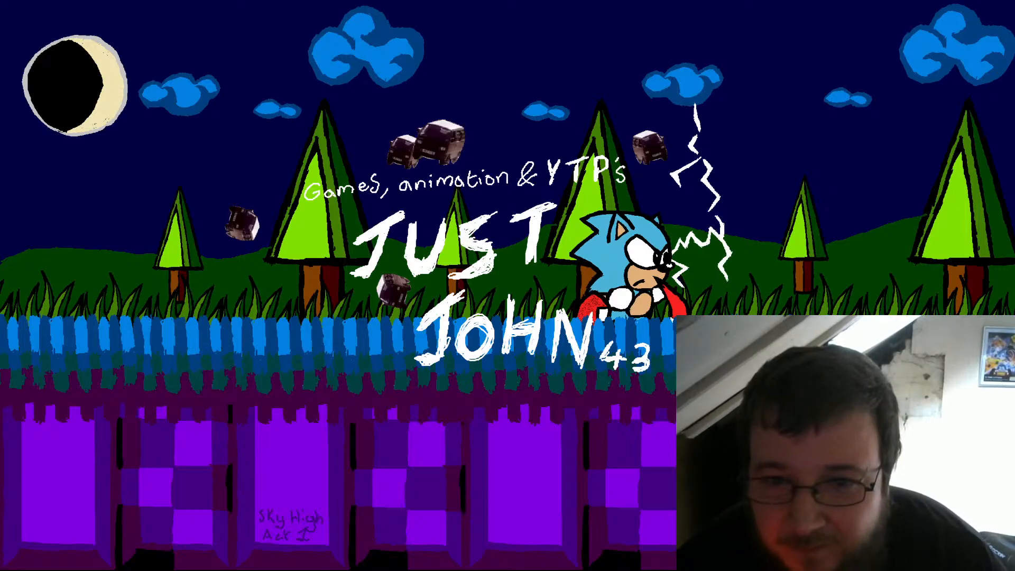
double_click(57, 483)
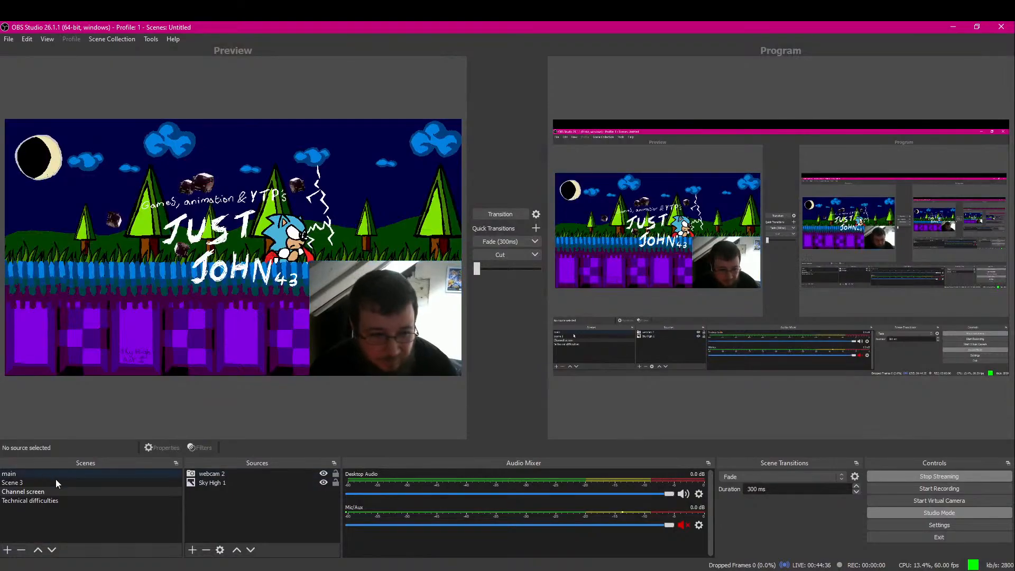
click(504, 212)
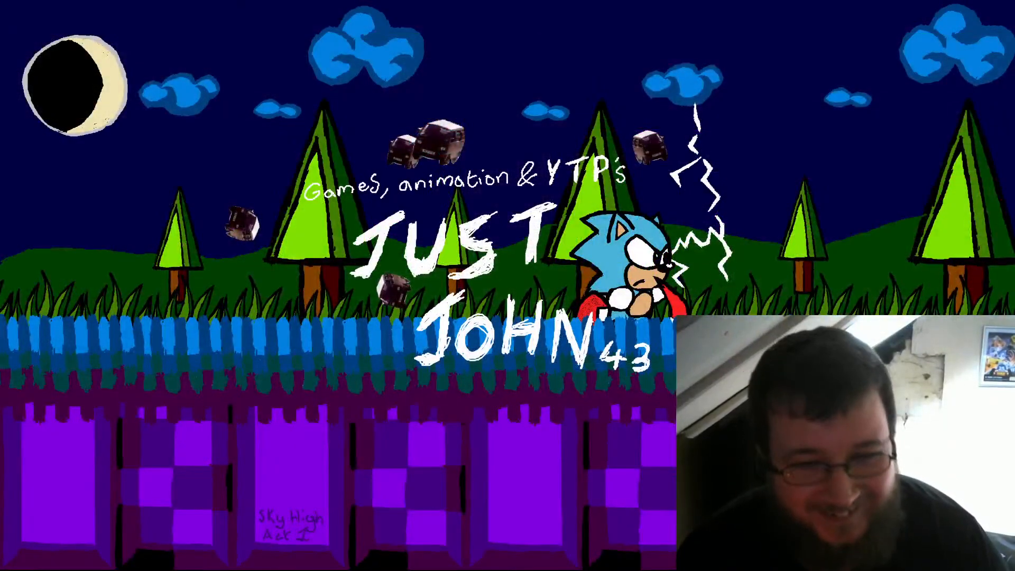
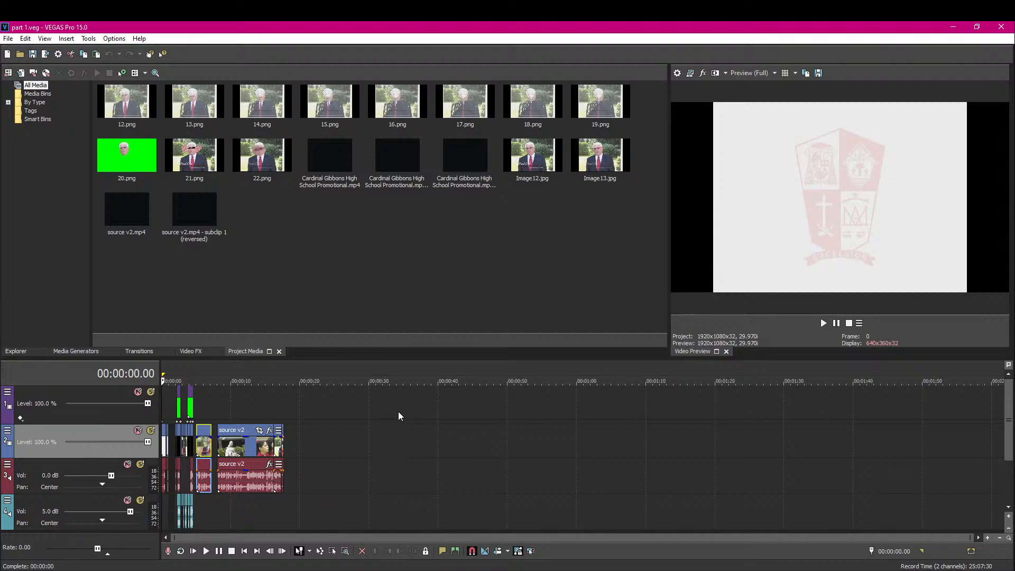
Step: Play back the remix in VEGAS Pro from the start of the timeline
scroll(399, 413, up, 6)
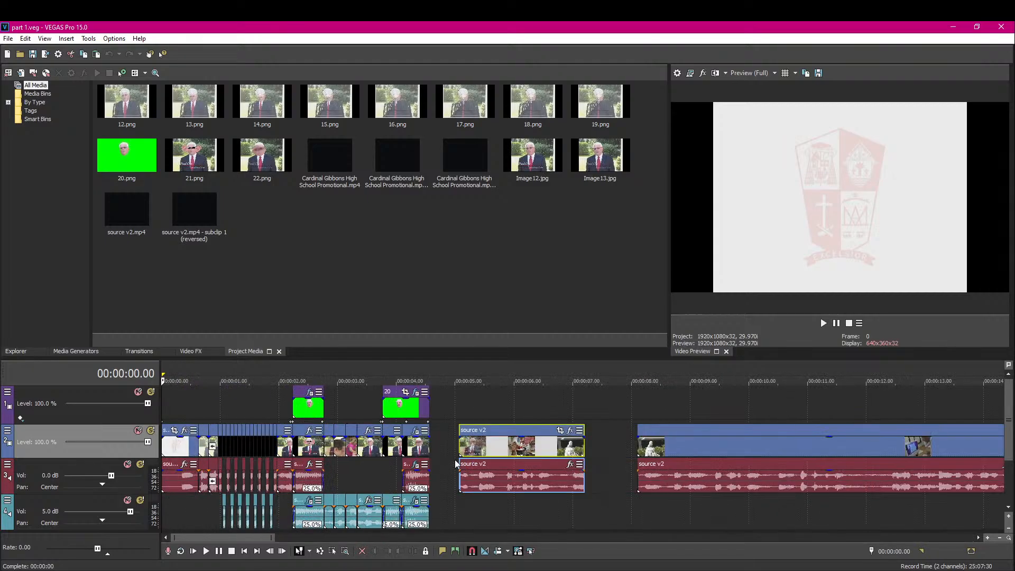
click(458, 445)
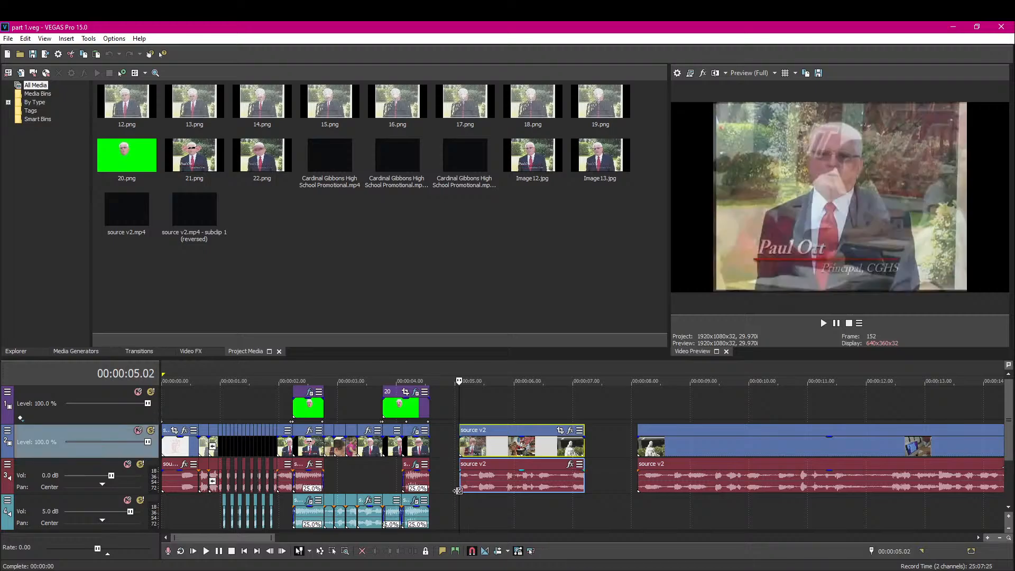
click(244, 551)
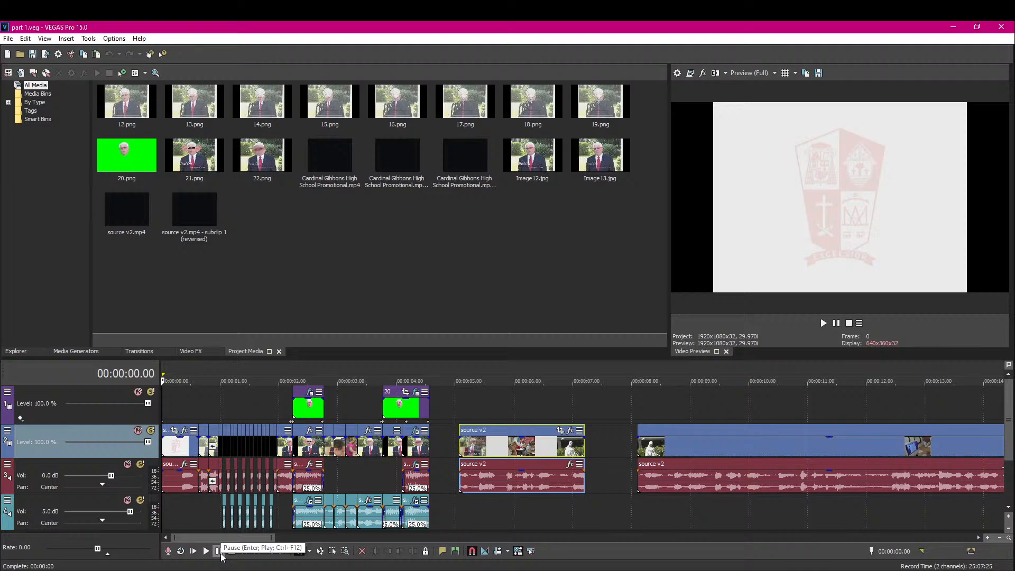
click(221, 555)
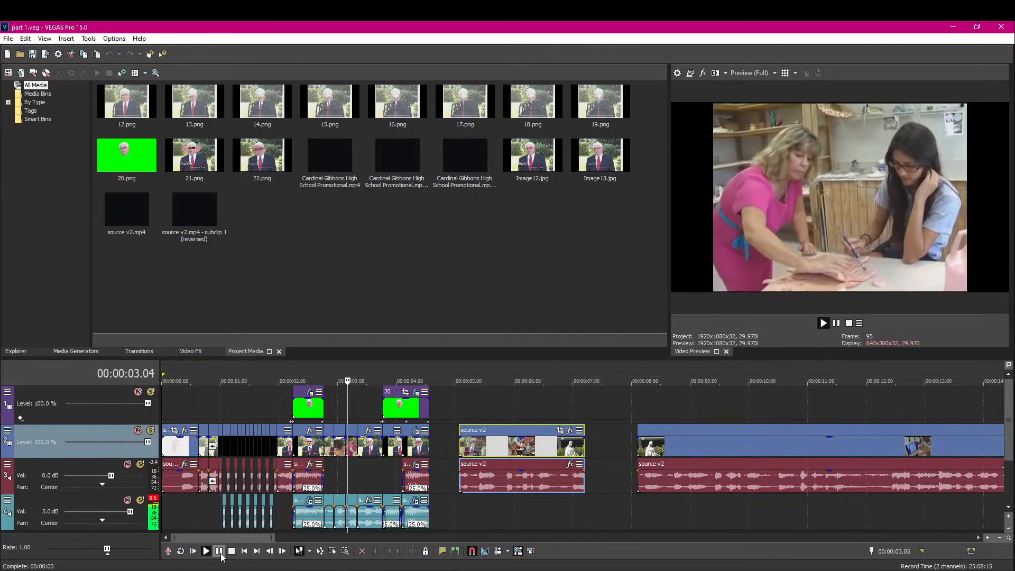
click(230, 554)
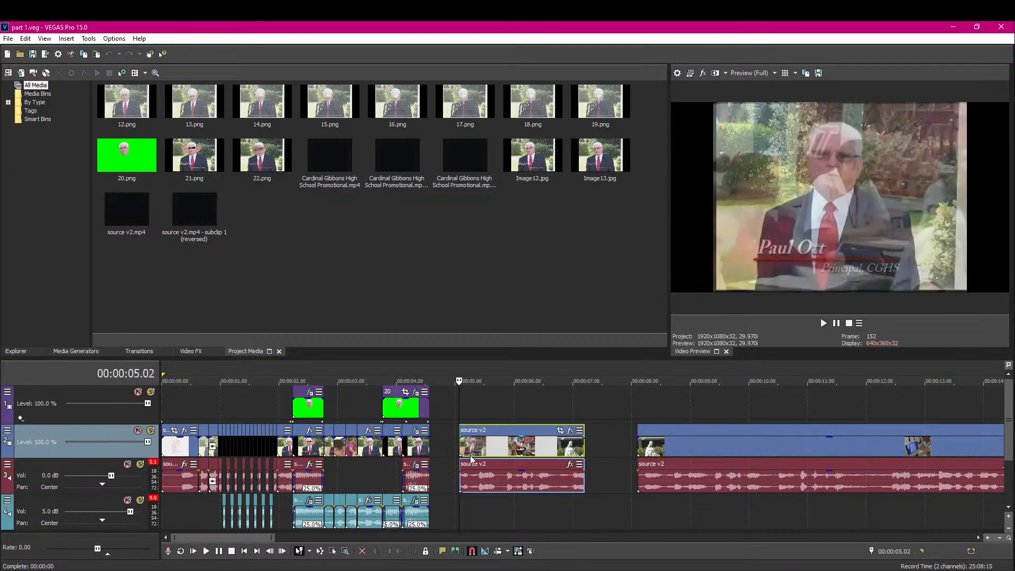
Step: Play back the source v2 clip from 00:00:05.02
scroll(222, 507, up, 1)
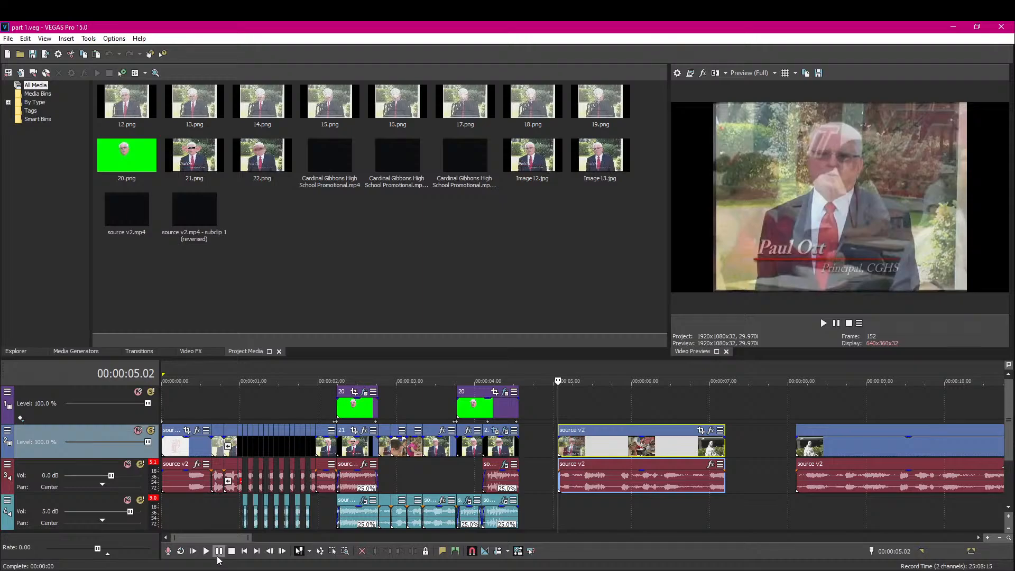
click(219, 552)
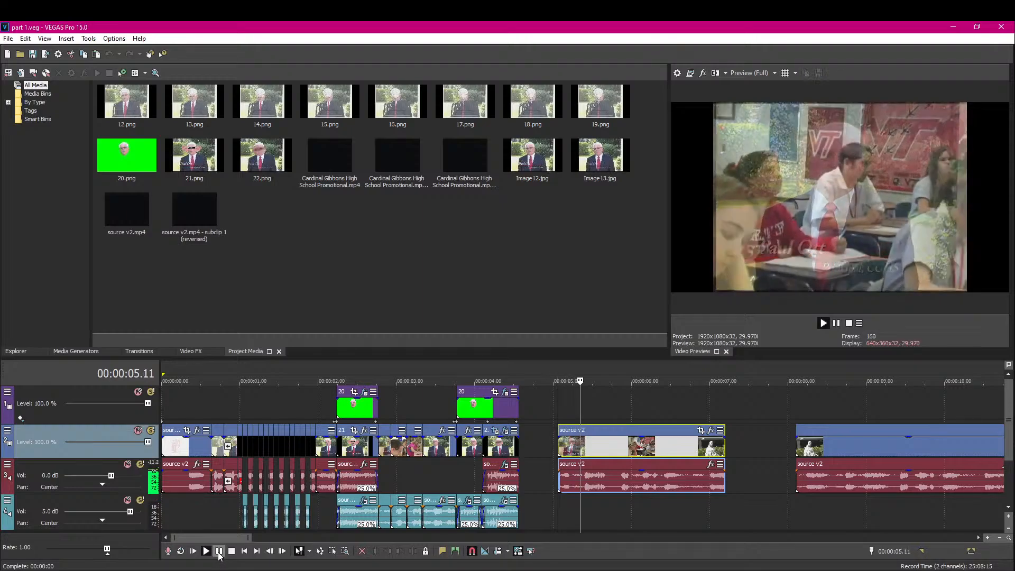
click(219, 551)
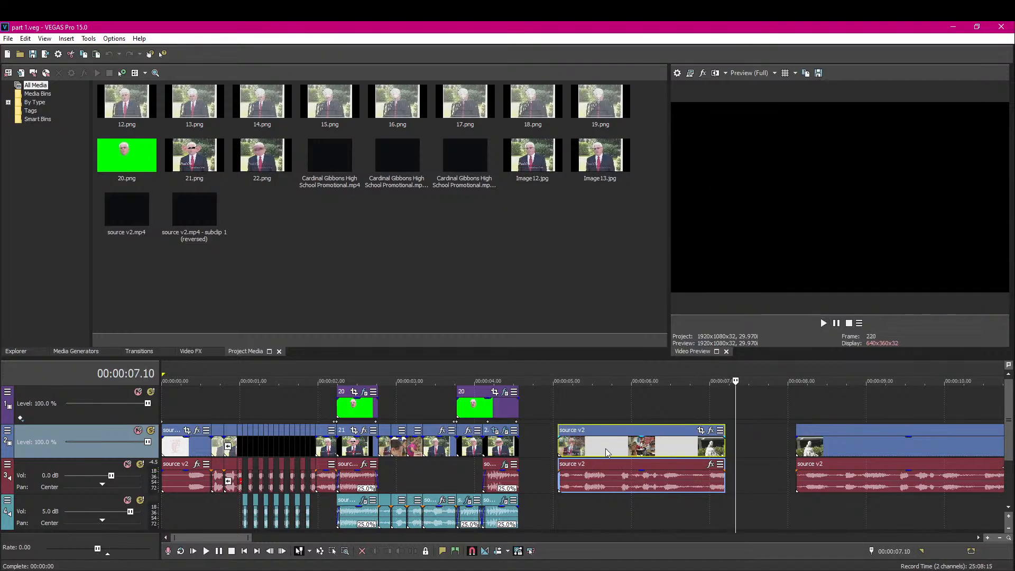
Step: Extend the start of the source v2 clip to include earlier footage, position it at about 00:00:05.05, and play it
mouse_move(559, 449)
mouse_down()
mouse_move(577, 448)
mouse_move(556, 451)
mouse_up()
drag(627, 452, 567, 447)
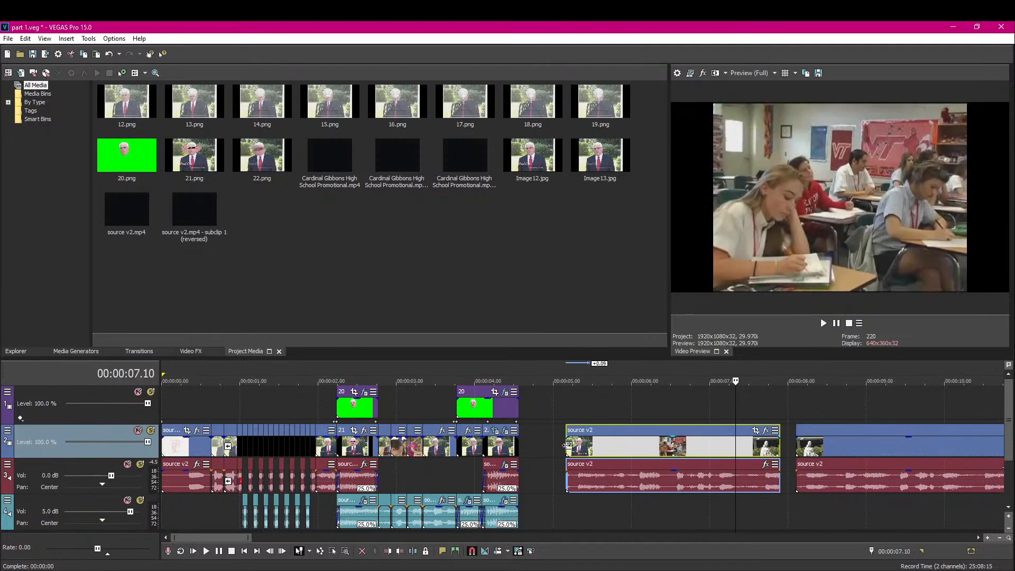
click(567, 446)
click(220, 552)
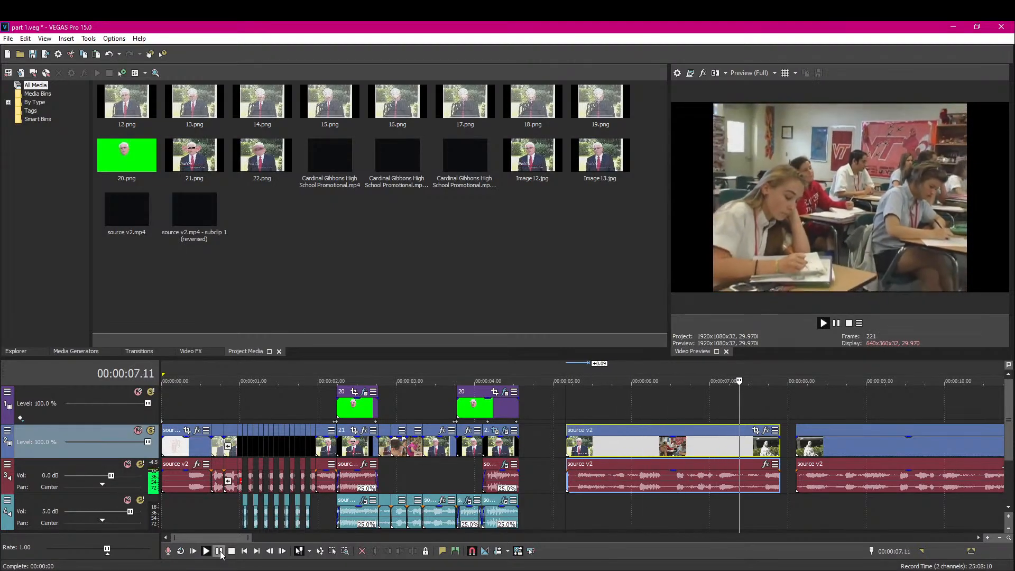
key(Return)
Step: Shift the later source v2 clips to begin at about 00:00:10.18, and extend the preceding clip's start back to 00:00:06.20
scroll(817, 465, down, 3)
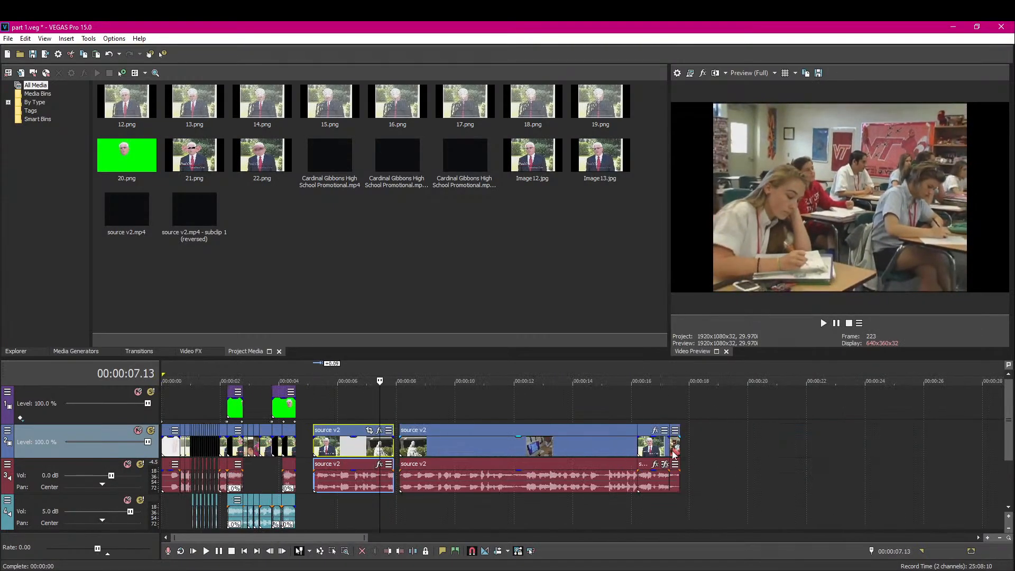
drag(675, 453, 748, 454)
drag(601, 452, 675, 451)
mouse_move(358, 462)
mouse_down()
mouse_move(437, 447)
mouse_move(352, 448)
mouse_up()
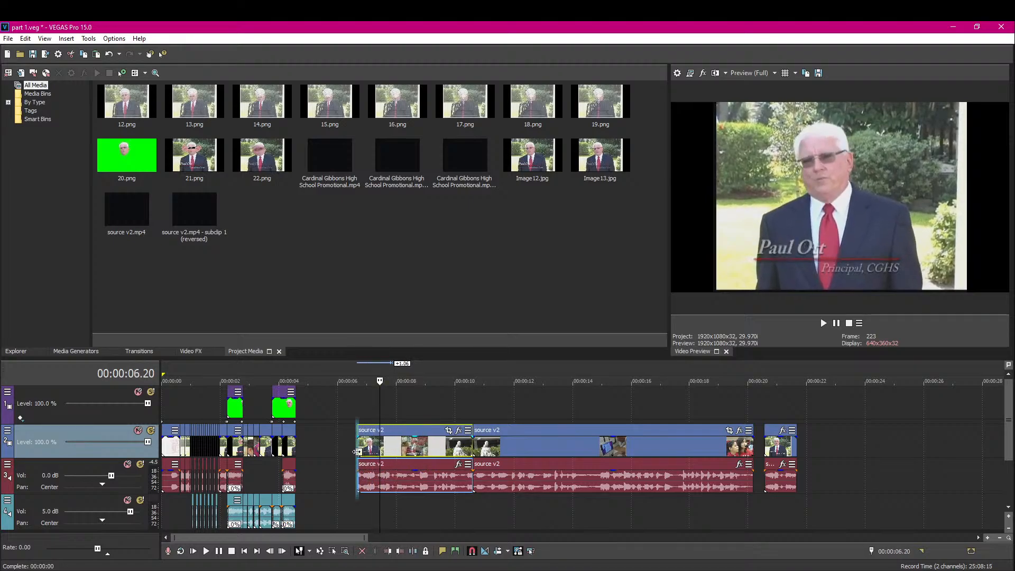
click(221, 552)
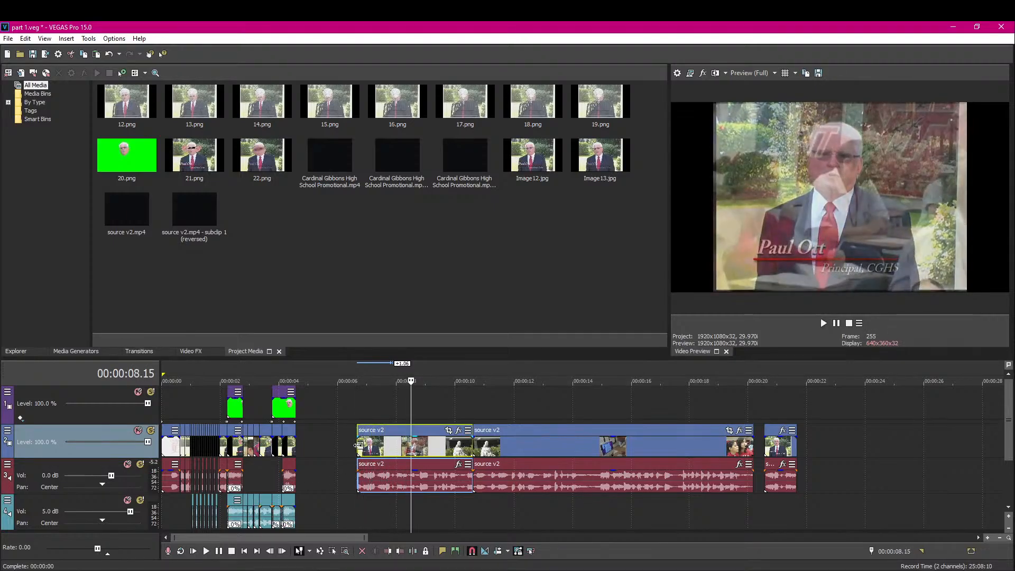
Step: Try starting the selected source v2 clip at 00:00:06.04 and at about 00:00:07.05, playing the result
drag(358, 446, 341, 447)
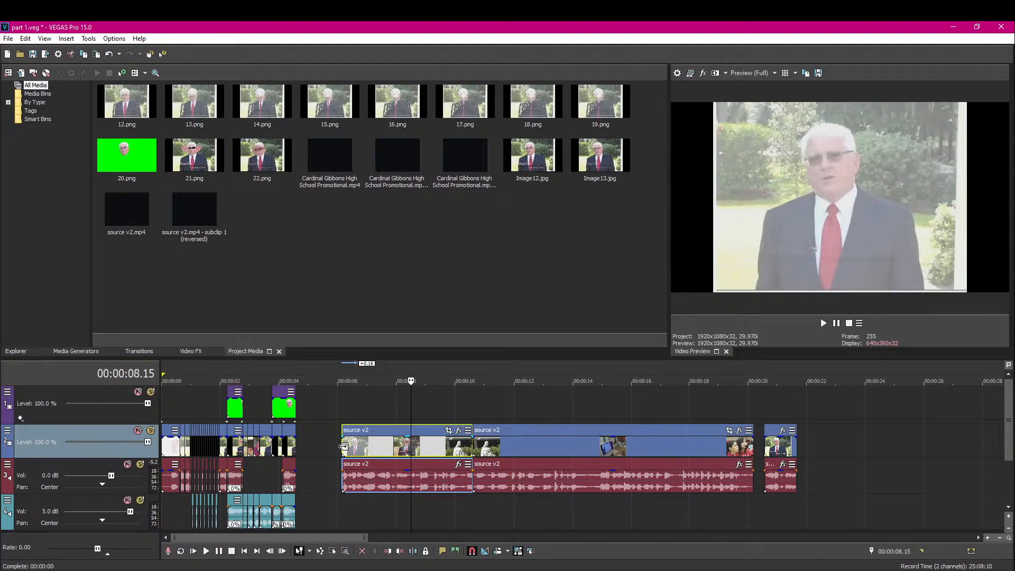
click(342, 447)
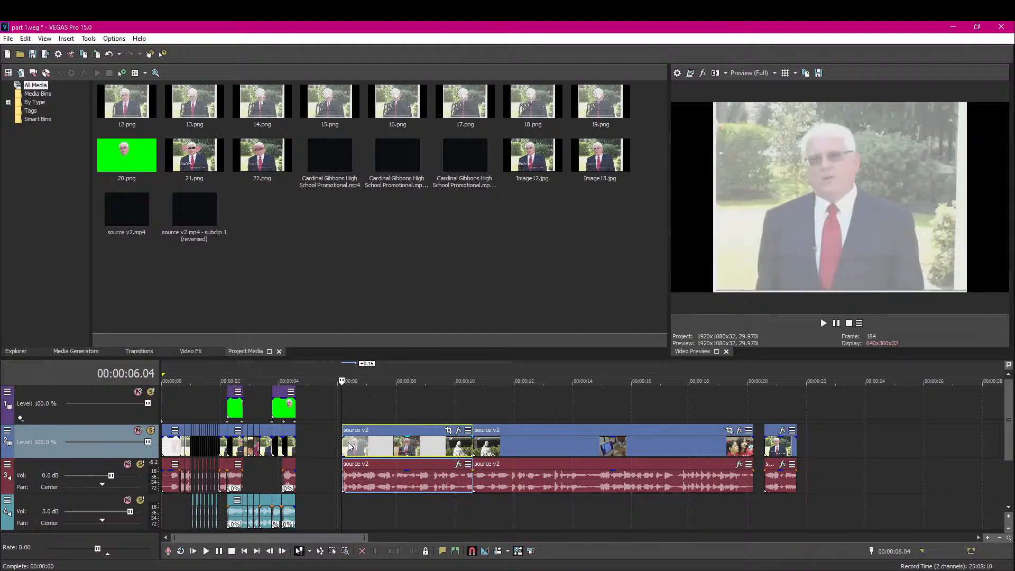
drag(341, 446, 373, 448)
click(219, 554)
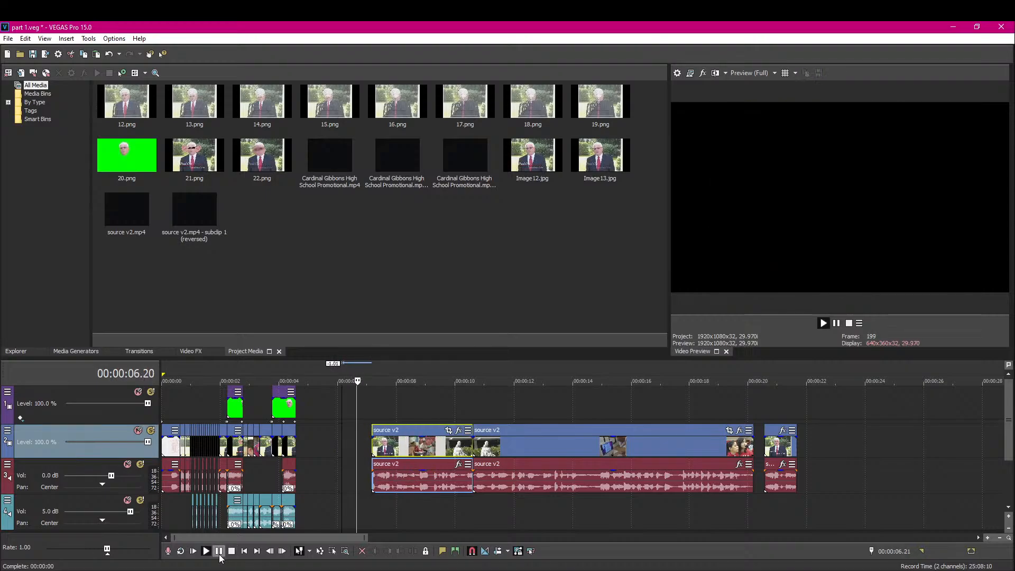
key(Return)
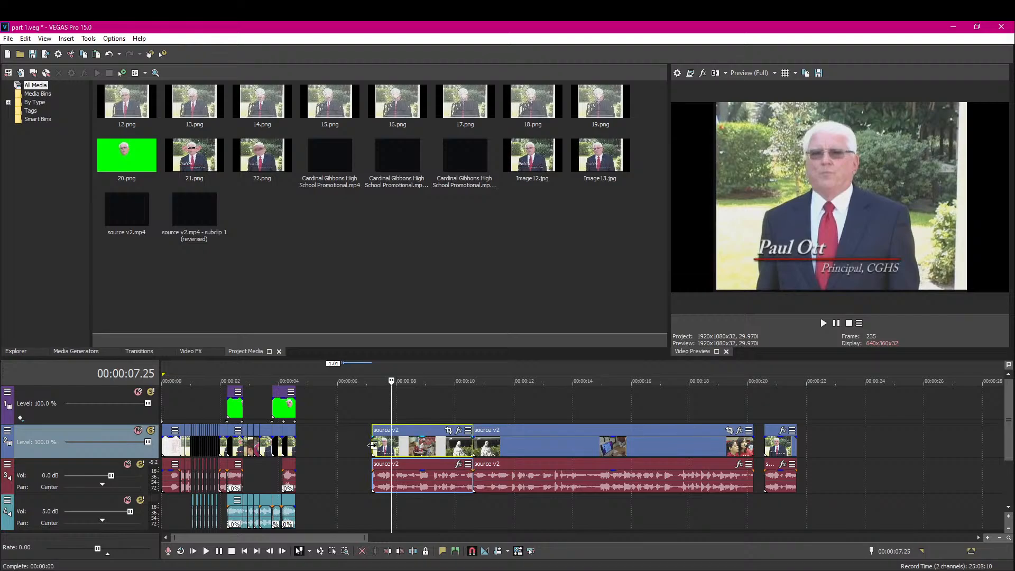
Step: Adjust the source v2 clip's start to about 00:00:06.24, checking the opening word by playback
drag(372, 446, 358, 446)
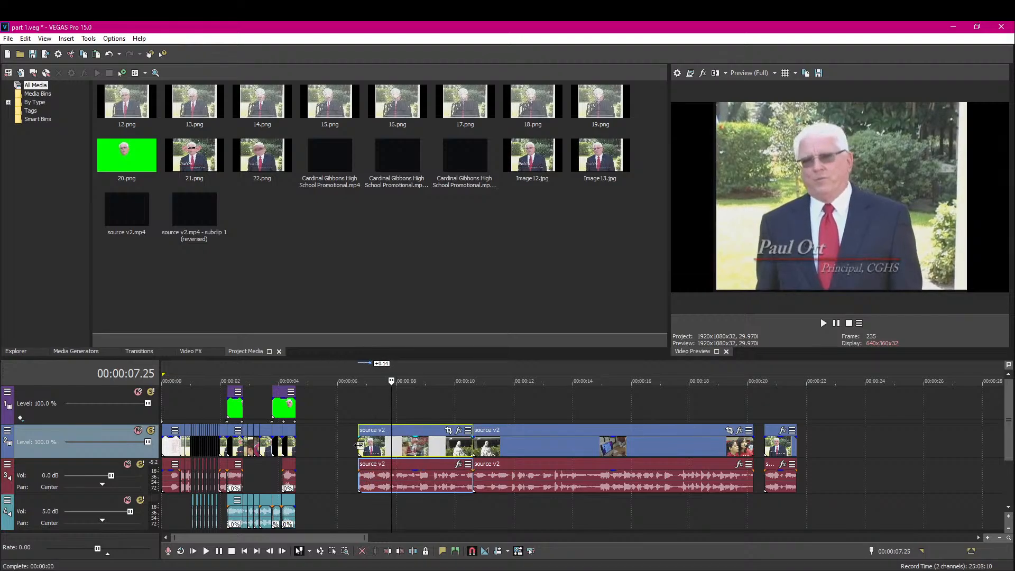
click(219, 553)
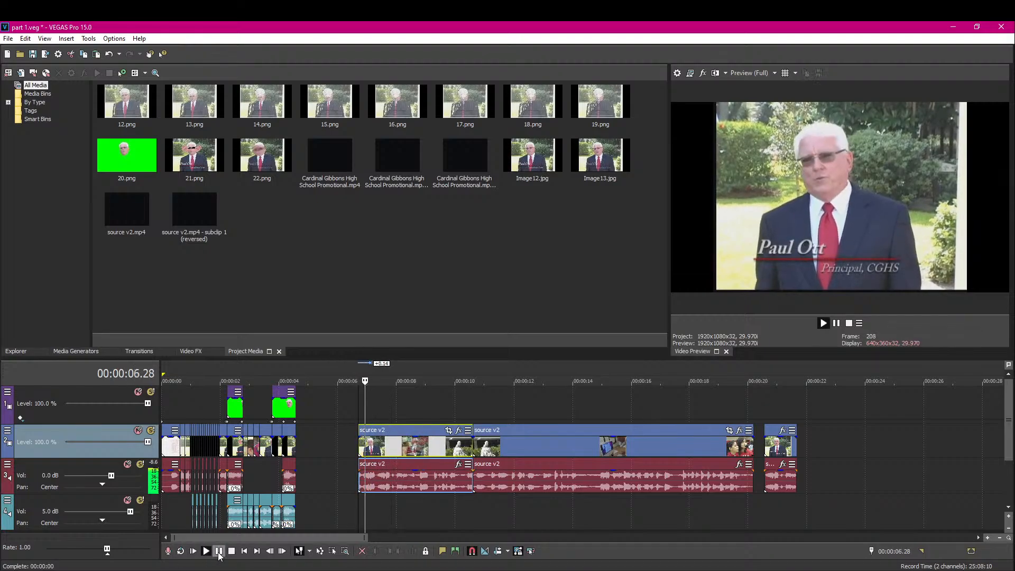
click(219, 551)
scroll(364, 506, up, 3)
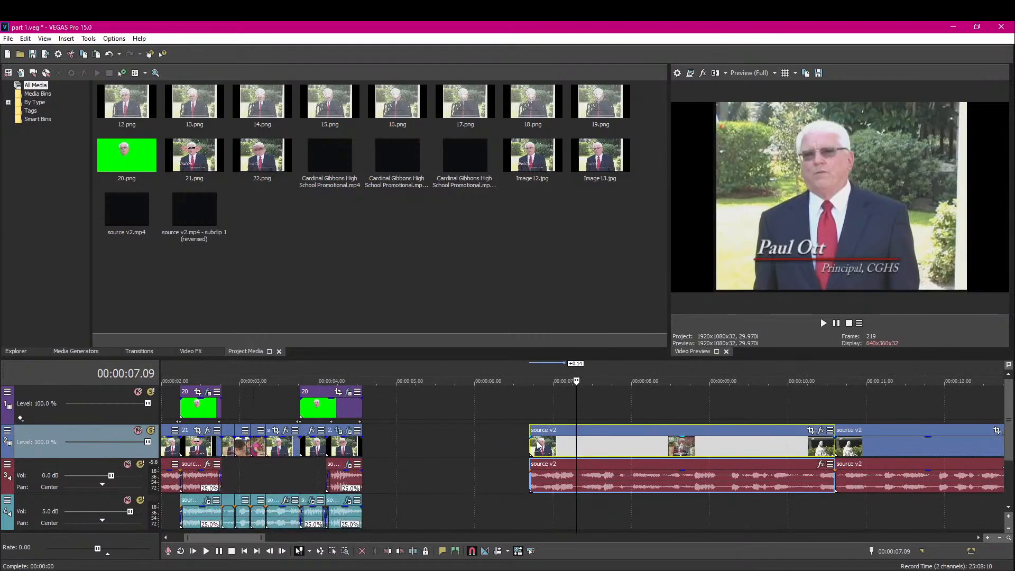
drag(529, 446, 538, 445)
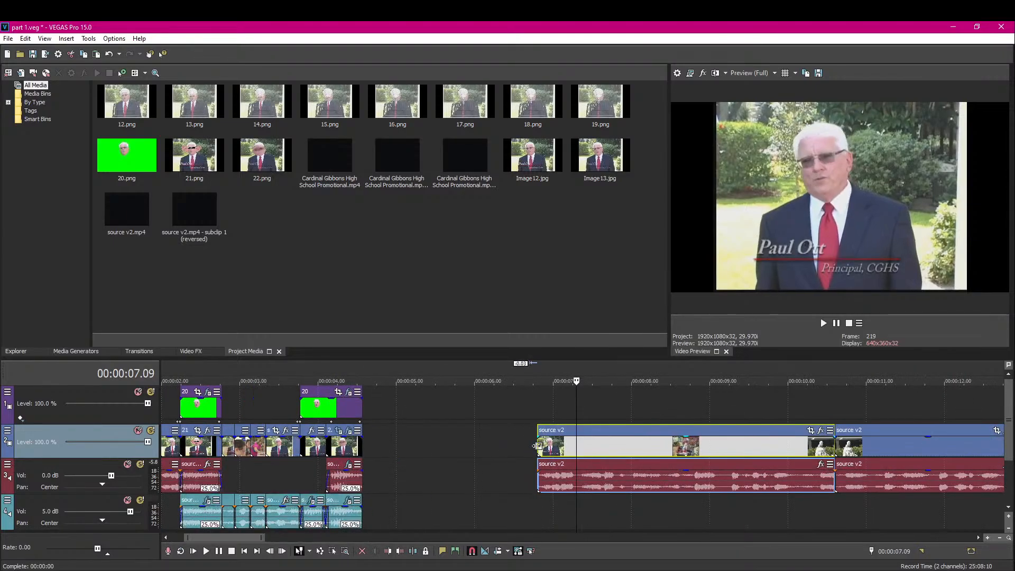
click(219, 551)
click(219, 551)
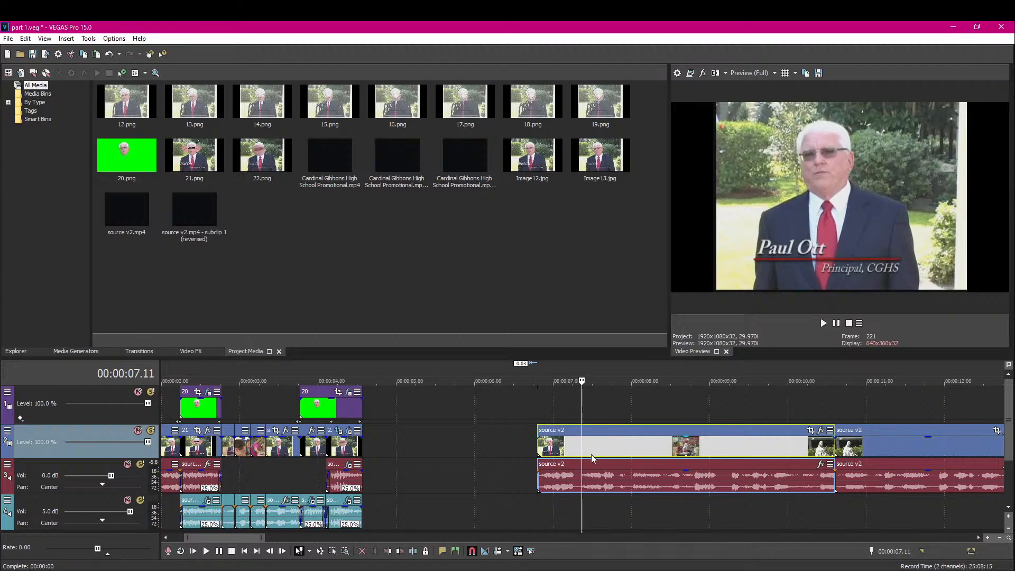
Step: Move the trimmed source v2 clip to start at 00:00:05.02 and play its opening
drag(558, 447, 406, 446)
click(404, 446)
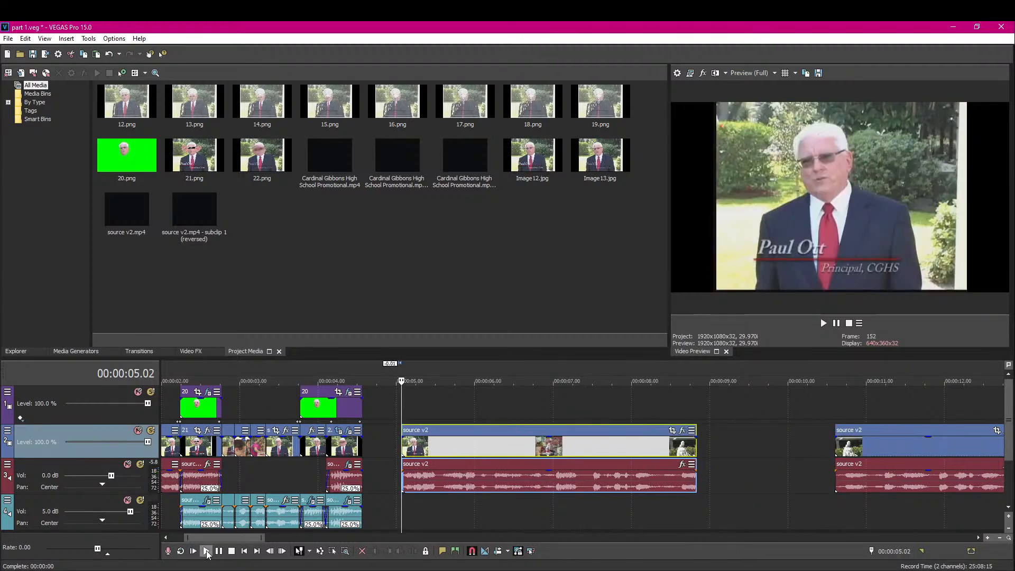
click(207, 551)
click(219, 551)
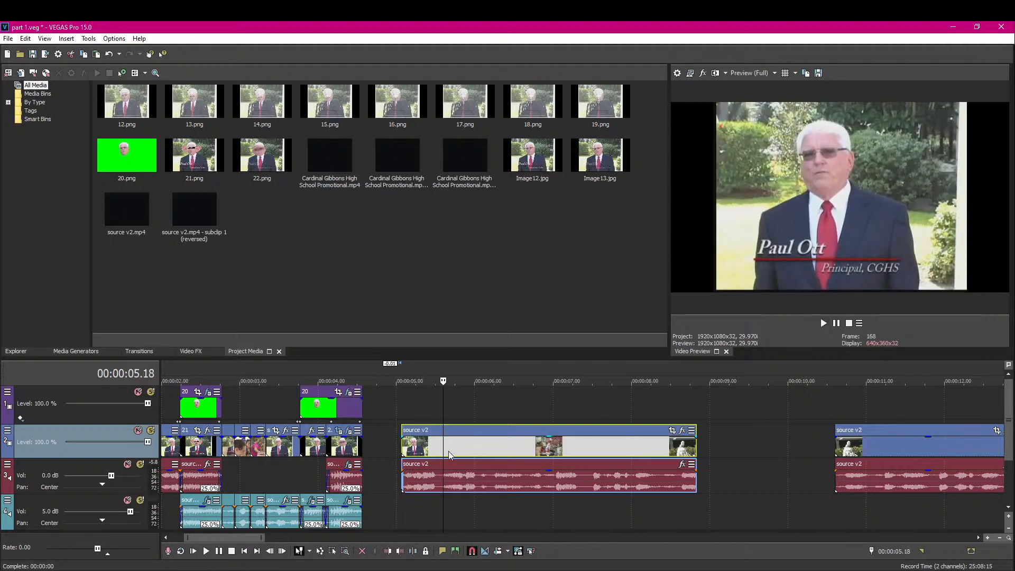
Step: Play the source v2 clip's opening, move the clip to start at 00:00:04.17 against the preceding section, and place the cursor at that join
click(206, 551)
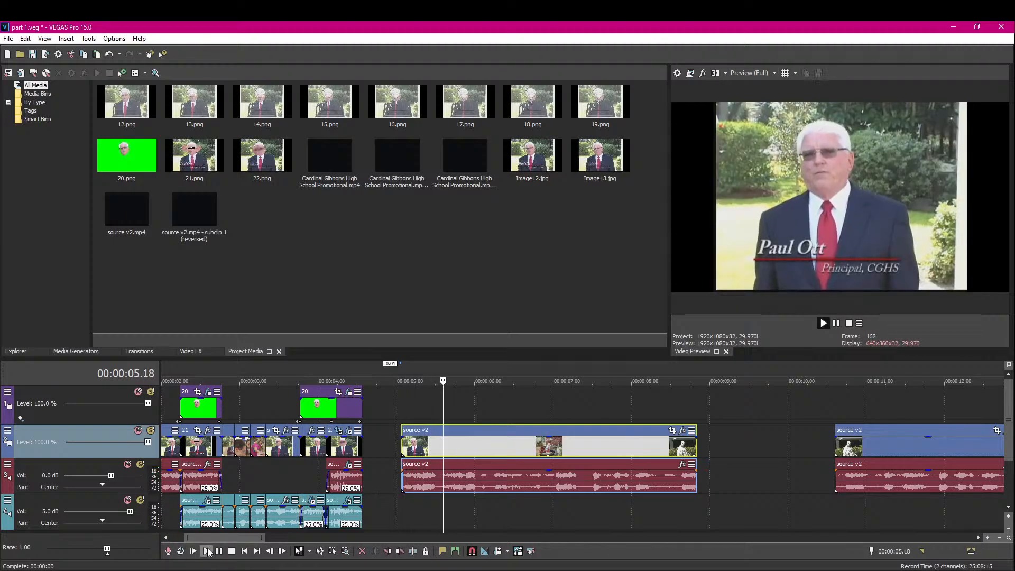
key(Return)
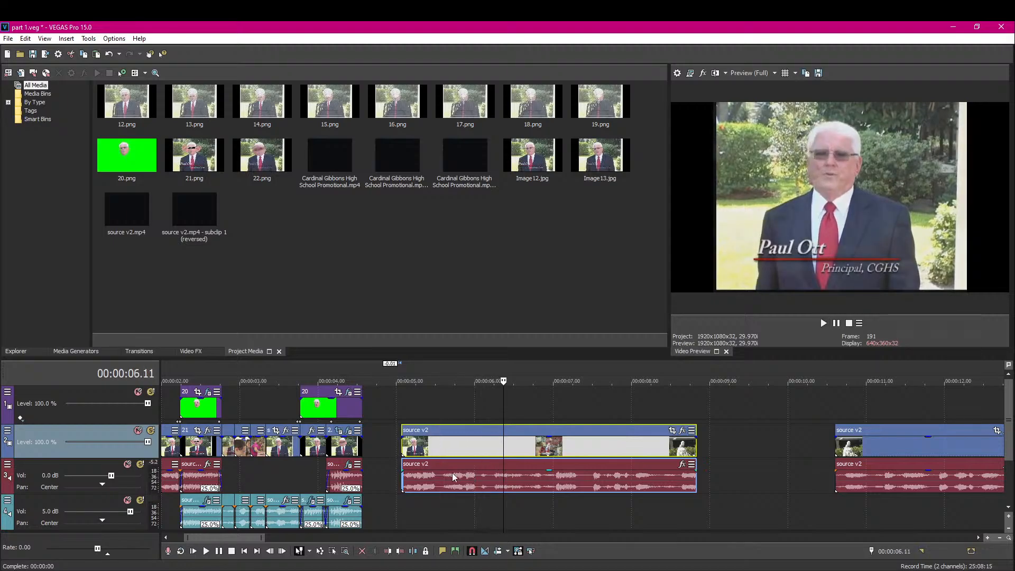
drag(469, 452, 430, 454)
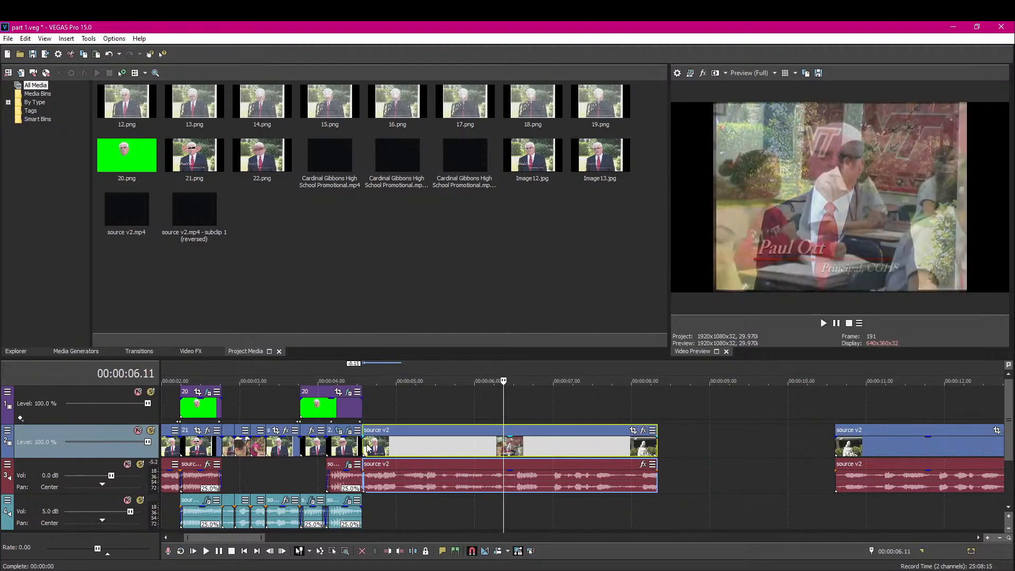
click(368, 449)
scroll(628, 529, up, 4)
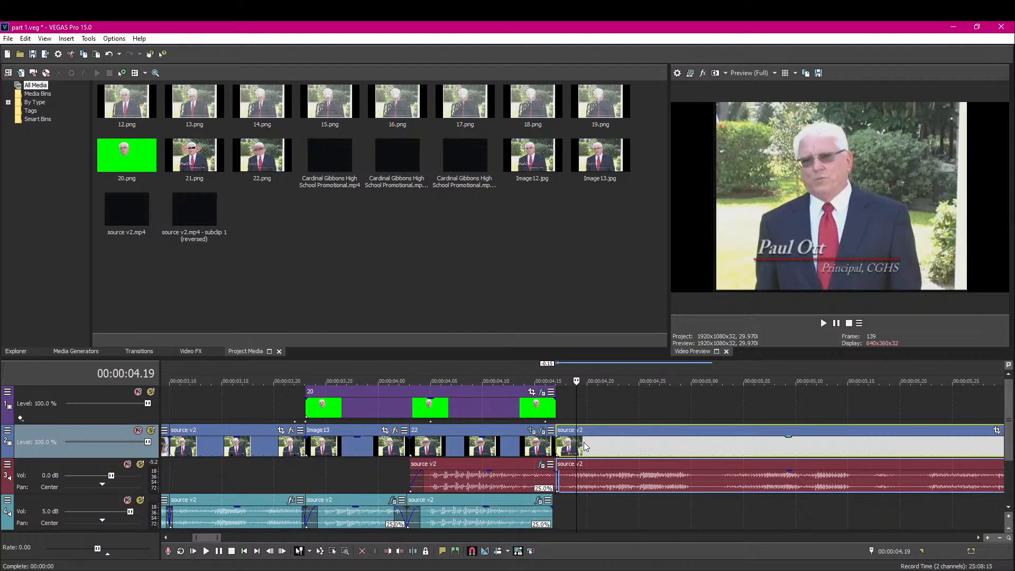
click(559, 451)
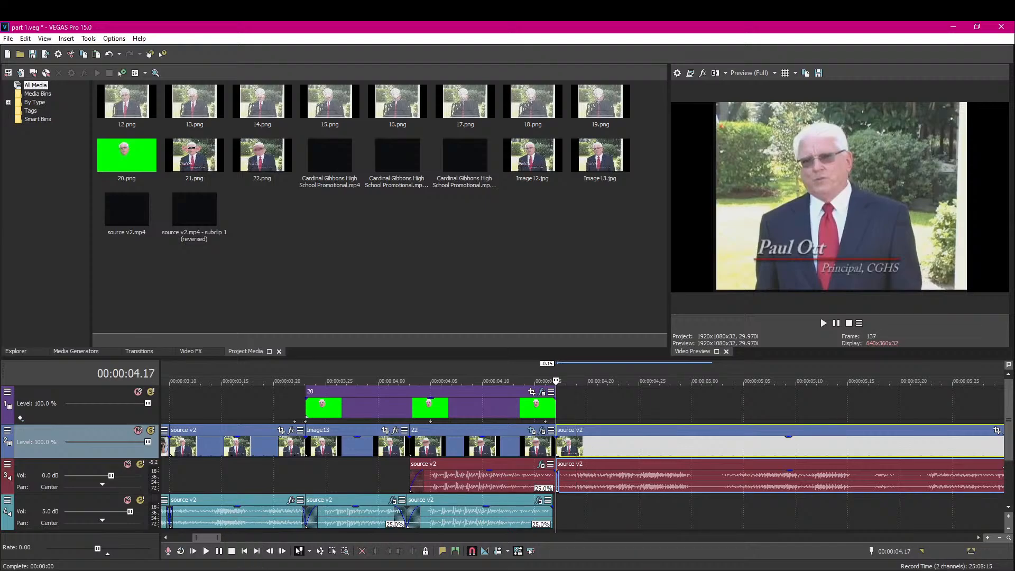
Step: Switch to OBS Studio, show the webcam 2 source in the main scene, and transition that scene to the program output
mouse_move(245, 570)
key(alt+Tab)
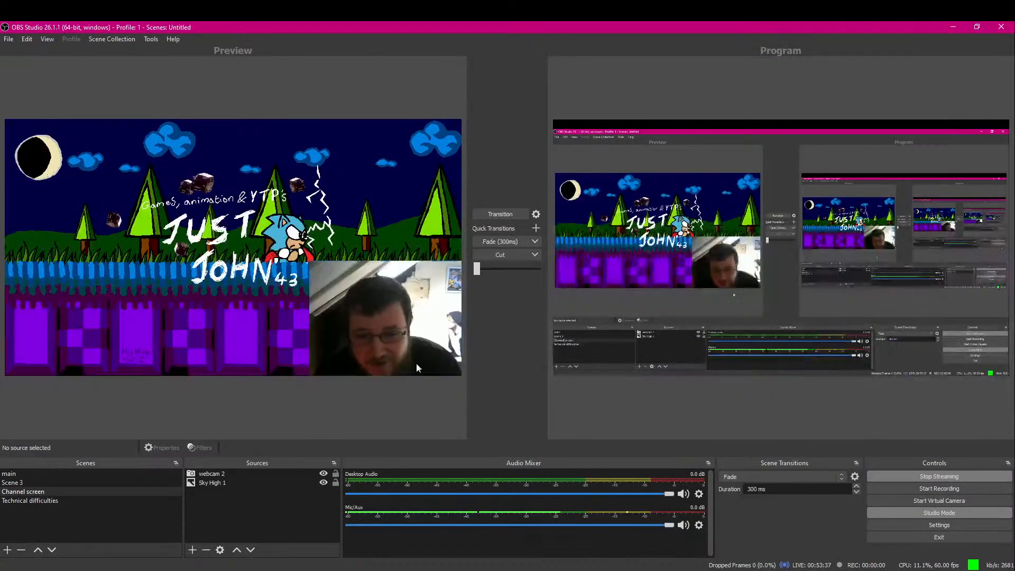
click(72, 473)
click(324, 473)
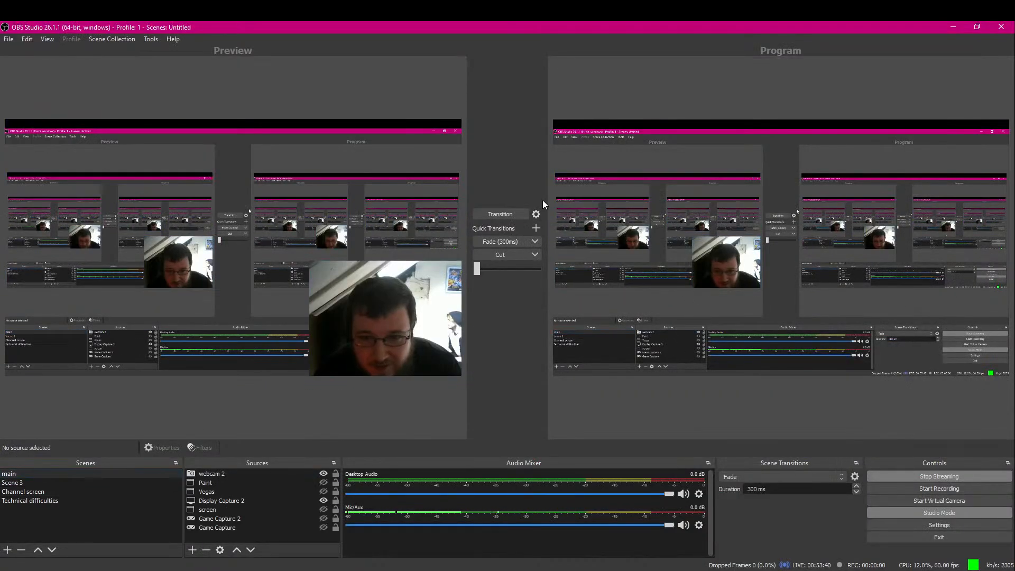
click(493, 216)
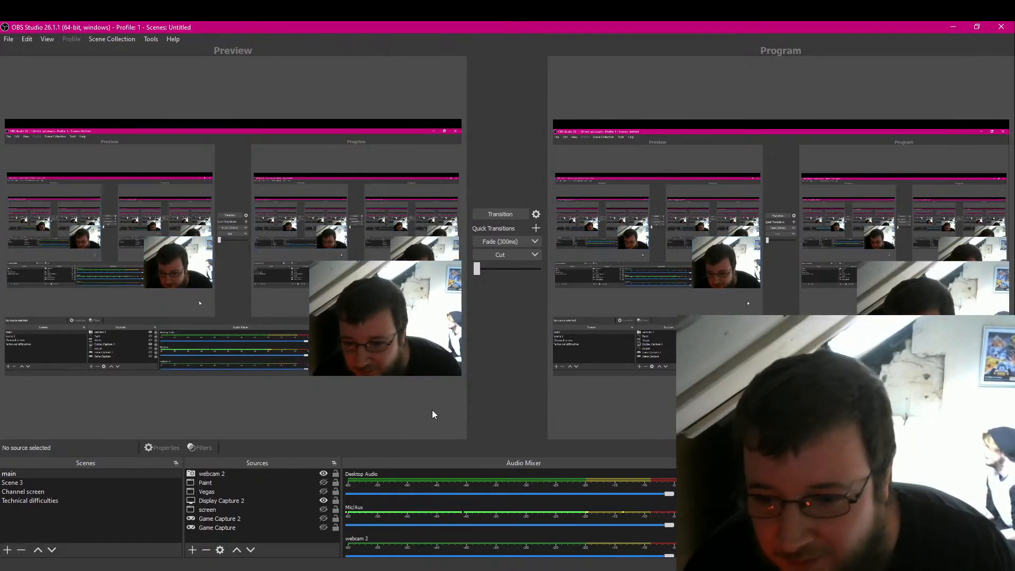
Step: Return to VEGAS Pro and play the timeline from 00:00:04.17 to review the relocated source v2 clip
key(alt+Tab)
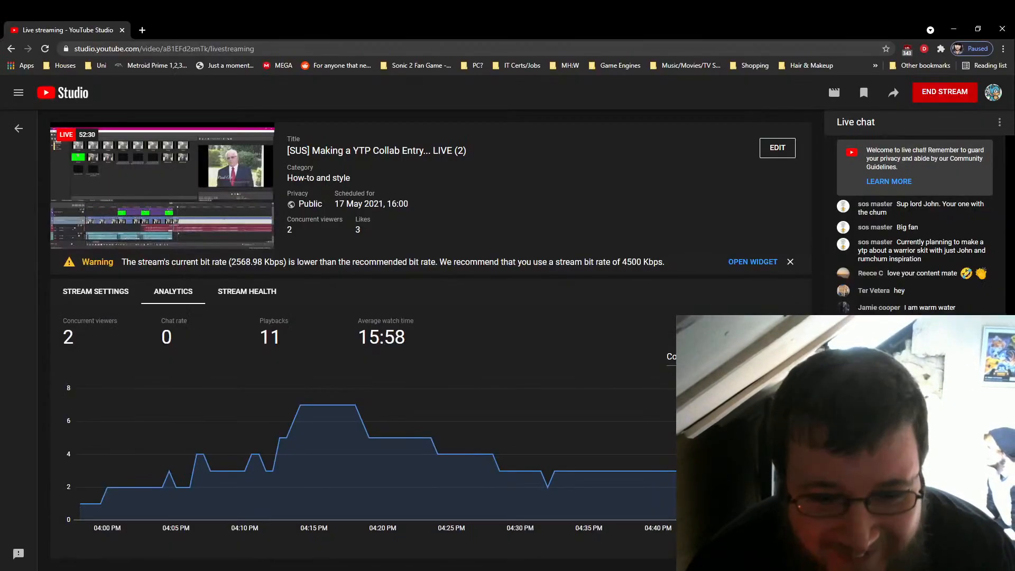
key(alt+Tab)
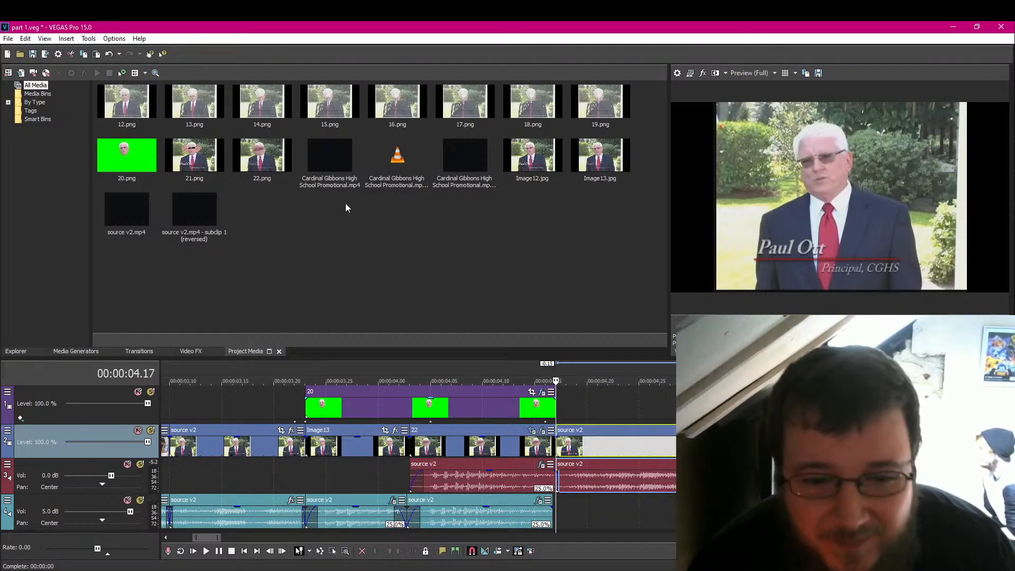
click(308, 409)
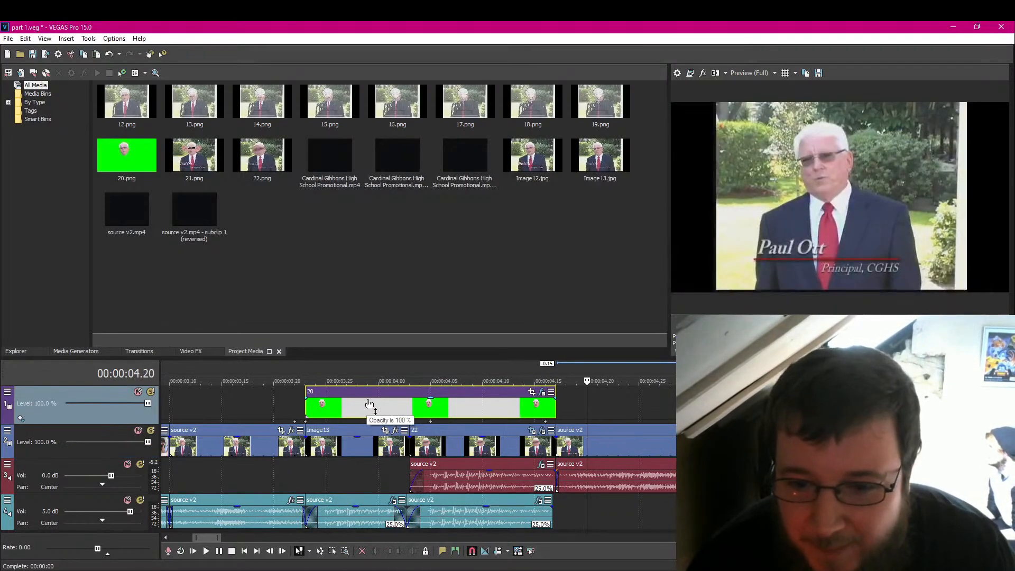
click(220, 553)
click(219, 553)
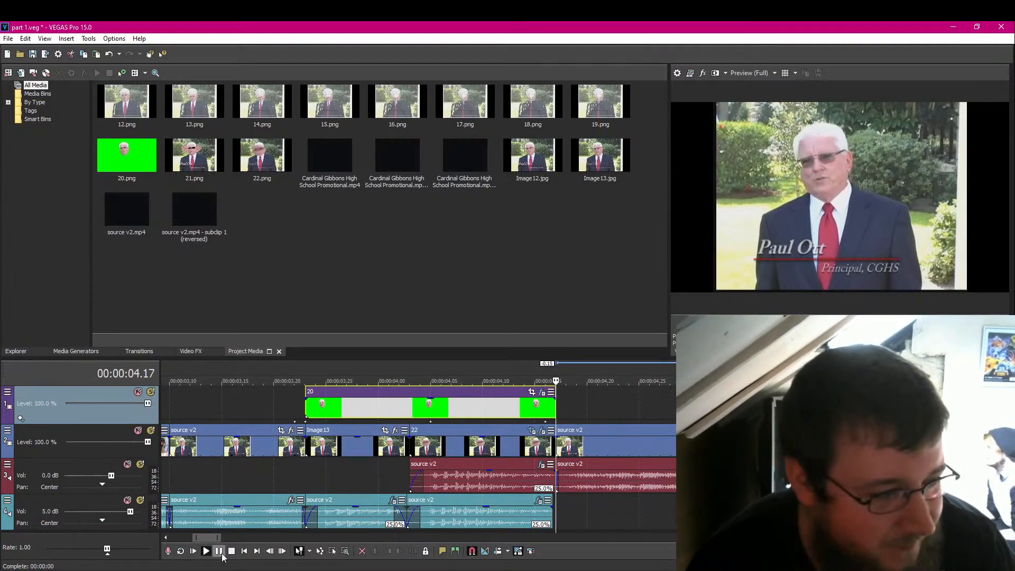
click(219, 553)
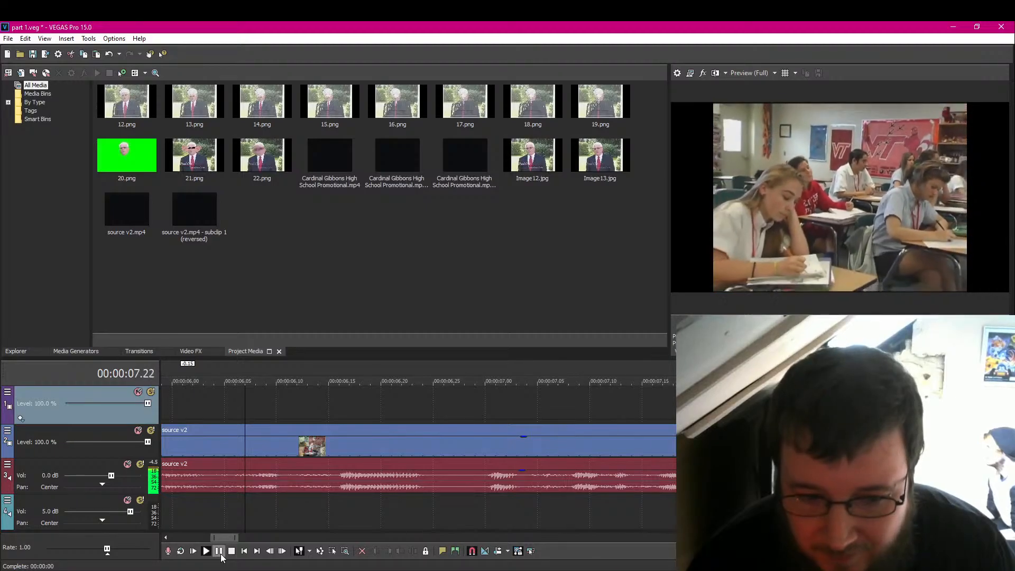
Step: Move the following source v2 clip earlier on the timeline so it starts directly at the end of the preceding clip
click(219, 553)
scroll(420, 486, down, 5)
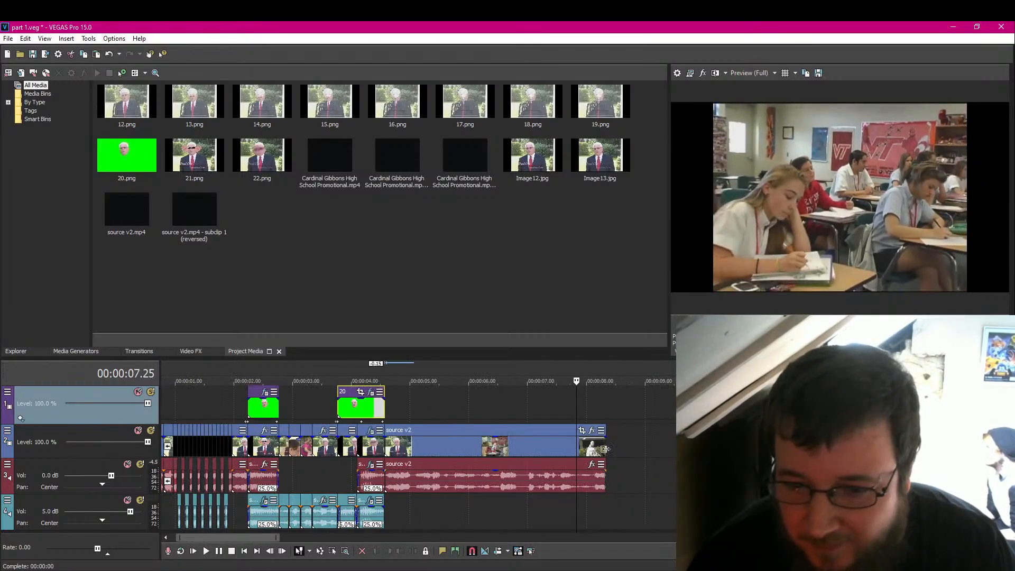
drag(755, 447, 621, 447)
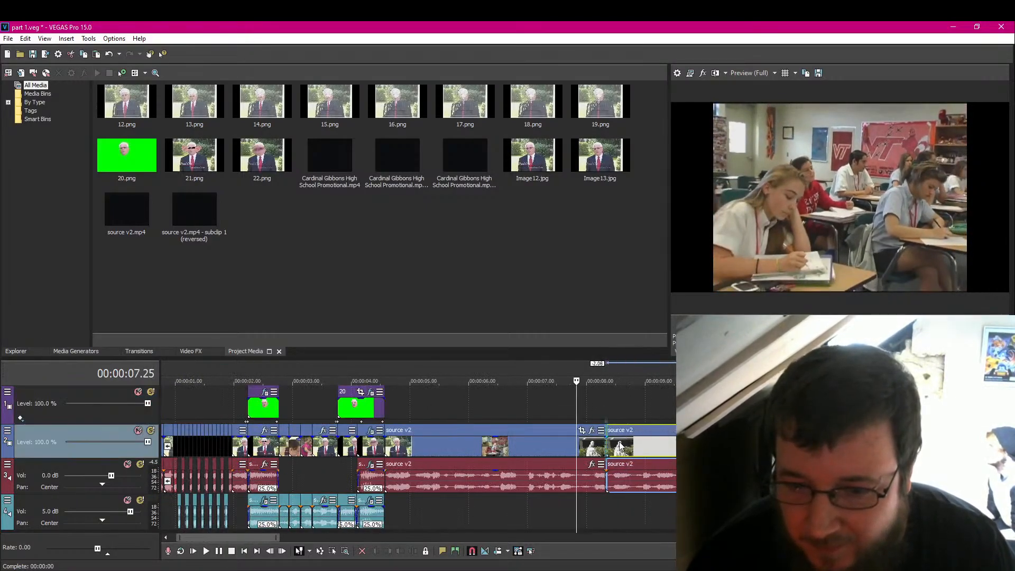
Step: Play from 00:00:04.17 into the classroom shot and split the source v2 clip at 00:00:06.26
click(389, 506)
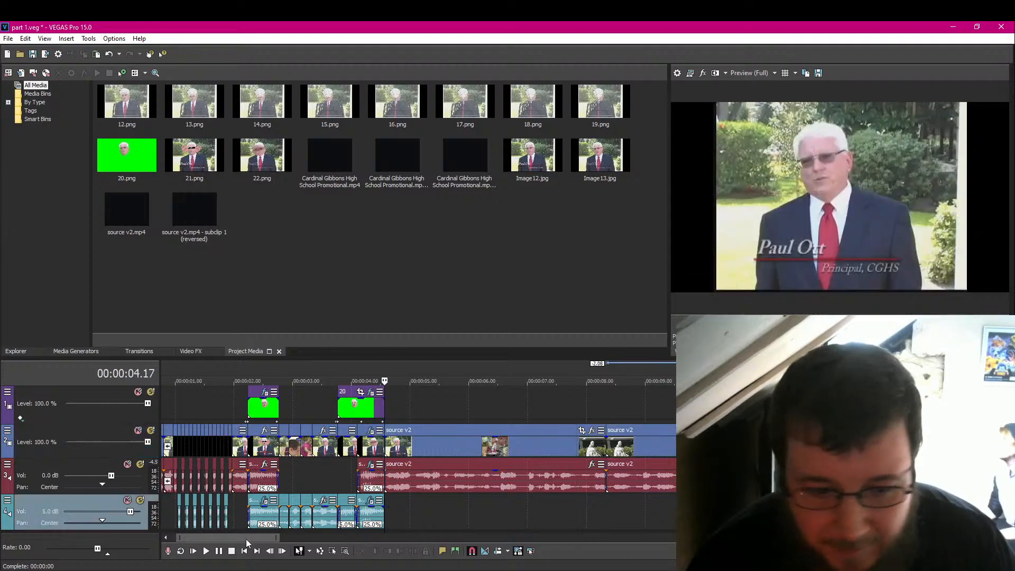
click(218, 552)
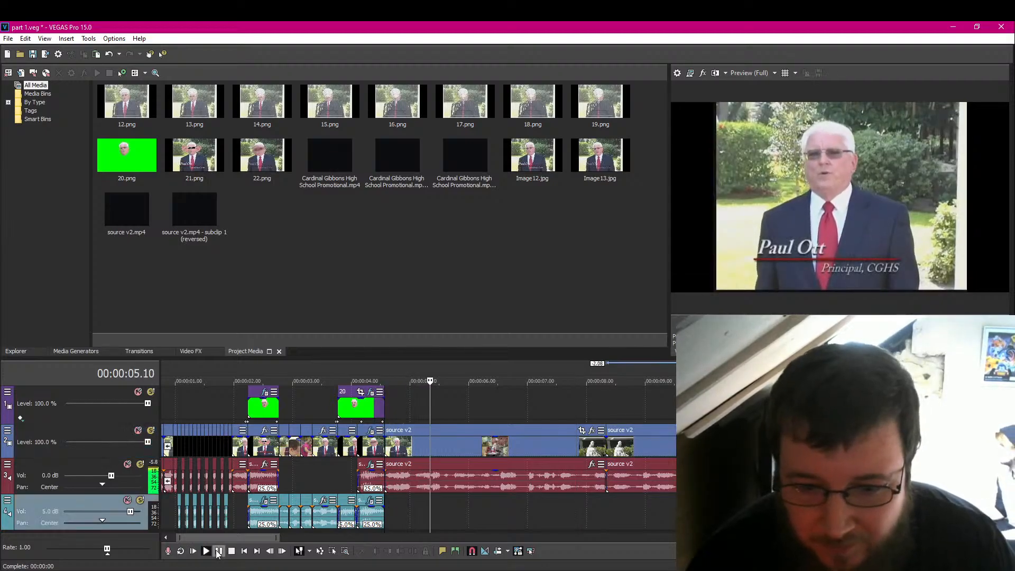
click(218, 551)
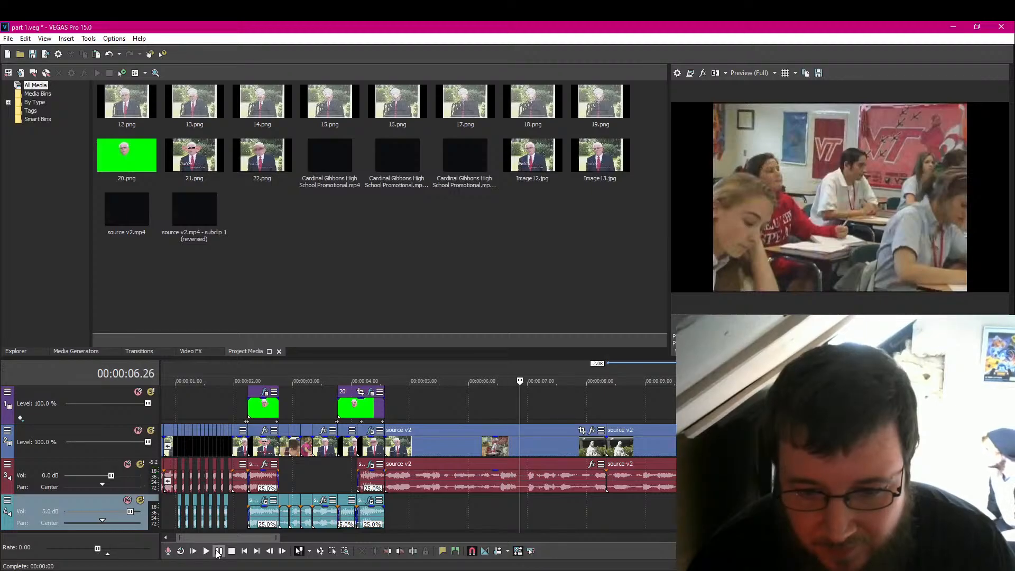
key(s)
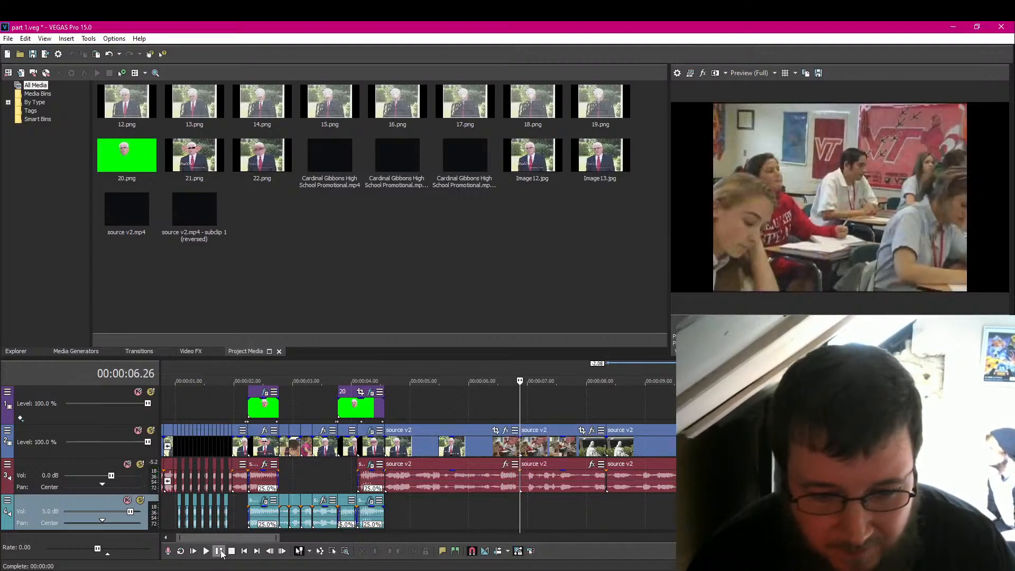
Step: Play the timeline through the classroom and statue shots to locate the next cut point
click(218, 551)
click(221, 552)
click(221, 552)
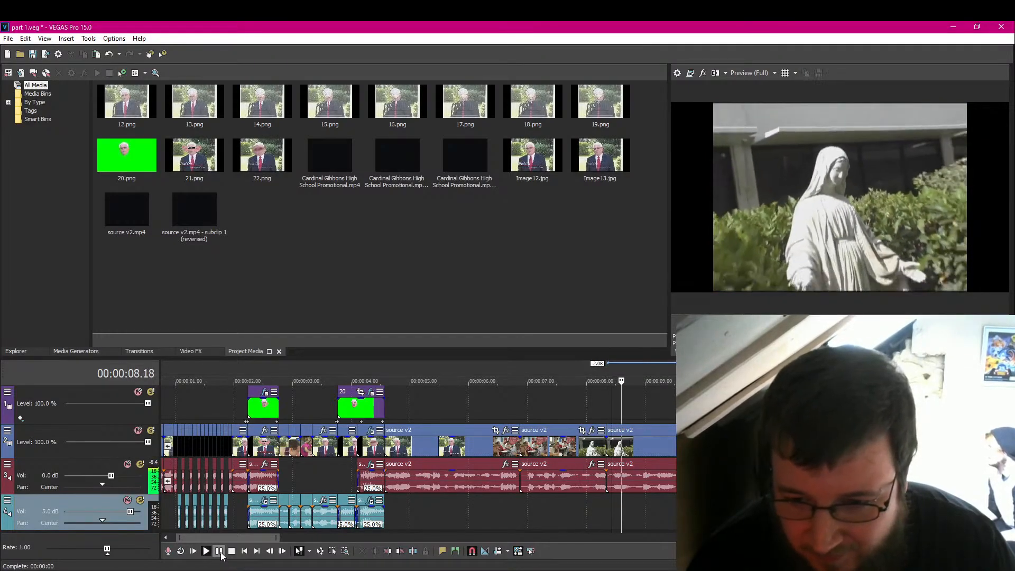
click(222, 553)
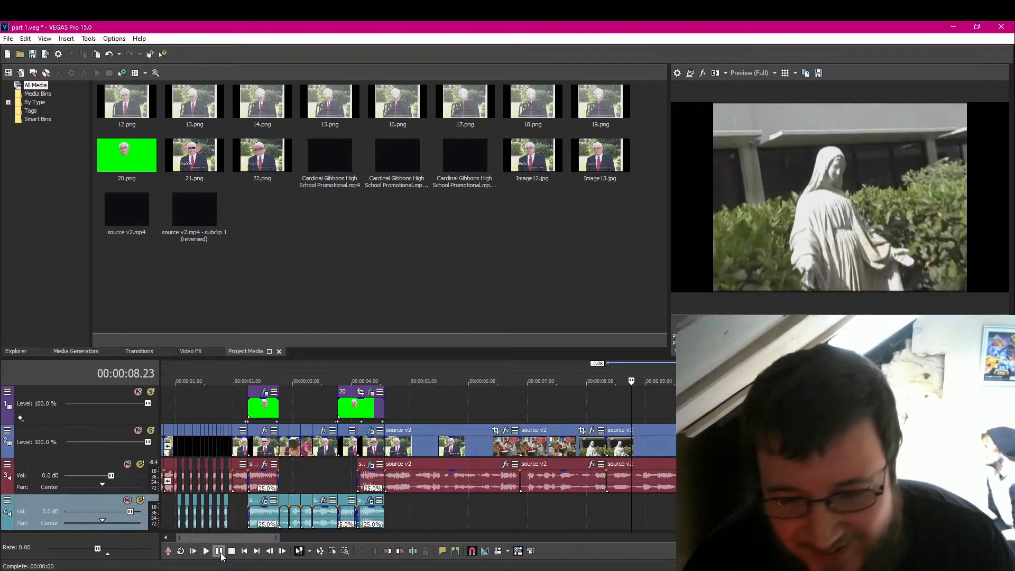
scroll(578, 497, right, 2)
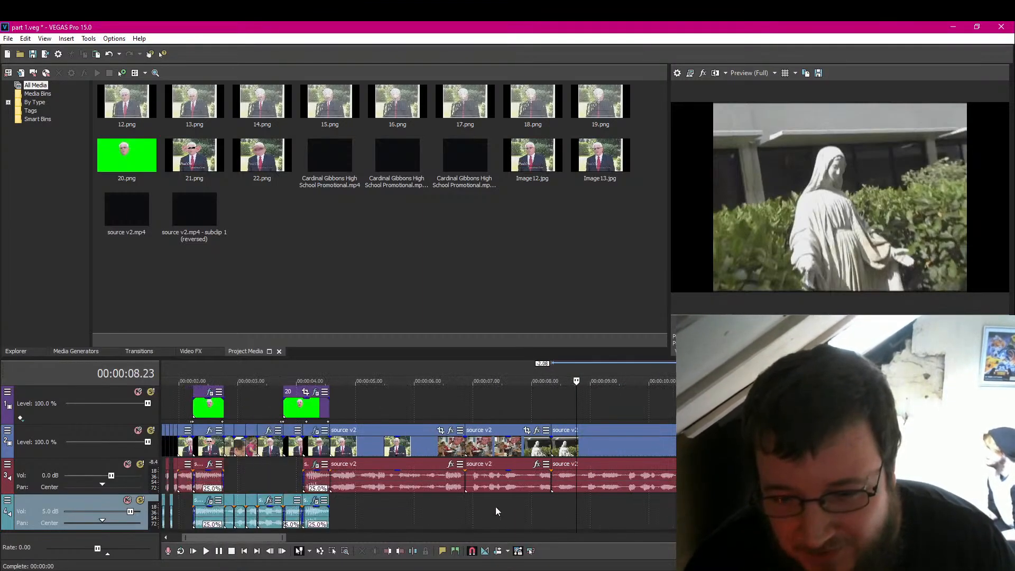
click(335, 507)
click(221, 553)
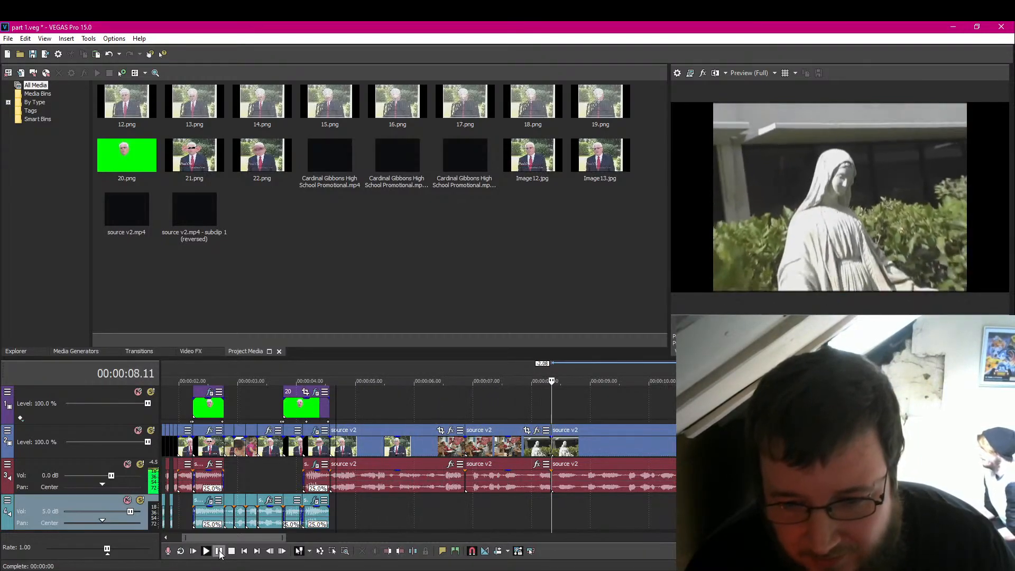
click(220, 552)
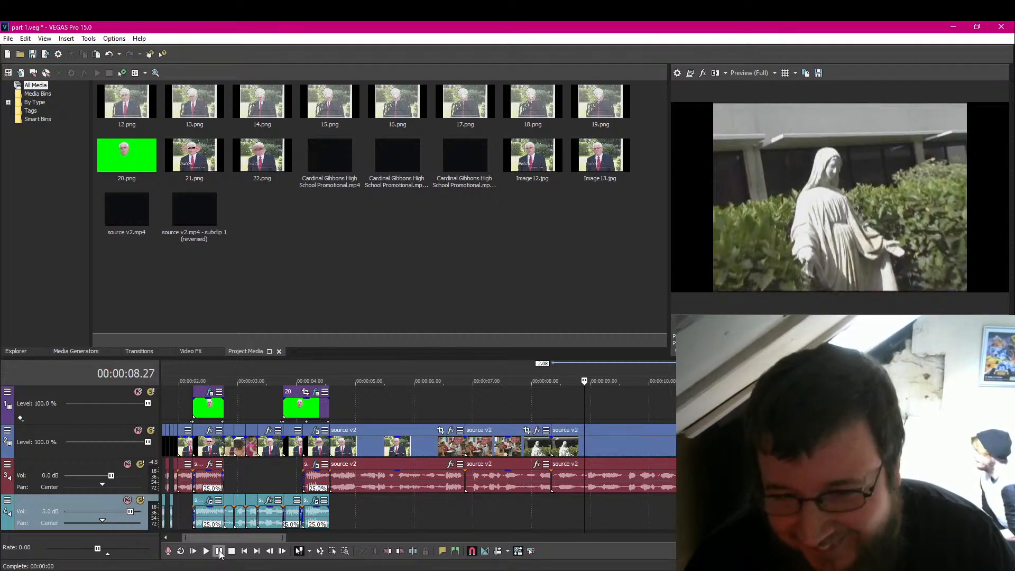
Step: Step through the statue shot frame by frame and split the source v2 clip at 00:00:08.25
key(Right)
key(Left)
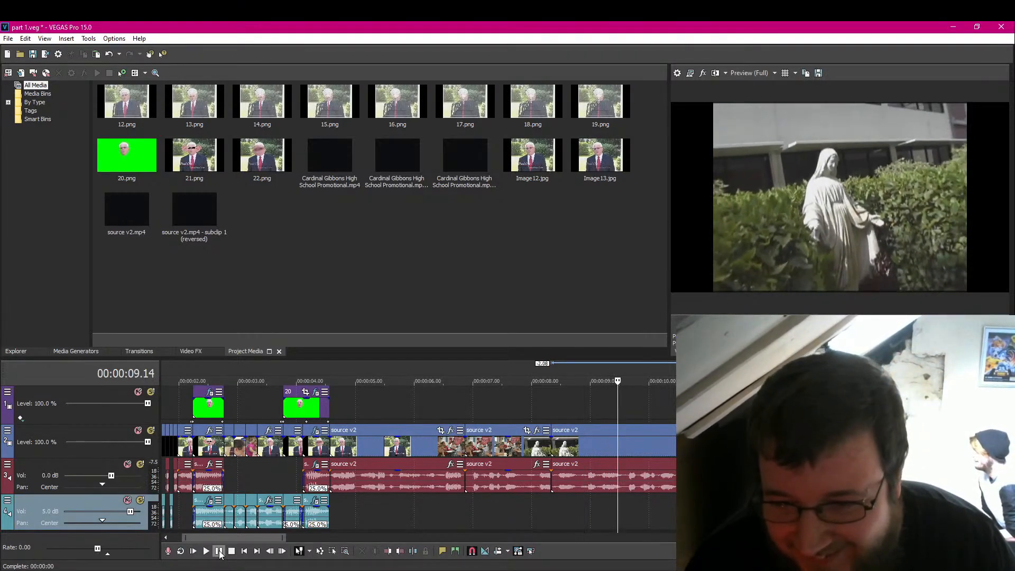
key(Left)
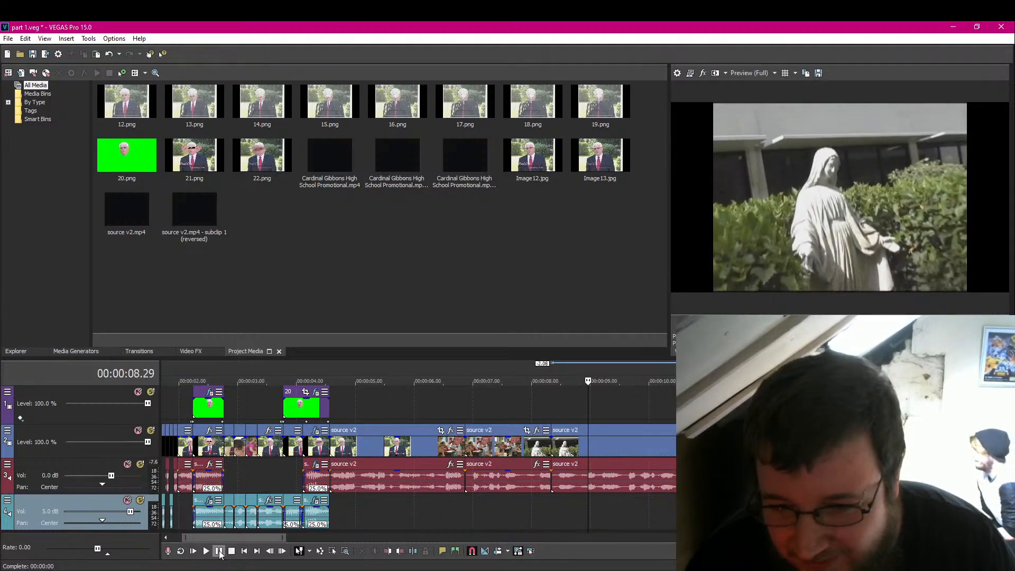
key(Left)
key(Left)
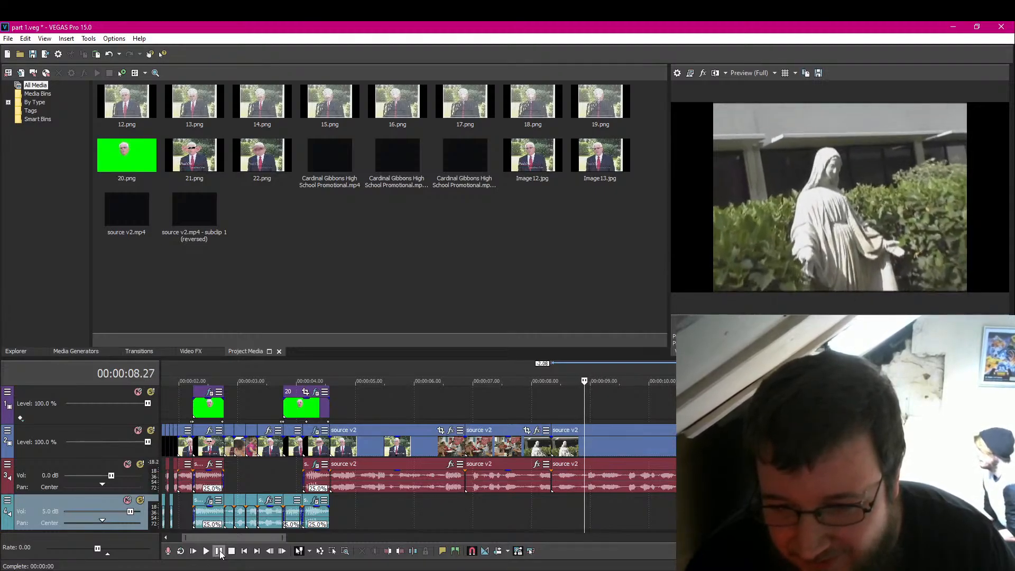
key(space)
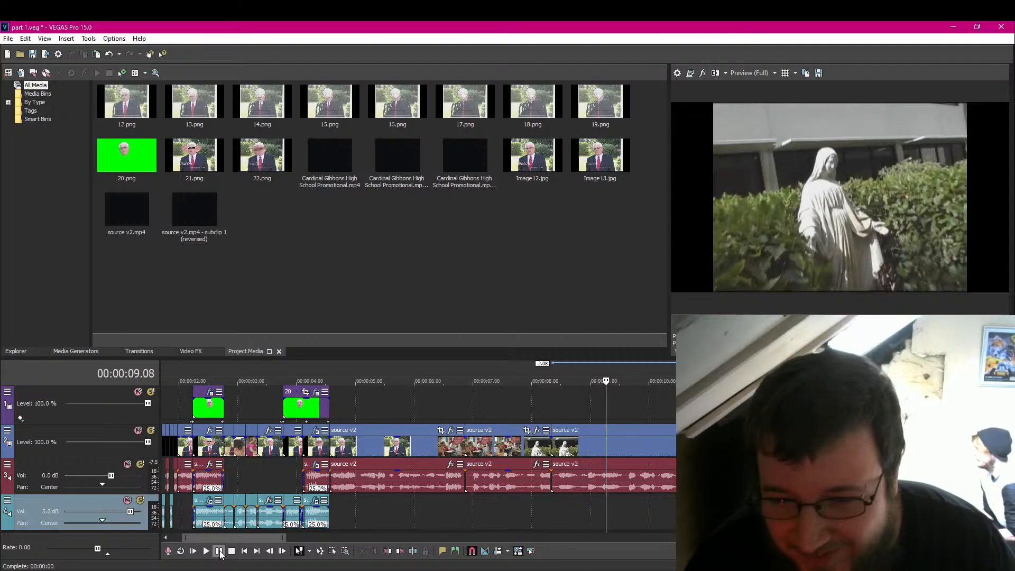
key(space)
key(Left)
key(Right)
key(Right)
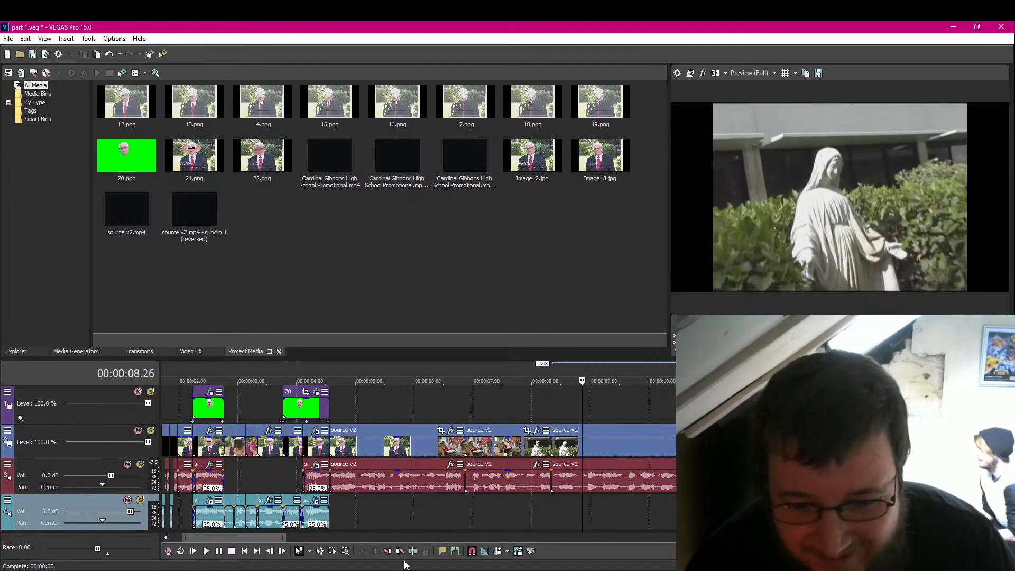
key(Left)
click(412, 552)
scroll(391, 529, up, 4)
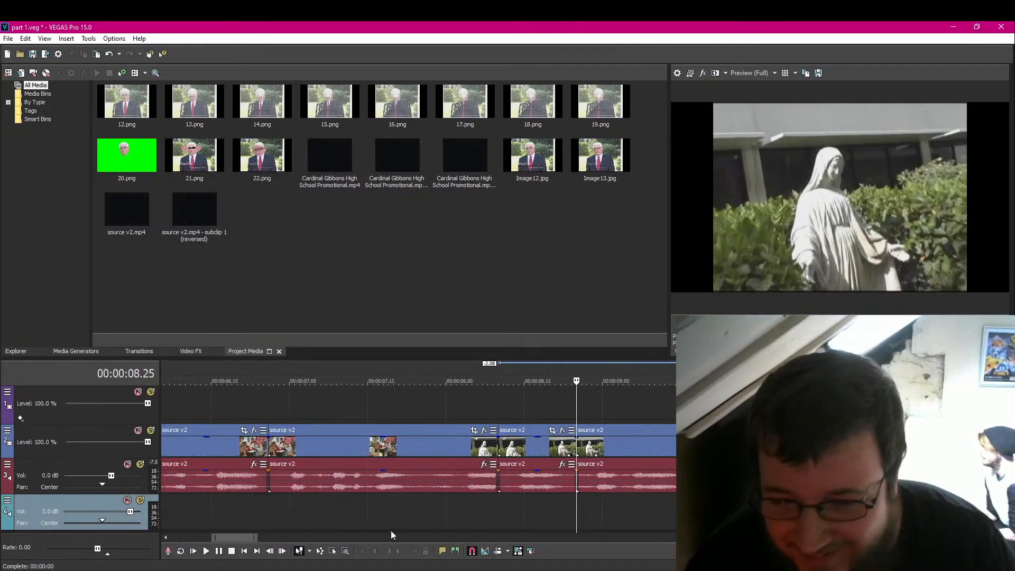
Step: Split source v2 again at 00:00:09.15 and move the piece from 00:00:08.25 to that cut far down the timeline, leaving a gap
key(space)
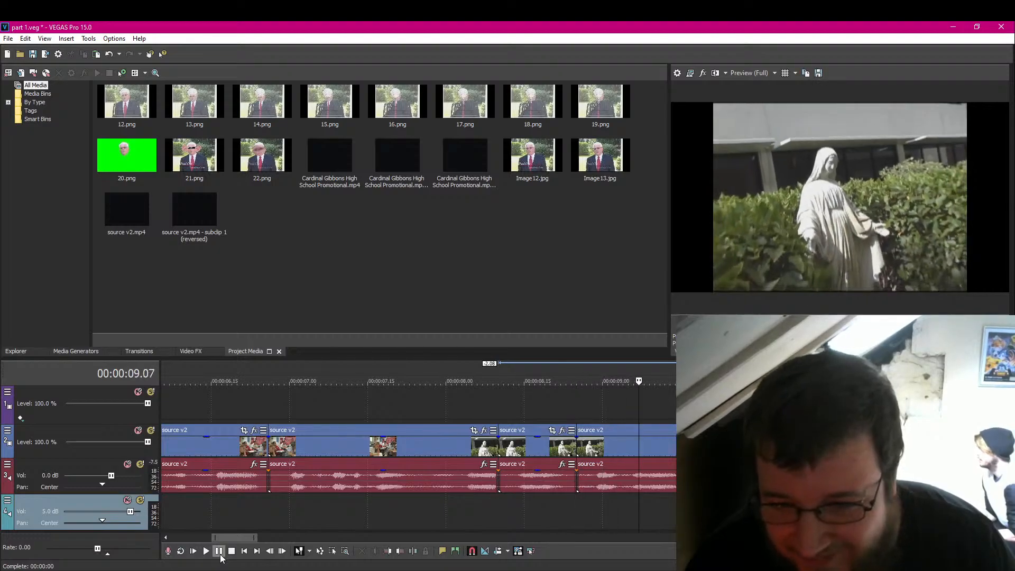
click(218, 551)
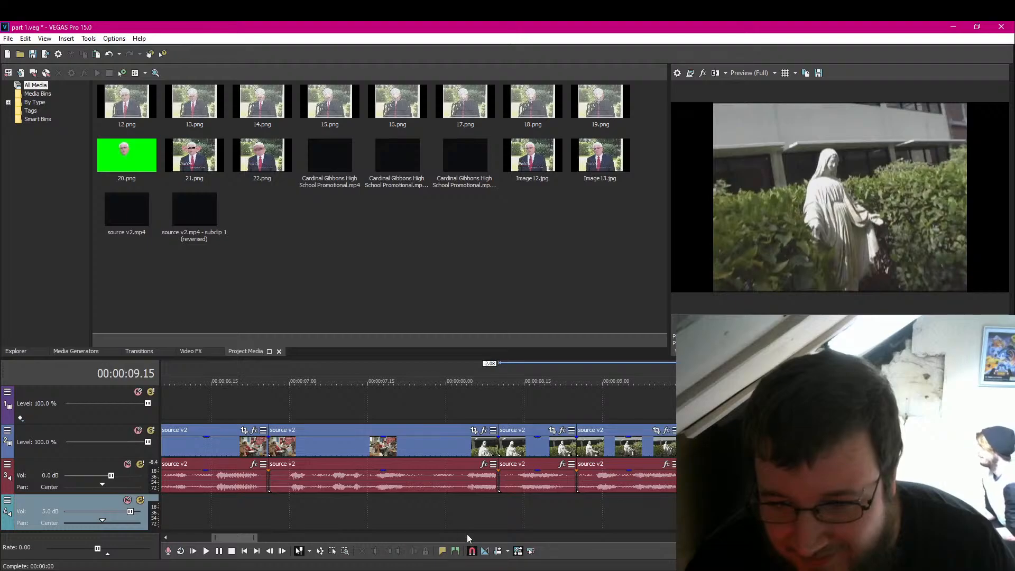
right_click(638, 453)
key(Escape)
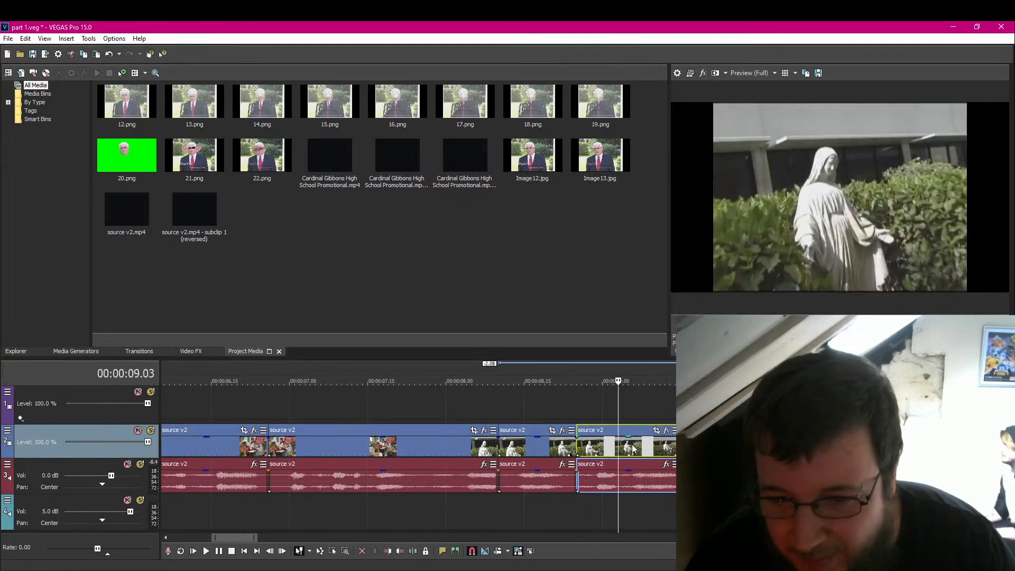
key(Delete)
scroll(418, 455, right, 3)
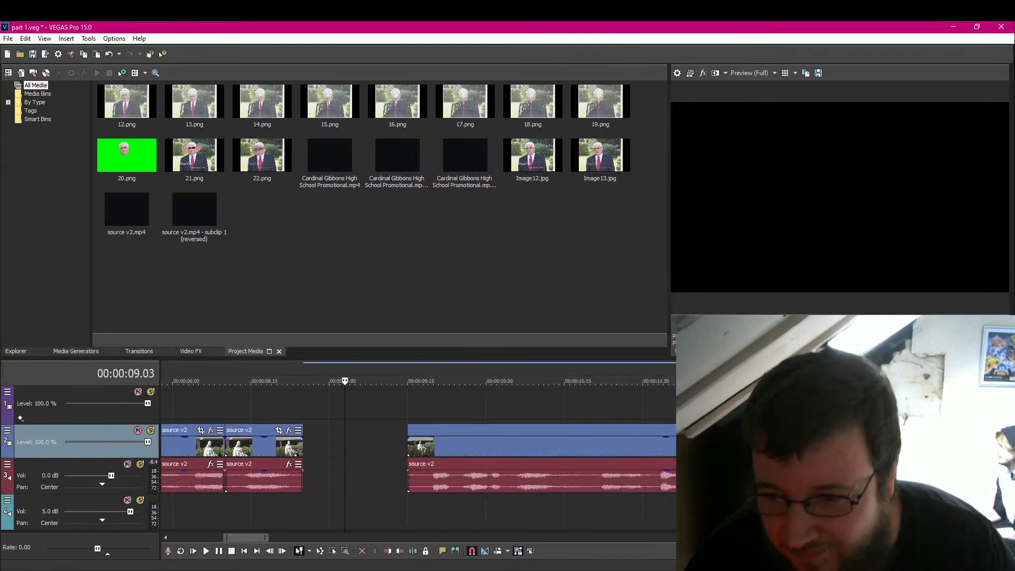
scroll(418, 454, down, 5)
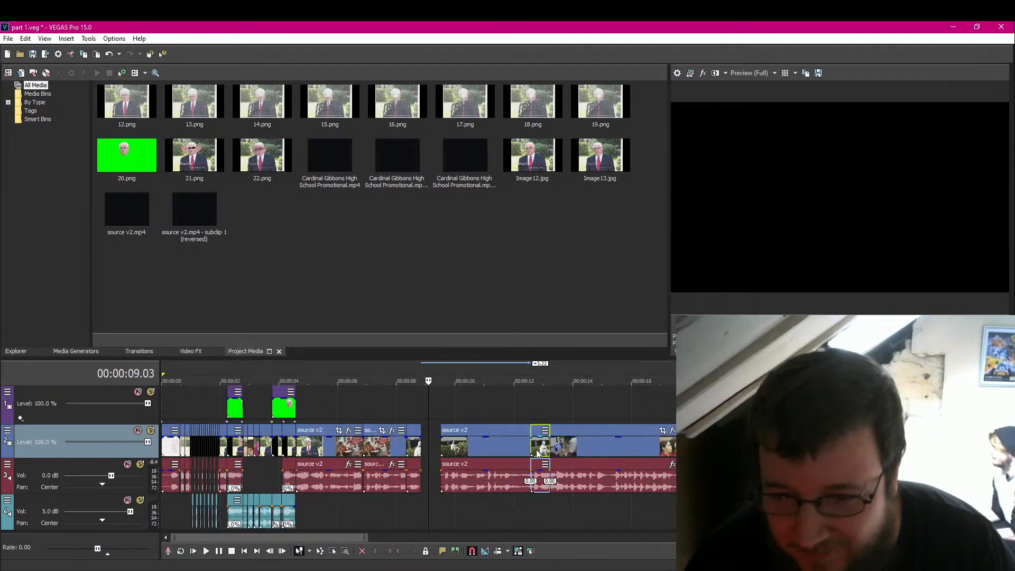
drag(537, 453, 740, 453)
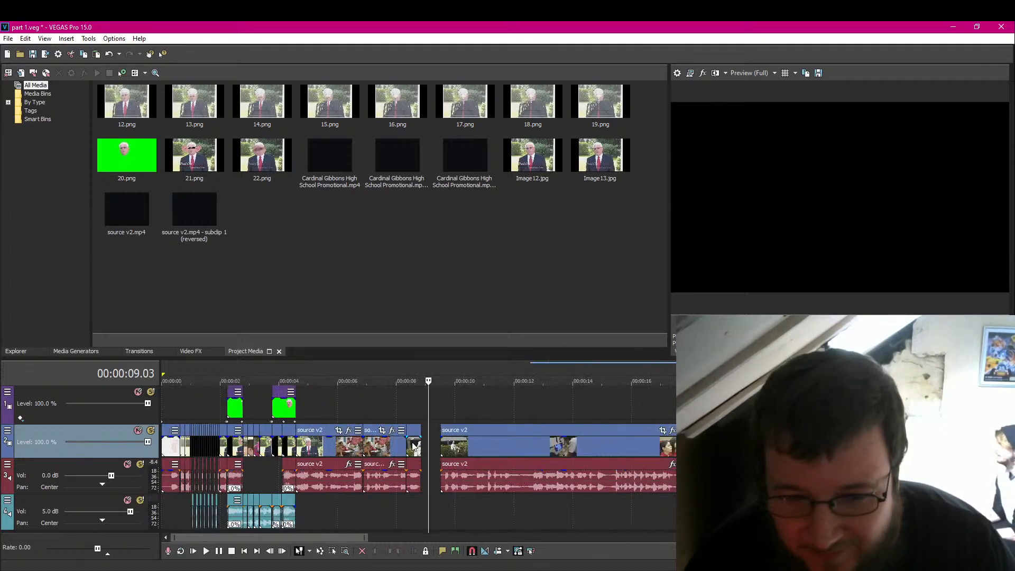
Step: Review the cut at 00:00:08.10, and extend the end of the clip before it to 00:00:08.25 in place of the short statue clip
scroll(414, 455, up, 3)
click(516, 450)
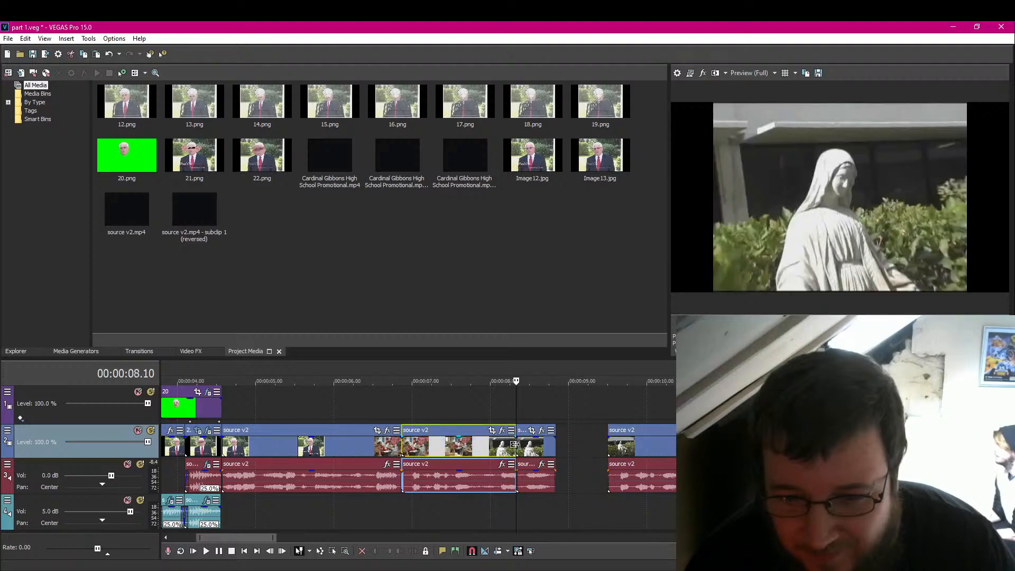
click(221, 553)
click(221, 553)
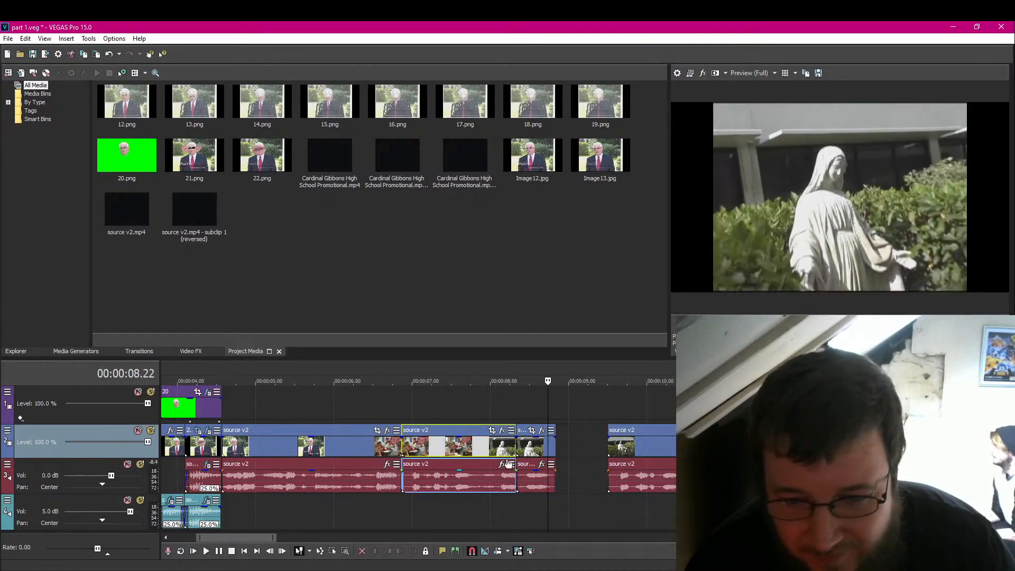
click(499, 453)
click(219, 552)
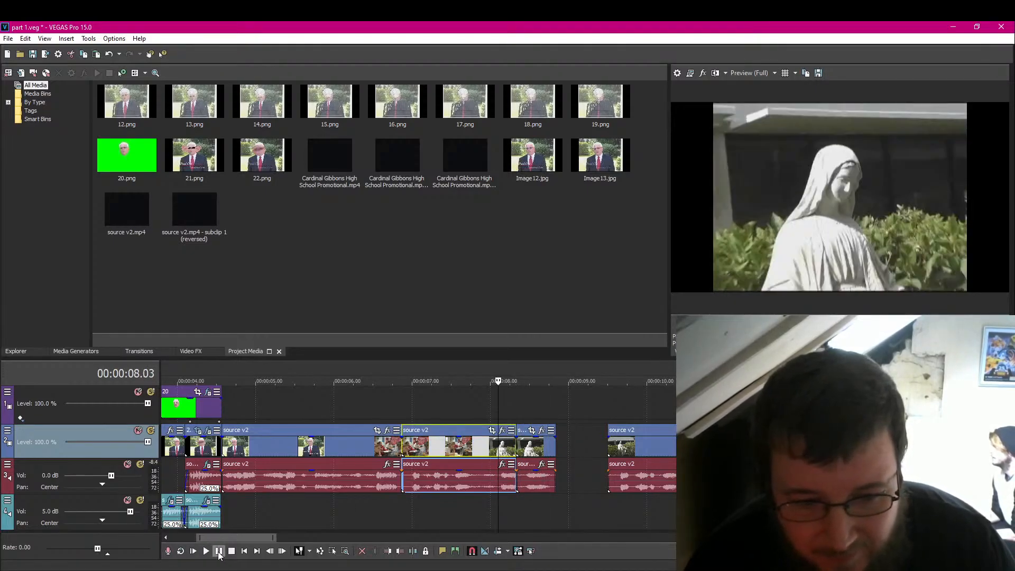
click(219, 552)
drag(531, 448, 554, 449)
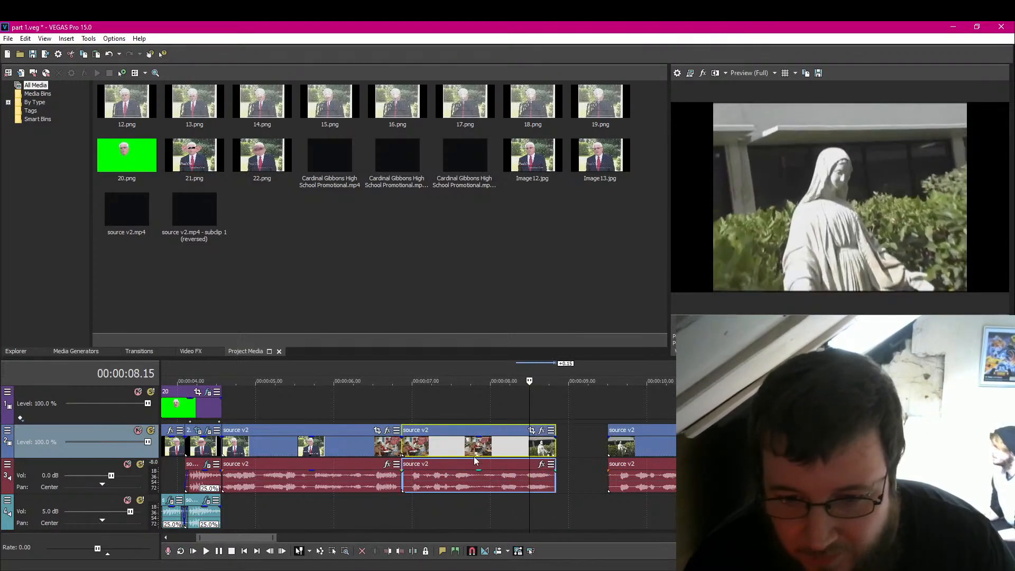
Step: Play back the end of the extended clip, stopping at 00:00:08.15 in the statue shot
click(489, 455)
click(218, 551)
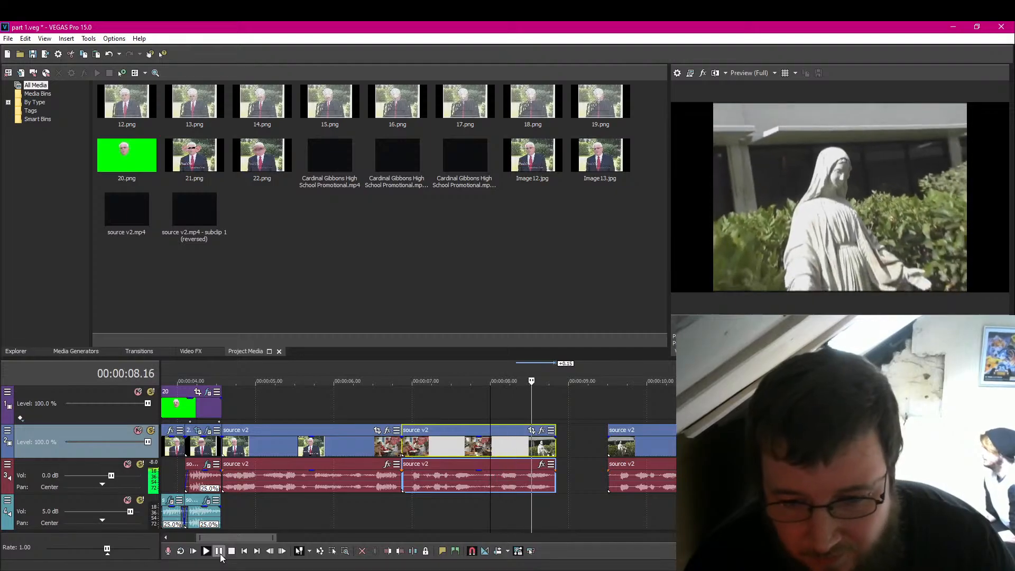
key(Left)
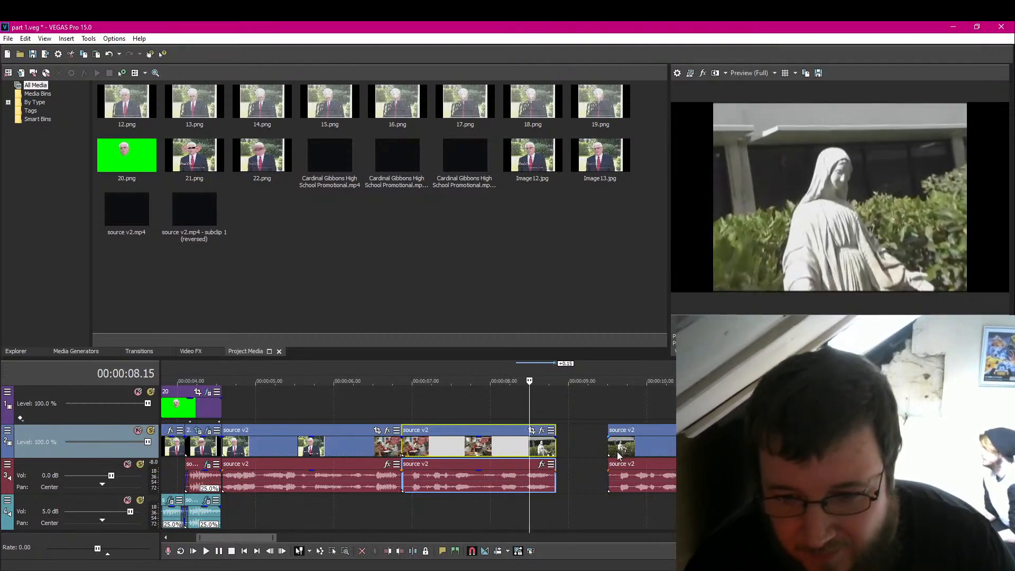
Step: Place the playhead at the extended clip's end at 00:00:08.25 and save the project
key(Right)
key(Right)
key(Right)
key(Right)
key(Right)
key(Right)
key(Right)
key(Right)
key(Right)
key(Right)
key(Right)
key(Right)
key(Right)
key(Right)
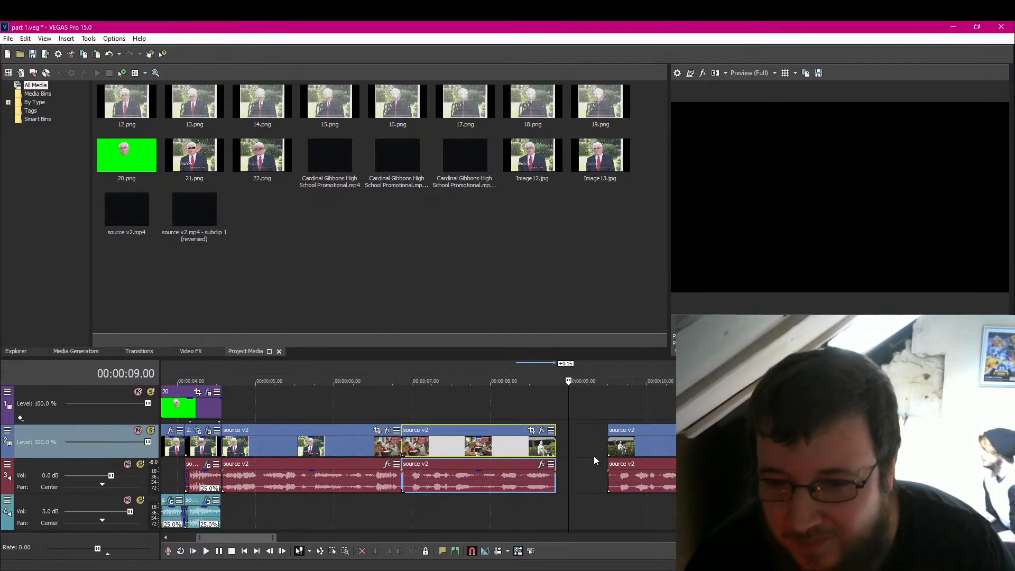
key(Left)
key(Left)
key(Left)
key(Left)
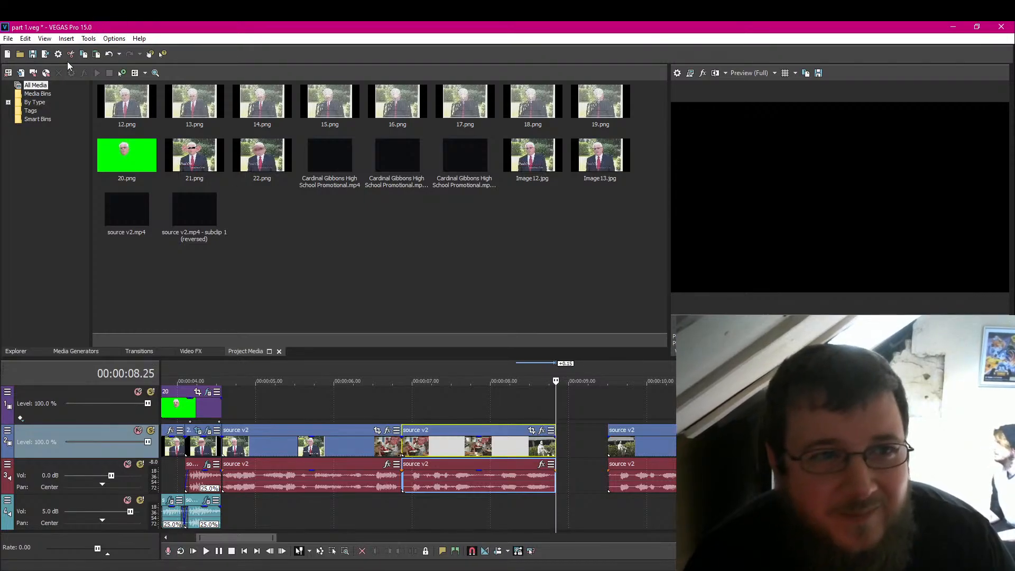
click(35, 56)
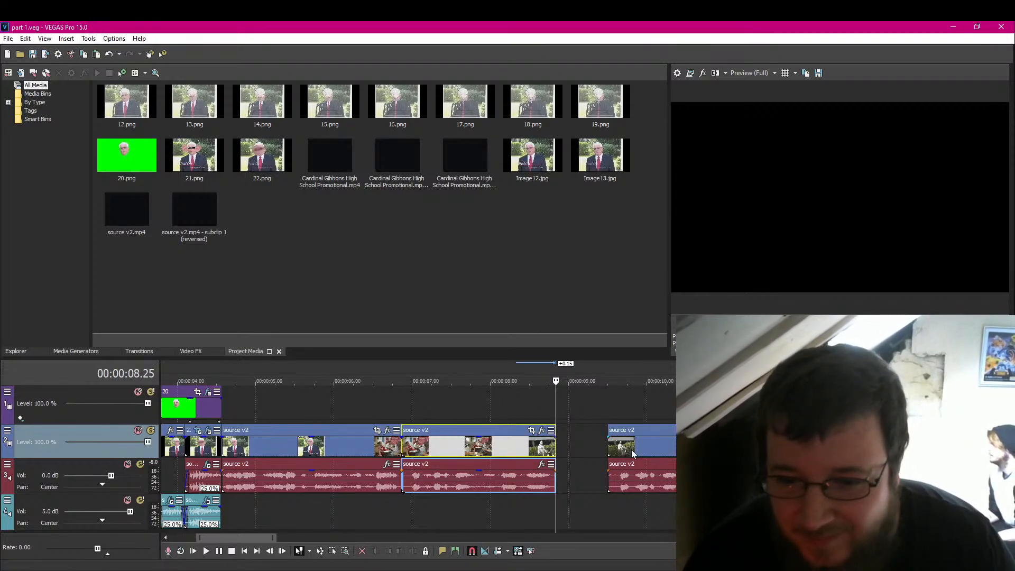
Step: Shift the source v2 clip after the gap one frame earlier, and replay the statue shot, stopping at 00:00:08.03
drag(633, 454, 630, 453)
click(526, 448)
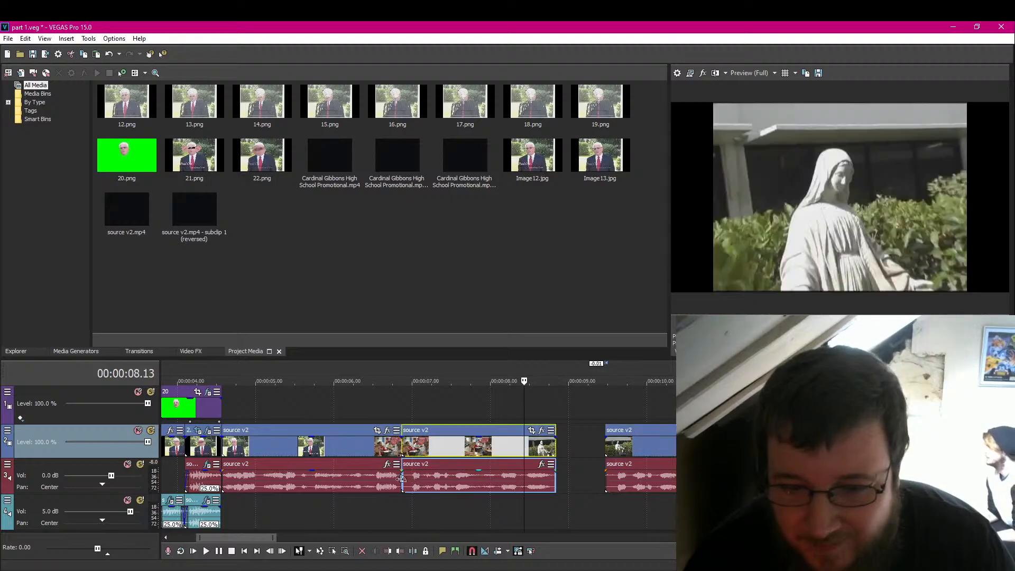
key(Left)
key(Left)
click(207, 552)
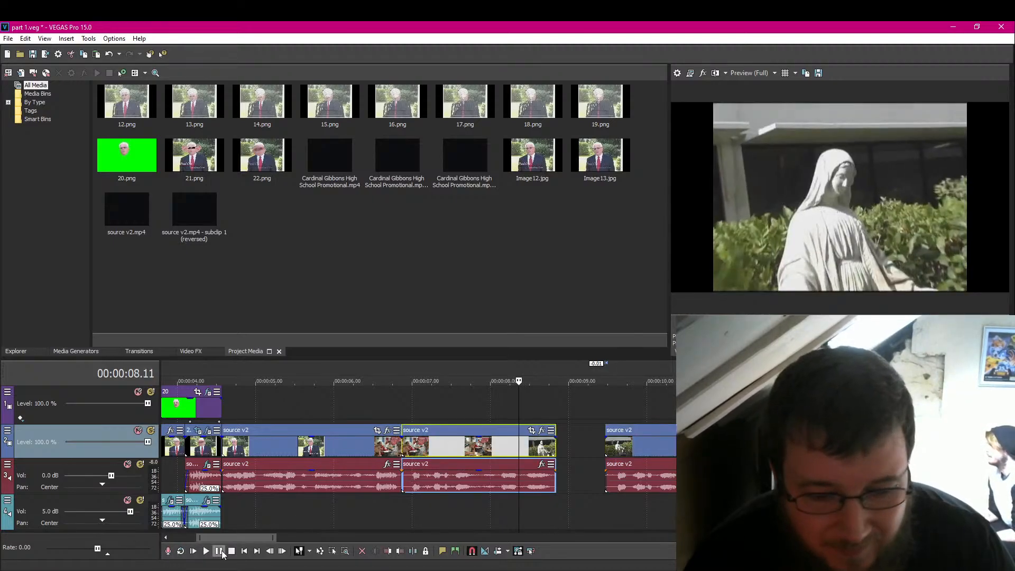
click(220, 551)
key(j)
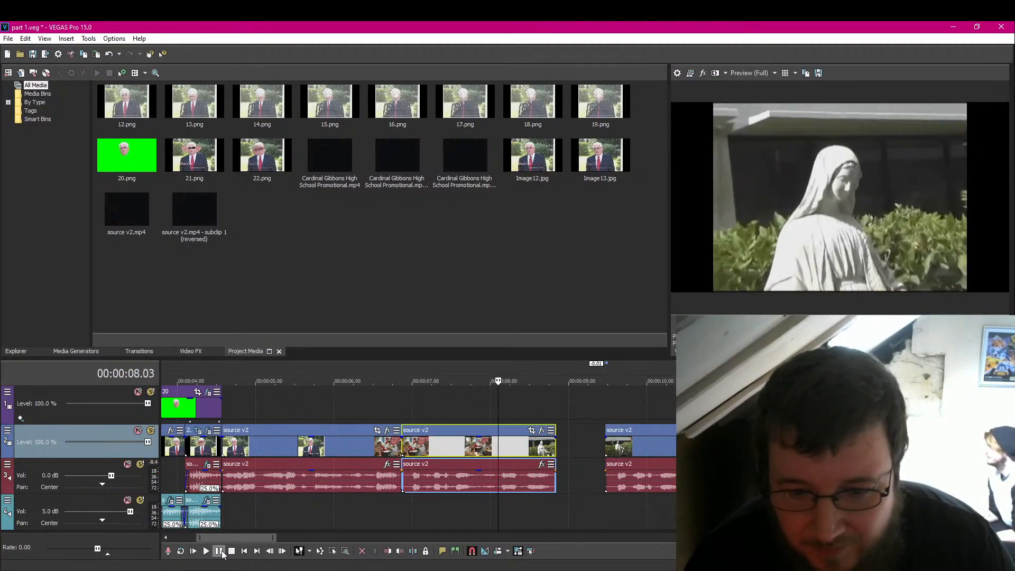
Step: Scrub back through the statue shot, split the source v2 clip at 00:00:07.26, and play the new section, stopping at 00:00:08.24
key(j)
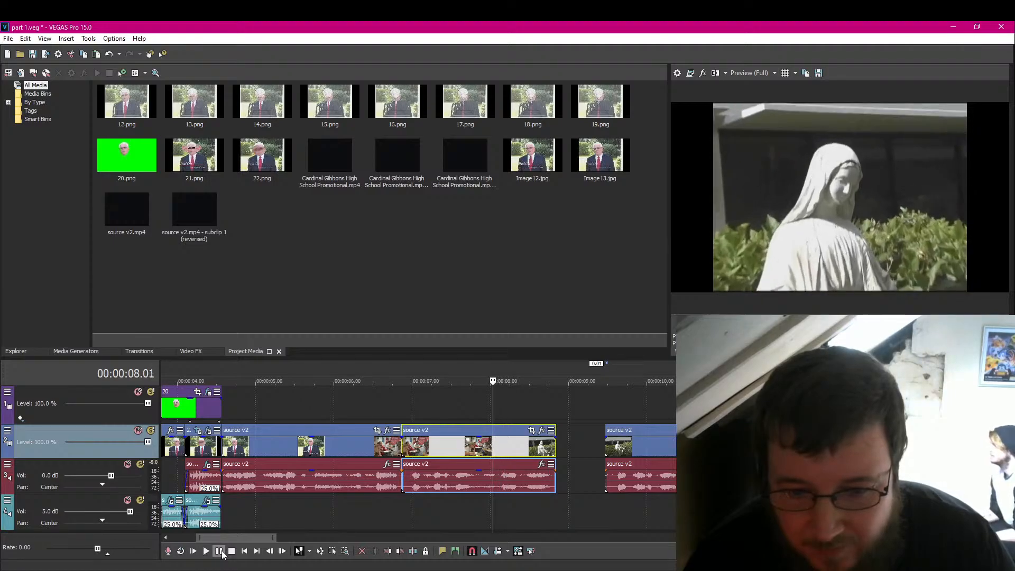
key(l)
key(j)
key(l)
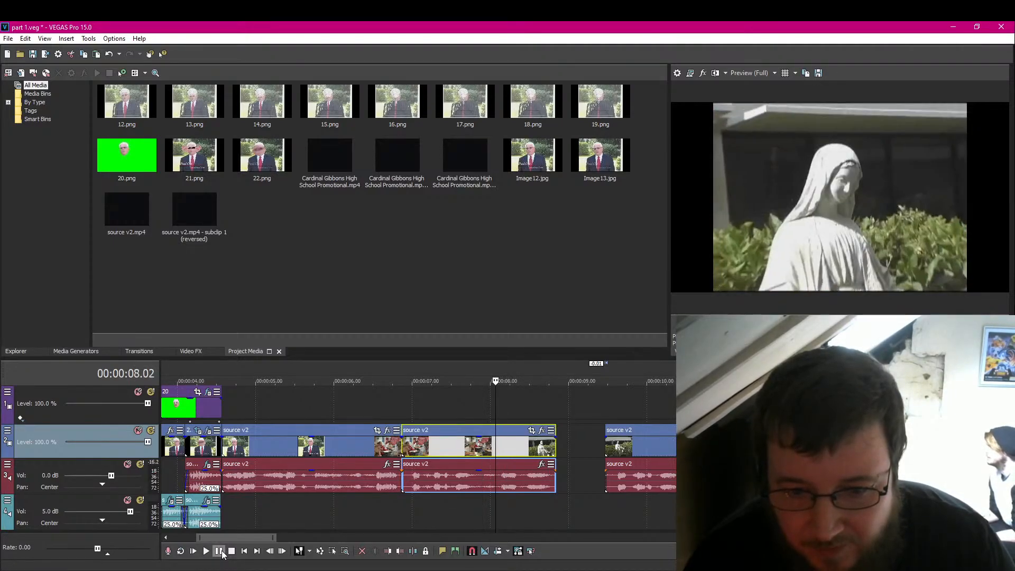
key(j)
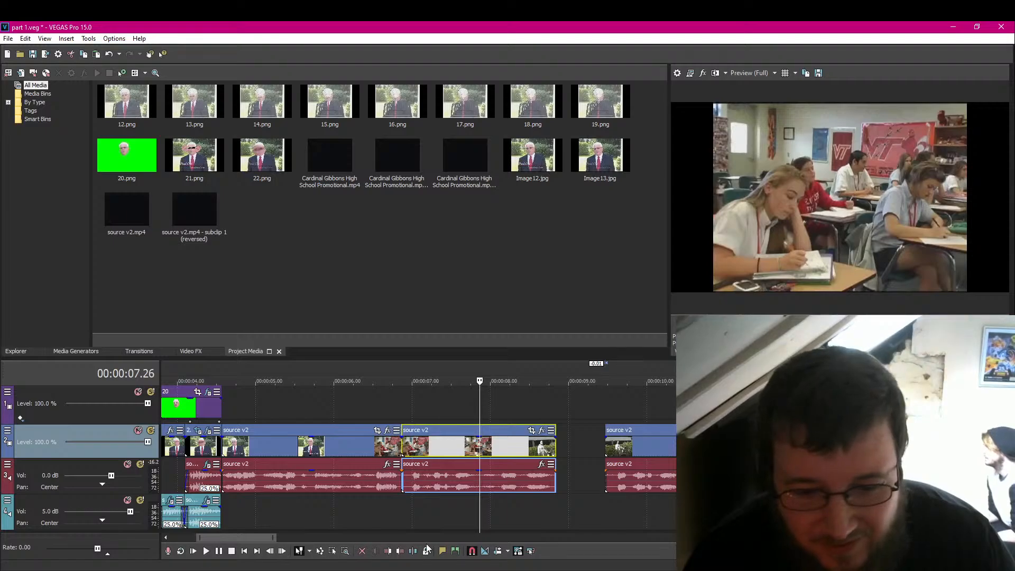
key(s)
key(l)
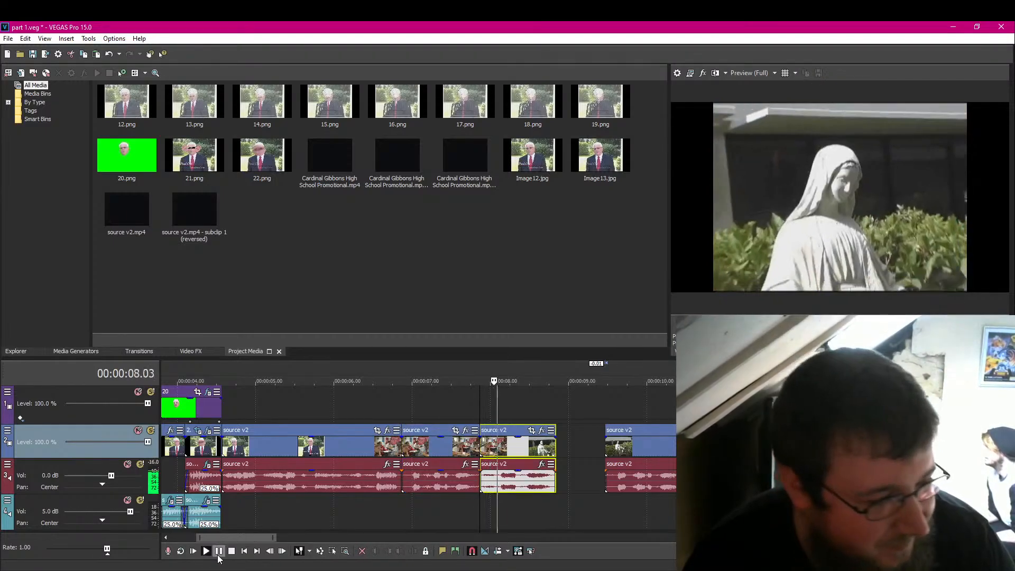
key(k)
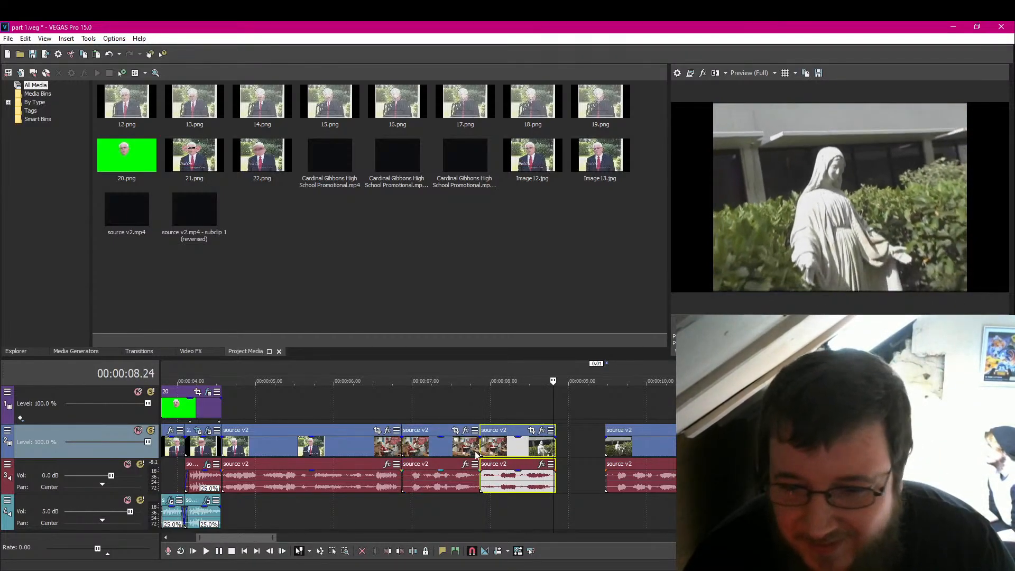
Step: Move the source v2 clip after the gap later, and extend the end of the clip starting at 00:00:07.26 into the freed space
click(530, 449)
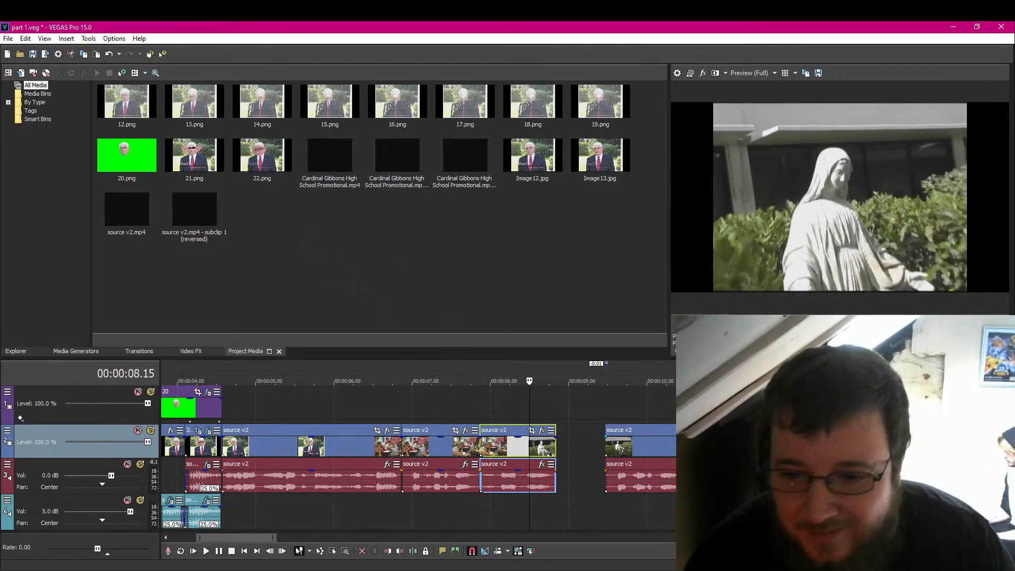
drag(629, 447, 740, 447)
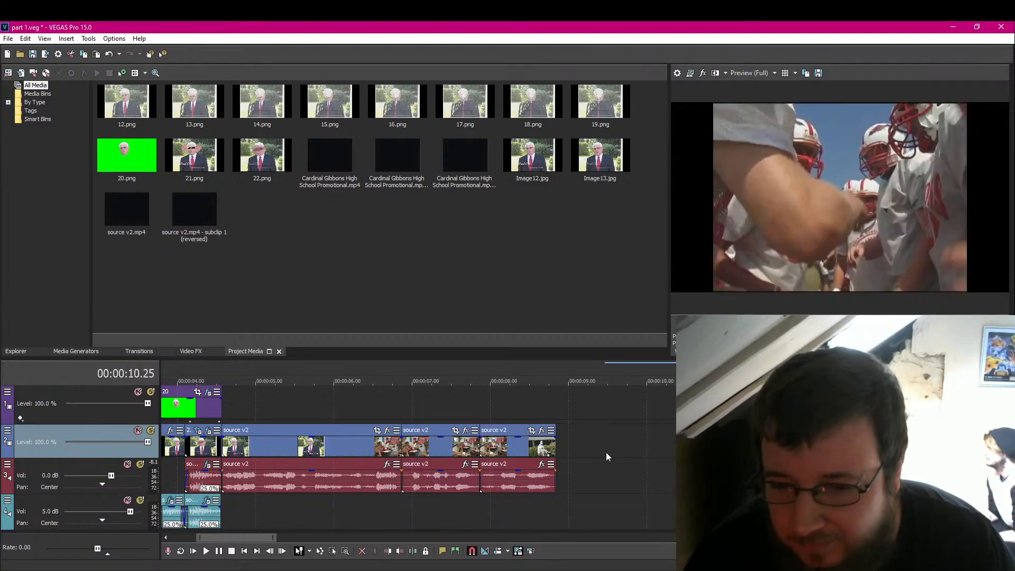
drag(554, 446, 685, 446)
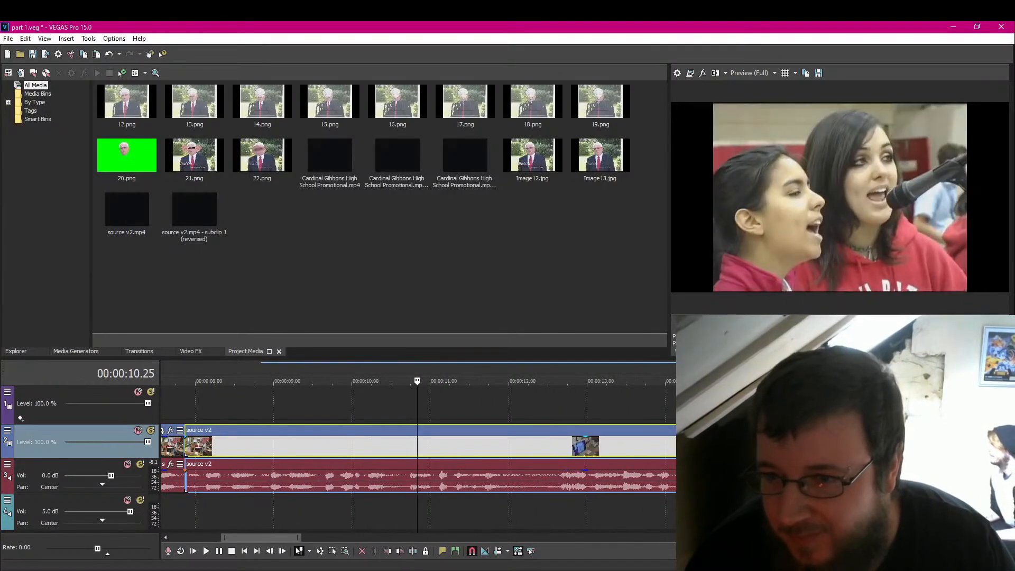
Step: Move the extended source v2 clip 1.22 later, leaving a gap after 00:00:07.26, and play it from its start
scroll(360, 500, down, 4)
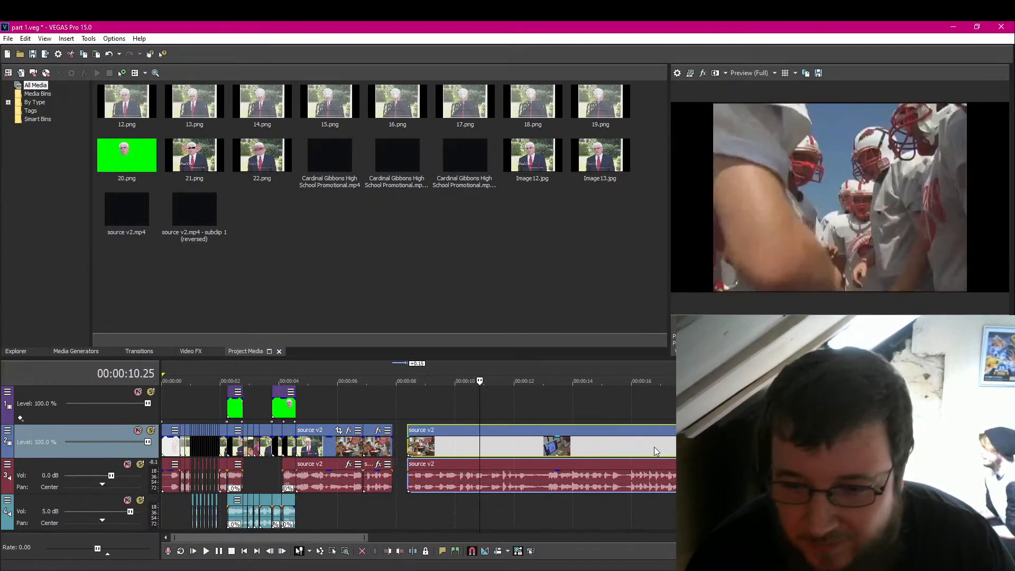
drag(654, 447, 637, 454)
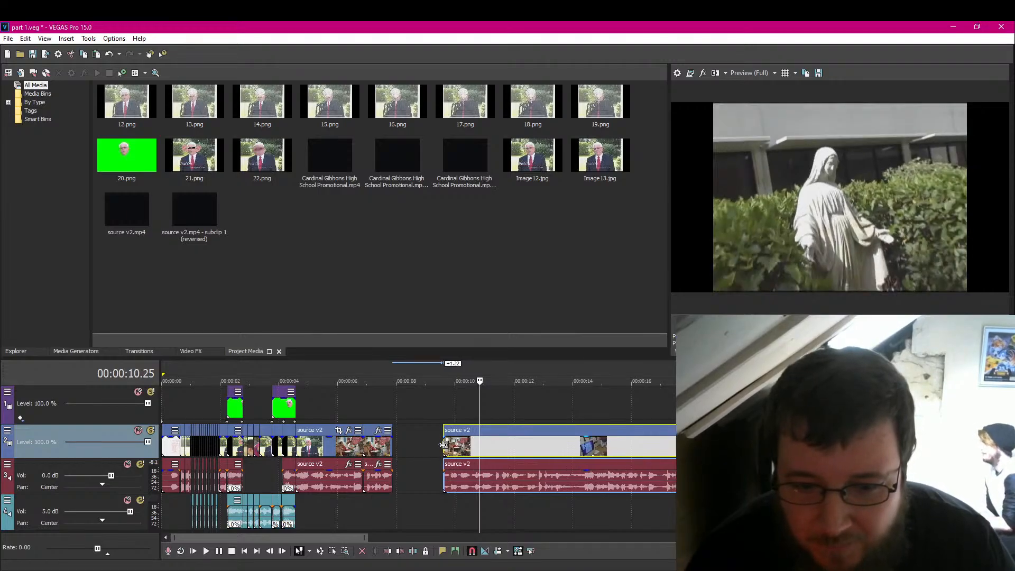
click(443, 446)
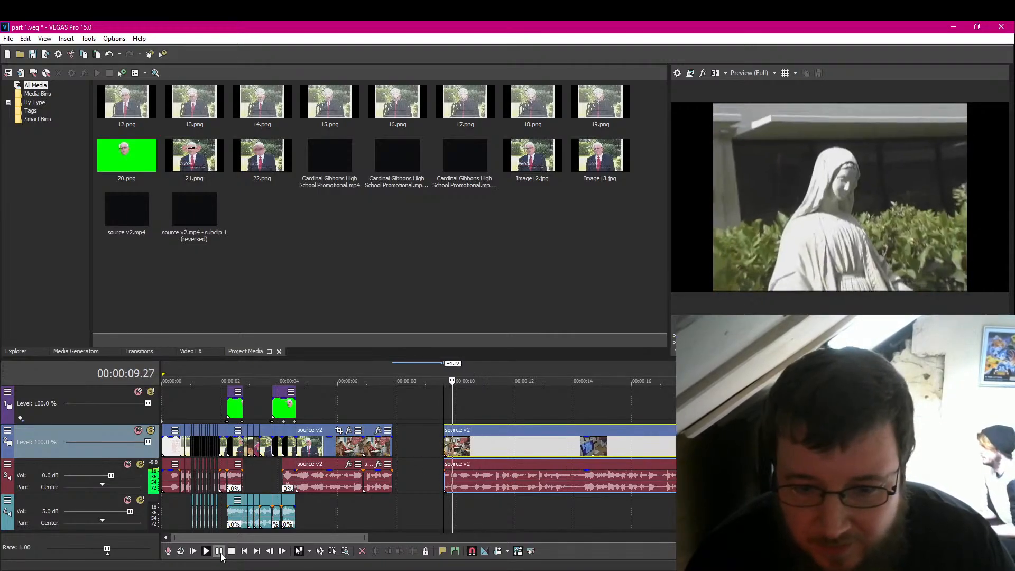
click(218, 551)
Step: Replay the moved clip from its start and split it at 00:00:10.16 in the statue shot
scroll(408, 521, up, 3)
scroll(408, 522, up, 2)
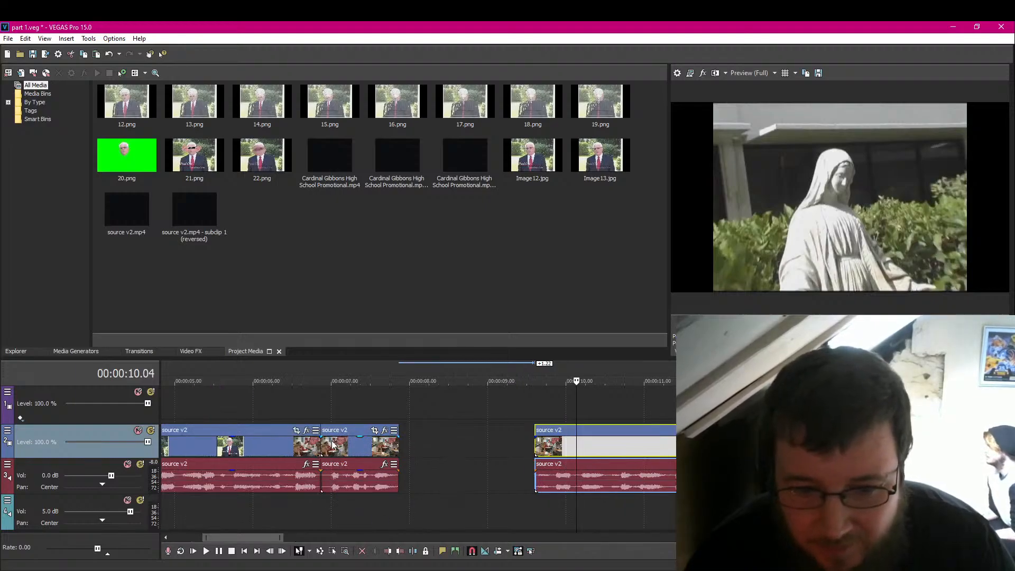
click(535, 445)
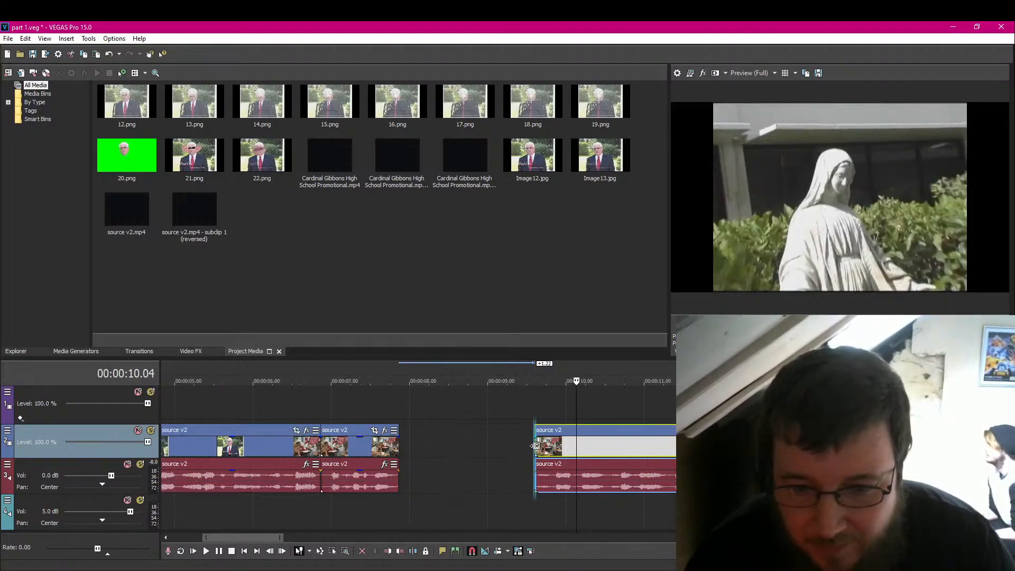
click(219, 551)
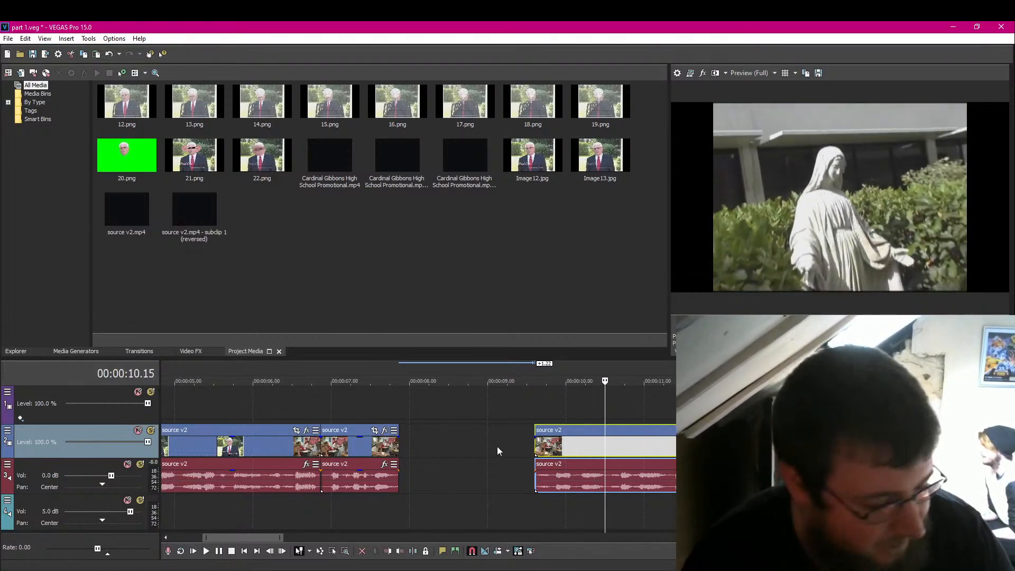
key(Right)
key(s)
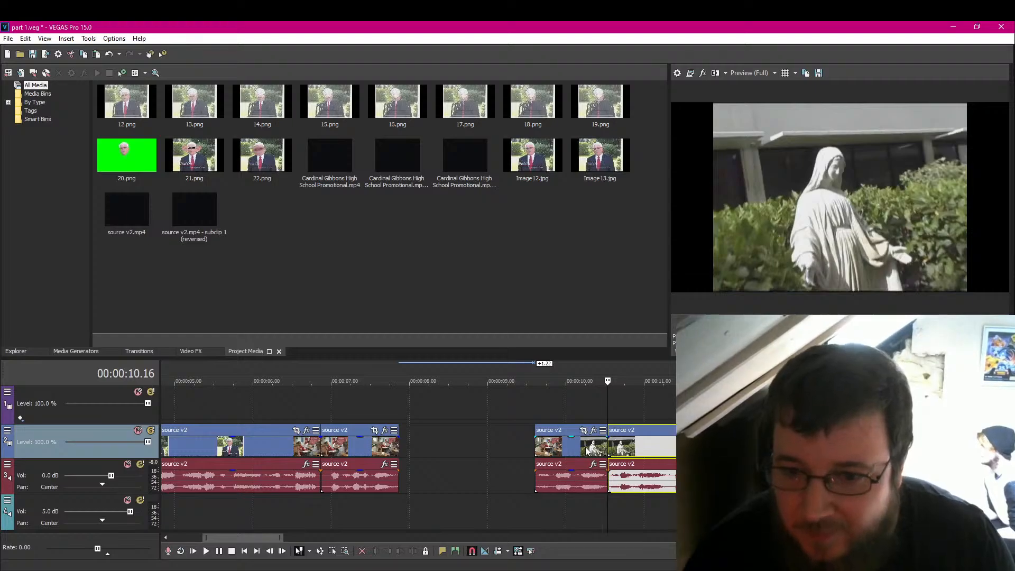
Step: Move the cut statue section back to 00:00:07.26 and attach the remaining source v2 clip directly after it
drag(584, 449, 448, 452)
drag(667, 448, 532, 445)
click(471, 444)
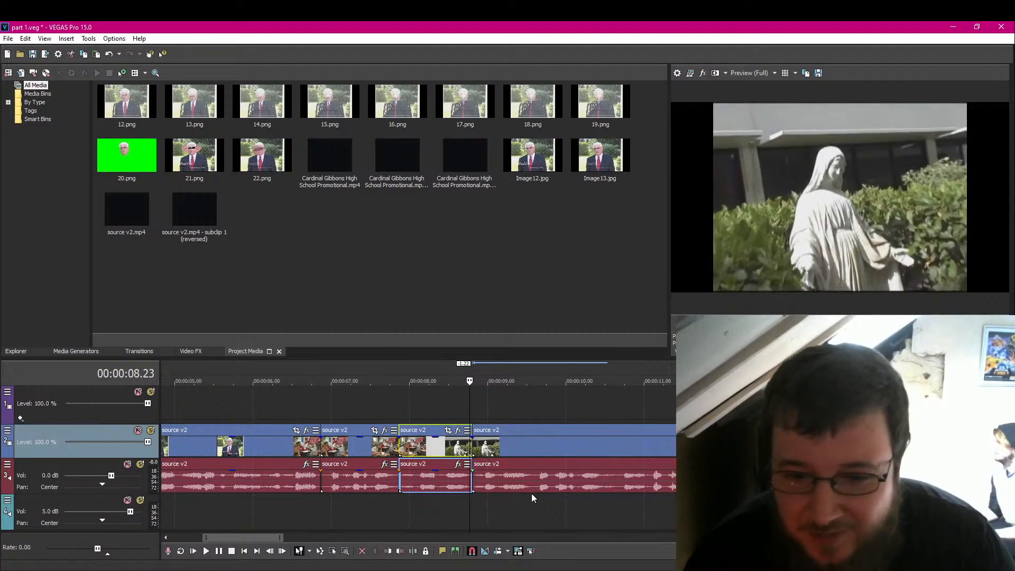
Step: Play back the joined statue clips from 00:00:07.26 and stop at 00:00:09.17
scroll(542, 486, up, 3)
scroll(564, 509, up, 2)
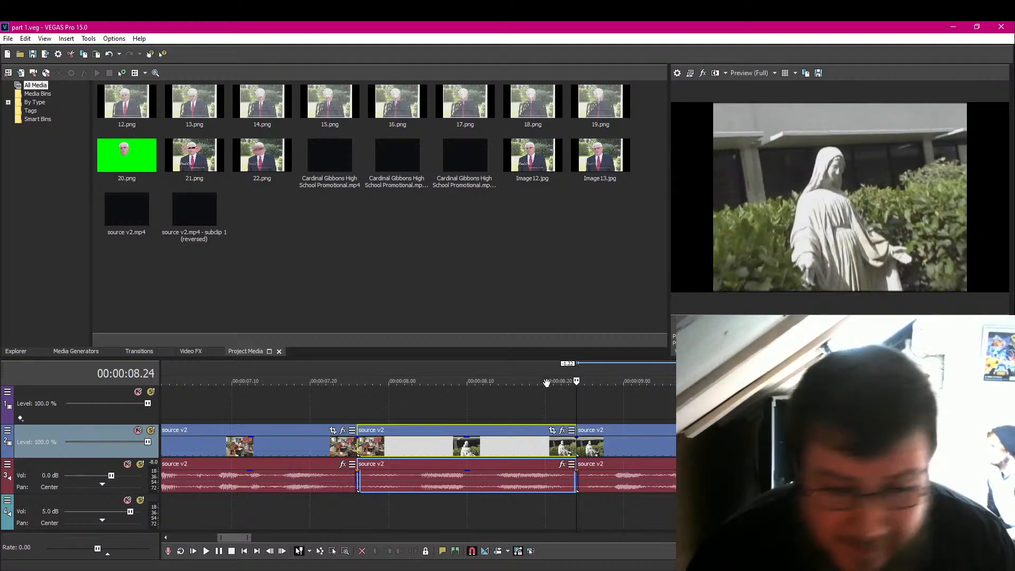
click(356, 511)
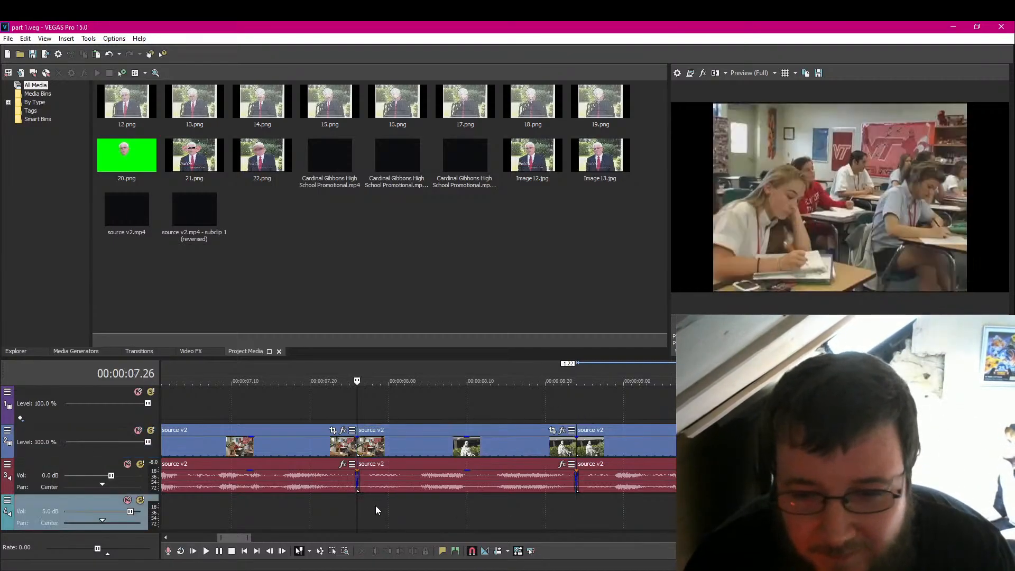
key(space)
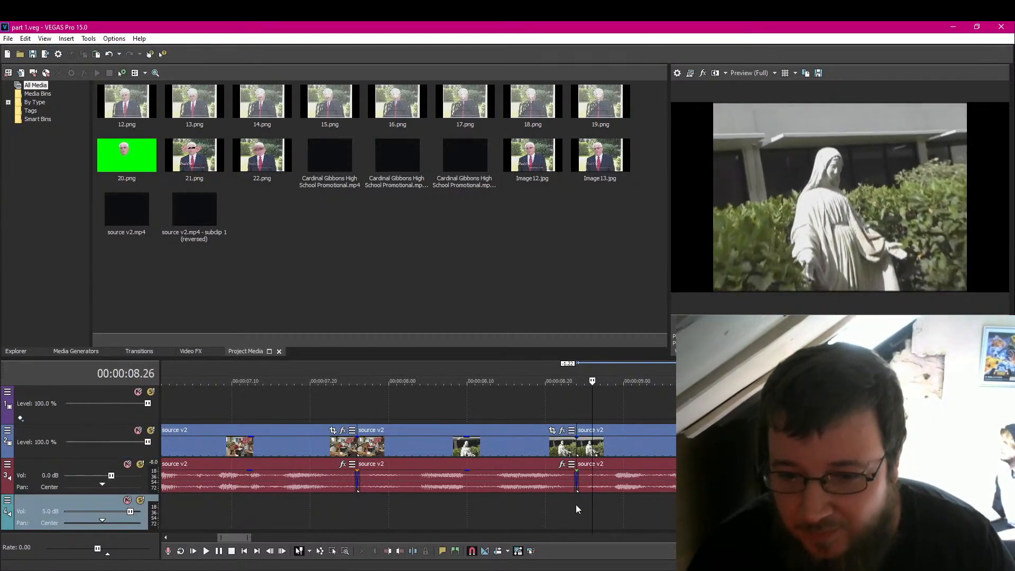
key(space)
click(219, 551)
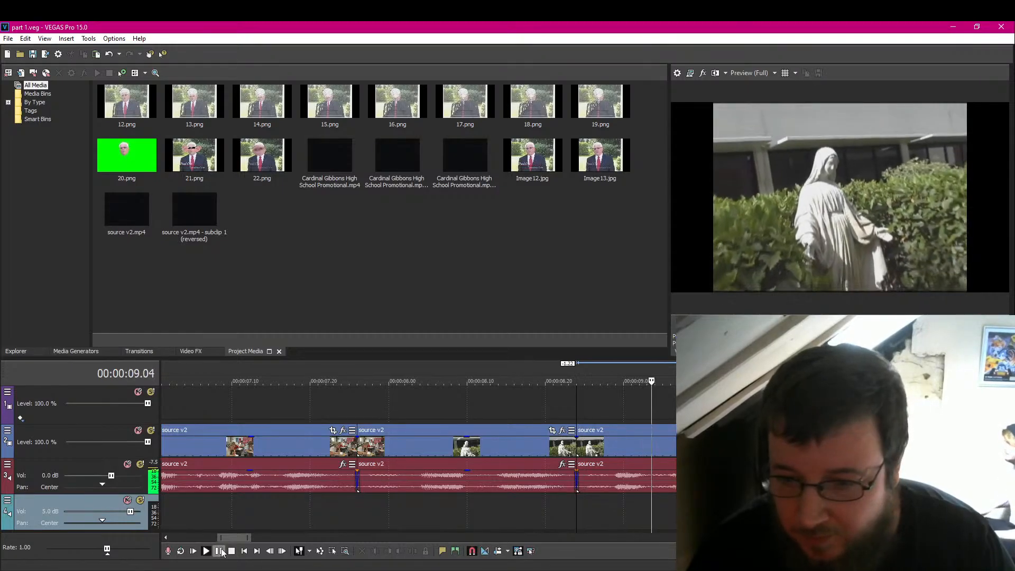
click(219, 551)
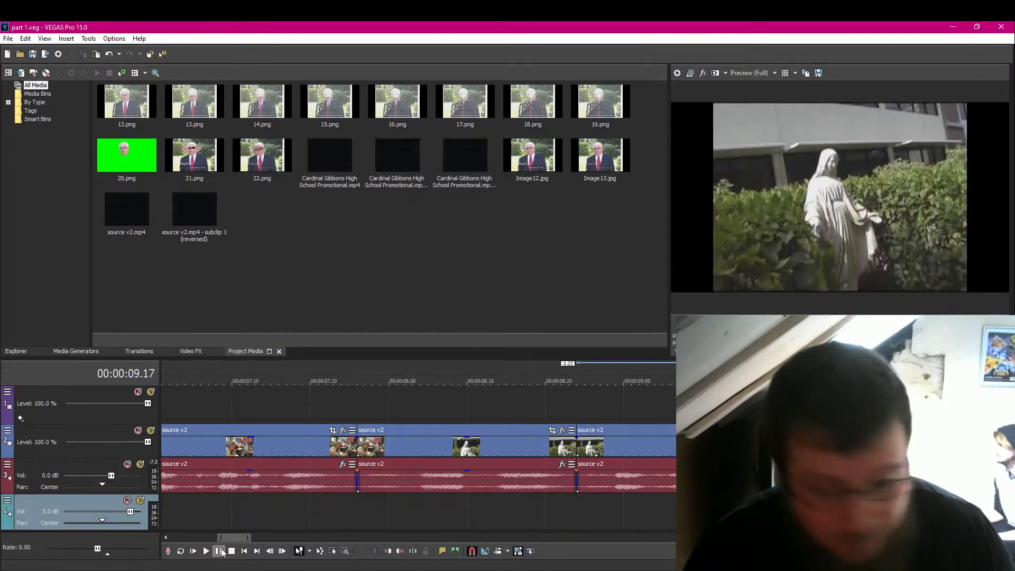
Step: Split the source v2 clip at 00:00:09.17 and delete only the audio of the section between 00:00:08.24 and the new cut
key(s)
right_click(675, 455)
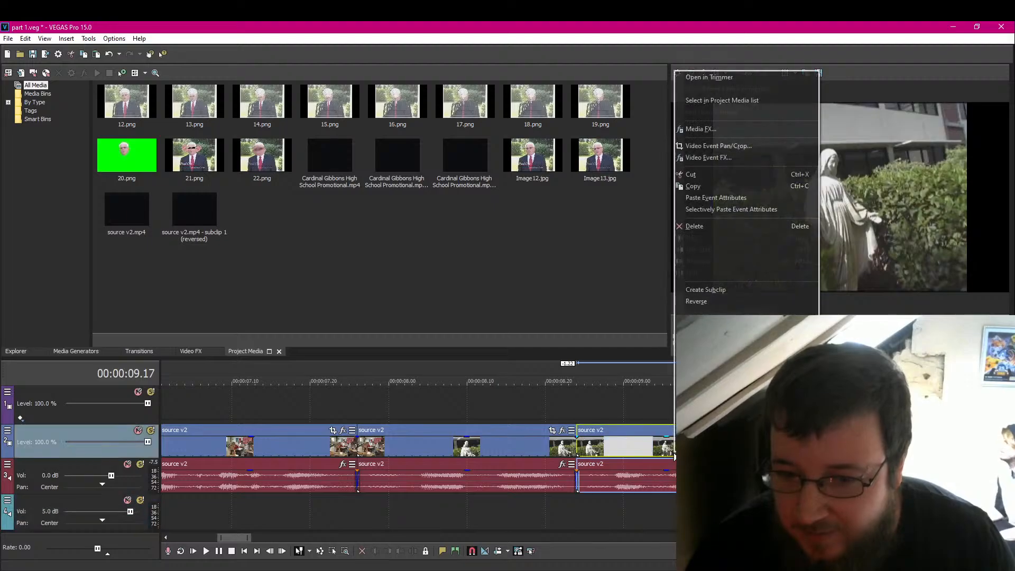
click(646, 478)
click(675, 479)
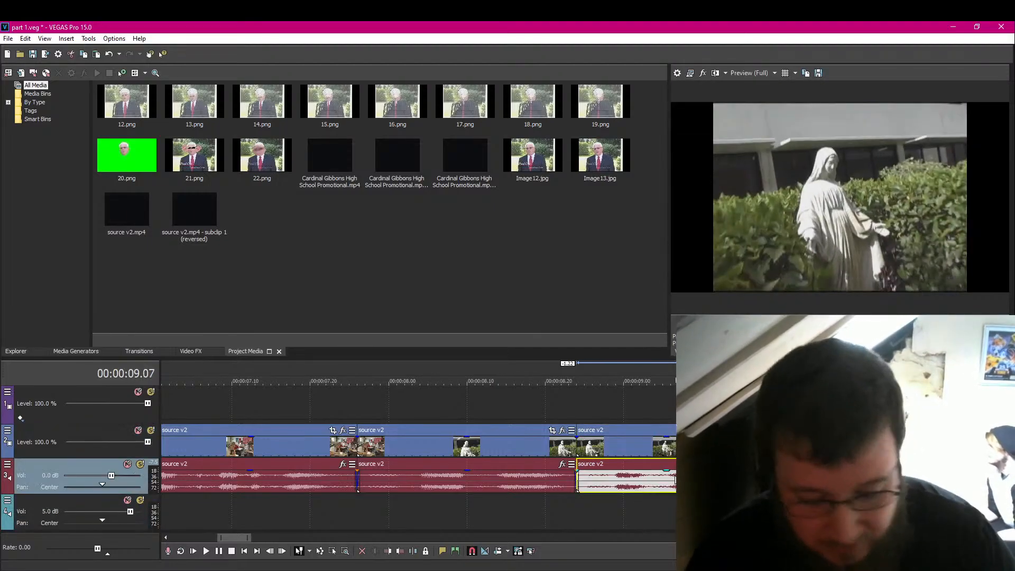
key(Delete)
Step: Place the playhead at the cut at 00:00:07.26 and save the project
click(518, 507)
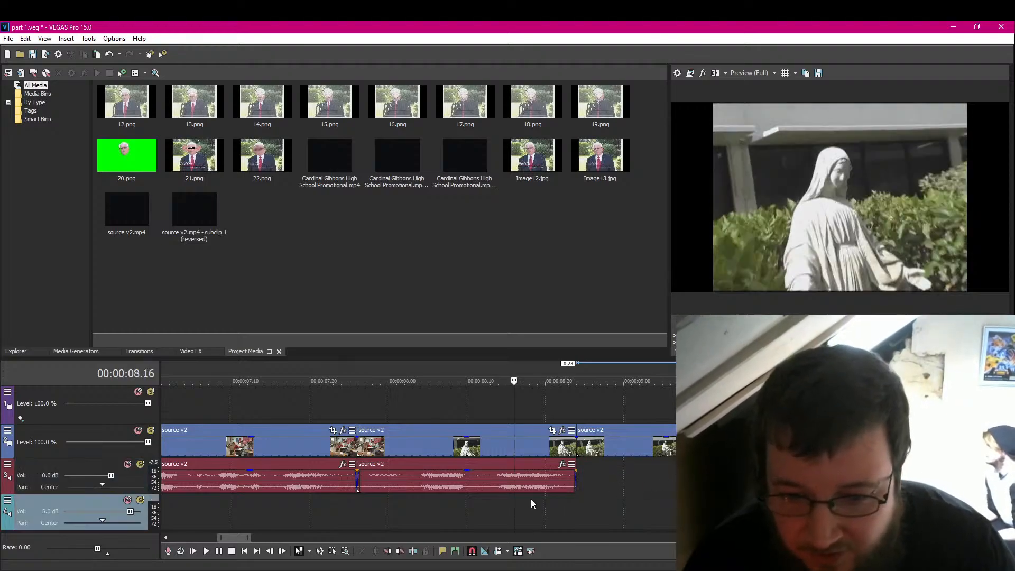
scroll(532, 499, down, 2)
click(498, 506)
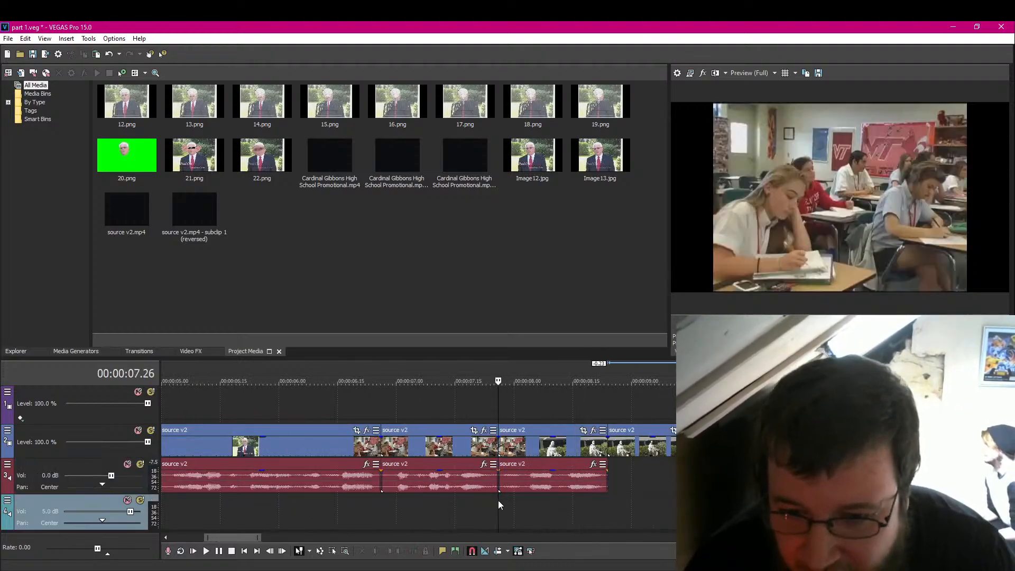
click(34, 55)
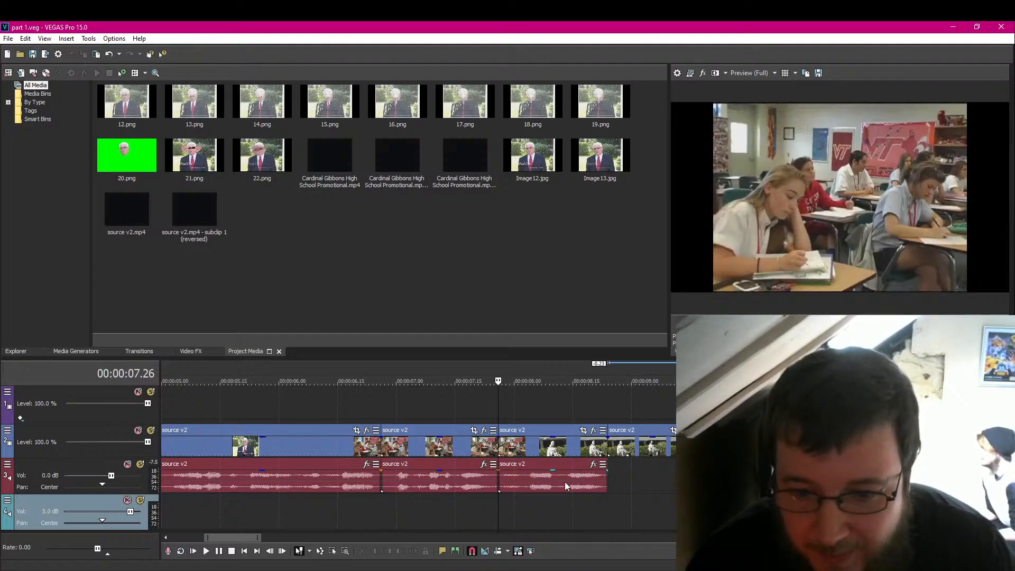
Step: Copy the audio clip starting at 00:00:07.26 and paste the copy directly after it at 00:00:08.24, beneath the silent statue video
click(565, 481)
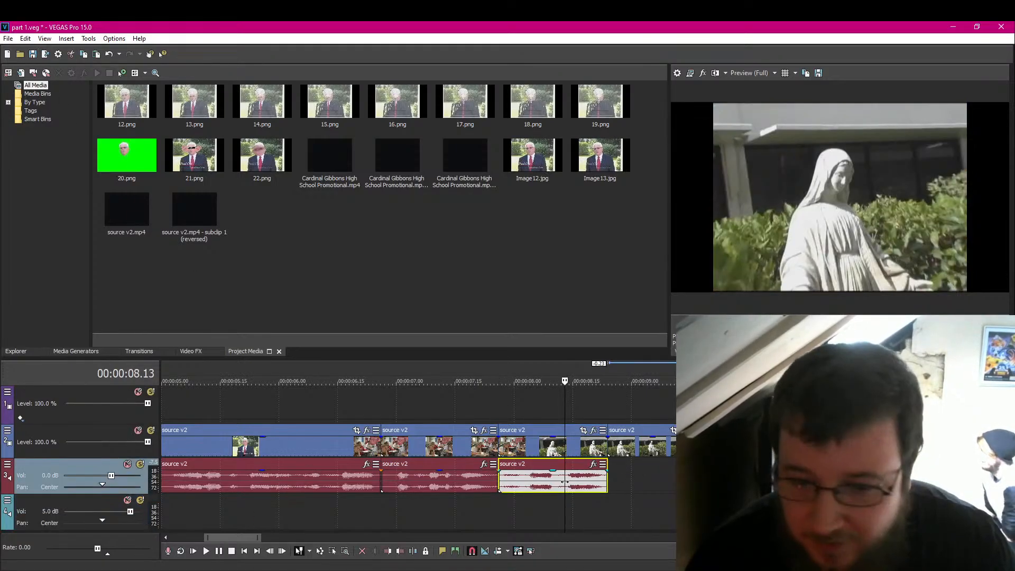
right_click(584, 486)
click(662, 230)
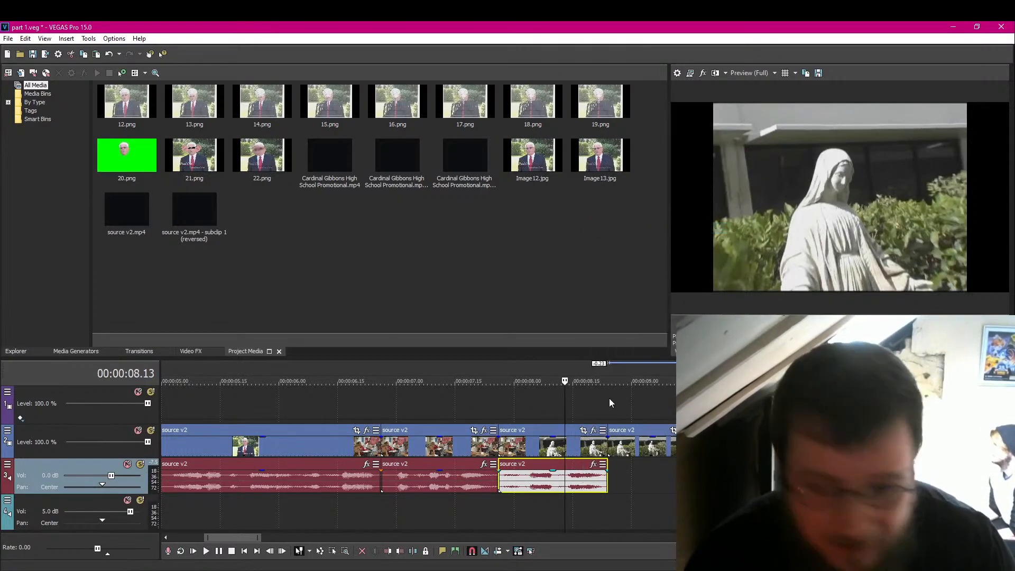
click(611, 480)
key(ctrl+v)
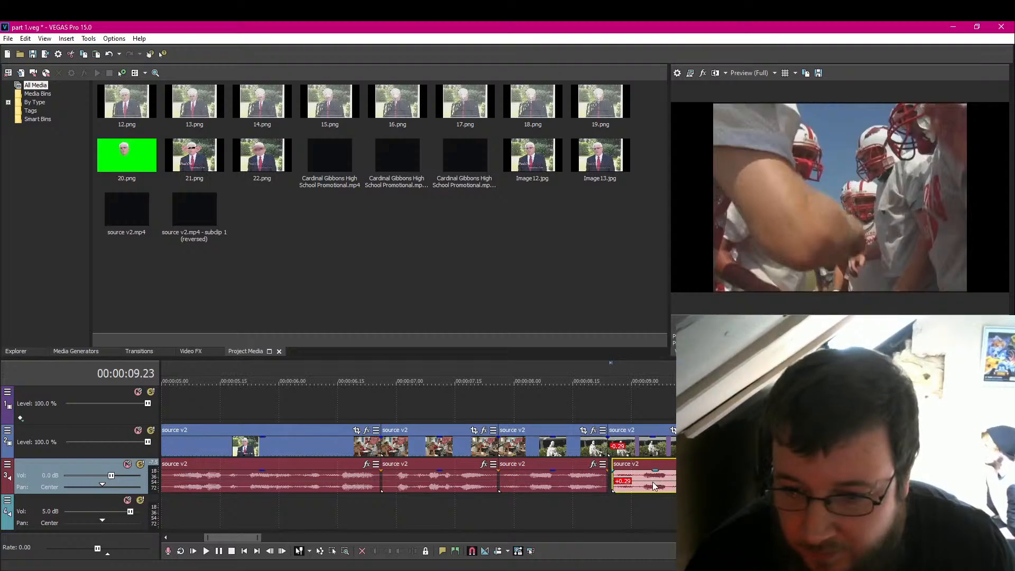
drag(654, 487, 650, 487)
Step: Play back the edit from the end of the 20 image clip through the pasted audio, stopping at 00:00:09.23
click(95, 449)
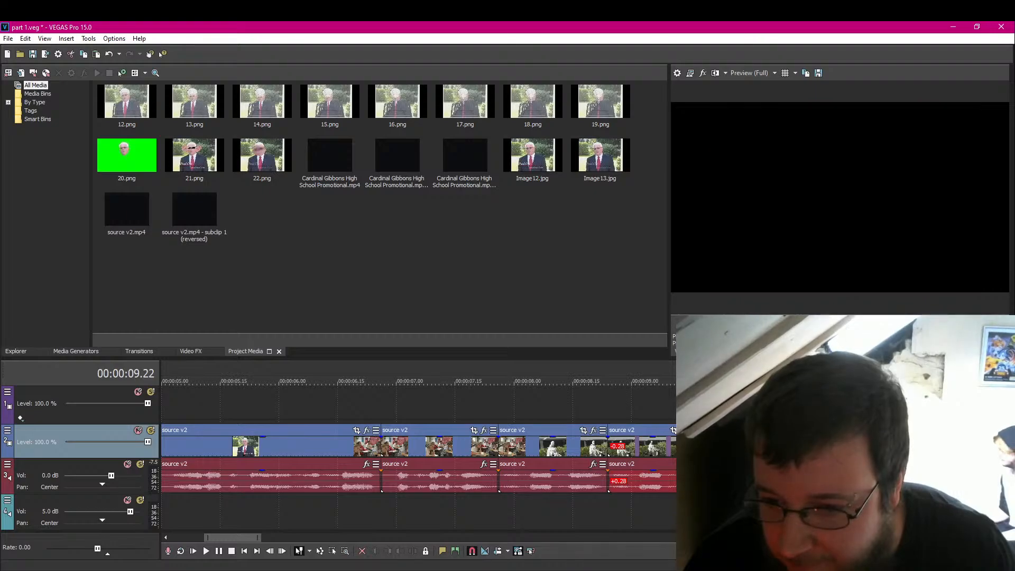
click(710, 481)
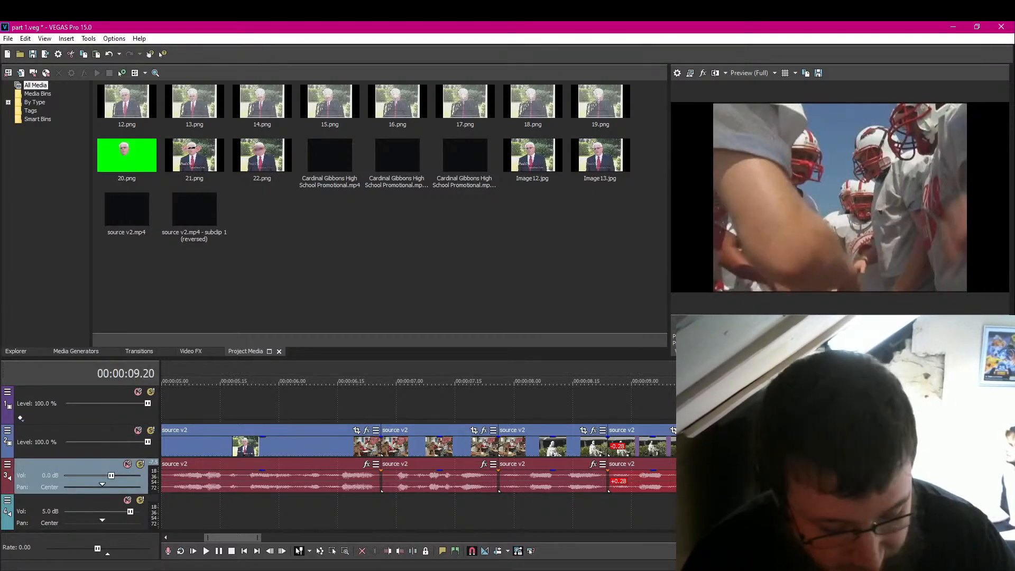
click(611, 508)
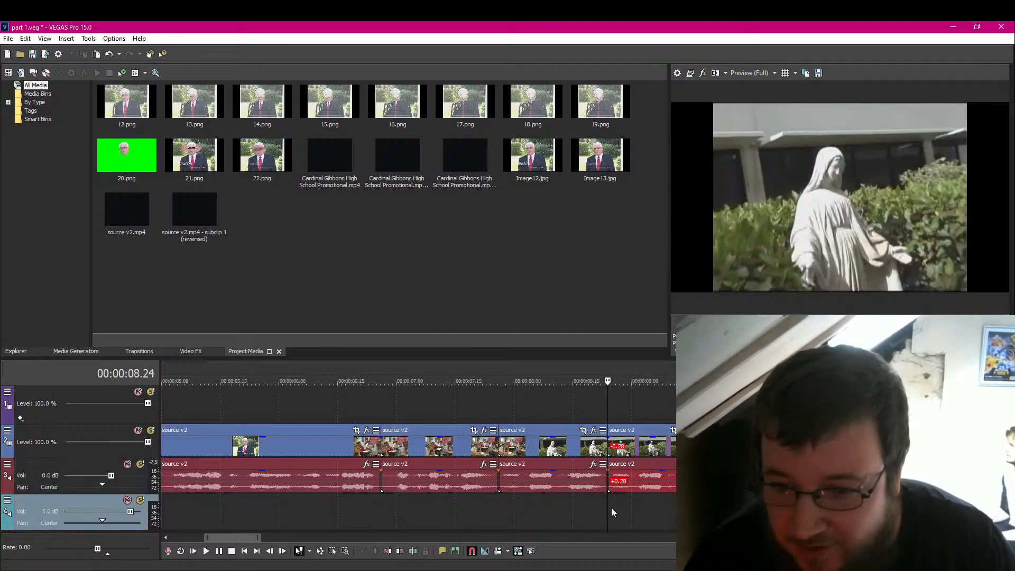
scroll(252, 513, down, 2)
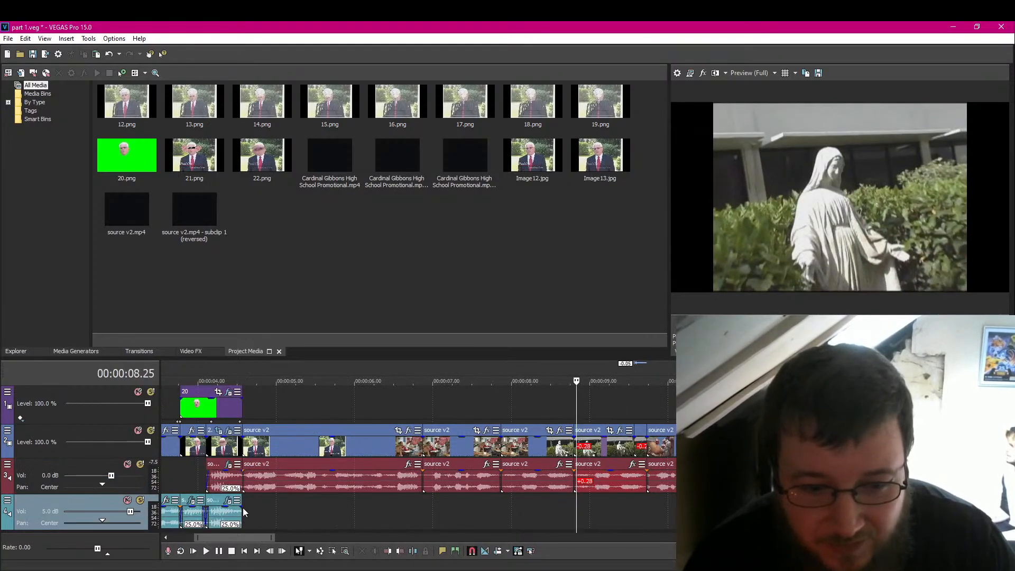
click(242, 507)
click(221, 552)
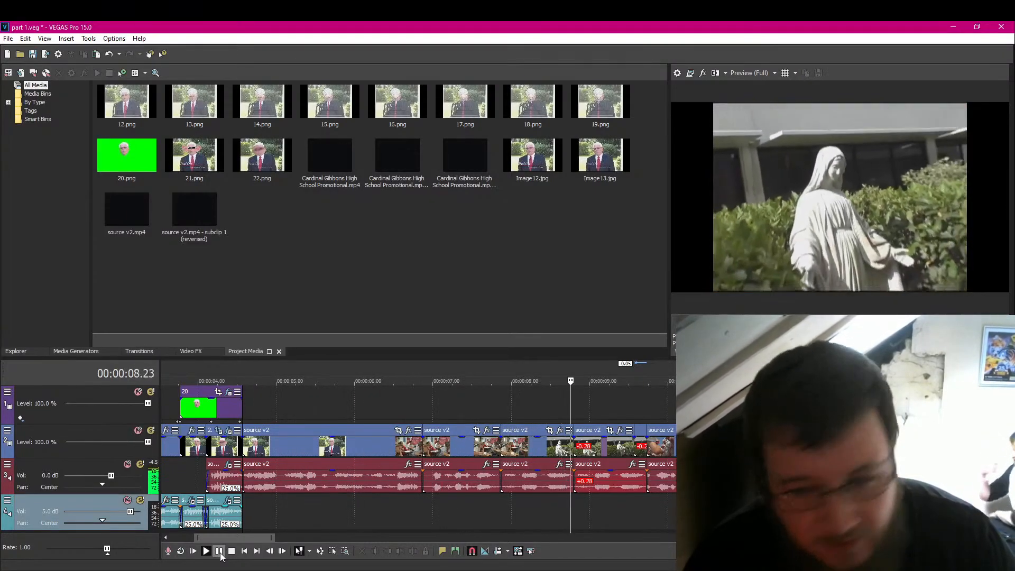
click(219, 552)
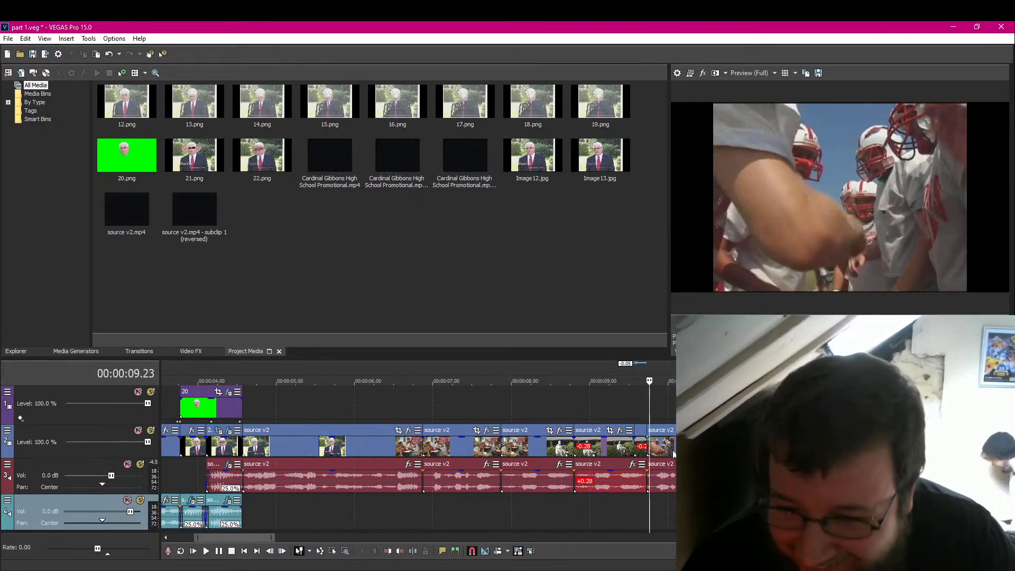
Step: Move the playhead back to the cut at 00:00:09.22 and save the project
key(Left)
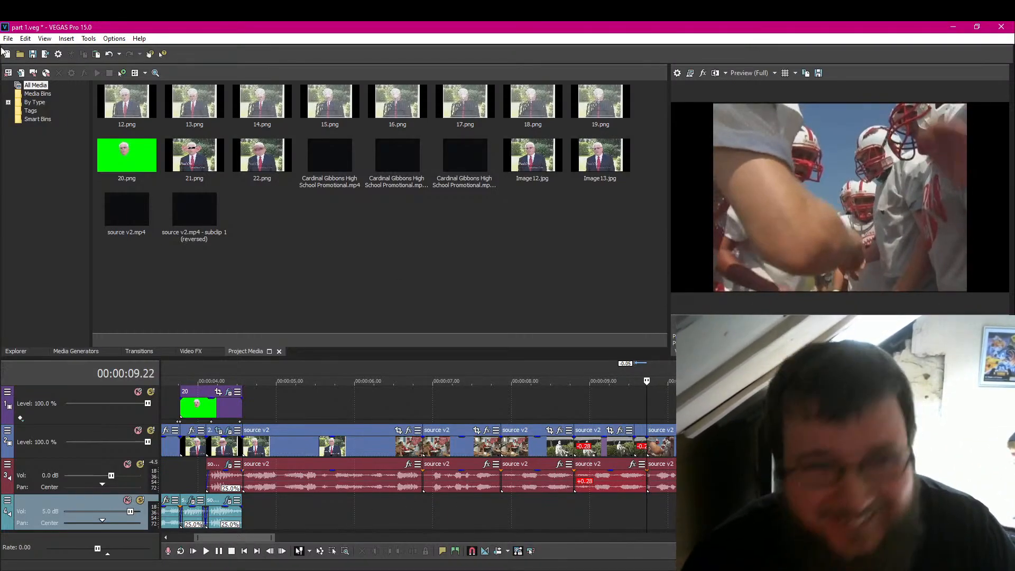
click(35, 56)
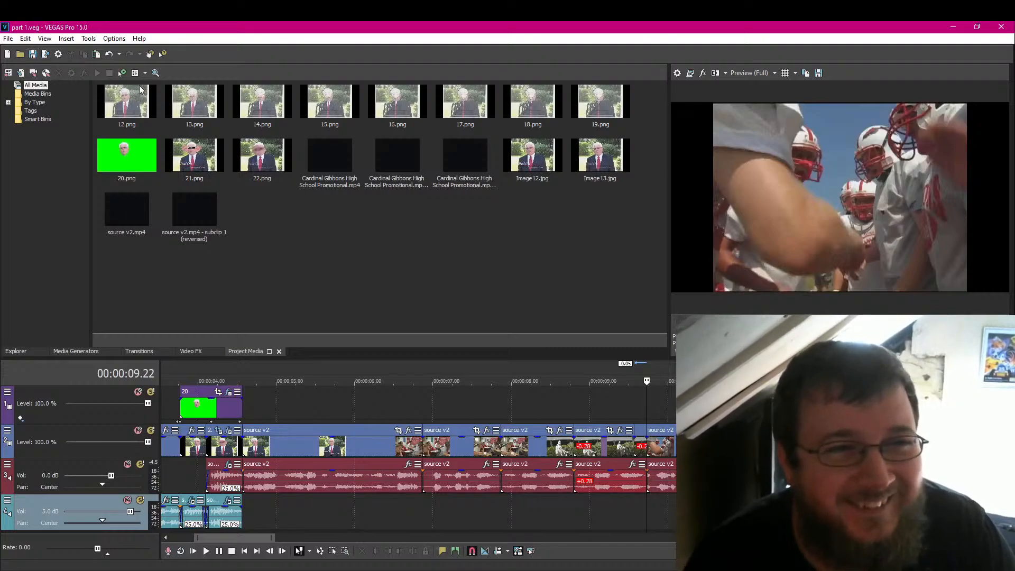
Step: Play the audio clip under the classroom shot starting at 00:00:06.26 and copy it
click(422, 480)
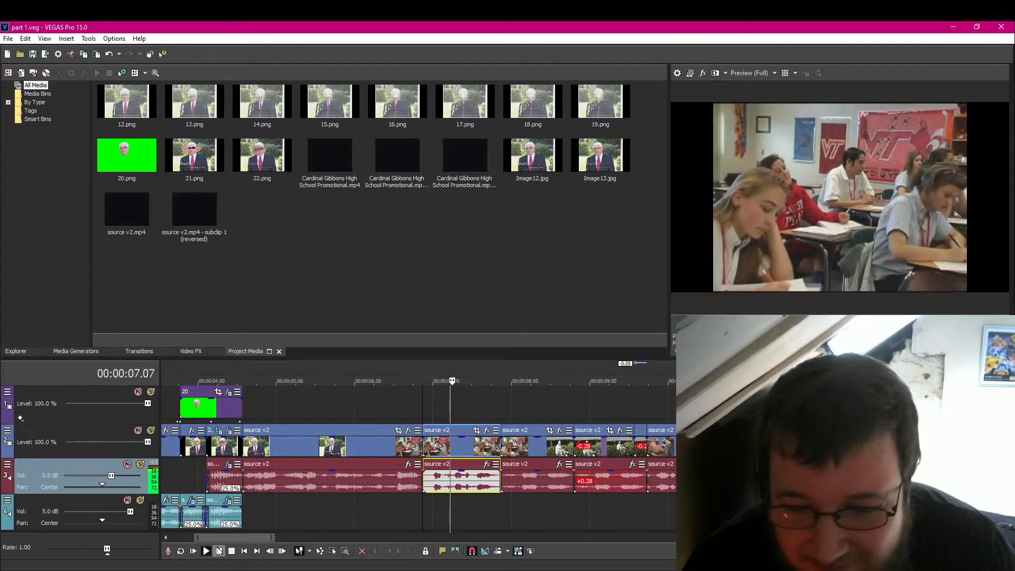
click(218, 551)
right_click(464, 485)
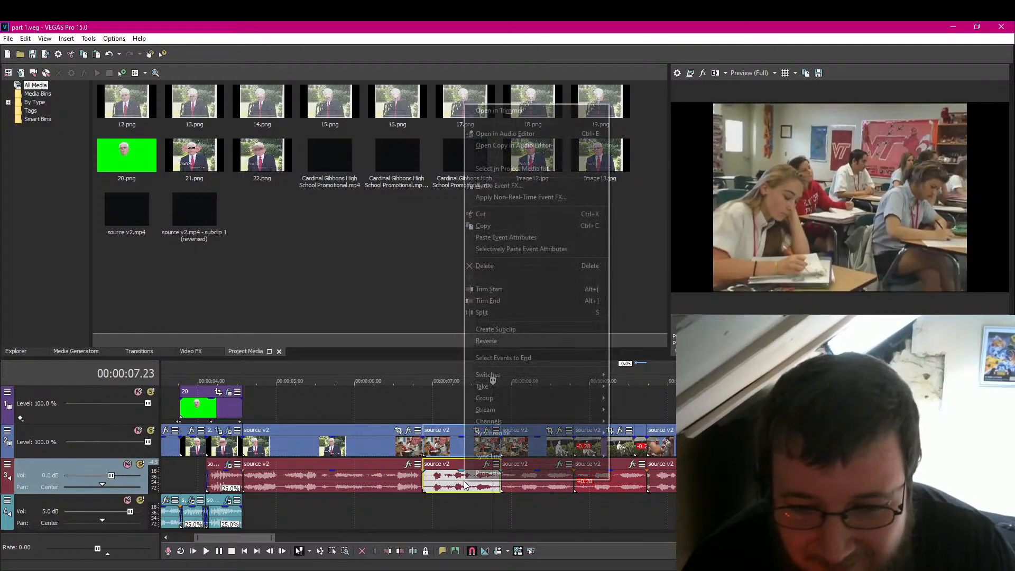
click(527, 229)
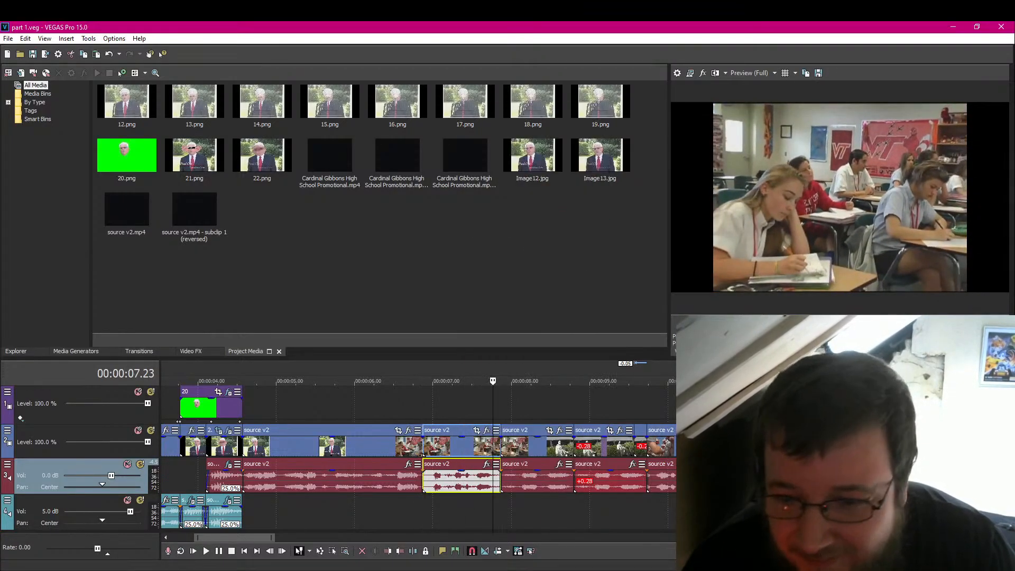
Step: Play the edit into the football huddle shot and split the source v2 clip at 00:00:09.23
click(573, 503)
click(219, 553)
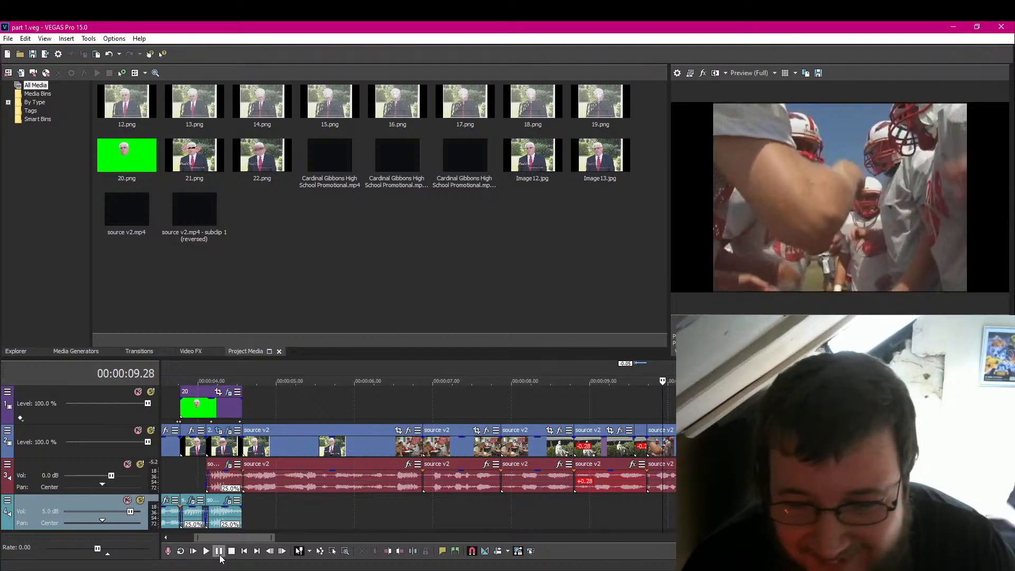
key(j)
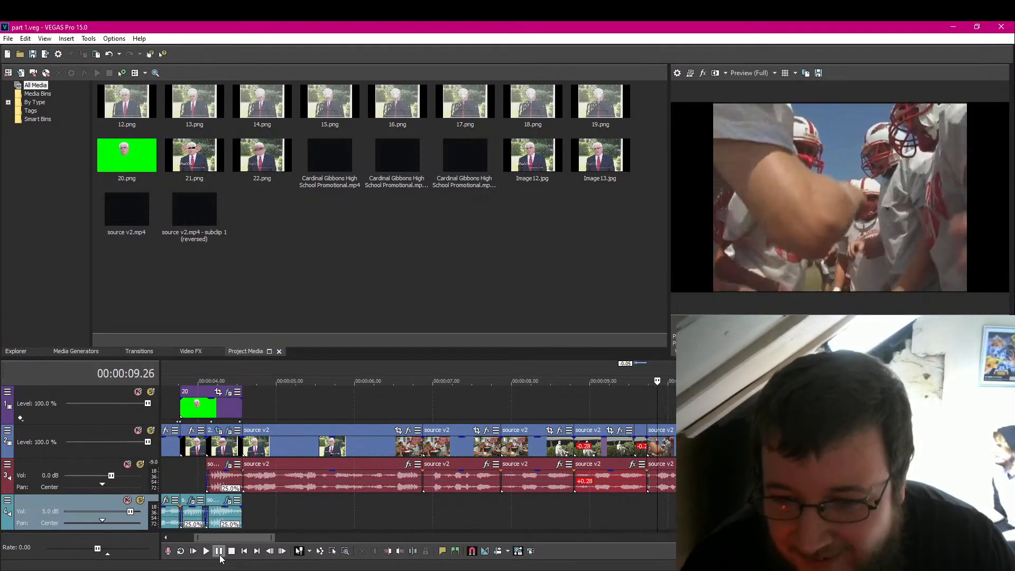
key(Left)
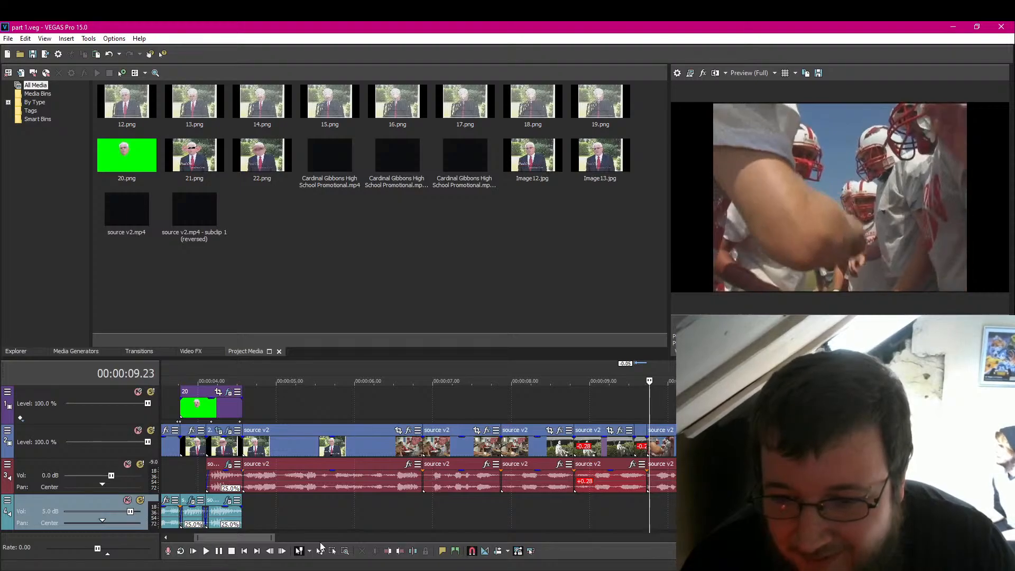
key(s)
scroll(609, 475, up, 5)
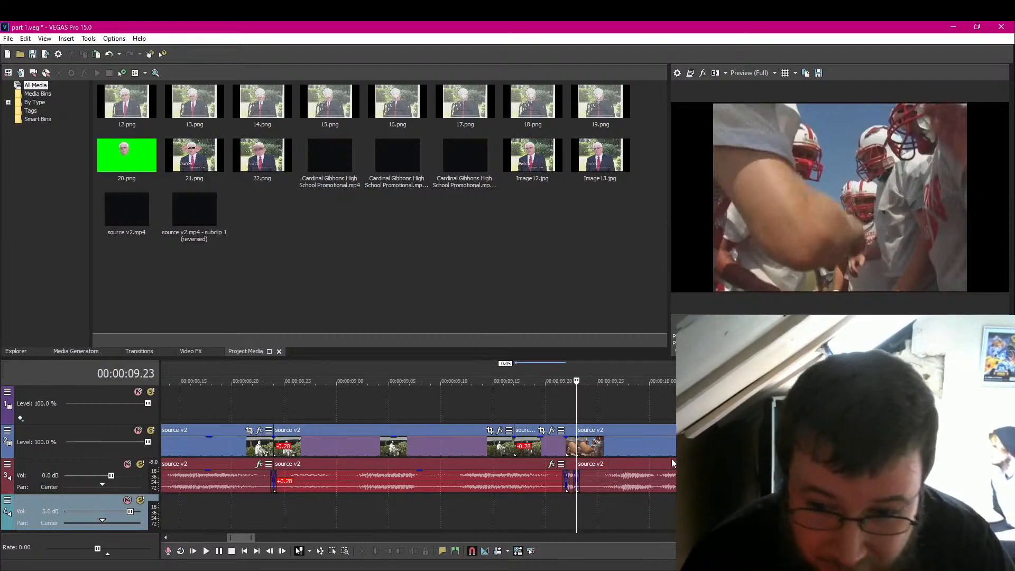
Step: Split the source v2 clip at 00:00:10.14 and delete only the audio of the section between 00:00:09.23 and the new cut
click(222, 552)
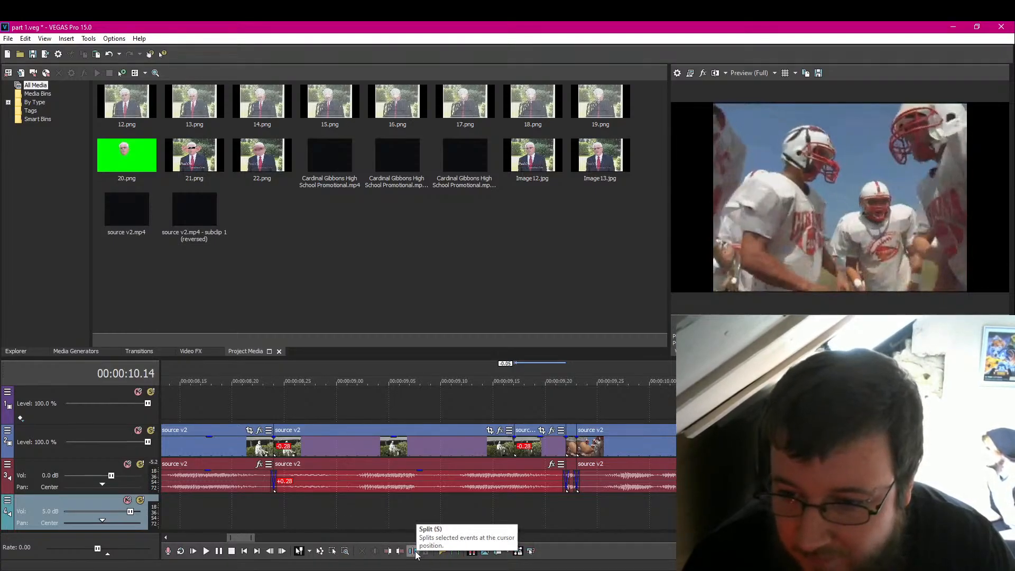
click(415, 552)
click(627, 479)
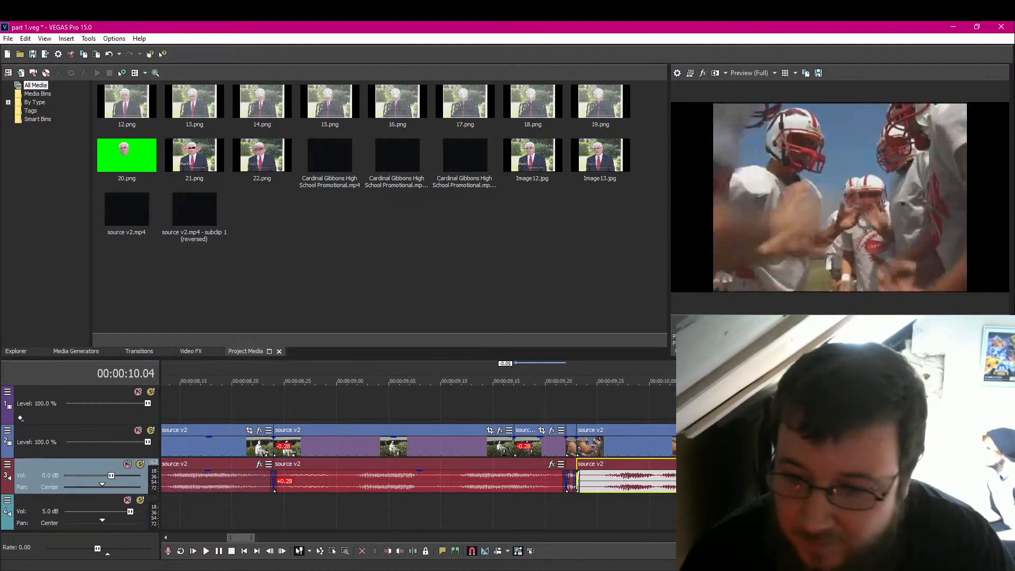
key(Delete)
scroll(583, 513, down, 3)
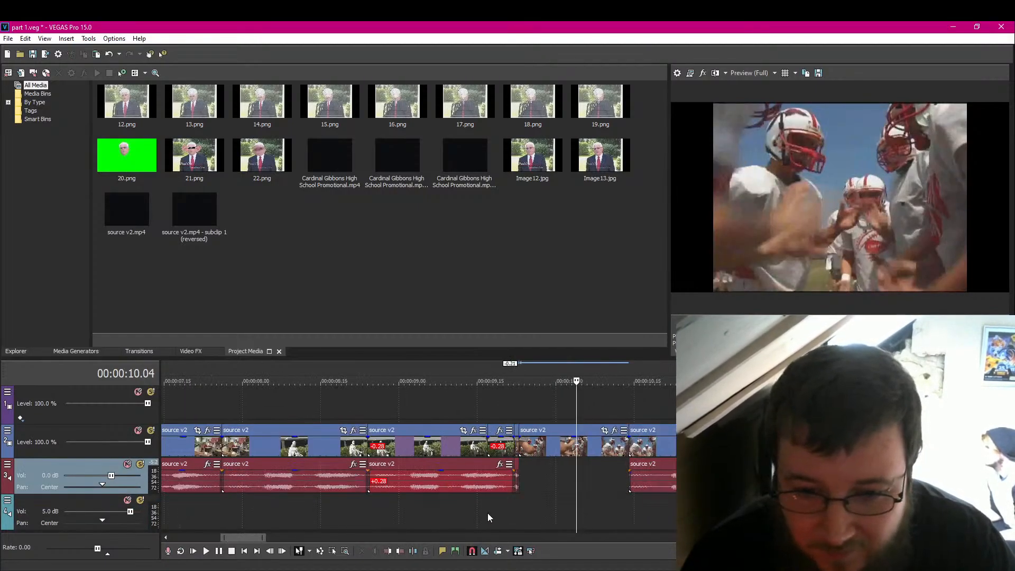
scroll(487, 513, down, 2)
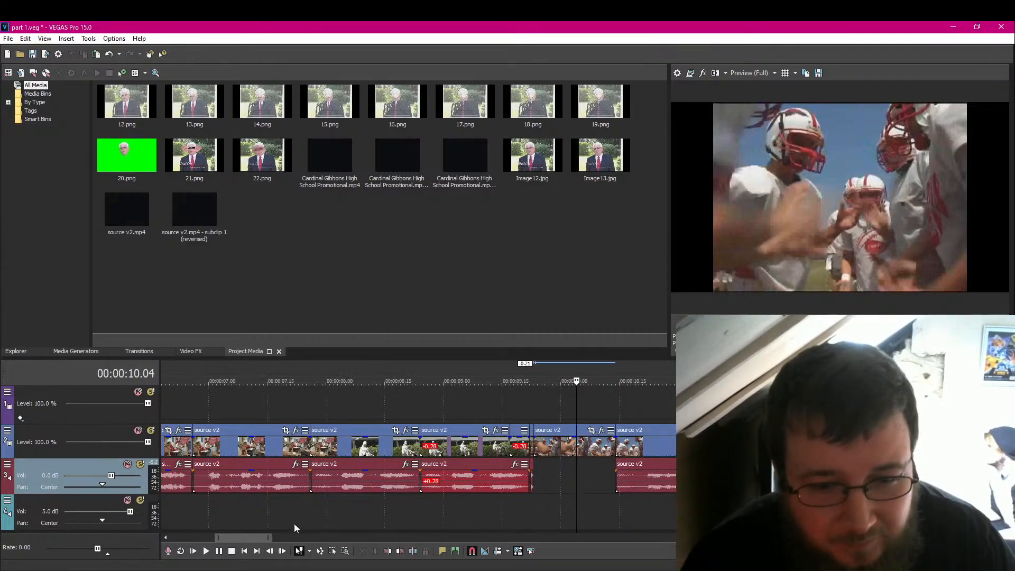
Step: Copy the classroom audio clip starting at 00:00:06.26 and paste it at 00:00:09.23, beneath the silent football huddle video
click(198, 512)
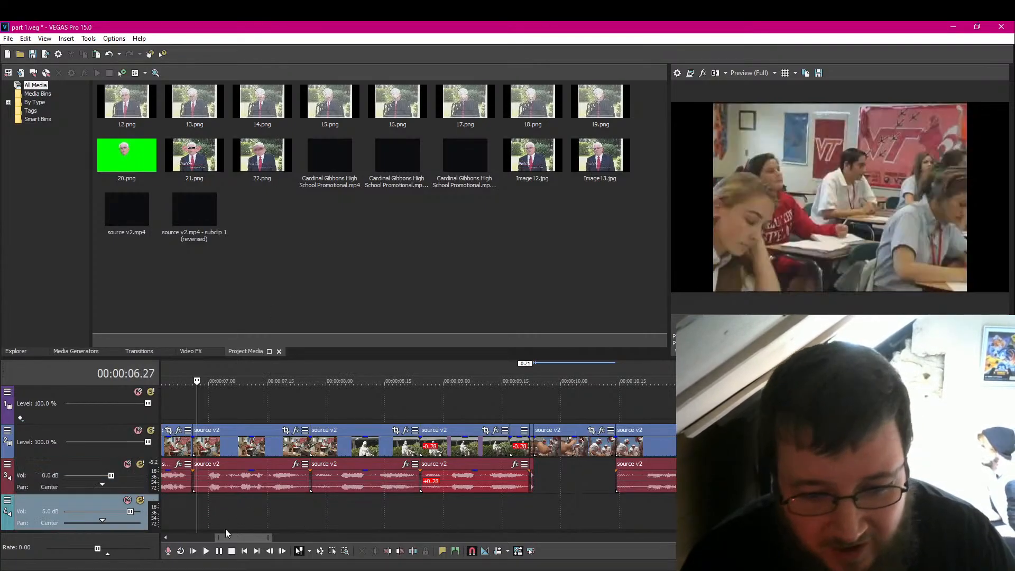
click(219, 551)
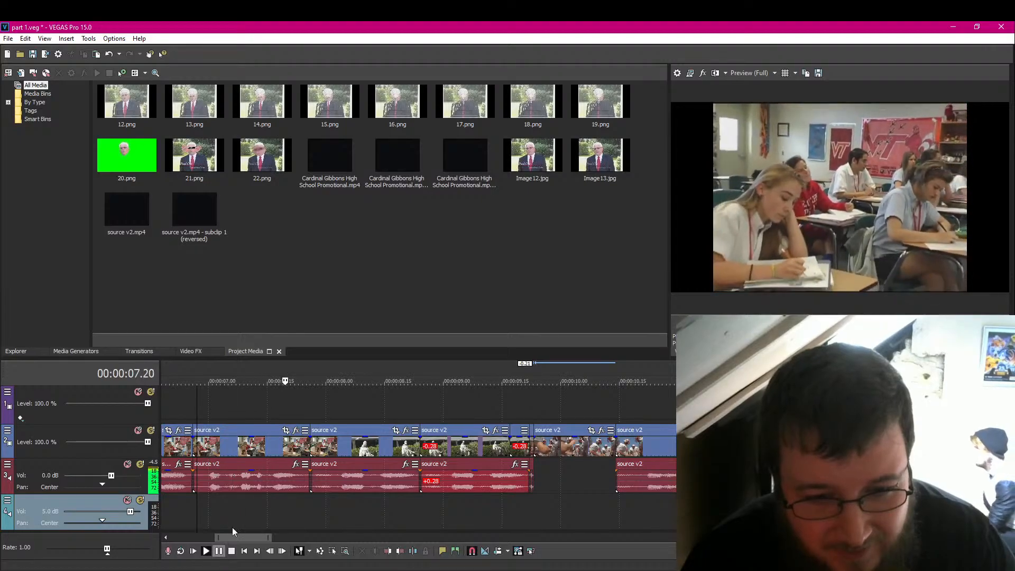
click(238, 479)
right_click(257, 479)
click(321, 222)
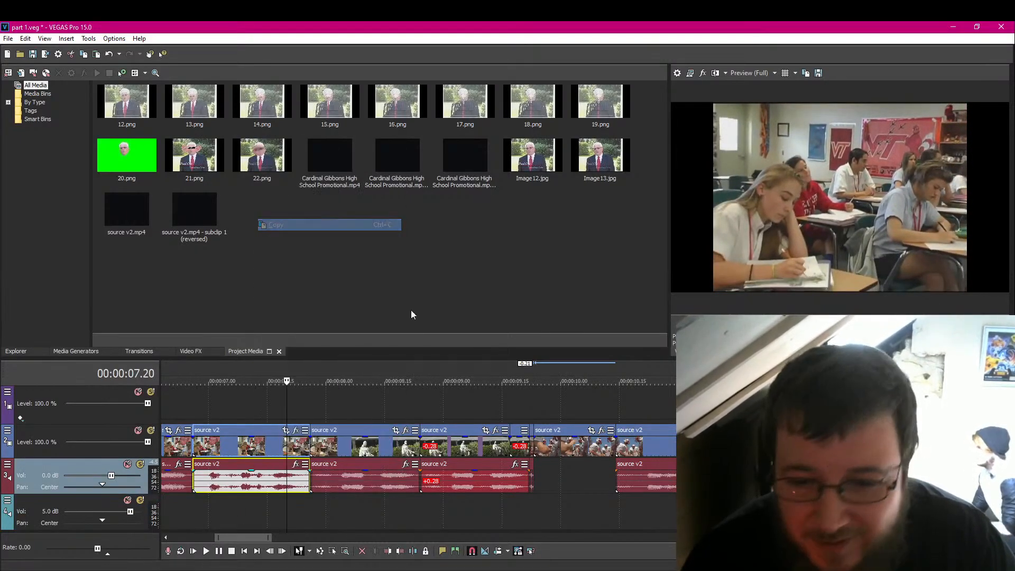
click(538, 446)
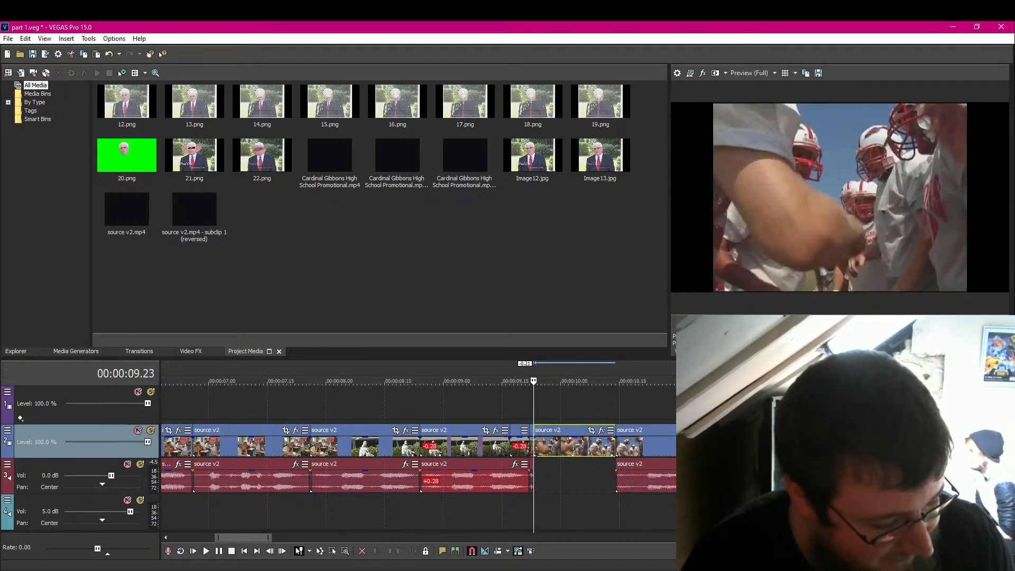
key(ctrl+v)
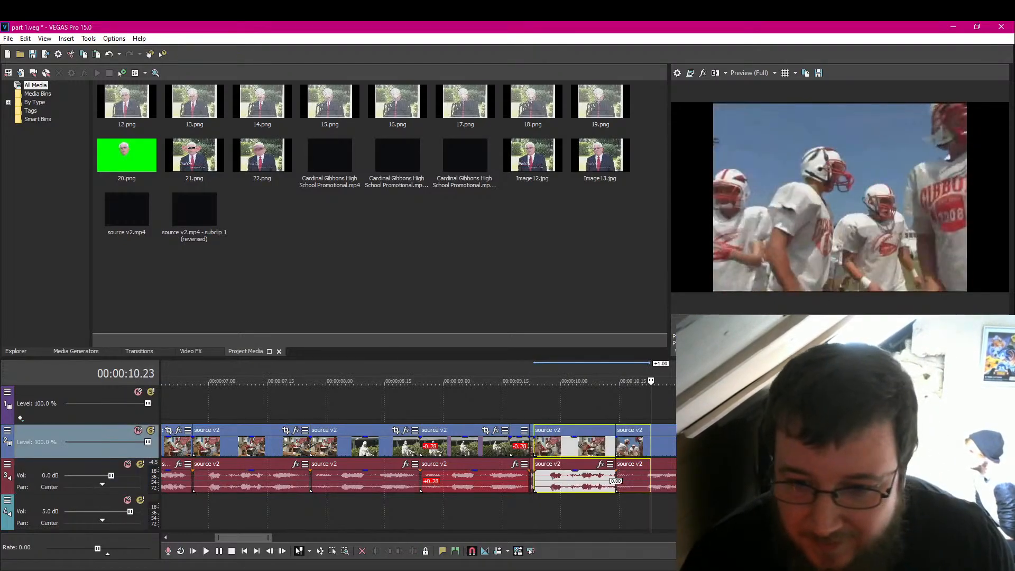
Step: Move the source v2 clip starting at 00:00:10.14 further along the timeline and play the pasted audio from 00:00:09.23
double_click(589, 450)
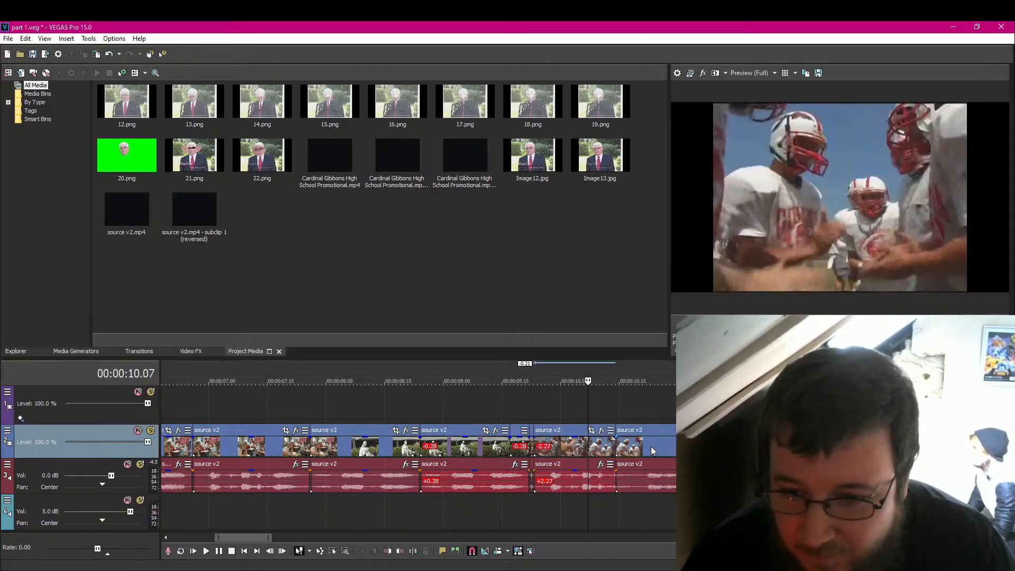
drag(653, 451, 719, 450)
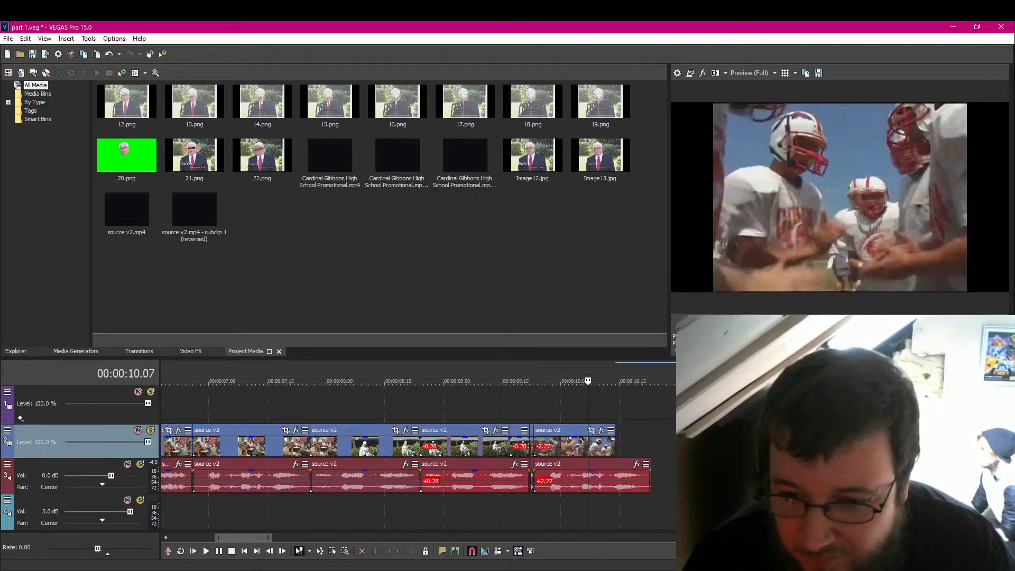
click(532, 514)
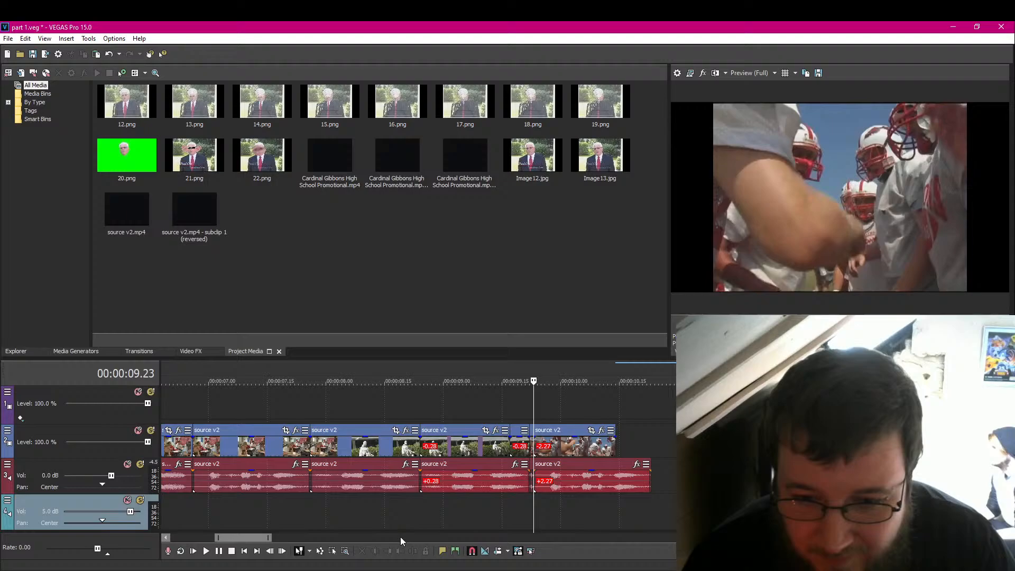
click(219, 553)
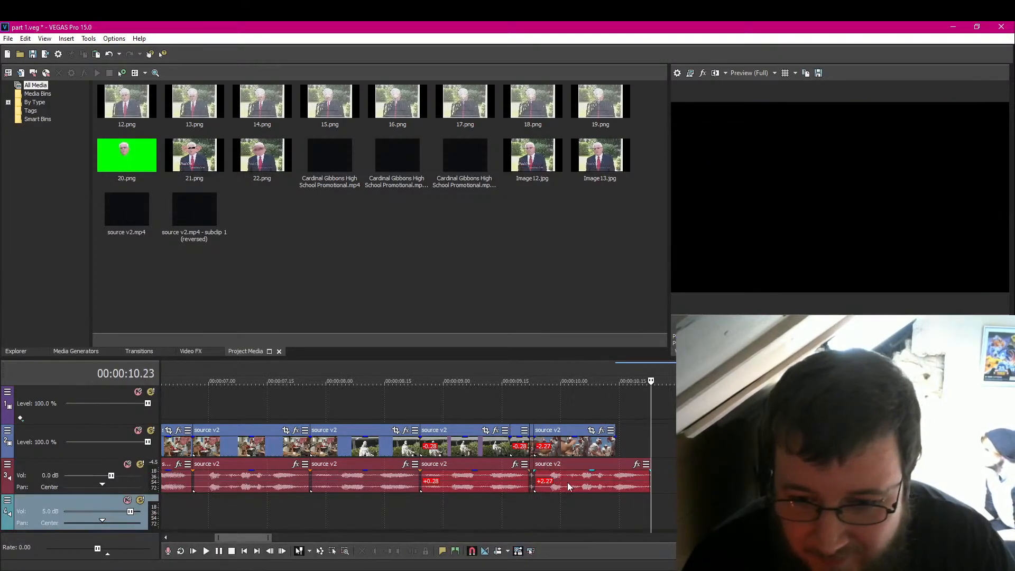
Step: Trim the start of the pasted audio, fit it between 00:00:09.23 and 00:00:10.20, and play it back from 00:00:09.18
mouse_move(569, 486)
mouse_down()
mouse_move(584, 488)
mouse_move(563, 480)
mouse_up()
drag(634, 487, 609, 485)
click(516, 504)
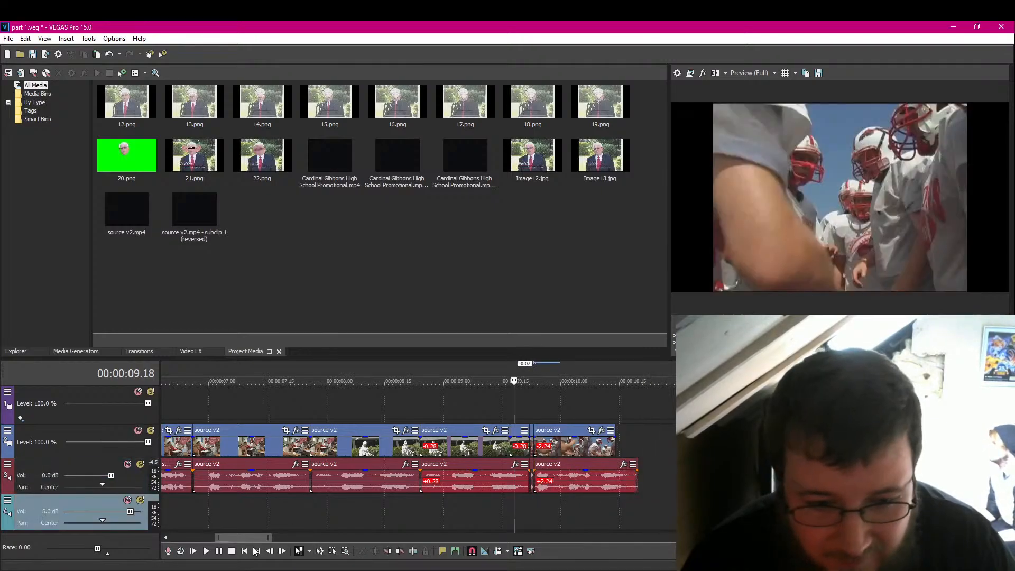
click(221, 553)
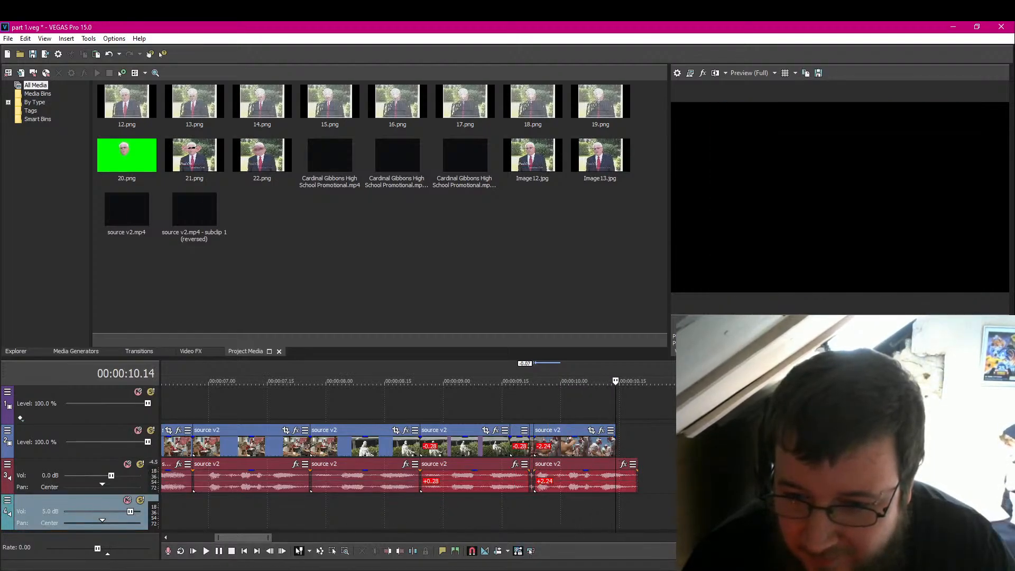
Step: Reposition the remaining football clip so that it starts at the end of the pasted audio, at 00:00:10.20
click(632, 452)
key(ctrl+v)
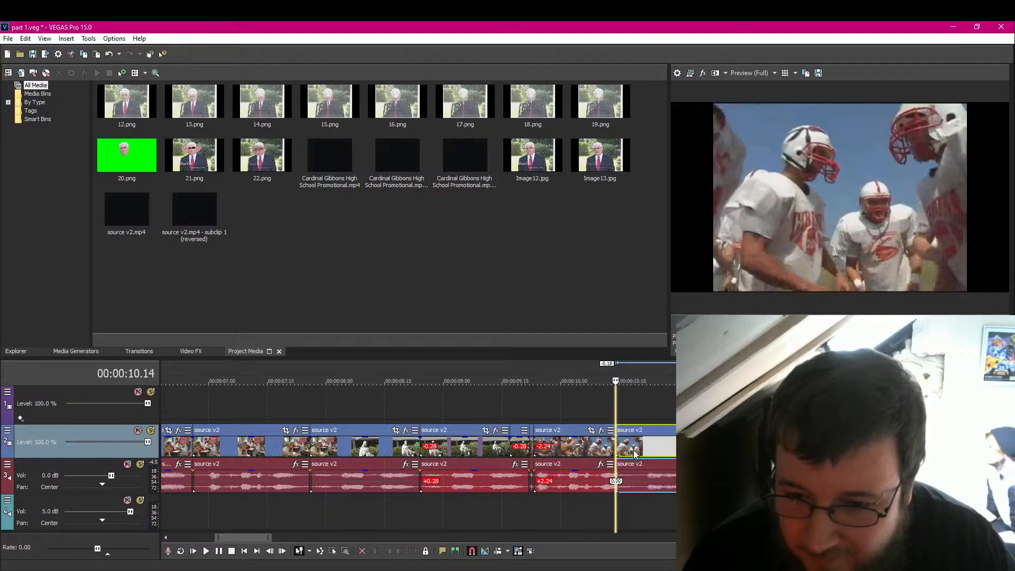
drag(634, 453, 659, 450)
key(Right)
key(Right)
key(Right)
key(Right)
key(Right)
key(Right)
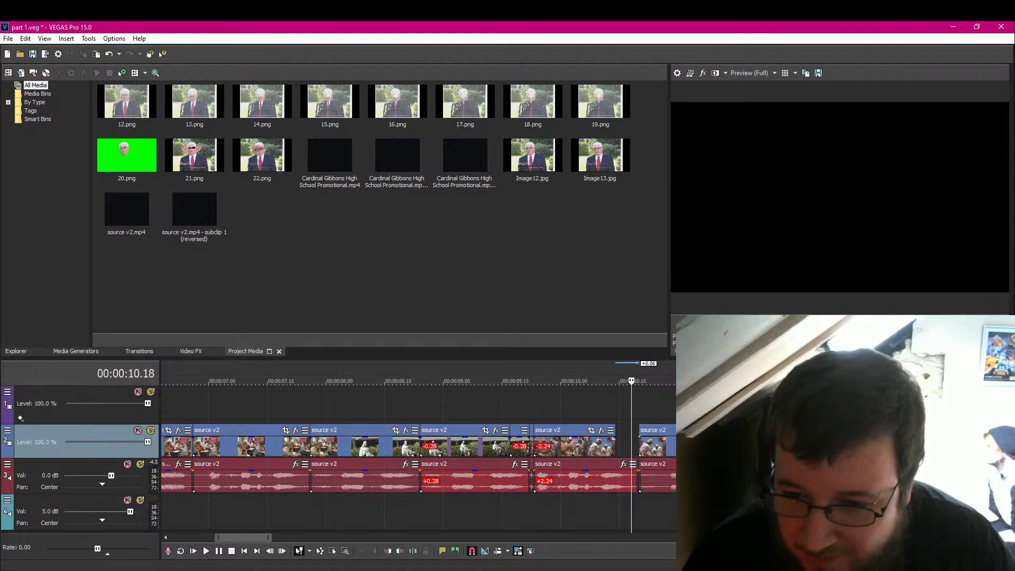
Step: Return the remaining football clip to 00:00:10.14 and remove only its audio up to a new split at 00:00:10.20
drag(679, 447, 655, 445)
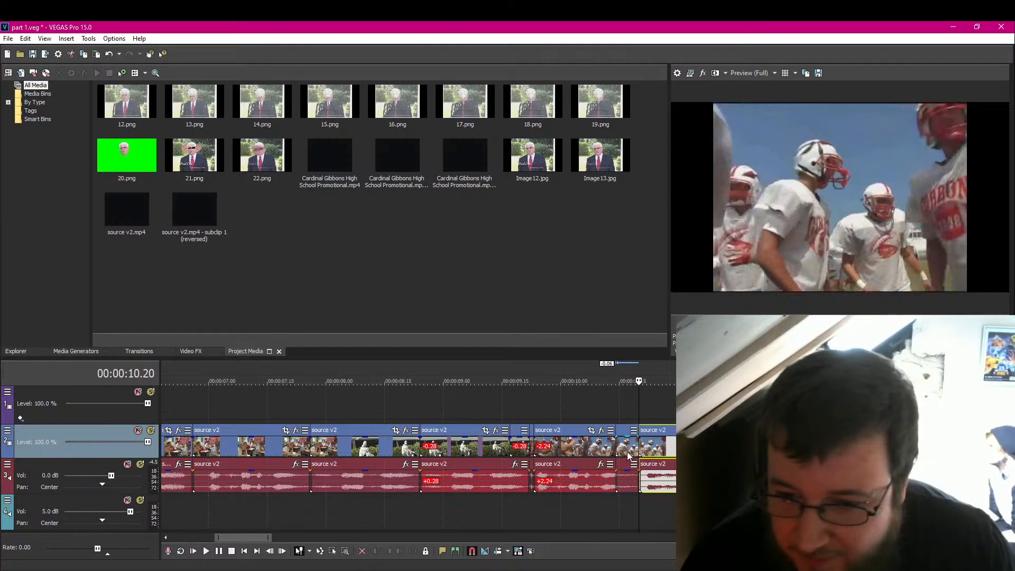
key(s)
click(630, 487)
click(628, 484)
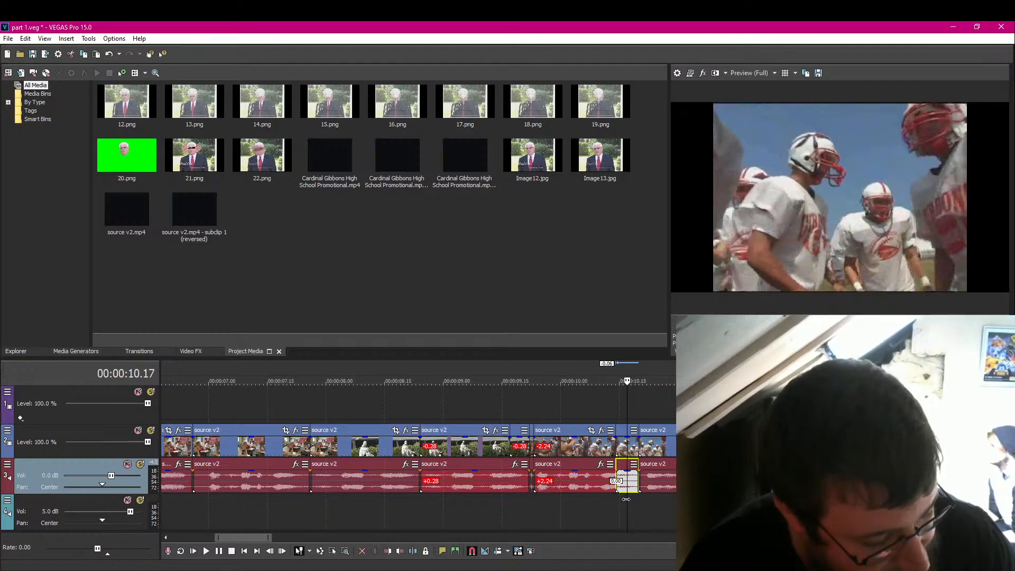
key(ctrl+z)
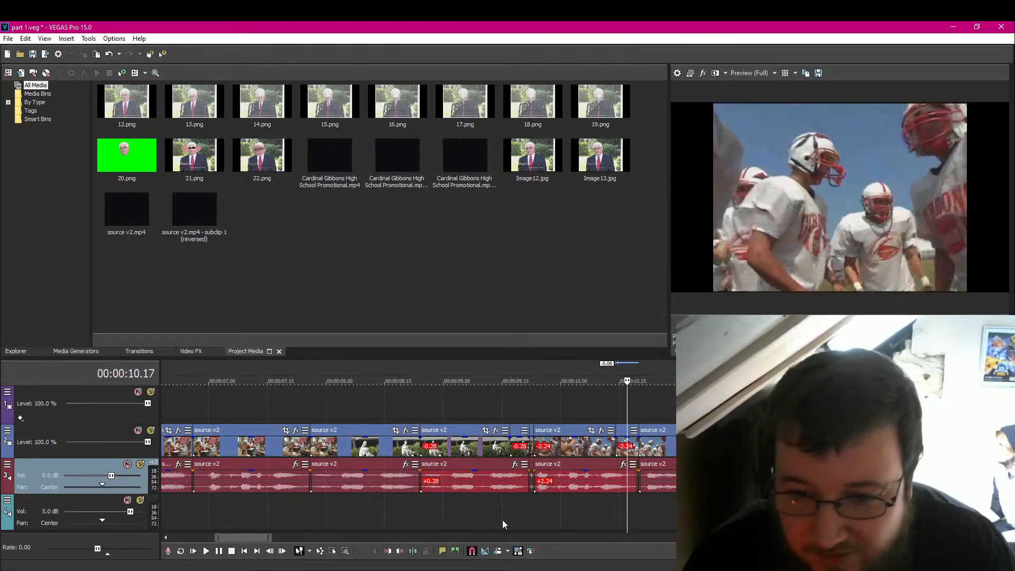
Step: Play back the end of the pasted audio from about 00:00:10.07 and save the project
click(588, 500)
key(space)
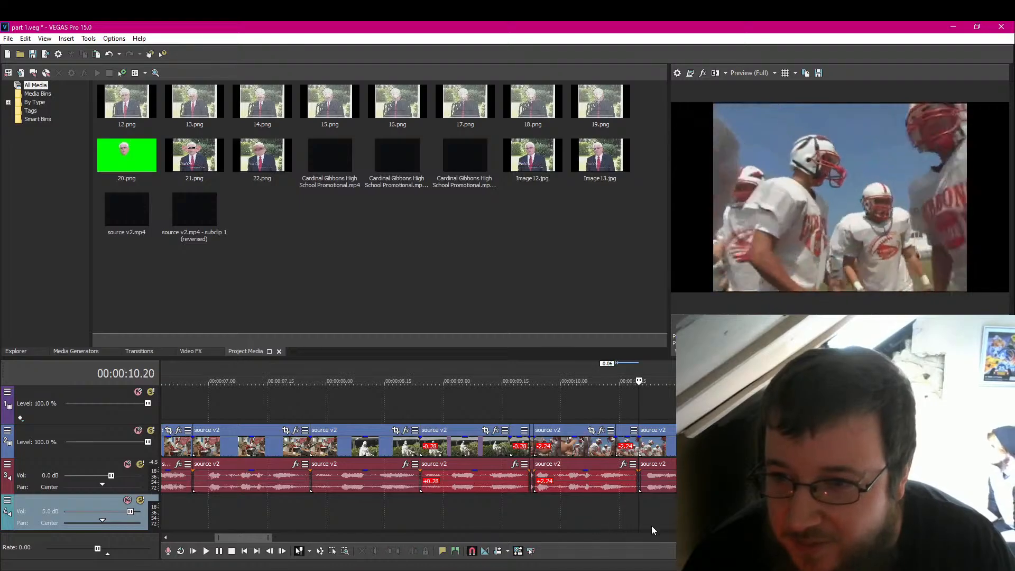
key(space)
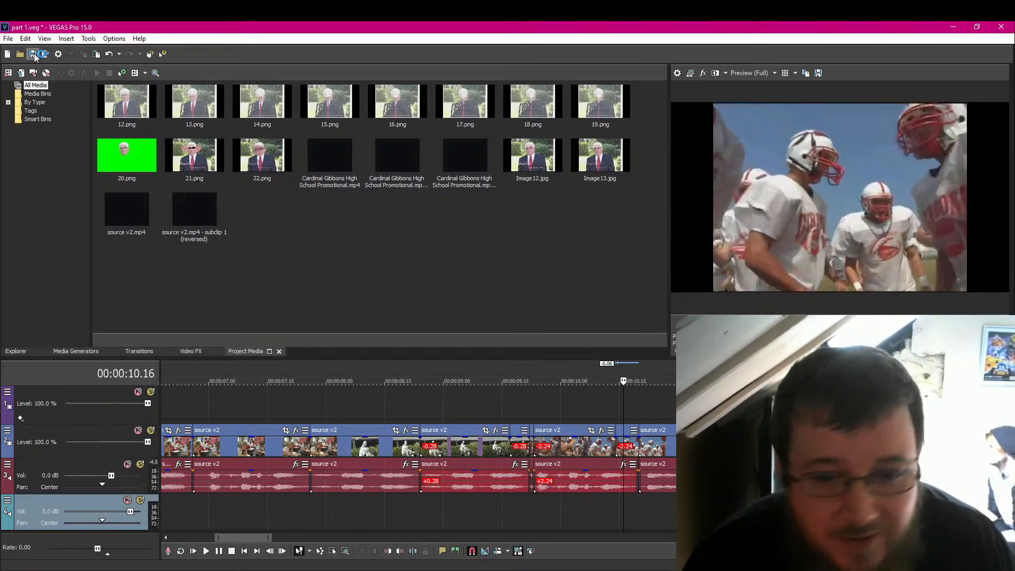
Step: Play back the edit from the end of the 20 image clip to 00:00:10.19, then place the playhead at 00:00:06.03
scroll(386, 510, down, 4)
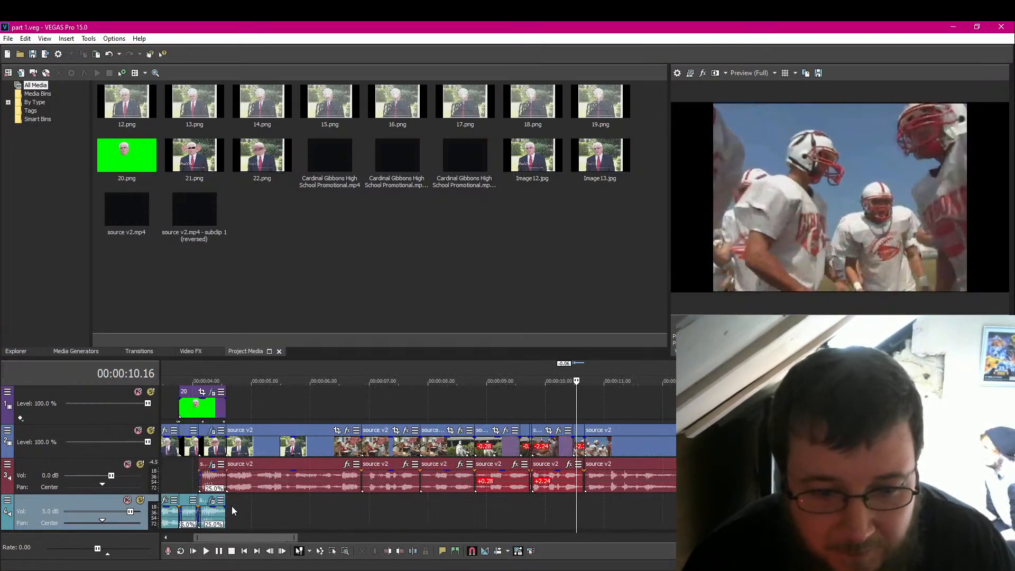
click(226, 509)
key(space)
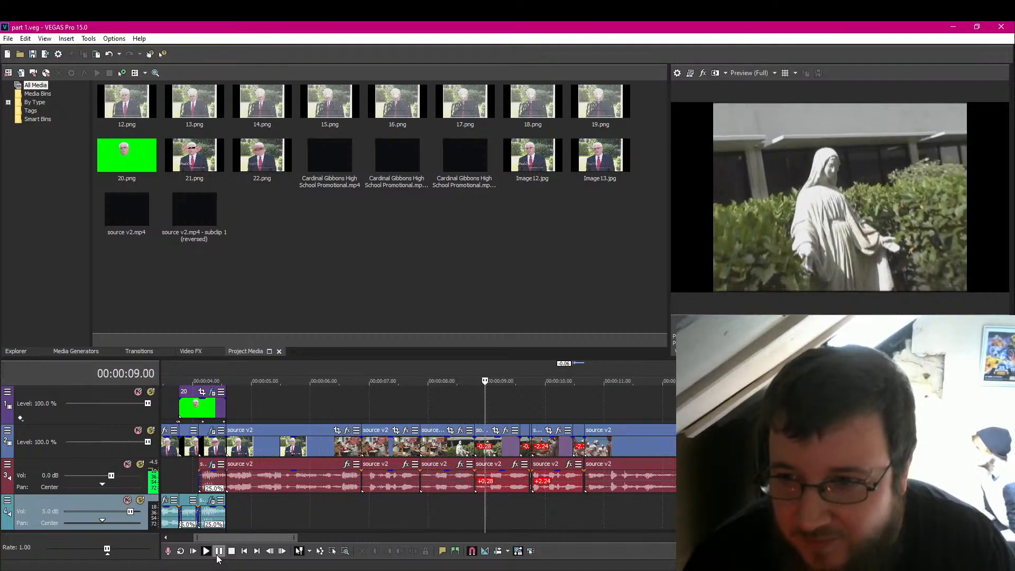
click(219, 552)
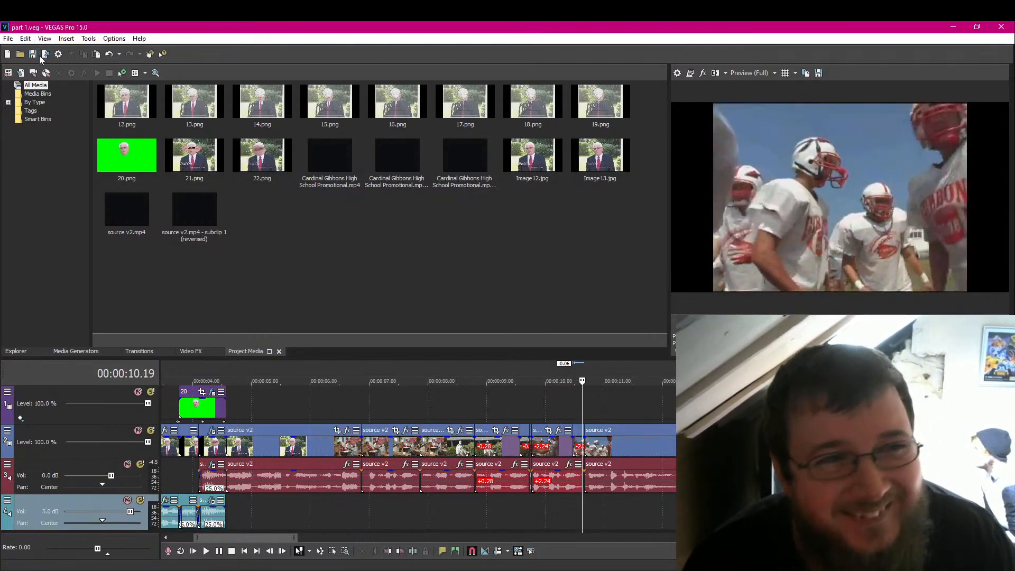
click(316, 402)
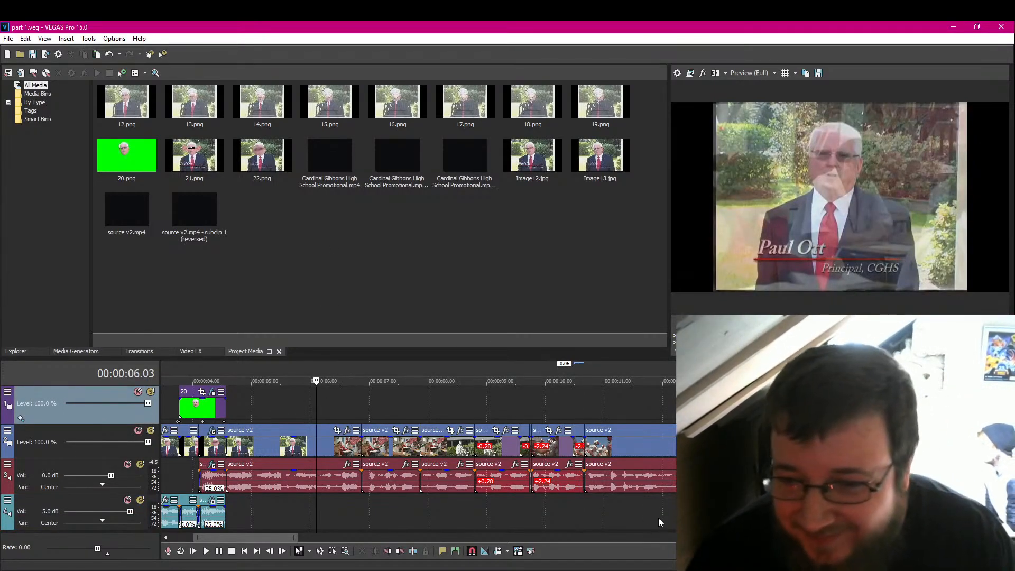
Step: Copy the statue clip that starts at 00:00:19.11 and paste it directly behind the original at 00:00:19.18
scroll(658, 518, down, 3)
key(End)
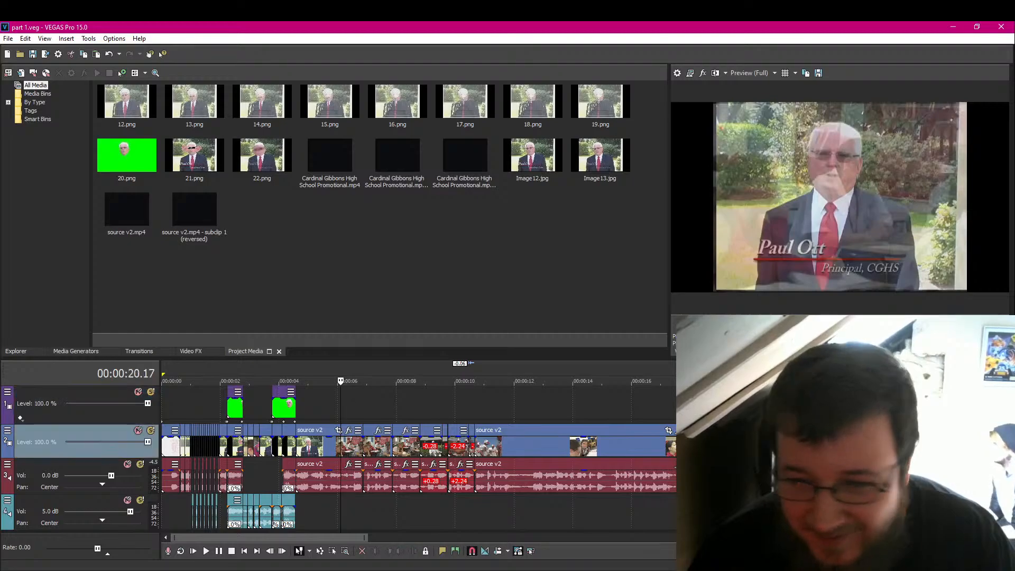
click(219, 552)
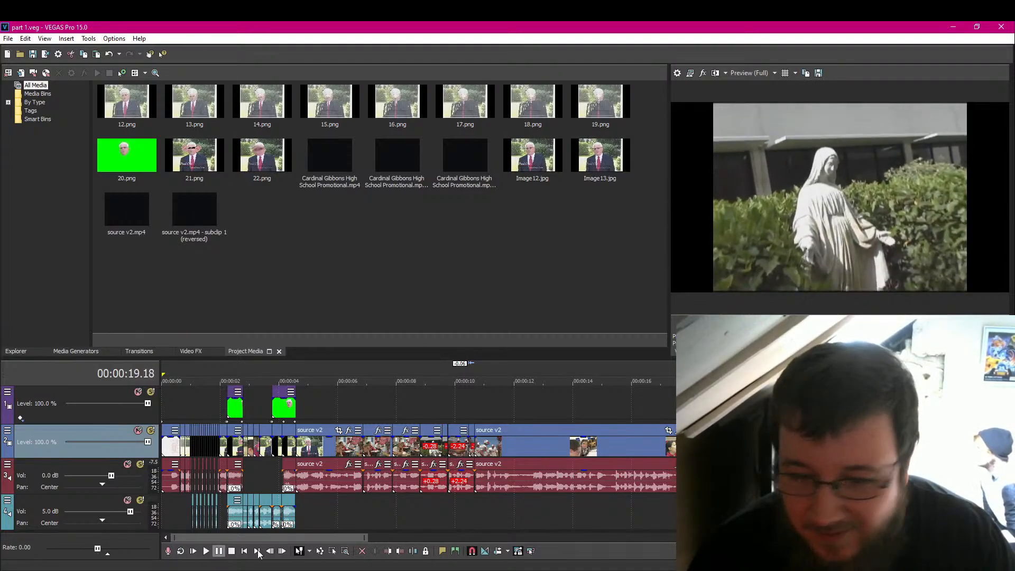
click(415, 553)
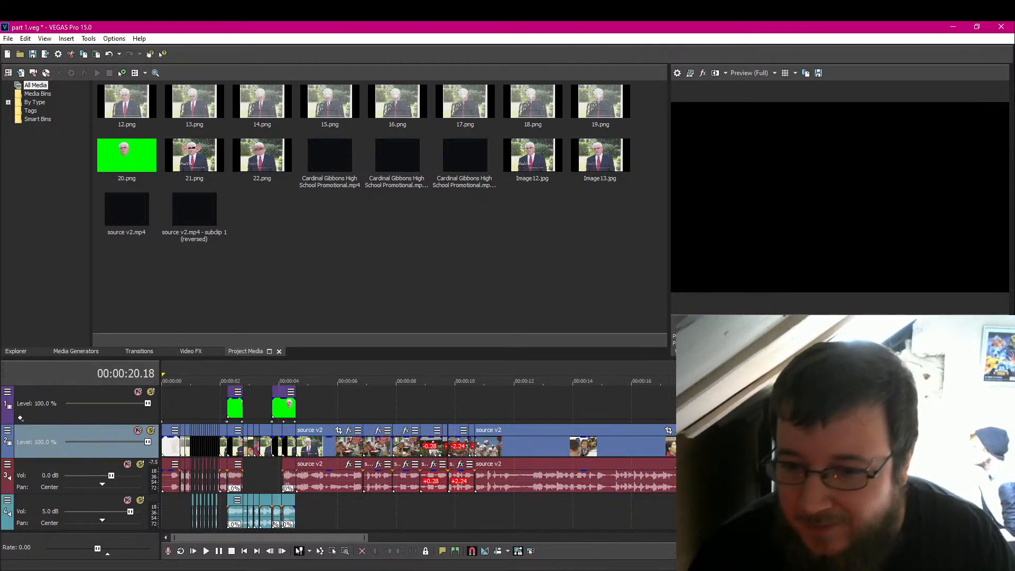
key(ctrl+z)
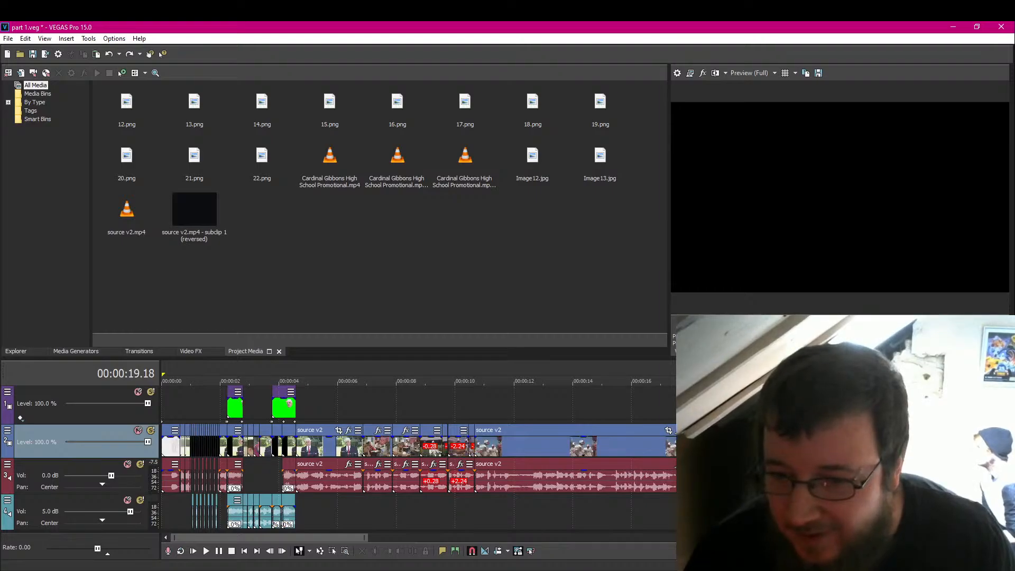
right_click(733, 445)
click(751, 181)
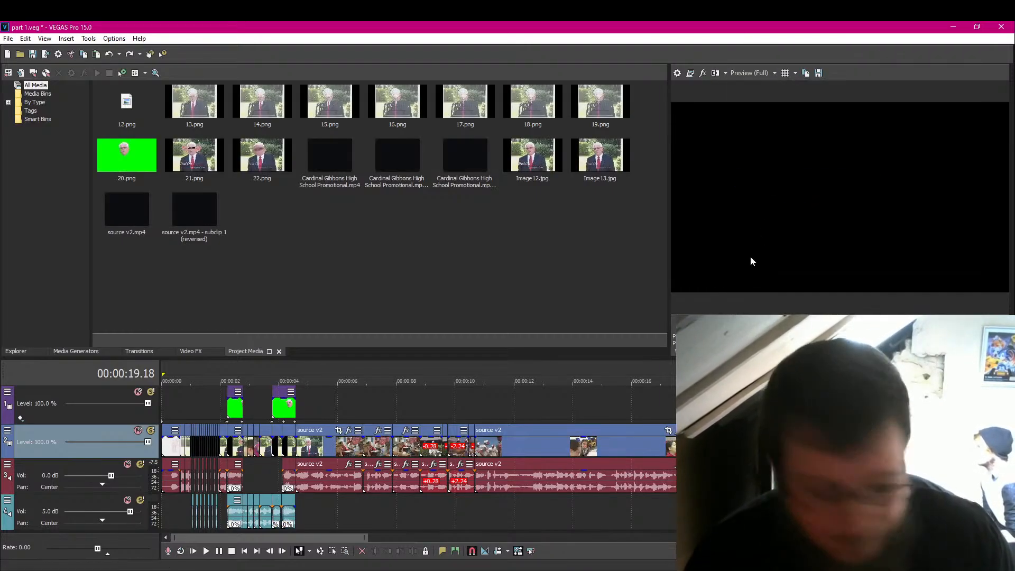
key(Up)
key(Up)
key(Up)
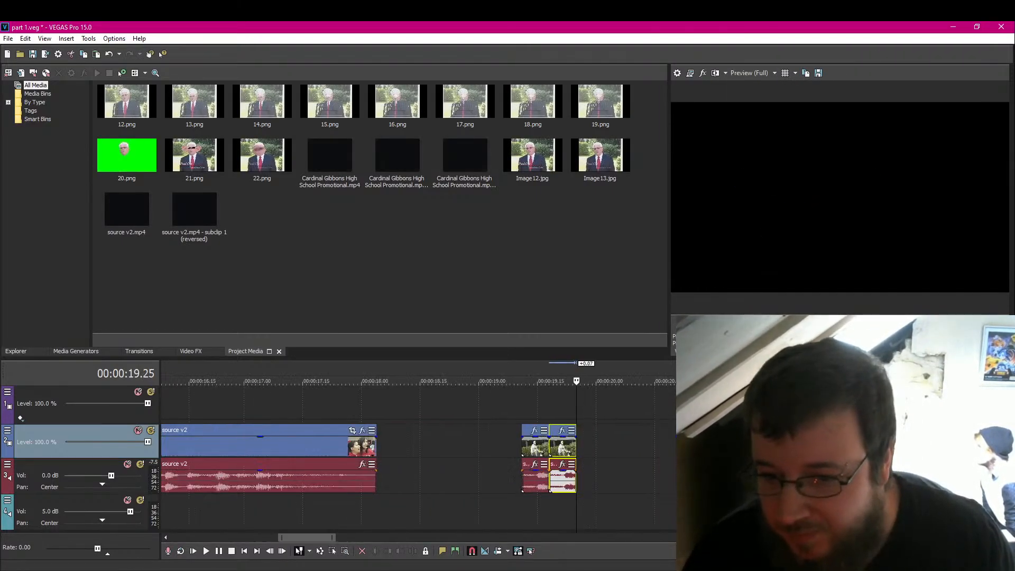
right_click(566, 498)
click(630, 334)
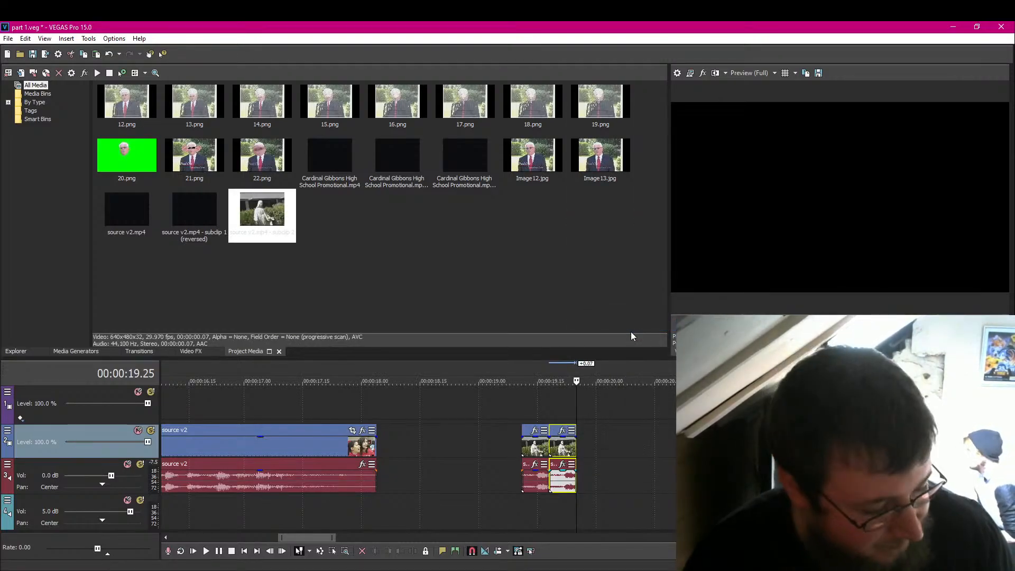
key(ctrl+z)
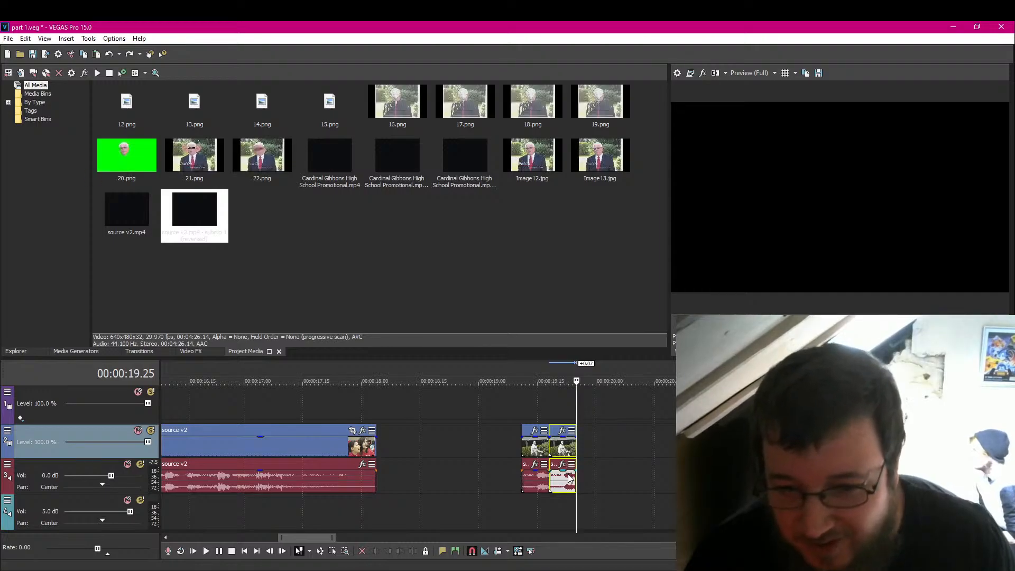
Step: Reverse the pasted statue clip, play back the pair from 00:00:19.11 and save the project
right_click(570, 478)
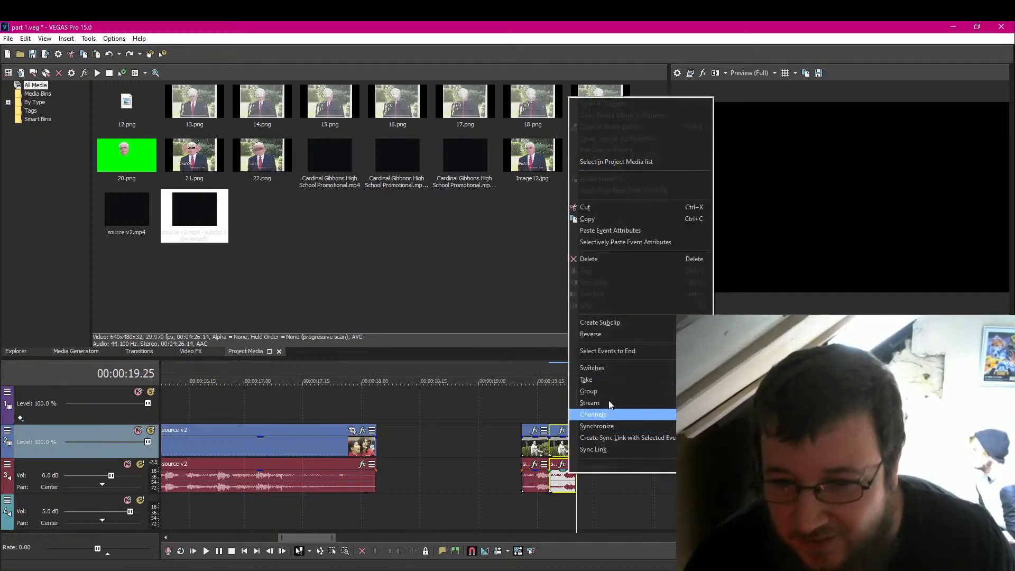
click(639, 341)
click(522, 516)
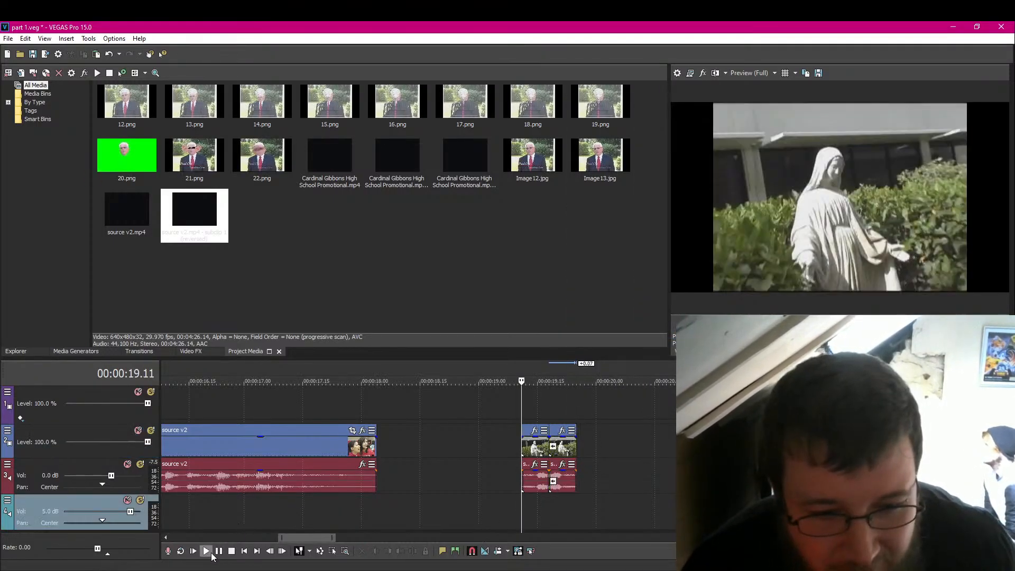
click(33, 55)
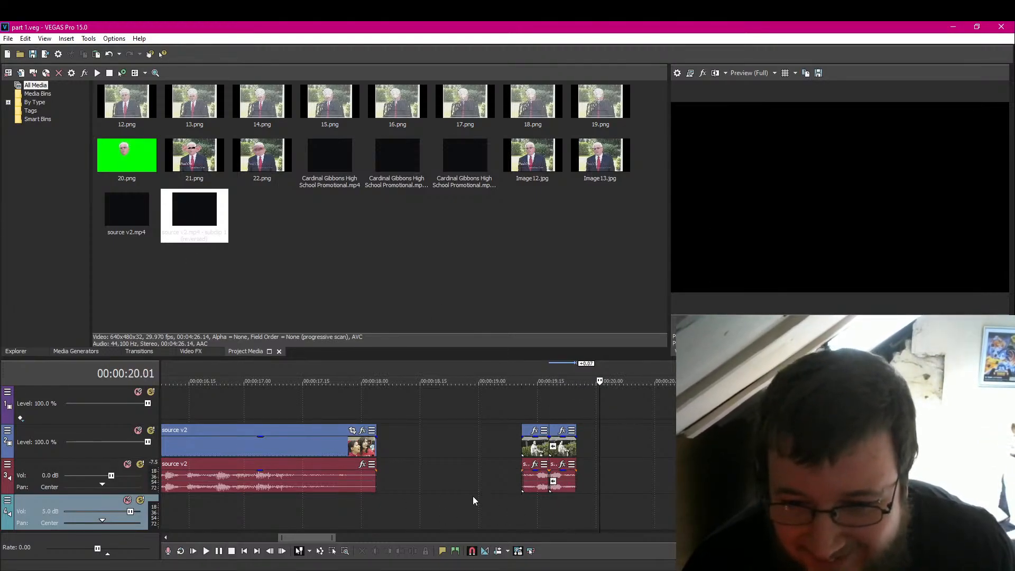
Step: Shift the long source v2 clip 00:00:00.24 later and move the statue clip pair into the gap at 00:00:10.20
scroll(474, 501, down, 8)
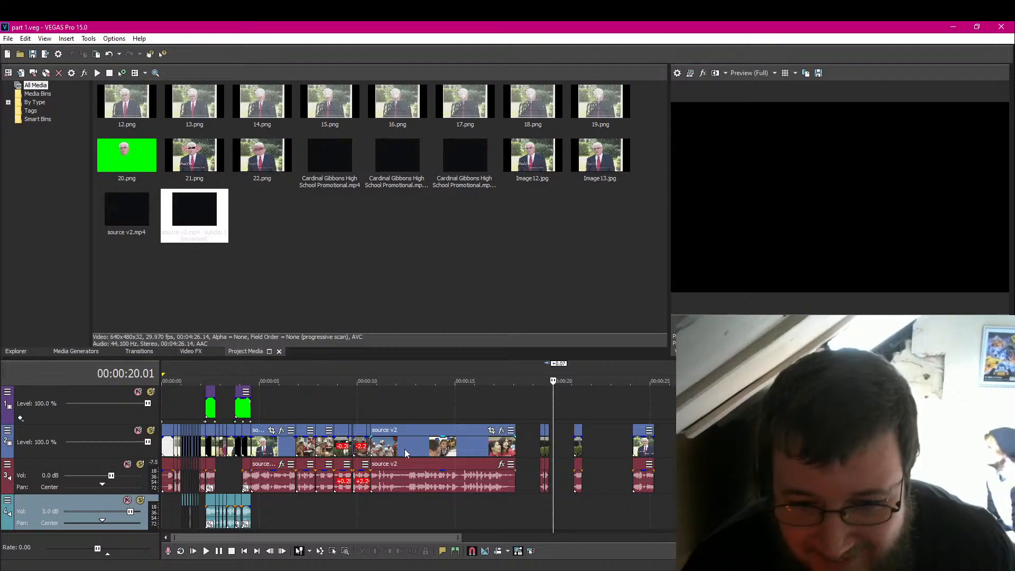
mouse_move(400, 453)
mouse_down()
mouse_move(428, 452)
mouse_move(416, 450)
mouse_up()
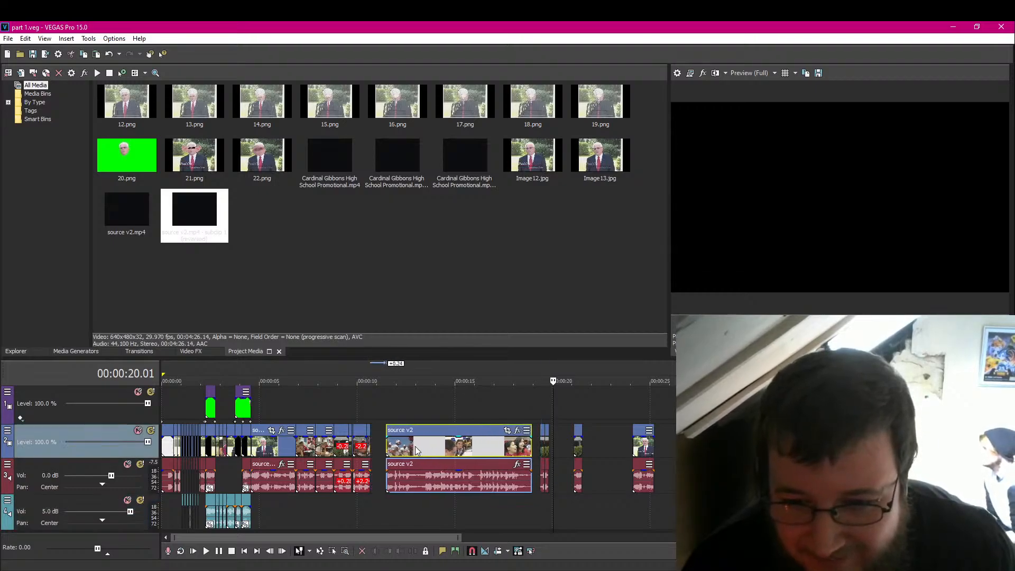
click(543, 453)
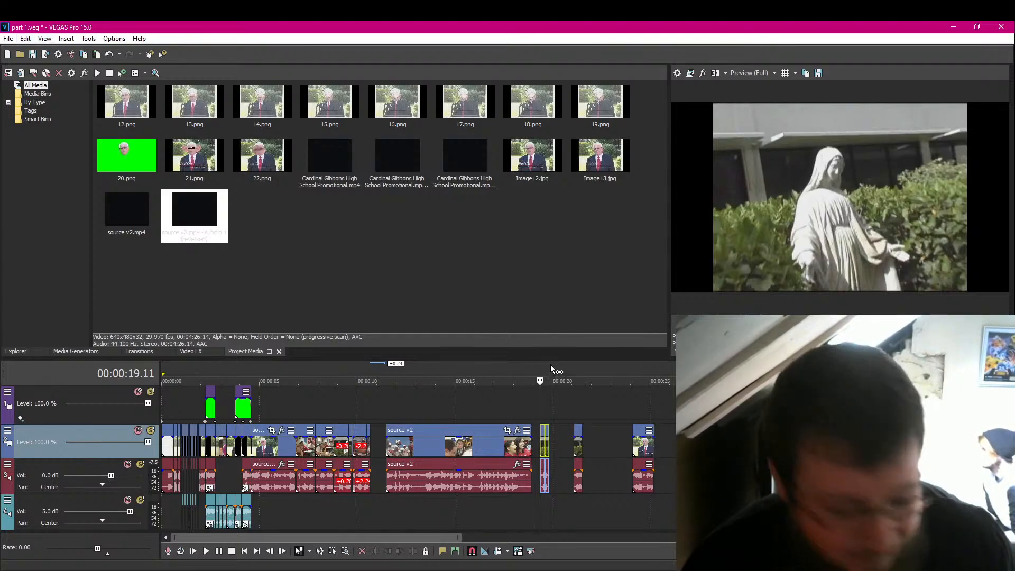
key(Delete)
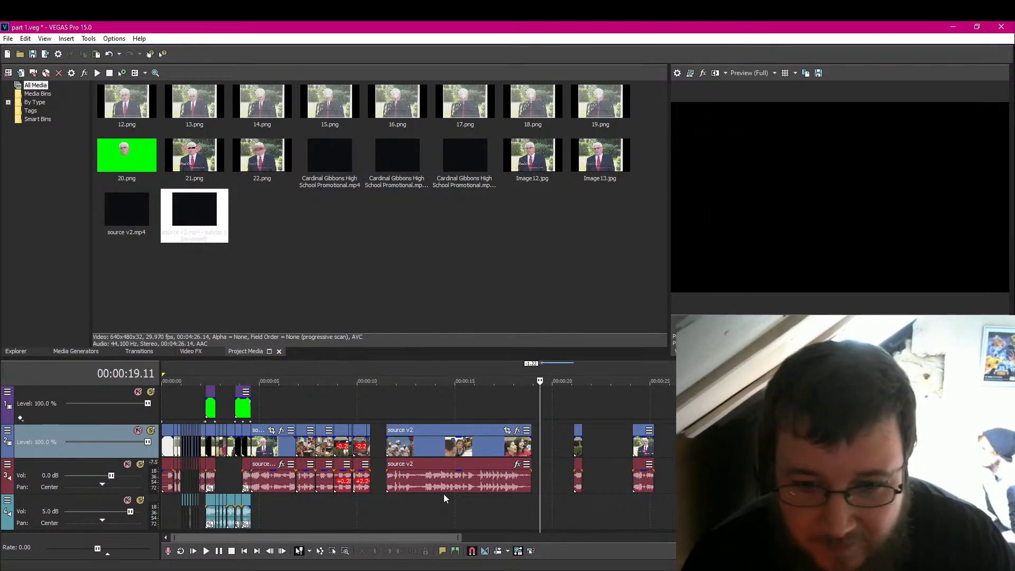
click(375, 447)
key(Left)
key(Left)
key(Left)
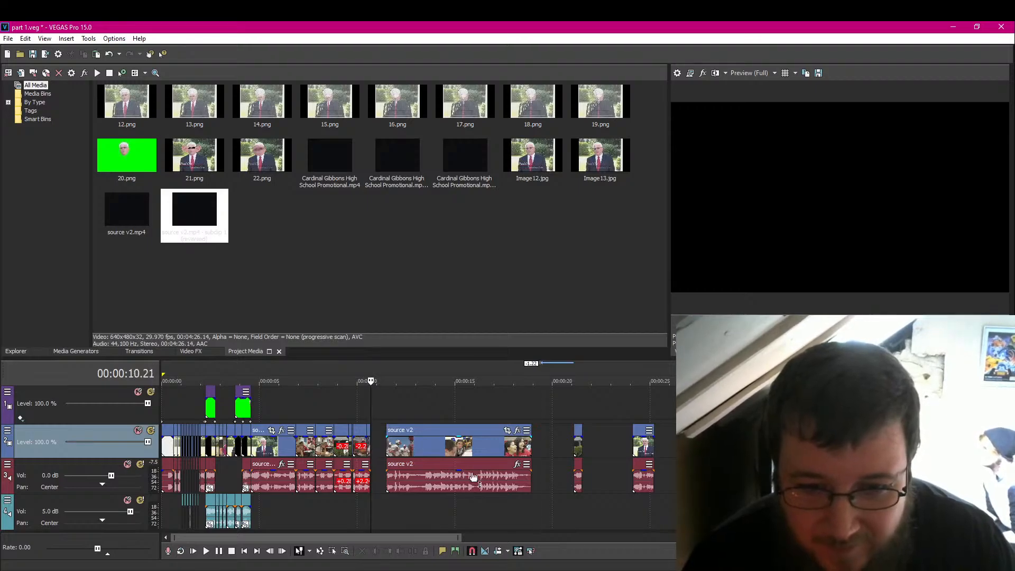
scroll(476, 479, up, 5)
key(Left)
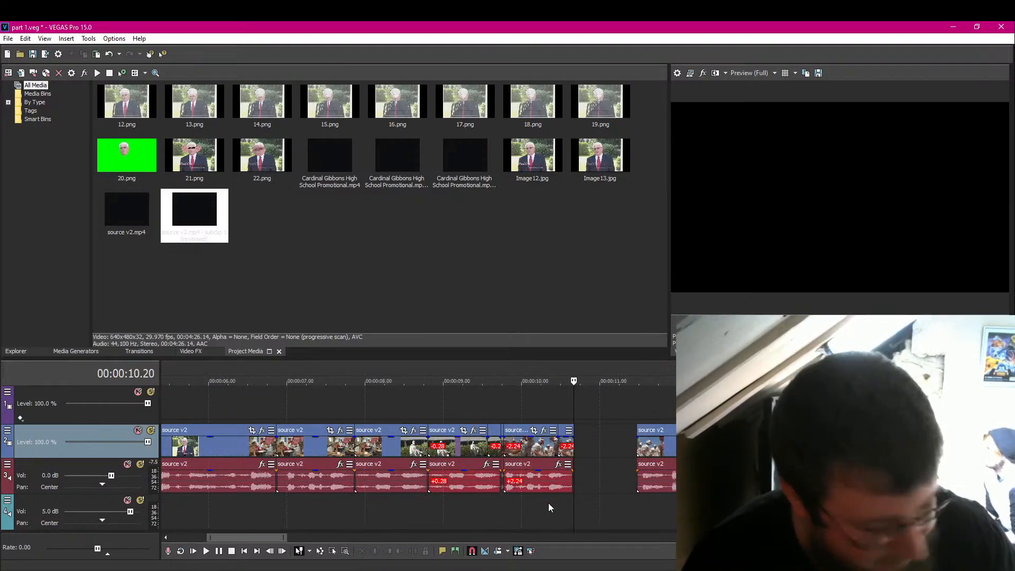
key(ctrl+v)
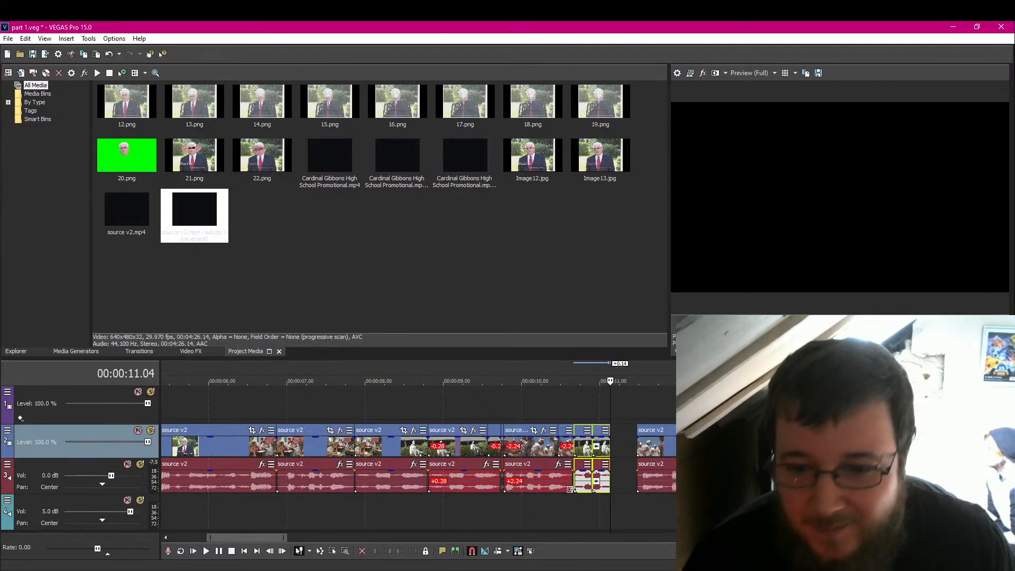
Step: Move the audio of both statue clips to track 4, save, and play back the edit from 00:00:04.20
click(585, 509)
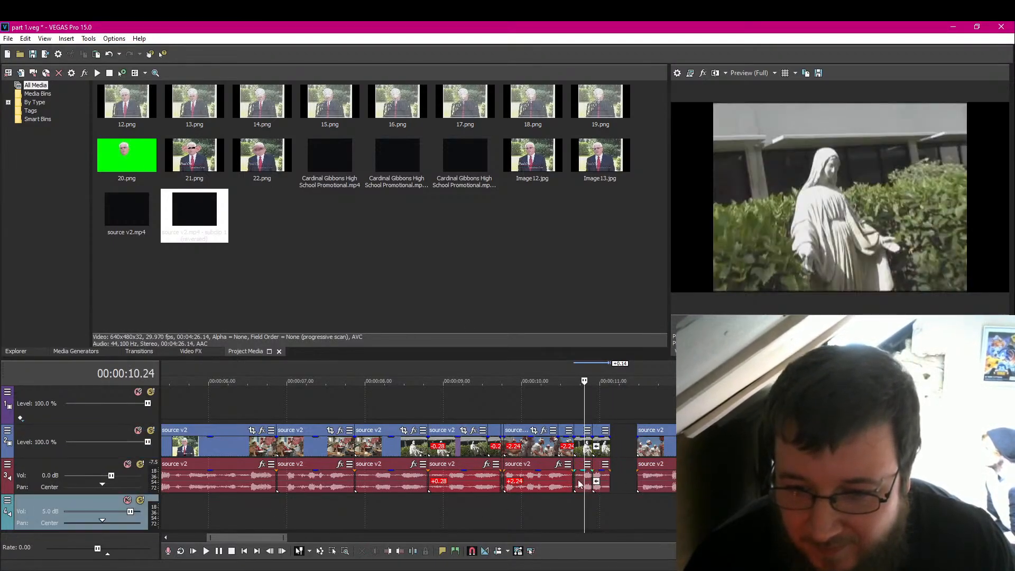
drag(579, 485, 600, 508)
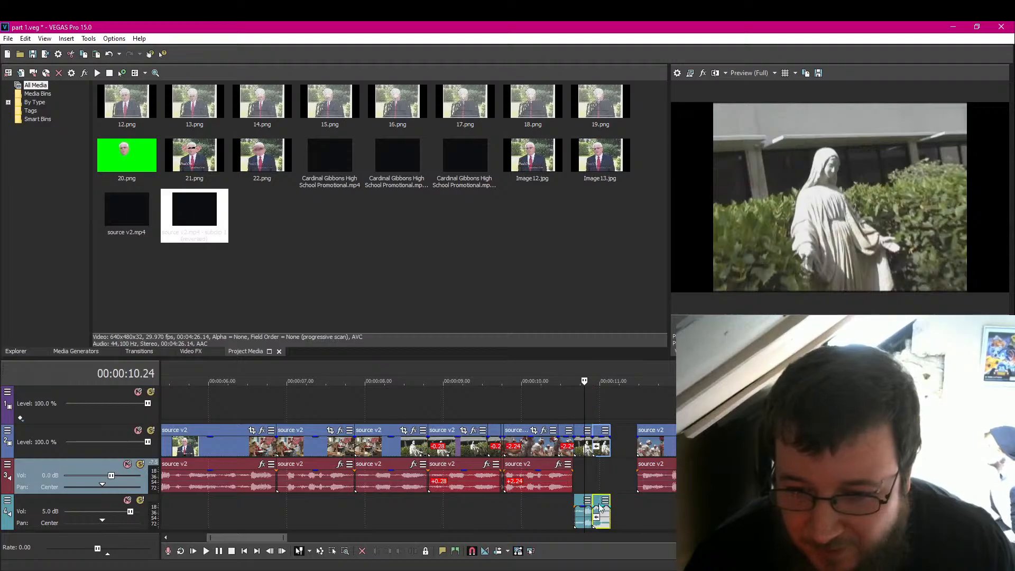
scroll(333, 513, down, 3)
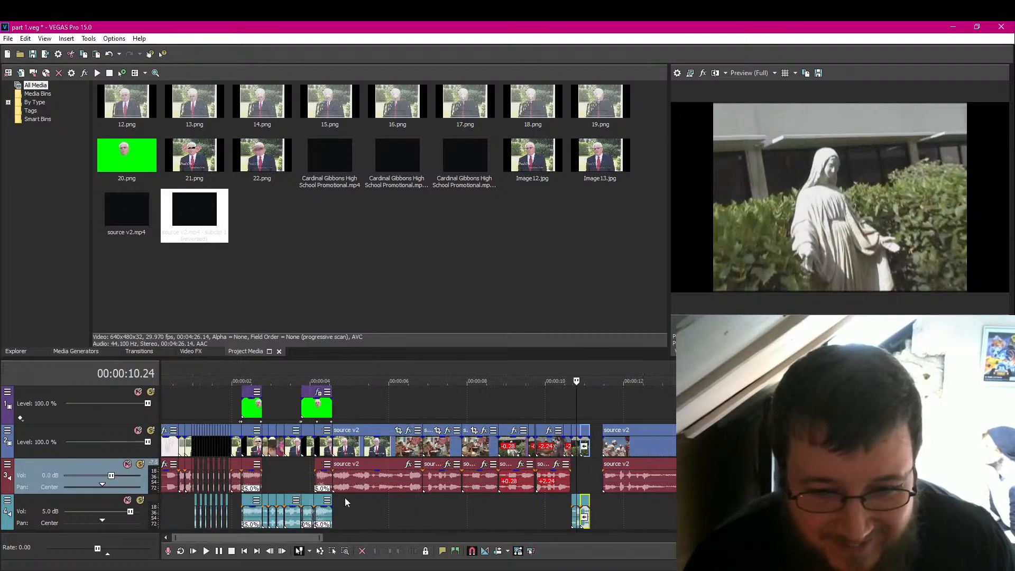
click(338, 514)
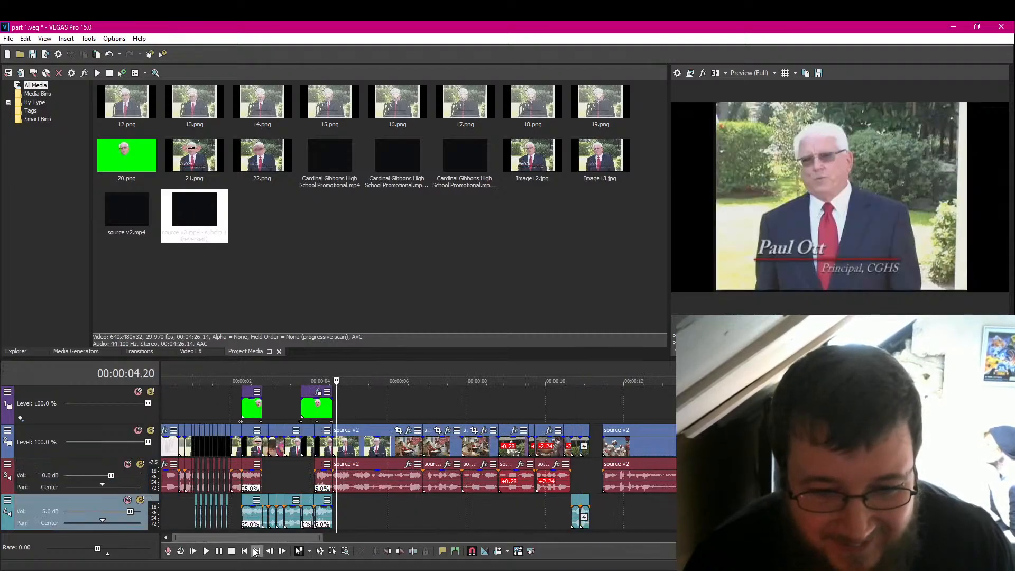
click(219, 552)
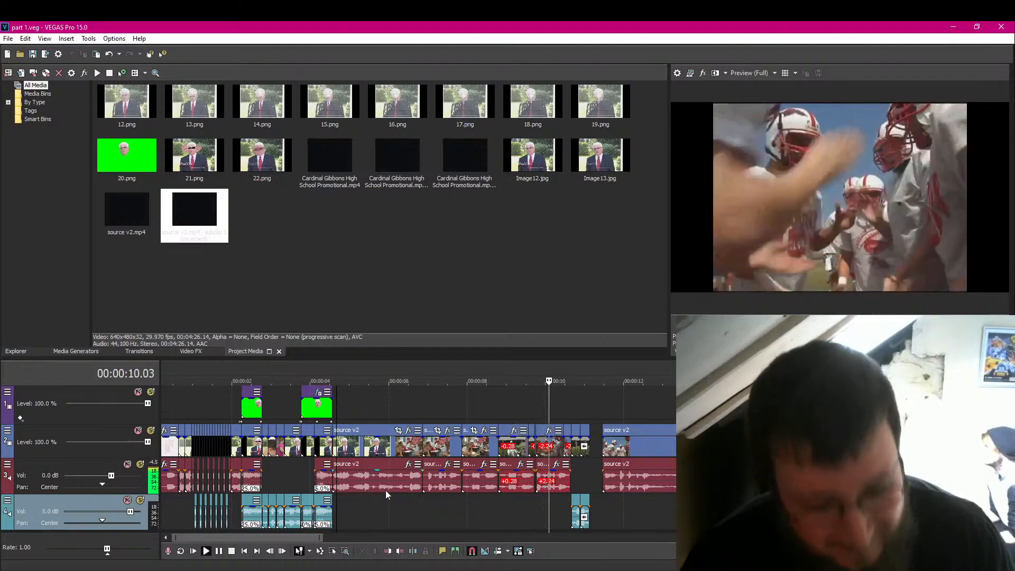
key(Return)
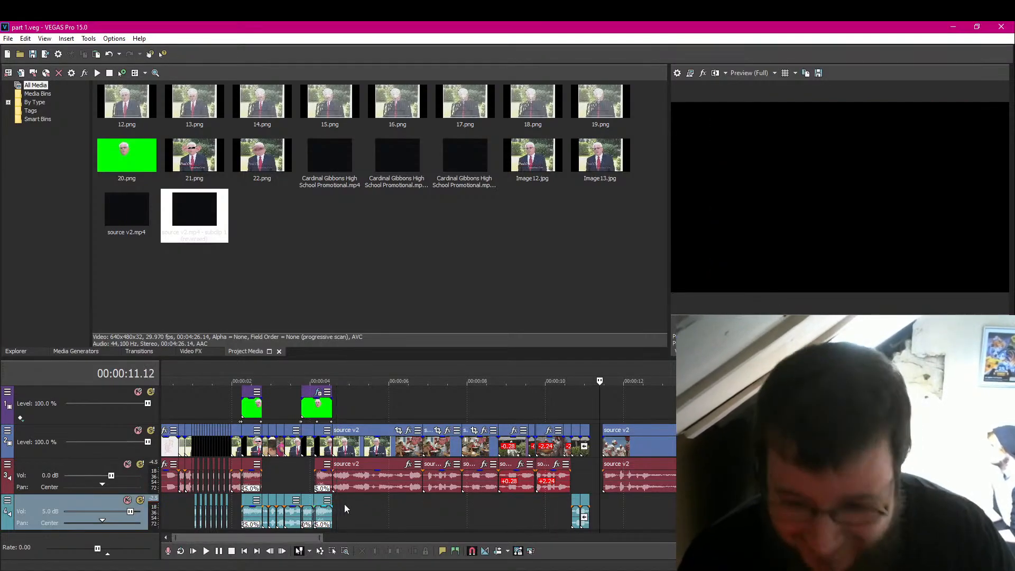
Step: Save a JPEG snapshot of the statue frame at 00:00:11.03 as Image14 in the stills folder
key(Left)
key(Left)
key(Left)
key(Left)
key(Left)
key(Left)
key(Left)
key(Left)
key(Left)
key(Left)
key(Left)
key(Left)
key(Left)
key(Left)
key(Left)
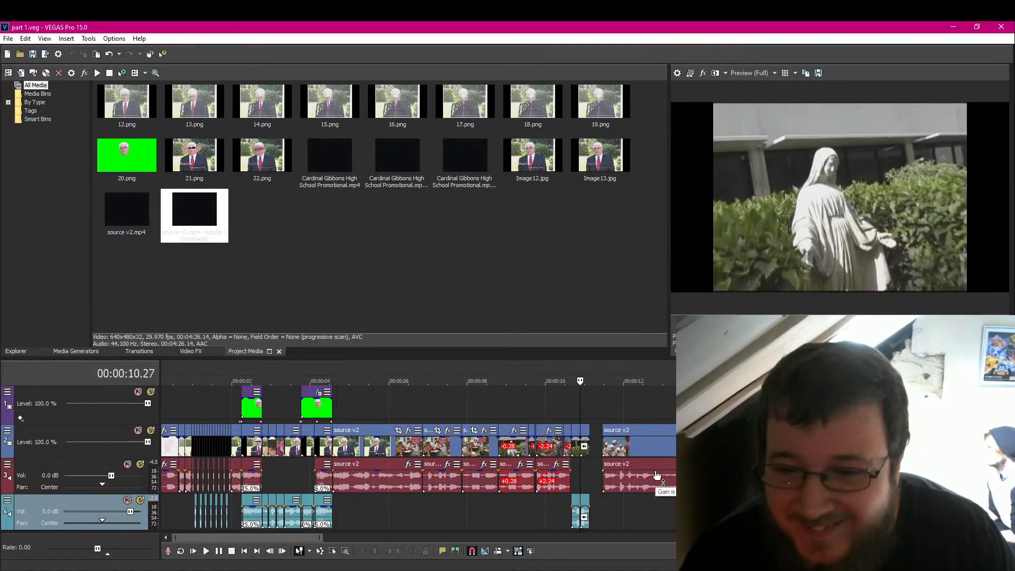
key(Right)
key(Right)
key(Right)
key(Right)
key(Right)
key(Right)
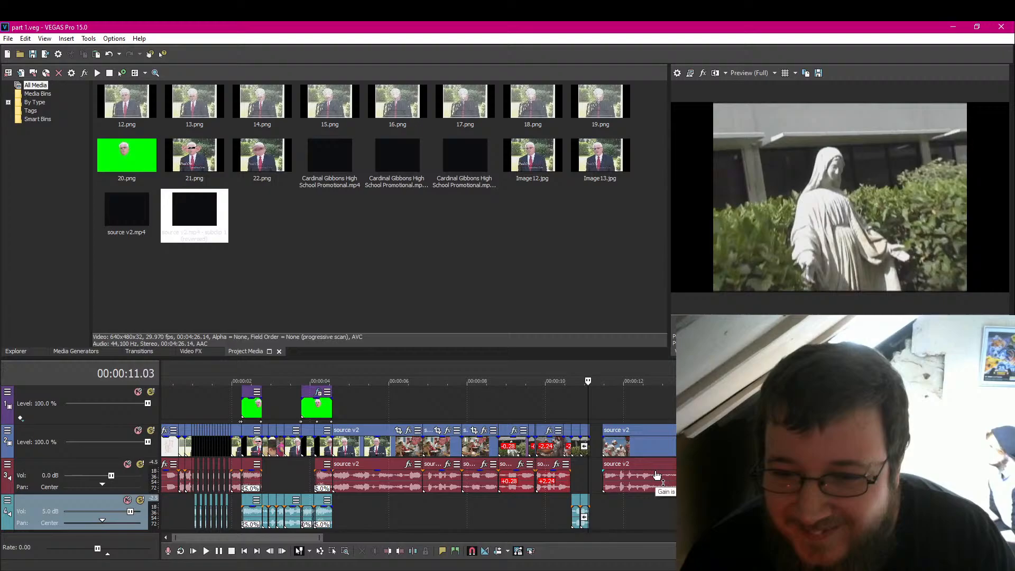
click(819, 73)
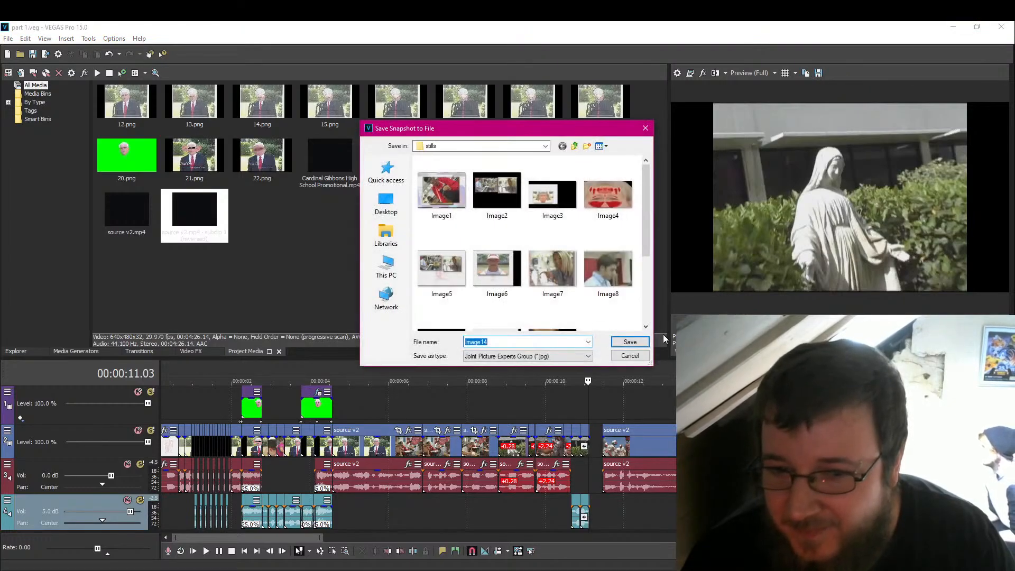
click(630, 342)
Step: Shift the long source v2 clip further along and insert Image14.jpg on track 2 directly after the statue clips
click(597, 447)
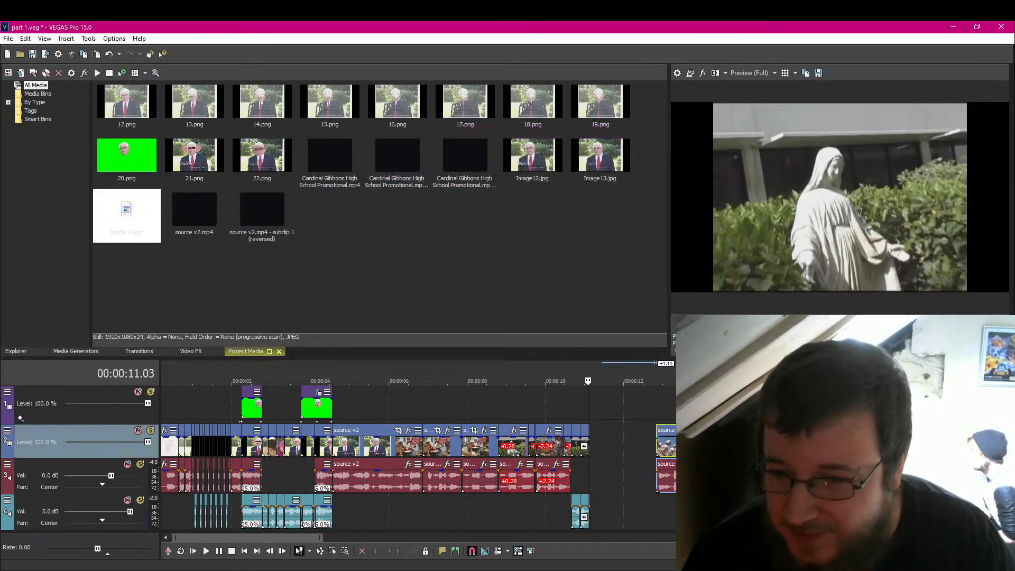
key(Right)
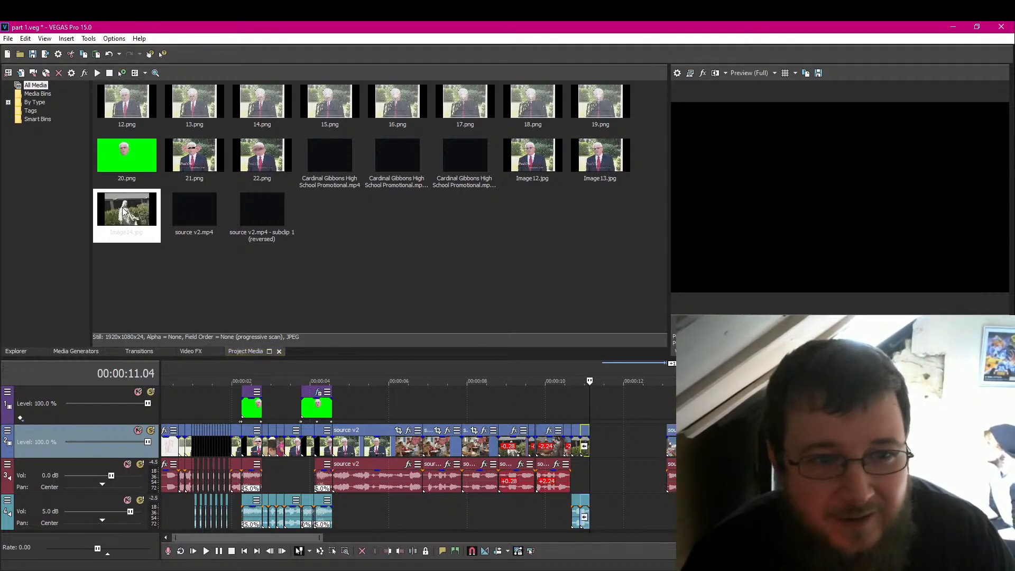
drag(128, 211, 597, 443)
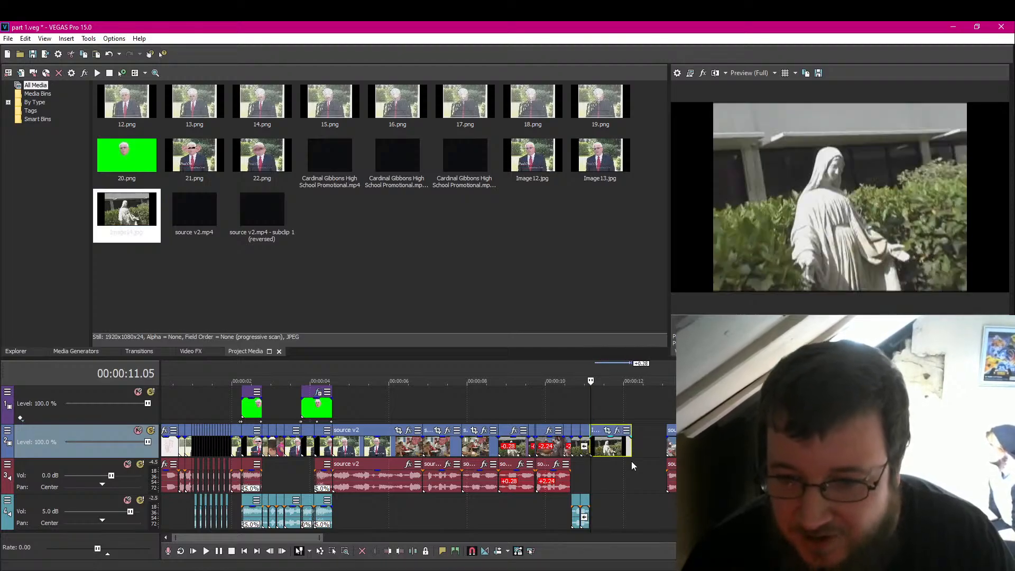
Step: Step frame by frame back and forth across the Image14 still between 00:00:11.05 and 00:00:12.08 to check its span
key(Right)
key(Right)
key(Right)
key(Right)
key(Right)
key(Right)
key(Right)
key(Right)
key(Right)
key(Right)
key(Right)
key(Right)
key(Right)
key(Right)
key(Right)
key(Right)
key(Right)
key(Right)
key(Right)
key(Right)
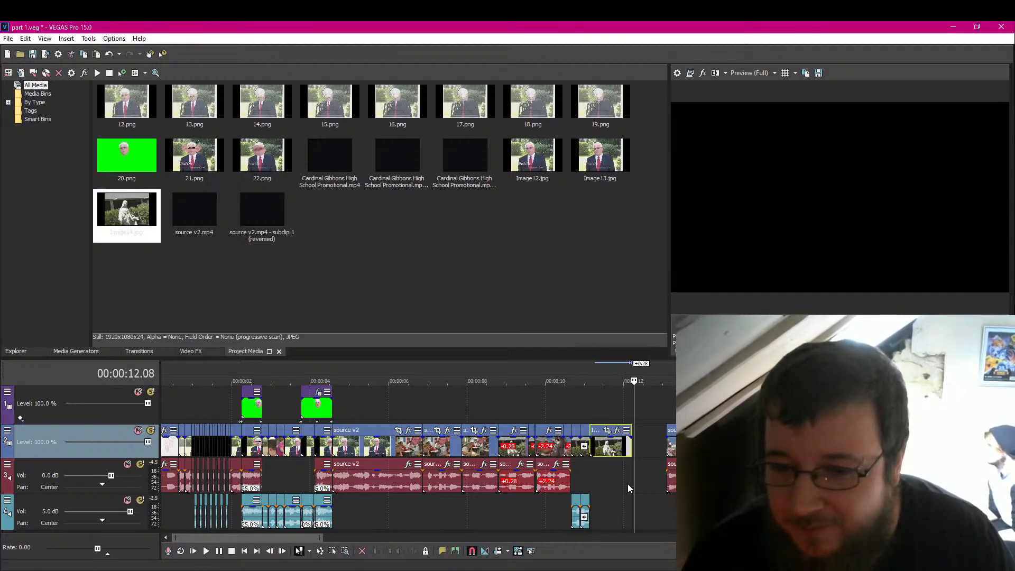
key(Left)
key(Left)
key(Left)
key(Left)
key(Left)
key(Left)
key(Left)
key(Left)
key(Left)
key(Left)
key(Left)
key(Left)
key(Left)
key(Left)
key(Left)
key(Left)
key(Left)
key(Left)
key(Left)
key(Left)
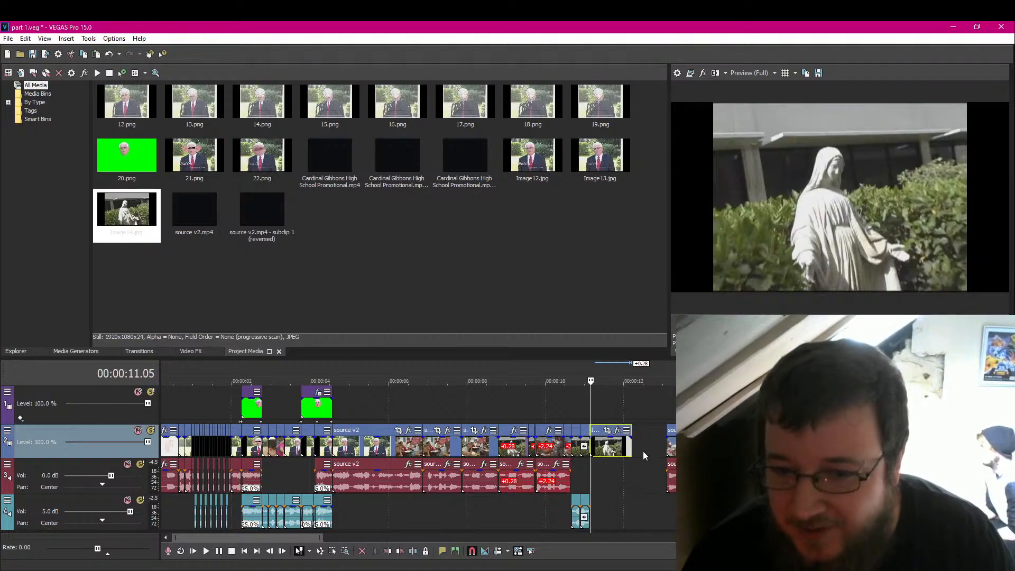
key(Right)
key(Right)
key(Right)
key(Right)
key(Right)
key(Right)
key(Right)
key(Right)
key(Right)
key(Right)
key(Right)
key(Right)
key(Right)
key(Right)
key(Right)
key(Right)
key(Right)
key(Right)
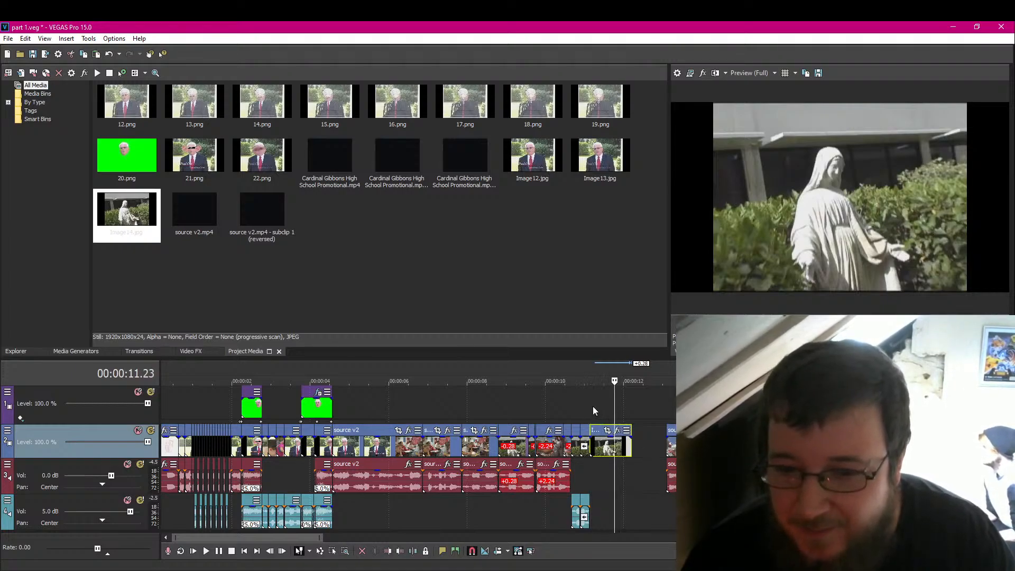
Step: Place 21.png on track 1 above the Image14 still, starting at 00:00:11.04
click(589, 406)
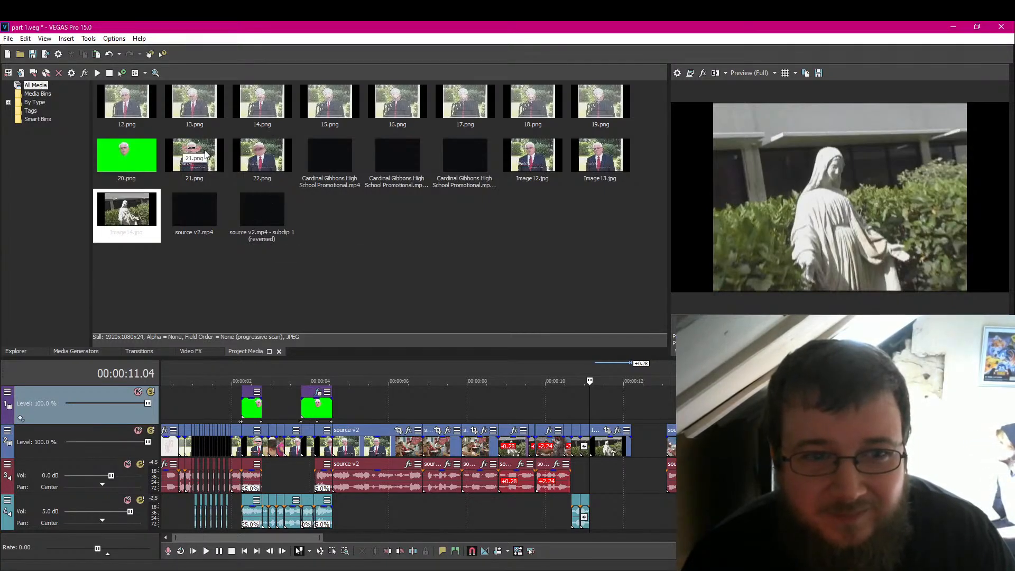
drag(197, 152, 592, 404)
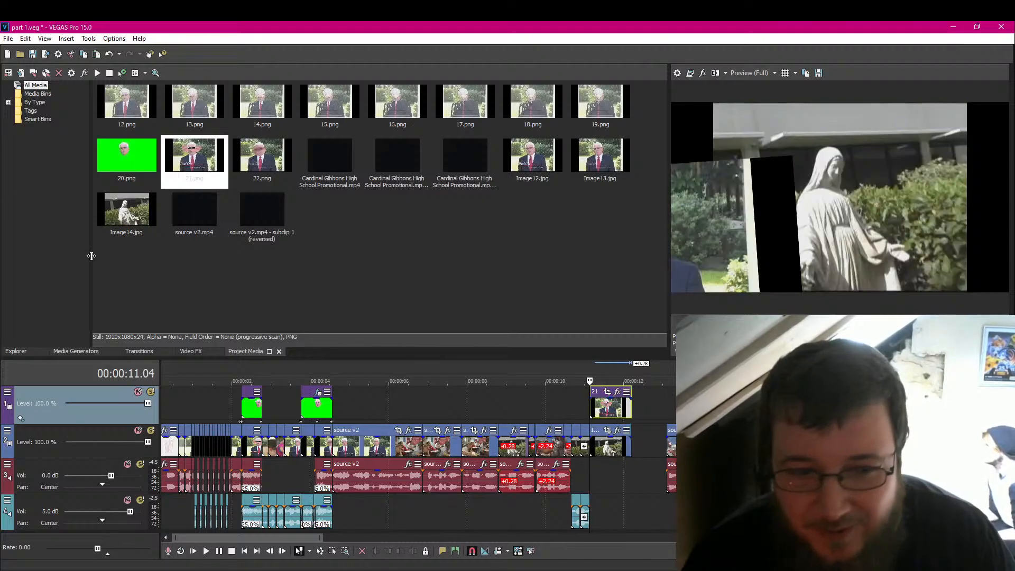
Step: Add a position keyframe to track 1's Track Motion at 00:00:11.03, one frame ahead of the 21 still
key(Left)
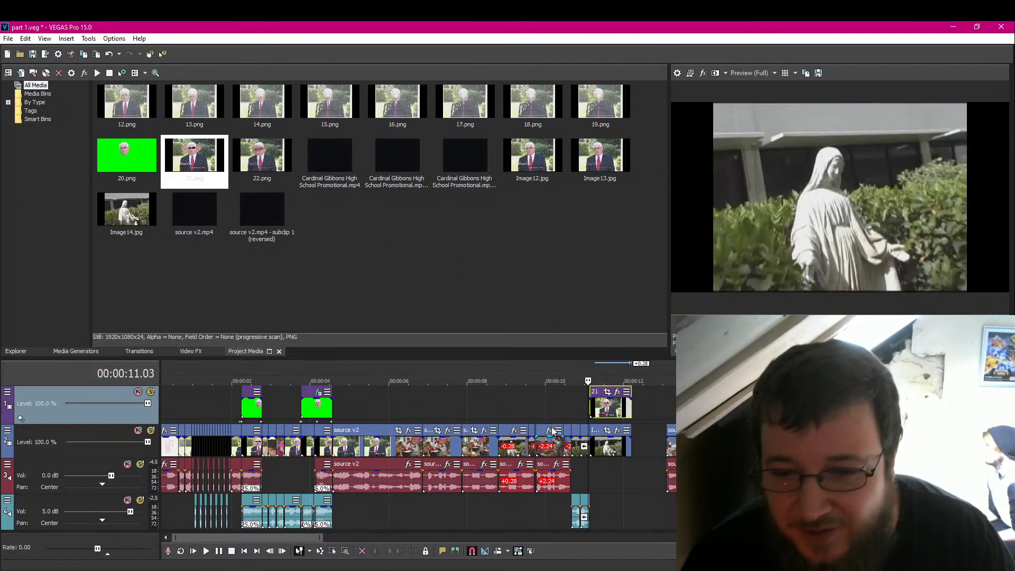
click(8, 394)
click(30, 418)
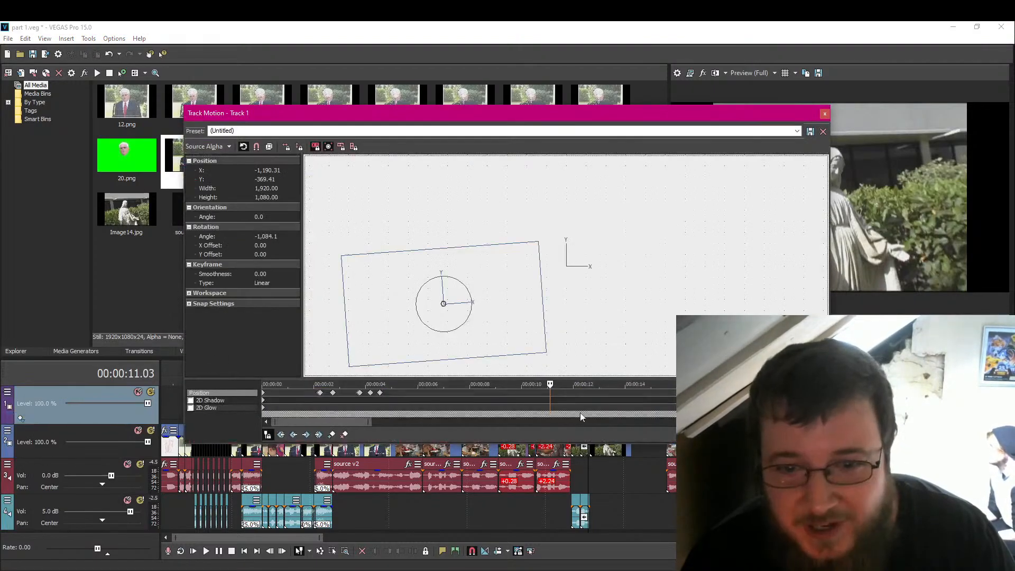
click(330, 435)
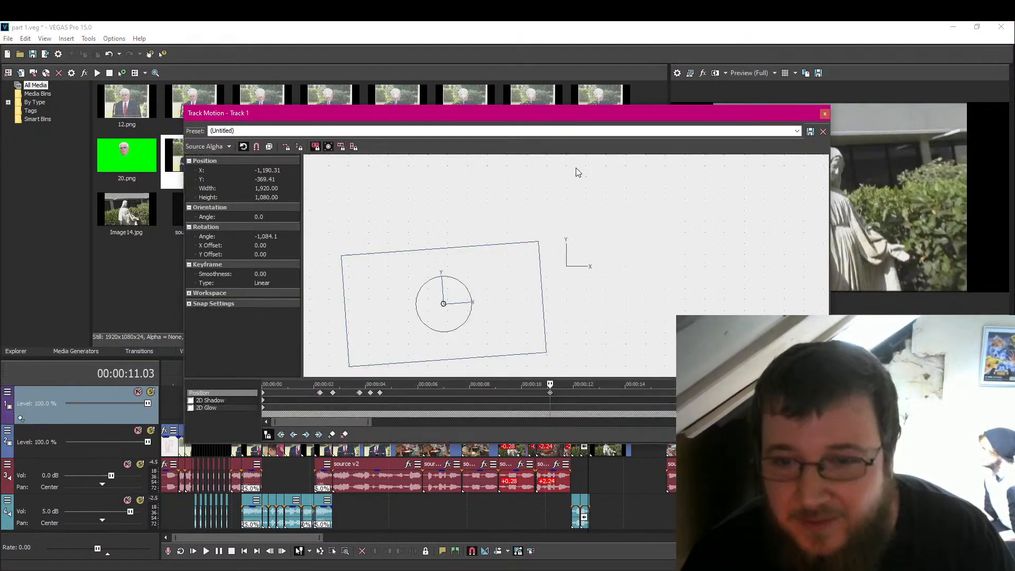
Step: Restore track 1's motion frame to its default centred position and zero rotation at 00:00:11.04
drag(571, 112, 410, 28)
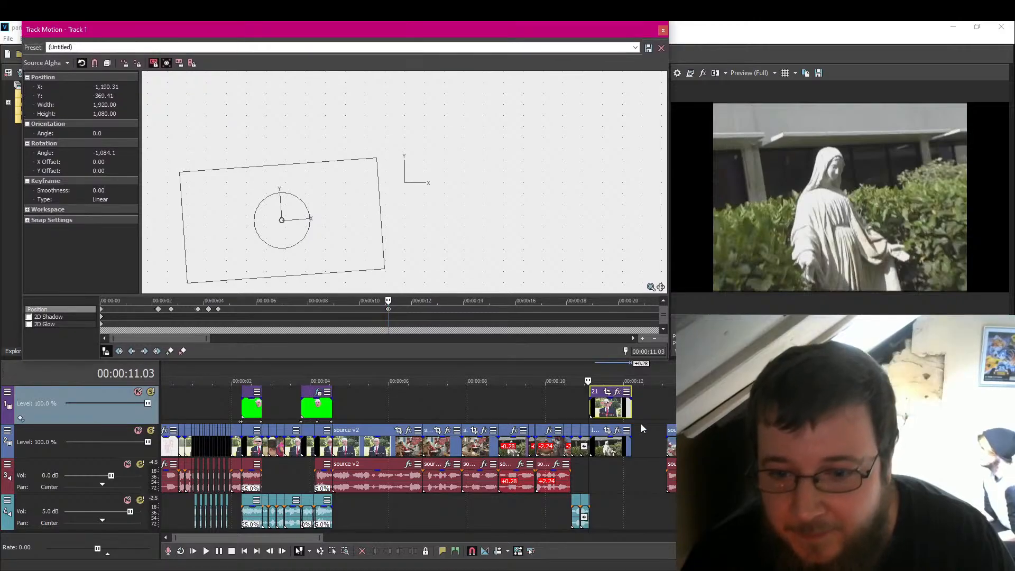
scroll(641, 424, up, 3)
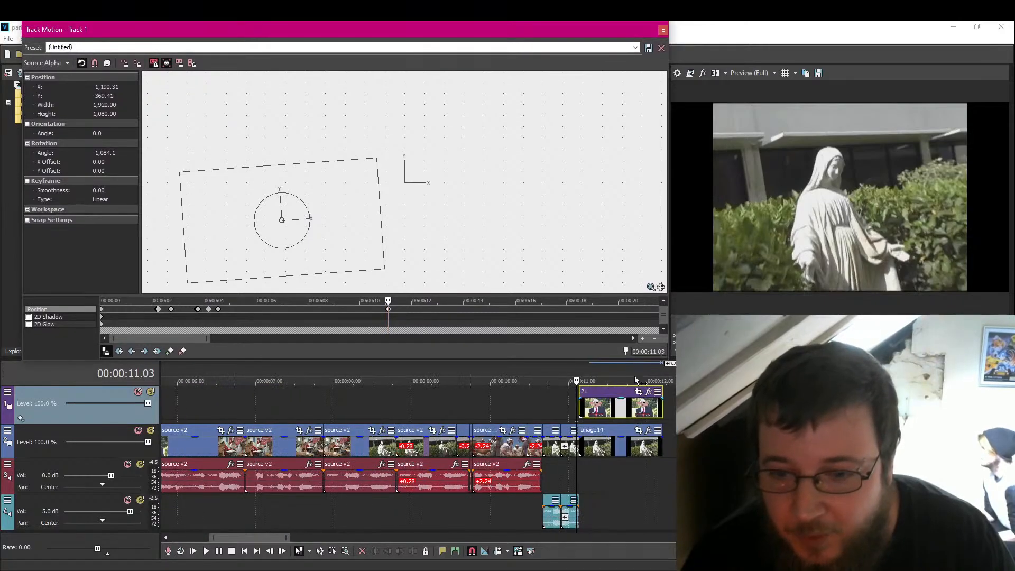
click(634, 338)
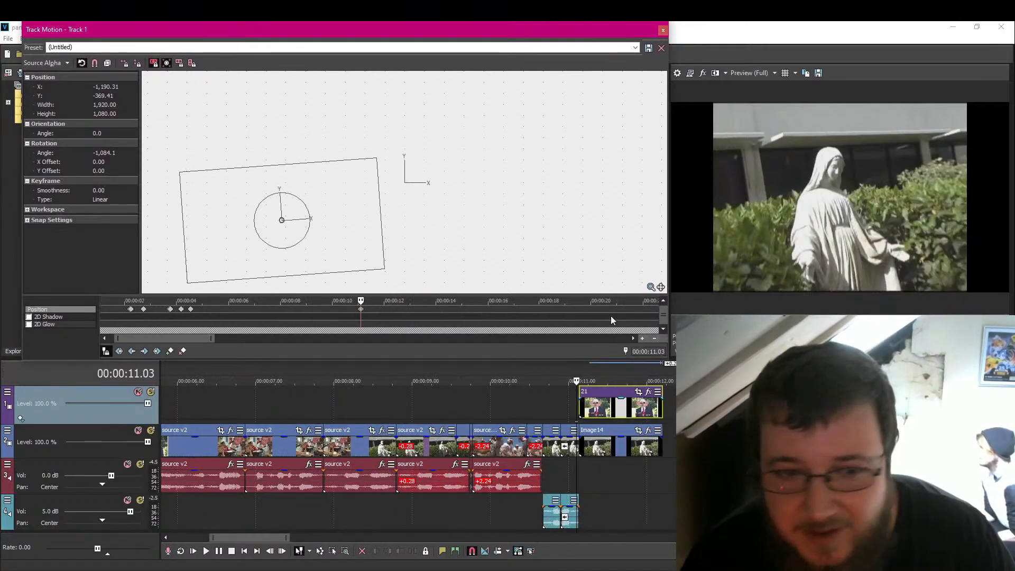
right_click(459, 231)
click(494, 256)
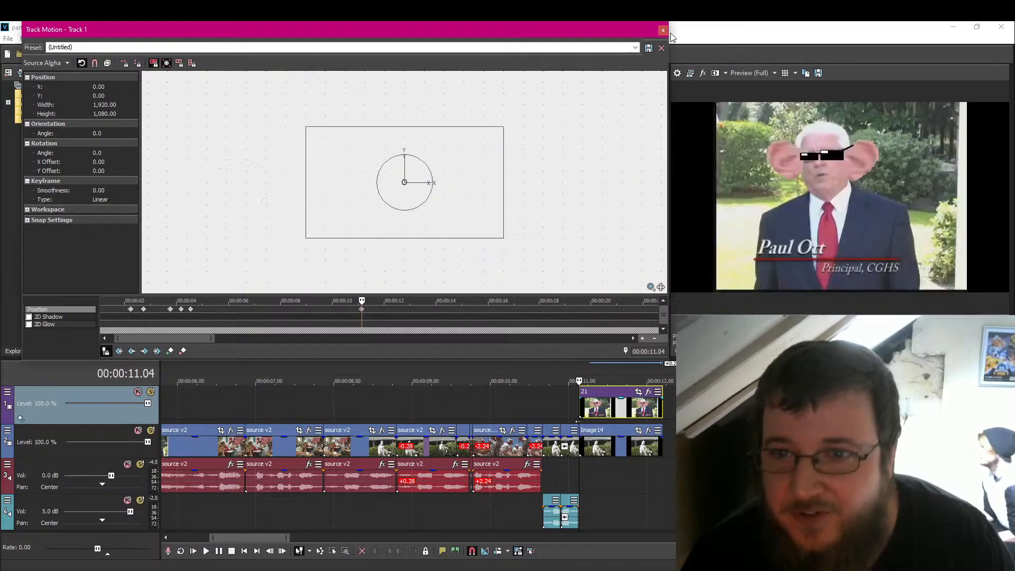
click(662, 32)
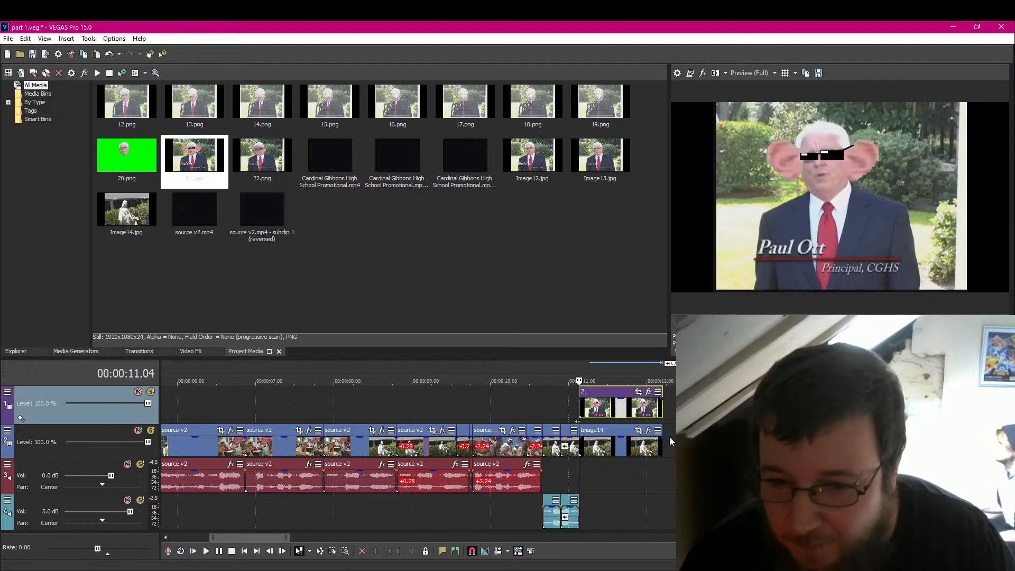
Step: Enable masking in the Event Pan/Crop of the 21 still on track 1 and choose the anchor creation tool
click(639, 394)
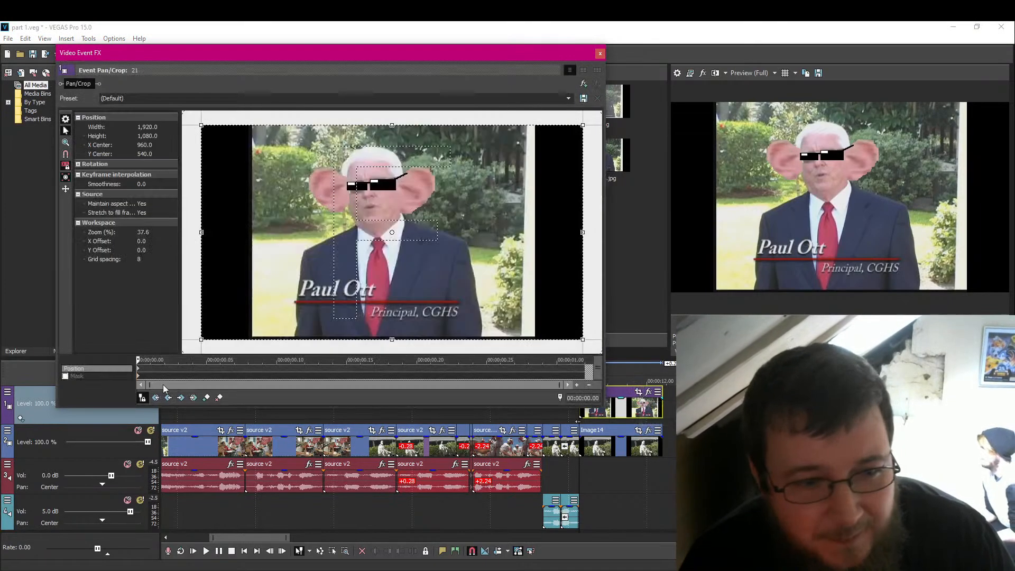
click(65, 376)
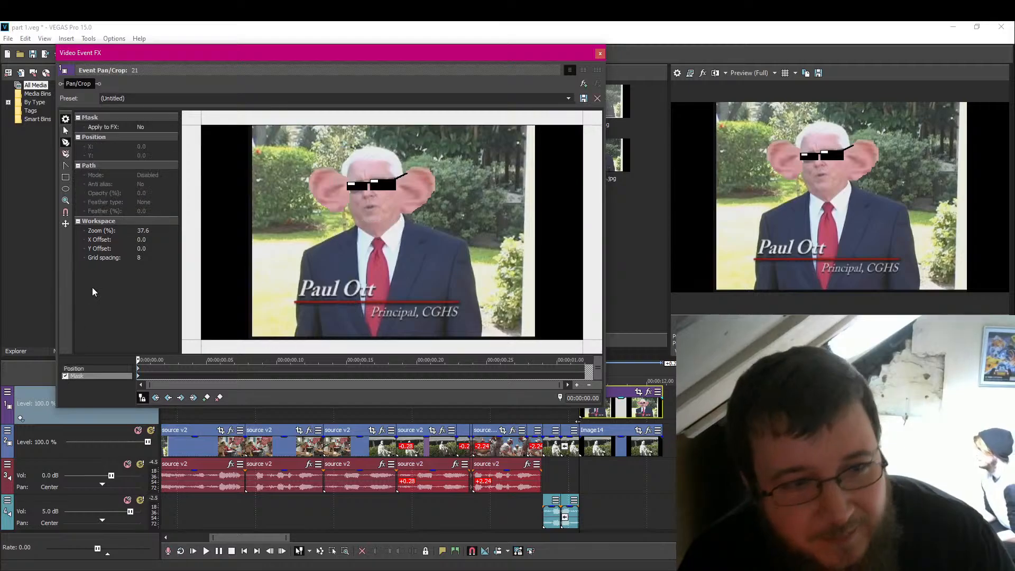
scroll(414, 255, up, 5)
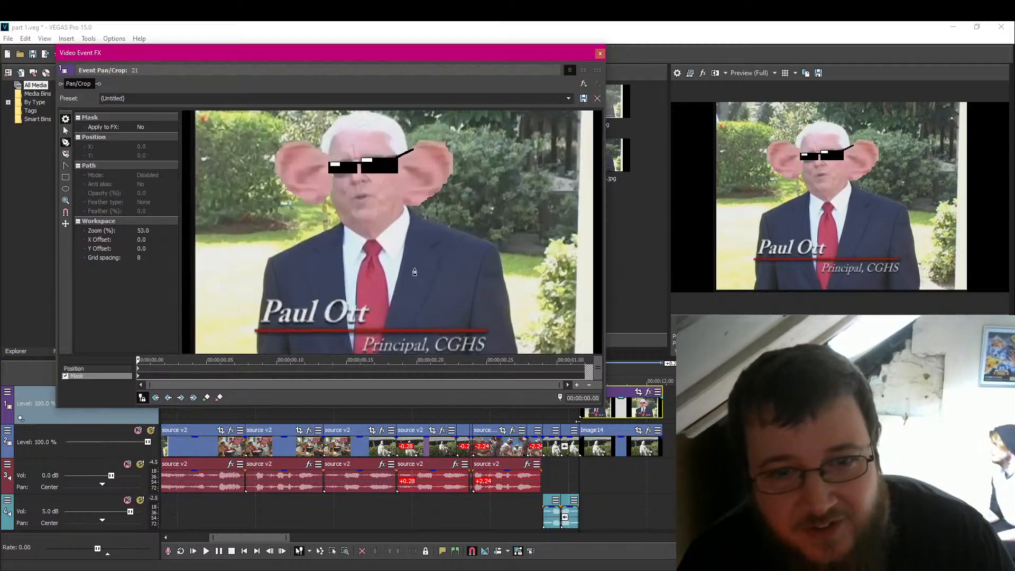
click(65, 131)
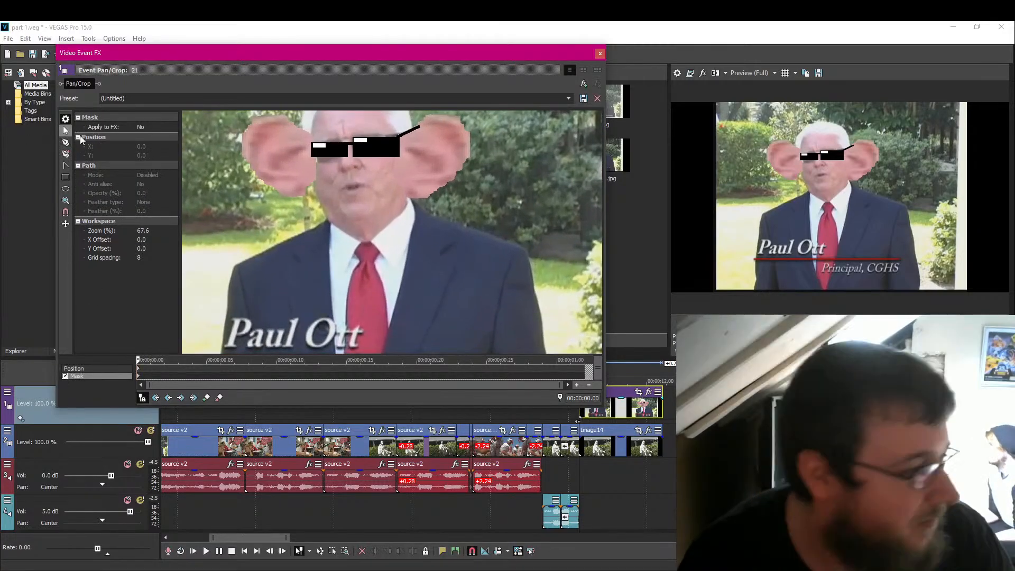
drag(368, 170, 361, 232)
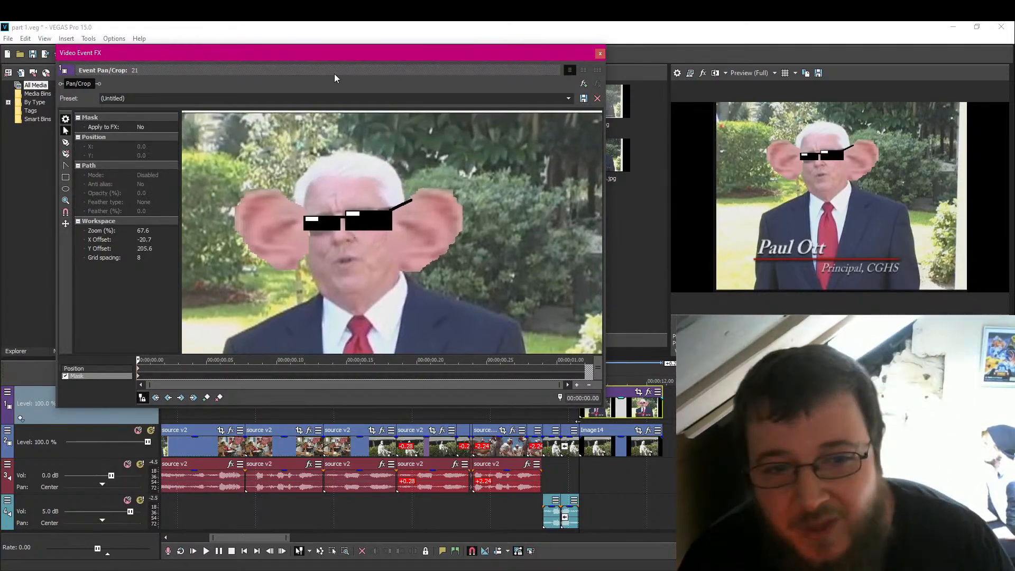
click(66, 142)
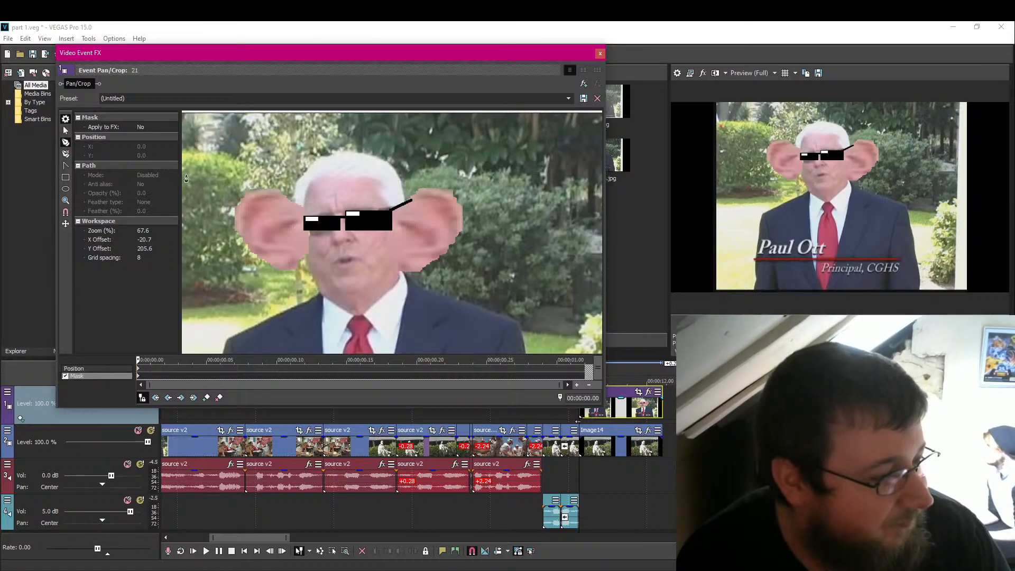
Step: Draw a closed positive mask around the man's head and large ears, down to the chin, so they sit over the statue
click(333, 155)
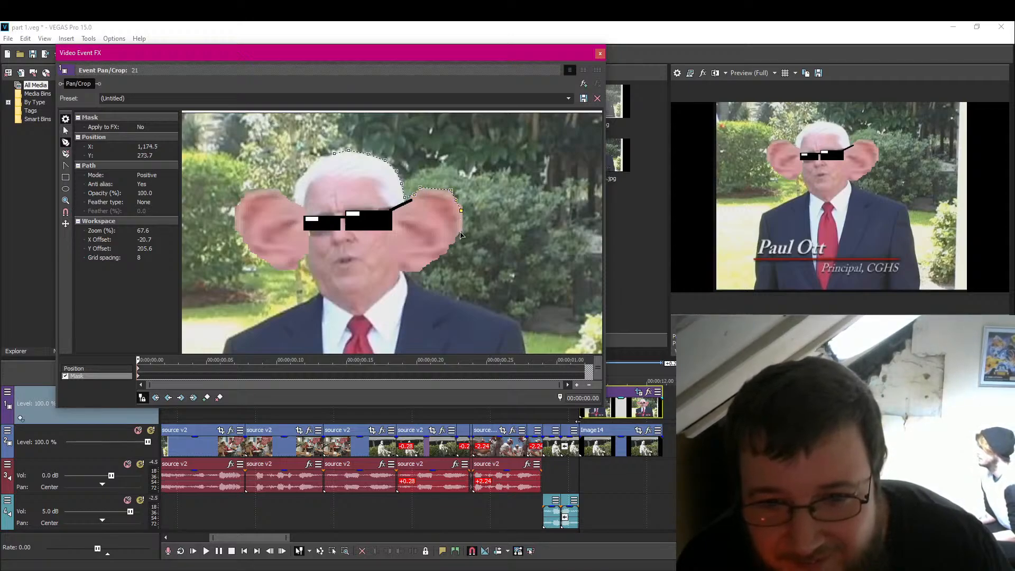
click(407, 273)
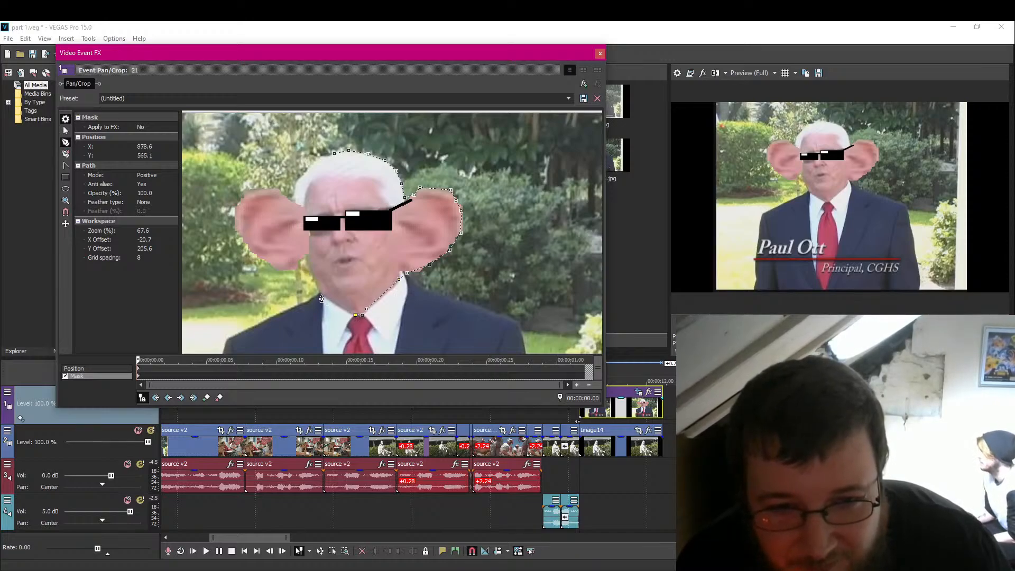
click(306, 258)
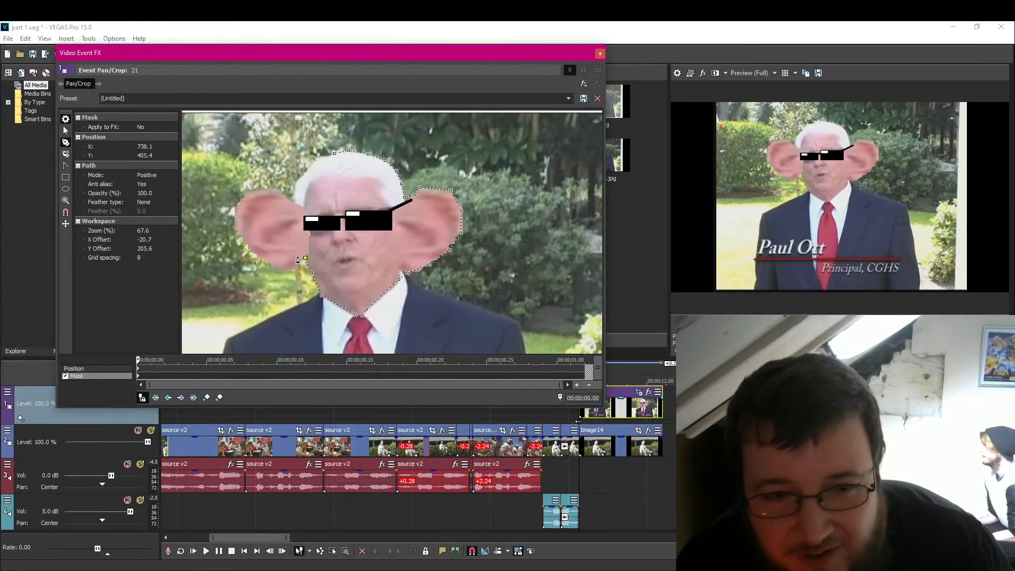
click(299, 261)
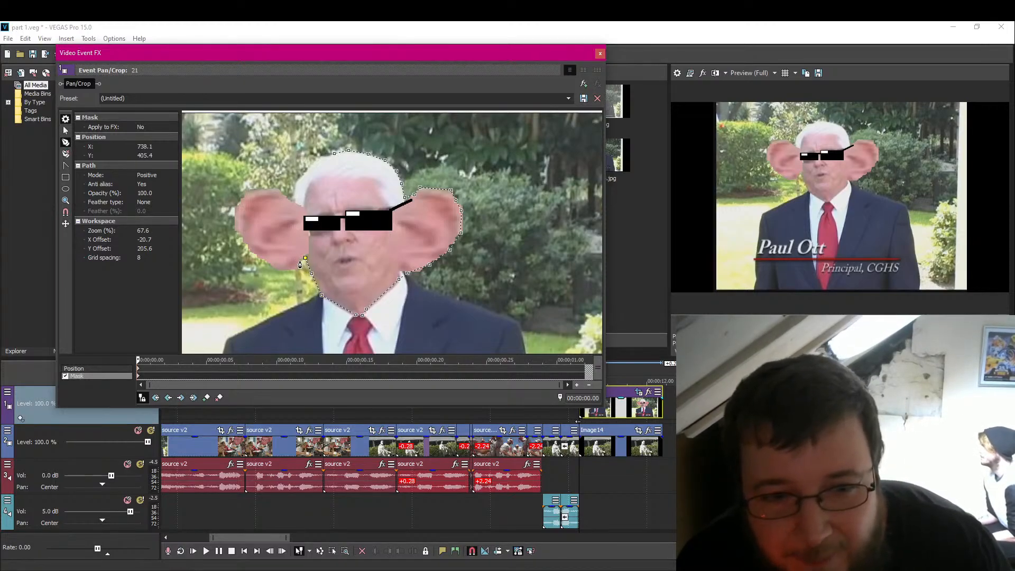
click(269, 264)
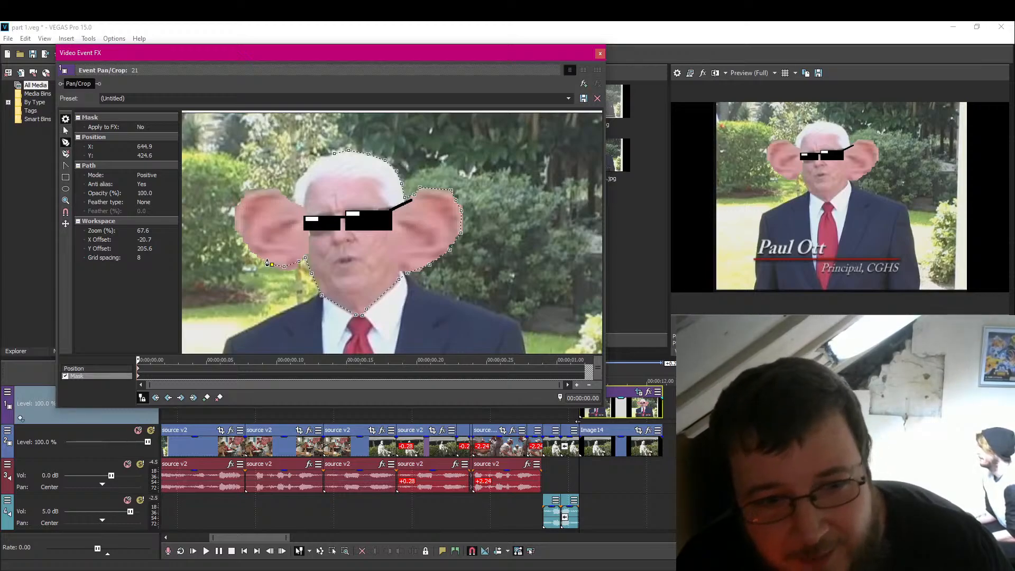
click(264, 260)
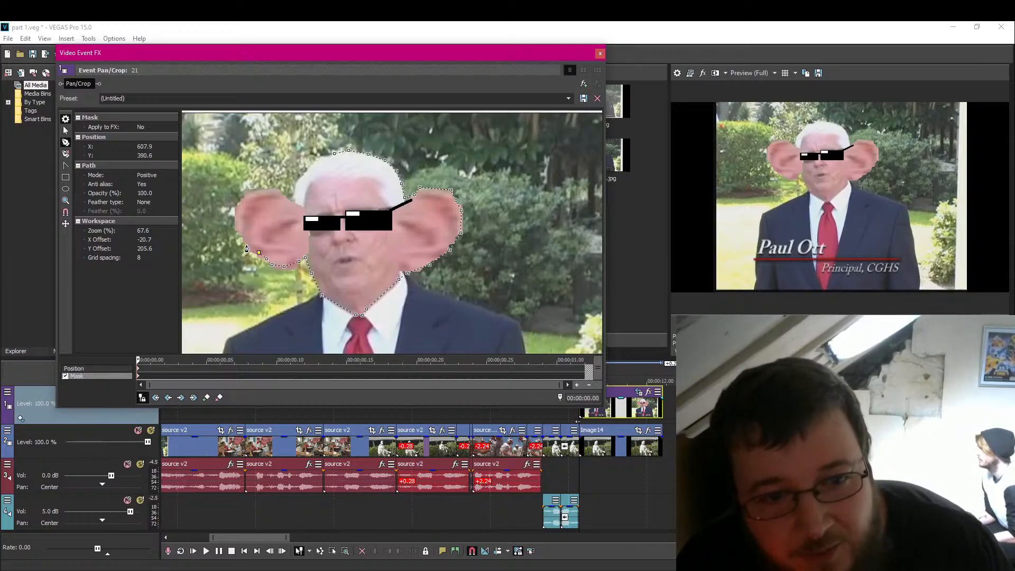
click(246, 243)
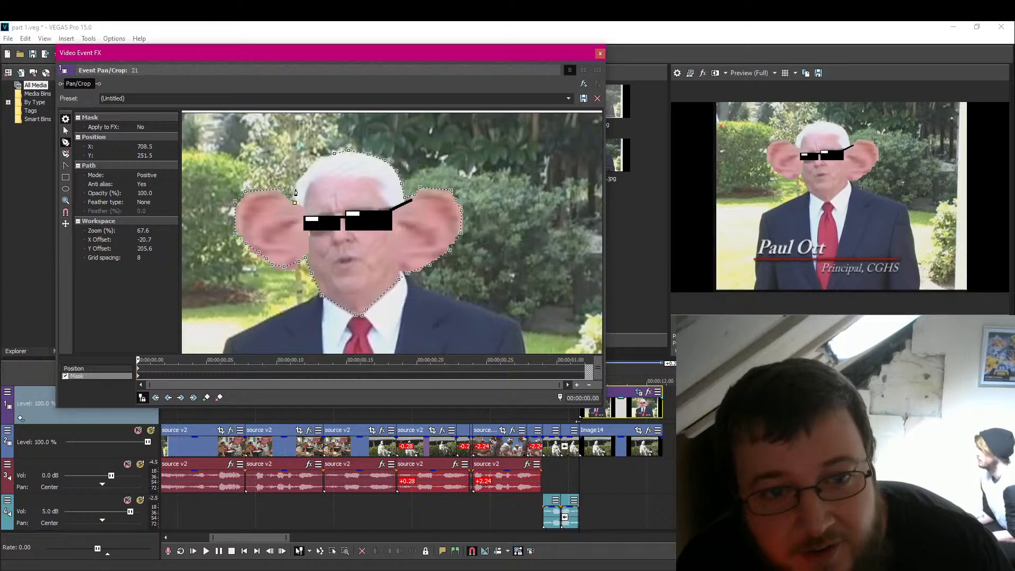
click(320, 157)
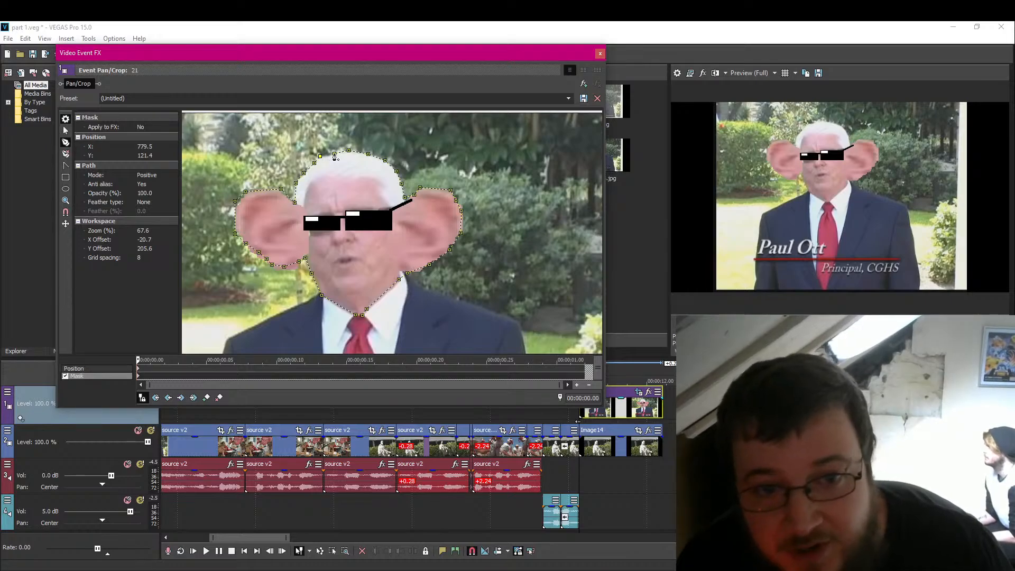
click(335, 155)
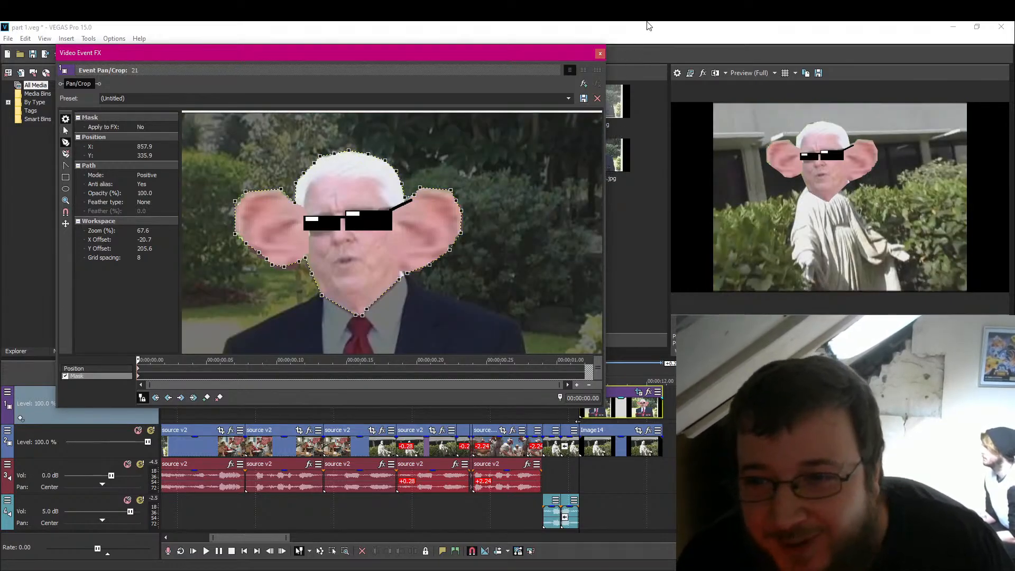
click(601, 54)
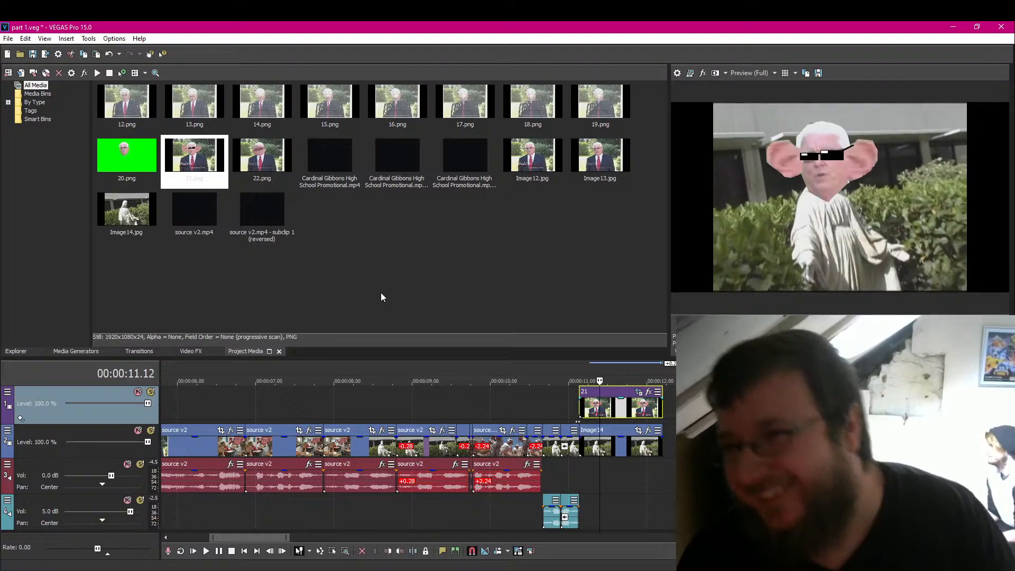
Step: Add the VEGAS Color Balance effect to the Image14 still on track 2
click(650, 433)
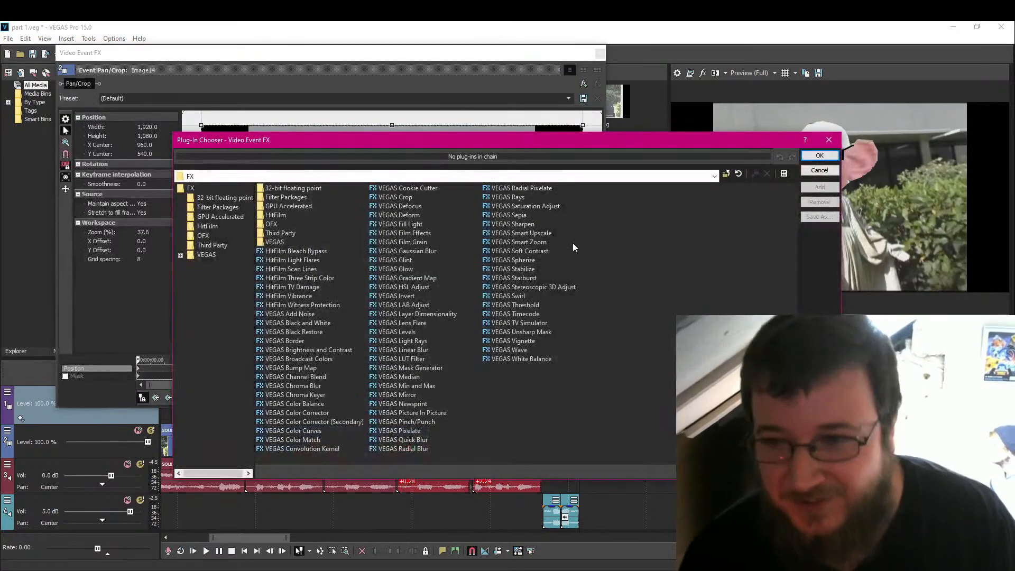
drag(486, 139, 302, 43)
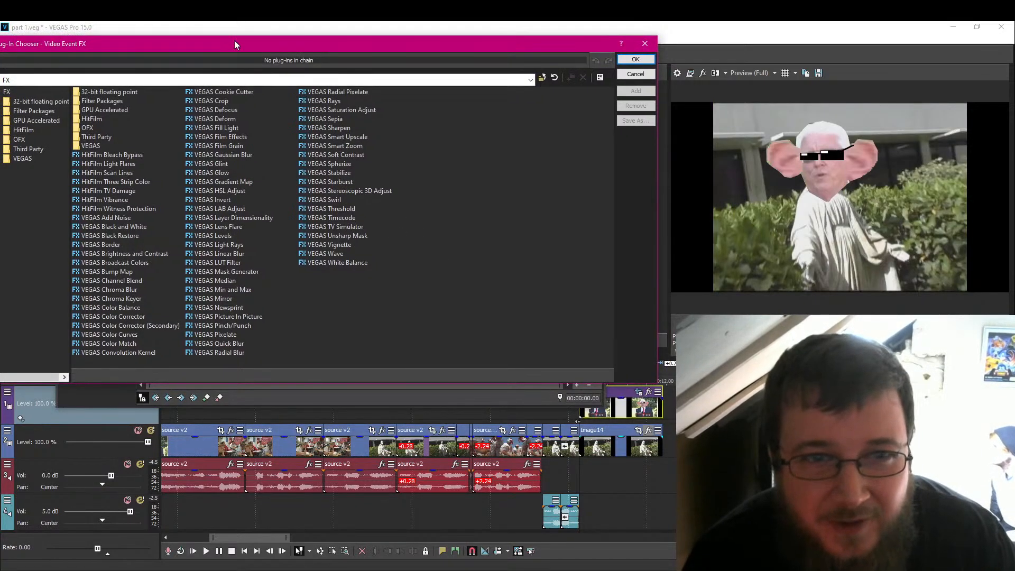
click(127, 307)
double_click(127, 311)
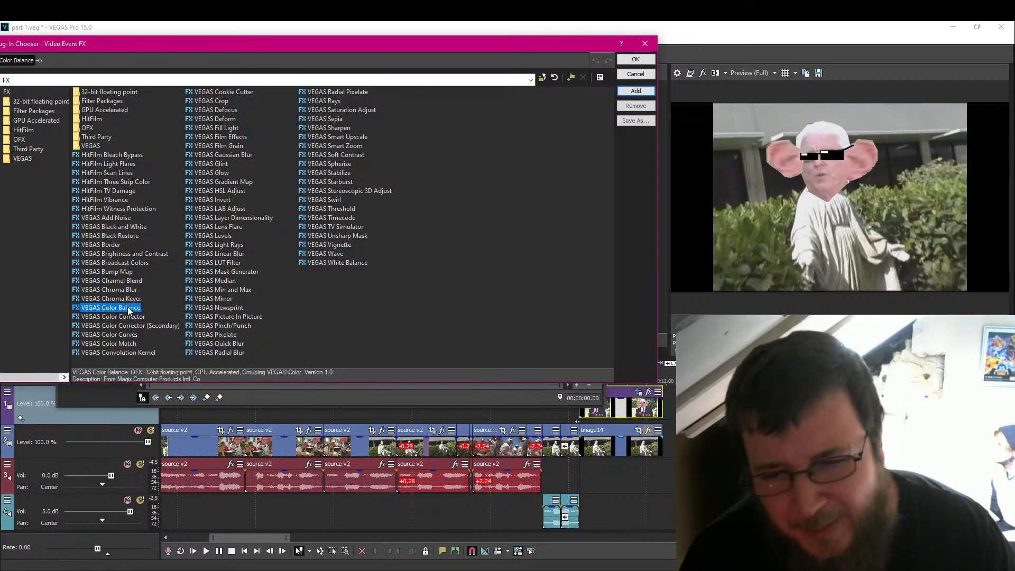
click(635, 59)
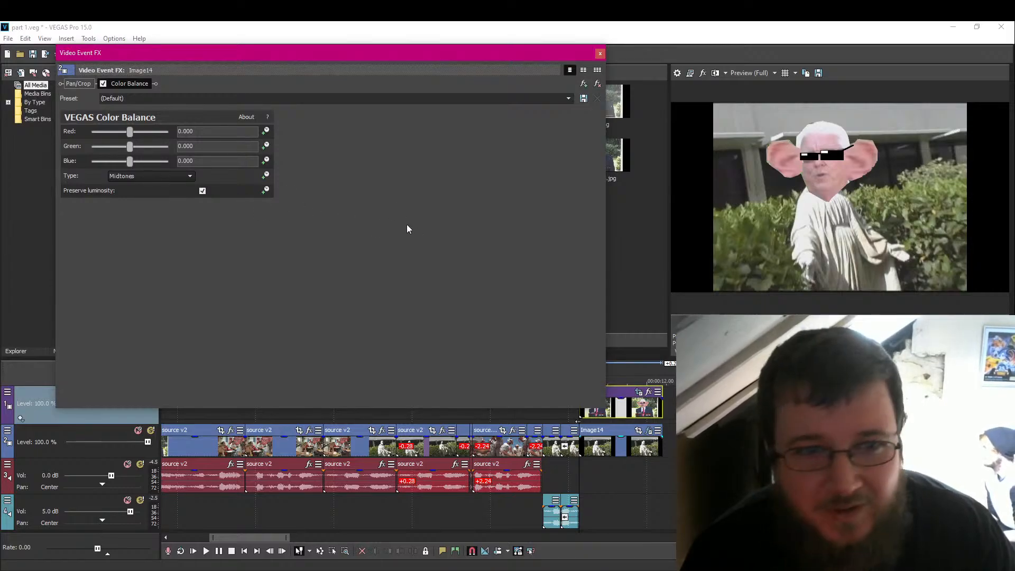
Step: Animate the Image14 Color Balance red from 0.000 at 00:00:00.06 to 0.500 at 00:00:01.00 and play back the result
click(266, 132)
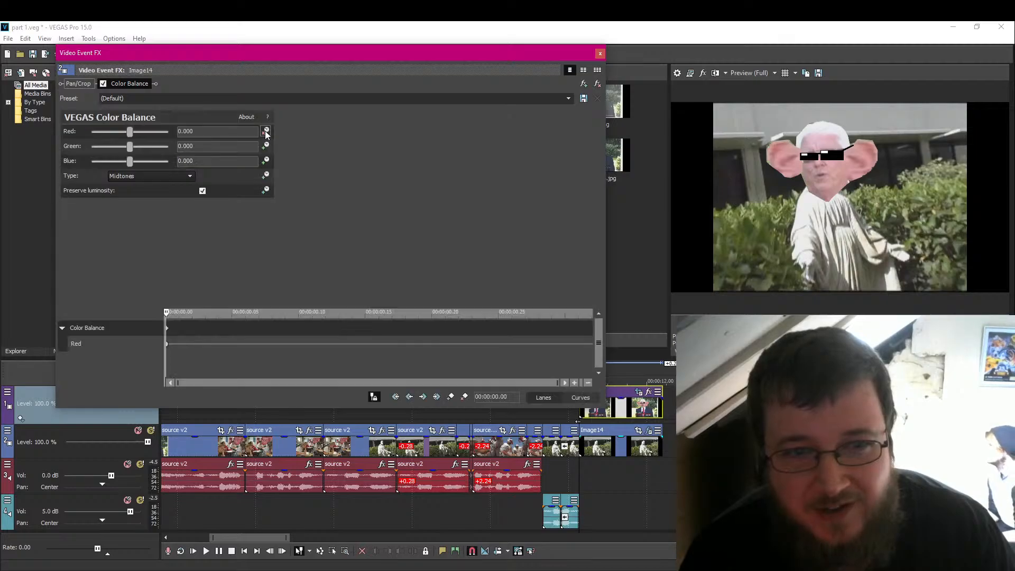
click(596, 418)
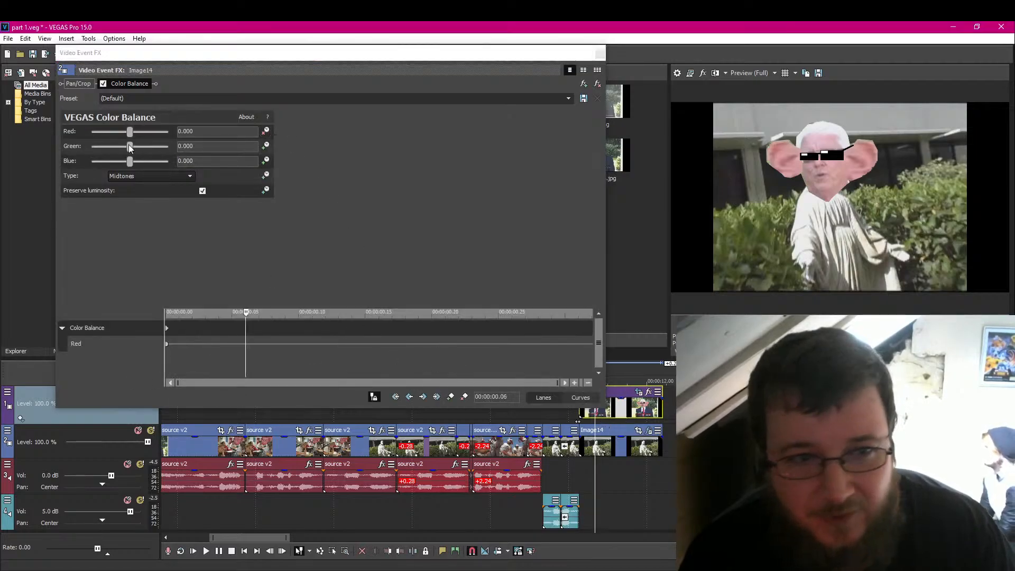
click(464, 397)
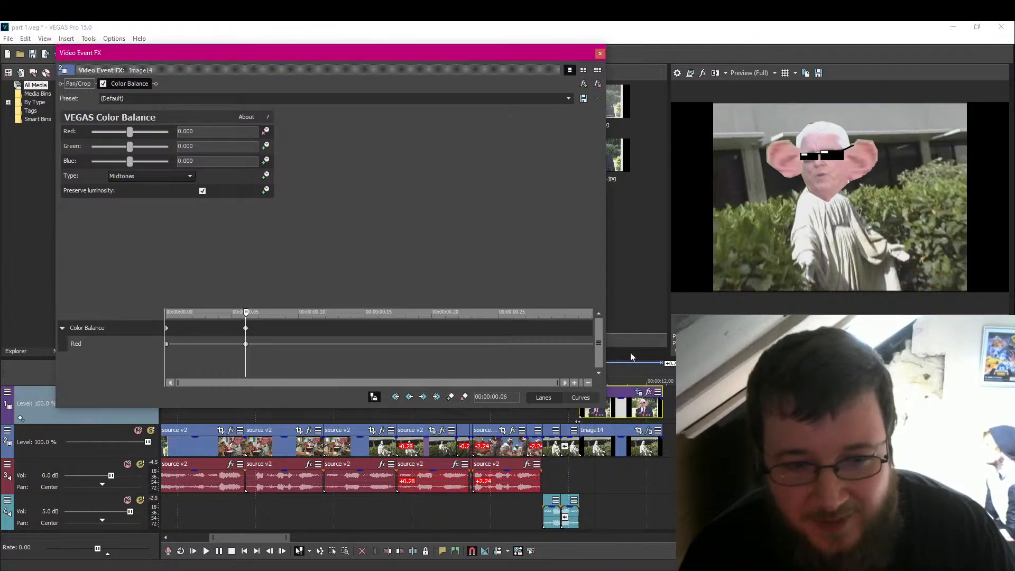
click(659, 408)
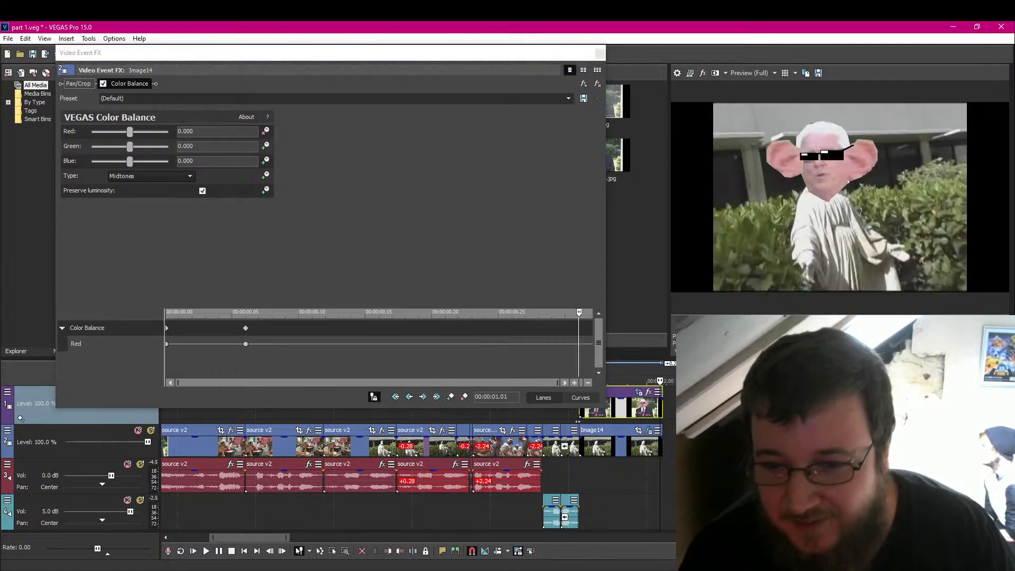
drag(130, 131, 176, 132)
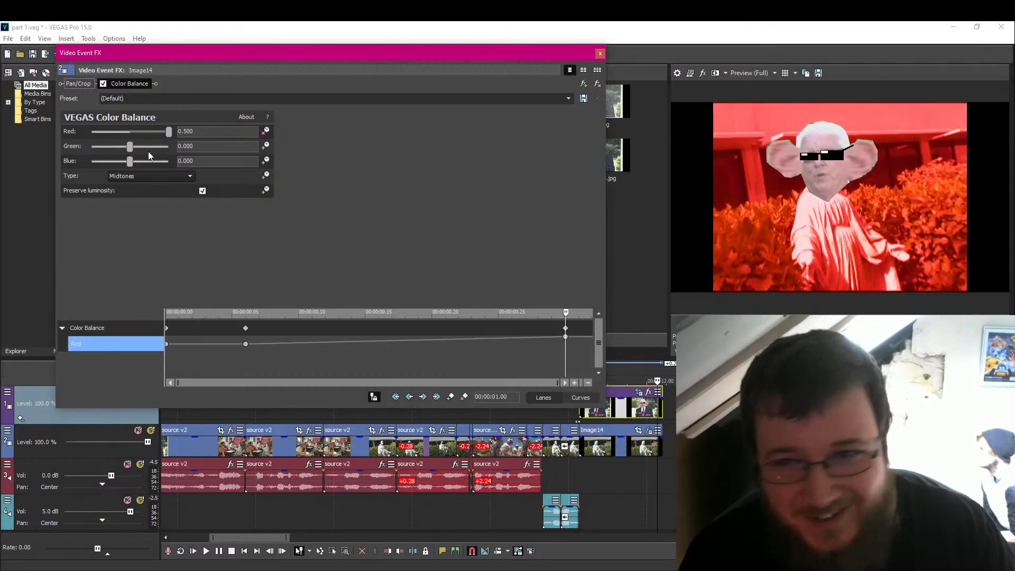
click(600, 53)
key(Left)
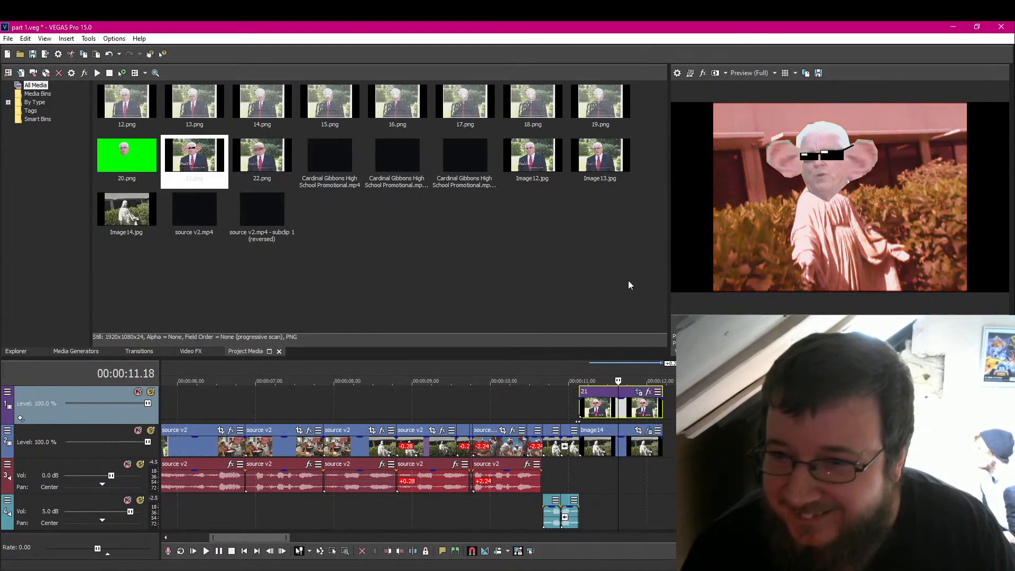
key(space)
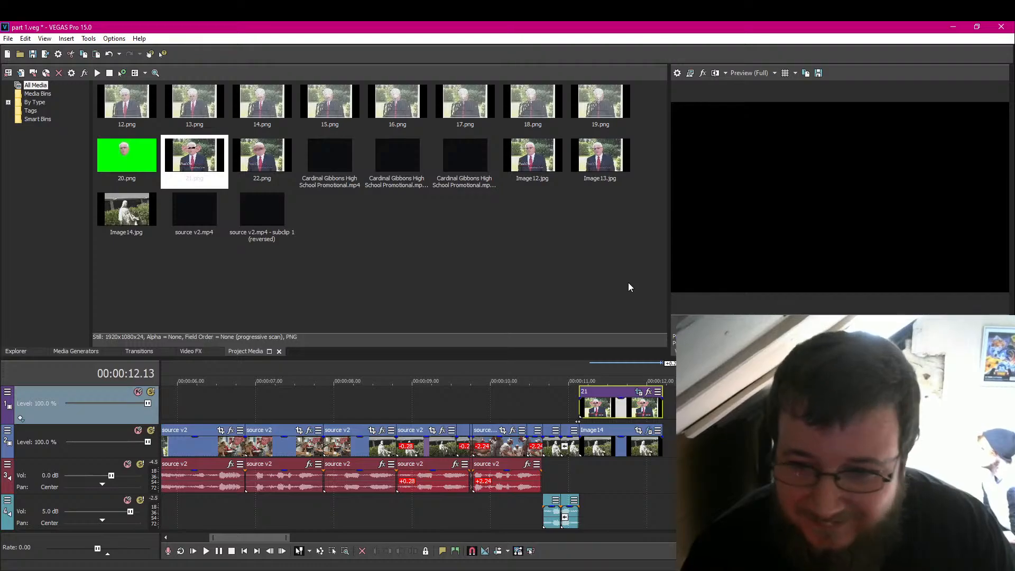
Step: Play back the stretch leading into the tinted statue with the masked head, and save the project
key(j)
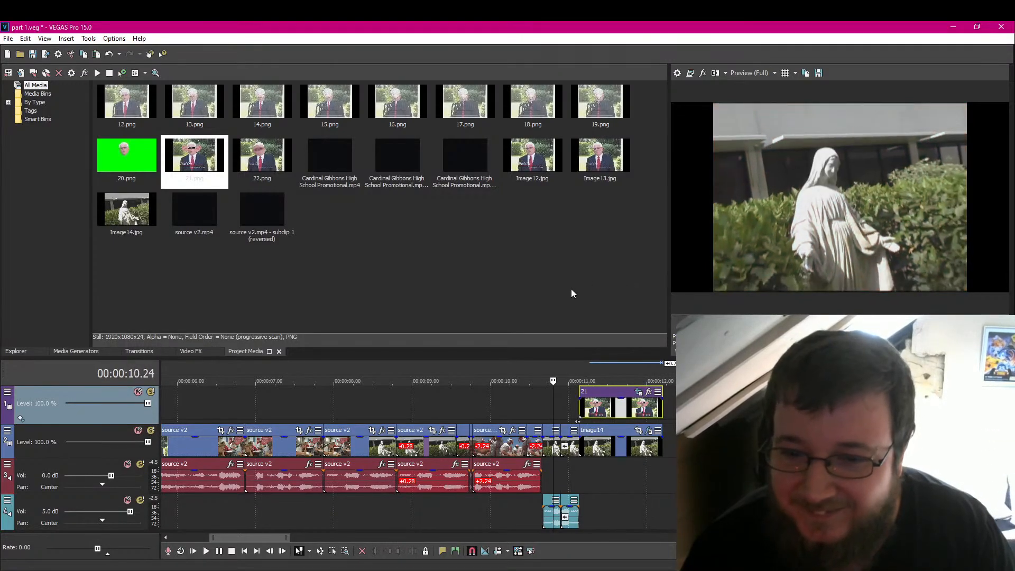
key(space)
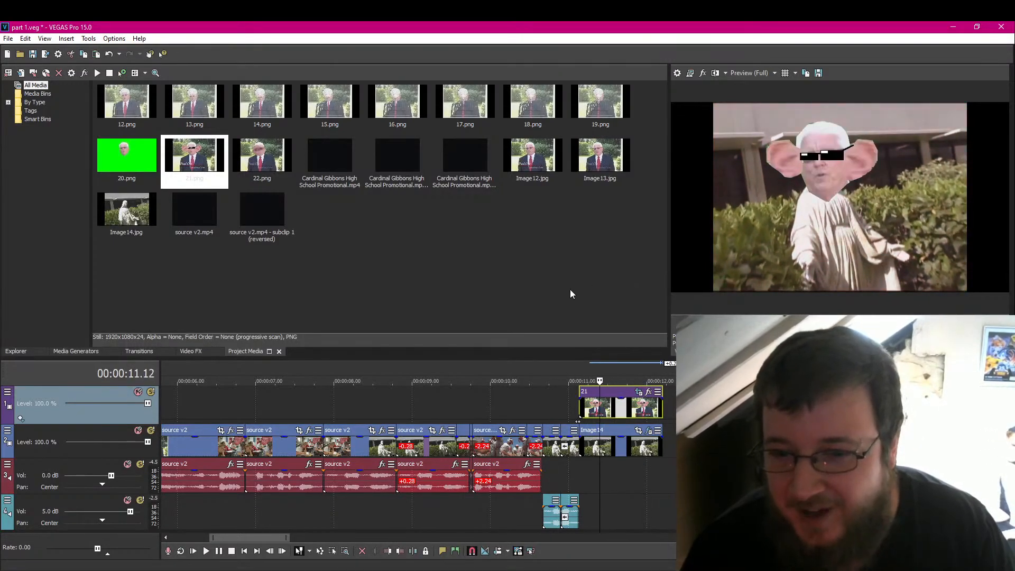
key(Left)
key(Left)
key(Left)
key(Left)
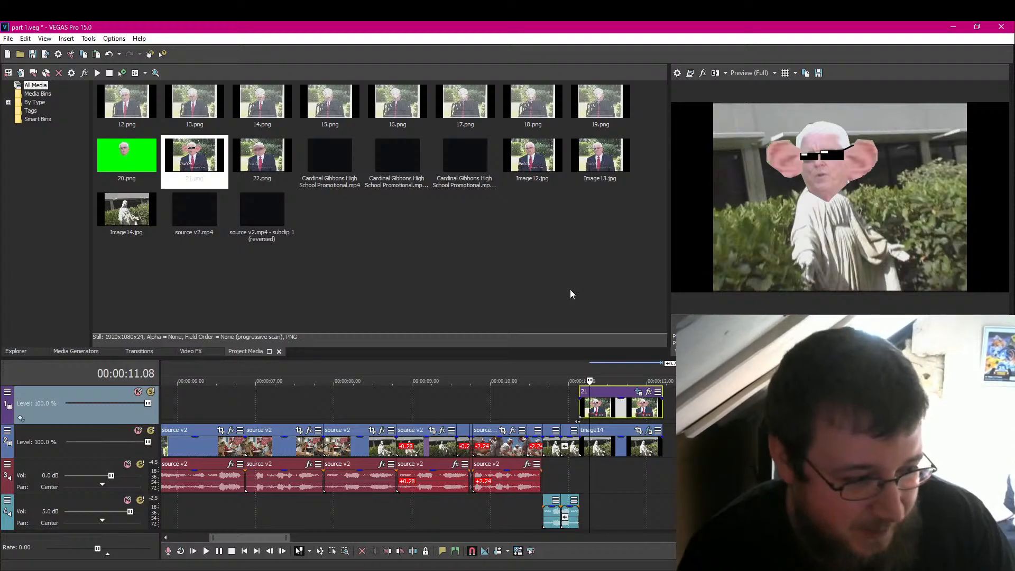
click(33, 52)
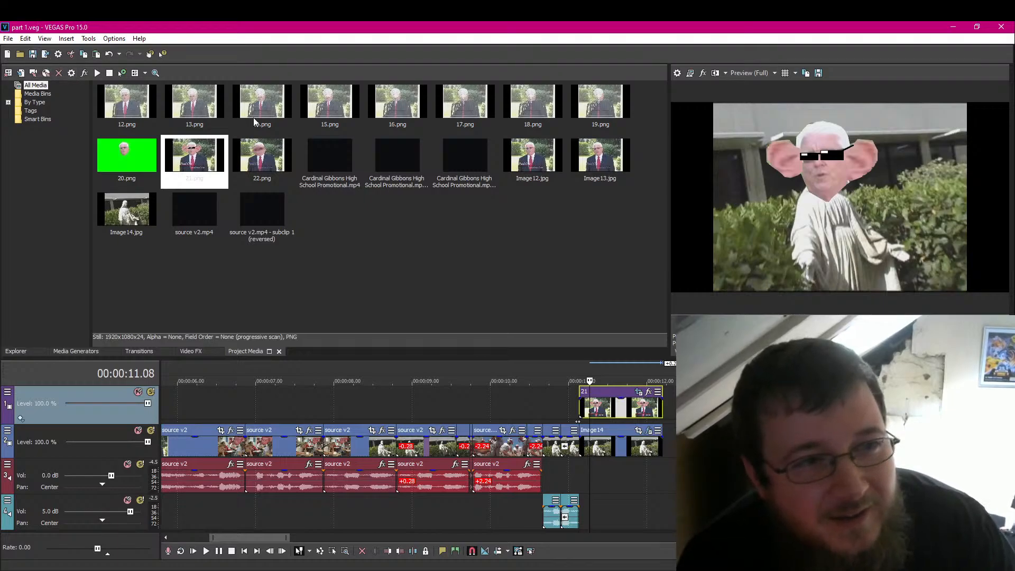
Step: Review the Image14 red-tint animation with the 21 overlay frame by frame, forwards and backwards between about 00:00:10.19 and 00:00:12.07
click(582, 484)
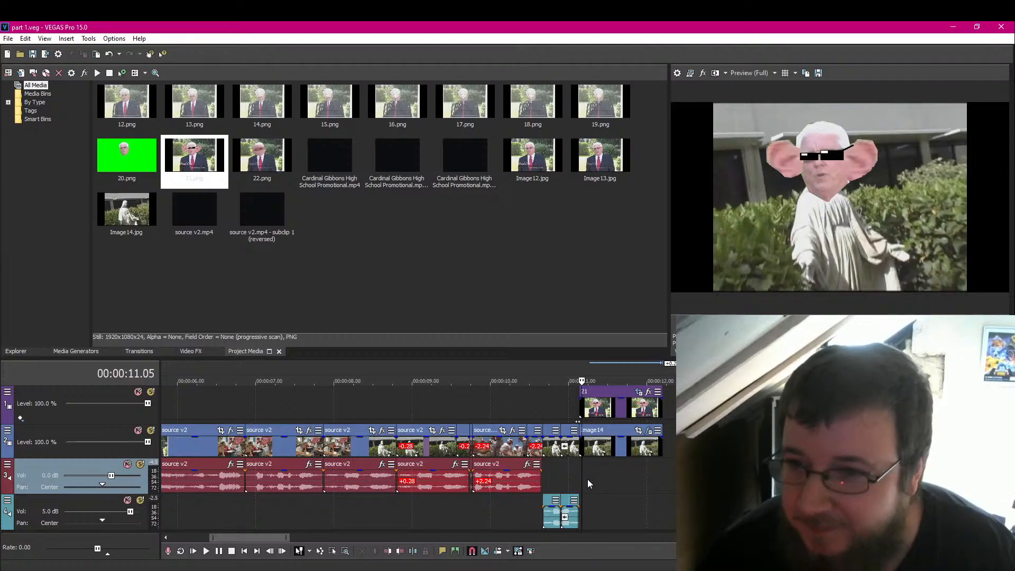
key(Left)
key(Left)
key(Right)
key(Right)
key(space)
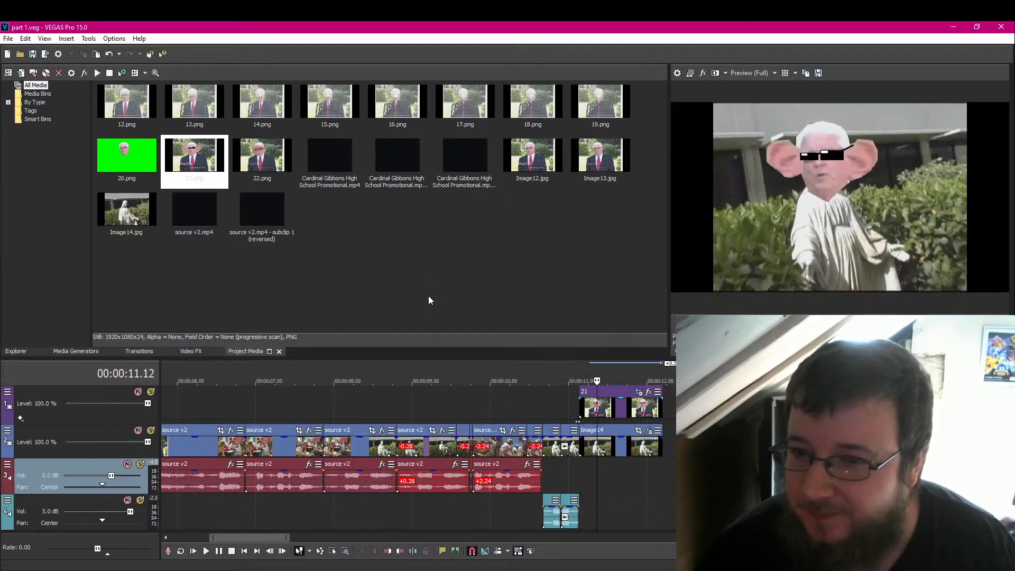
key(Left)
key(Left)
key(Left)
key(Left)
key(Left)
key(Left)
key(Left)
key(Left)
key(Left)
key(Left)
key(Left)
key(Left)
key(Left)
key(Left)
key(Left)
key(Left)
key(Left)
key(Left)
key(Left)
key(Left)
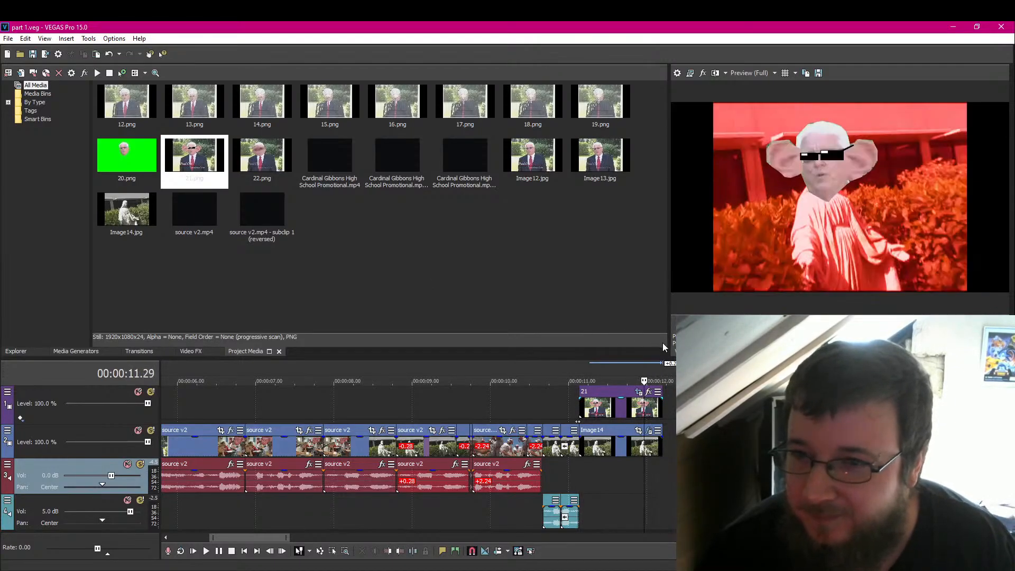
key(Right)
key(Right)
key(Right)
key(Right)
key(Right)
key(Right)
key(Right)
key(Right)
key(Right)
key(Right)
key(Right)
key(Right)
key(Right)
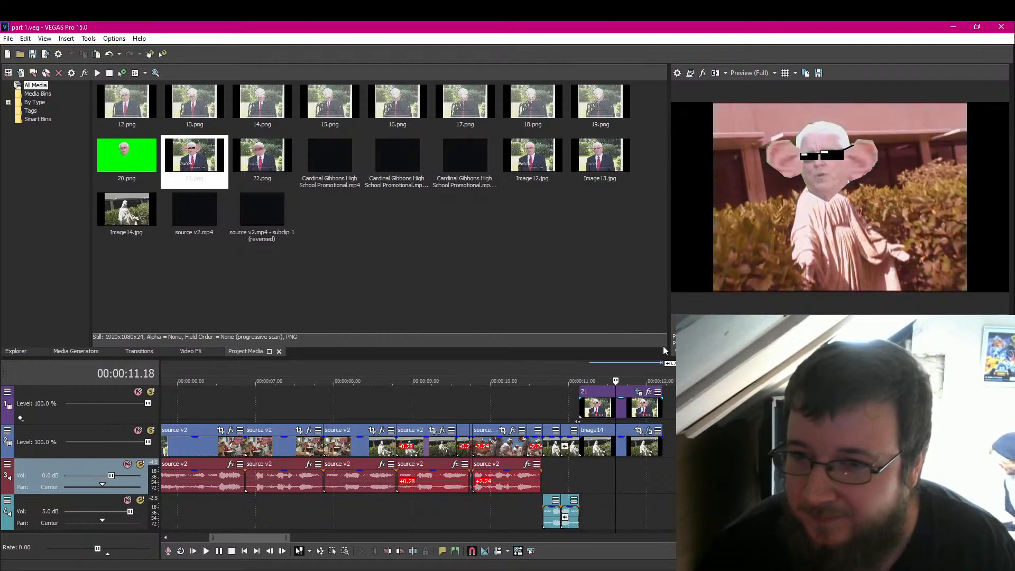
key(Left)
key(Left)
key(Left)
key(Left)
key(Left)
key(Left)
key(Left)
key(Left)
key(Left)
key(Left)
key(Left)
key(Left)
key(Left)
key(Left)
key(Left)
key(Left)
key(Left)
key(Left)
key(Left)
key(Left)
key(Left)
key(Left)
key(Left)
key(Left)
key(Left)
key(Left)
key(Left)
key(Left)
key(Left)
key(Left)
key(Left)
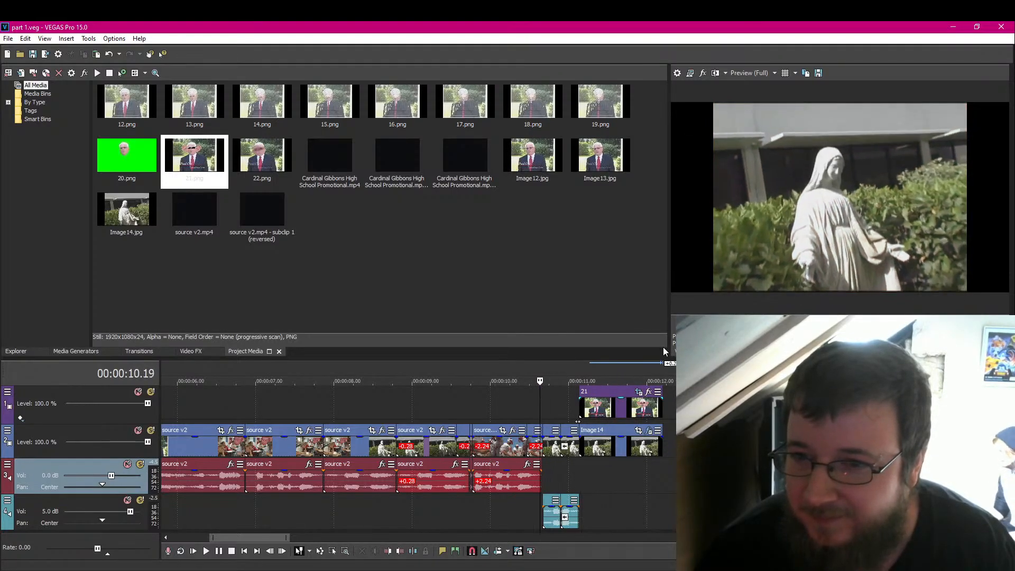
key(Right)
key(Right)
key(Right)
key(Right)
key(Right)
key(Right)
key(Right)
key(Right)
key(Right)
key(Right)
key(Right)
key(Right)
key(Right)
key(Right)
key(Right)
key(Right)
key(Right)
key(Right)
key(Right)
key(Right)
key(Right)
key(Right)
key(Right)
key(Right)
key(Right)
key(Right)
key(Right)
key(Right)
key(Right)
key(Right)
key(Right)
key(Right)
key(Right)
key(Right)
key(Right)
key(Right)
key(Right)
key(Right)
key(Right)
key(Right)
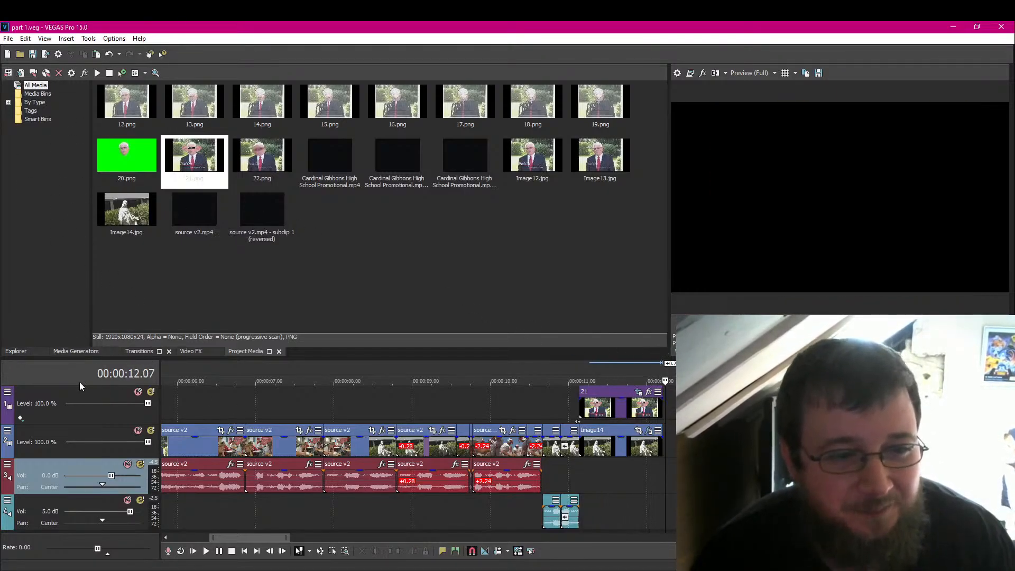
Step: Open the Music library in the file explorer and look through its audio files
click(23, 353)
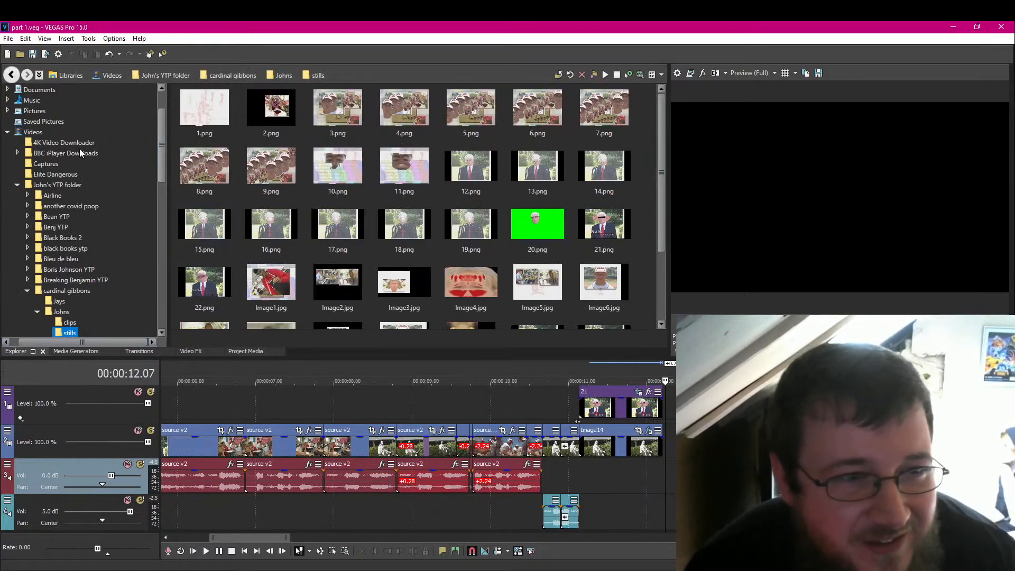
click(30, 126)
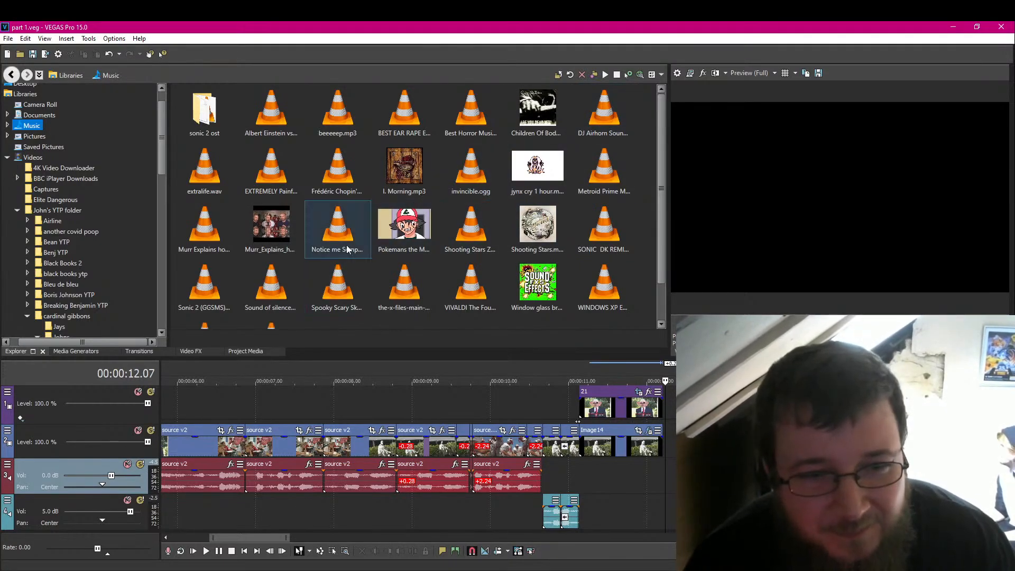
scroll(345, 250, down, 1)
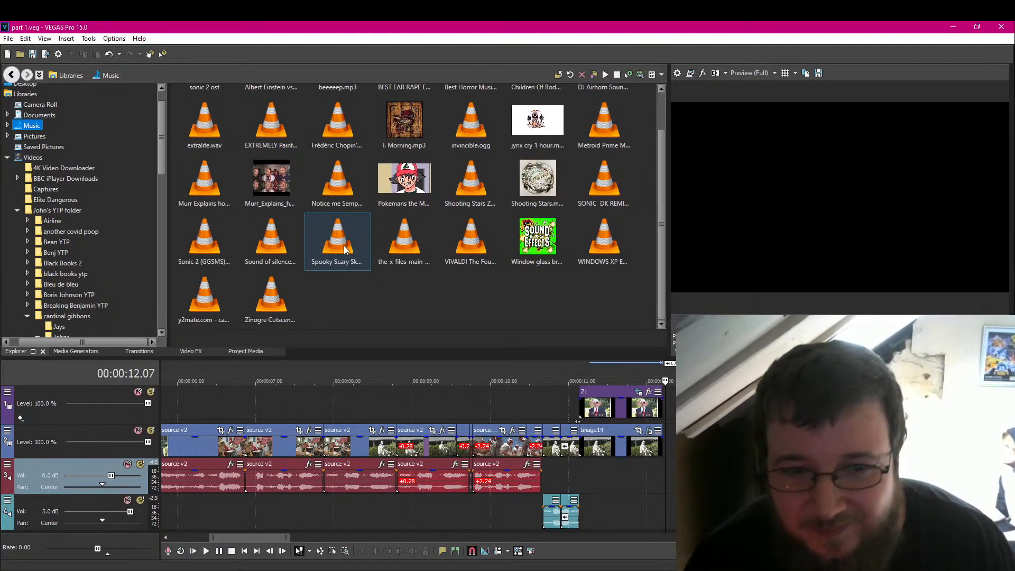
scroll(342, 251, up, 1)
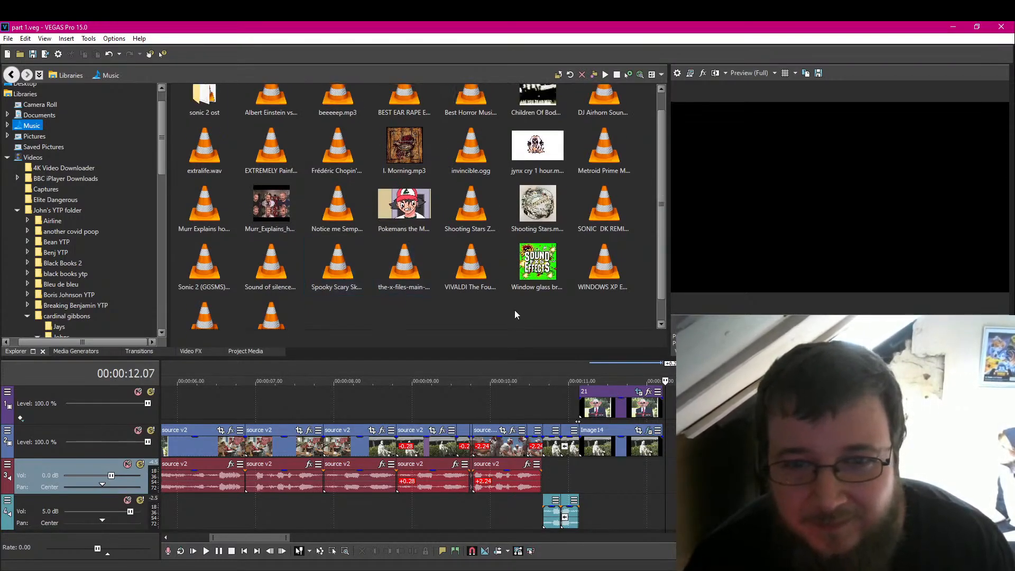
scroll(515, 310, up, 1)
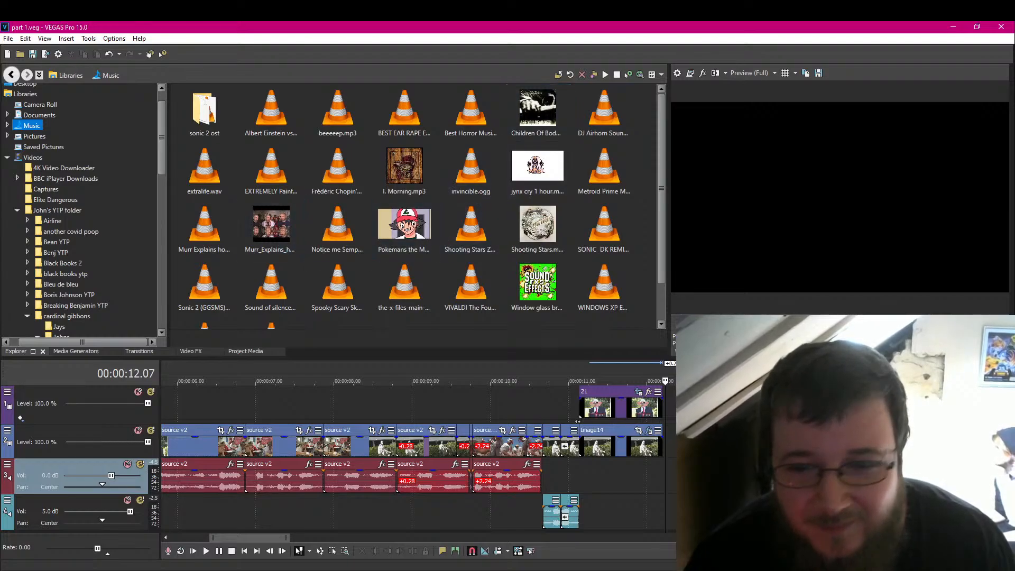
click(708, 444)
scroll(418, 454, right, 3)
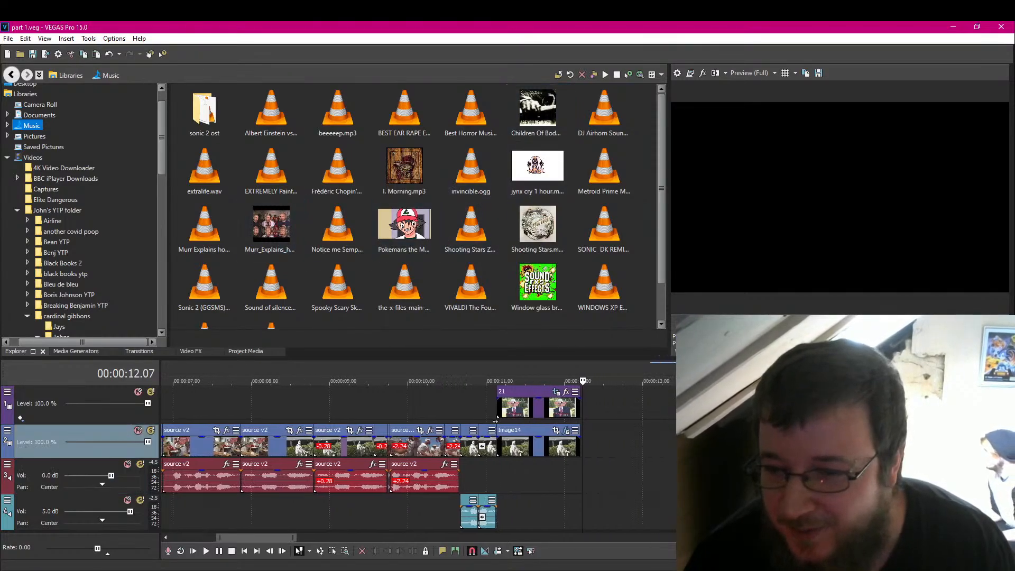
Step: Check the Sound of silence and Murr_Explains audio files as candidates and look through the remaining music files
click(270, 286)
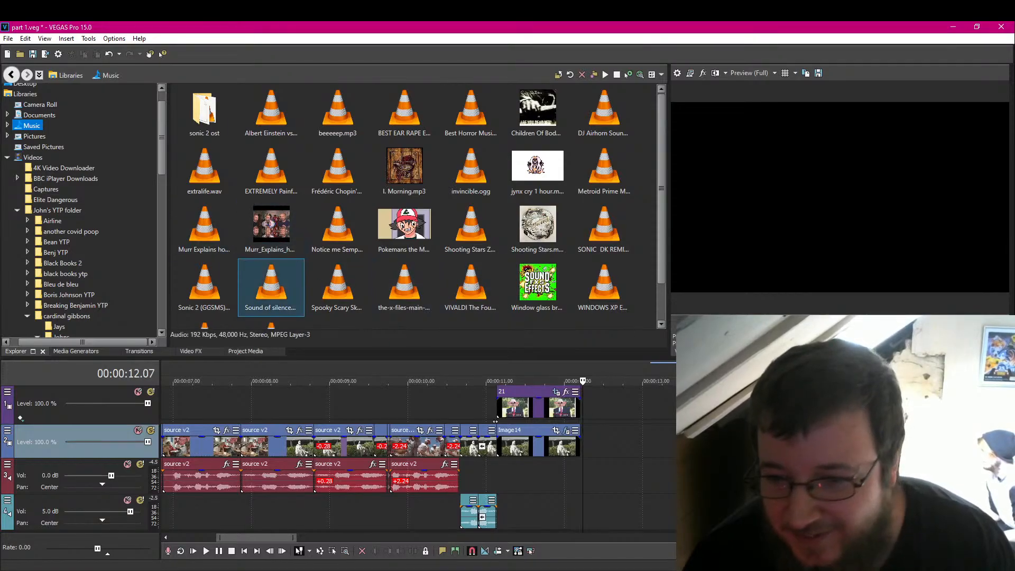
drag(672, 428, 659, 535)
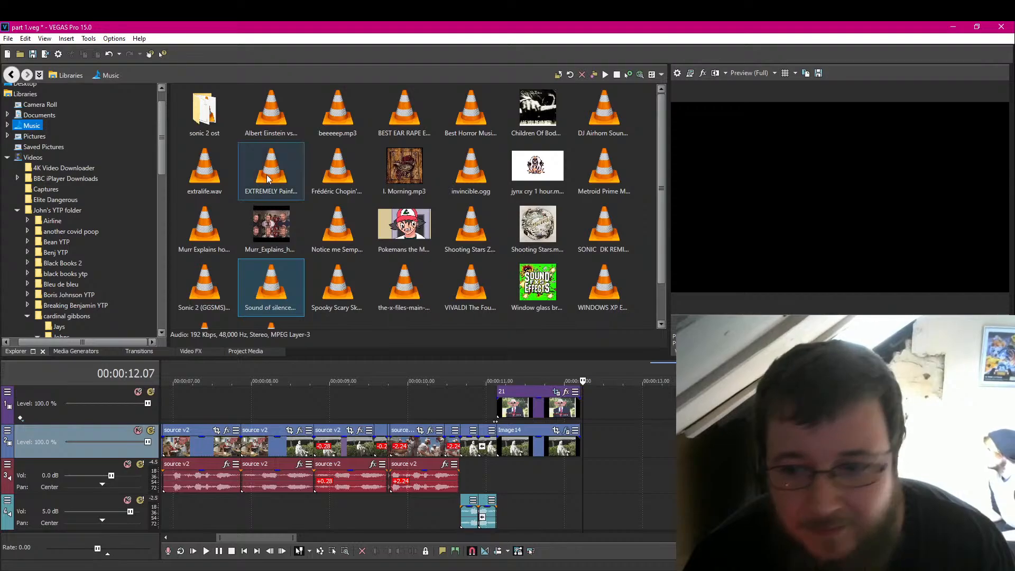
scroll(495, 421, down, 5)
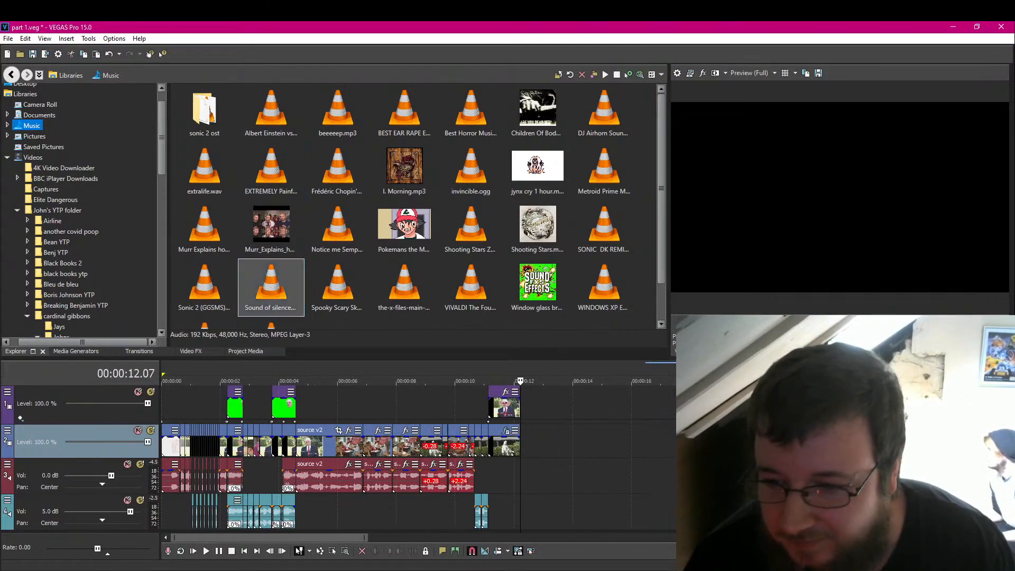
click(271, 227)
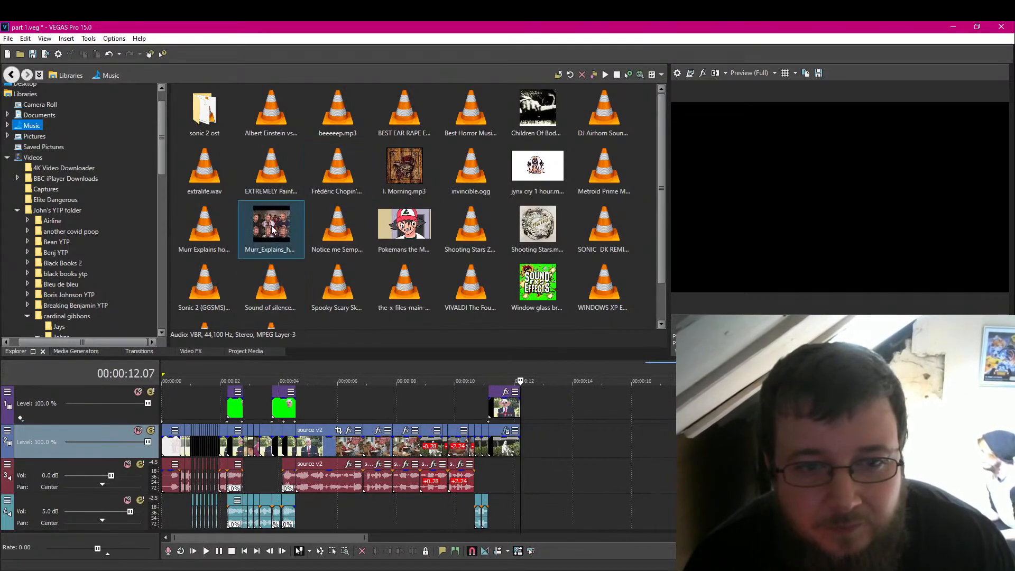
drag(301, 242, 267, 192)
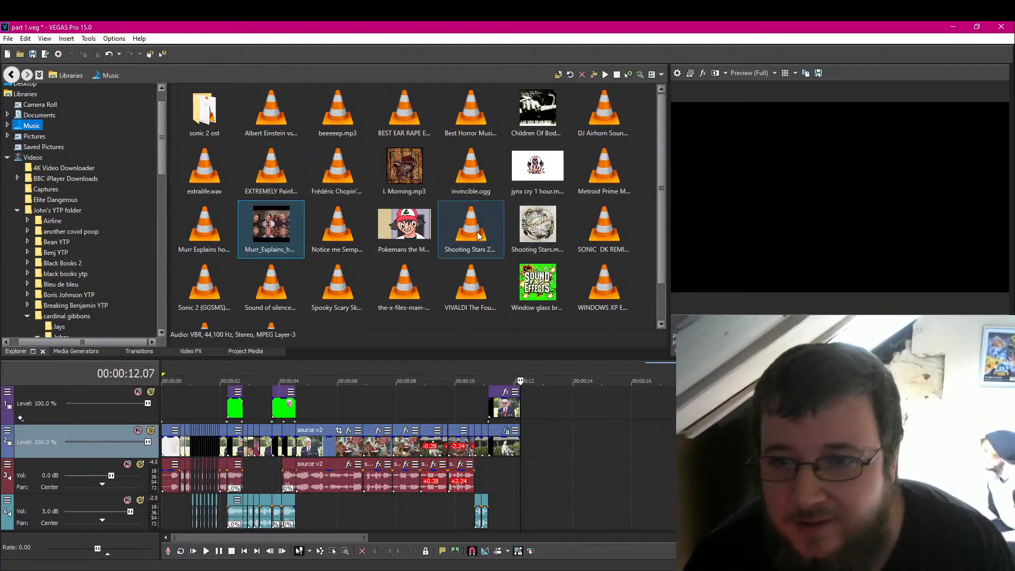
scroll(478, 236, down, 1)
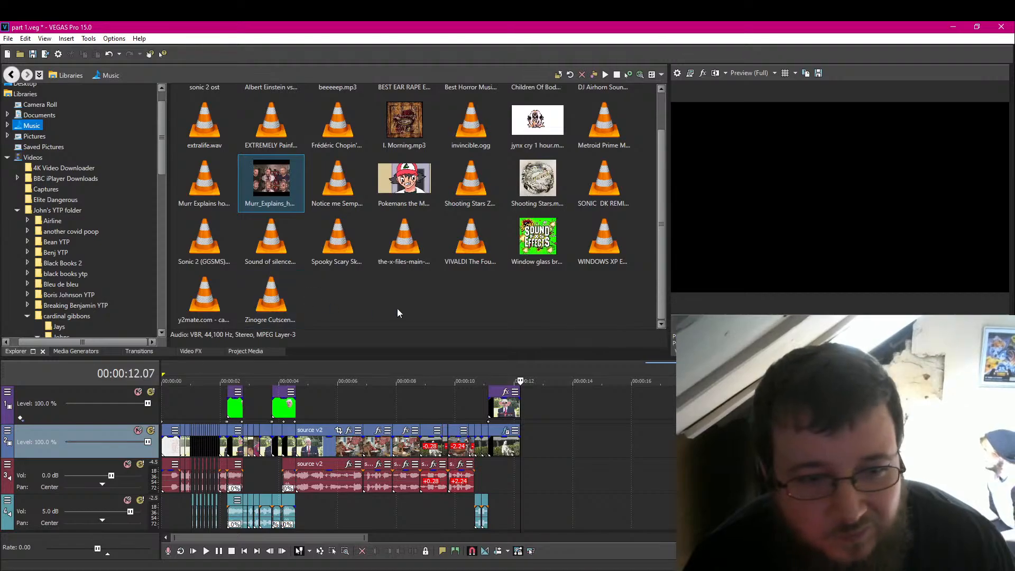
scroll(398, 310, up, 1)
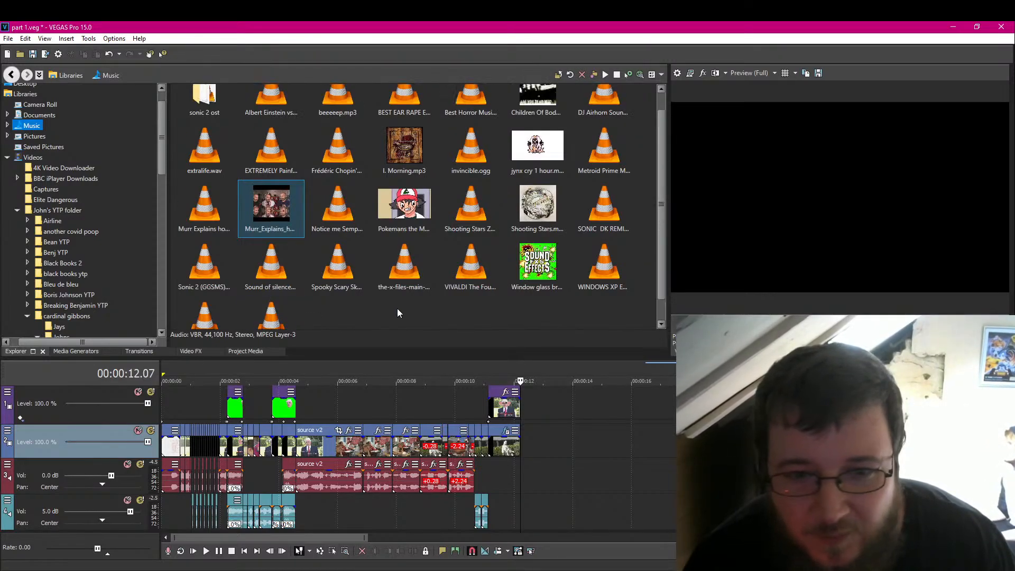
scroll(397, 313, up, 1)
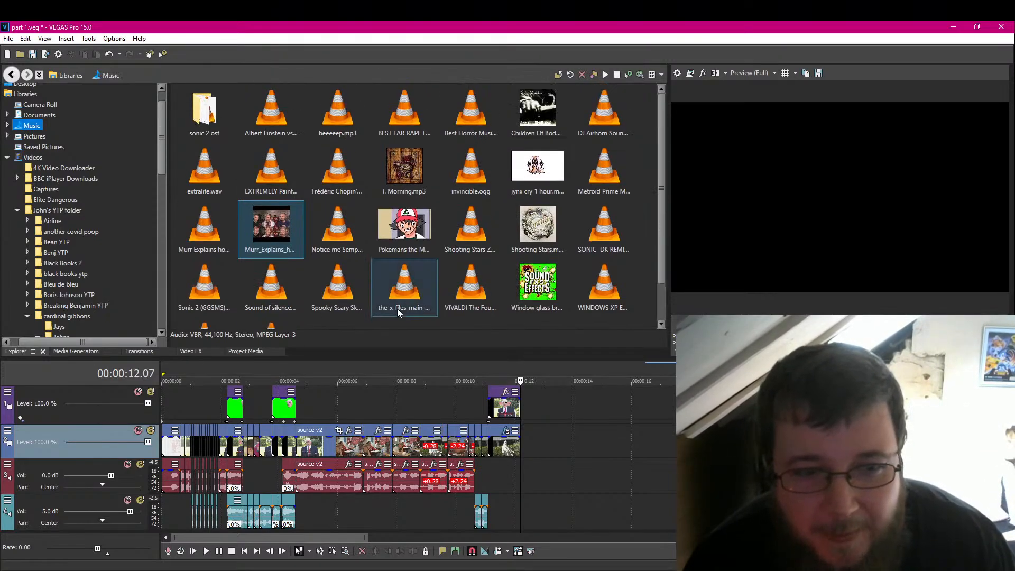
Step: Add the BEST EAR RAPE EVER audio to track 3 starting at about 00:00:12.22 and play back its opening
click(402, 109)
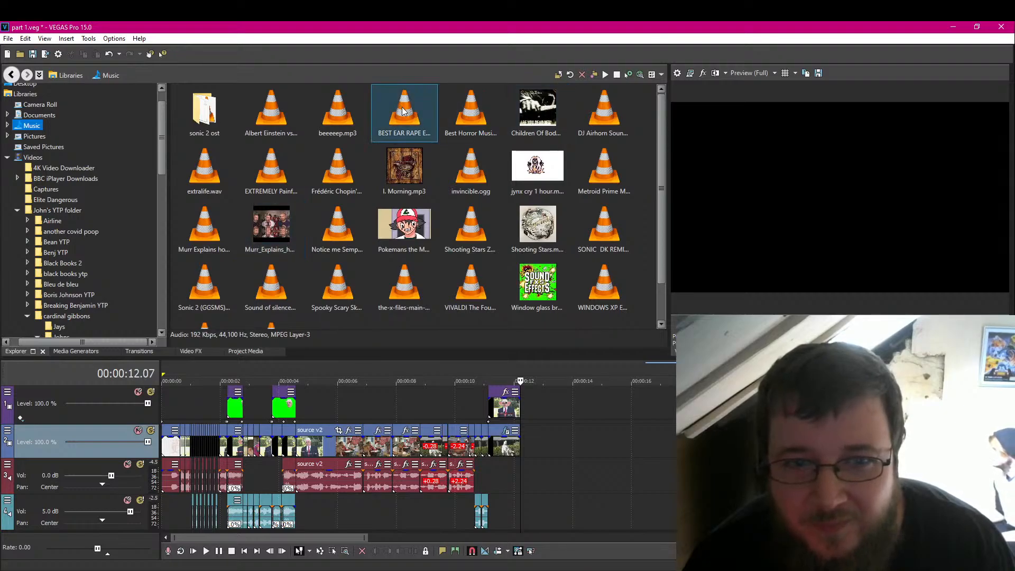
drag(465, 325, 537, 475)
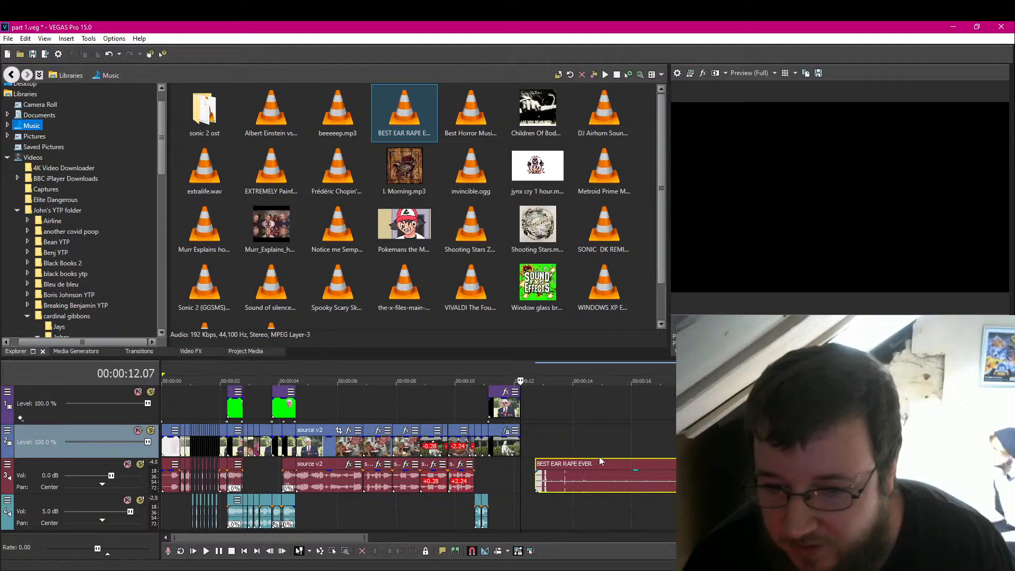
click(535, 472)
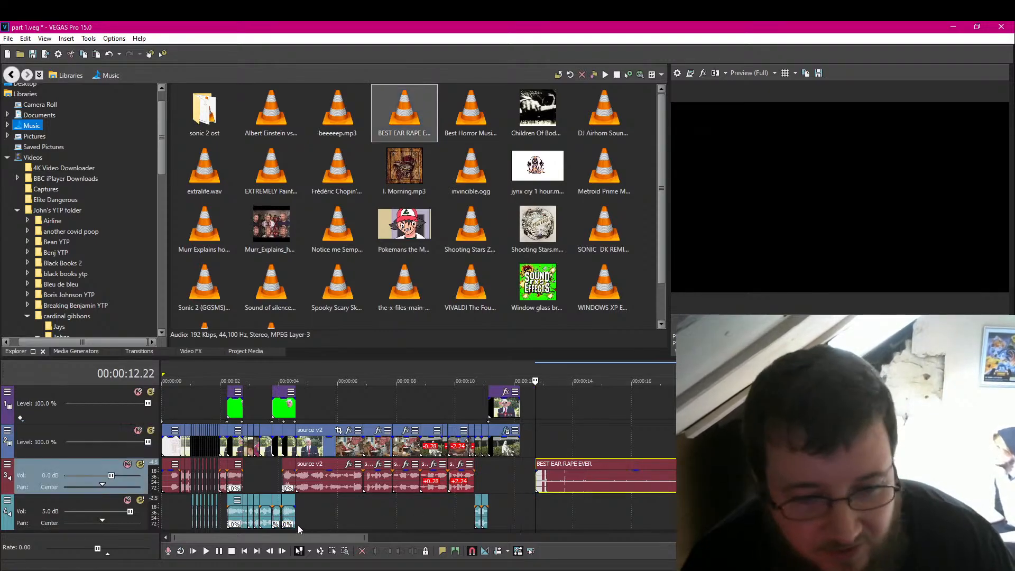
click(217, 554)
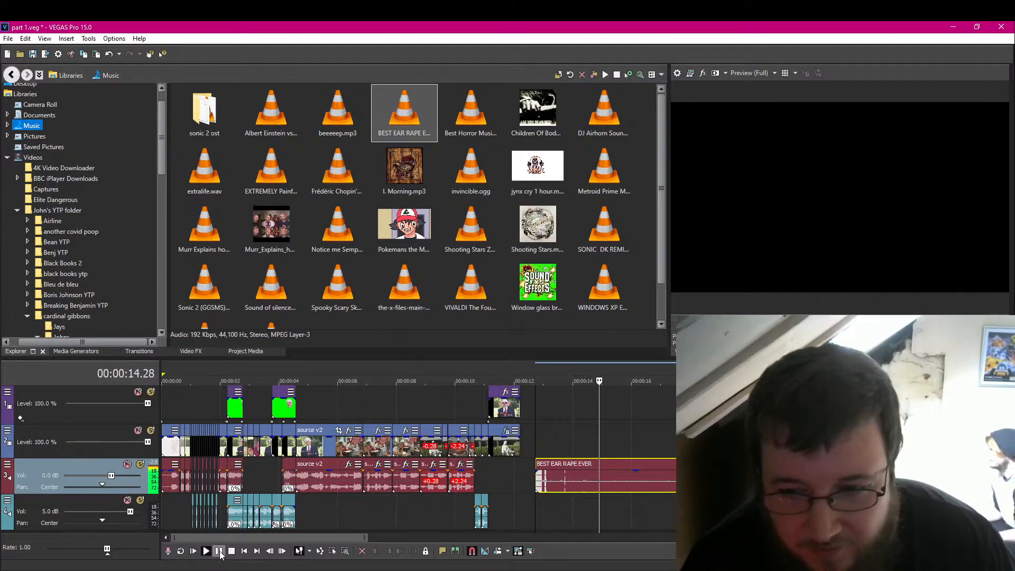
click(218, 552)
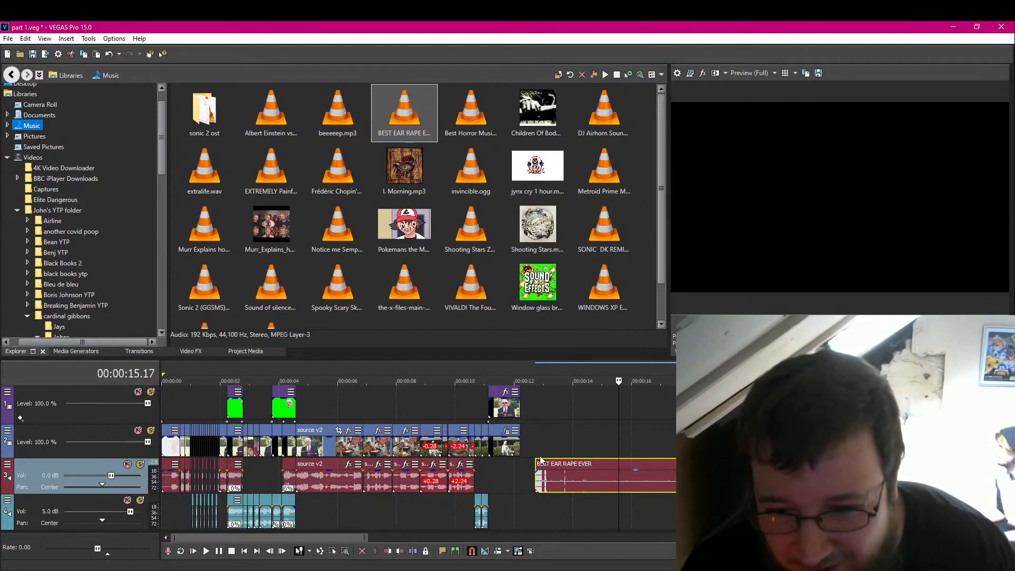
Step: Trim the opening off the BEST EAR RAPE EVER audio, align its start with the 21 and Image14 stills, and play it from 00:00:29.24
drag(537, 479, 514, 468)
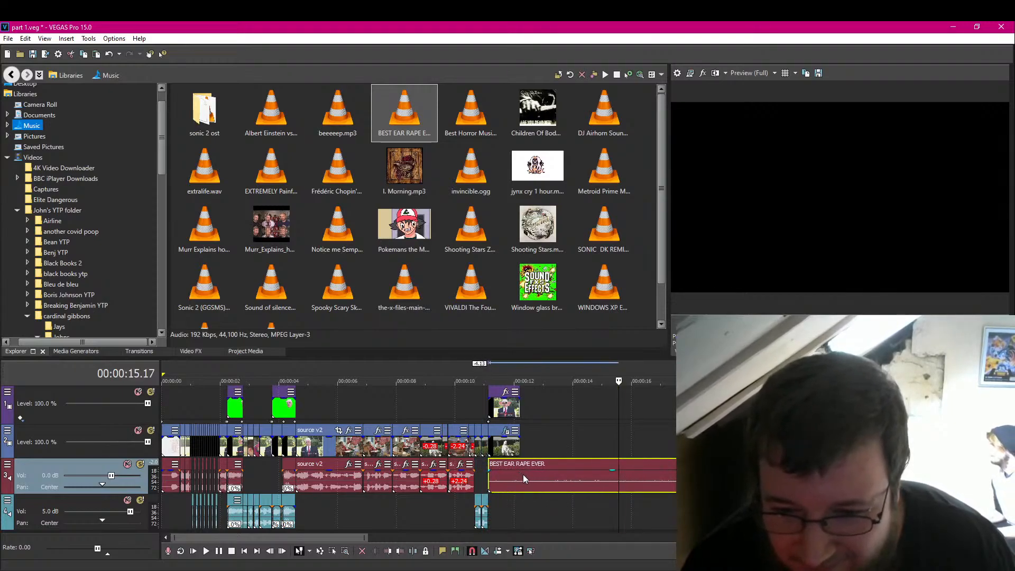
scroll(418, 454, down, 5)
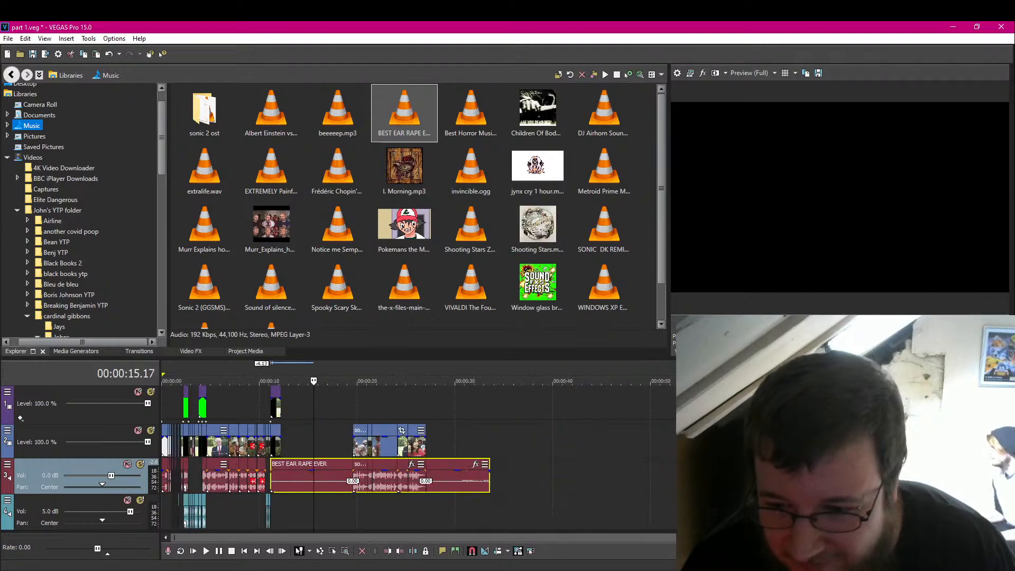
click(452, 474)
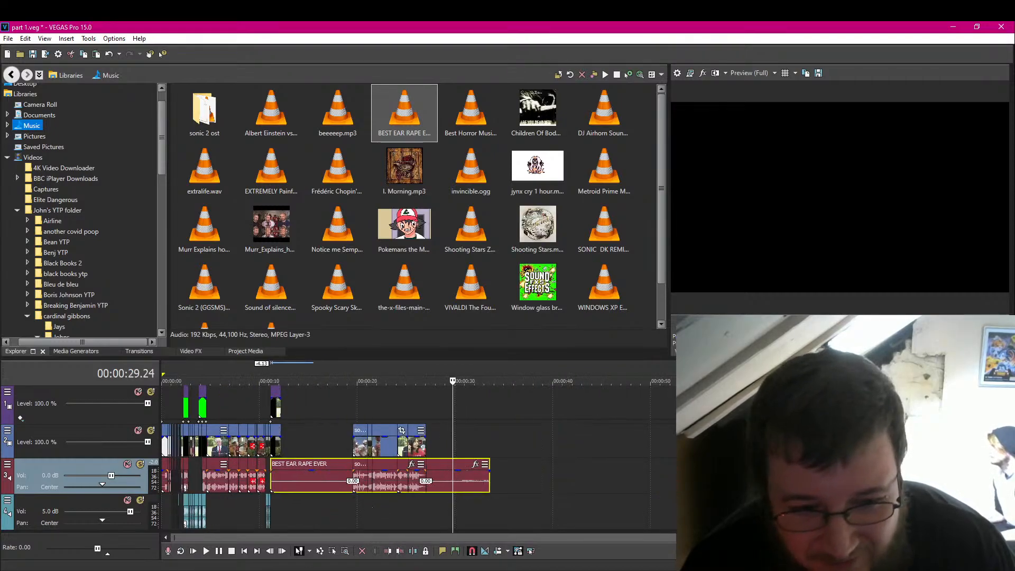
click(206, 551)
click(219, 551)
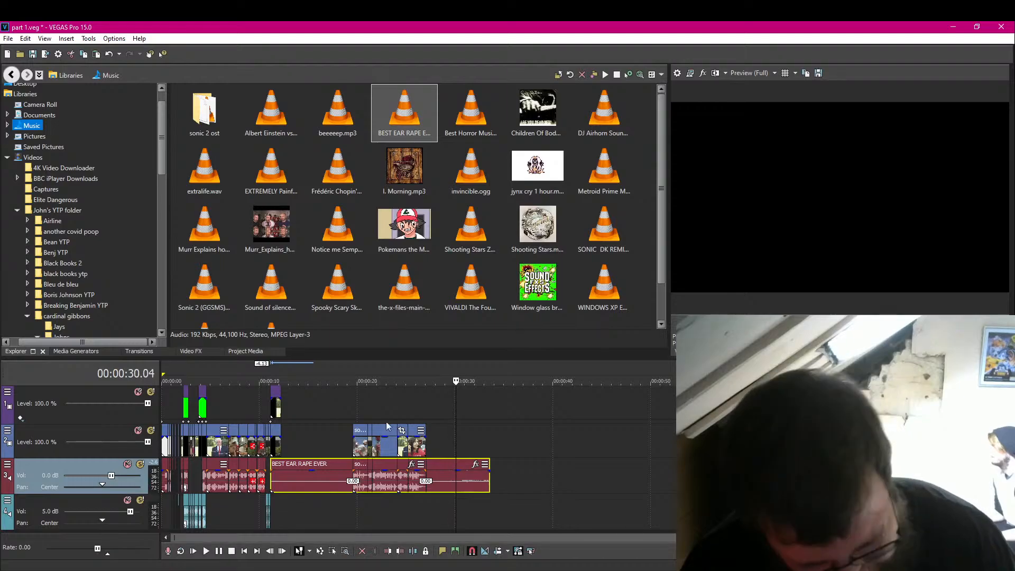
Step: Trim the BEST EAR RAPE EVER audio to end with the 21 and Image14 stills at 00:00:12.06 and lower its event gain
click(281, 475)
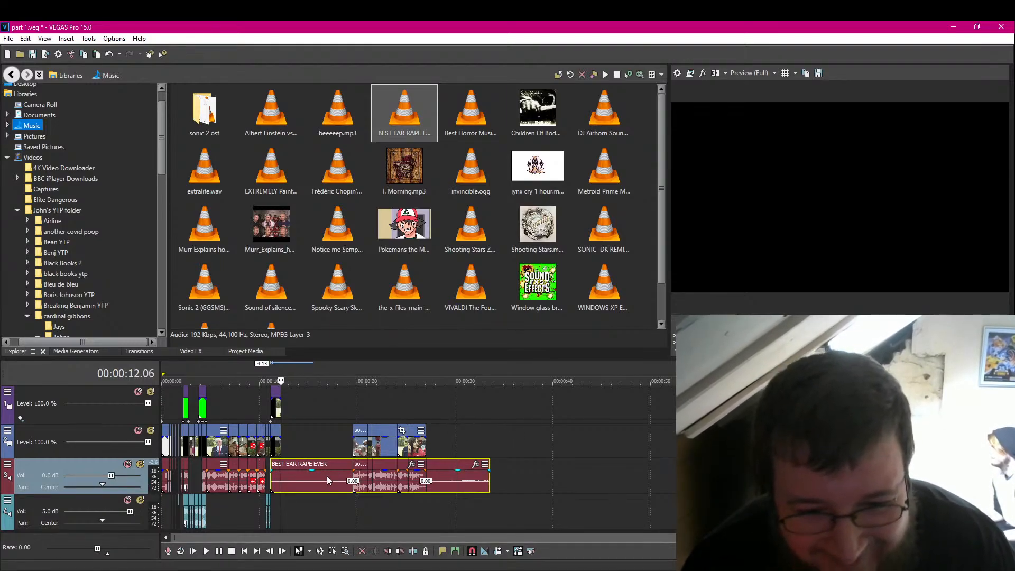
scroll(607, 513, up, 5)
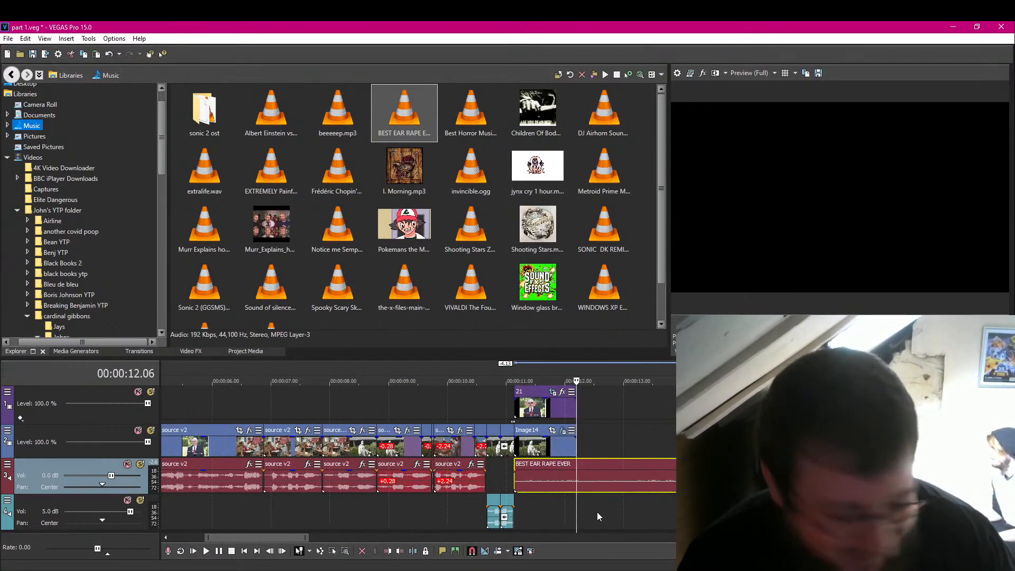
key(s)
click(605, 477)
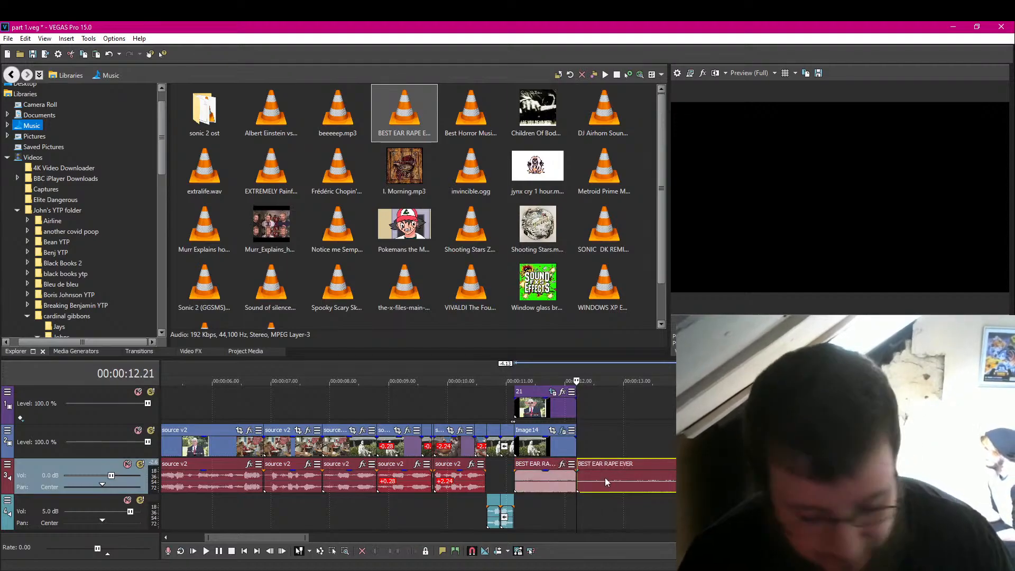
key(Delete)
drag(548, 477, 547, 488)
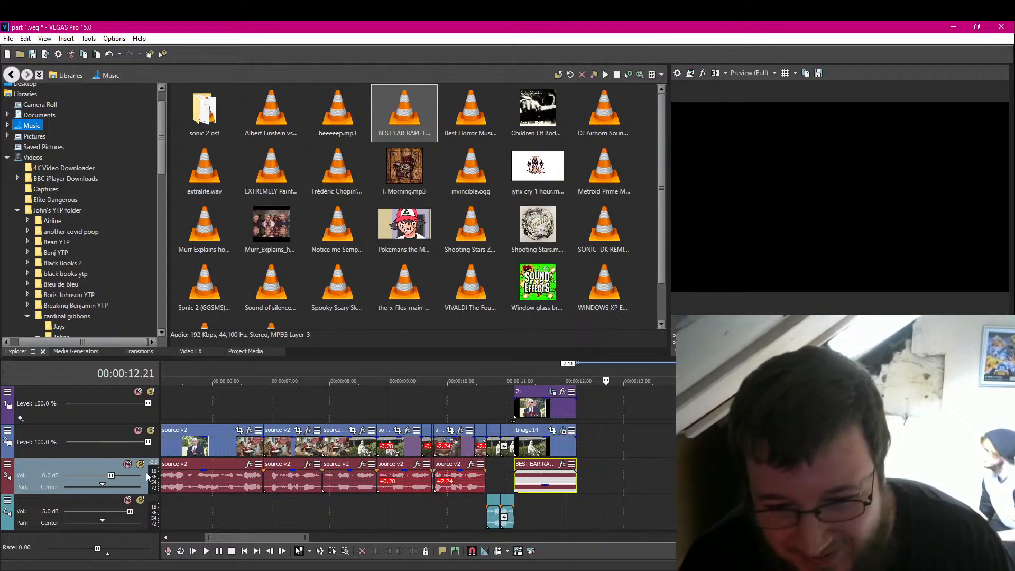
Step: Play back the edit from about 00:00:04.21 through the tinted stills to review the trimmed audio in context
click(493, 477)
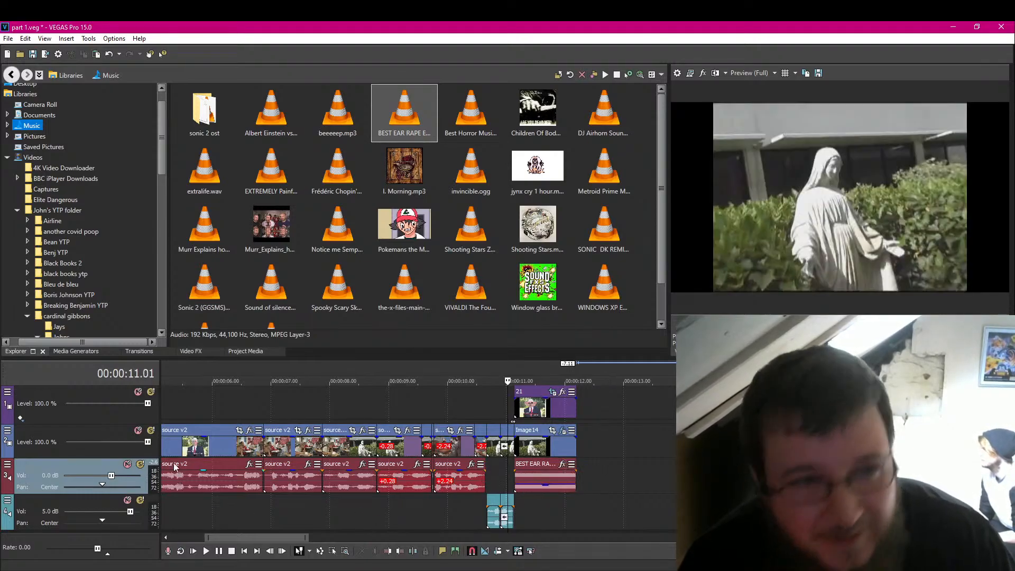
scroll(353, 518, down, 2)
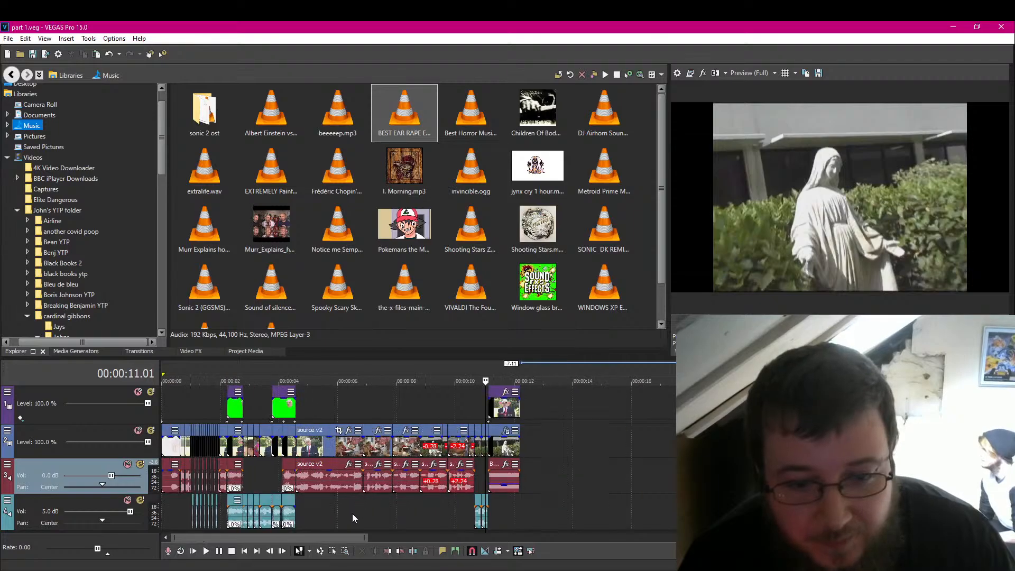
click(300, 509)
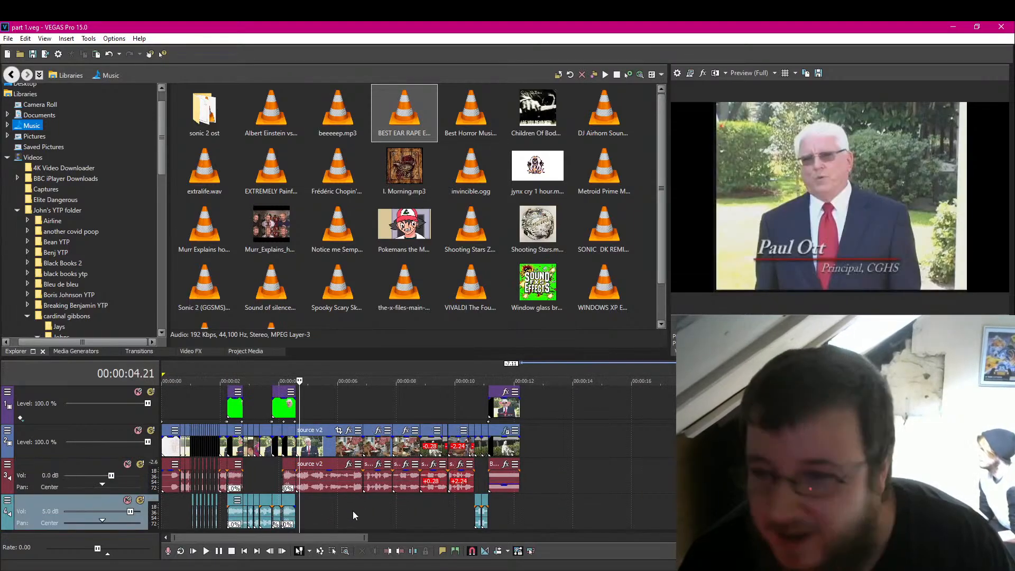
scroll(353, 511, down, 1)
scroll(301, 506, up, 2)
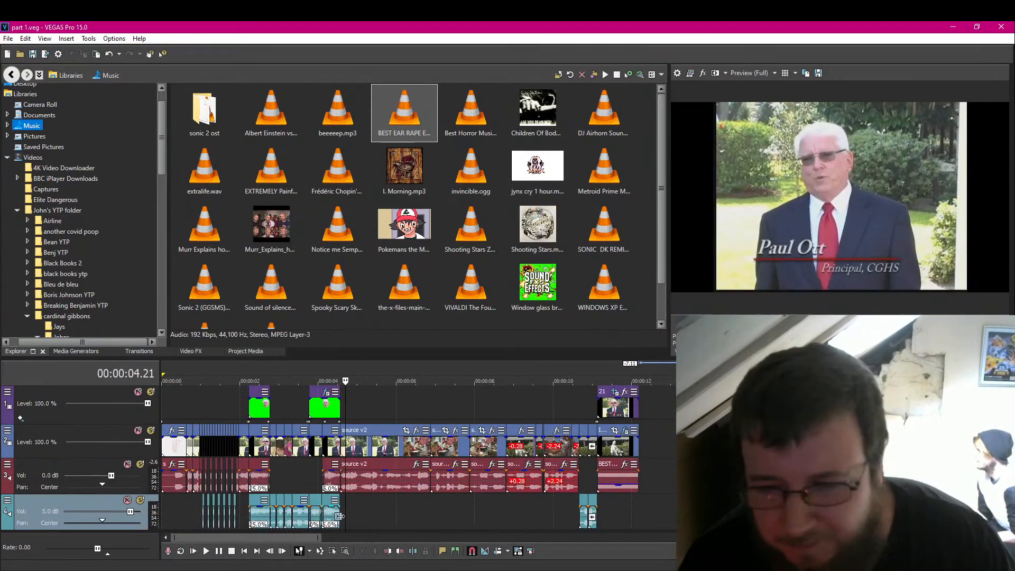
scroll(341, 516, up, 1)
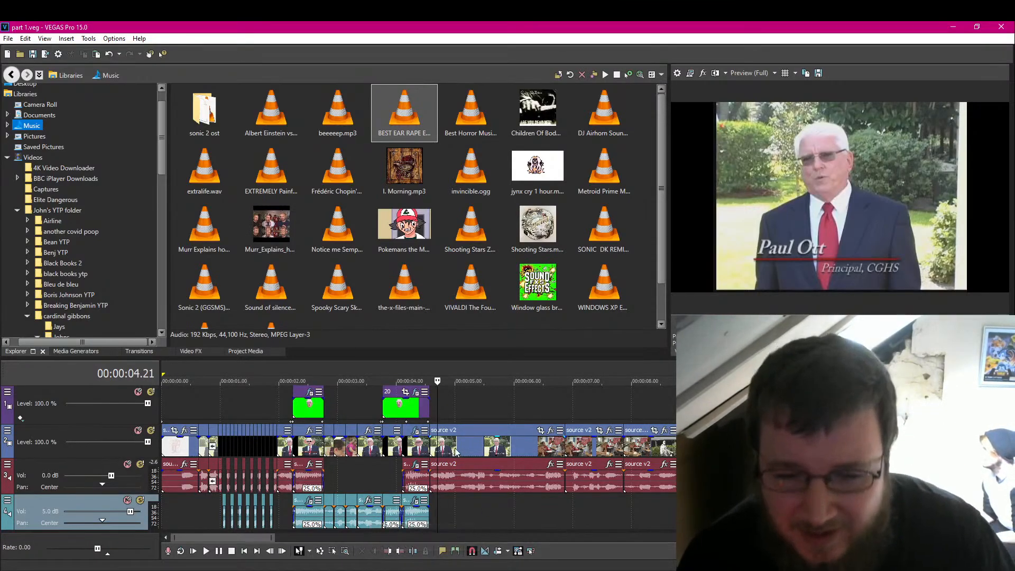
click(544, 506)
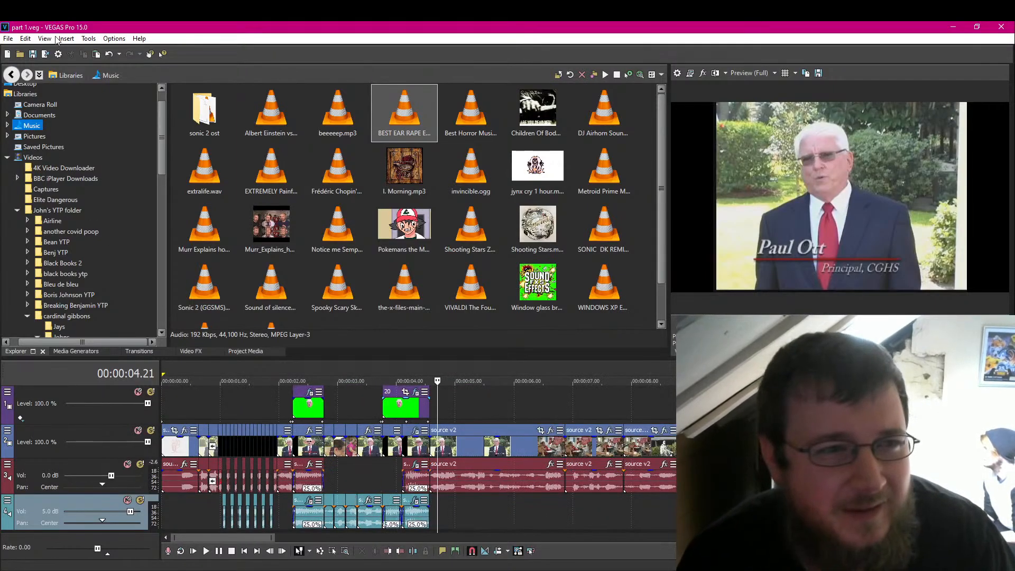
click(430, 507)
click(206, 551)
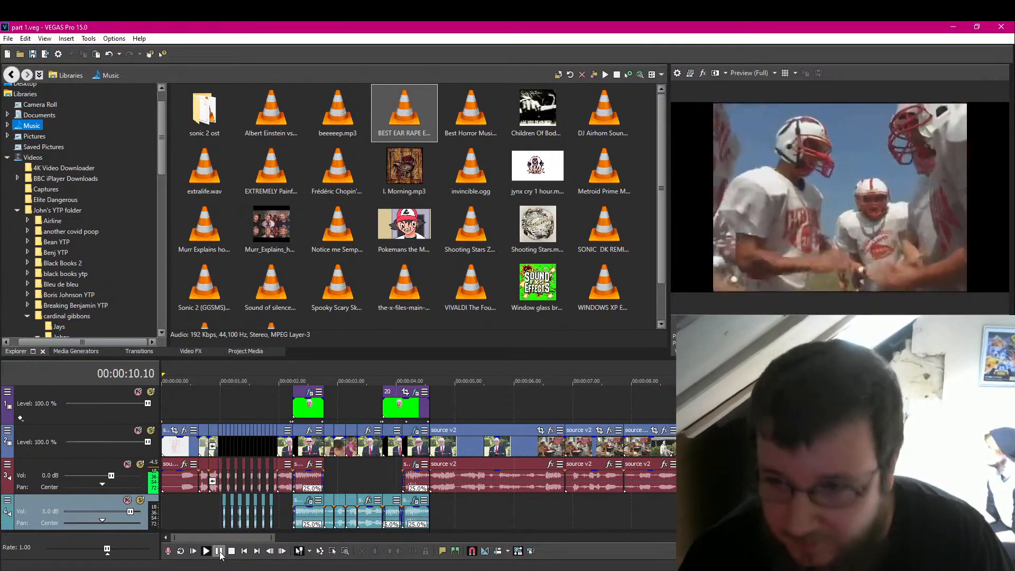
click(219, 551)
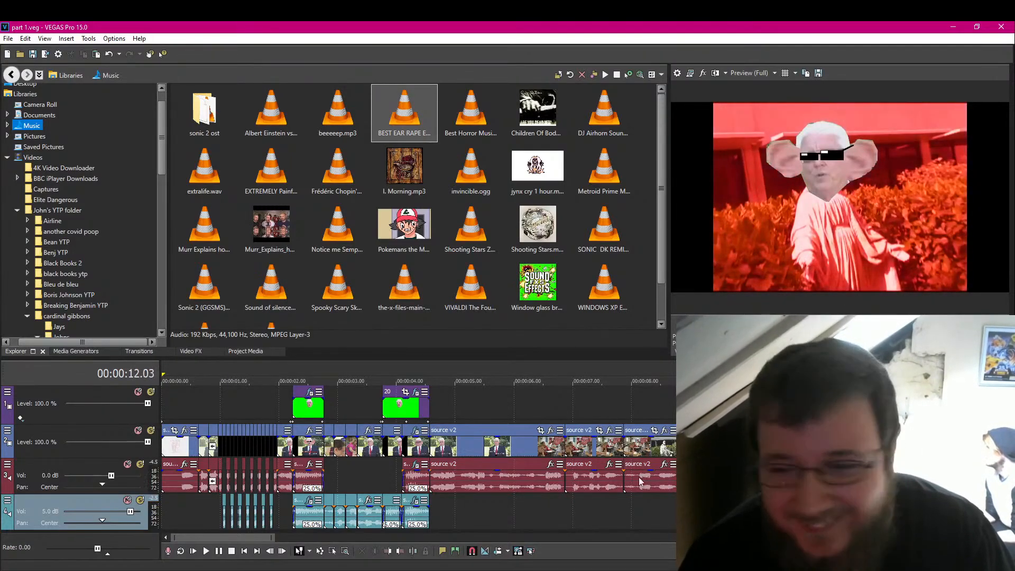
Step: Add a Pitch Shift effect to the BEST EAR RAPE EVER audio and lower the pitch by 30 semitones
click(467, 512)
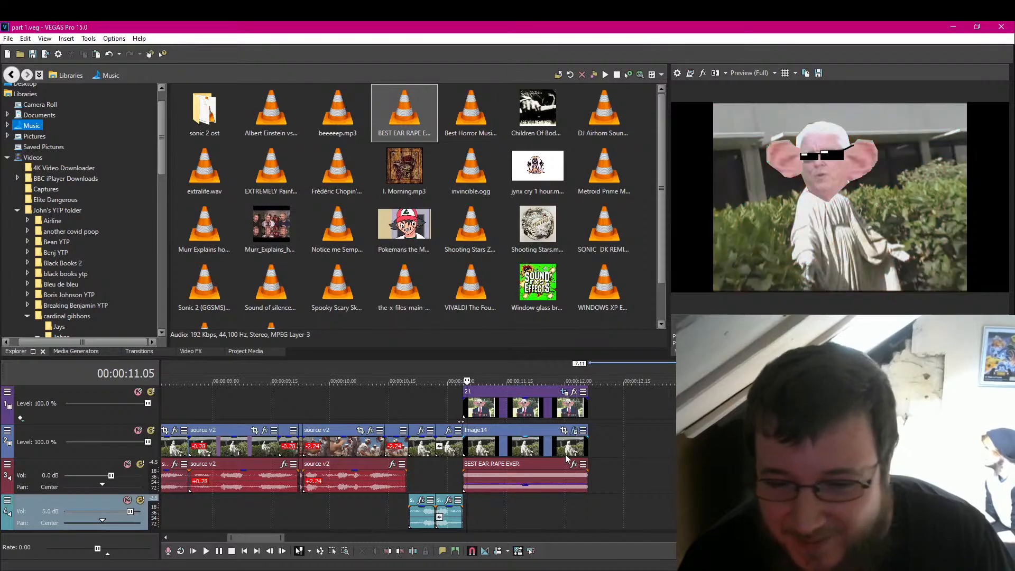
click(574, 463)
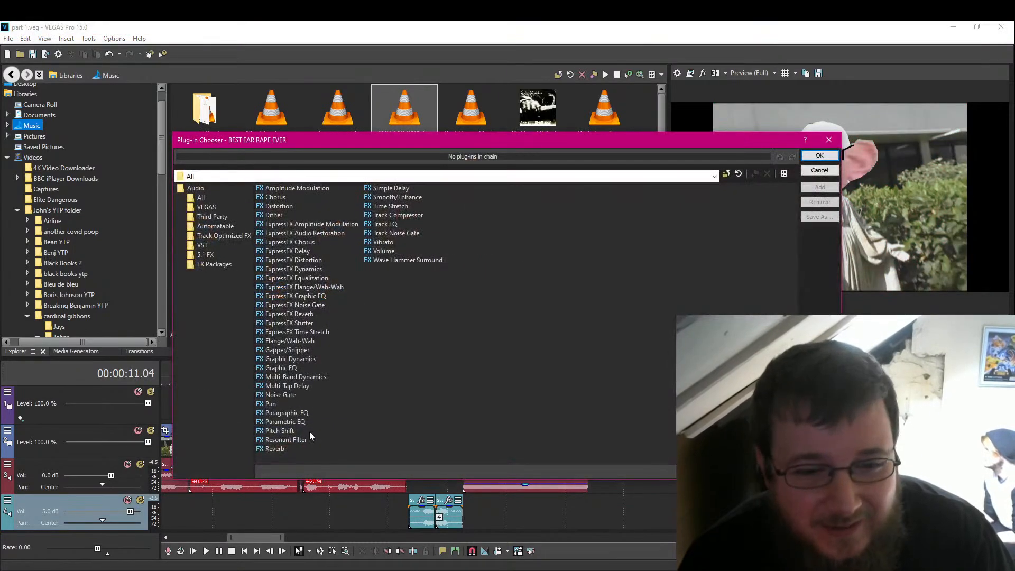
double_click(276, 431)
click(819, 155)
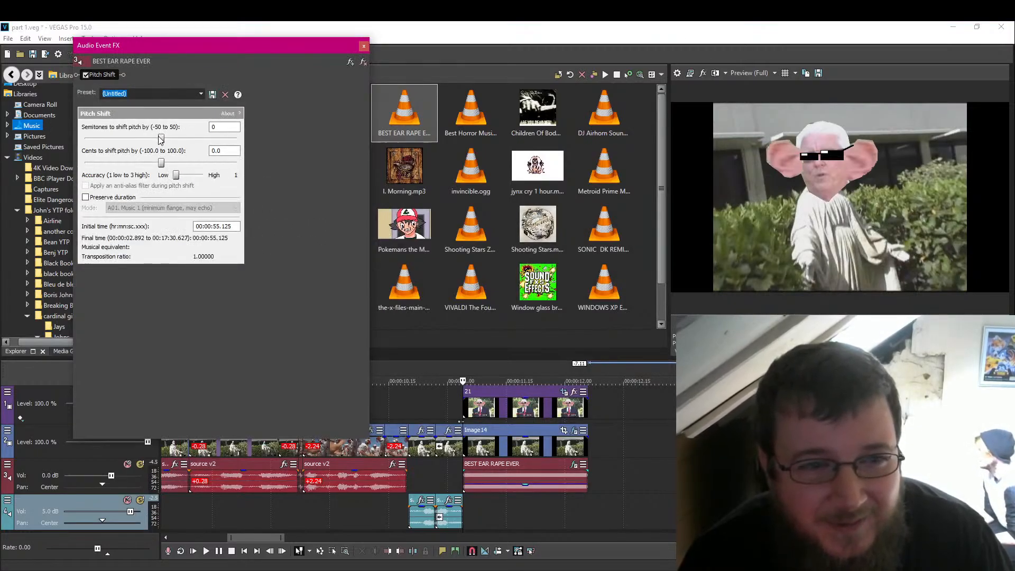
drag(159, 139, 115, 142)
Step: Add ExpressFX Equalization to the BEST EAR RAPE EVER audio, raise the bass to about 11 dB, and save the project
click(351, 62)
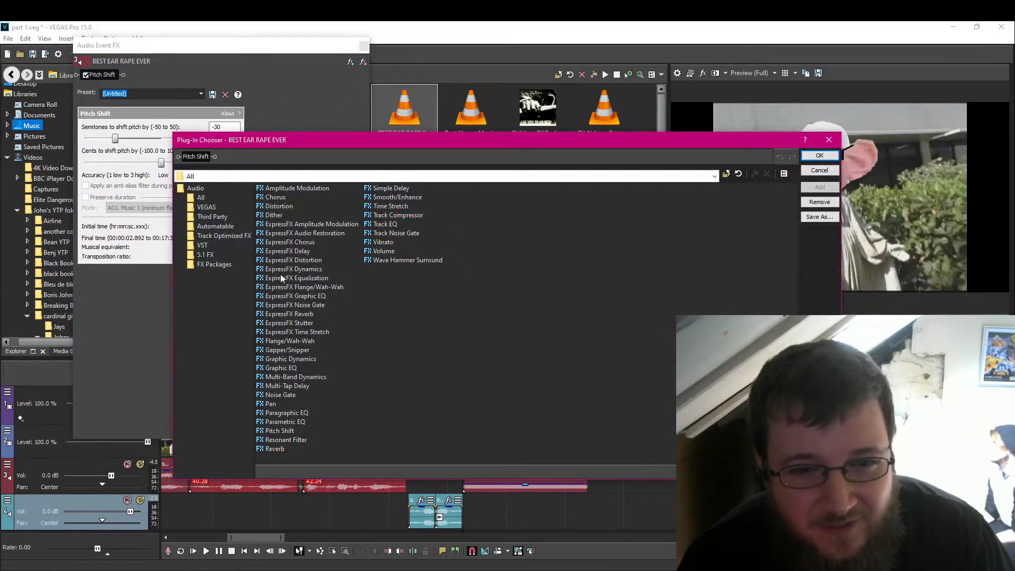
double_click(298, 278)
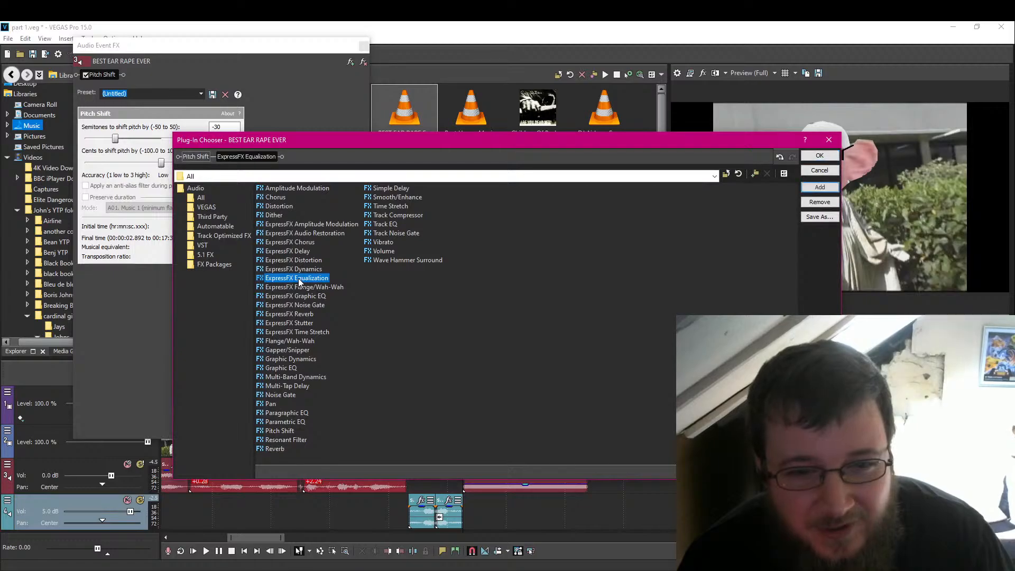
click(817, 155)
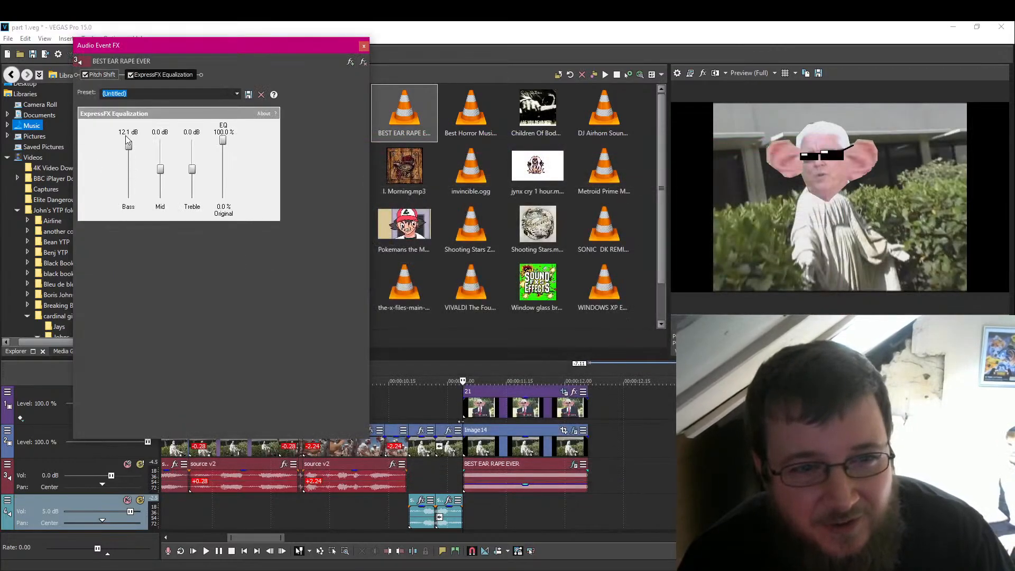
click(364, 46)
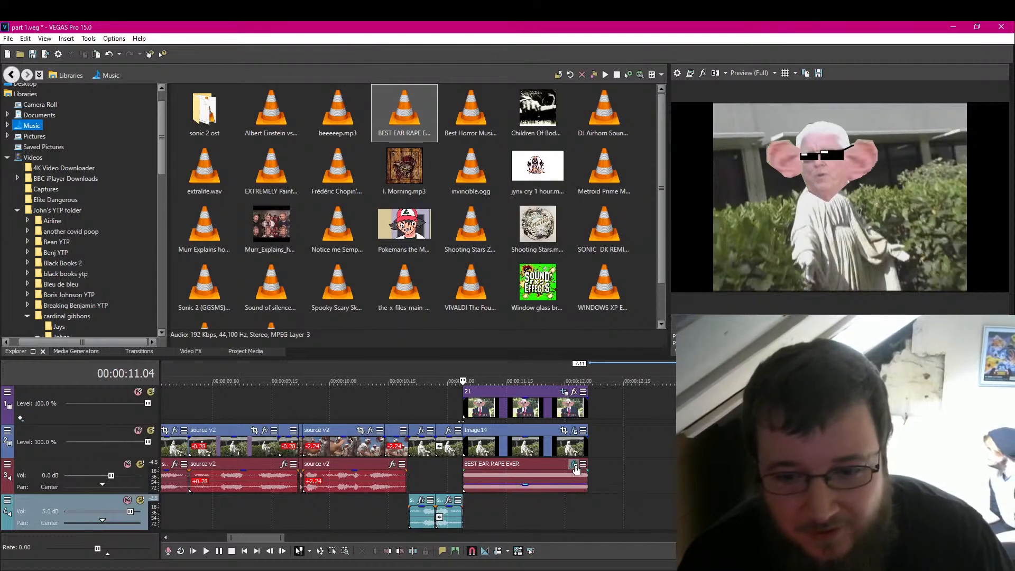
click(575, 467)
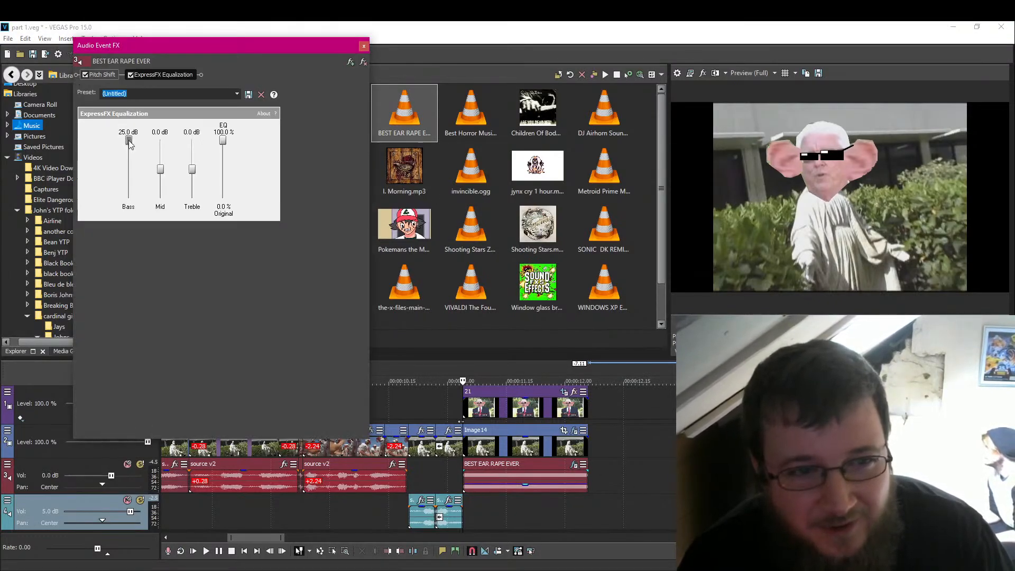
mouse_move(129, 142)
mouse_down()
mouse_move(130, 159)
mouse_move(132, 148)
mouse_up()
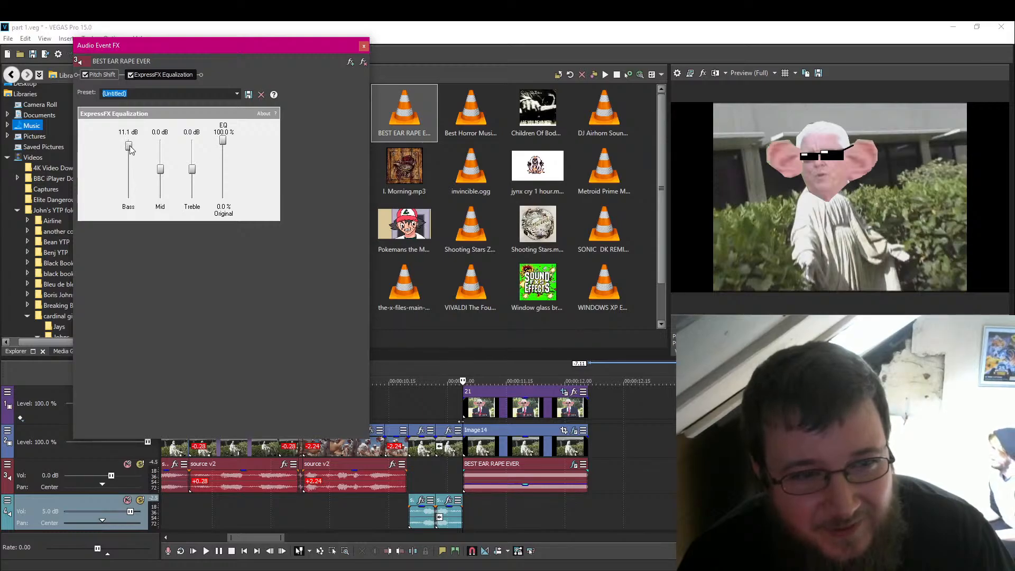
click(364, 46)
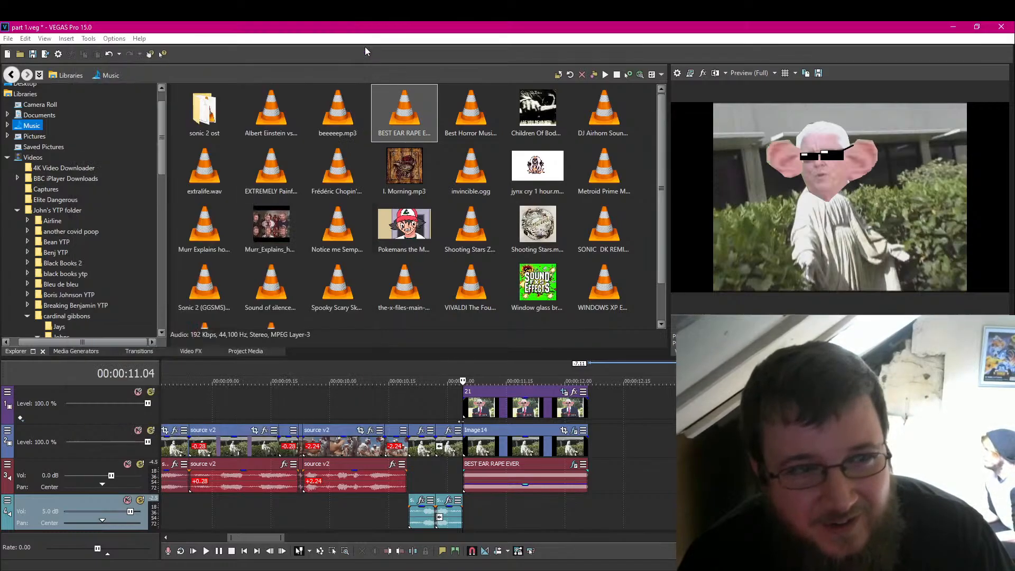
click(38, 56)
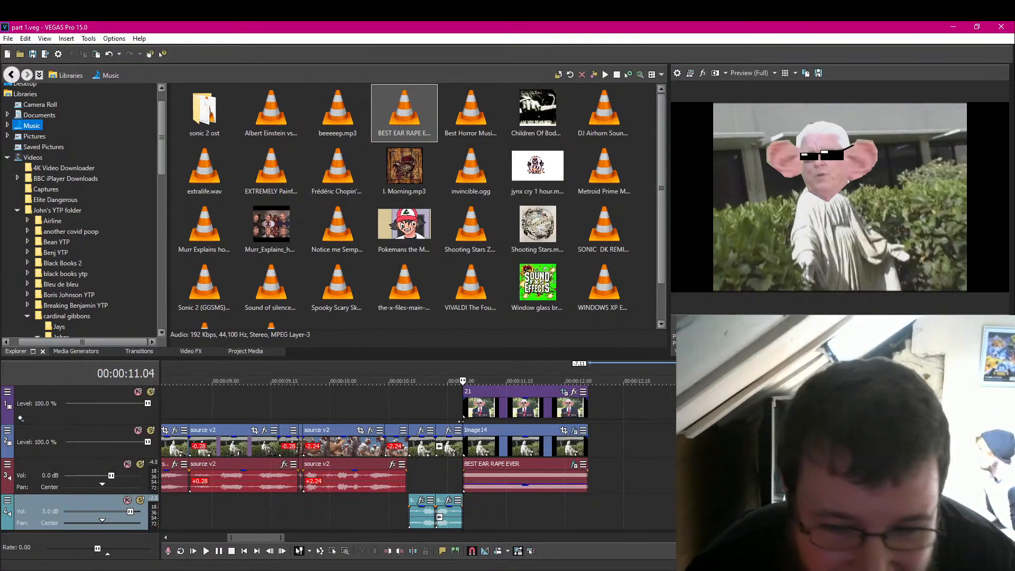
Step: Play the section with the 21 and Image14 stills from about 00:00:11.04 to hear the pitch-shifted, bass-boosted audio
click(219, 552)
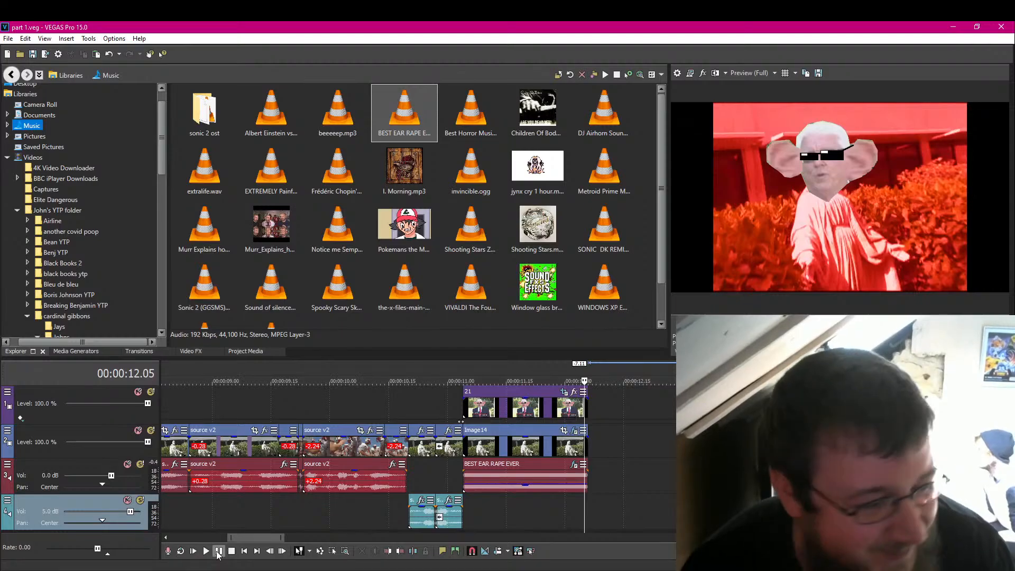
click(469, 505)
scroll(616, 497, up, 2)
scroll(625, 500, up, 3)
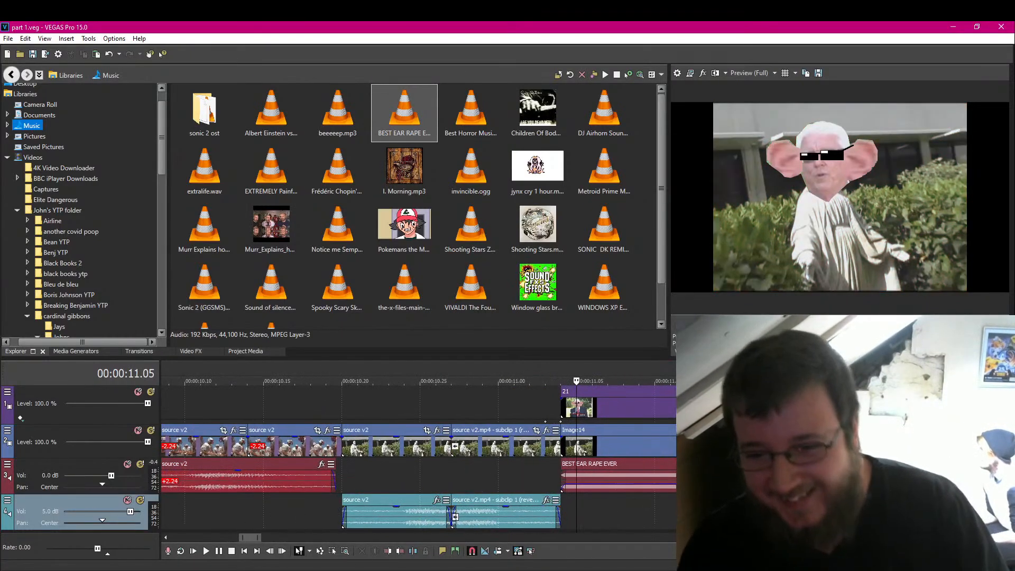
scroll(625, 500, down, 3)
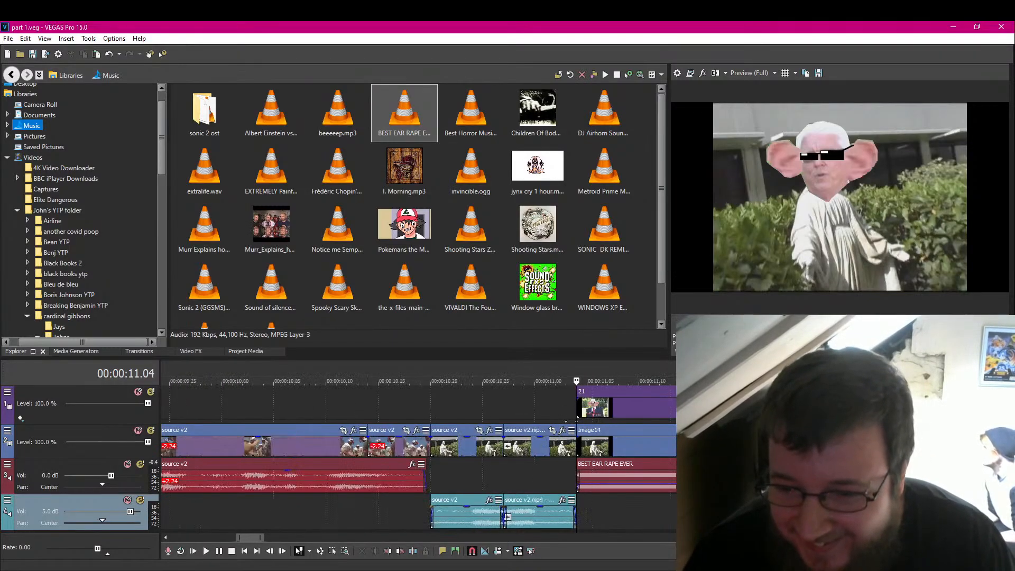
click(220, 554)
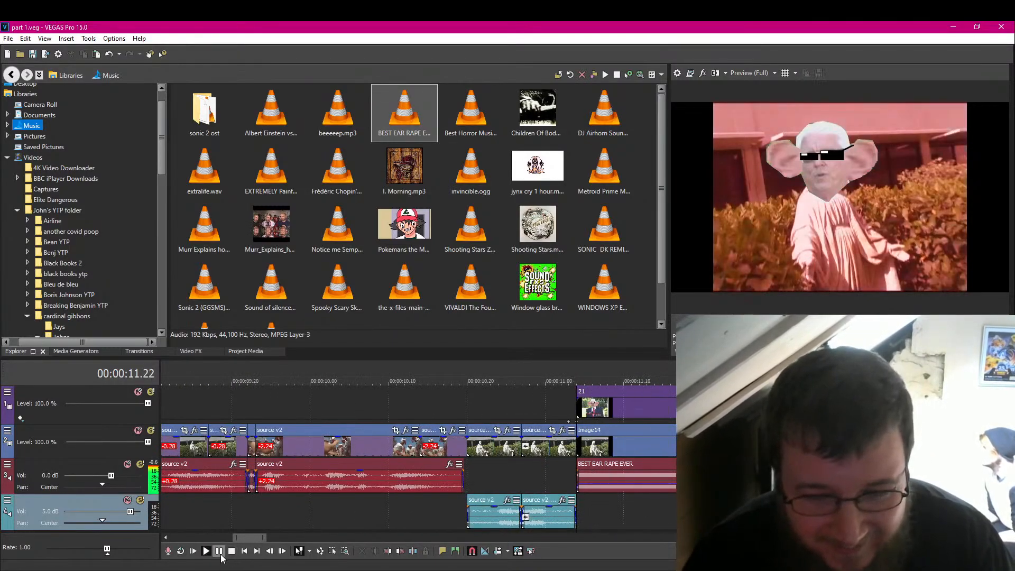
key(Return)
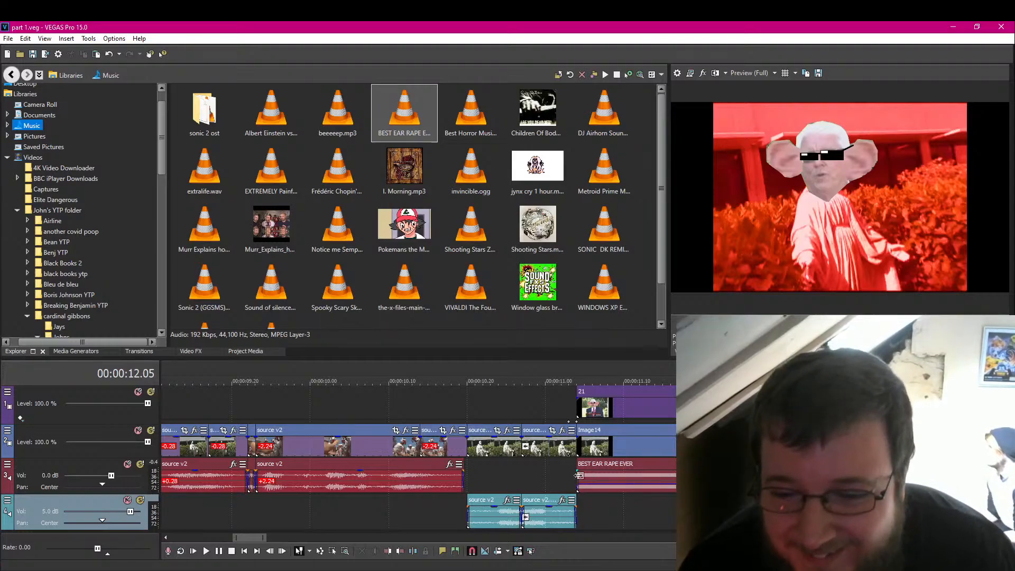
Step: Copy the BEST EAR RAPE EVER audio from track 3 and paste it onto track 4 at 00:00:11.04
click(608, 479)
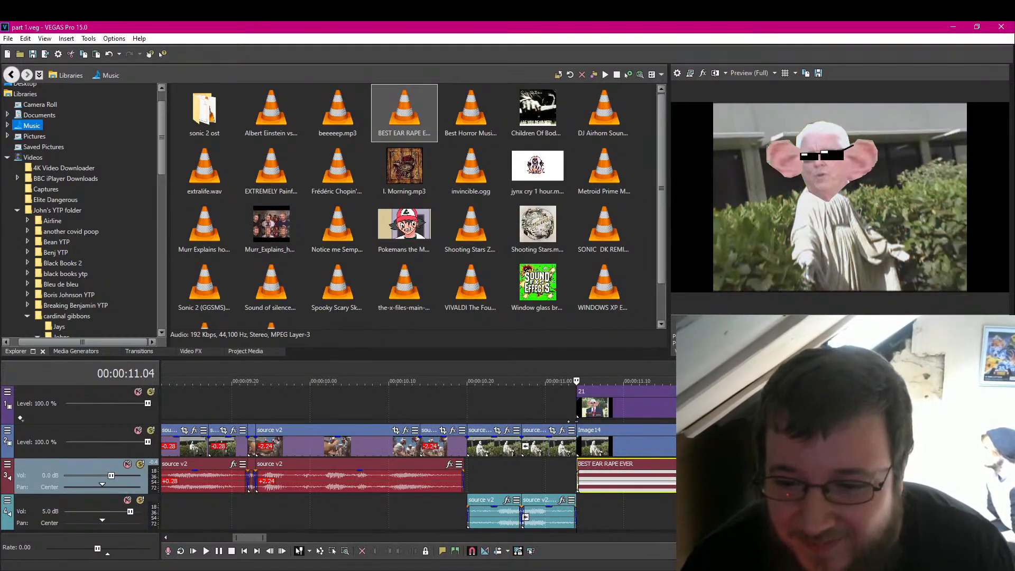
right_click(683, 113)
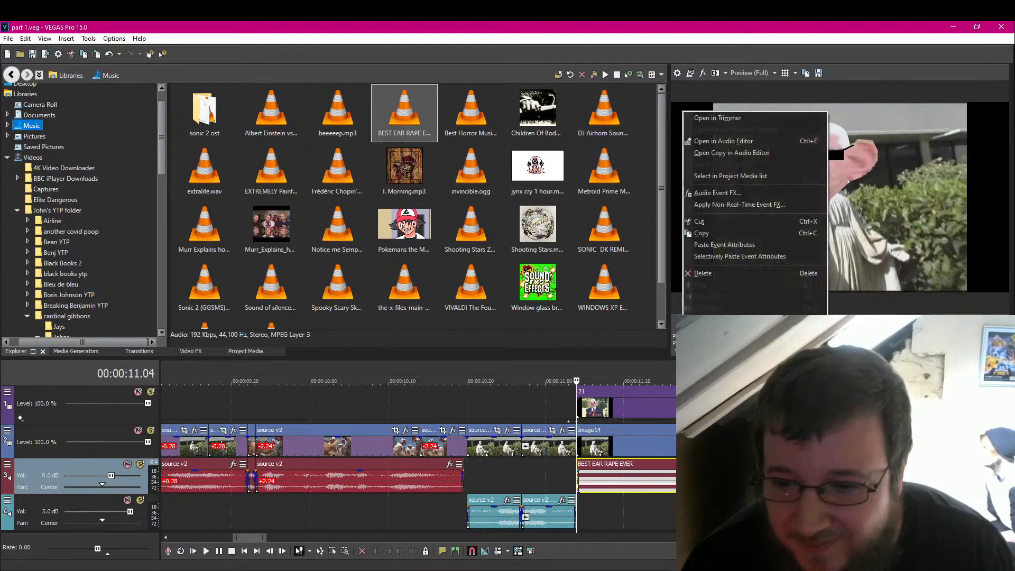
click(722, 221)
right_click(580, 517)
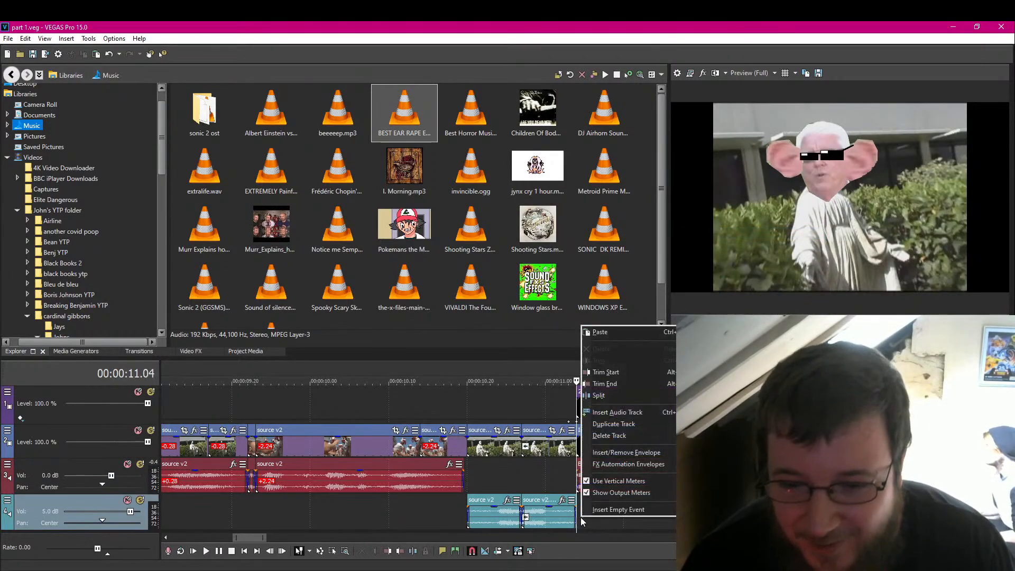
click(610, 331)
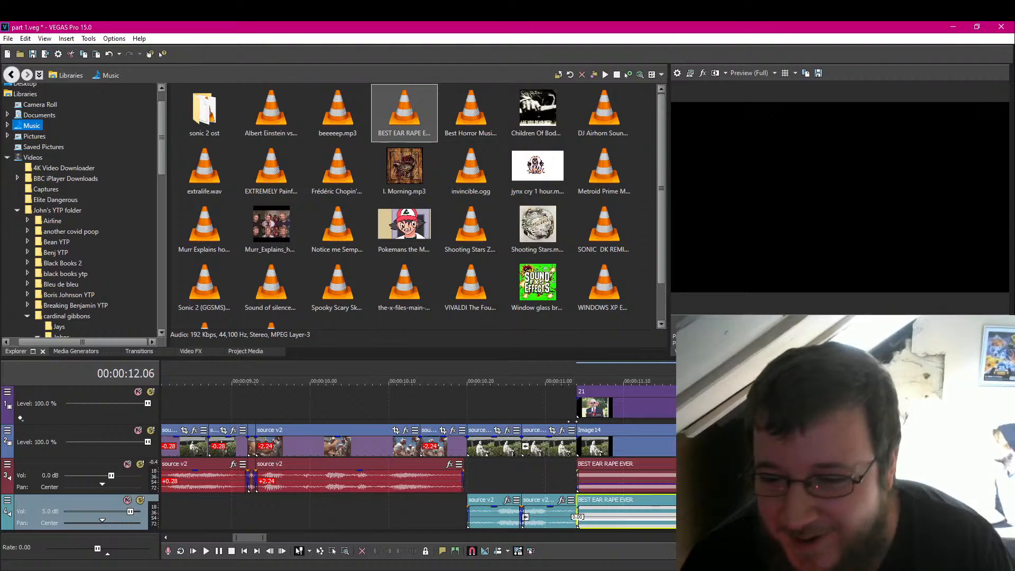
Step: Set the Pitch Shift of the BEST EAR RAPE EVER copy on track 4 to -19 semitones
click(592, 512)
key(Left)
key(Left)
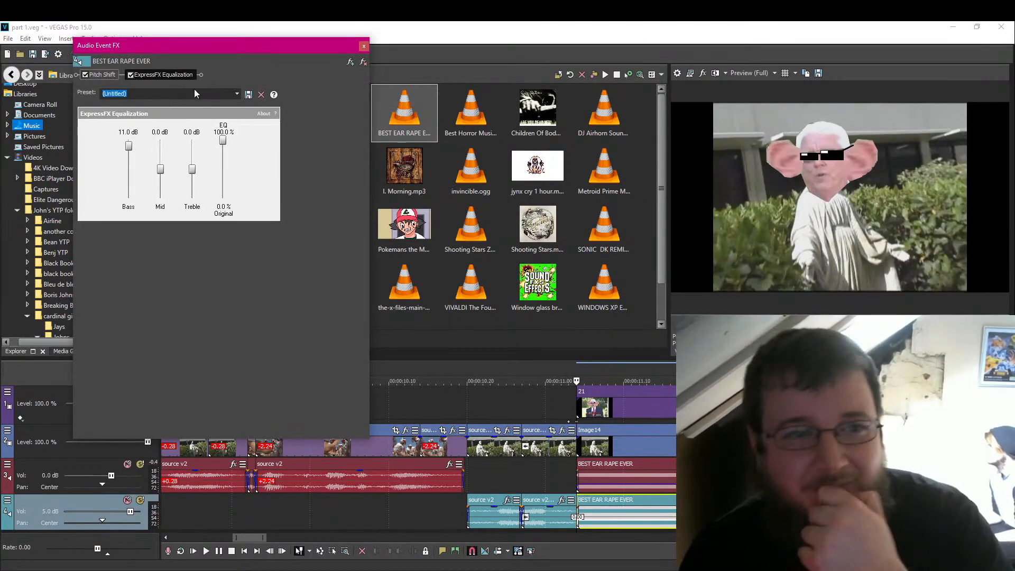
click(96, 76)
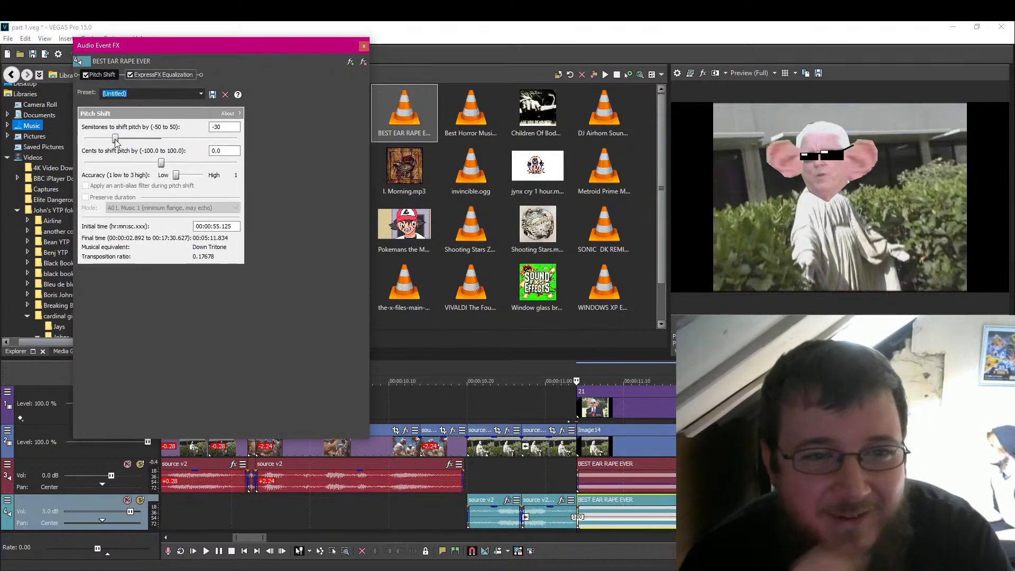
drag(115, 139, 132, 138)
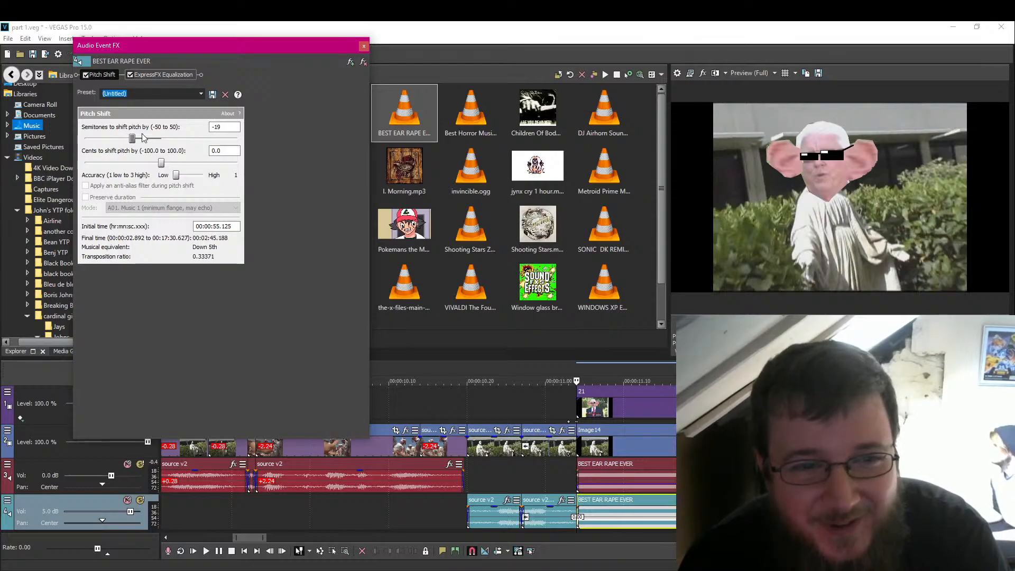
Step: Add the Flange/Wah-Wah effect to the BEST EAR RAPE EVER copy on track 4
click(364, 47)
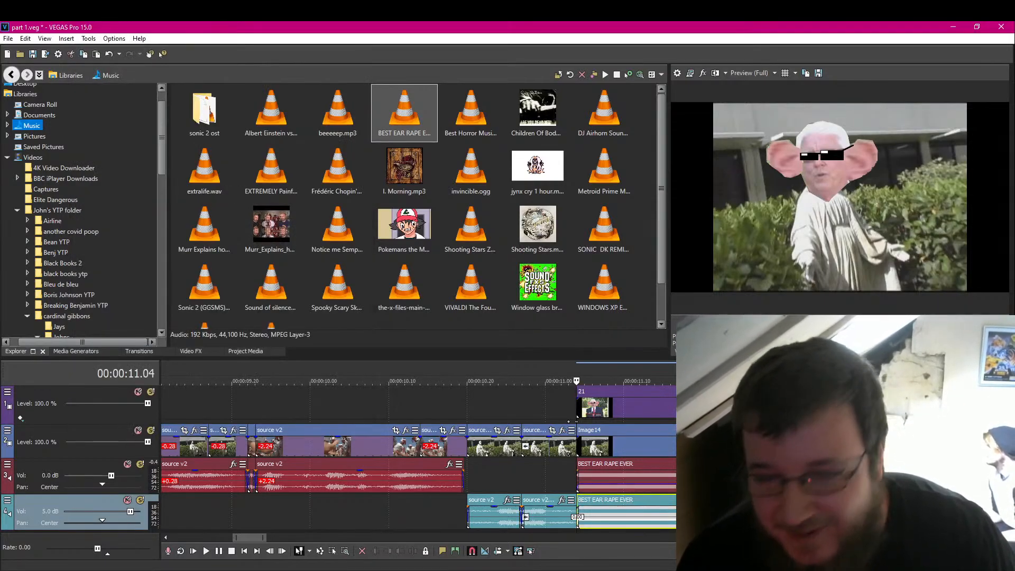
click(749, 500)
click(351, 62)
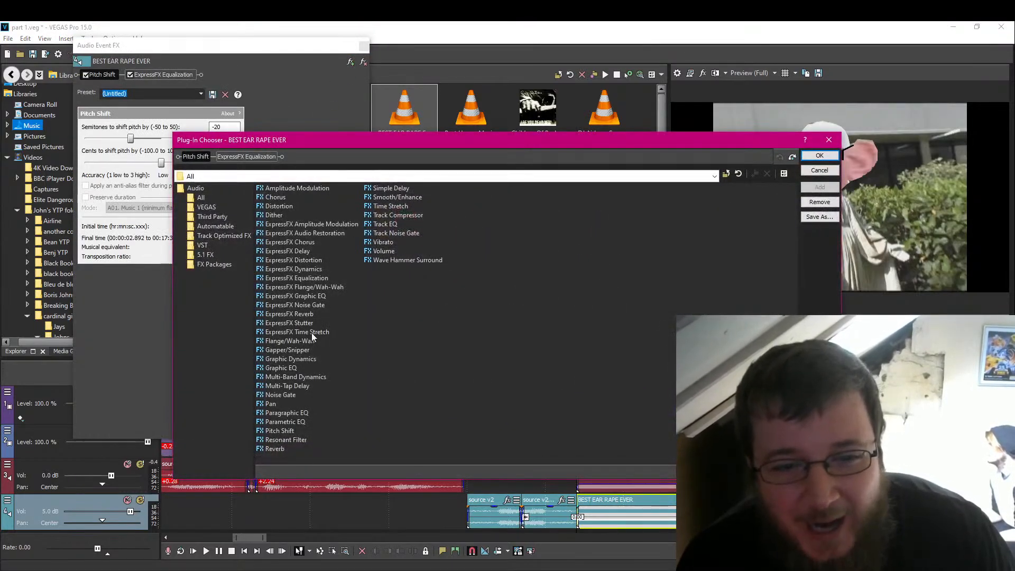
double_click(296, 341)
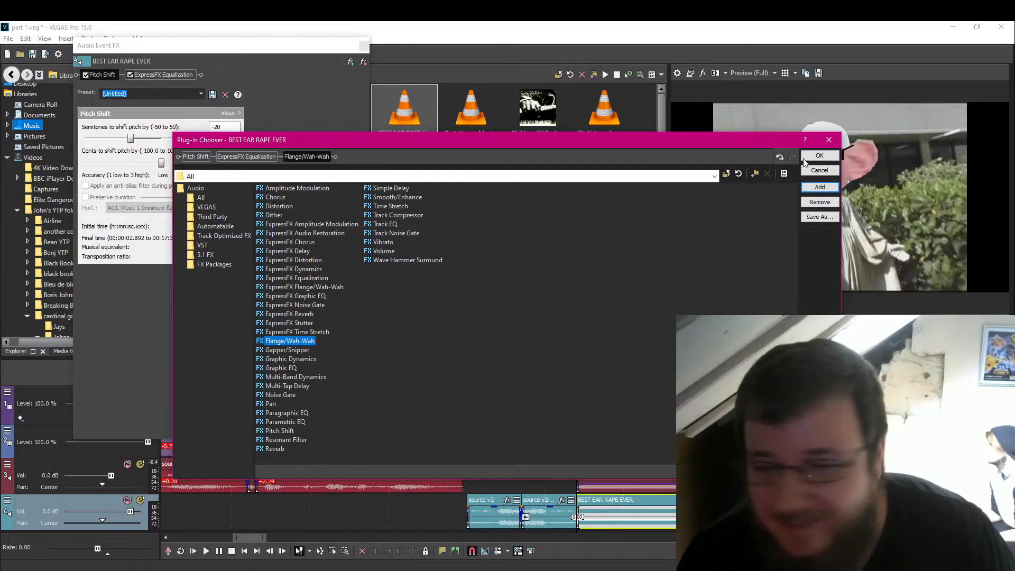
click(819, 155)
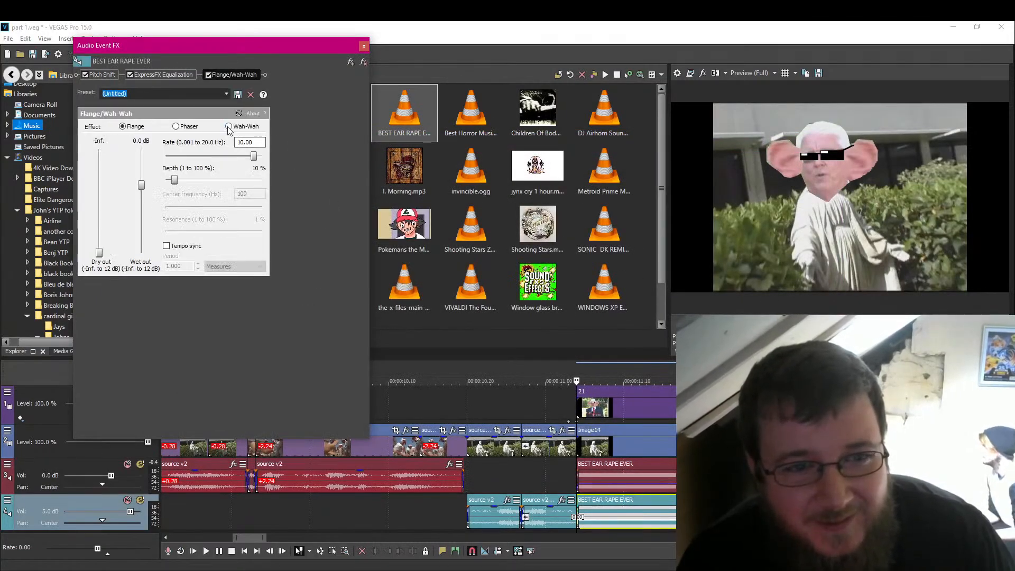
Step: Set the effect to Wah-Wah with a 20 Hz rate, 0 dB dry out, 421 Hz center frequency and 26% resonance
click(228, 127)
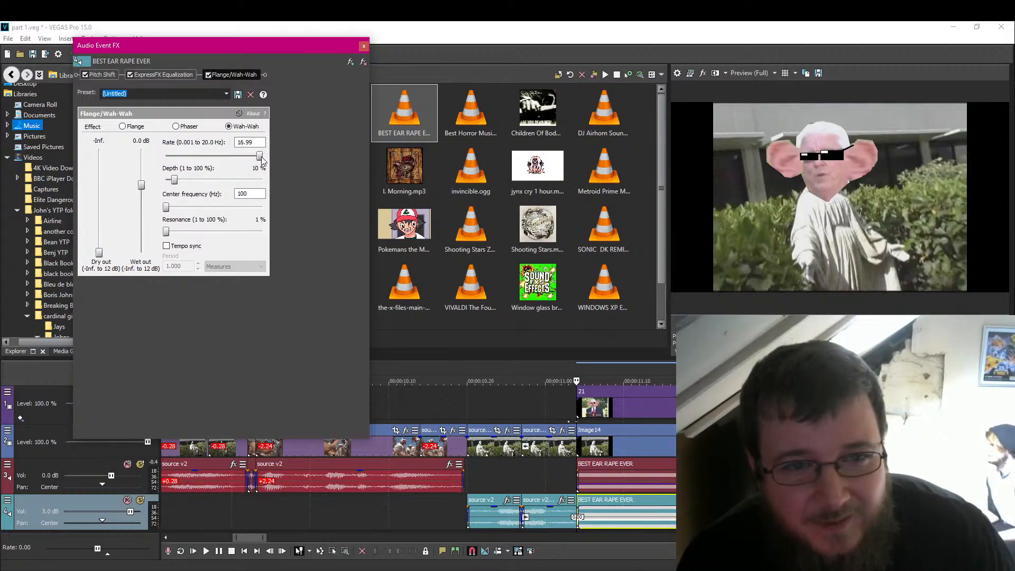
drag(263, 160, 265, 159)
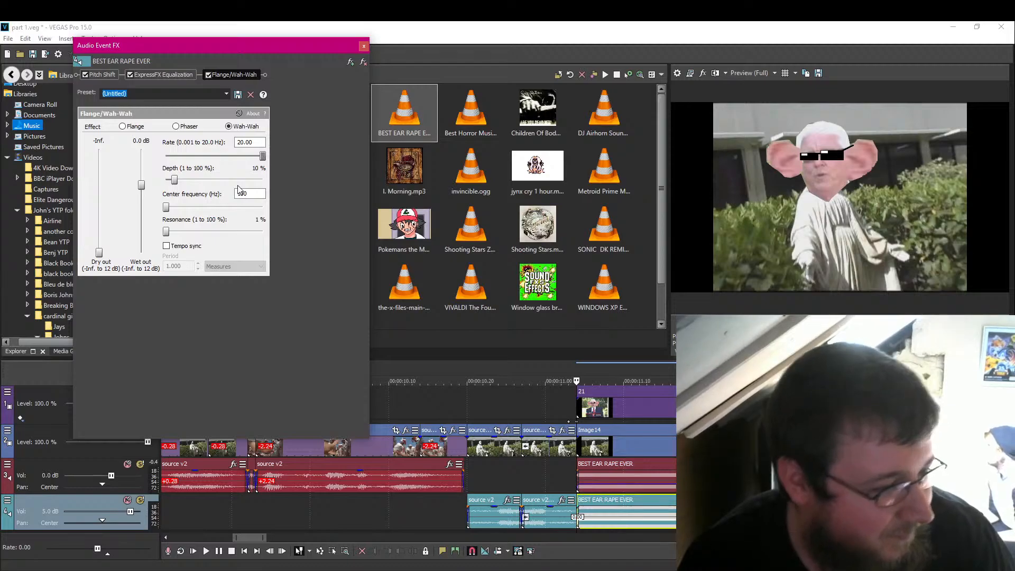
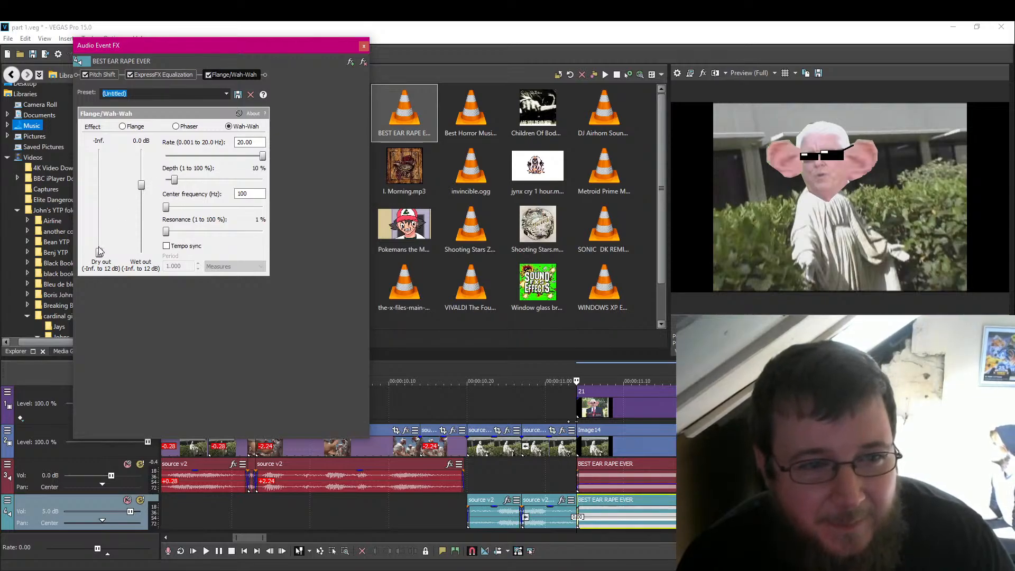
drag(100, 255, 112, 176)
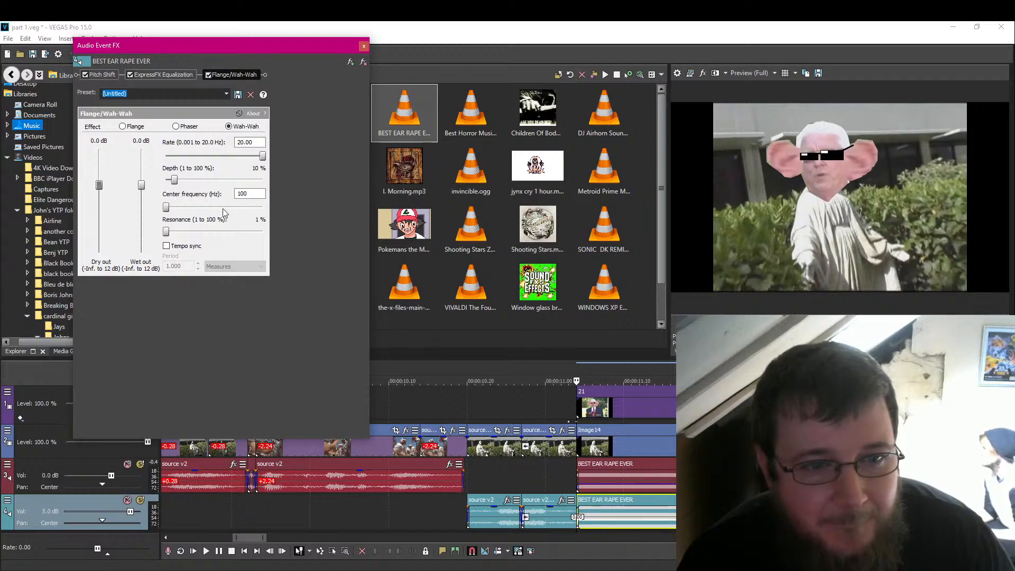
drag(168, 232, 174, 211)
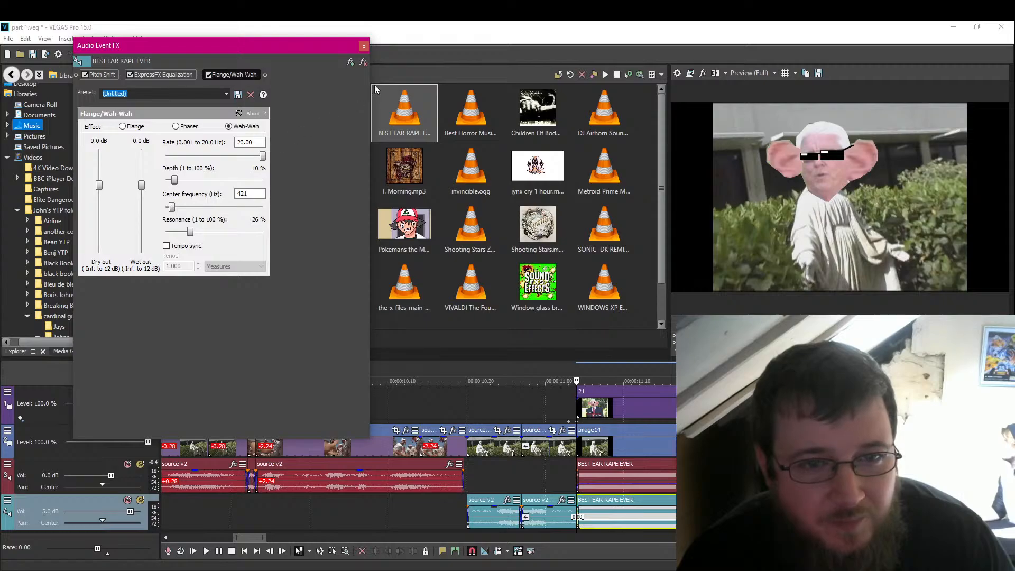
click(364, 47)
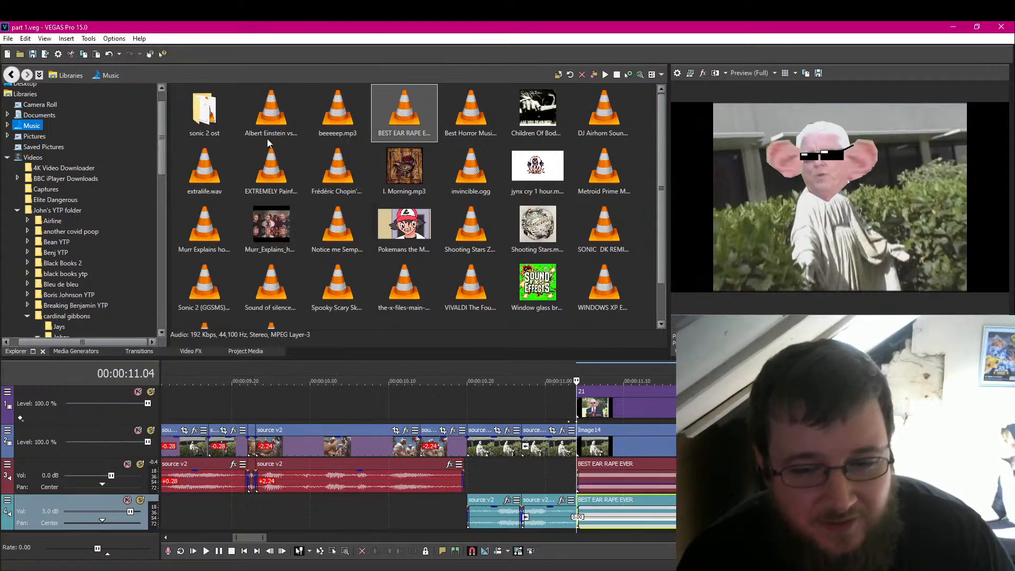
Step: Play the edit from 00:00:04.17 through the end of the Image14 section to hear the layered audio
scroll(263, 428, down, 5)
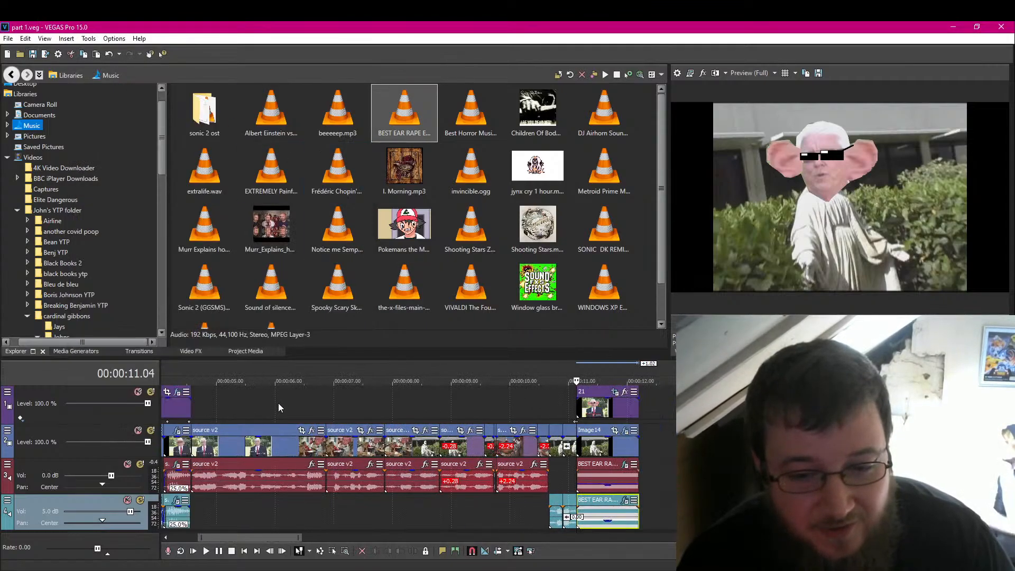
click(193, 403)
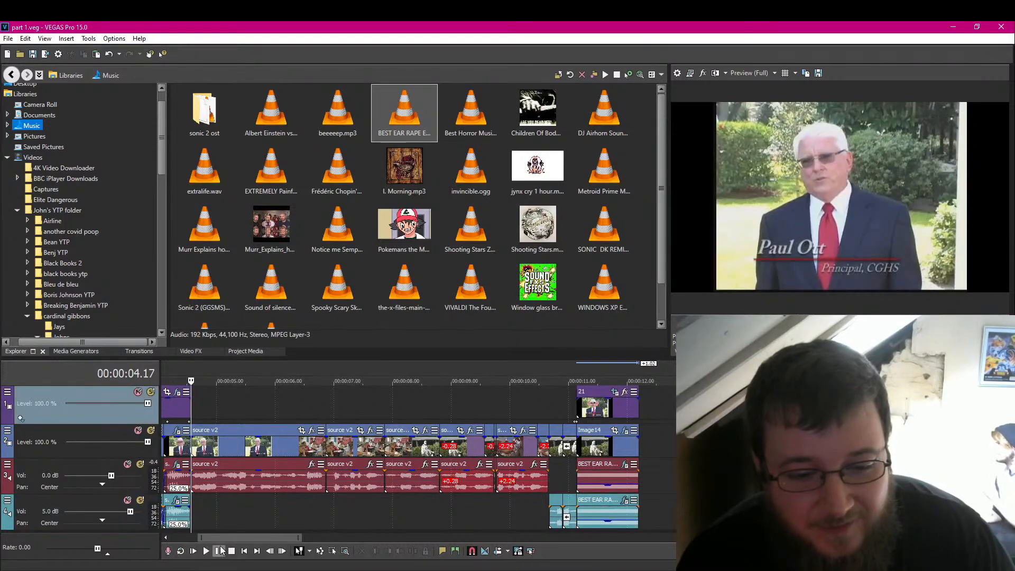
click(219, 551)
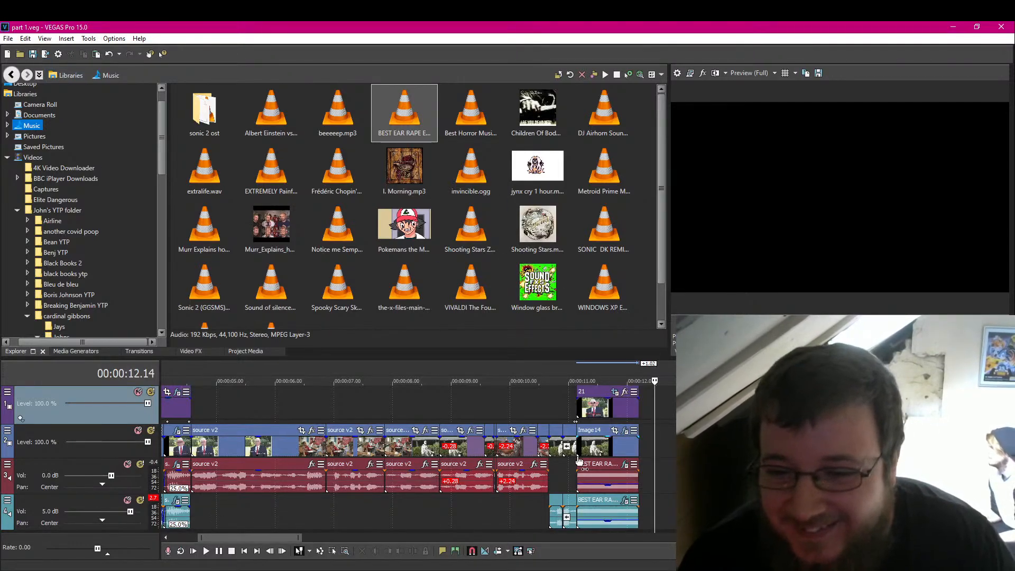
Step: Flip the track 1 face overlay horizontally with Track Motion at 00:00:11.04, the start of the 21 still
click(593, 450)
key(Up)
key(Up)
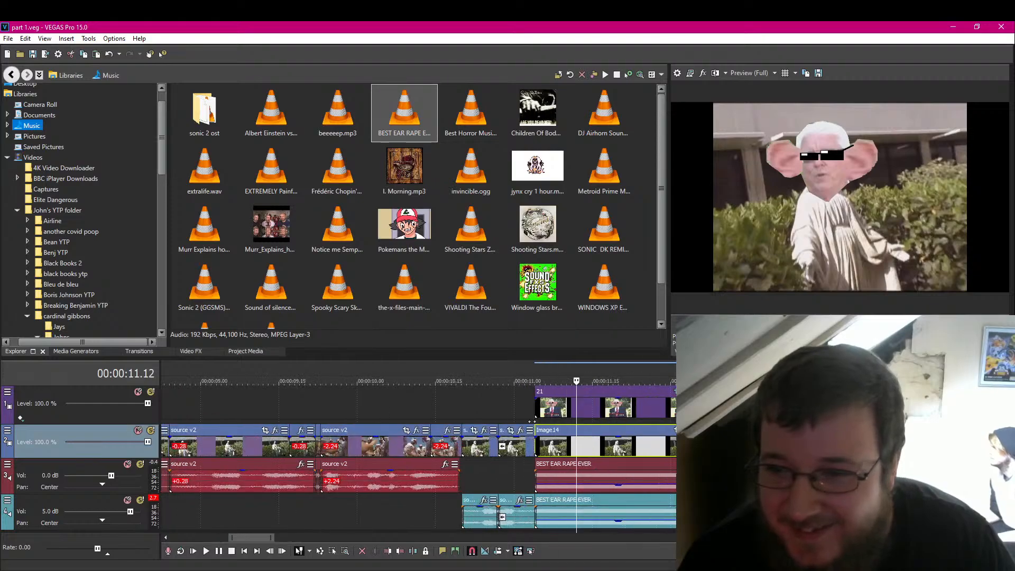
key(Left)
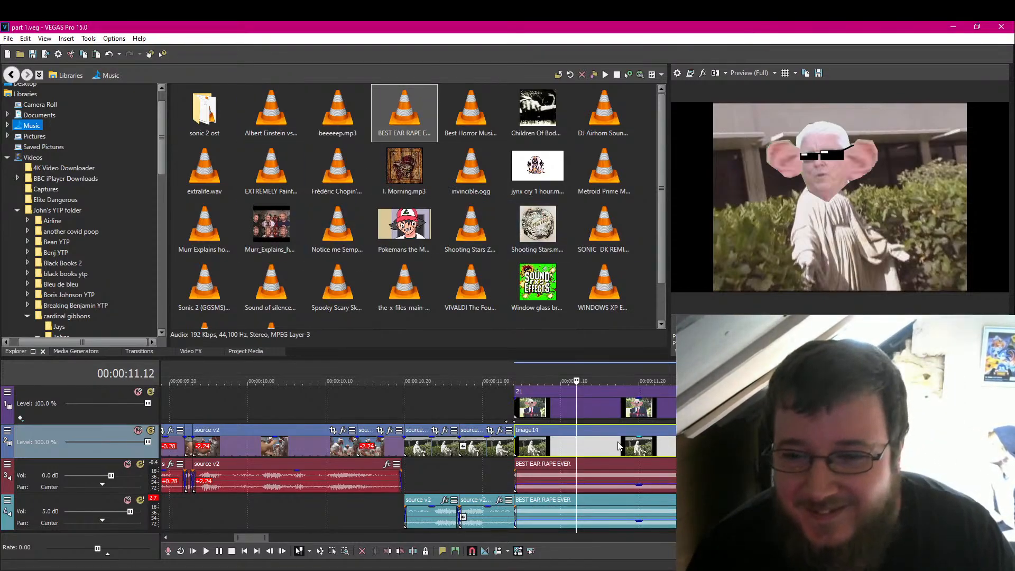
key(Left)
key(Left)
key(Left)
key(Left)
key(Left)
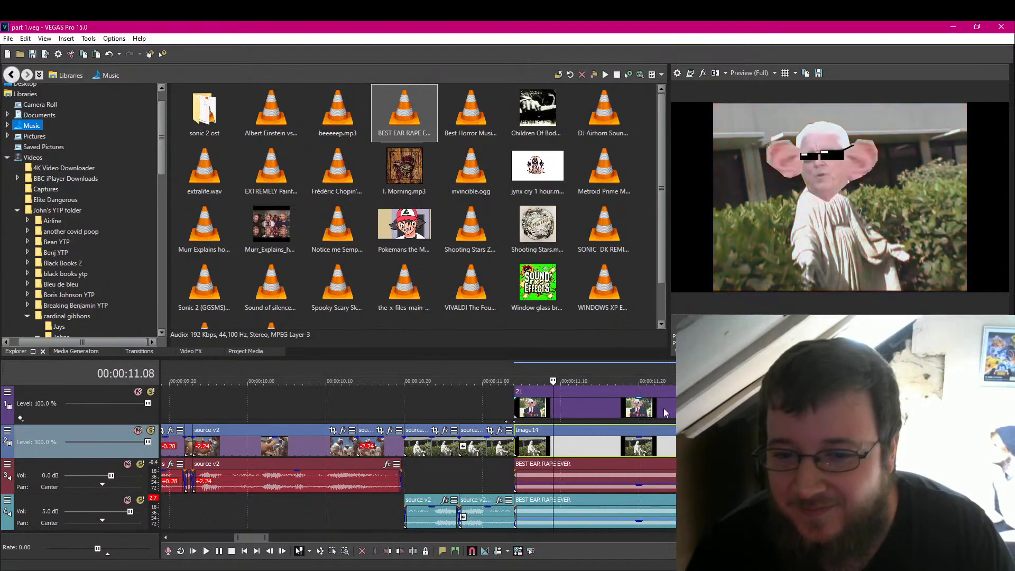
click(8, 392)
right_click(510, 182)
click(560, 269)
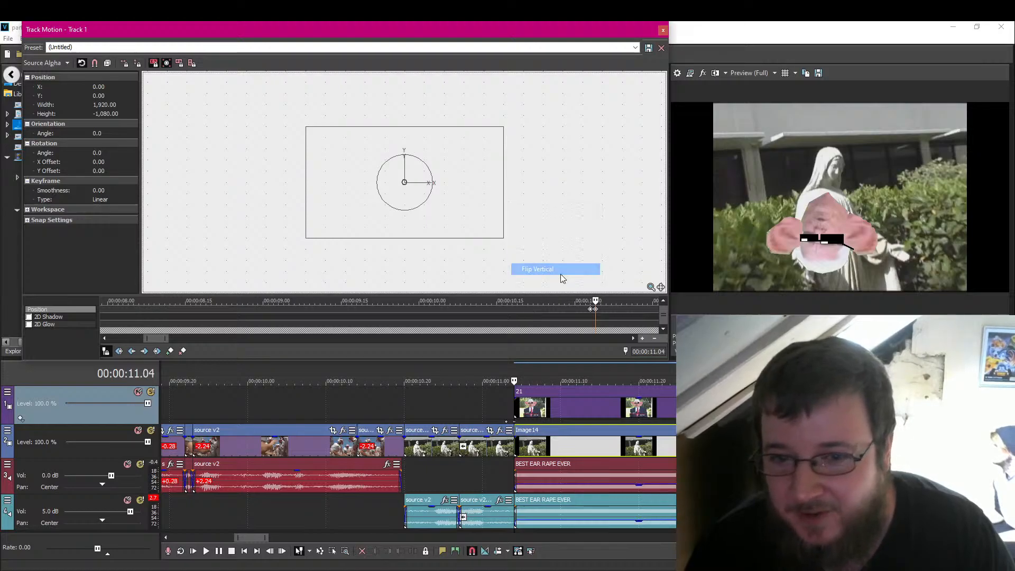
right_click(538, 201)
click(579, 275)
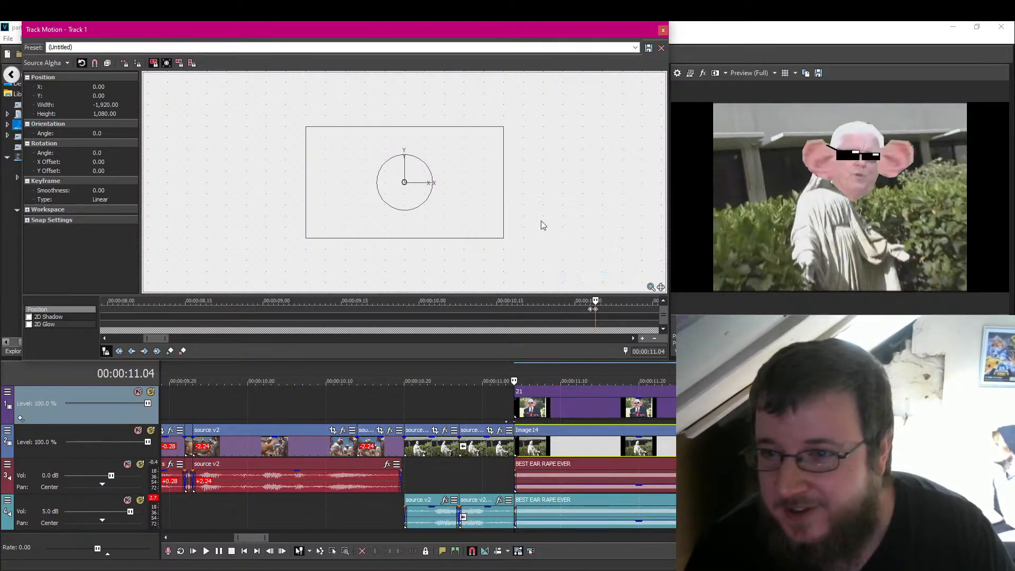
Step: Shrink the track 1 face to about 1,170 × 658 and fit it on the statue's head at about X -87, Y 51
mouse_move(370, 197)
mouse_down()
mouse_move(352, 186)
mouse_move(354, 197)
mouse_up()
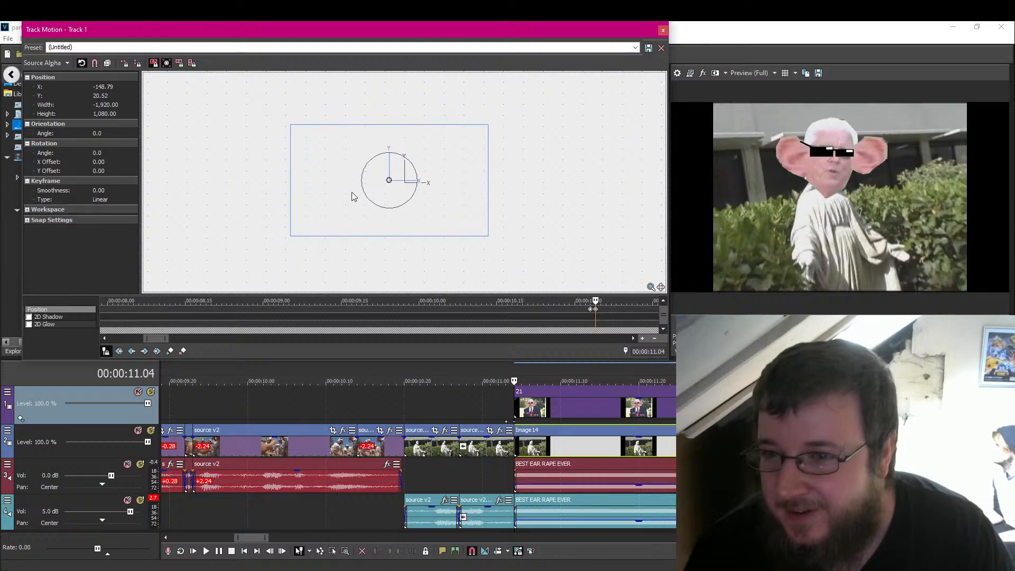
drag(292, 126, 323, 143)
mouse_move(348, 189)
mouse_down()
mouse_move(360, 206)
mouse_move(353, 193)
mouse_up()
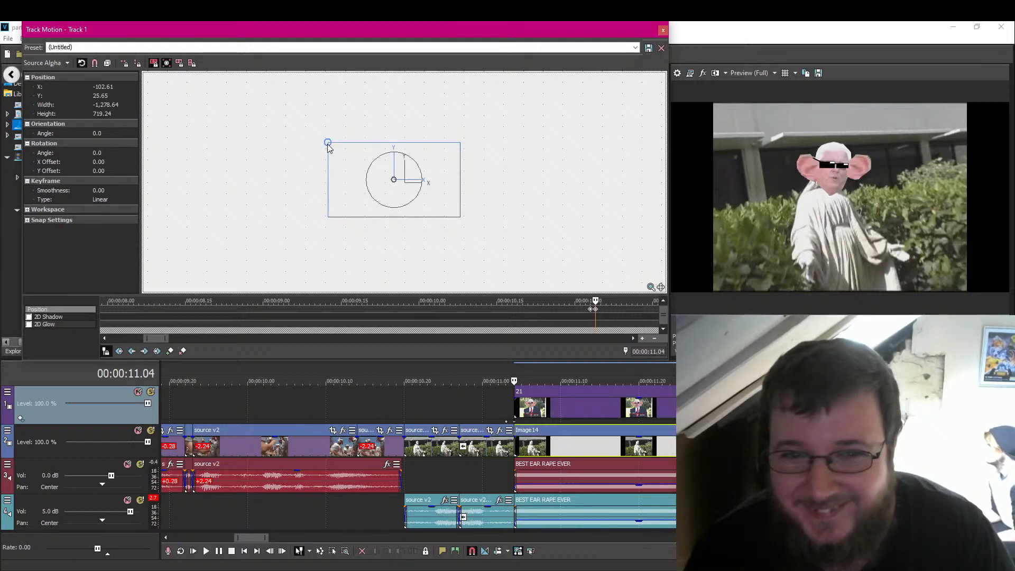
drag(328, 144, 364, 176)
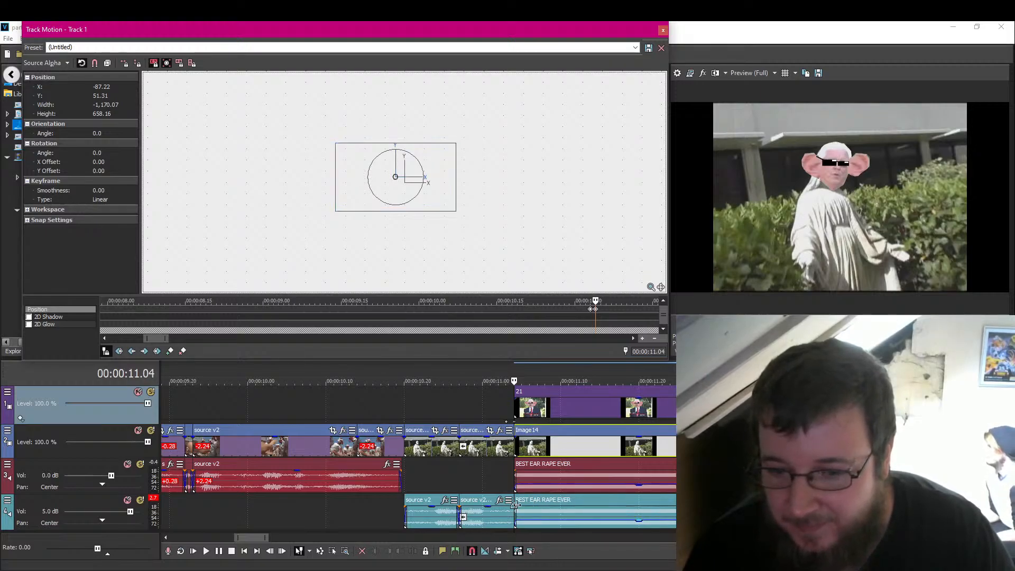
Step: Add a fade-in of about 14 frames to the BEST EAR RAPE EVER copy on track 4
drag(515, 505, 626, 505)
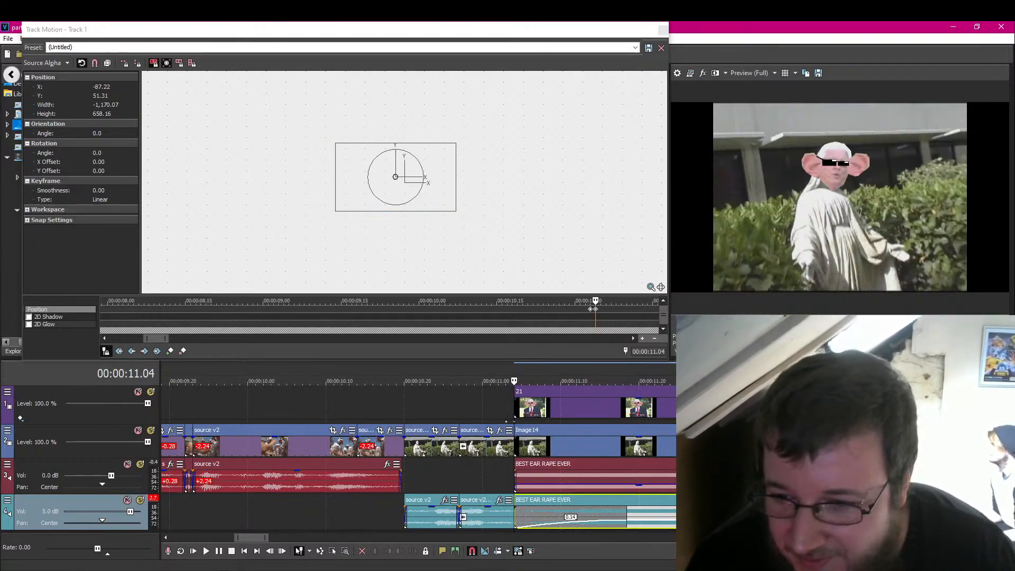
Step: Keyframe the track 1 face at 00:00:11.19, enlarging it to about 2,190 × 1,232
click(631, 415)
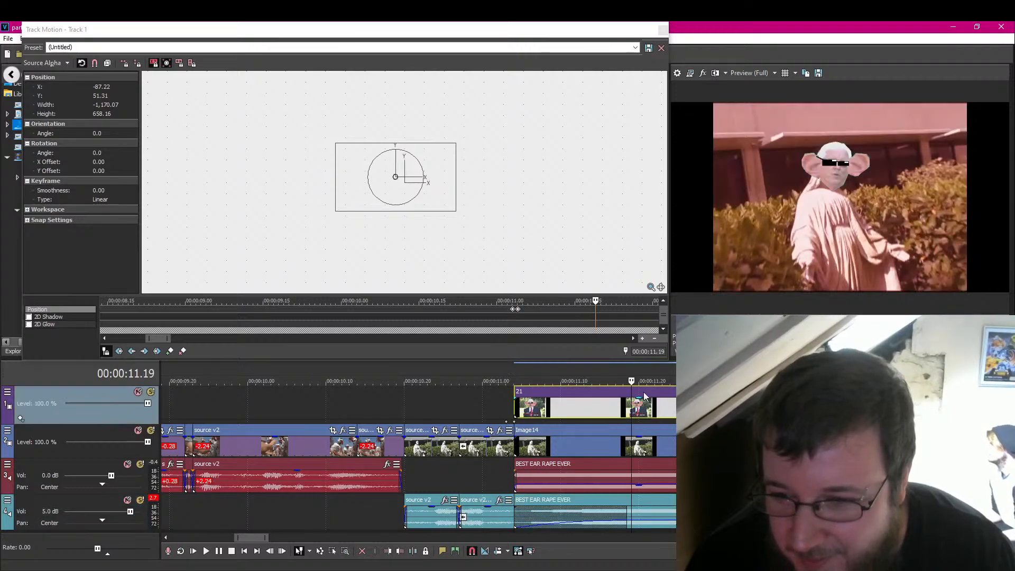
drag(333, 147, 293, 98)
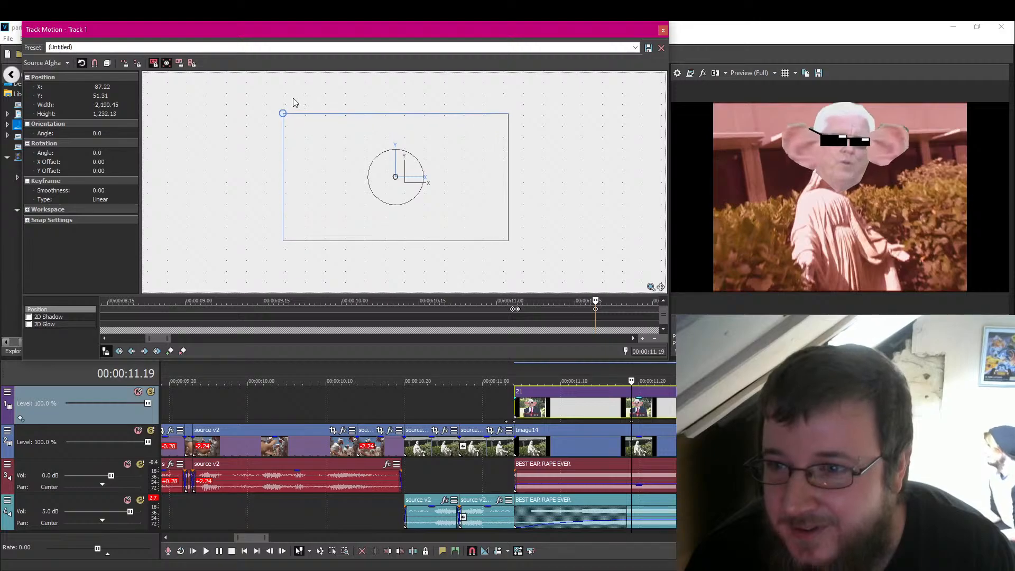
click(662, 30)
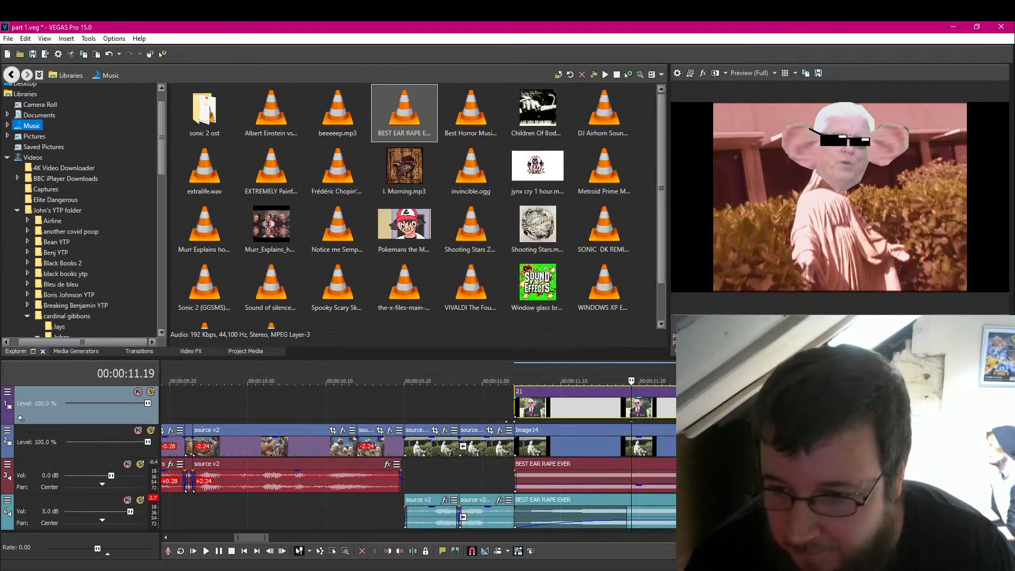
Step: Play the statue section from 00:00:10.21 to review the growing face and the faded-in audio
key(space)
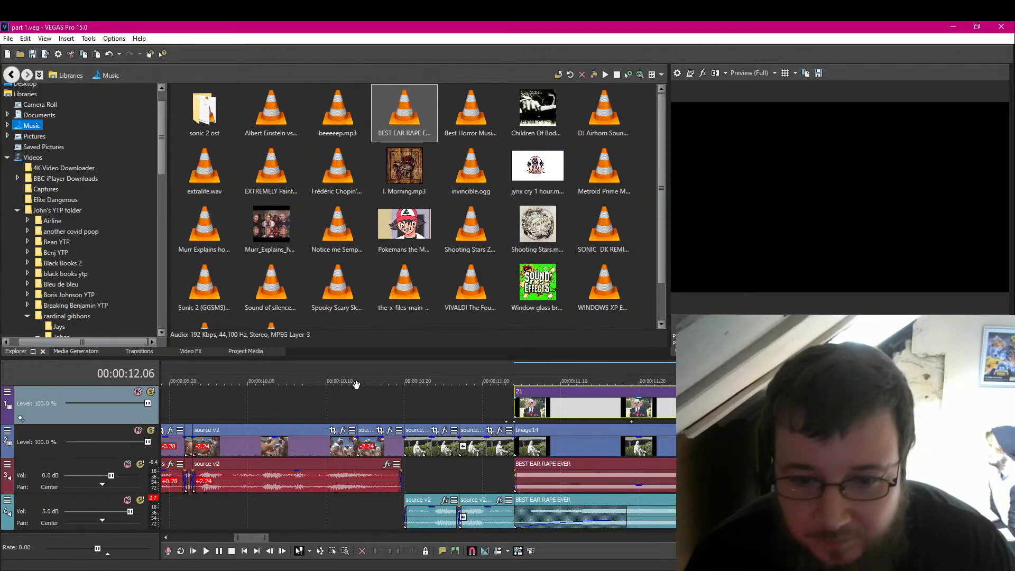
click(412, 404)
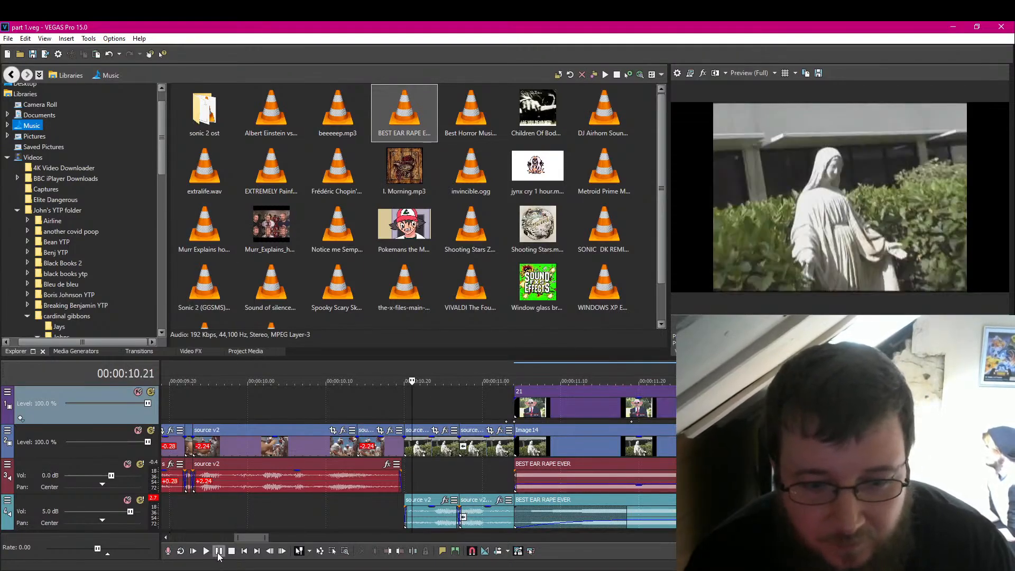
click(218, 552)
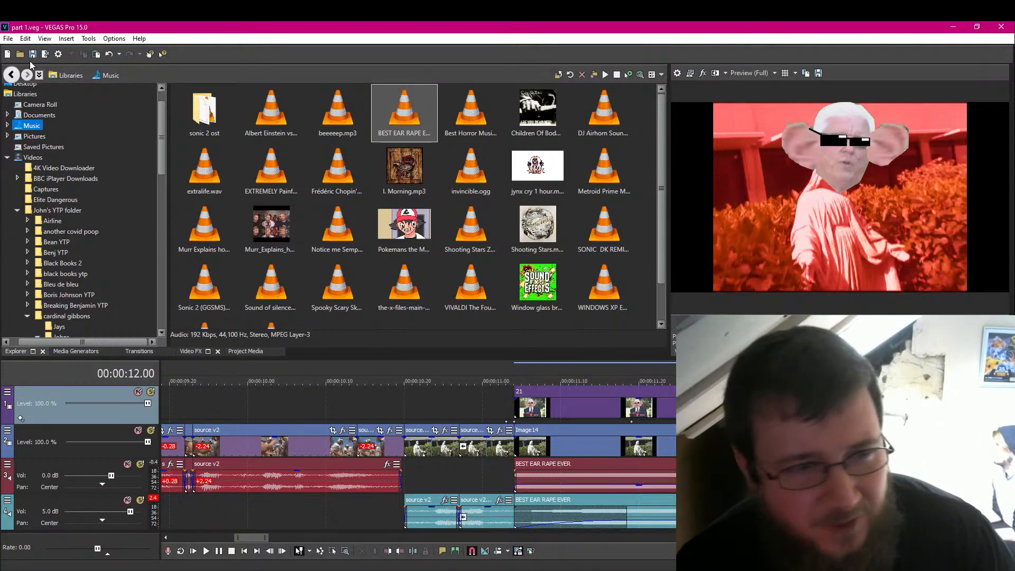
Step: Bring the start of the source v2 clip that follows the stills back to about 00:00:12.18
scroll(506, 422, down, 3)
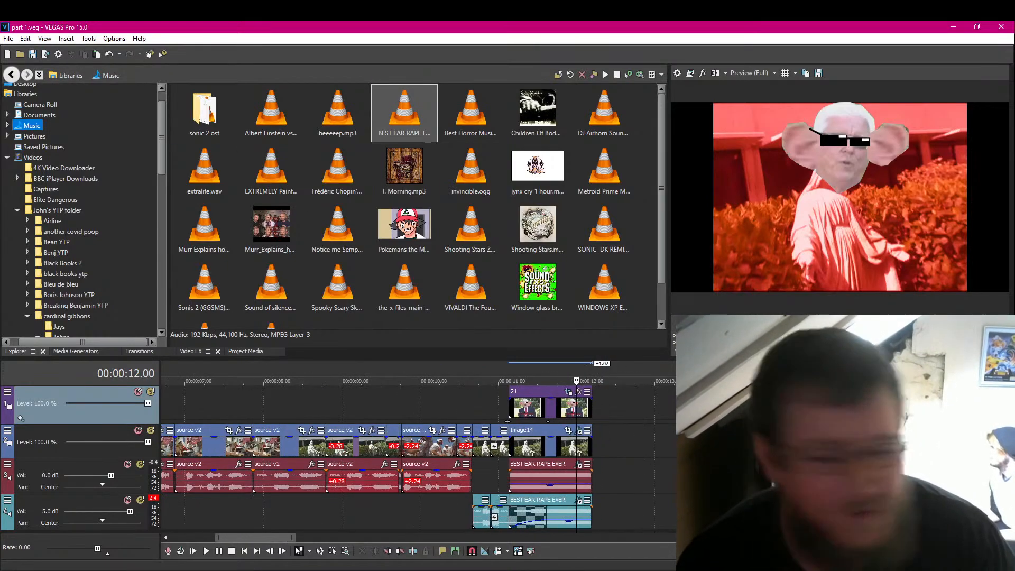
scroll(506, 422, down, 3)
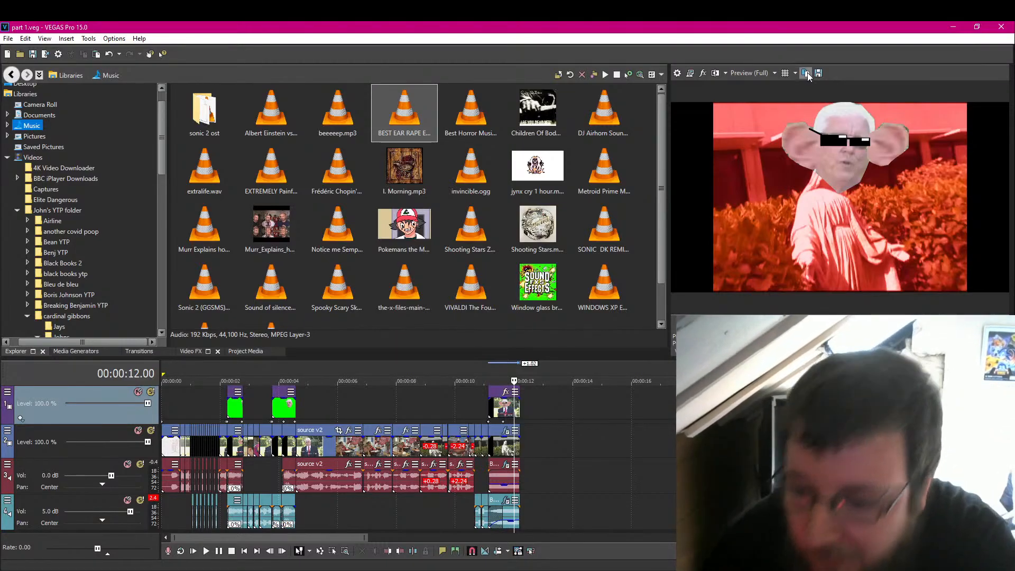
drag(671, 441, 532, 441)
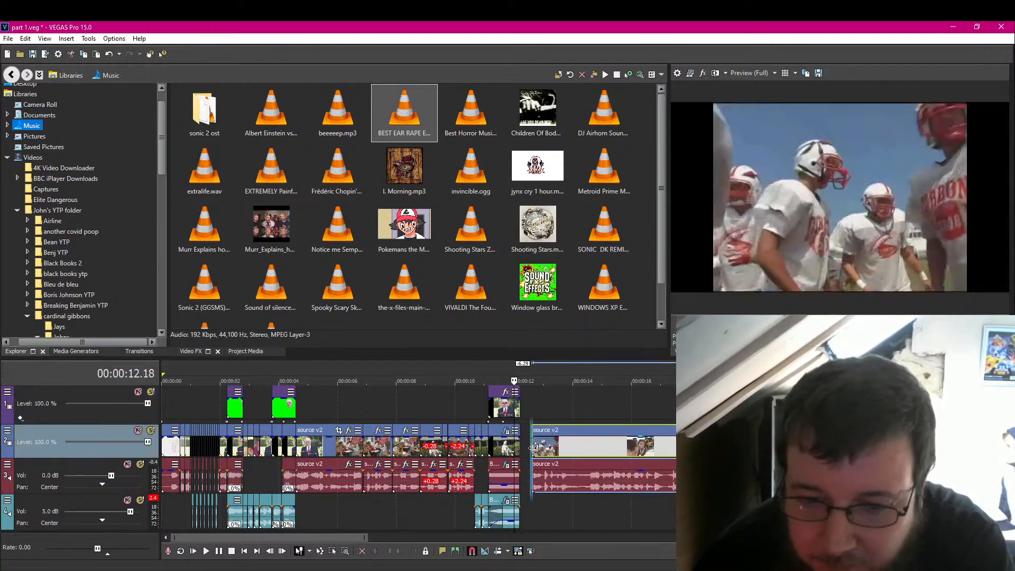
Step: Play the source v2 footage after the stills up to the gym crowd shot and replay its last part
click(219, 553)
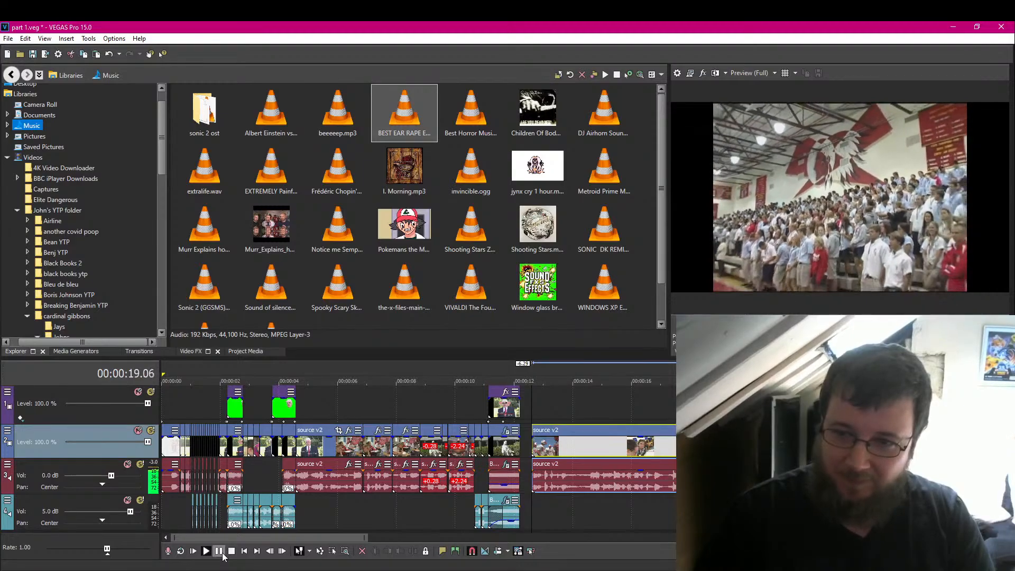
click(222, 554)
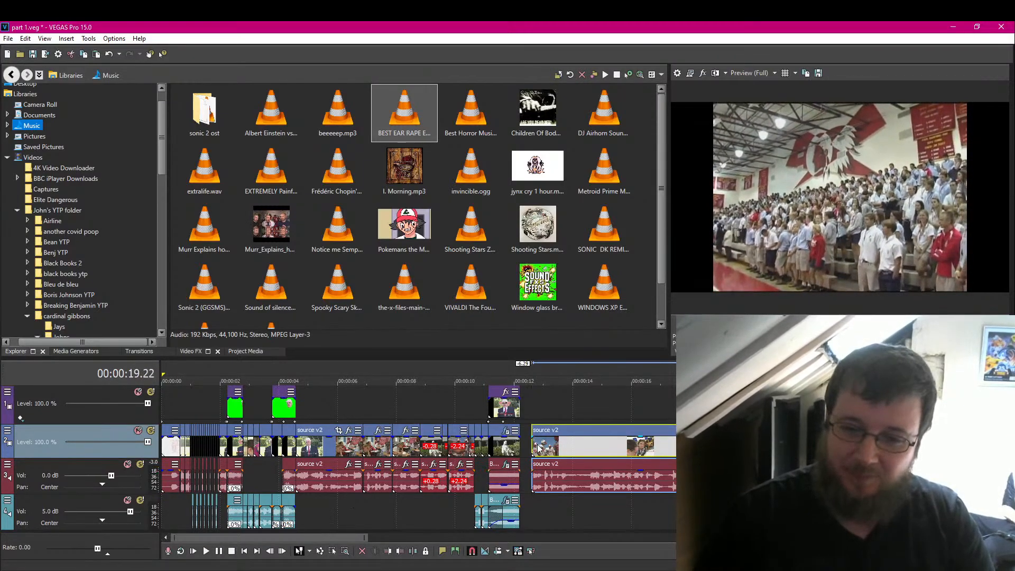
click(222, 552)
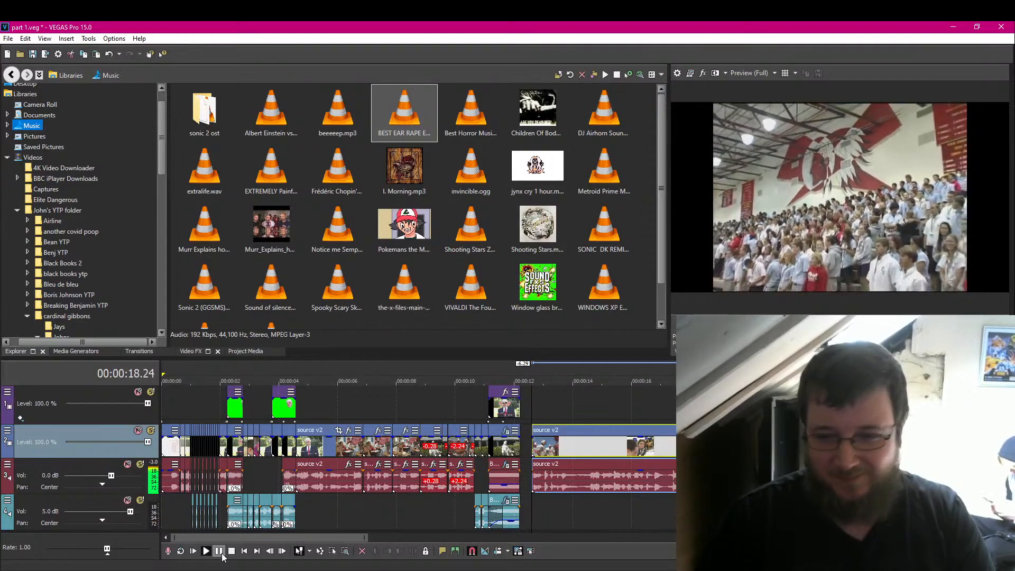
click(222, 553)
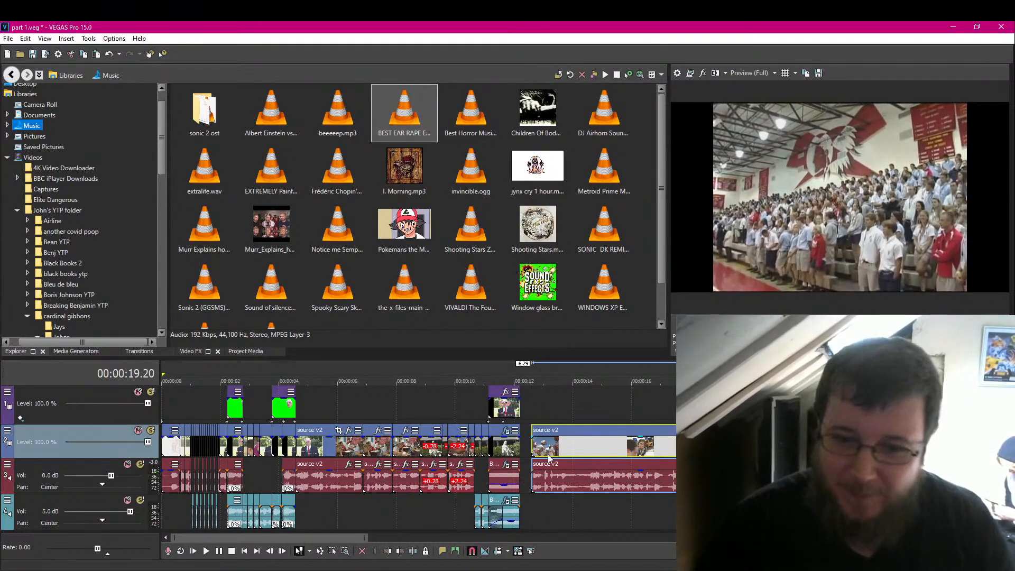
Step: Review the source v2 footage from 00:00:12.18 after the stills, including the part from about 00:00:21 onward
click(532, 444)
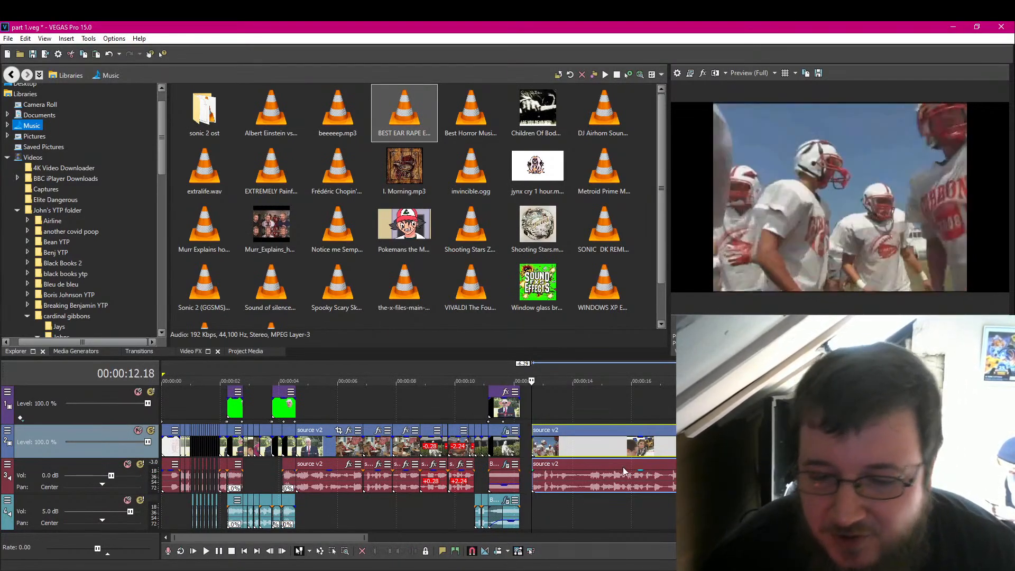
click(781, 446)
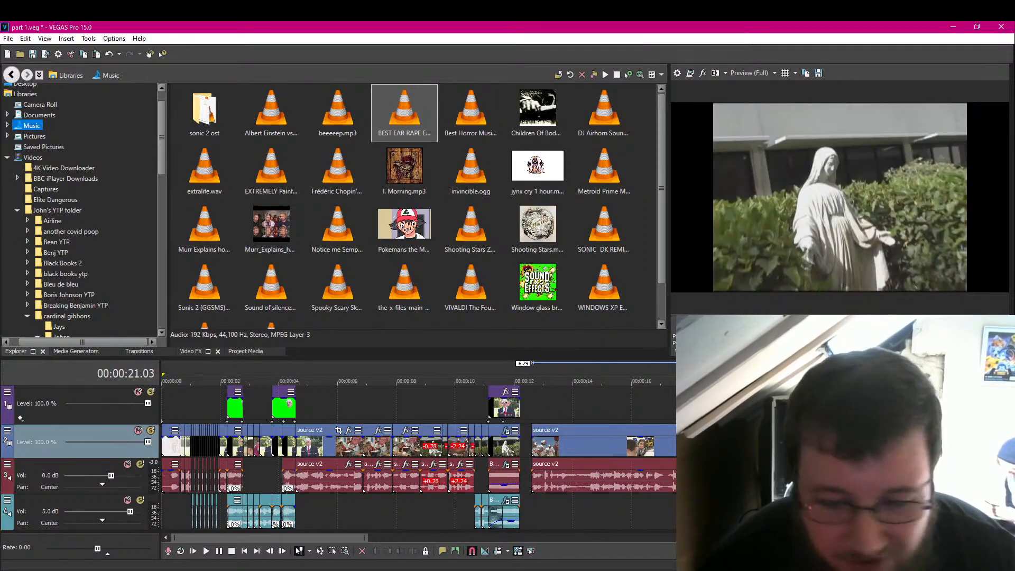
click(222, 553)
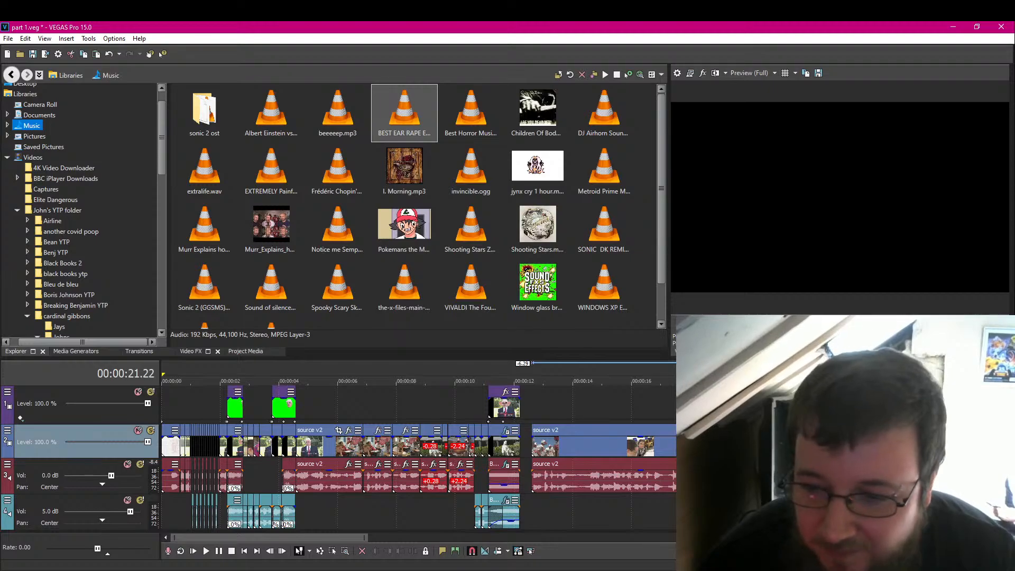
click(231, 553)
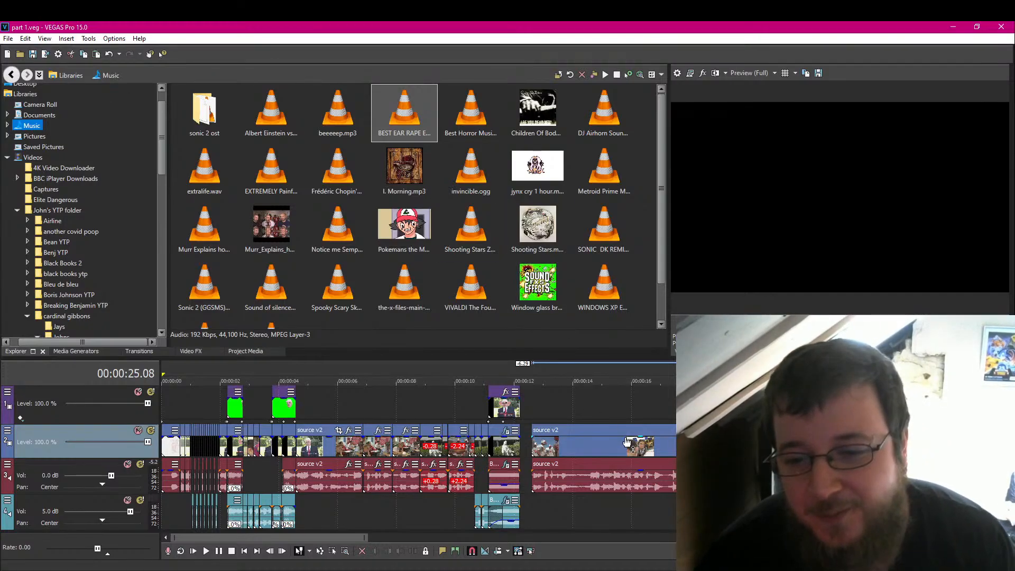
Step: Delete the remaining source v2 footage after the stills and save the project
click(629, 450)
key(Delete)
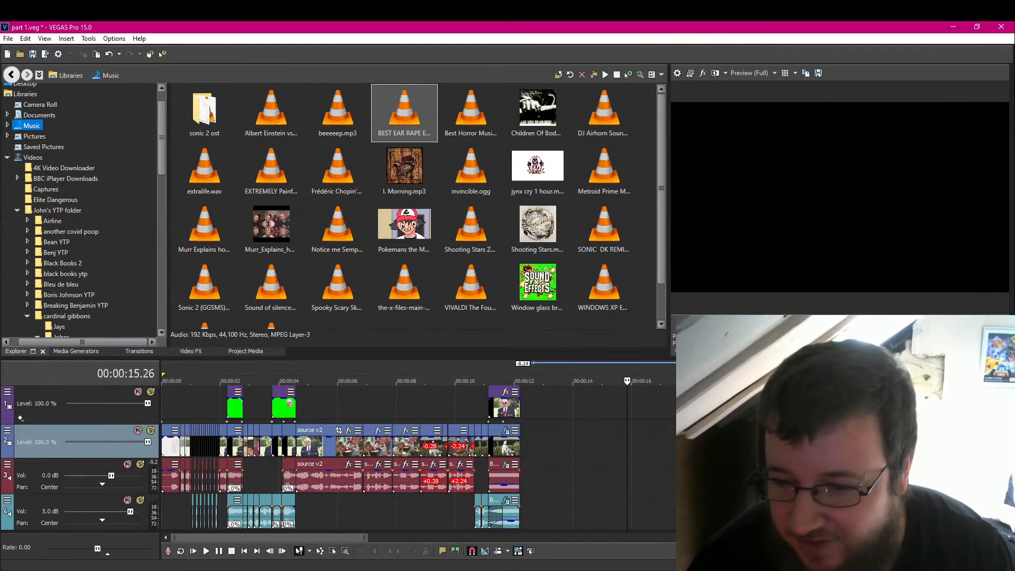
click(790, 446)
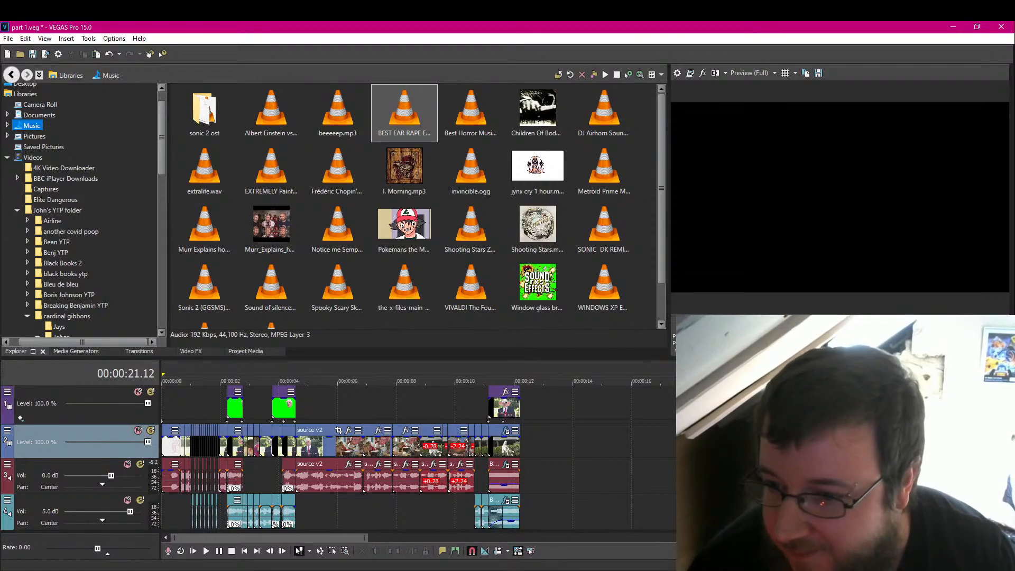
click(888, 446)
key(Delete)
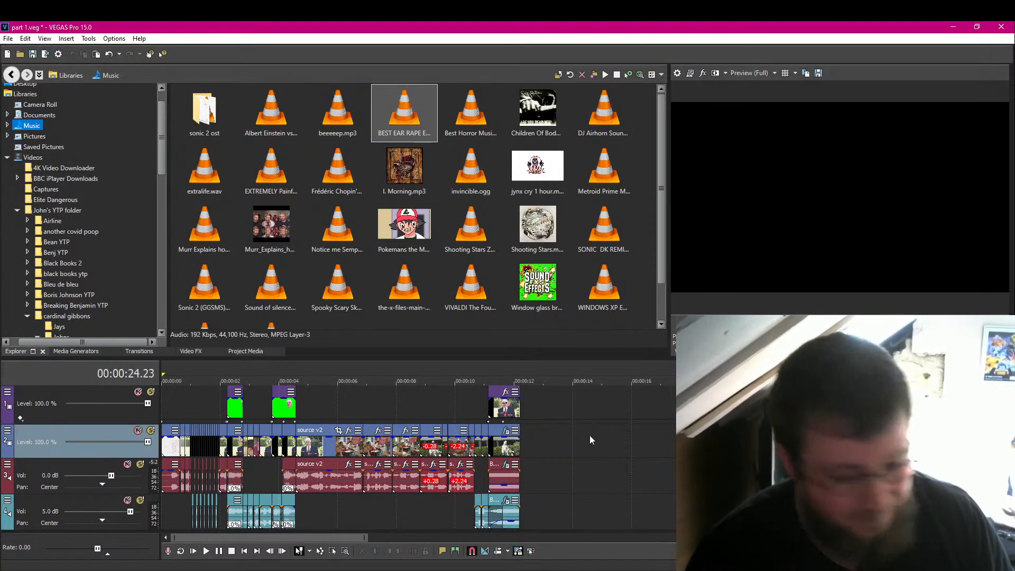
key(ctrl+s)
key(Down)
key(Up)
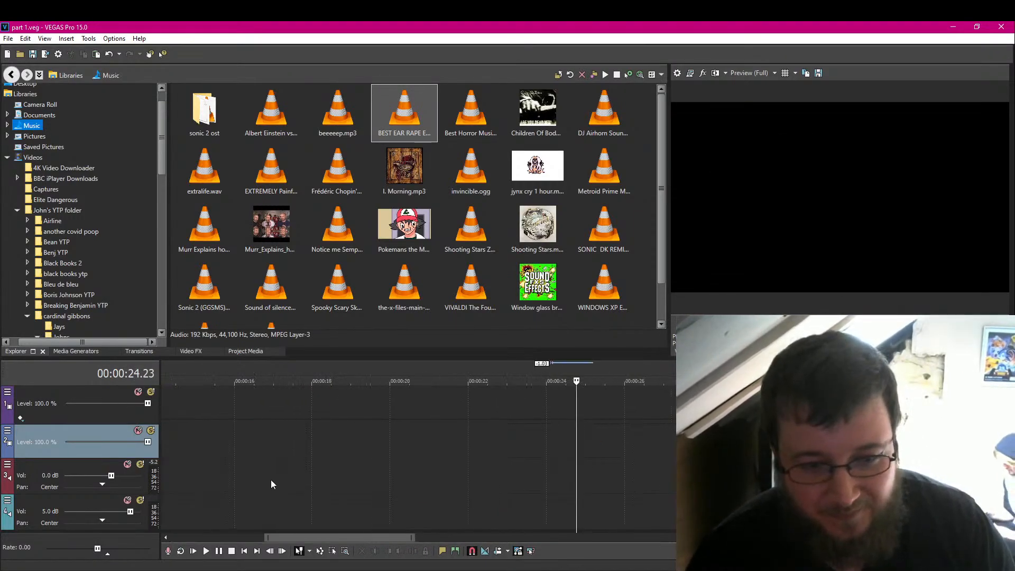
Step: Play the whole edit from the beginning to just past the stills at 00:00:12.17
click(245, 551)
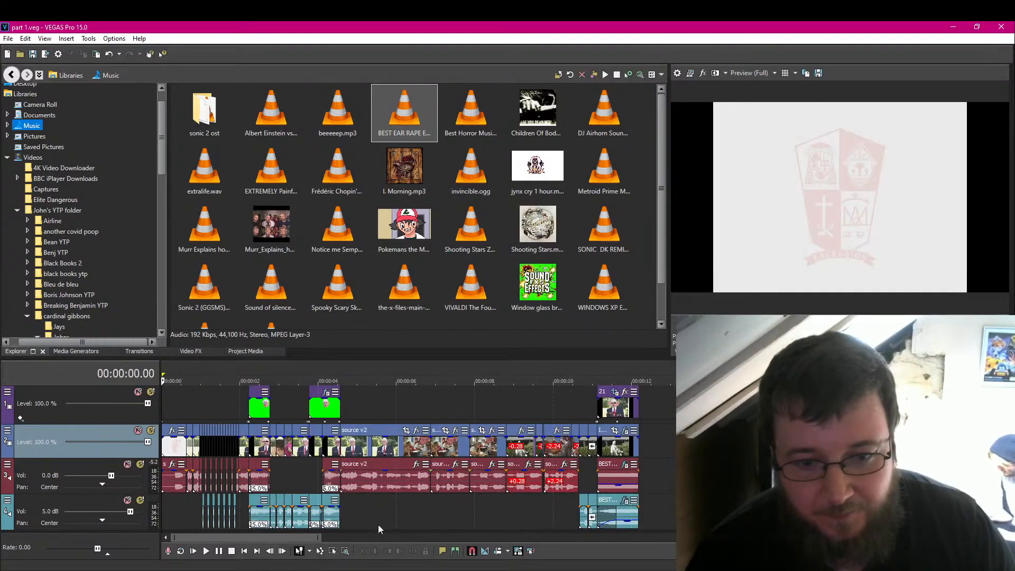
click(217, 552)
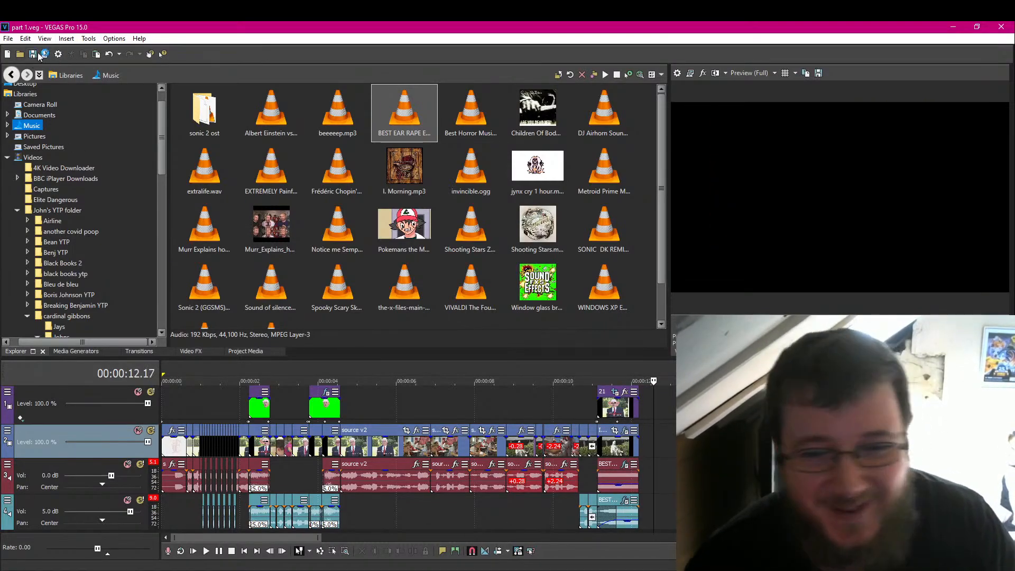
scroll(418, 455, up, 4)
scroll(418, 455, down, 3)
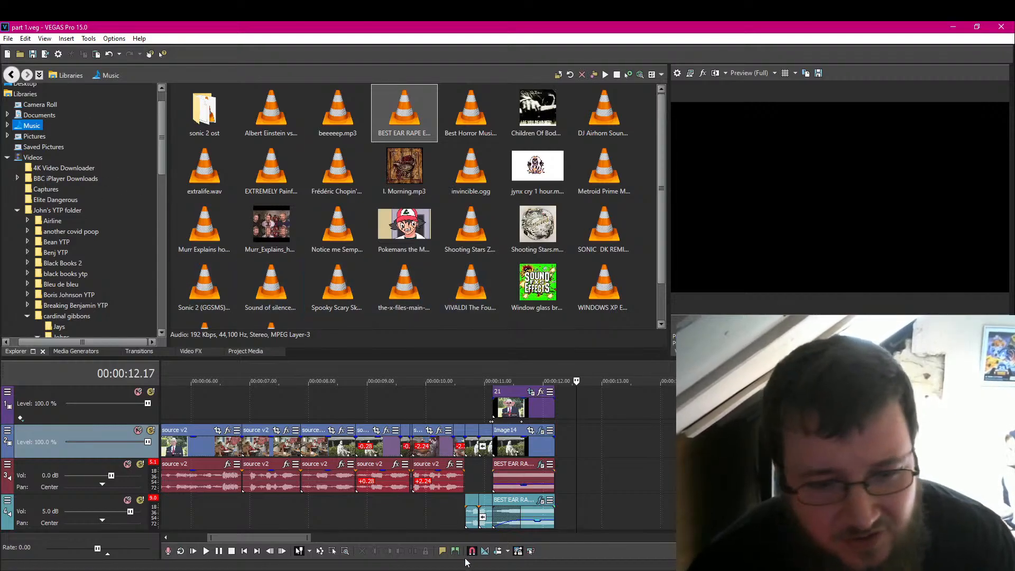
Step: Open the YTP folder in the Videos library and look over its project subfolders
drag(160, 138, 162, 123)
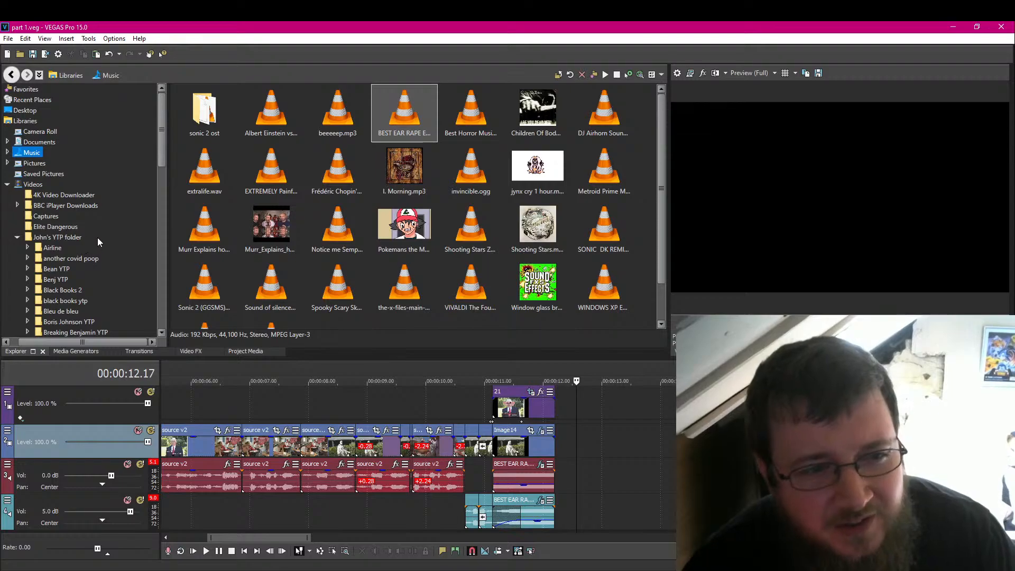
click(19, 185)
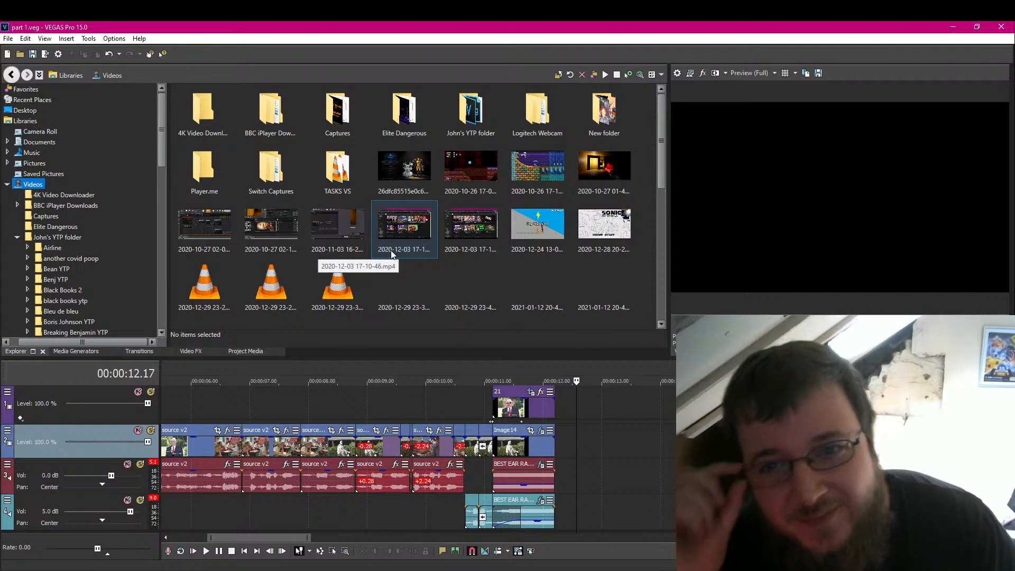
double_click(467, 106)
scroll(466, 240, down, 5)
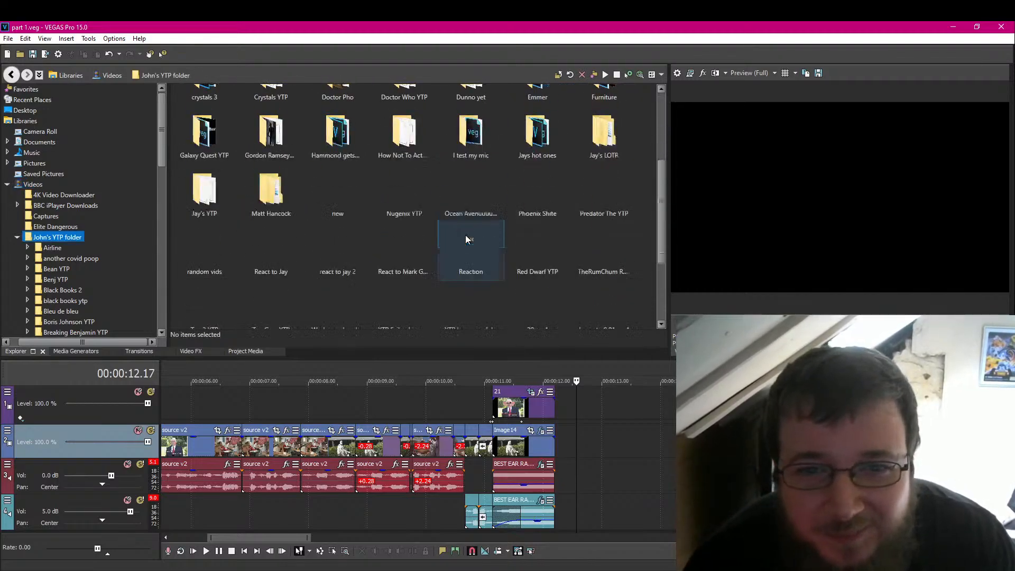
scroll(468, 227, up, 3)
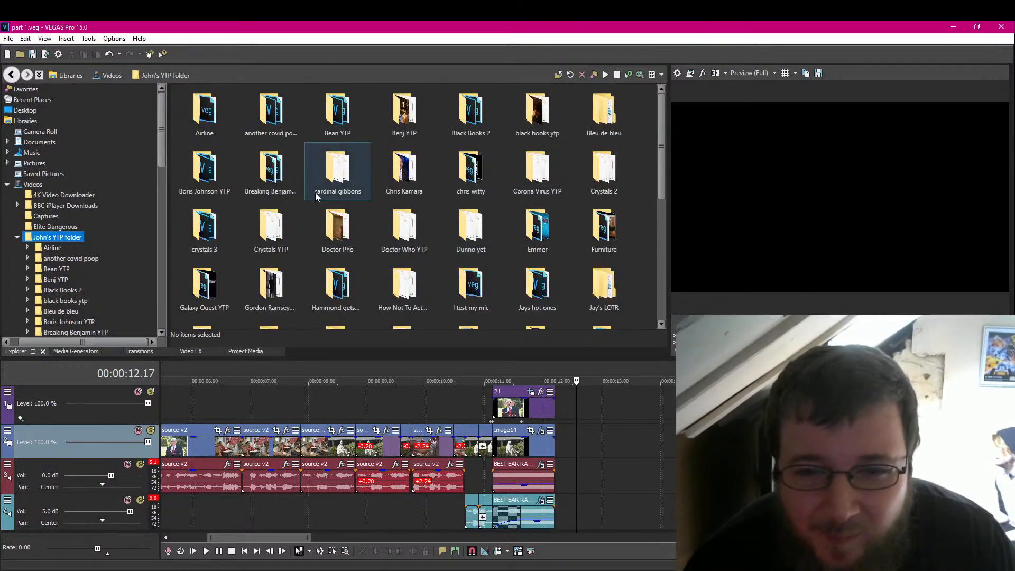
scroll(476, 254, down, 1)
scroll(479, 259, up, 1)
scroll(484, 267, down, 1)
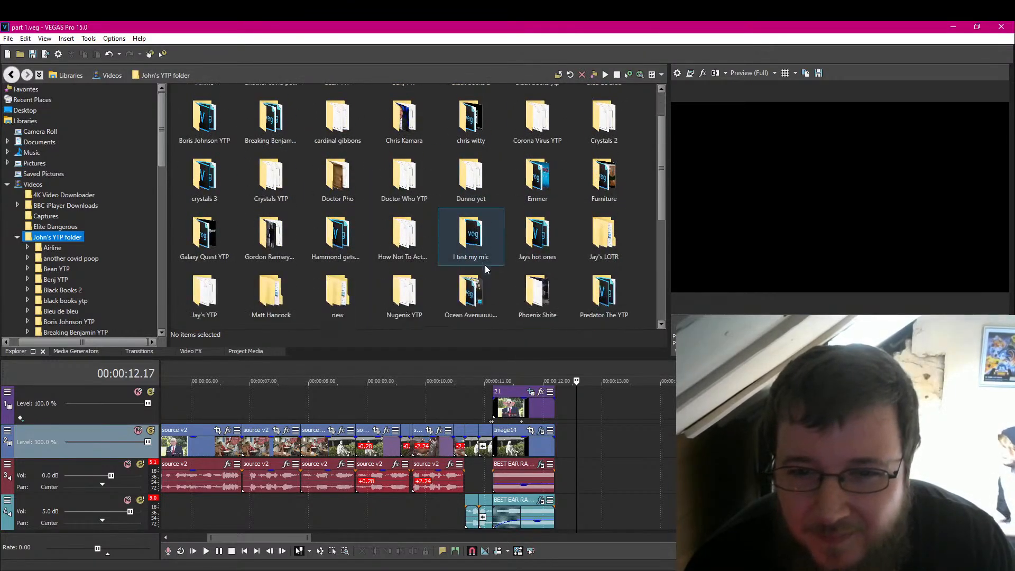
scroll(487, 270, up, 1)
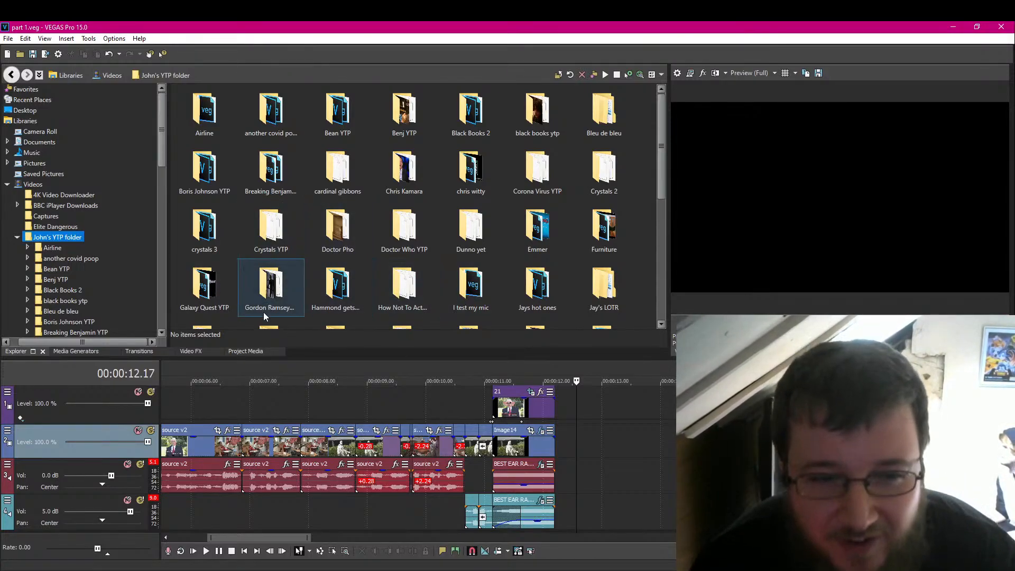
Step: Look into the cardinal gibbons folder and examine the other project folders and videos in the YTP folder
double_click(344, 174)
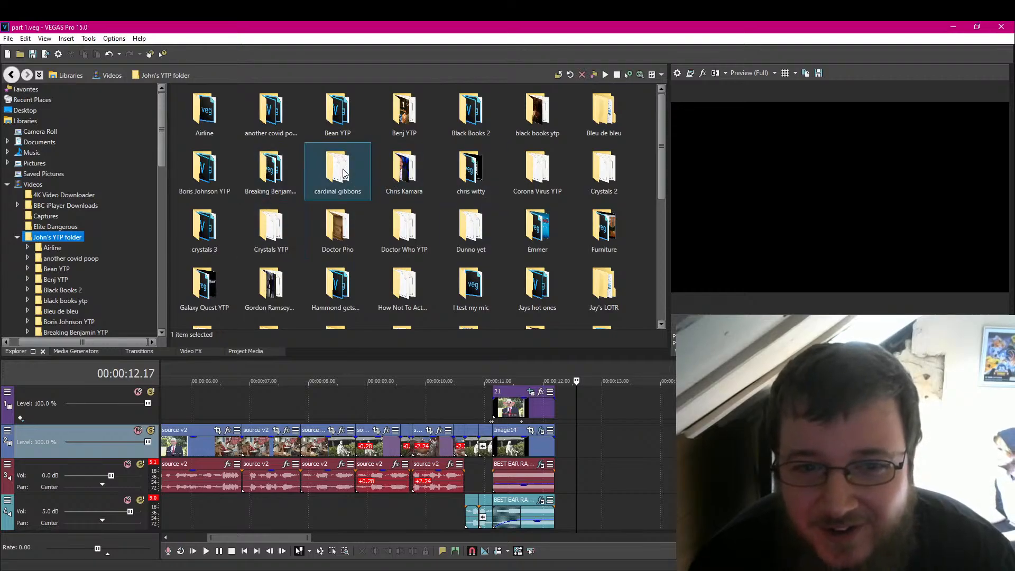
click(13, 74)
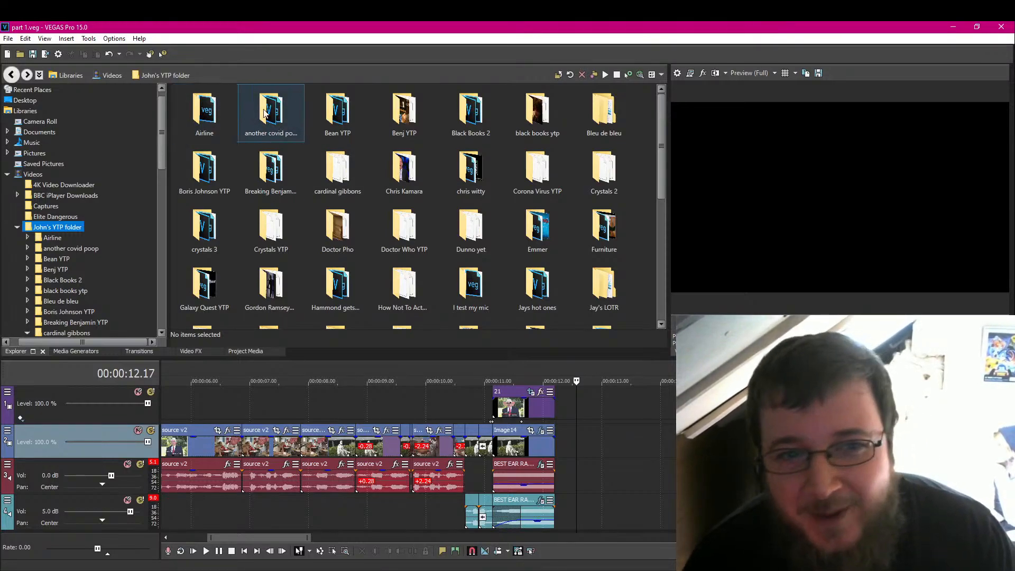
click(288, 120)
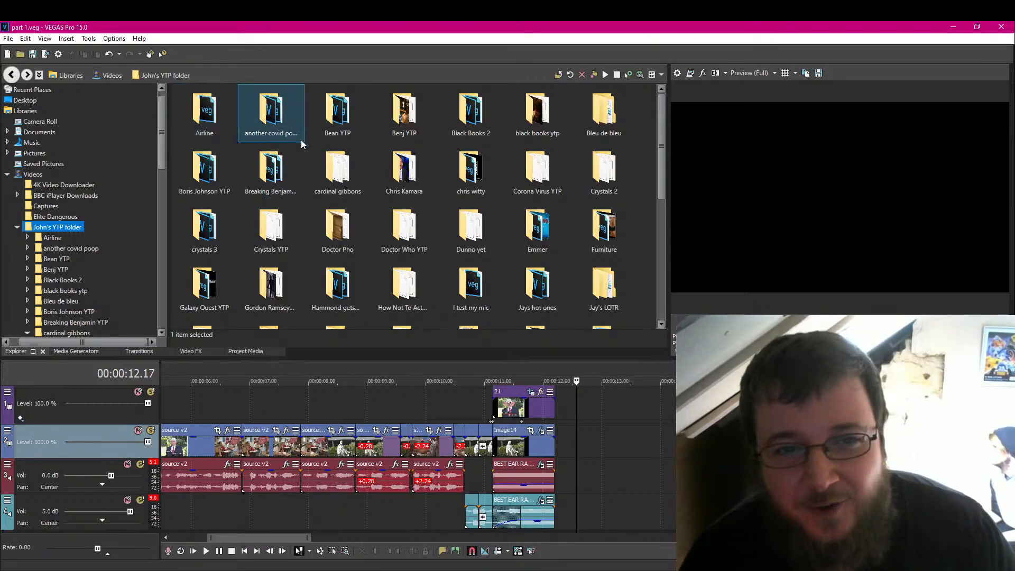
click(348, 117)
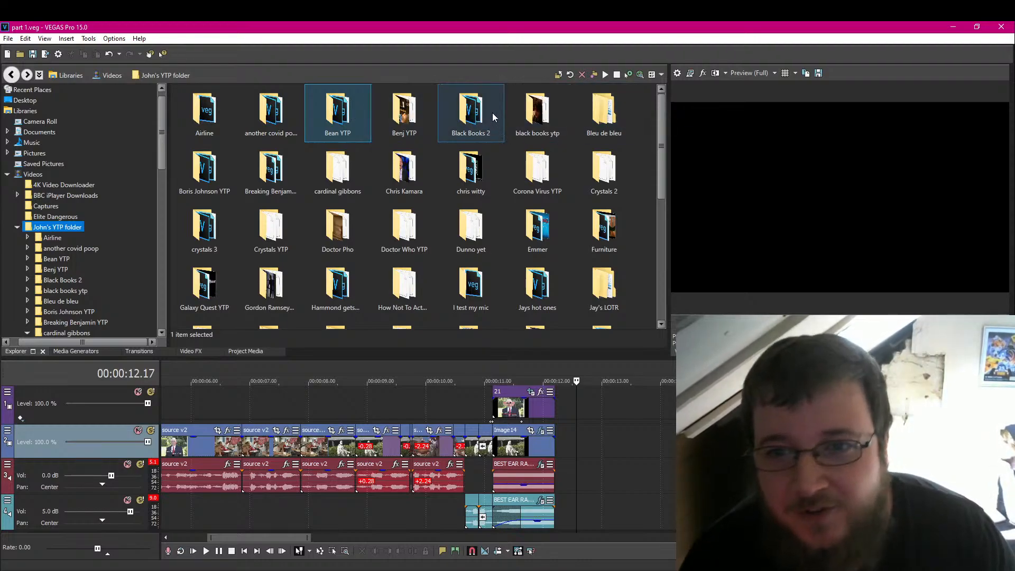
click(612, 121)
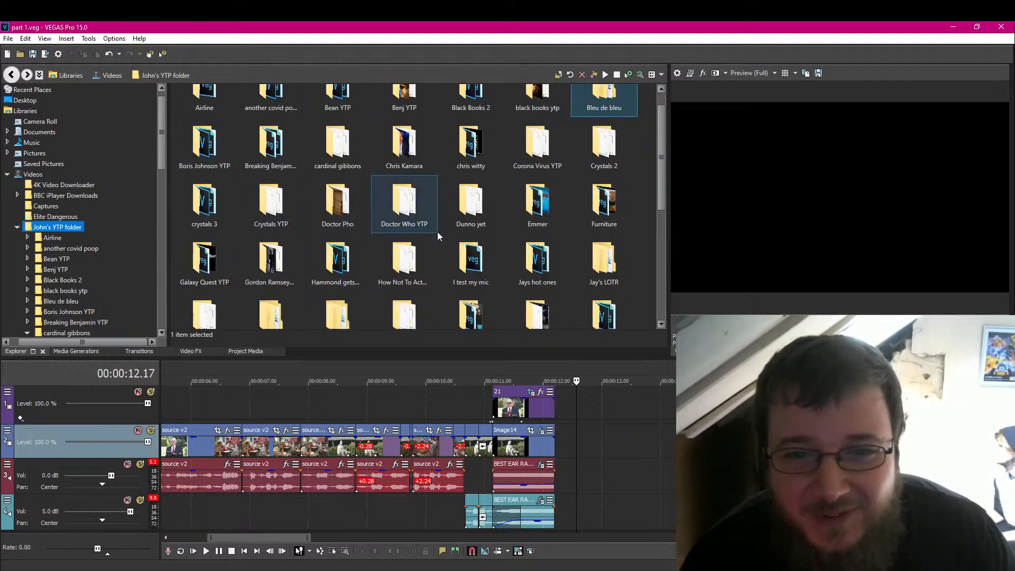
scroll(437, 231, down, 3)
scroll(436, 226, down, 2)
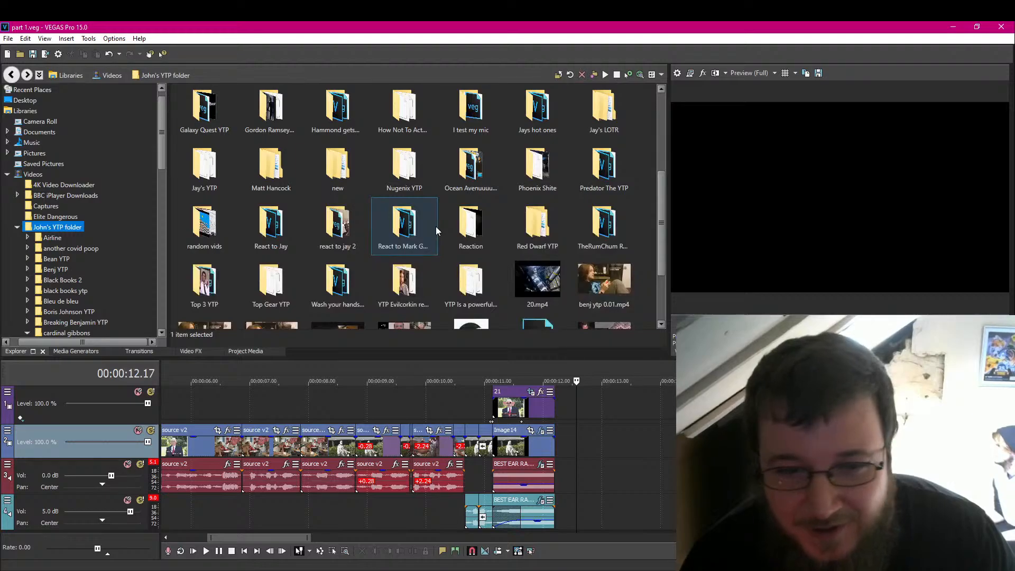
scroll(435, 227, down, 1)
scroll(436, 226, up, 1)
scroll(436, 226, down, 1)
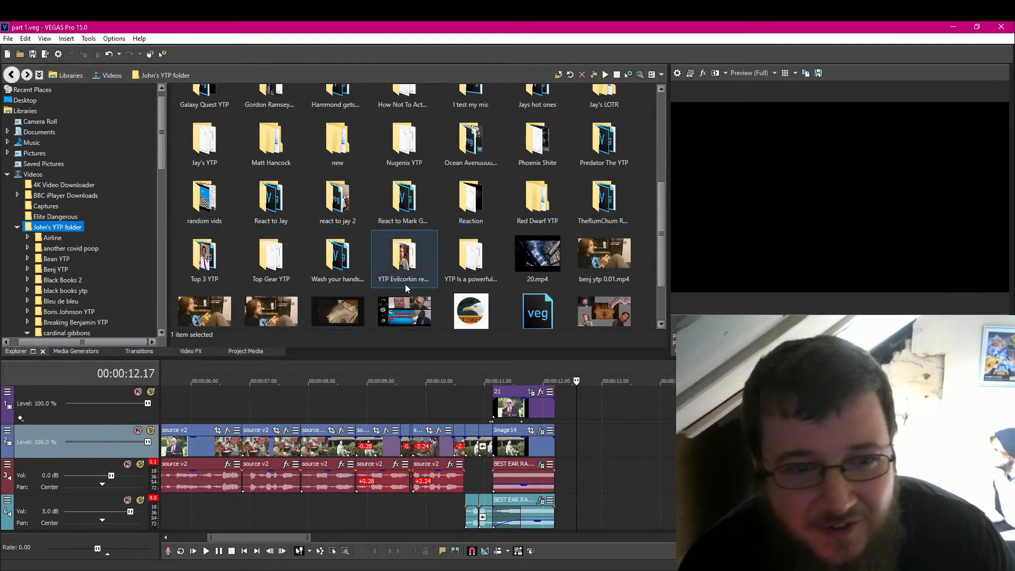
scroll(405, 284, down, 1)
scroll(405, 288, up, 3)
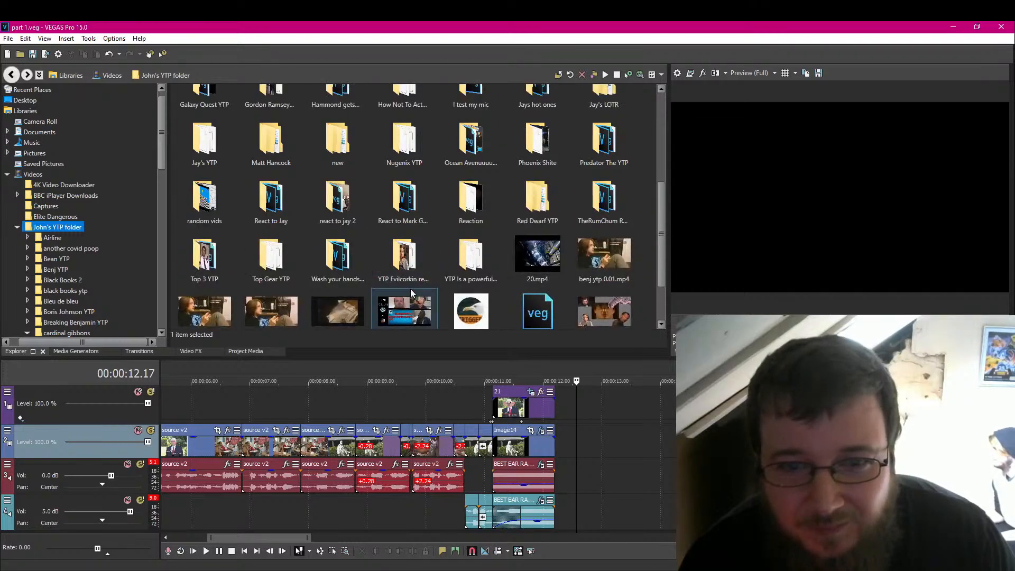
scroll(426, 281, up, 2)
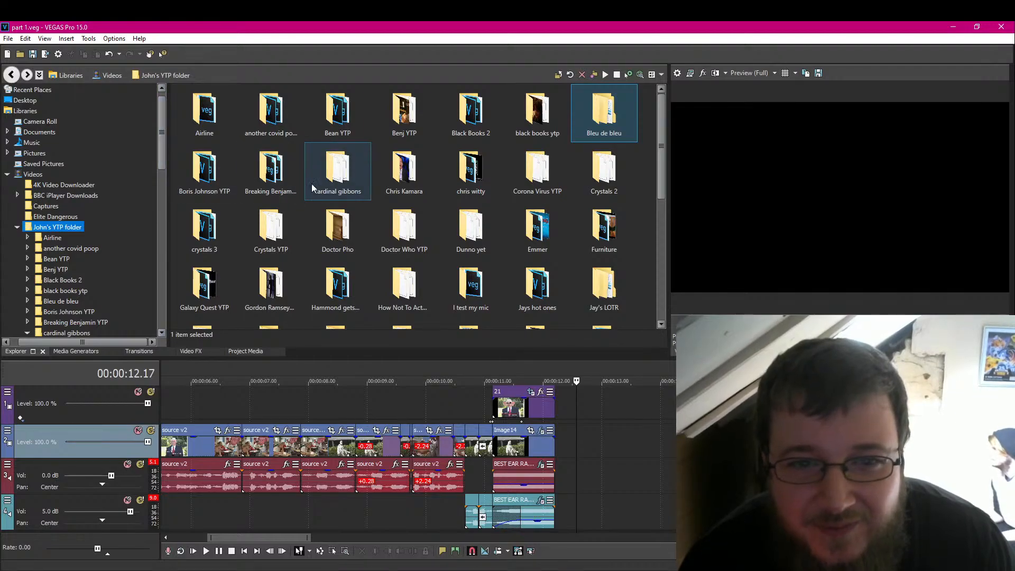
Step: Add source v2.mp4 from the cardinal gibbons folder to the timeline directly after the stills
click(339, 175)
double_click(339, 175)
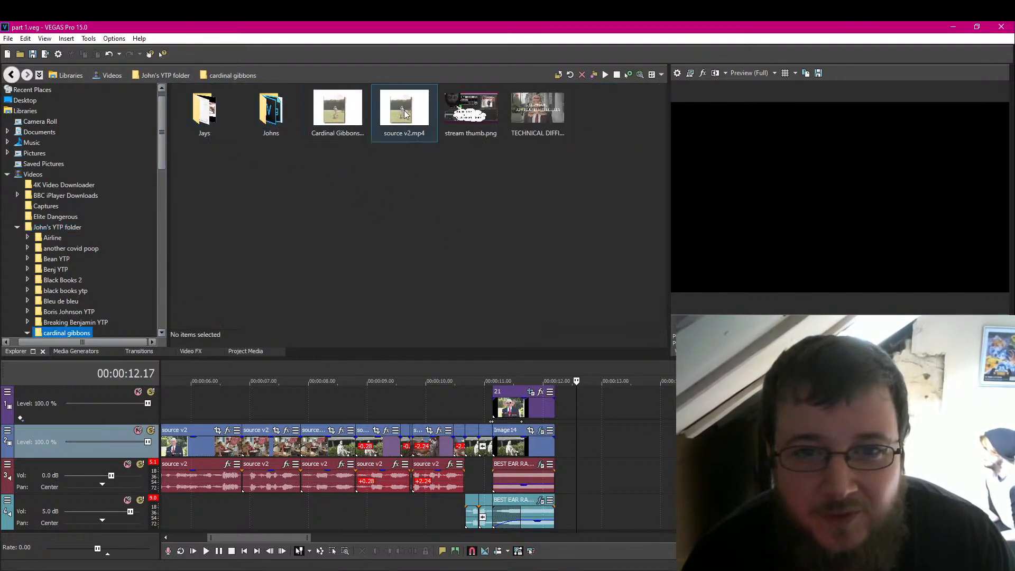
drag(393, 111, 603, 449)
click(655, 445)
scroll(395, 447, down, 10)
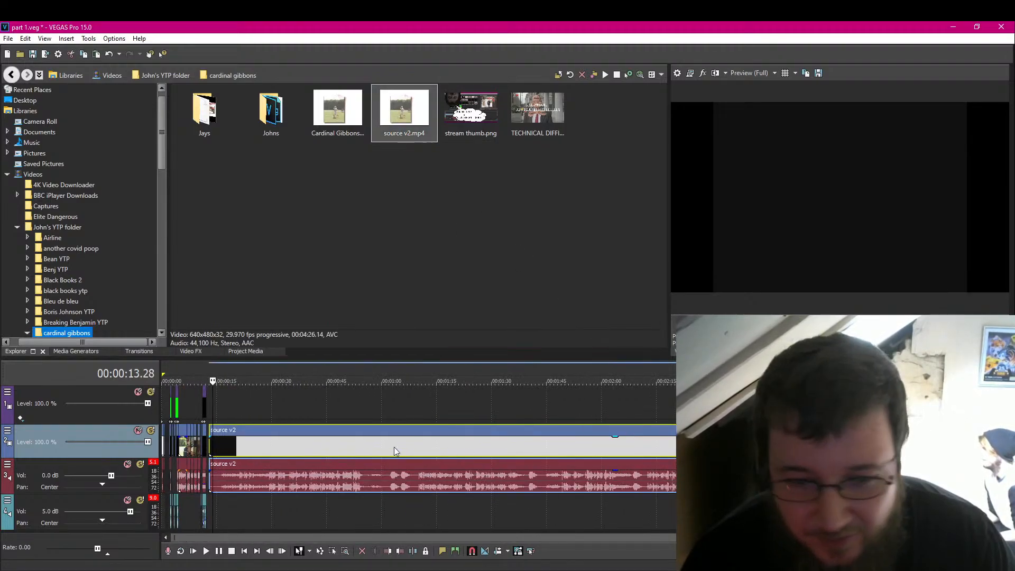
Step: Play the new source v2 clip from 00:00:43.20 to find the cut, and trim its start to 00:01:01.17
click(322, 452)
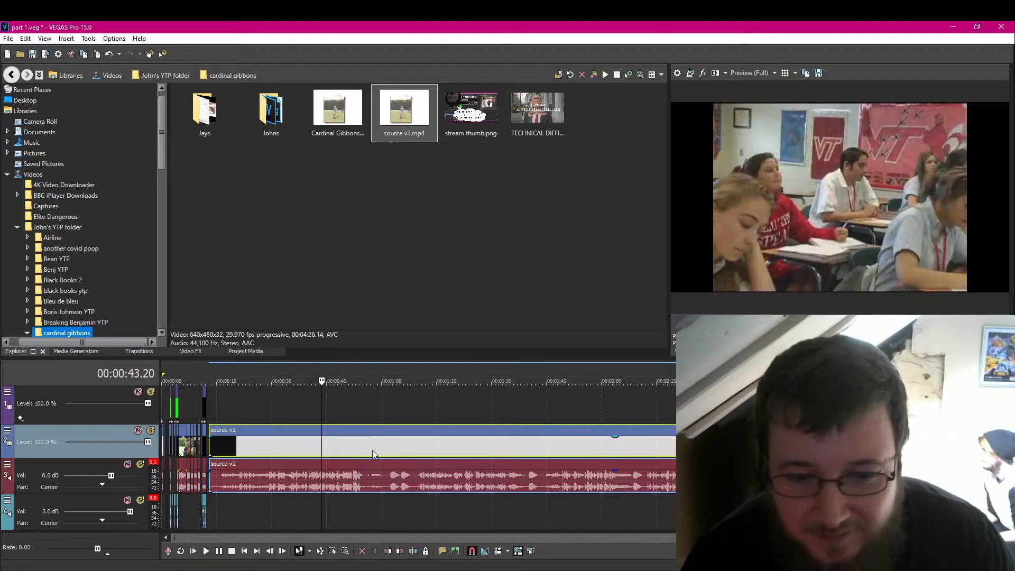
click(219, 551)
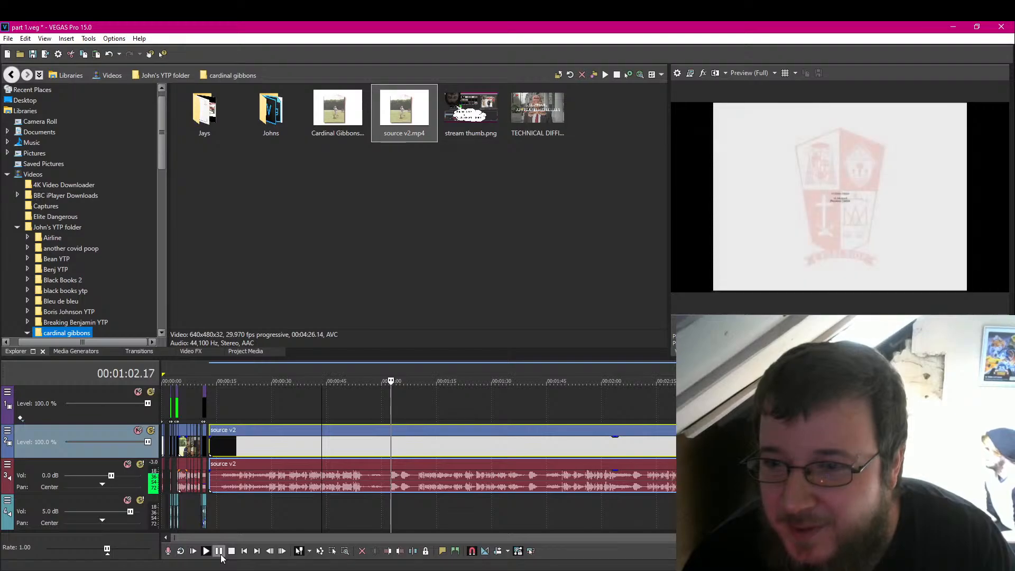
click(220, 552)
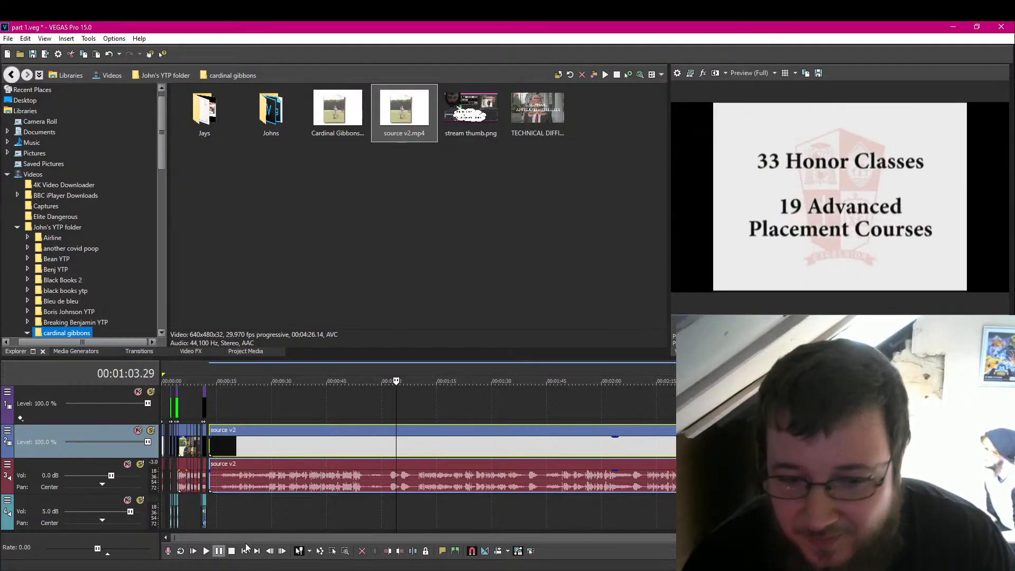
click(388, 449)
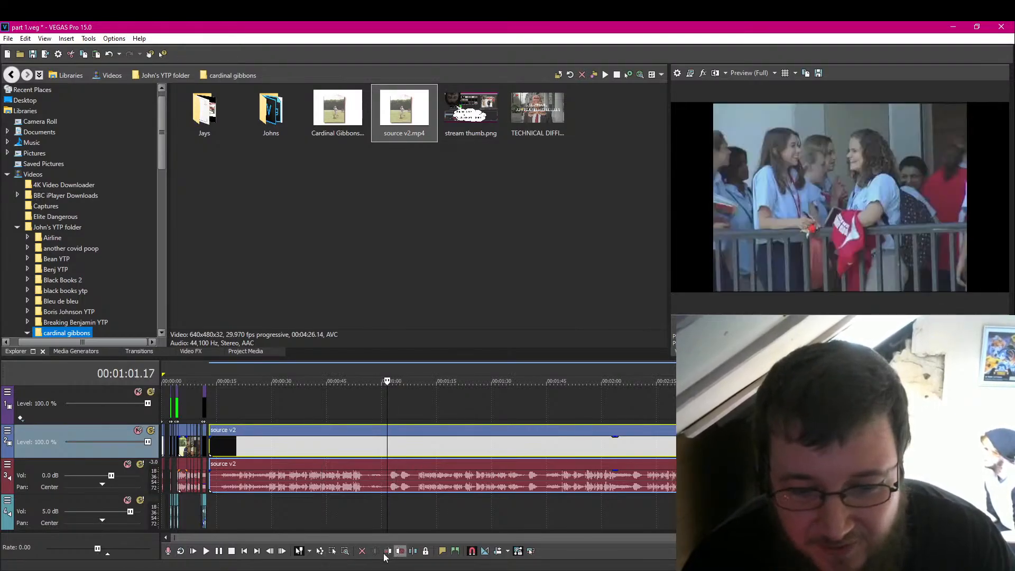
click(401, 551)
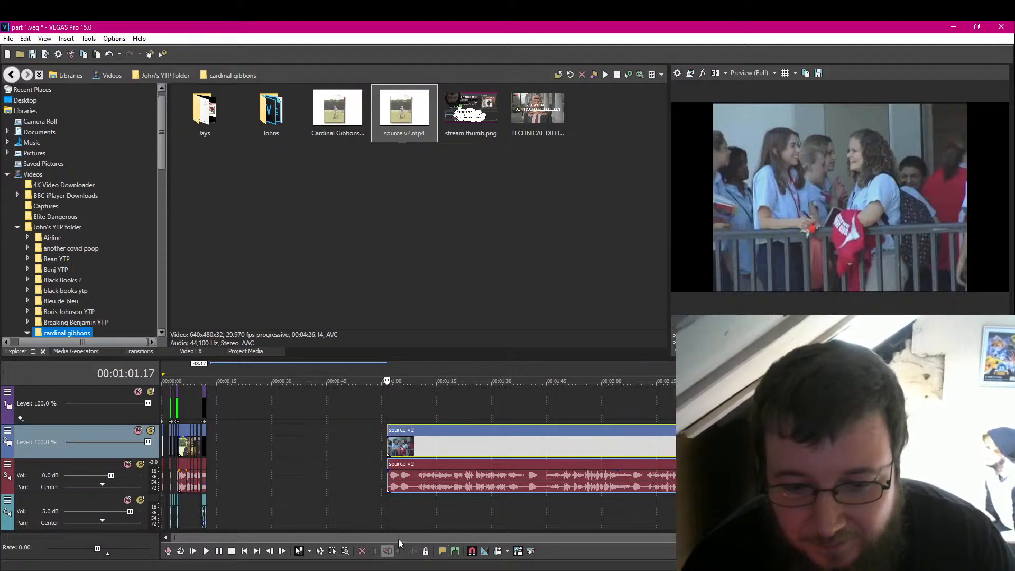
Step: Play the trimmed source v2 clip from 00:01:01.17 up to the man's interview at about 00:01:21
click(219, 552)
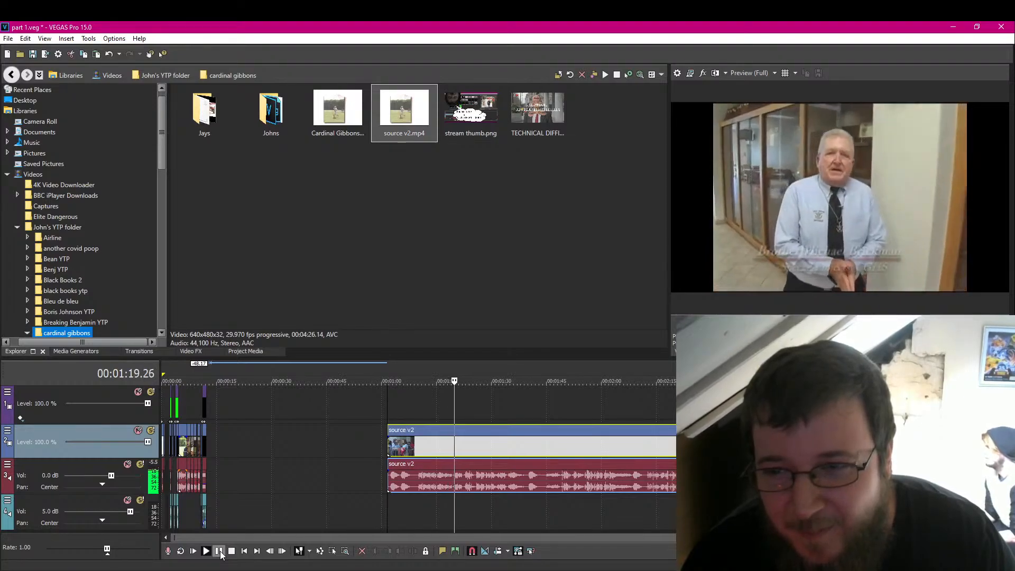
click(219, 551)
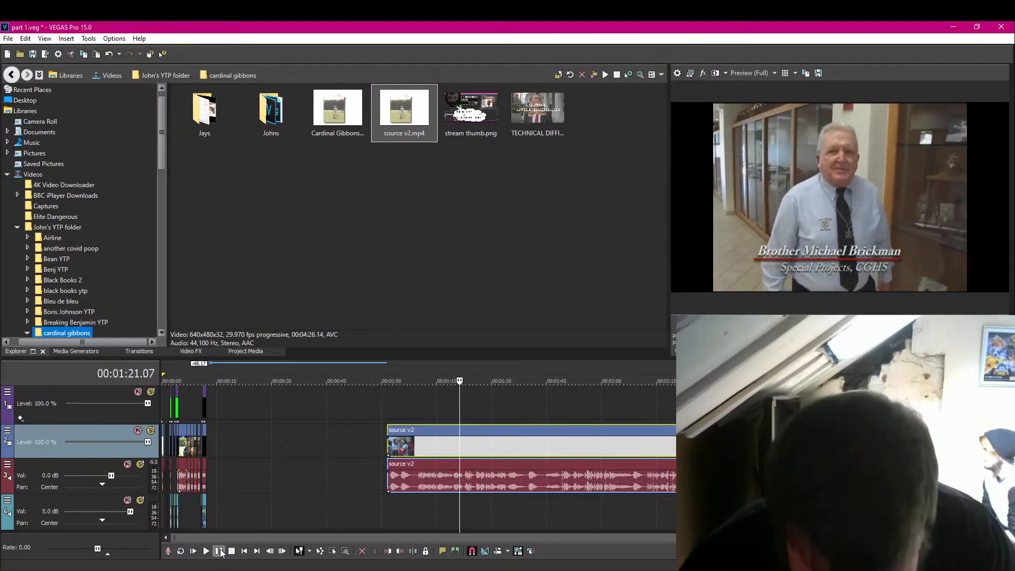
Step: Play the trimmed source v2 clip from its opening title cards and again from about 00:01:10, checking the classroom shots before the man's interview
scroll(416, 508, up, 5)
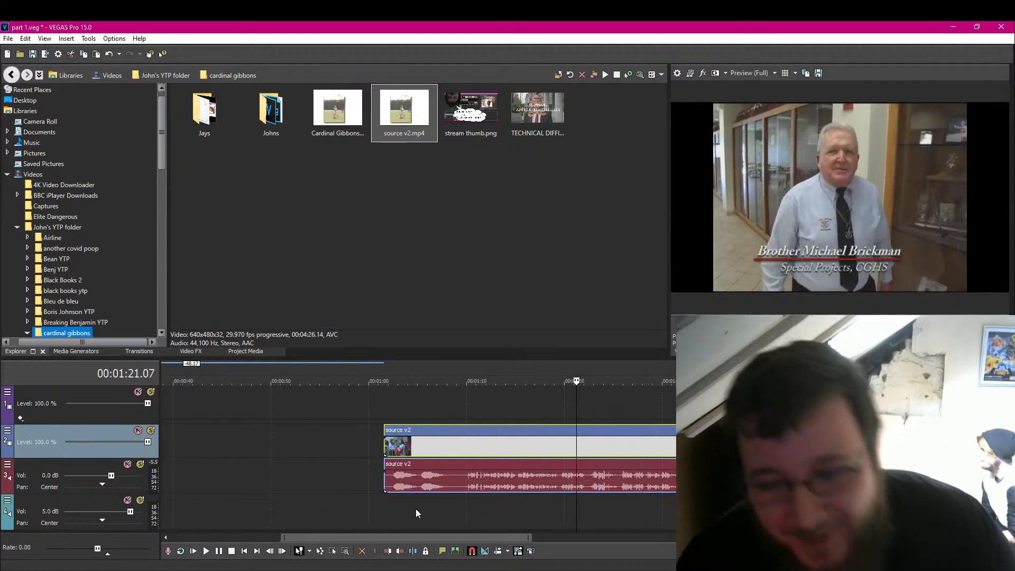
click(204, 506)
click(219, 552)
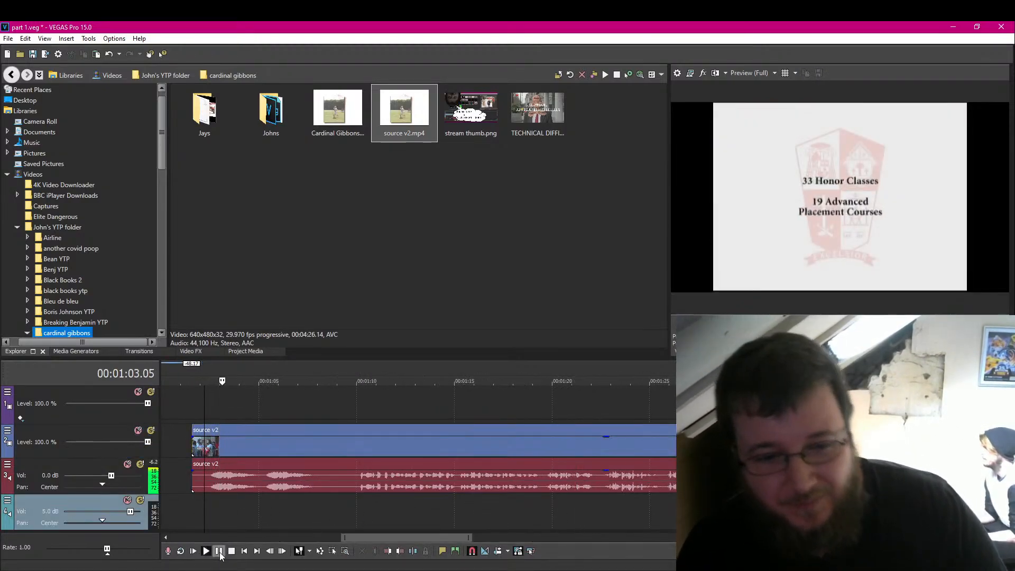
click(220, 551)
click(366, 510)
click(219, 552)
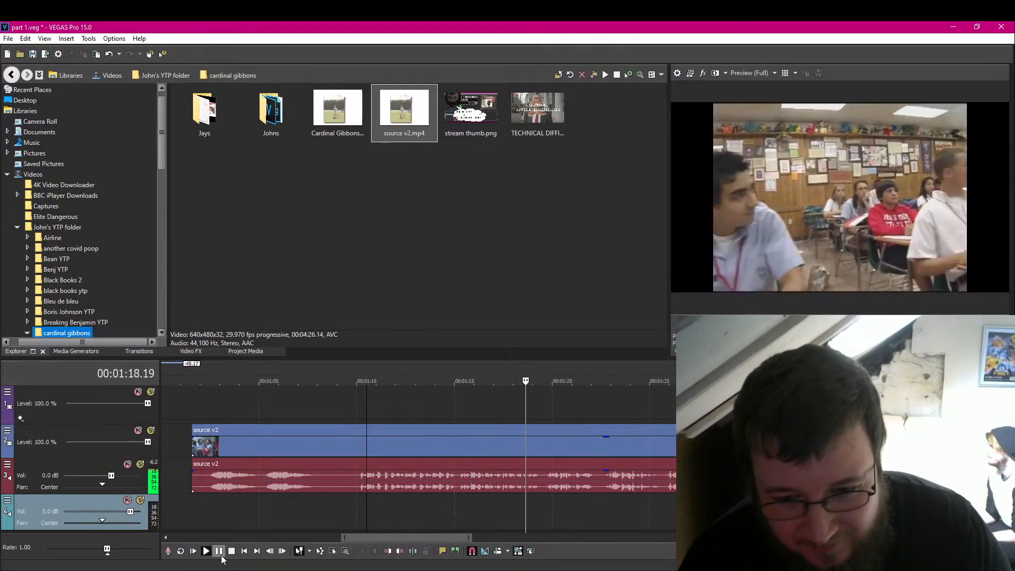
key(k)
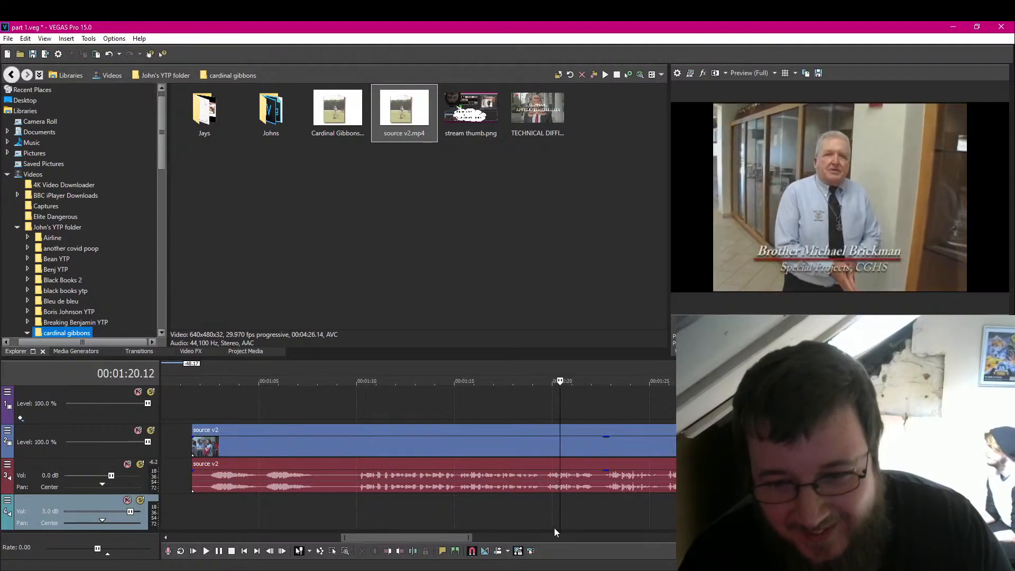
key(j)
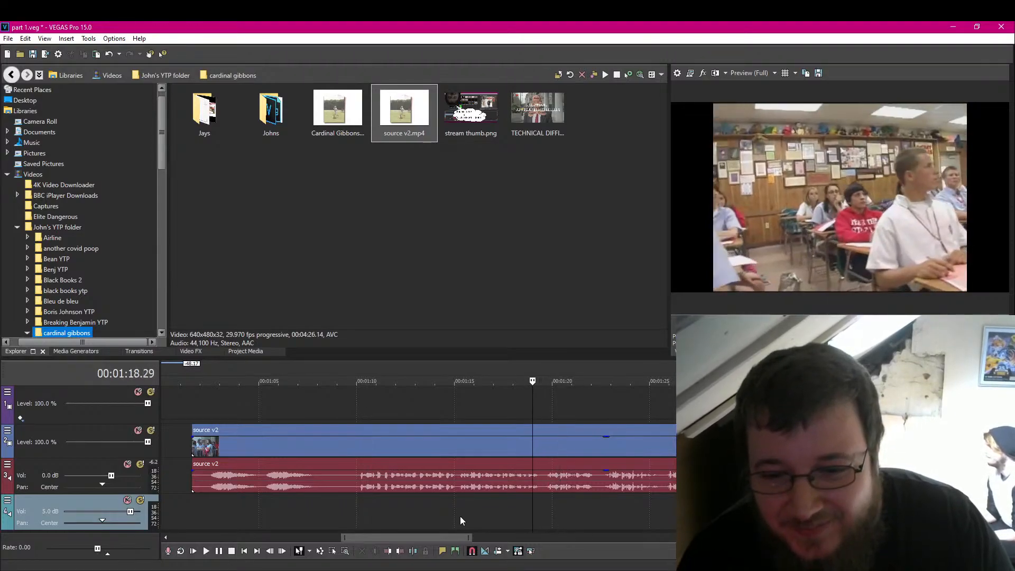
key(k)
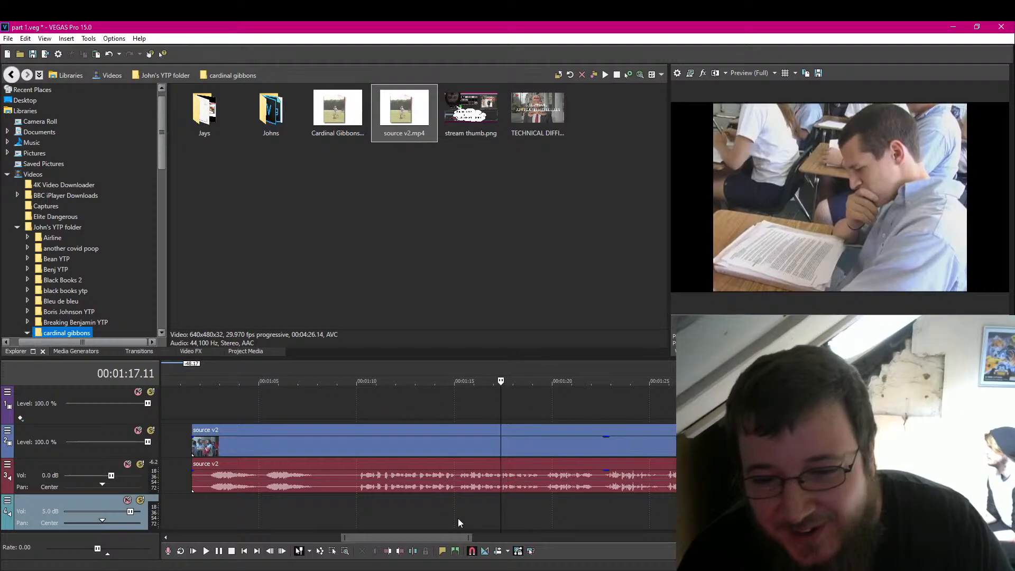
key(Left)
key(Right)
key(Right)
key(Right)
key(Right)
key(Right)
key(Right)
key(Right)
key(Right)
key(Right)
key(Right)
key(Right)
key(Right)
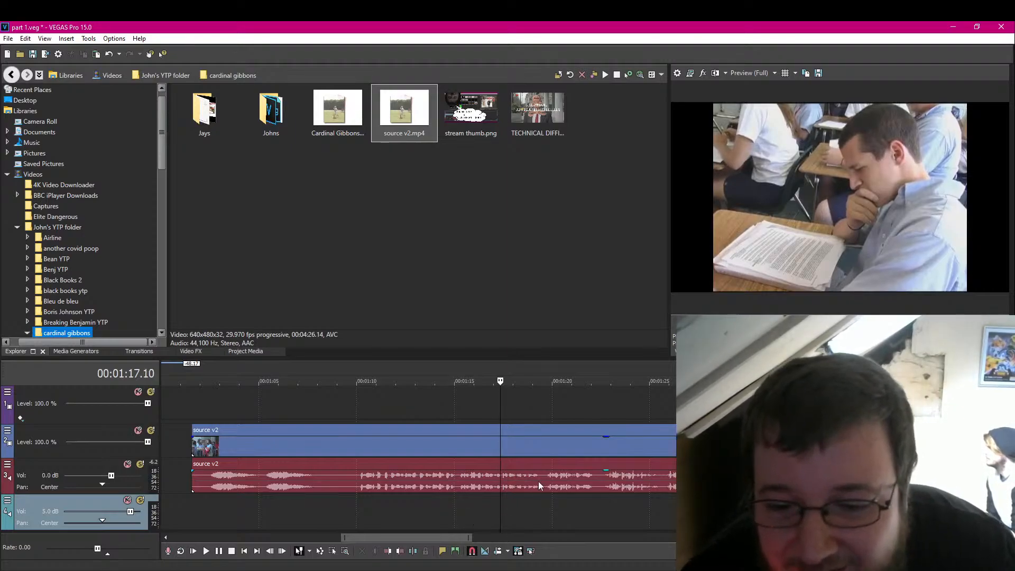
key(Right)
Step: Split the source v2 clip at 00:01:09.27, where the classroom section begins, and save the project
click(354, 507)
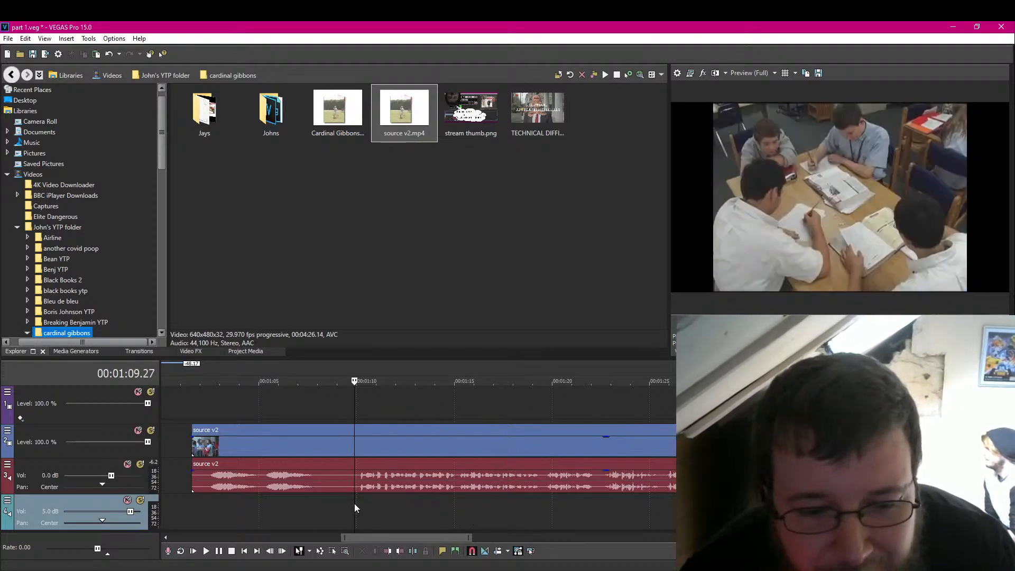
click(413, 553)
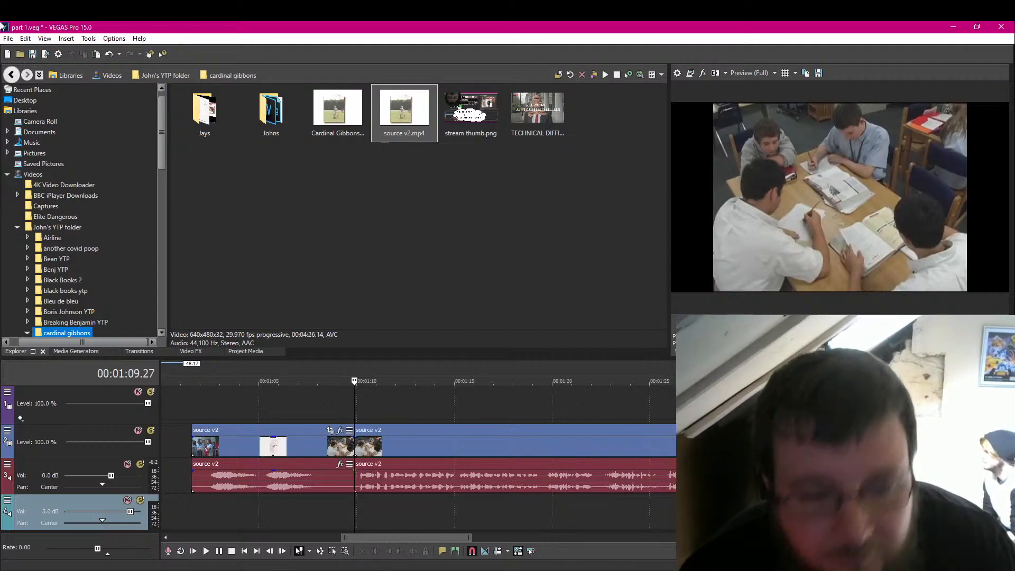
click(33, 55)
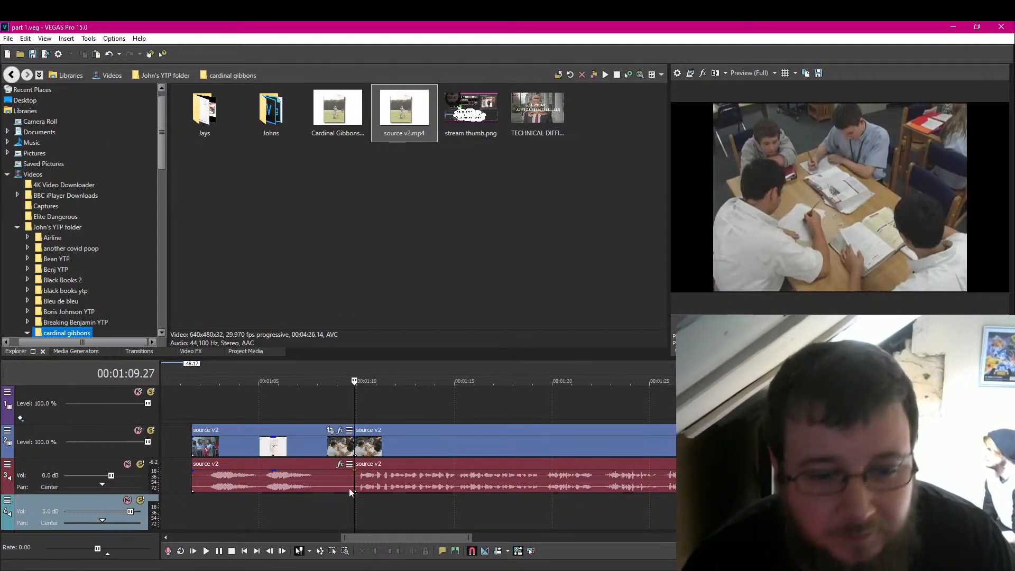
Step: Move the source v2 section after the split to about 00:00:15.23, leaving a short gap after the edited clips, and save the project
click(295, 446)
scroll(285, 493, down, 3)
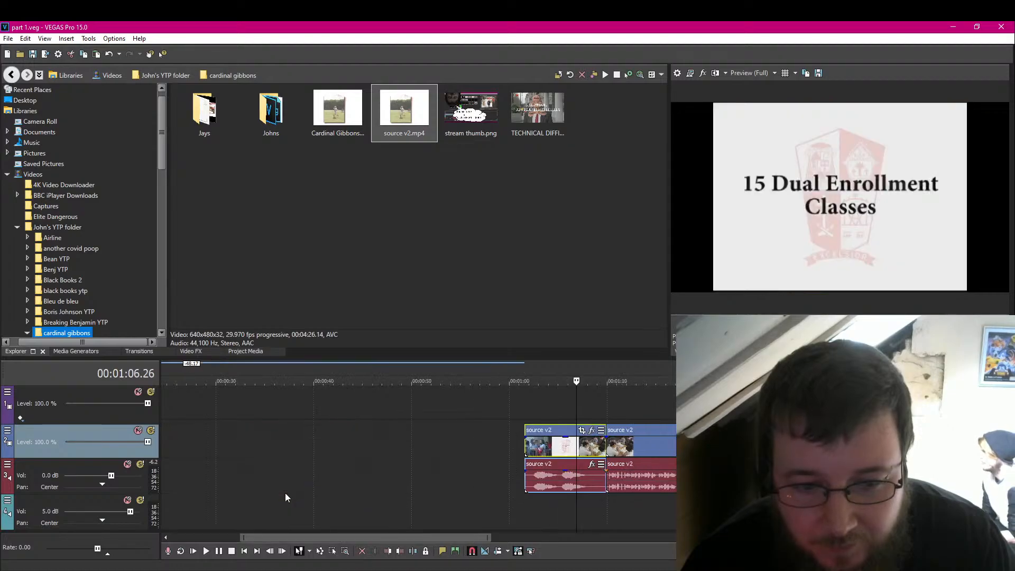
scroll(277, 451, down, 5)
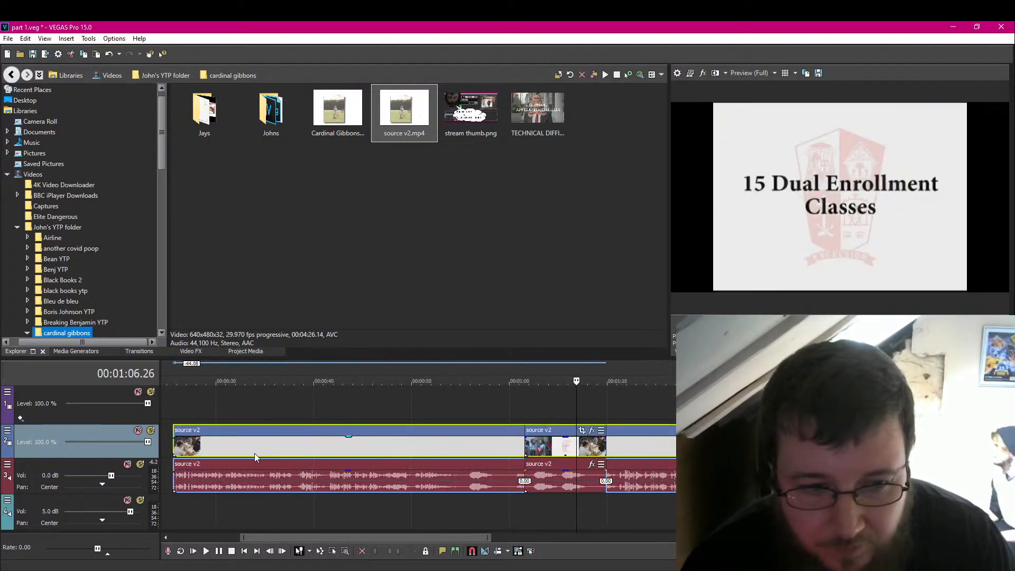
drag(340, 451, 302, 450)
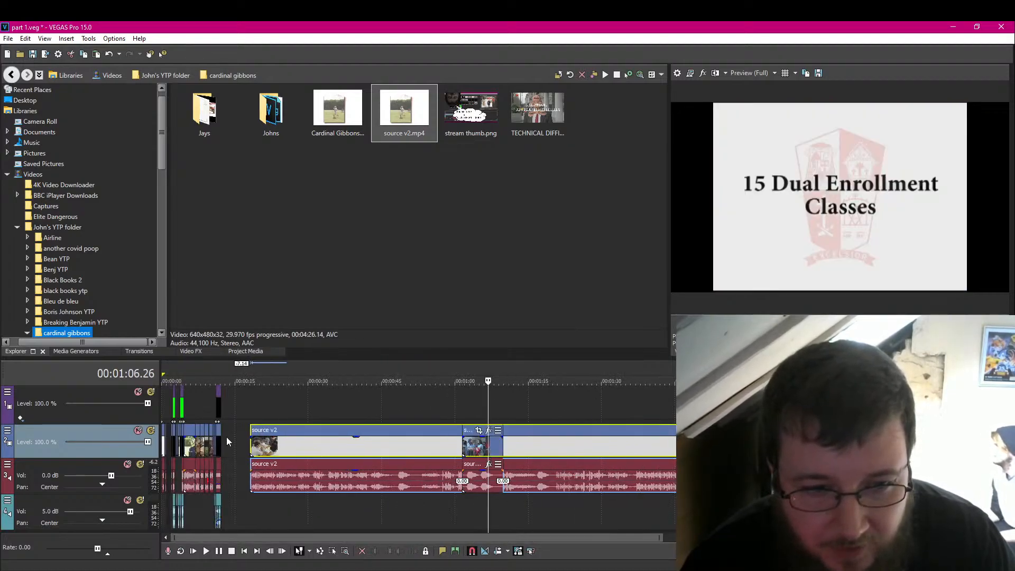
click(226, 461)
scroll(267, 461, up, 6)
scroll(370, 484, up, 3)
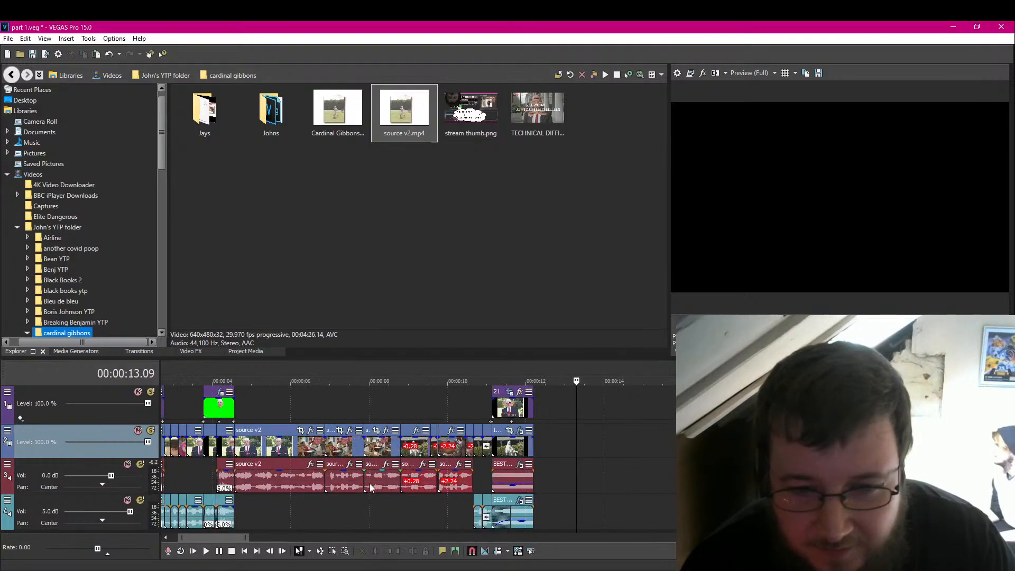
click(540, 450)
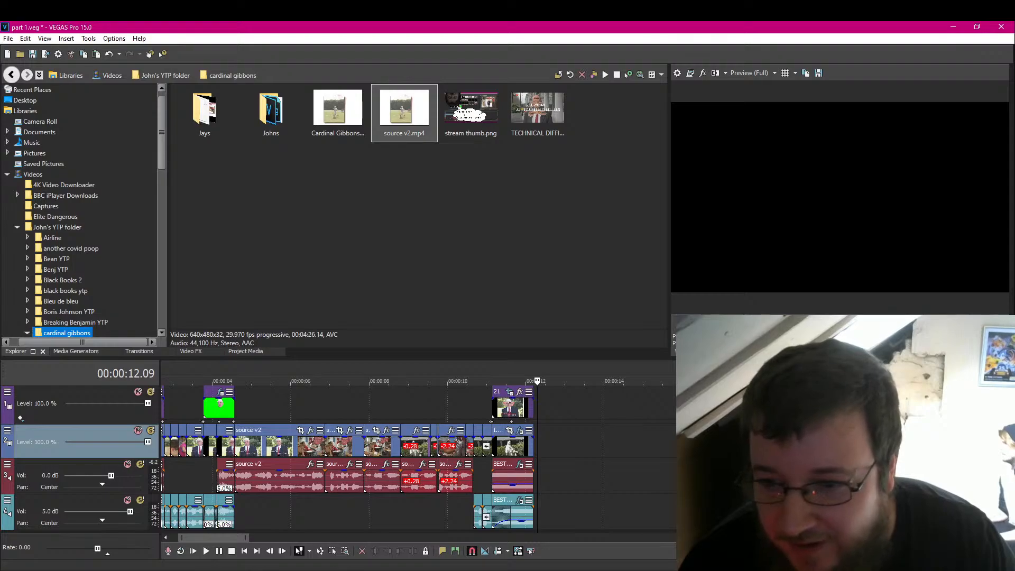
click(35, 56)
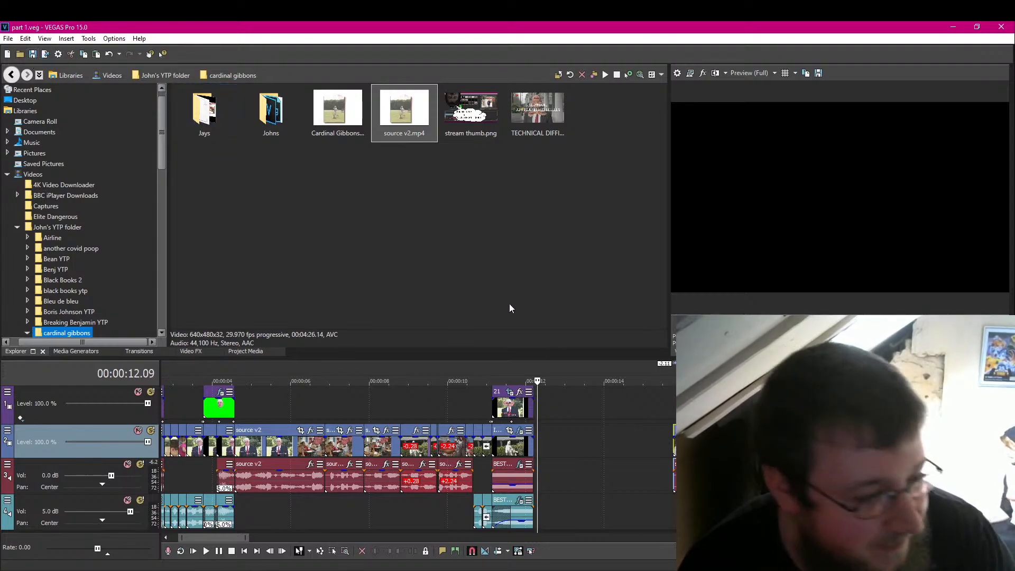
Step: Play the moved source v2 section, split it at 00:00:25.14 where the interview begins, and shift the remainder about 4 seconds along the timeline
click(677, 447)
click(223, 553)
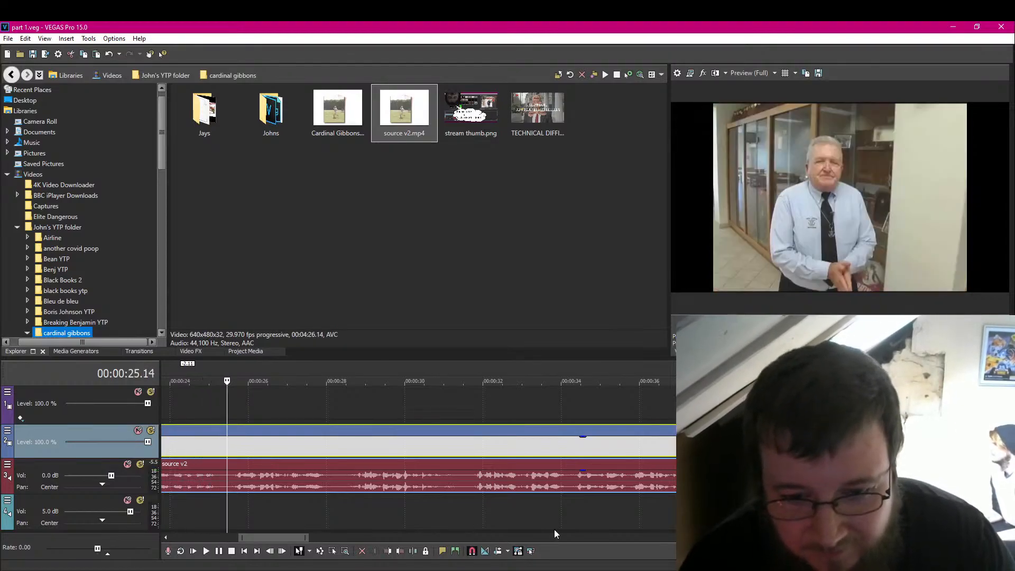
click(413, 550)
drag(470, 455, 645, 455)
Step: Step through the last frames of the classroom clip from 00:00:24.21 to 00:00:25.13 and check the interview clip's first frame
click(197, 442)
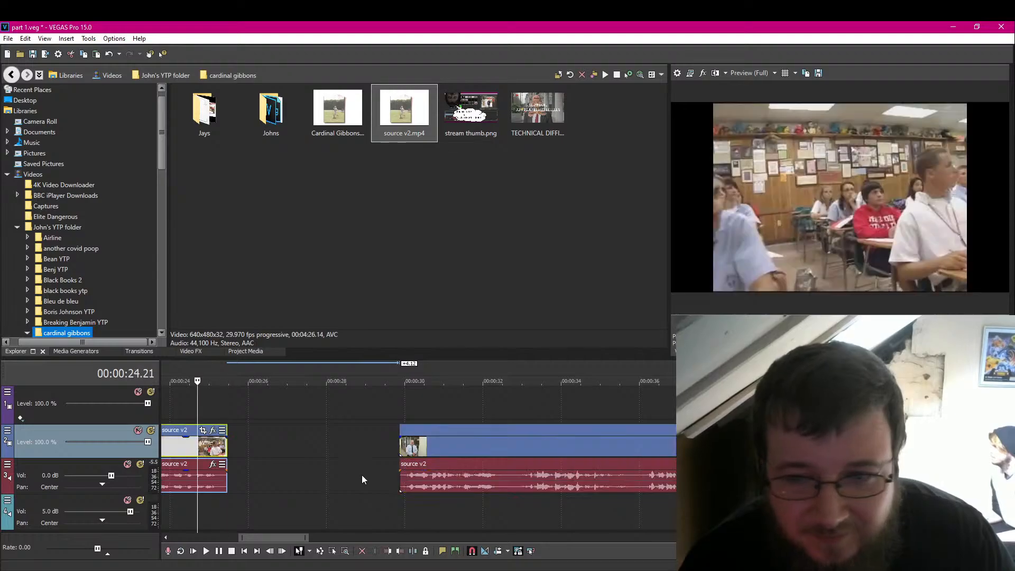
key(Right)
key(Right)
key(Right)
key(Right)
key(Right)
key(Right)
key(Right)
key(Right)
key(Right)
key(Right)
key(Right)
key(Right)
key(Right)
key(Right)
key(Right)
key(Right)
key(Right)
key(Right)
key(Right)
key(Right)
key(Right)
key(Right)
key(Right)
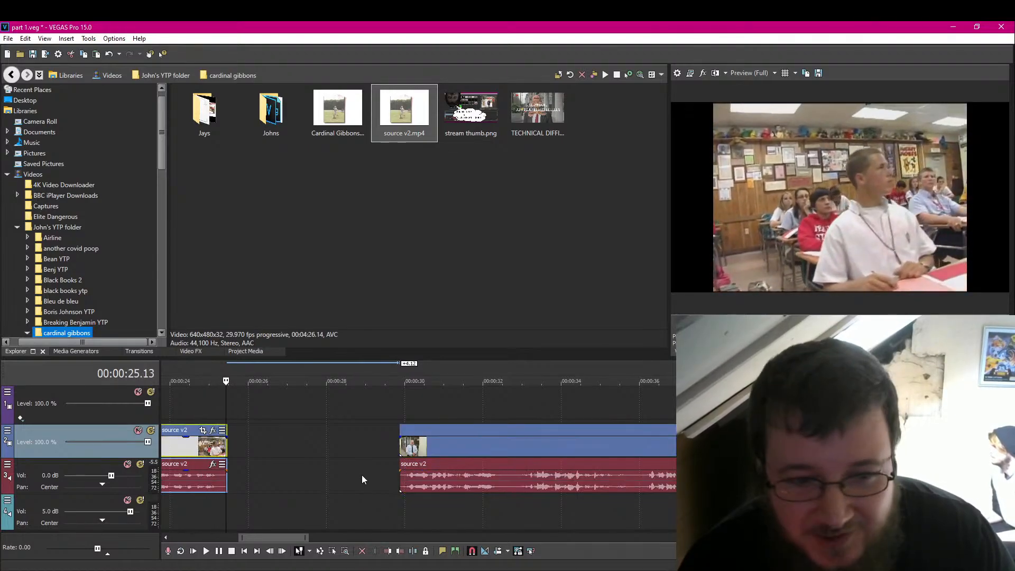
click(400, 446)
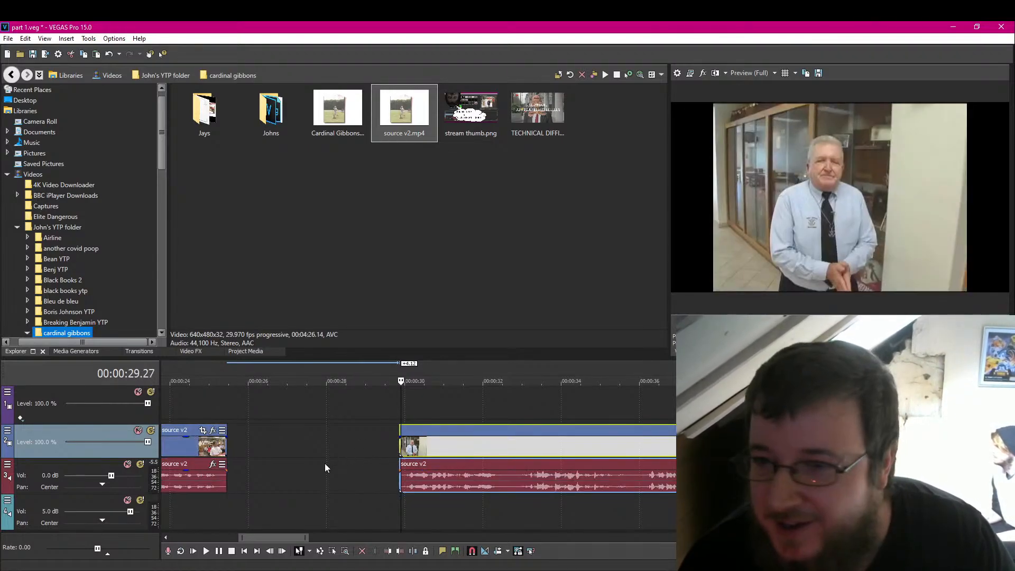
Step: Play the separated classroom clip twice from its start at 00:00:15.23 to its end at about 00:00:25
scroll(275, 477, down, 5)
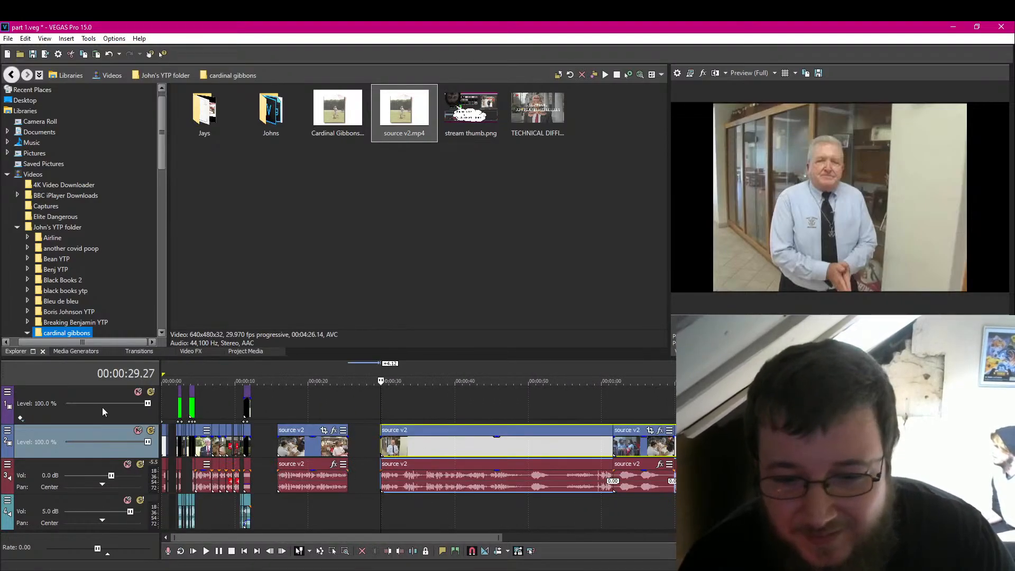
click(300, 447)
scroll(360, 455, up, 4)
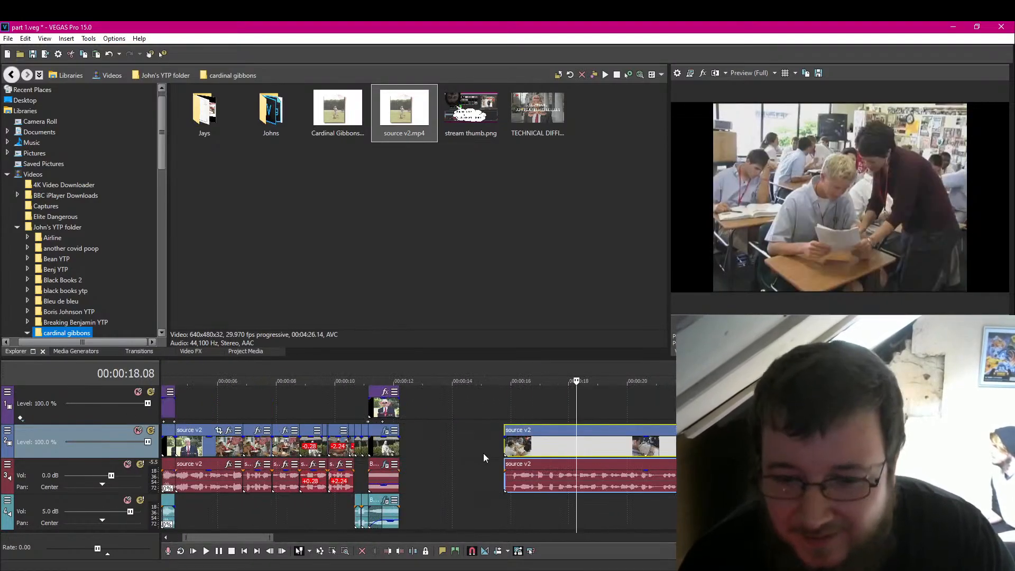
click(502, 444)
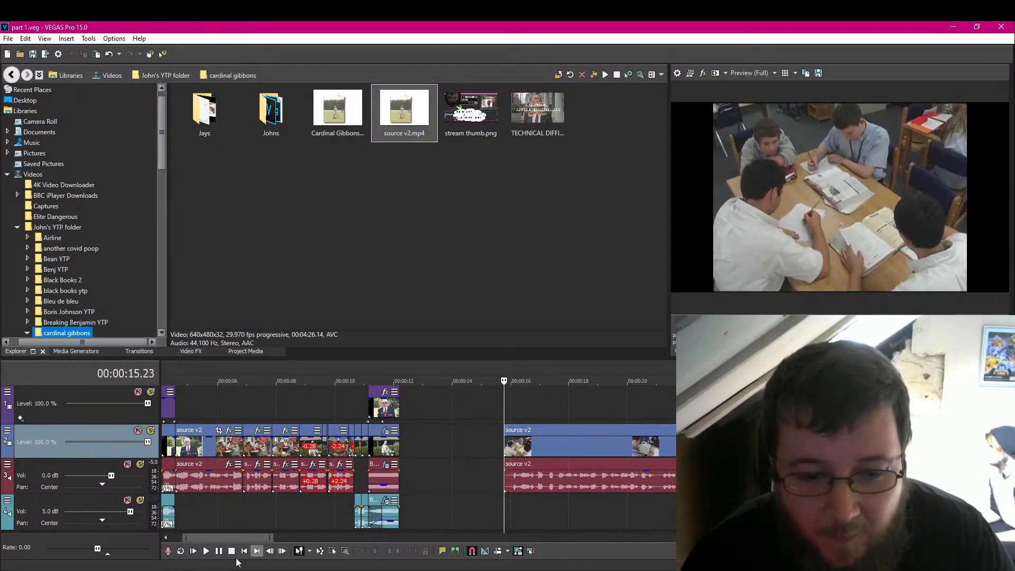
key(space)
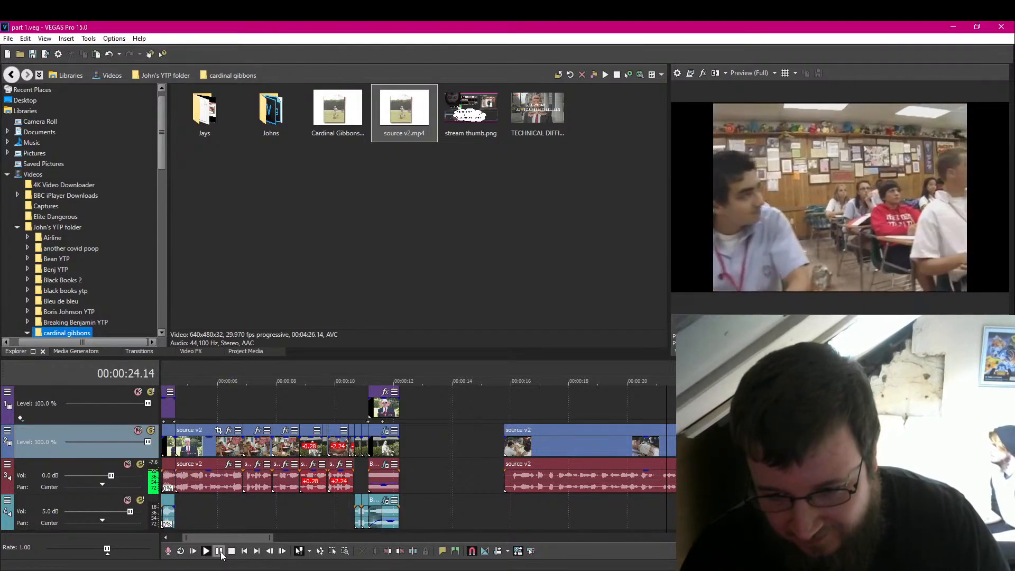
click(219, 552)
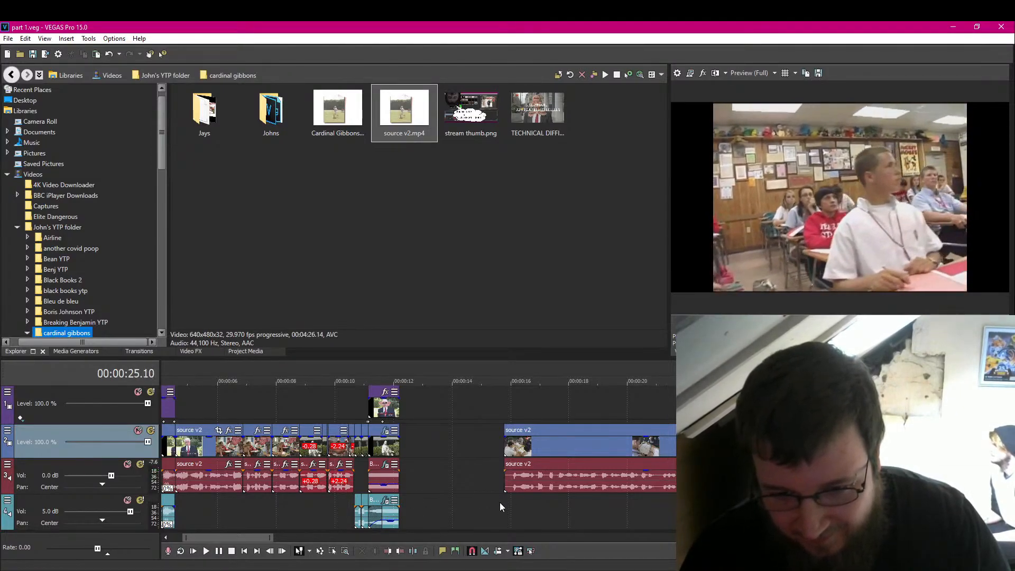
click(512, 503)
click(220, 553)
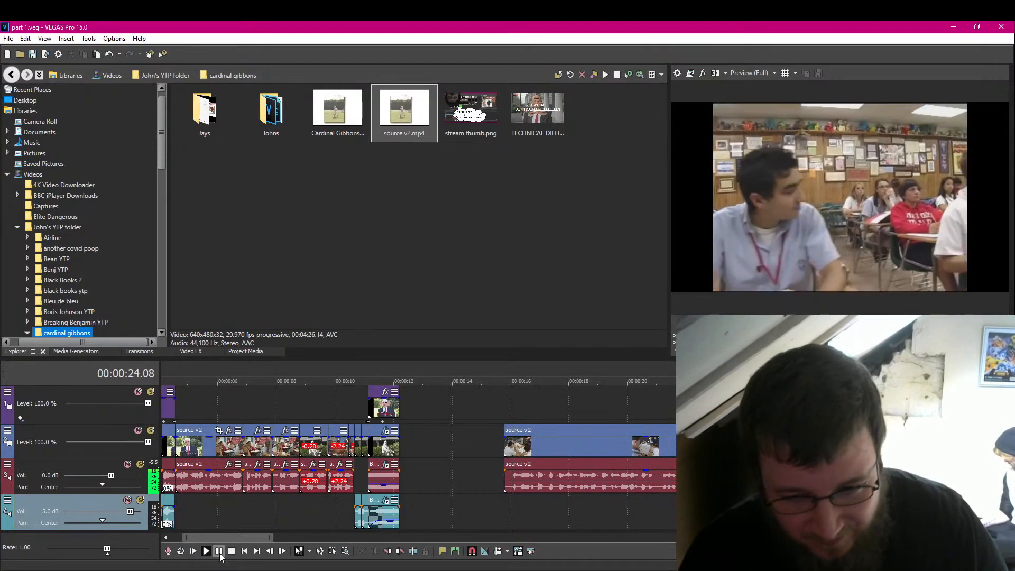
click(219, 554)
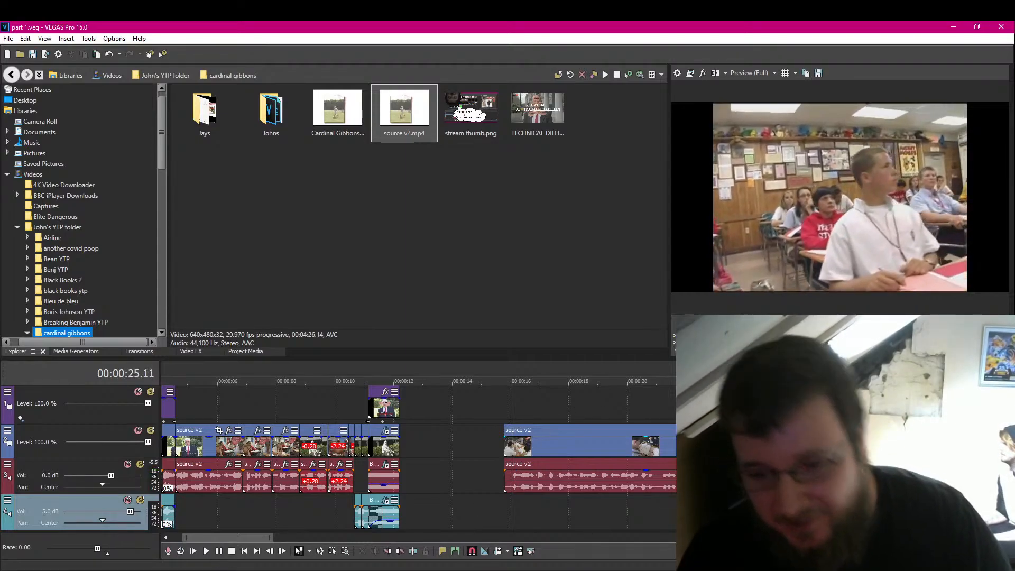
Step: Delete the separated classroom clip and move the interview section of source v2 back to about 00:00:15.26
click(654, 454)
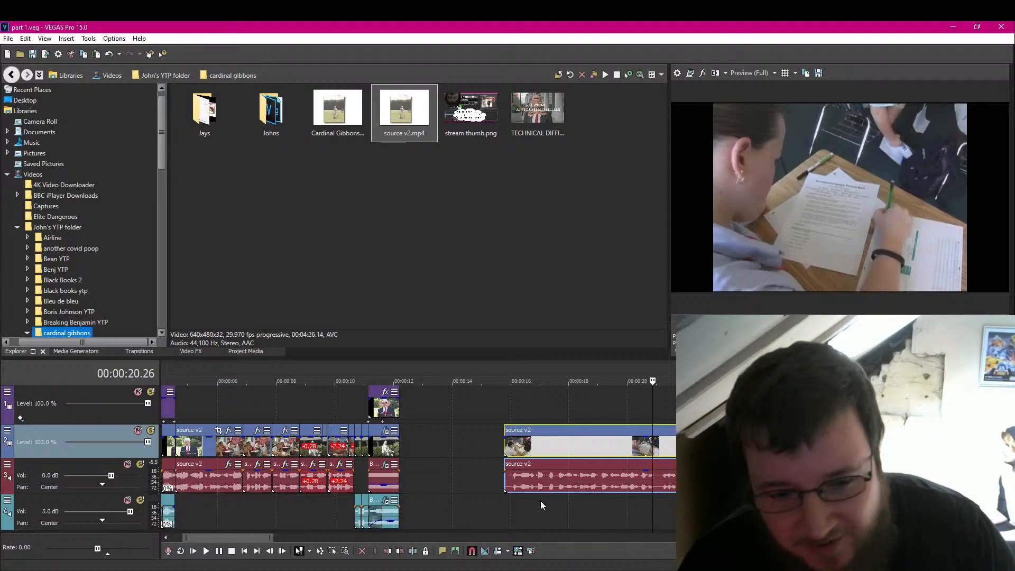
scroll(541, 500, down, 4)
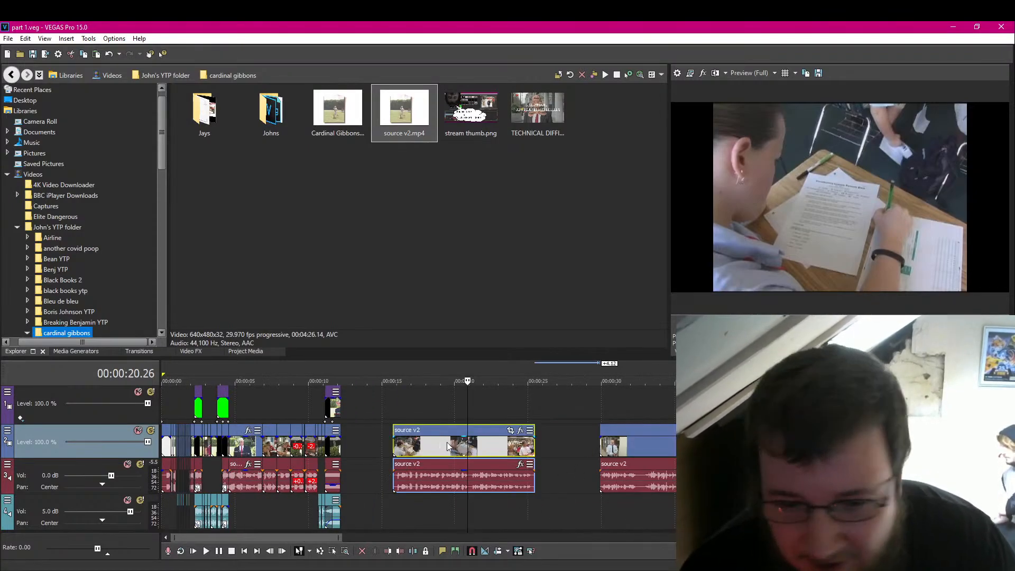
key(Delete)
drag(603, 446, 386, 452)
click(384, 442)
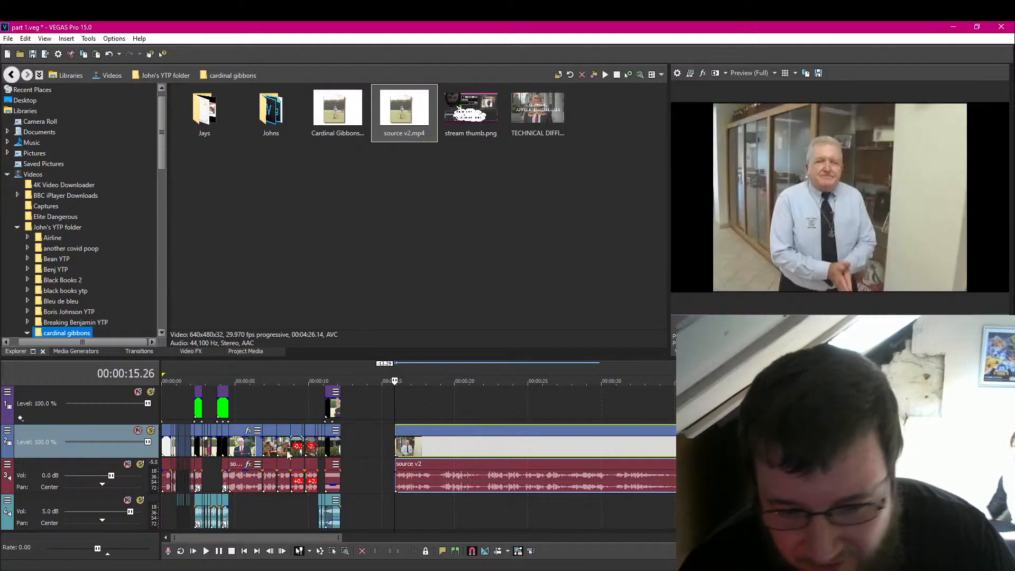
Step: Play the interview section from 00:00:15.26 to about 00:00:22, and replay its opening up to 00:00:18.16
click(219, 552)
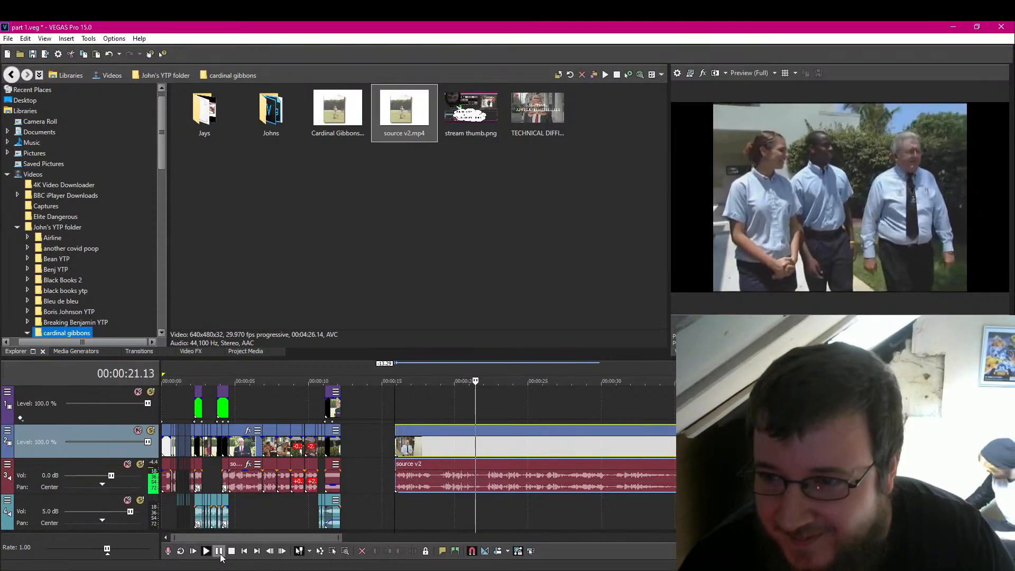
click(219, 552)
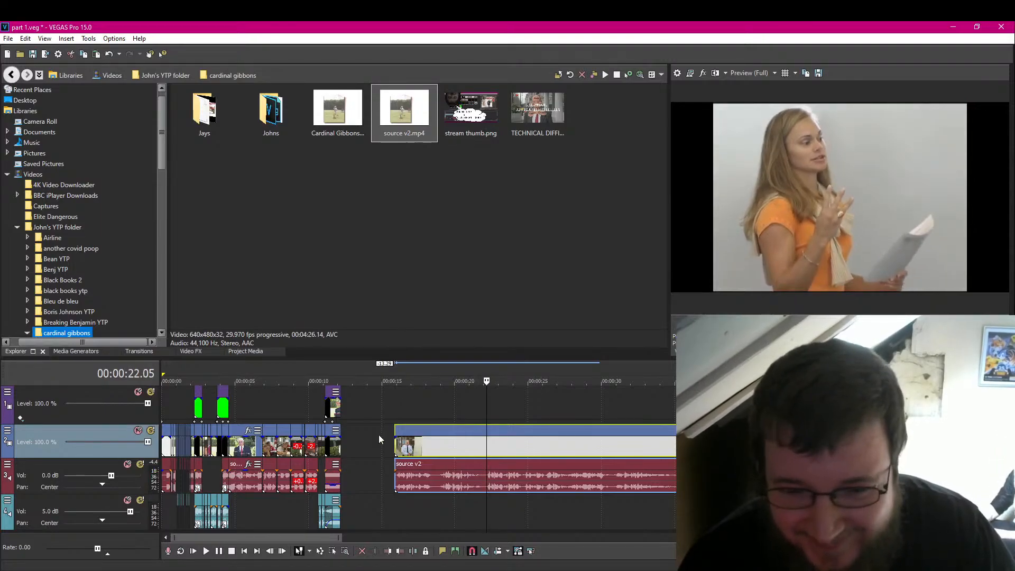
click(393, 448)
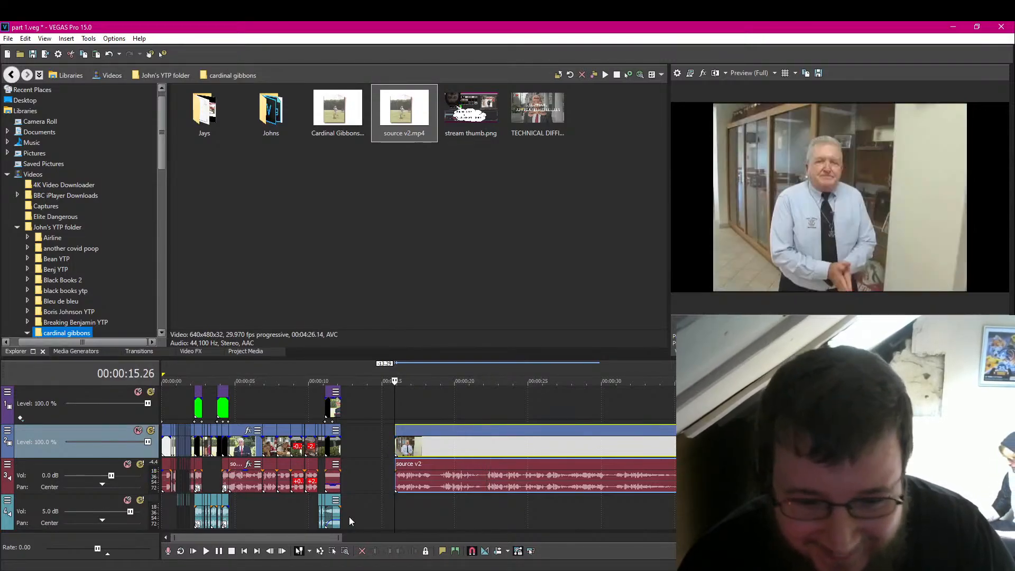
click(219, 555)
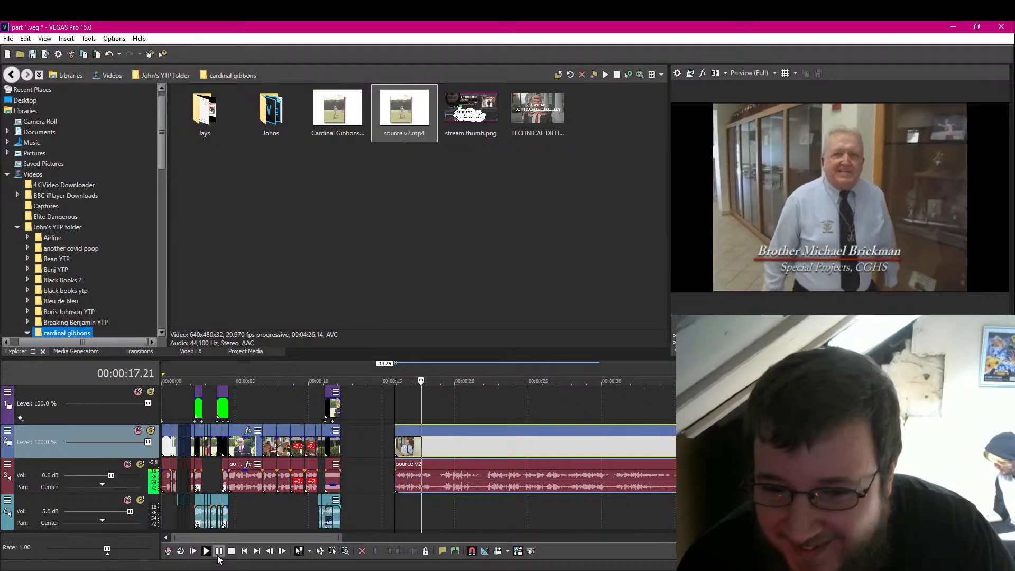
click(219, 556)
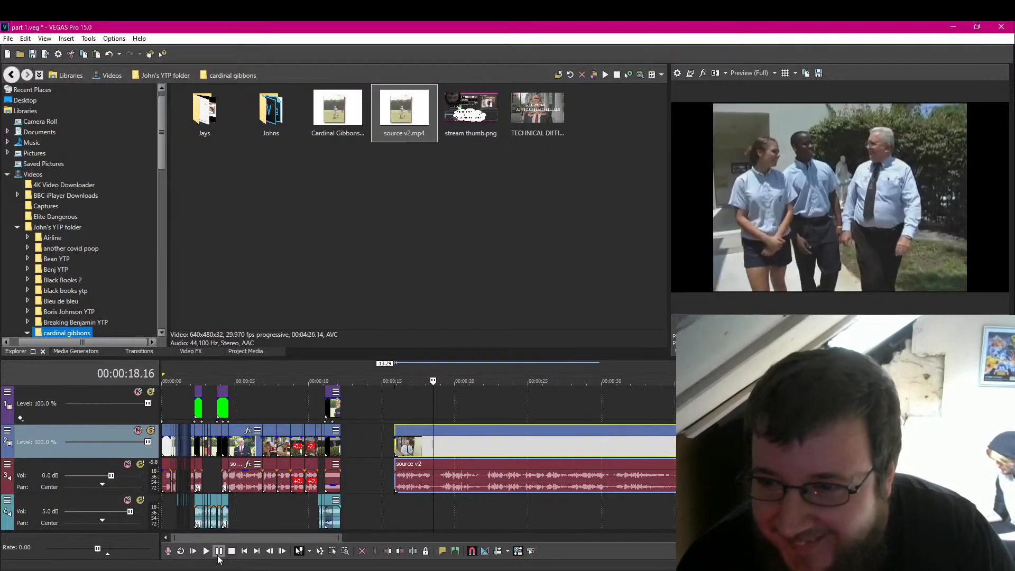
Step: Split the interview section of source v2 at 00:00:18.15 and move the separated opening clip back to start at 00:00:12.26
key(Left)
scroll(416, 535, up, 4)
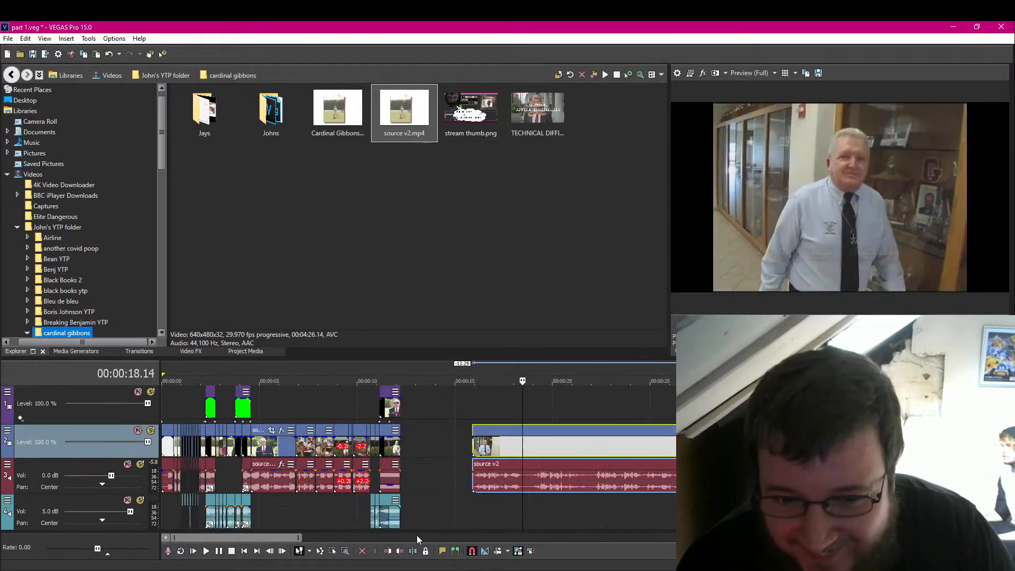
key(s)
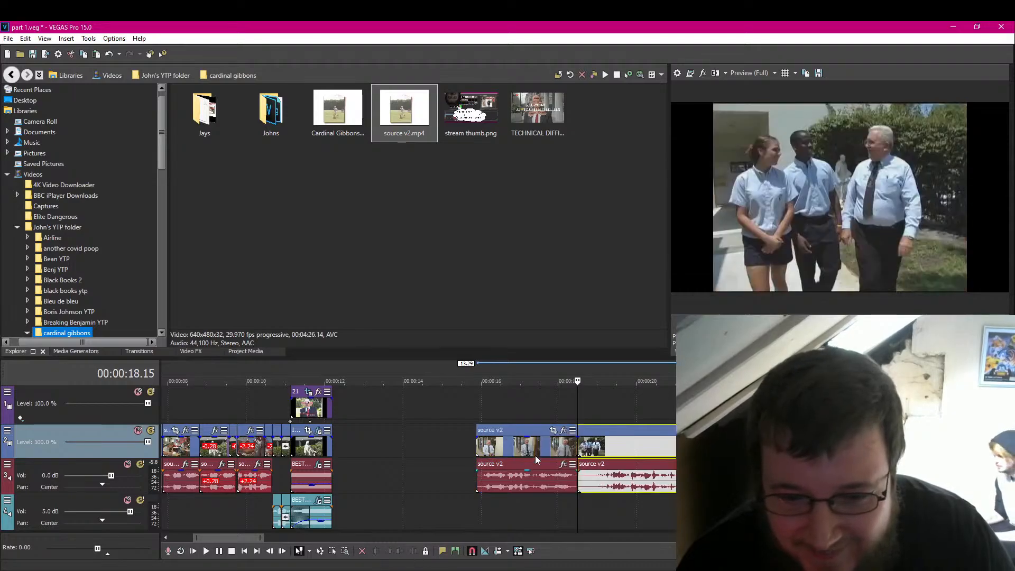
drag(542, 450, 424, 451)
Step: Play the separated interview clip from its start at 00:00:12.26 to its end at about 00:00:15.14, and replay it
click(358, 449)
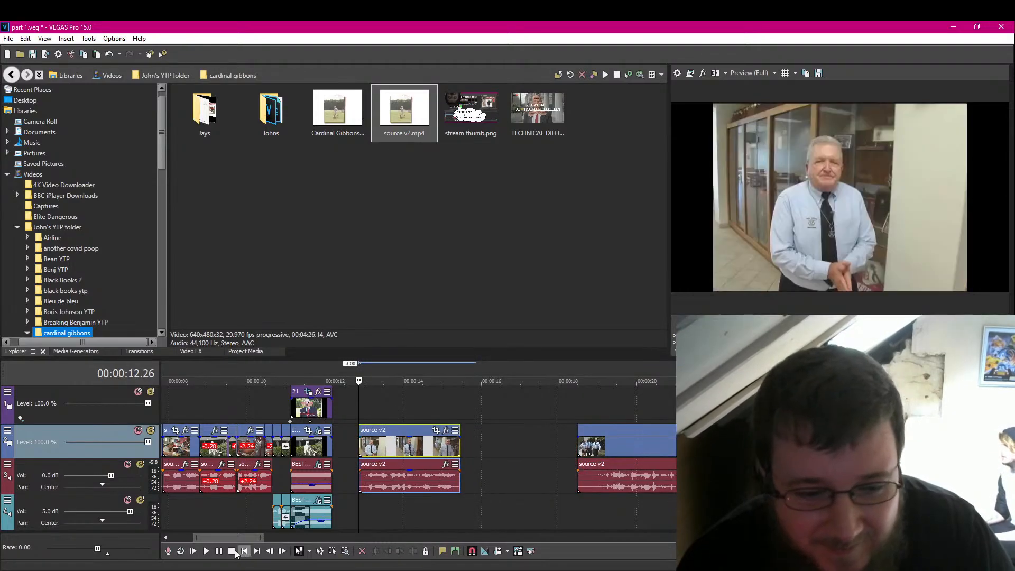
click(206, 551)
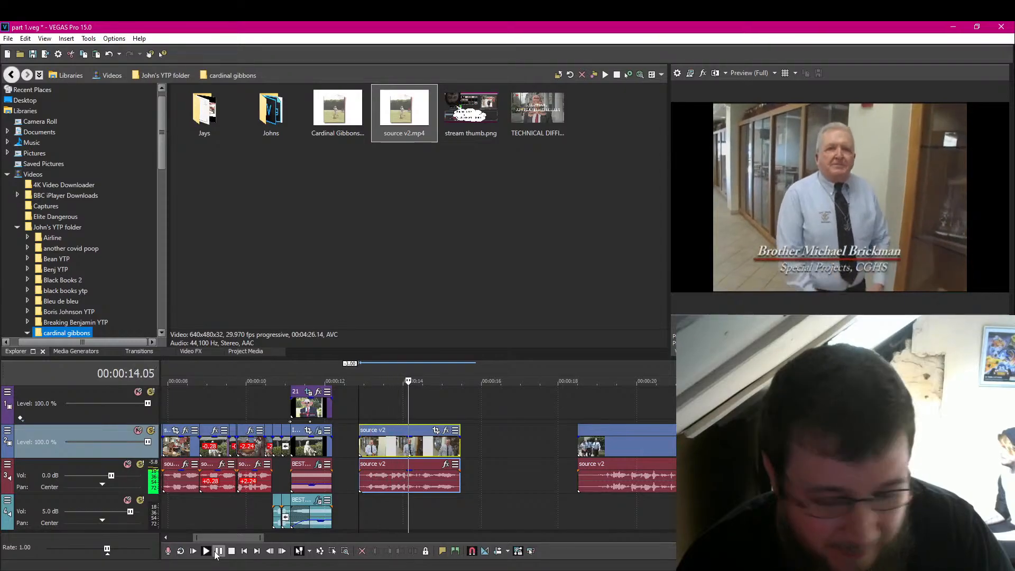
click(218, 551)
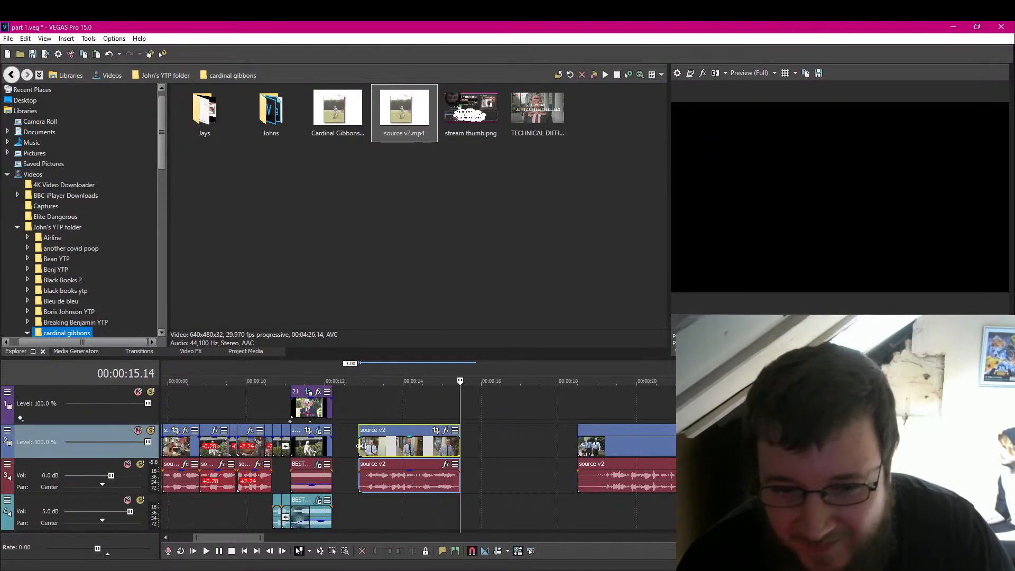
click(360, 447)
key(space)
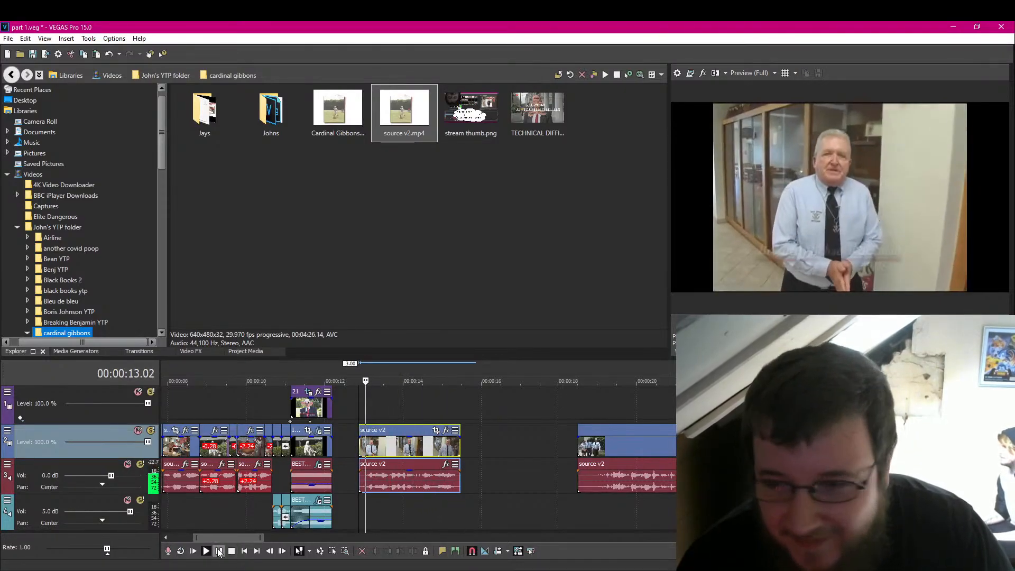
click(218, 552)
click(219, 551)
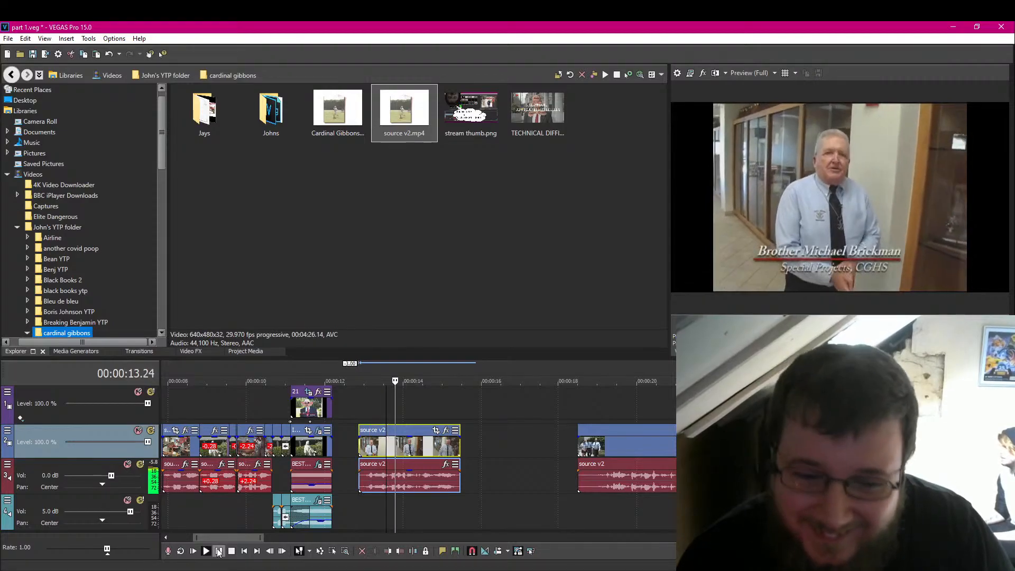
click(219, 551)
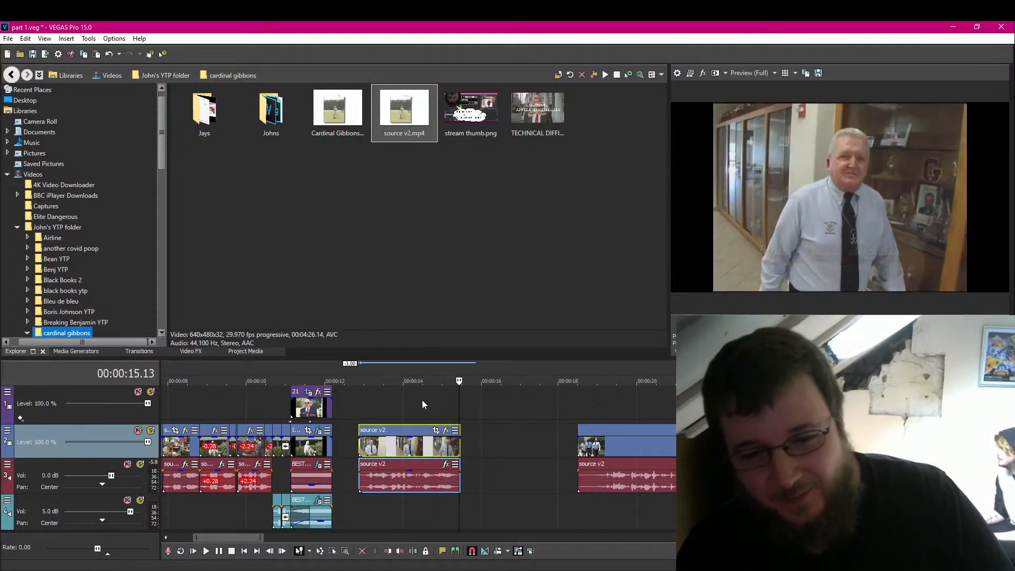
Step: Play the interview clip again from 00:00:12.26 to 00:00:15.12, and place the playhead at 00:00:14.08 within the name caption
key(space)
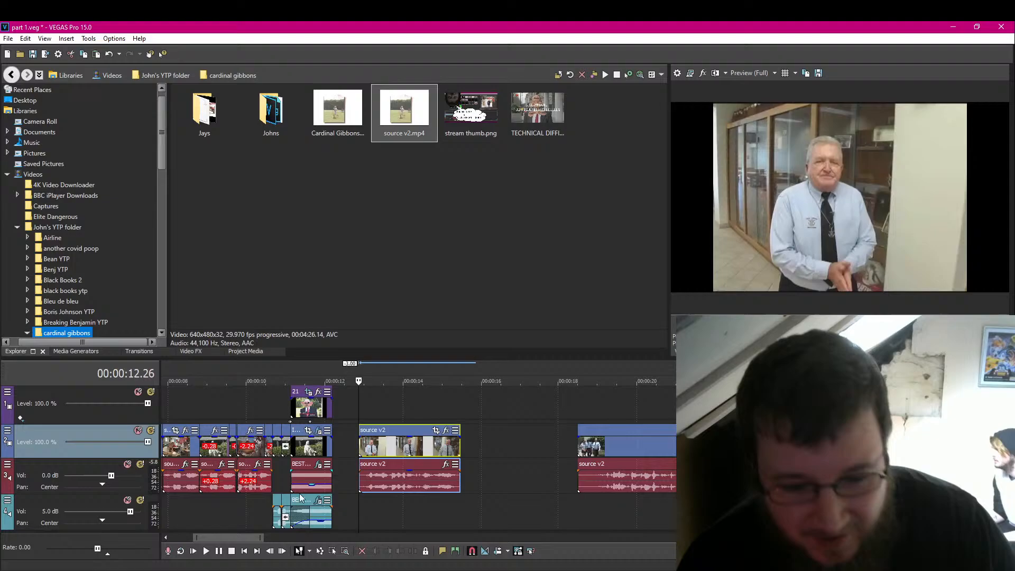
click(219, 551)
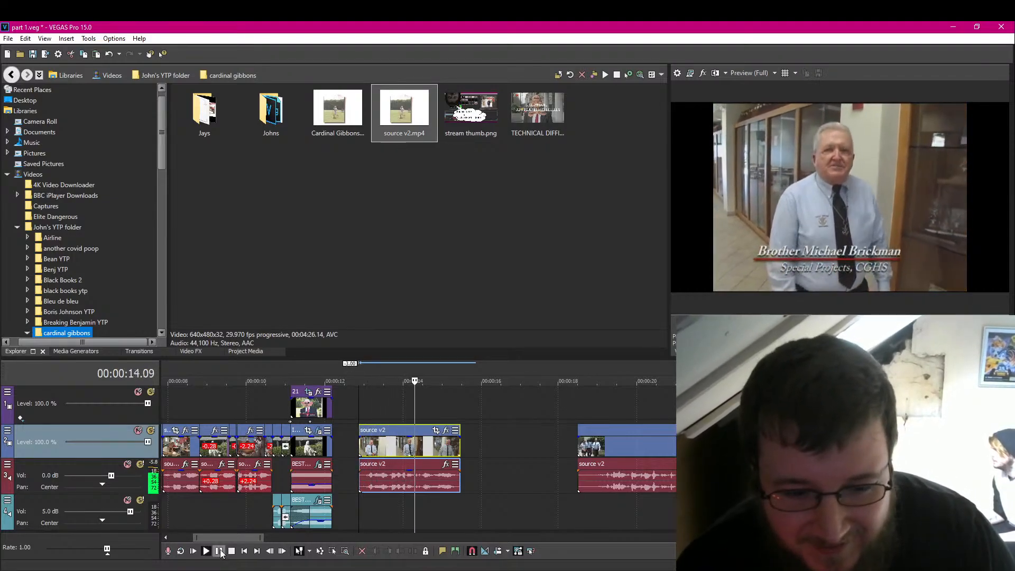
key(Return)
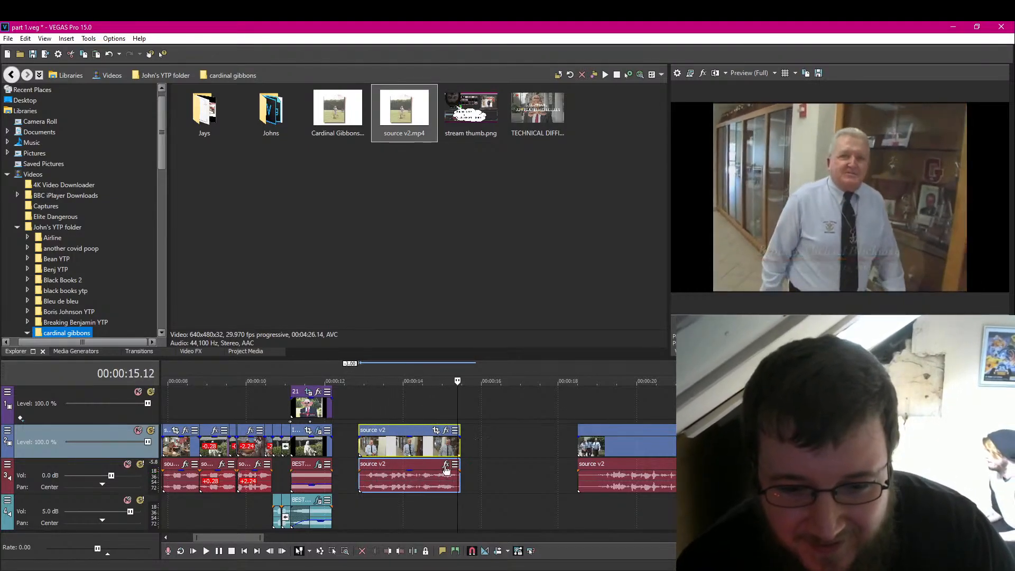
click(414, 448)
click(219, 551)
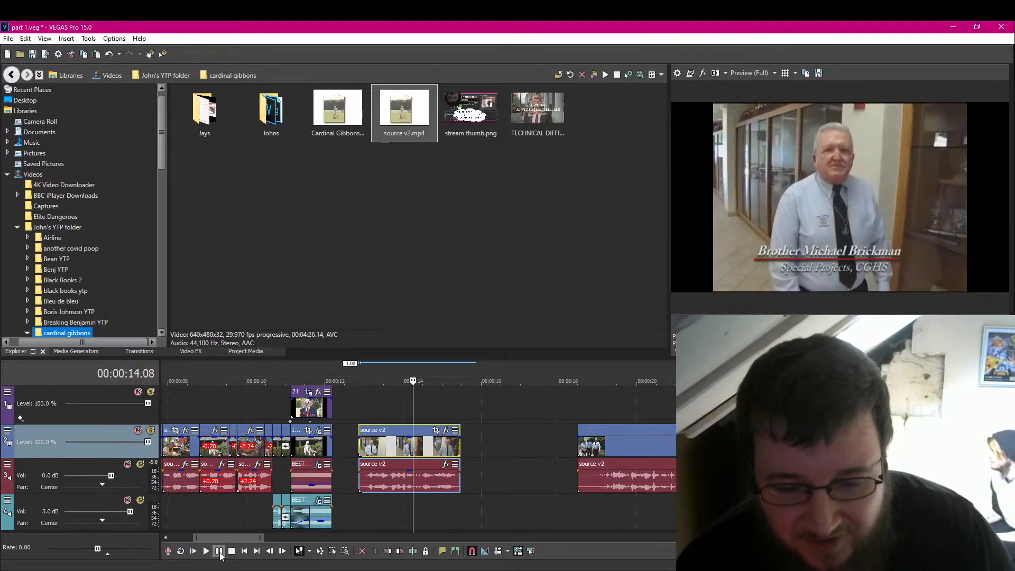
Step: Split the selected source v2 clip at 00:00:14.08 and move its first part to start at 00:00:16.10
click(219, 552)
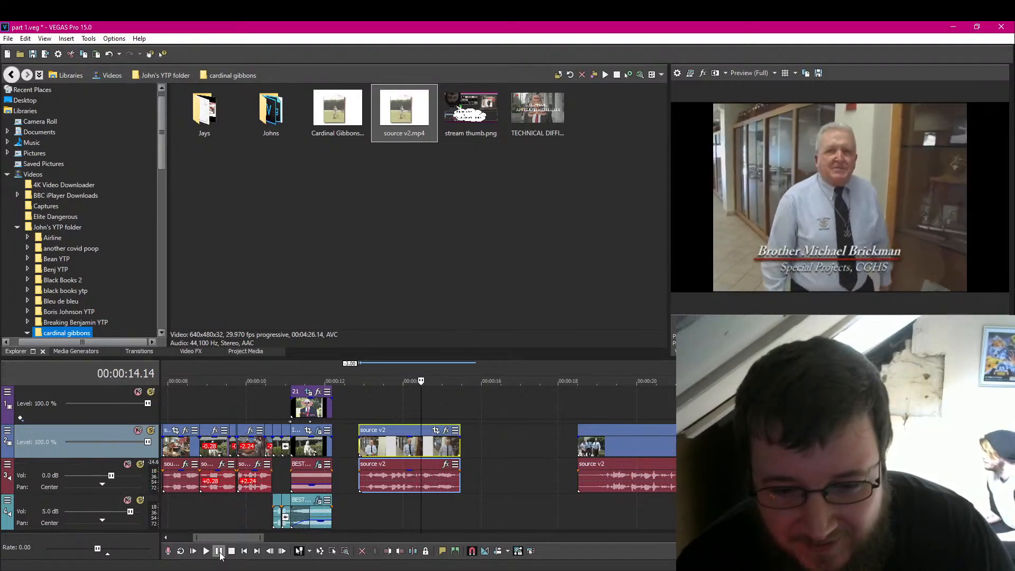
click(230, 552)
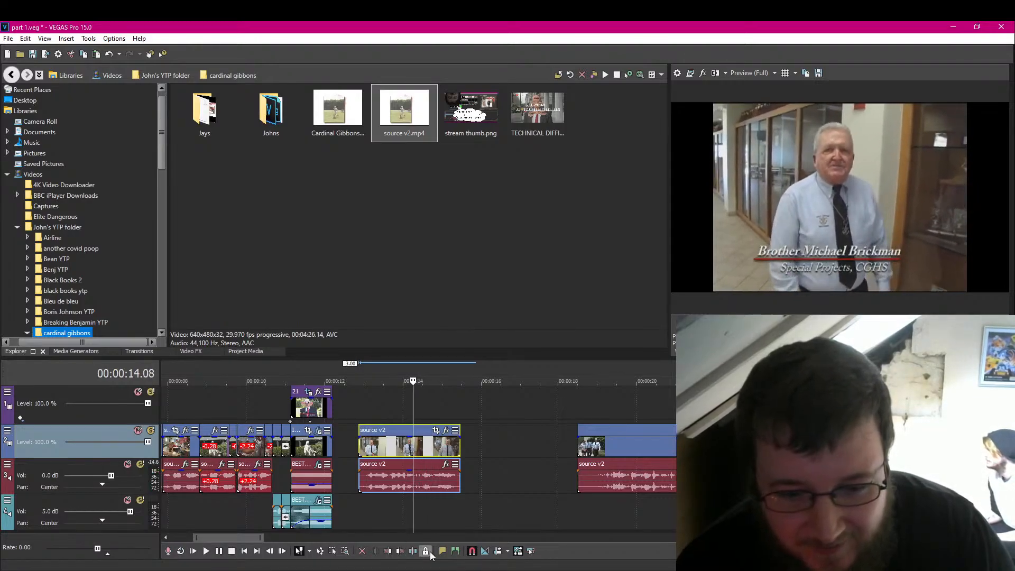
click(413, 552)
drag(393, 444, 527, 445)
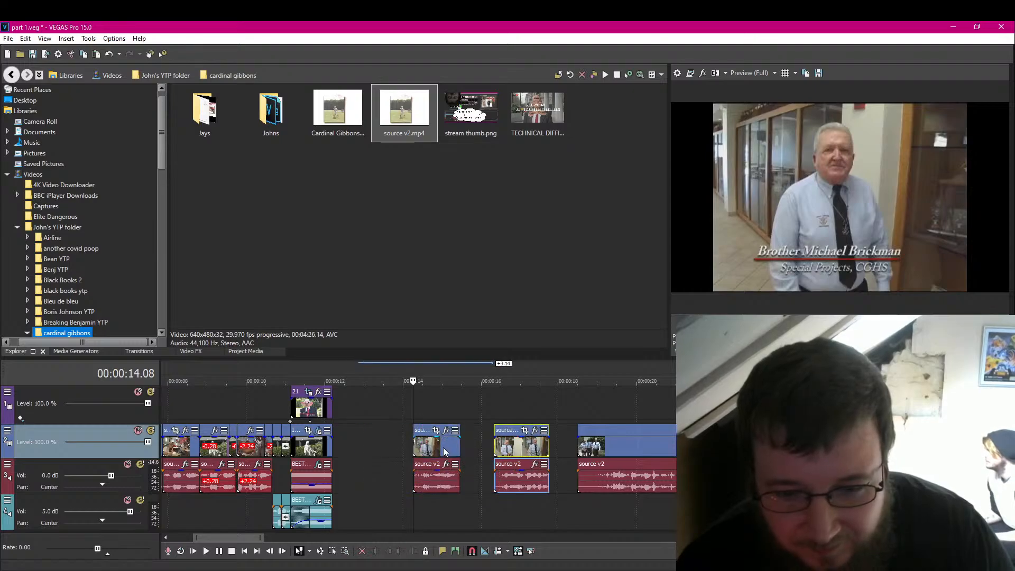
Step: Move the second part of the split clip directly against the end of the edited sequence and play it back
drag(444, 452, 363, 454)
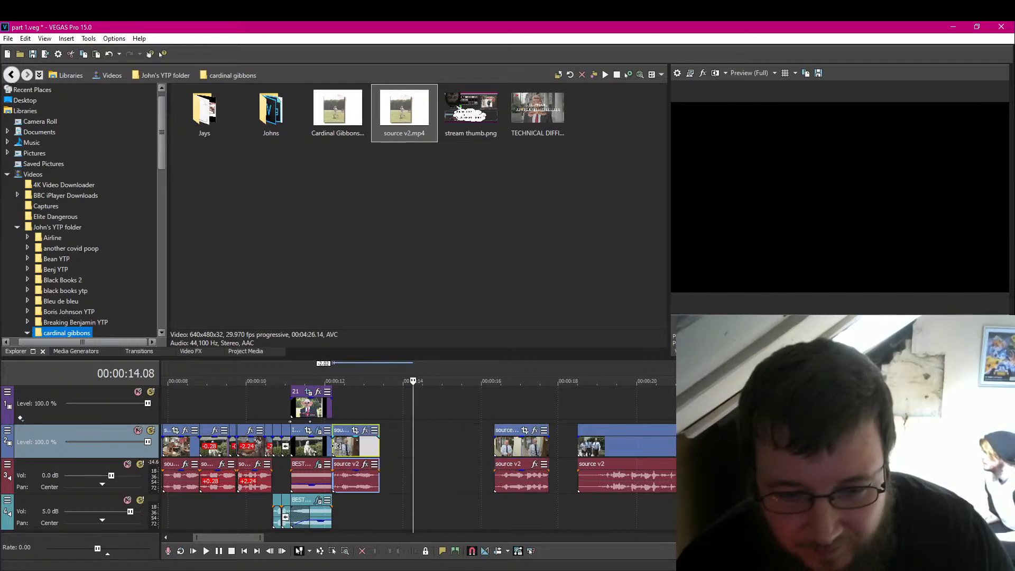
click(336, 447)
click(218, 553)
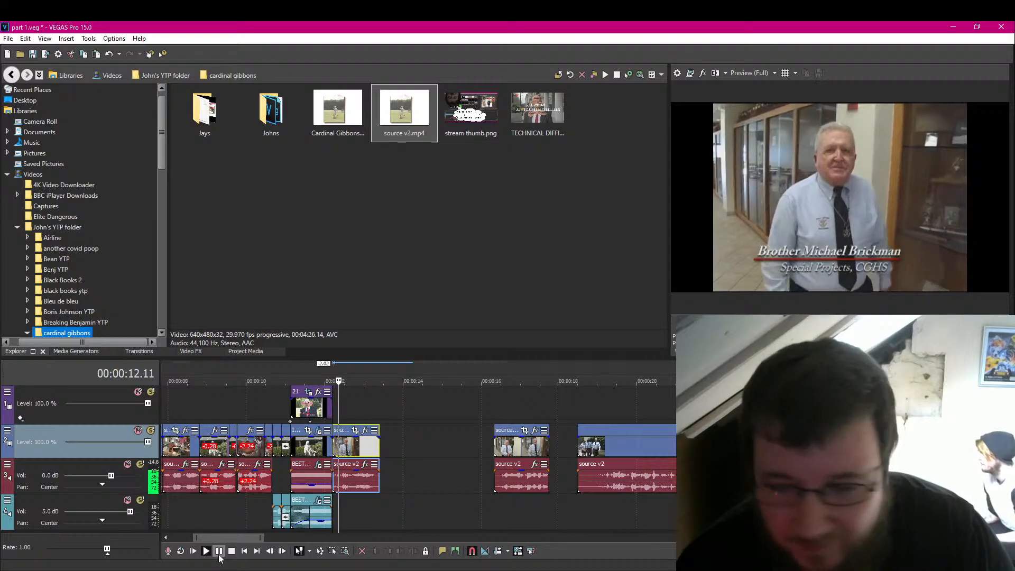
click(219, 551)
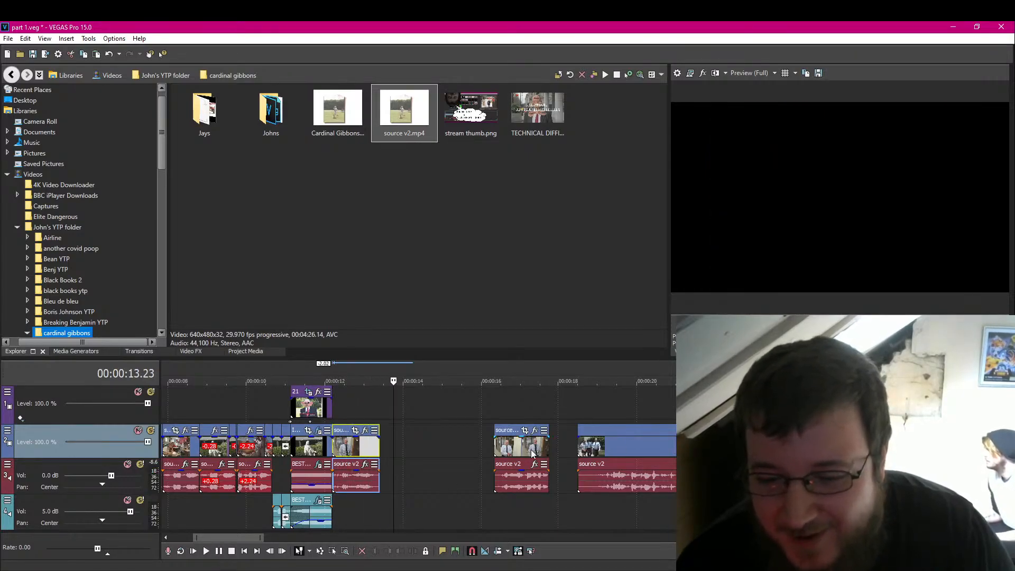
Step: Try splitting the set-aside clip at 00:00:16.22 and moving its first part to 00:00:14.10
click(495, 448)
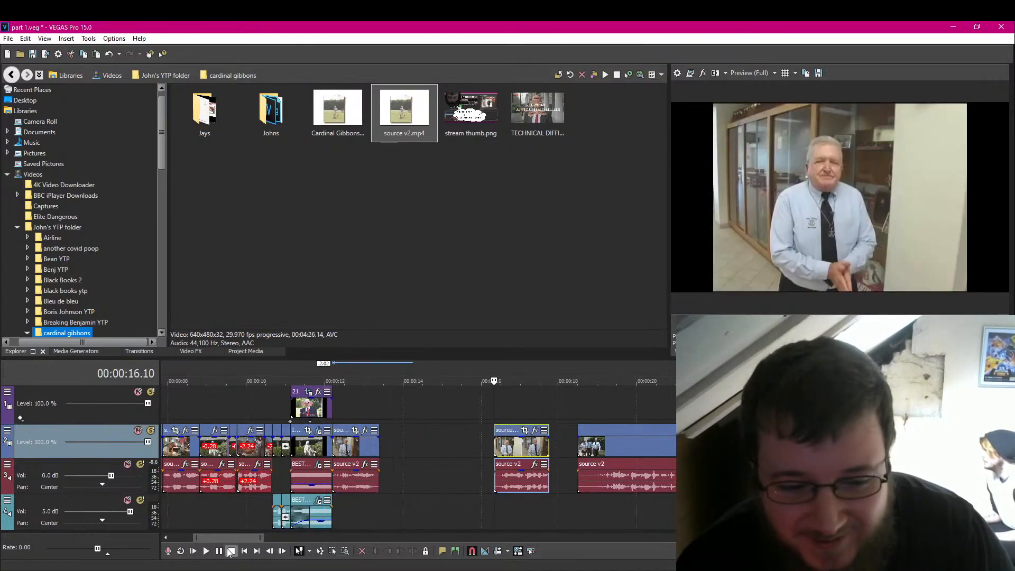
click(219, 551)
click(219, 551)
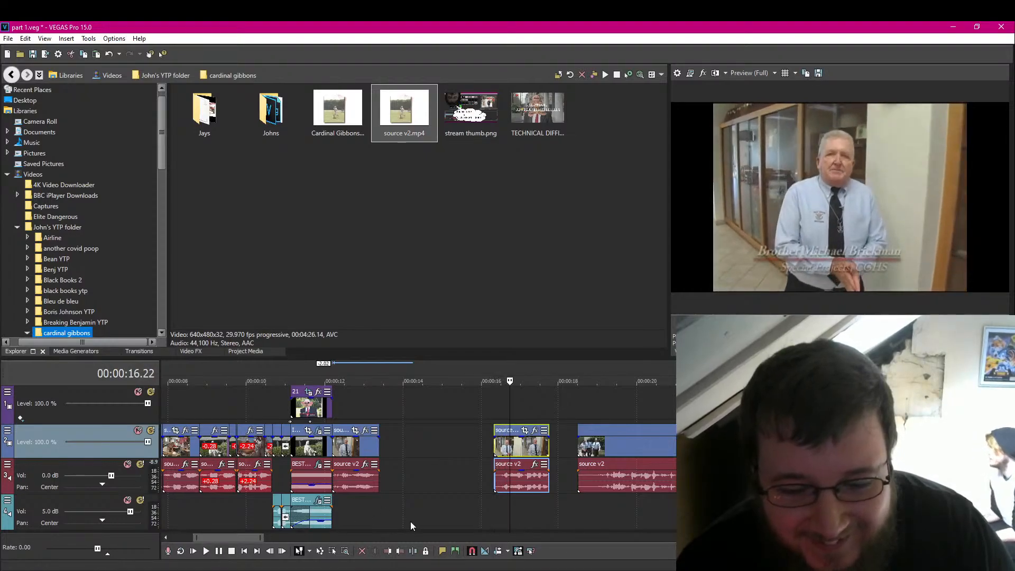
key(s)
drag(503, 449, 426, 454)
click(418, 447)
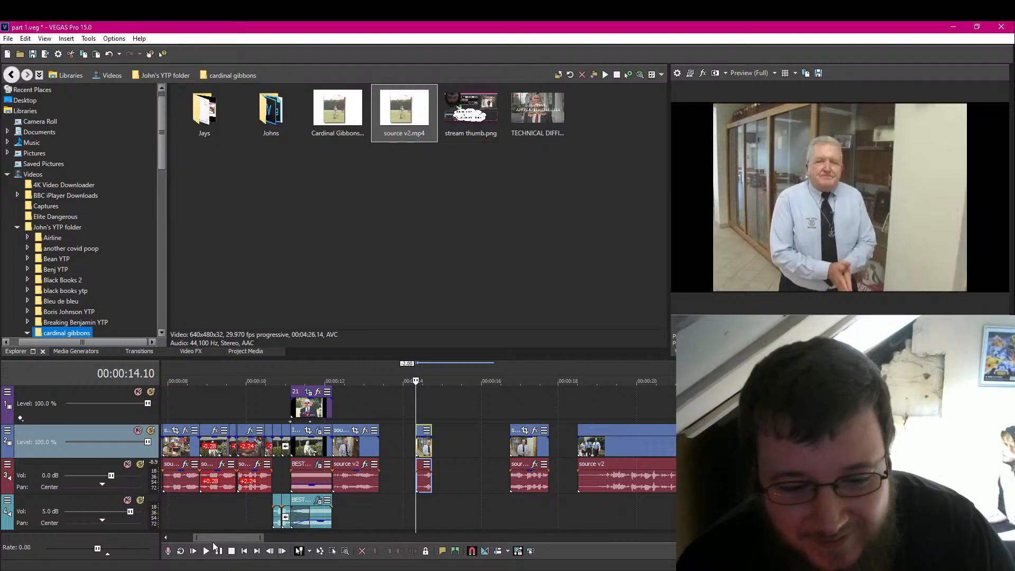
click(220, 552)
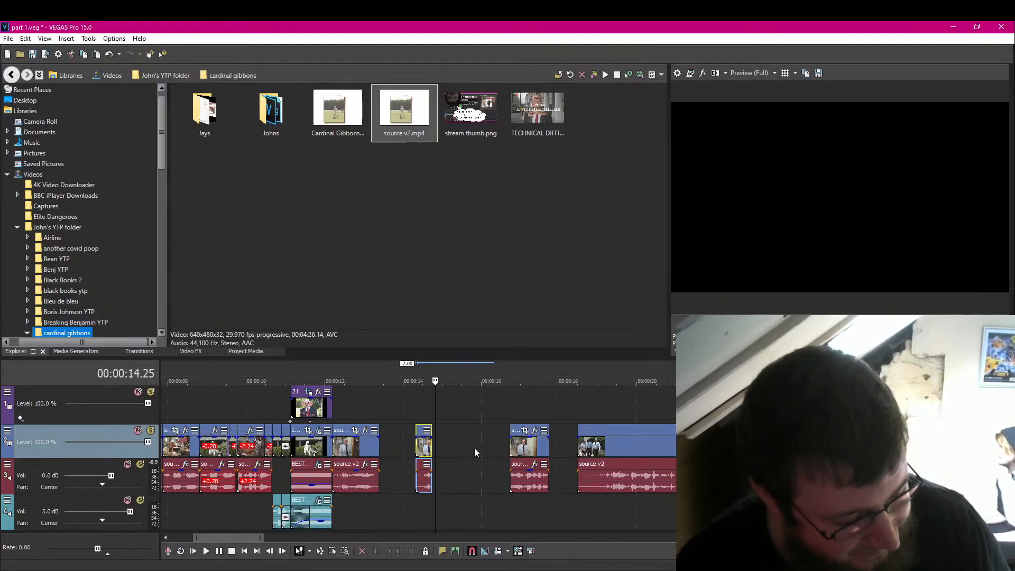
drag(426, 447, 518, 455)
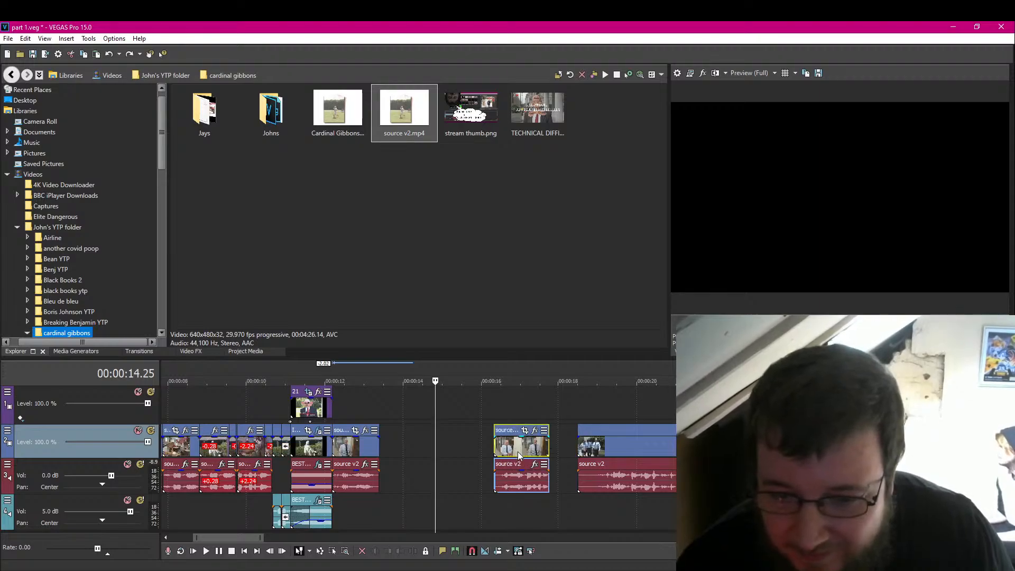
Step: Play the set-aside clip from 00:00:16.10 and split it at 00:00:16.26
click(492, 447)
click(218, 551)
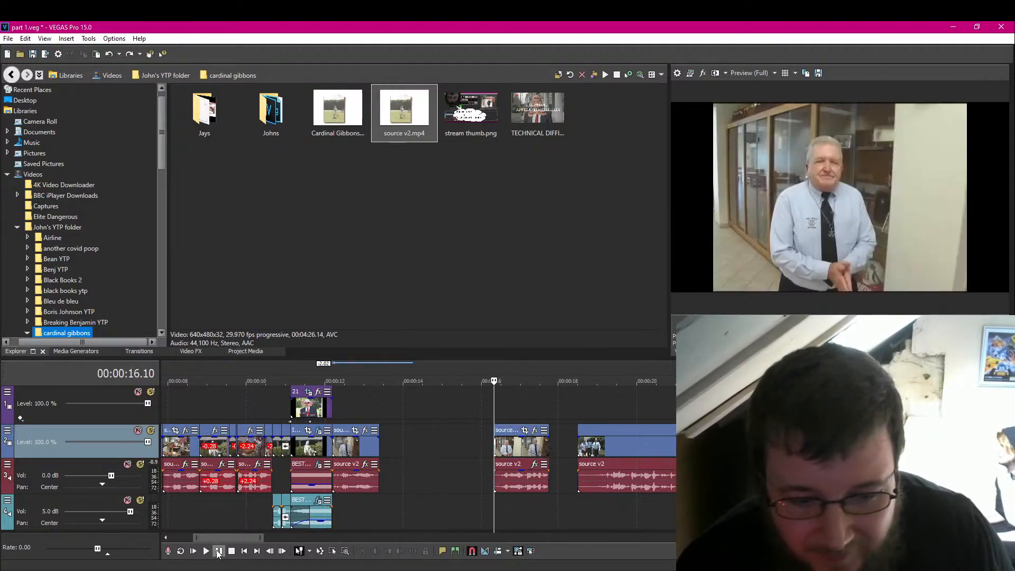
click(219, 551)
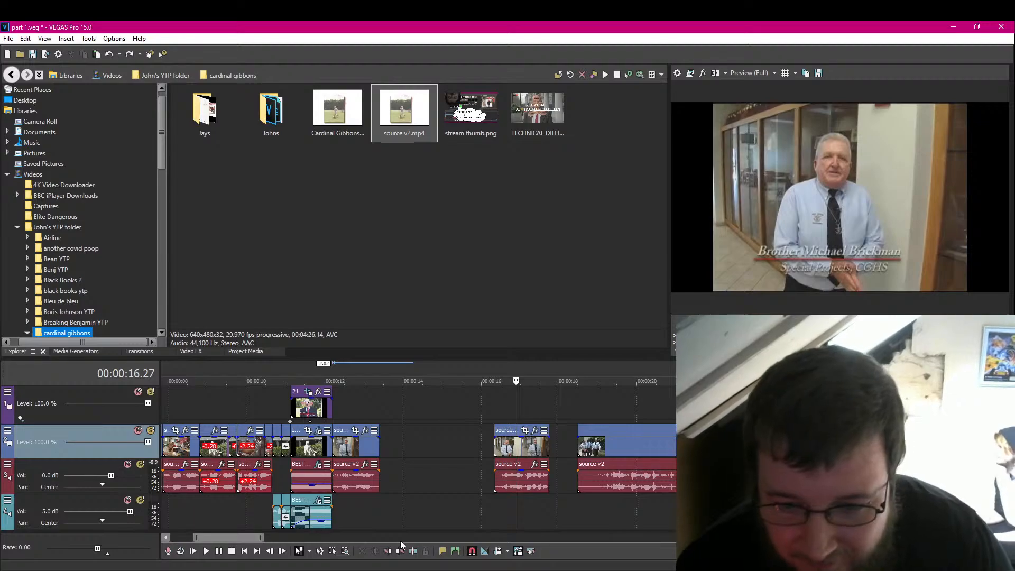
key(Left)
click(413, 551)
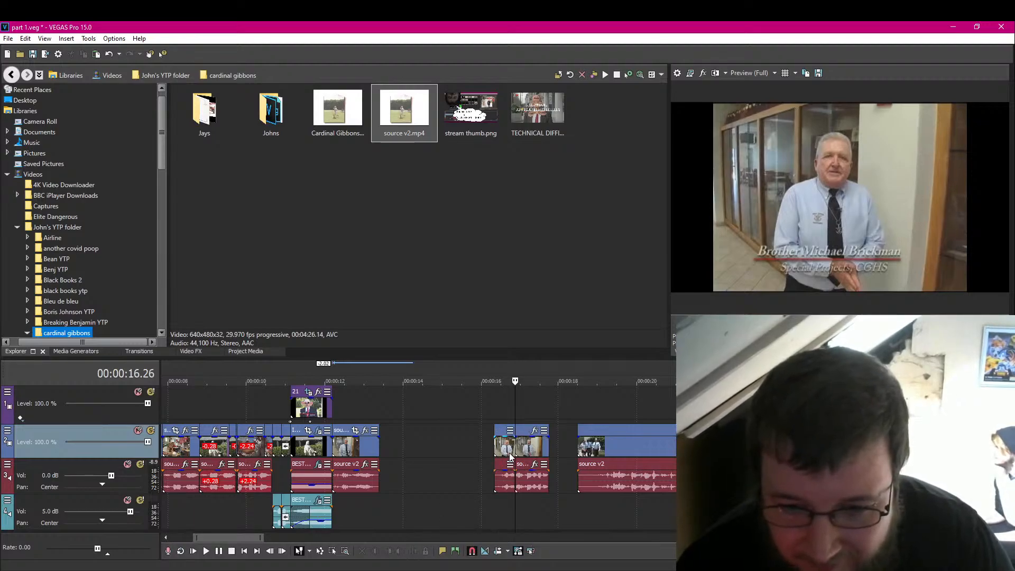
Step: Move the first part of the new split directly after the last clip of the edited sequence, checking its playback
drag(500, 447, 404, 447)
click(409, 445)
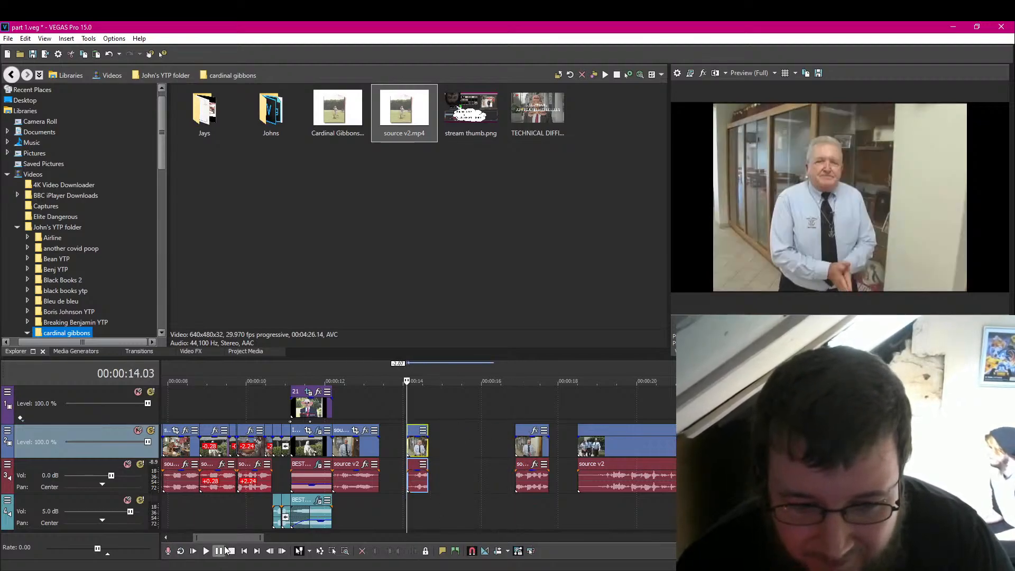
key(space)
key(Return)
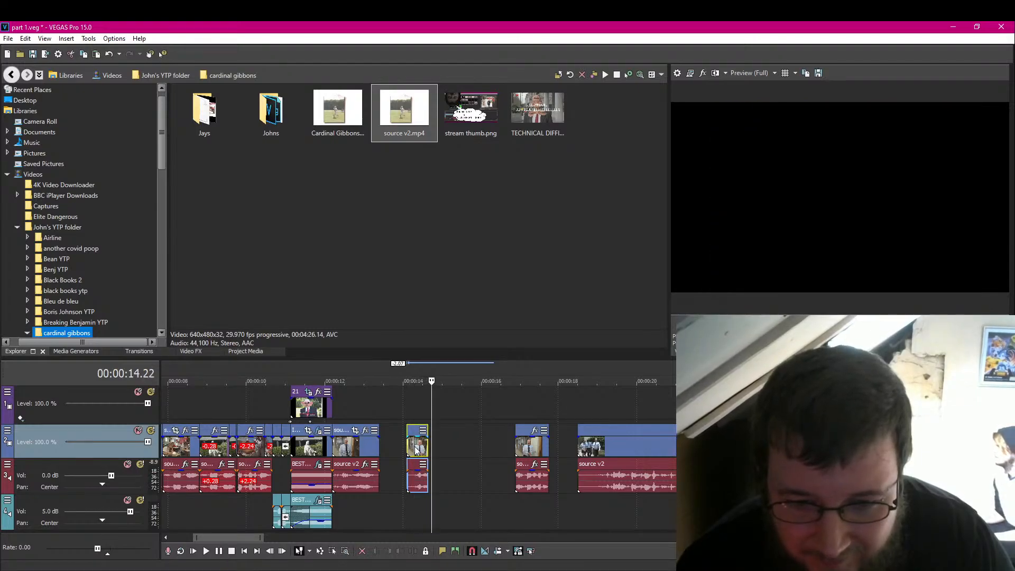
drag(418, 451, 389, 452)
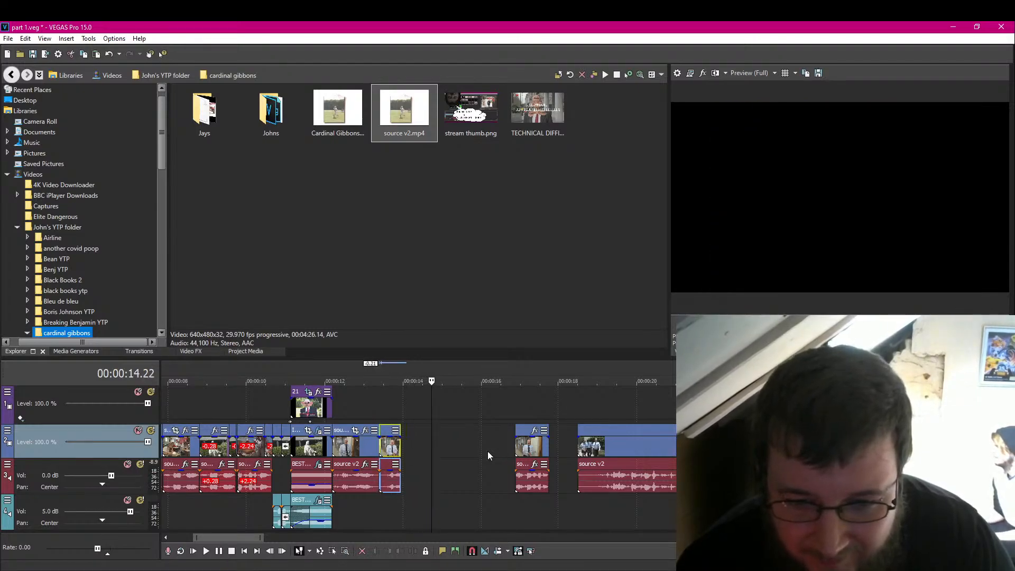
Step: Play back the leftover clip fragment, and listen through the long source v2 clip up to about 00:00:35
click(517, 446)
click(220, 552)
click(220, 552)
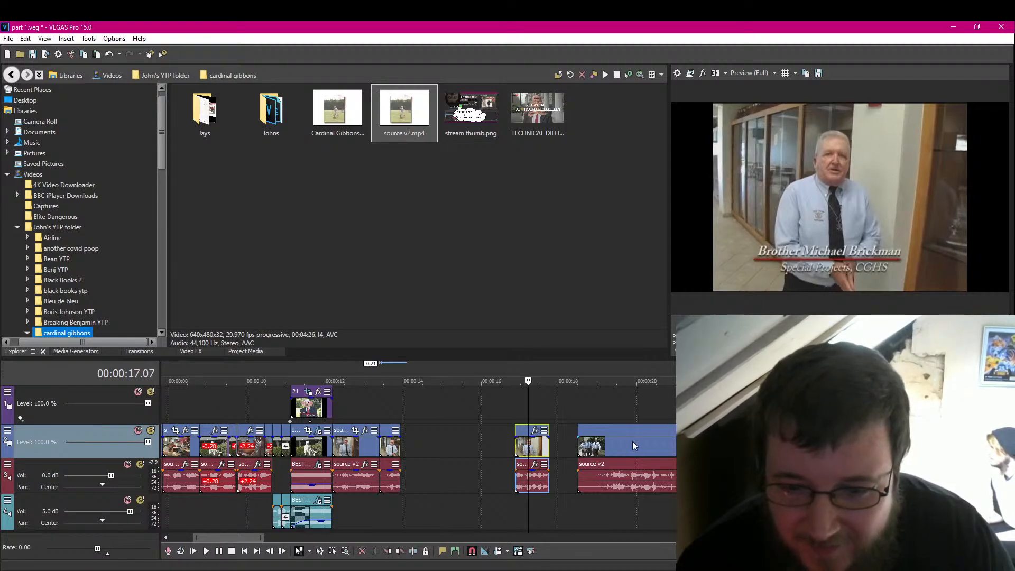
click(581, 449)
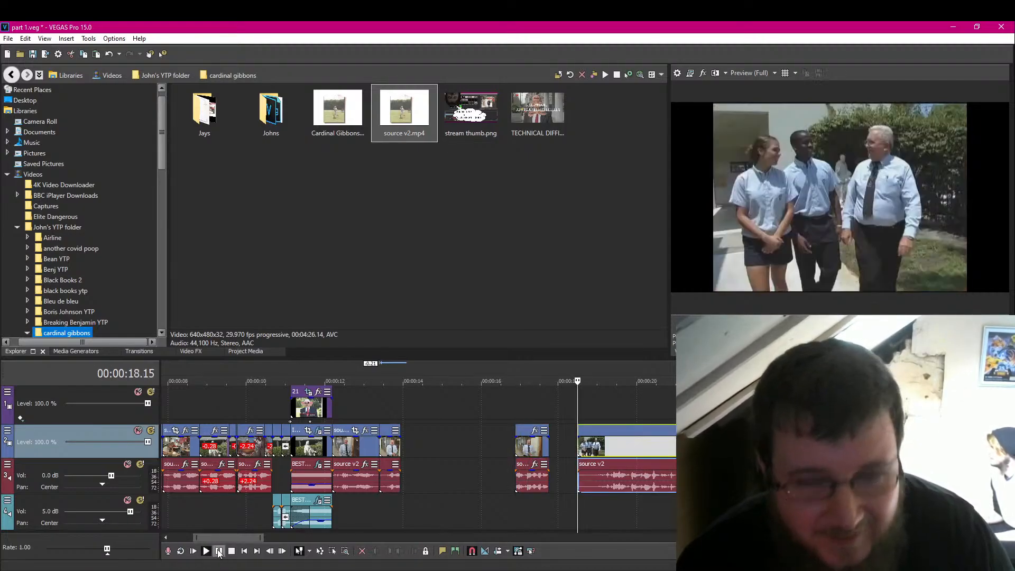
click(220, 552)
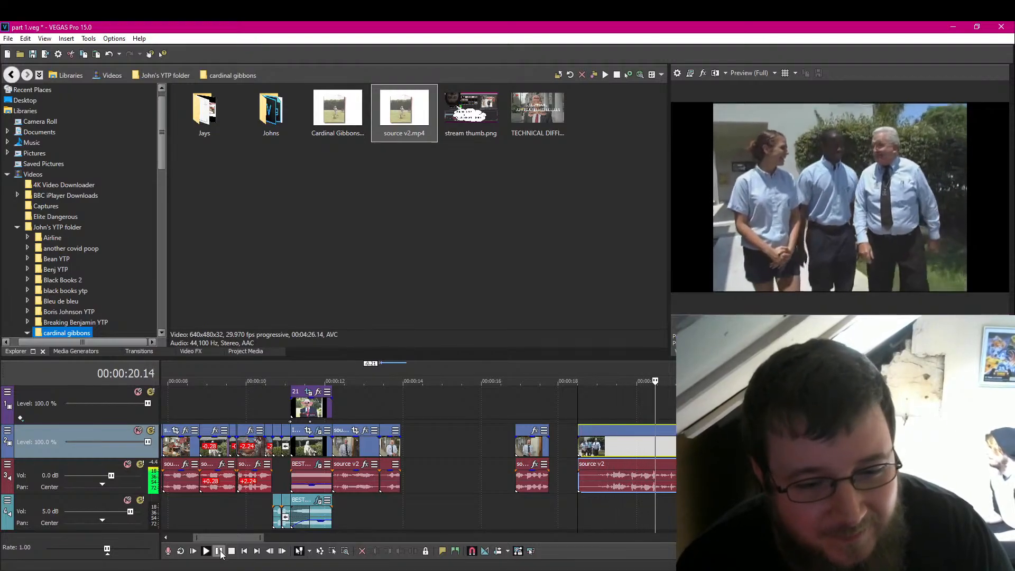
click(219, 551)
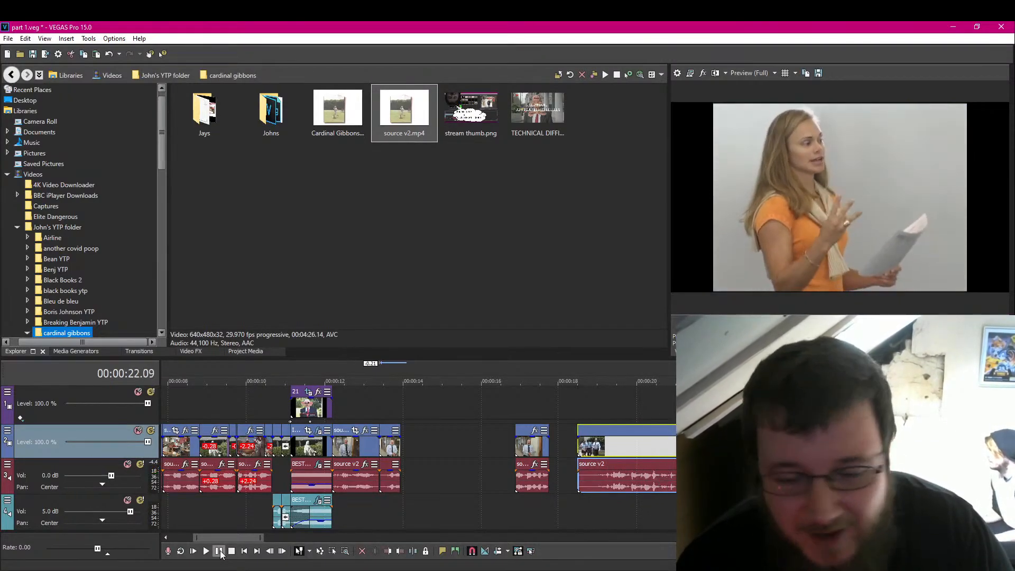
click(220, 551)
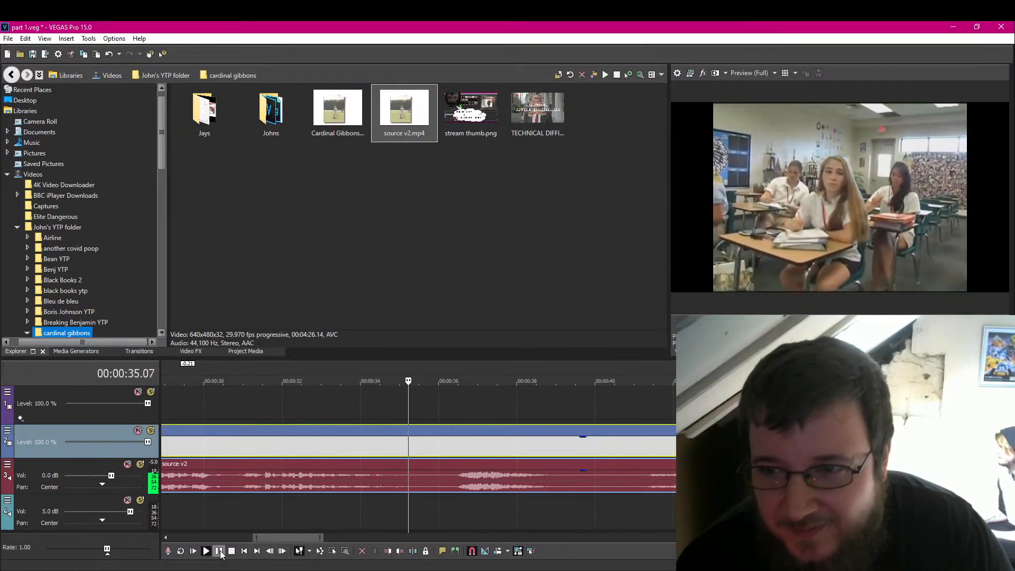
click(219, 551)
Step: Return to the edited section of the timeline and save the project
scroll(330, 501, down, 5)
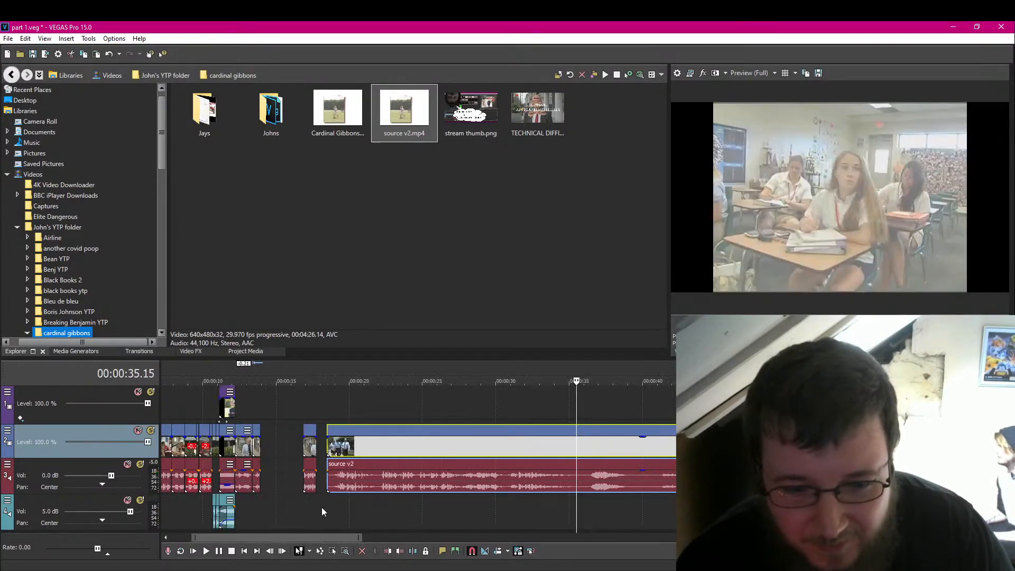
click(323, 507)
scroll(406, 497, up, 2)
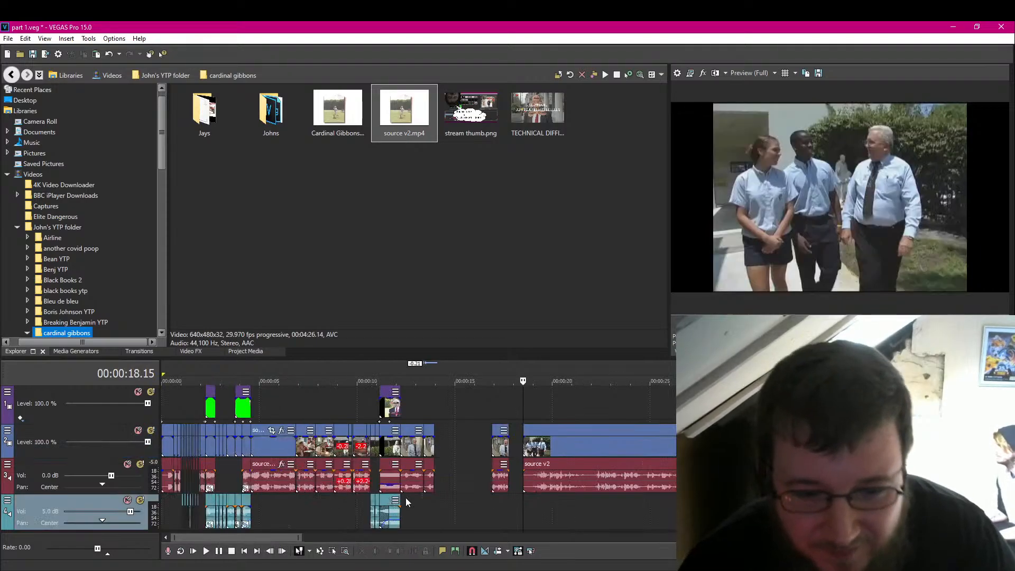
scroll(405, 497, up, 2)
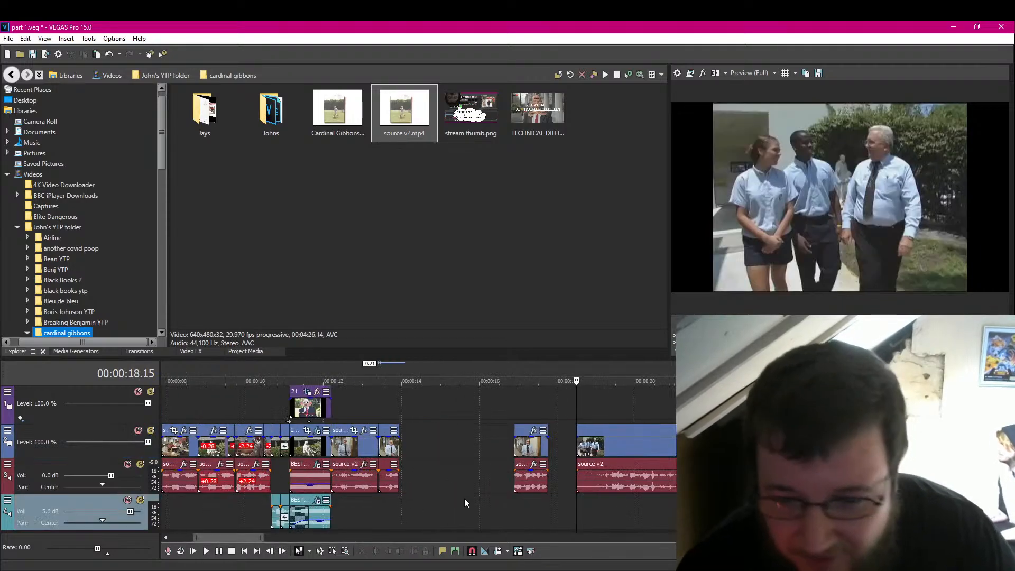
click(33, 54)
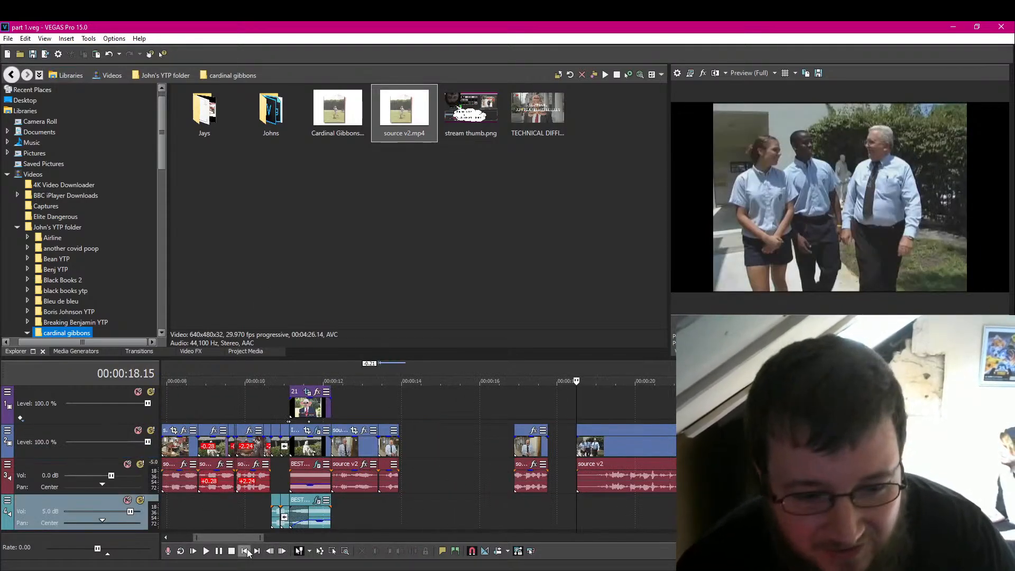
Step: Play back the rearranged clips at the end of the edited sequence from 00:00:12.08
click(334, 501)
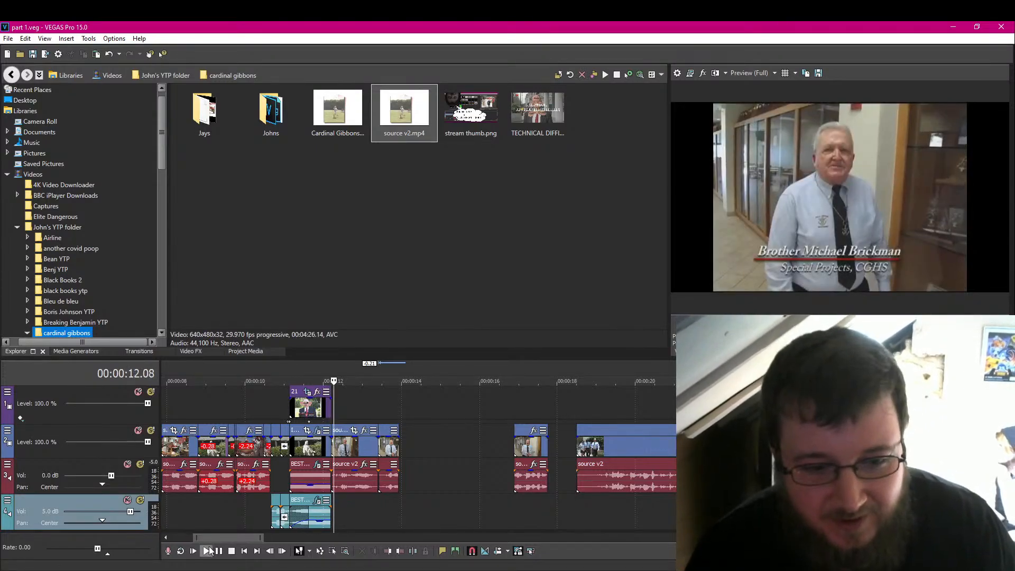
click(210, 551)
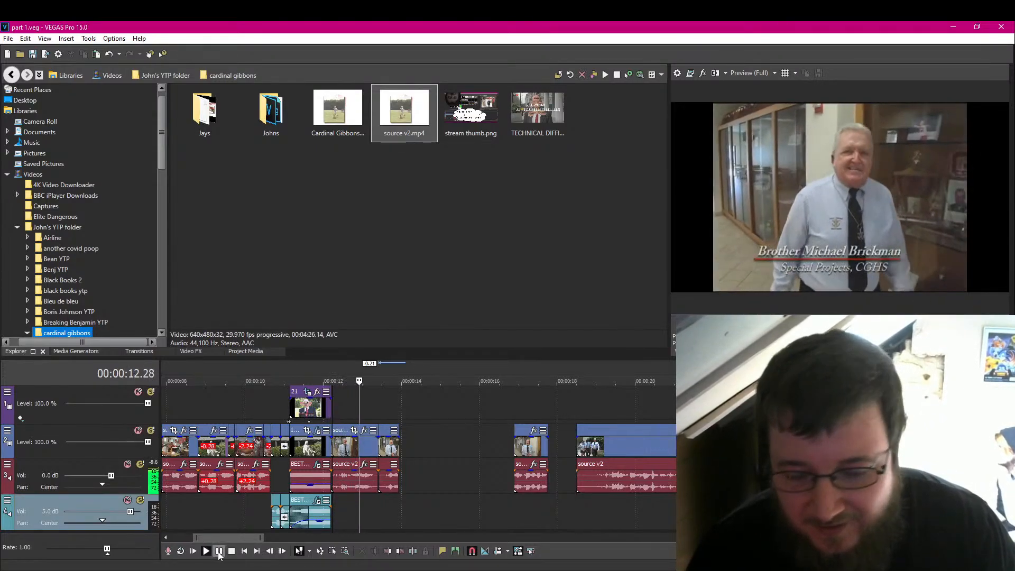
click(218, 551)
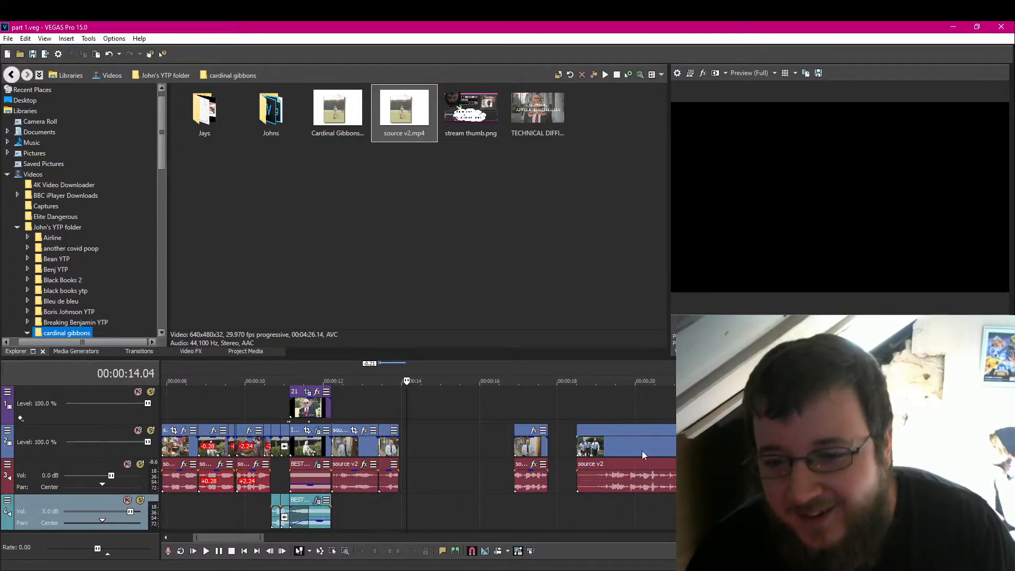
Step: Play the long source v2 clip from its start at 00:00:18.15 to about 00:00:26, listening for usable speech
click(578, 445)
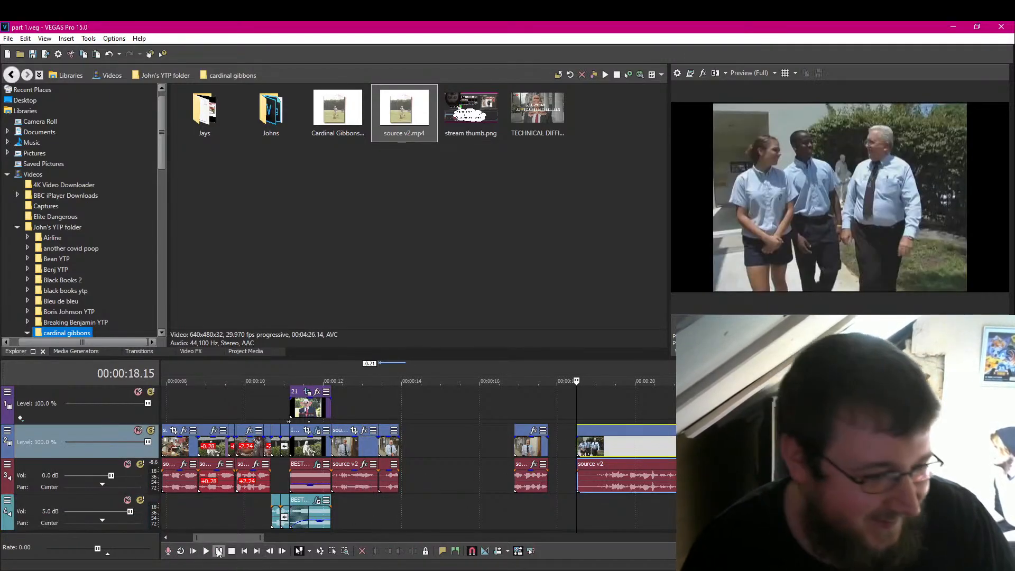
click(219, 551)
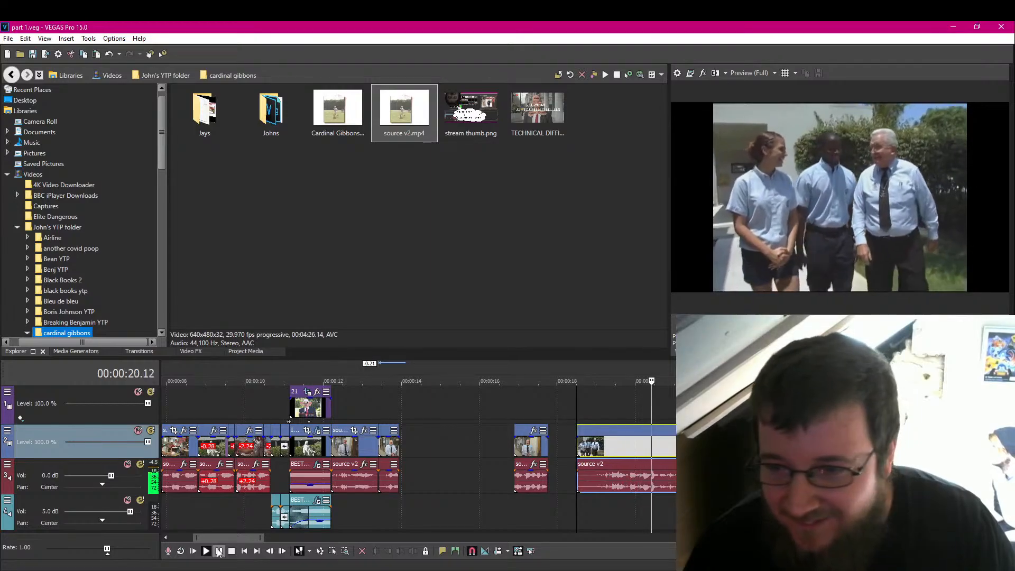
click(219, 552)
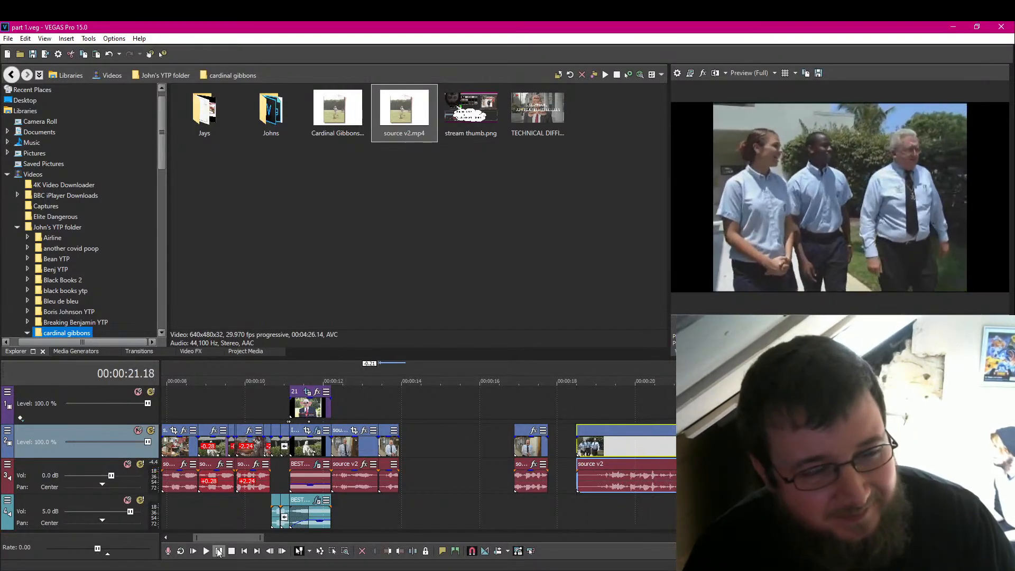
click(218, 552)
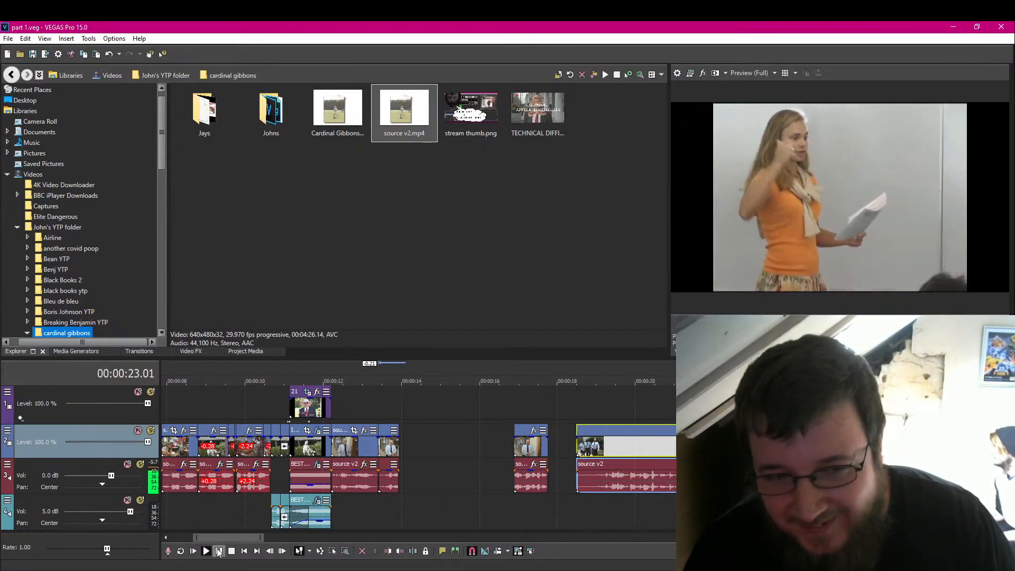
click(219, 552)
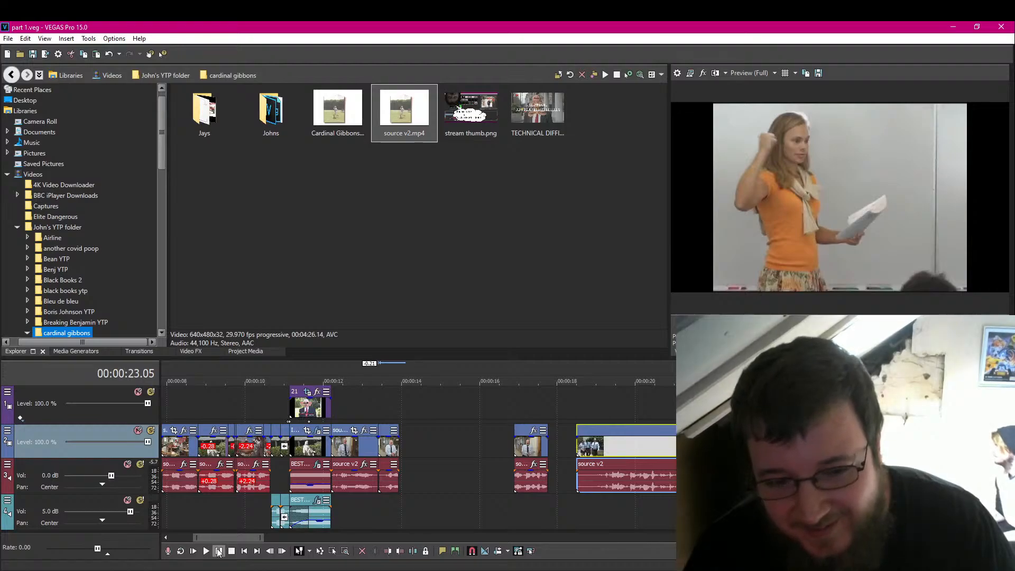
click(219, 551)
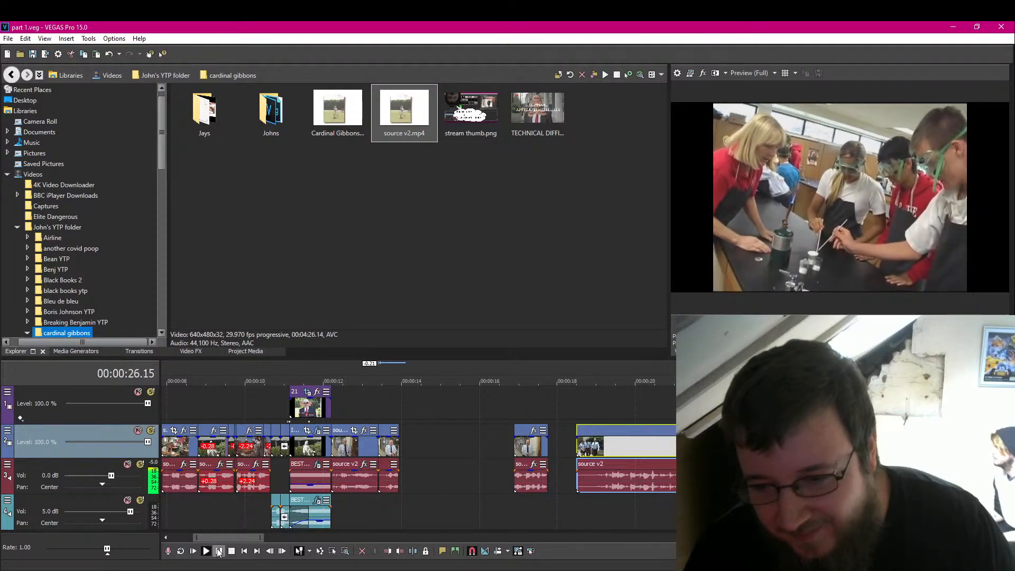
click(219, 551)
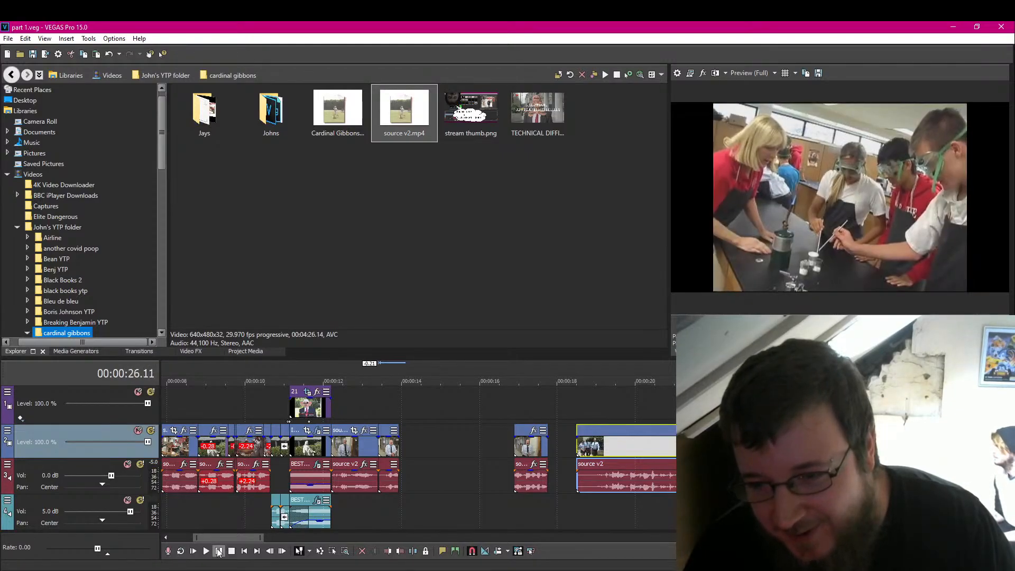
Step: Replay the source v2 clip around 00:00:25 to 00:00:26 to find the cut point at 00:00:26.05
click(219, 552)
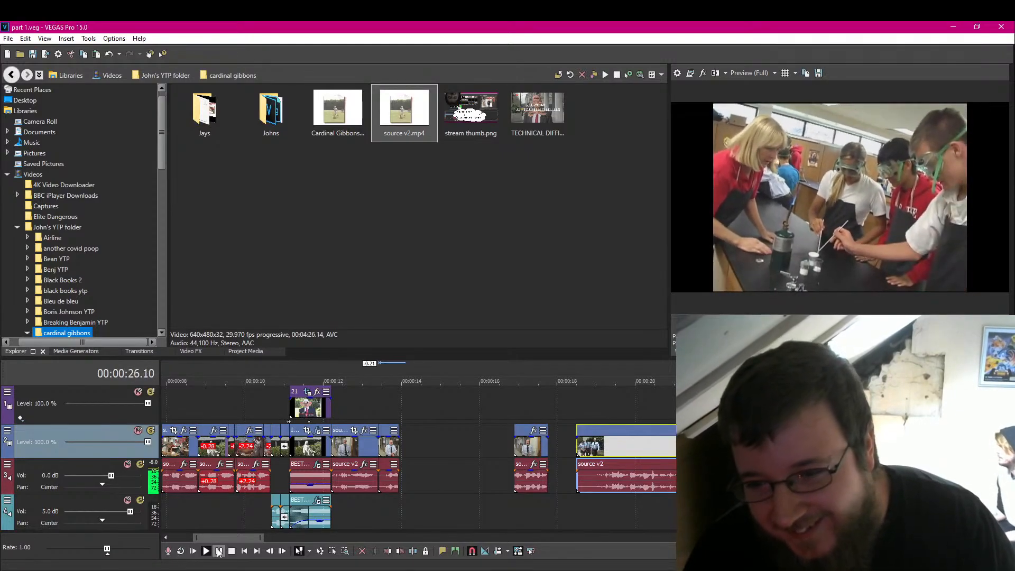
click(219, 552)
click(219, 552)
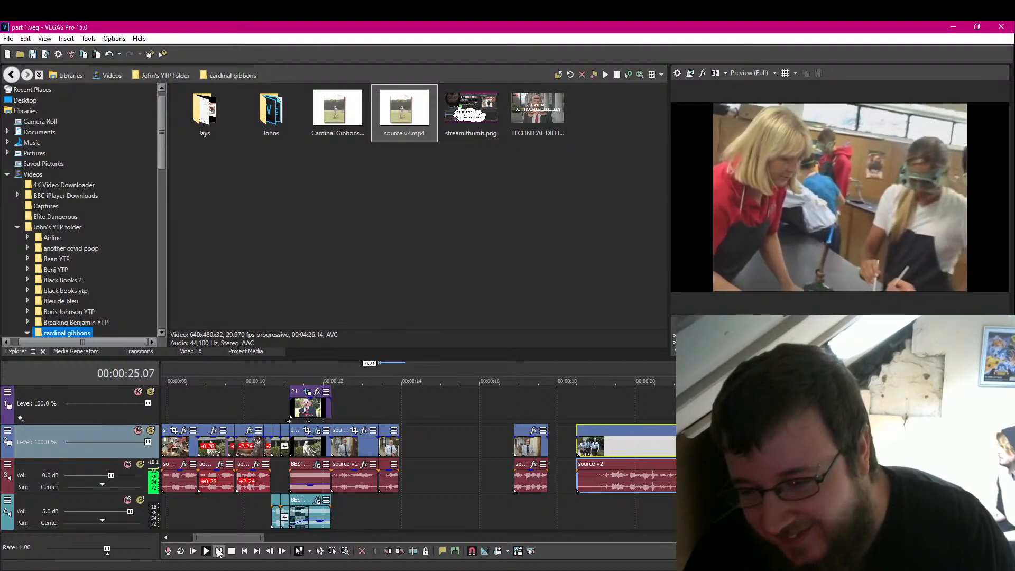
click(219, 551)
click(219, 551)
click(219, 551)
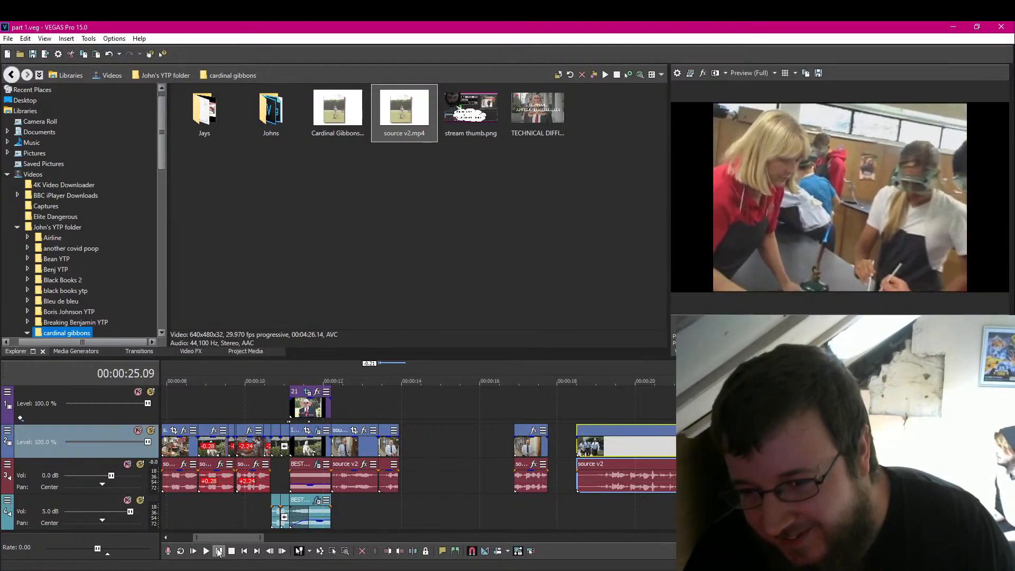
click(219, 551)
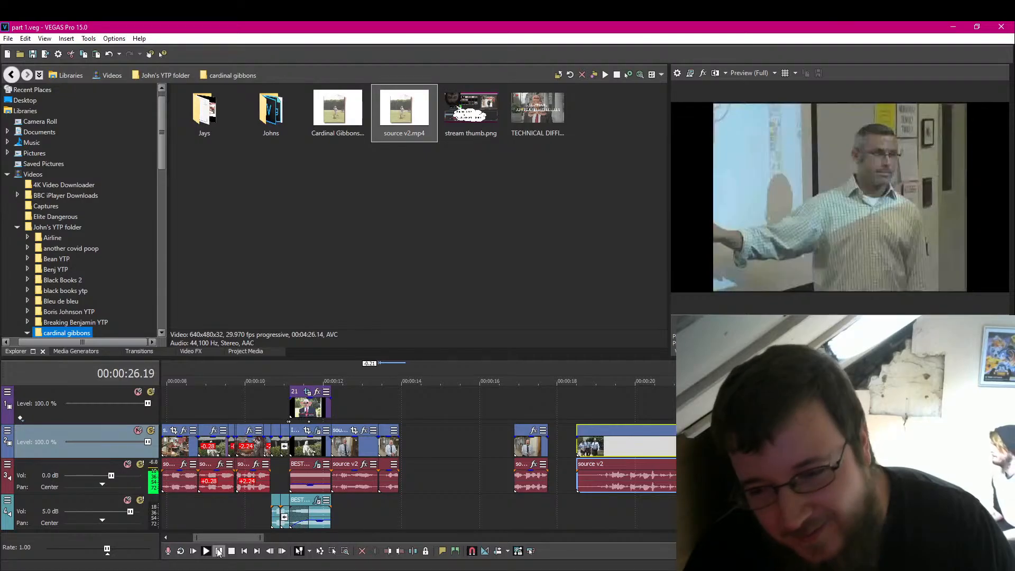
click(219, 552)
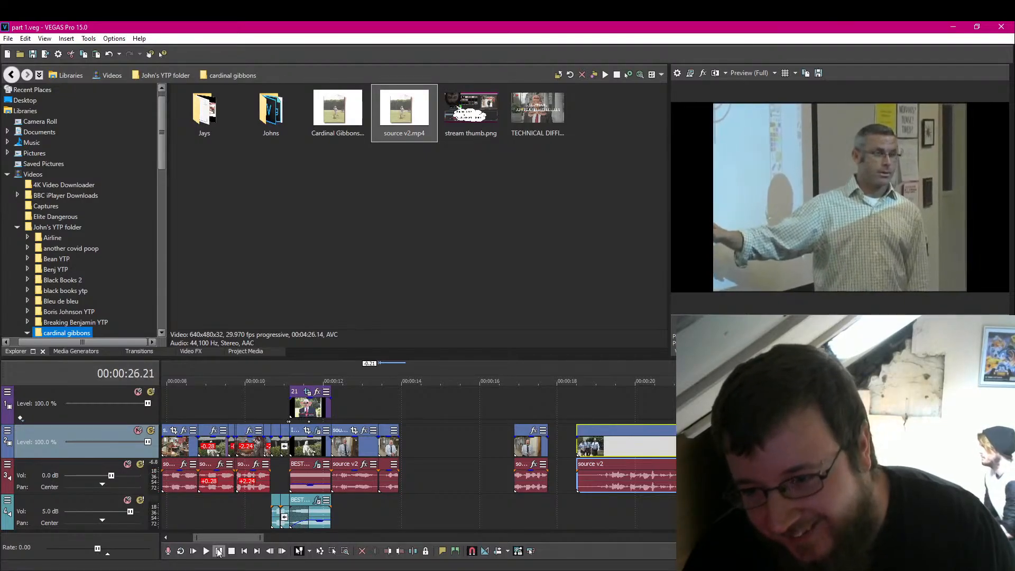
click(219, 551)
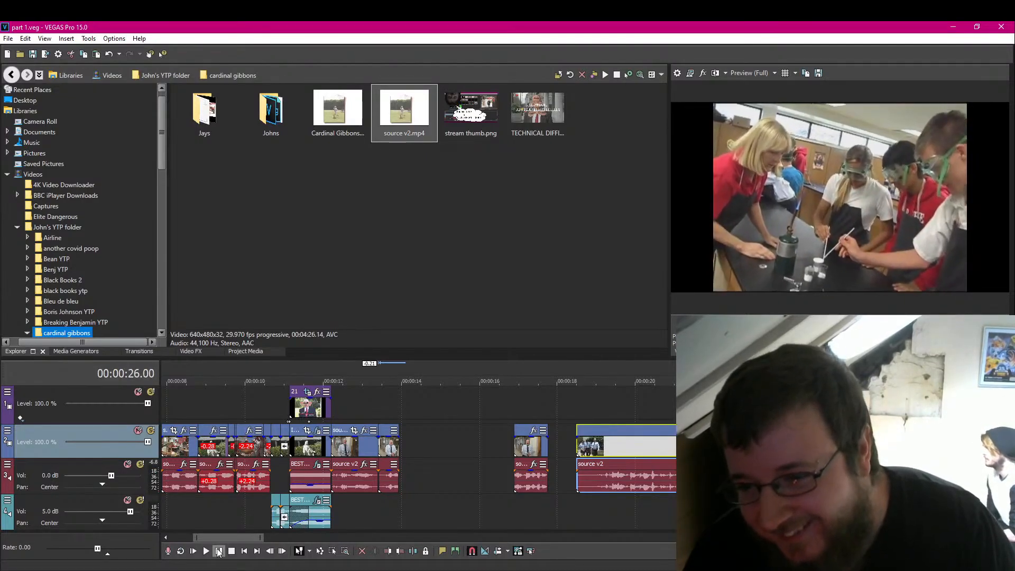
click(219, 551)
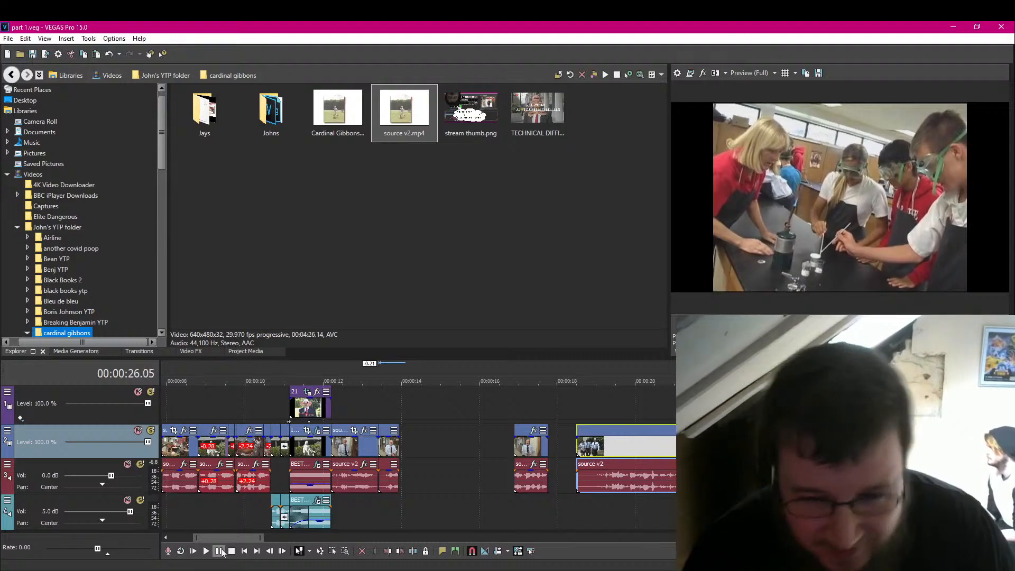
Step: Split the source v2 clip at 00:00:26.05 and 00:00:26.19, and copy the short fragment between the splits
key(Up)
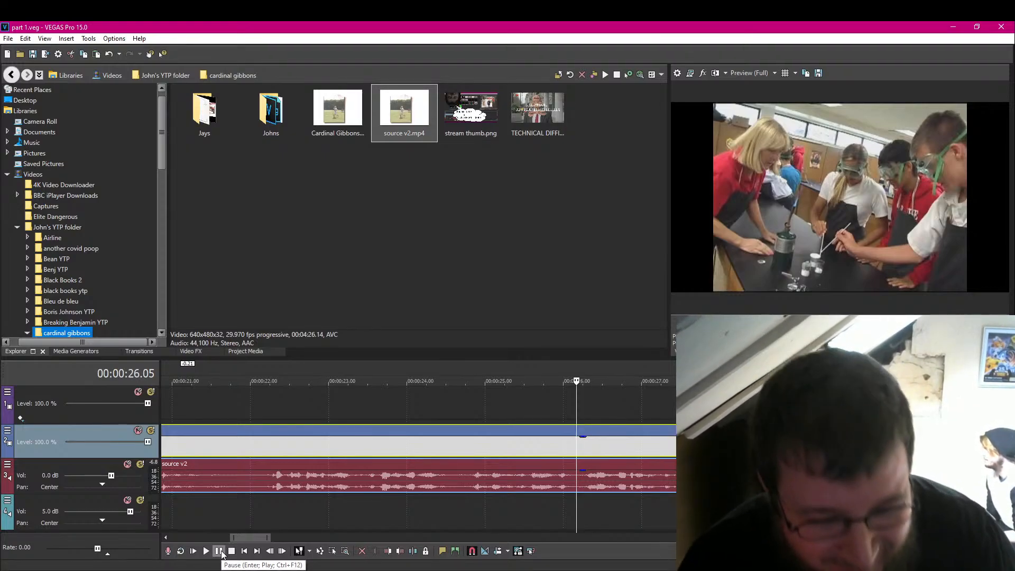
key(s)
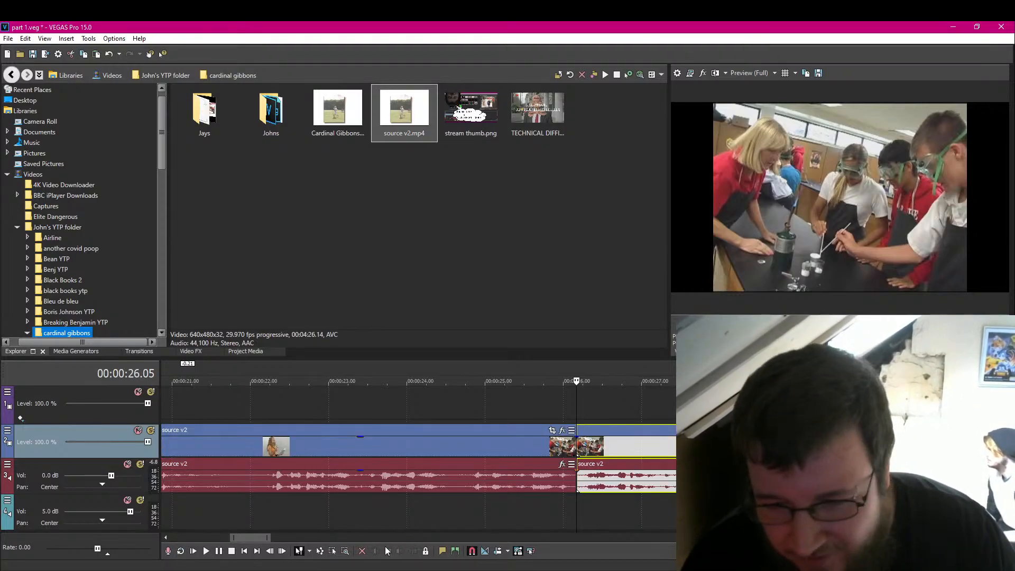
click(220, 554)
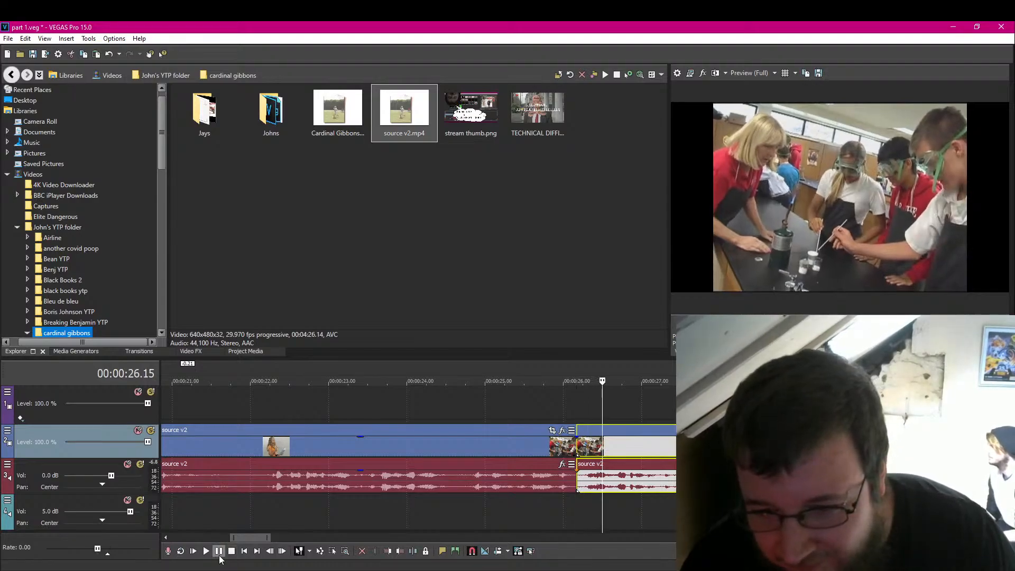
click(219, 553)
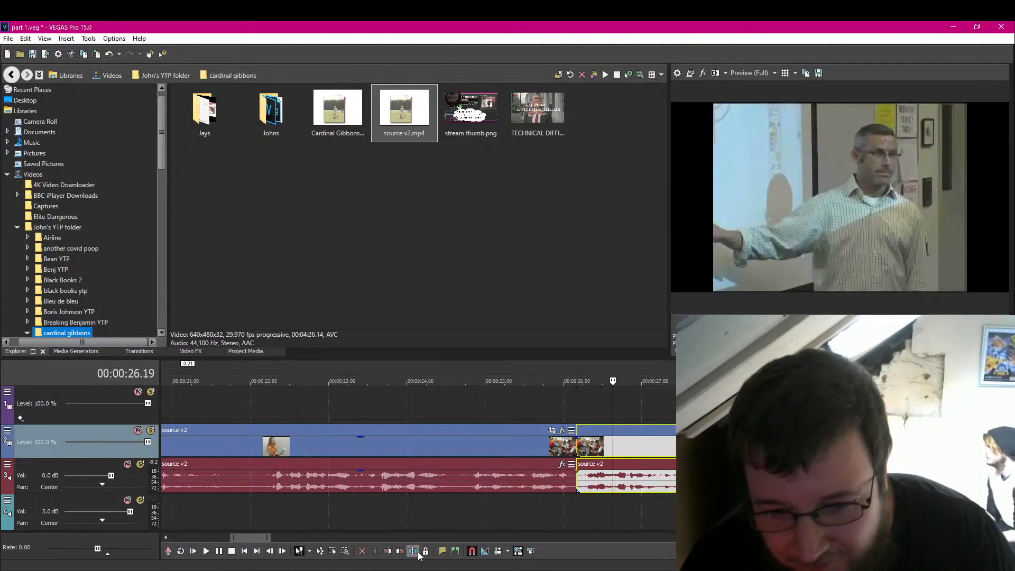
key(s)
right_click(602, 480)
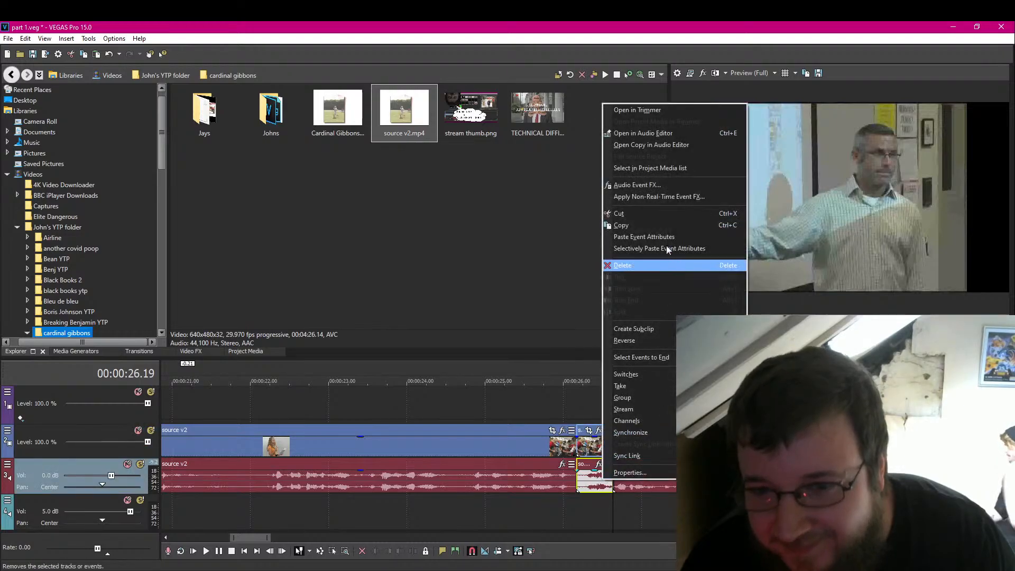
click(662, 227)
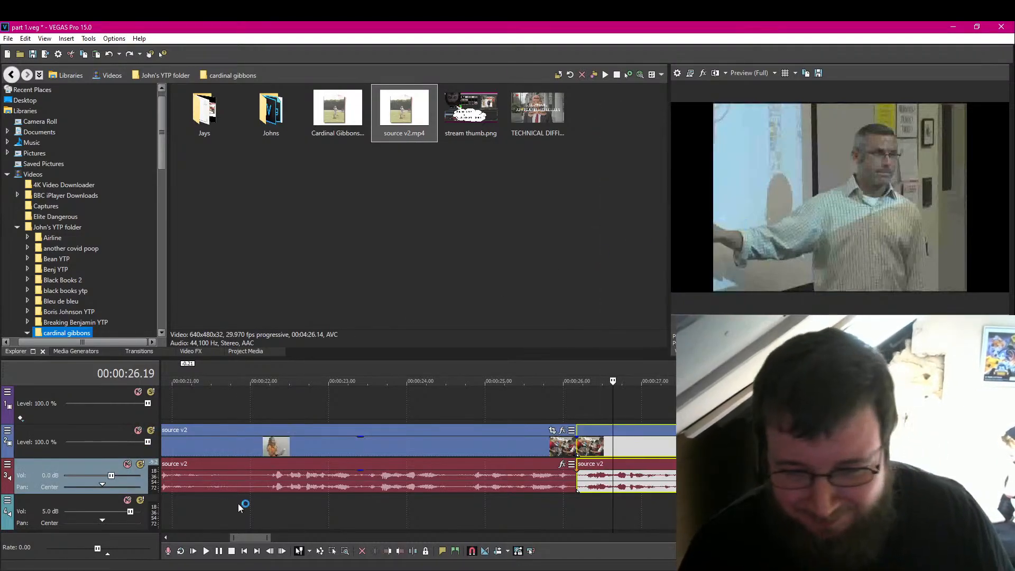
Step: Undo the two splits in the long source v2 clip
key(ctrl+z)
key(ctrl+z)
Step: Paste the copied fragment just after the last clip of the edited sequence, at 00:00:13.29, and play it back
scroll(376, 505, down, 2)
click(213, 448)
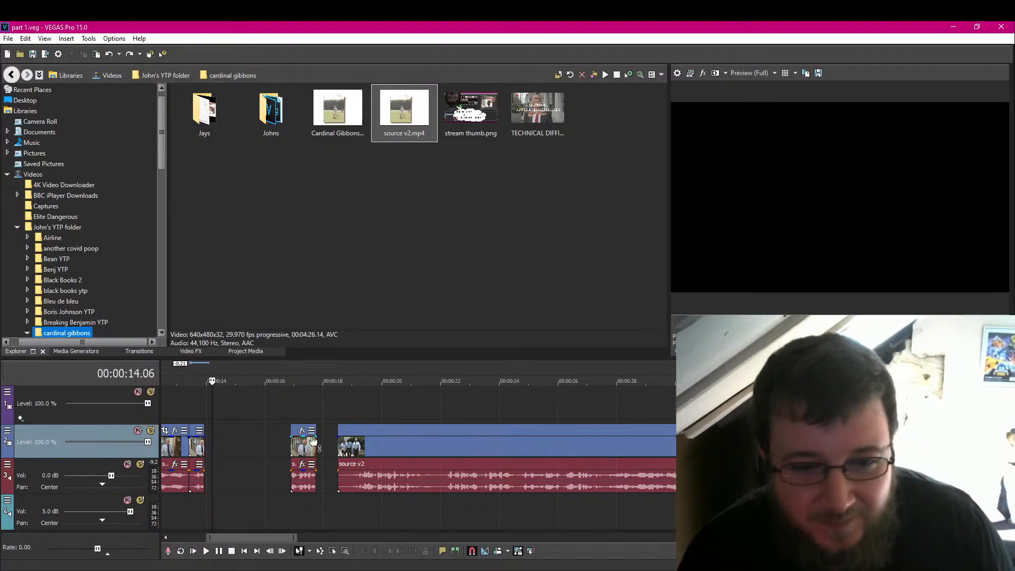
scroll(650, 449, down, 3)
scroll(649, 449, up, 4)
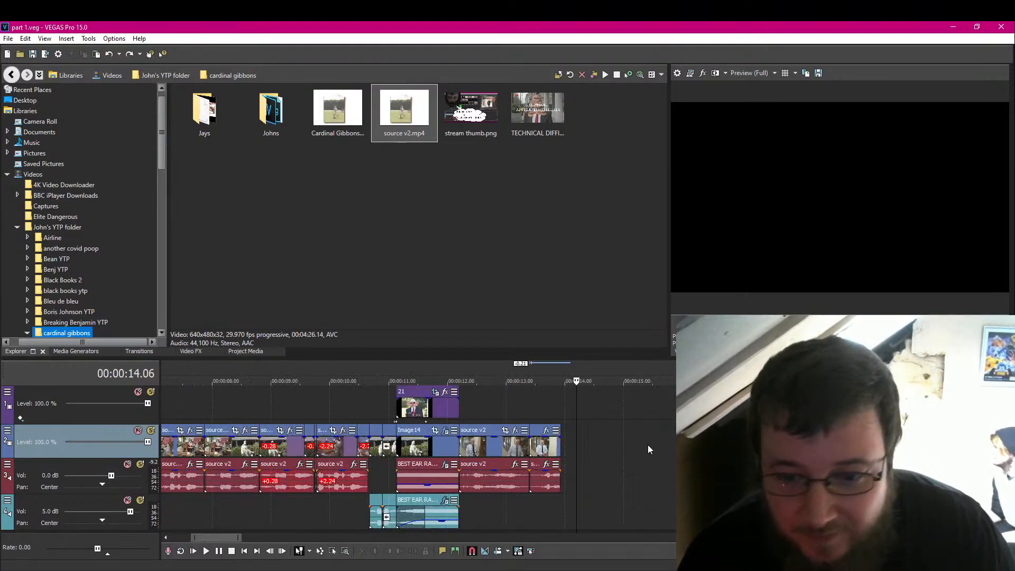
scroll(626, 448, up, 3)
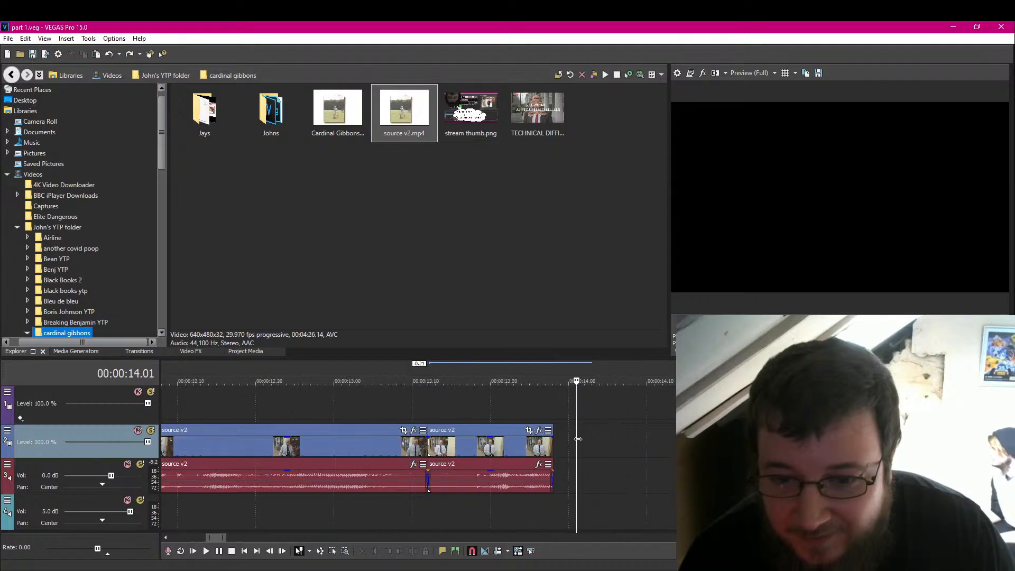
click(559, 443)
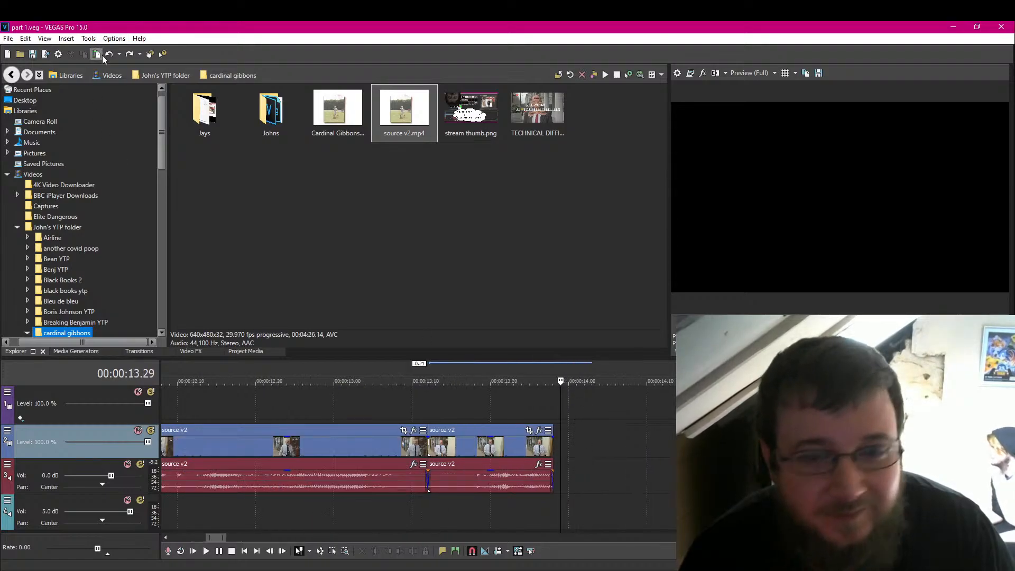
key(ctrl+v)
click(557, 446)
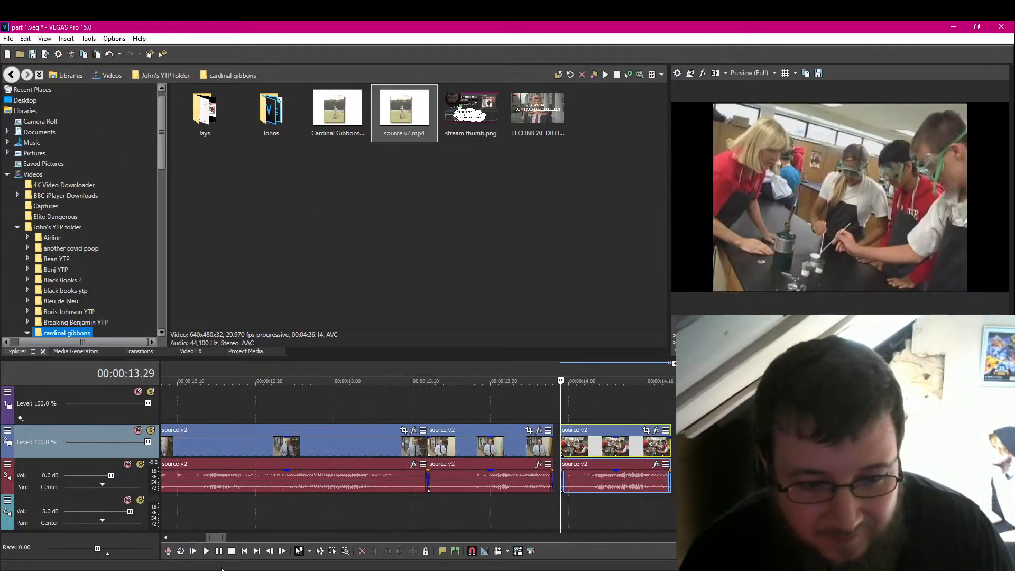
click(220, 553)
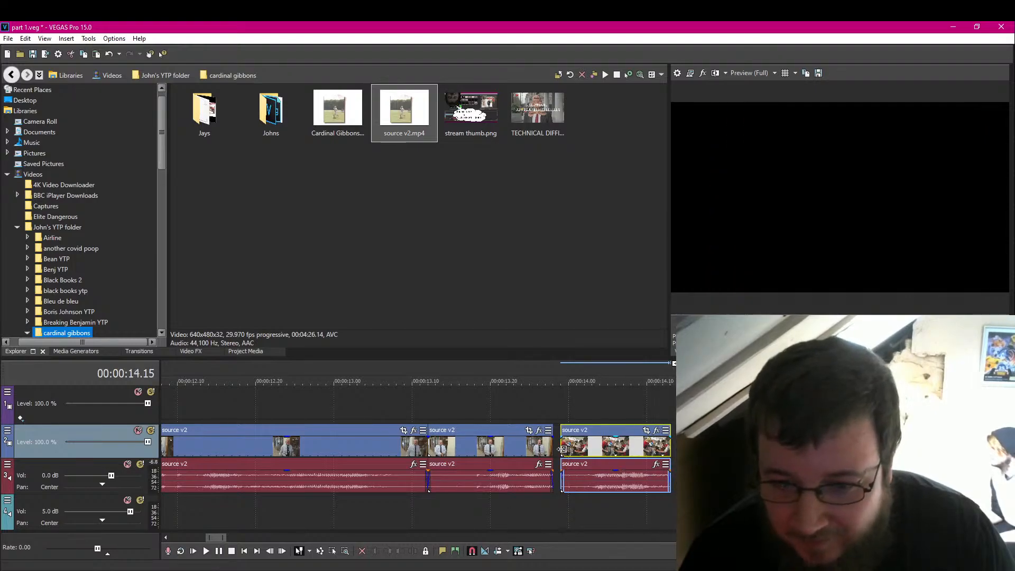
Step: Trim the start of the pasted fragment in small increments to 00:00:14.05, playing it back between trims
mouse_move(563, 448)
mouse_down()
mouse_move(572, 460)
mouse_move(571, 448)
mouse_move(582, 448)
mouse_move(568, 449)
mouse_move(577, 449)
mouse_up()
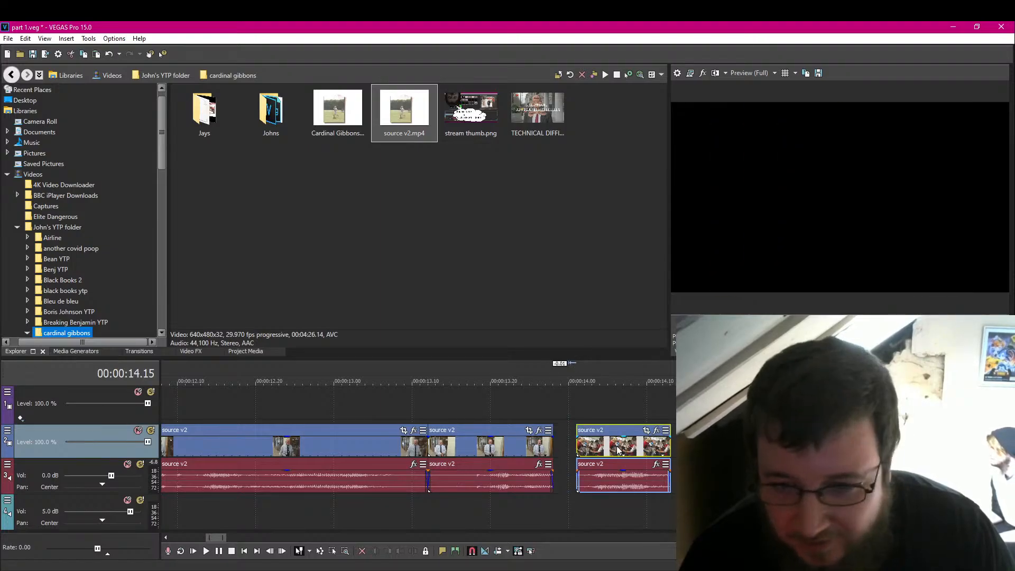
click(574, 448)
key(space)
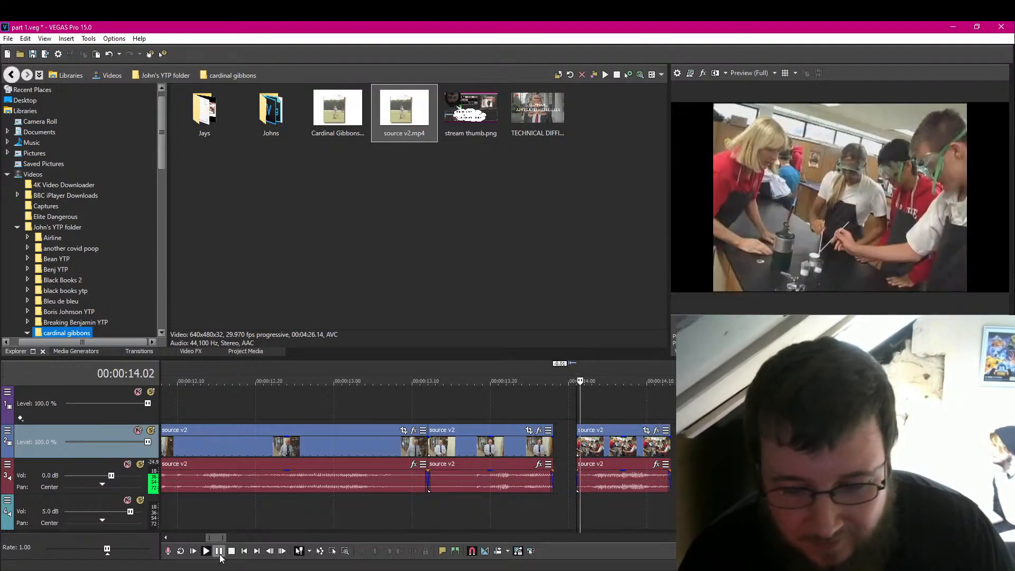
drag(578, 447, 586, 447)
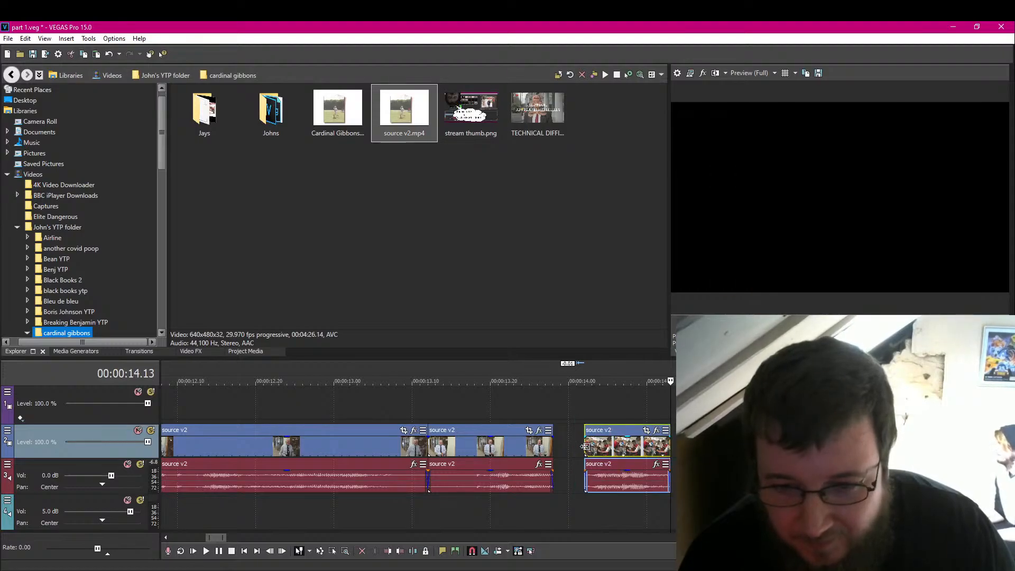
click(585, 448)
click(217, 551)
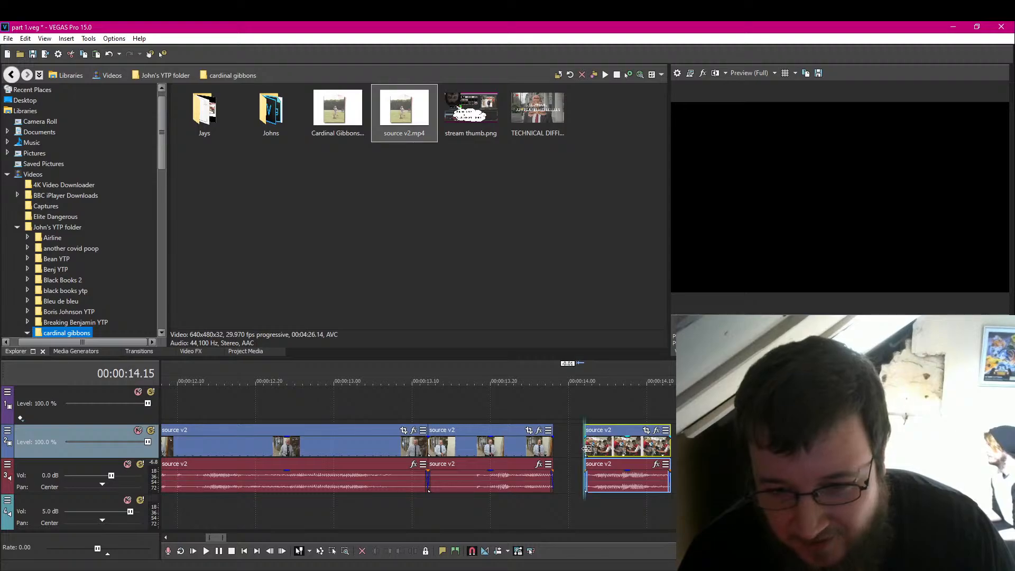
drag(587, 449, 594, 448)
click(593, 447)
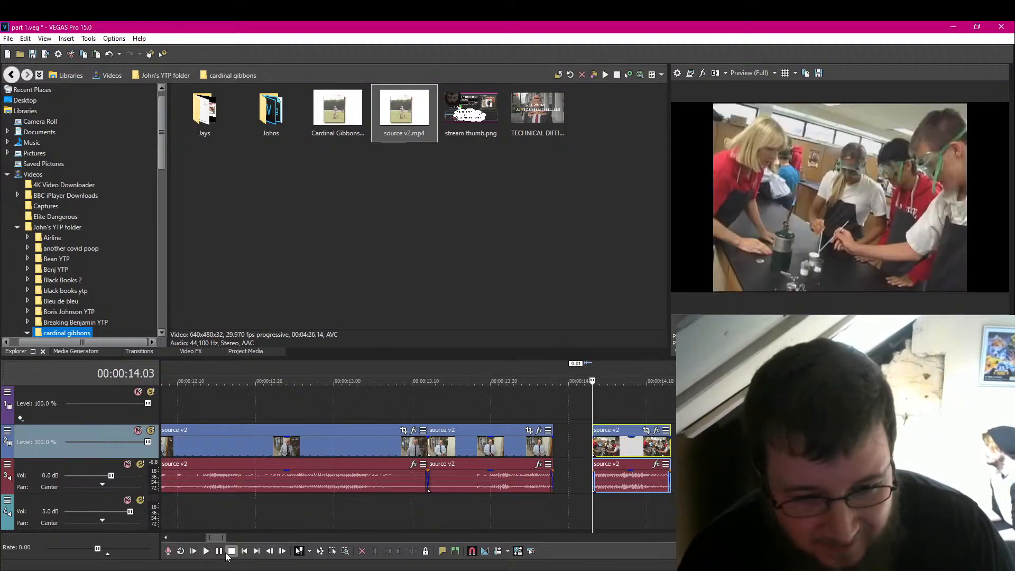
click(219, 551)
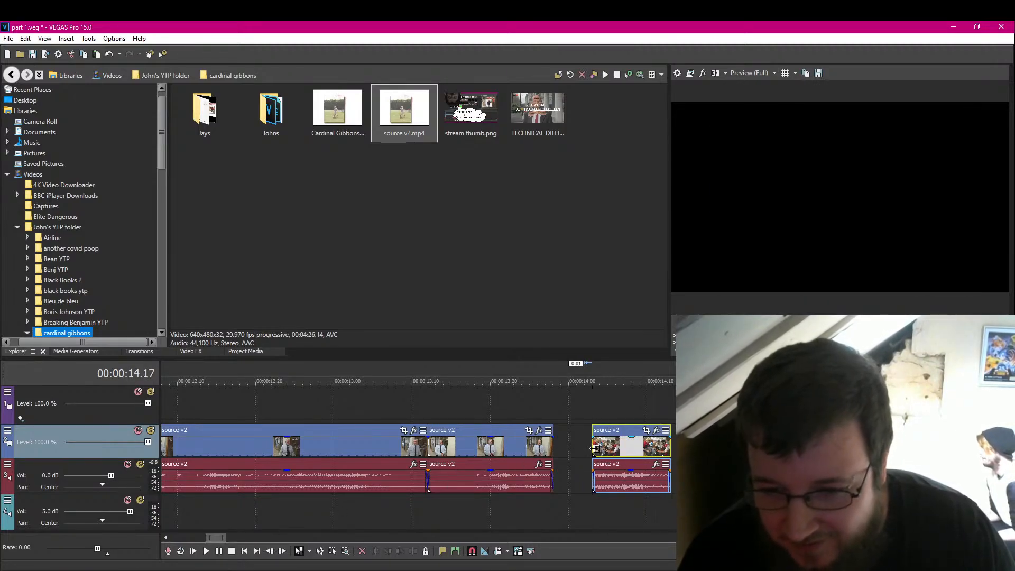
drag(595, 448, 601, 448)
click(600, 449)
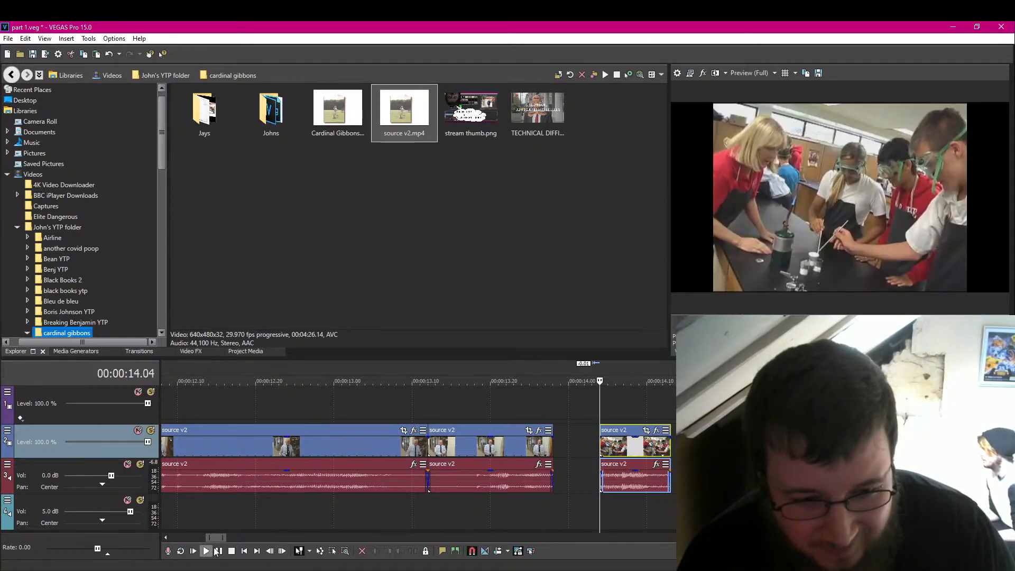
click(220, 551)
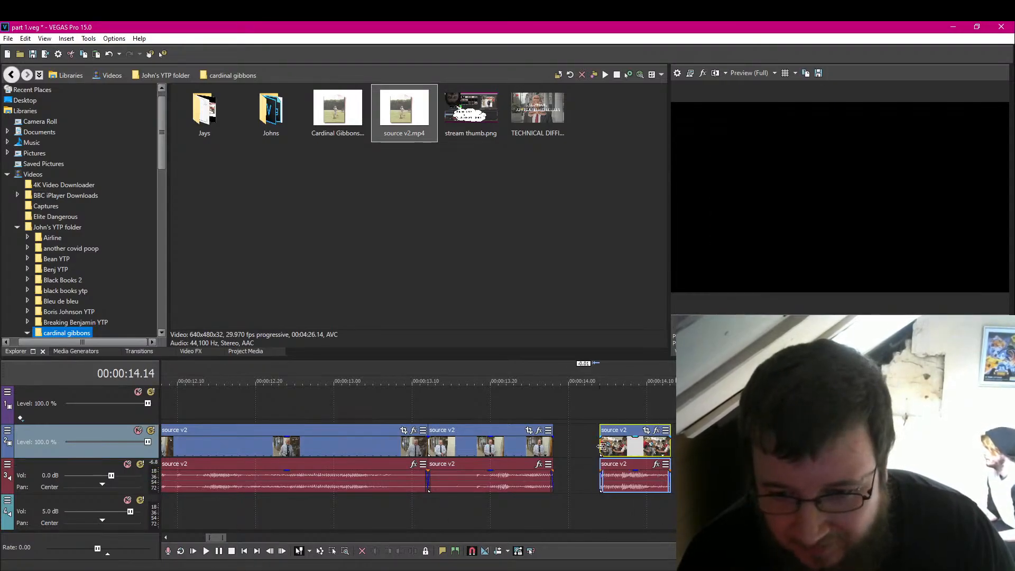
drag(601, 447, 609, 447)
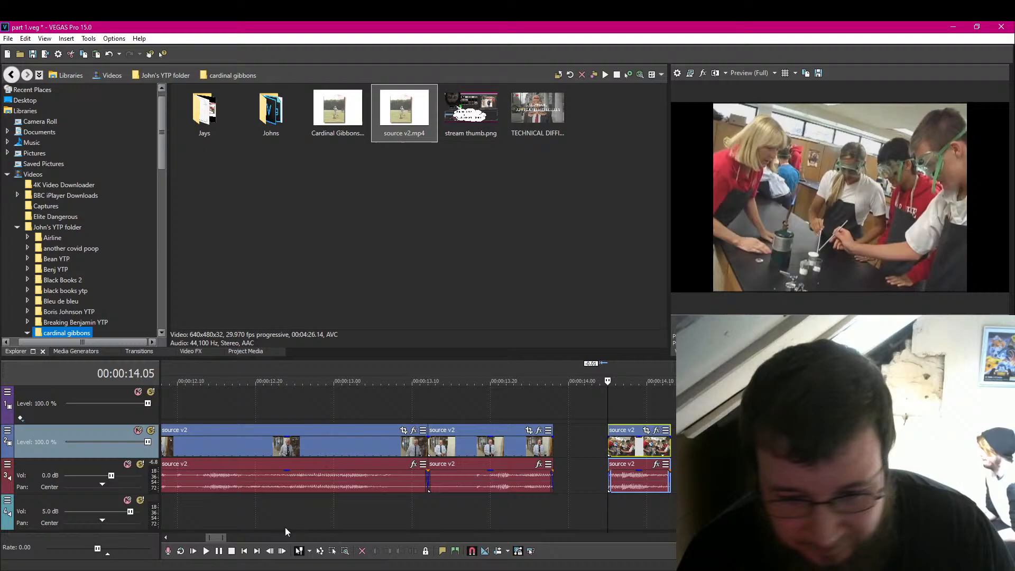
Step: Adjust the end of the pasted fragment in small increments, playing it back from 00:00:14.05 between adjustments
click(220, 552)
drag(670, 447, 675, 447)
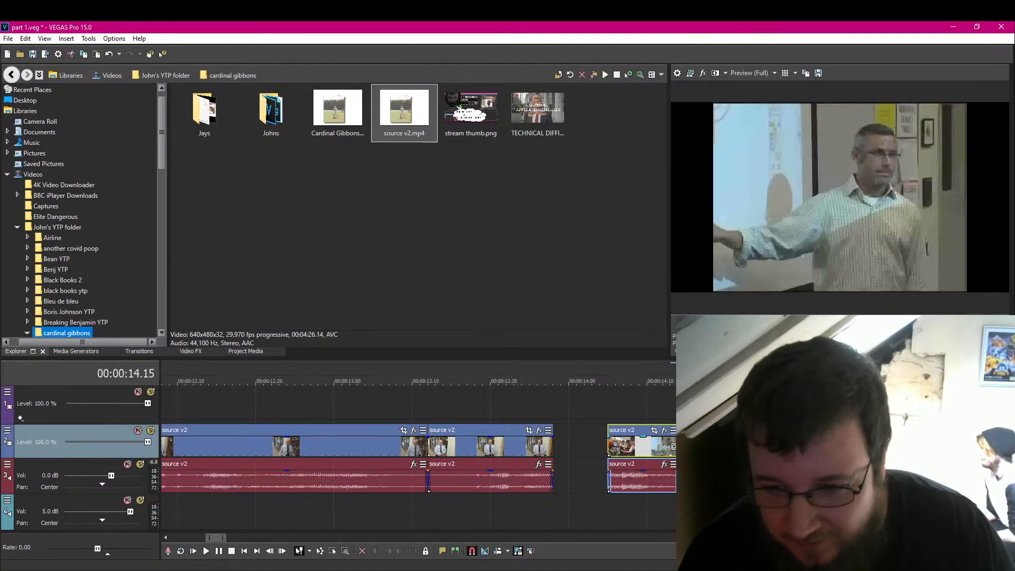
click(207, 551)
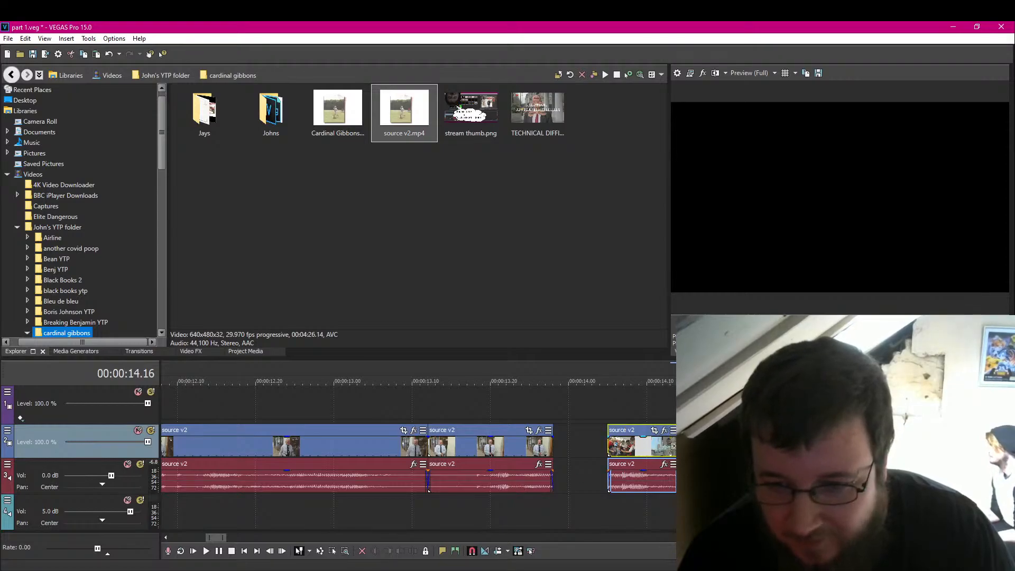
drag(673, 446, 680, 447)
click(608, 447)
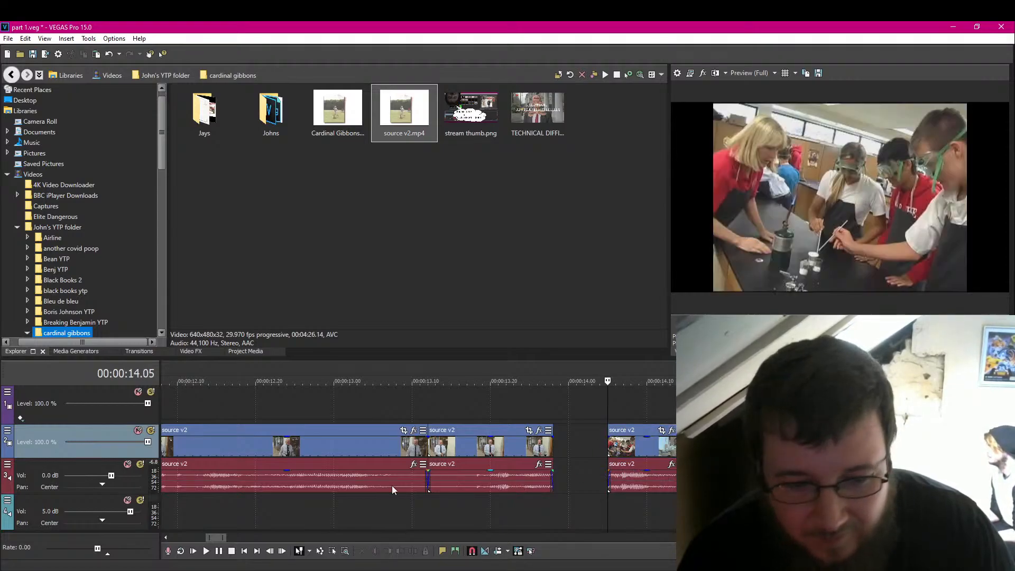
click(219, 551)
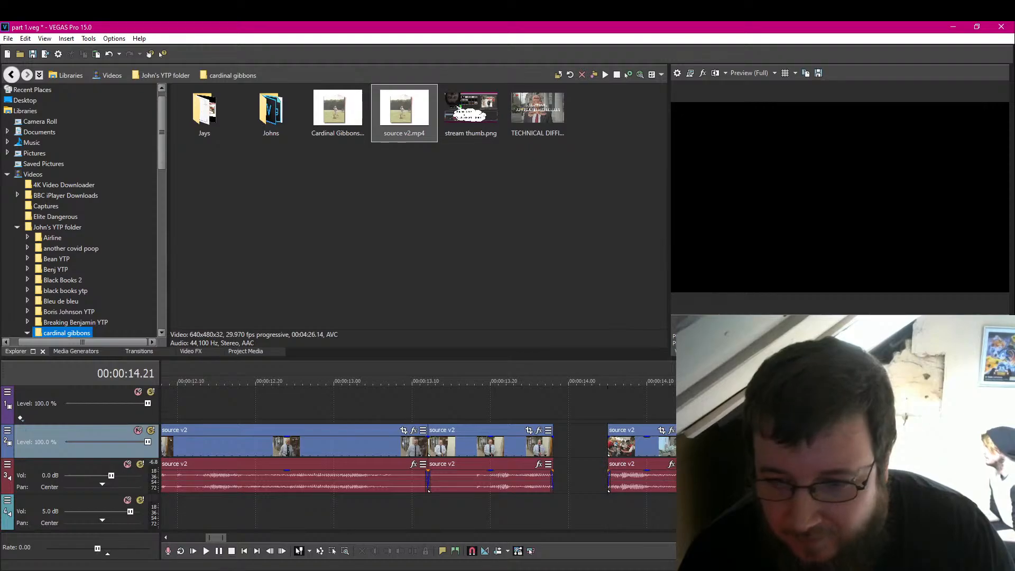
drag(685, 447, 675, 446)
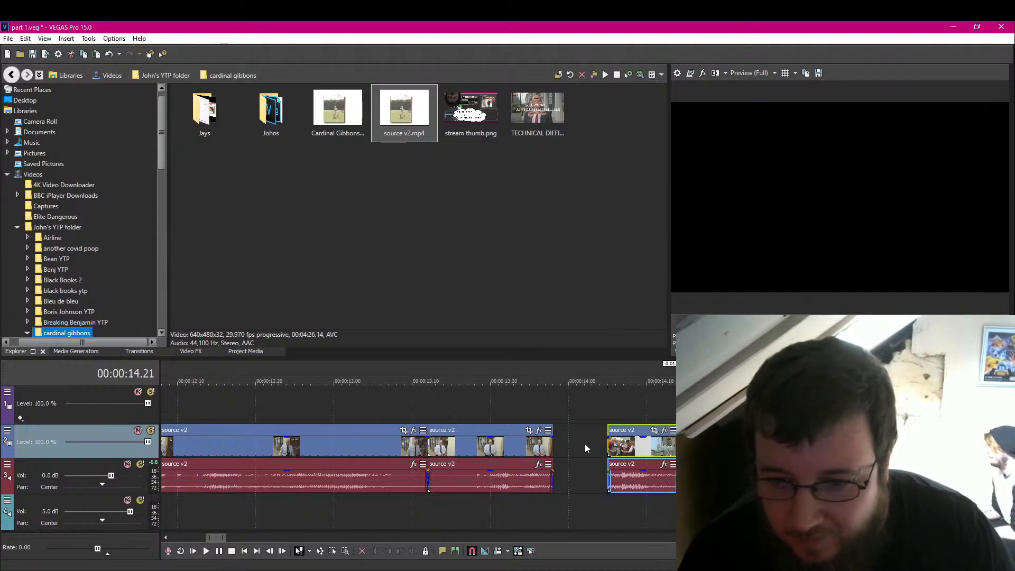
Step: Delete the fragment's video, move its audio directly against the last clip's audio, and play back from 00:00:12.06
click(636, 447)
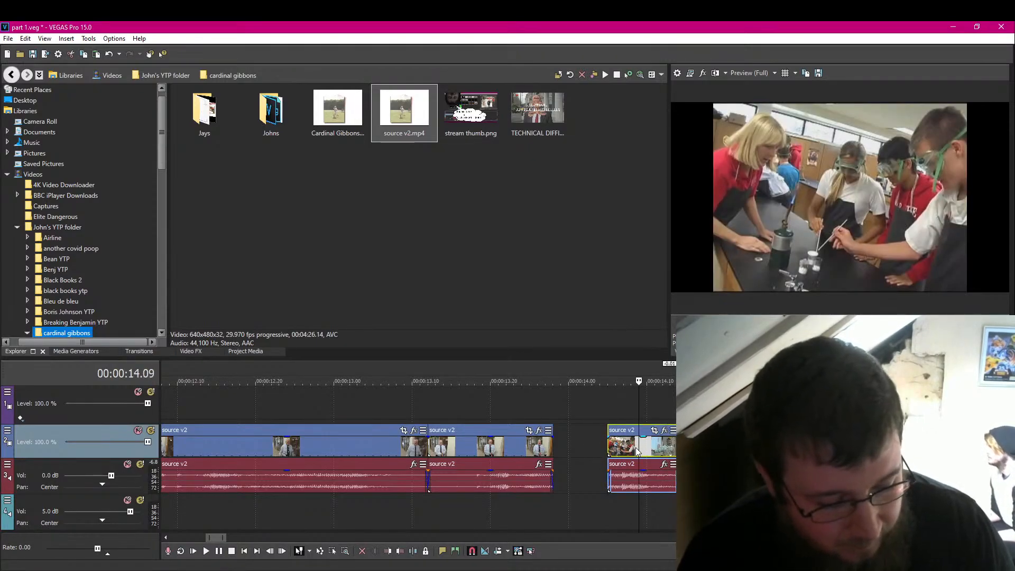
key(Delete)
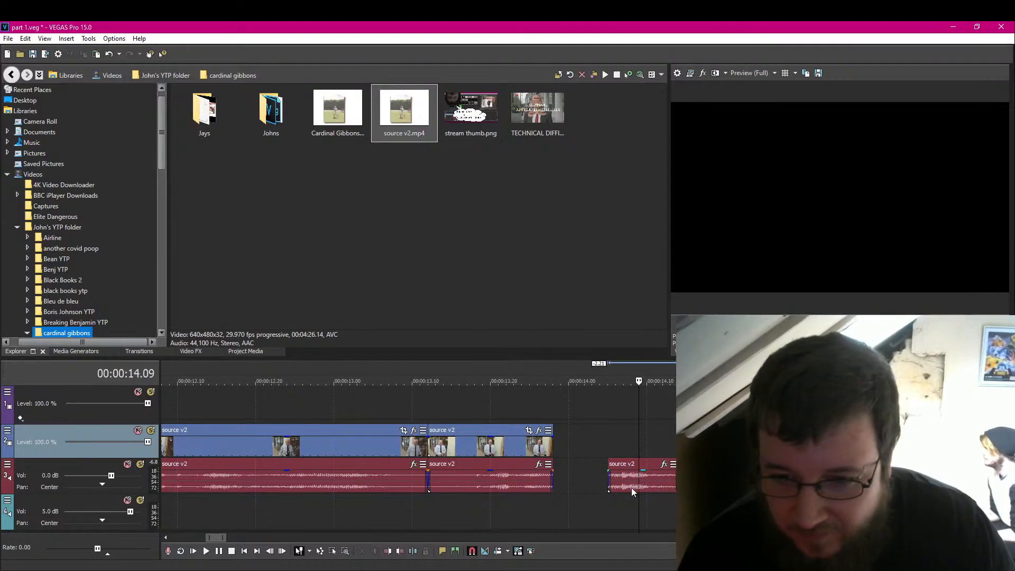
drag(632, 487, 577, 486)
scroll(246, 499, down, 2)
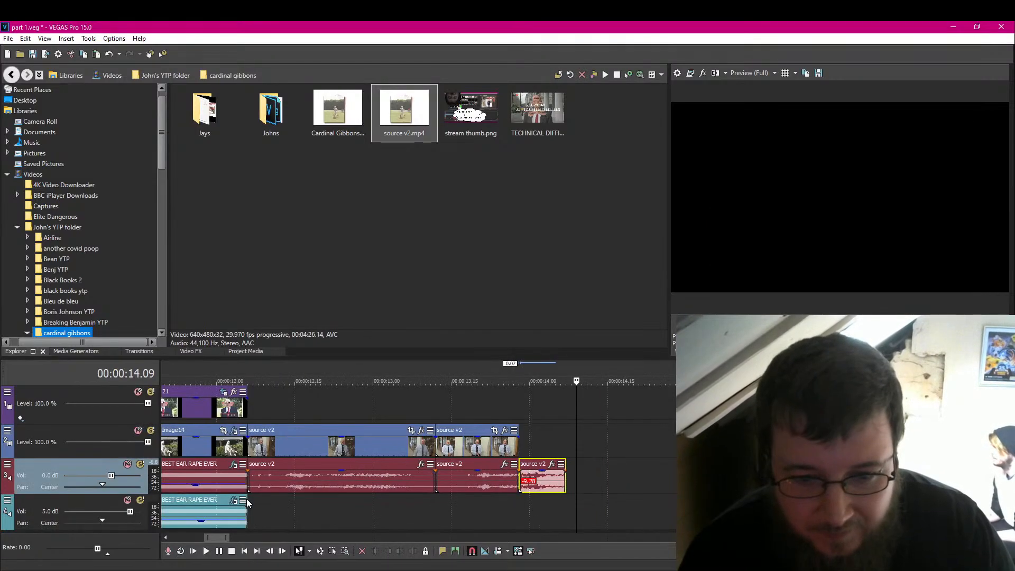
click(250, 506)
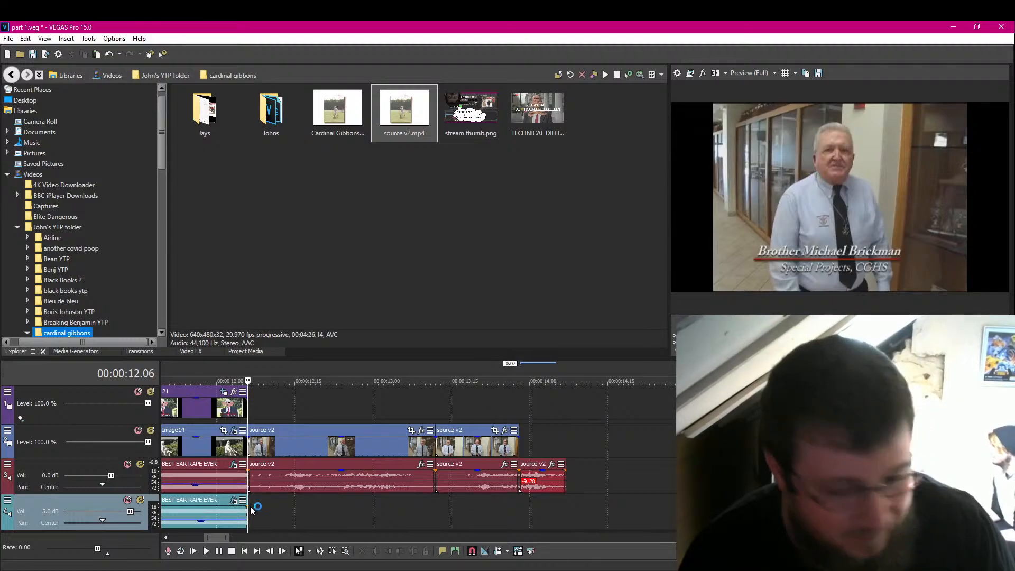
click(220, 551)
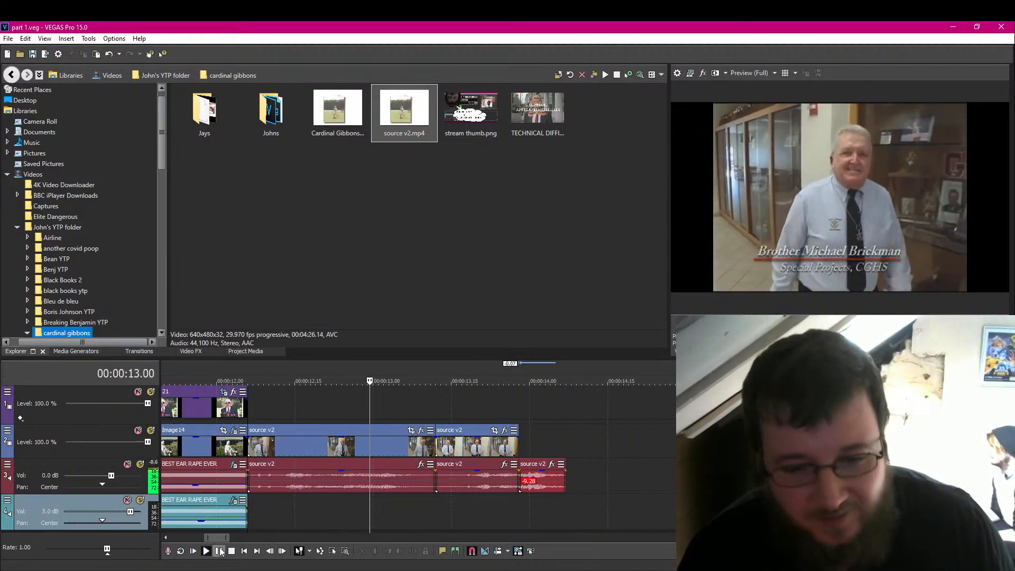
click(220, 552)
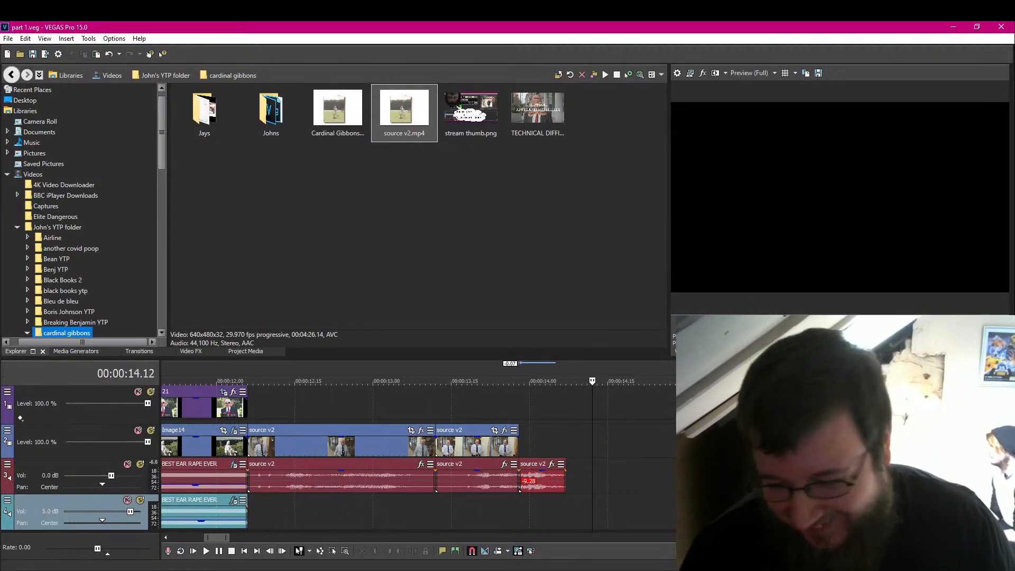
Step: Move the remaining source v2 clip closer to the edited sequence, starting at about 00:00:14.09, and play it back
scroll(418, 455, down, 3)
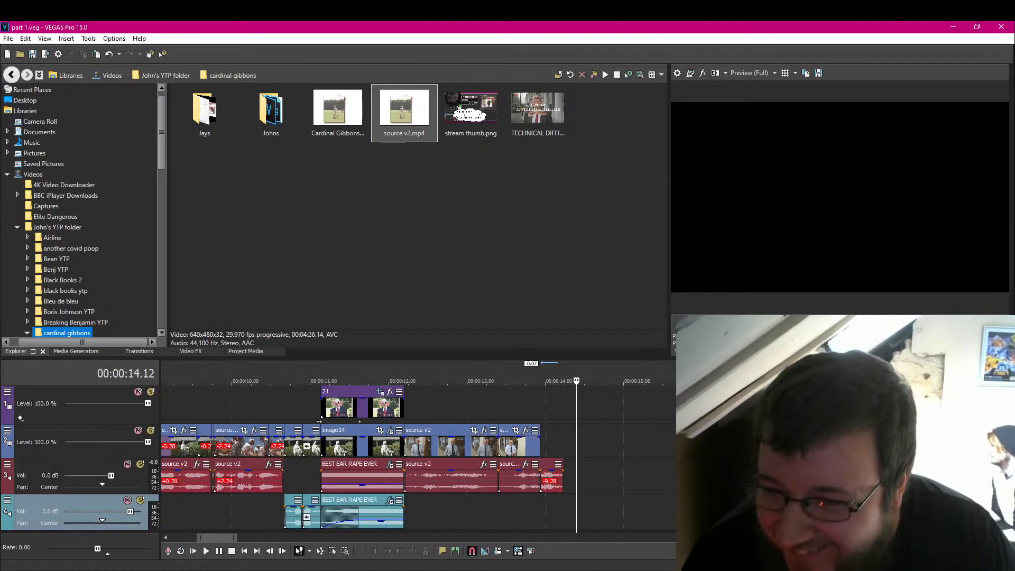
drag(682, 444, 577, 443)
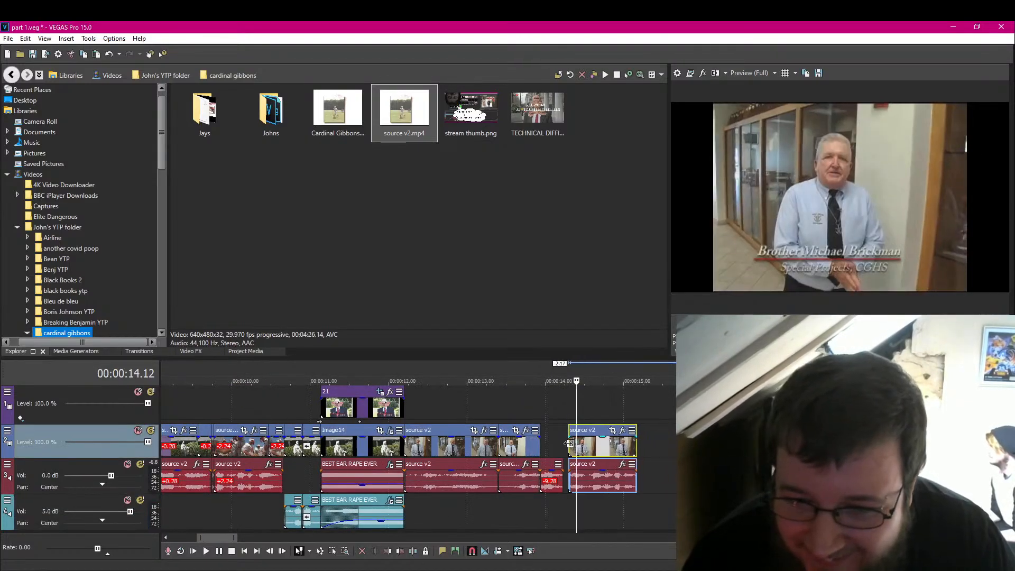
click(569, 443)
click(216, 553)
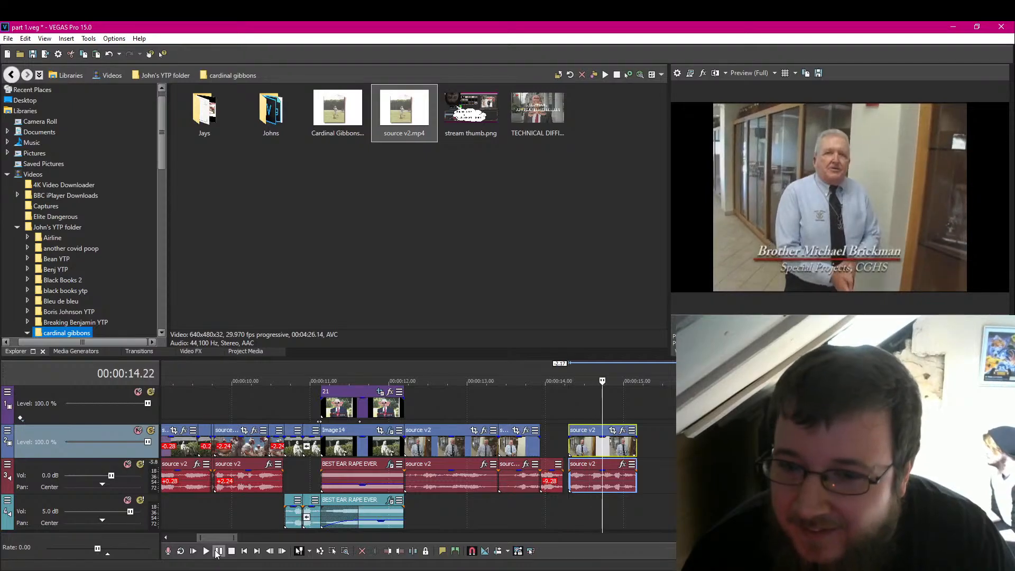
Step: Find a short piece of the source v2 clip, split it at 00:00:14.16 and 00:00:14.24, and copy the video between the splits
click(216, 552)
click(216, 552)
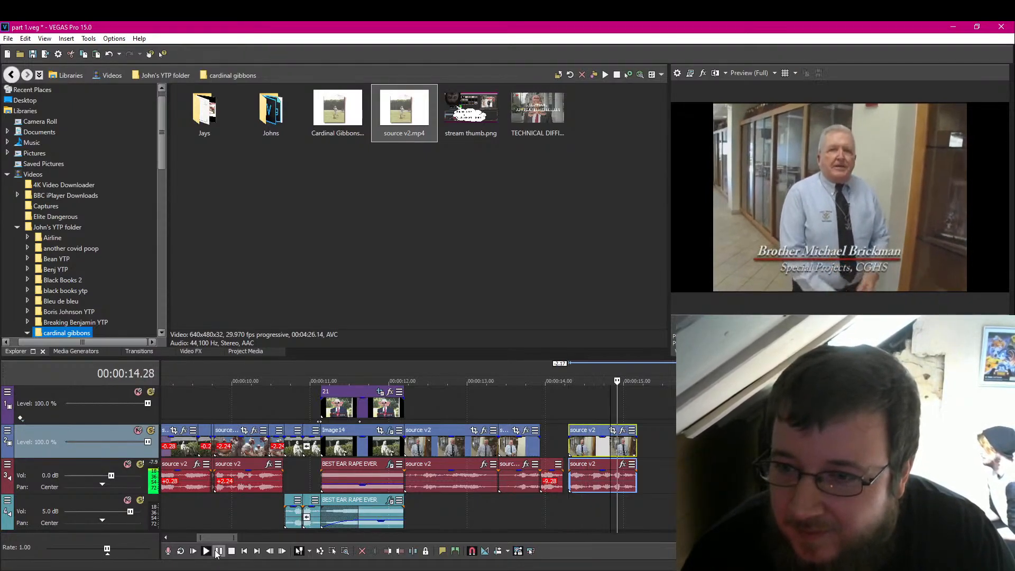
click(217, 552)
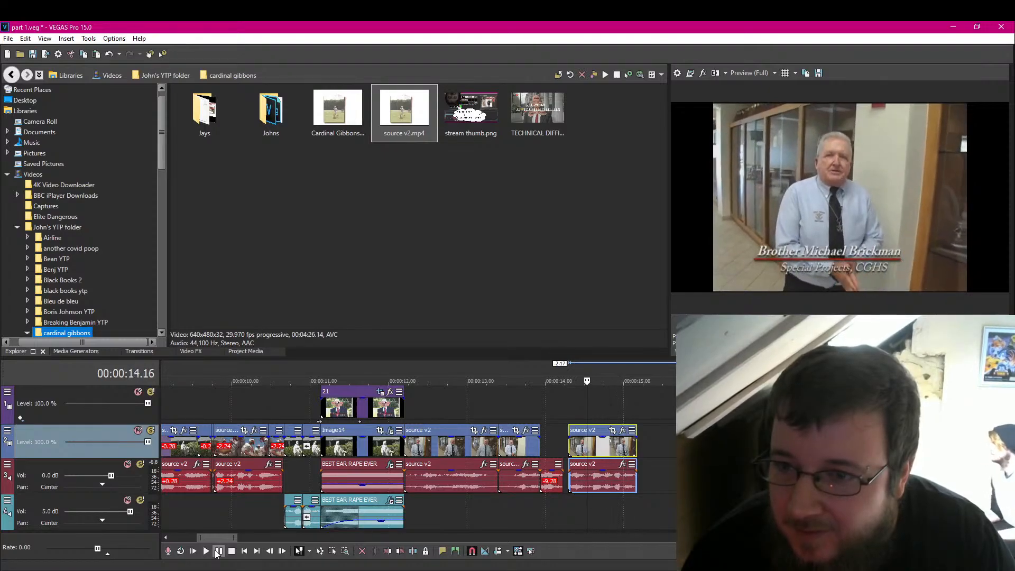
click(216, 553)
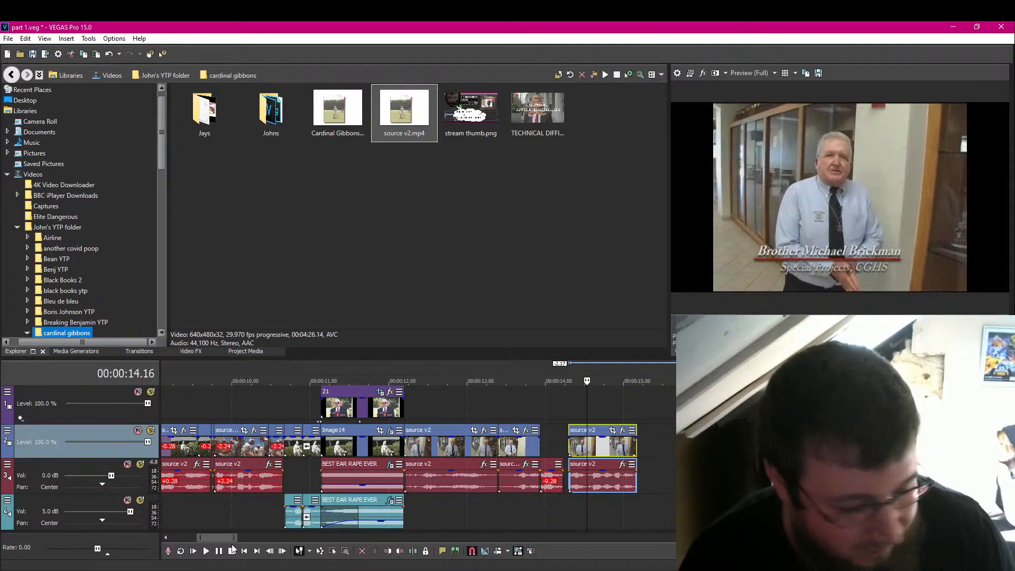
key(s)
key(space)
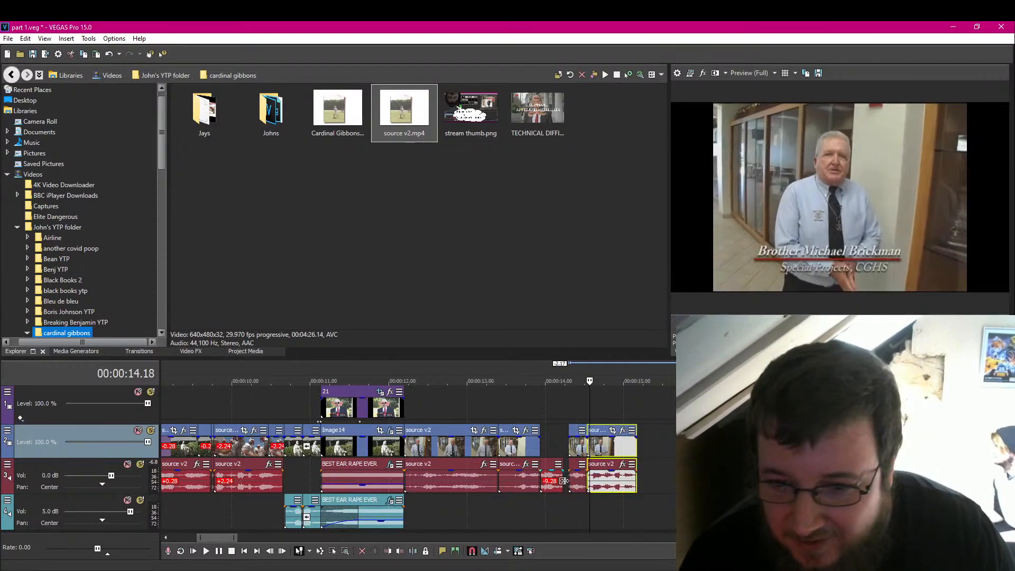
key(s)
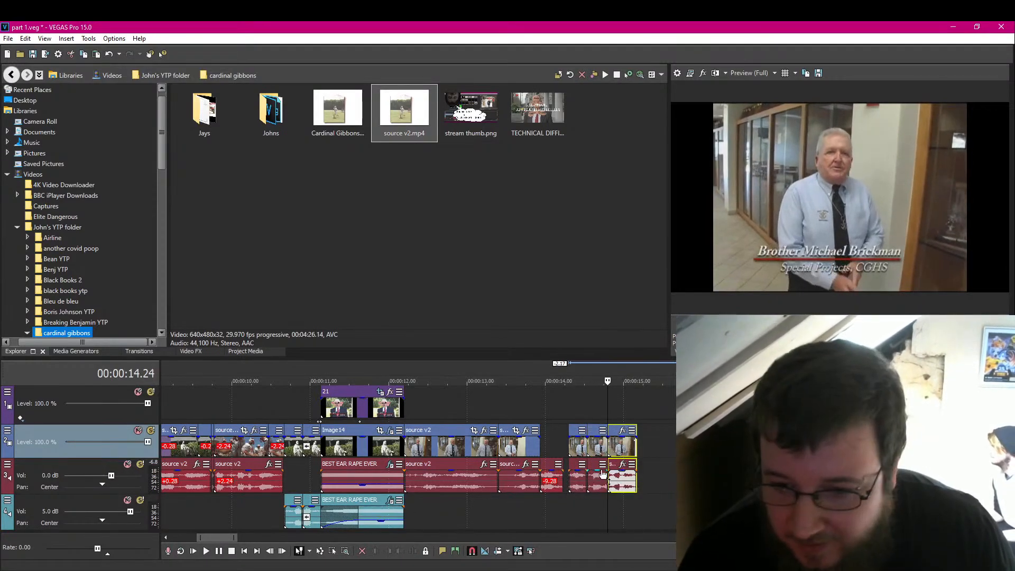
click(601, 448)
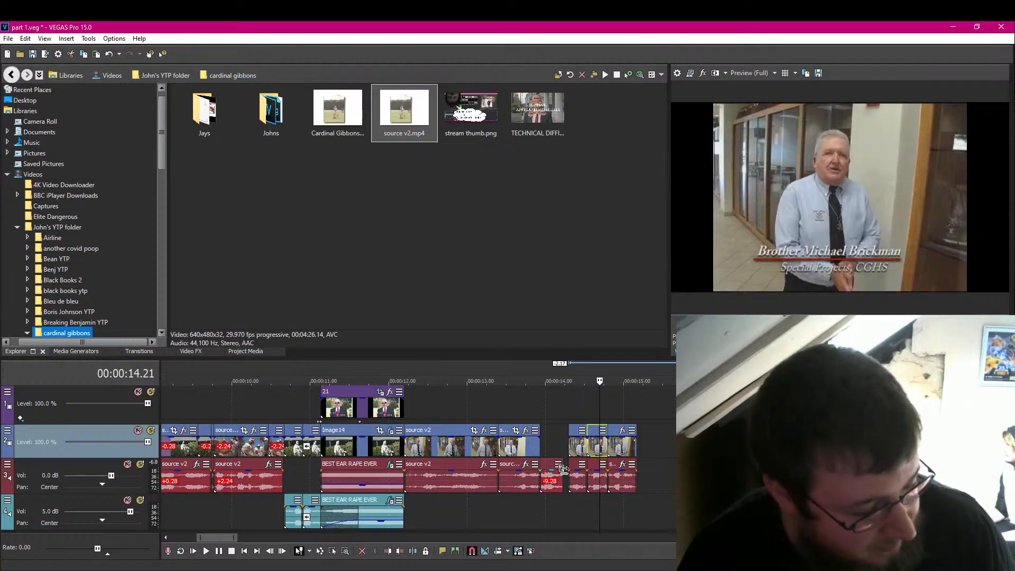
Step: Undo the two splits, paste the copied video fragment at 00:00:14.00, and shift the following source v2 clip 5 frames right
key(ctrl+z)
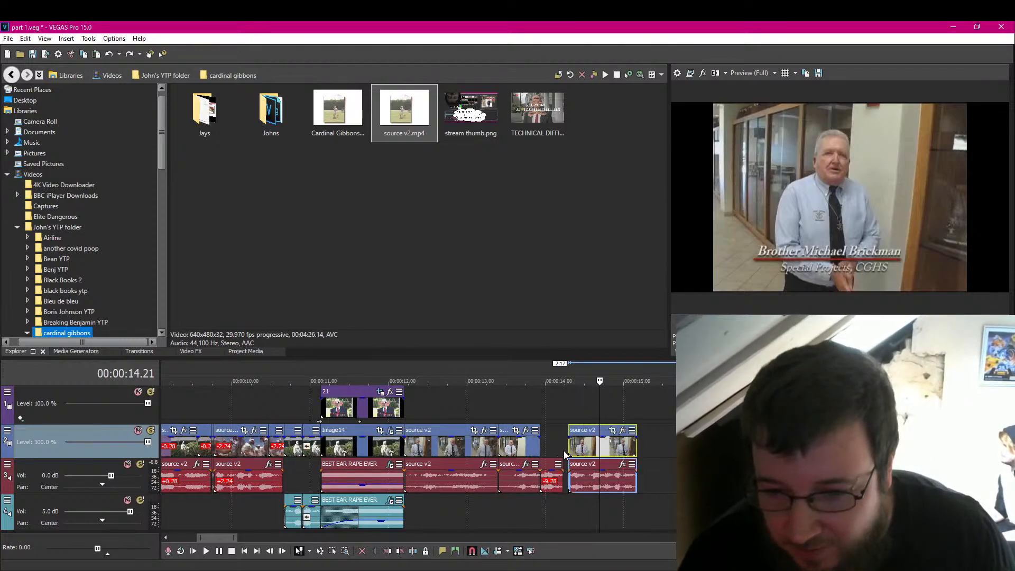
click(544, 440)
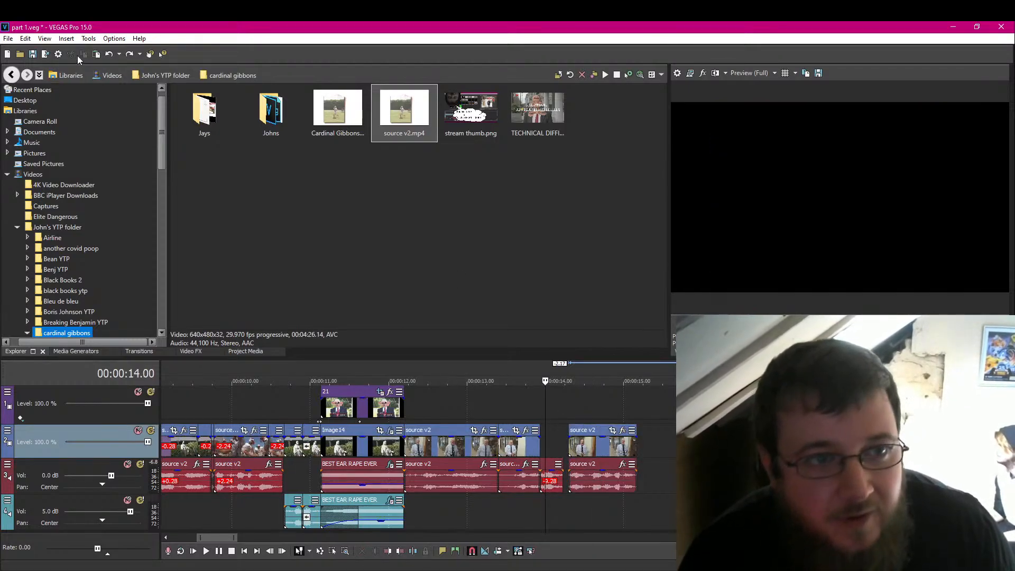
click(97, 55)
drag(611, 453, 624, 453)
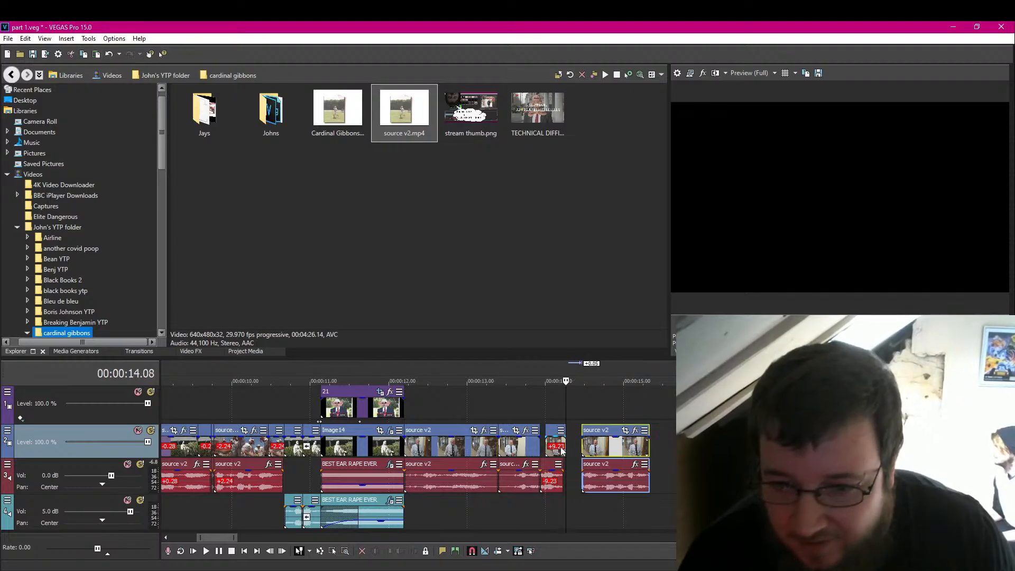
Step: Align the pasted video fragment with the short audio fragment at the sequence's end, and save the project
drag(560, 450, 564, 444)
click(563, 446)
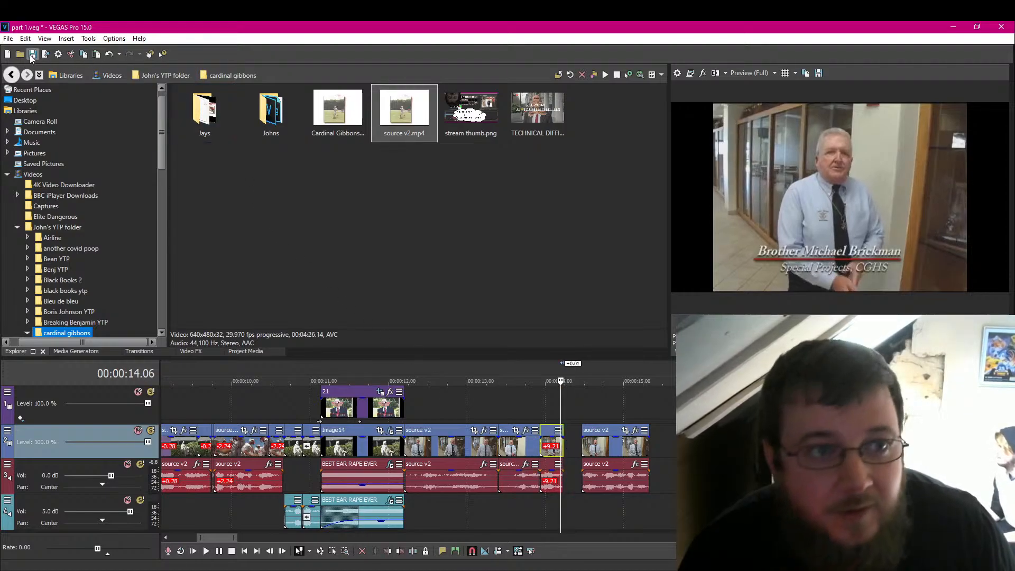
click(33, 55)
Step: Play back the edited sequence from 00:00:12.06 and the following source v2 clip from 00:00:14.14
click(407, 509)
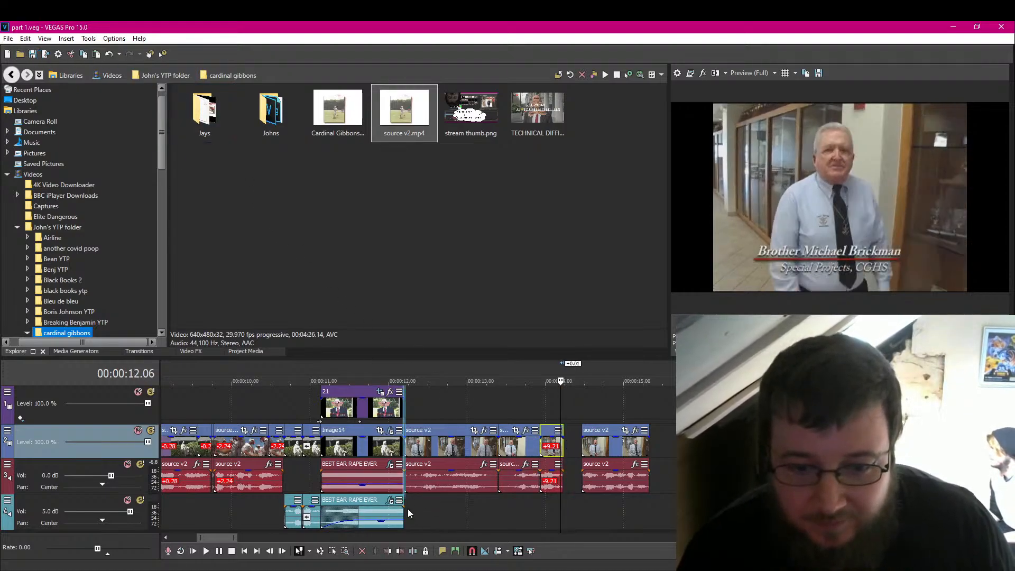
click(219, 551)
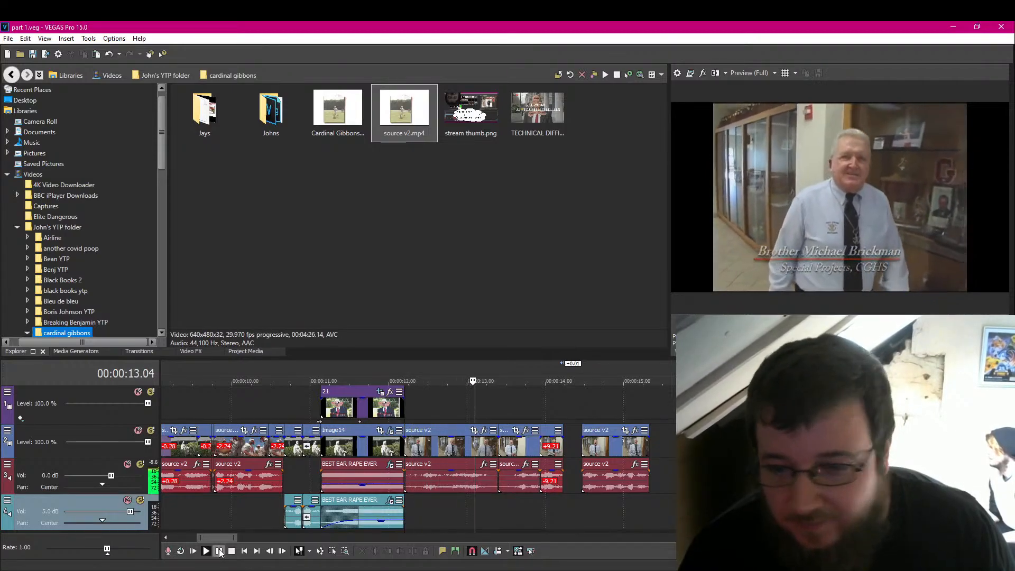
click(220, 552)
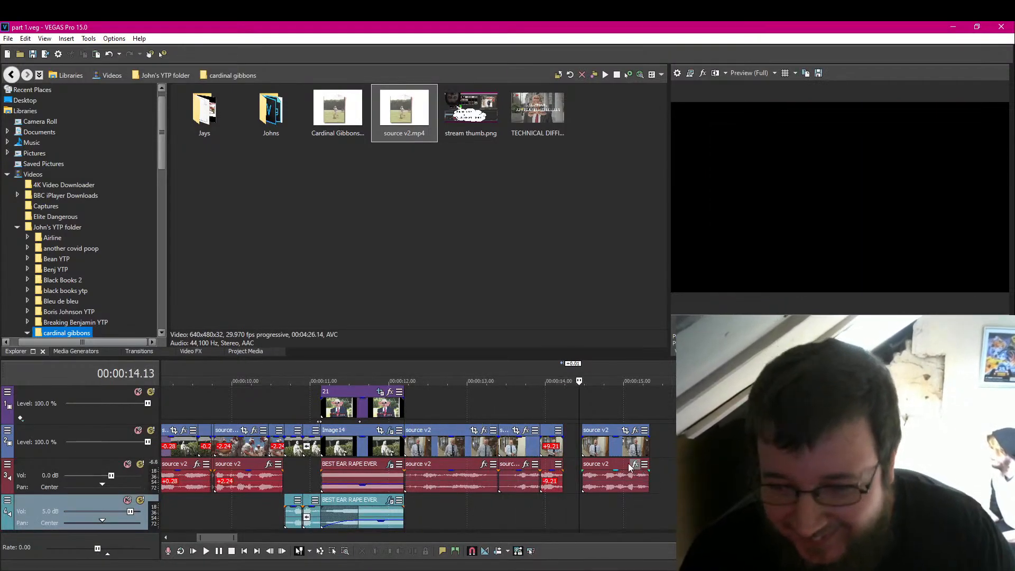
key(Right)
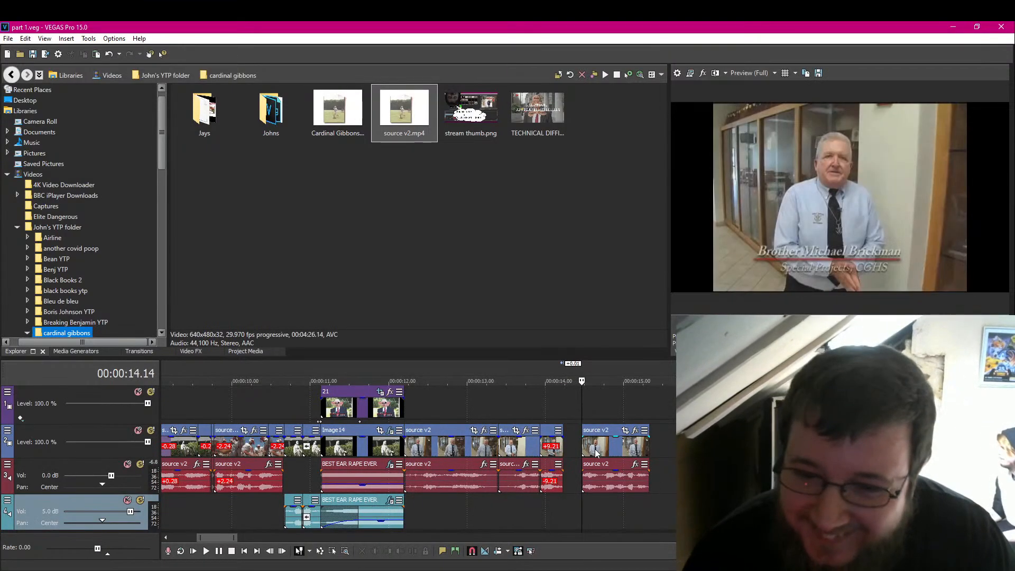
click(219, 552)
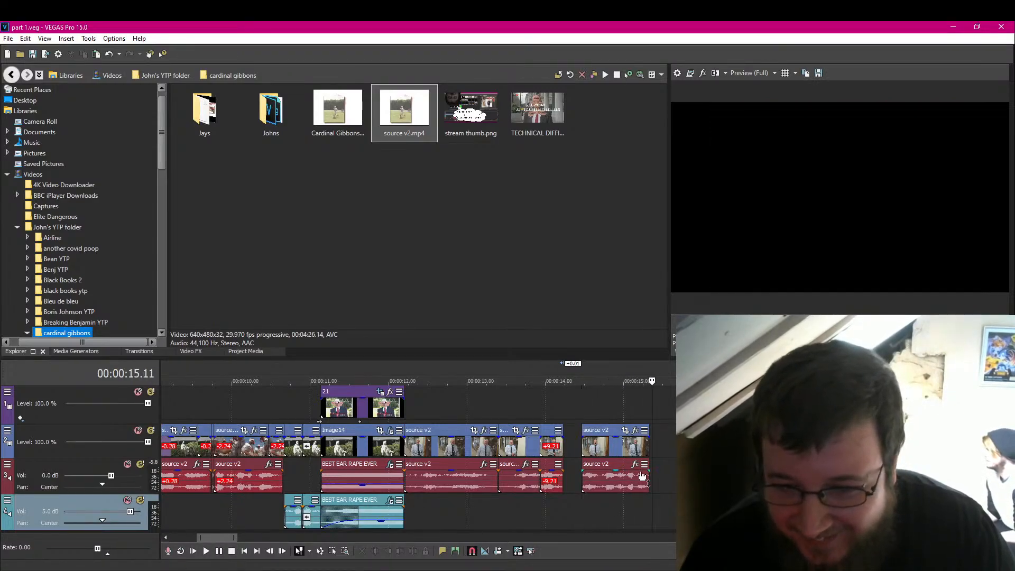
Step: Move the following source v2 clip directly against the end of the sequence and play it back from 00:00:12.06
drag(628, 450, 611, 450)
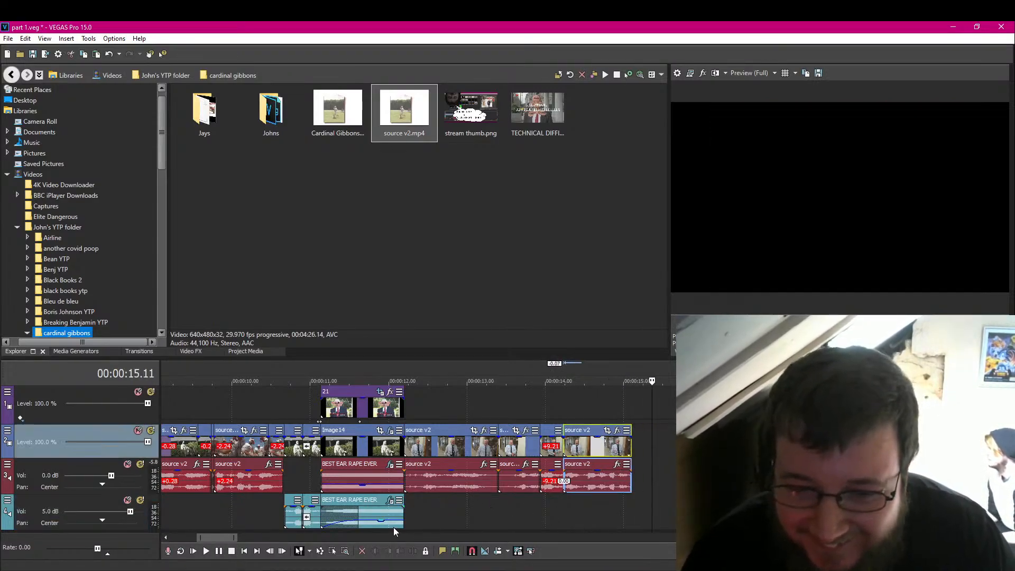
click(403, 501)
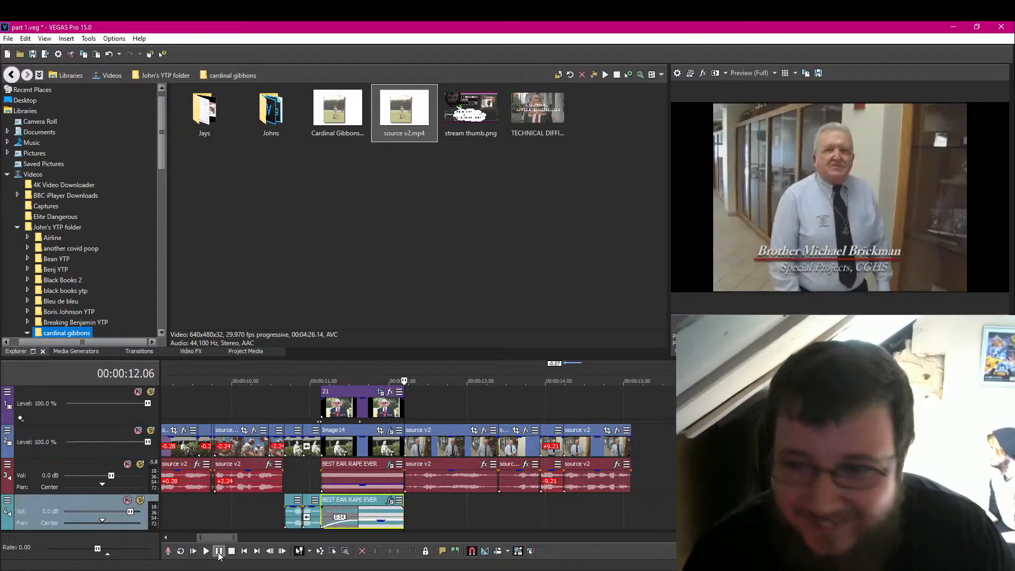
click(219, 553)
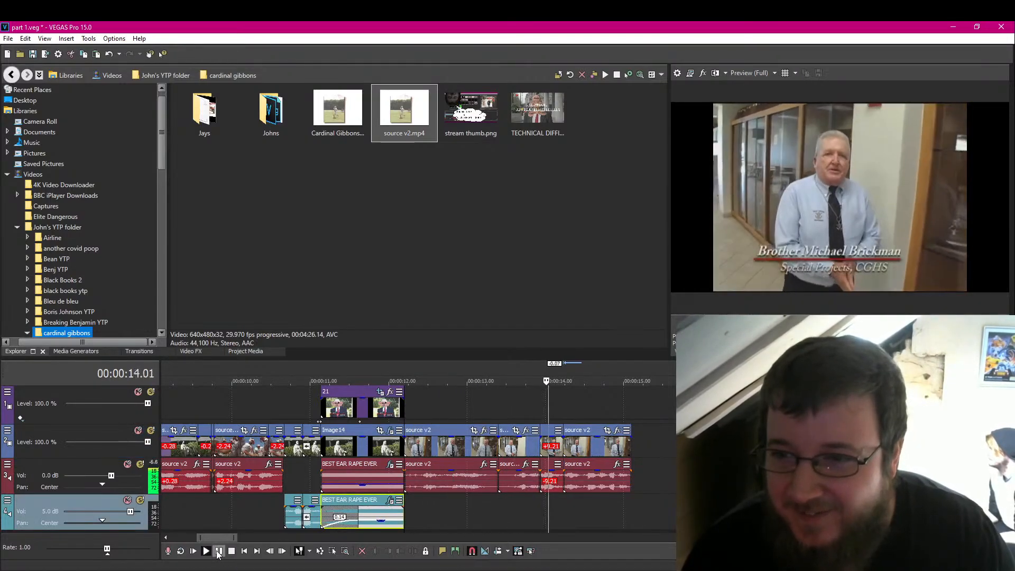
key(Return)
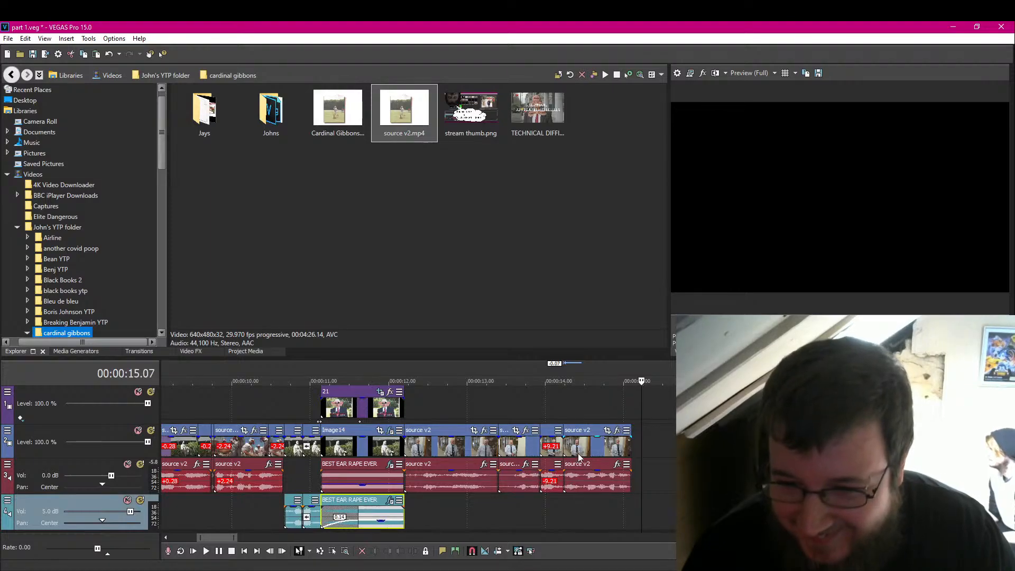
Step: Move the last source v2 clip away from the sequence, adjust its start to about 00:00:14.15, and play it back
drag(580, 458, 586, 447)
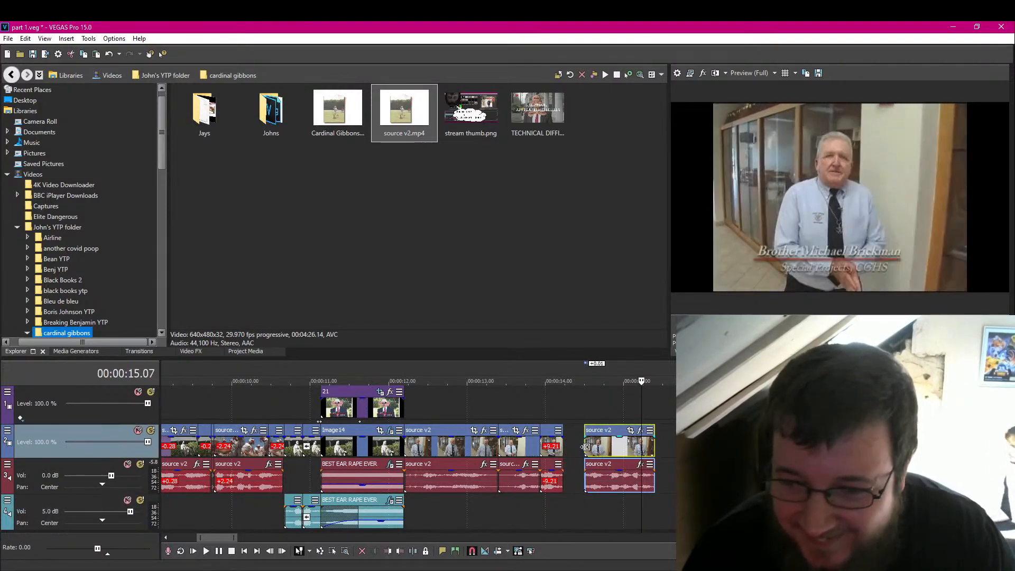
click(586, 447)
click(214, 553)
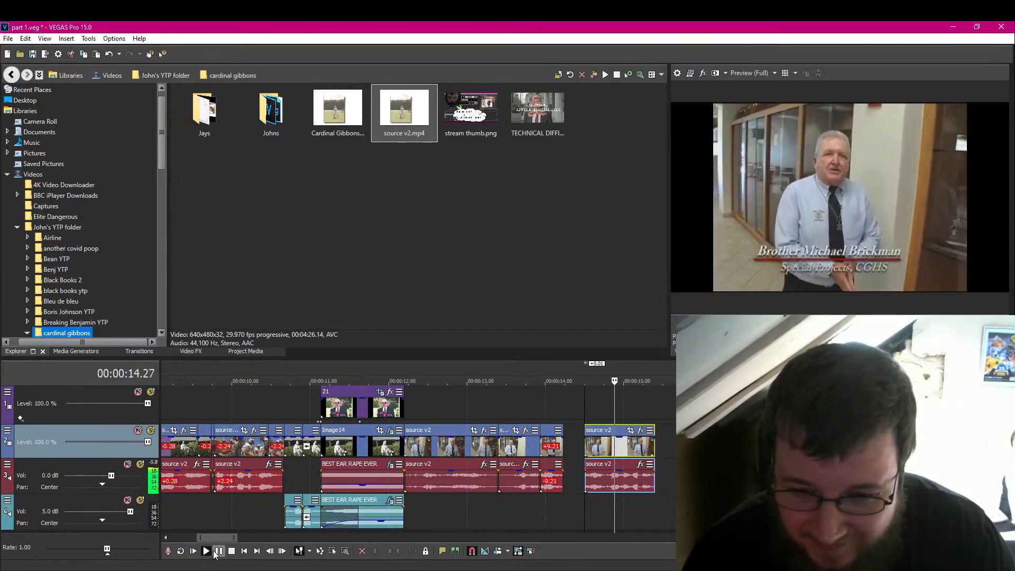
Step: Move the last source v2 clip directly against the end of the sequence and play it back from 00:00:14.07
click(214, 553)
drag(612, 453, 593, 453)
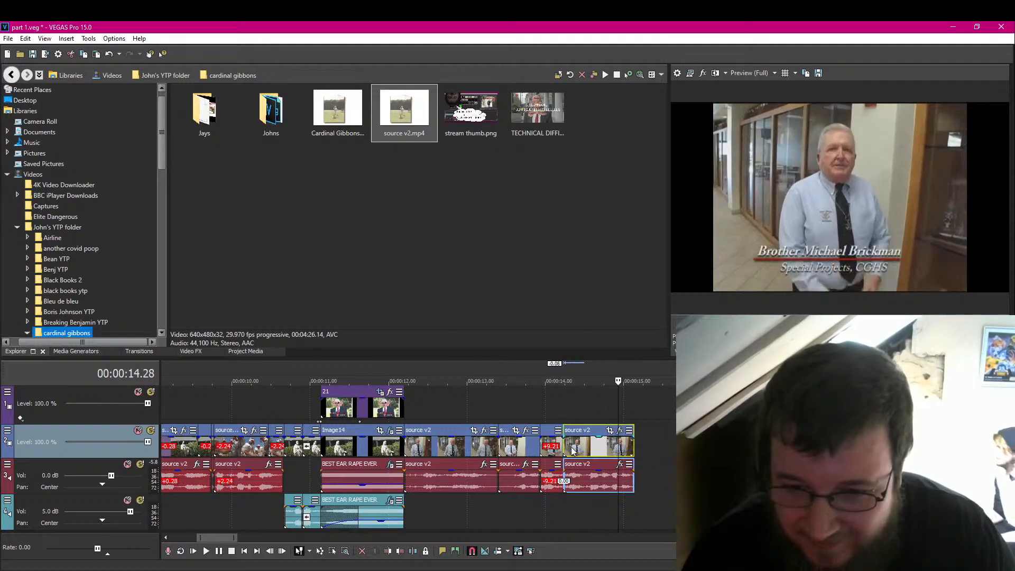
click(566, 445)
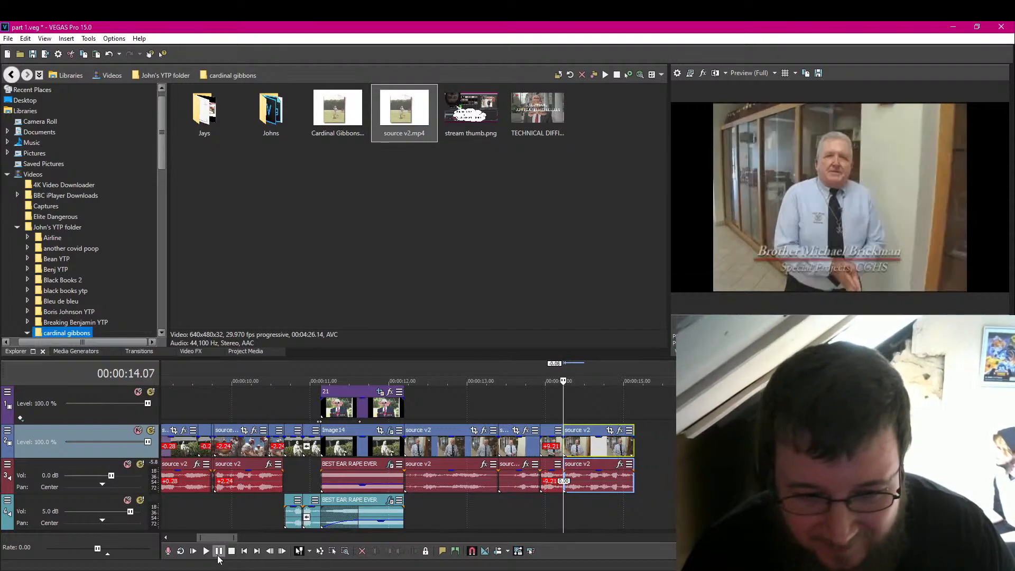
click(219, 555)
click(219, 555)
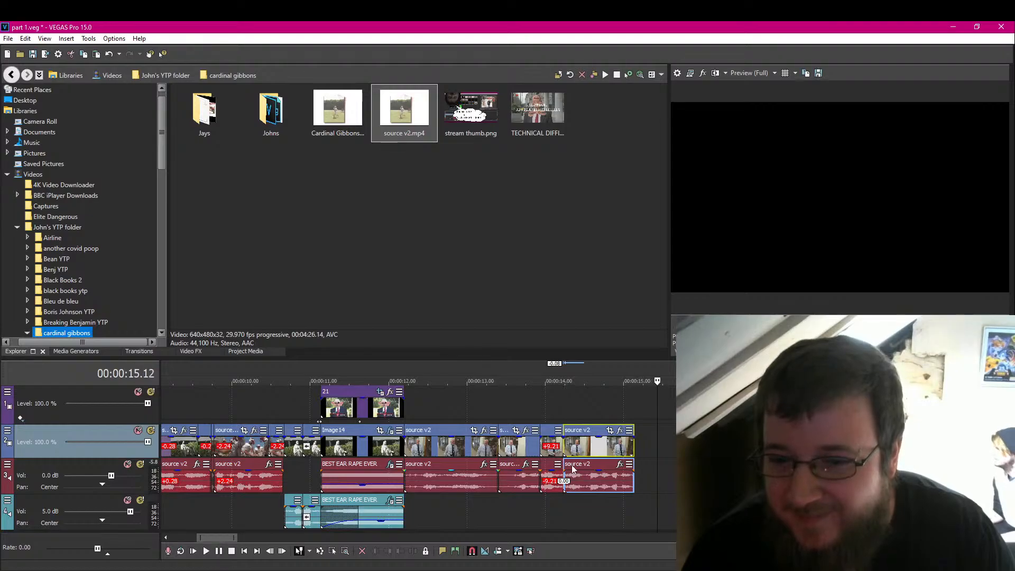
Step: Extend the end of the last source v2 clip by two frames and play it back from 00:00:14.07
drag(633, 448, 636, 447)
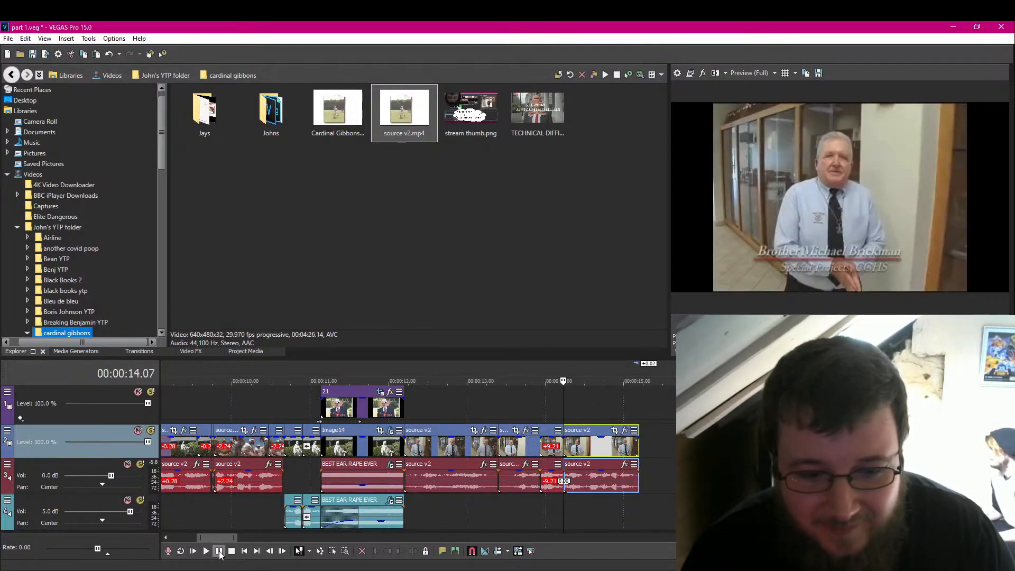
click(220, 553)
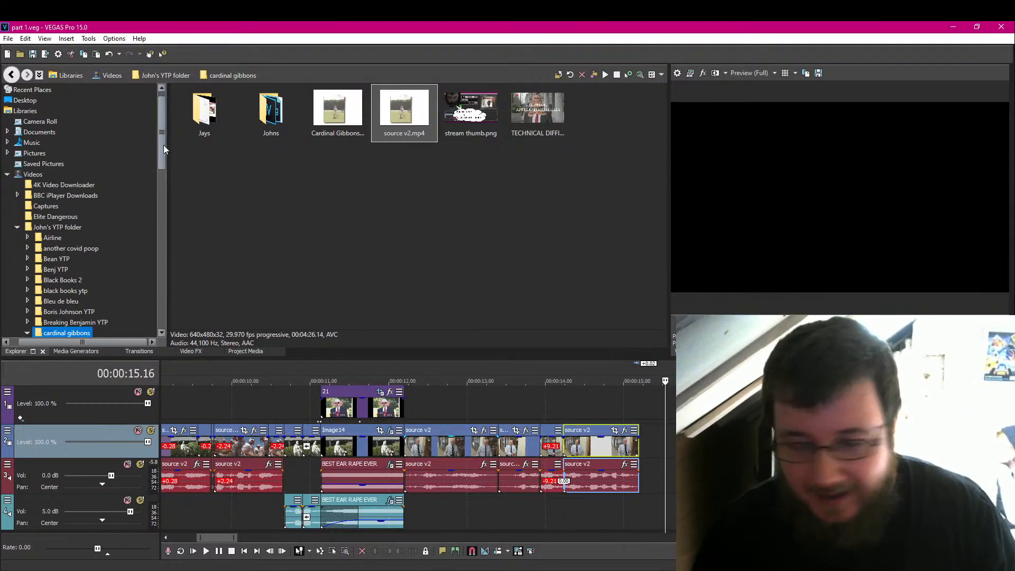
click(416, 514)
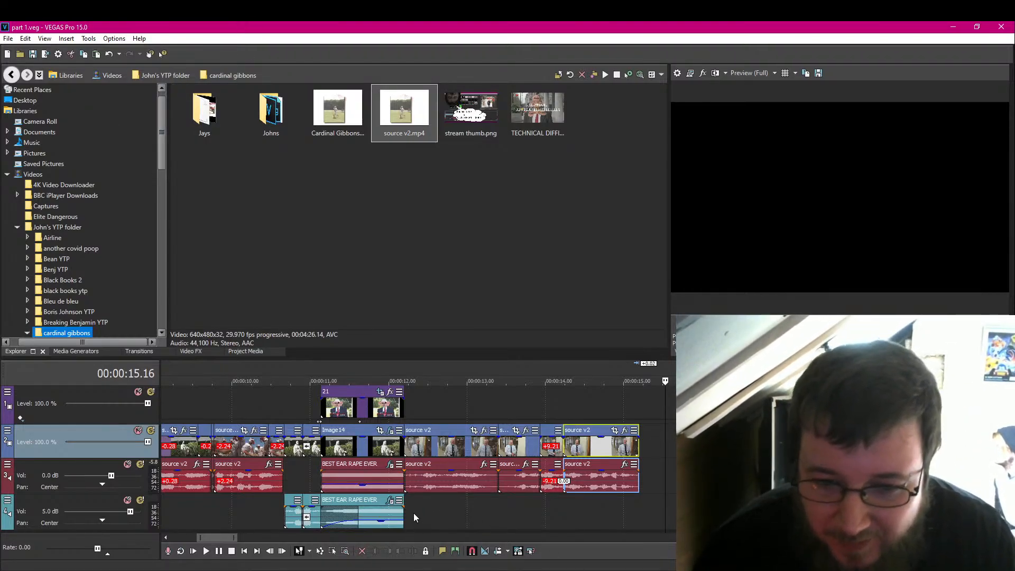
click(207, 551)
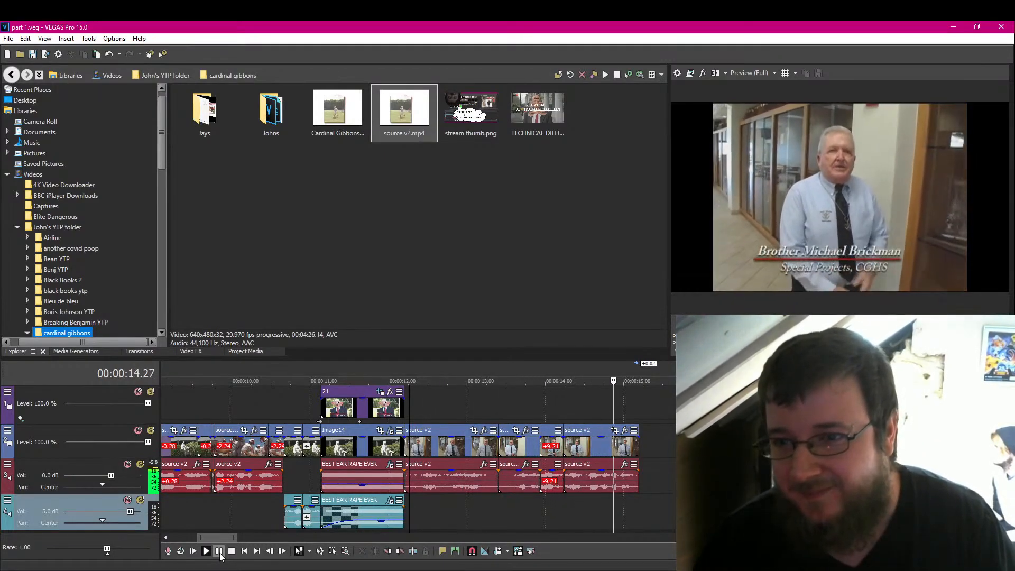
click(219, 553)
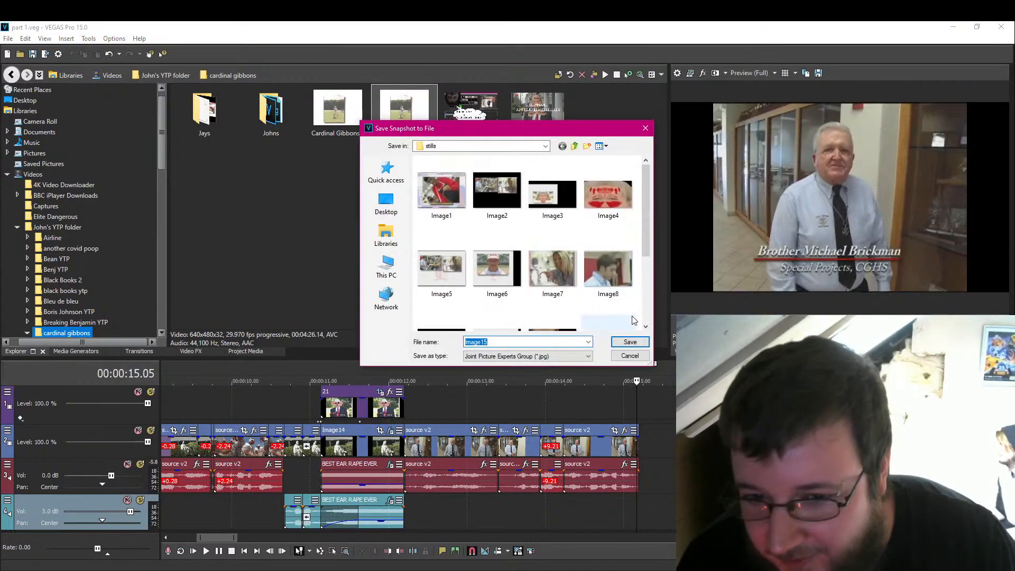
Step: Save the frame at 00:00:15.05 as JPEG snapshot Image15, and place and lengthen it on the top video track after the last clip
key(Return)
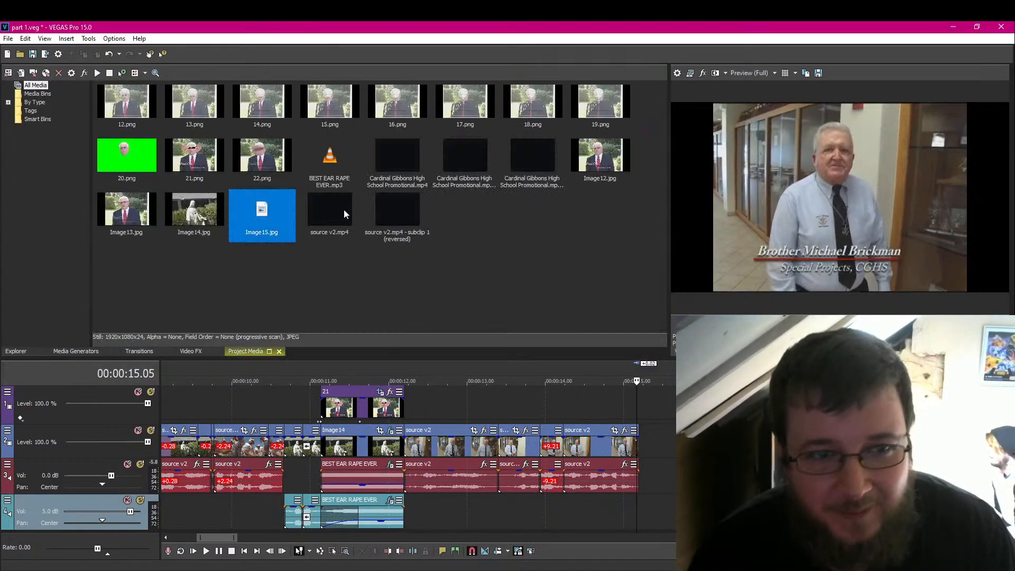
drag(262, 212, 647, 410)
key(Right)
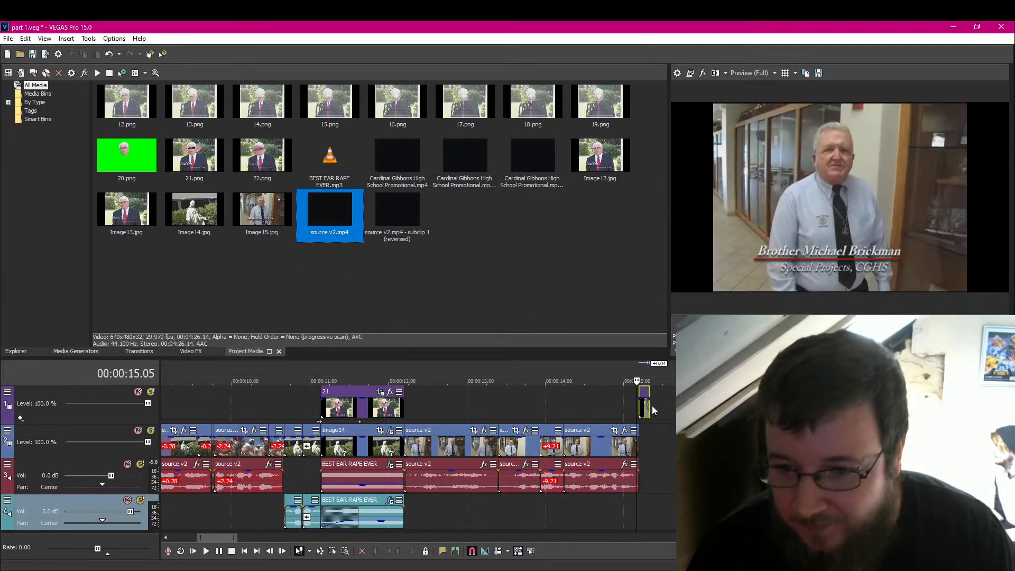
click(640, 407)
key(Left)
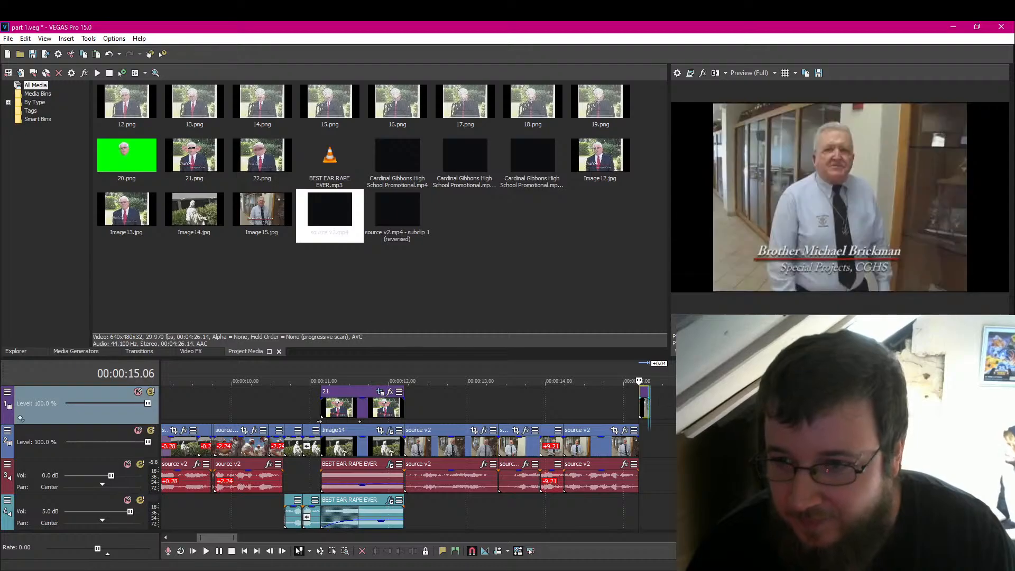
key(Right)
key(Left)
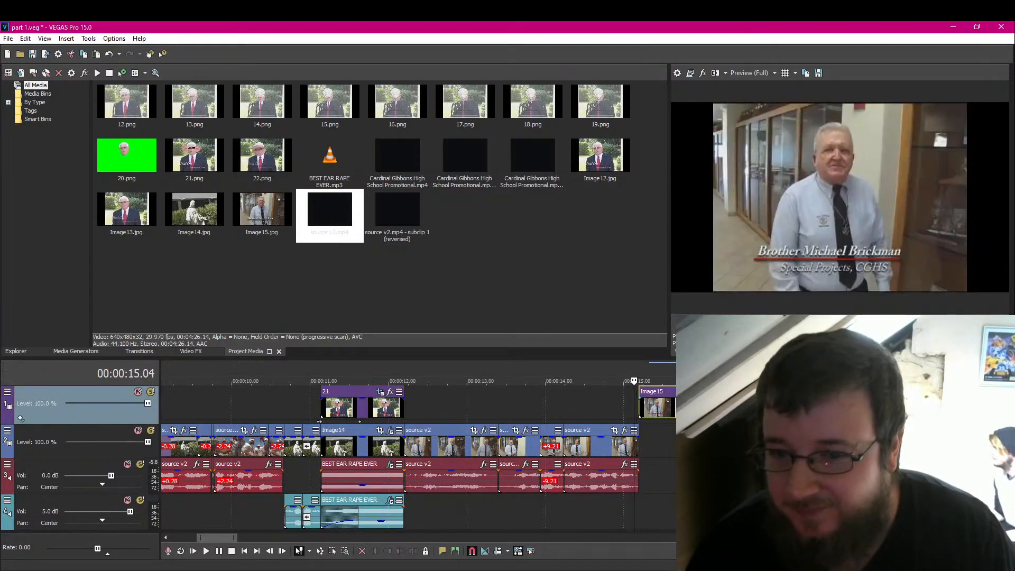
Step: In Track 1's Track Motion, add a position keyframe at 00:00:15.05 and restore the default box at 00:00:15.06
key(Right)
key(Left)
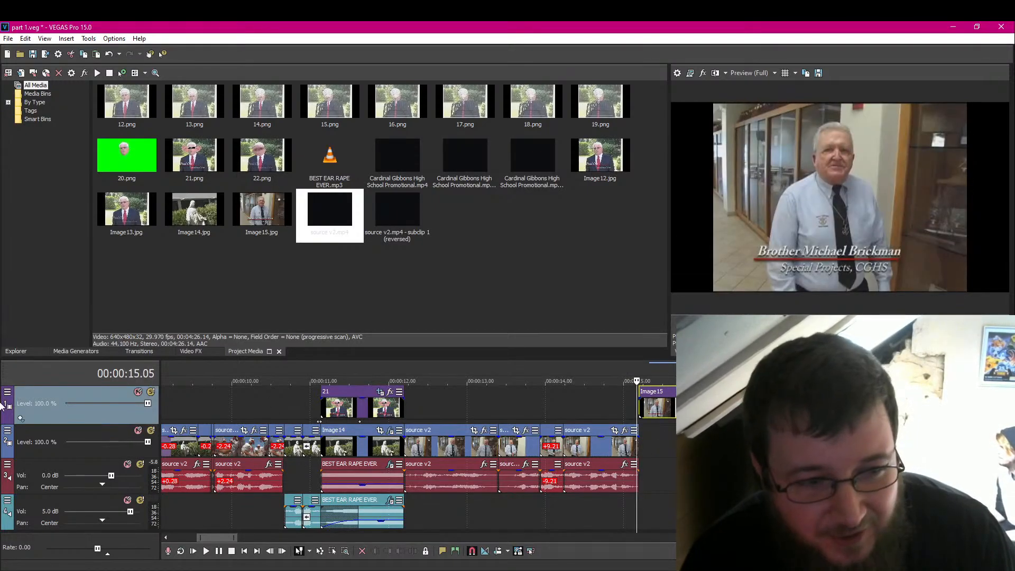
click(8, 393)
click(48, 420)
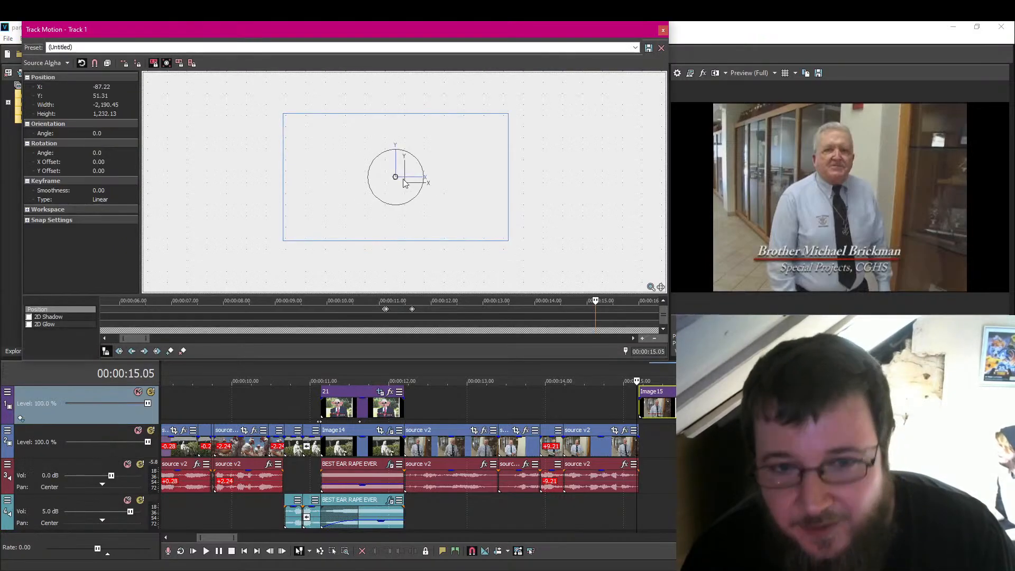
click(170, 351)
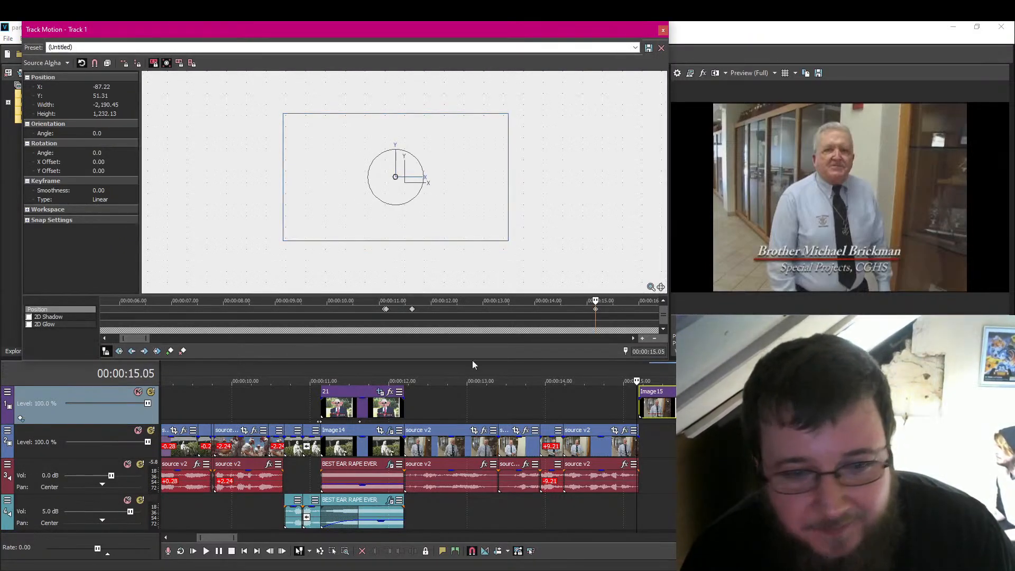
click(634, 338)
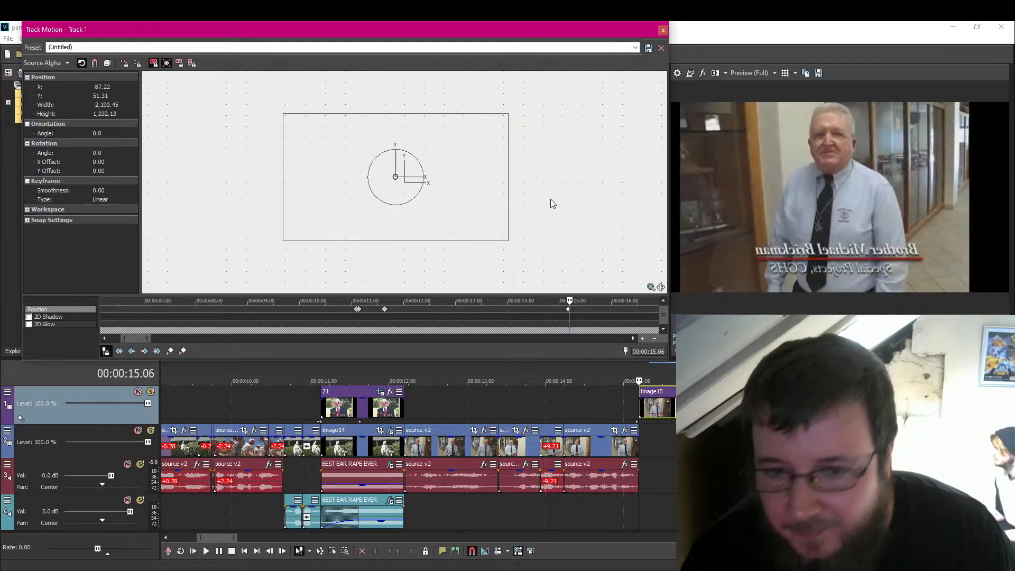
right_click(547, 233)
click(598, 255)
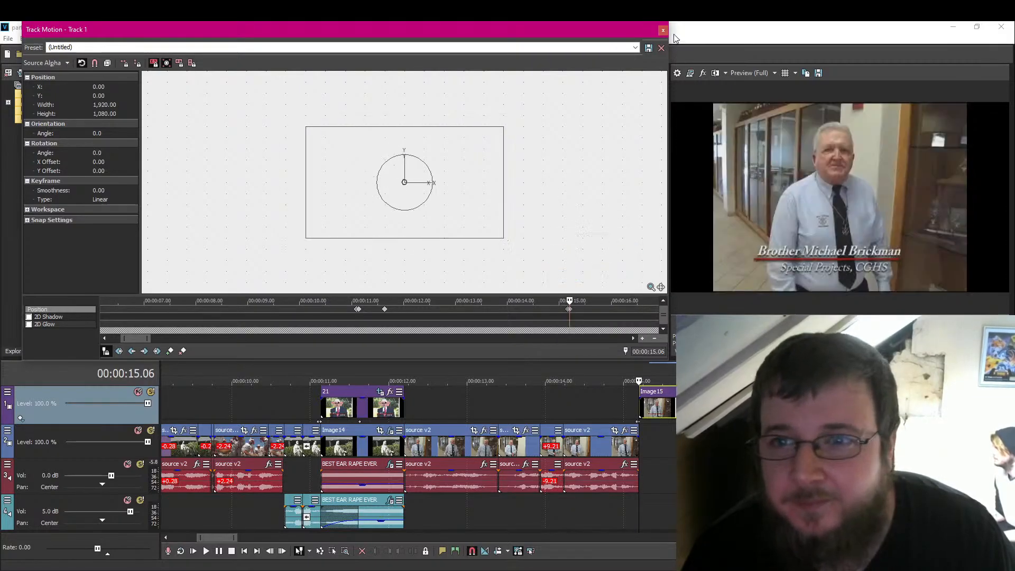
click(663, 30)
Step: At 00:00:15.23, unlock Track 1's Track Motion aspect ratio and reshape the box to about 717 wide by 1,603 high
key(Right)
key(Right)
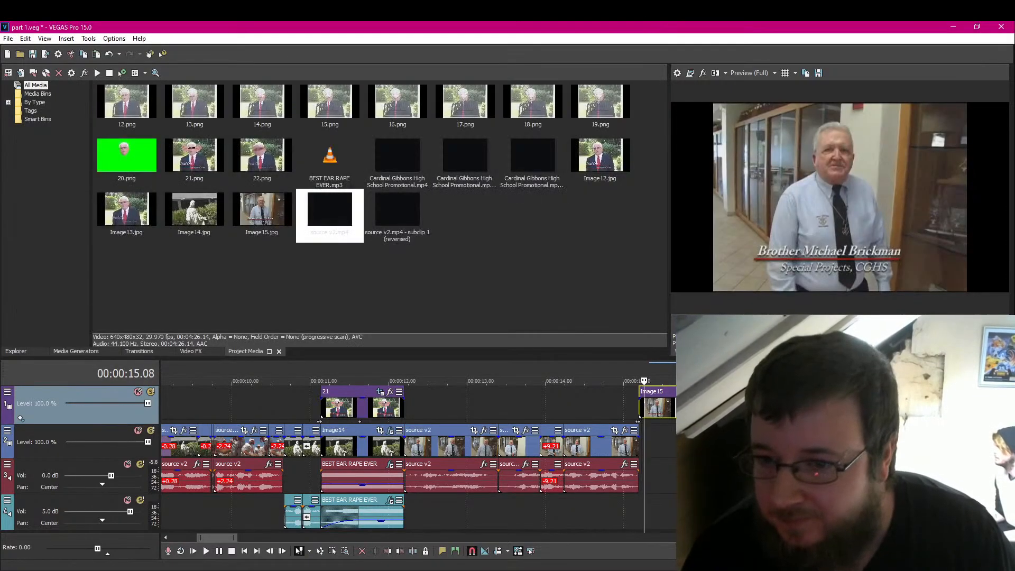
key(Left)
key(Left)
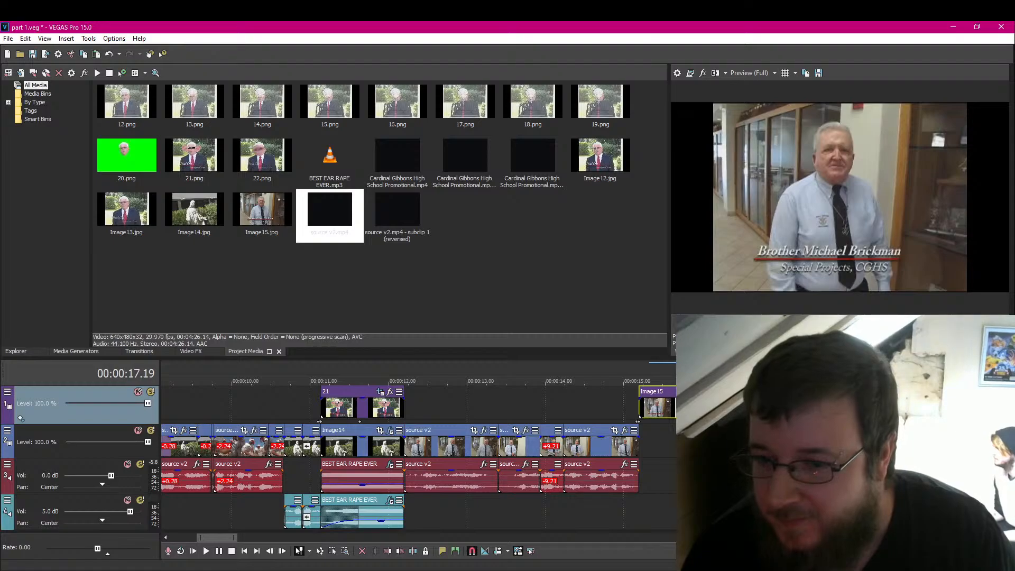
click(9, 393)
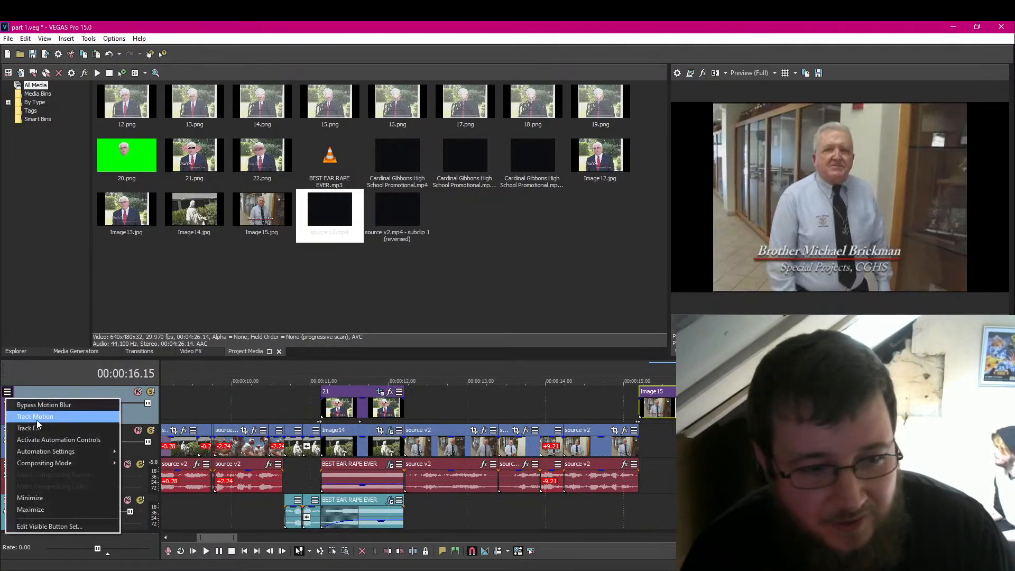
key(Escape)
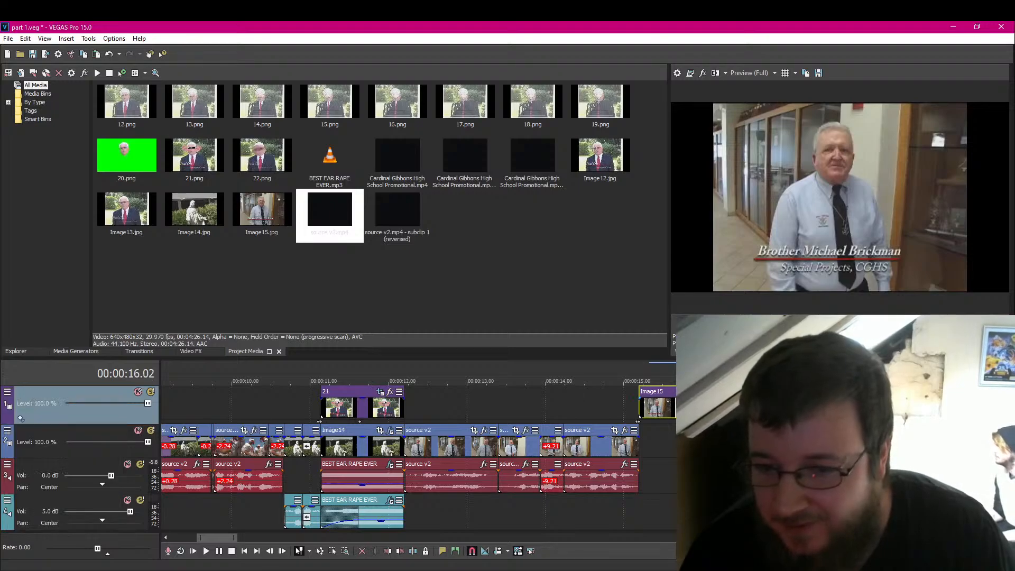
click(7, 392)
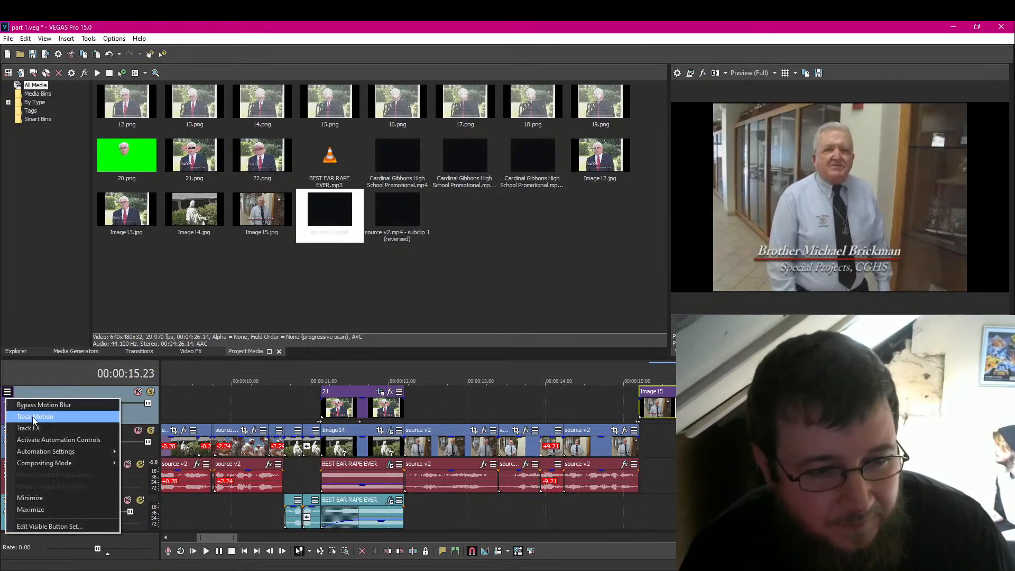
click(24, 419)
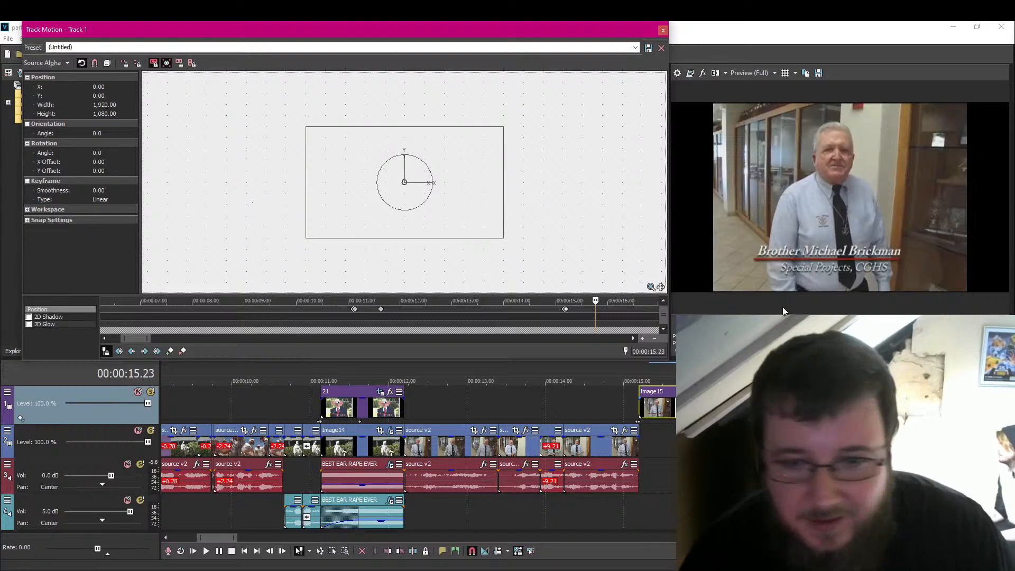
click(166, 63)
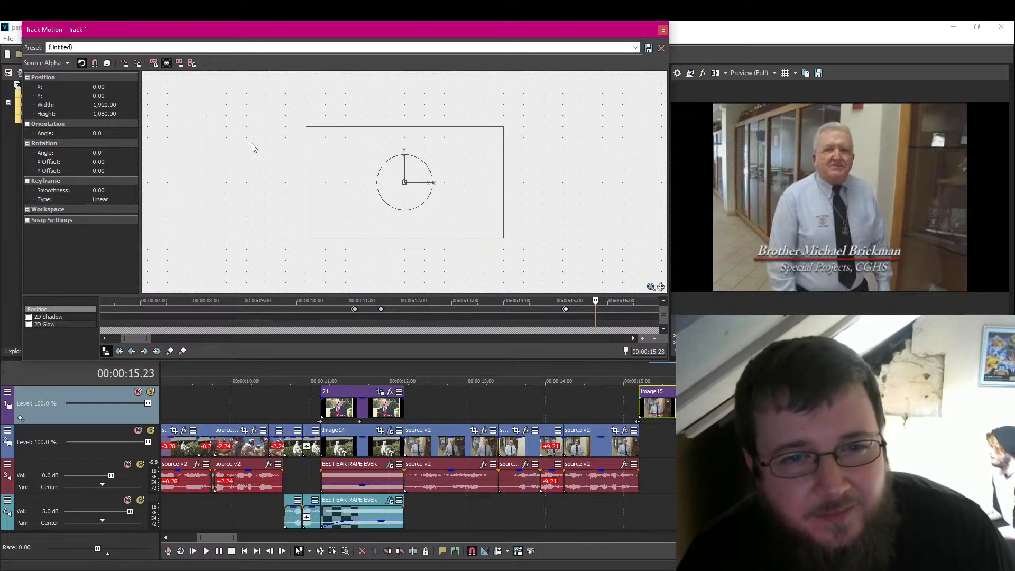
scroll(252, 148, down, 5)
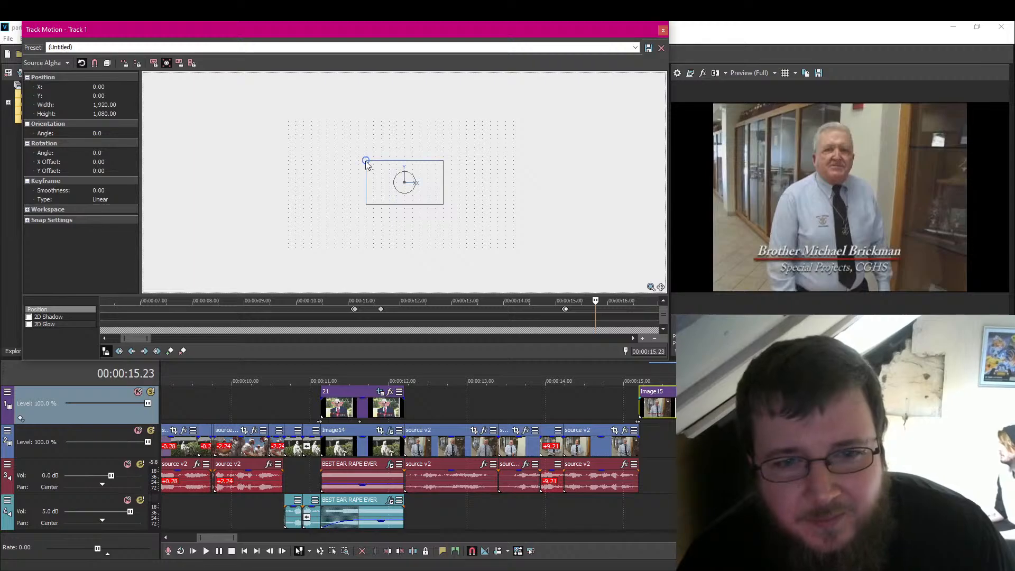
drag(367, 162, 390, 152)
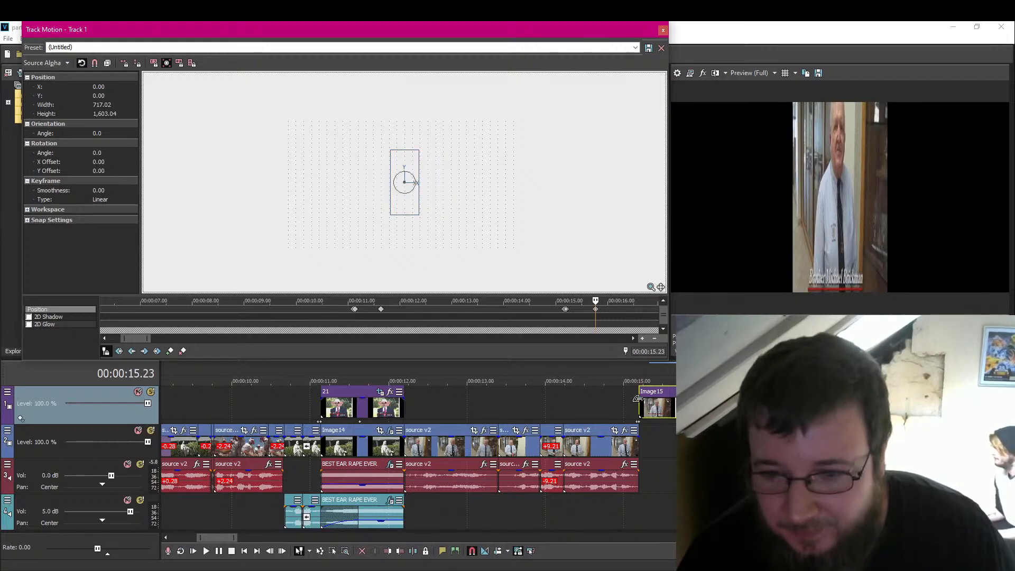
Step: At 00:00:16.27, stretch Track 1's motion box to about 1,449 by 7,252 and move it up to about Y 2,965
click(616, 399)
key(space)
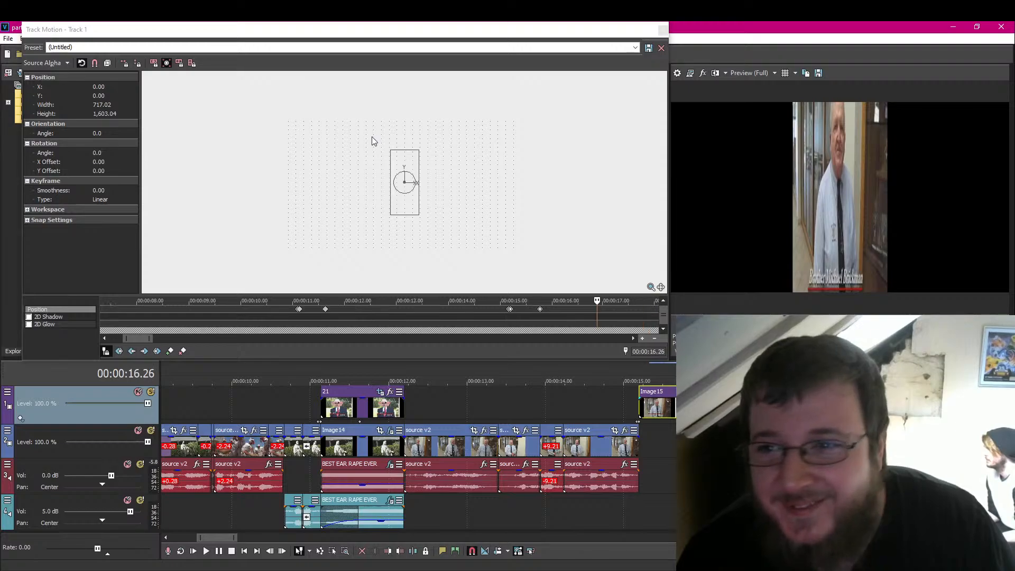
drag(391, 152, 375, 40)
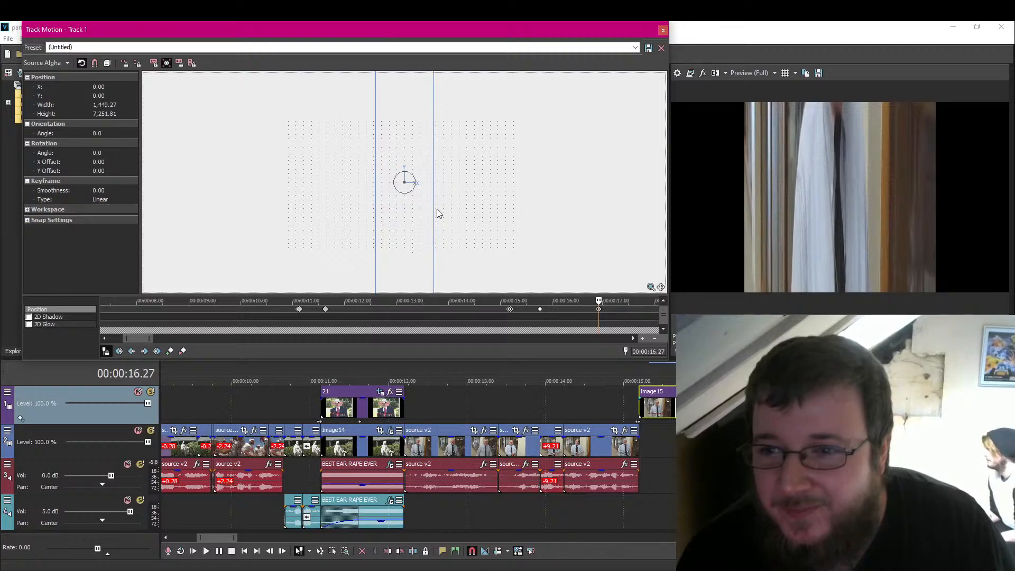
scroll(453, 194, down, 4)
drag(399, 216, 429, 169)
key(alt+Tab)
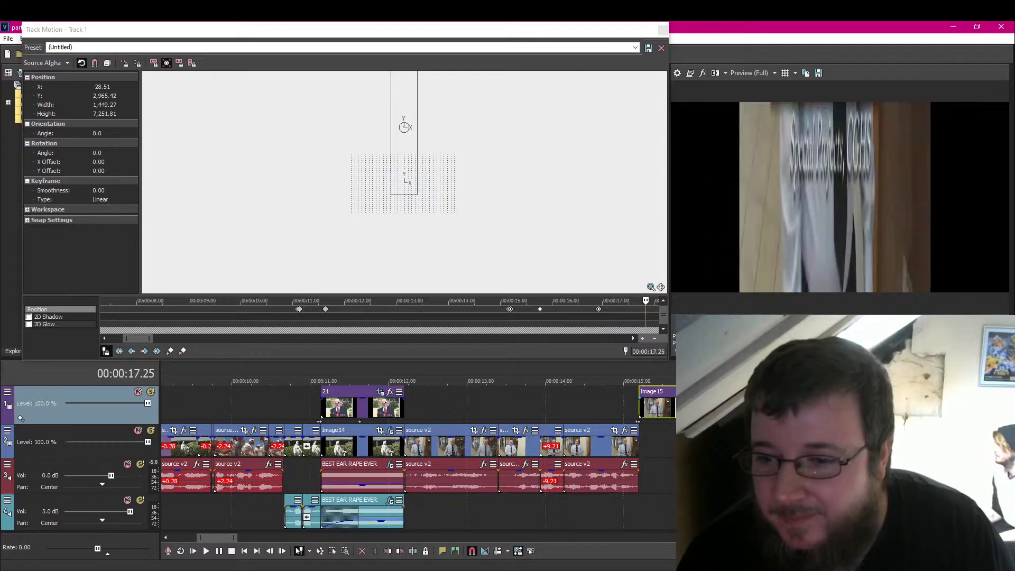
Step: At 00:00:17.24, move Track 1's motion box down to about Y -1,440 to show the face, and close Track Motion
click(405, 180)
drag(409, 157, 454, 196)
scroll(450, 186, down, 3)
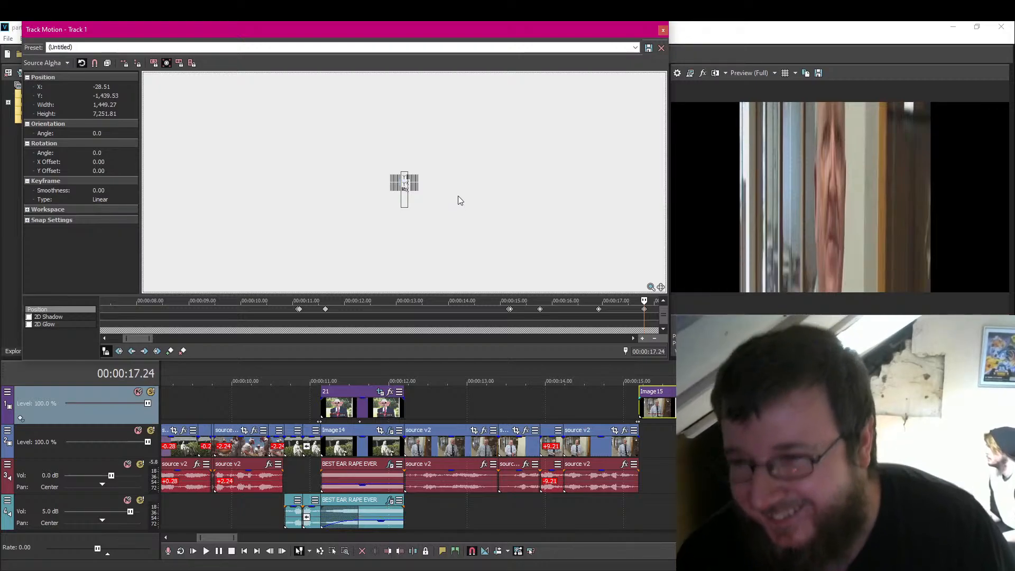
click(663, 30)
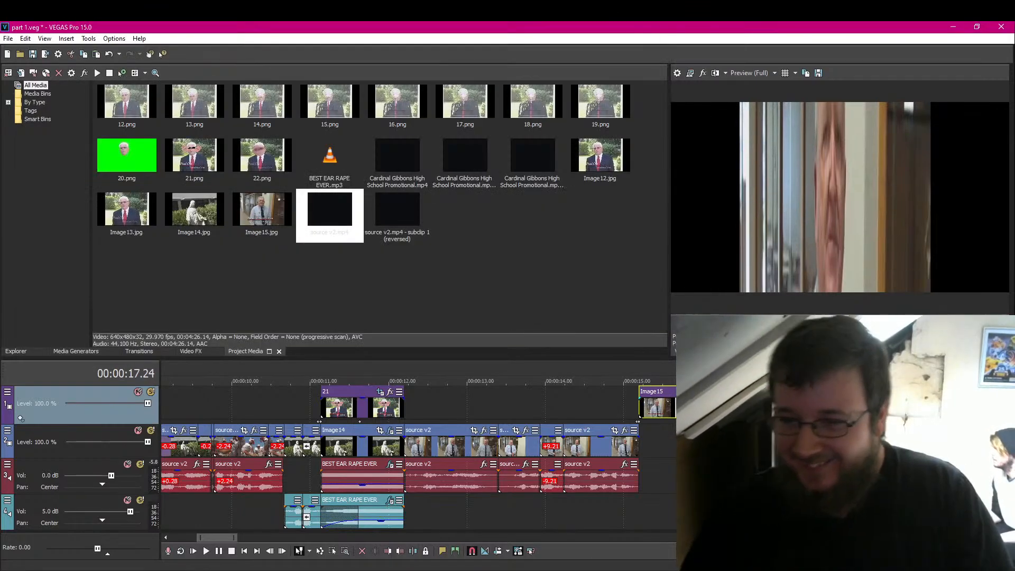
Step: Extend the end of Image15 past 00:00:18.00 and place the playback cursor at 00:00:17.25
key(Down)
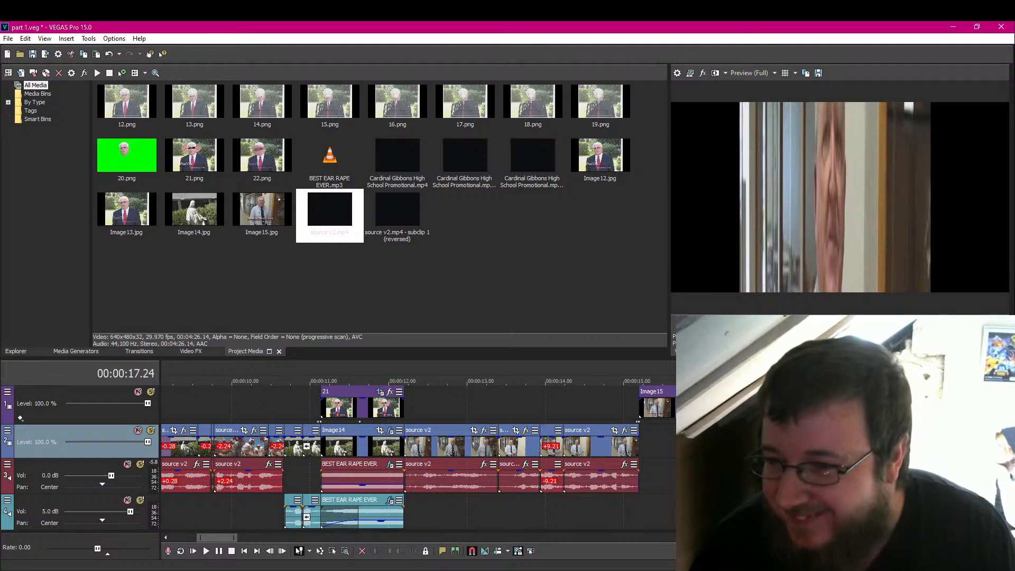
scroll(418, 455, right, 3)
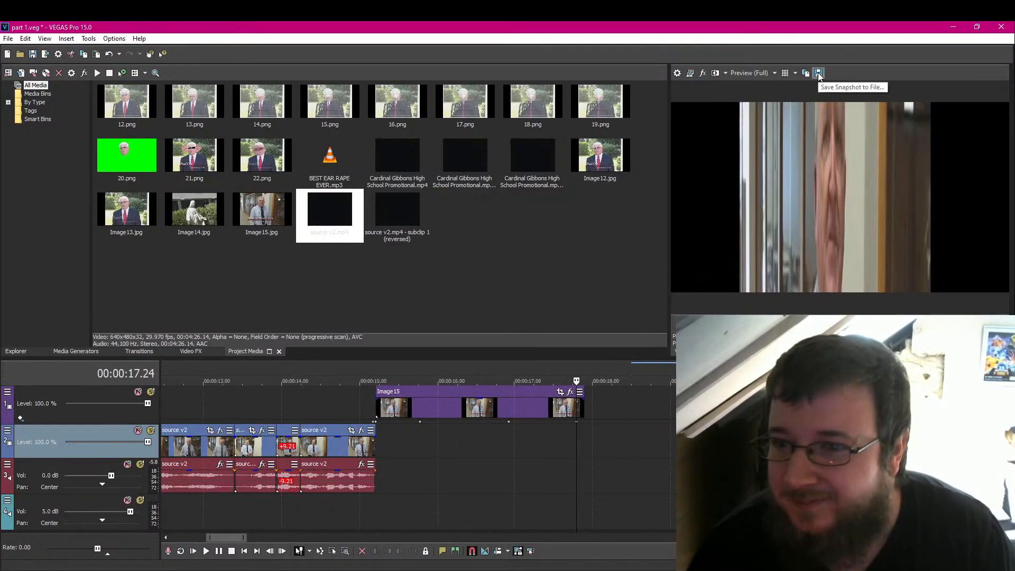
drag(585, 411, 672, 404)
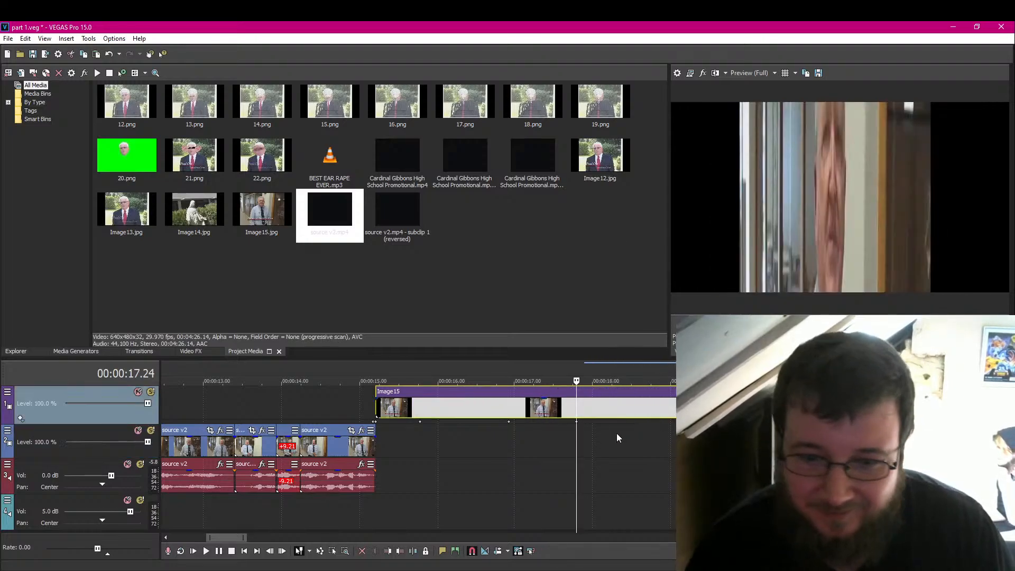
key(Right)
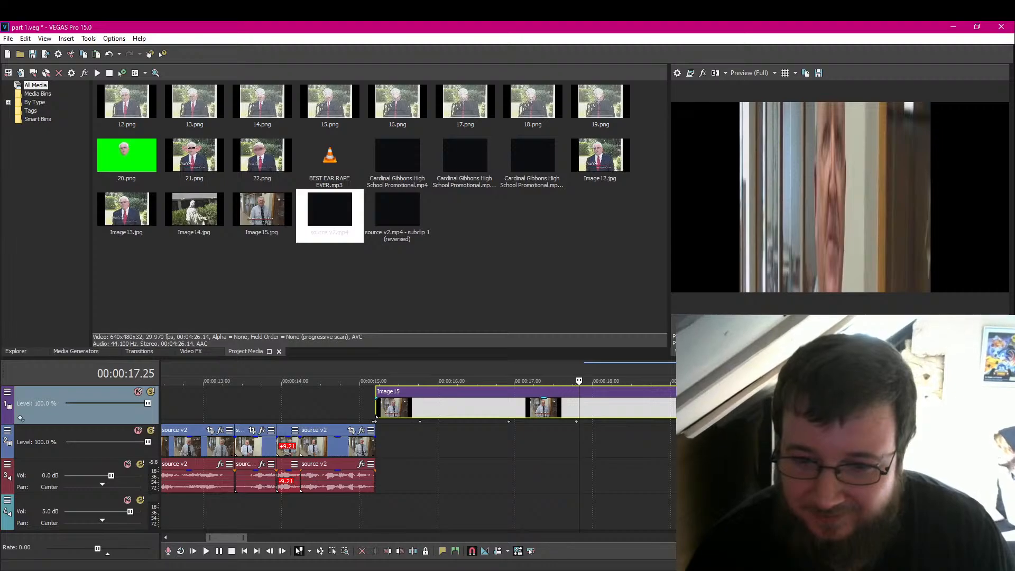
Step: Split Image15 on Track 1 at 00:00:17.25 and move the second piece straight down onto Track 2
key(s)
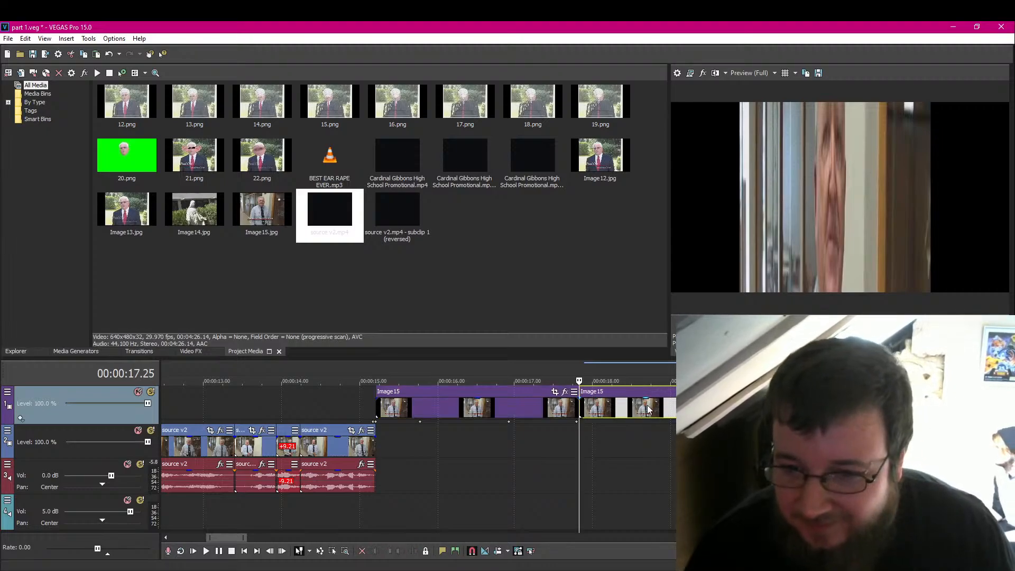
drag(648, 410, 648, 435)
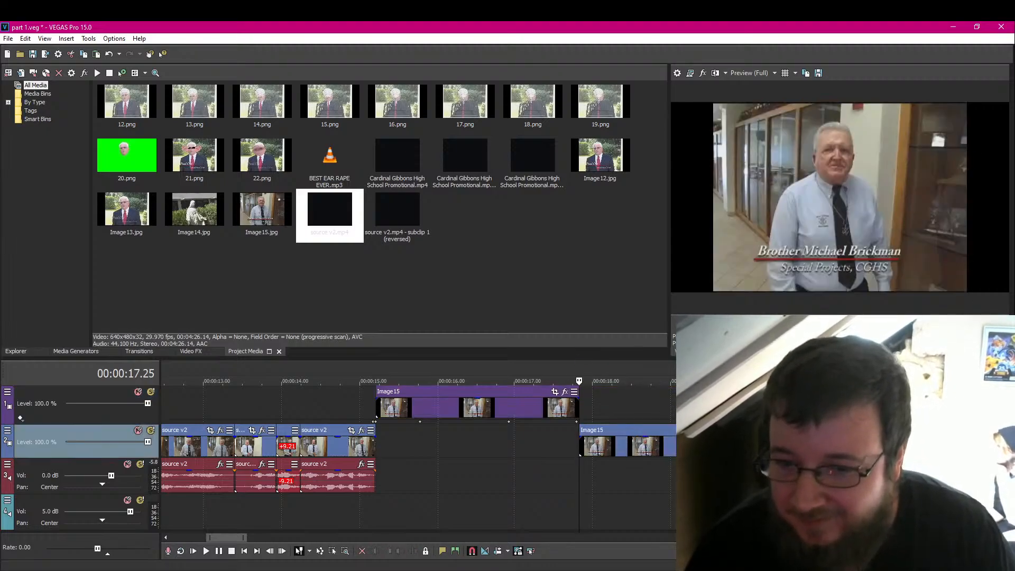
Step: Pan/crop the Image15 piece on Track 2 to about 238.7 by 134.2, centred on the man's face at about X 941.4, Y 277.0
click(555, 391)
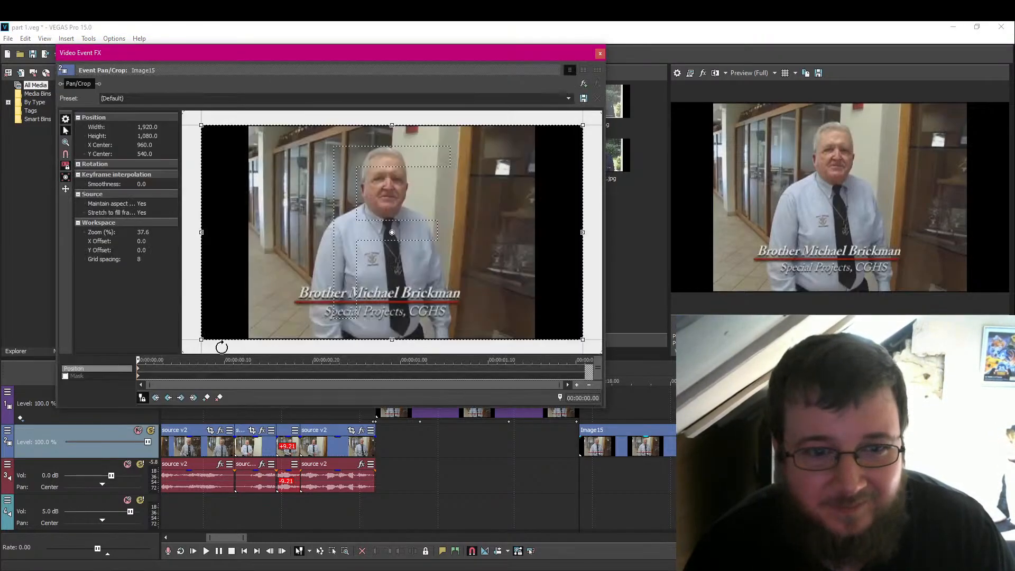
drag(201, 342, 376, 183)
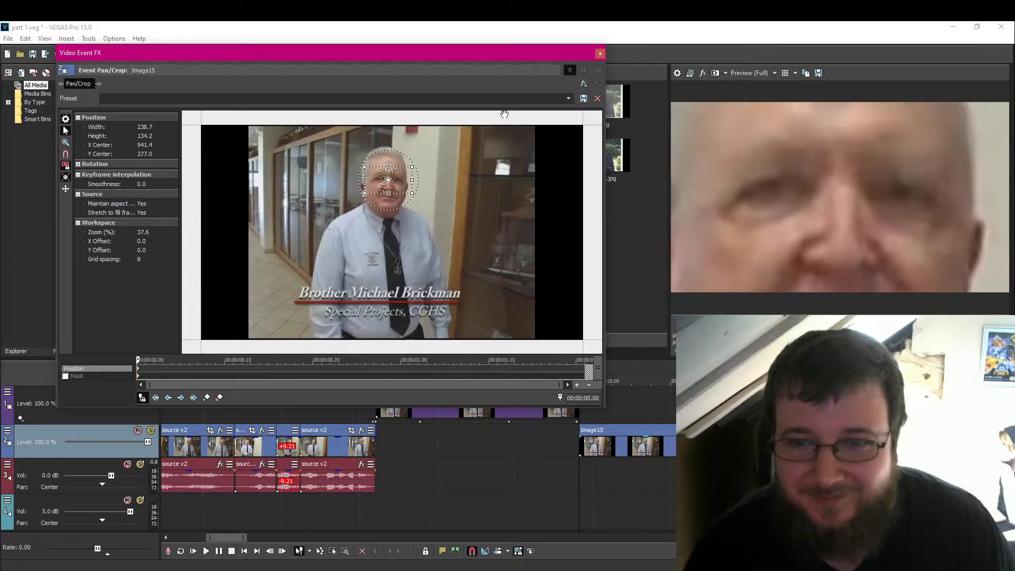
click(600, 53)
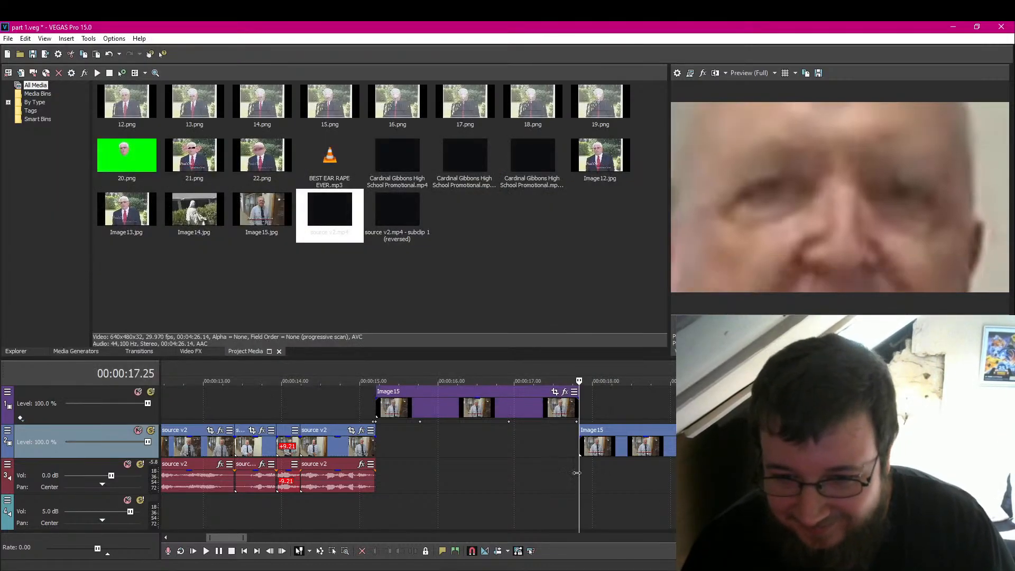
Step: Play back from 00:00:17.01 across the cut between the stretched Image15 and the cropped face close-up
click(549, 450)
key(Left)
key(Left)
key(Left)
key(Left)
key(Left)
key(Left)
key(Left)
key(Left)
key(Left)
key(Left)
key(Left)
key(Left)
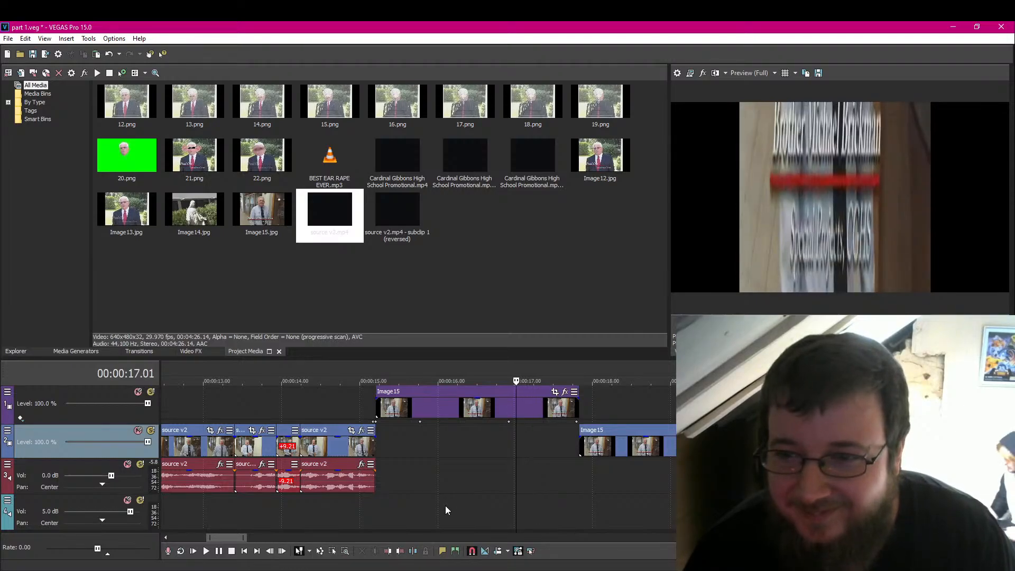
key(space)
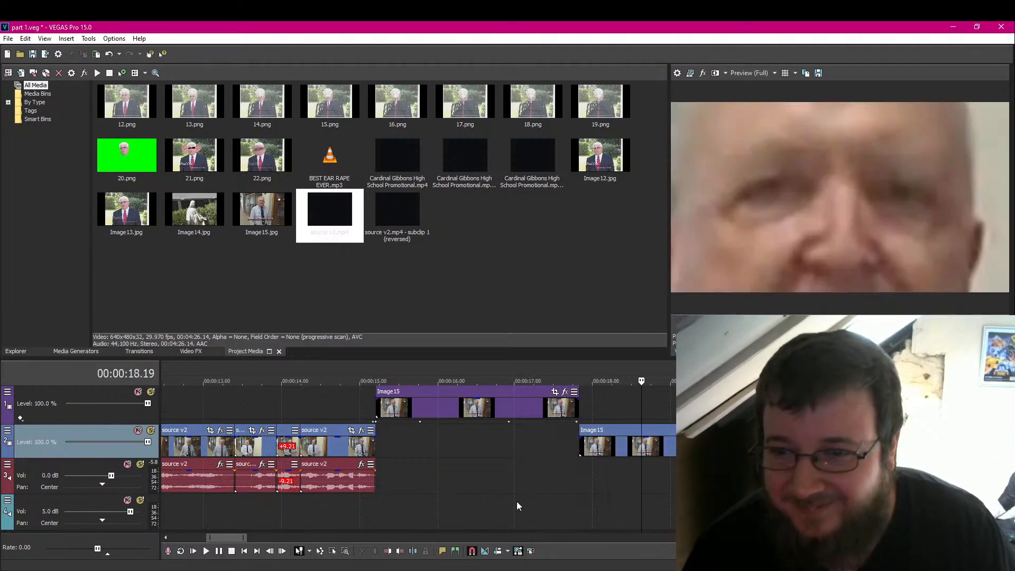
Step: Return to 00:00:17.25, tighten the Track 2 Image15 crop around the eyes to about 169.6 by 95.4, and save the project
key(Left)
key(Left)
key(Left)
key(Left)
key(Left)
key(Left)
key(Left)
key(Left)
key(Left)
key(Left)
key(Left)
key(Left)
key(Left)
key(Left)
key(Left)
key(Left)
key(Left)
key(Left)
key(Left)
key(Left)
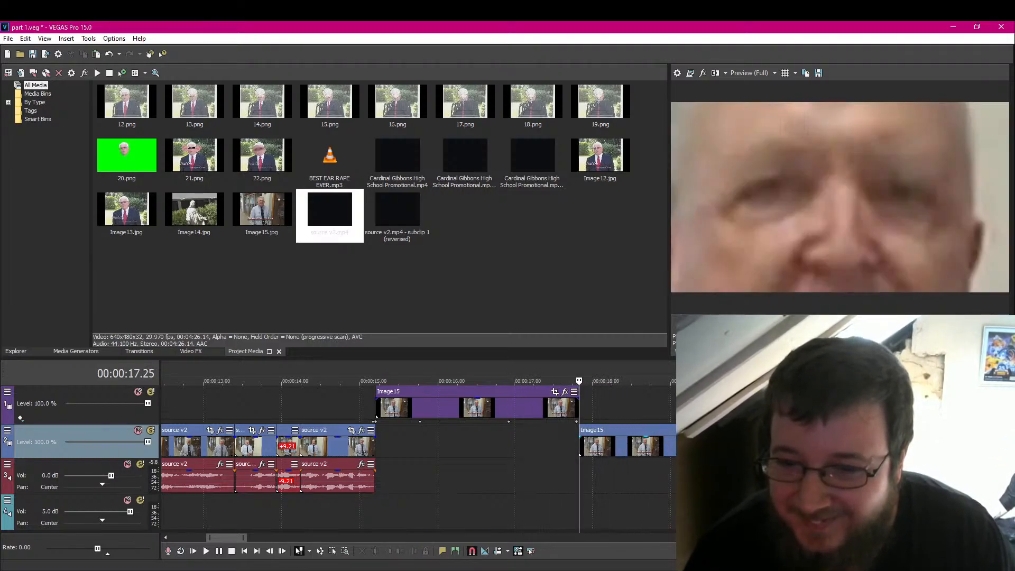
click(555, 392)
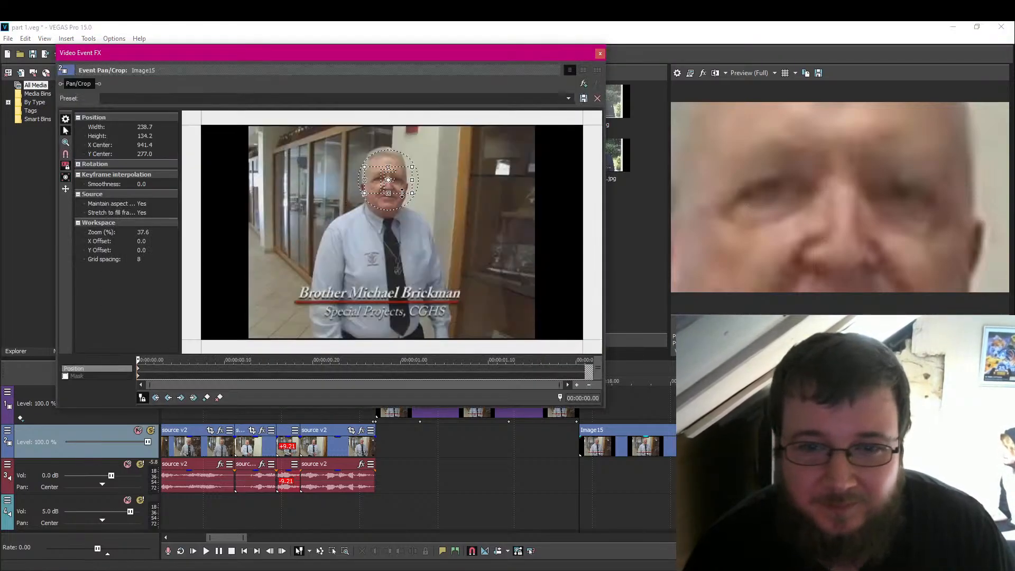
drag(413, 194, 406, 190)
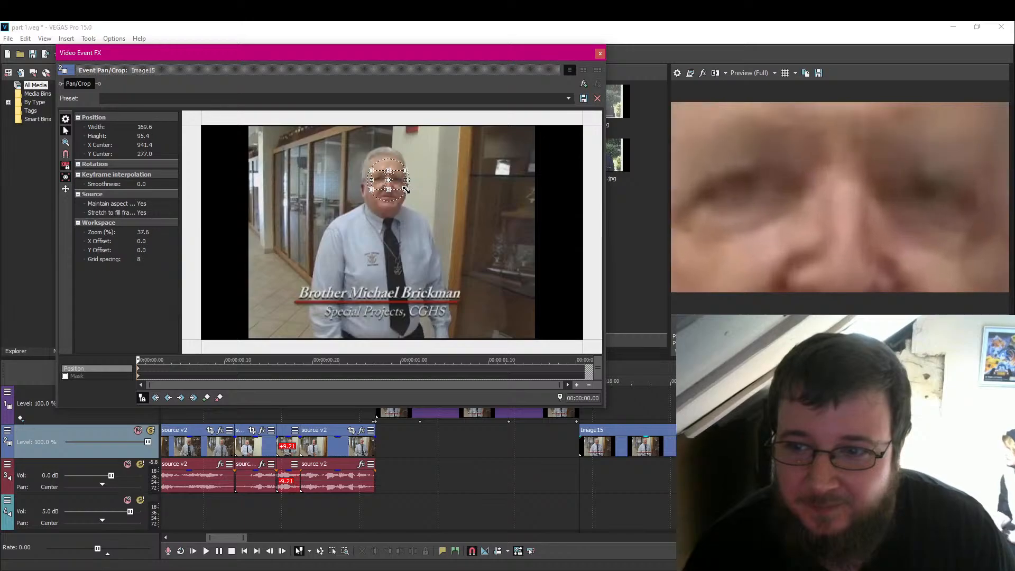
click(600, 53)
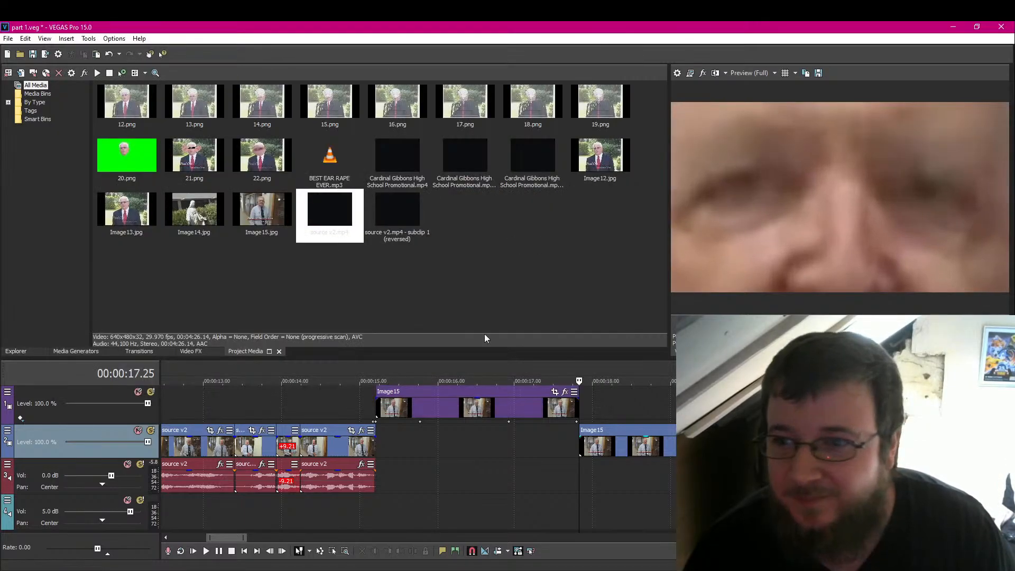
click(33, 54)
Step: Play the timeline from about 00:00:12.10 through the Image15 stretch animation
scroll(412, 423, down, 3)
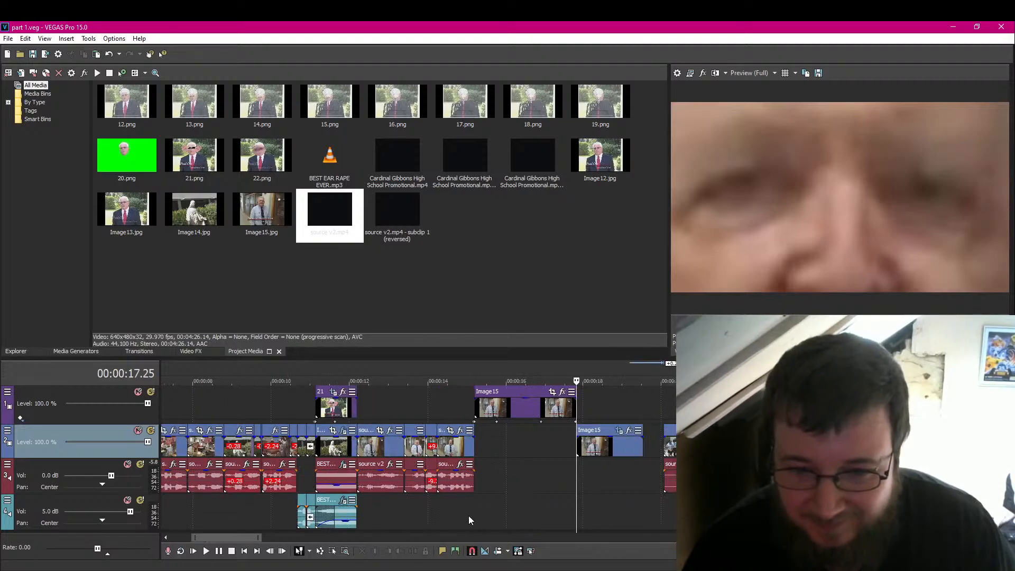
click(362, 512)
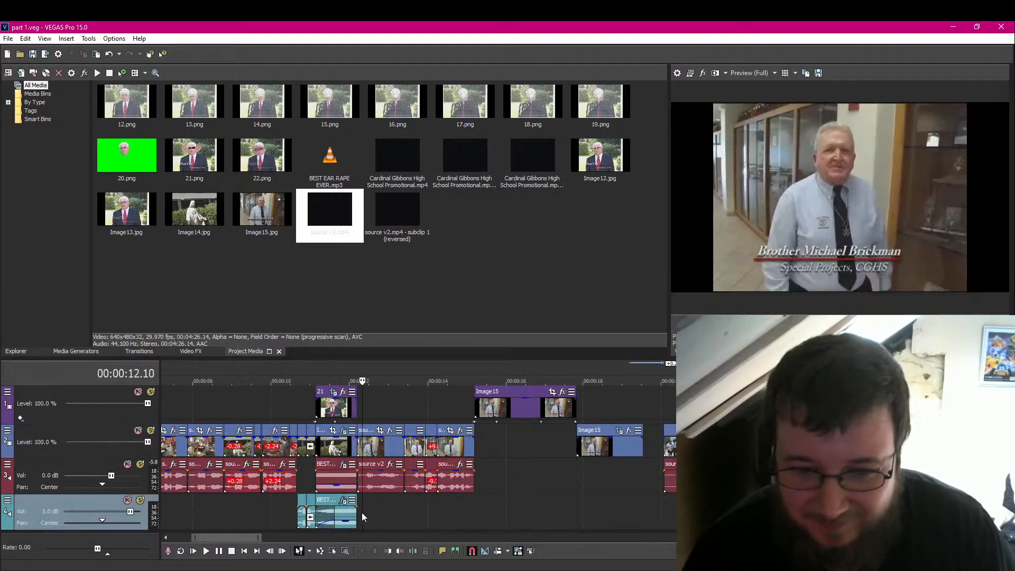
click(220, 551)
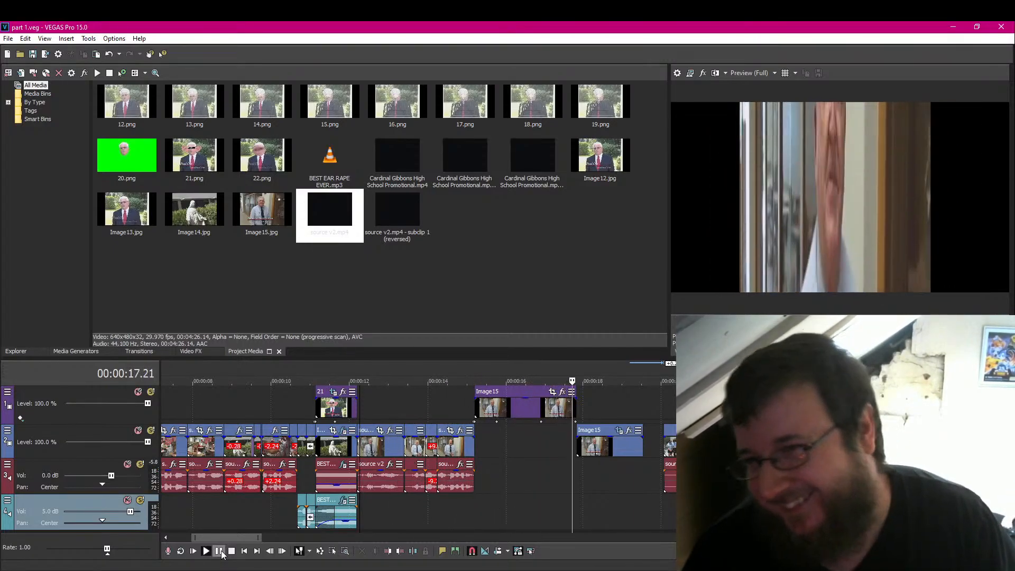
click(219, 551)
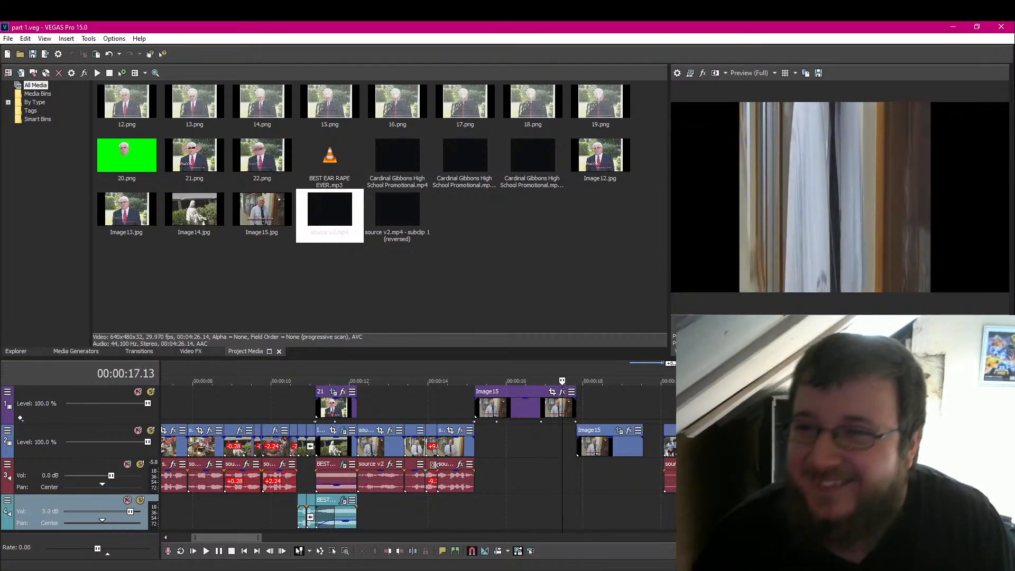
Step: Check the Image15 animation frame by frame from about 00:00:15.11 past the cut to the close-up, ending at 00:00:17.25
key(Left)
key(Left)
key(Left)
key(Left)
key(Left)
key(Left)
key(Left)
key(Left)
key(Left)
key(Left)
key(Left)
key(Left)
key(Left)
key(Left)
key(Left)
key(Left)
key(Left)
key(Left)
key(Left)
key(Left)
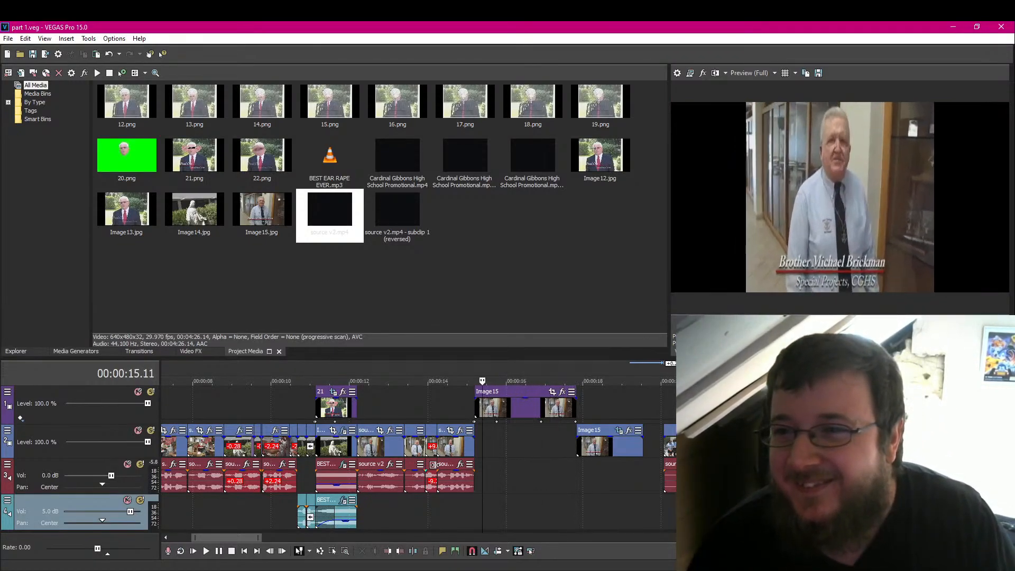
key(Right)
key(Right)
key(Right)
key(Right)
key(Right)
key(Right)
key(Right)
key(Right)
key(Right)
key(Right)
key(Right)
key(Right)
key(Right)
key(Right)
key(Right)
key(Right)
key(Right)
key(Right)
key(Right)
key(Right)
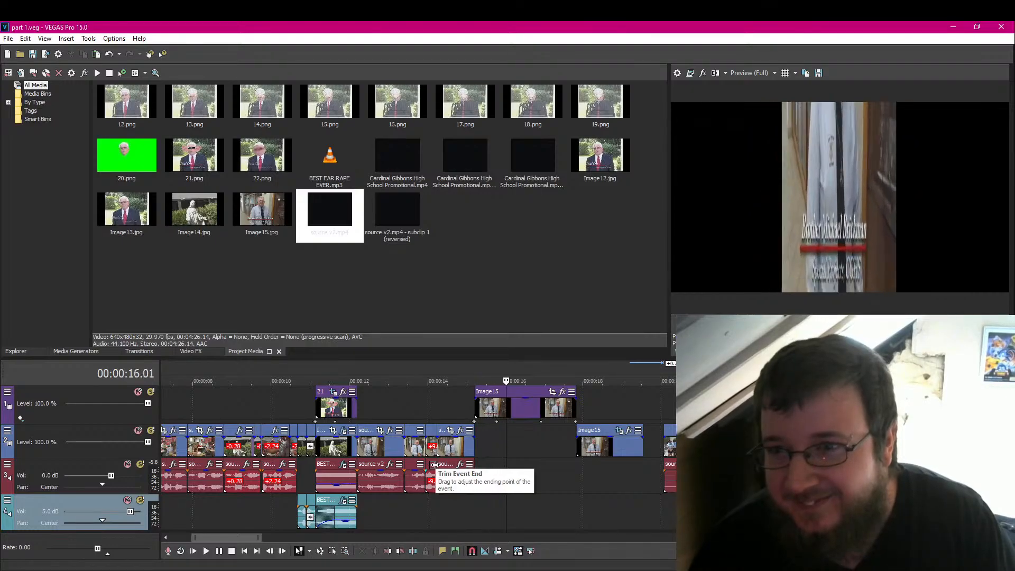
key(Right)
key(Right)
key(Right)
key(Right)
key(Right)
key(Right)
key(Right)
key(Right)
key(Right)
key(Right)
key(Right)
key(Right)
key(Right)
key(Right)
key(Right)
key(Right)
key(Right)
key(Right)
key(Right)
key(Right)
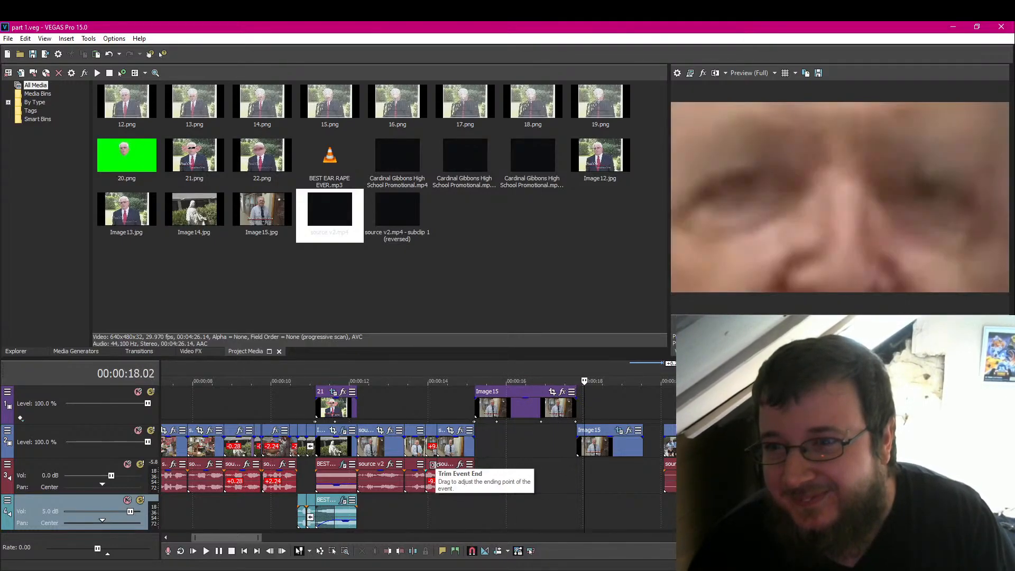
key(Right)
key(Right)
key(Right)
key(Right)
key(Right)
key(Right)
key(Right)
key(Right)
key(Right)
key(Right)
key(Right)
key(Right)
key(Left)
key(Left)
key(Left)
key(Left)
key(Left)
key(Left)
key(Left)
key(Left)
key(Left)
key(Left)
key(Left)
key(Left)
key(Left)
key(Left)
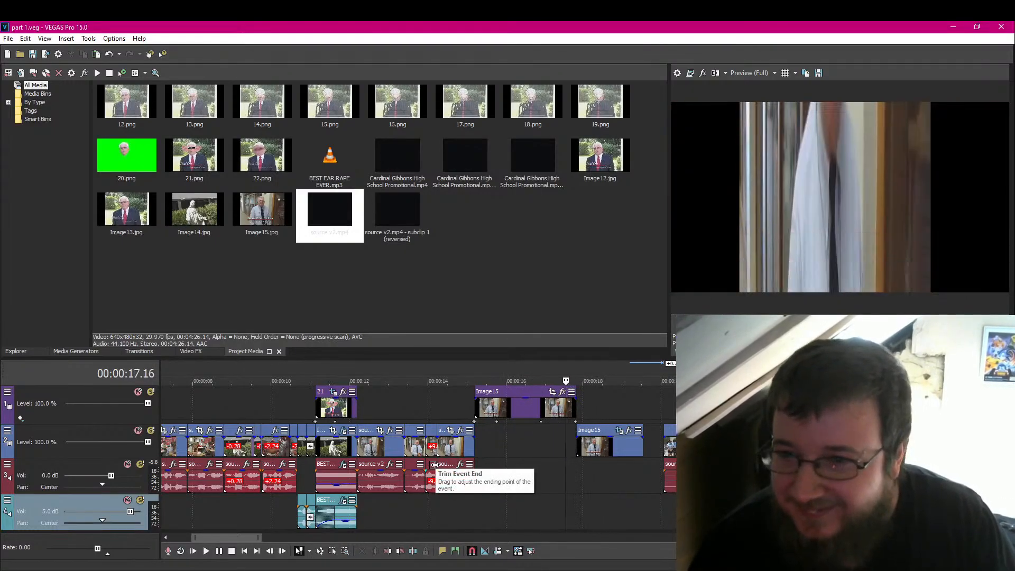
key(Right)
key(Right)
key(Right)
key(Right)
key(Right)
key(Left)
key(Right)
key(Right)
key(Right)
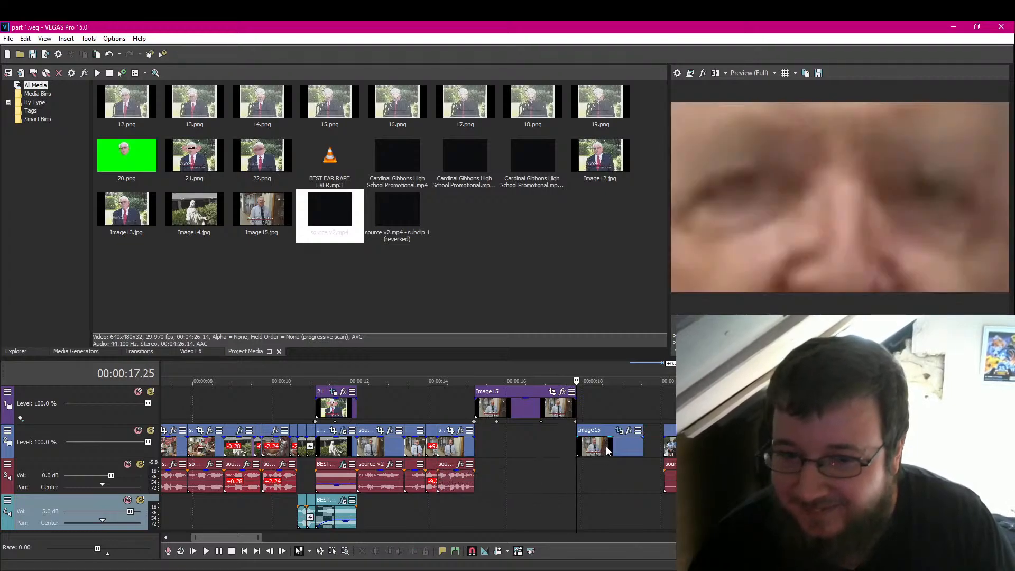
Step: Shift the Track 2 close-up about 16 frames later and extend the end of Track 1's Image15 to meet it
key(Left)
drag(624, 457, 645, 458)
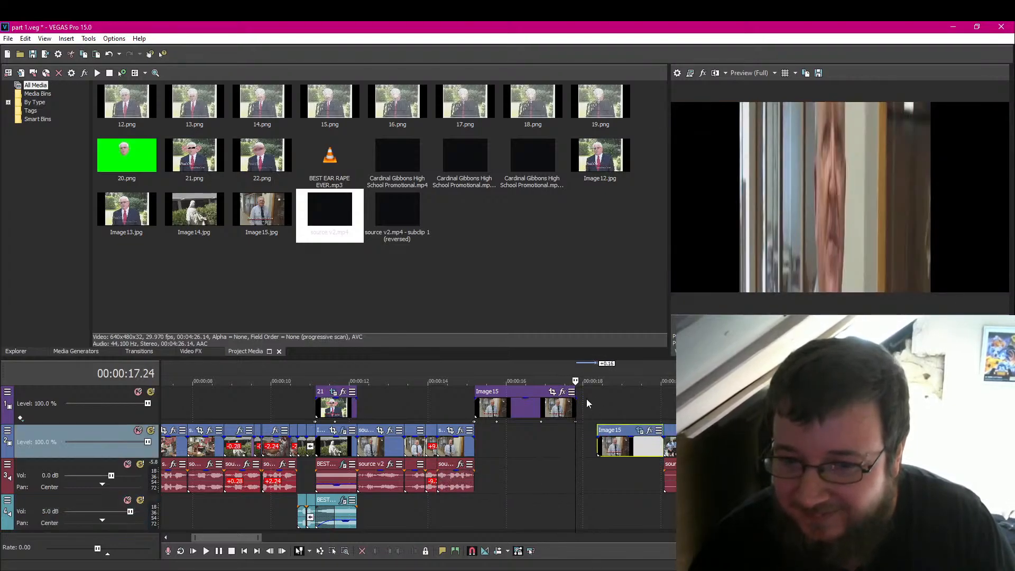
drag(577, 407, 597, 405)
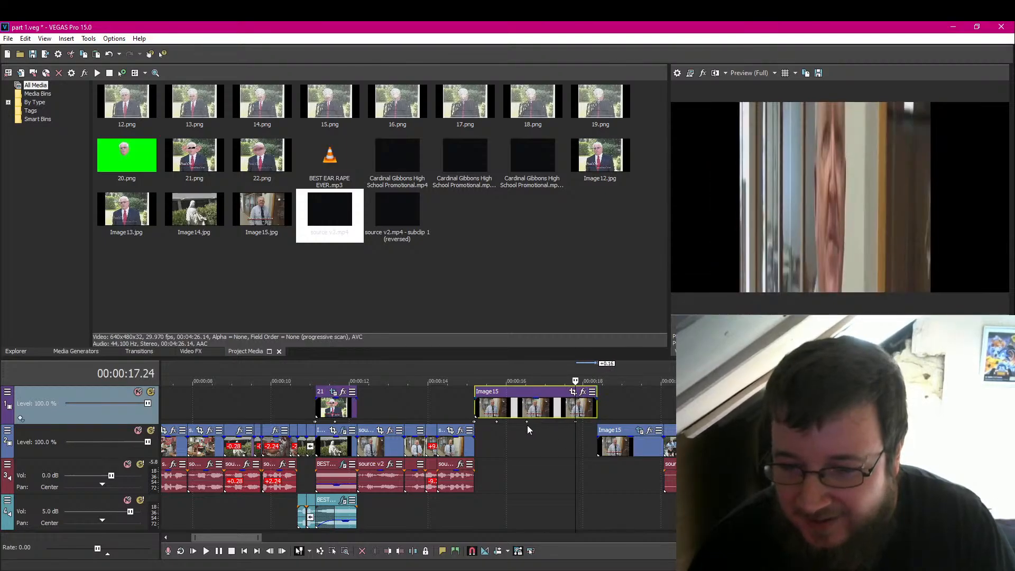
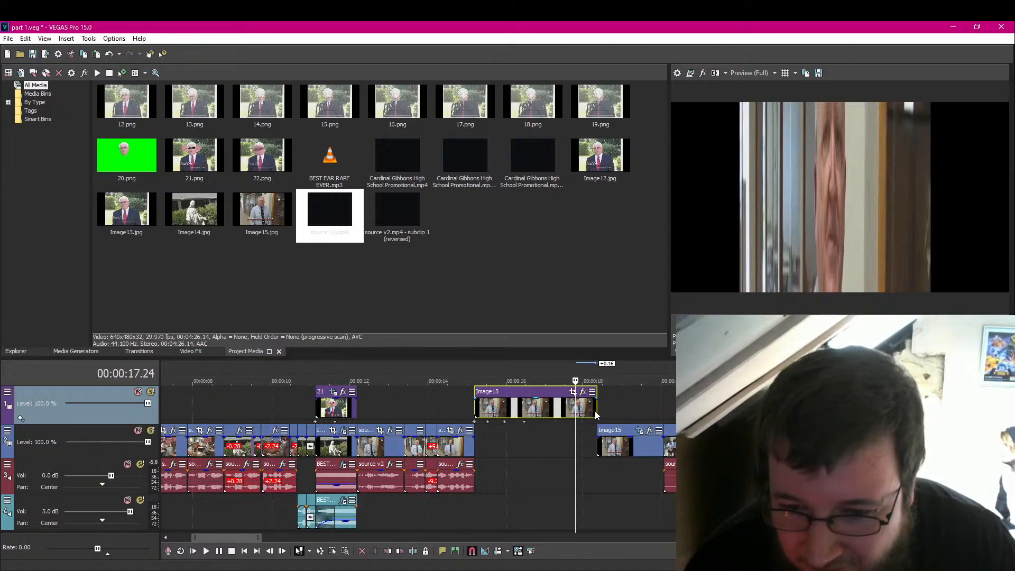
Step: Trim about 22 frames off the end of Track 1's Image15 and move the Track 2 close-up earlier to start where it ends
drag(595, 406, 568, 408)
click(538, 415)
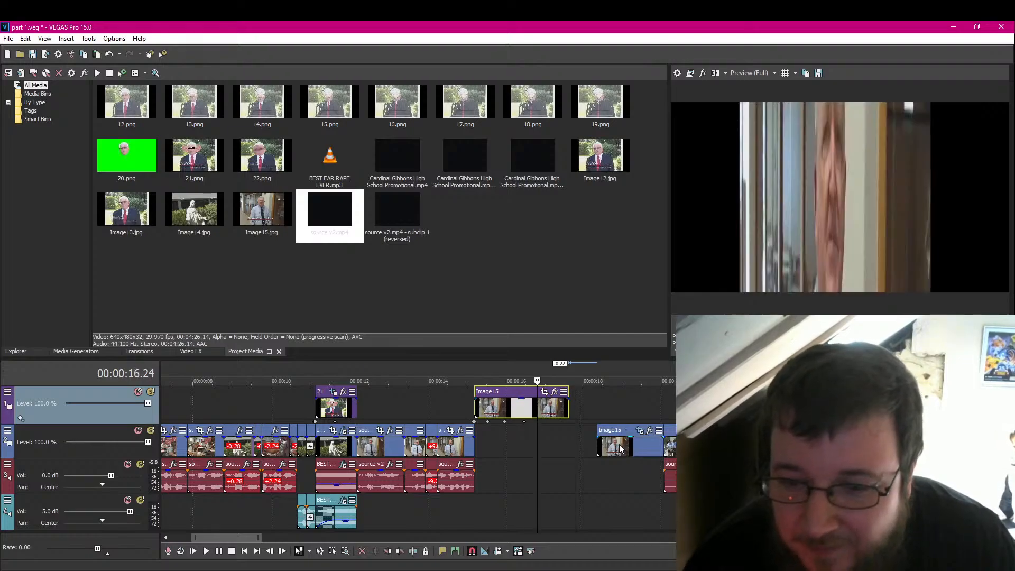
drag(621, 448, 592, 449)
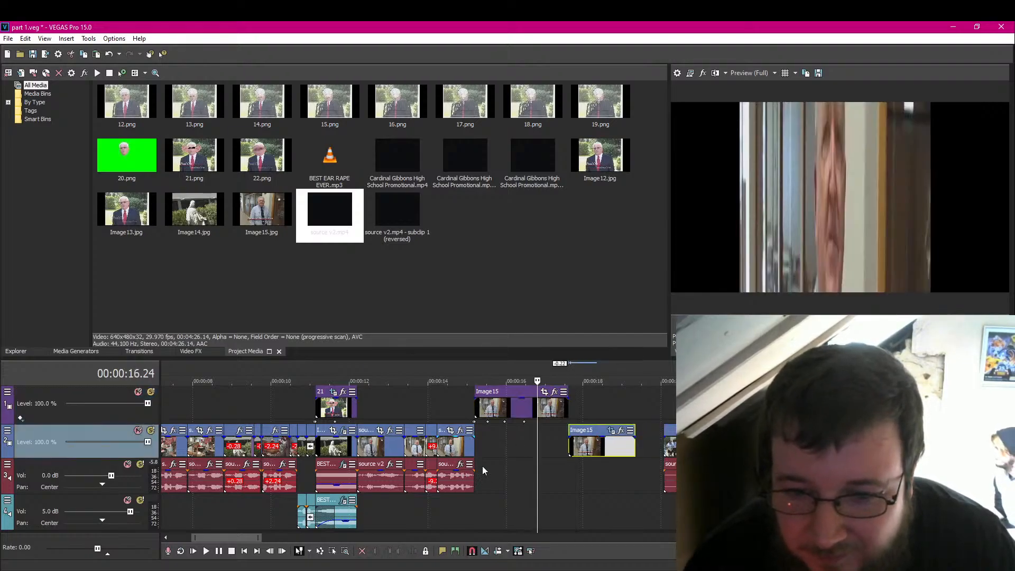
Step: Play the Image15 animation from 00:00:15.06 into the close-up to check the timing
click(476, 491)
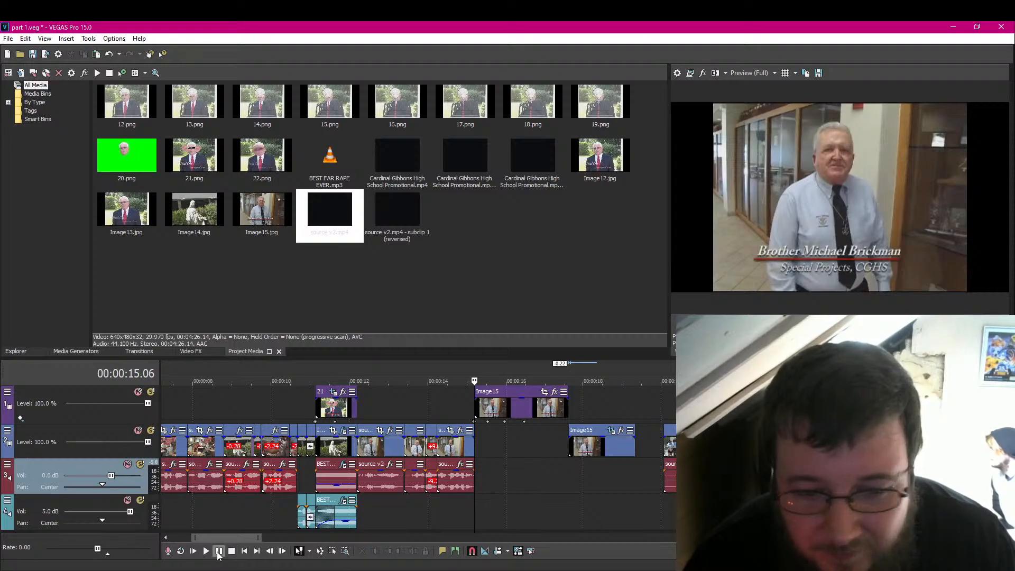
click(219, 551)
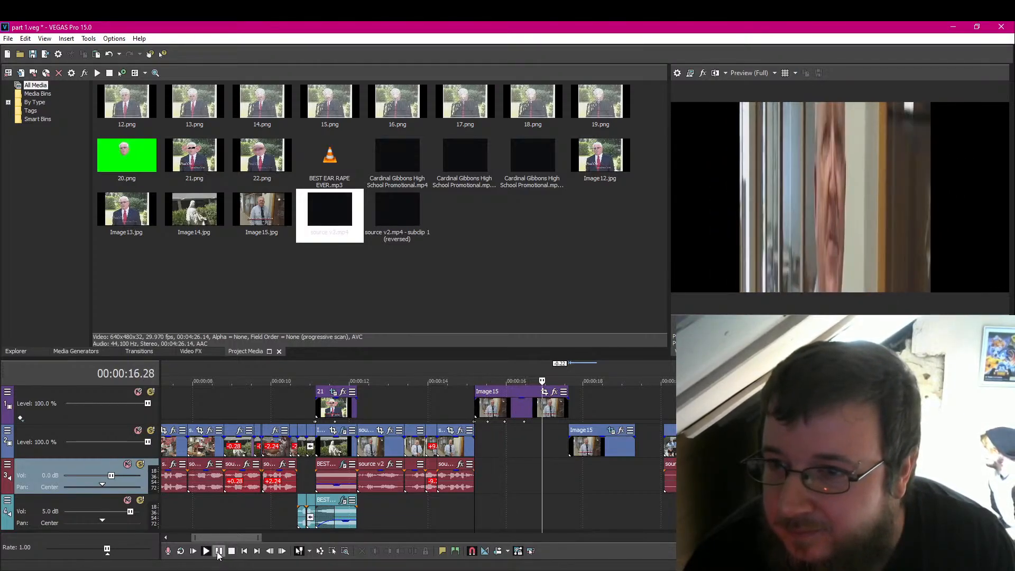
key(Return)
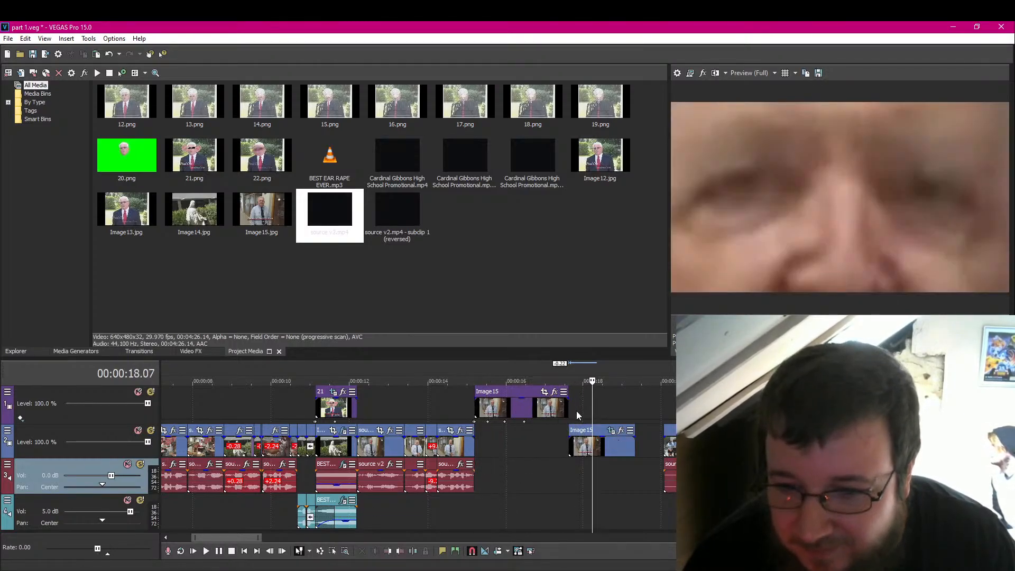
Step: Trim another 11 frames off the end of Track 1's Image15, move the Track 2 close-up back to meet it, and save the project
drag(567, 409, 552, 407)
drag(585, 453, 572, 454)
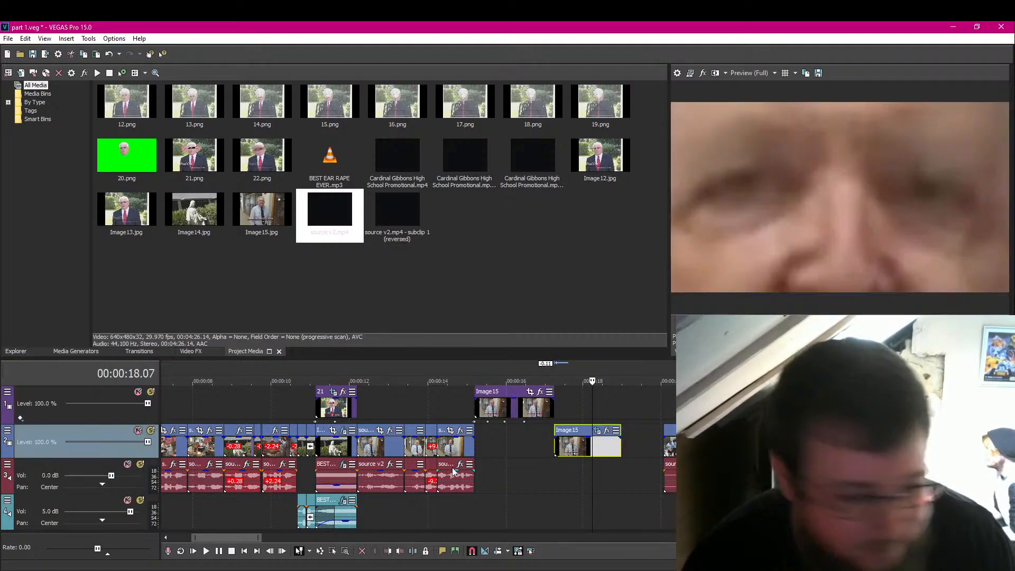
click(32, 55)
Step: Replay the shortened Image15 animation from its start through the cut to the close-up
click(478, 487)
key(space)
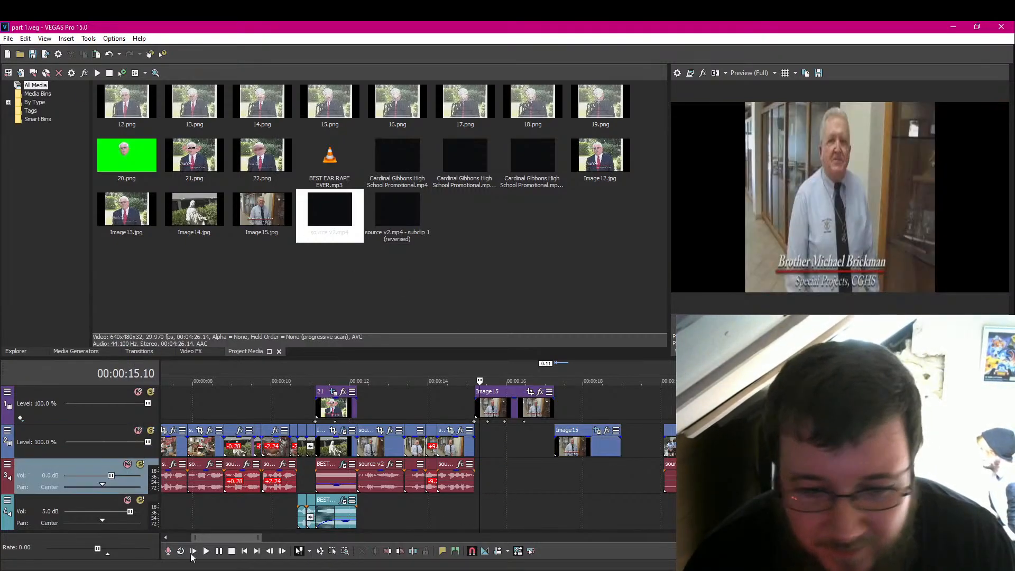
click(231, 551)
click(221, 552)
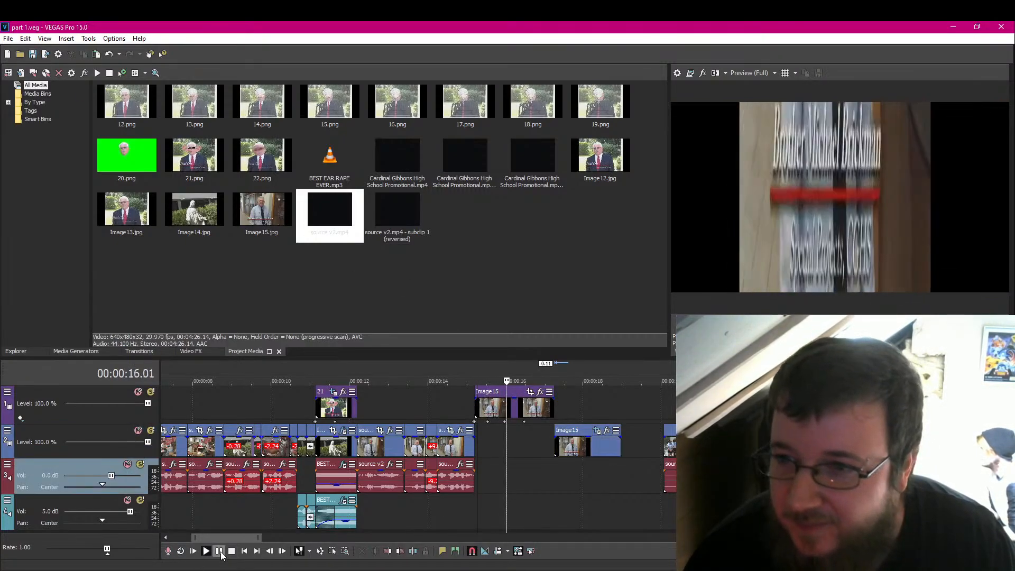
click(220, 552)
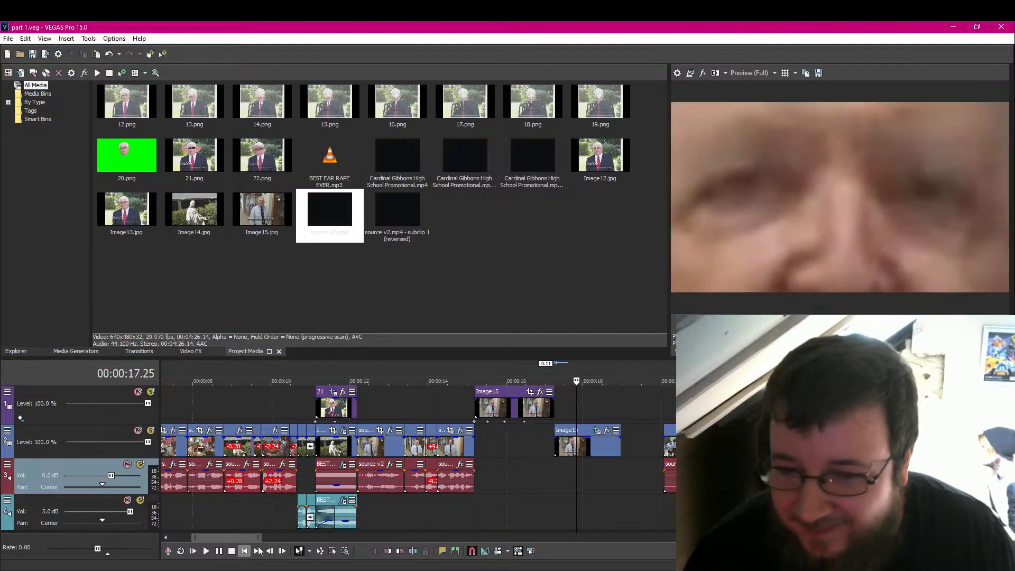
Step: Save a snapshot of the stretched-face frame at 00:00:16.24 as Image16 in the stills folder, in JPEG format
key(Left)
key(Left)
key(Left)
key(Left)
key(Left)
key(Left)
key(Left)
key(Left)
key(Left)
key(Left)
key(Left)
key(Left)
key(Left)
key(Left)
key(Left)
key(Left)
key(Left)
key(Left)
key(Left)
key(Left)
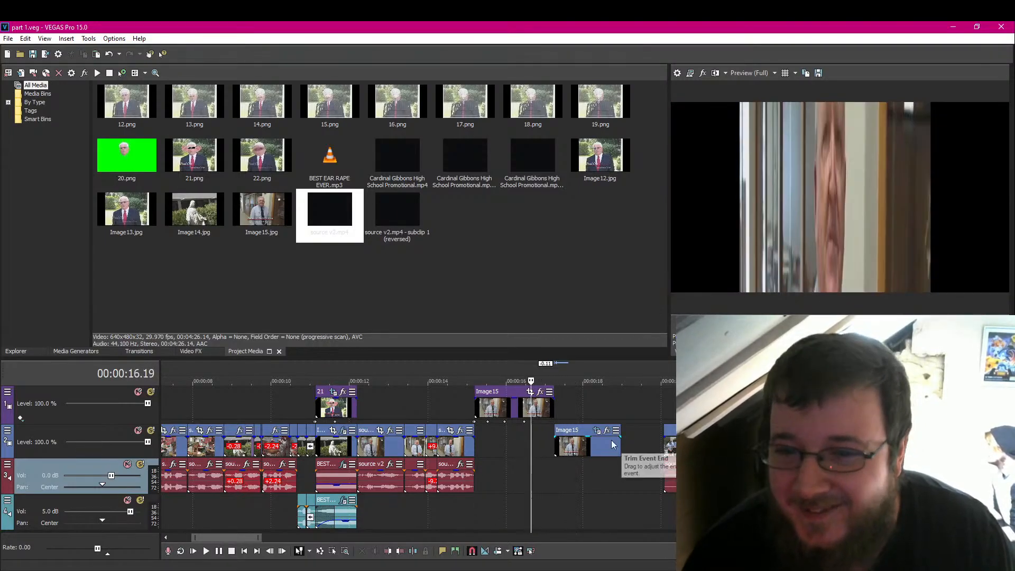
key(Right)
key(Right)
key(Right)
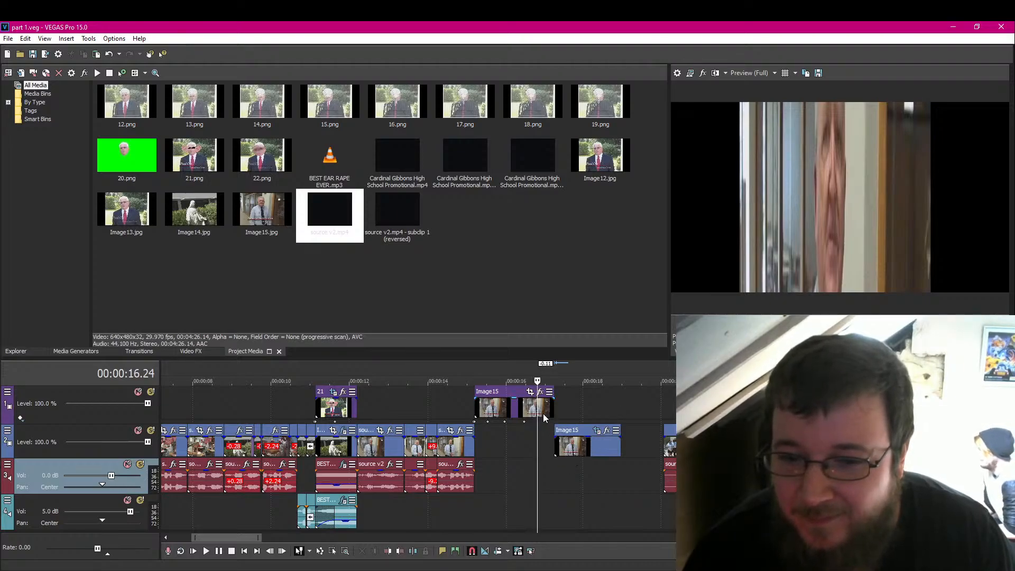
click(819, 74)
click(643, 343)
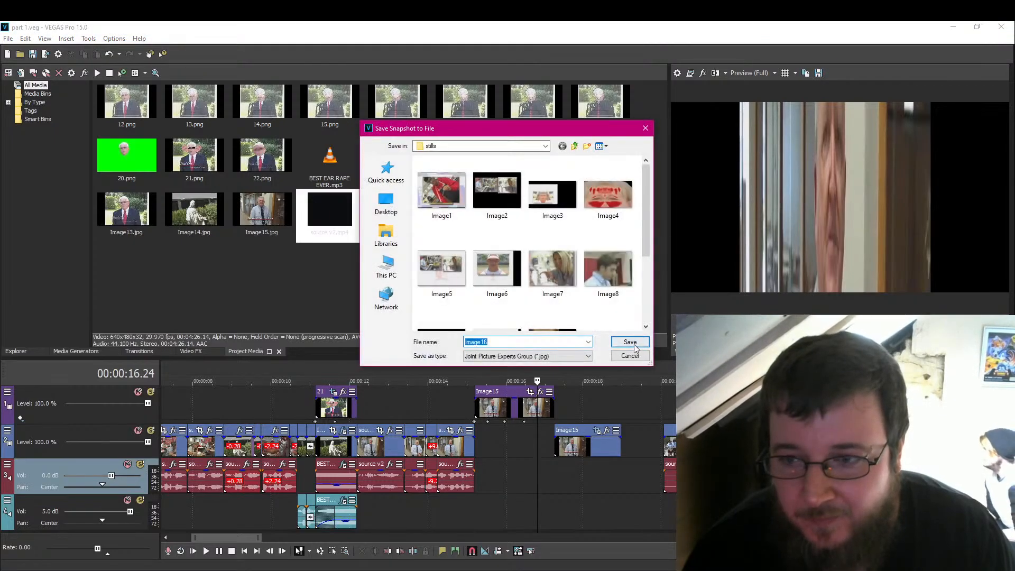
Step: Split Track 1's Image15 at 00:00:16.16, delete the tail, and place Image16 on Track 2 in the gap before the close-up
click(528, 417)
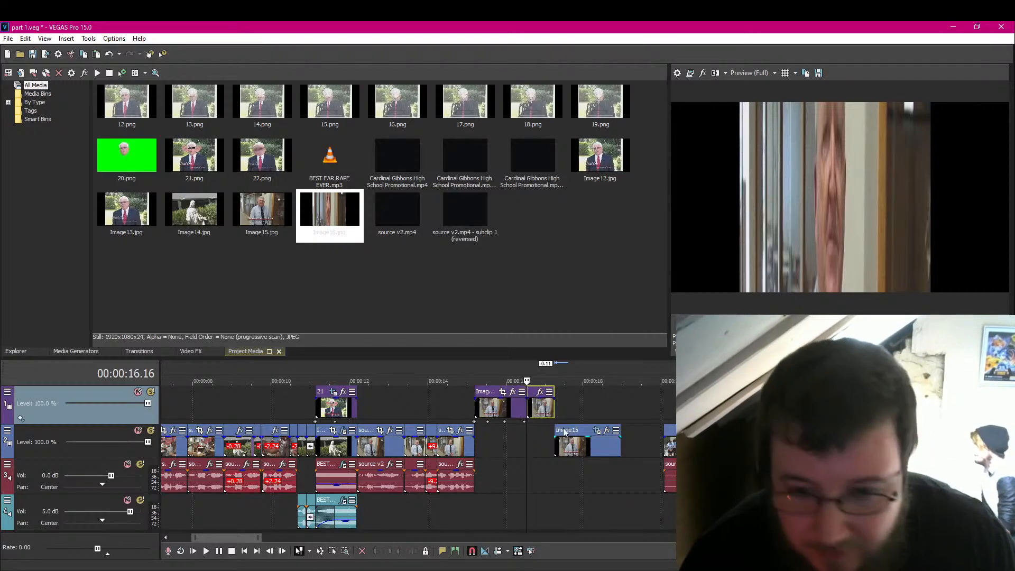
key(s)
key(Delete)
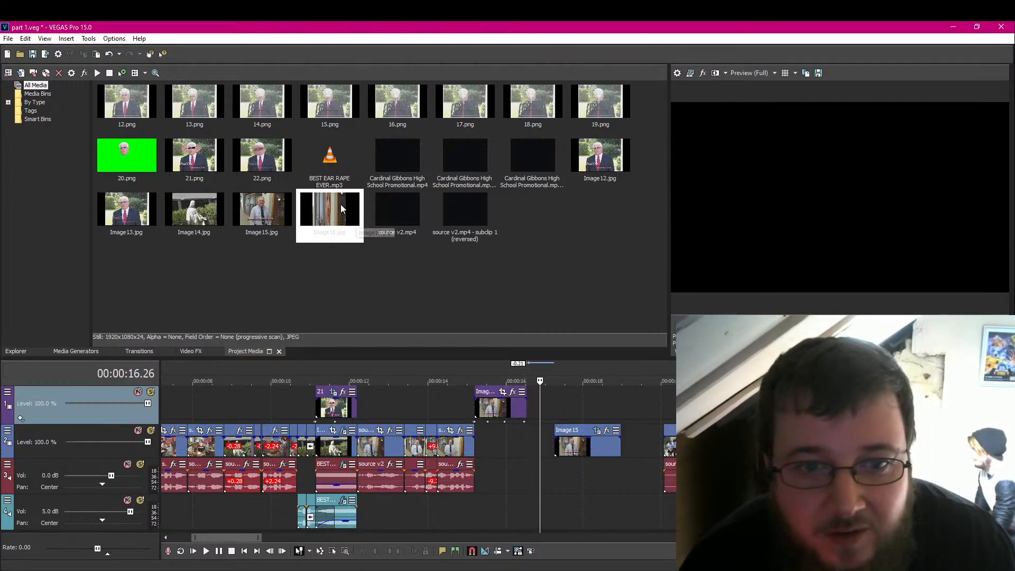
drag(329, 211, 562, 453)
Step: Examine the cut from the Track 1 Image15 animation to the Image16 still on Track 2 frame by frame
key(Left)
key(Left)
key(Left)
key(Left)
key(Left)
key(Left)
key(Left)
key(Left)
key(Left)
key(Left)
key(Left)
key(Left)
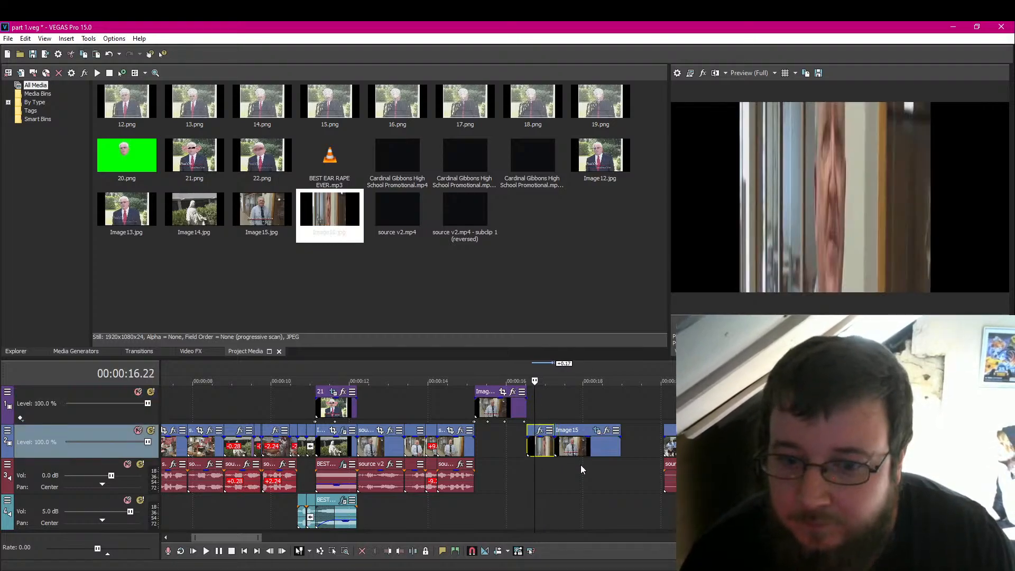
key(Left)
key(Left)
key(Left)
key(Left)
key(Left)
key(Left)
key(Left)
key(Left)
key(Left)
key(Left)
key(Left)
key(Right)
key(Right)
key(Right)
key(Right)
key(Right)
key(Right)
key(Right)
key(Right)
key(Right)
key(Right)
key(Right)
key(Right)
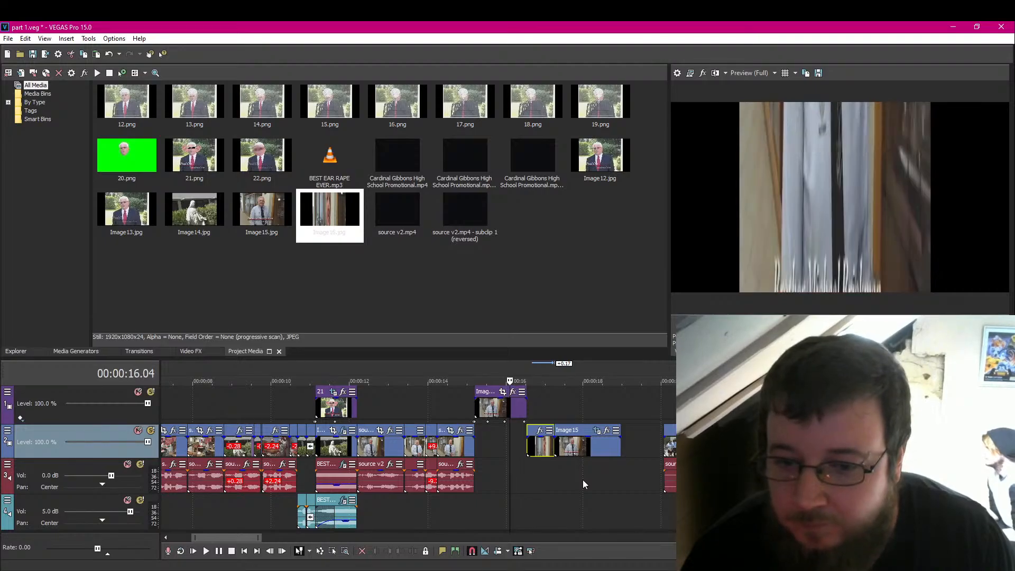
key(Right)
key(Right)
key(Right)
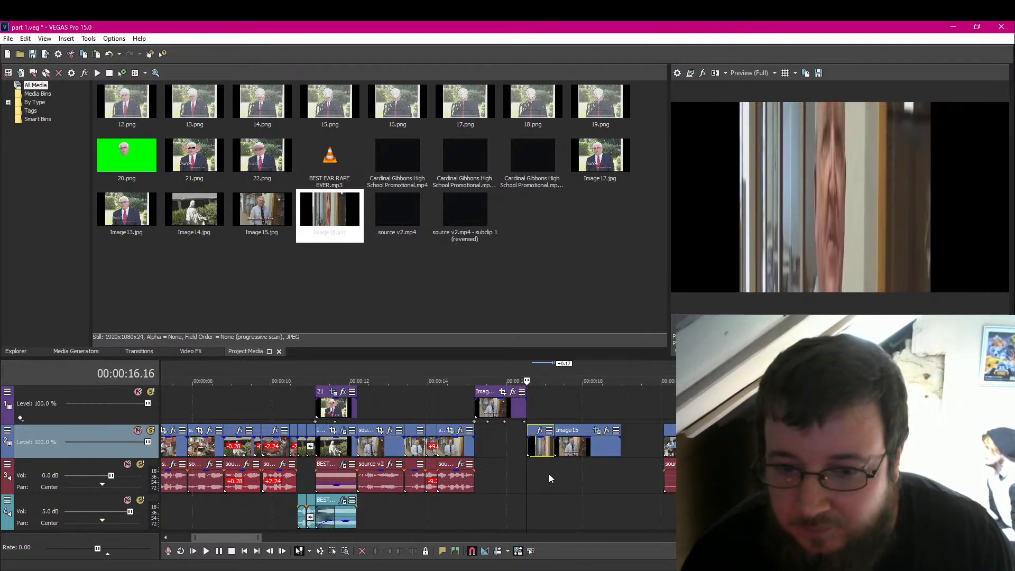
Step: Keyframe Image16's Pan/Crop at 00:00:00.20 to zoom onto the upper face, with a frame about 616 wide centred near X 944, Y 200
scroll(565, 484, up, 3)
key(Right)
key(Right)
key(Right)
key(Right)
key(Right)
key(Right)
key(Right)
key(Right)
key(Right)
key(Right)
key(Right)
key(Right)
key(Right)
key(Right)
key(Right)
key(Right)
key(Right)
key(Right)
key(Right)
key(Right)
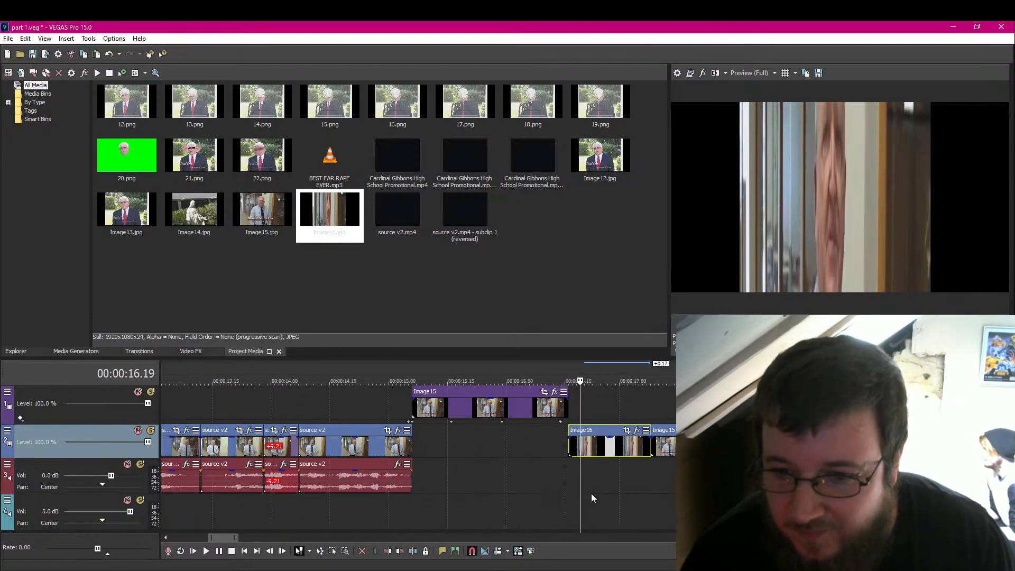
key(Left)
key(Left)
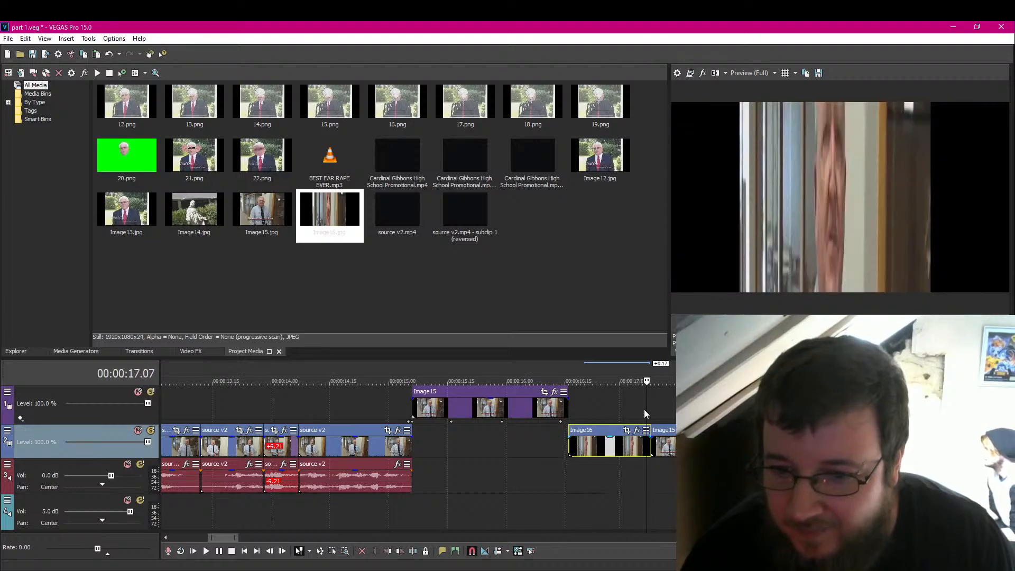
click(627, 435)
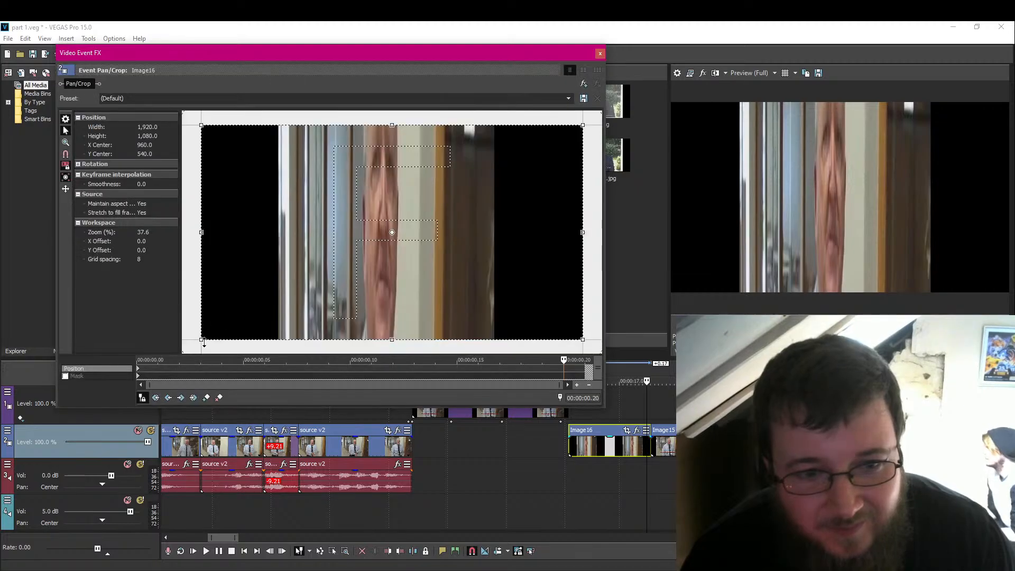
drag(198, 341, 329, 264)
drag(362, 218, 355, 168)
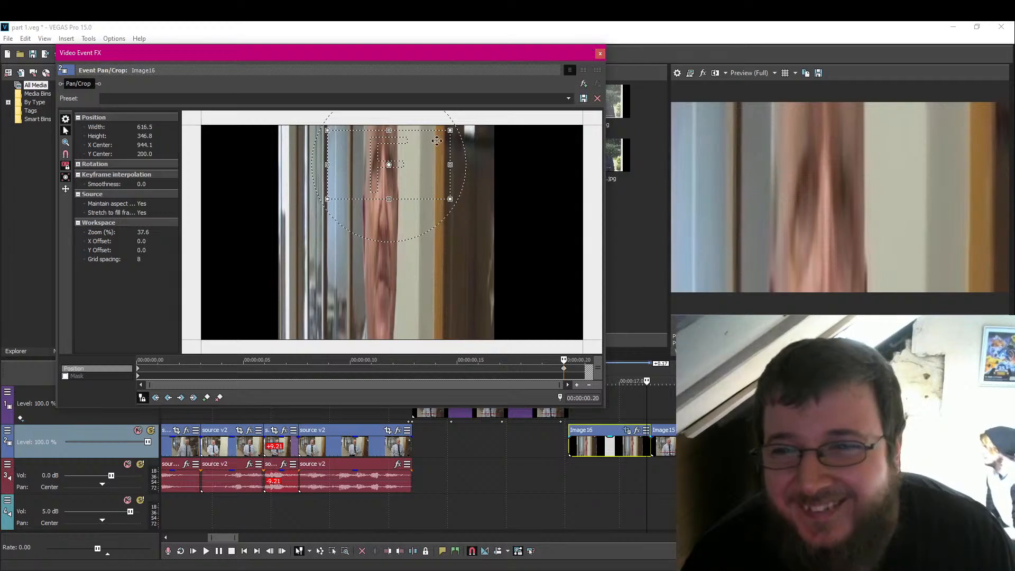
click(600, 53)
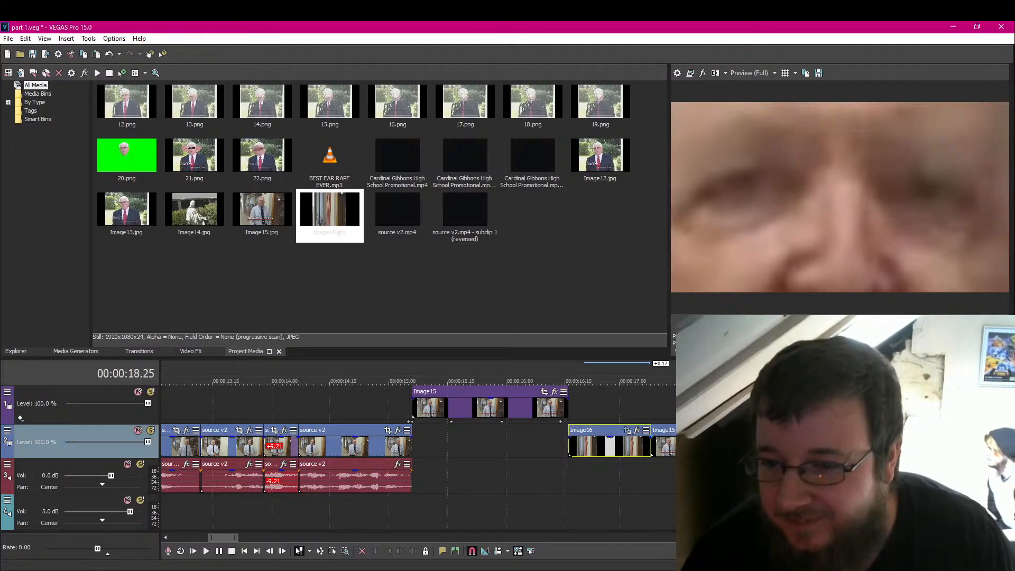
Step: Play the Image16 zoom through the cut to the close-up, return to Image15's start, and save the project
click(664, 445)
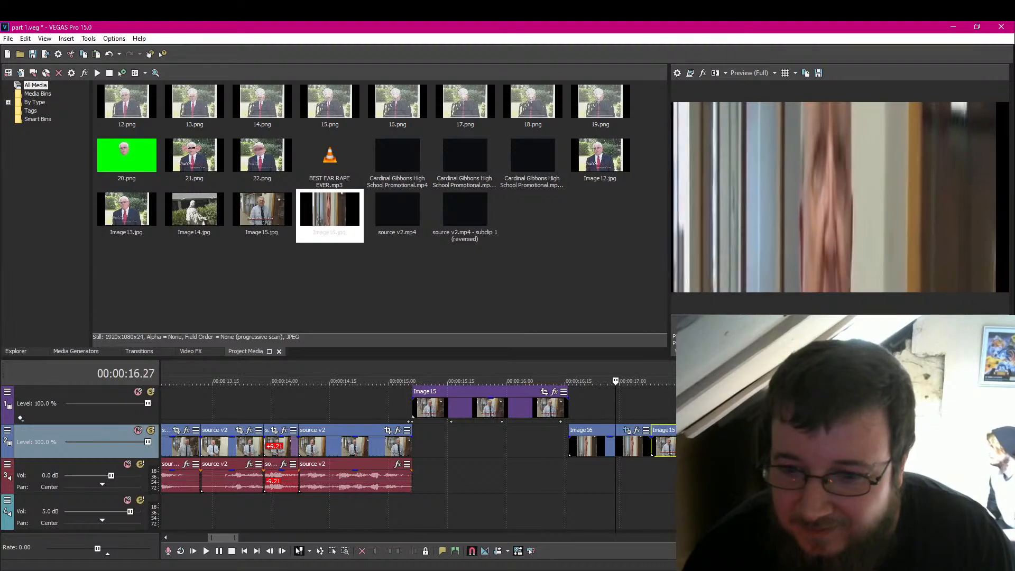
key(k)
key(l)
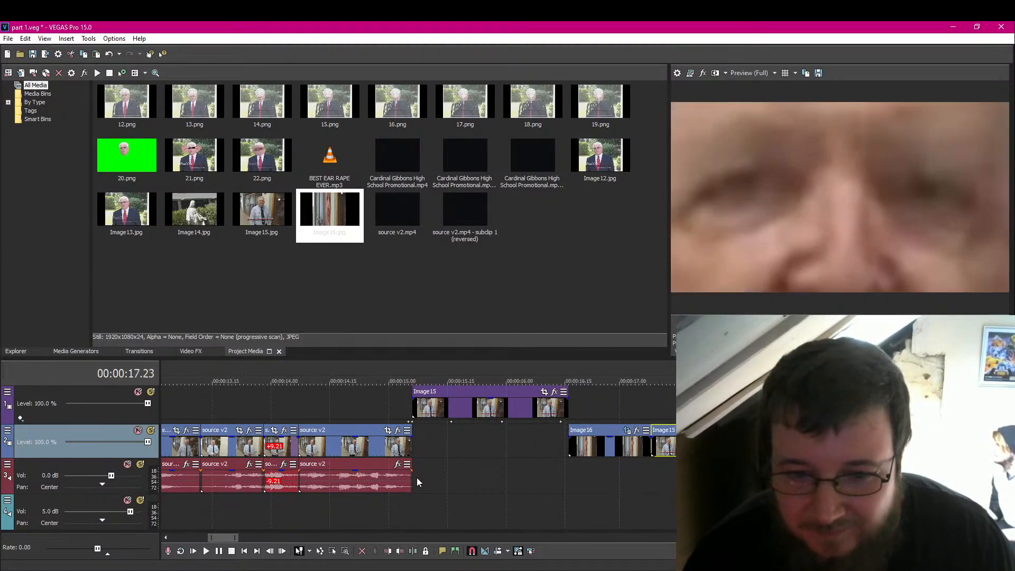
click(417, 477)
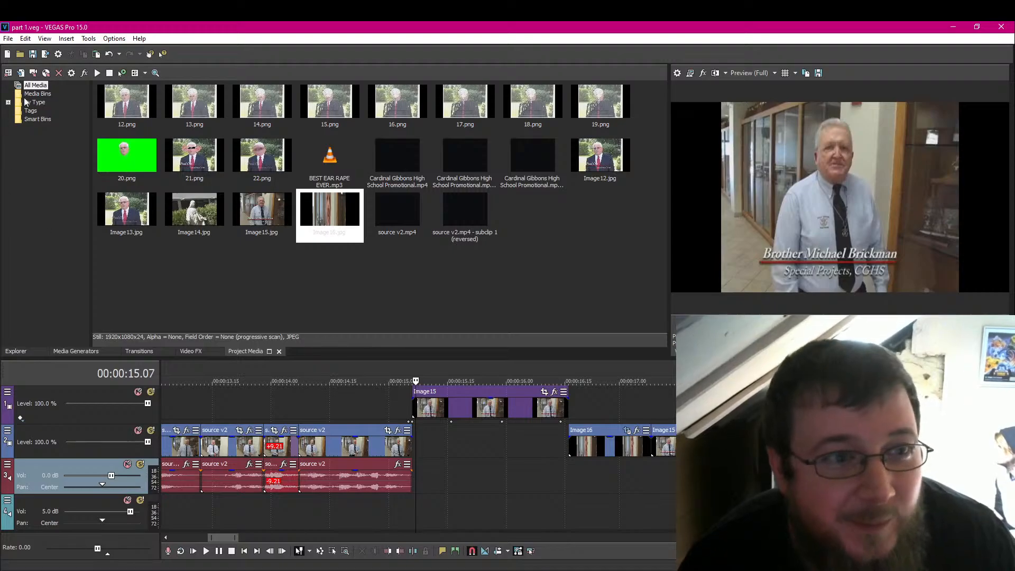
Step: Add Notice me Sempai - YTP from the Music library to Track 3, starting where the Track 2 close-up ends
click(26, 350)
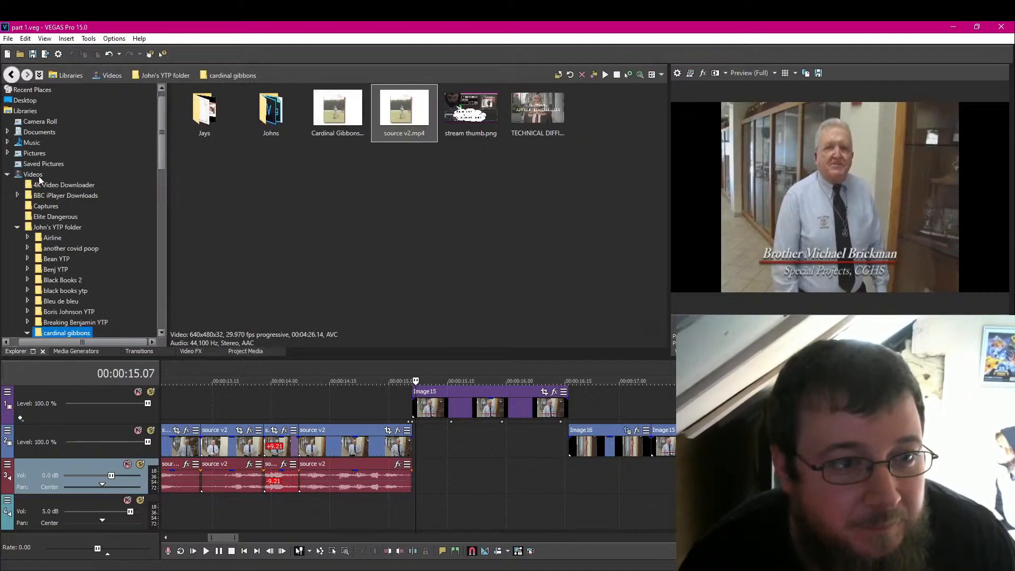
click(32, 145)
scroll(342, 283, down, 1)
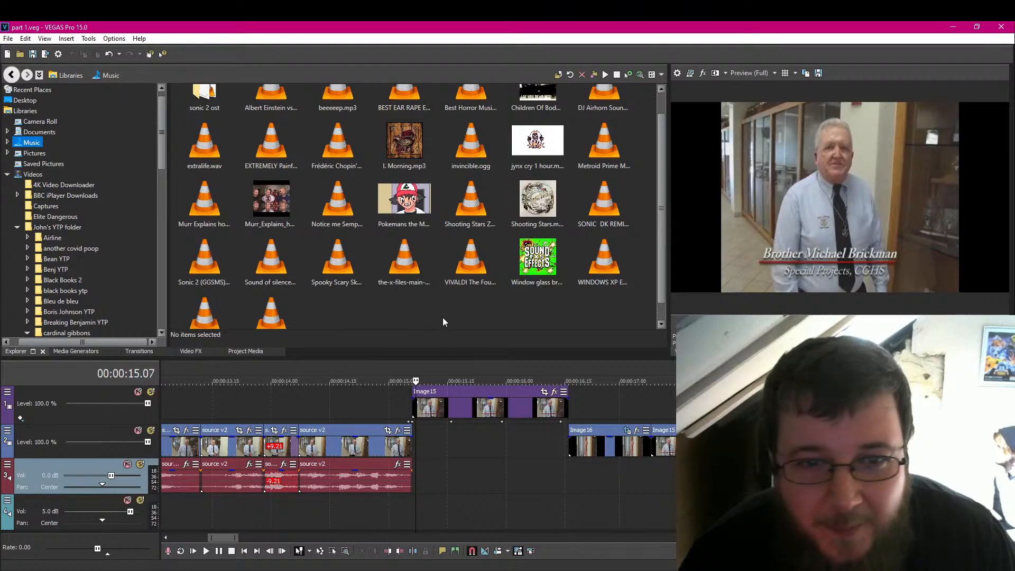
drag(344, 208, 650, 477)
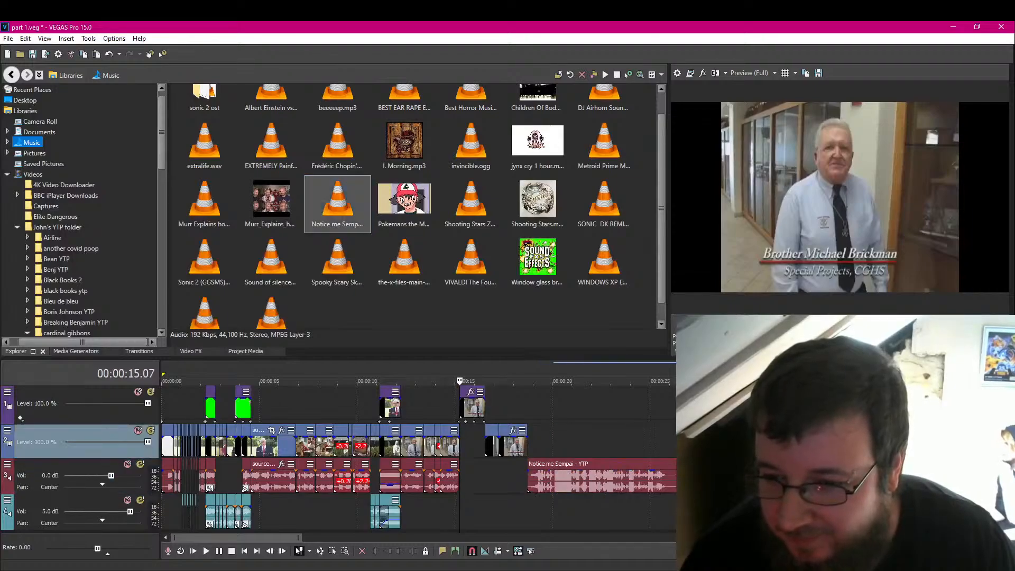
Step: Move the remaining source v2 footage past the end of the Notice me Sempai audio and shift the short source v2 clip about 15 seconds earlier
scroll(564, 433, down, 5)
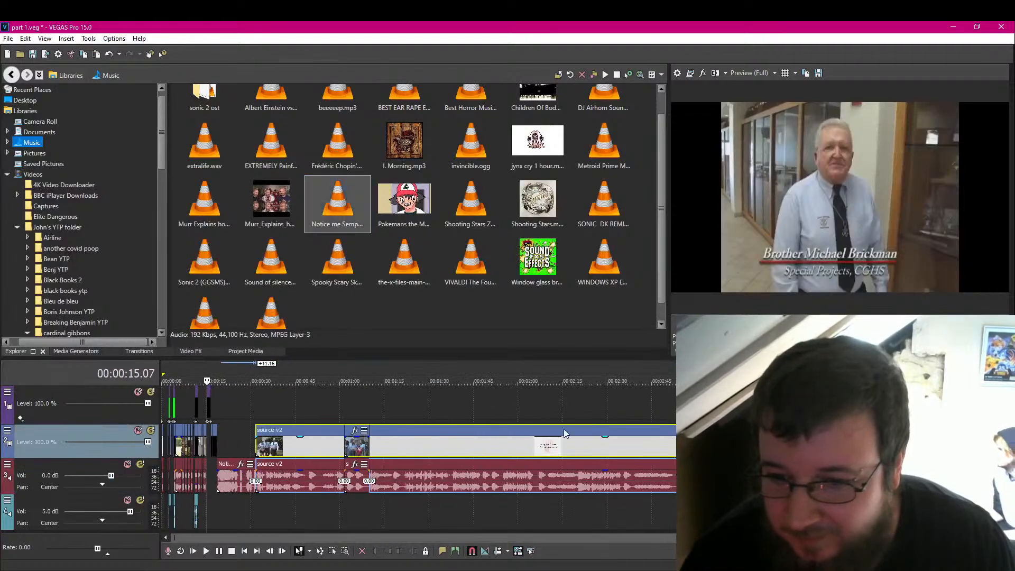
drag(536, 450, 942, 450)
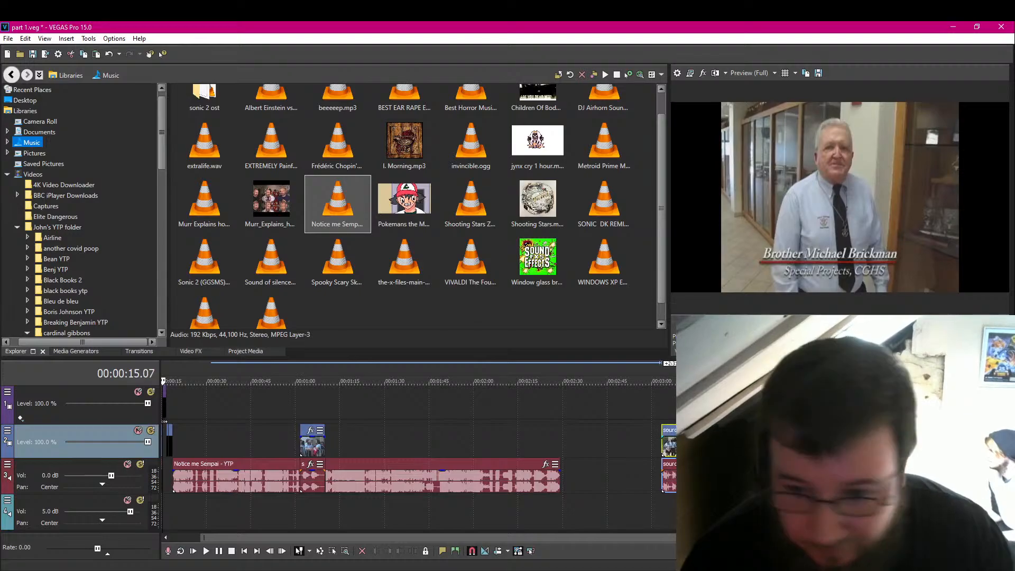
click(233, 486)
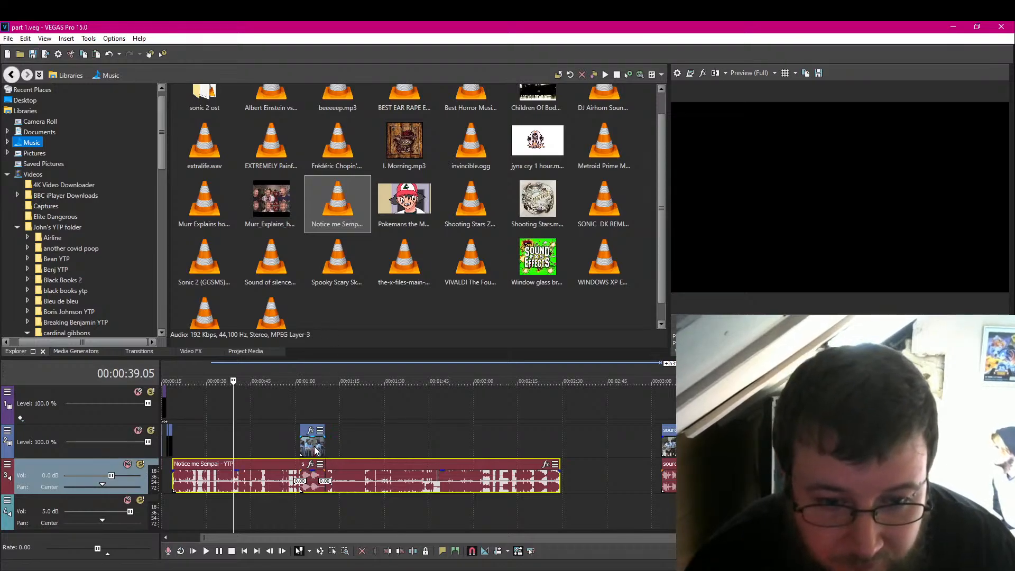
drag(309, 447, 263, 446)
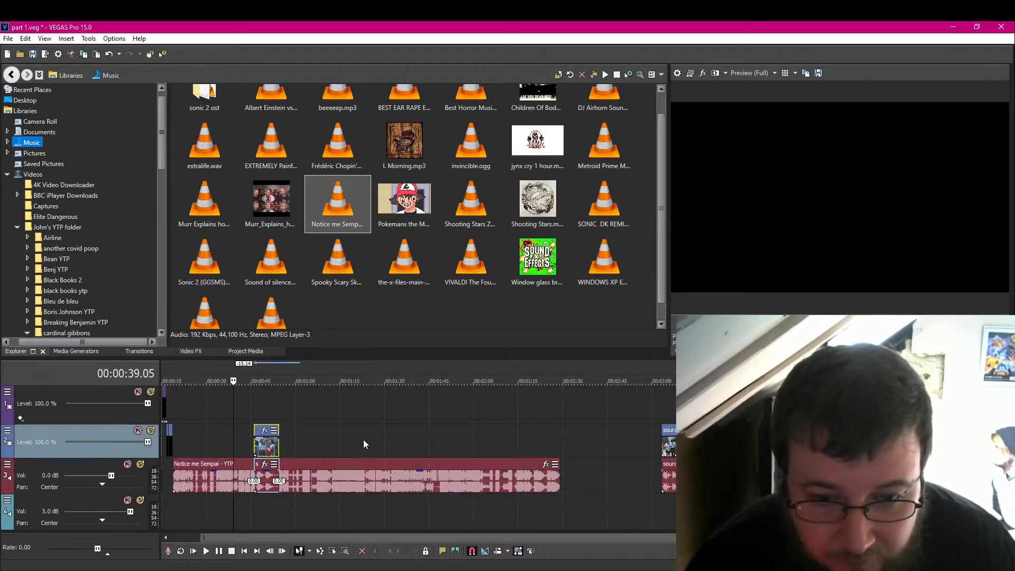
Step: Listen to the Notice me Sempai audio from 00:01:47.26 and trim its start to 00:01:53.21
click(437, 454)
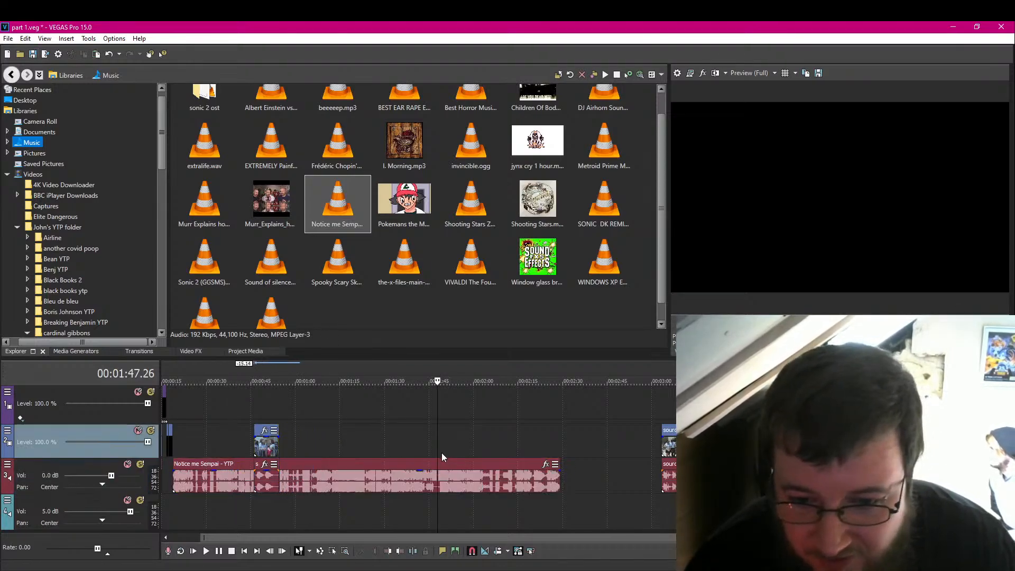
click(220, 551)
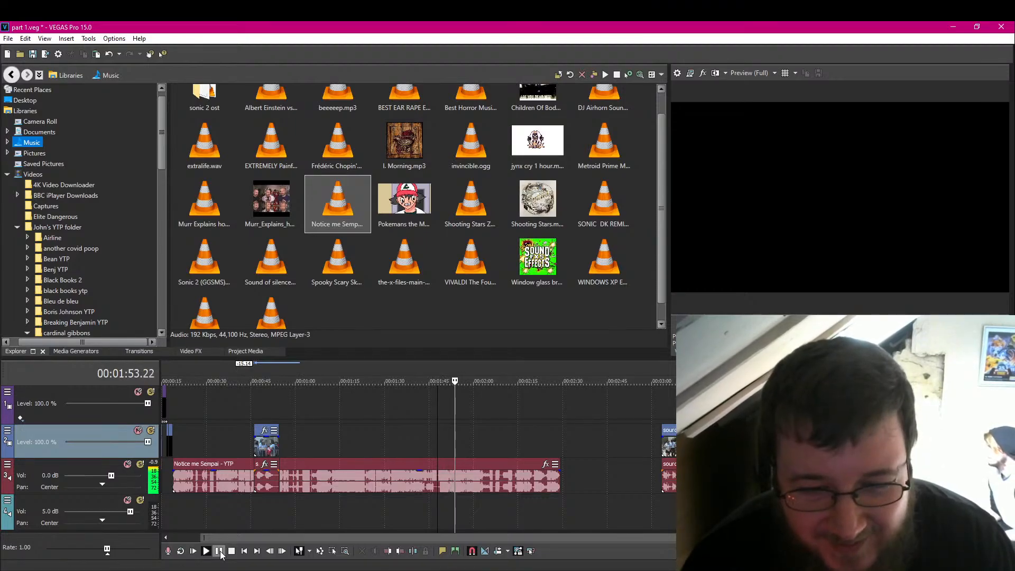
click(219, 552)
click(220, 552)
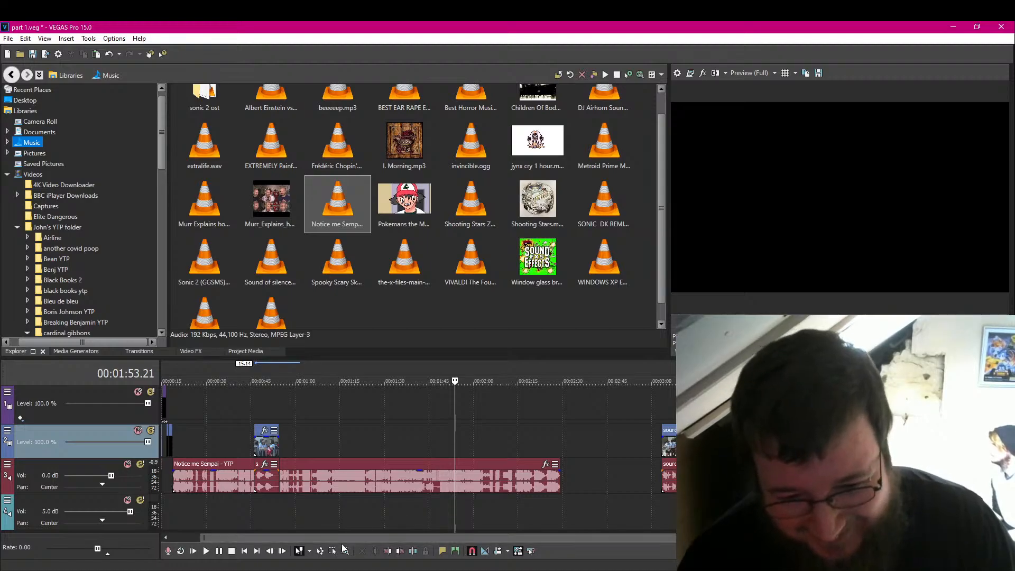
click(389, 551)
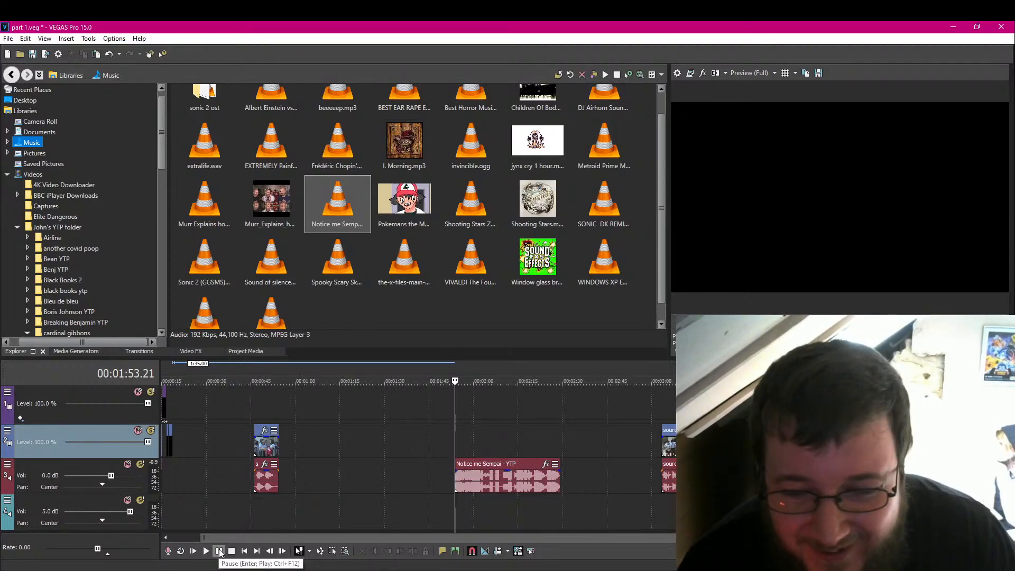
Step: Play the trimmed Notice me Sempai audio, split it less than two seconds after its start, and delete the rest
click(219, 551)
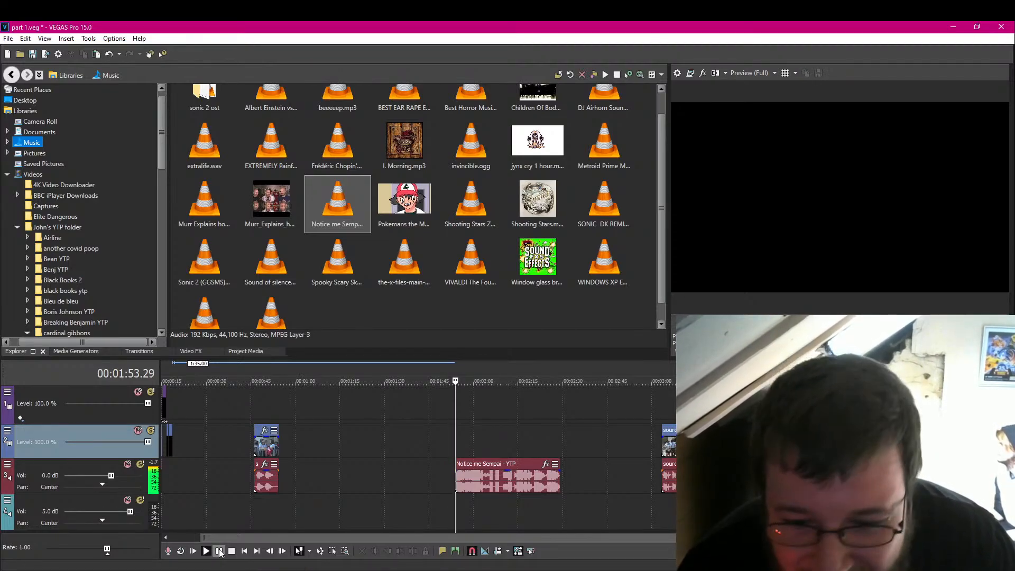
click(219, 551)
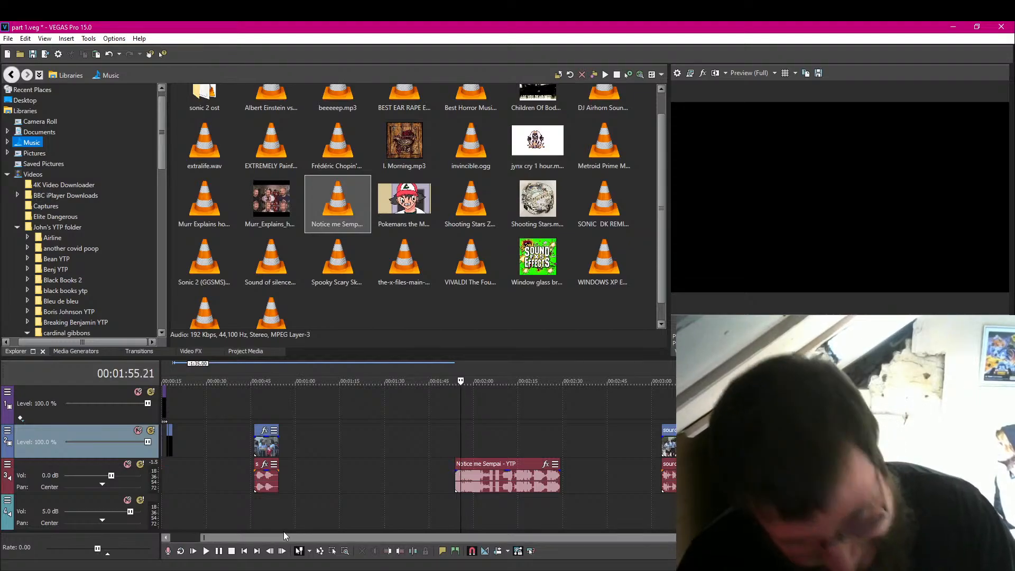
click(414, 553)
click(519, 478)
key(Delete)
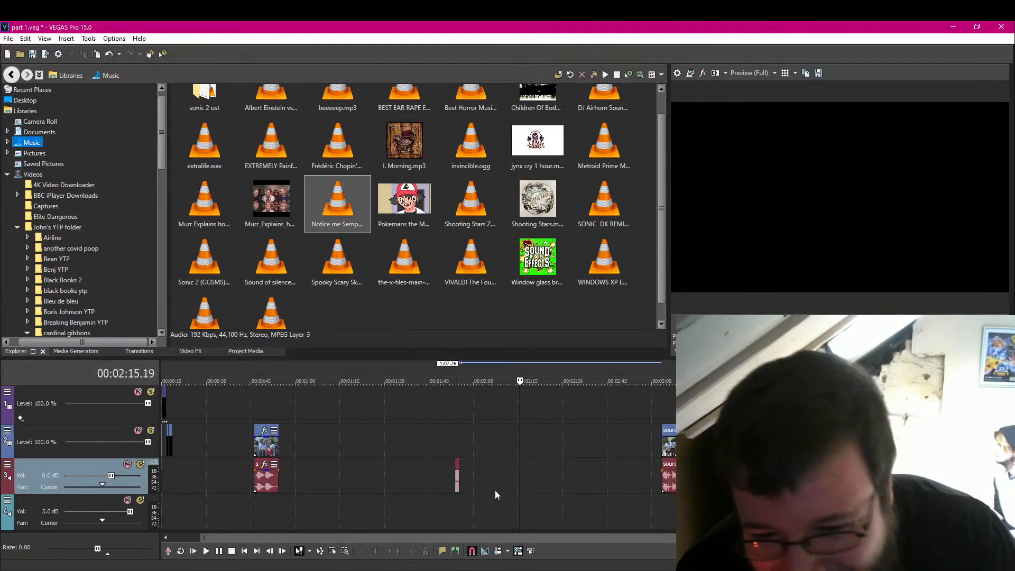
Step: Move the short Notice me Sempai excerpt on Track 3 back to start with Image16 at 00:00:16.16
scroll(495, 491, up, 5)
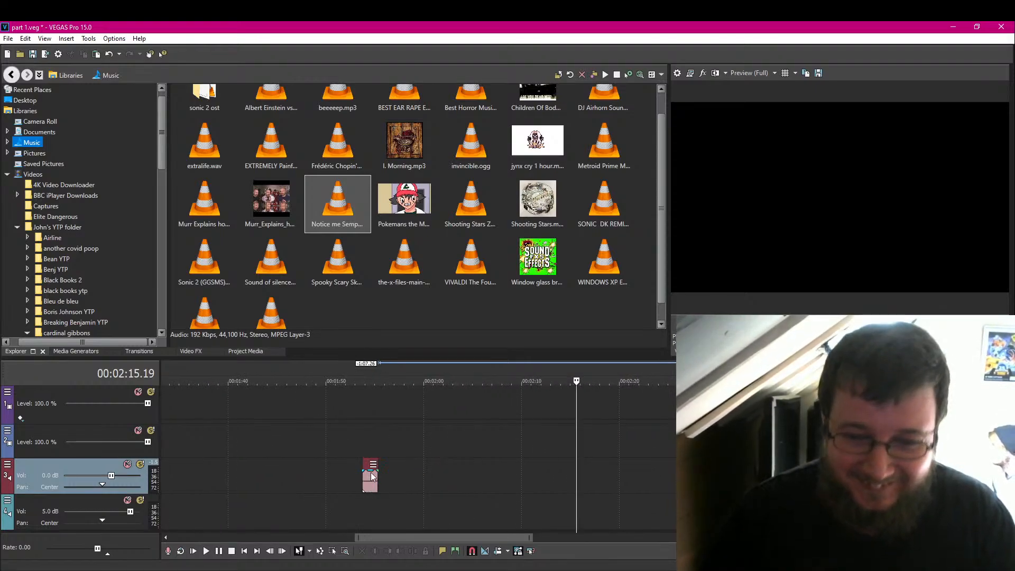
drag(372, 476, 326, 476)
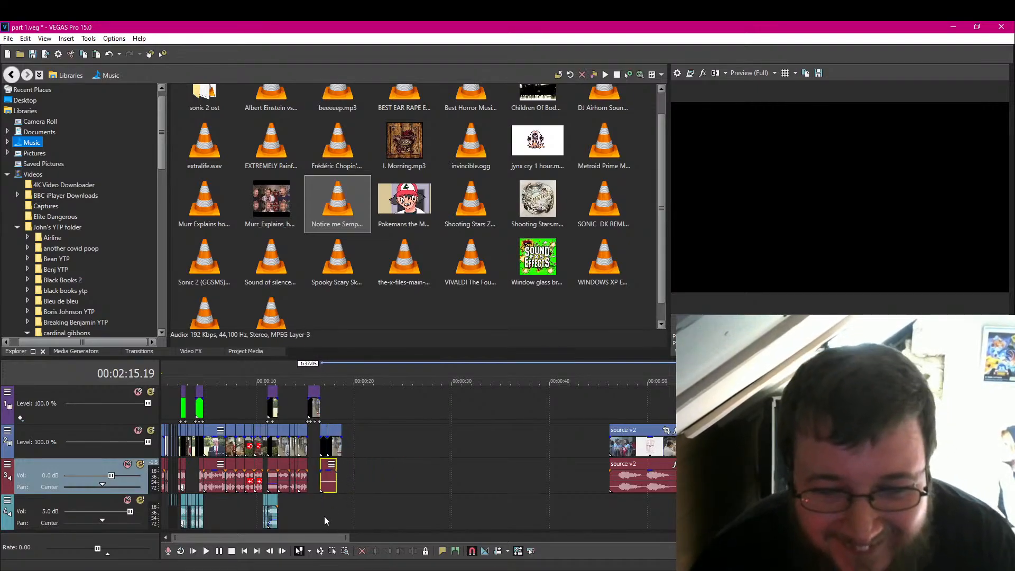
click(324, 516)
scroll(459, 502, up, 3)
click(548, 514)
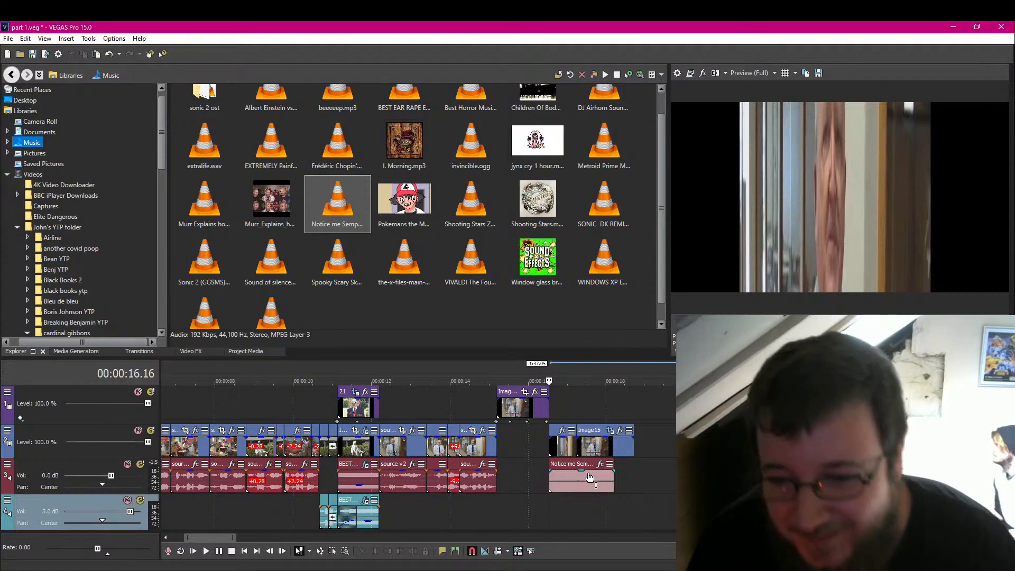
Step: Move the Notice me Sempai excerpt about 2.5 seconds later on Track 3 and preview the Image16 zoom and close-up frames
drag(600, 478, 698, 479)
click(553, 480)
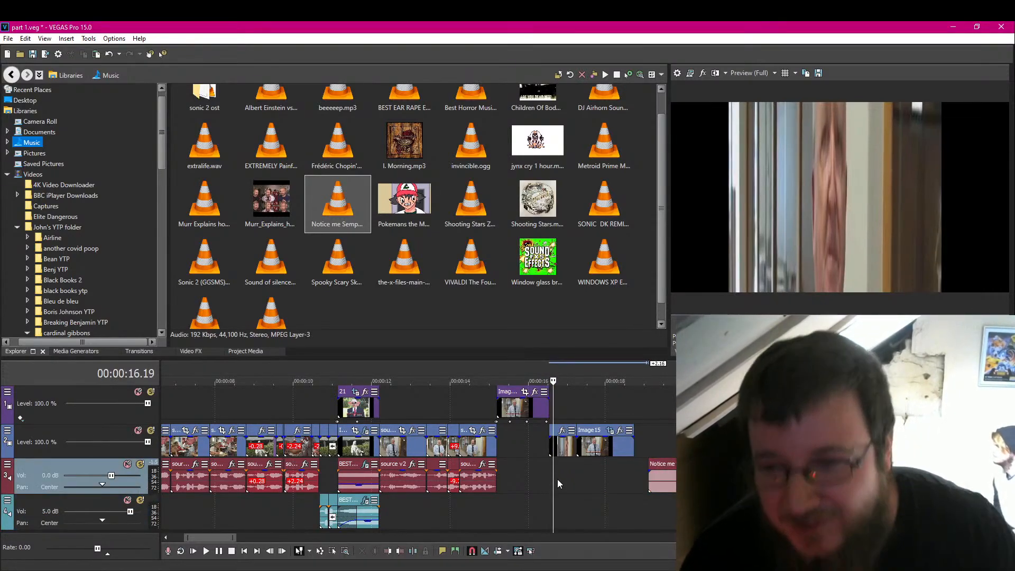
click(558, 479)
click(582, 474)
click(612, 478)
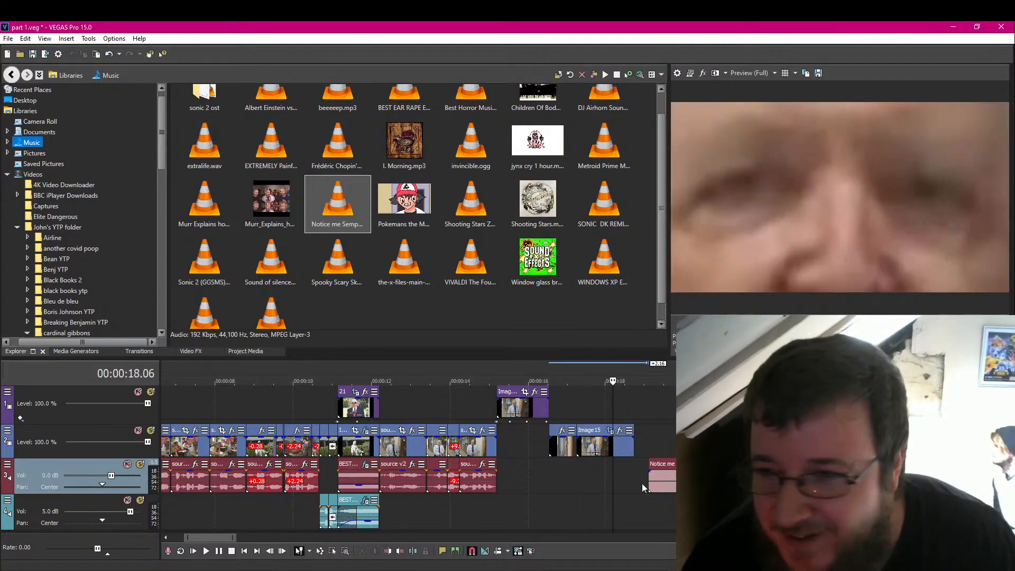
Step: Step back through the face close-up frames from 00:00:18.06 to 00:00:17.27 and check the stretched face at 00:00:16.20
key(Left)
key(Left)
key(Left)
key(Left)
key(Left)
key(Left)
key(Left)
key(Left)
key(Left)
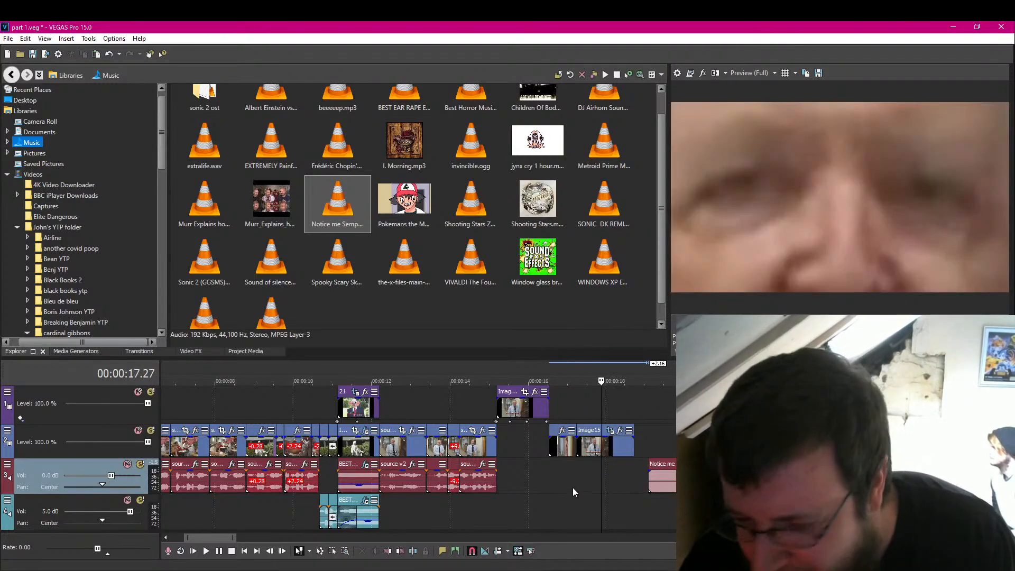
click(552, 476)
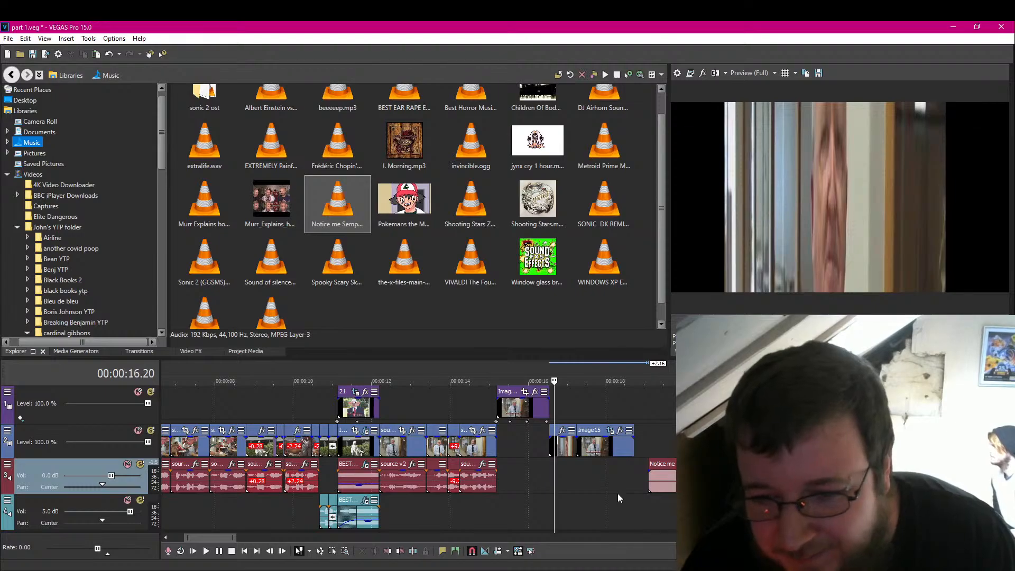
Step: Move the Notice me Sempai excerpt back on Track 3 to start at 00:00:15.06 under the Track 1 Image15 still, and lower its volume
click(651, 481)
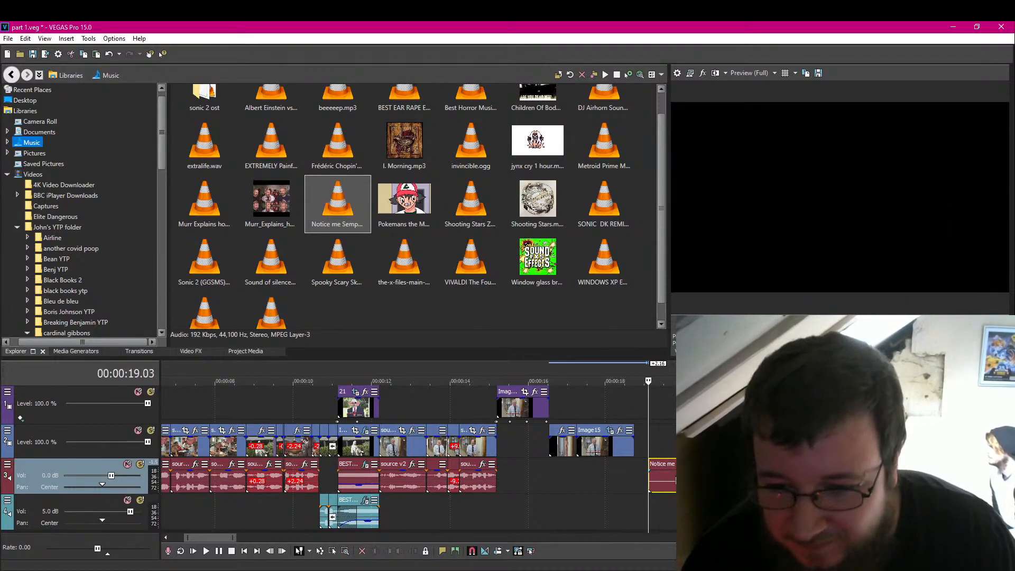
drag(674, 483, 531, 480)
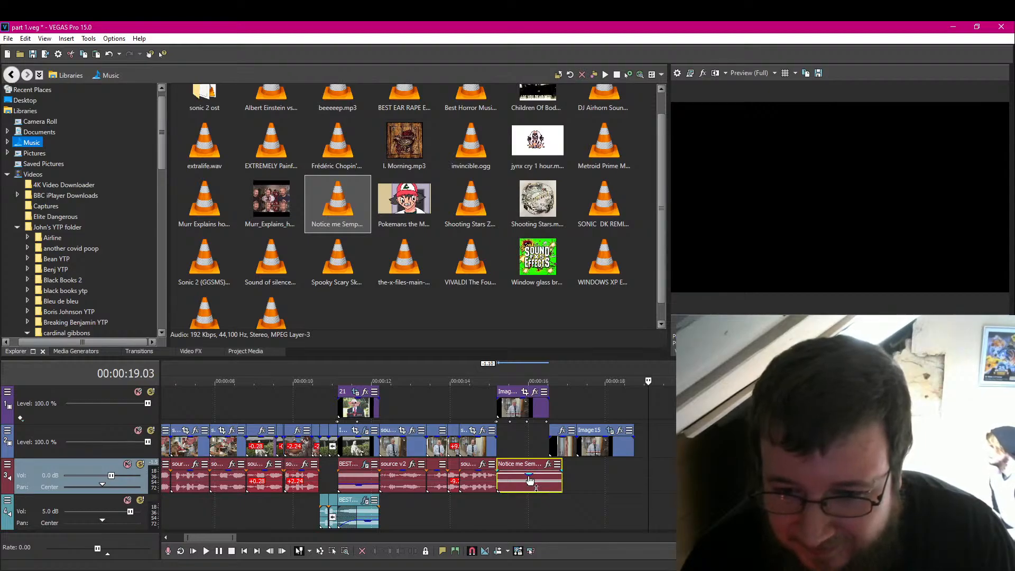
click(379, 401)
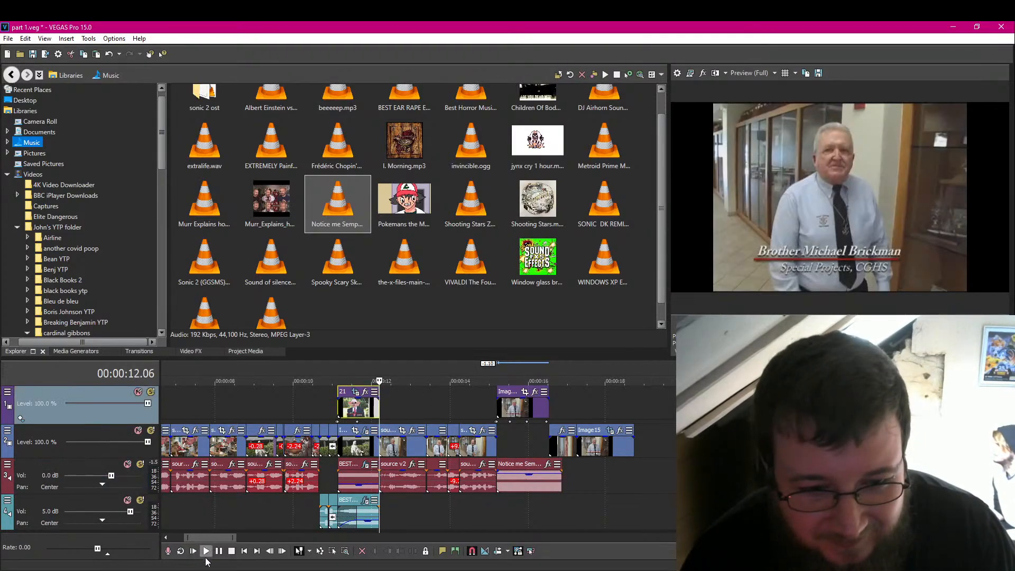
drag(530, 475, 532, 482)
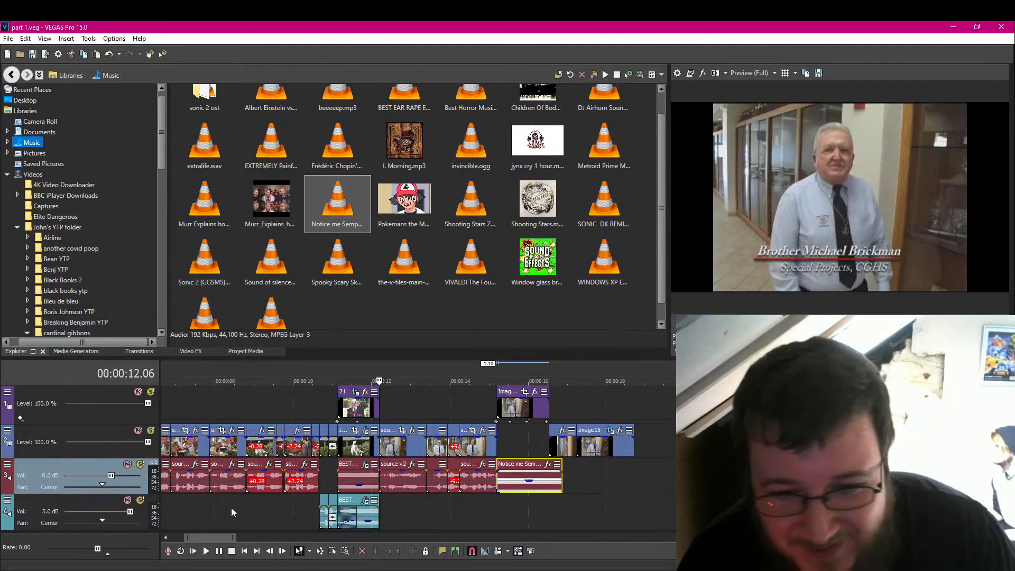
Step: Play the project from the beginning through to the close-up at the end
click(316, 407)
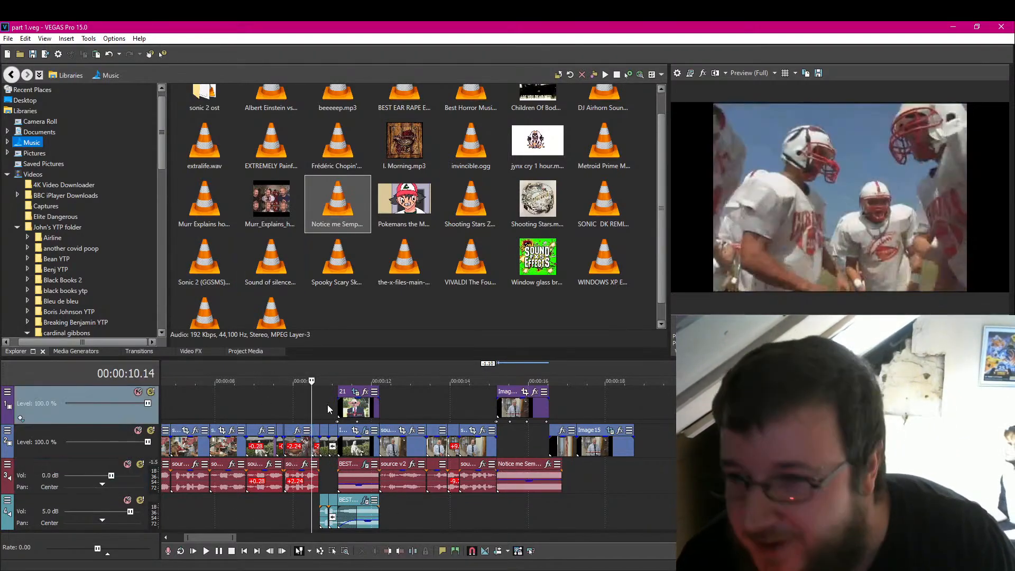
scroll(198, 420, down, 3)
scroll(276, 470, up, 3)
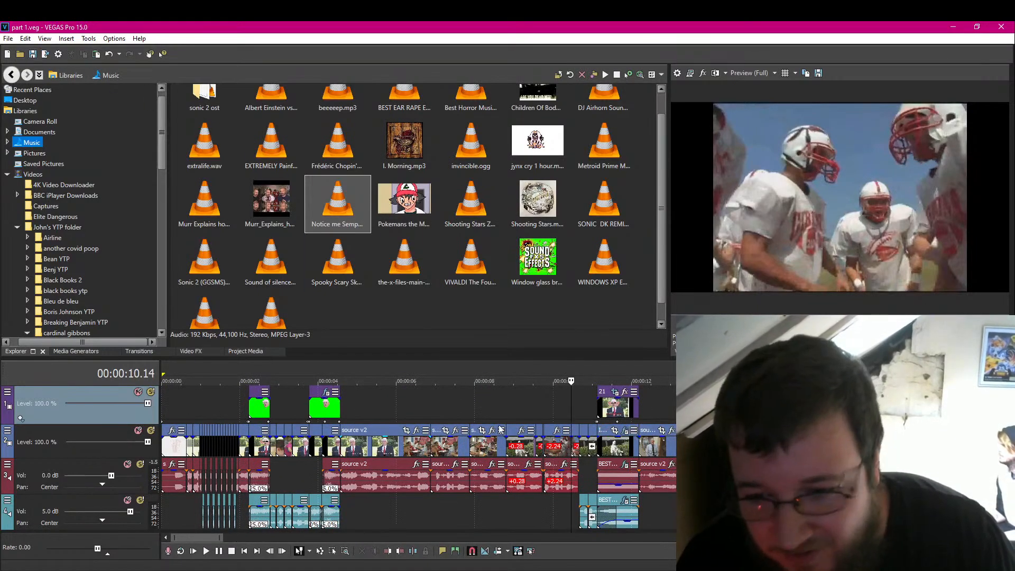
click(231, 551)
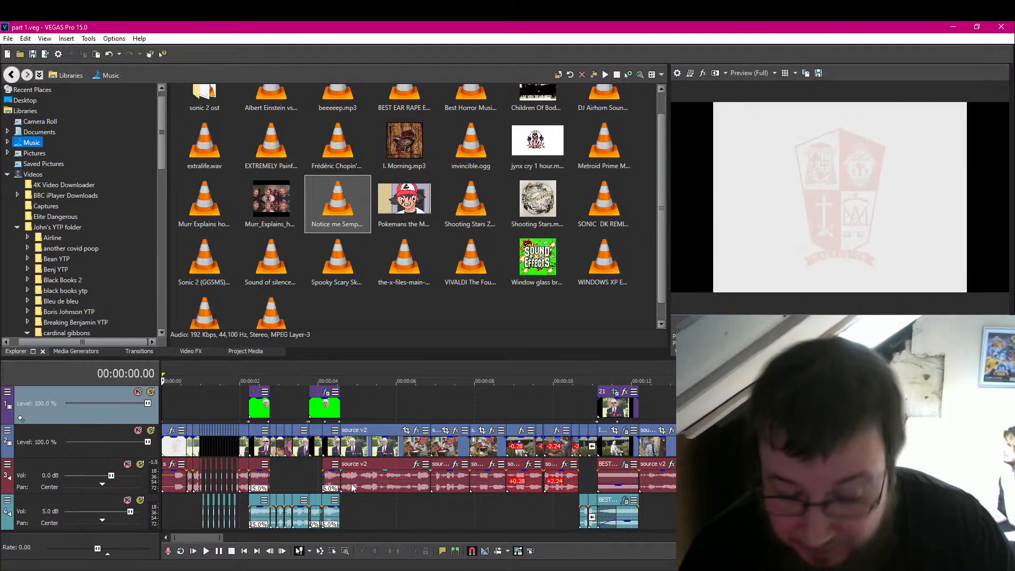
click(220, 552)
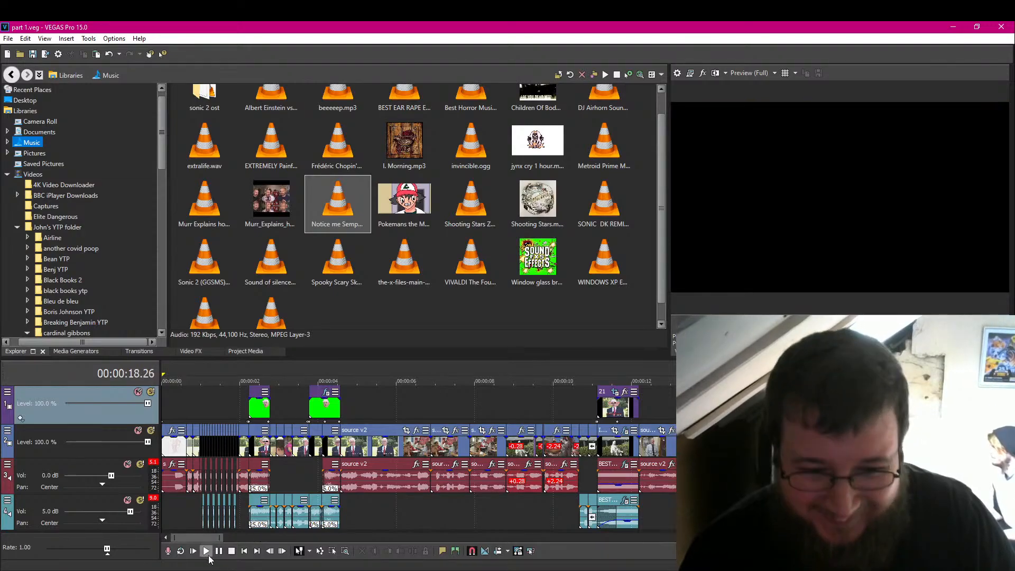
click(219, 551)
Step: Reverse the Notice me Sempai excerpt and play it from 00:00:15.06
click(821, 512)
scroll(821, 512, up, 4)
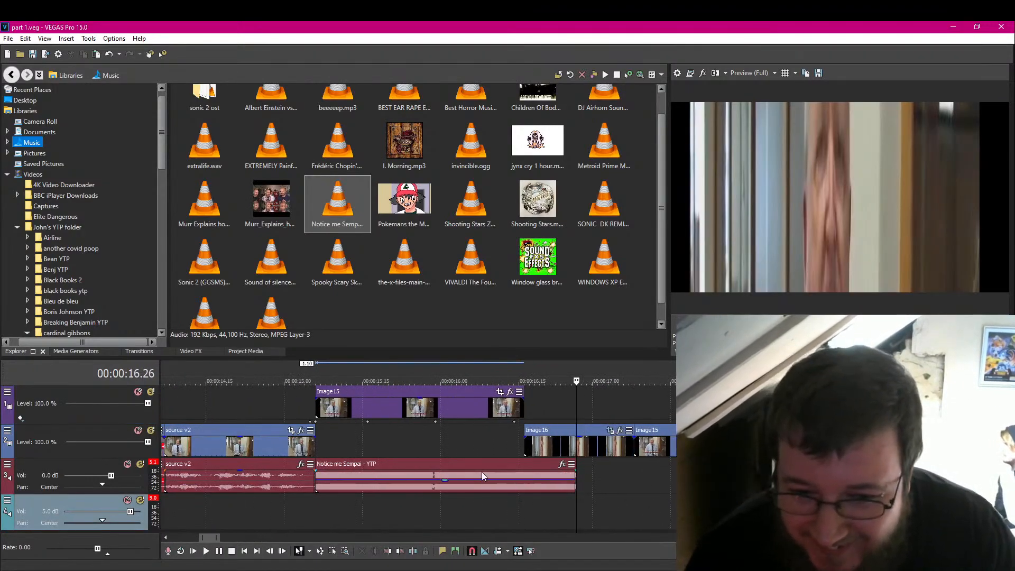
right_click(535, 478)
click(606, 340)
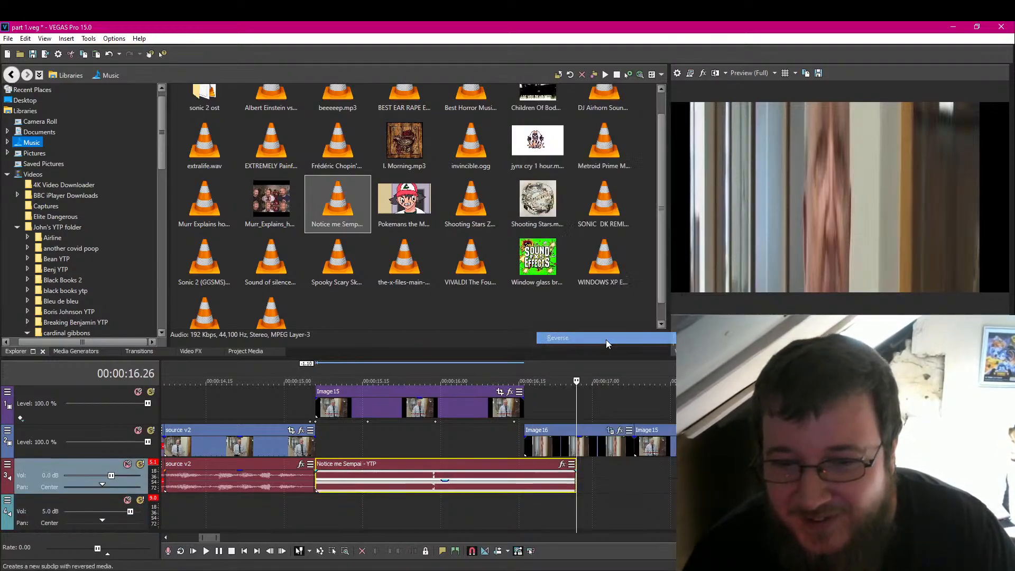
click(314, 504)
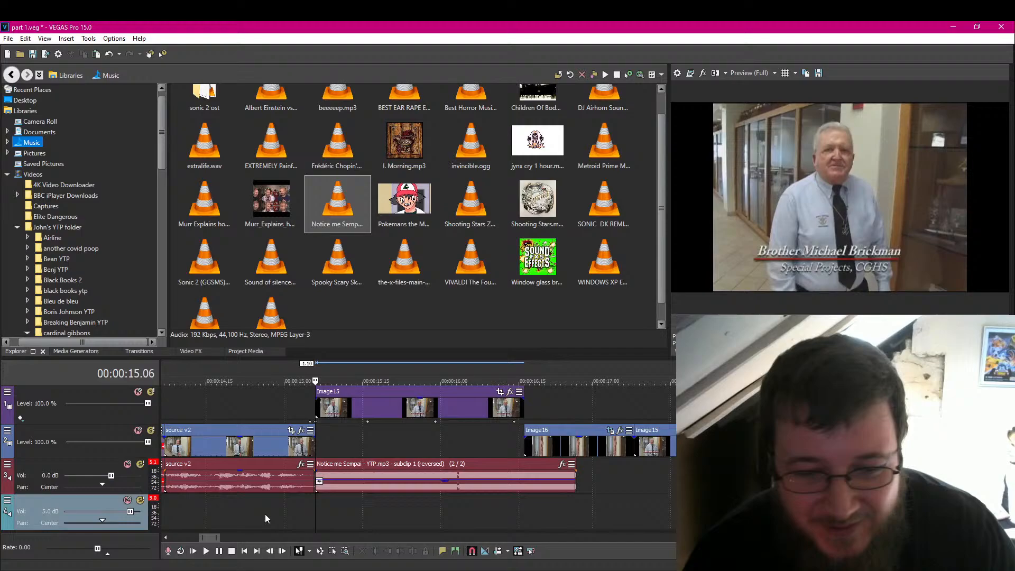
click(217, 552)
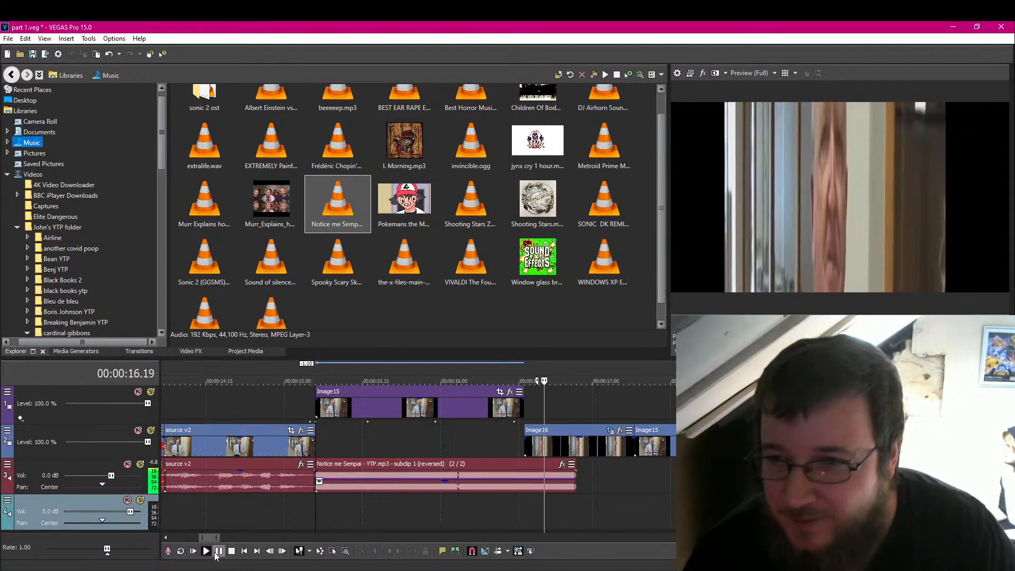
click(217, 552)
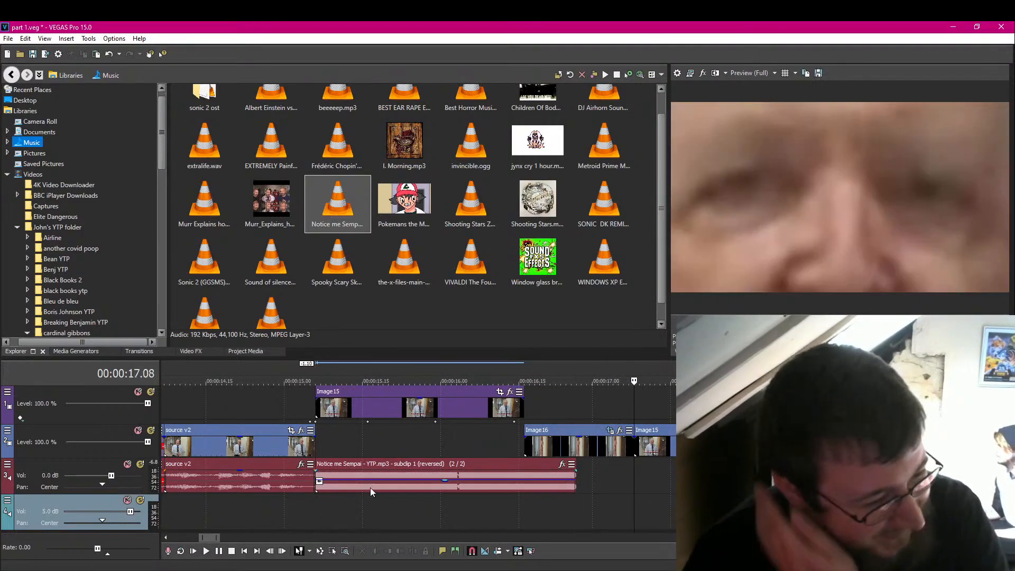
Step: Turn off the reversal of the Notice me Sempai excerpt, return to 00:00:15.06 and save the project
right_click(443, 475)
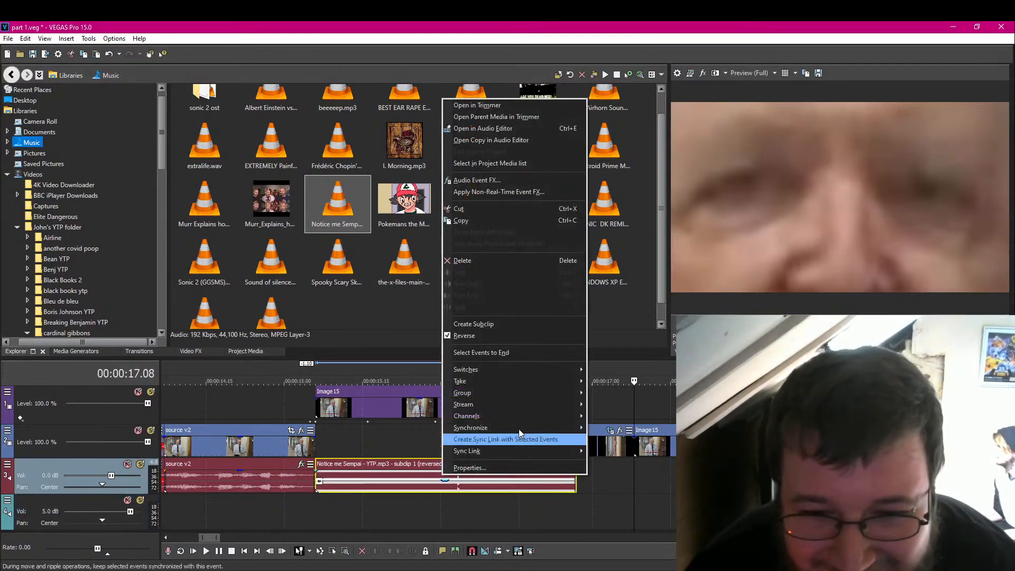
click(510, 335)
click(315, 504)
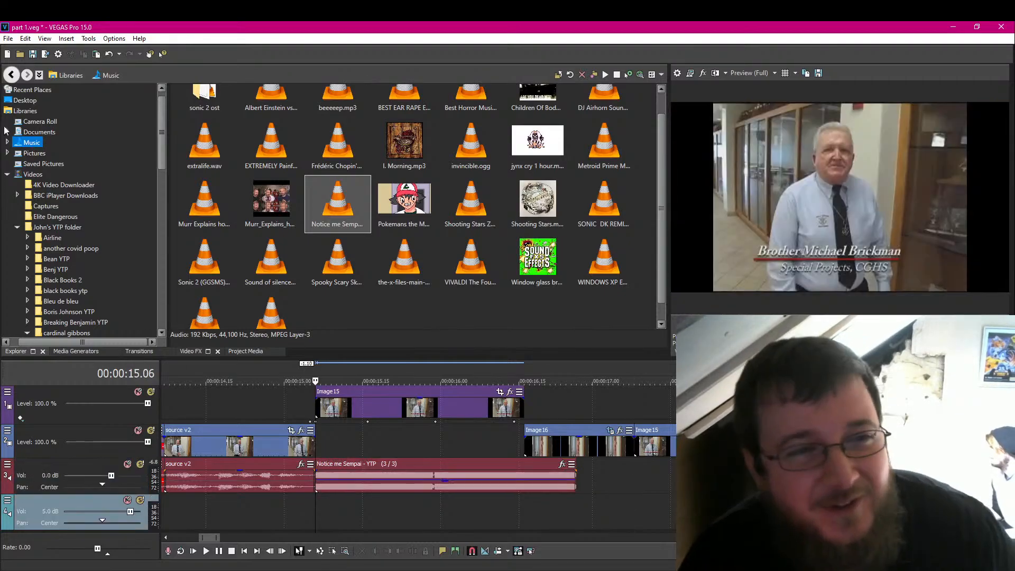
click(33, 54)
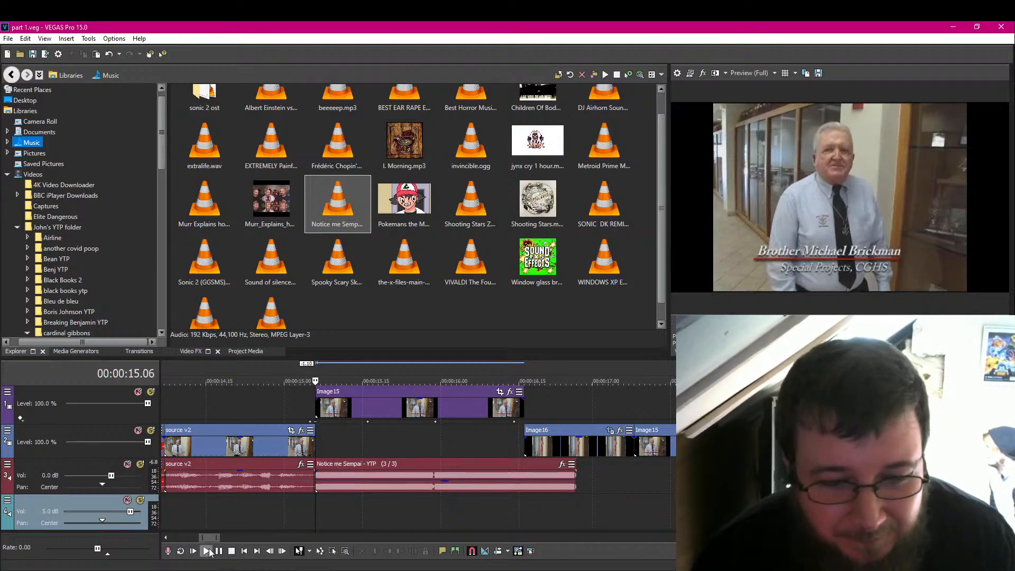
drag(456, 484, 448, 485)
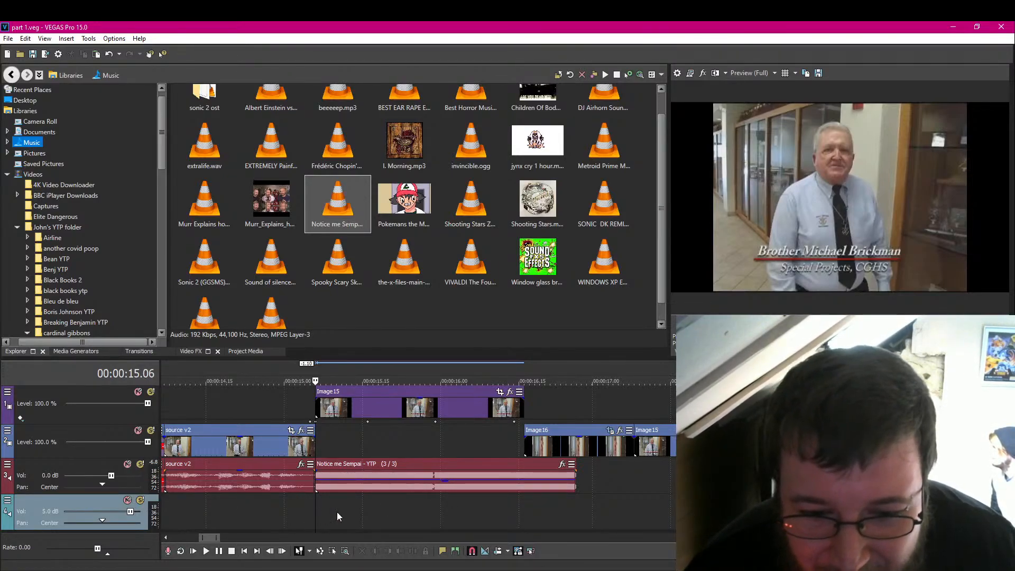
Step: Add a Pitch Shift of -20 semitones to the Notice me Sempai excerpt, save the project and preview the sound
click(563, 465)
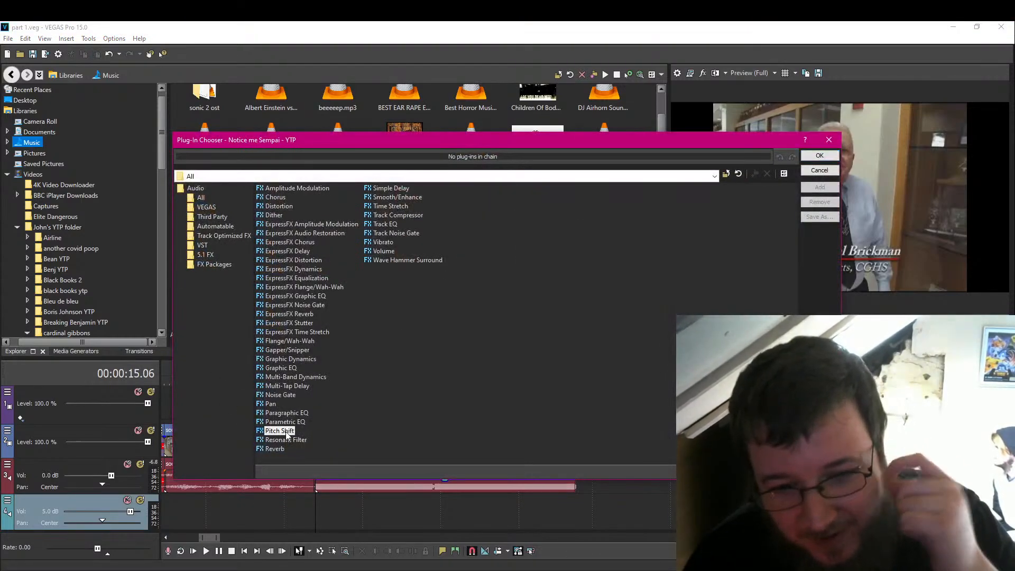
click(832, 155)
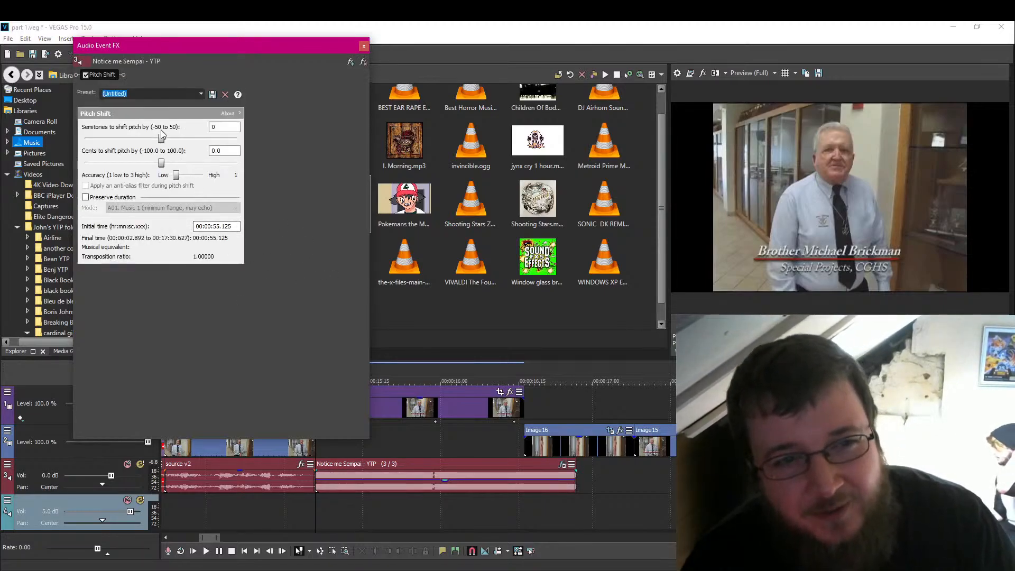
drag(161, 140, 132, 143)
click(362, 46)
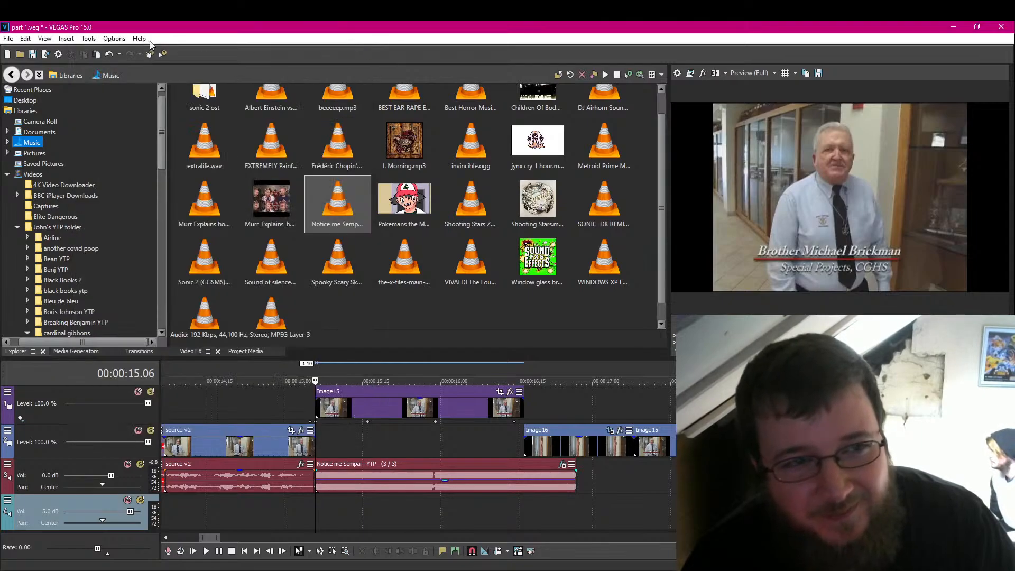
click(33, 54)
click(220, 550)
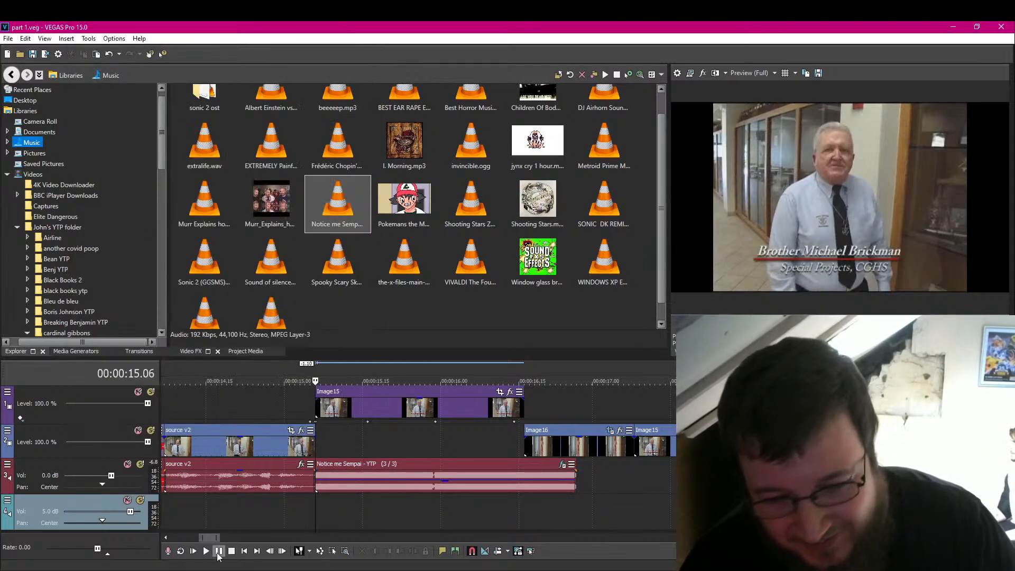
click(219, 552)
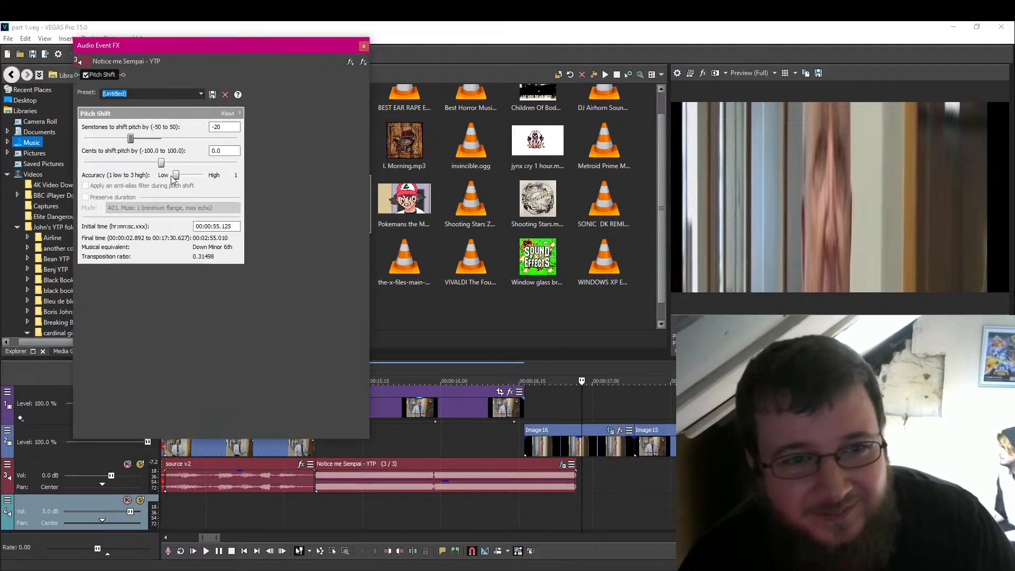
Step: Remove the Pitch Shift effect from the Notice me Sempai excerpt and play it again from 00:00:15.06
click(362, 62)
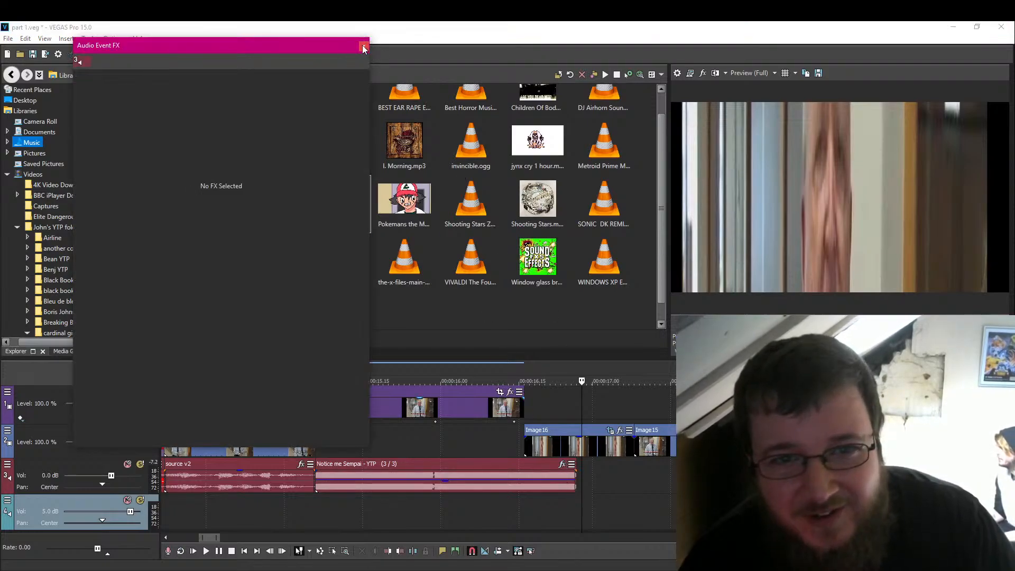
click(363, 46)
click(315, 508)
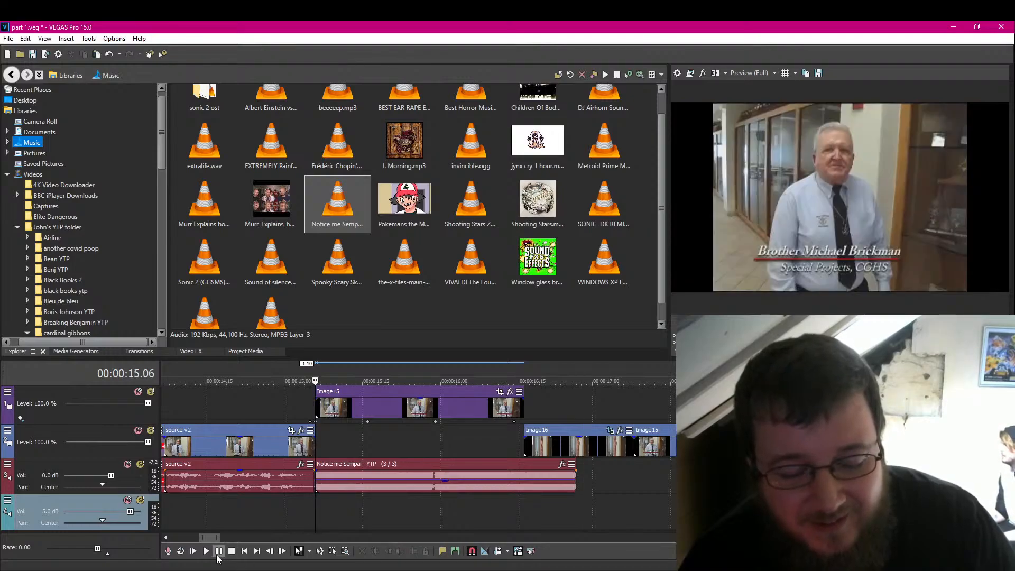
click(218, 553)
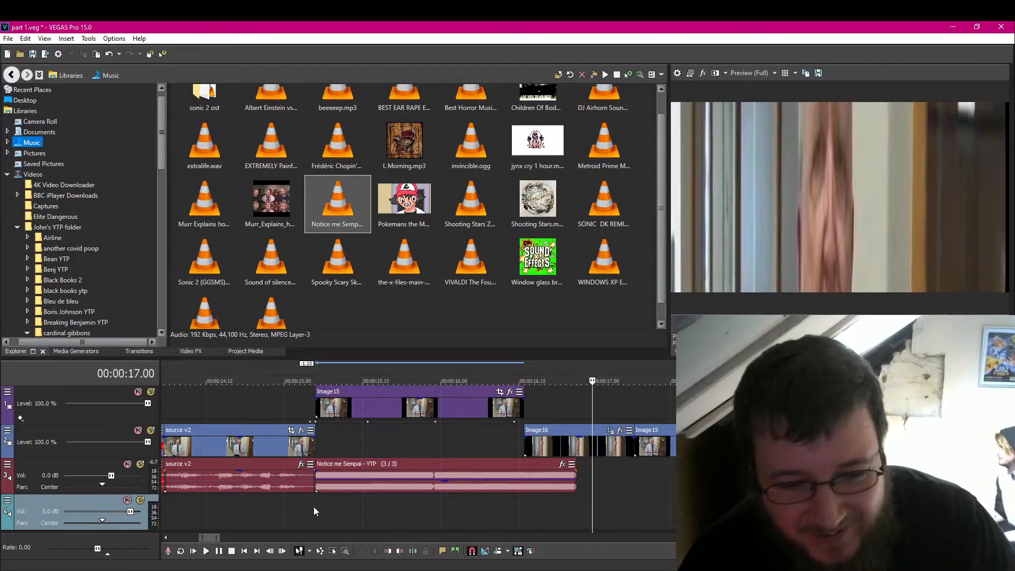
click(314, 507)
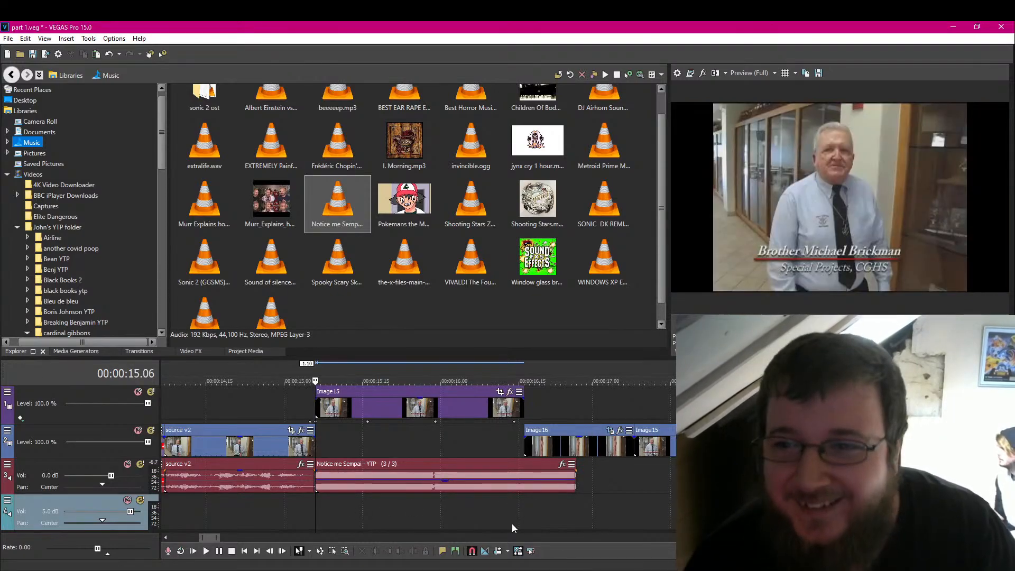
Step: Add the Vibrato audio effect to the Notice me Sempai excerpt
click(563, 465)
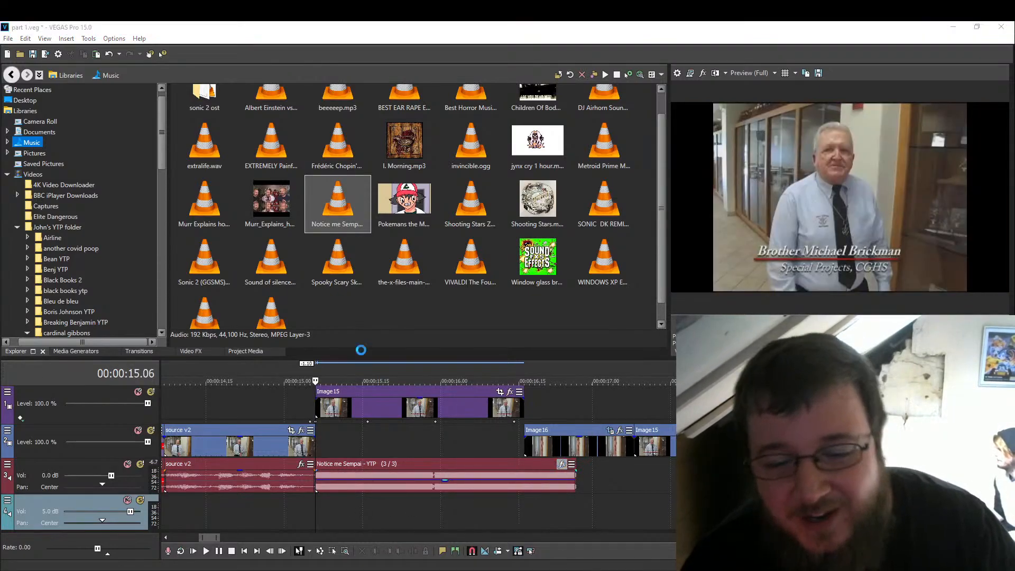
double_click(376, 259)
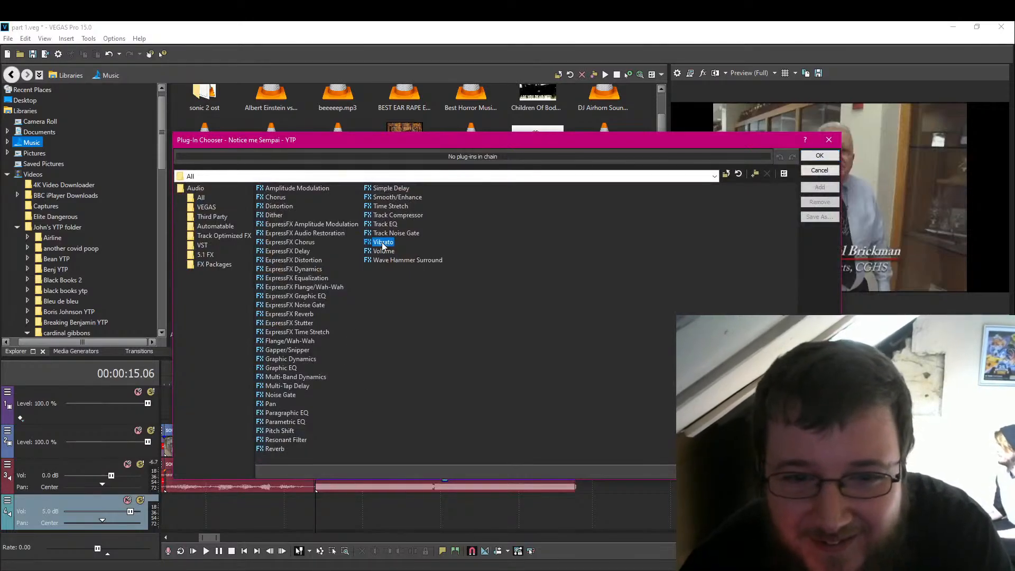
key(Return)
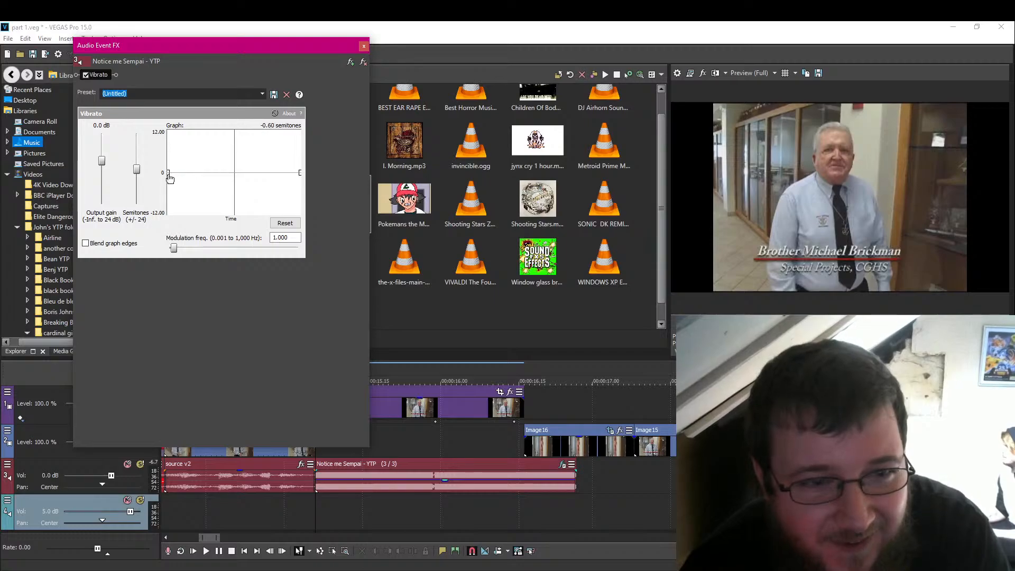
Step: Shape the Vibrato graph with a raised point near its start and a lowered point near its end
drag(169, 172, 169, 131)
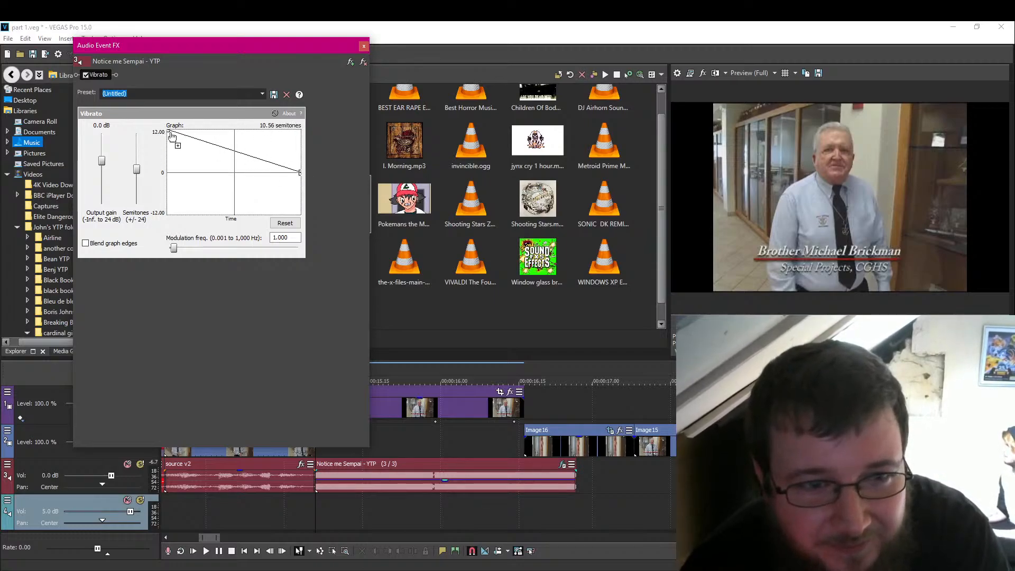
drag(169, 132, 192, 145)
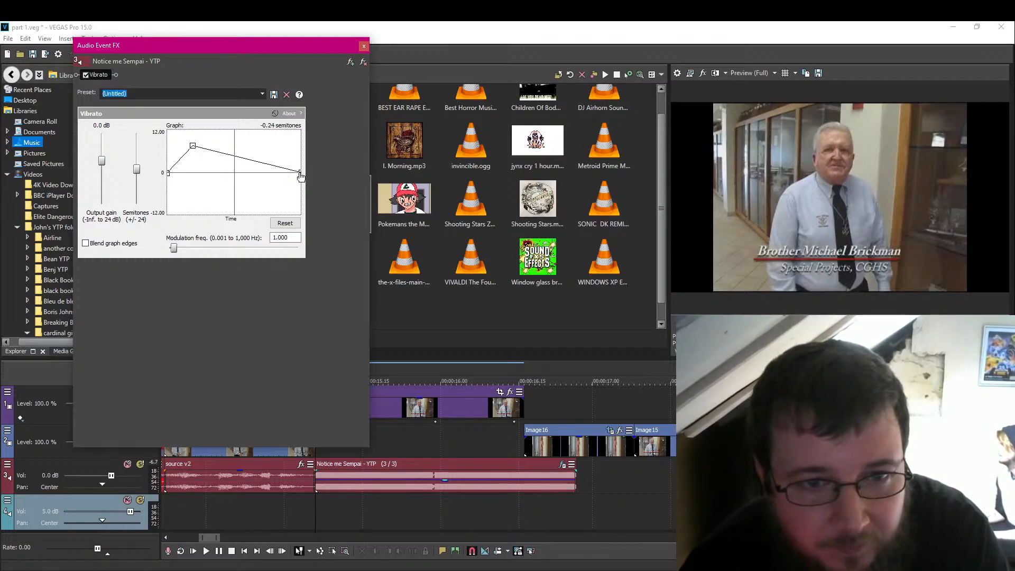
drag(261, 166, 259, 206)
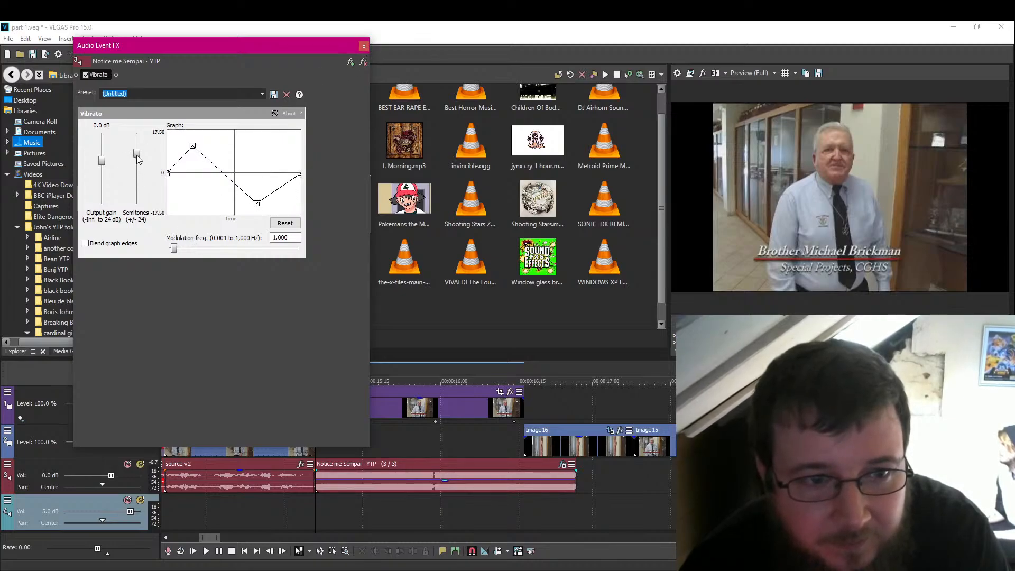
Step: Set the Vibrato range to 3.79 semitones and the output gain to -5.8 dB, and save the project
drag(137, 153, 137, 194)
drag(104, 164, 104, 178)
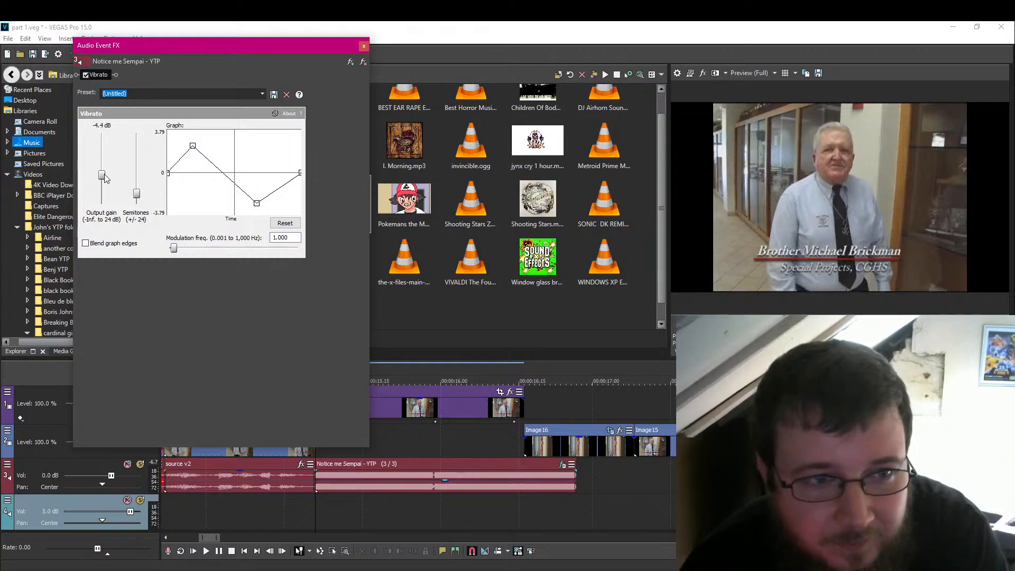
click(364, 46)
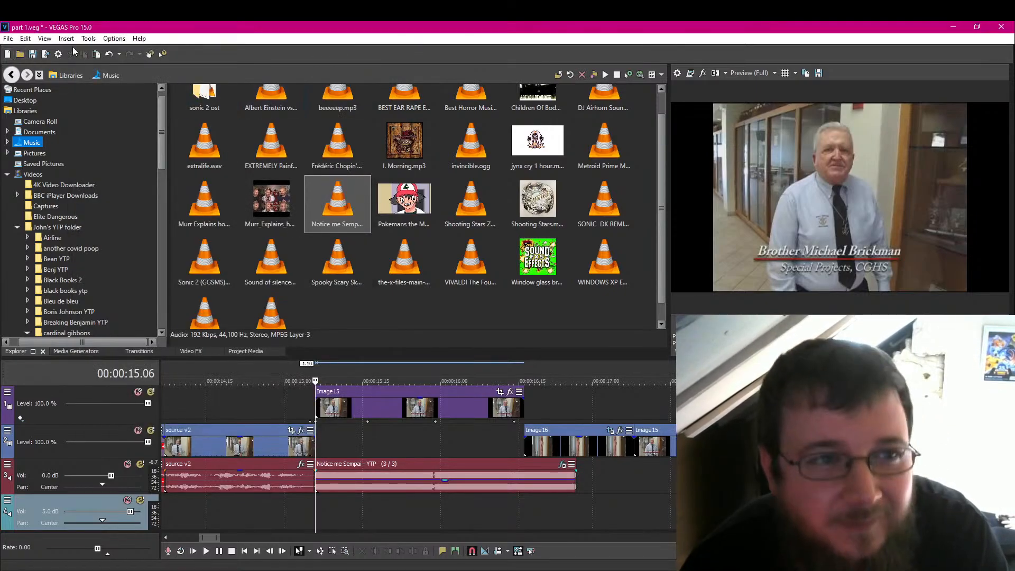
click(34, 55)
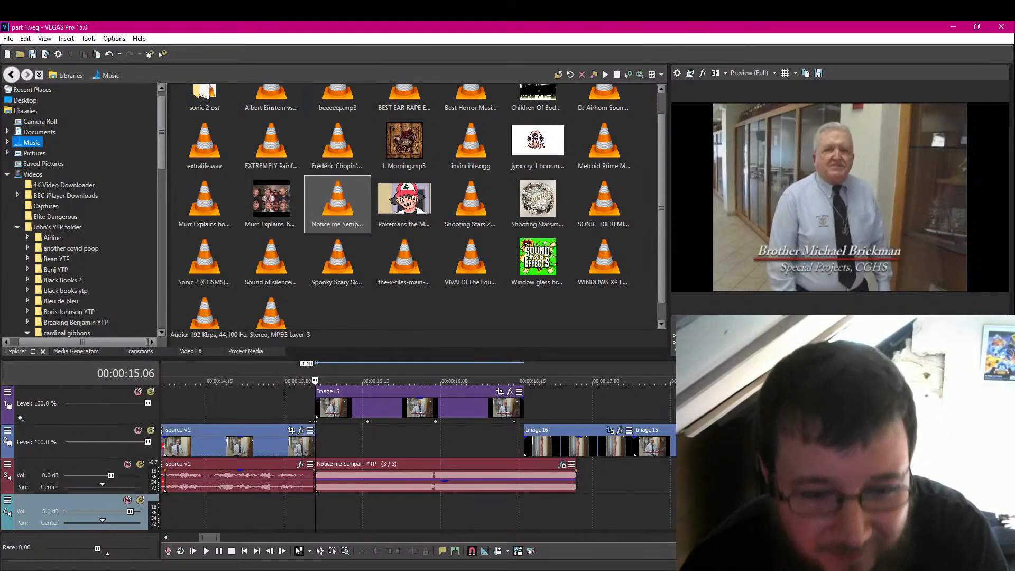
Step: Play the excerpt with the Vibrato applied, then return to 00:00:15.06
click(219, 551)
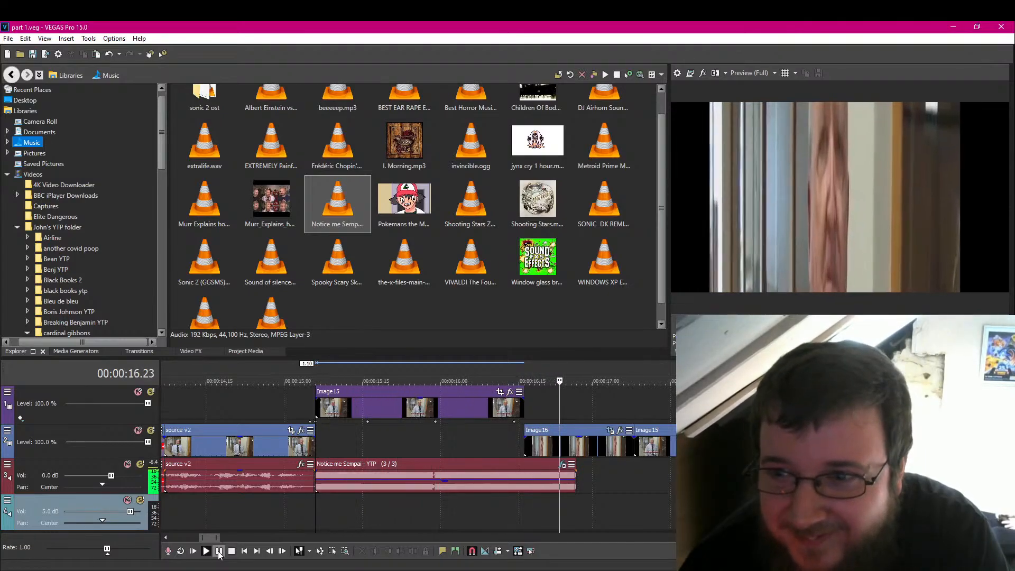
click(219, 551)
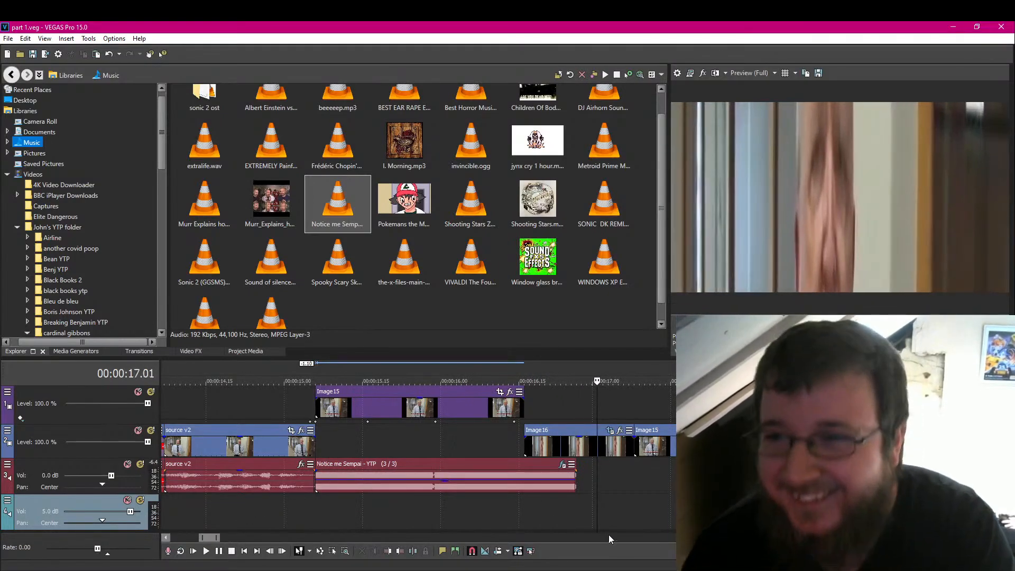
click(316, 499)
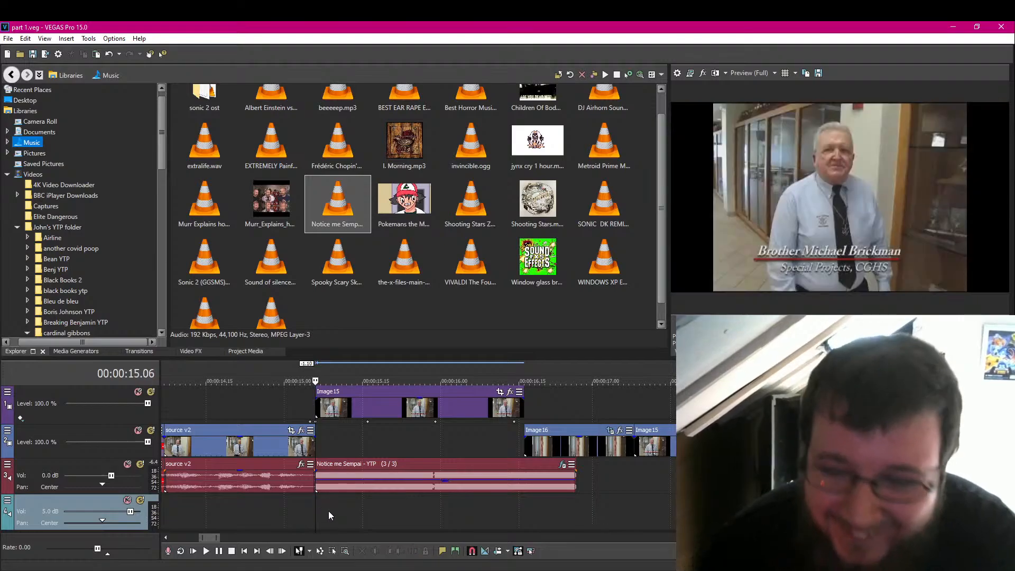
Step: Raise the excerpt's Vibrato modulation frequency to 2.881 Hz and play the result
click(562, 464)
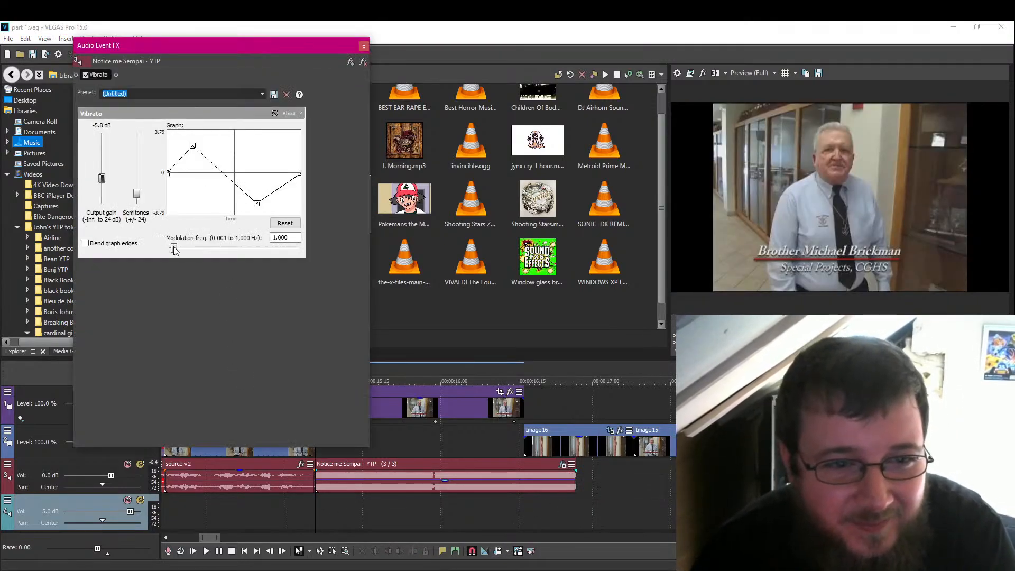
drag(179, 247, 181, 249)
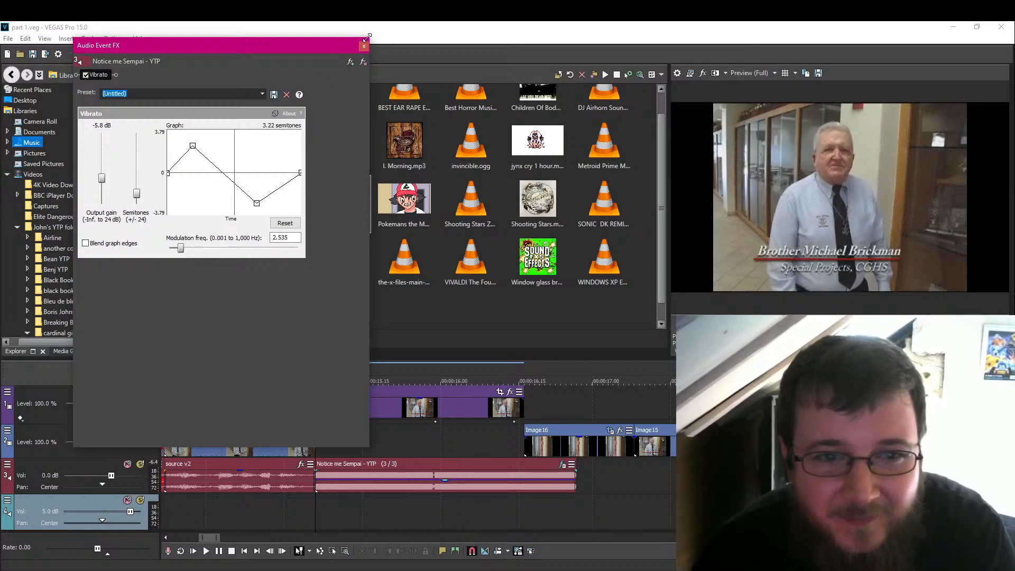
drag(181, 247, 182, 246)
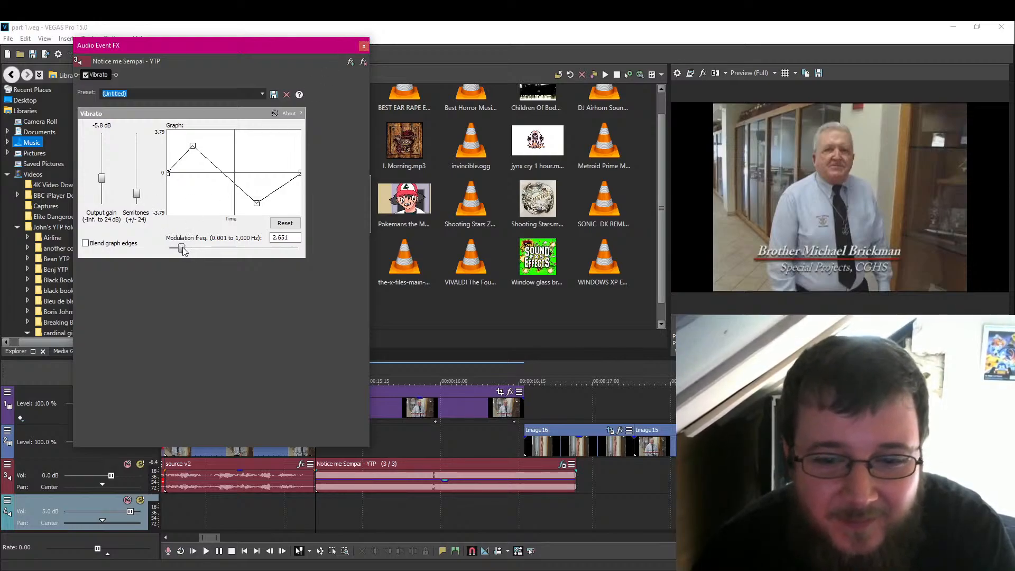
click(218, 551)
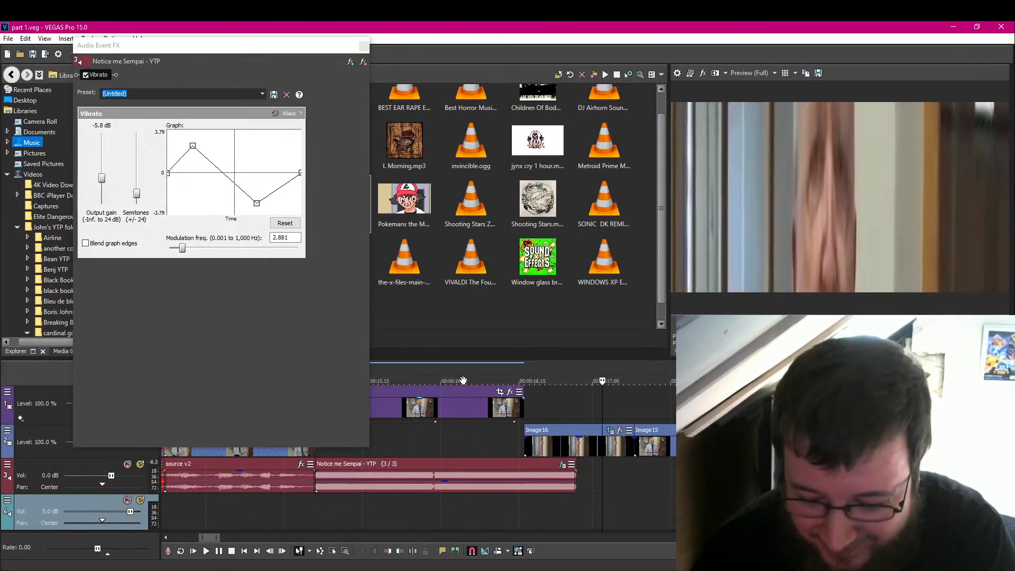
click(103, 181)
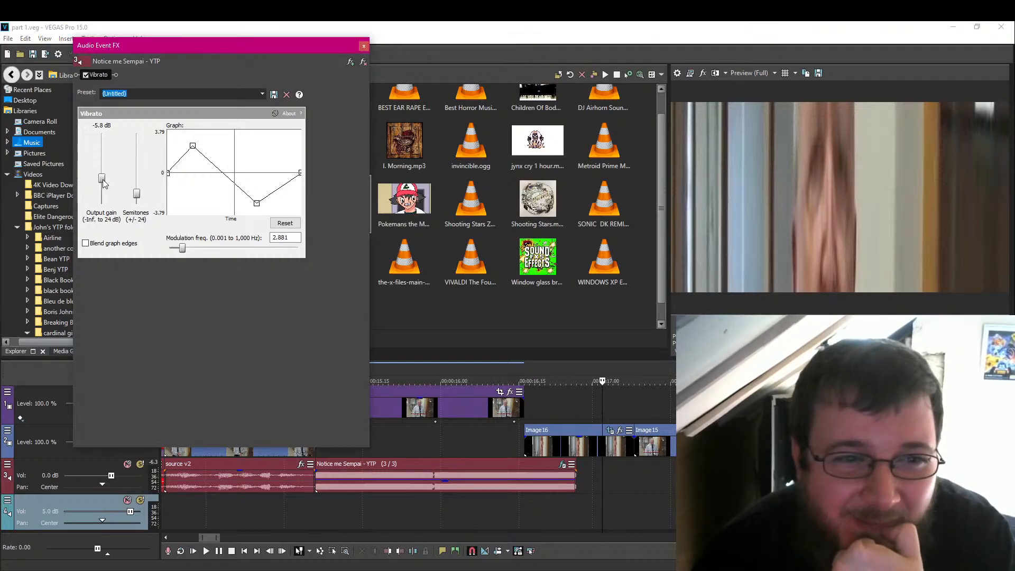
click(351, 61)
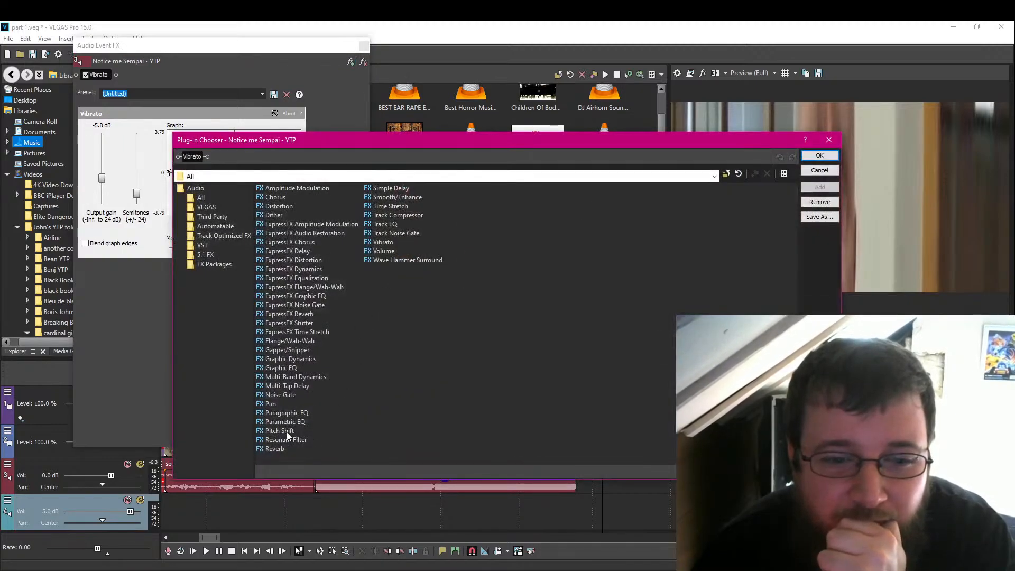
click(289, 432)
click(819, 155)
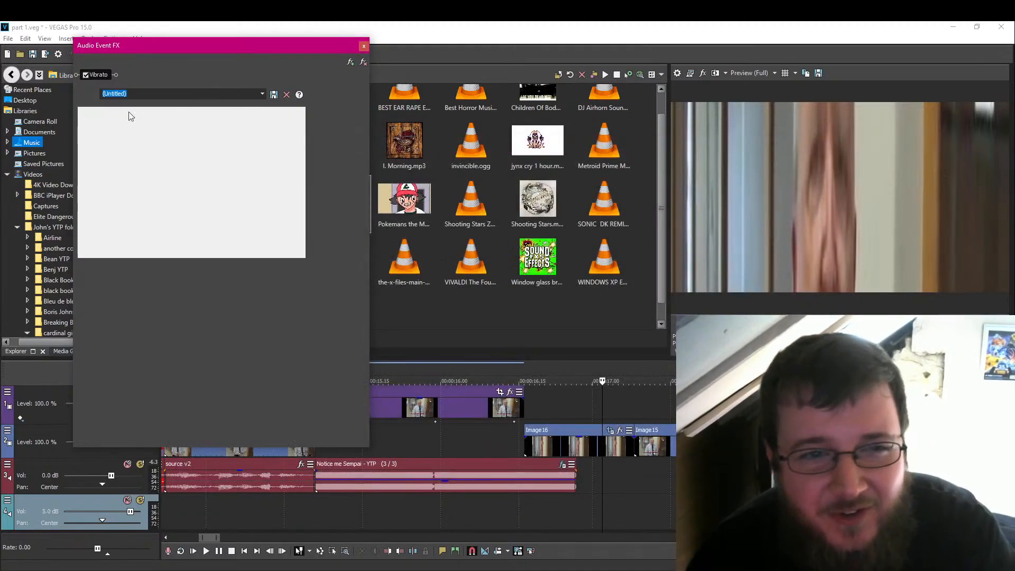
Step: Add a Pitch Shift of -6 semitones after the Vibrato on the Notice me Sempai excerpt
click(351, 61)
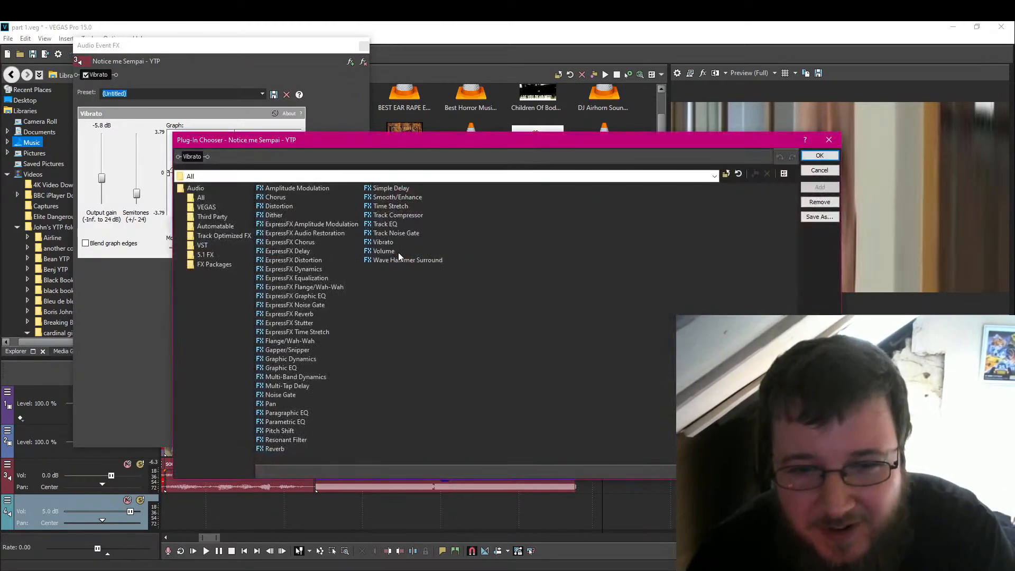
click(279, 430)
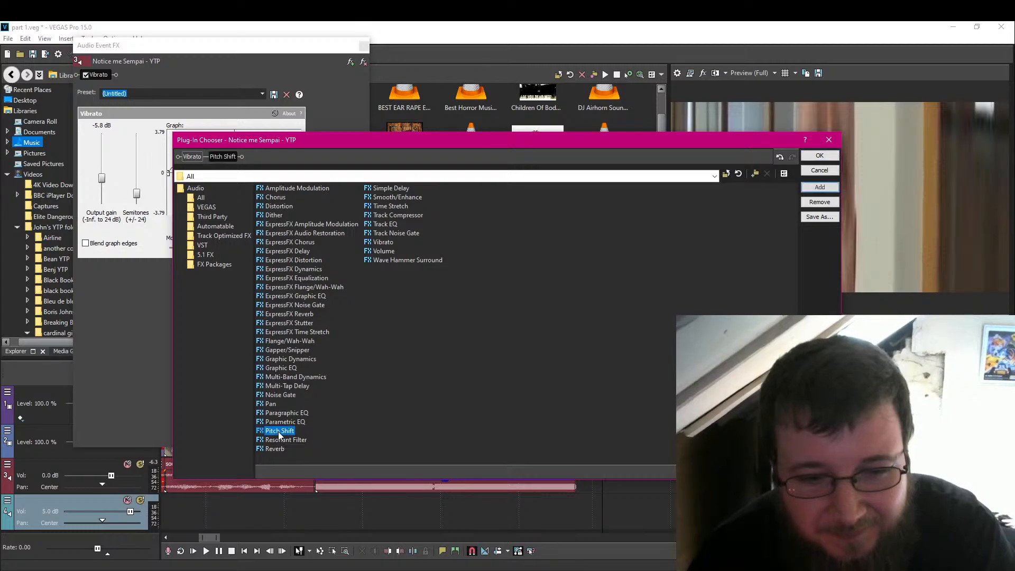
click(820, 155)
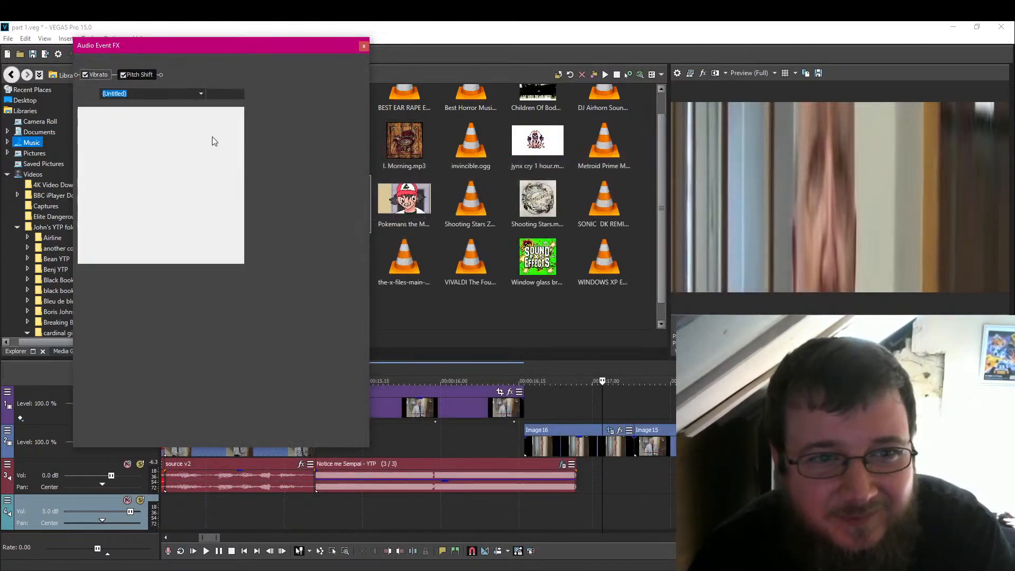
drag(162, 142, 157, 141)
click(364, 47)
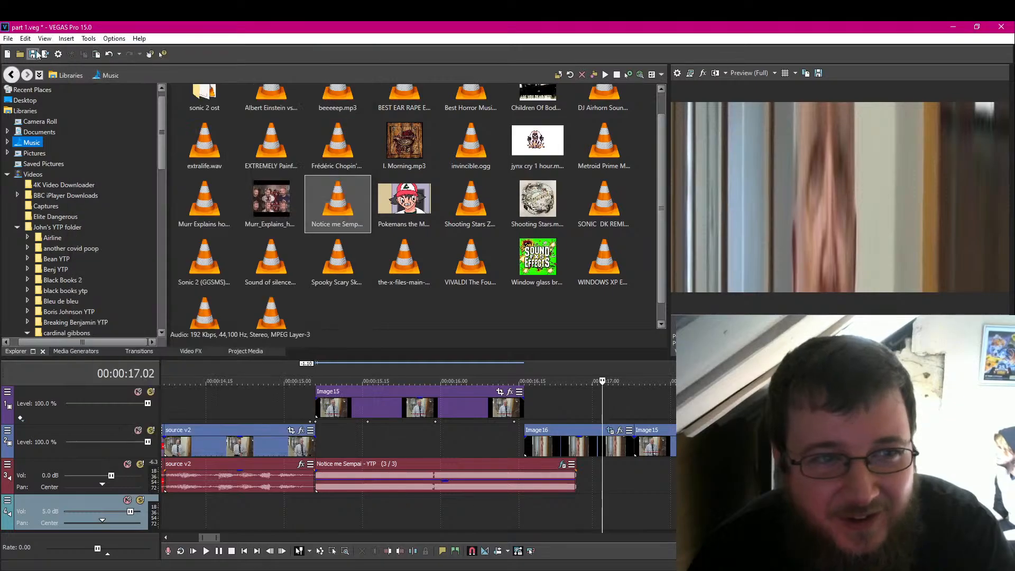
Step: Play the pitch-shifted excerpt from 00:00:15.06 and save the project
click(315, 528)
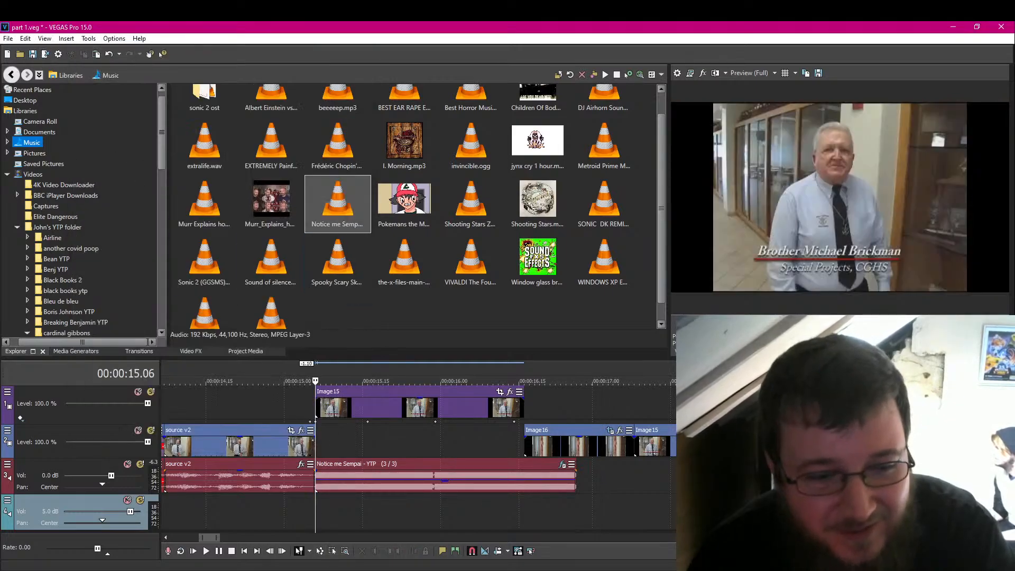
click(224, 553)
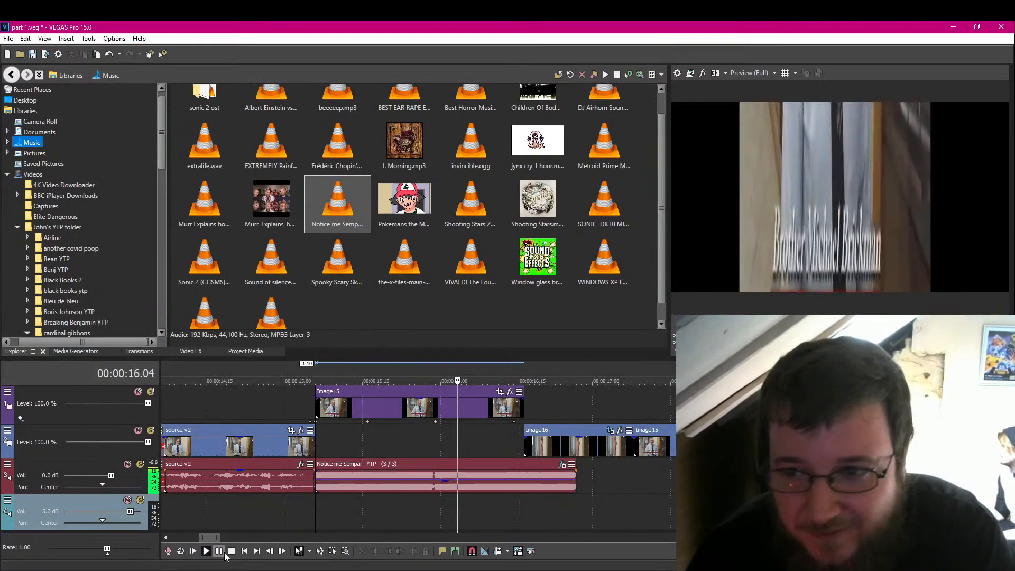
click(224, 552)
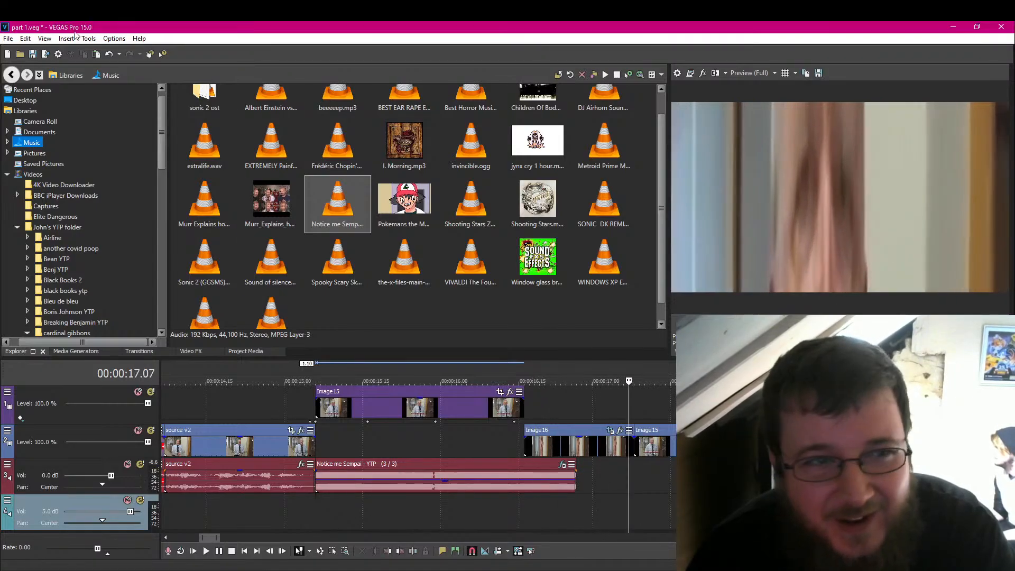
click(33, 55)
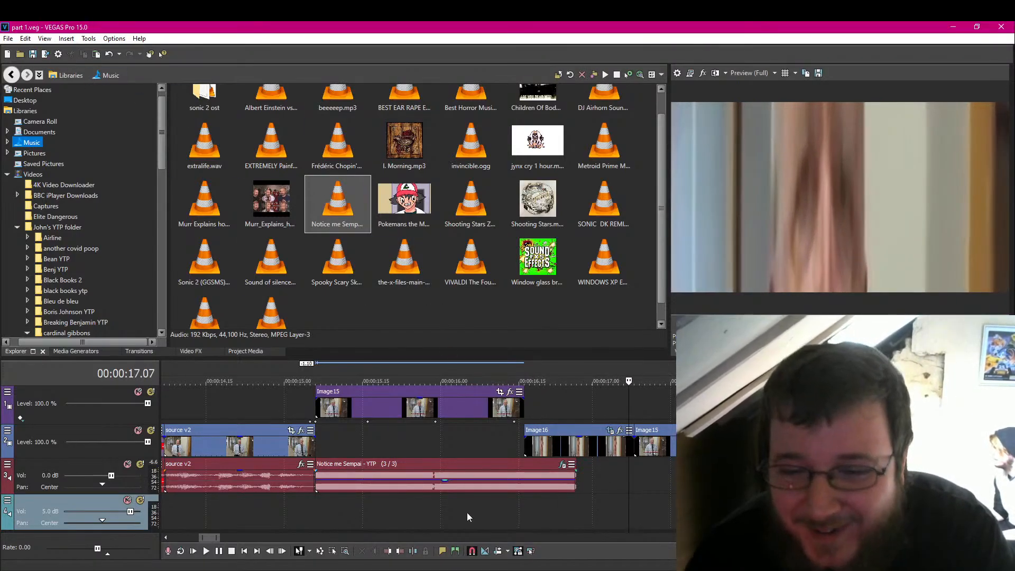
Step: Copy the Notice me Sempai excerpt, move the original to audio track 4 and paste the copy on track 3 at 00:00:15.06
click(322, 510)
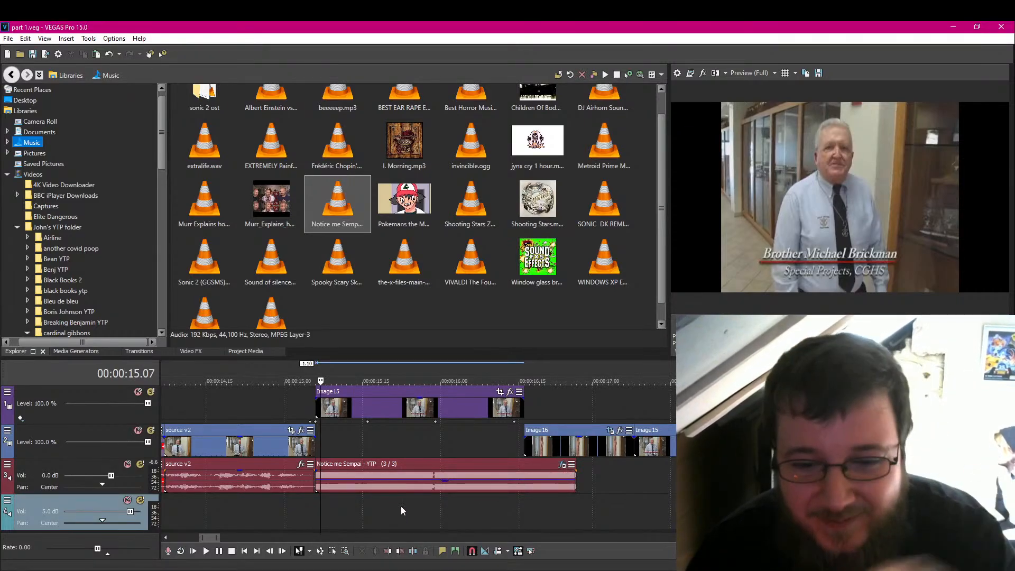
click(315, 497)
right_click(376, 486)
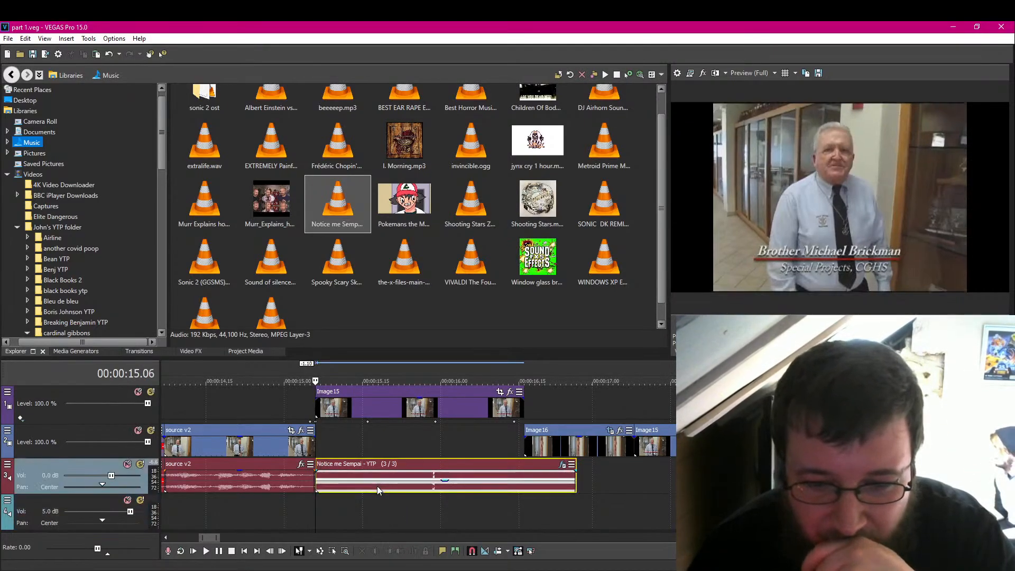
click(442, 233)
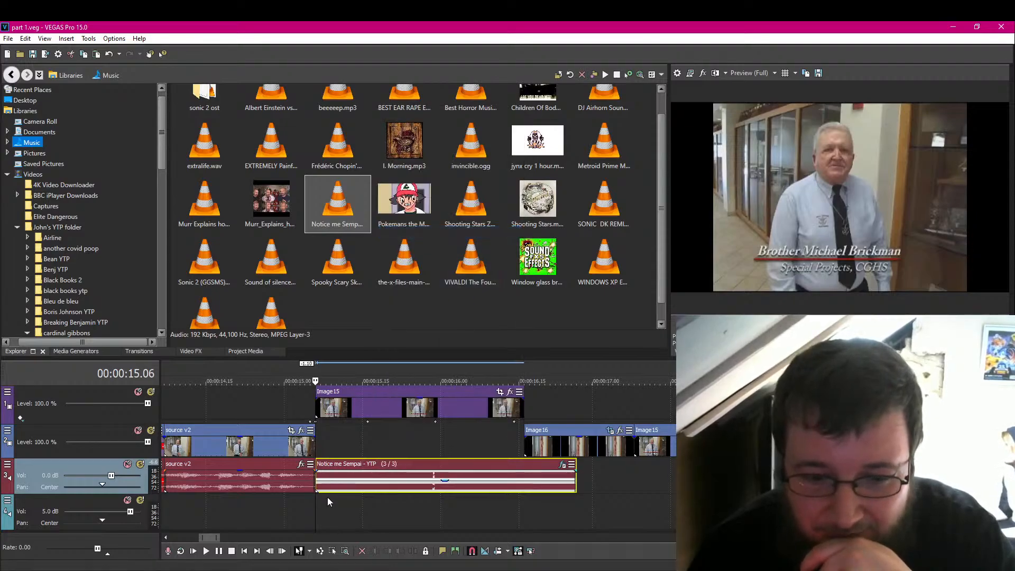
drag(357, 488, 356, 512)
right_click(318, 474)
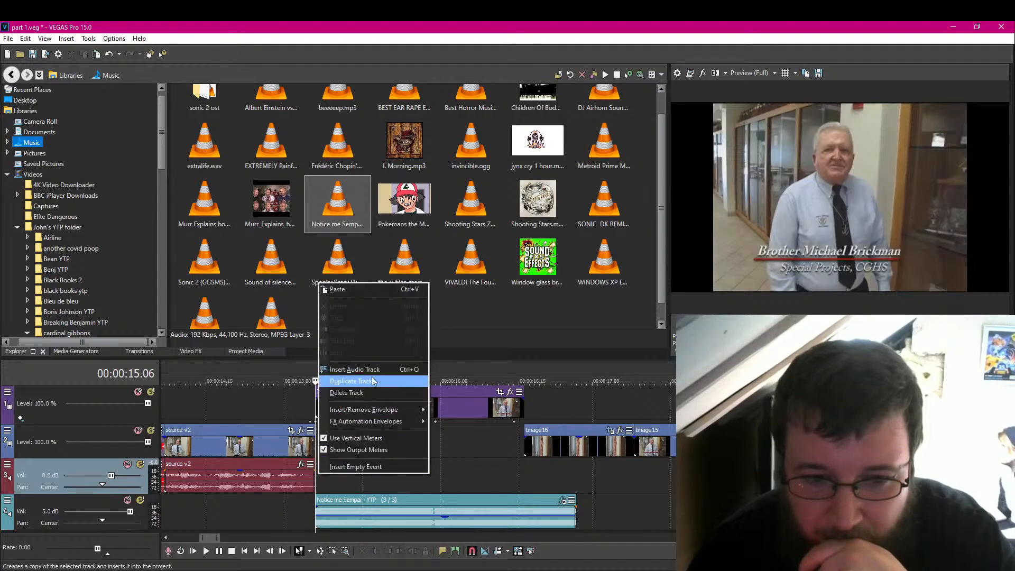
click(364, 290)
Step: Reverse the pasted excerpt on track 3 and remove its Vibrato and Pitch Shift effects
right_click(516, 485)
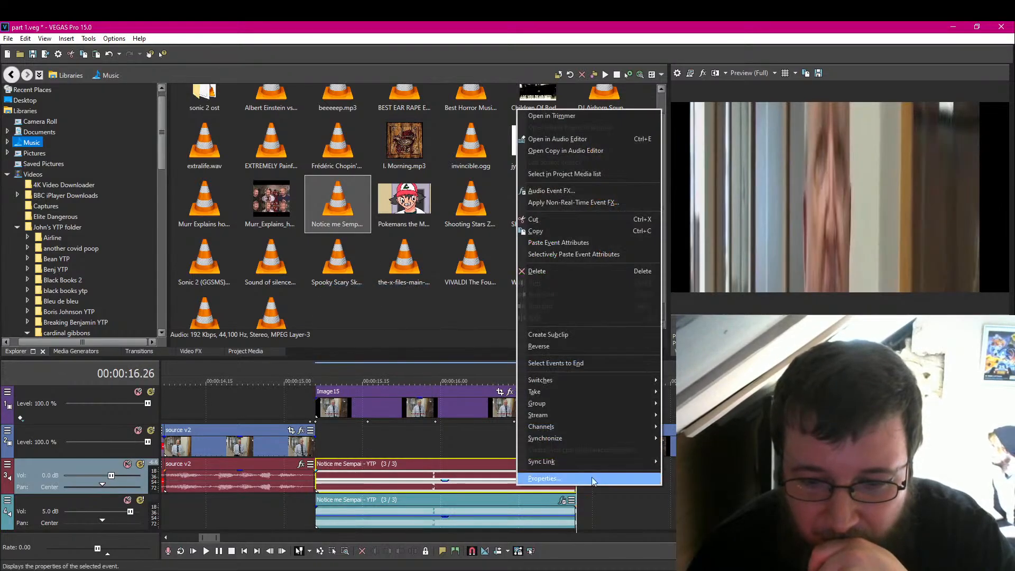
click(591, 346)
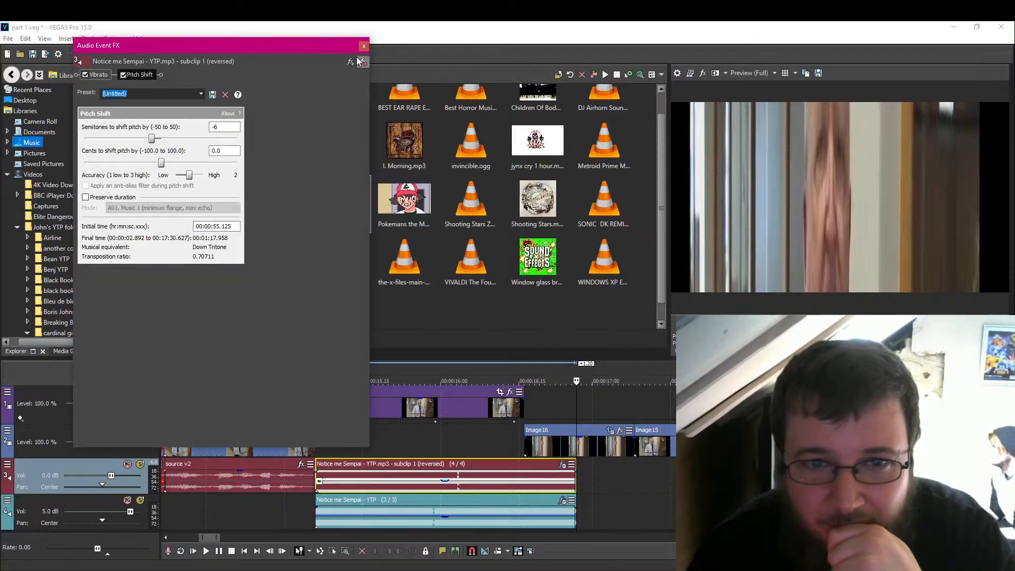
click(364, 63)
click(364, 62)
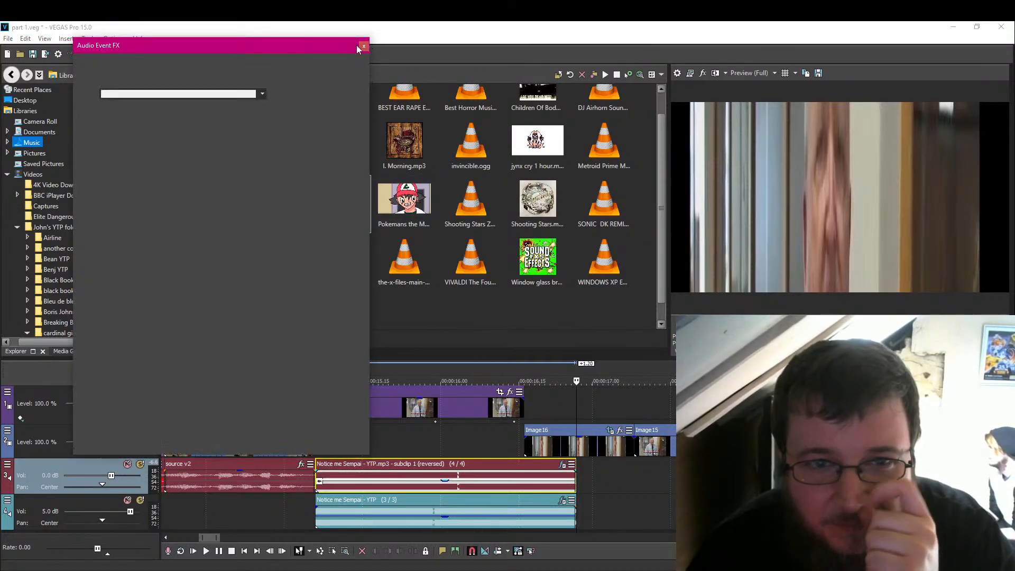
click(364, 46)
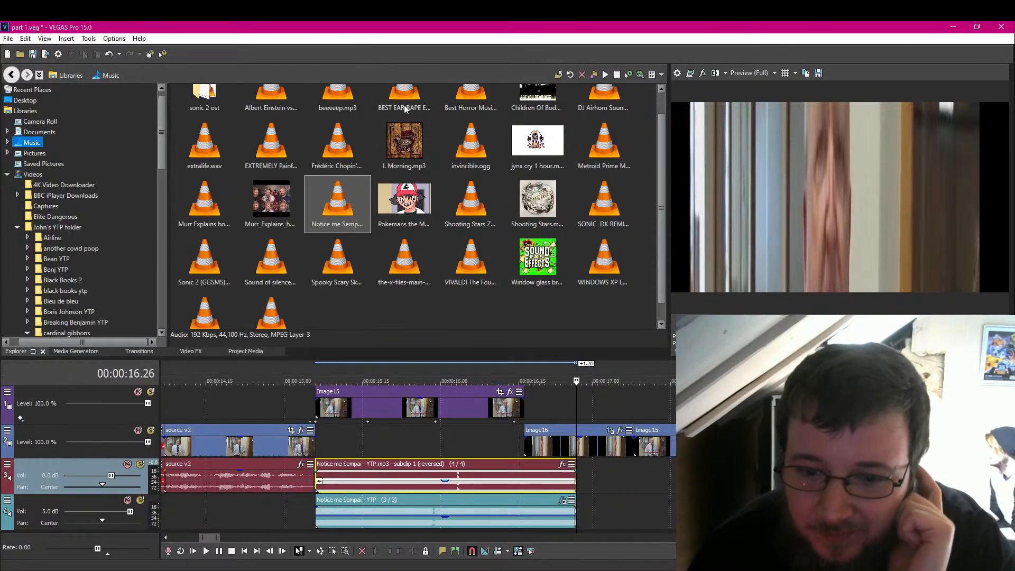
Step: Add a fresh Pitch Shift effect to the reversed excerpt on track 3
click(562, 464)
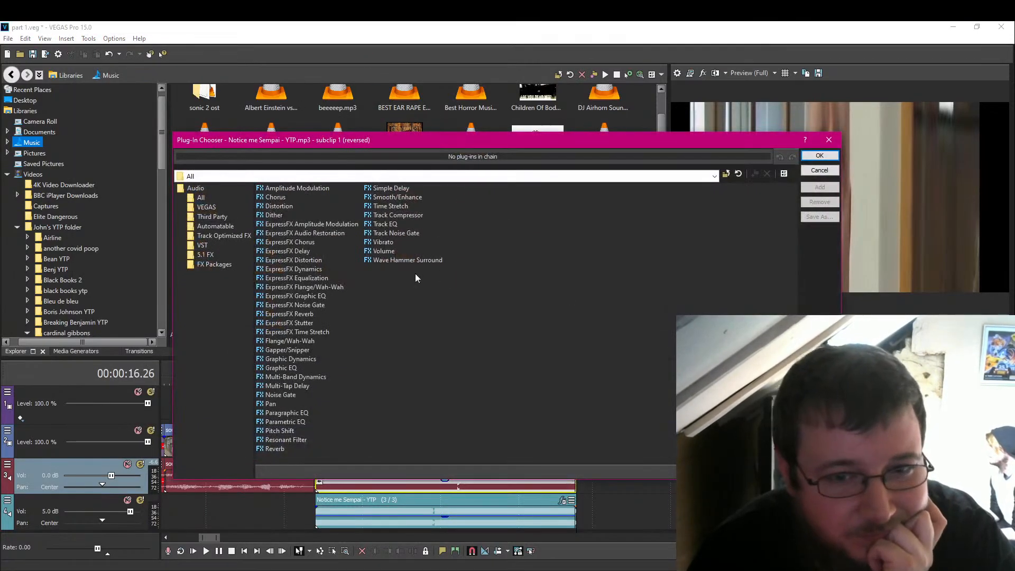
double_click(278, 431)
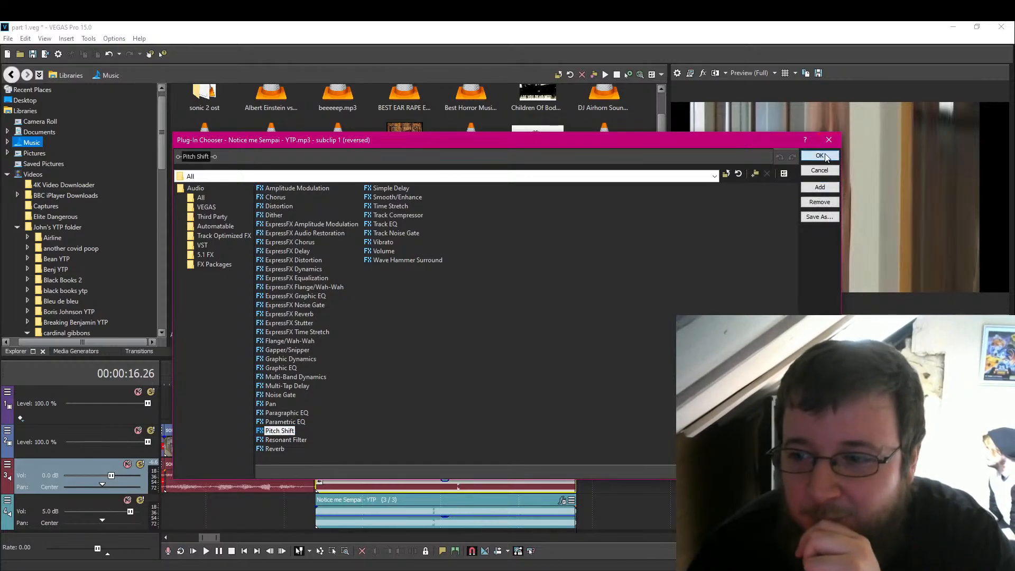
click(824, 156)
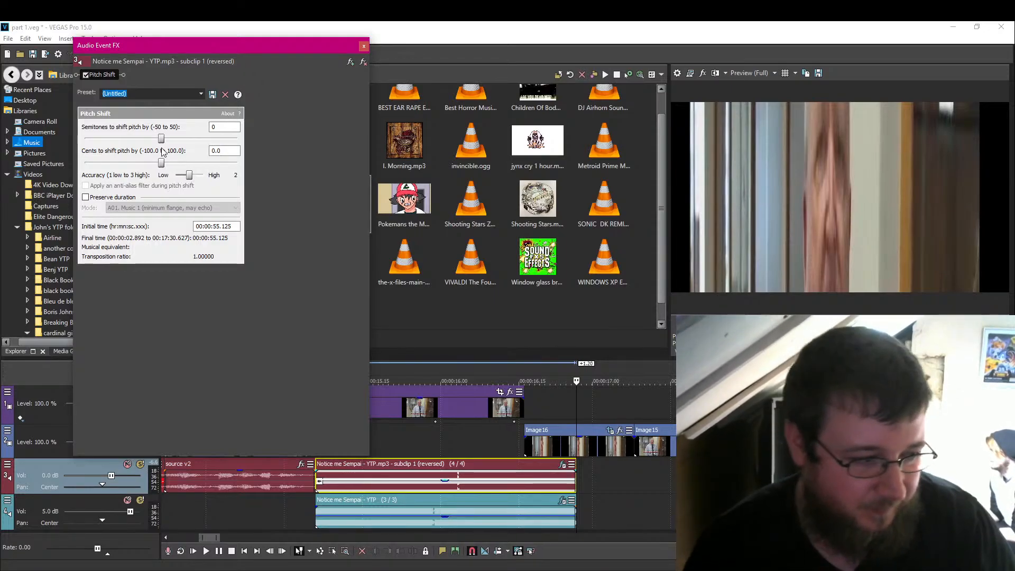
Step: Set the reversed excerpt's Pitch Shift to -4 semitones and play the layered excerpts from 00:00:15.05
drag(161, 139, 154, 139)
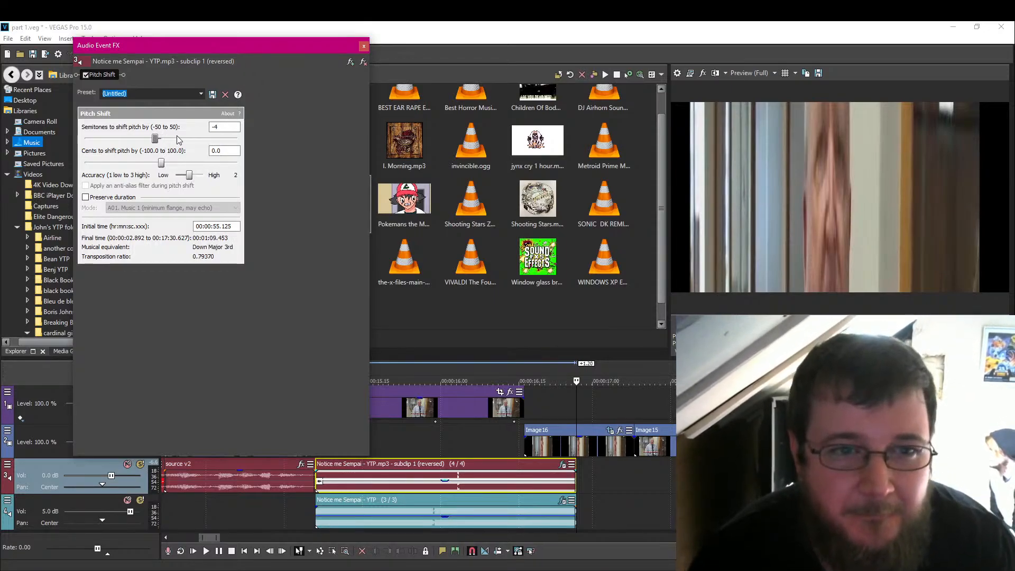
click(364, 46)
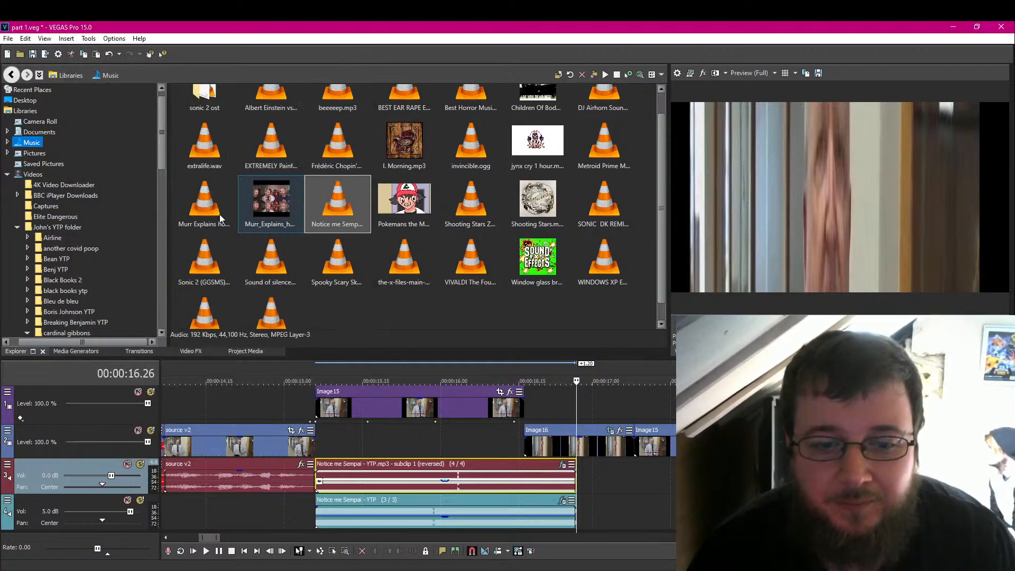
click(310, 520)
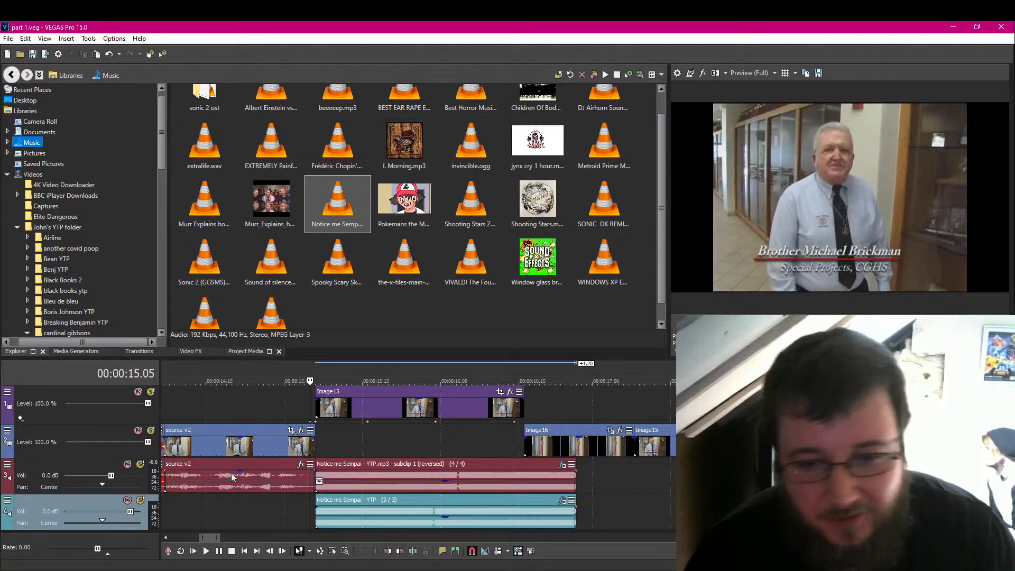
click(219, 551)
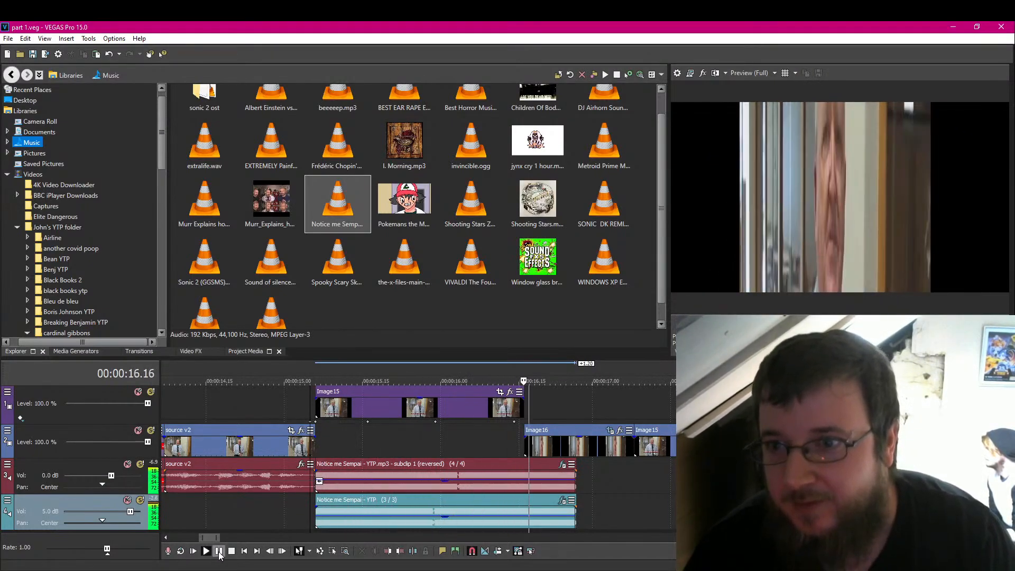
click(219, 551)
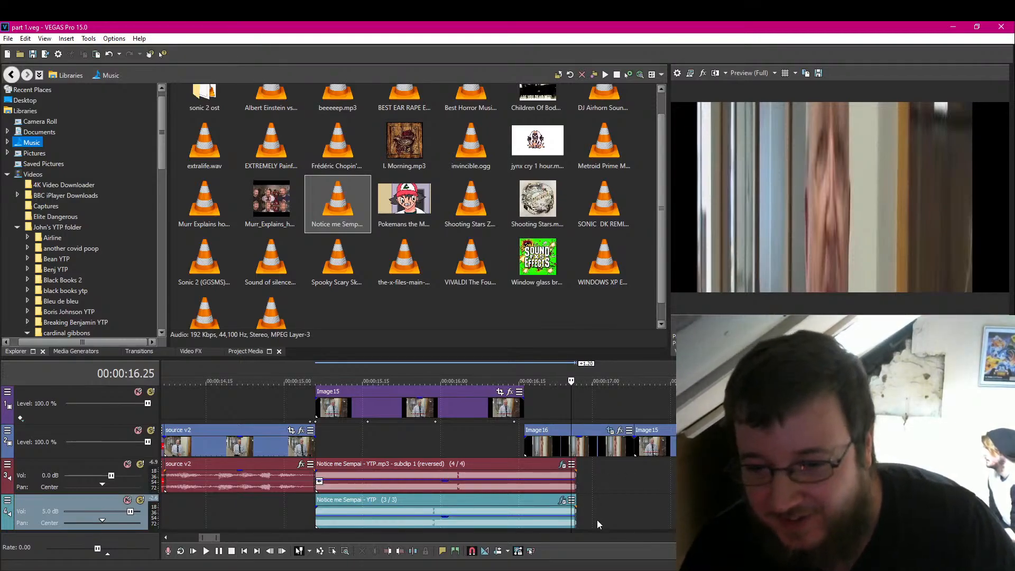
Step: Split the Notice me Sempai excerpts on tracks 3 and 4 at 00:00:16.16, where Image16 begins
click(522, 474)
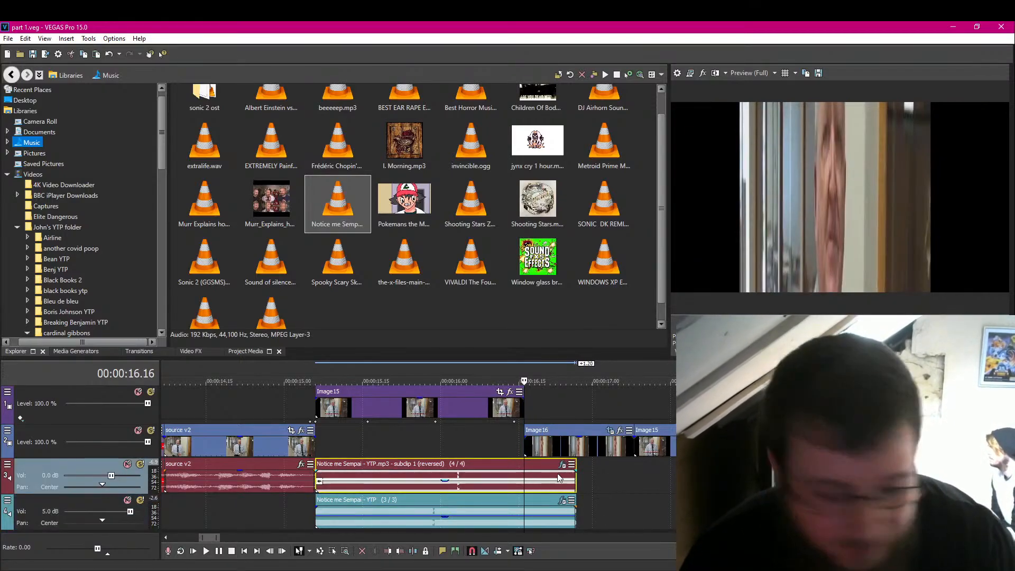
key(s)
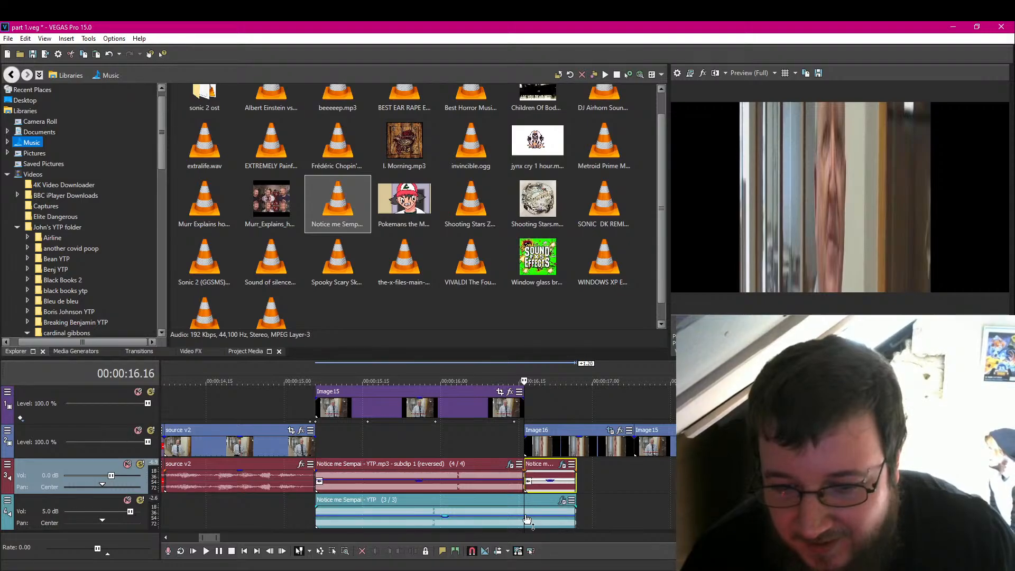
click(527, 520)
key(s)
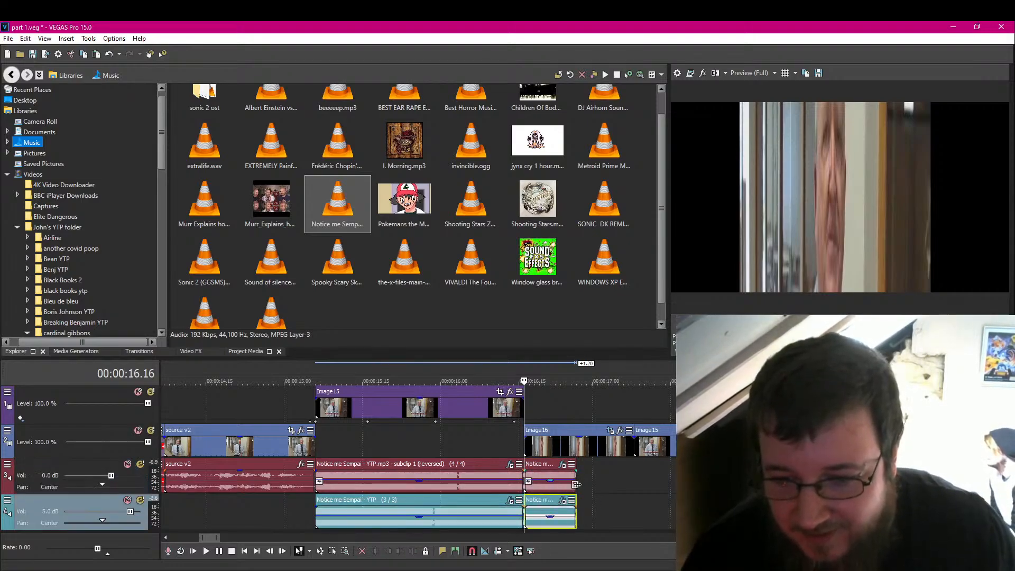
Step: Time-stretch the split-off excerpt ends on tracks 3 and 4 to the end of Image16, at 47.6%, and save the project
drag(577, 485, 634, 484)
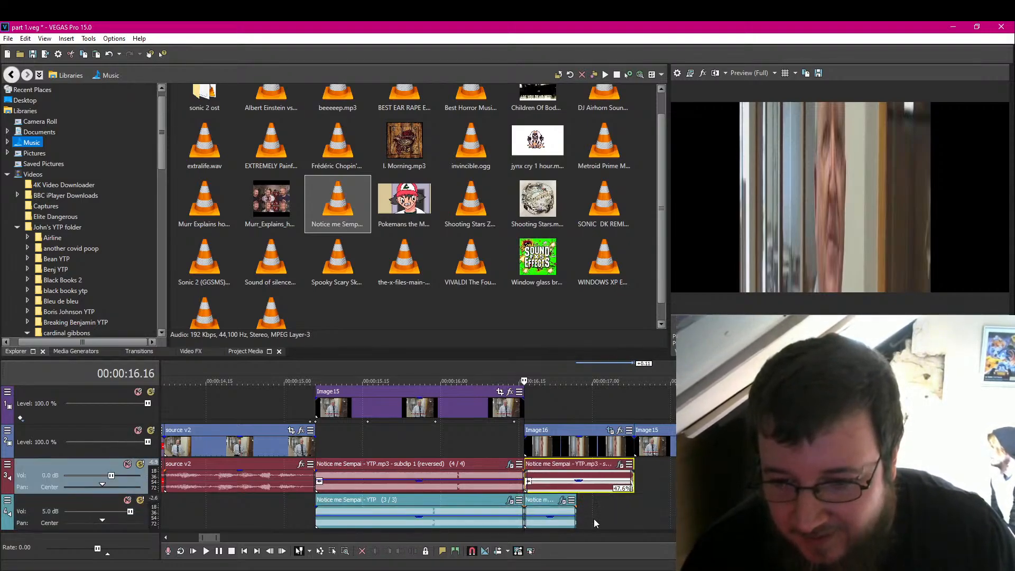
click(578, 516)
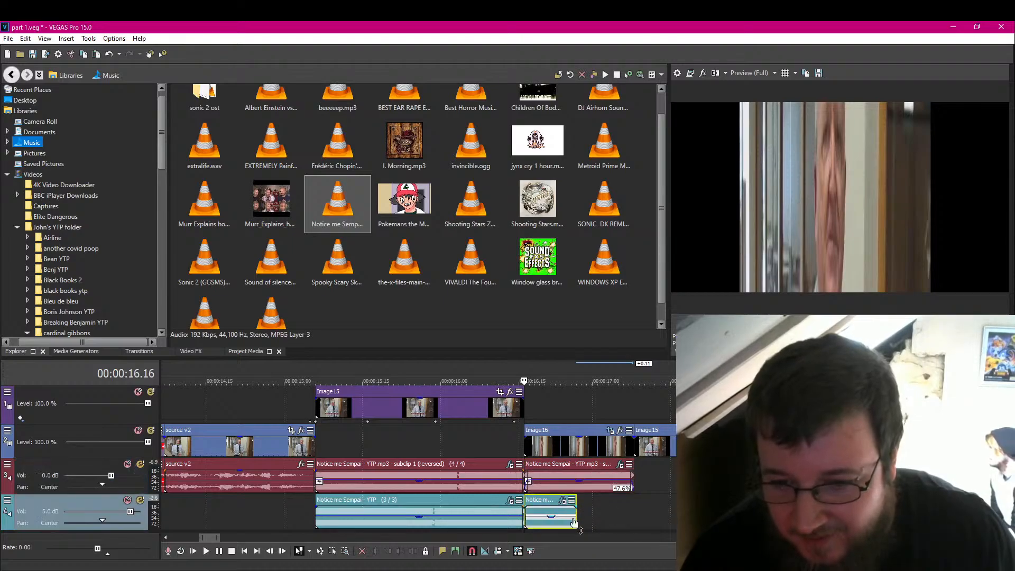
drag(580, 522, 634, 520)
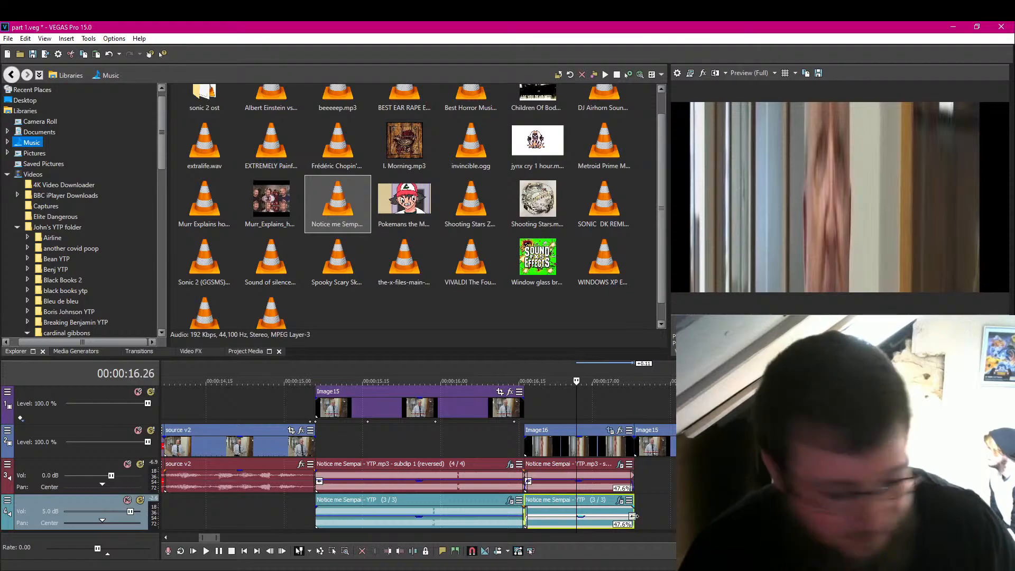
key(ctrl+s)
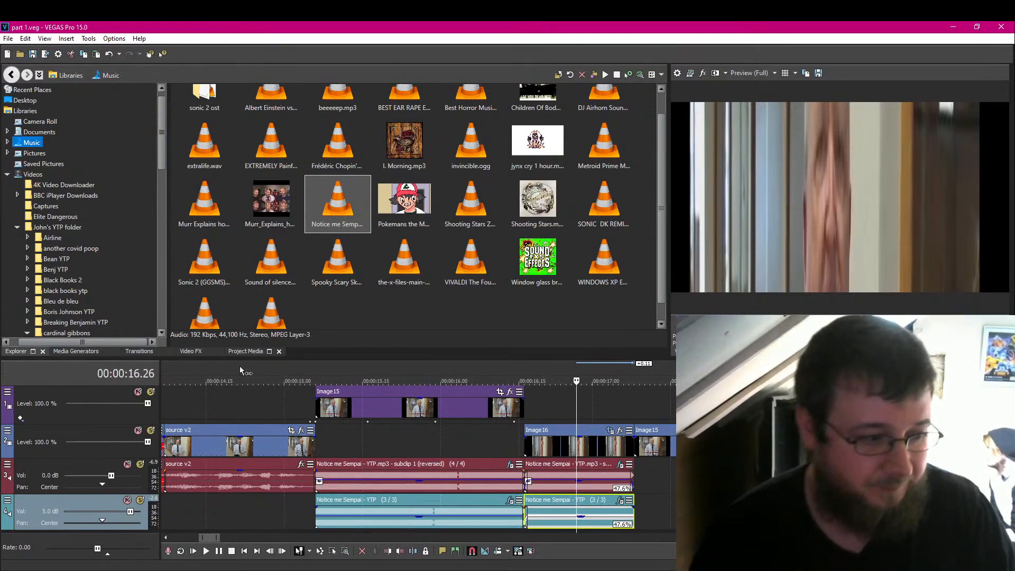
Step: Play the sequence from 00:00:12.10 through the stretched-face close-ups to review the layered audio
click(320, 436)
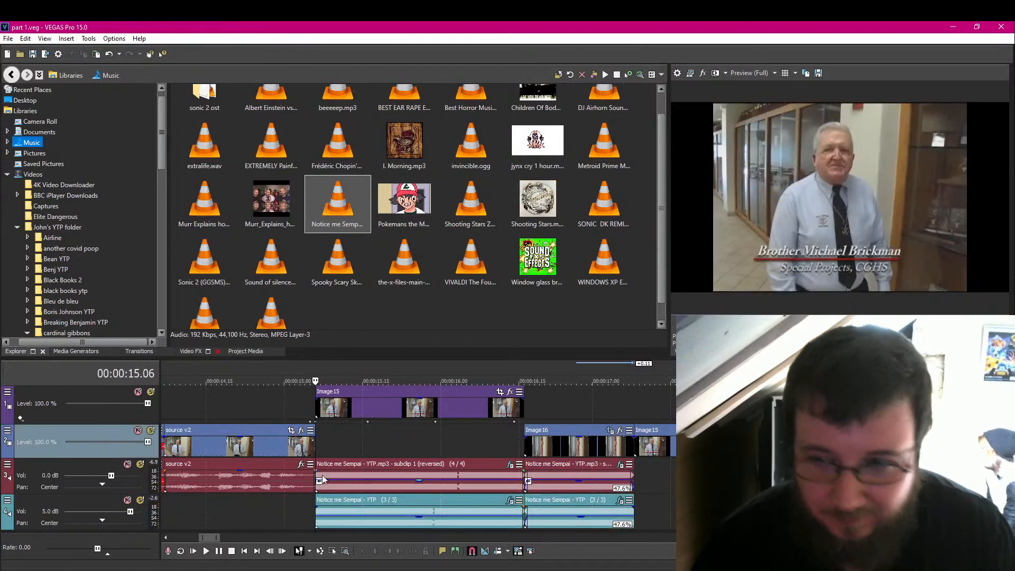
scroll(220, 531, down, 2)
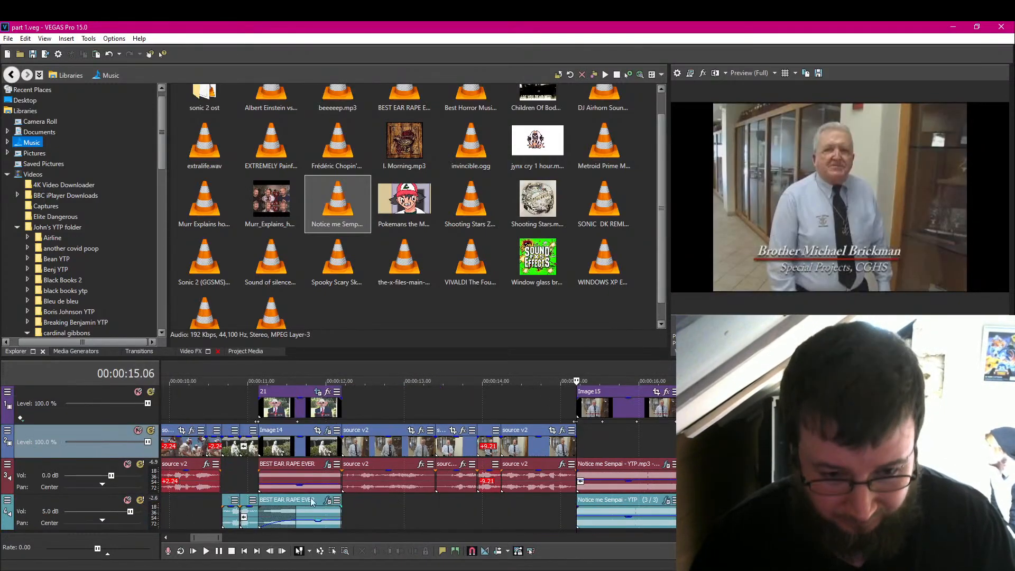
click(351, 512)
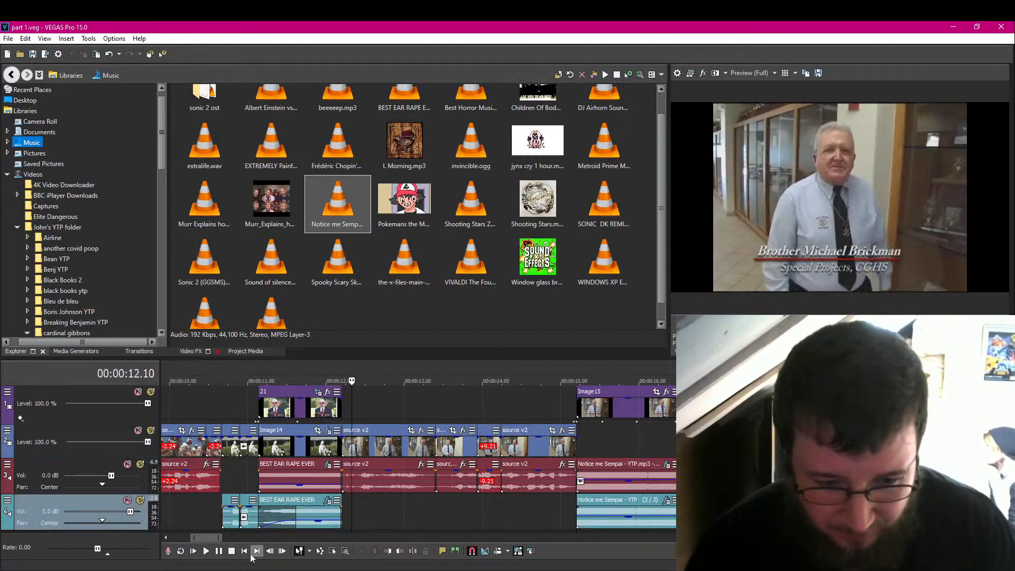
key(space)
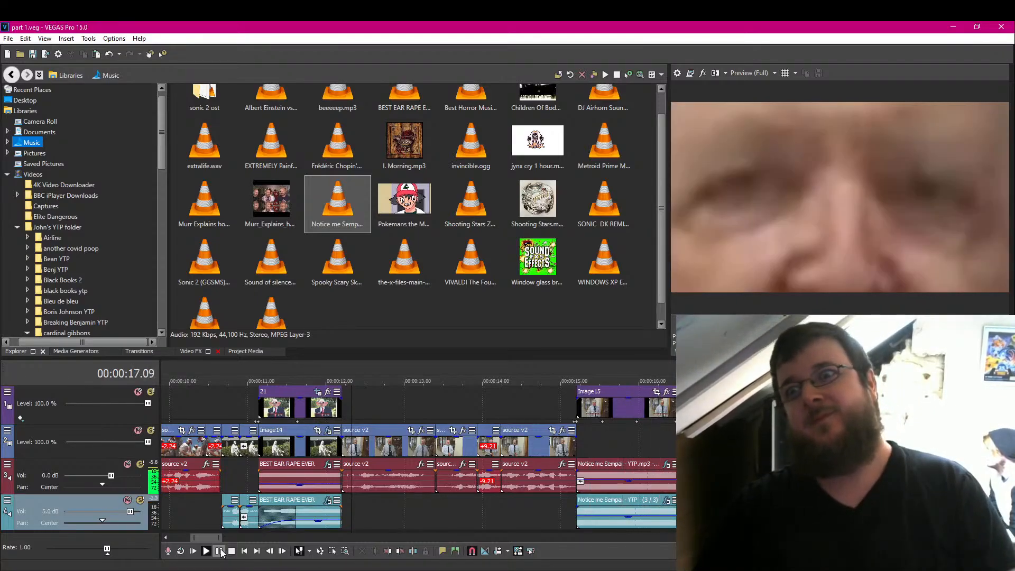
click(218, 551)
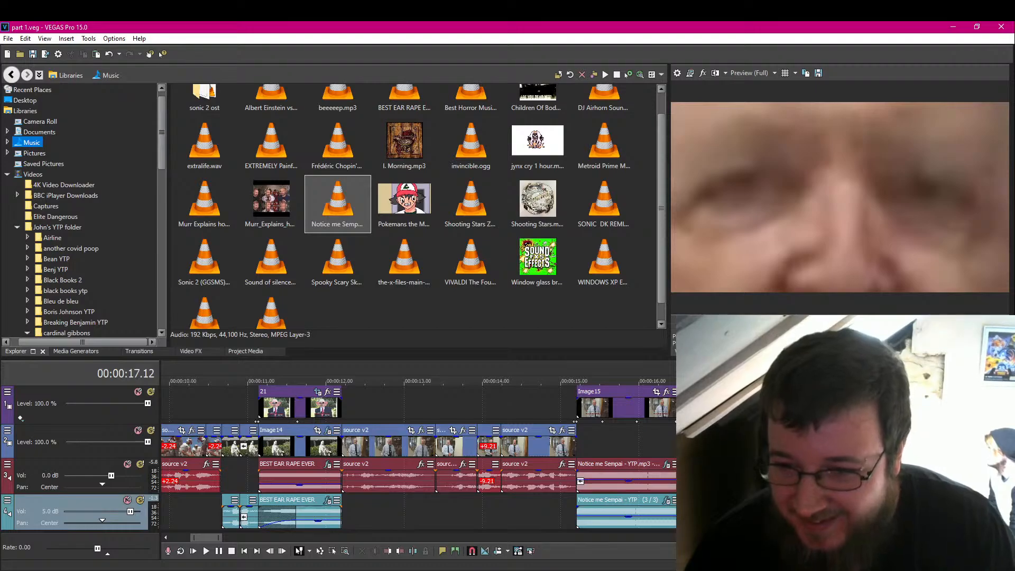
Step: Add the Best Horror Music file from the Music folder to audio track 3, after the Notice me Sempai excerpts
click(650, 493)
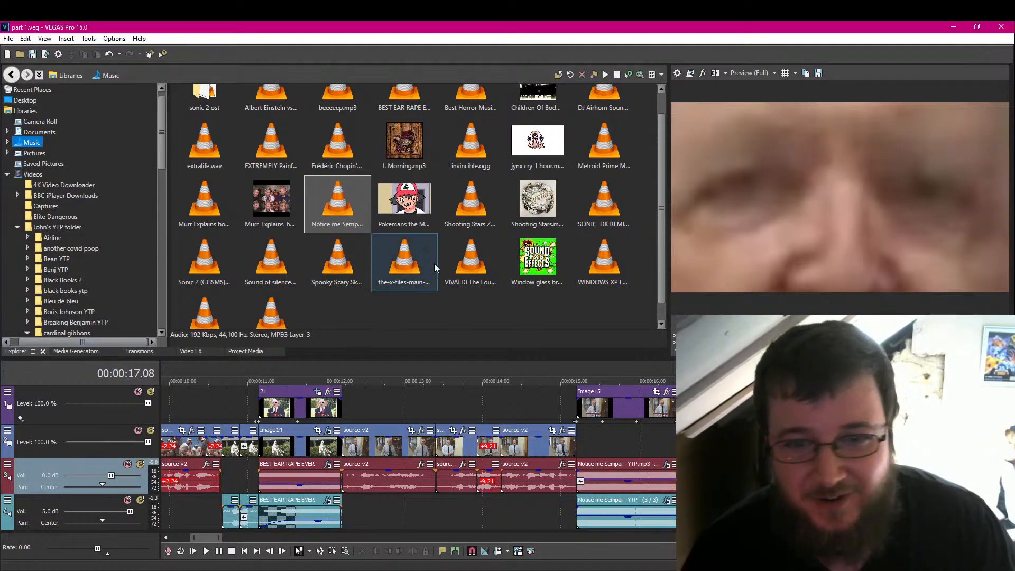
scroll(479, 233, up, 1)
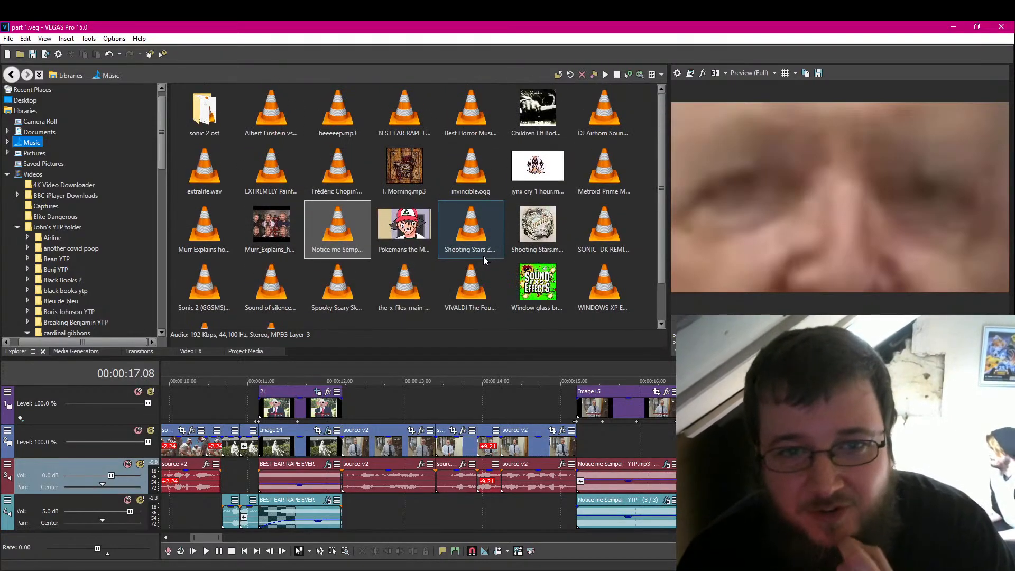
drag(459, 103, 557, 225)
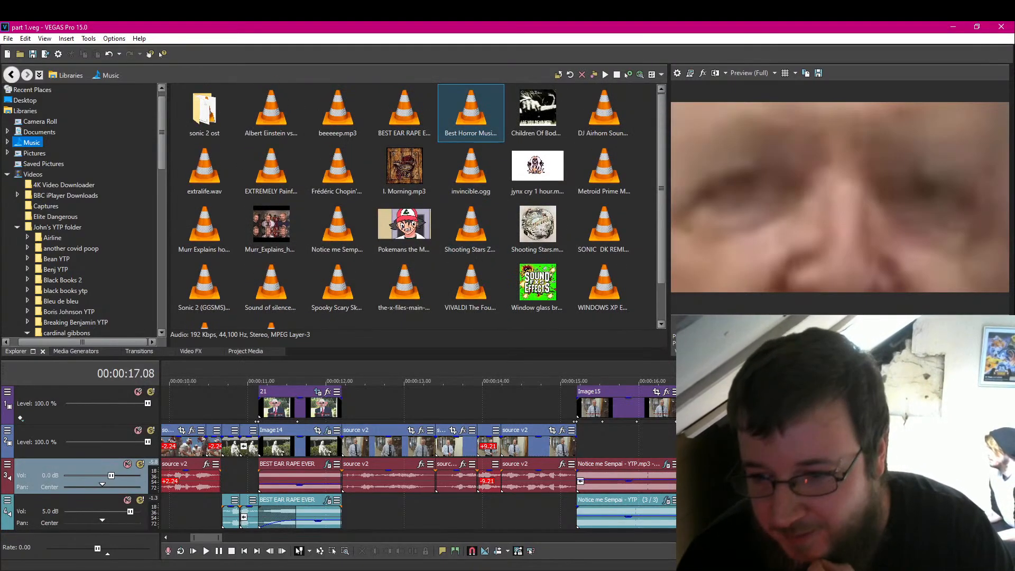
scroll(418, 455, down, 4)
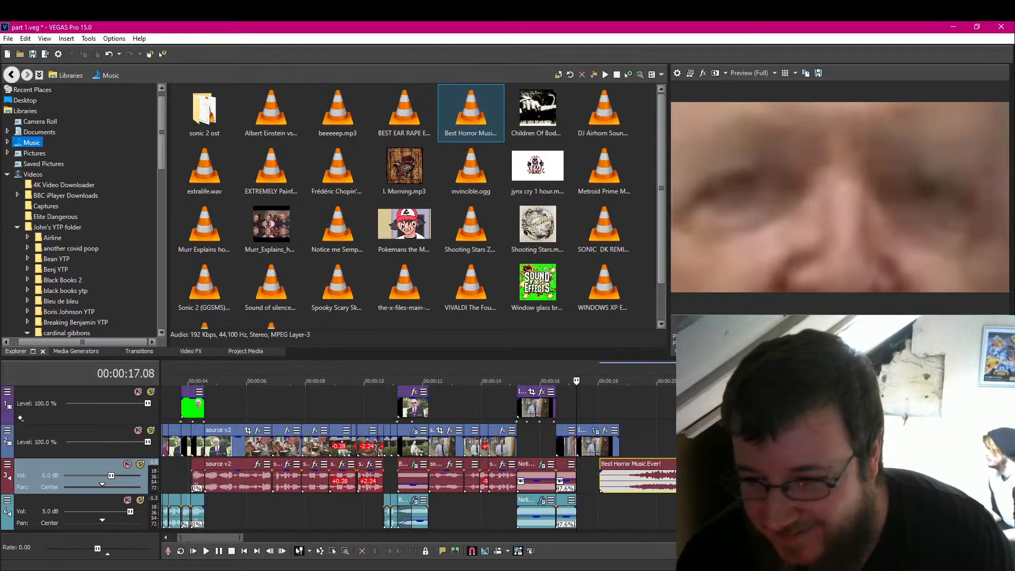
Step: Trim the horror music to the part from 00:00:20.24 to 00:00:21.10 and place it directly after the track 3 excerpts
click(664, 476)
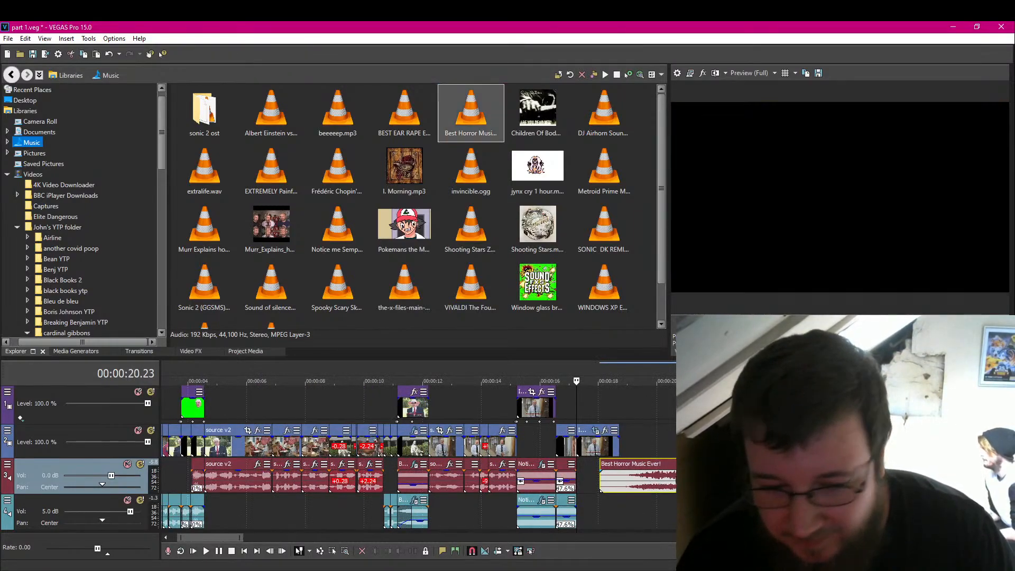
click(220, 551)
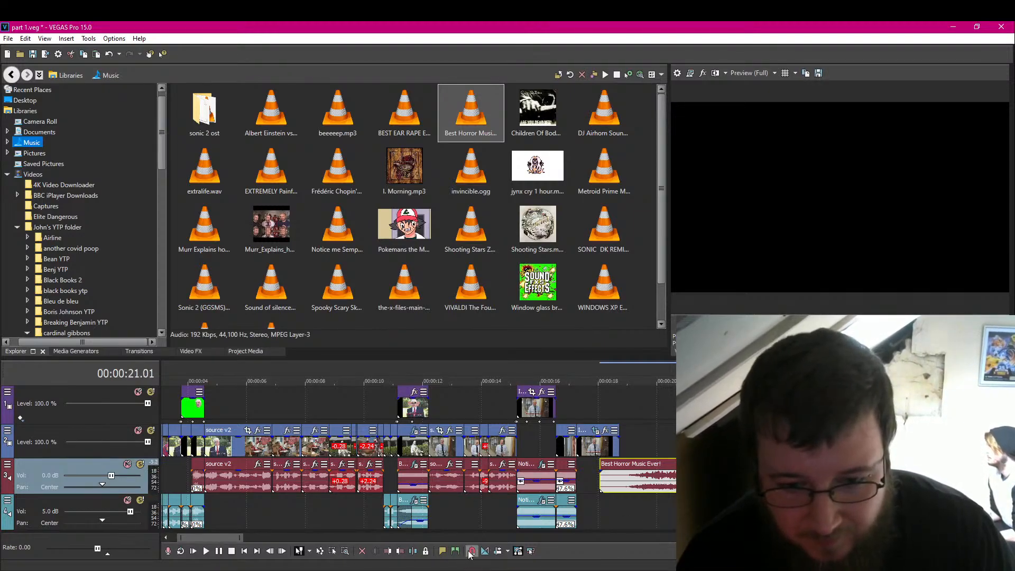
key(space)
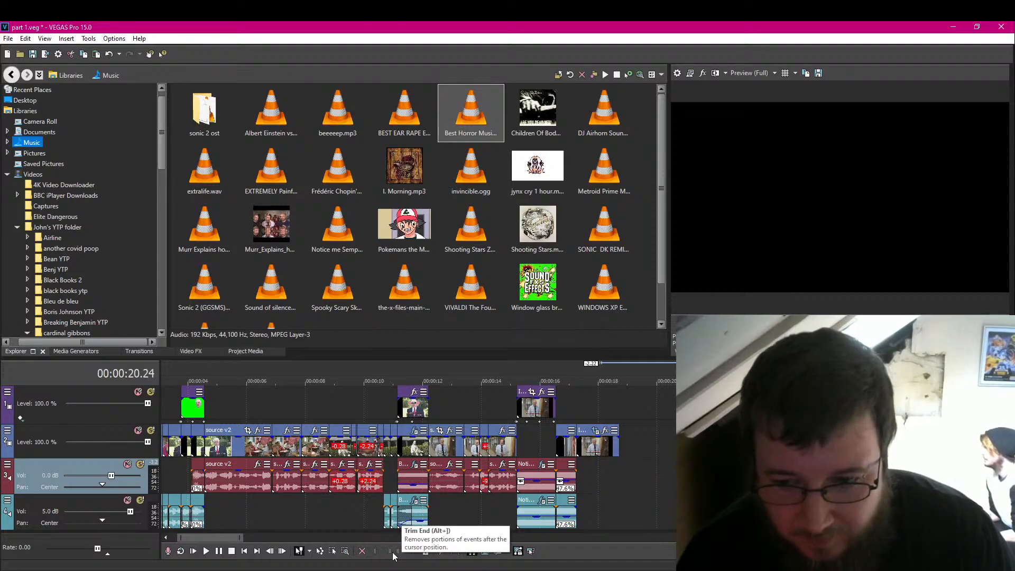
click(218, 551)
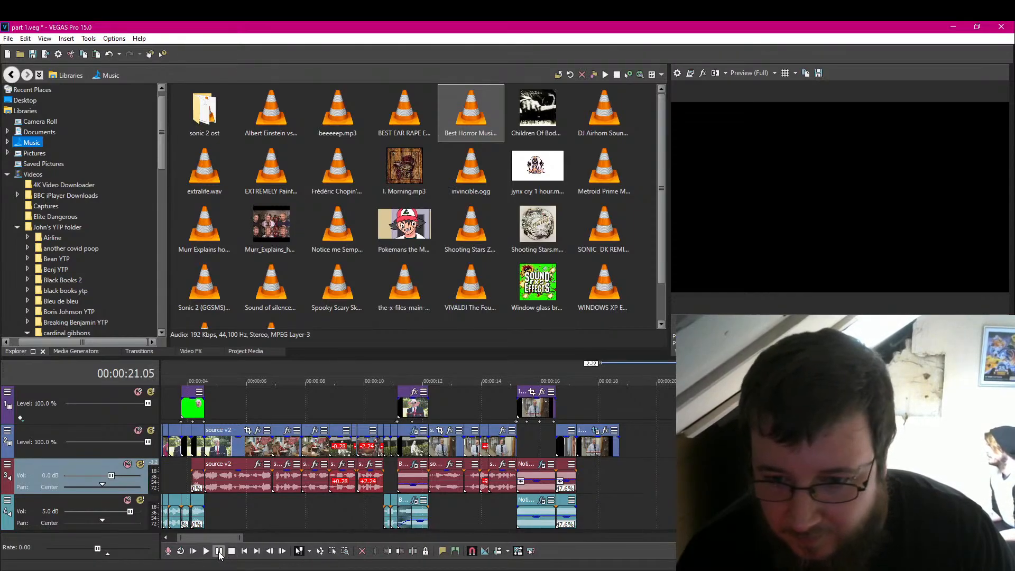
click(219, 552)
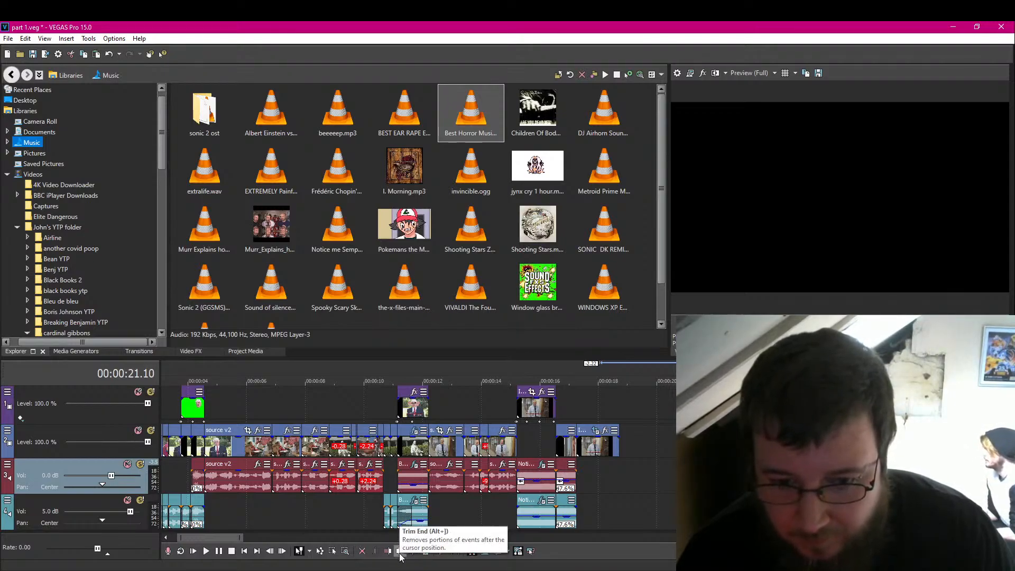
key(ctrl+v)
drag(659, 476, 587, 480)
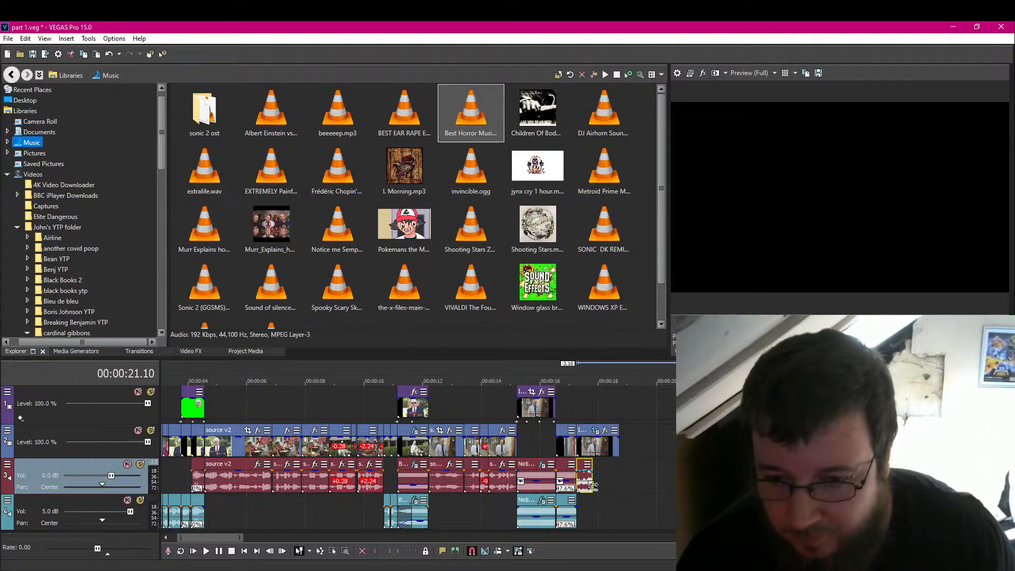
Step: Try time-stretching the horror music excerpt to the end of the last Image15 clip, at 36.4%, and undo the stretch
drag(593, 485, 619, 484)
click(582, 506)
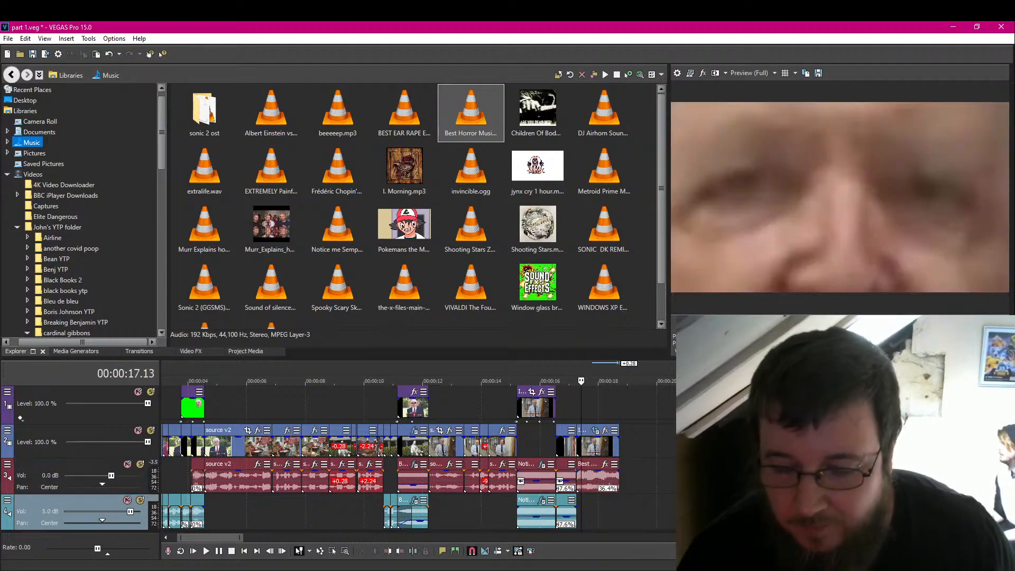
key(Up)
key(Up)
key(Up)
key(Left)
key(Left)
key(Left)
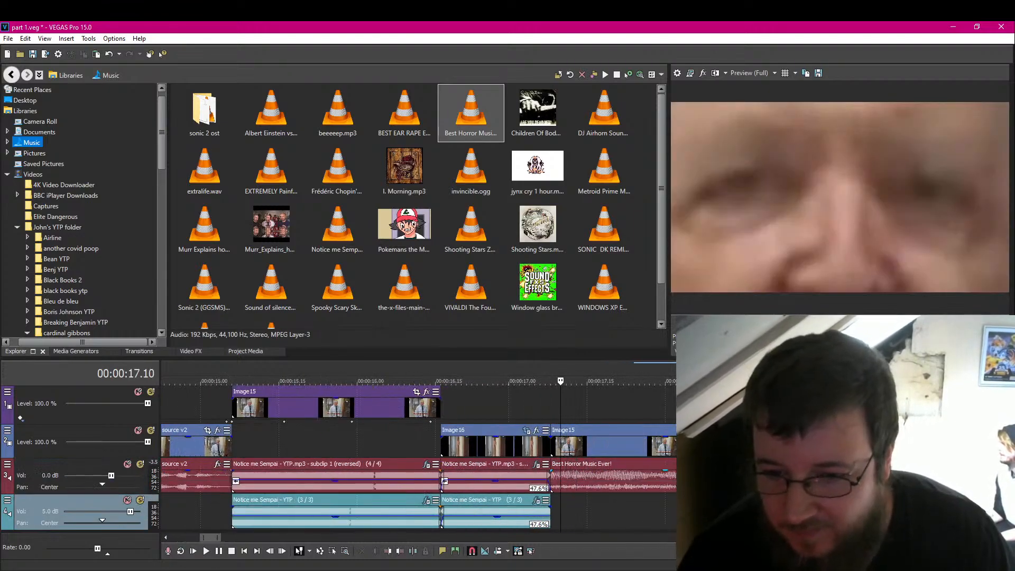
key(Left)
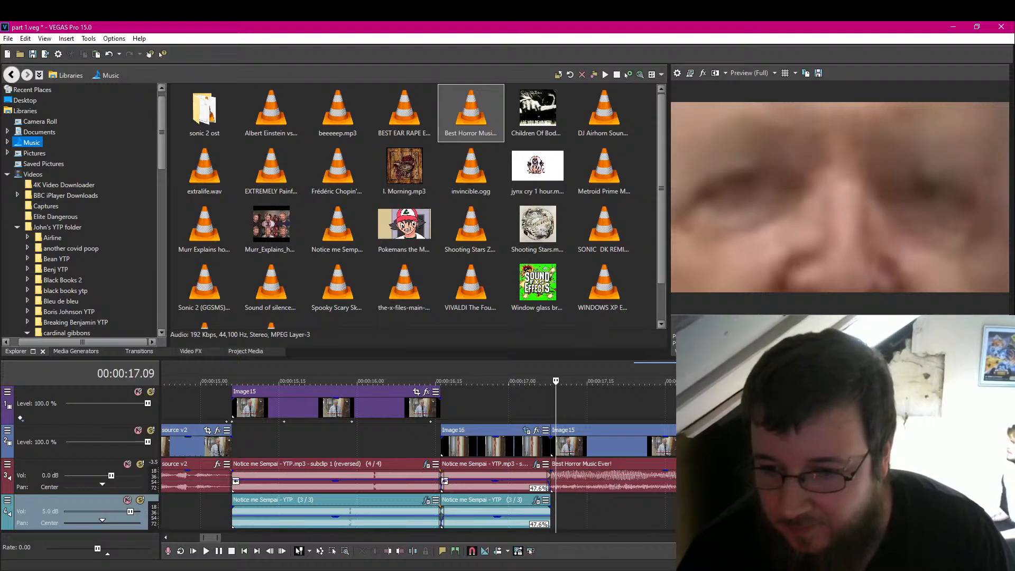
drag(703, 484, 635, 484)
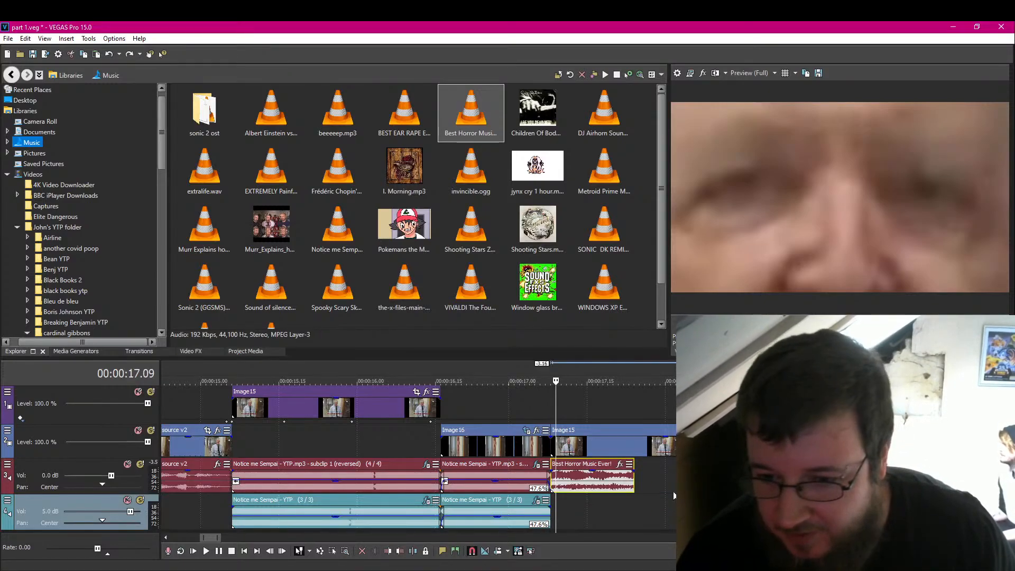
Step: Split the last frame off the horror music excerpt at 00:00:17.23 and place the cursor at its end, 00:00:17.24
click(634, 484)
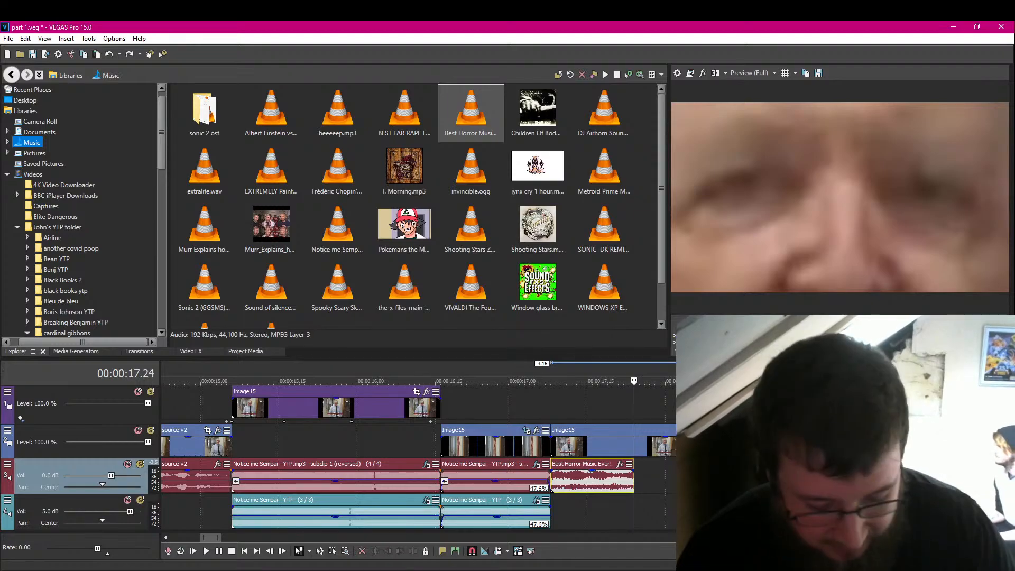
scroll(650, 492, up, 8)
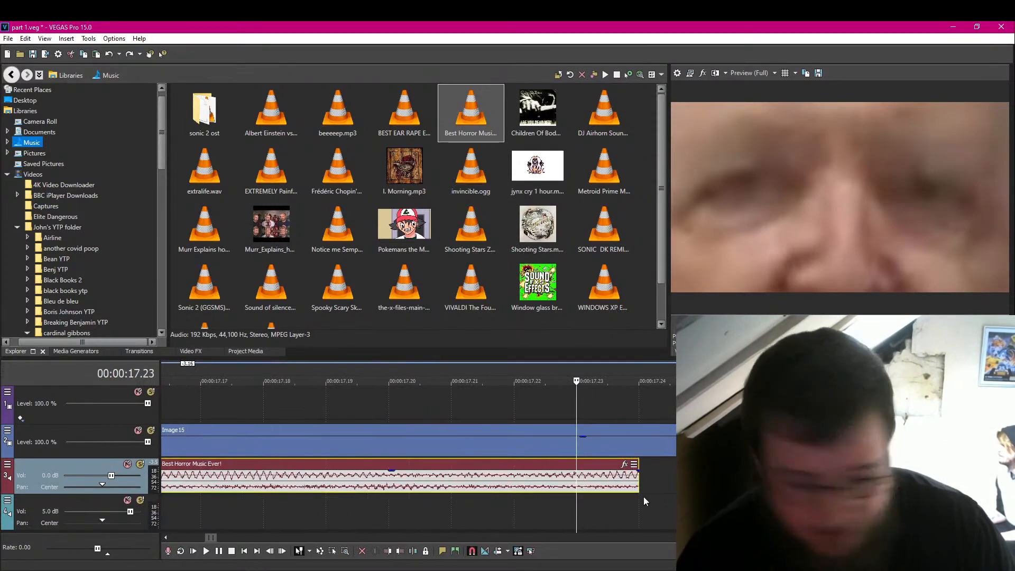
key(s)
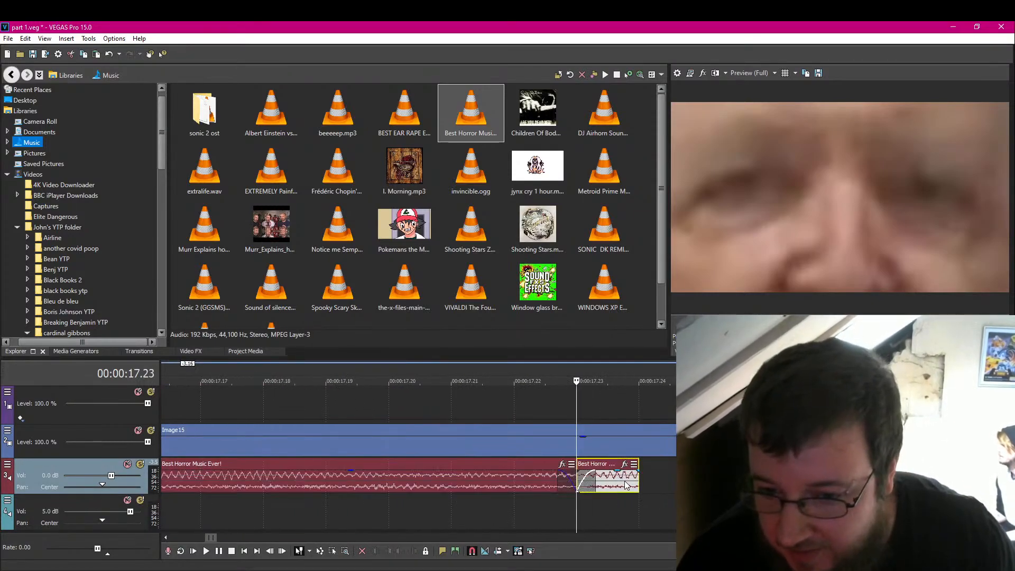
click(639, 484)
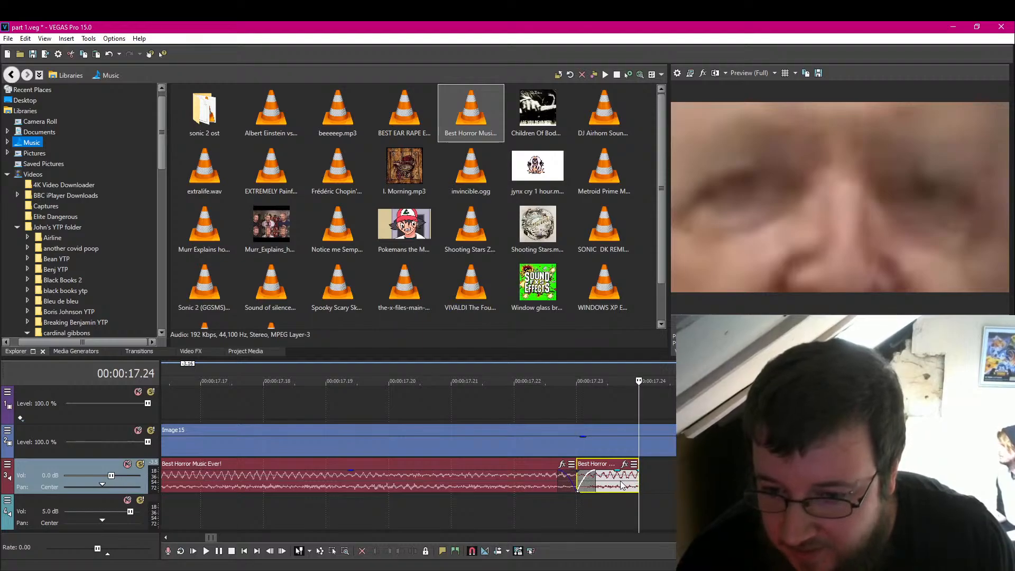
Step: Split off the sliver of the one-frame horror music piece that extends past 00:00:17.24 and delete the part before it
drag(622, 484, 636, 484)
key(s)
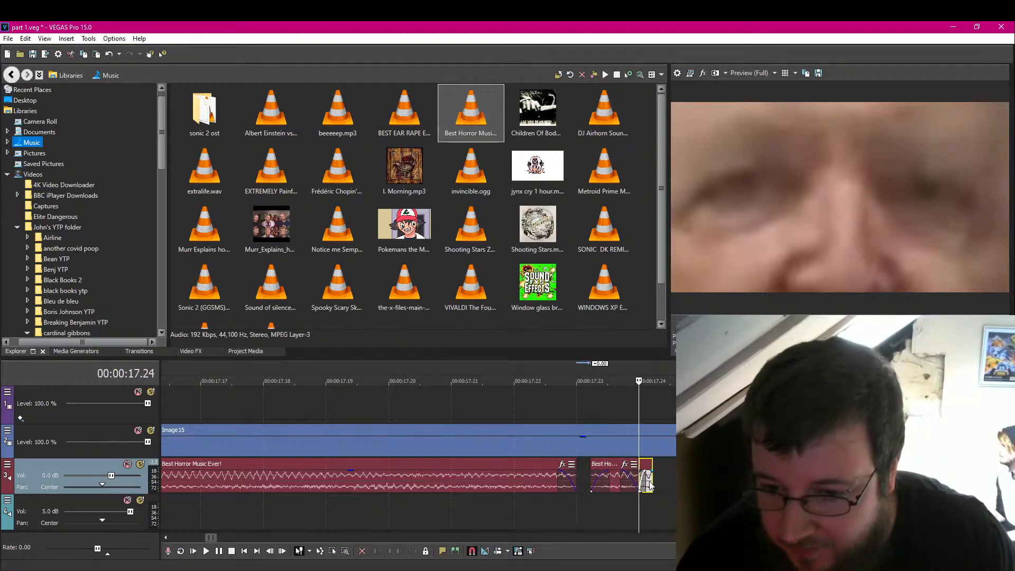
right_click(650, 484)
click(704, 222)
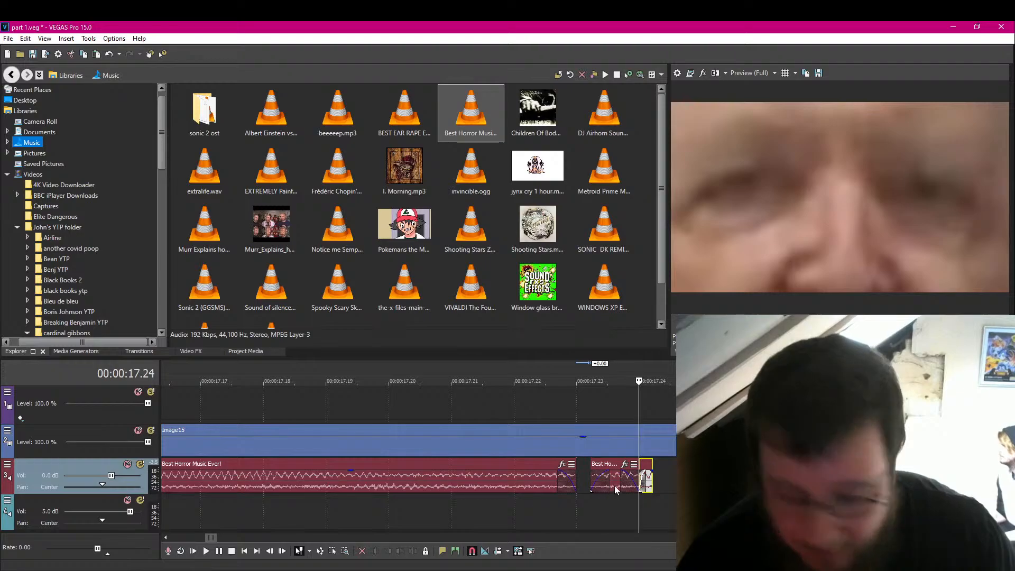
click(614, 485)
key(Delete)
Step: Copy the horror music sliver and paste it repeatedly on audio track 4 from 00:00:17.08 to 00:00:18.09
right_click(649, 485)
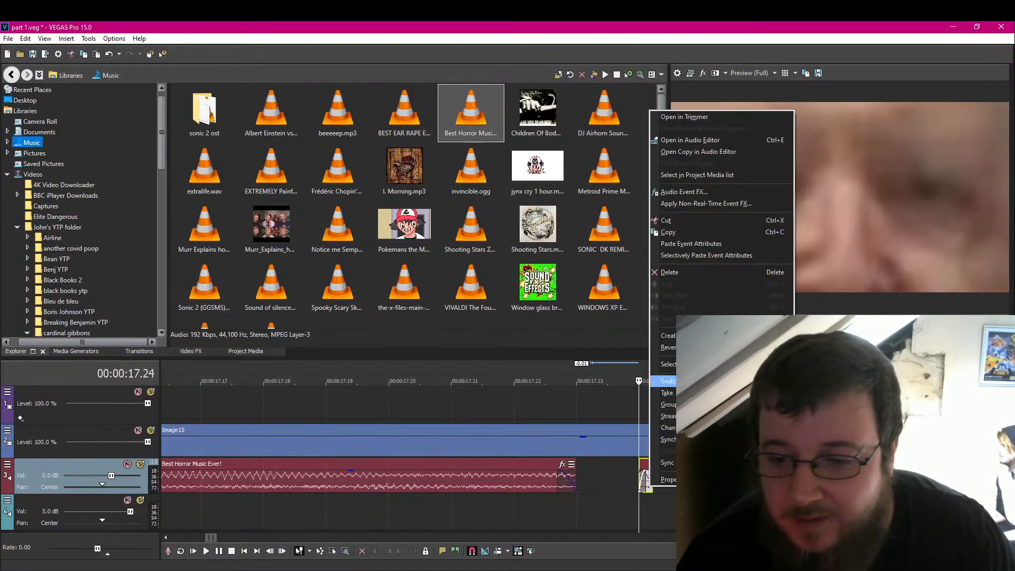
click(702, 234)
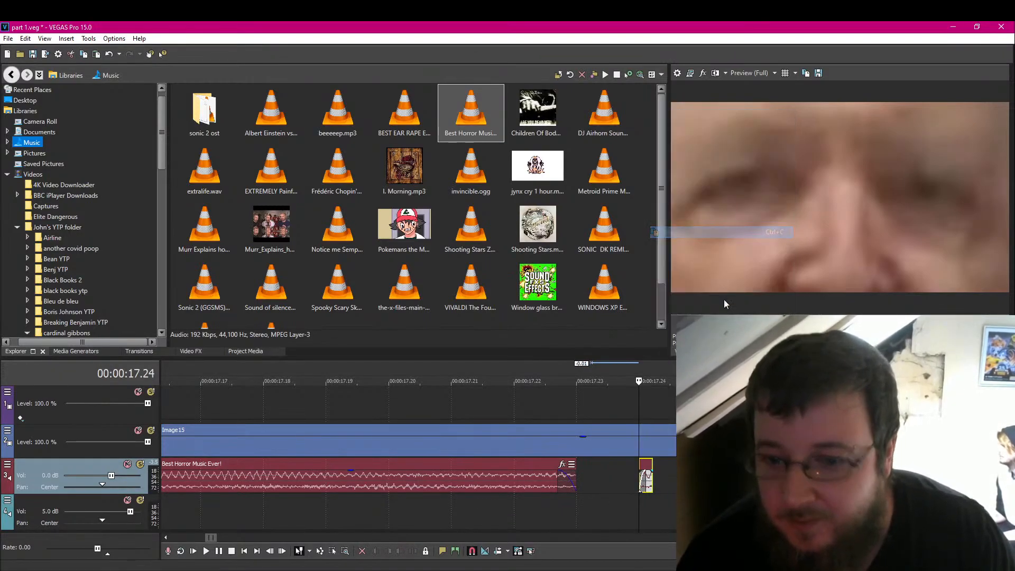
scroll(521, 498, down, 5)
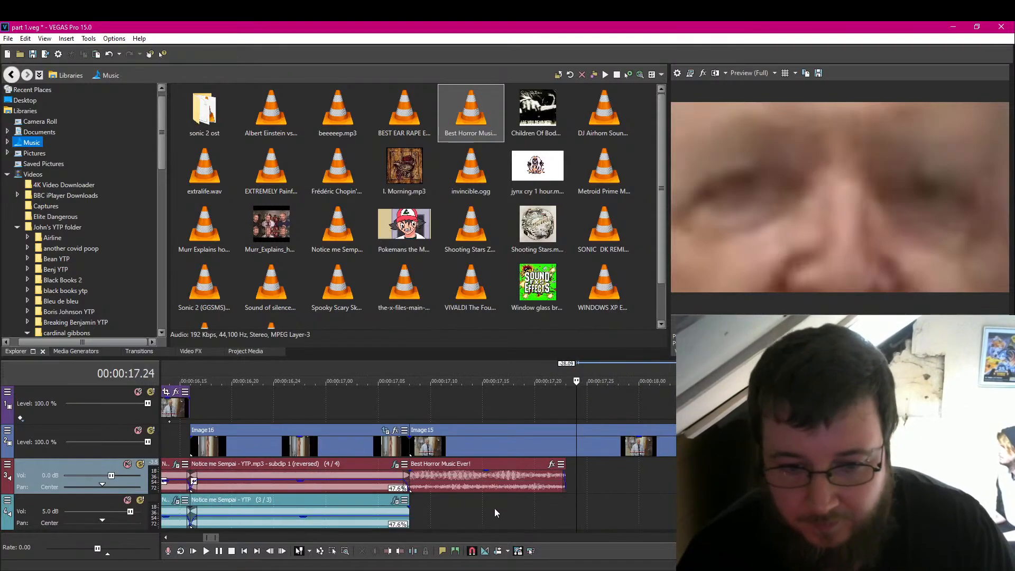
click(414, 511)
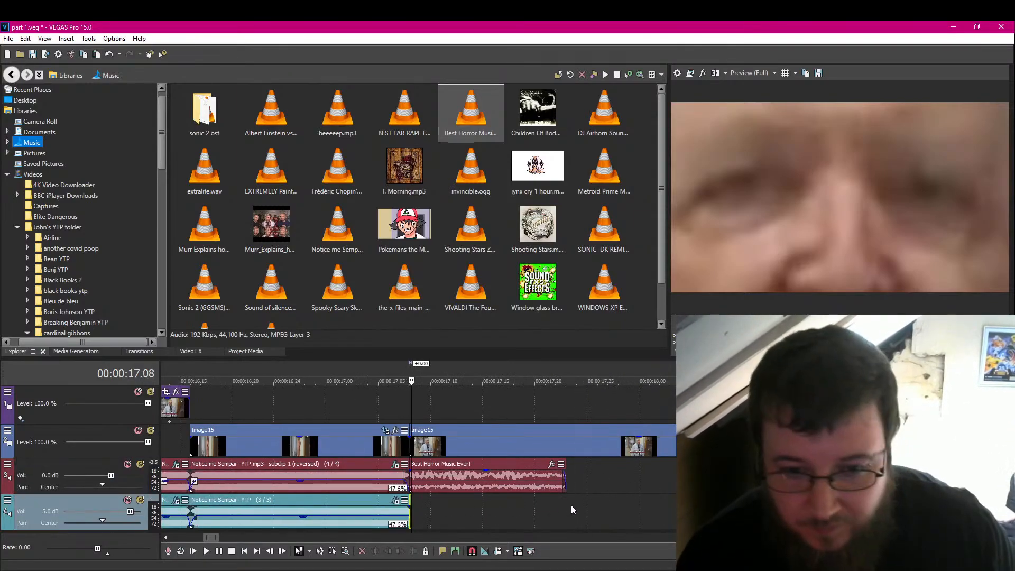
key(ctrl+v)
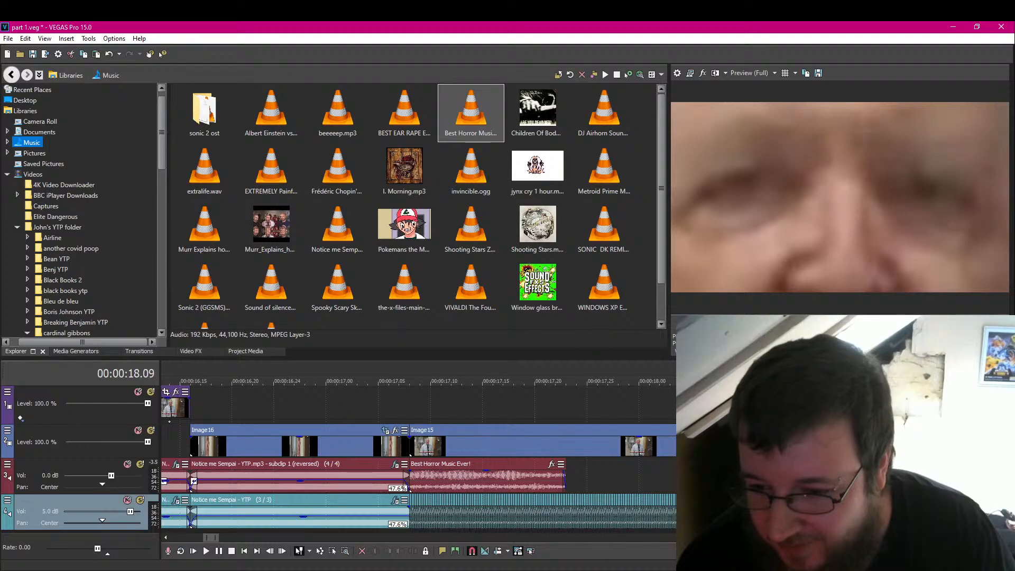
Step: Split the last Image15 clip at 00:00:18.09 and trim the second piece to the single frame at 00:00:18.10
drag(868, 445, 835, 446)
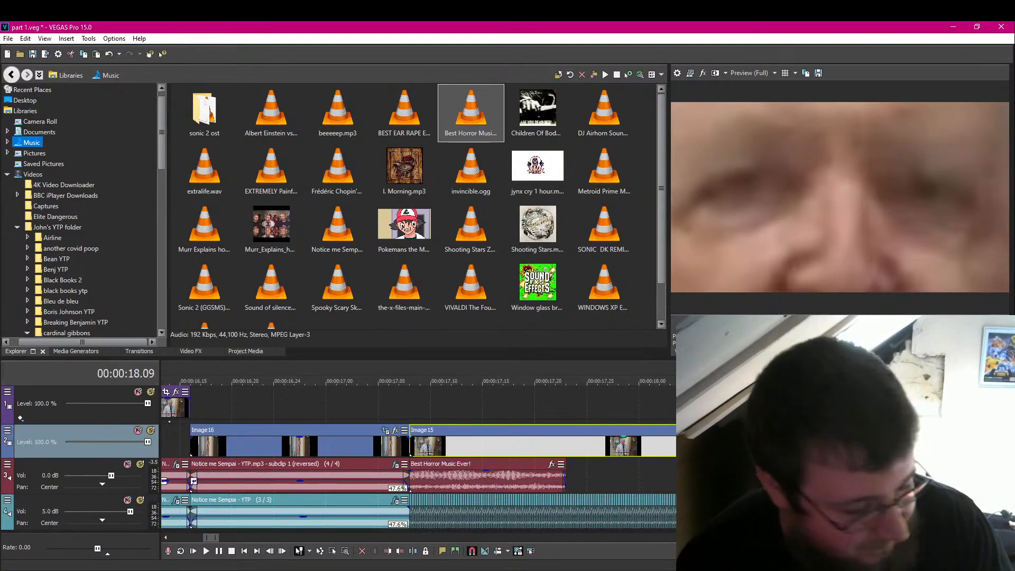
key(s)
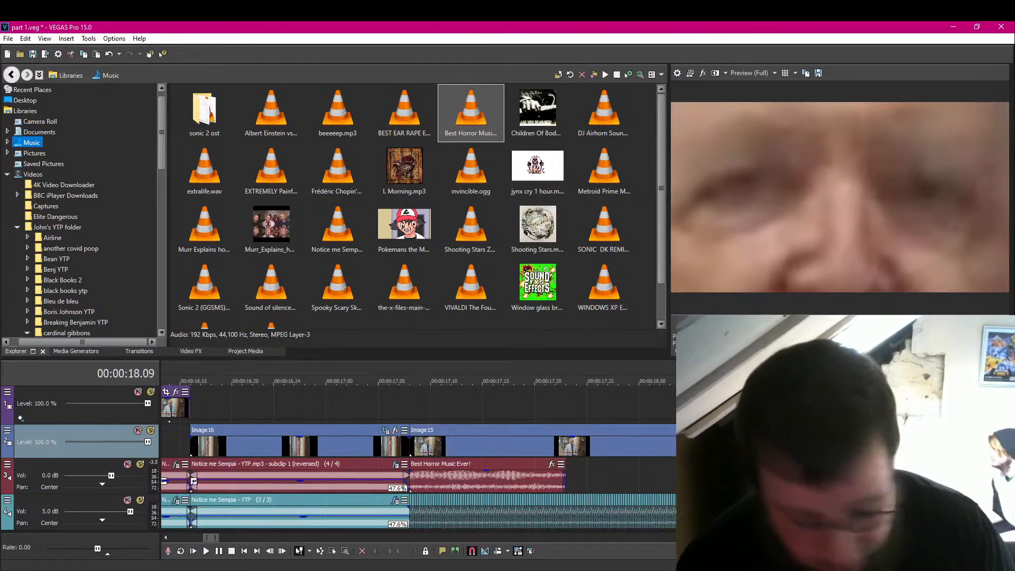
scroll(585, 460, up, 1)
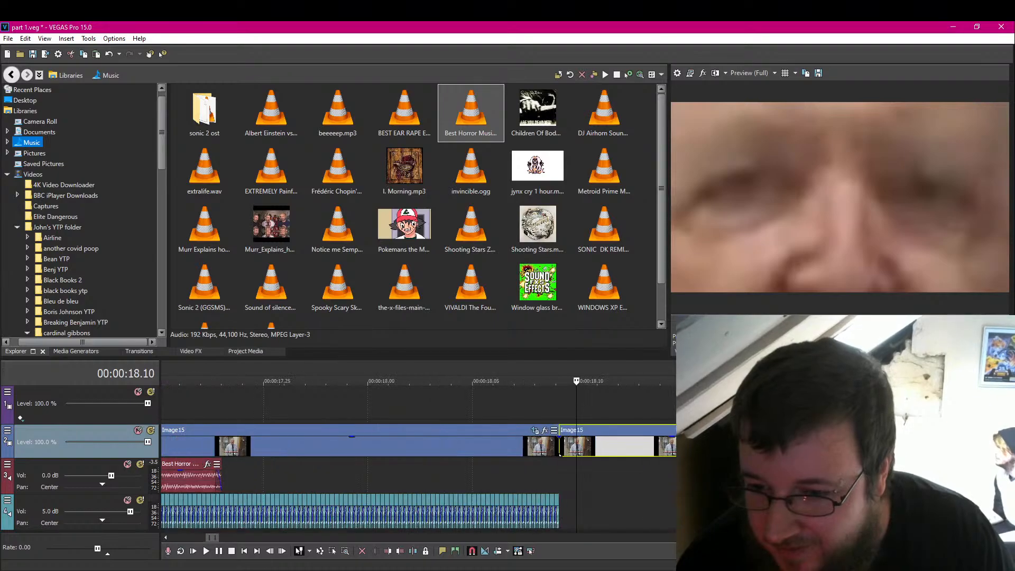
drag(562, 445, 574, 445)
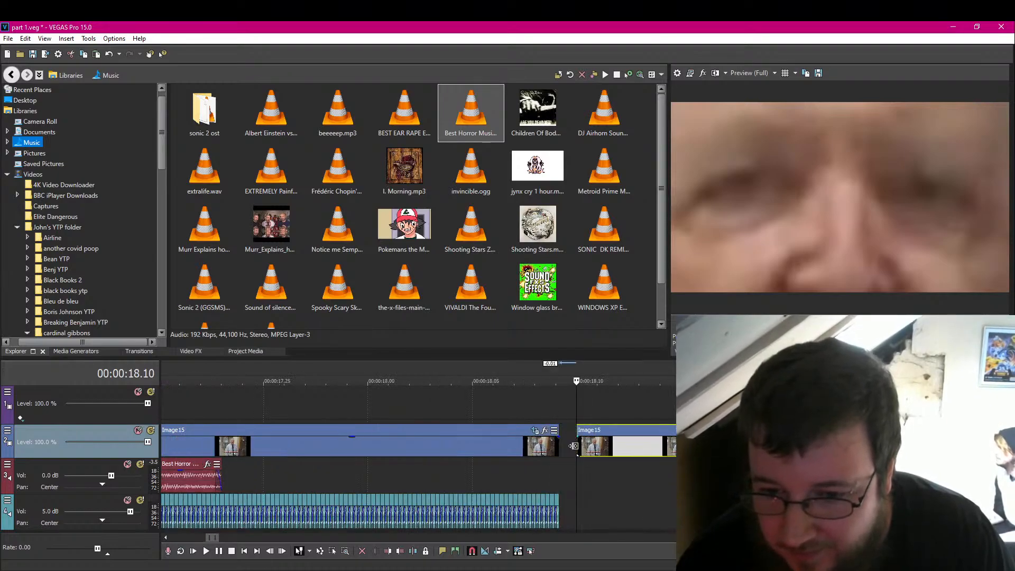
drag(785, 443, 597, 444)
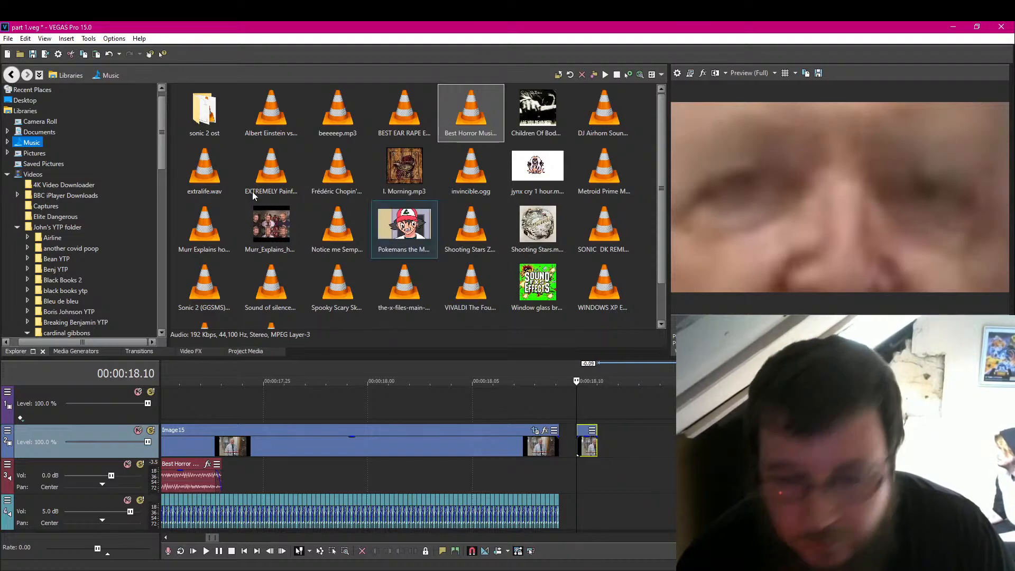
Step: Paste copies of the one-frame Image15 clip on track 2 at every second frame from 00:00:18.12
key(Right)
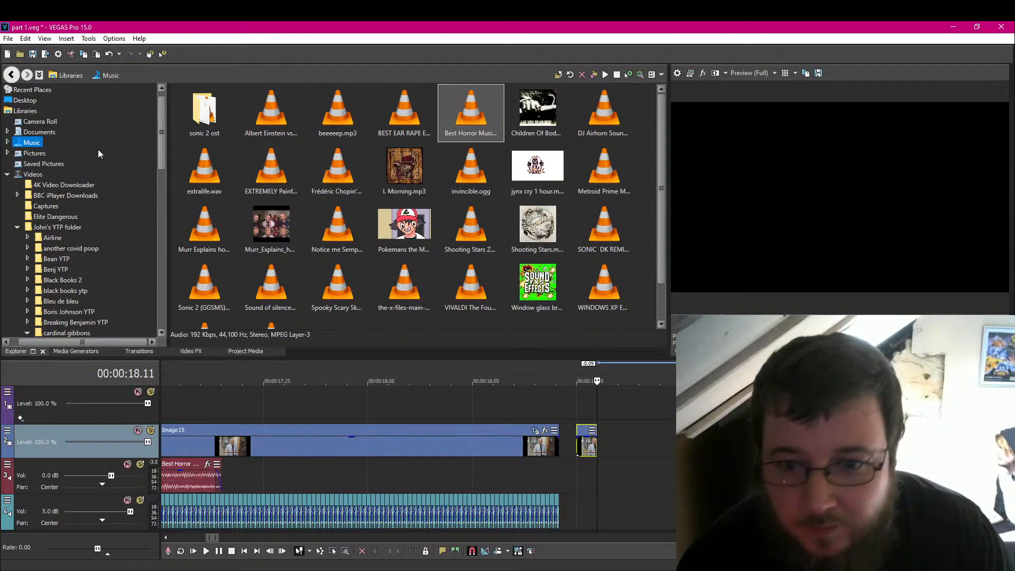
key(Right)
key(ctrl+v)
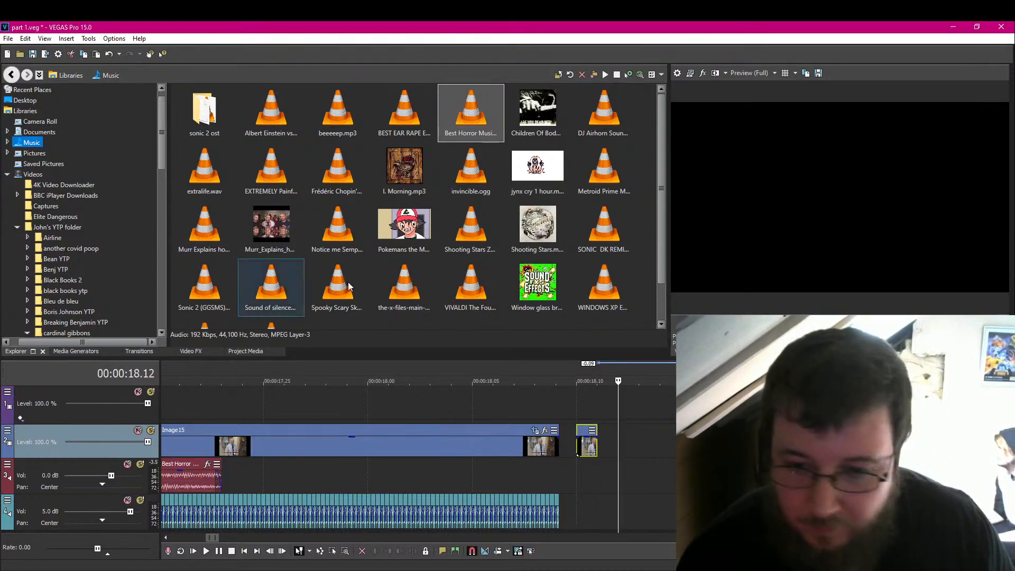
key(Right)
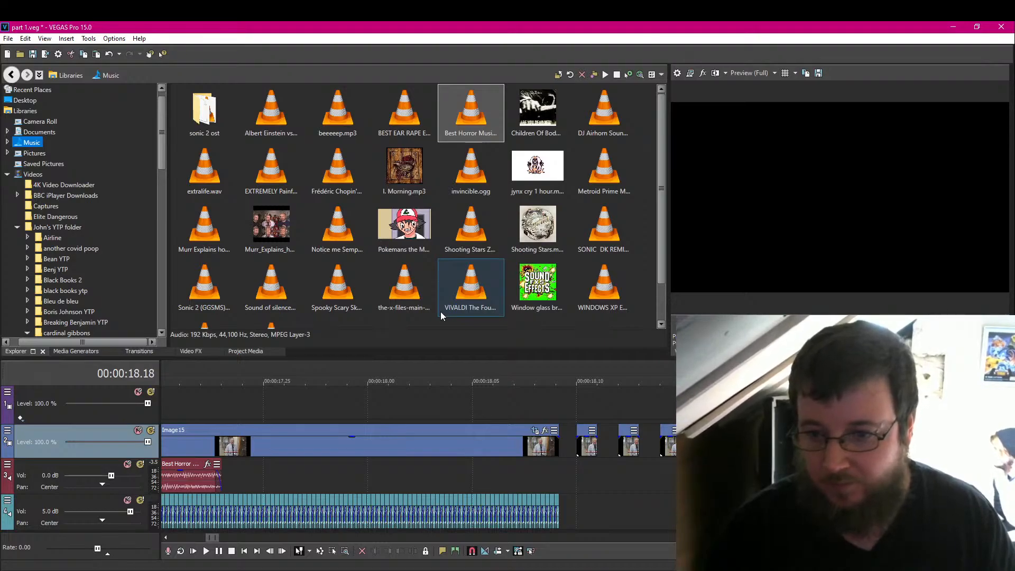
Step: Flip the last pasted Image15 clip's crop horizontally in Event Pan/Crop
key(Right)
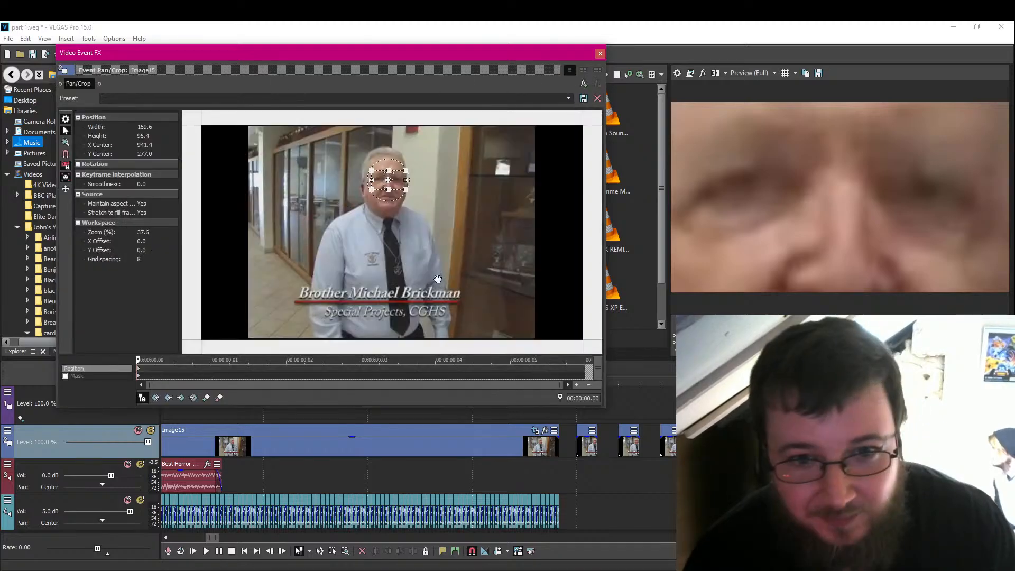
right_click(438, 217)
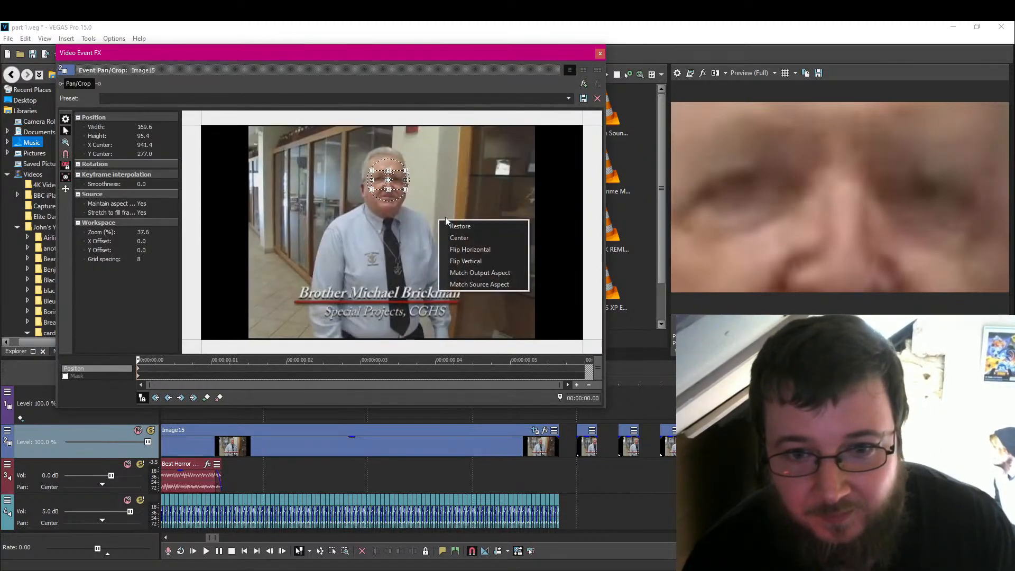
click(489, 254)
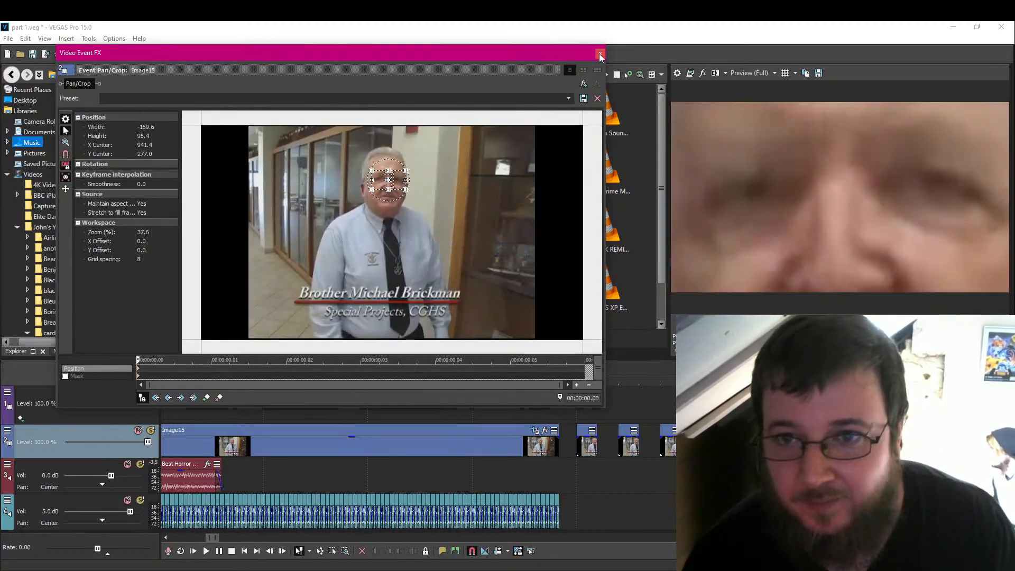
click(600, 54)
Step: Copy the last horror music sliver on track 4 and paste it repeatedly under the one-frame Image15 clip at 00:00:18.10
click(560, 514)
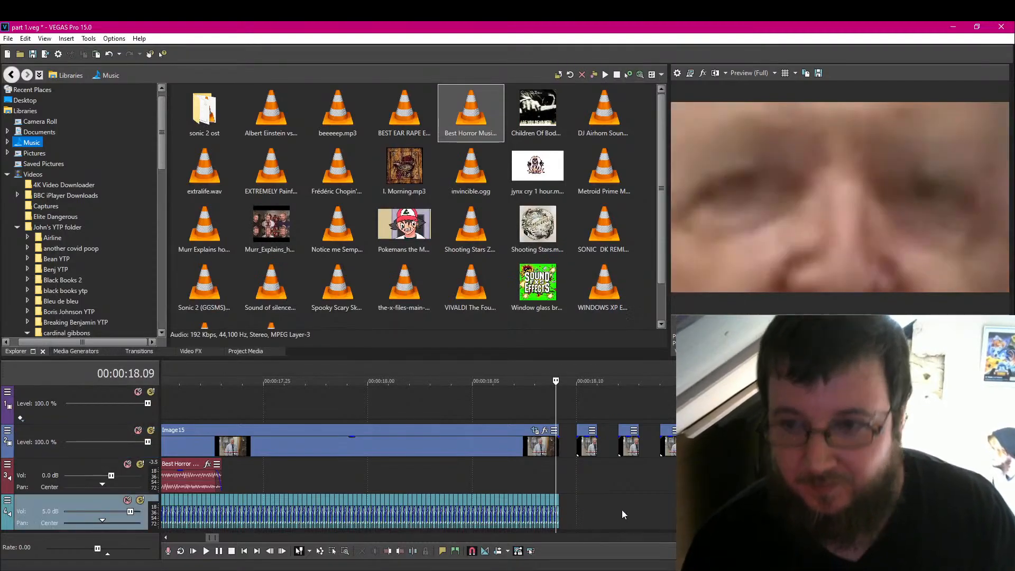
scroll(622, 511, up, 5)
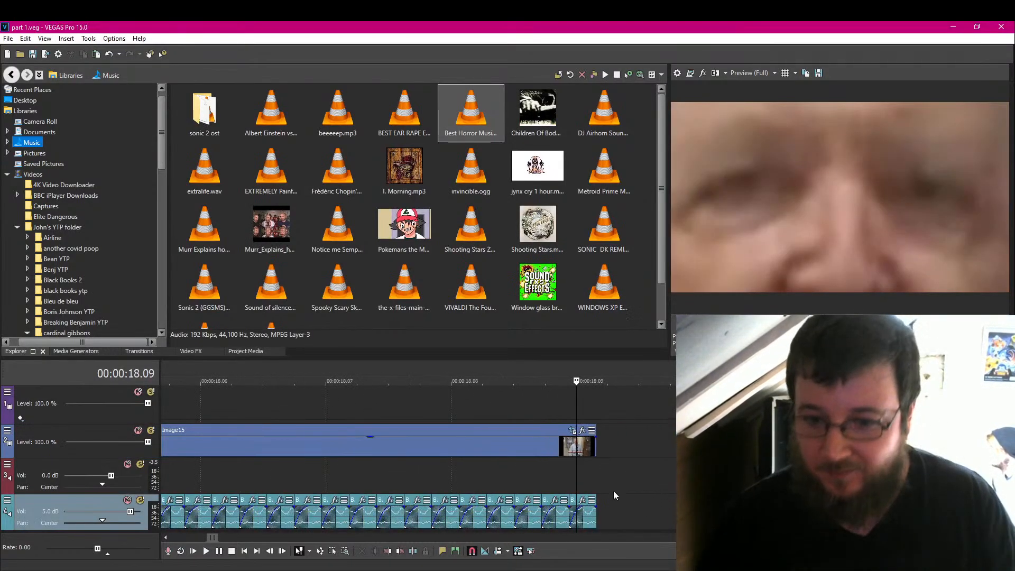
right_click(594, 517)
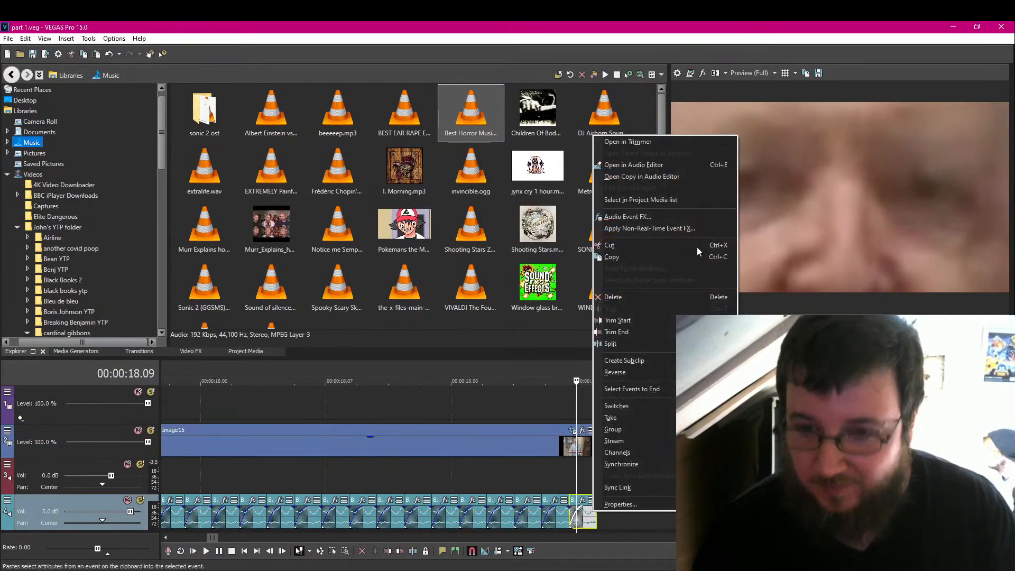
click(649, 262)
click(656, 513)
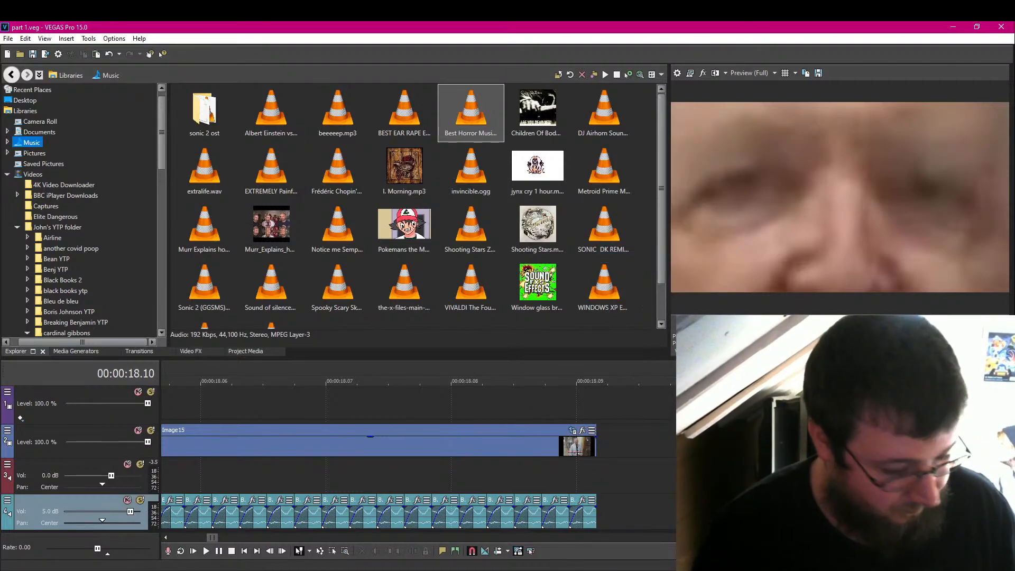
key(ctrl+v)
key(ctrl+v)
scroll(584, 460, down, 3)
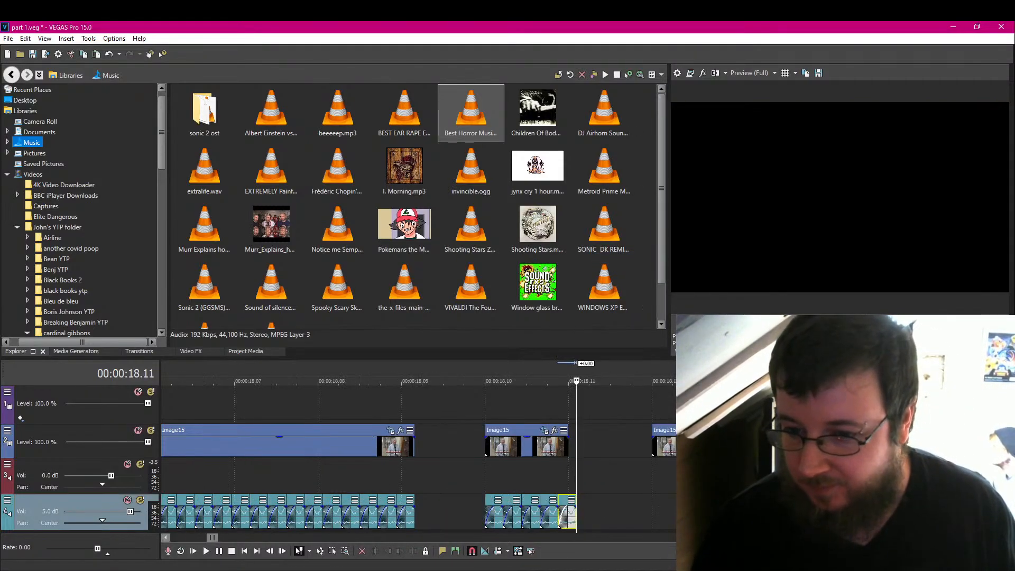
Step: Paste runs of the horror music sliver on track 4 under the remaining Image15 clips, from 00:00:18.12 to 00:00:18.24
key(Right)
key(ctrl+v)
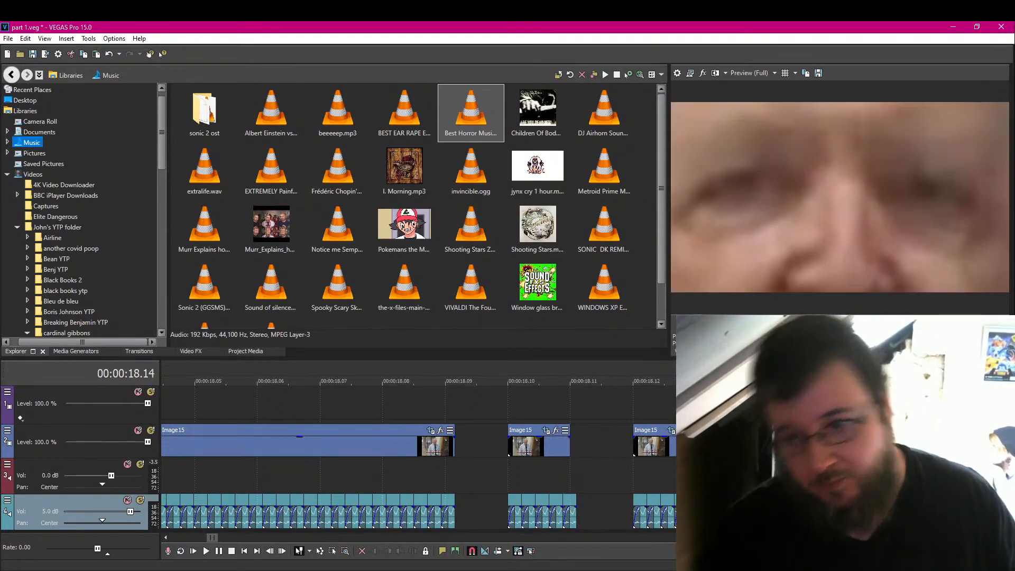
key(Right)
key(Right)
key(Right)
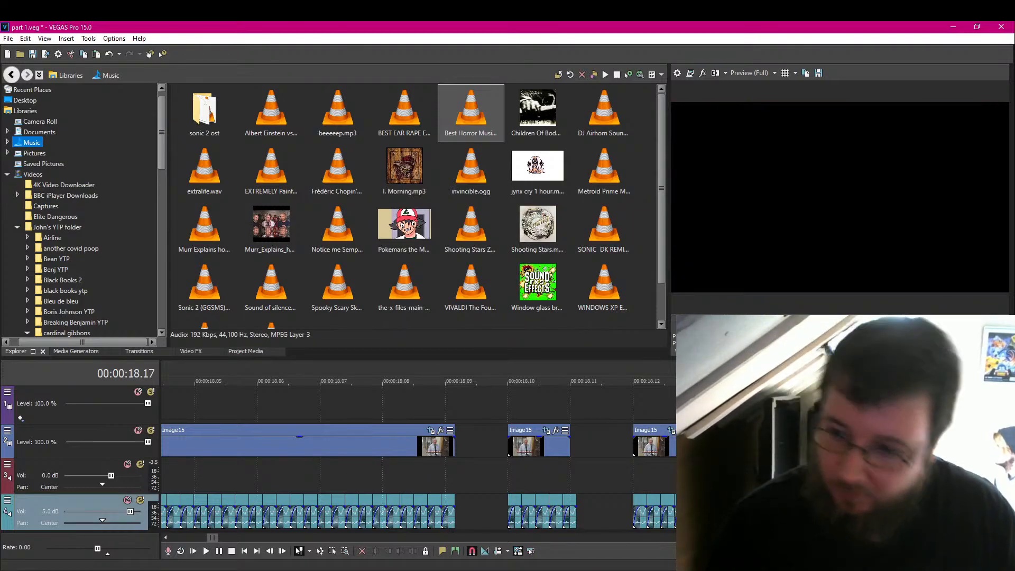
key(Right)
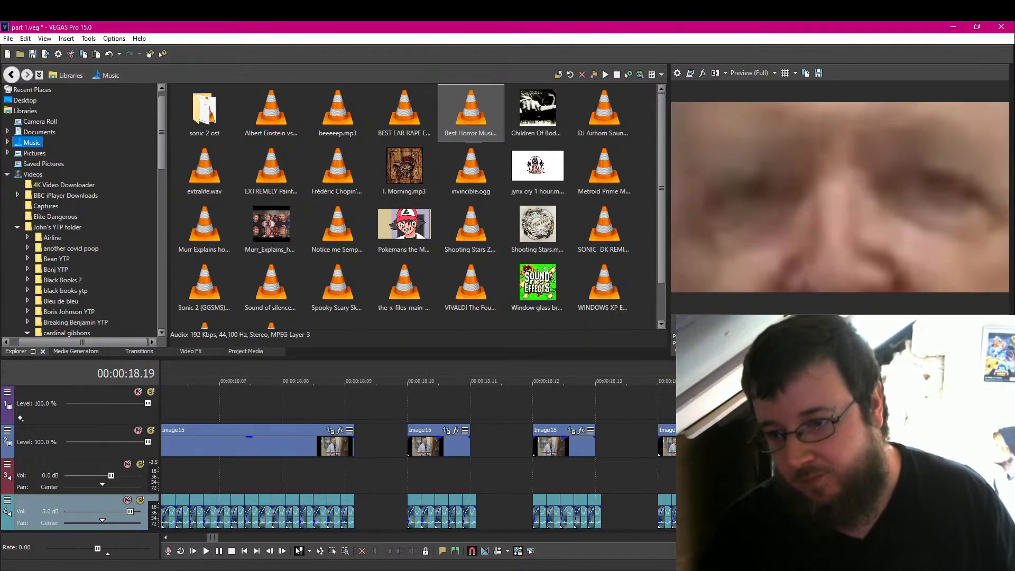
key(Right)
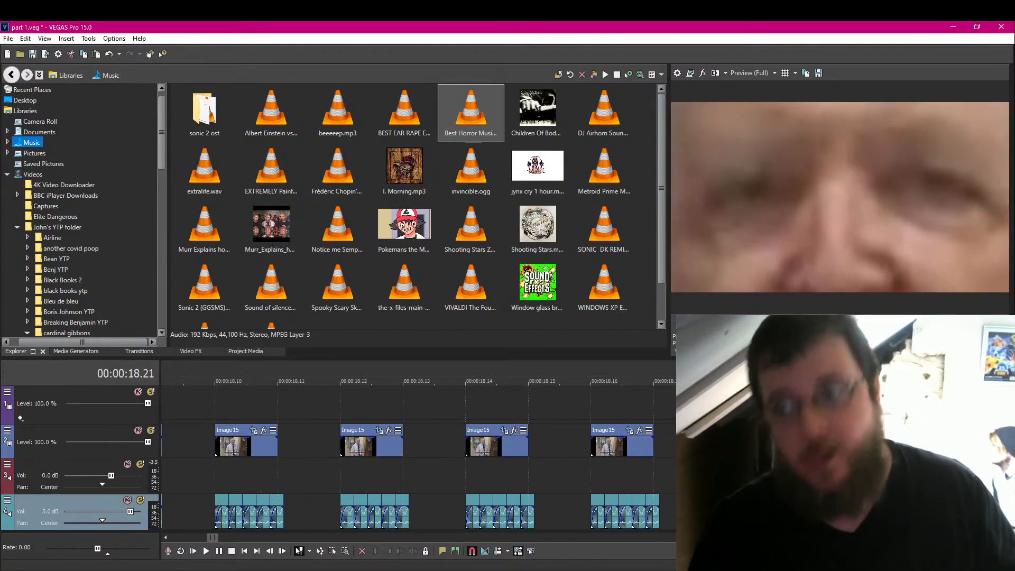
key(Right)
key(Right)
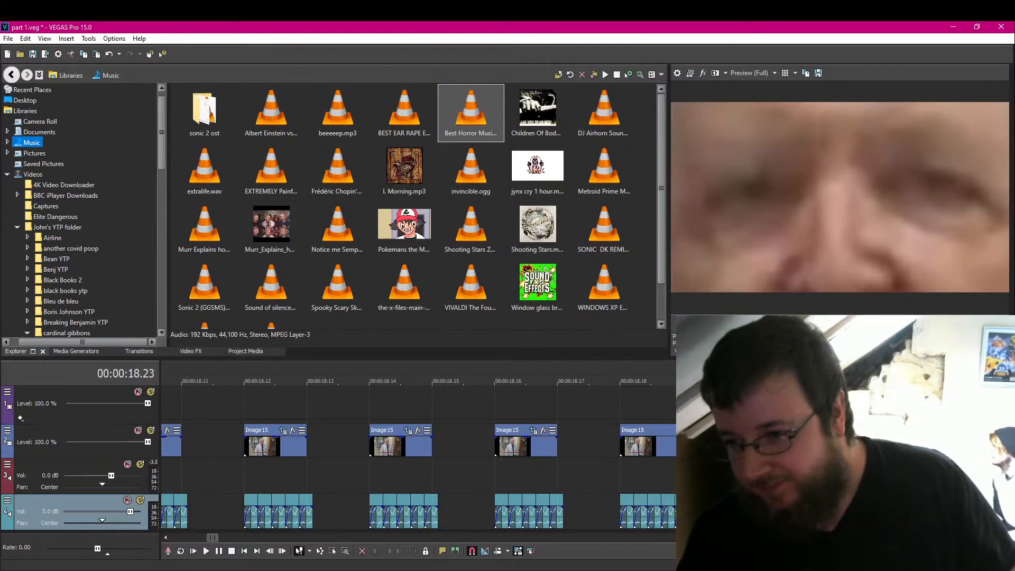
key(Right)
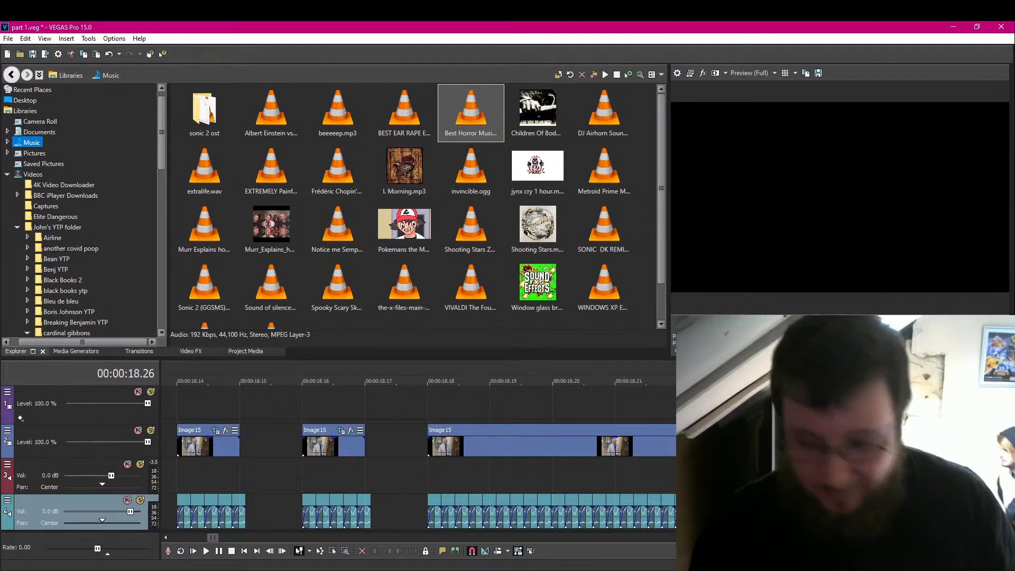
key(Left)
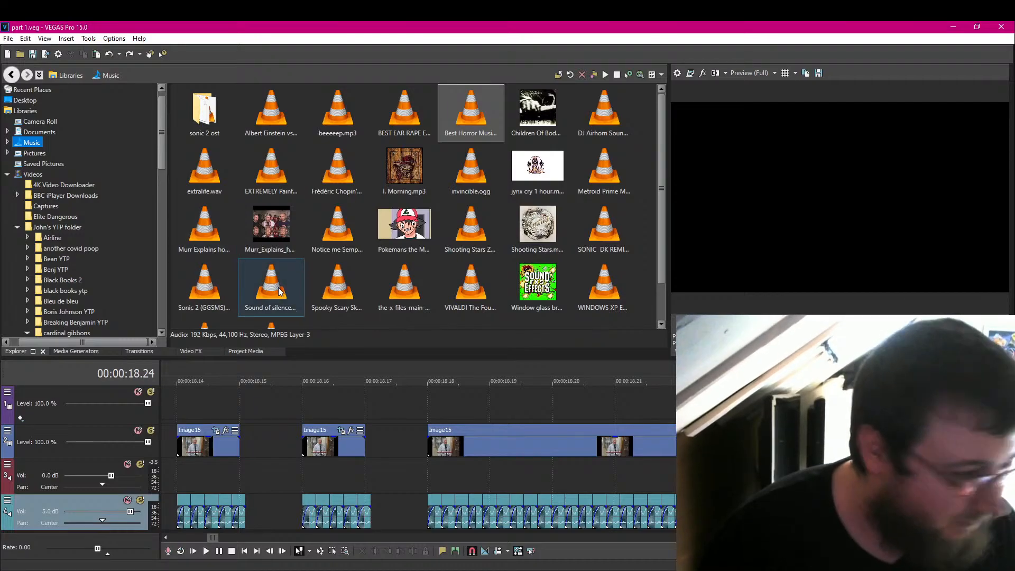
Step: Time-stretch the horror music excerpt on track 3 to the end of the long Image15 clip at 00:00:18.09, at 48.1%
scroll(291, 459, down, 6)
scroll(296, 464, down, 2)
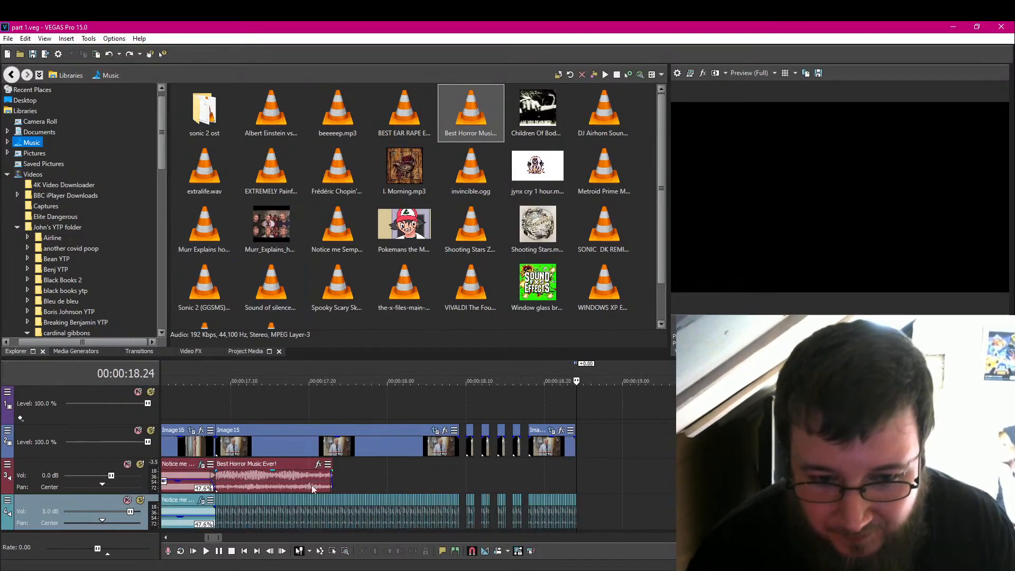
click(224, 476)
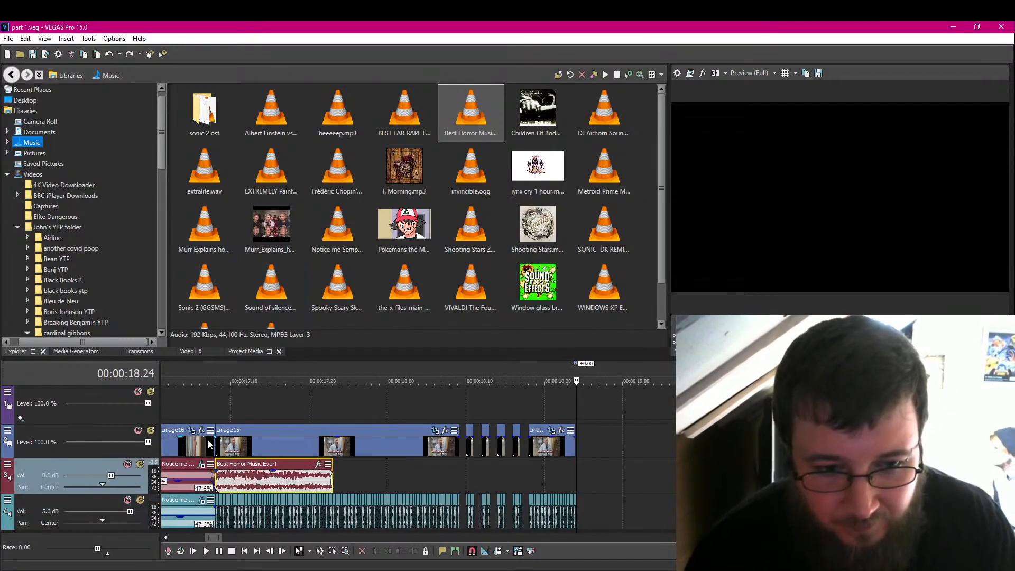
click(221, 450)
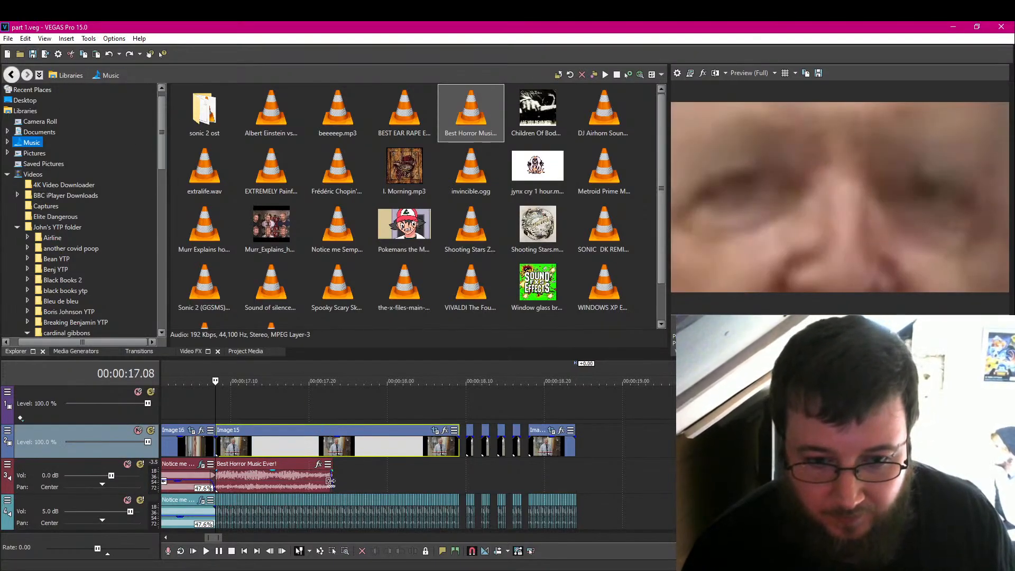
drag(331, 483, 461, 483)
click(458, 453)
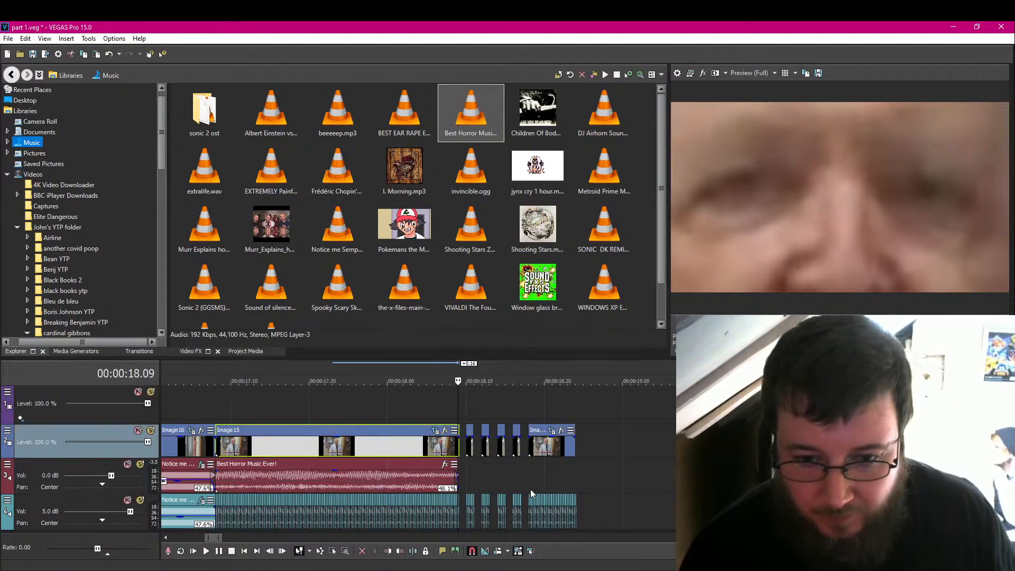
scroll(356, 443, left, 2)
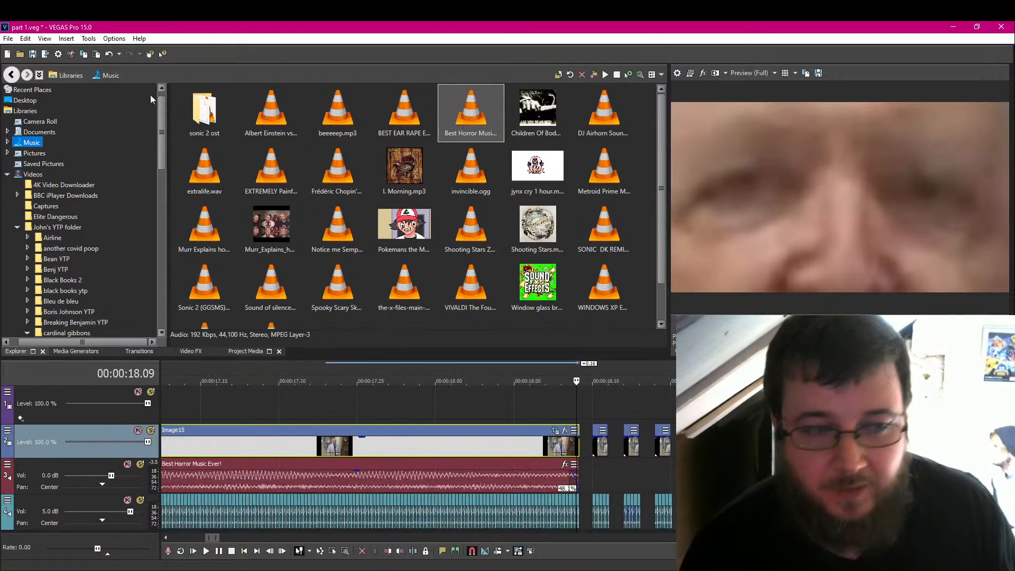
Step: Play back the edit from 00:00:12.09 through the flickering Image15 close-ups to past their end
scroll(234, 389, down, 4)
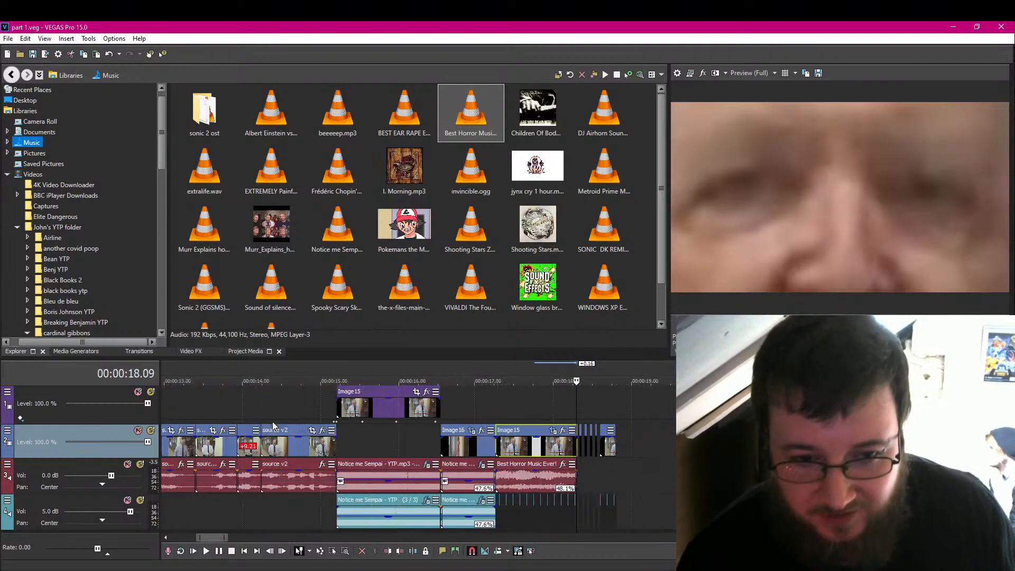
click(230, 405)
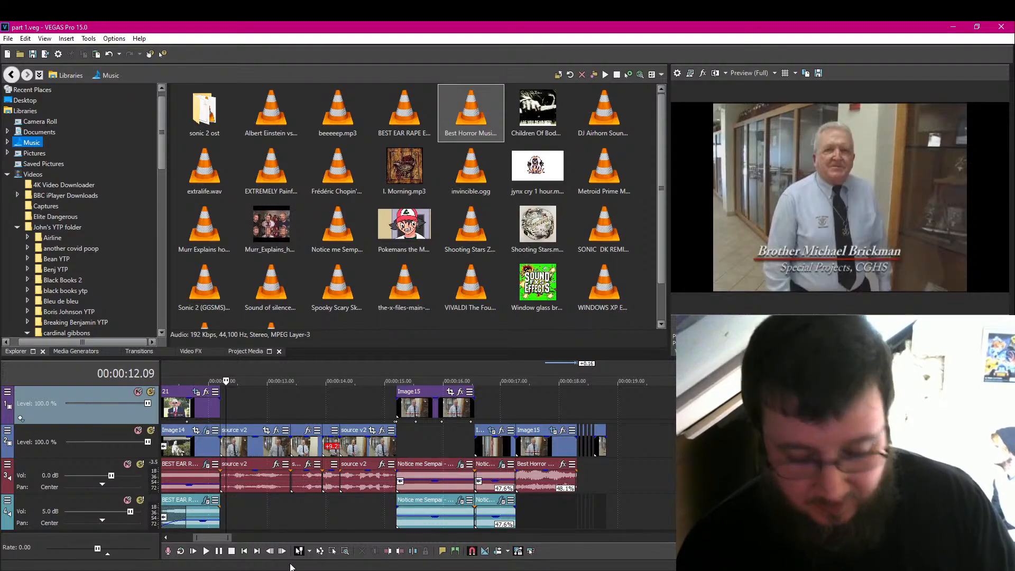
click(232, 551)
click(219, 551)
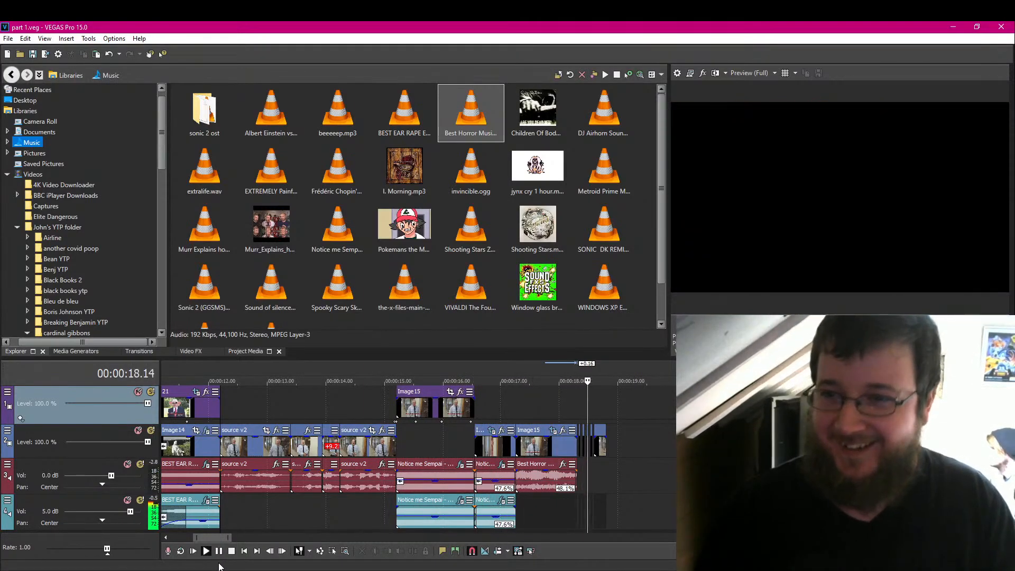
click(219, 551)
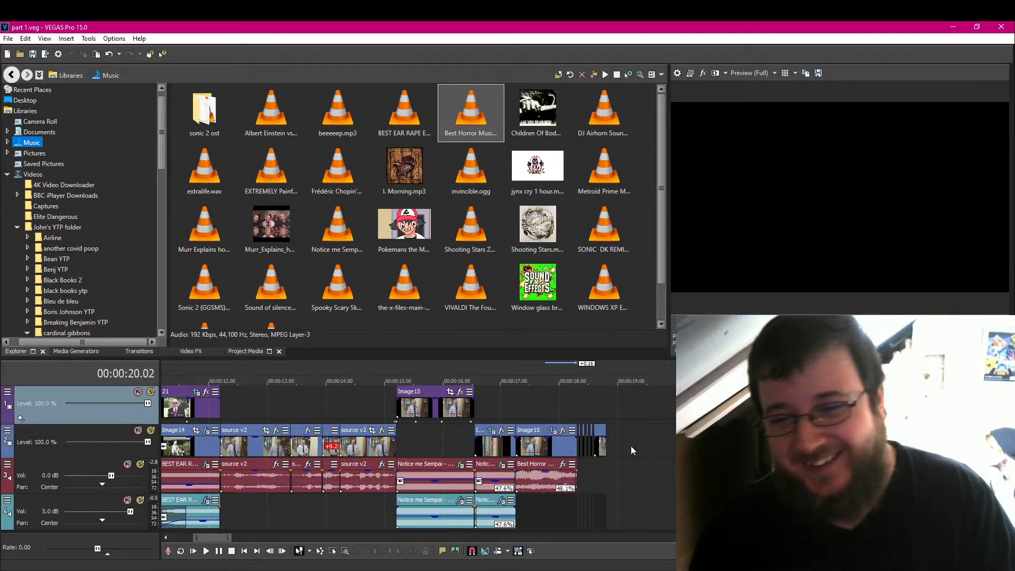
click(595, 476)
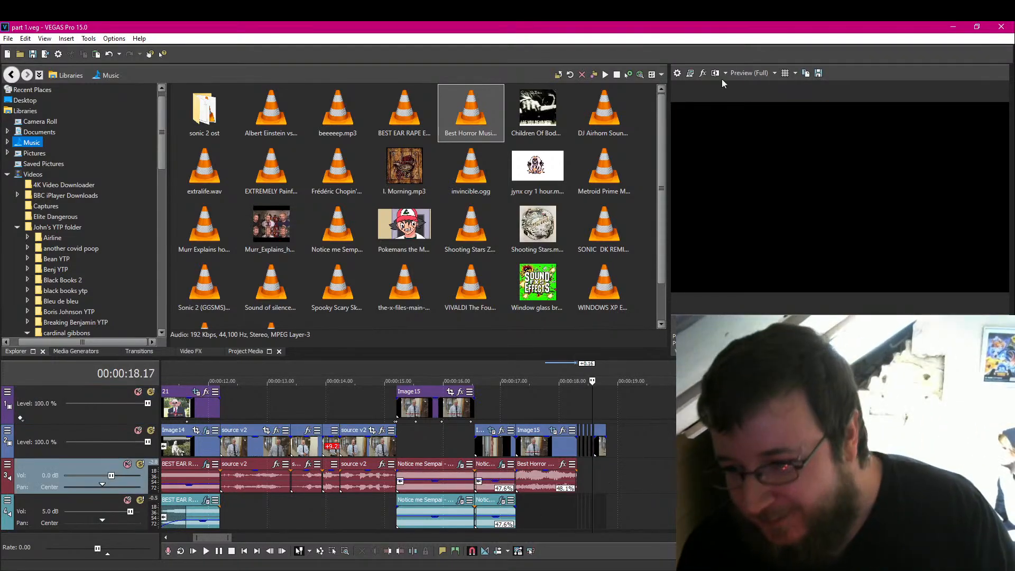
Step: Move the long source v2 clip with its audio back along the timeline to start at 00:00:23.11
scroll(594, 445, down, 5)
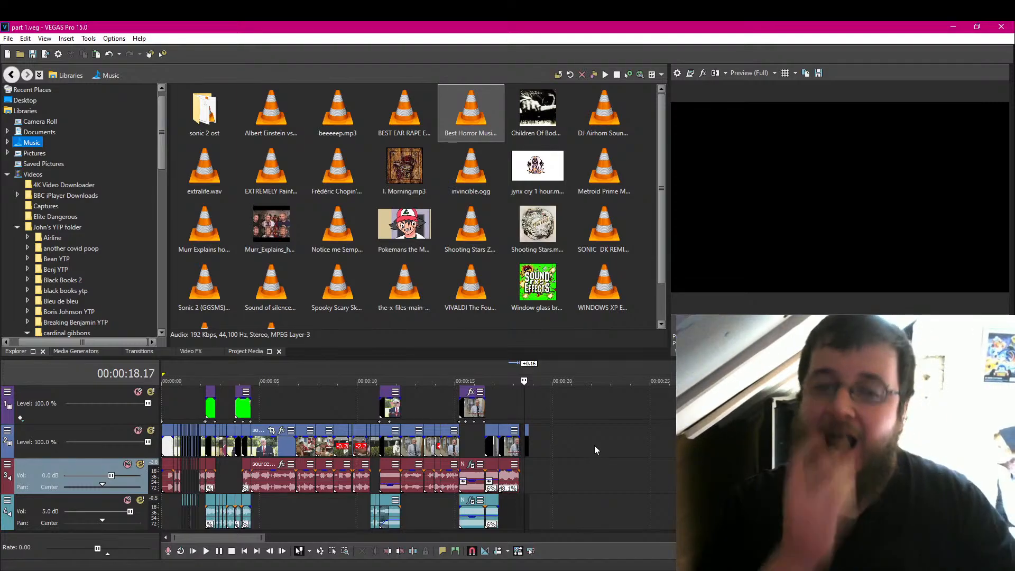
scroll(594, 445, up, 5)
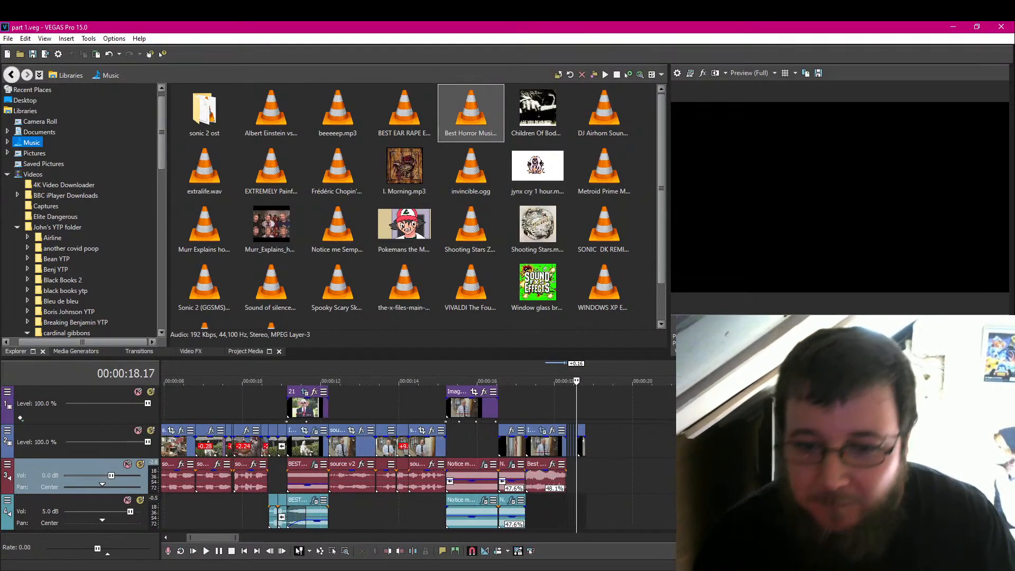
scroll(594, 445, up, 3)
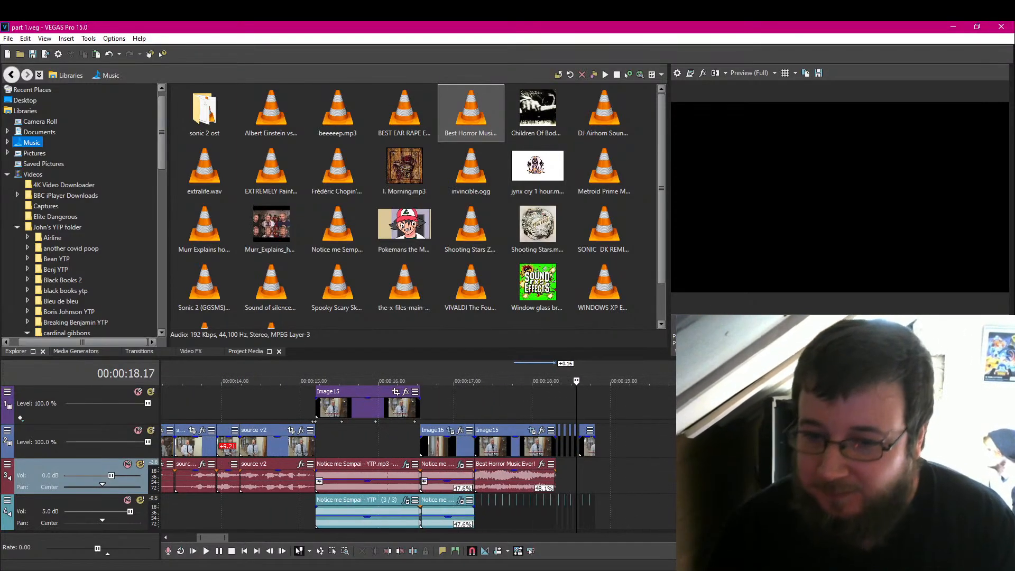
scroll(594, 446, down, 10)
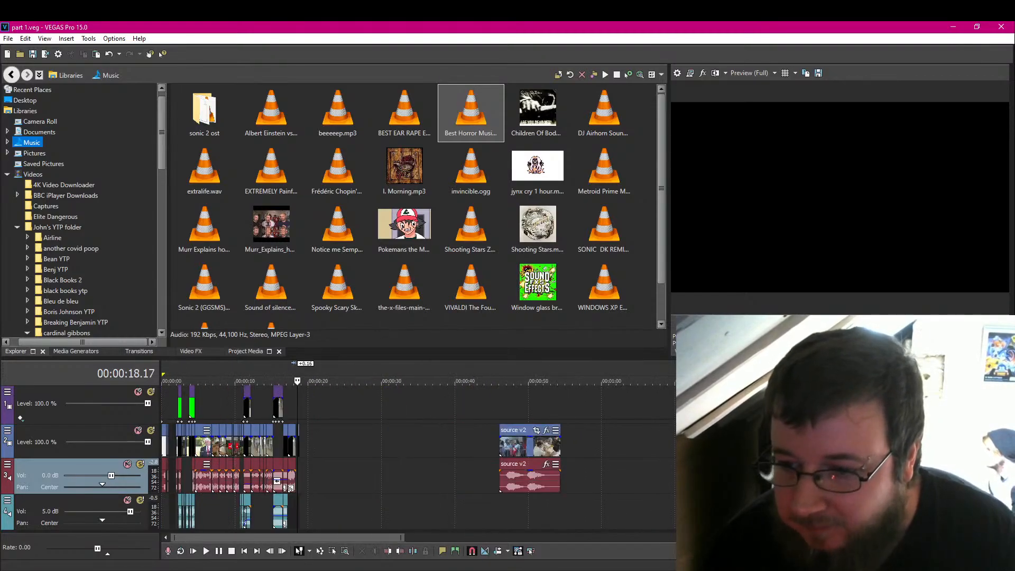
click(501, 444)
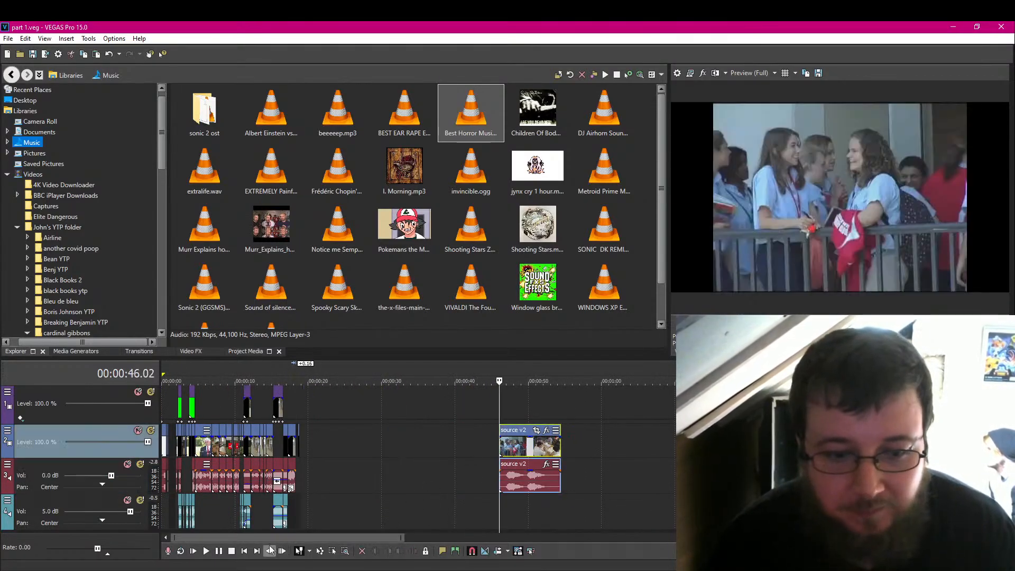
scroll(545, 485, down, 3)
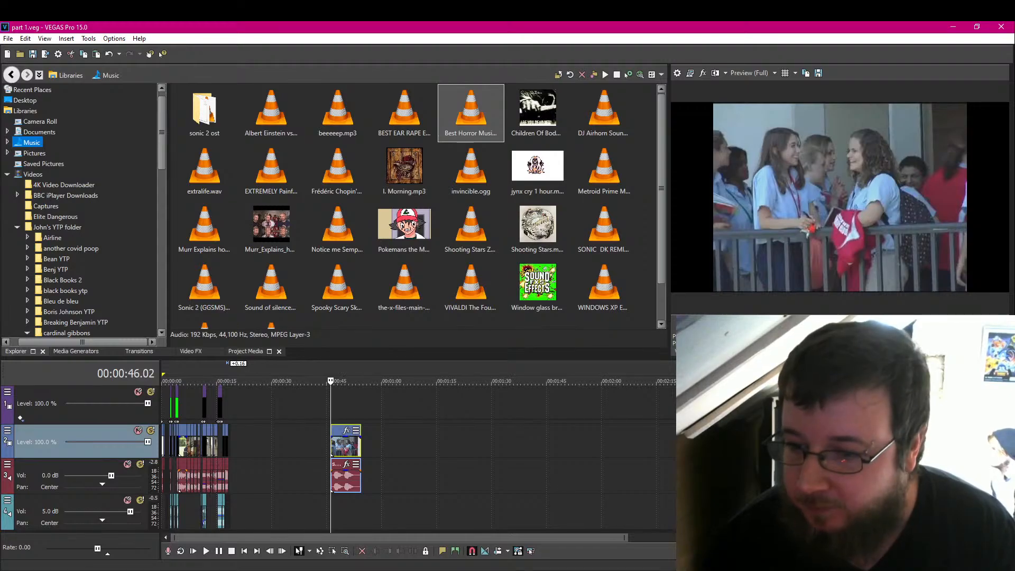
drag(857, 455, 272, 459)
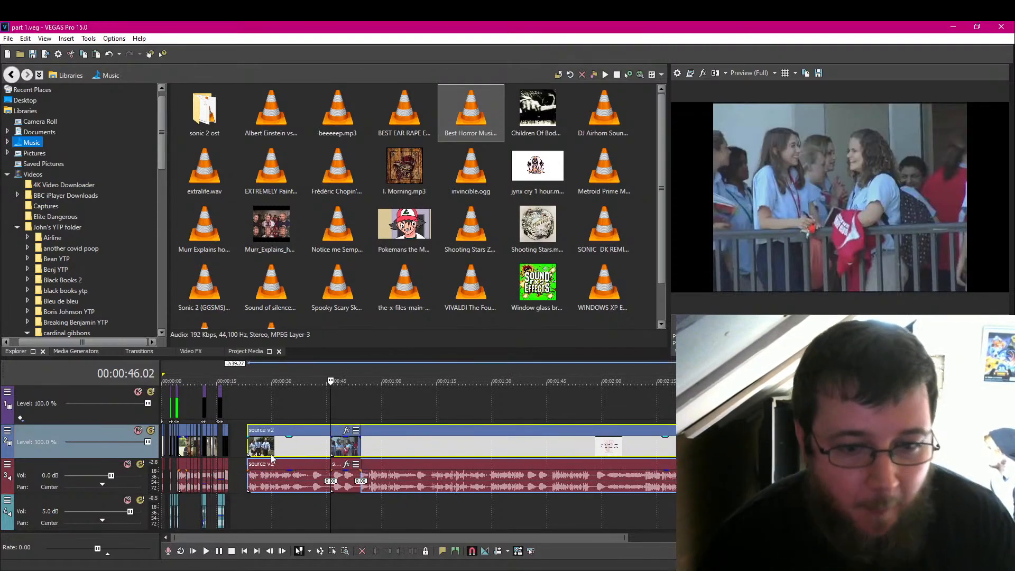
Step: Play the long source v2 clip from its start to about 00:00:37 to review the upcoming source material
click(245, 454)
click(219, 551)
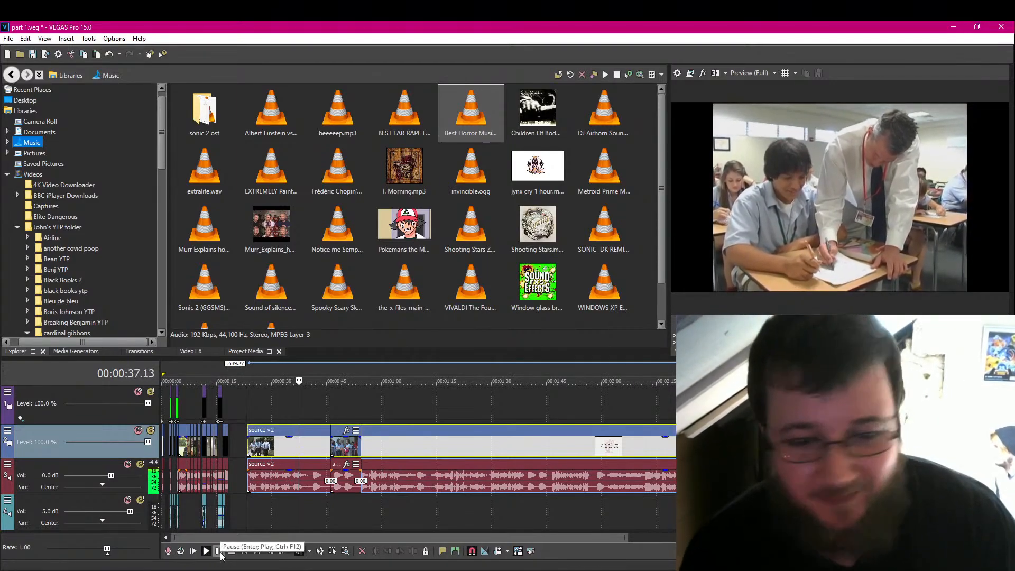
click(219, 552)
Step: Move the short source v2 clip off the long one to a later spot, and put the playhead at 00:00:23.11
drag(351, 456, 931, 448)
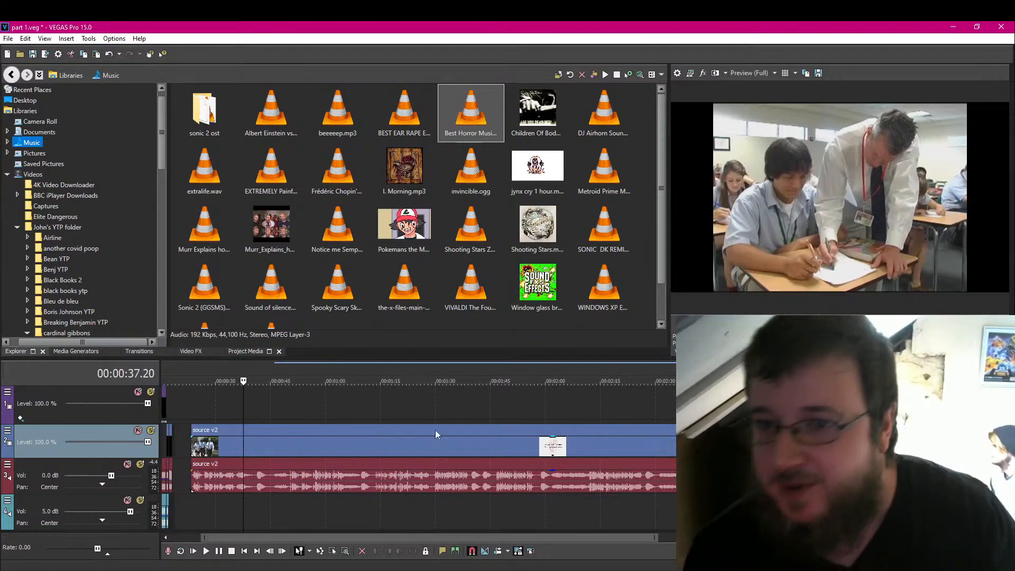
click(194, 447)
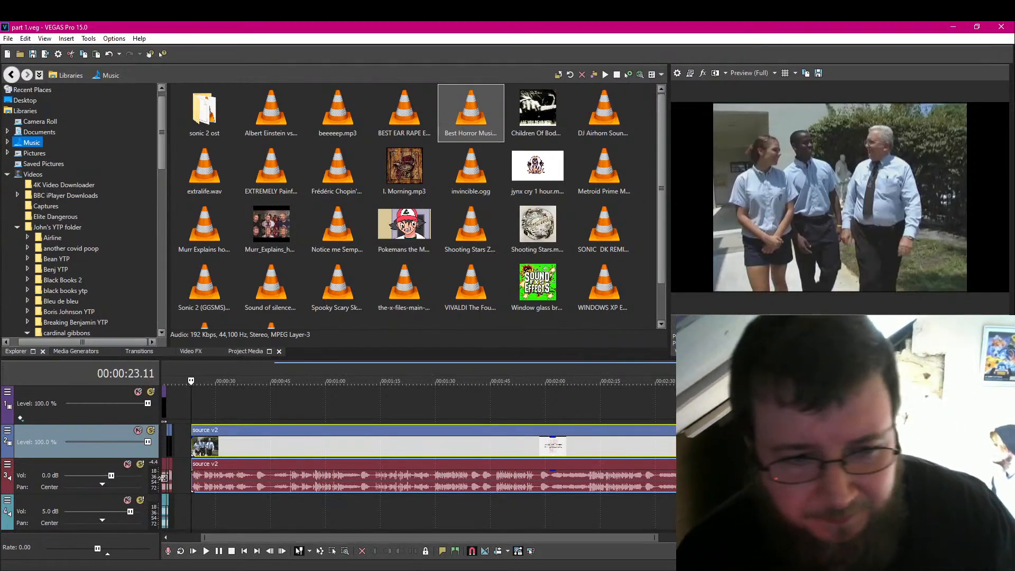
Step: Place the playhead at the end of the last Image15 clip, at 00:00:18.24
scroll(347, 446, up, 6)
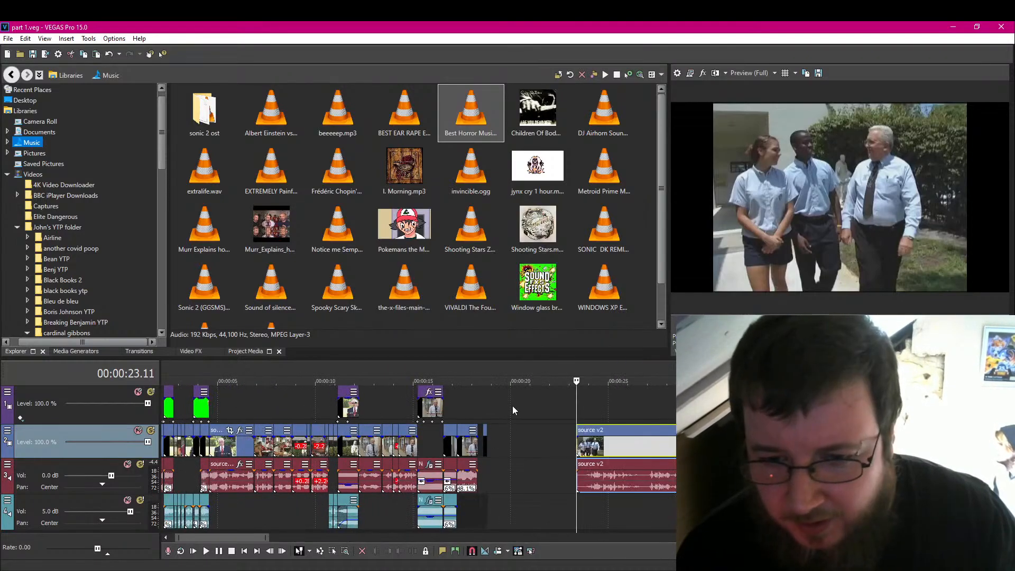
click(483, 398)
scroll(560, 462, up, 3)
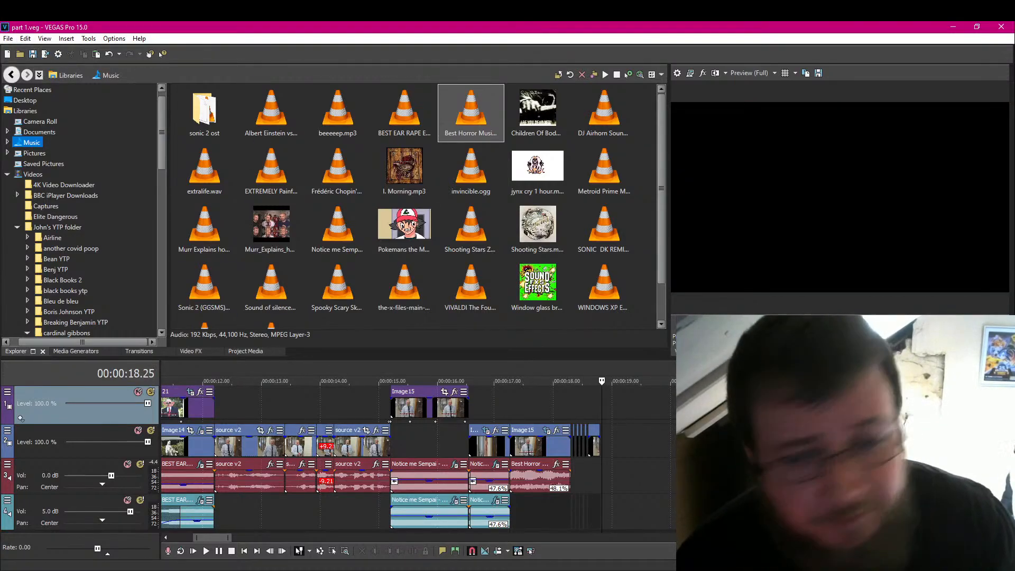
scroll(612, 447, right, 3)
scroll(612, 447, up, 5)
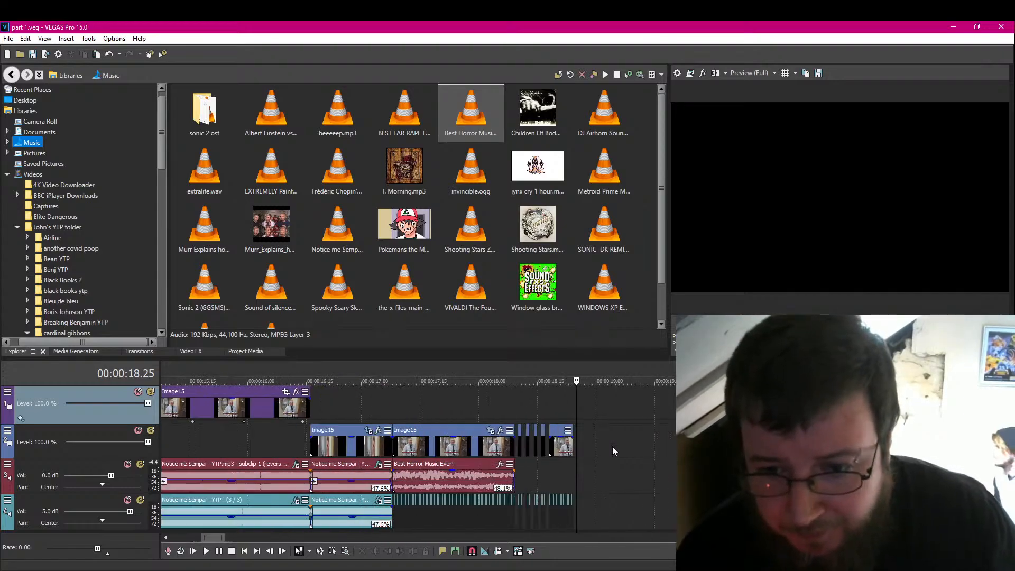
click(615, 468)
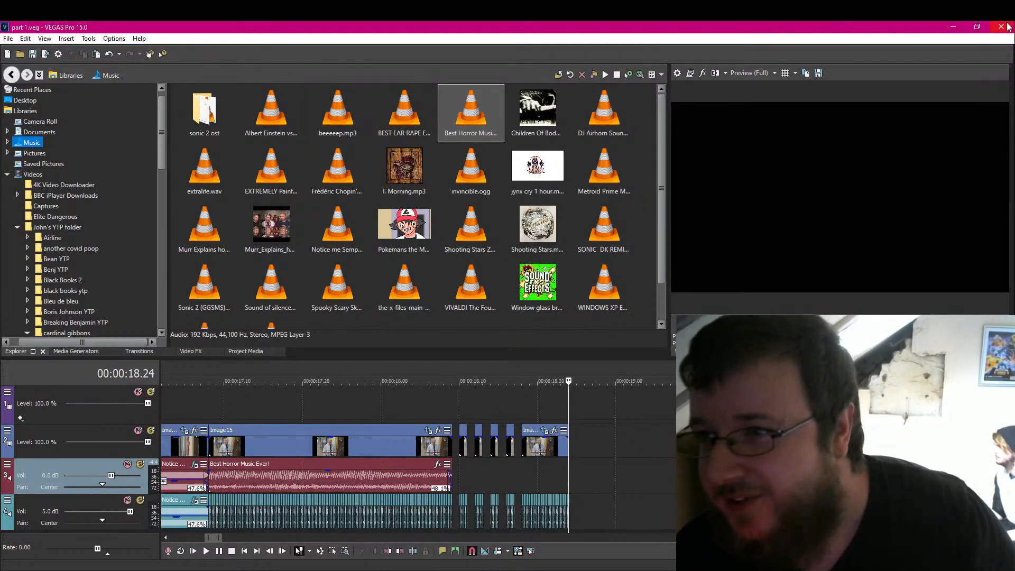
Step: Switch to OBS Studio and transition the program output to the Channel screen scene
key(alt+Tab)
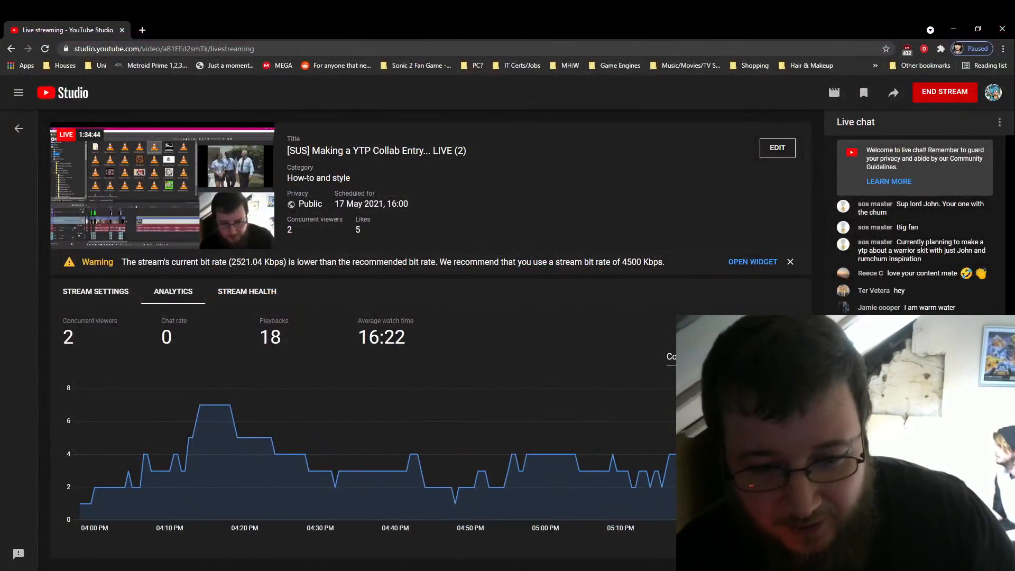
key(alt+Tab)
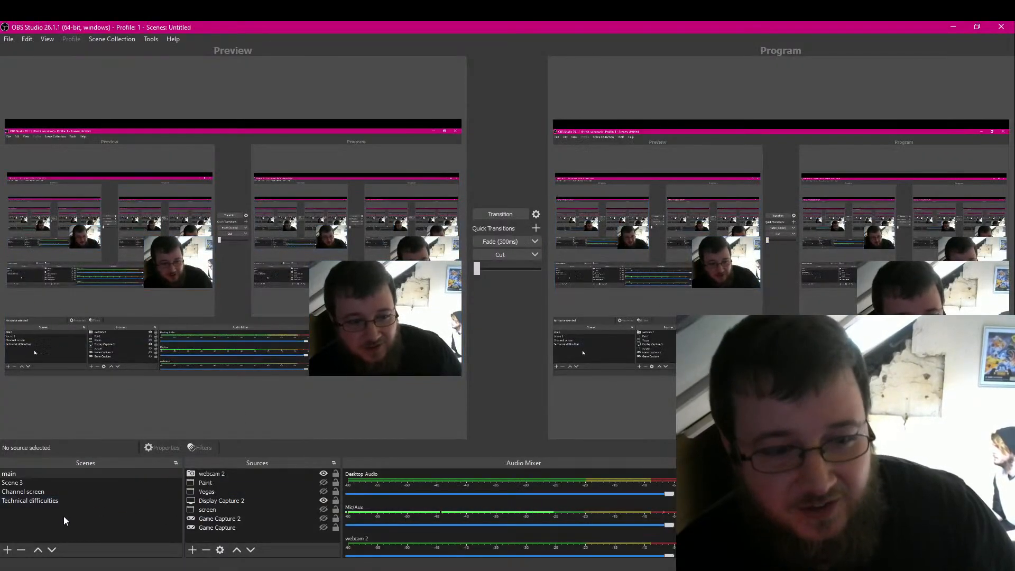
click(36, 492)
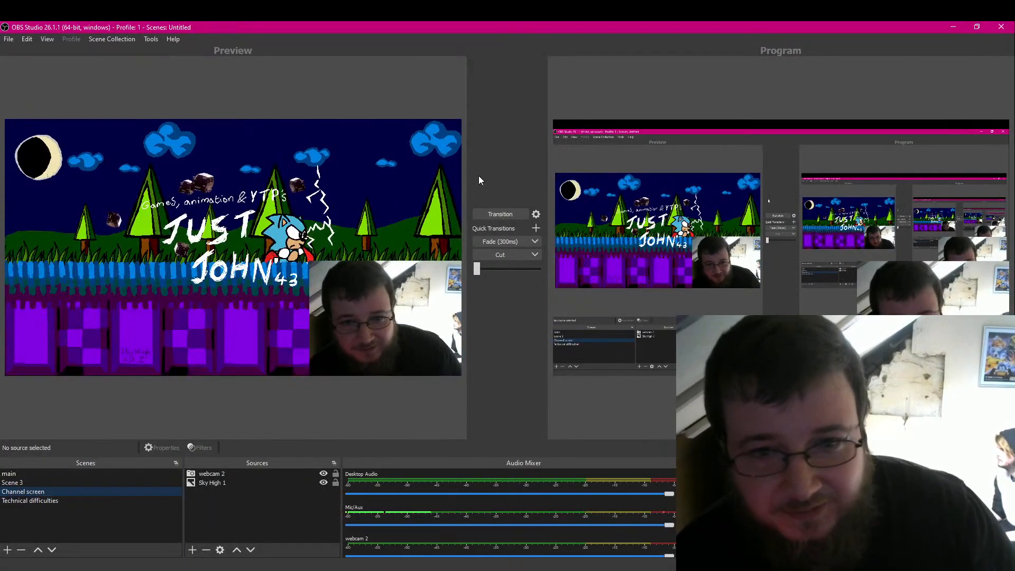
click(508, 213)
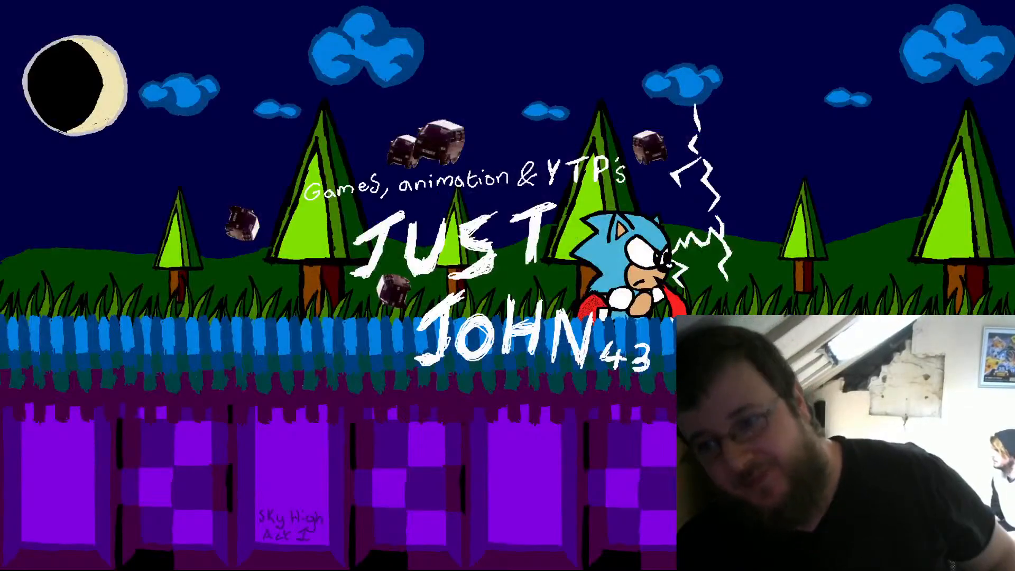